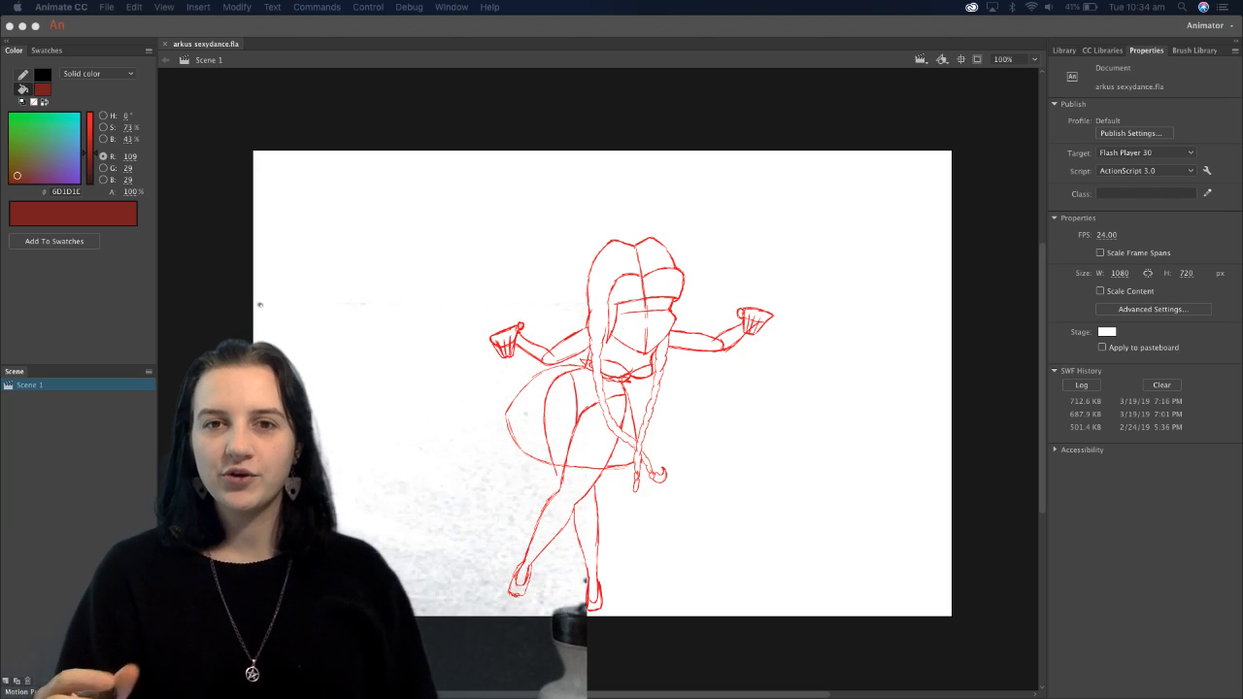
Extend the loop range over the second half of the dance animation and play it back
left_click(825, 273)
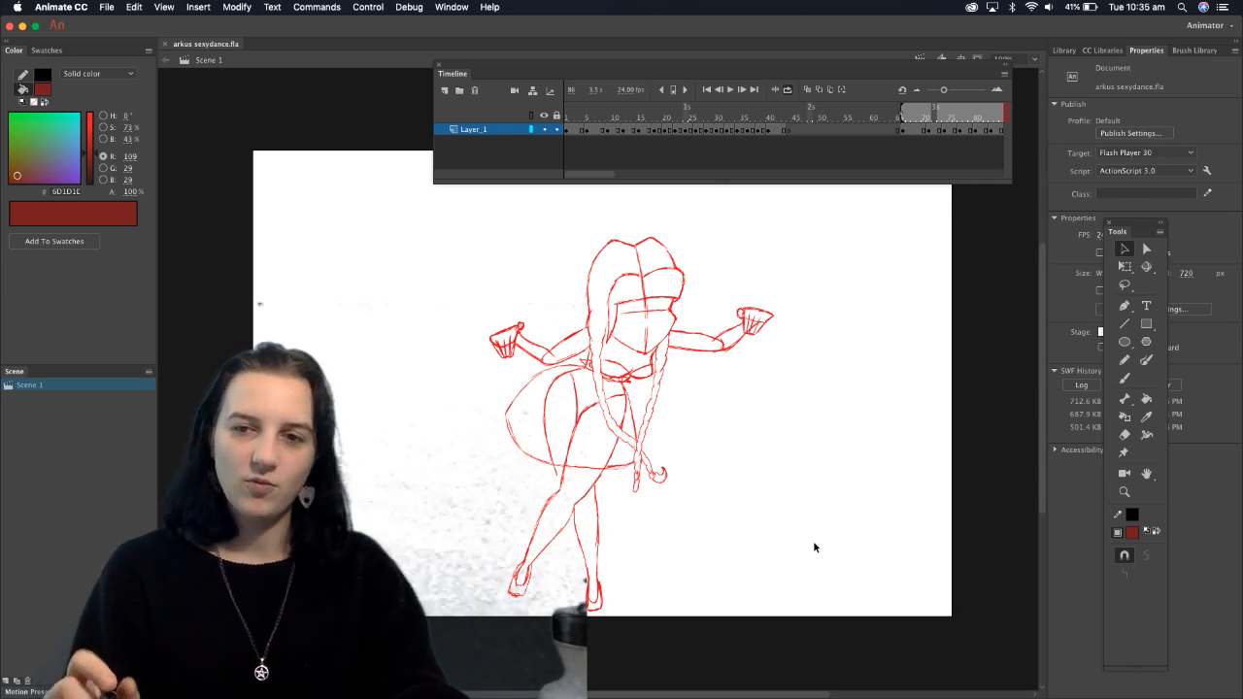
left_click_drag(939, 116, 1002, 118)
key("Return")
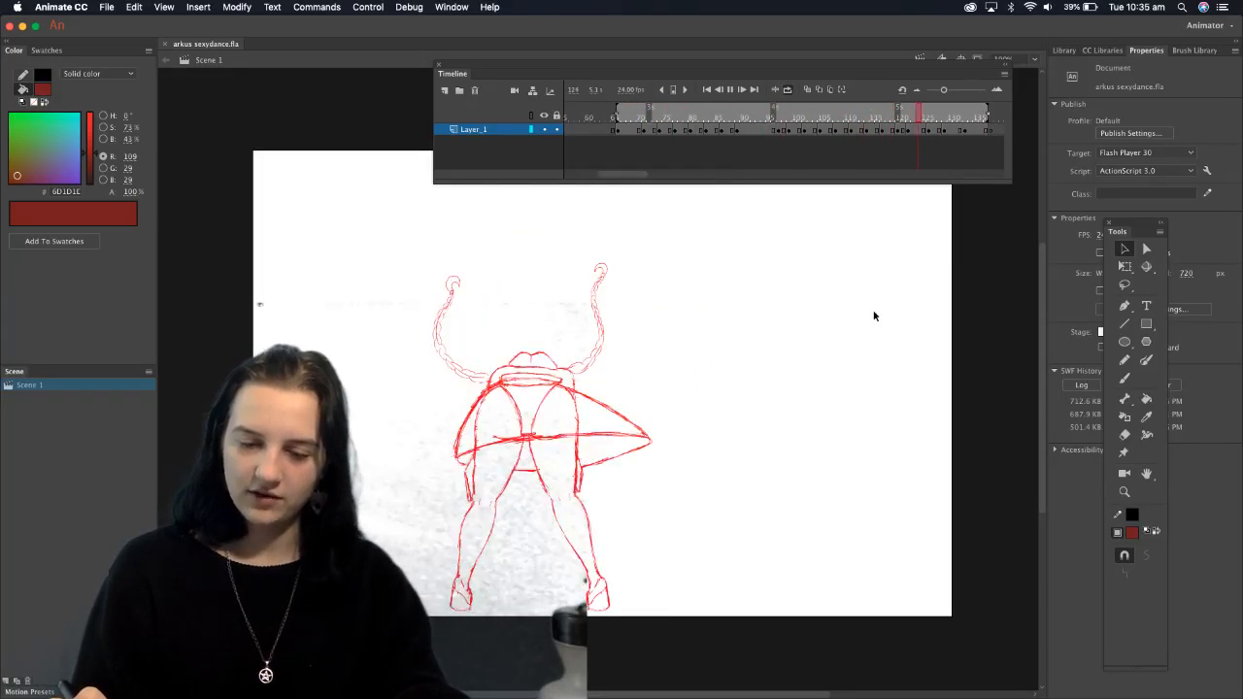
left_click(732, 90)
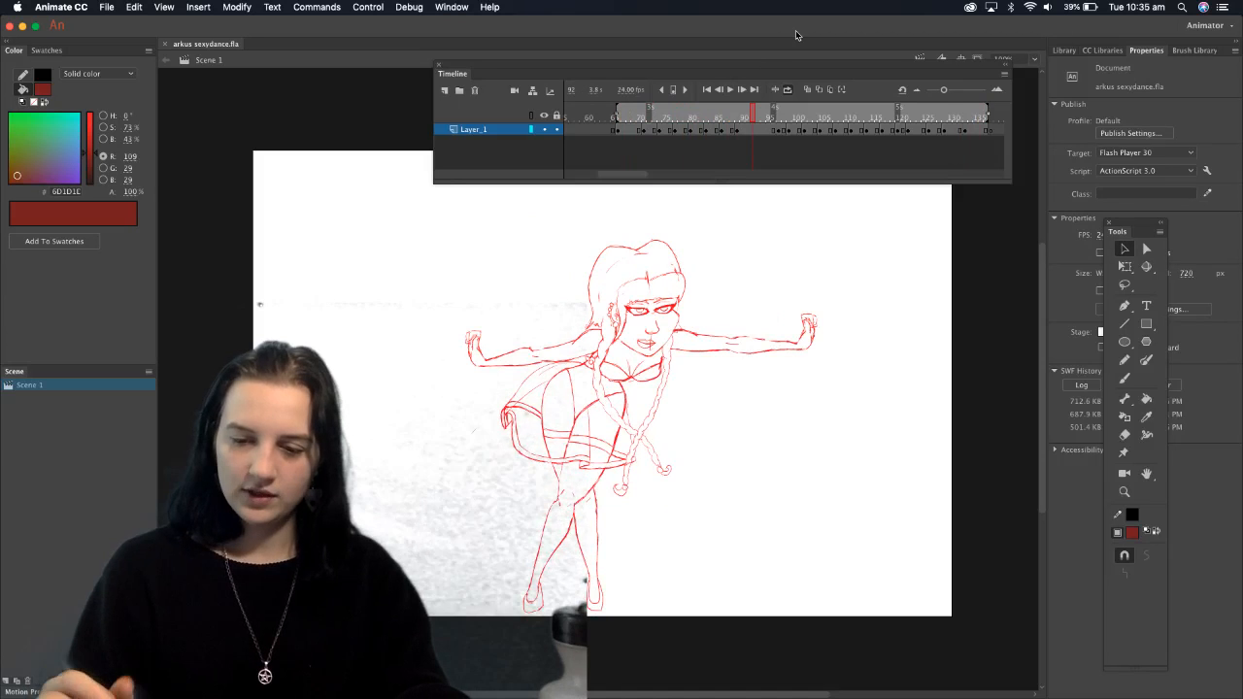
Scrub through the rough poses and insert a blank keyframe at frame 110 of Layer_1
mouse_move(662, 115)
left_mouse_down()
mouse_move(676, 160)
mouse_move(787, 132)
mouse_move(659, 165)
mouse_move(874, 157)
mouse_move(757, 158)
mouse_move(832, 146)
mouse_move(937, 153)
mouse_move(810, 160)
left_mouse_up()
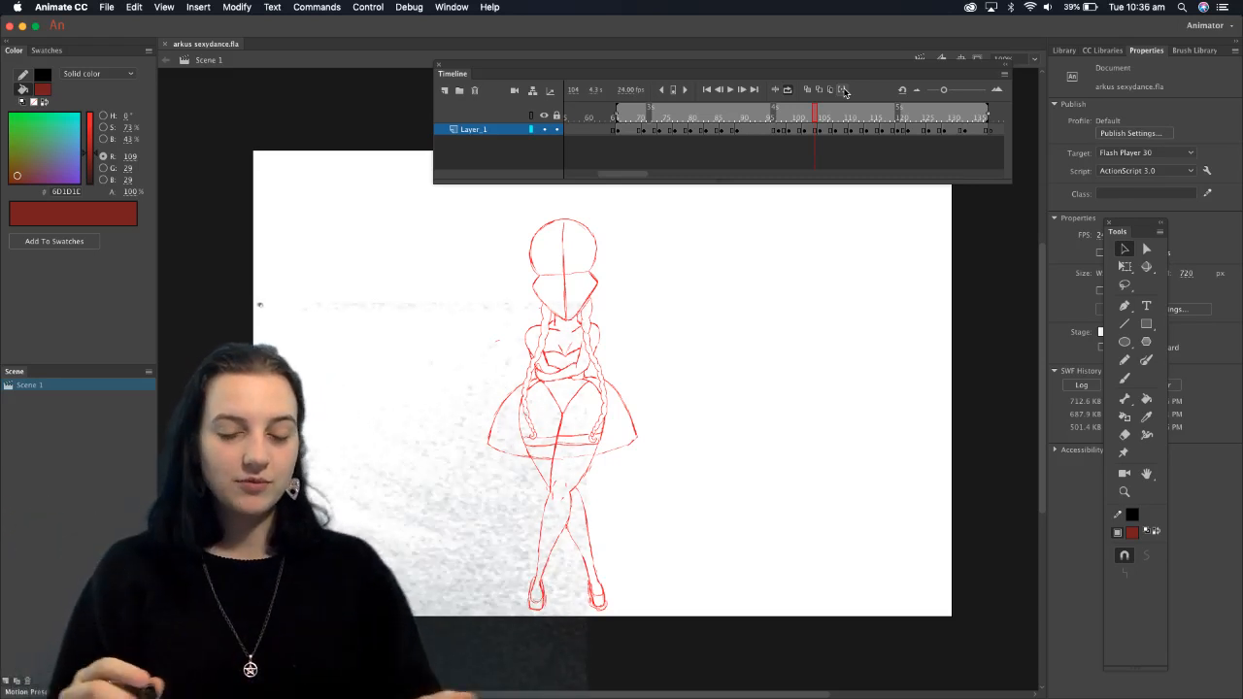
mouse_move(814, 118)
left_mouse_down()
mouse_move(786, 140)
mouse_move(883, 143)
mouse_move(794, 148)
mouse_move(855, 144)
mouse_move(847, 150)
left_mouse_up()
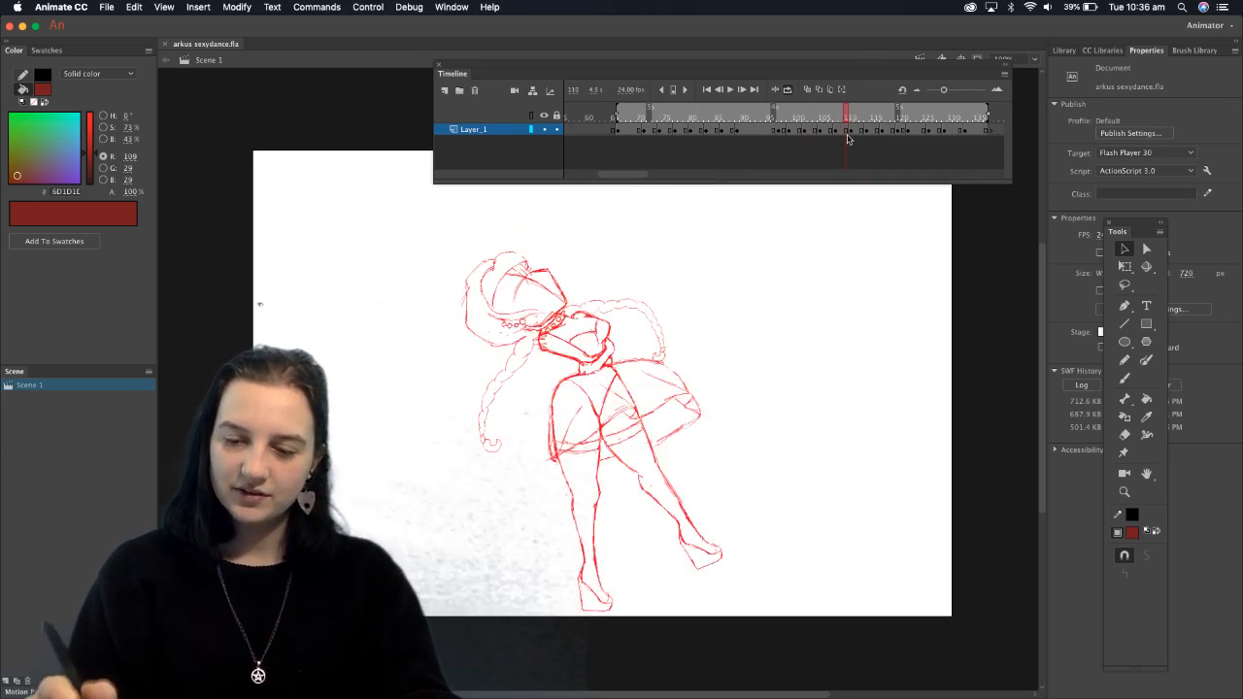
right_click(847, 124)
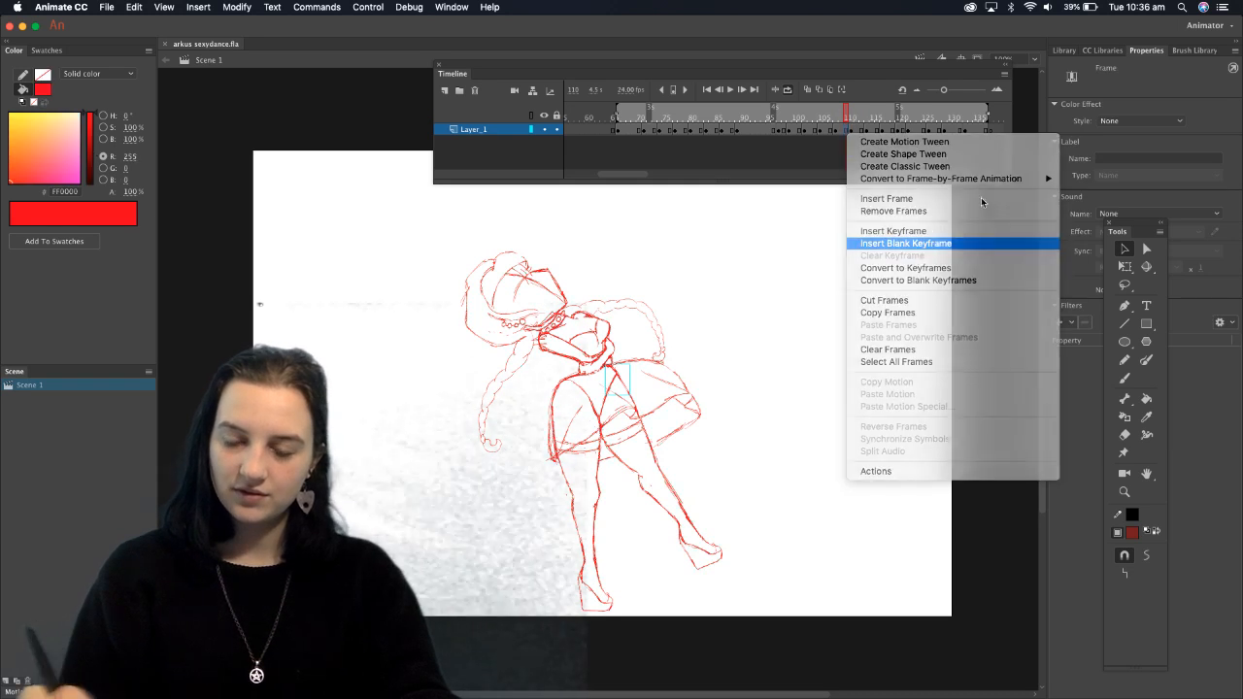
left_click(925, 245)
Shrink the floating Timeline panel, move it clear of the drawing area and activate the Brush tool
left_click_drag(1007, 185, 903, 158)
left_click_drag(604, 151, 626, 151)
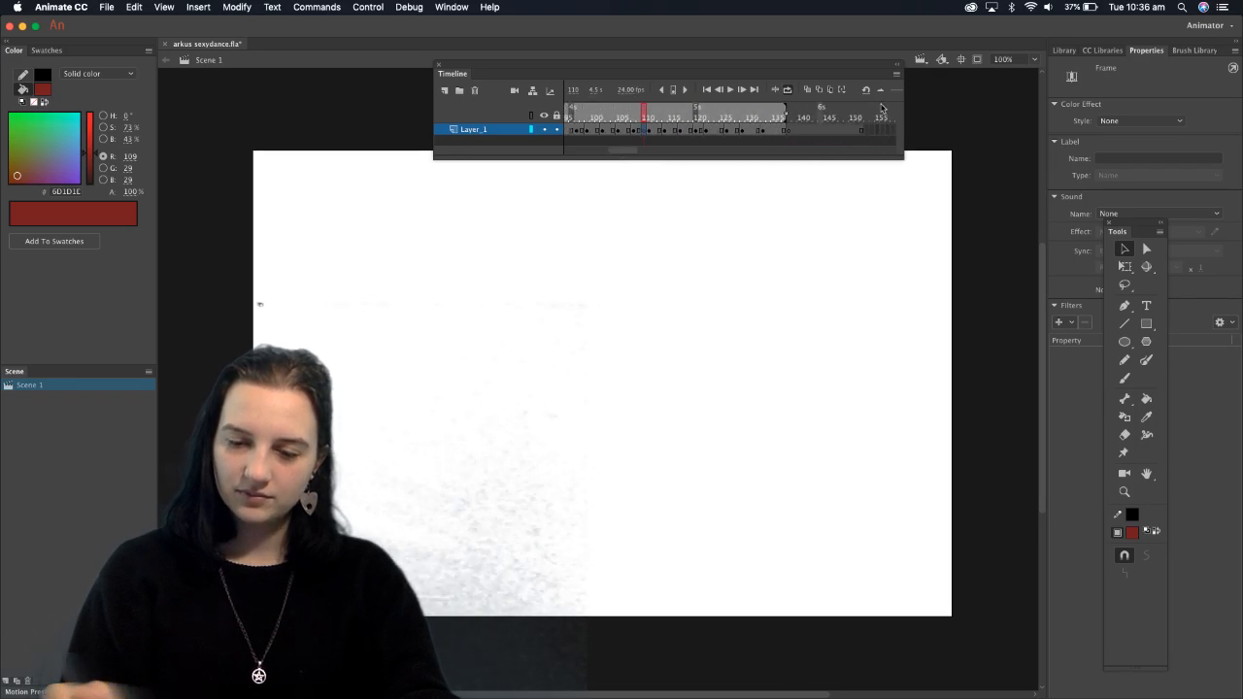
left_click_drag(904, 161, 765, 160)
left_click_drag(685, 68, 1118, 71)
key("b")
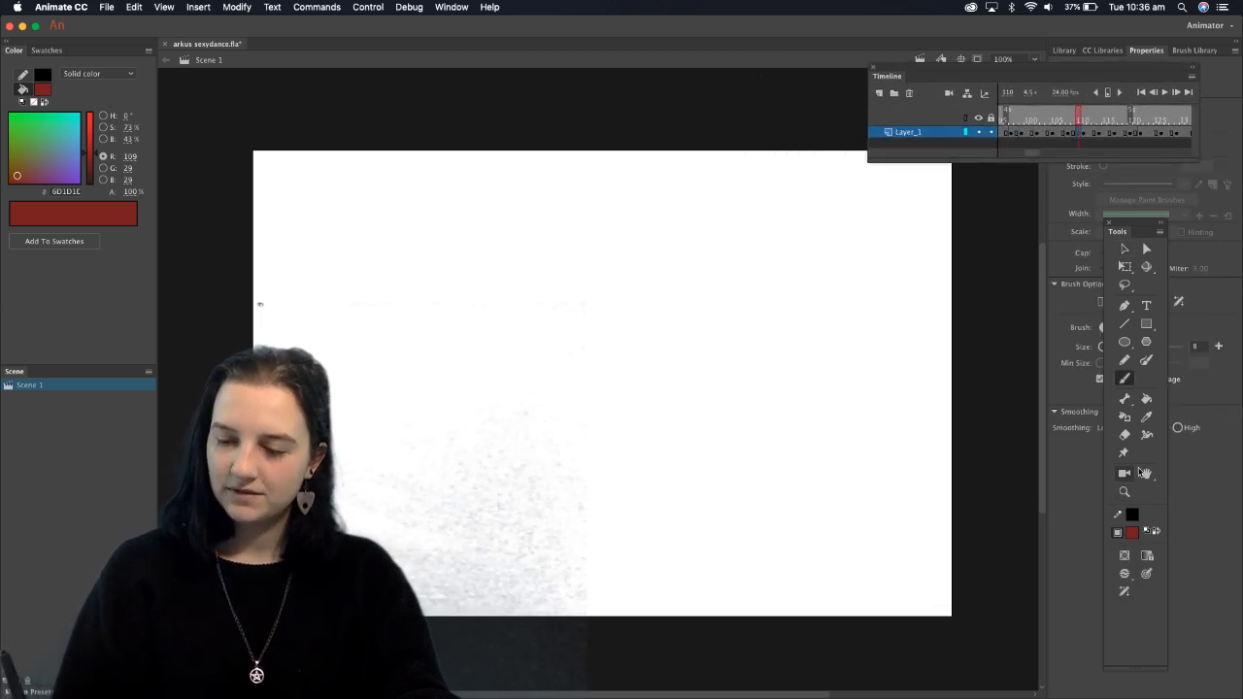
mouse_move(1151, 74)
left_mouse_down()
mouse_move(1031, 79)
mouse_move(1146, 83)
left_mouse_up()
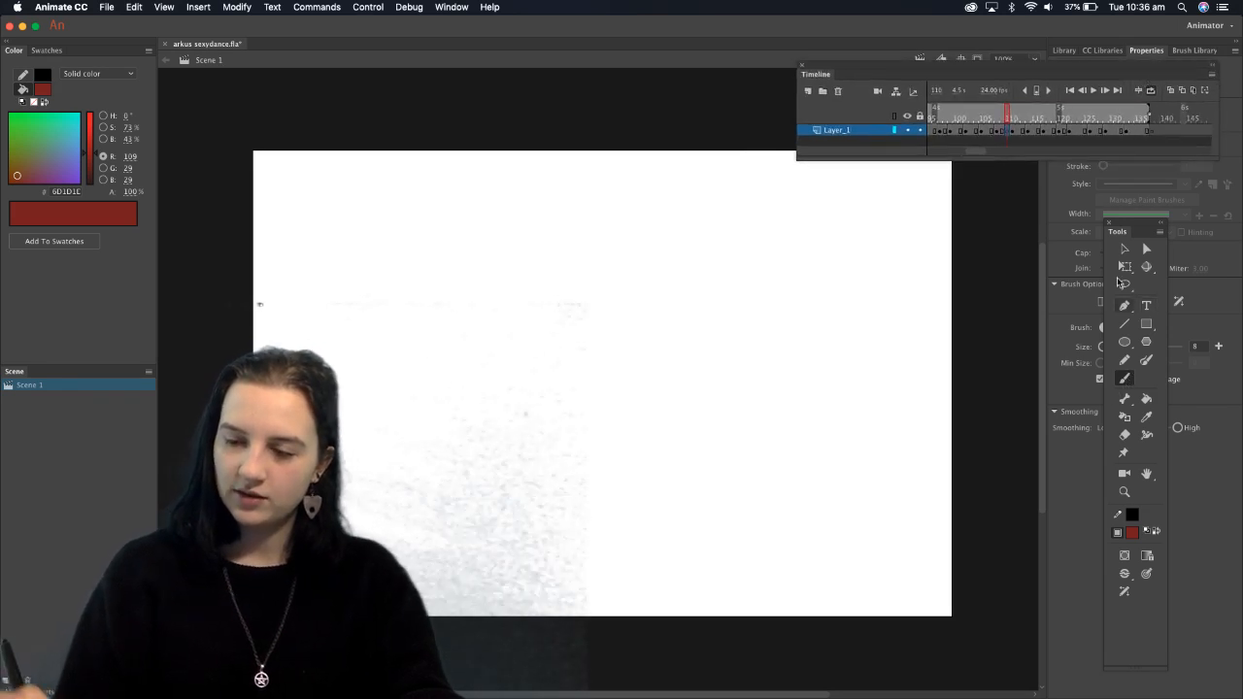
Switch from loop playback to onion skinning around frame 110 and zoom in on the ghosted figures
left_click(1150, 141)
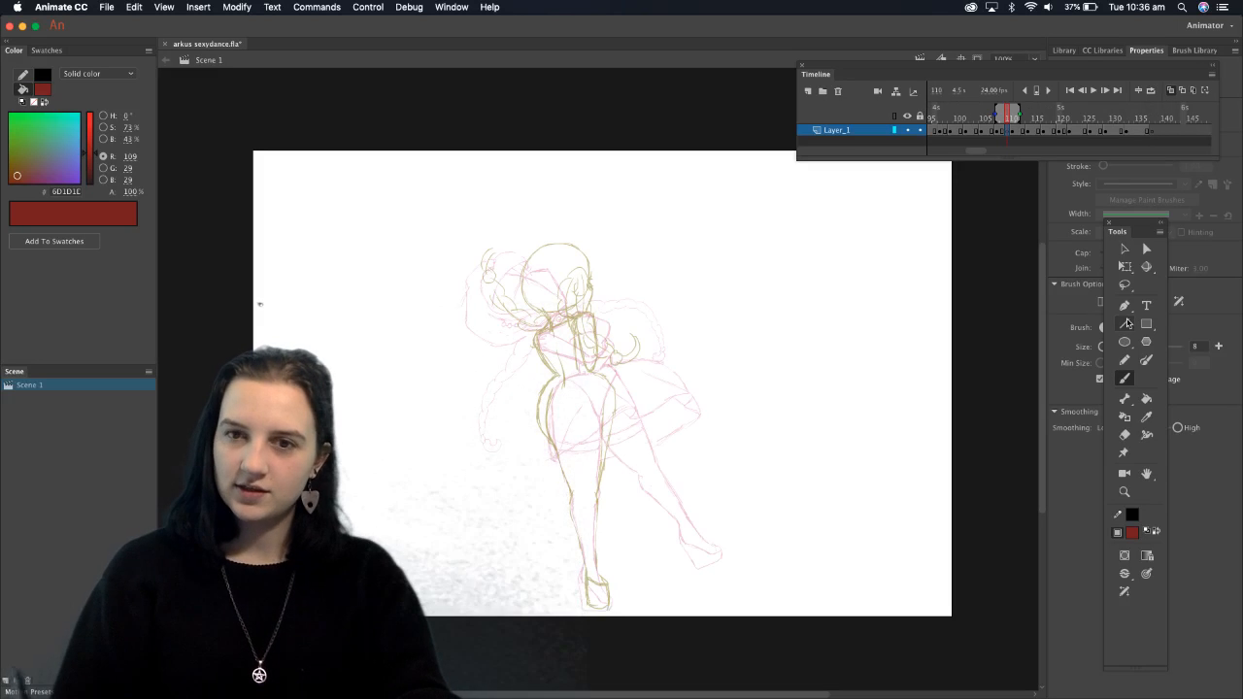
left_click(1124, 491)
left_click_drag(444, 223, 792, 503)
Detach the document into a floating window and enlarge it to fill the screen
left_click_drag(432, 51, 350, 73)
left_click(113, 67)
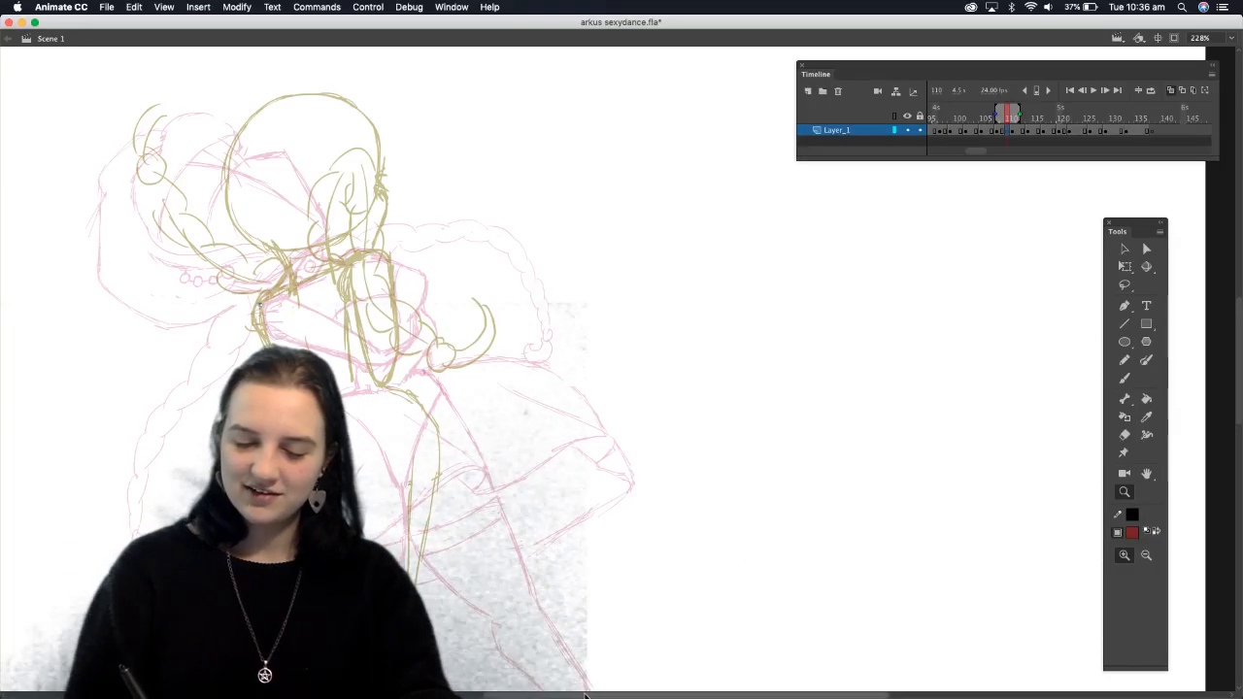
scroll(583, 690, "left", 3)
Set the Brush tool to a bright red #FF0000 fill with pen pressure enabled
left_click(1124, 378)
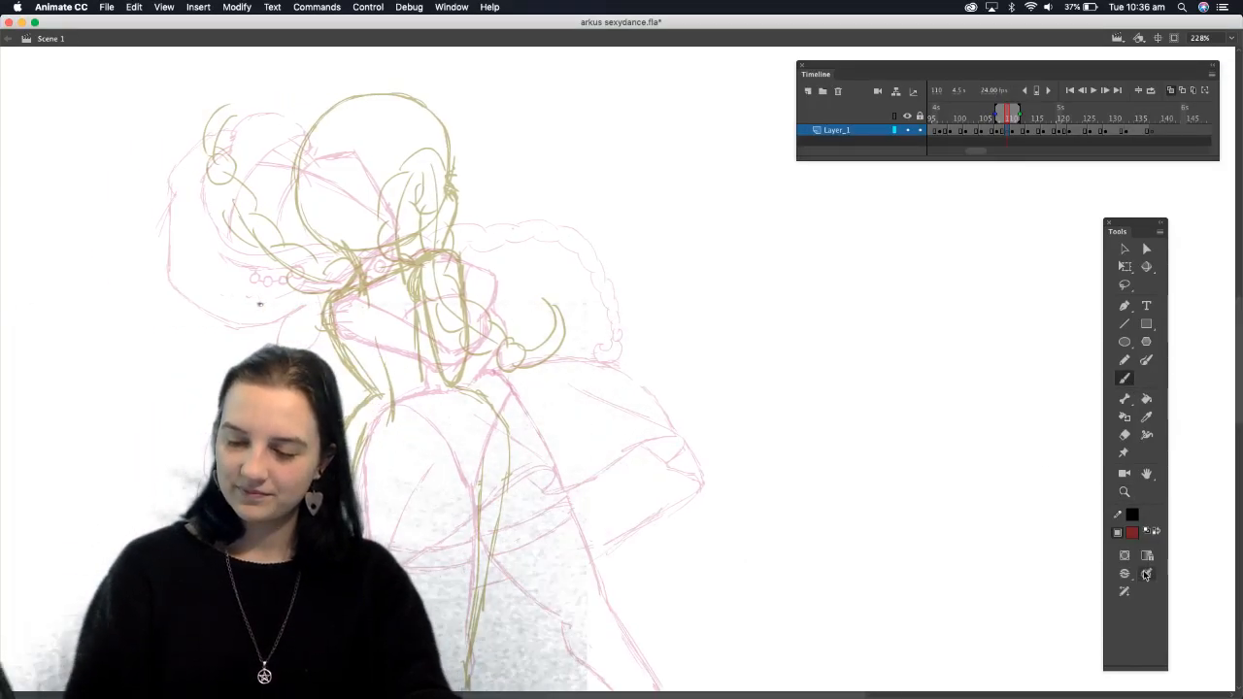
left_click(1131, 532)
left_click(937, 629)
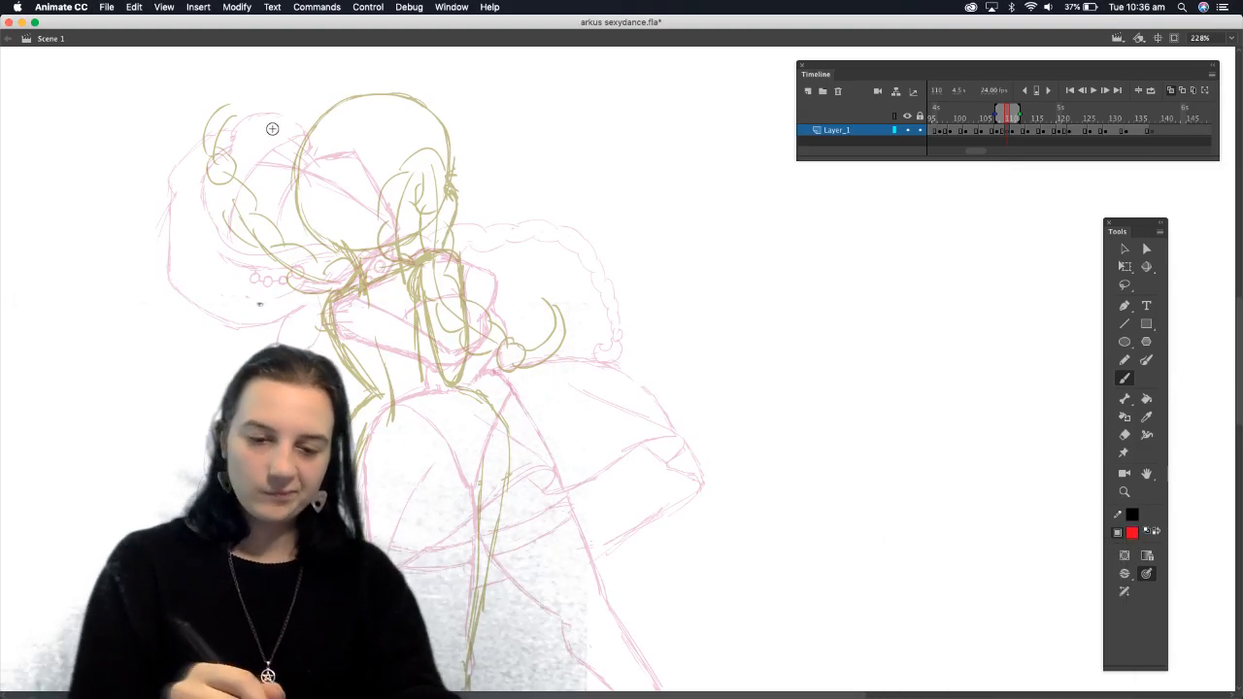
left_click_drag(233, 229, 306, 102)
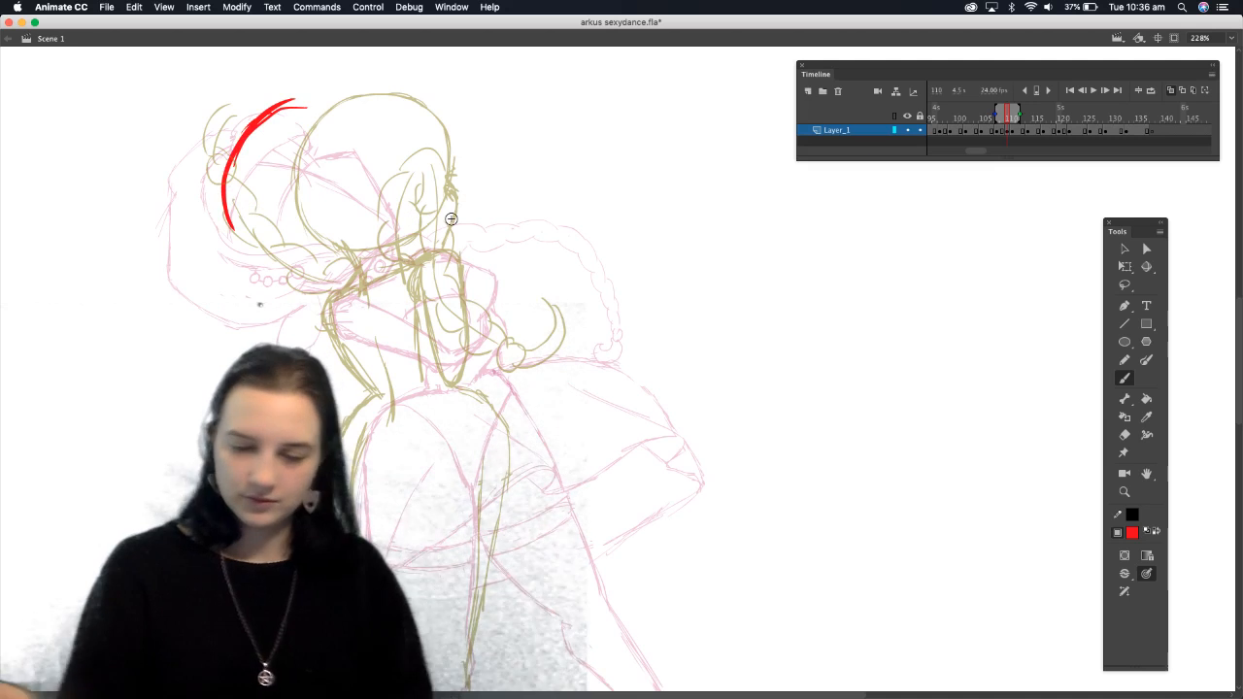
key("super+z")
key("super+z")
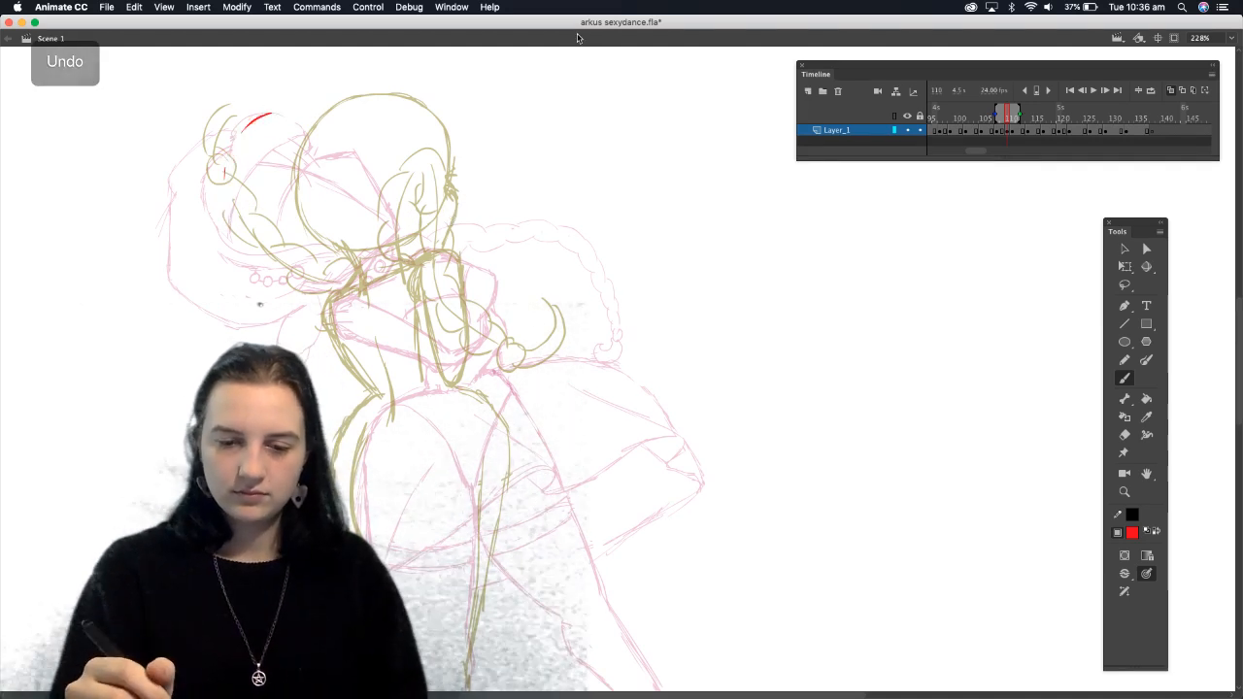
Dock the document window back into the workspace and move the Tools panel off the brush options, undoing the last test stroke
key("ctrl+super+f")
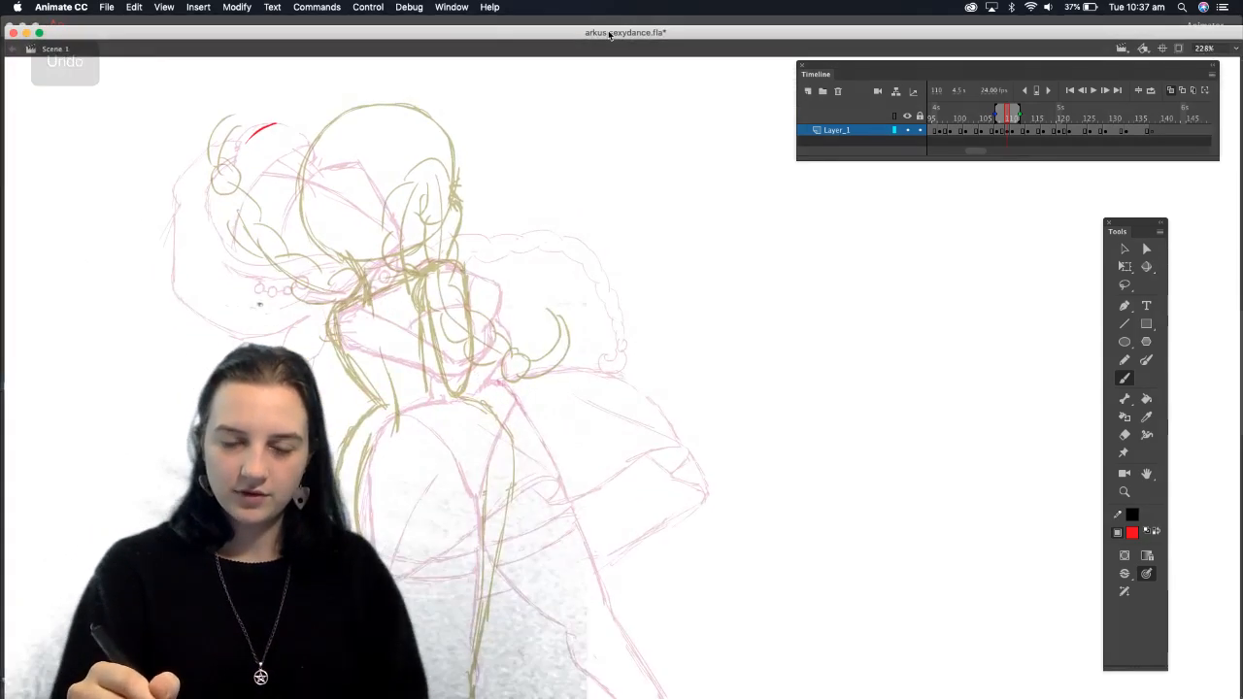
double_click(604, 32)
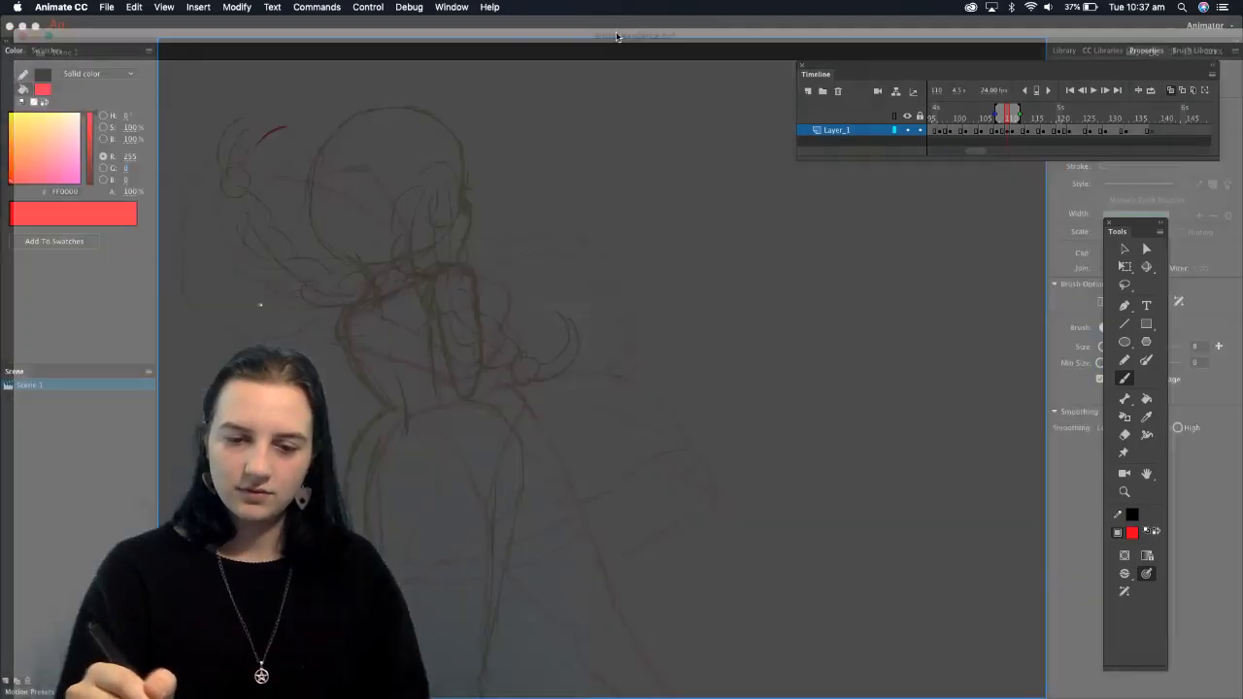
key("super+z")
left_click_drag(1141, 241, 942, 260)
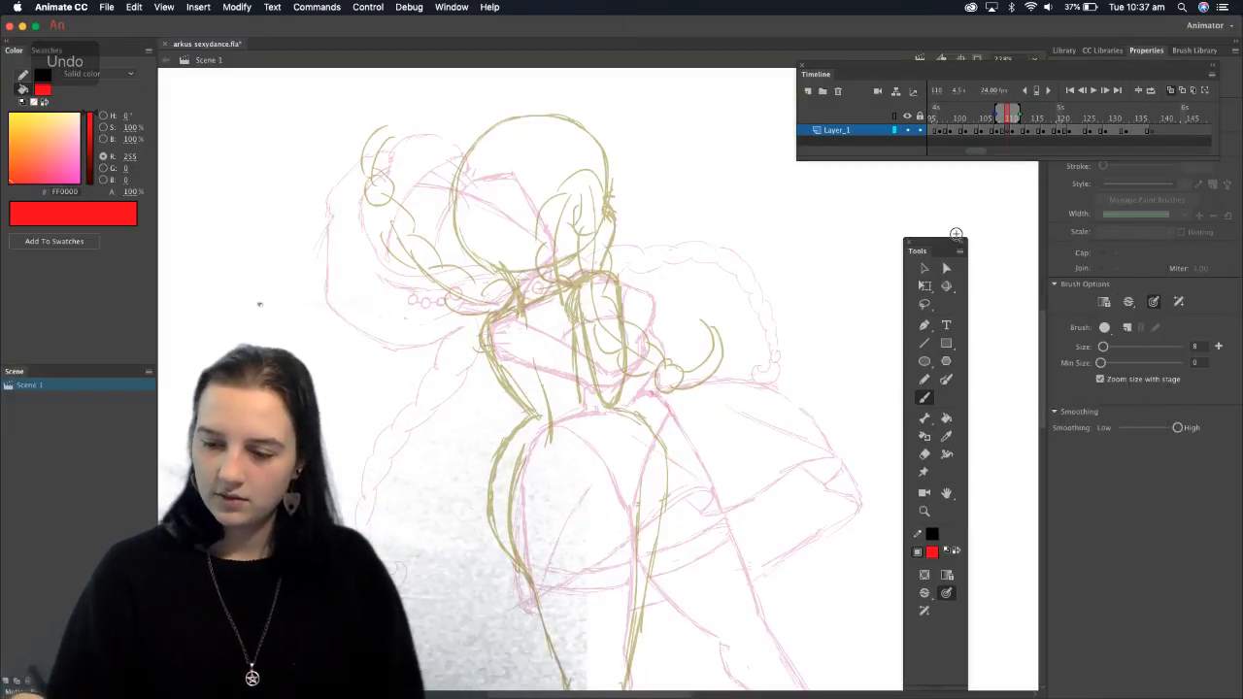
Reduce the brush size to 2, trying a test stroke on the stage at size 1 and undoing it
left_click_drag(1105, 347, 1098, 346)
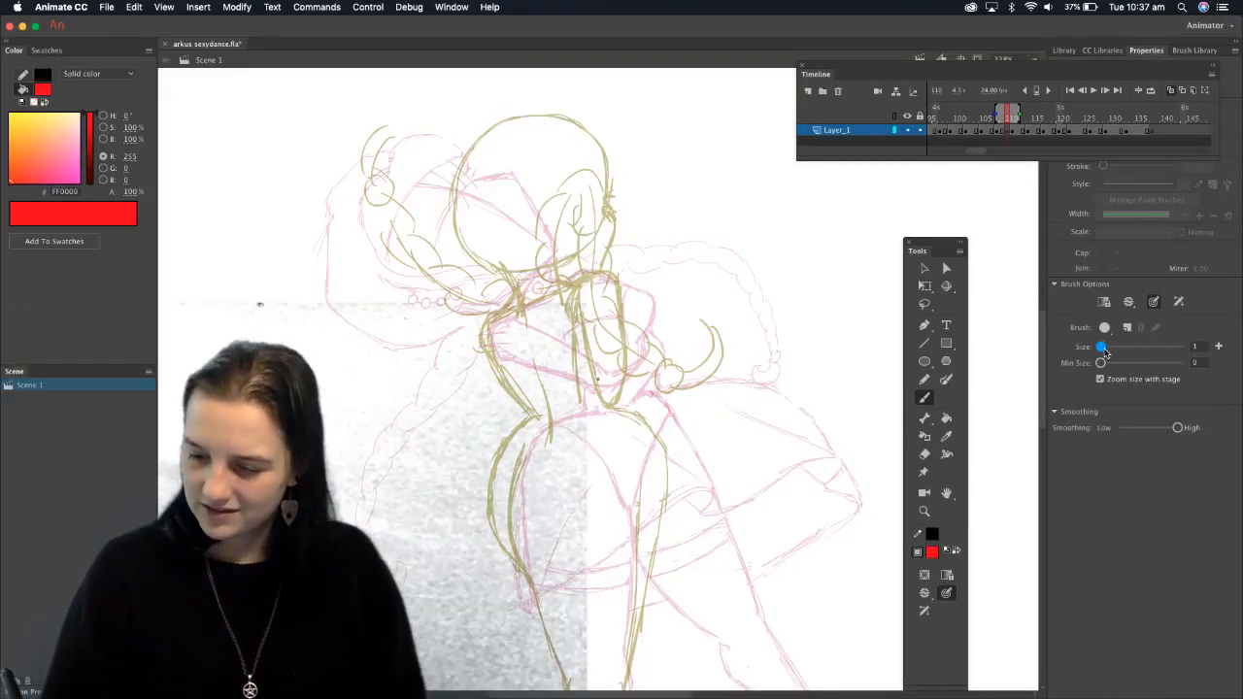
mouse_move(645, 389)
left_mouse_down()
mouse_move(683, 369)
mouse_move(775, 462)
left_mouse_up()
key("super+z")
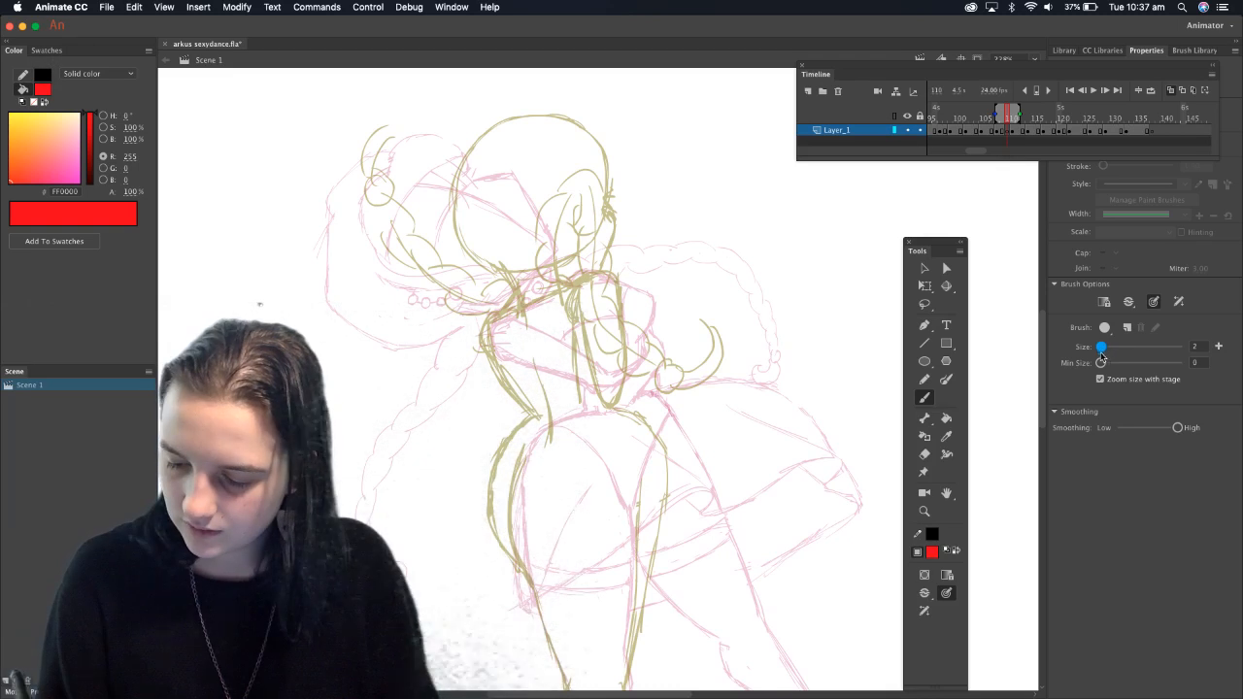
mouse_move(745, 448)
left_mouse_down()
mouse_move(804, 466)
mouse_move(828, 512)
left_mouse_up()
mouse_move(732, 479)
left_mouse_down()
mouse_move(781, 523)
mouse_move(781, 602)
left_mouse_up()
key("super+z")
key("super+z")
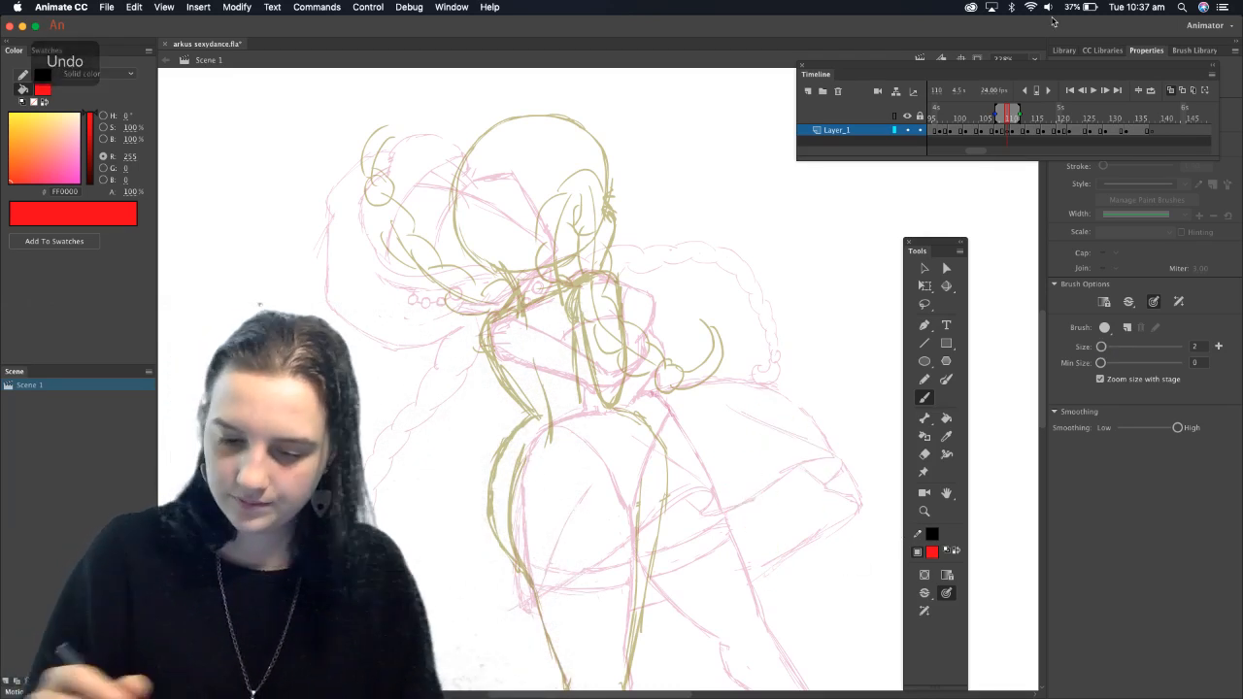
Float the document window again and maximize it, keeping the Timeline and Tools panels shown
left_click_drag(206, 44, 152, 70)
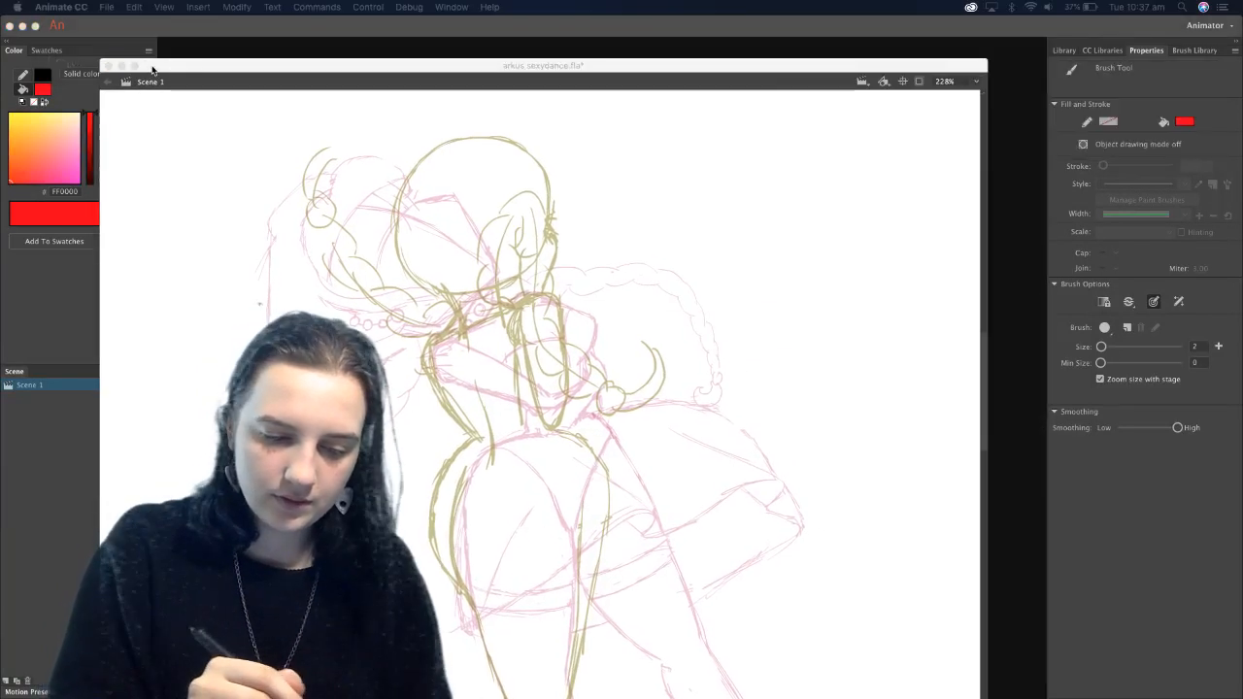
left_click(134, 65)
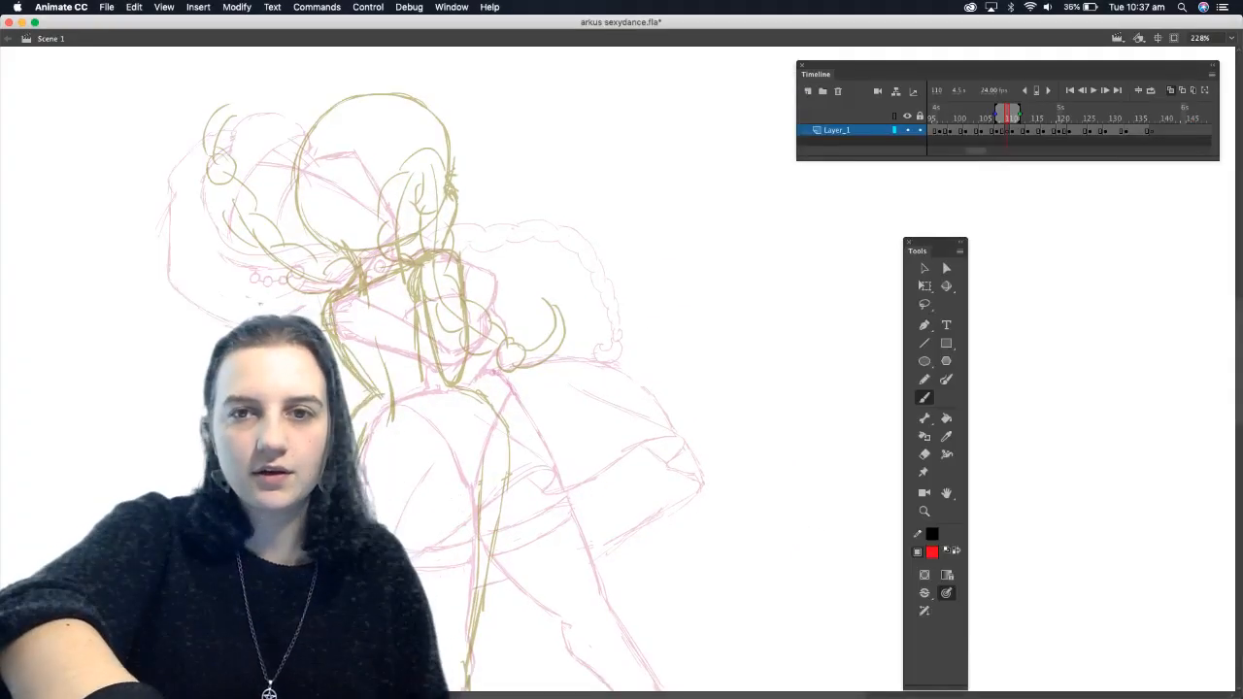
key("F4")
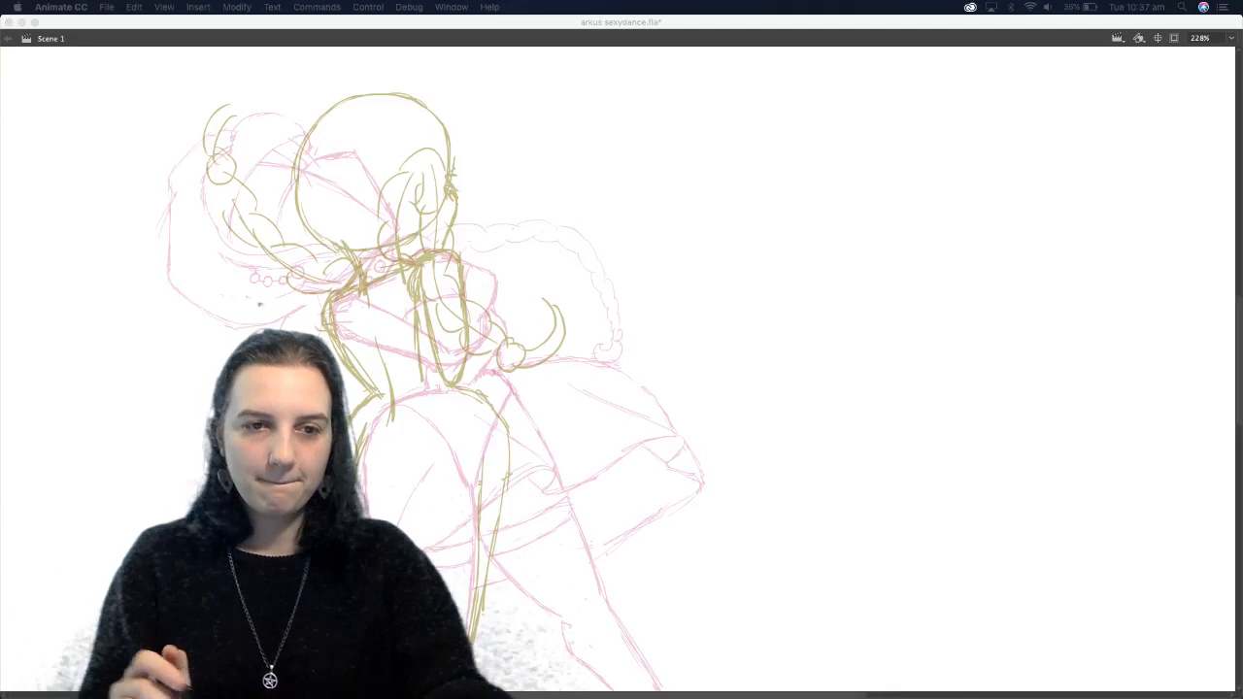
key("F4")
Sketch the head as a red circle overlapping the neighbouring poses' heads on frame 110 and erase its stray inner lines
left_click_drag(228, 163, 298, 102)
left_click_drag(225, 185, 244, 234)
mouse_move(351, 238)
left_mouse_down()
mouse_move(369, 155)
mouse_move(286, 101)
left_mouse_up()
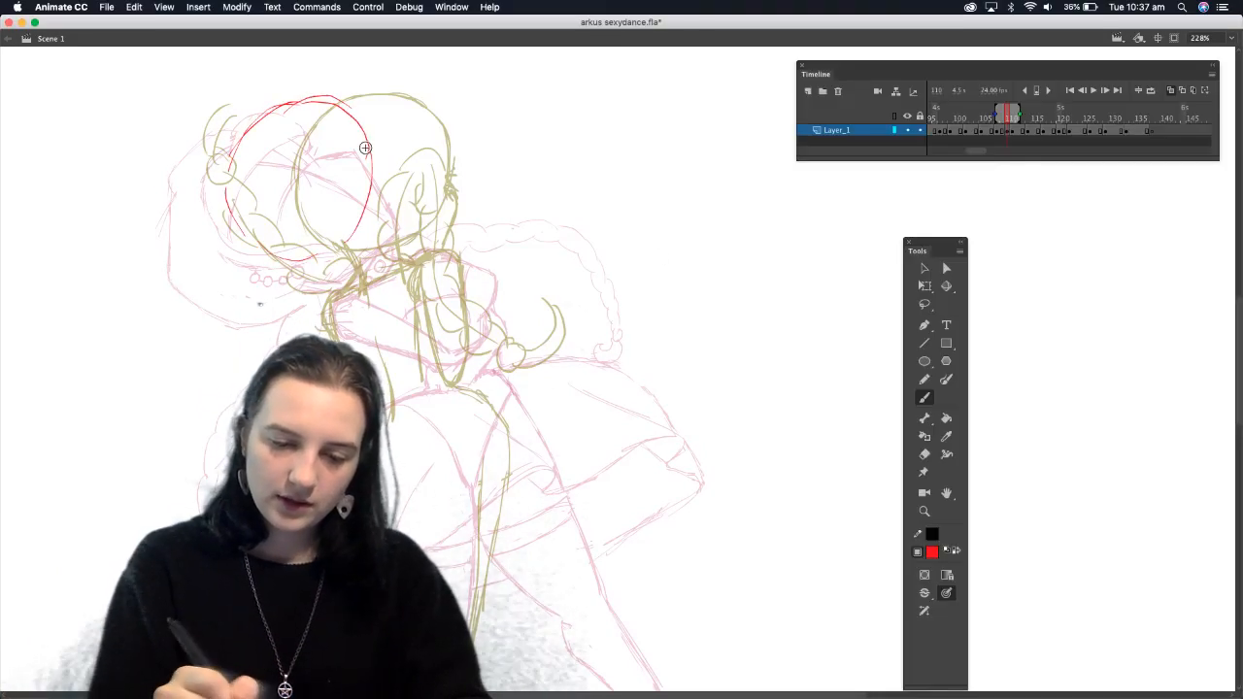
mouse_move(369, 176)
left_mouse_down()
mouse_move(233, 243)
mouse_move(224, 146)
mouse_move(286, 105)
left_mouse_up()
mouse_move(359, 199)
left_mouse_down()
mouse_move(361, 225)
mouse_move(372, 187)
mouse_move(320, 105)
mouse_move(330, 100)
mouse_move(225, 173)
left_mouse_up()
left_click_drag(239, 231, 255, 113)
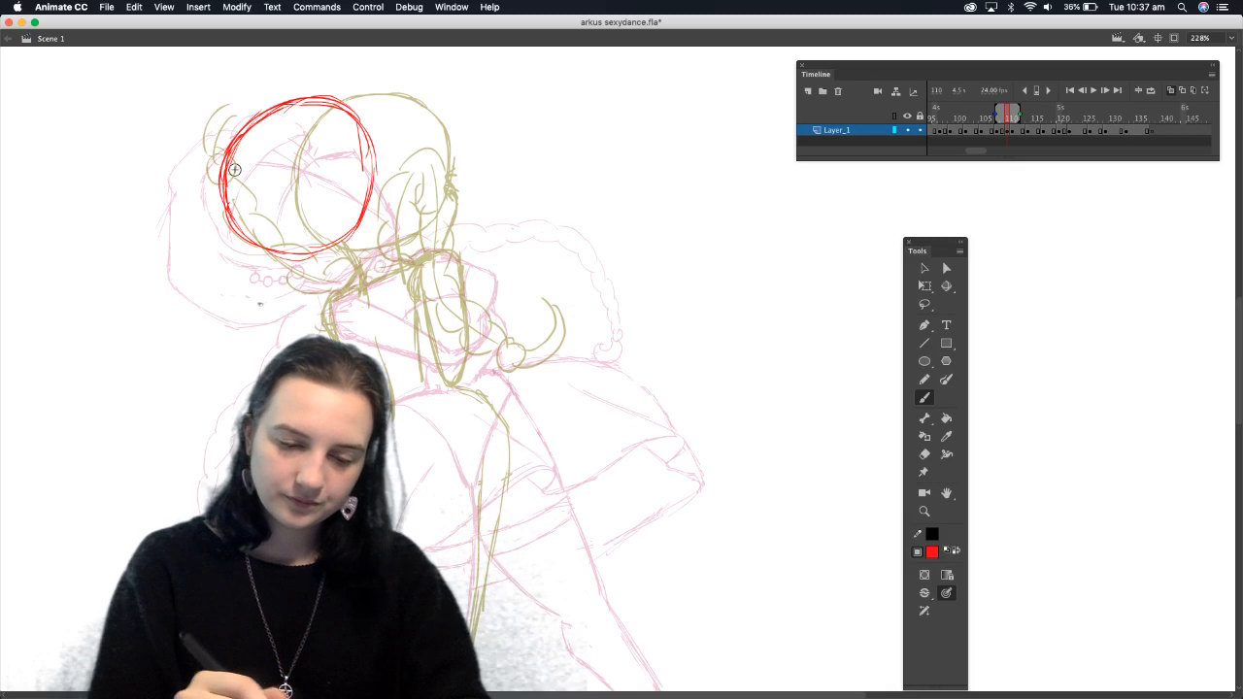
mouse_move(229, 213)
left_mouse_down()
mouse_move(275, 255)
mouse_move(315, 248)
mouse_move(344, 237)
mouse_move(373, 165)
left_mouse_up()
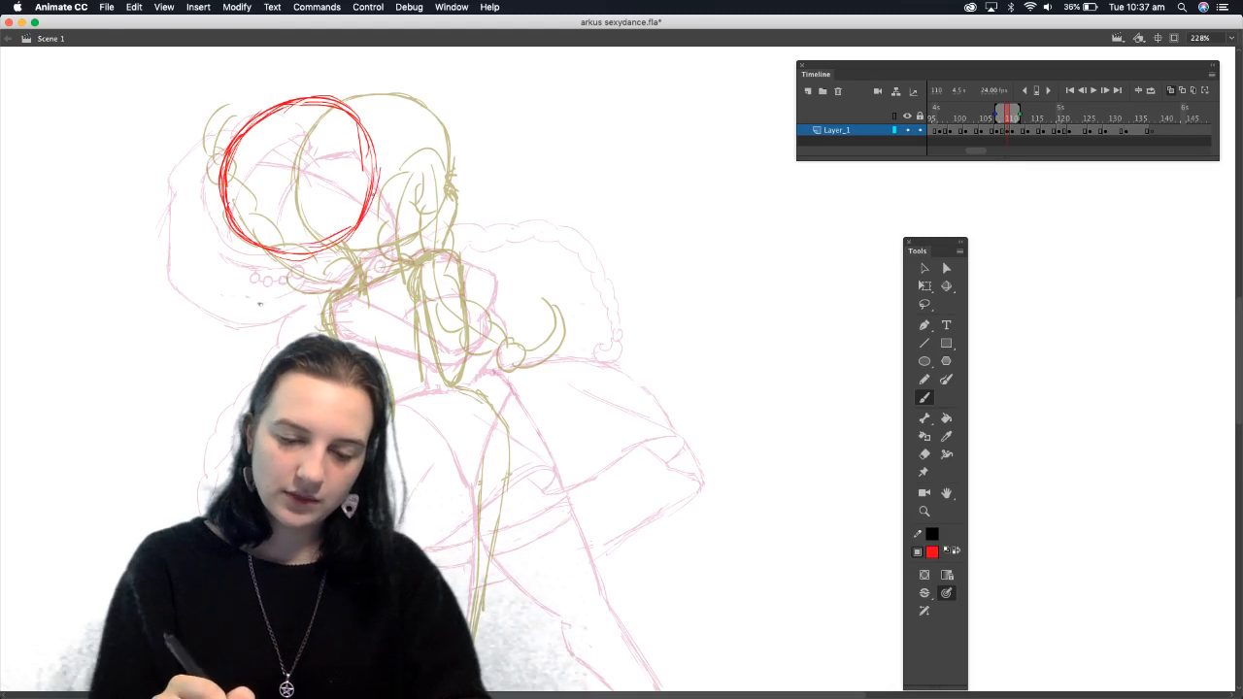
mouse_move(350, 239)
left_mouse_down()
mouse_move(216, 206)
mouse_move(365, 216)
mouse_move(372, 150)
left_mouse_up()
left_click(924, 454)
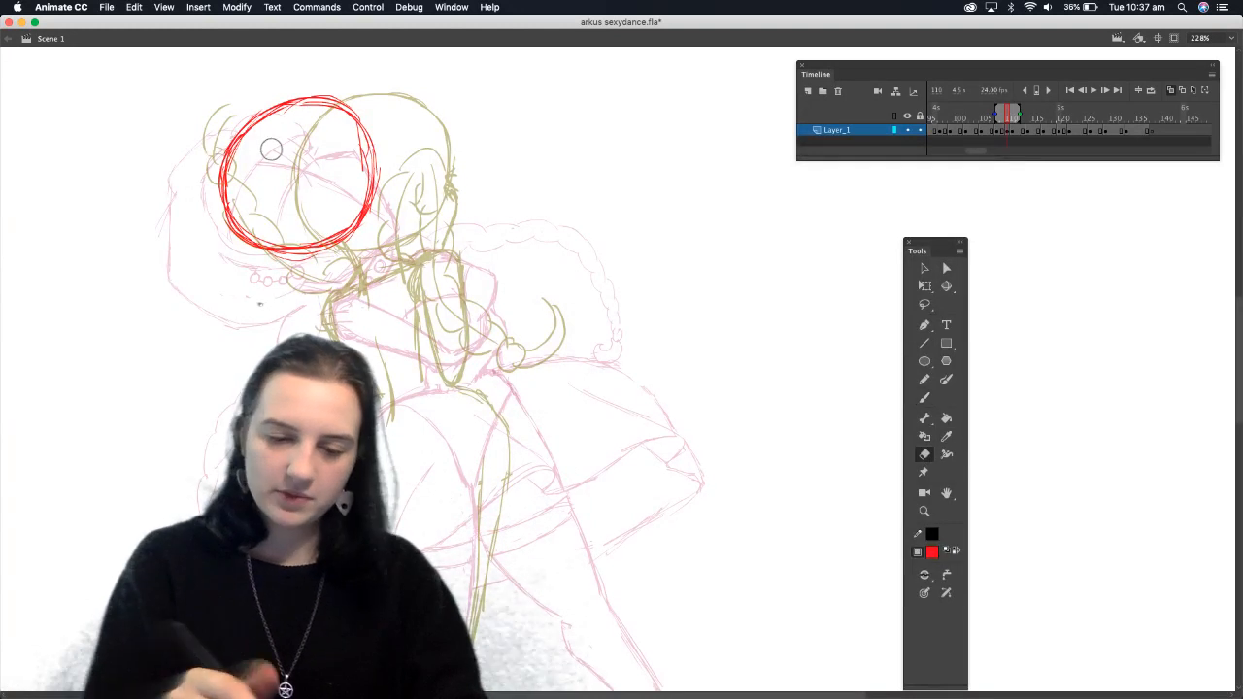
mouse_move(243, 248)
left_mouse_down()
mouse_move(292, 264)
mouse_move(350, 218)
mouse_move(312, 247)
mouse_move(307, 258)
mouse_move(350, 230)
mouse_move(308, 266)
mouse_move(359, 197)
mouse_move(358, 223)
mouse_move(346, 150)
mouse_move(312, 136)
left_mouse_up()
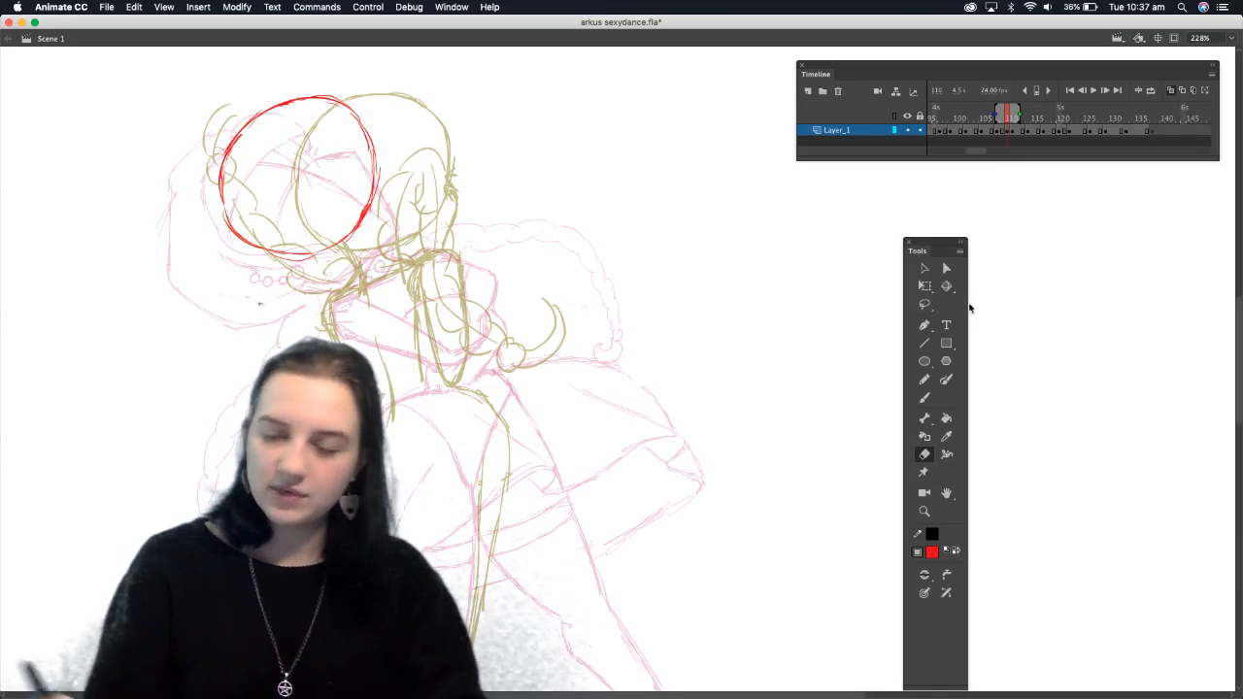
Sketch the brow, face front and jaw extending from the head circle, plus a curved centre line down to the chin
left_click(924, 397)
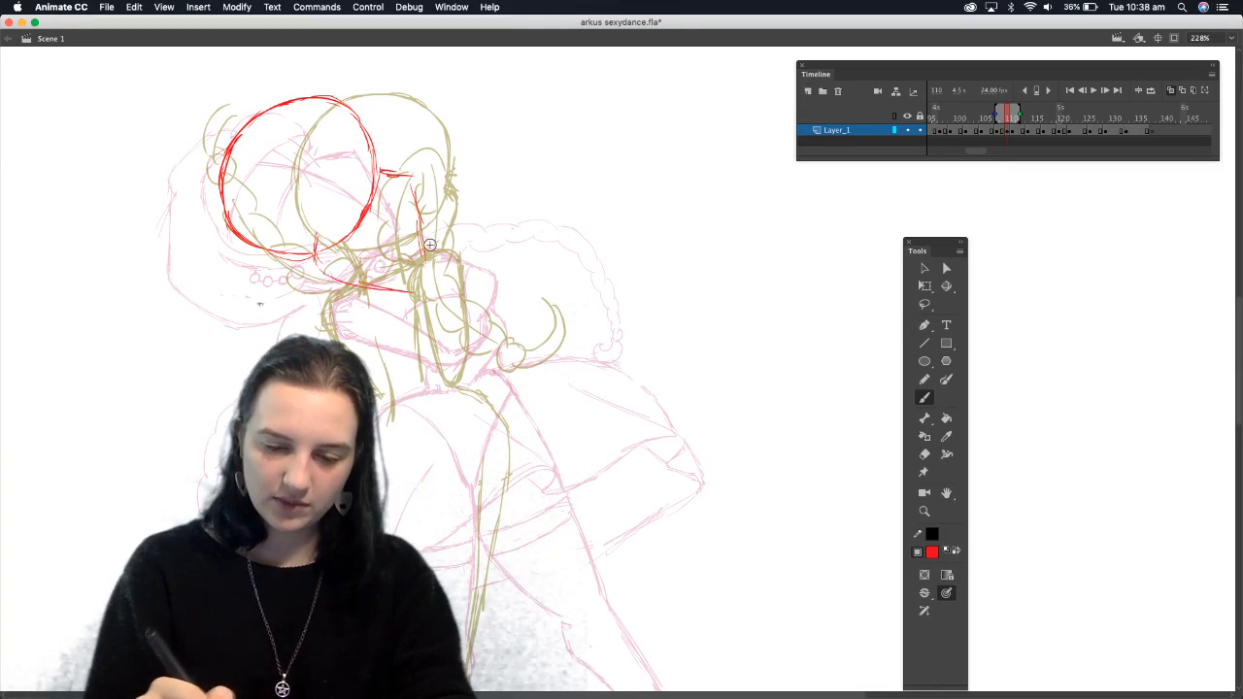
mouse_move(324, 278)
left_mouse_down()
mouse_move(445, 262)
mouse_move(417, 189)
left_mouse_up()
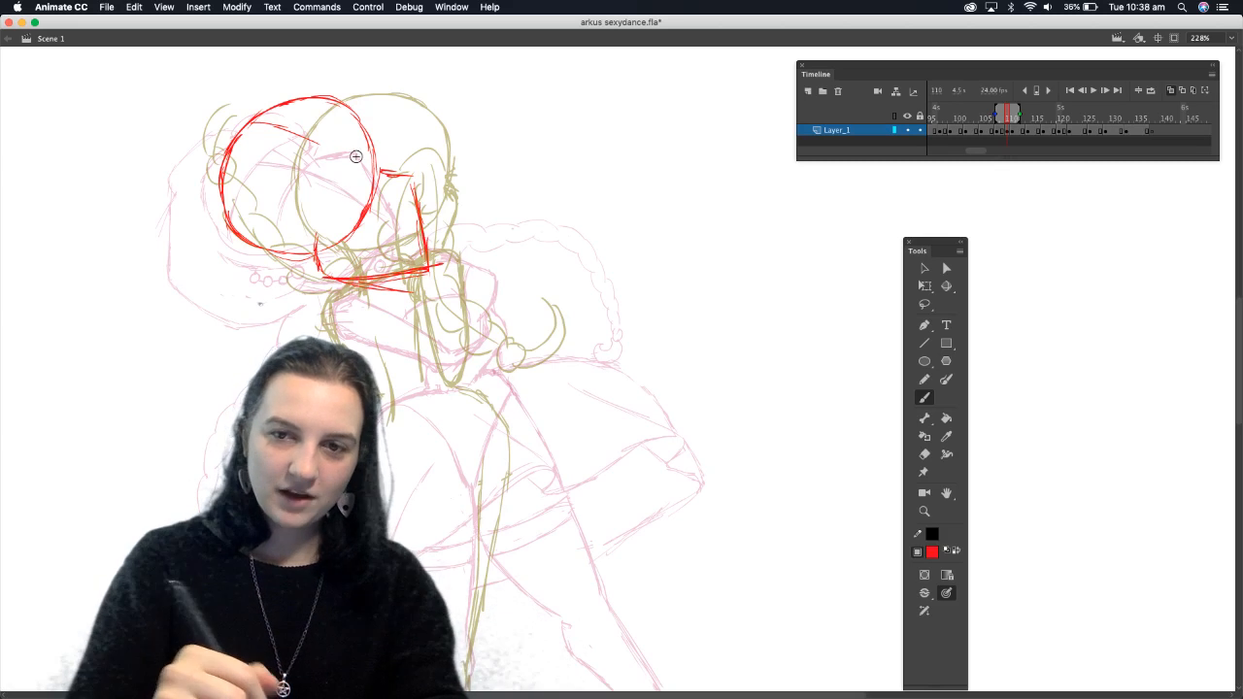
mouse_move(349, 163)
left_mouse_down()
mouse_move(411, 237)
mouse_move(346, 166)
mouse_move(274, 122)
left_mouse_up()
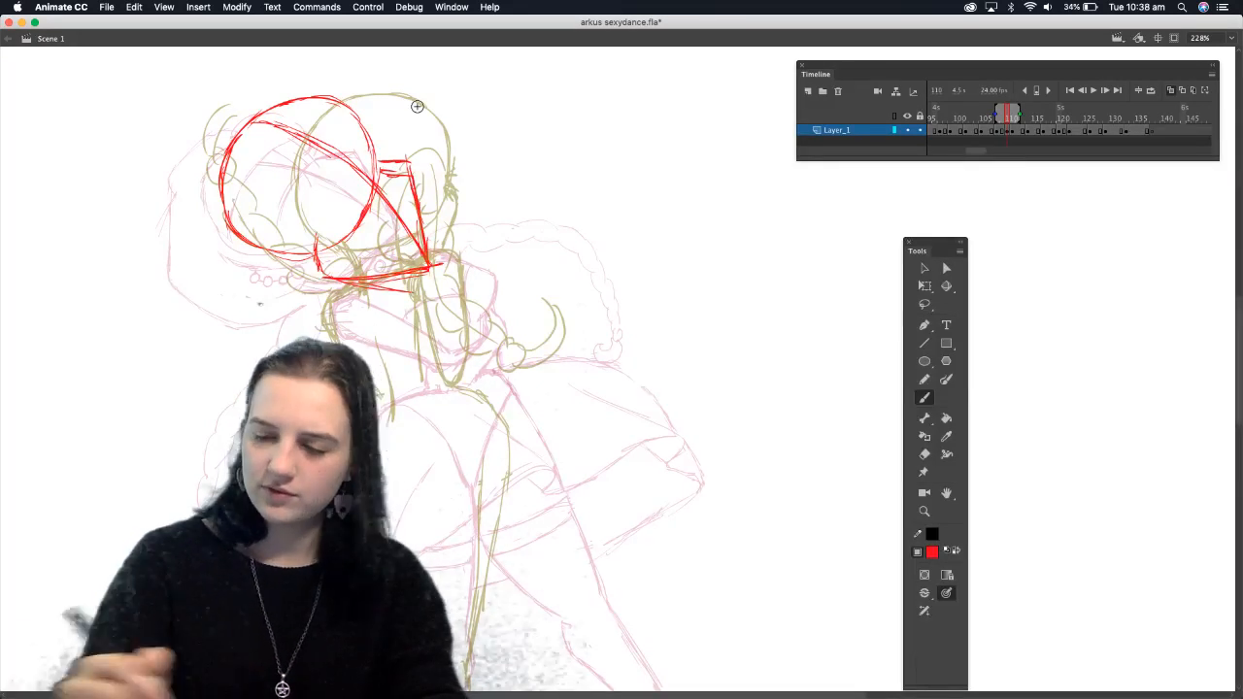
Erase the stray brow lines and the part of the head circle crossing the face, using a pressure-sensitive eraser
left_click(924, 453)
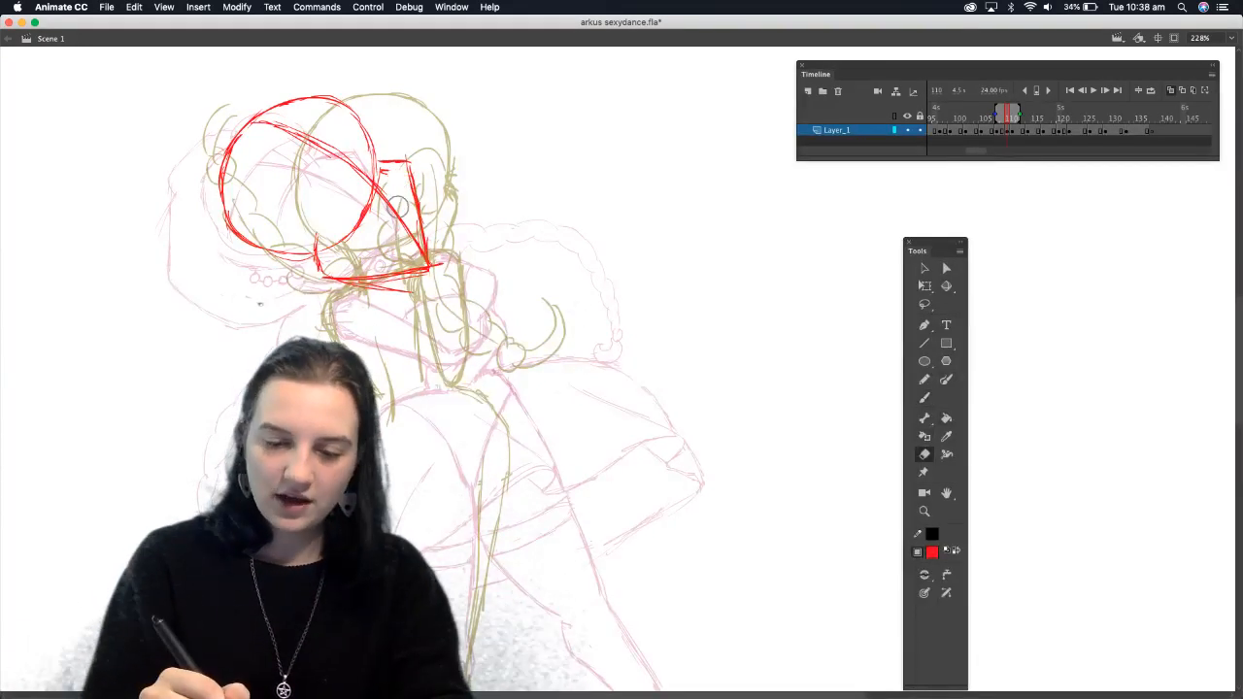
left_click(924, 592)
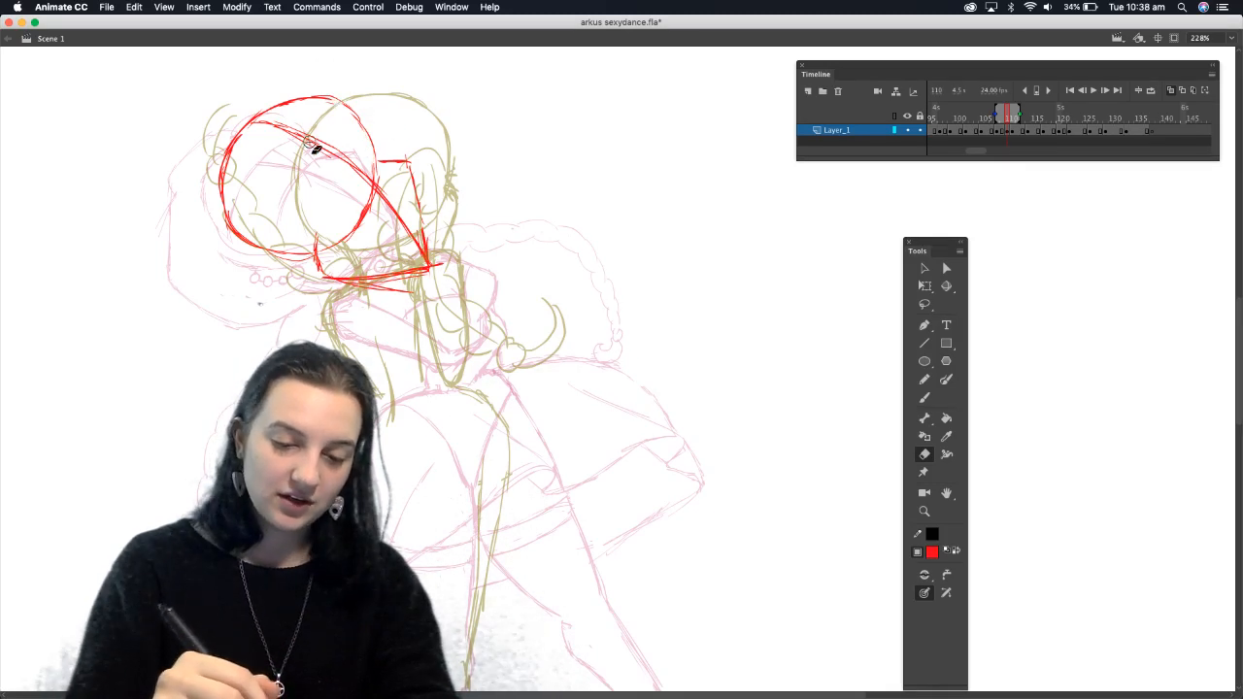
mouse_move(349, 187)
left_mouse_down()
mouse_move(372, 207)
mouse_move(355, 239)
left_mouse_up()
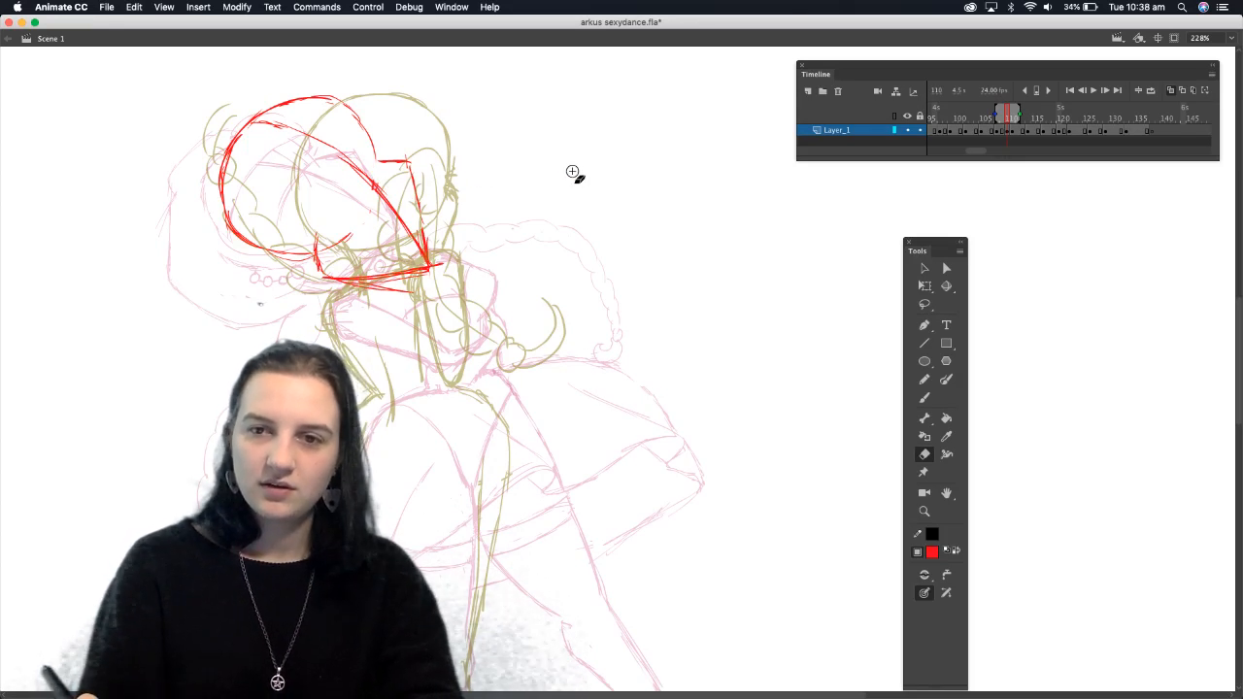
Sketch the side-of-face line from the brow down to the back of the jaw, and erase the stray lines beneath the jaw
key("b")
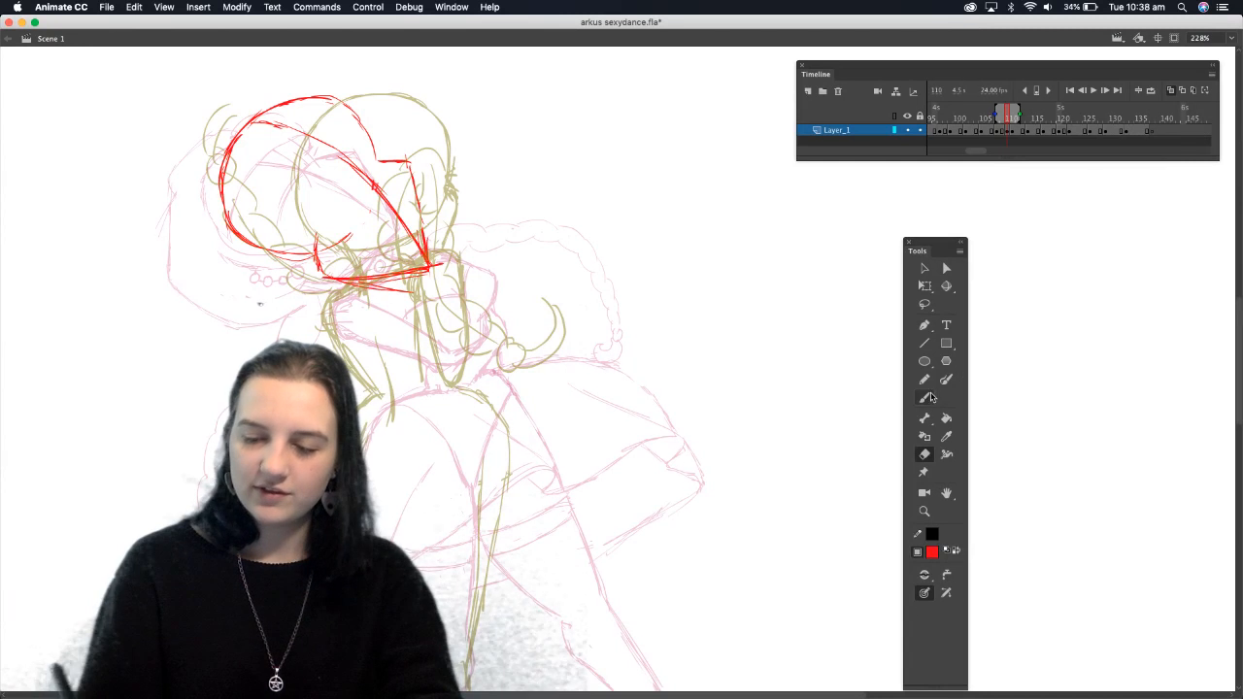
left_click_drag(377, 159, 357, 206)
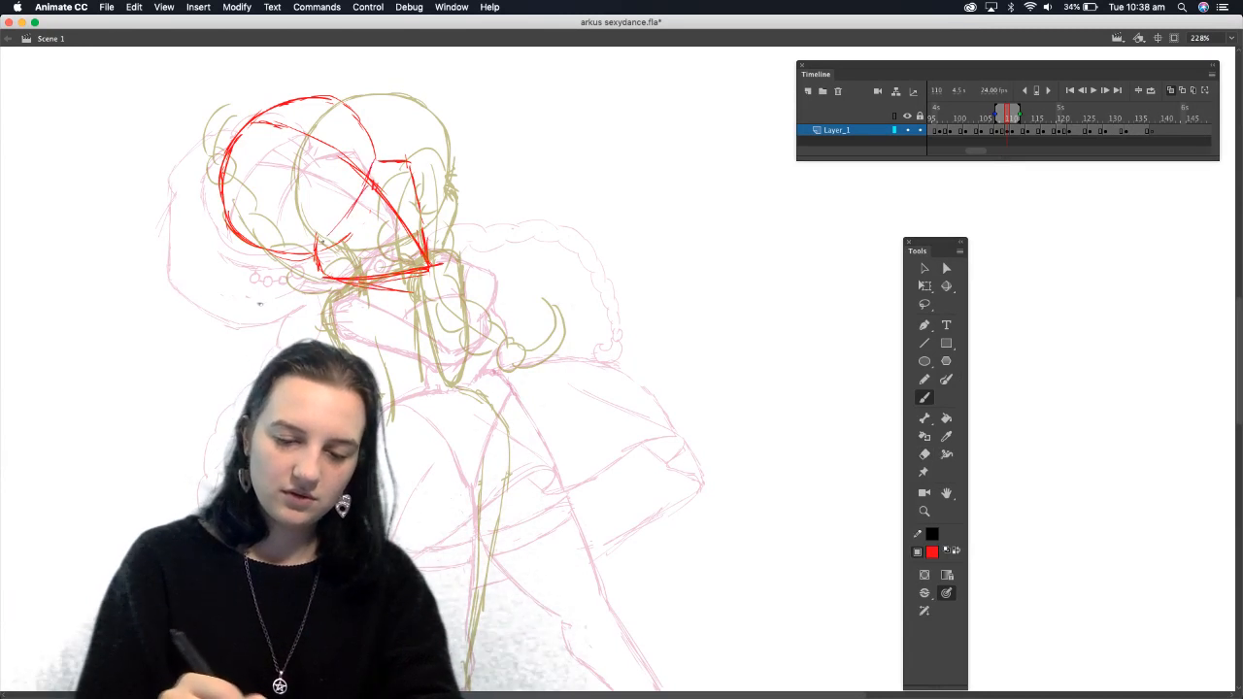
left_click(925, 455)
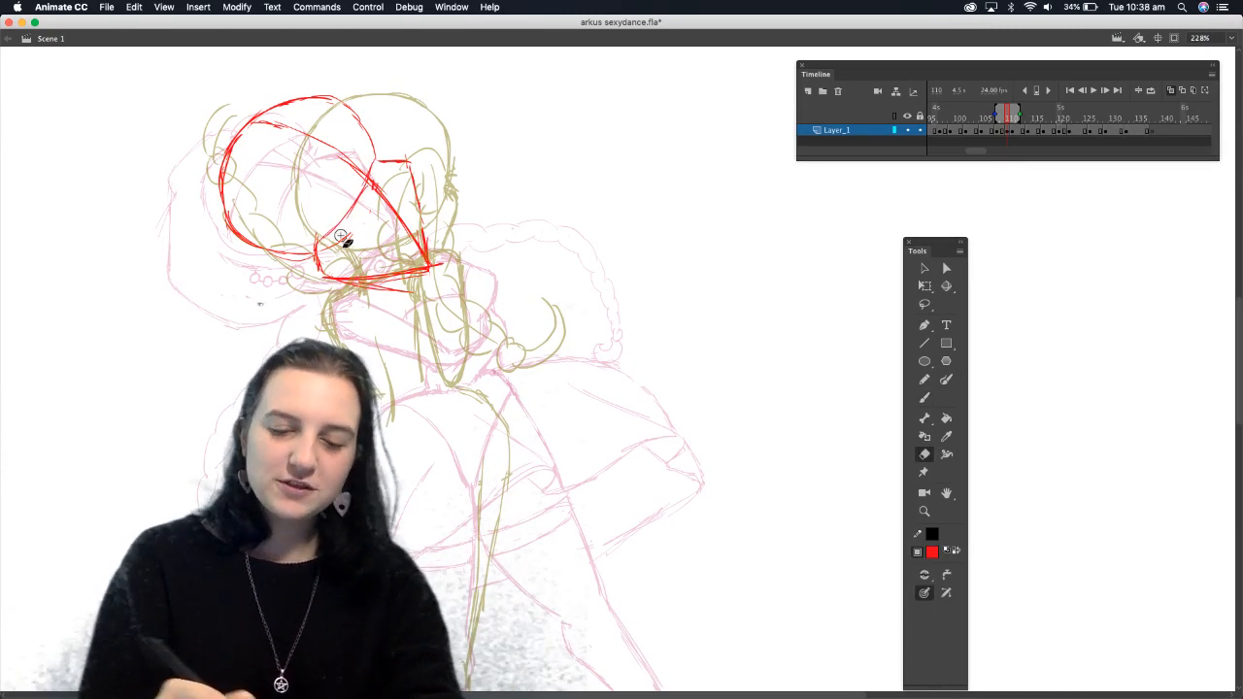
mouse_move(326, 252)
left_mouse_down()
mouse_move(327, 265)
mouse_move(427, 291)
left_mouse_up()
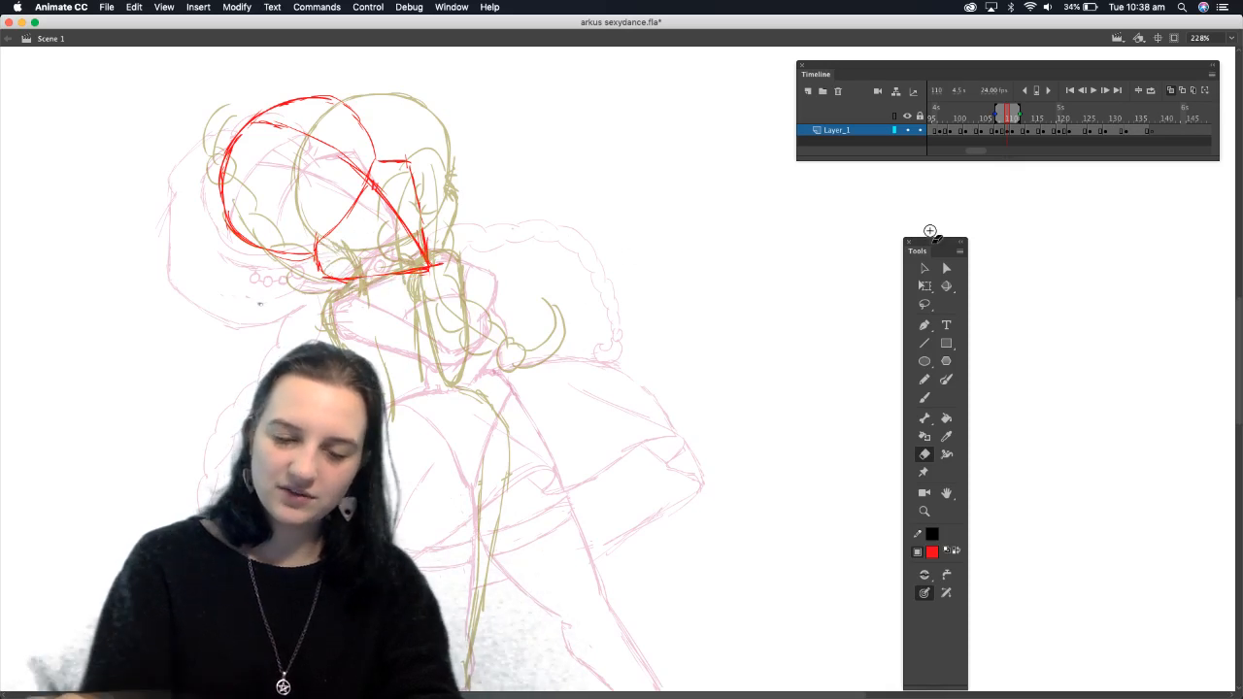
Firm up the face front and jaw, tidy the brow corner, and add a short neck line behind the jaw
left_click(924, 397)
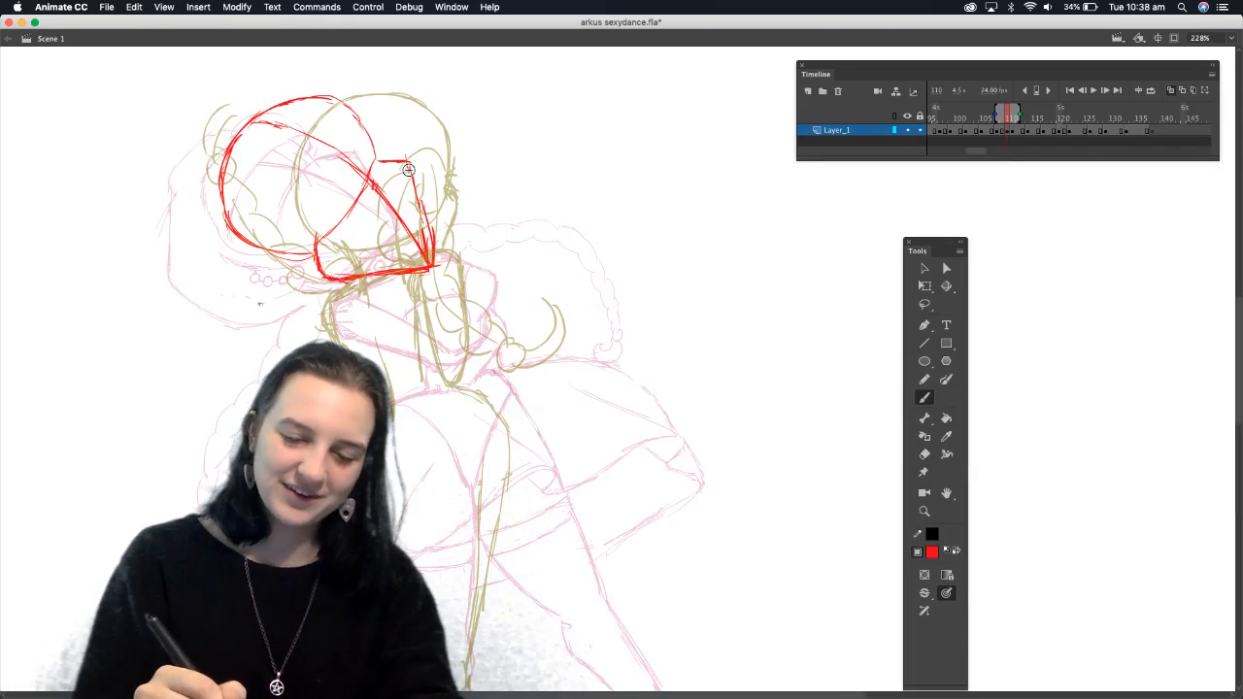
left_click(924, 454)
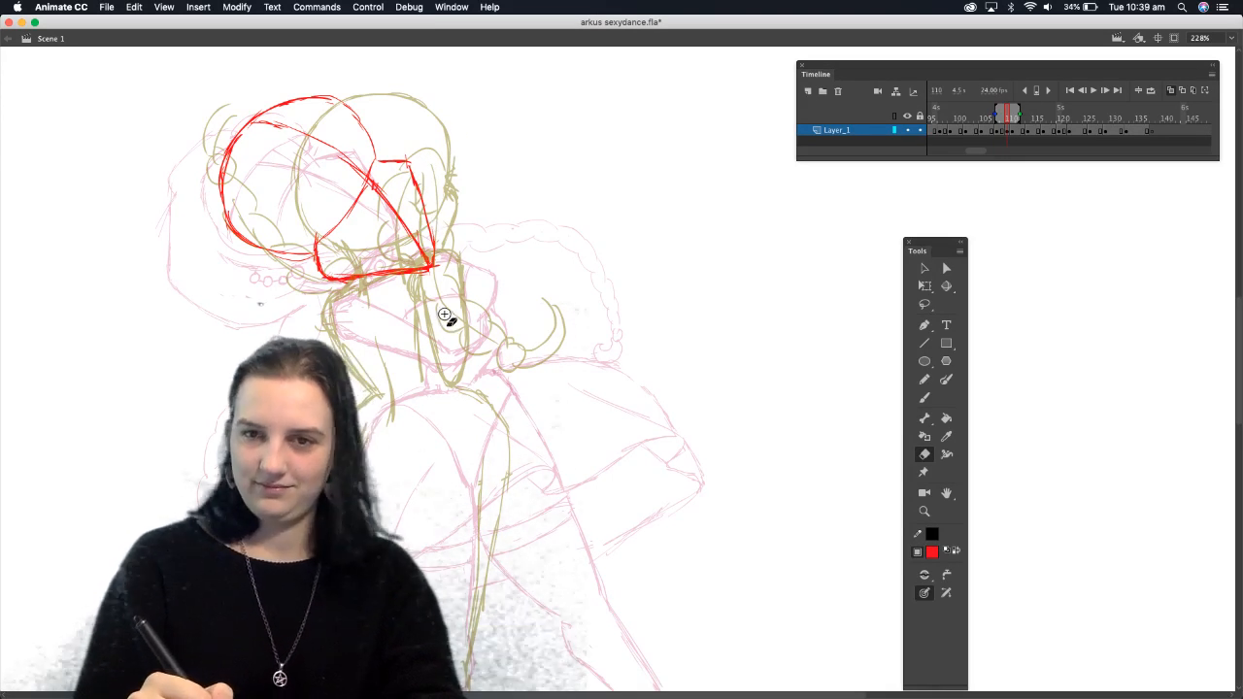
left_click(925, 397)
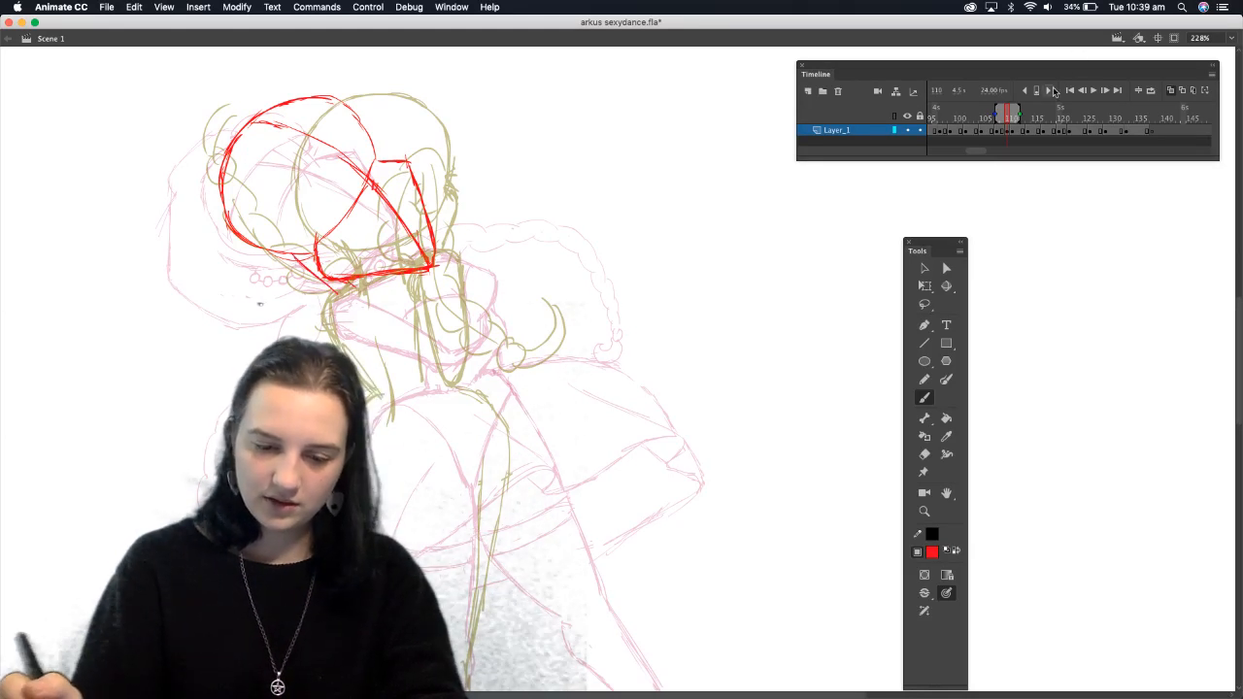
Erase the face's centre line and redraw it as a fuller curve from the top of the head to the chin
left_click(926, 454)
left_click_drag(387, 204, 306, 144)
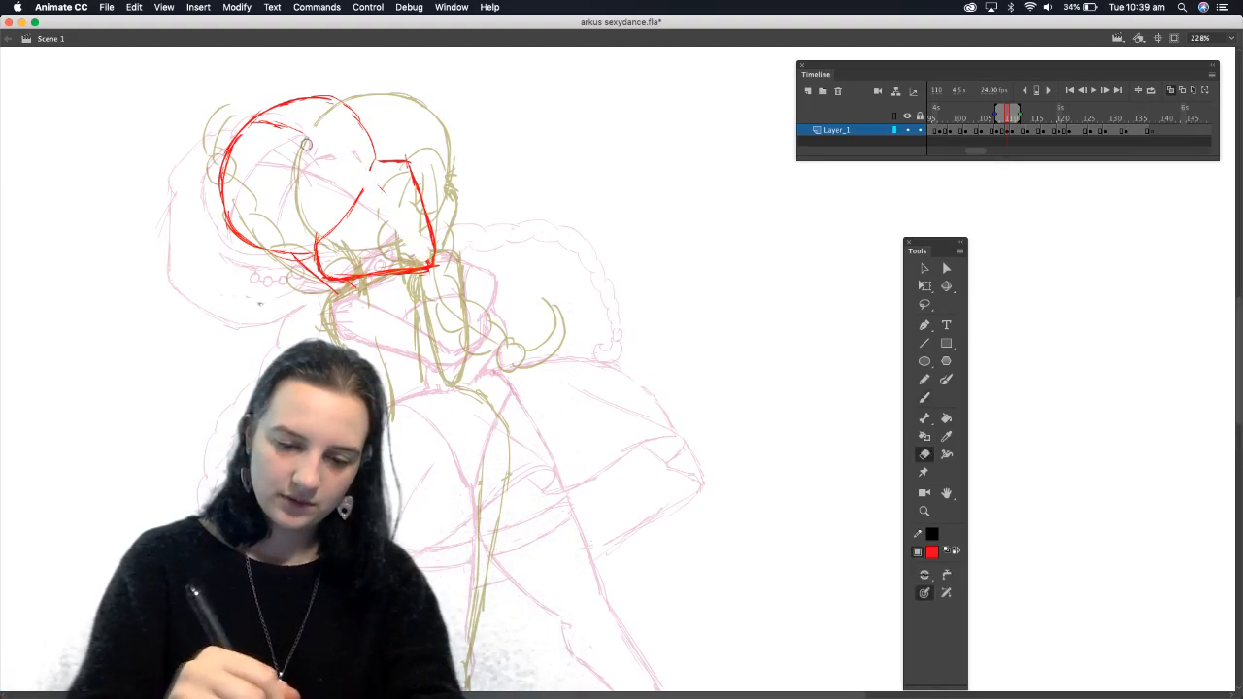
left_click(924, 397)
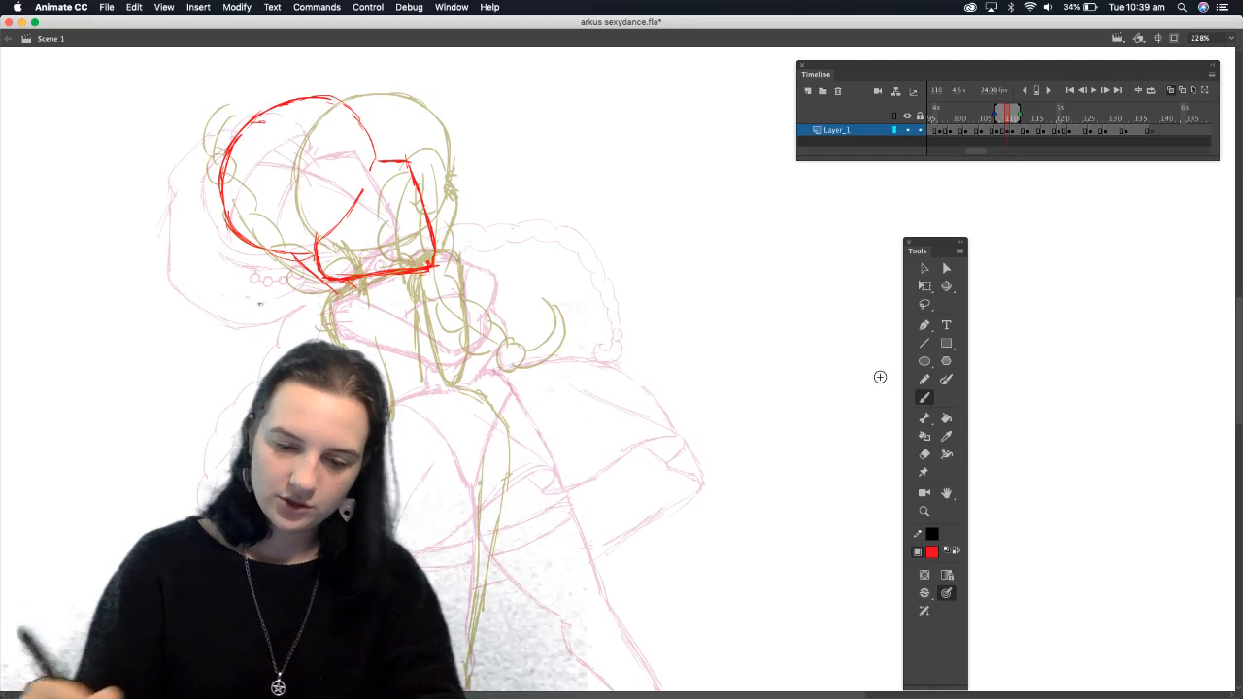
mouse_move(258, 125)
left_mouse_down()
mouse_move(286, 124)
mouse_move(361, 163)
mouse_move(423, 229)
mouse_move(428, 258)
left_mouse_up()
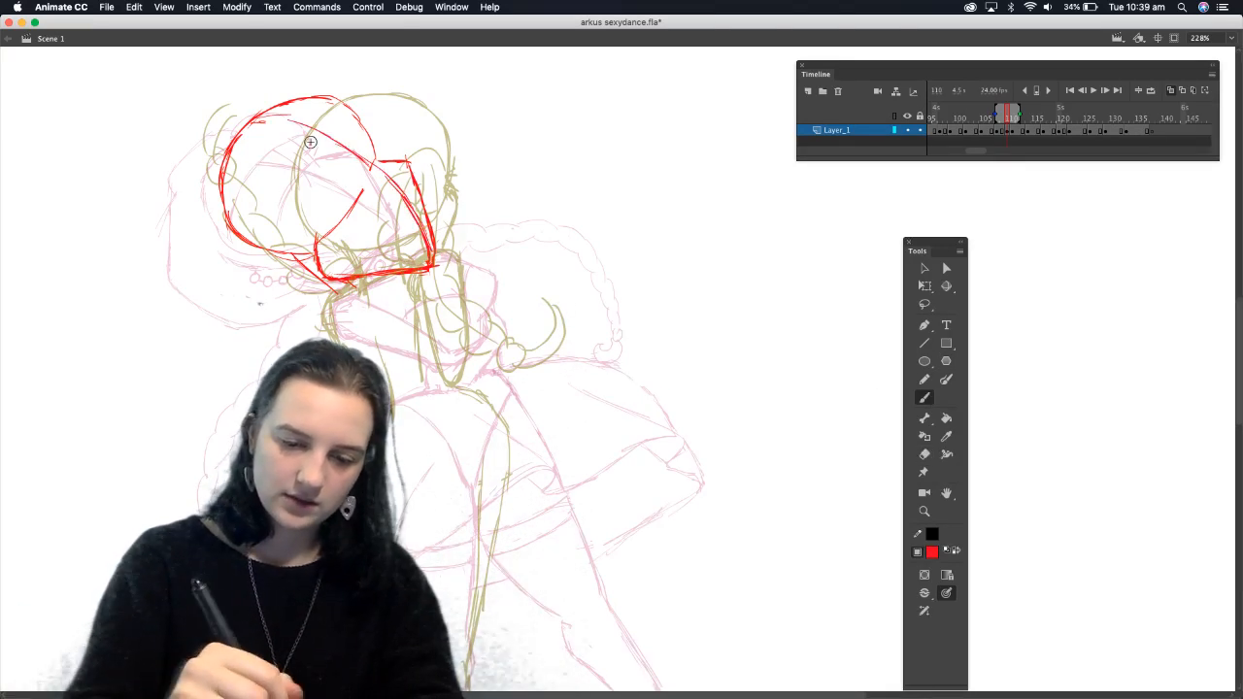
Sketch a curved ear at the back of the jaw and erase the end of the side-of-face line that meets it
mouse_move(316, 216)
left_mouse_down()
mouse_move(309, 233)
mouse_move(303, 215)
mouse_move(316, 219)
mouse_move(300, 207)
mouse_move(324, 250)
mouse_move(345, 222)
left_mouse_up()
left_click(925, 454)
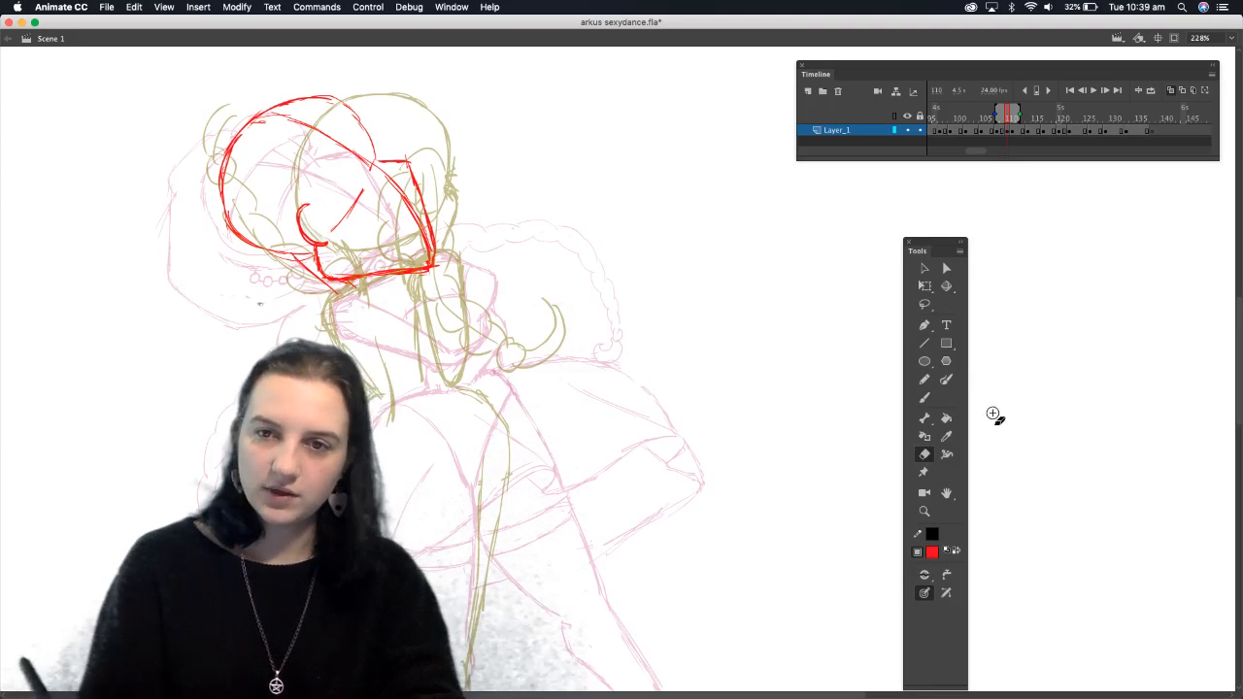
left_click(924, 396)
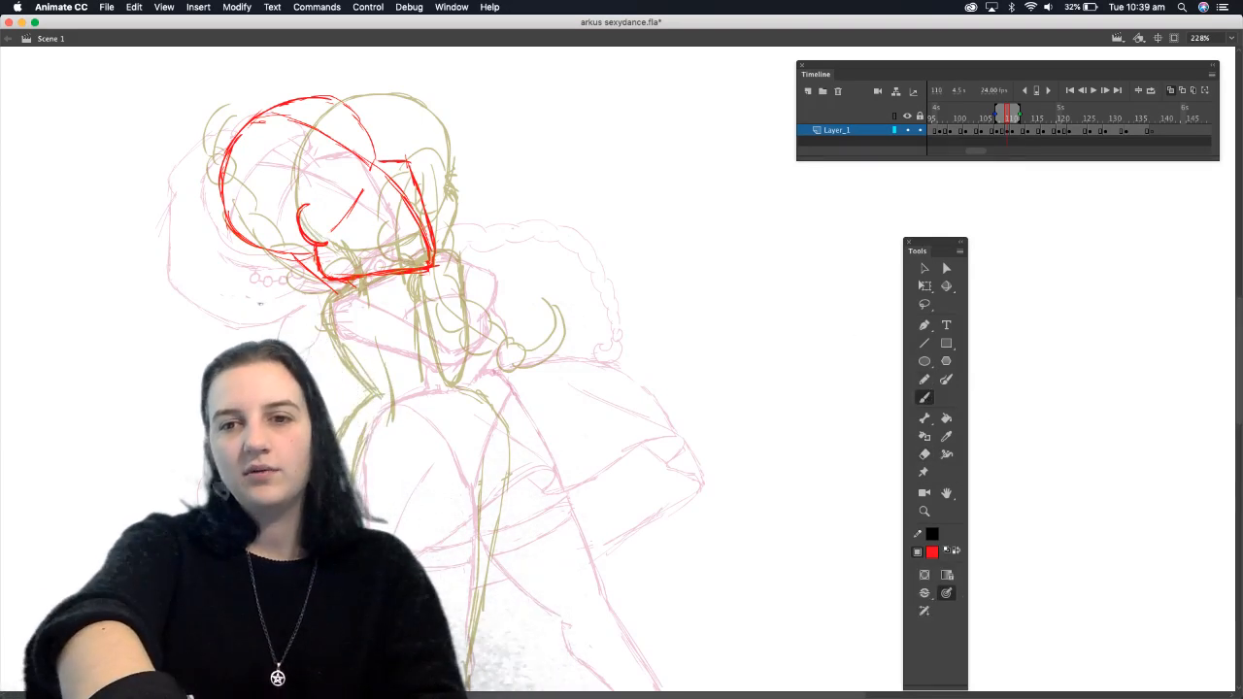
Reconnect the side-of-face line to the brow, and outline the torso from below the jaw down to the waist
key("super+Tab")
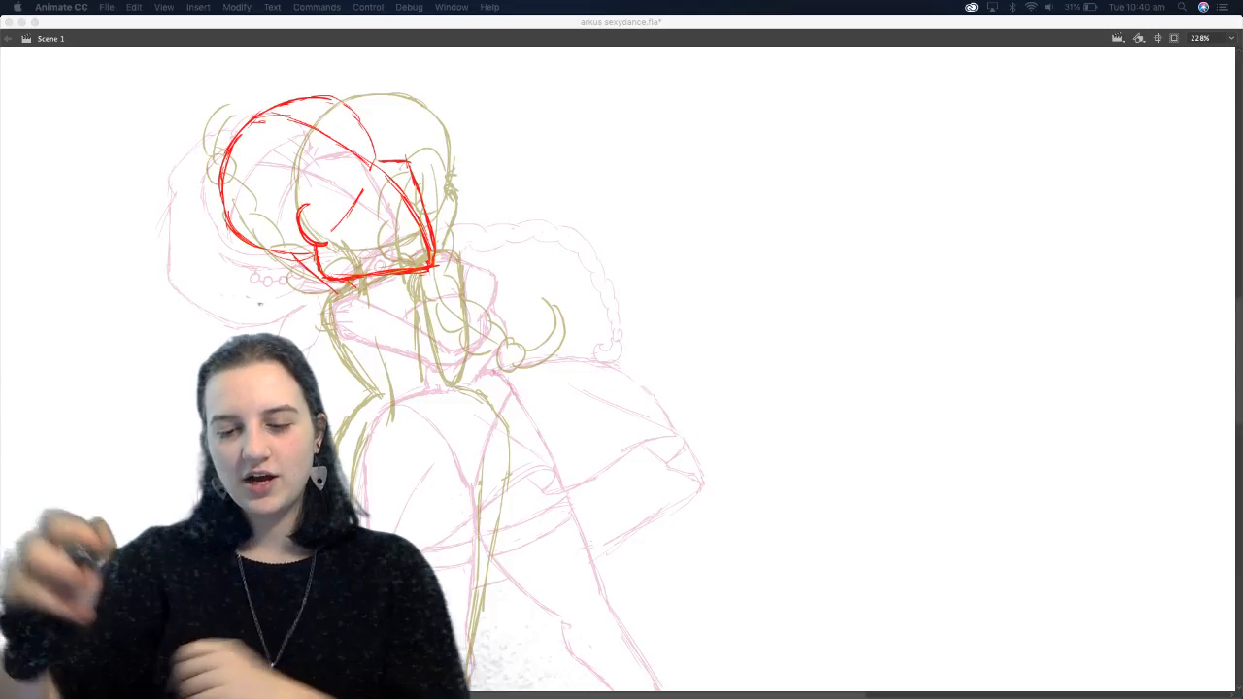
left_click(354, 201)
left_click_drag(355, 201, 378, 158)
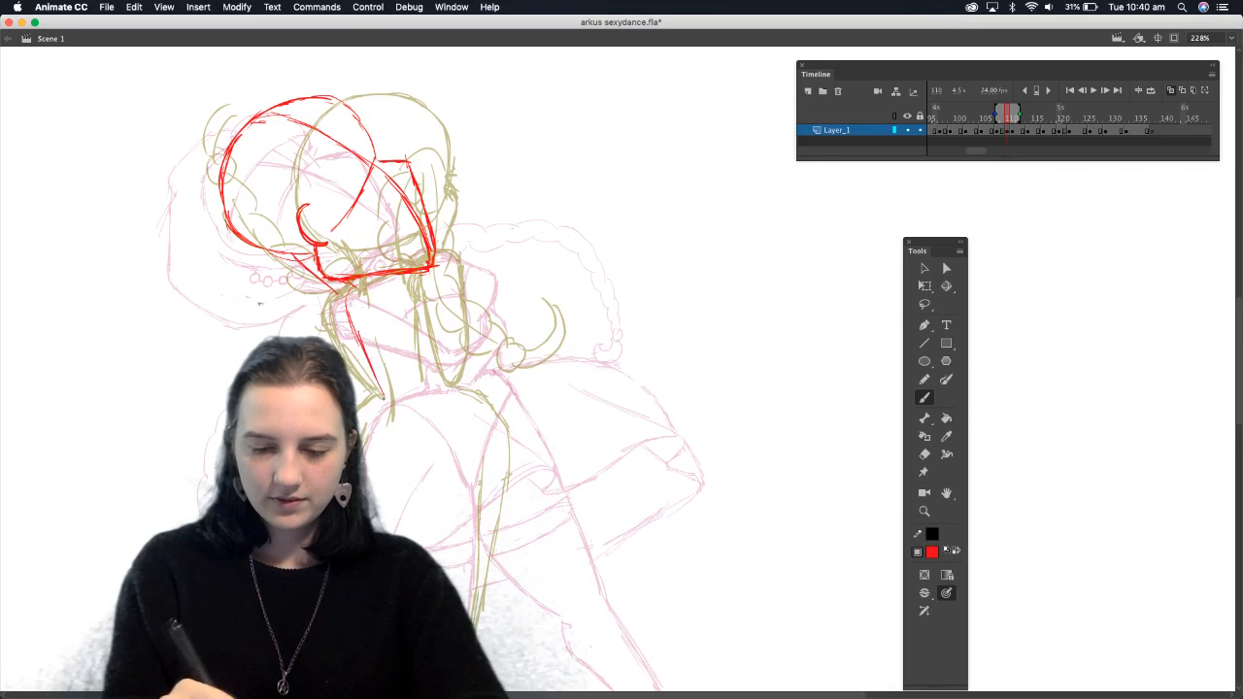
mouse_move(387, 396)
left_mouse_down()
mouse_move(448, 384)
mouse_move(458, 310)
mouse_move(442, 269)
left_mouse_up()
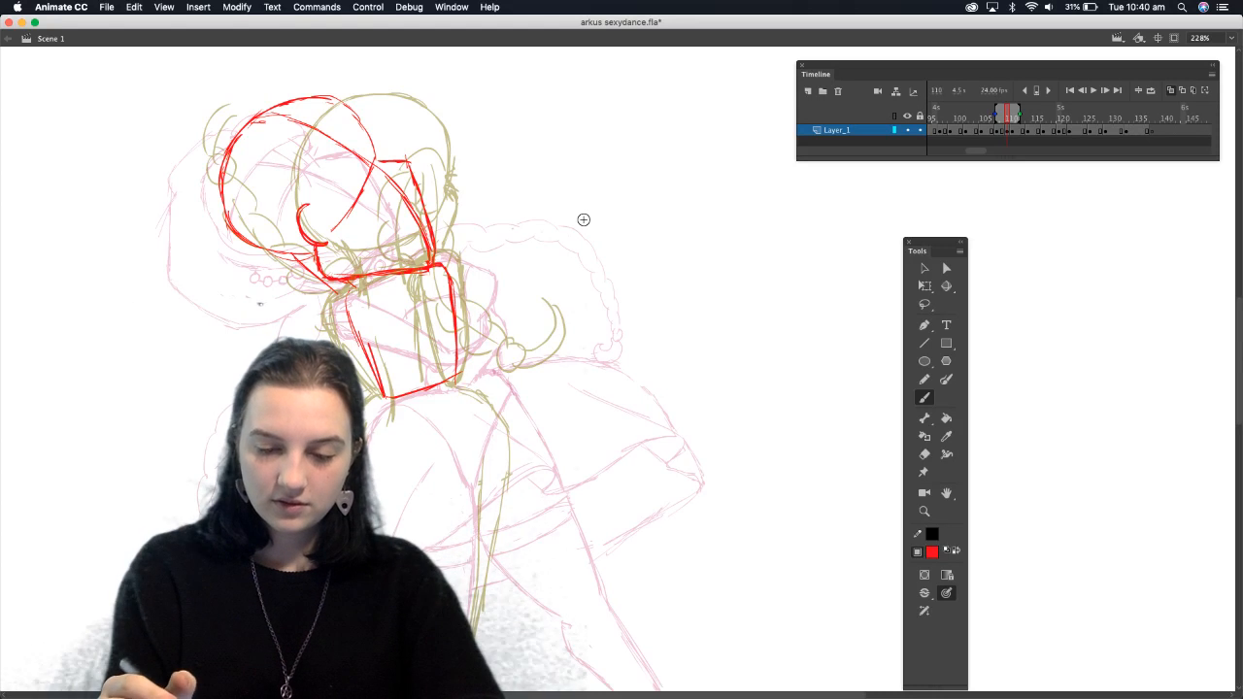
Sketch the shoulder as a circle inside the torso and the upper arm tapering down to the elbow at the waist
mouse_move(390, 302)
left_mouse_down()
mouse_move(396, 283)
mouse_move(380, 306)
mouse_move(410, 317)
mouse_move(377, 299)
left_mouse_up()
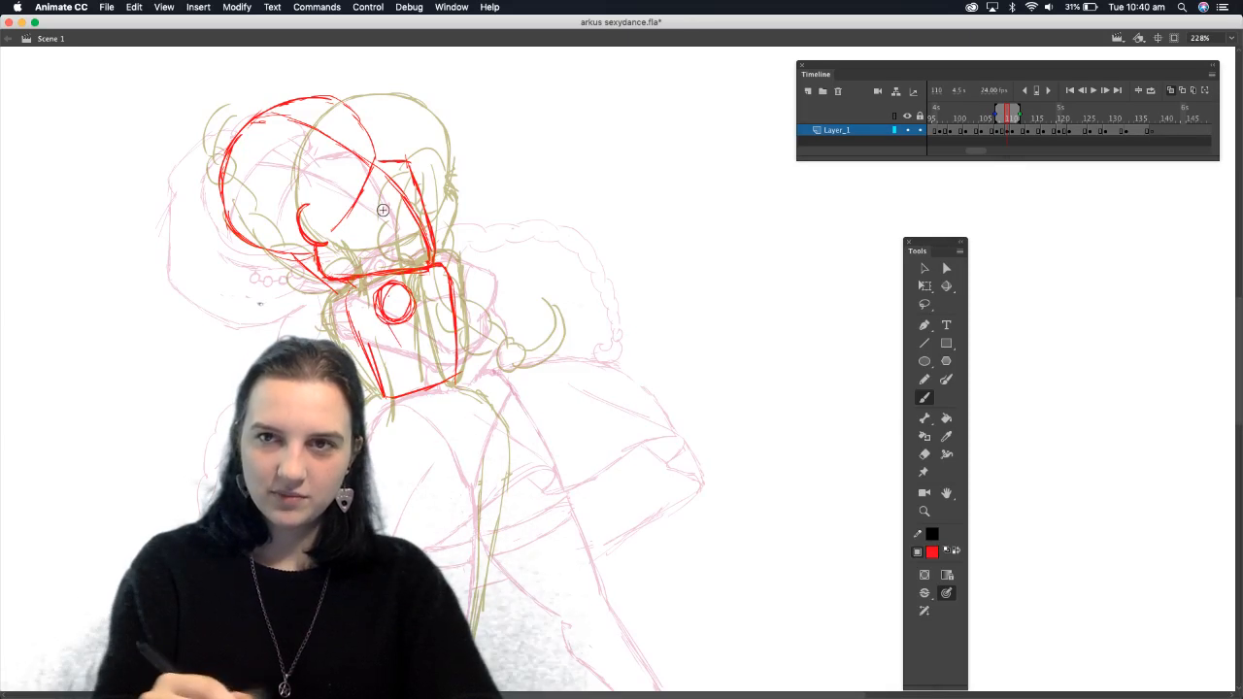
left_click_drag(406, 351, 448, 386)
left_click_drag(435, 326, 446, 381)
left_click_drag(413, 294, 445, 359)
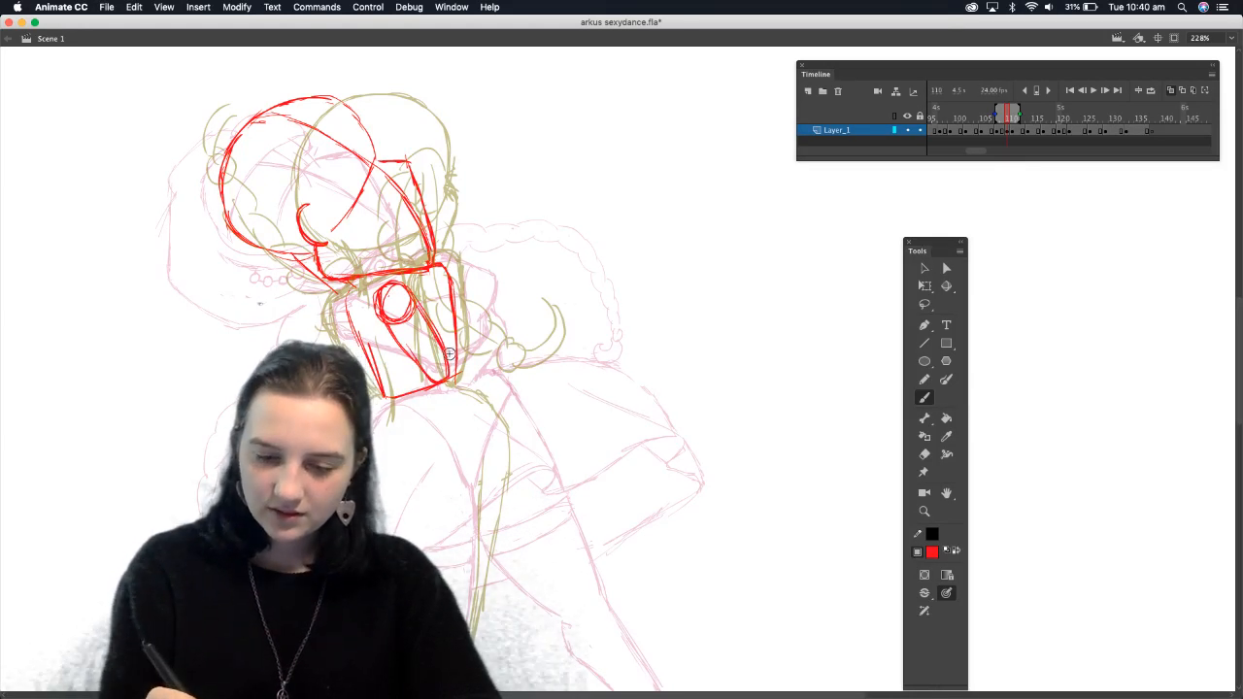
left_click_drag(463, 338, 447, 389)
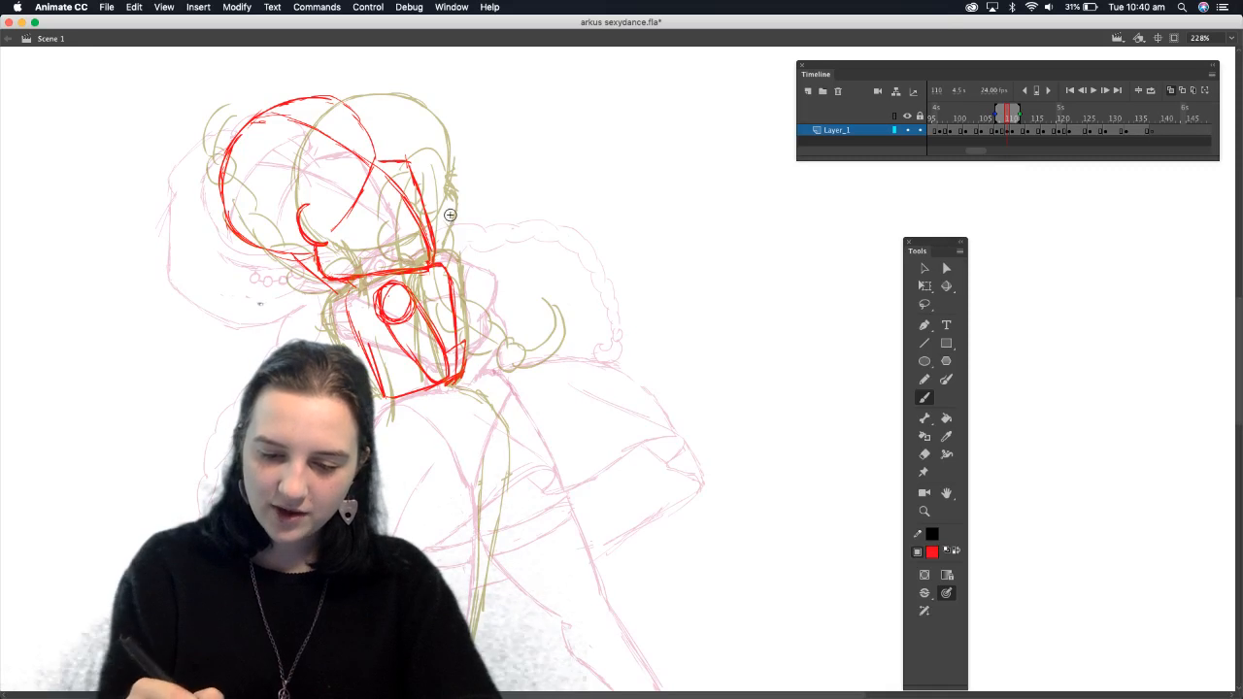
Sketch a pointed chest in front of the arm, and redraw the back line to run smoothly from neck to waist
mouse_move(451, 281)
left_mouse_down()
mouse_move(464, 296)
mouse_move(452, 310)
mouse_move(469, 322)
mouse_move(467, 297)
left_mouse_up()
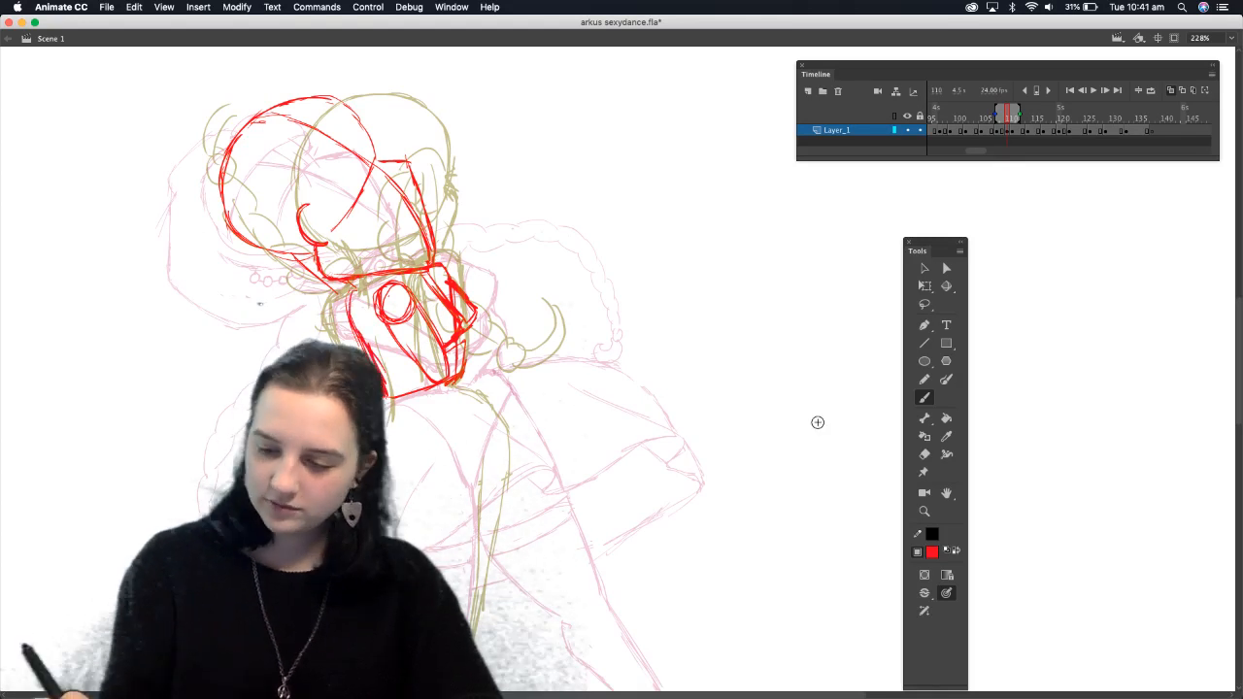
left_click(924, 454)
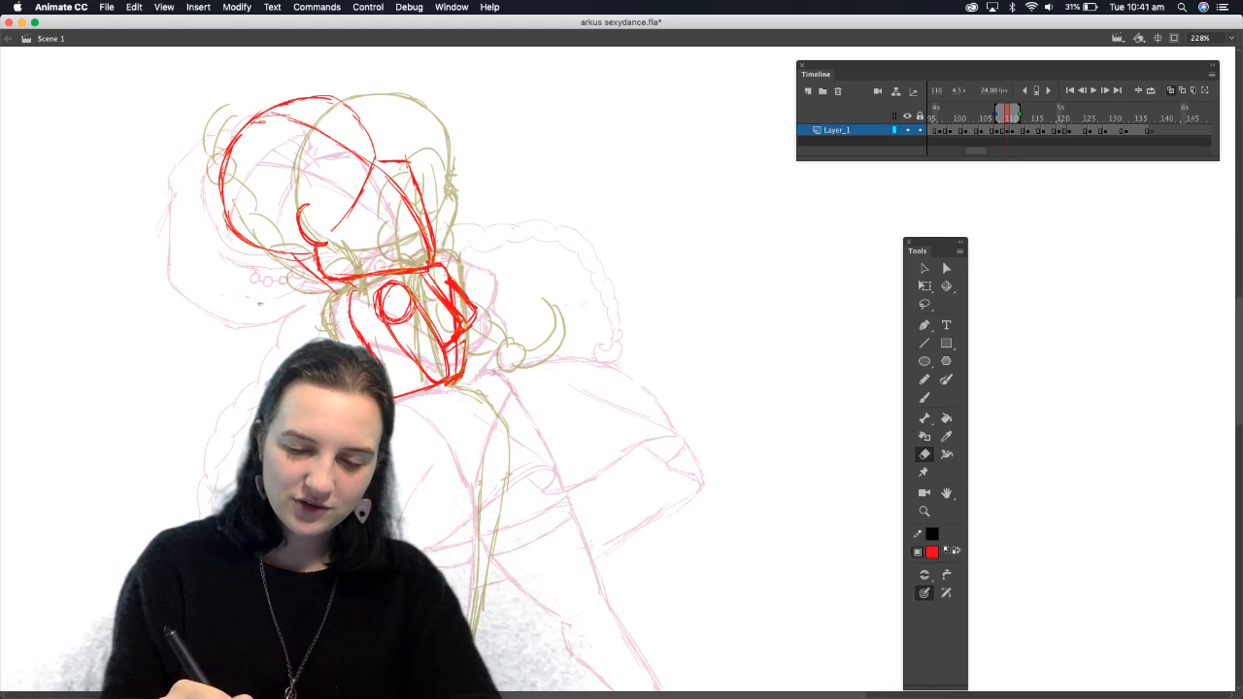
left_click(923, 397)
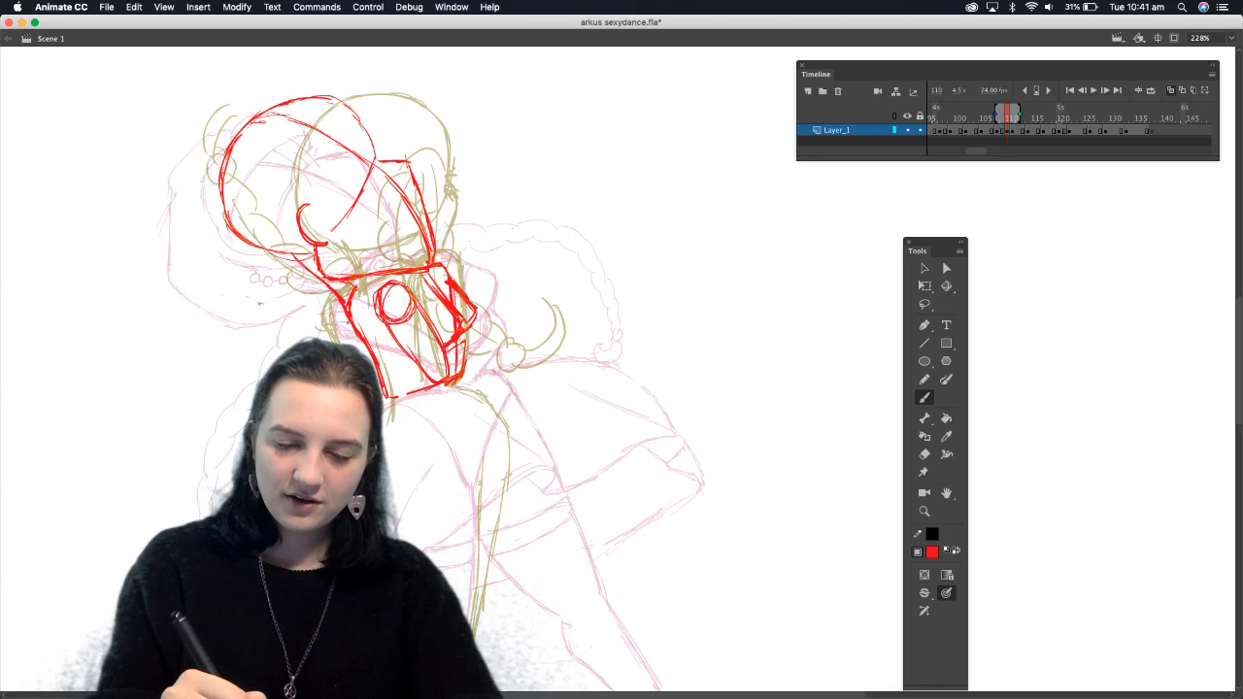
left_click(924, 453)
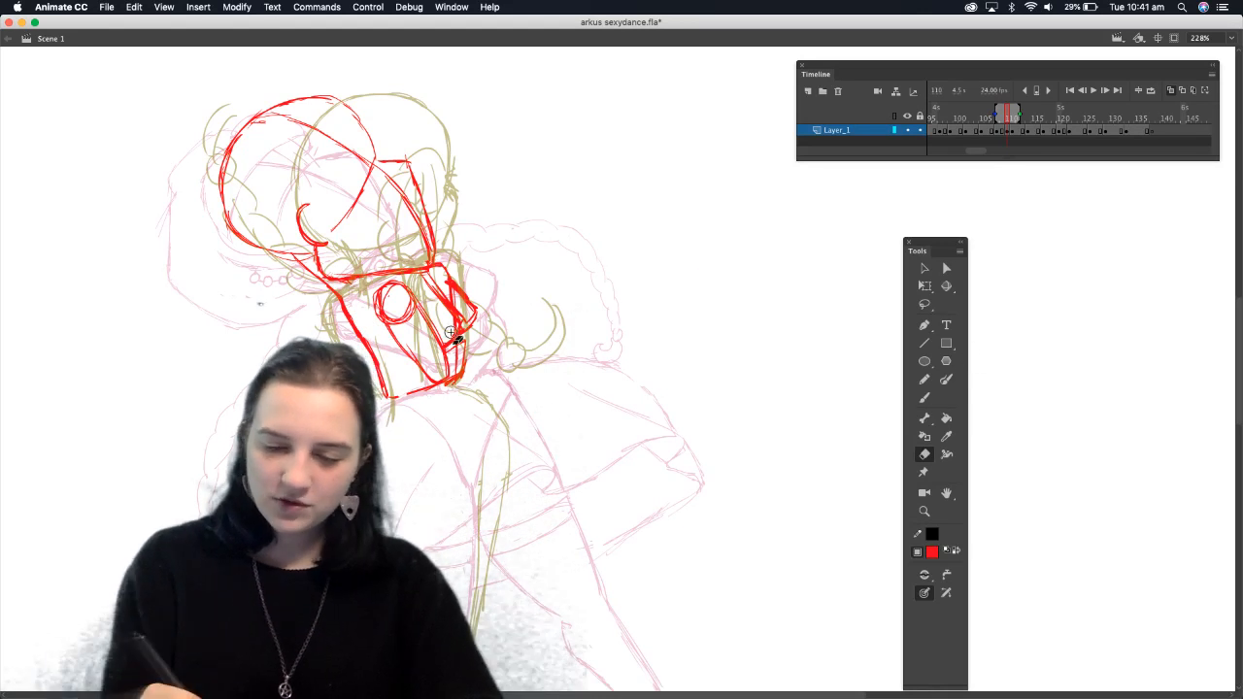
Erase the pointed chest lines and redraw the chest with a rounder, fuller outline in front of the arm
left_click_drag(453, 335, 466, 338)
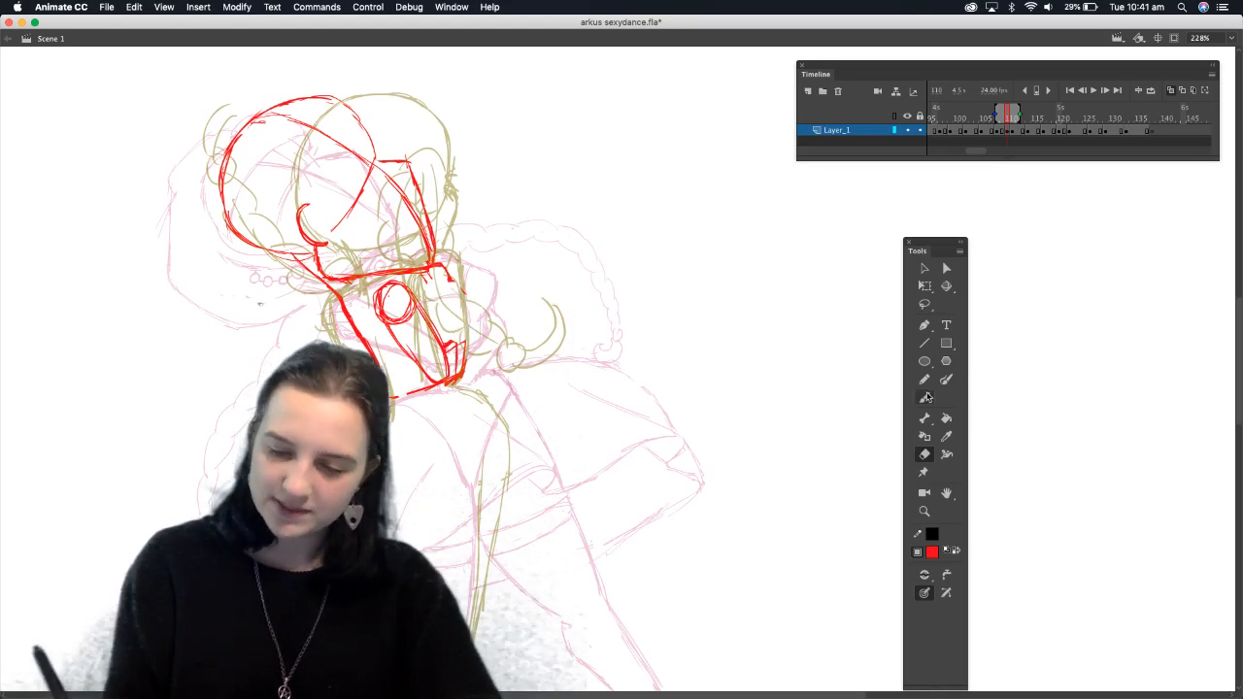
left_click(924, 397)
mouse_move(449, 281)
left_mouse_down()
mouse_move(479, 289)
mouse_move(484, 319)
mouse_move(464, 340)
left_mouse_up()
left_click_drag(446, 295, 467, 335)
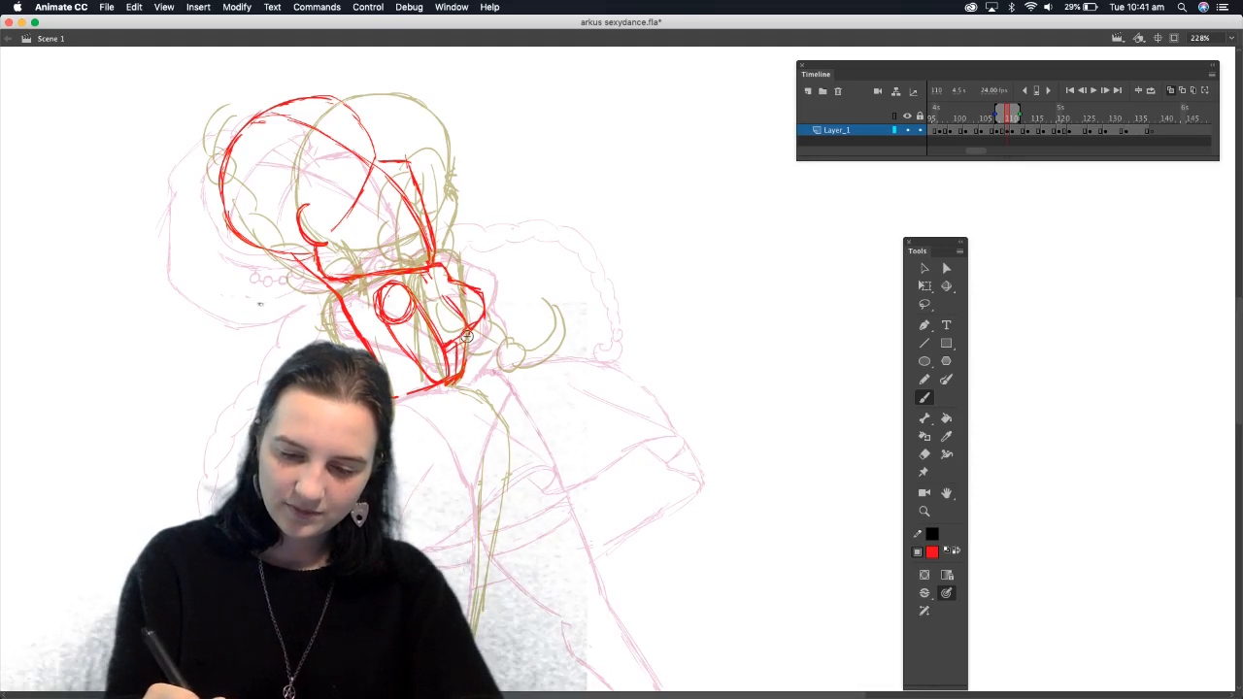
mouse_move(446, 290)
left_mouse_down()
mouse_move(454, 274)
mouse_move(486, 293)
left_mouse_up()
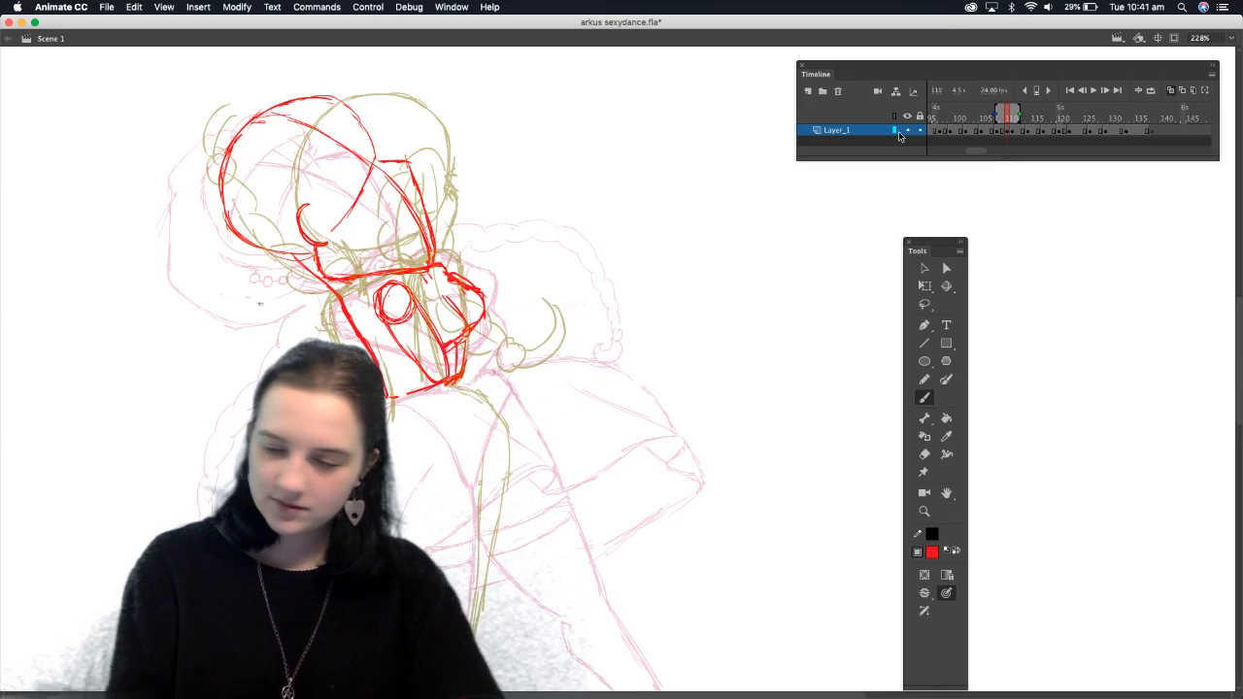
Sketch the curved hip and back of the thigh from the waist down to the knee, between the neighbouring poses
scroll(1223, 389, "down", 5)
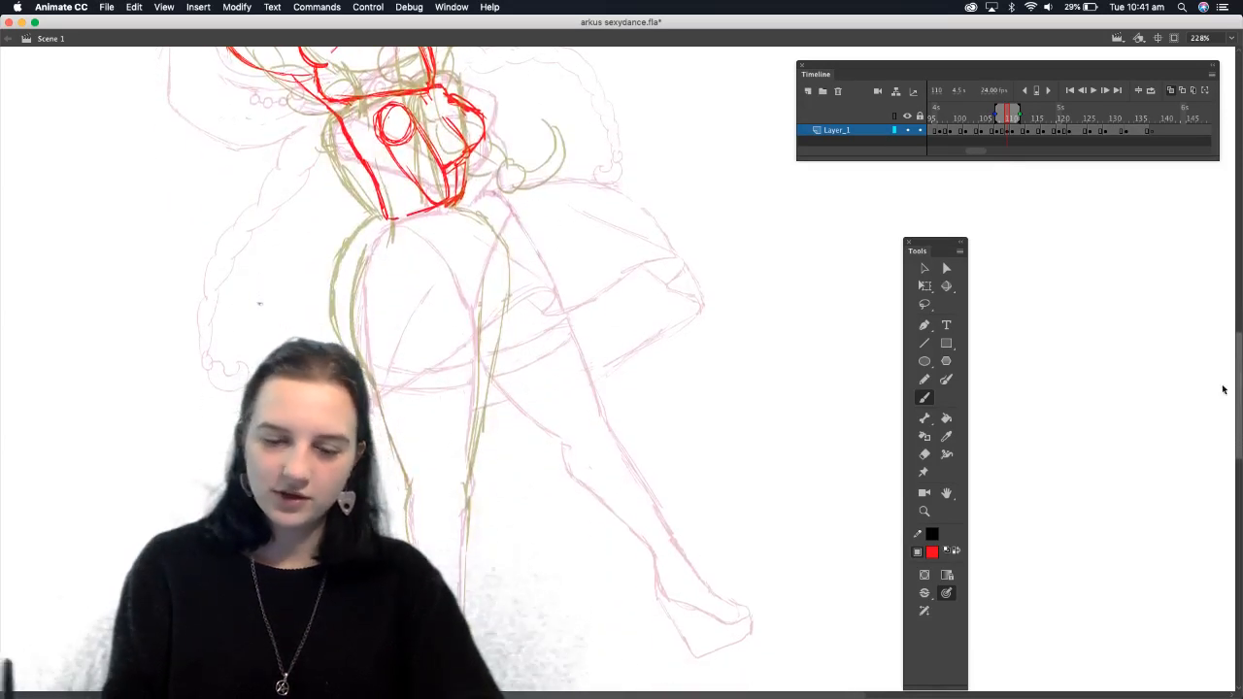
left_click_drag(386, 219, 354, 289)
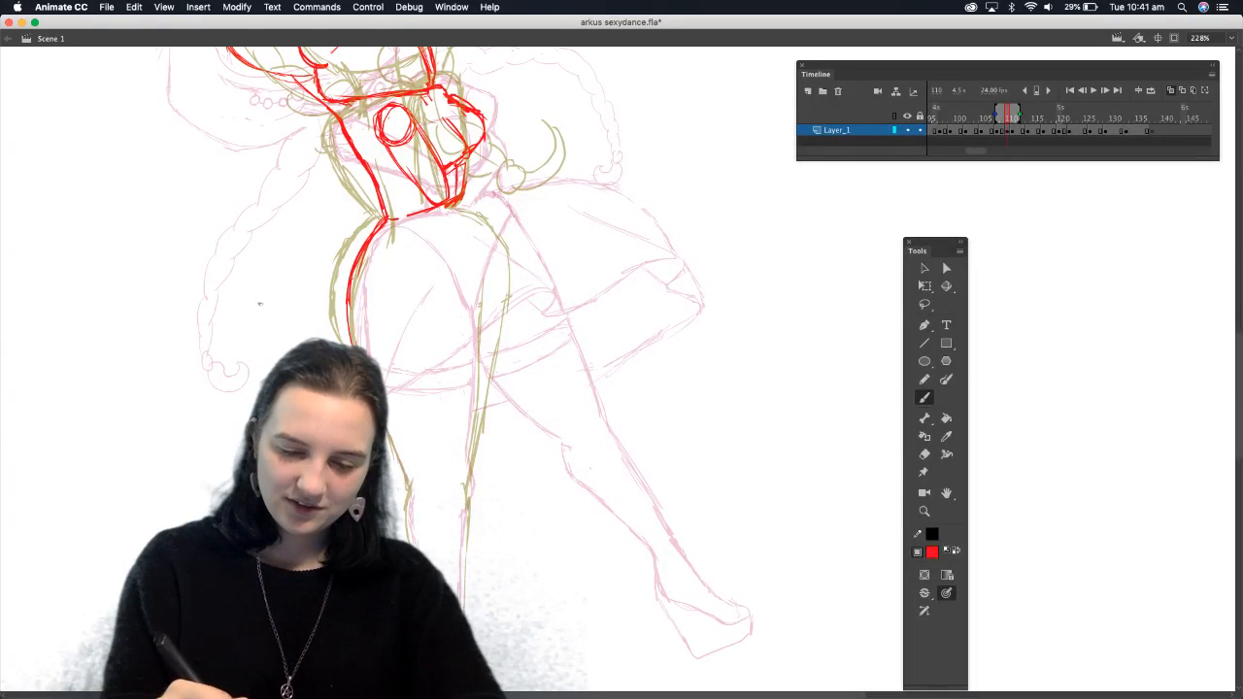
left_click_drag(388, 221, 359, 279)
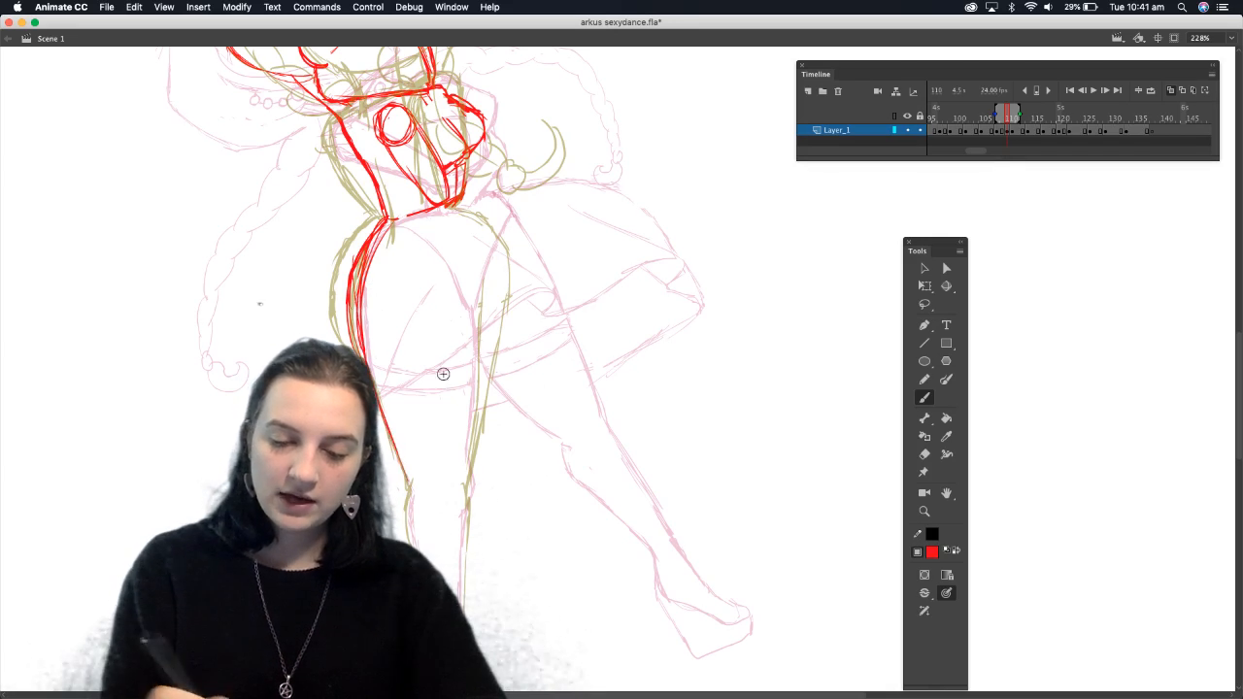
Sketch the front edge of the thigh down to the knee and erase the surplus outer line
left_click_drag(491, 291, 481, 433)
left_click_drag(490, 351, 468, 475)
left_click_drag(479, 313, 474, 427)
left_click_drag(480, 287, 471, 462)
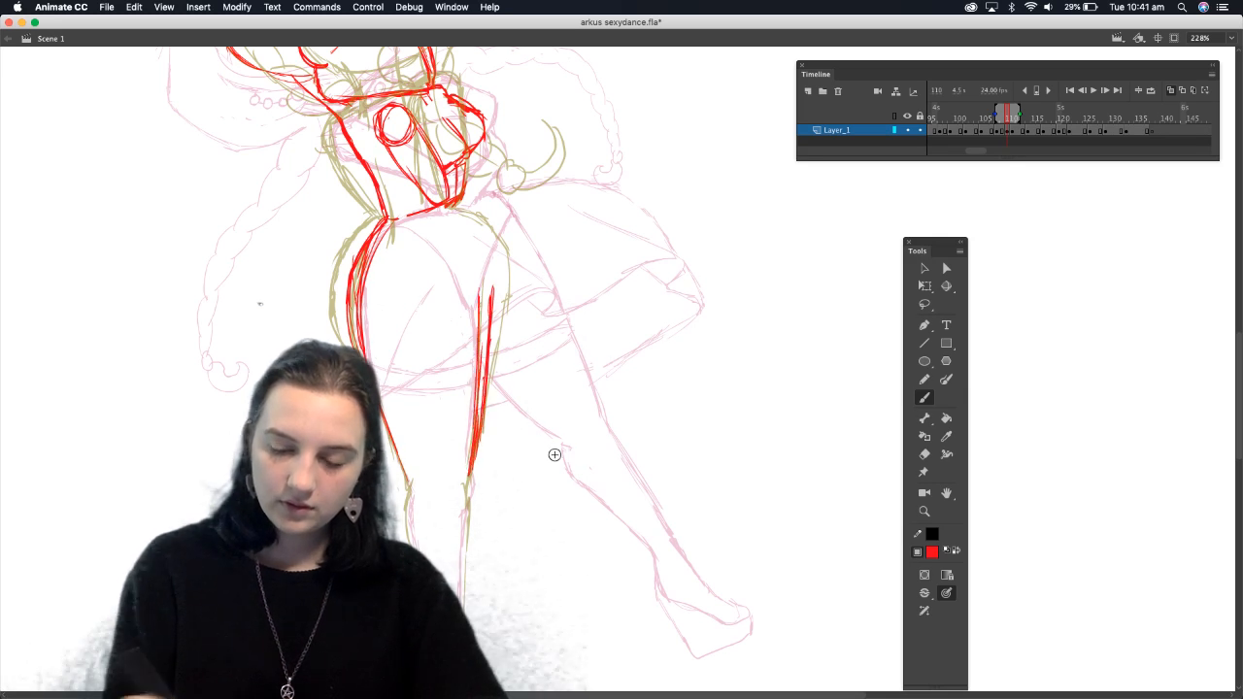
left_click(924, 454)
left_click_drag(490, 293, 485, 389)
left_click_drag(485, 322, 489, 429)
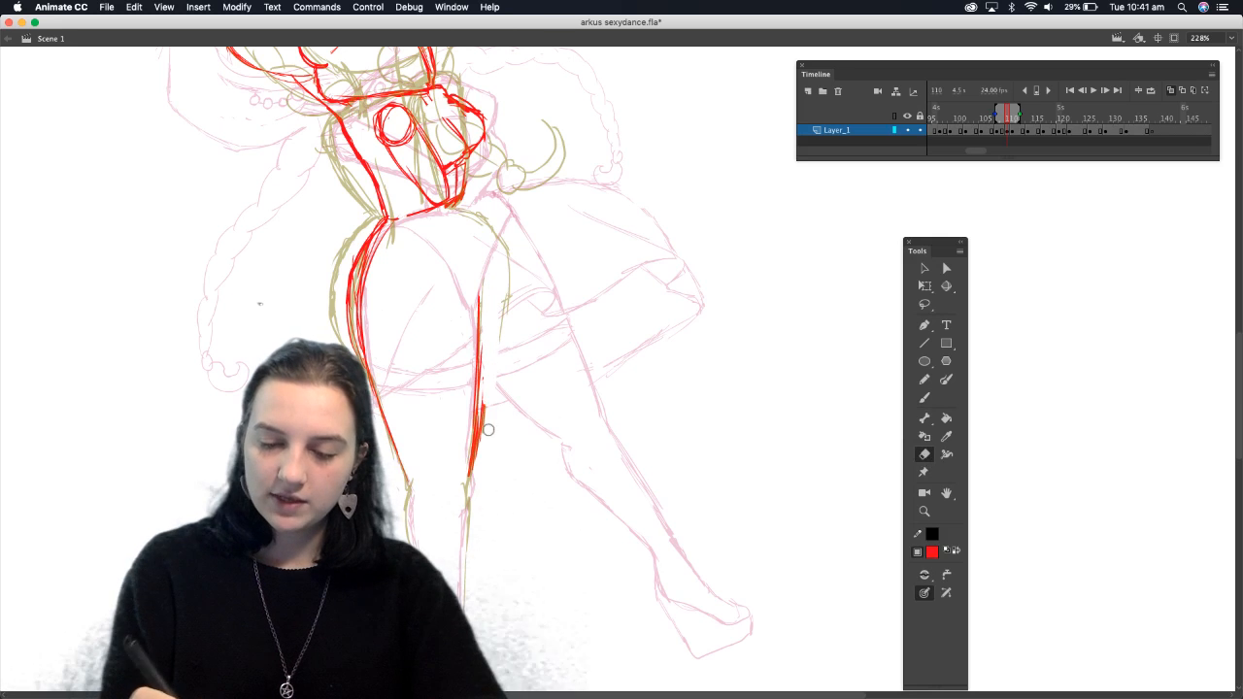
Sketch both sides of the lower leg from the knee down to the ankle, following the onion-skinned poses
left_click(924, 397)
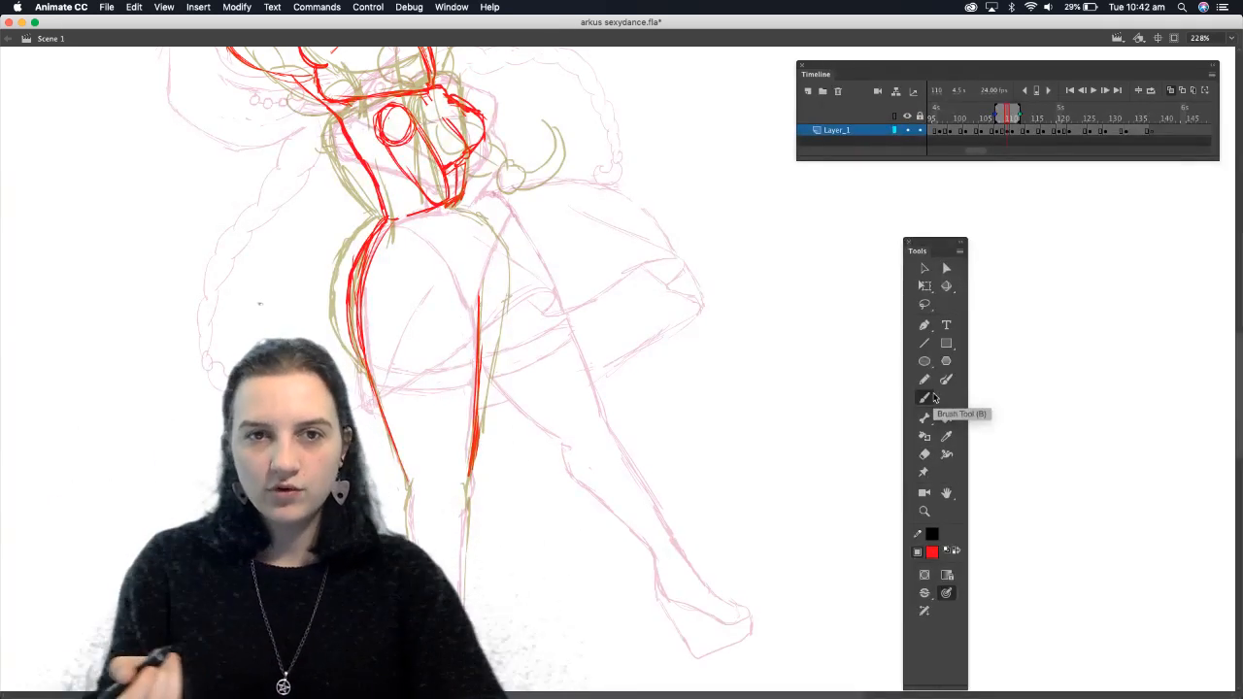
left_click_drag(409, 490, 412, 544)
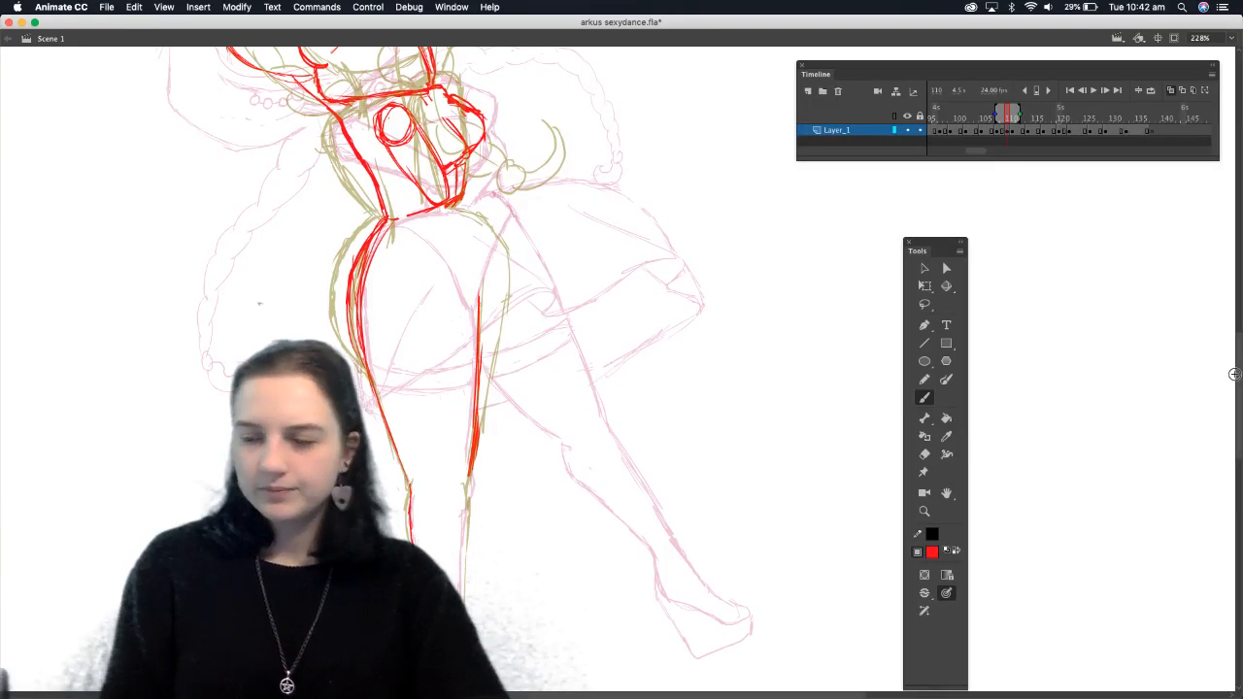
scroll(842, 308, "down", 5)
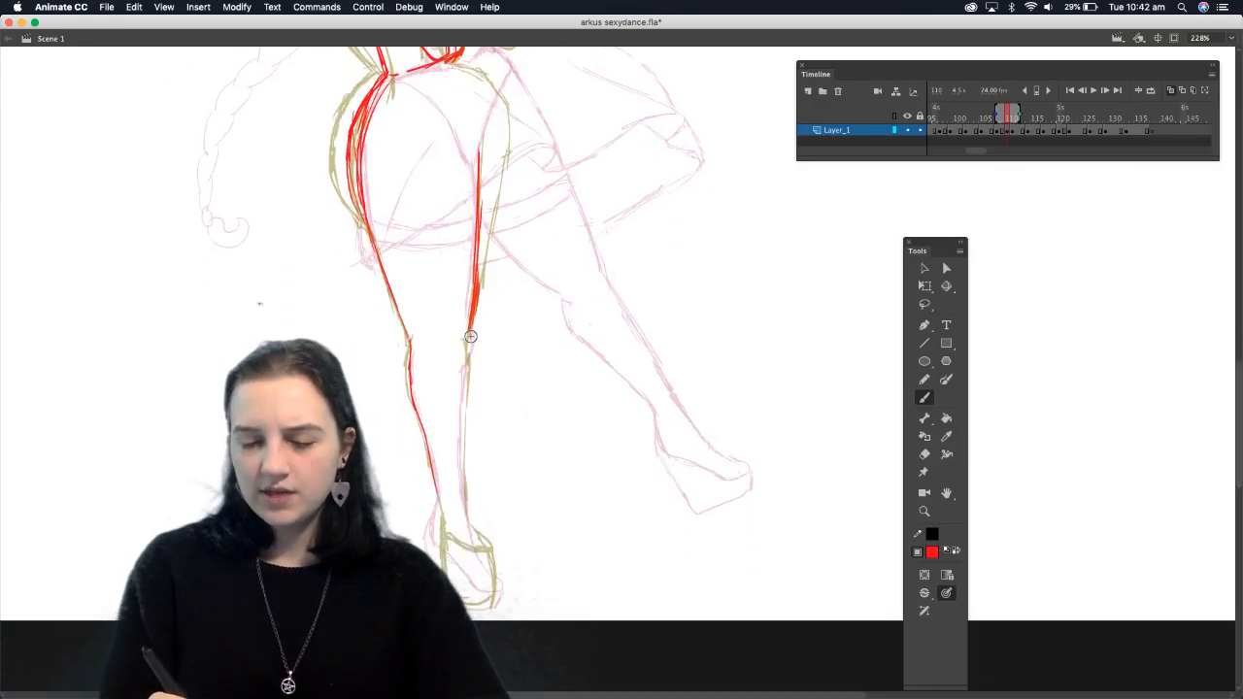
left_click_drag(469, 351, 464, 449)
left_click_drag(467, 374, 462, 475)
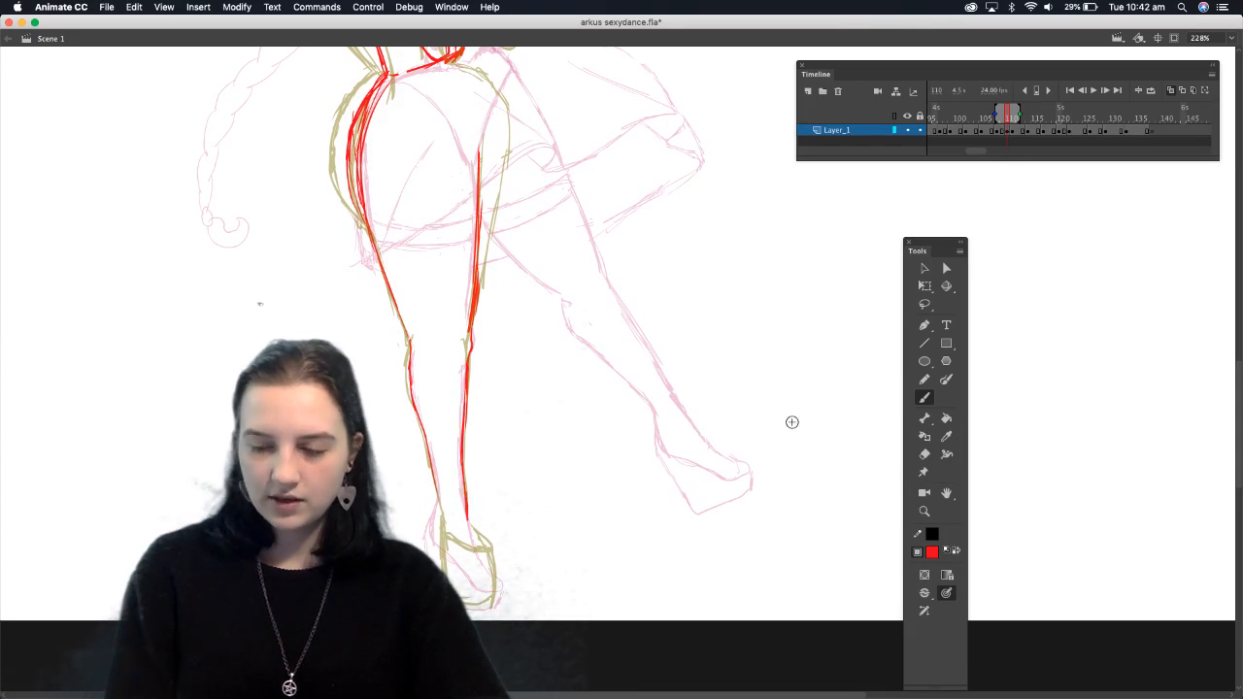
left_click_drag(1238, 442, 1238, 453)
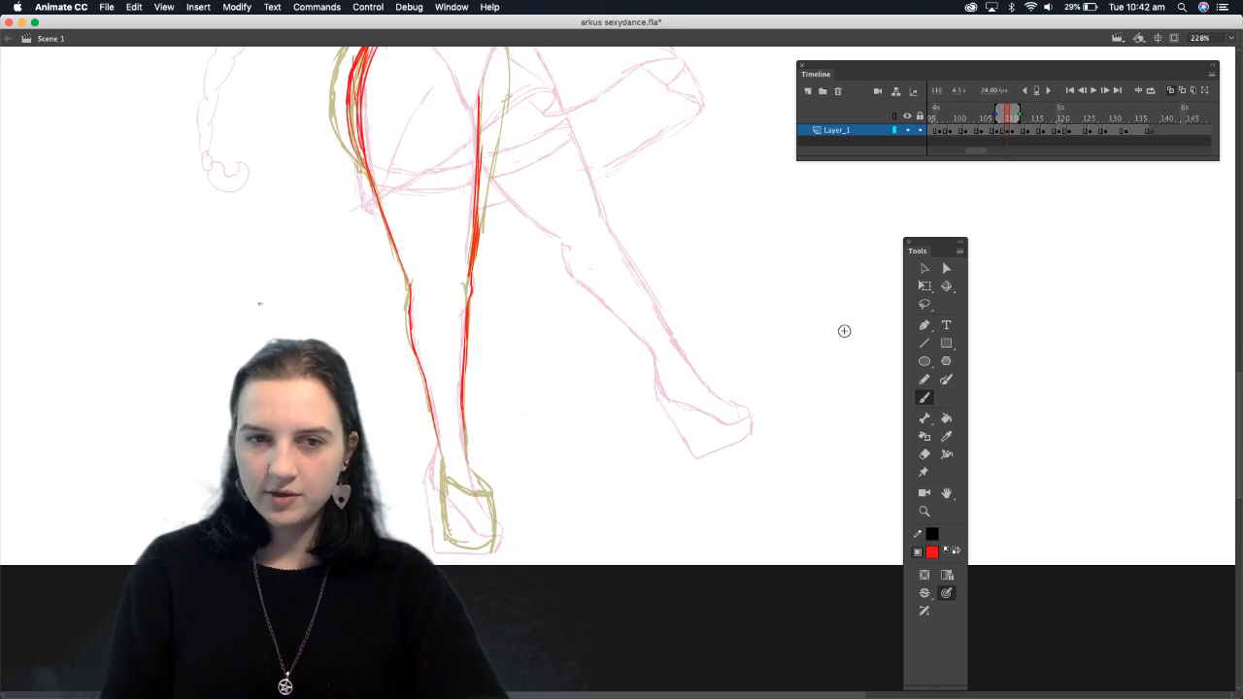
Sketch the ankle and foot outline of the supporting leg, with a line across the instep, between the onion-skinned poses
left_click_drag(437, 454, 434, 420)
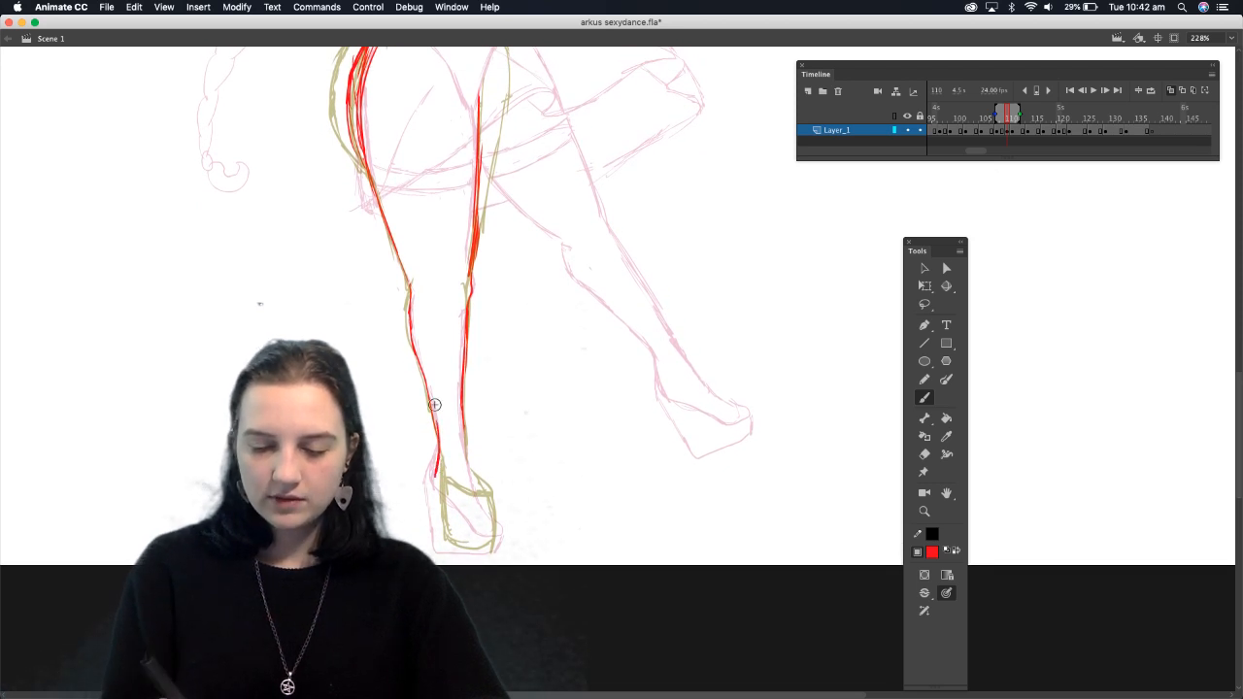
left_click_drag(439, 474, 479, 508)
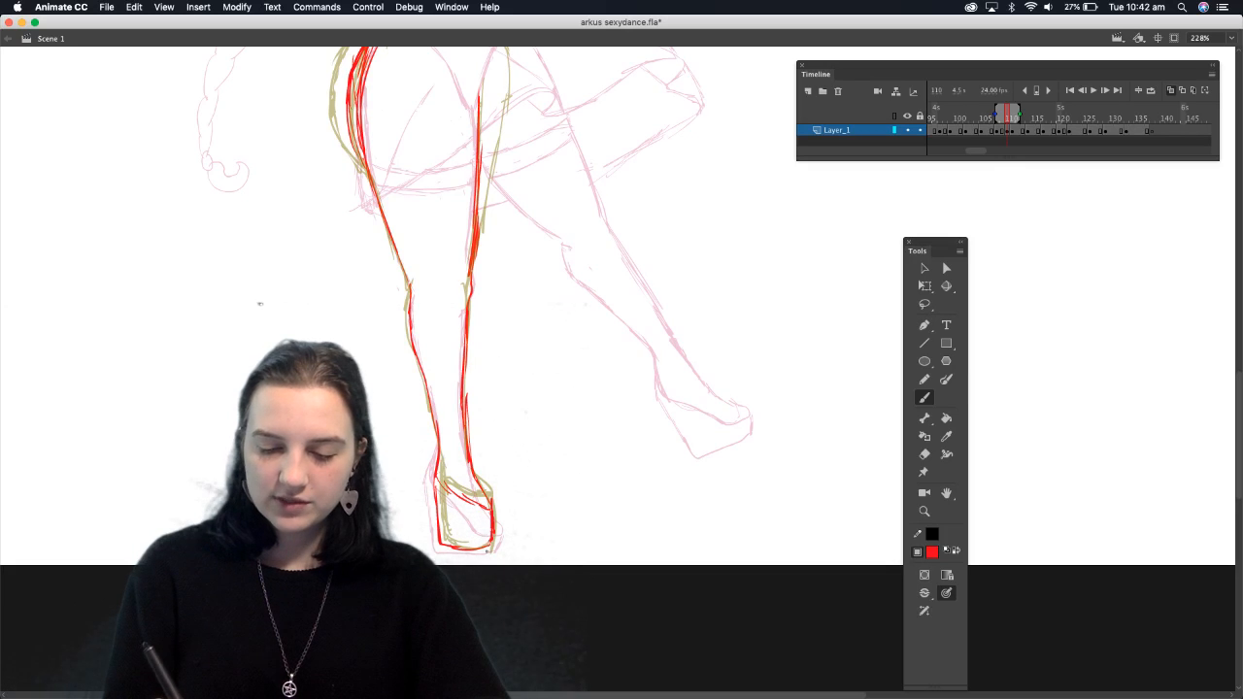
left_click_drag(443, 487, 477, 510)
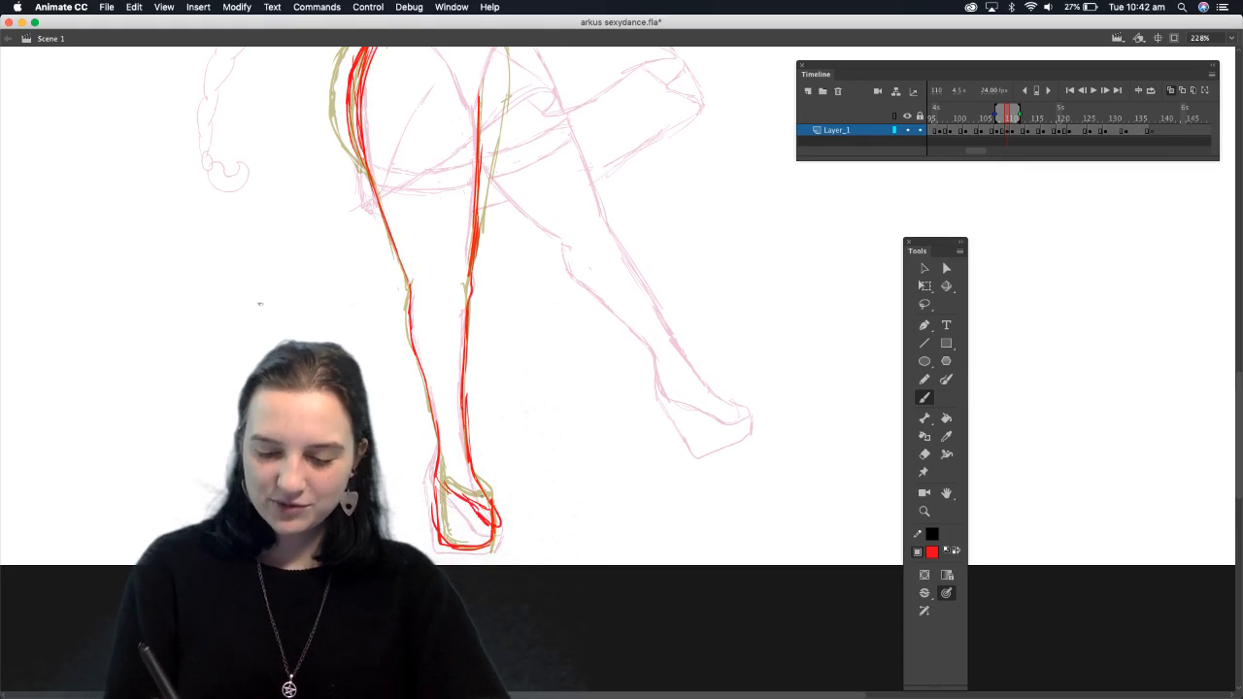
Erase the rough toe lines of the supporting foot and redraw the toe slightly longer, cleaning up the surplus strokes
key("e")
mouse_move(490, 514)
left_mouse_down()
mouse_move(468, 493)
mouse_move(473, 513)
left_mouse_up()
key("b")
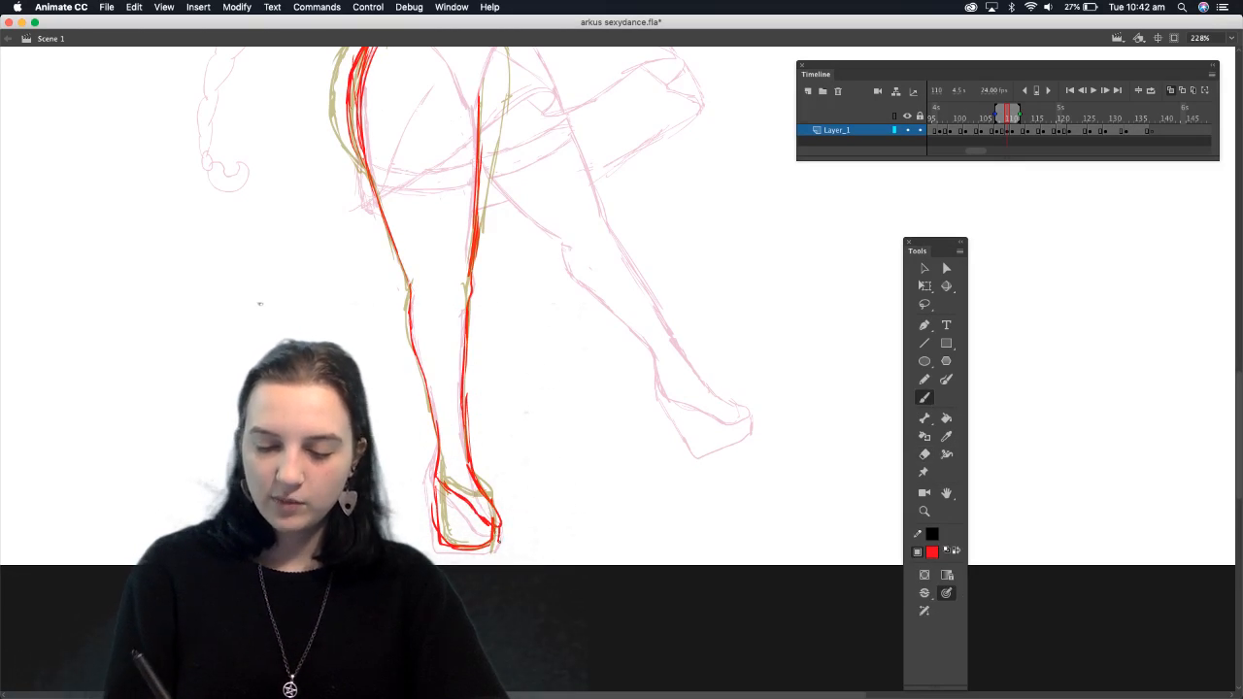
left_click_drag(467, 540, 497, 544)
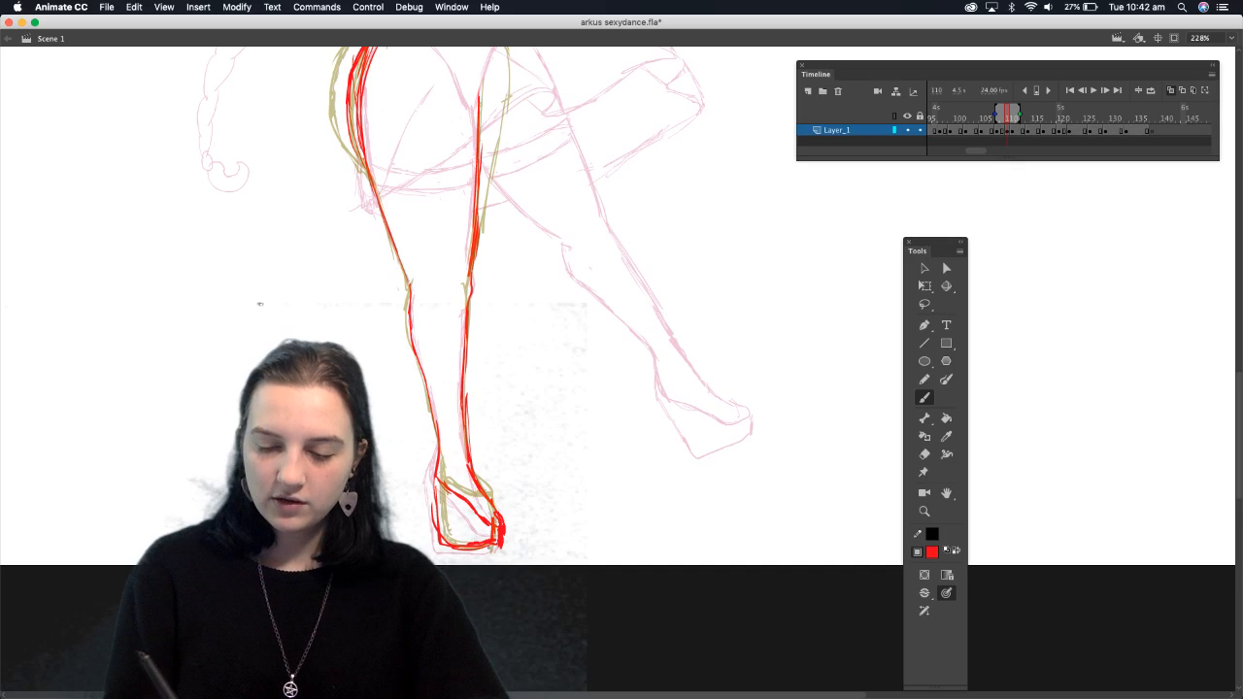
key("e")
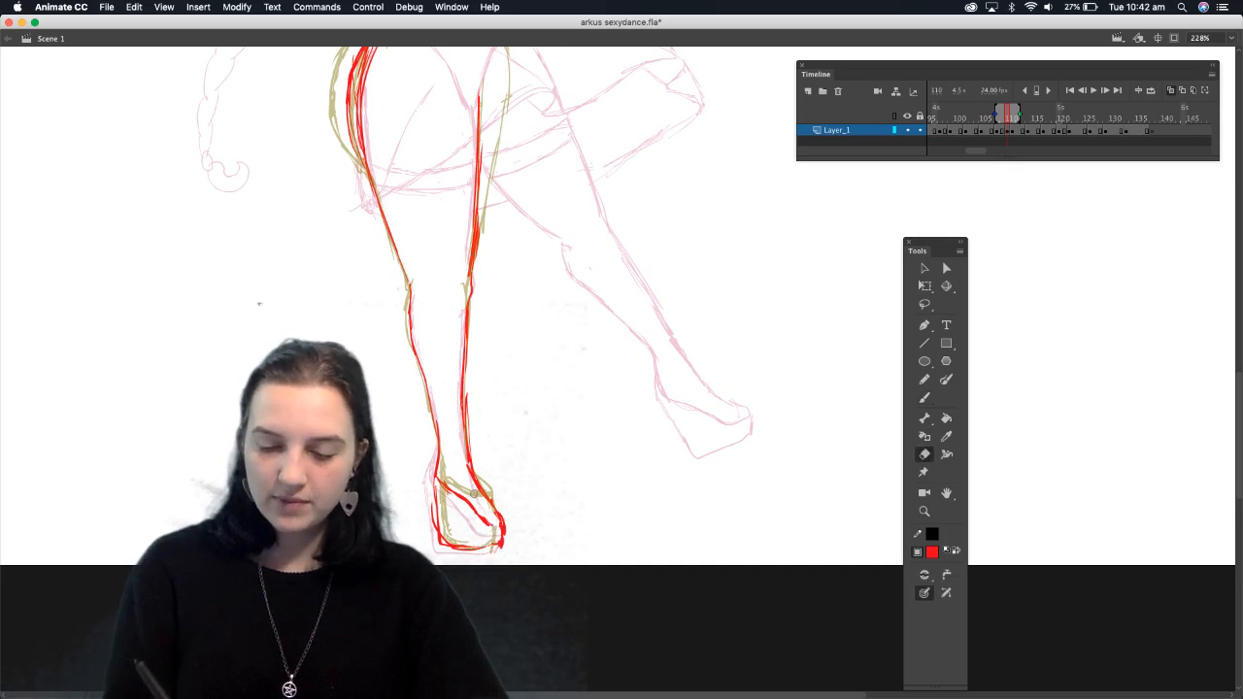
left_click(925, 397)
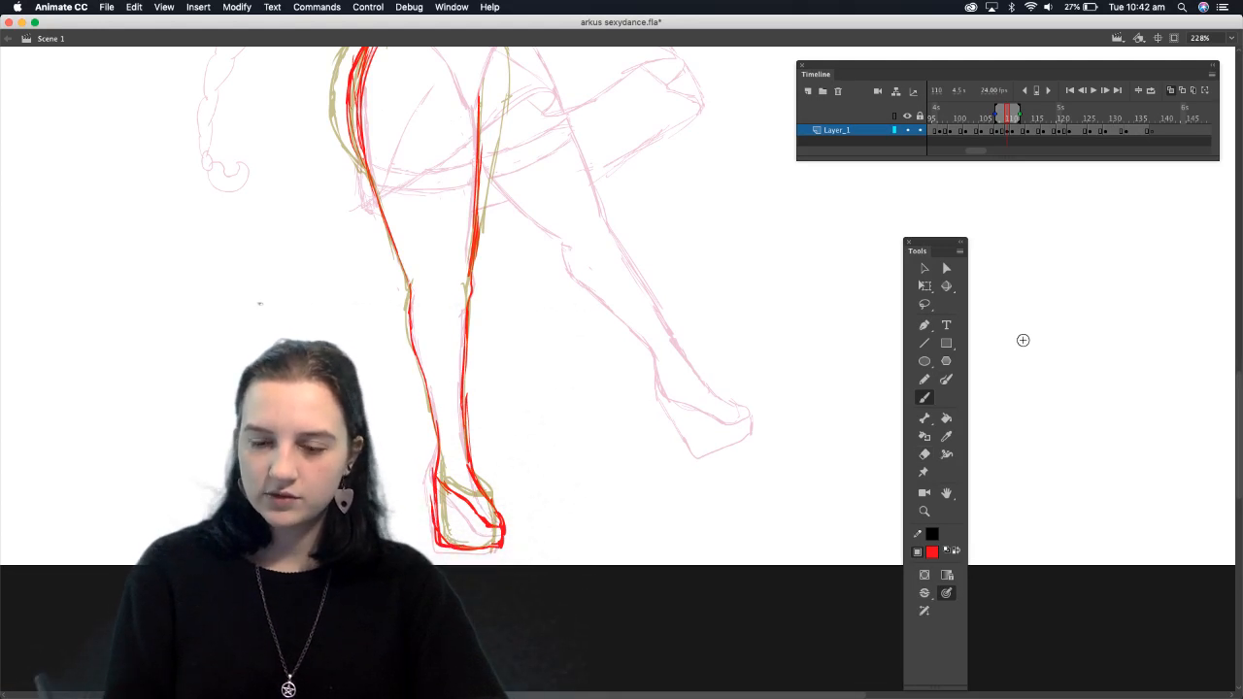
Sketch the second leg's thigh from the hip down to a rounded knee and erase the surplus inner strokes
scroll(1236, 419, "up", 10)
scroll(1232, 372, "down", 10)
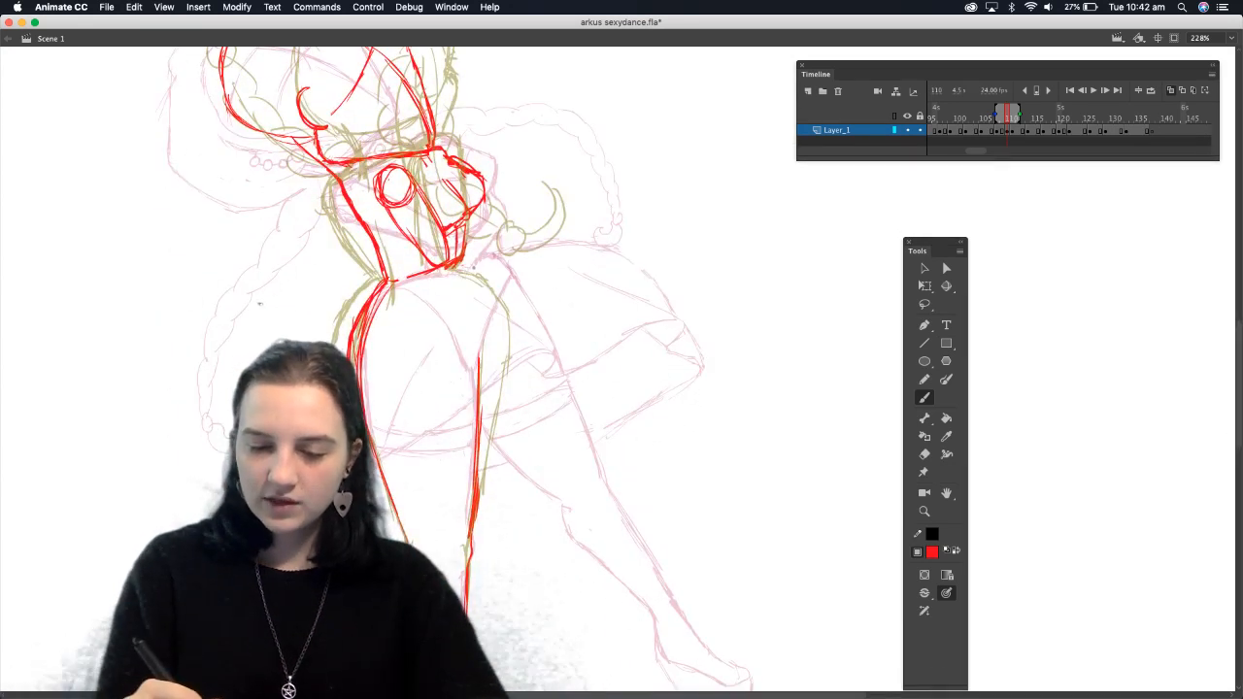
left_click_drag(491, 276, 514, 310)
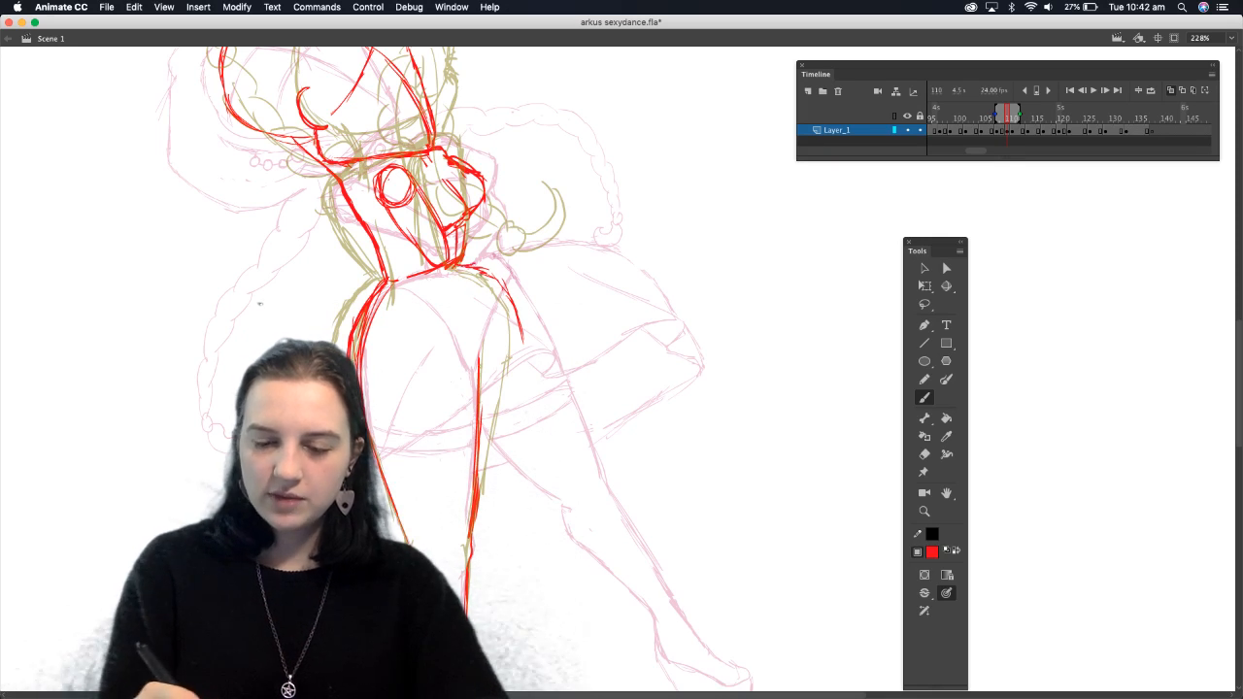
left_click_drag(505, 303, 530, 473)
left_click_drag(506, 321, 550, 464)
left_click_drag(537, 411, 555, 497)
mouse_move(477, 460)
left_mouse_down()
mouse_move(505, 514)
mouse_move(532, 534)
left_mouse_up()
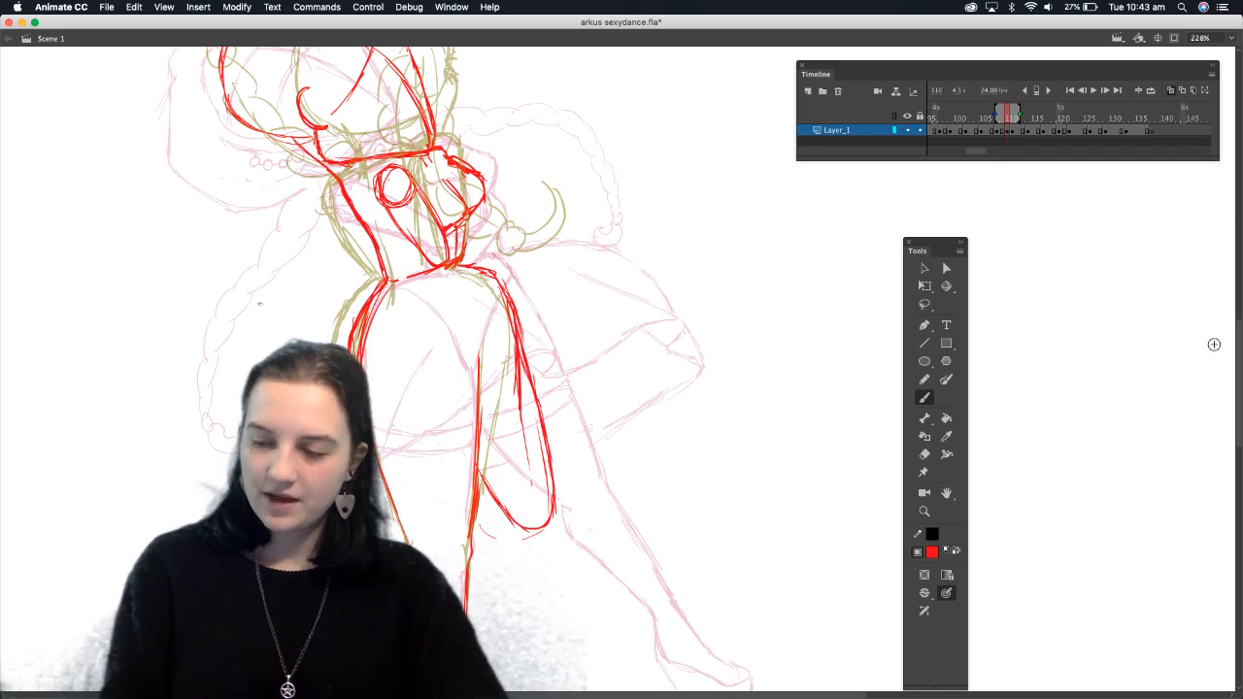
scroll(1238, 340, "up", 3)
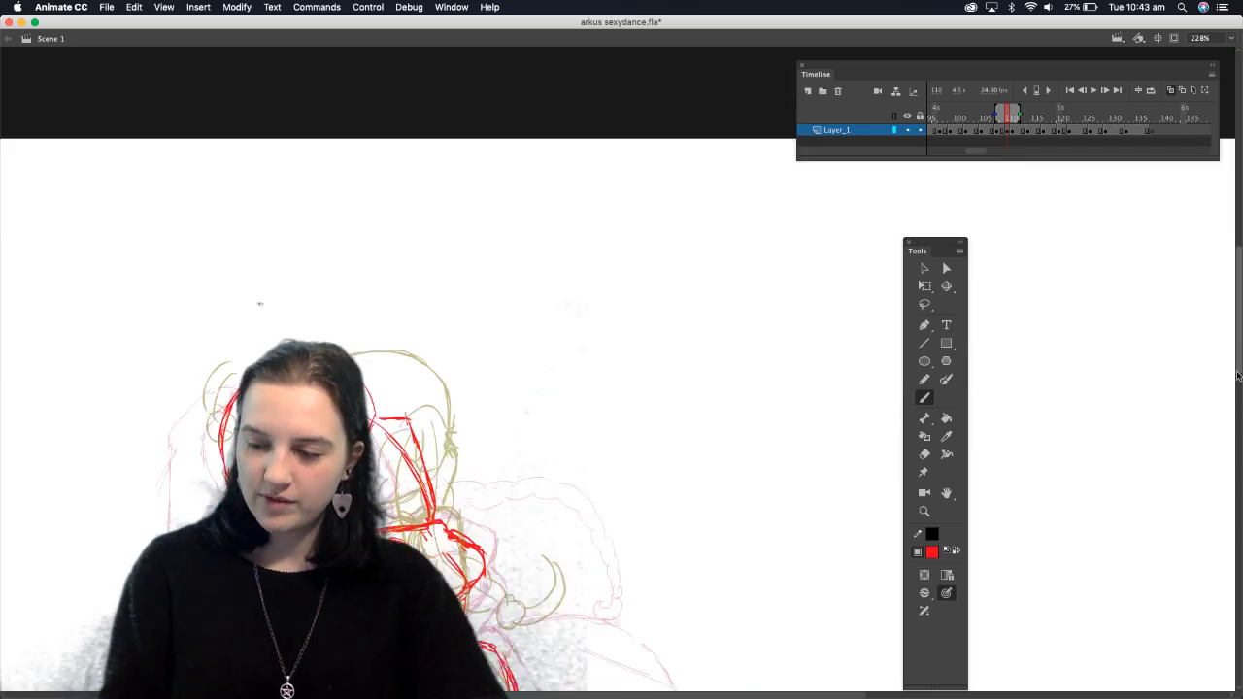
scroll(1229, 408, "down", 2)
key("e")
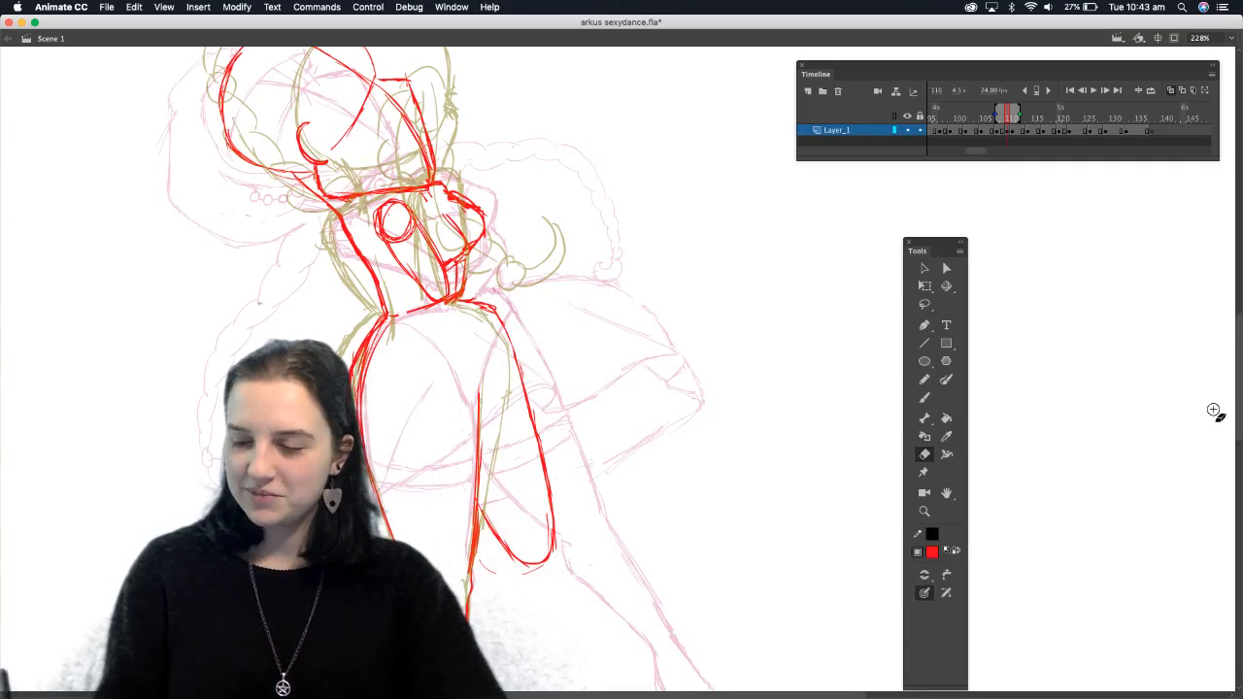
Sketch both sides of the second leg's lower leg from the knee to the ankle, curving the calf outline
left_click_drag(1237, 395, 1229, 437)
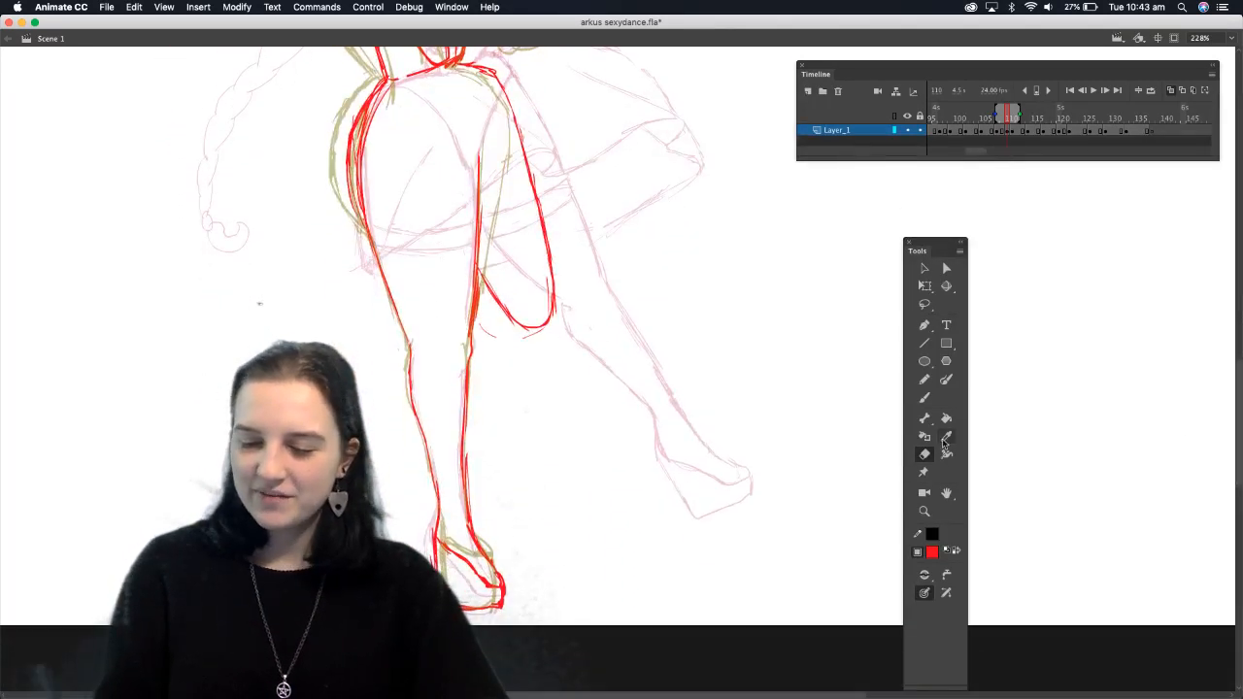
left_click(925, 398)
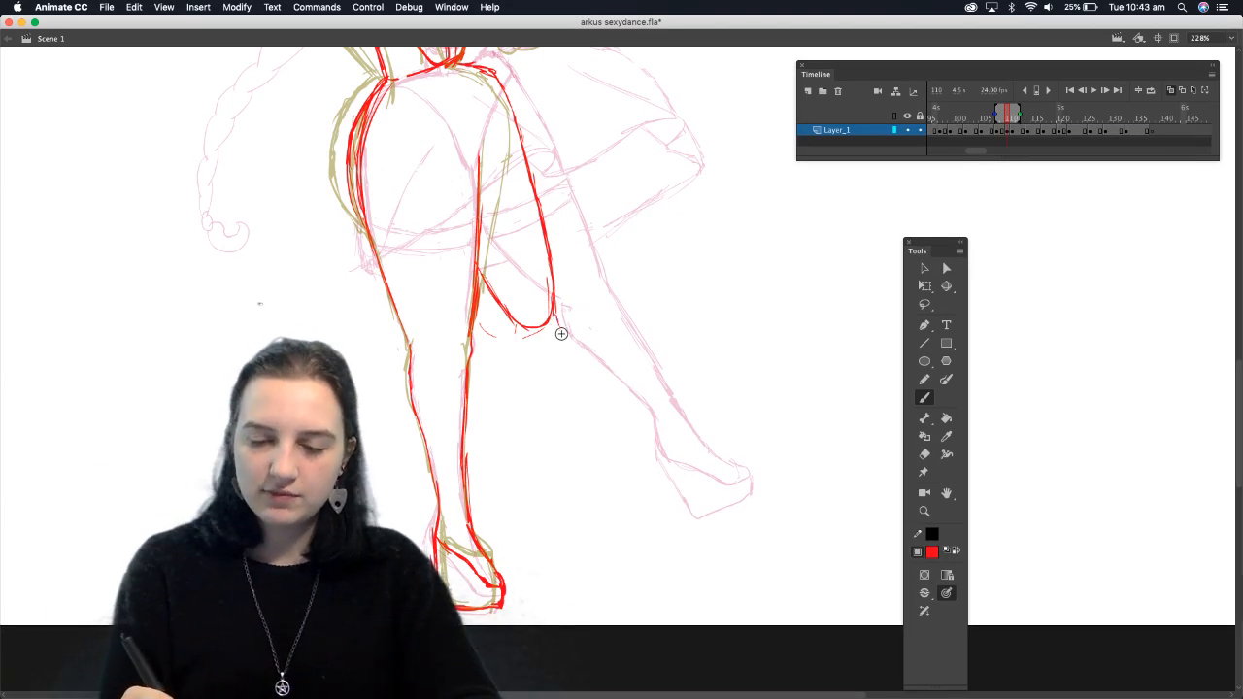
left_click_drag(556, 315, 592, 477)
left_click_drag(530, 391, 557, 464)
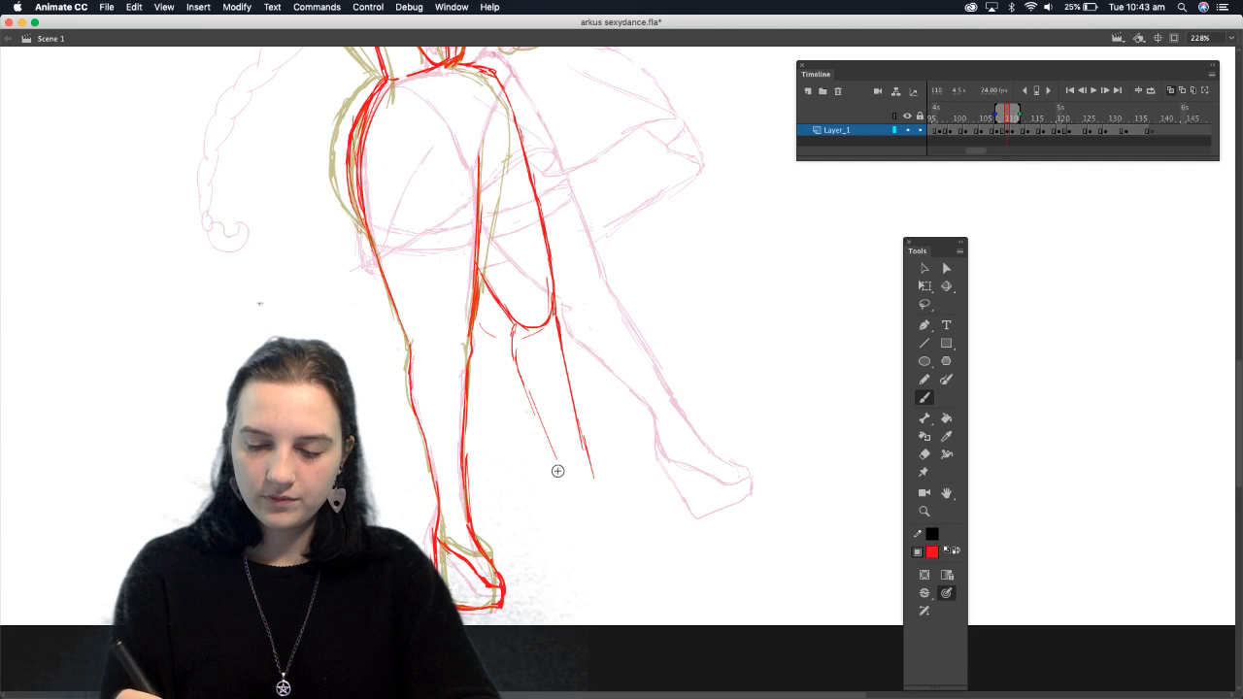
left_click_drag(514, 335, 555, 460)
left_click_drag(557, 316, 573, 403)
left_click_drag(563, 361, 575, 435)
left_click_drag(569, 387, 581, 448)
left_click_drag(557, 309, 574, 392)
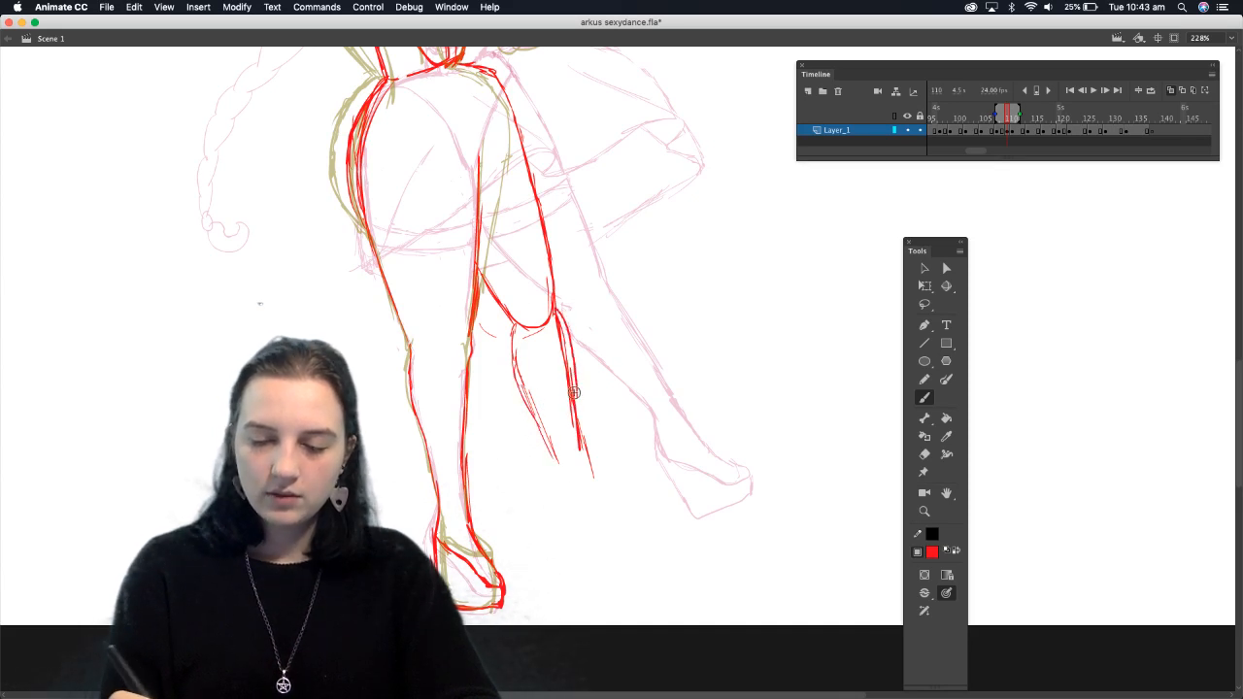
Close the second leg's ankle with a rounded end and draw a boxy front-facing foot around it
left_click_drag(576, 476, 560, 487)
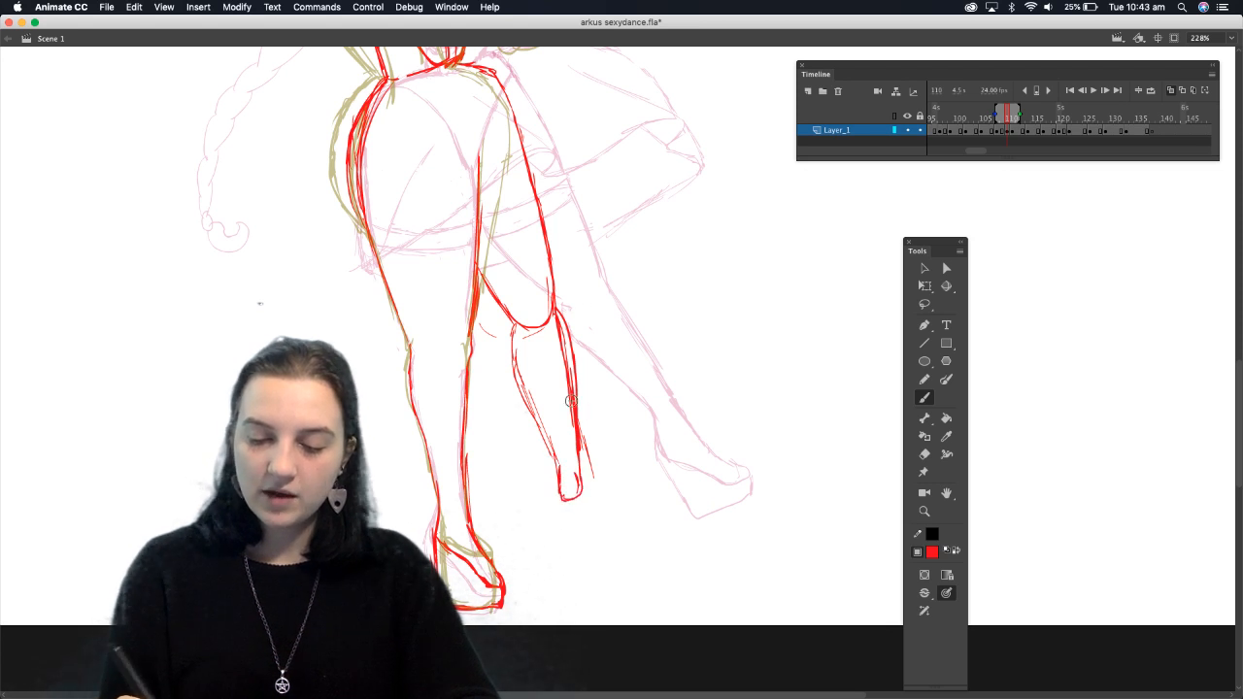
mouse_move(554, 485)
left_mouse_down()
mouse_move(551, 530)
mouse_move(594, 529)
mouse_move(583, 474)
mouse_move(594, 528)
left_mouse_up()
mouse_move(580, 458)
left_mouse_down()
mouse_move(594, 532)
mouse_move(547, 476)
left_mouse_up()
Erase the surplus construction lines around the second leg's knee, calf and ankle
left_click(924, 454)
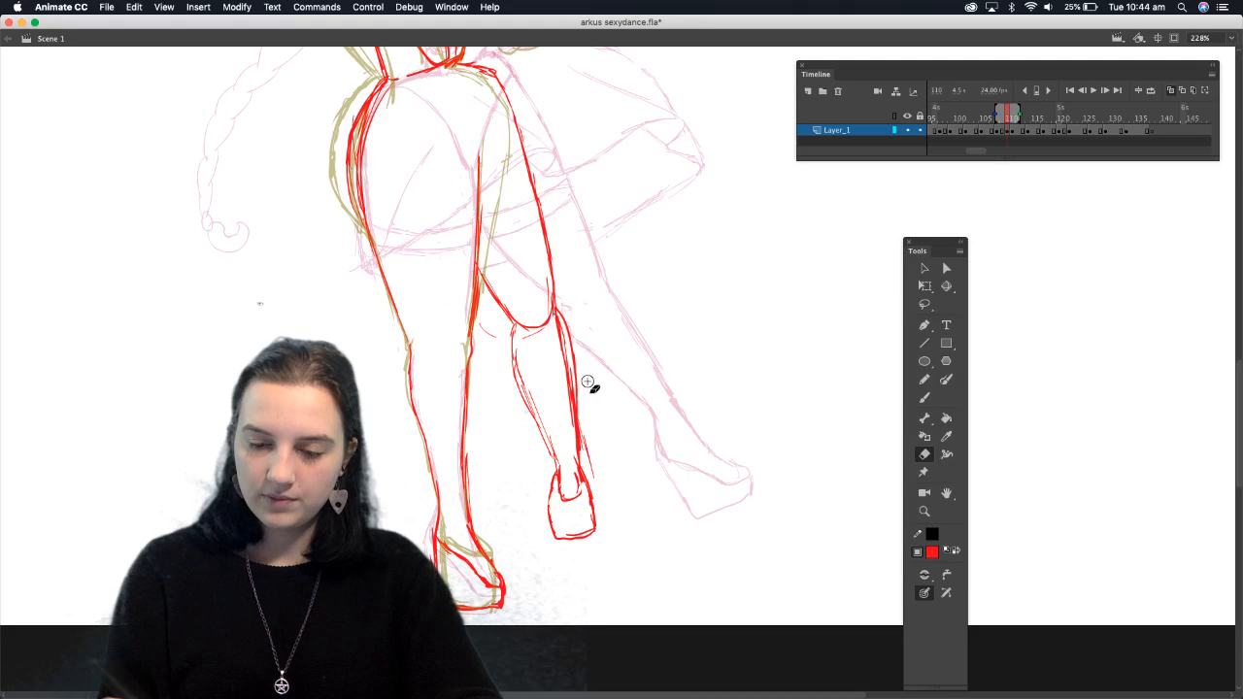
mouse_move(574, 447)
left_mouse_down()
mouse_move(556, 344)
mouse_move(601, 508)
left_mouse_up()
mouse_move(519, 354)
left_mouse_down()
mouse_move(529, 408)
mouse_move(564, 463)
mouse_move(484, 330)
mouse_move(535, 346)
mouse_move(522, 333)
mouse_move(547, 336)
mouse_move(549, 311)
left_mouse_up()
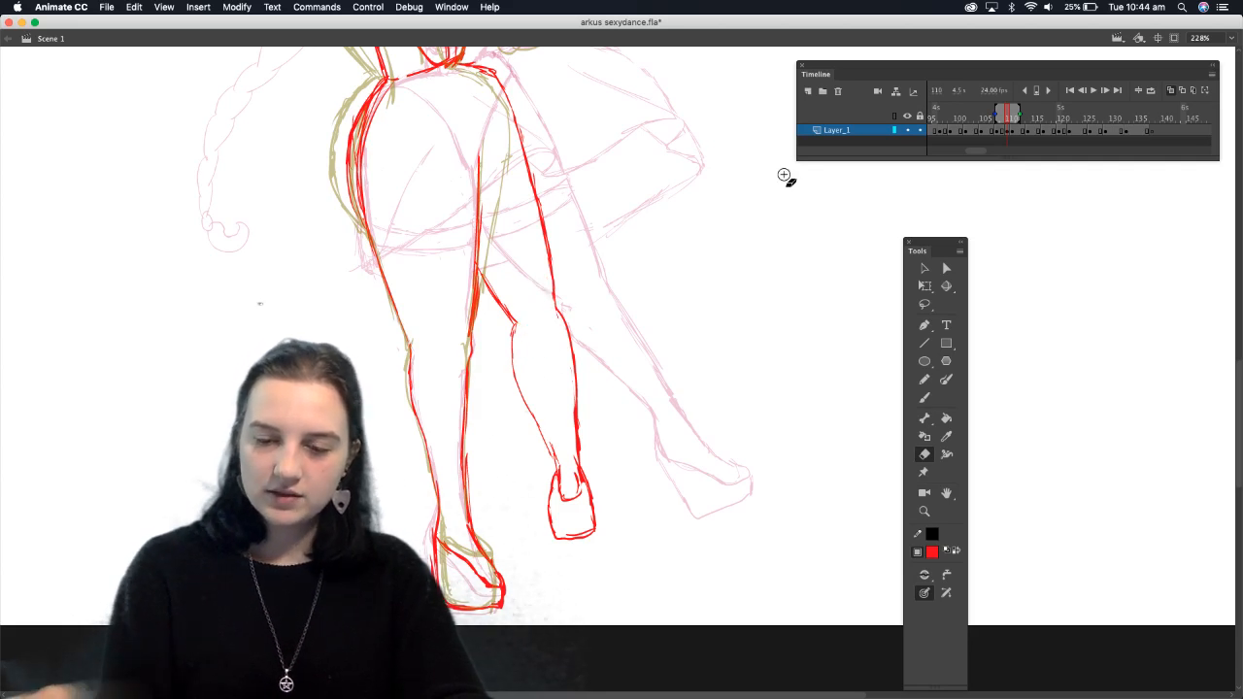
key("b")
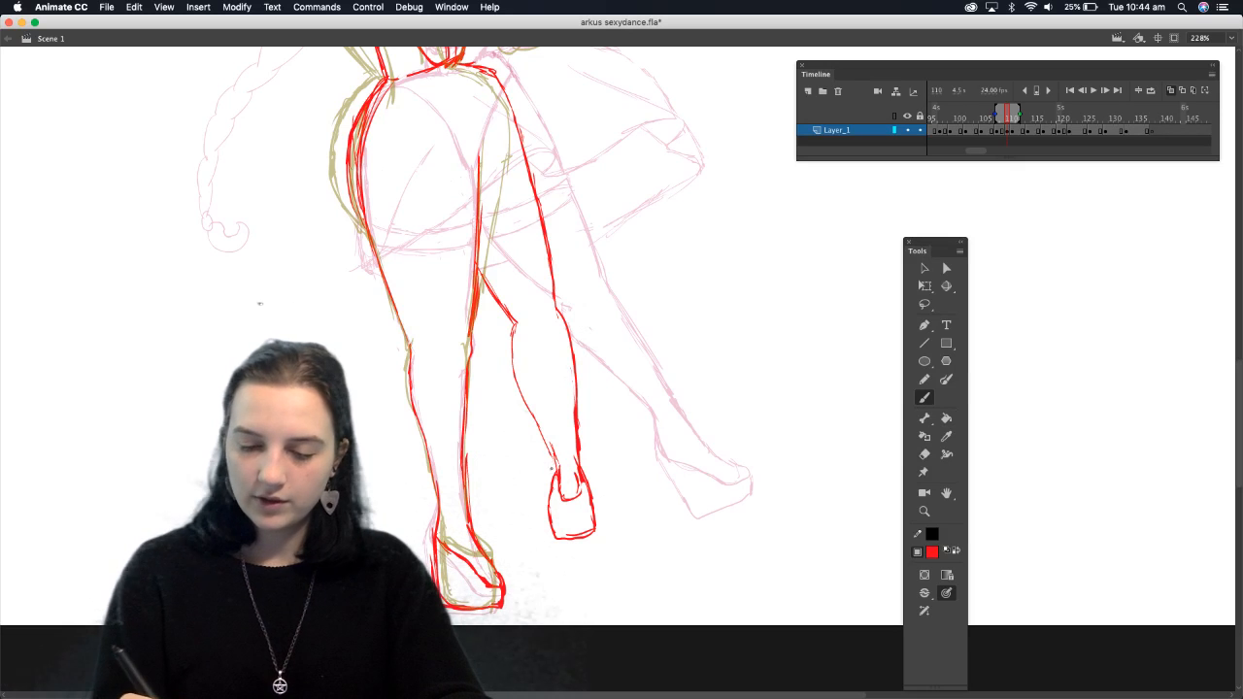
Draw the curved leotard line from the waist to the crotch and erase the doubled strokes along the outer hip
left_click_drag(1233, 396, 1228, 335)
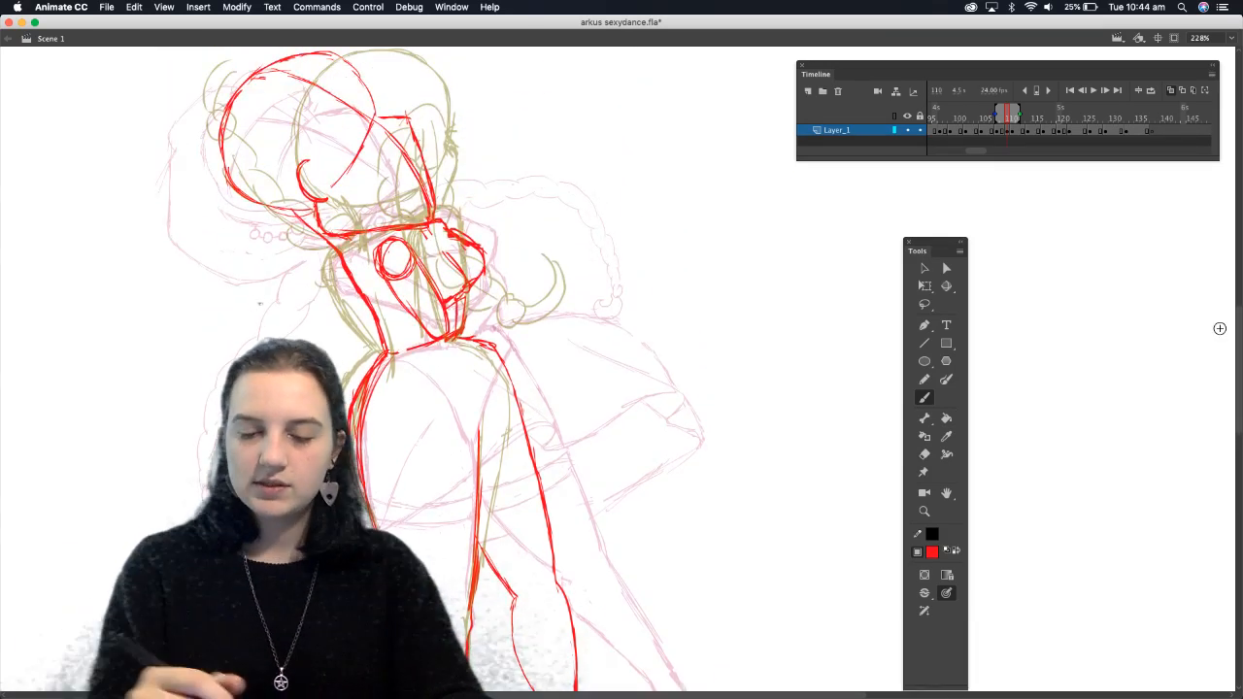
mouse_move(384, 376)
left_mouse_down()
mouse_move(446, 398)
mouse_move(405, 369)
left_mouse_up()
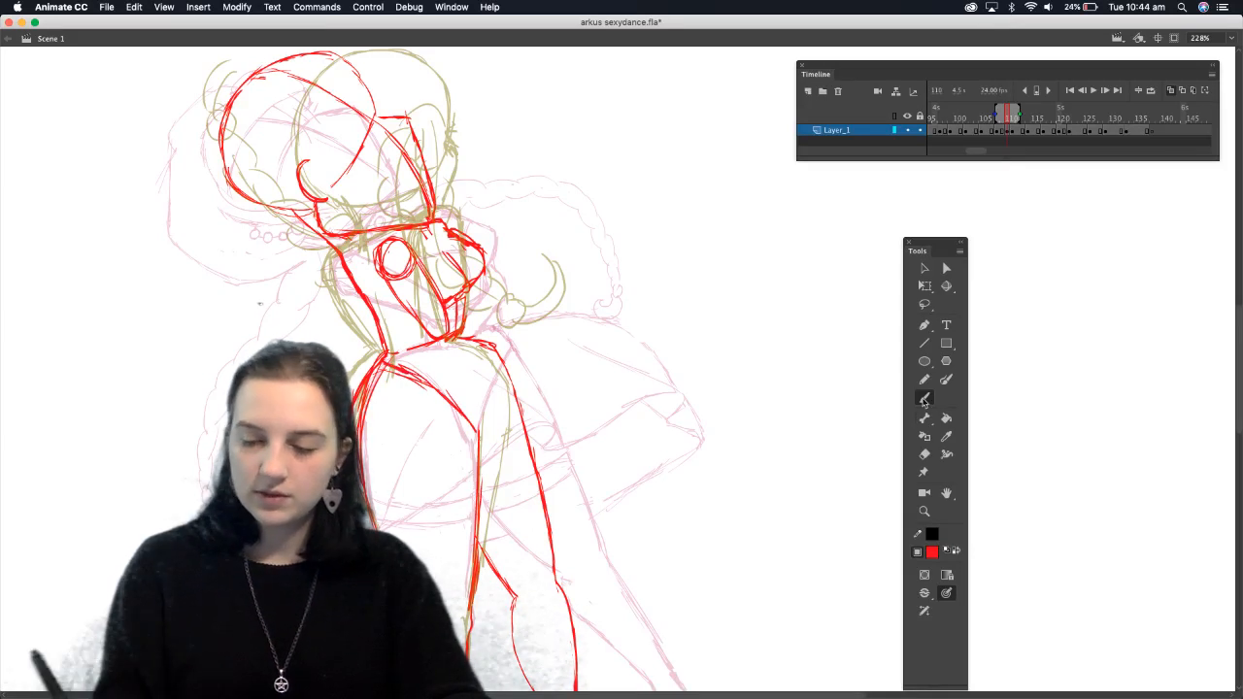
left_click(924, 453)
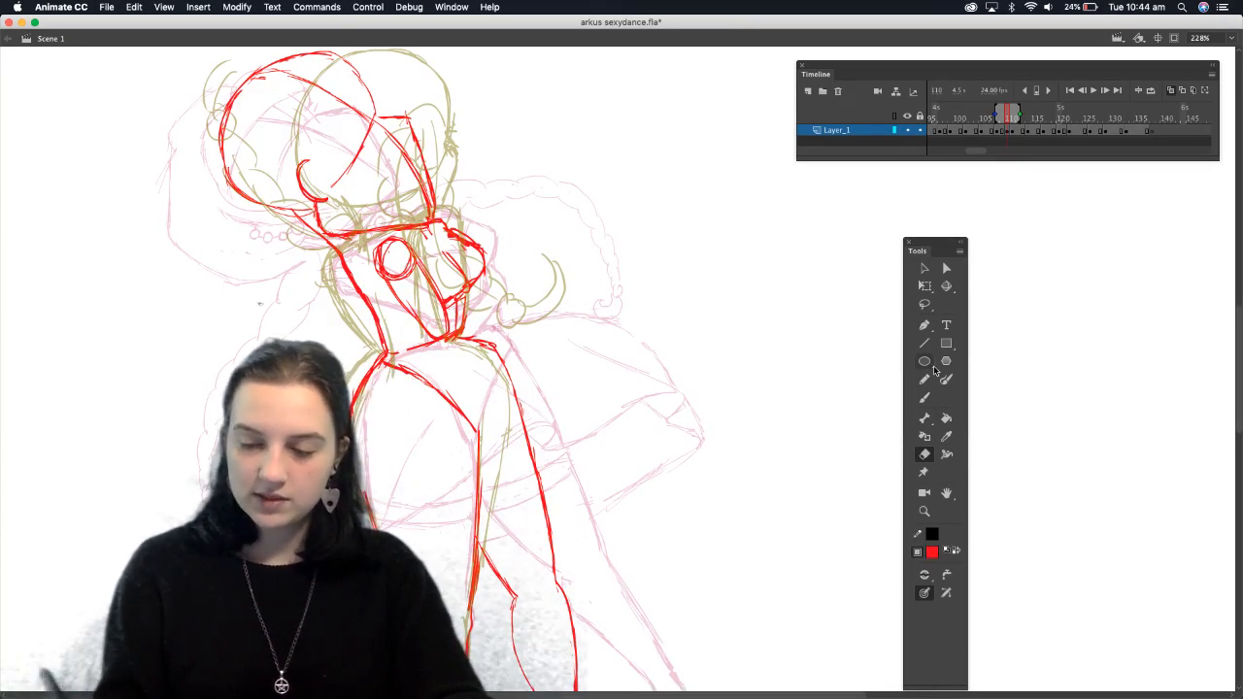
key("b")
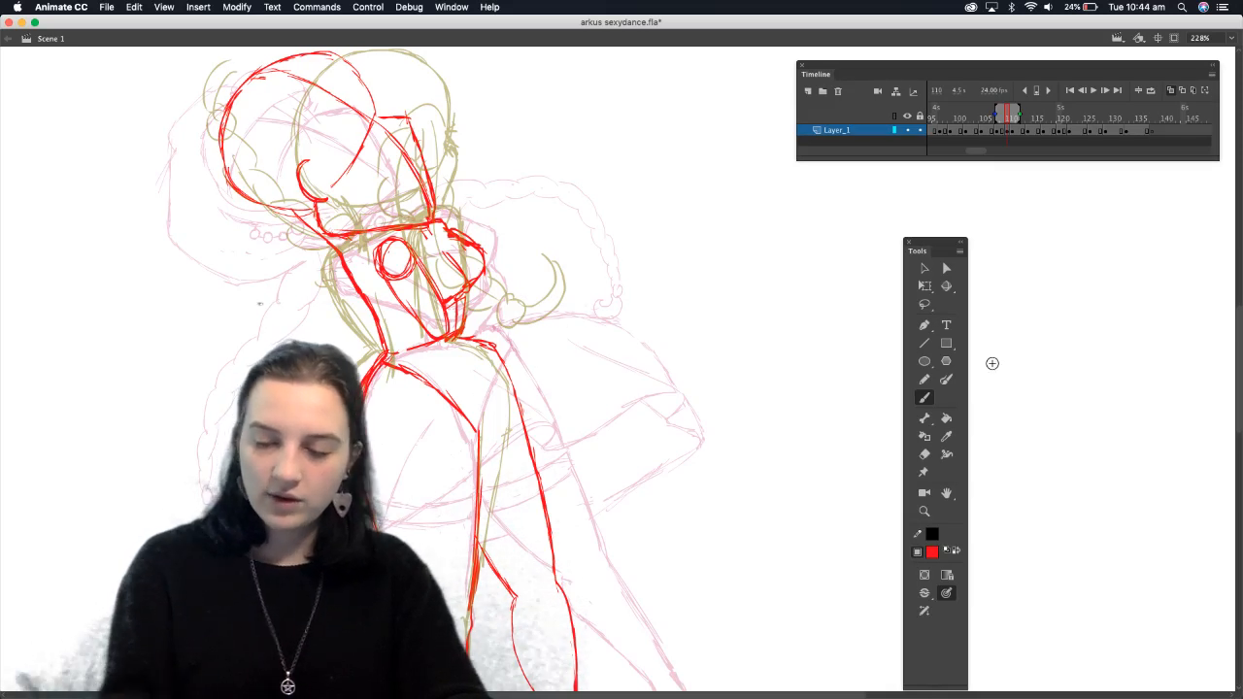
left_click(924, 453)
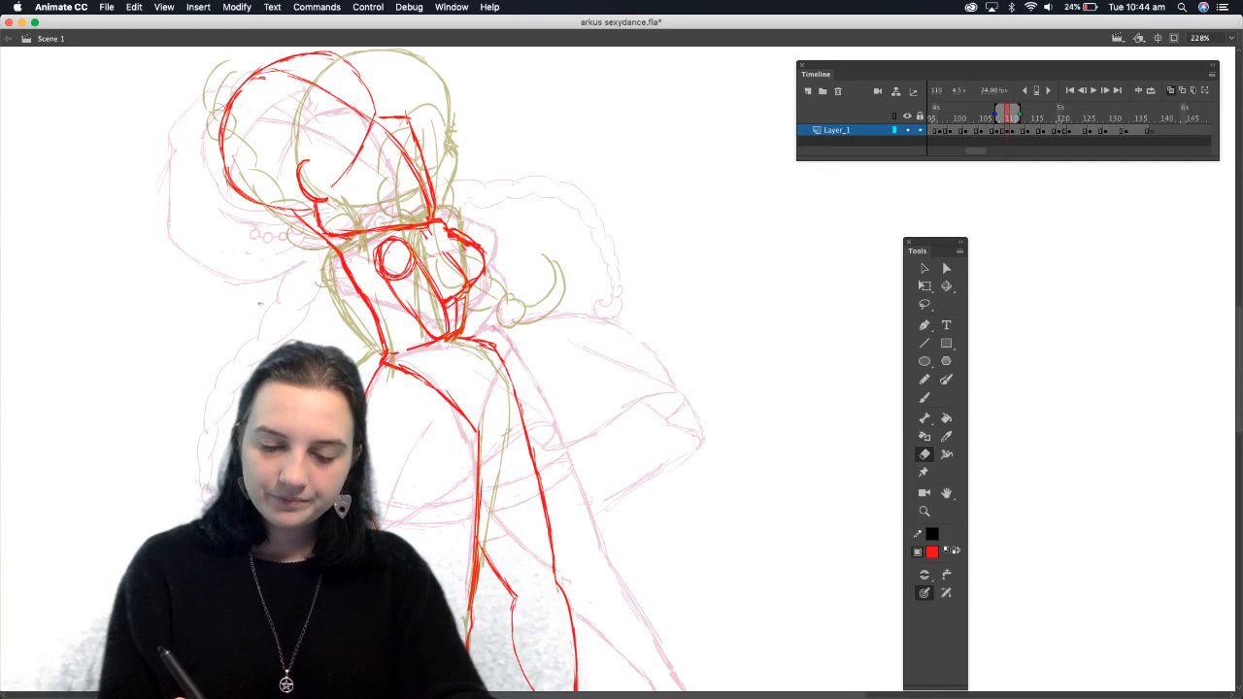
left_click(924, 397)
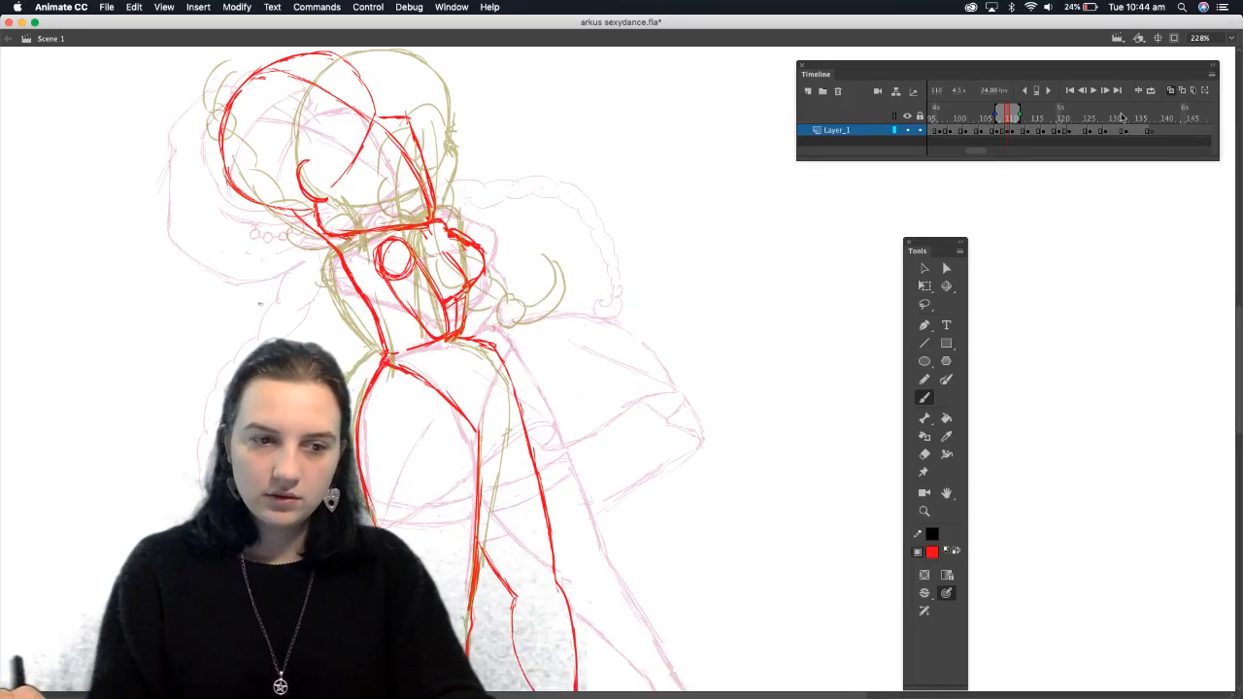
Turn onion skinning off to check the red pose on its own, then turn it back on
left_click(1175, 92)
mouse_move(1010, 117)
left_mouse_down()
mouse_move(1036, 118)
mouse_move(1000, 131)
mouse_move(1018, 130)
mouse_move(1006, 145)
left_mouse_up()
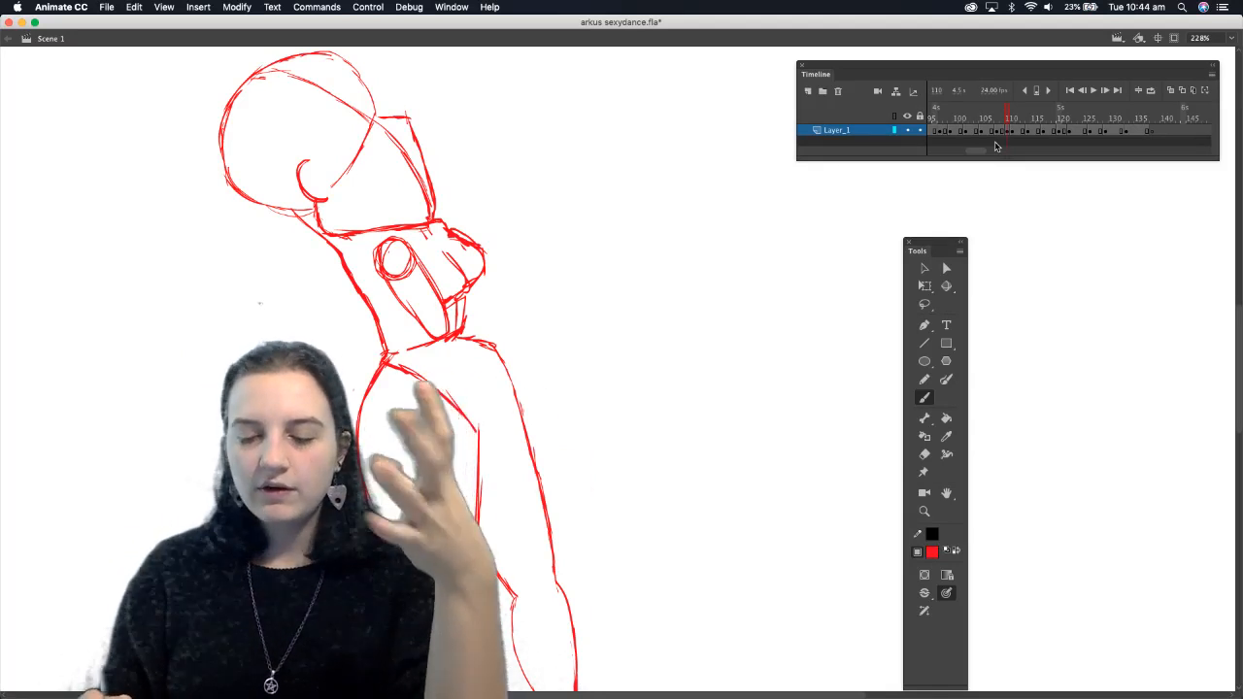
left_click(1170, 91)
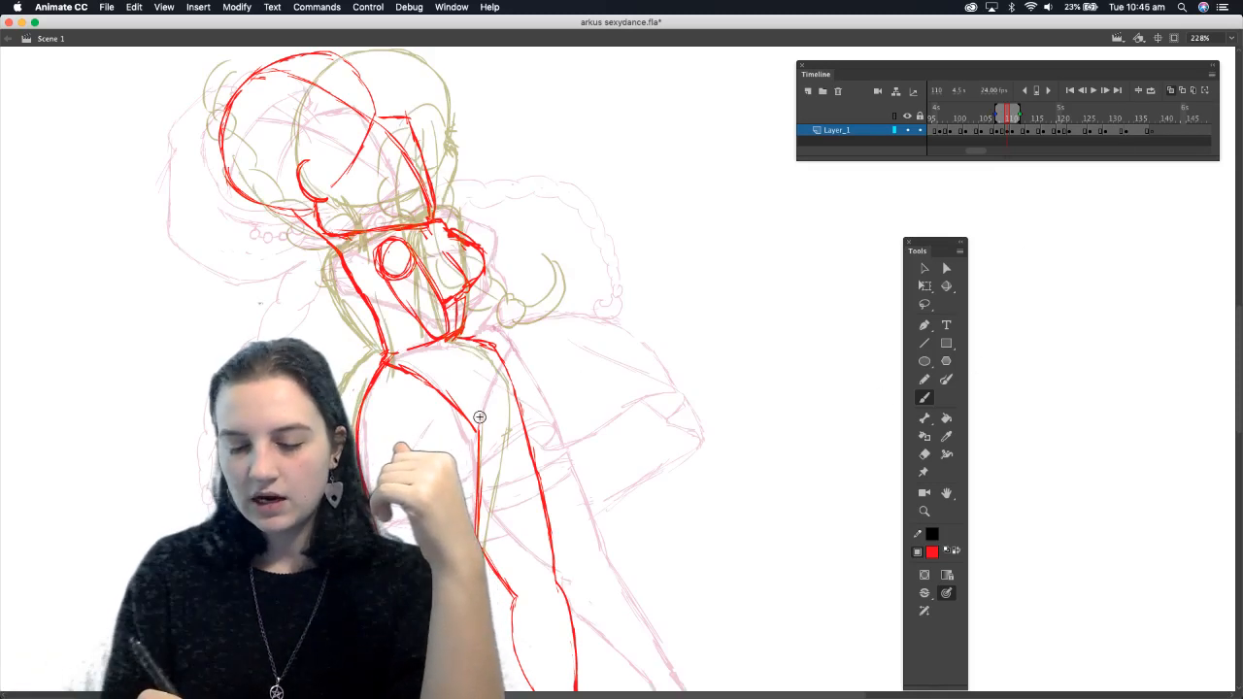
Draw the other leotard edge from the crotch up to the front of the hip
left_click_drag(481, 435, 479, 369)
left_click_drag(482, 431, 483, 347)
left_click_drag(484, 404, 484, 354)
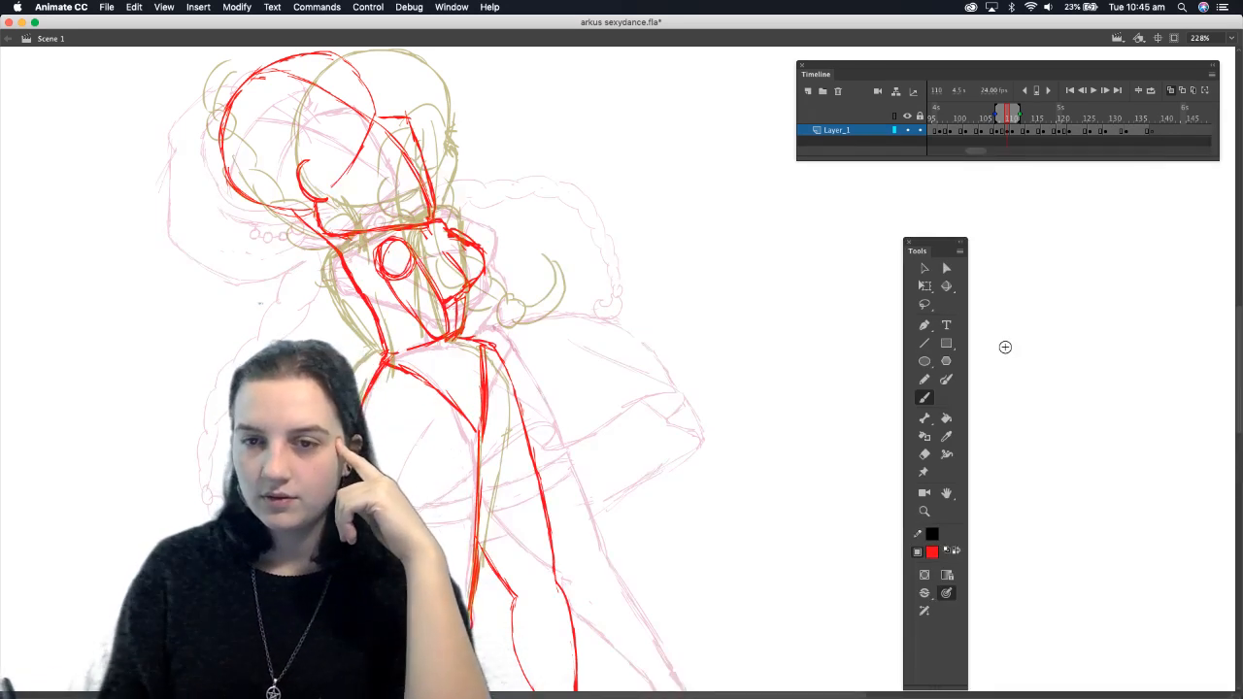
Sketch the flared skirt from the waist, with a curved hem across the thighs and an underside edge behind the second leg
left_click_drag(1233, 362, 1237, 379)
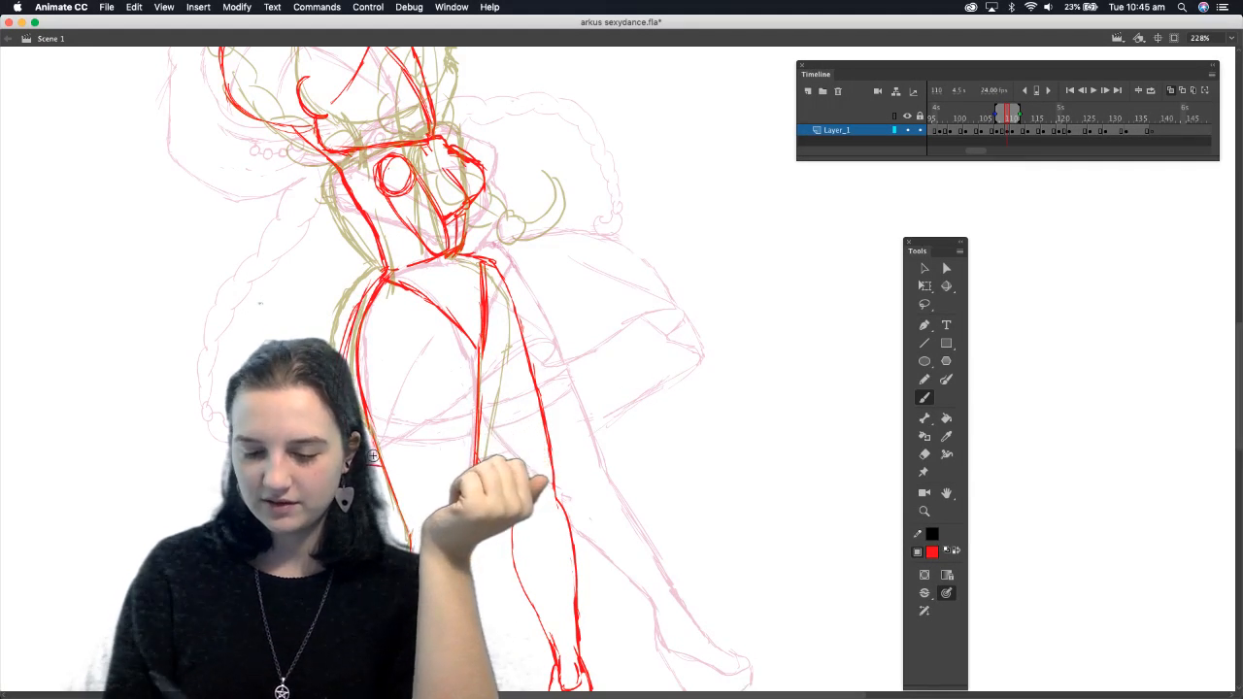
left_click_drag(512, 382, 607, 354)
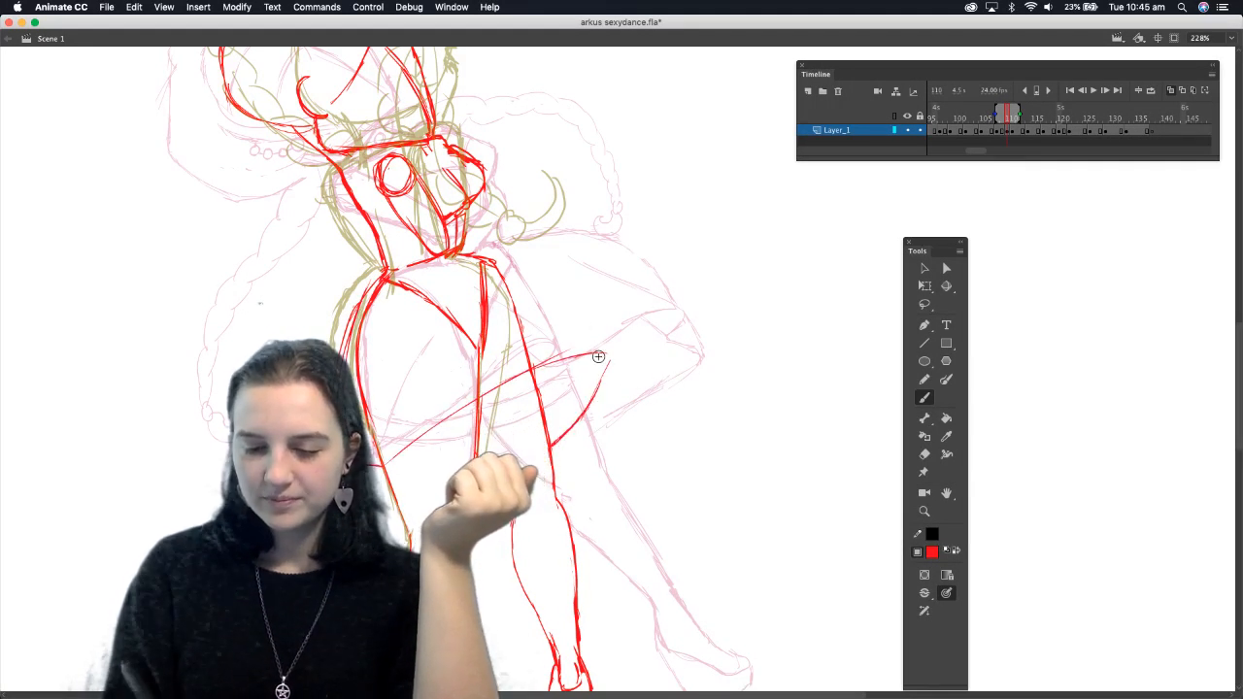
mouse_move(466, 253)
left_mouse_down()
mouse_move(573, 281)
mouse_move(610, 346)
left_mouse_up()
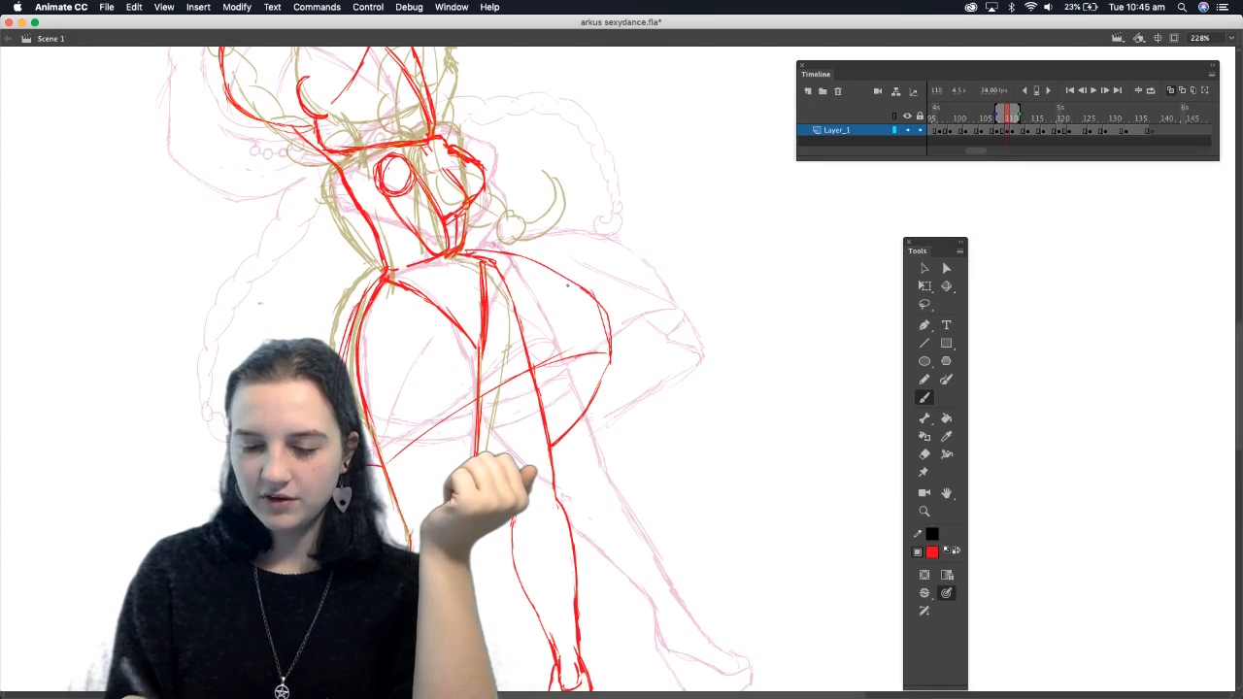
left_click_drag(631, 348, 568, 434)
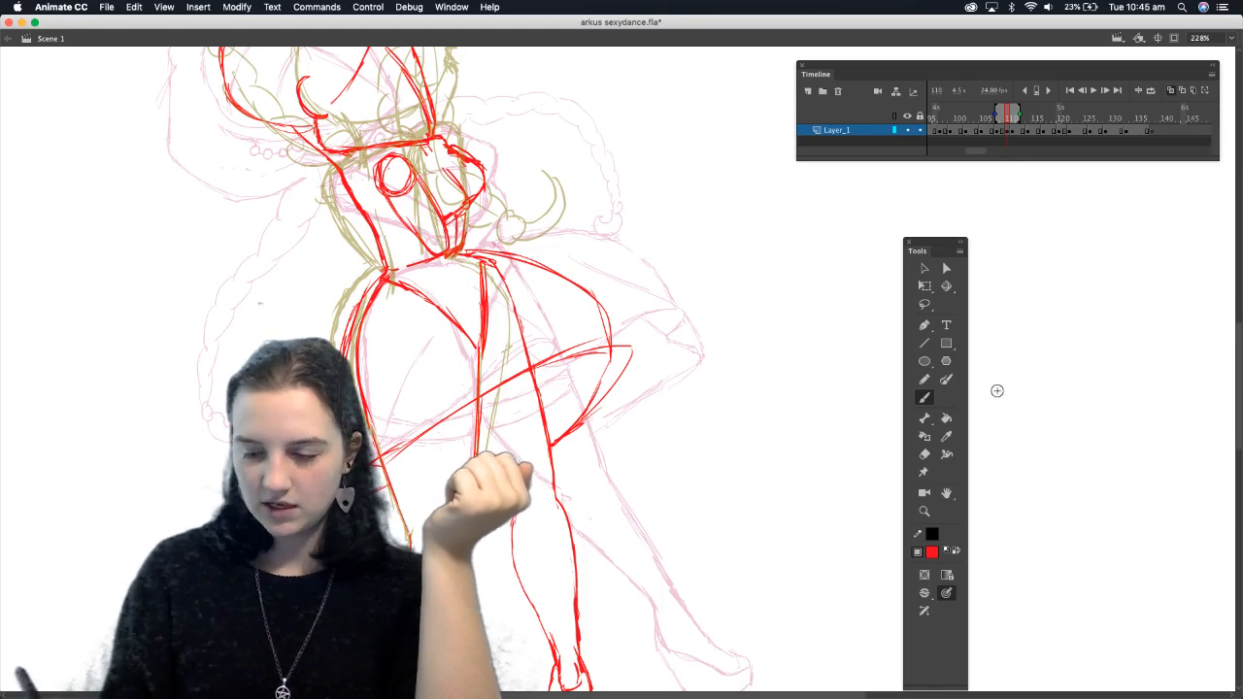
Erase the skirt's rounded outer side and redraw the waist-to-hem edge and hemline so they meet in a pointed corner
left_click(923, 453)
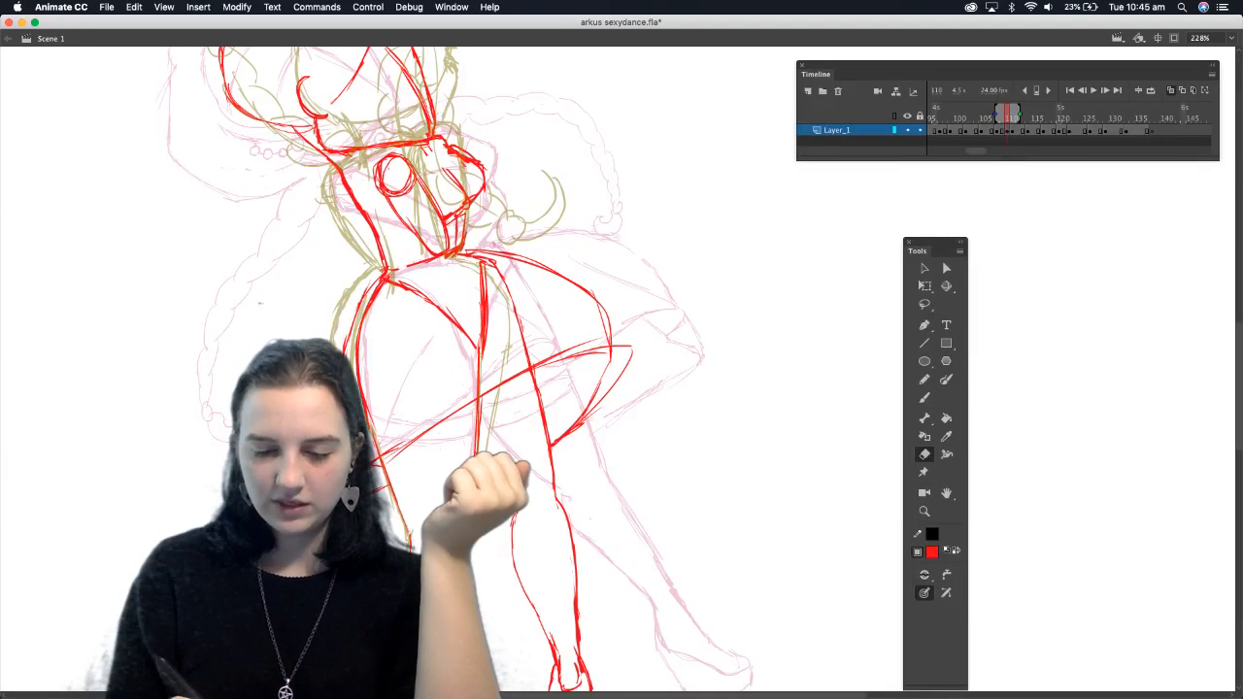
mouse_move(607, 359)
left_mouse_down()
mouse_move(593, 405)
mouse_move(583, 376)
mouse_move(611, 327)
mouse_move(597, 345)
mouse_move(567, 282)
left_mouse_up()
left_click(924, 397)
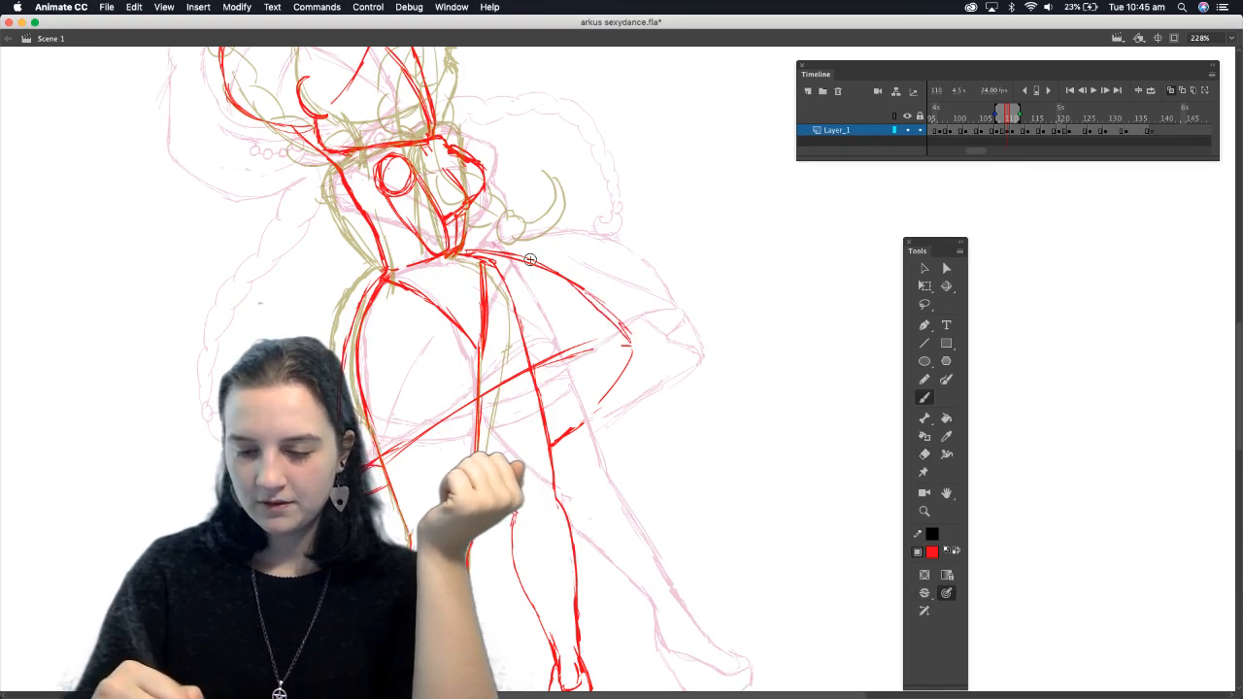
left_click_drag(630, 344, 534, 370)
left_click_drag(569, 354, 624, 343)
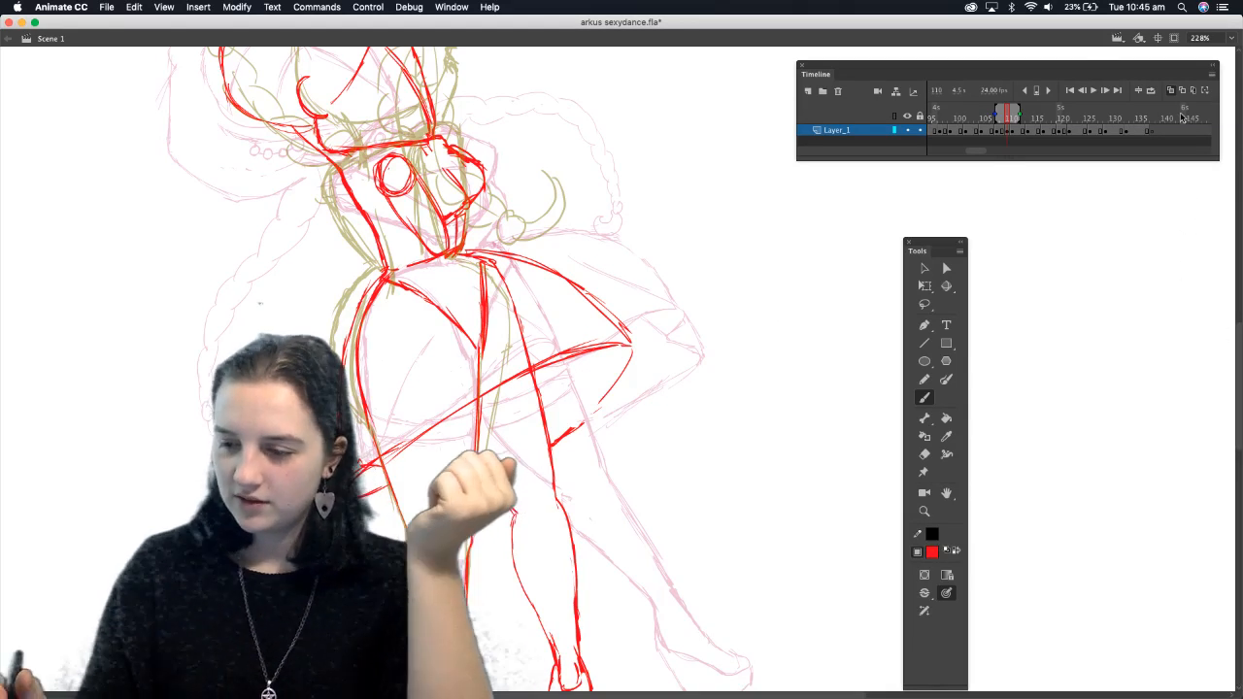
Select the keyframes following frame 110 and shift them a few frames earlier in the timeline
left_click_drag(1013, 124, 1100, 127)
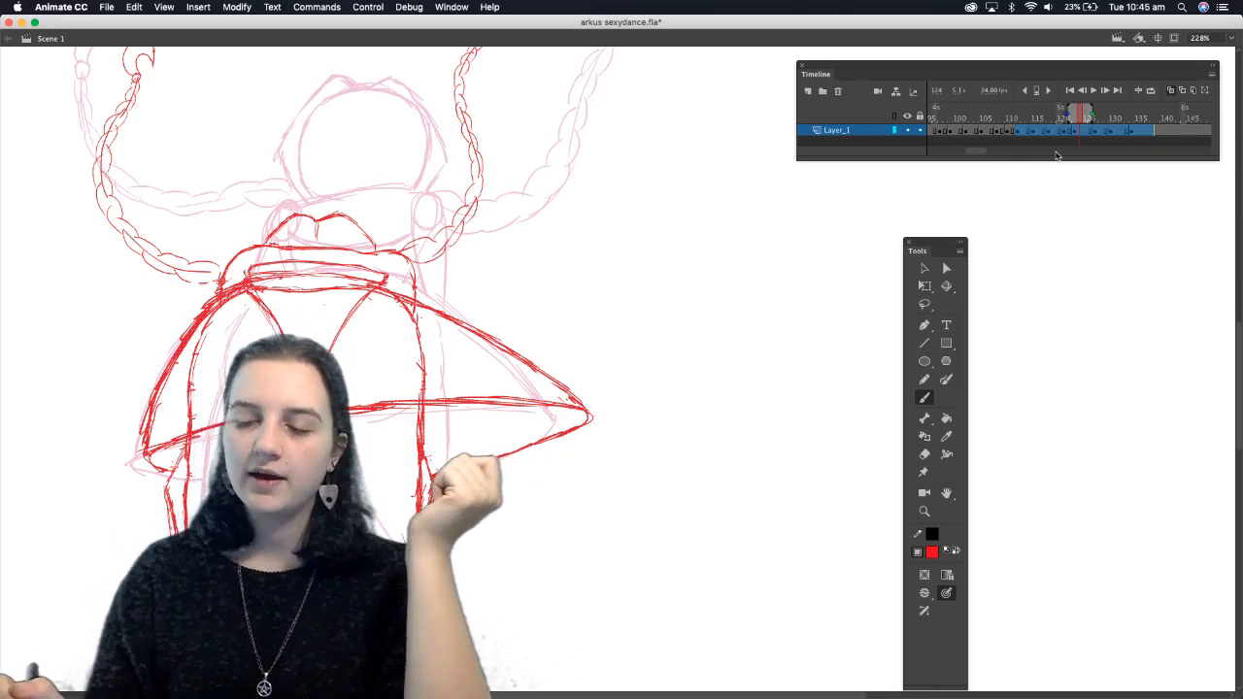
left_click_drag(1049, 120, 1113, 119)
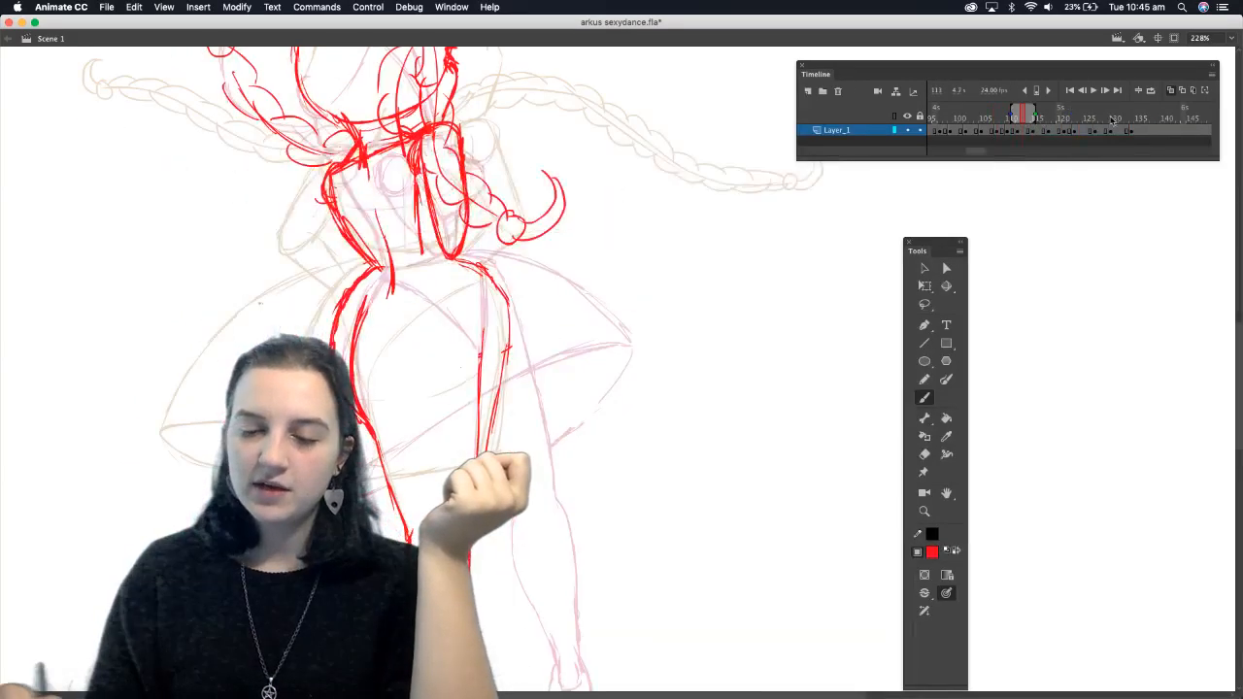
mouse_move(1024, 119)
left_mouse_down()
mouse_move(998, 124)
mouse_move(1043, 120)
left_mouse_up()
Fit the whole stage in the window and scrub back from frame 117 to frame 110 to compare the poses
left_click(1231, 39)
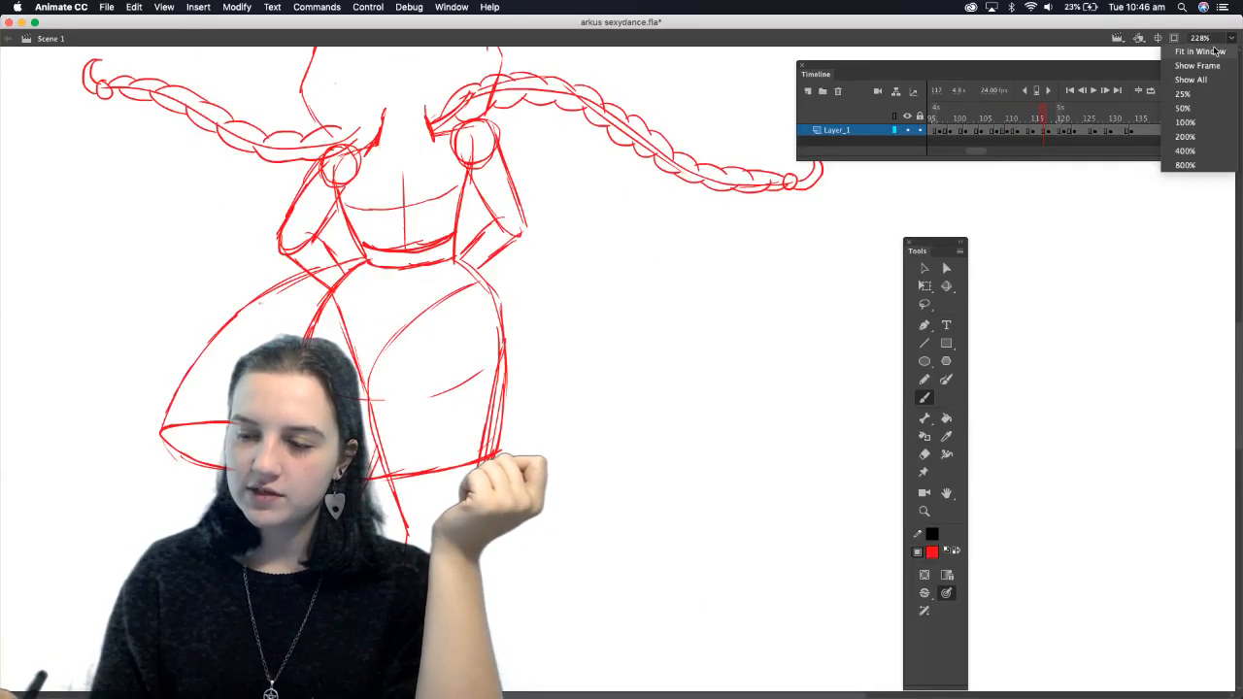
left_click(1202, 55)
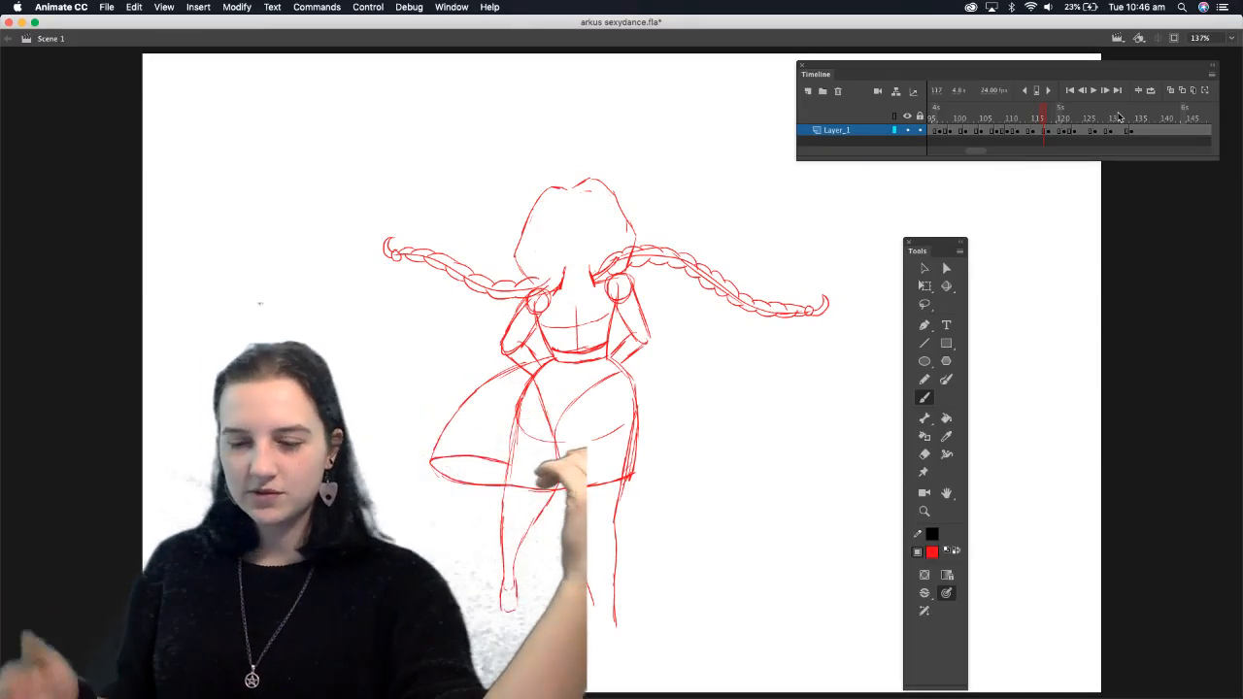
left_click(1030, 124)
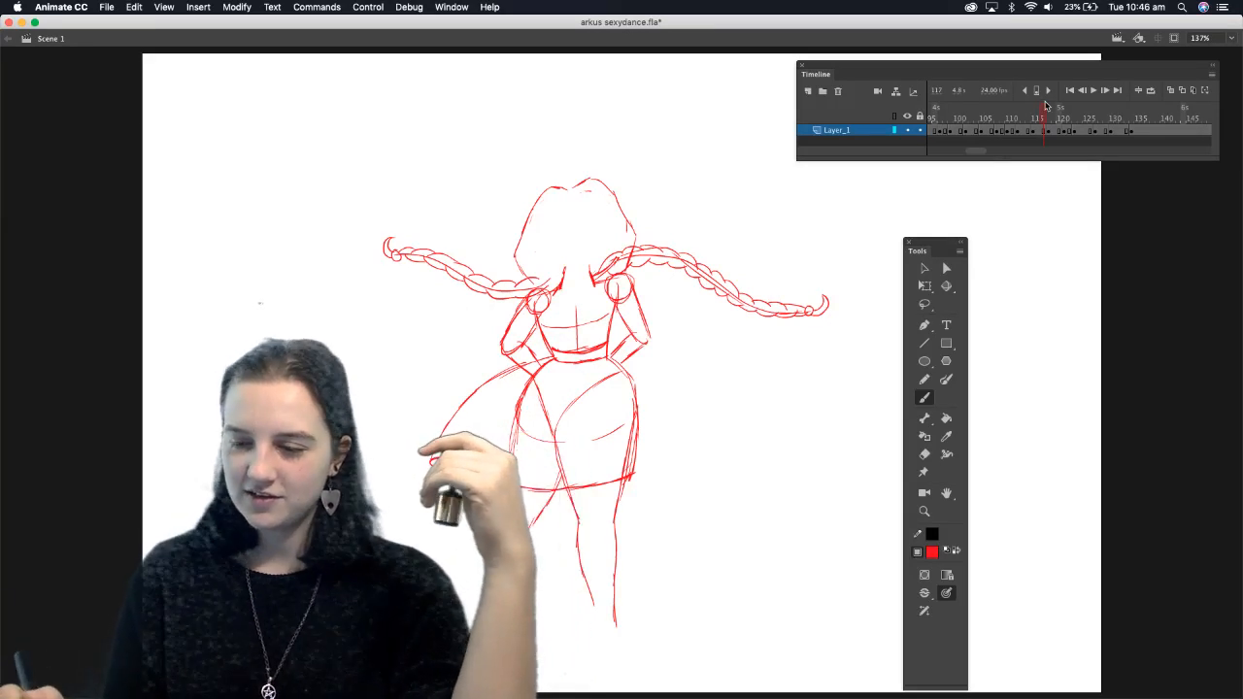
mouse_move(1030, 125)
left_mouse_down()
mouse_move(971, 152)
mouse_move(1060, 152)
mouse_move(1012, 156)
left_mouse_up()
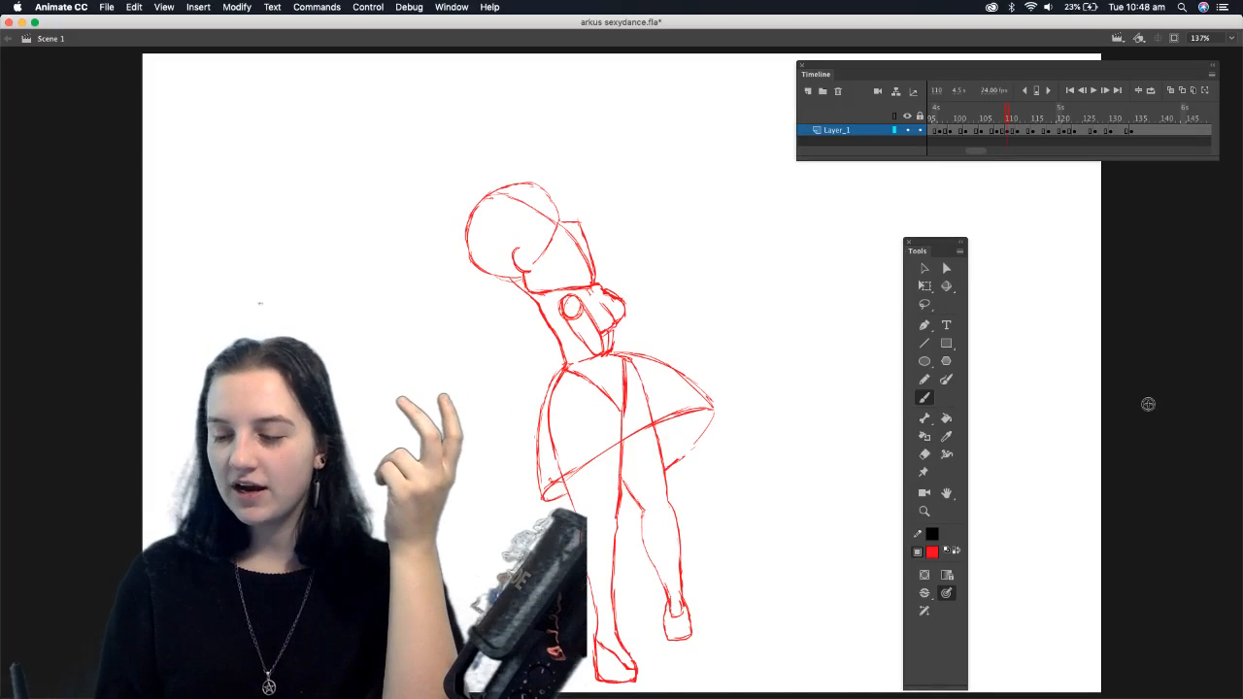
Turn onion skinning back on and move to the pose at frame 112
key("z")
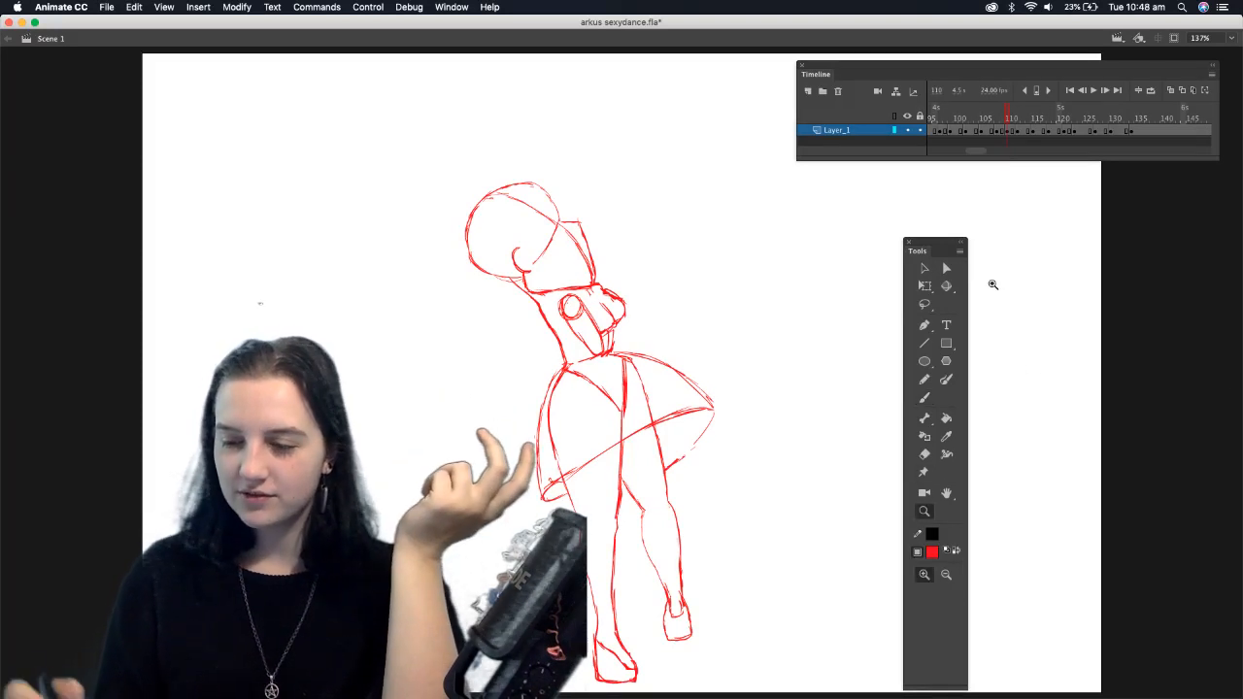
left_click(1172, 90)
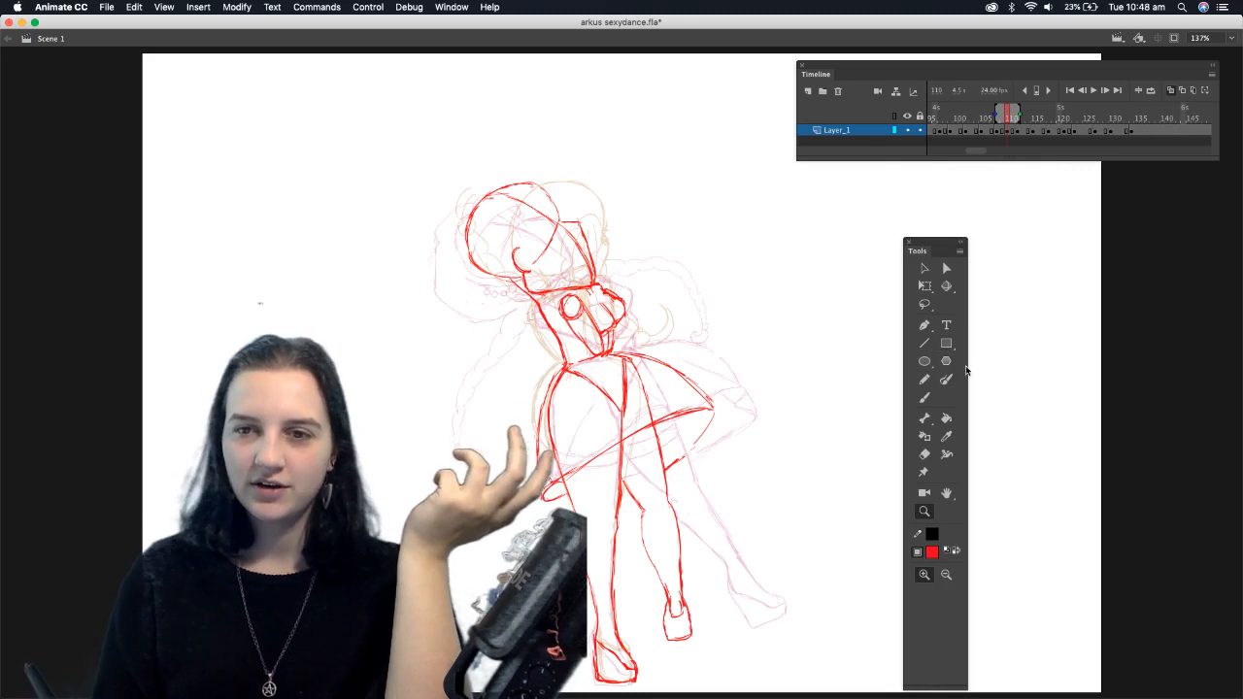
left_click_drag(406, 146, 716, 381)
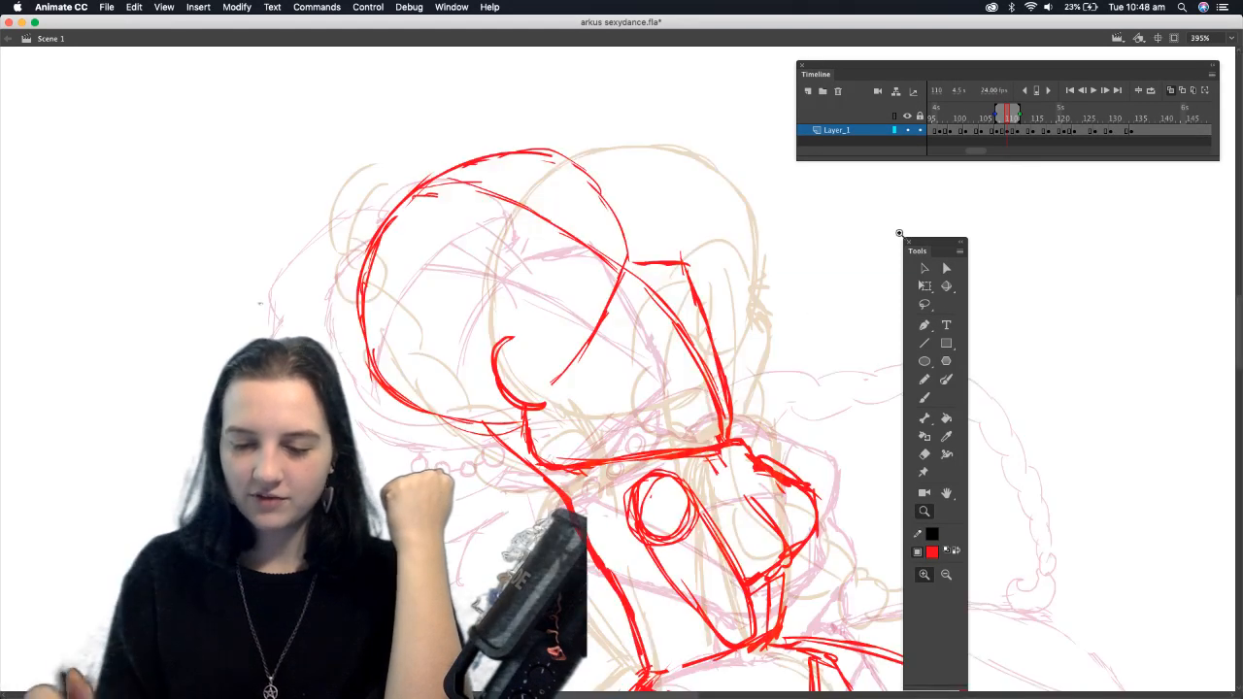
left_click(924, 398)
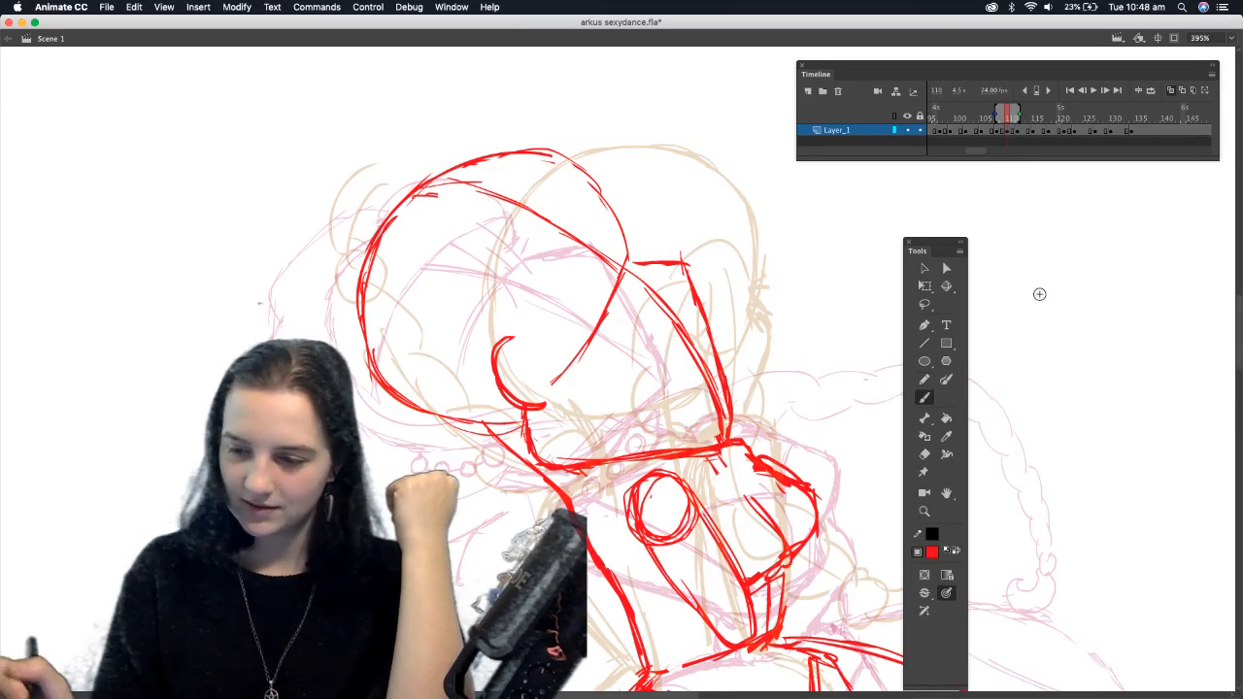
left_click_drag(1012, 117, 1017, 116)
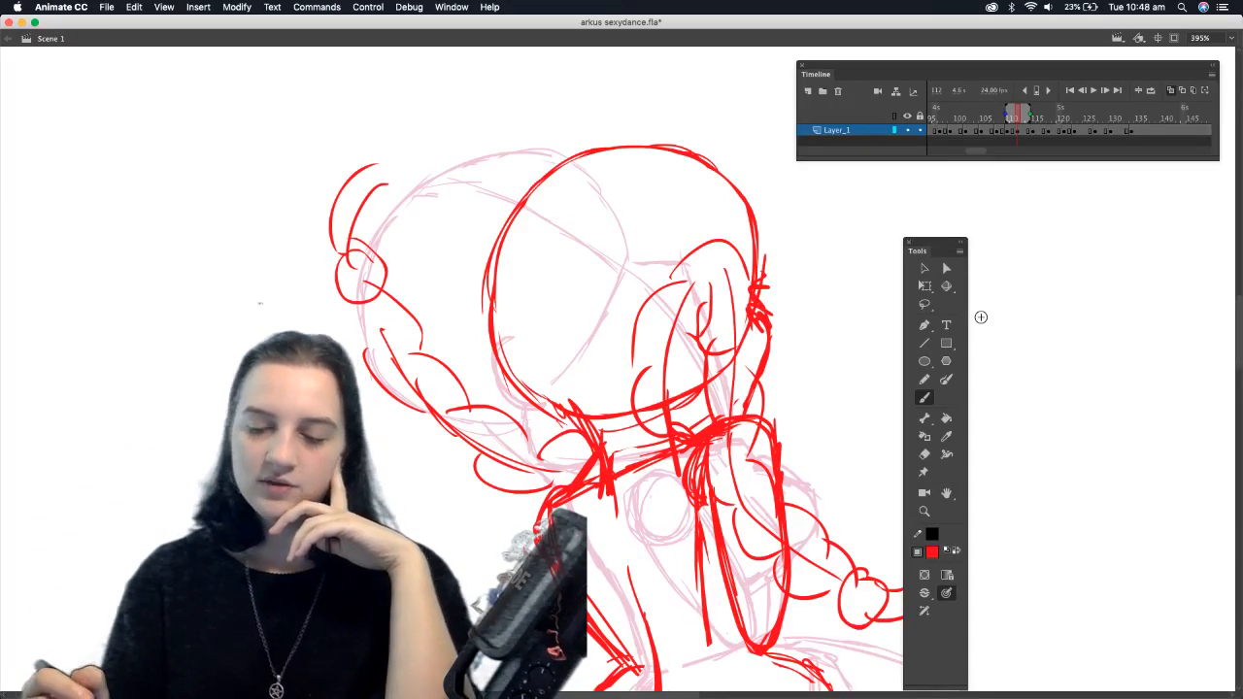
Erase the overlapping rough strokes around the neck, shoulder and hanging braid, then redraw the short lines at the base of the neck
left_click(924, 453)
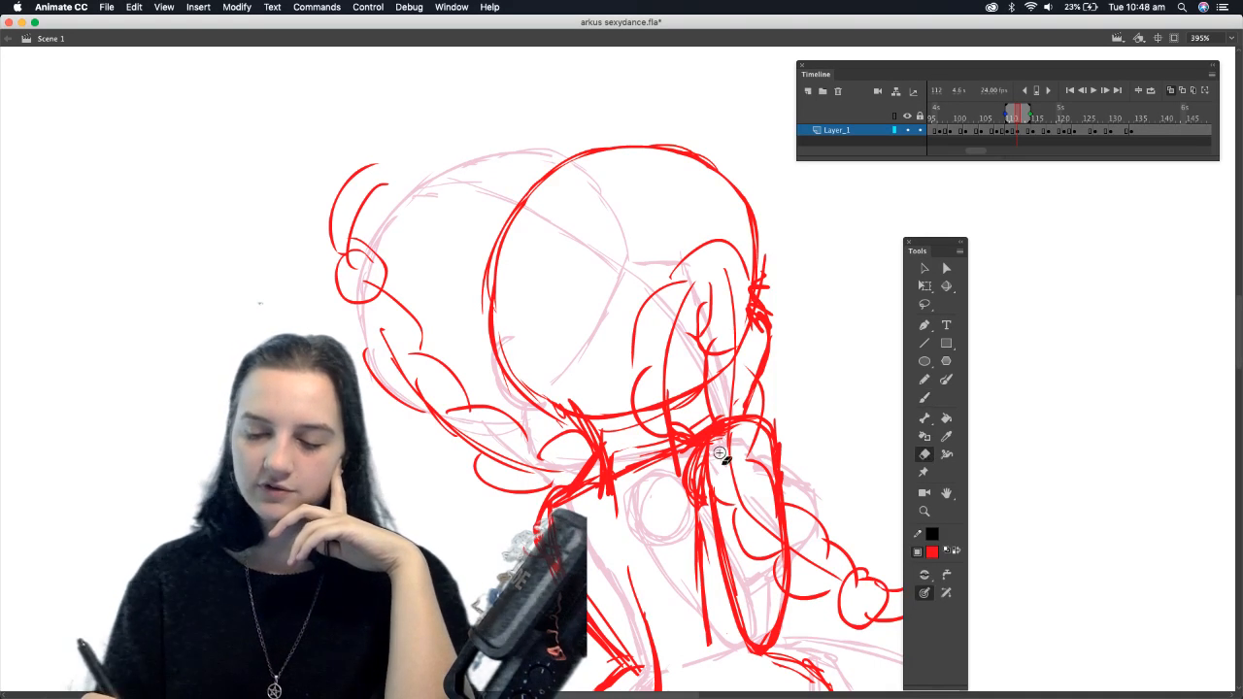
mouse_move(727, 438)
left_mouse_down()
mouse_move(723, 464)
mouse_move(740, 475)
mouse_move(749, 412)
mouse_move(745, 428)
left_mouse_up()
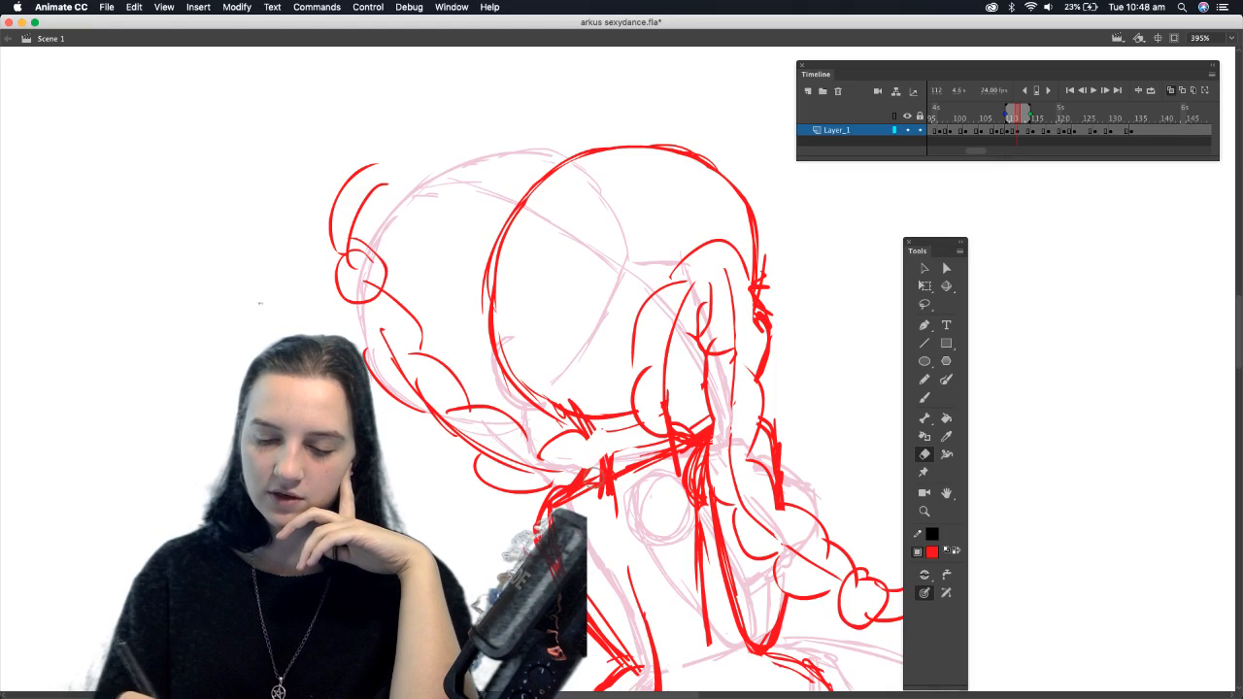
key("b")
mouse_move(580, 451)
left_mouse_down()
mouse_move(586, 434)
mouse_move(607, 458)
left_mouse_up()
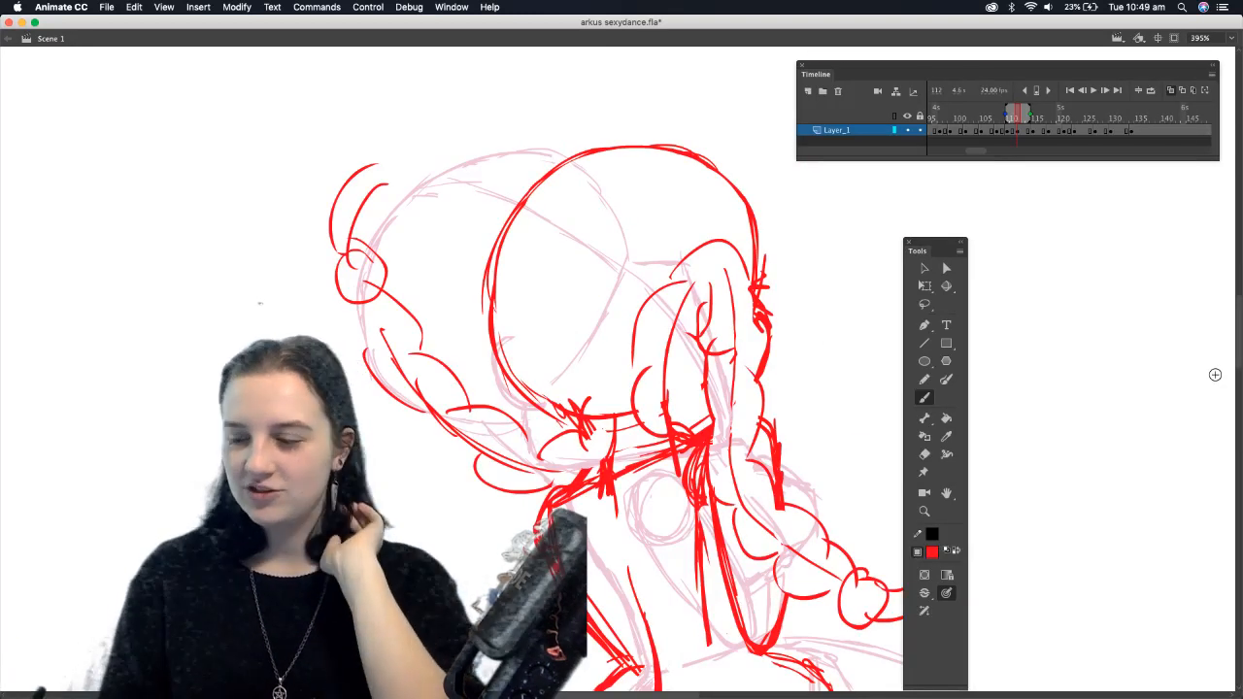
Sketch an angular two-lobed hair outline around the head circle, with a curved parting line running down to the neck
scroll(1240, 335, "up", 3)
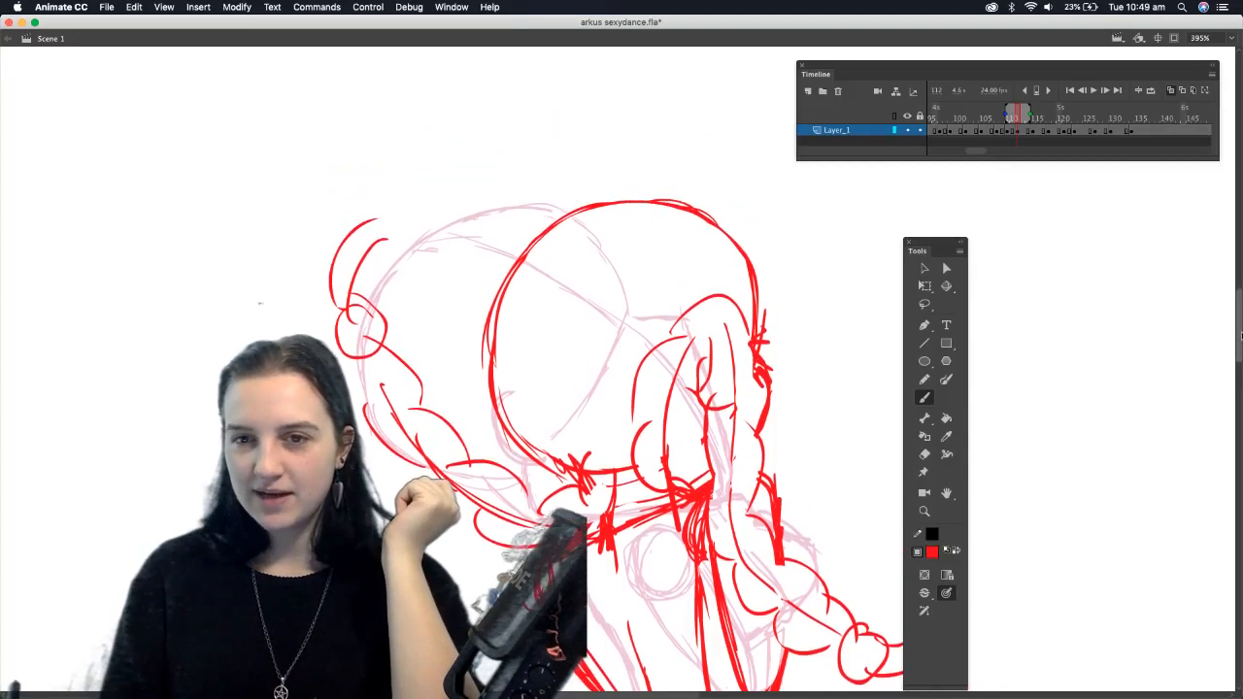
scroll(1240, 335, "up", 1)
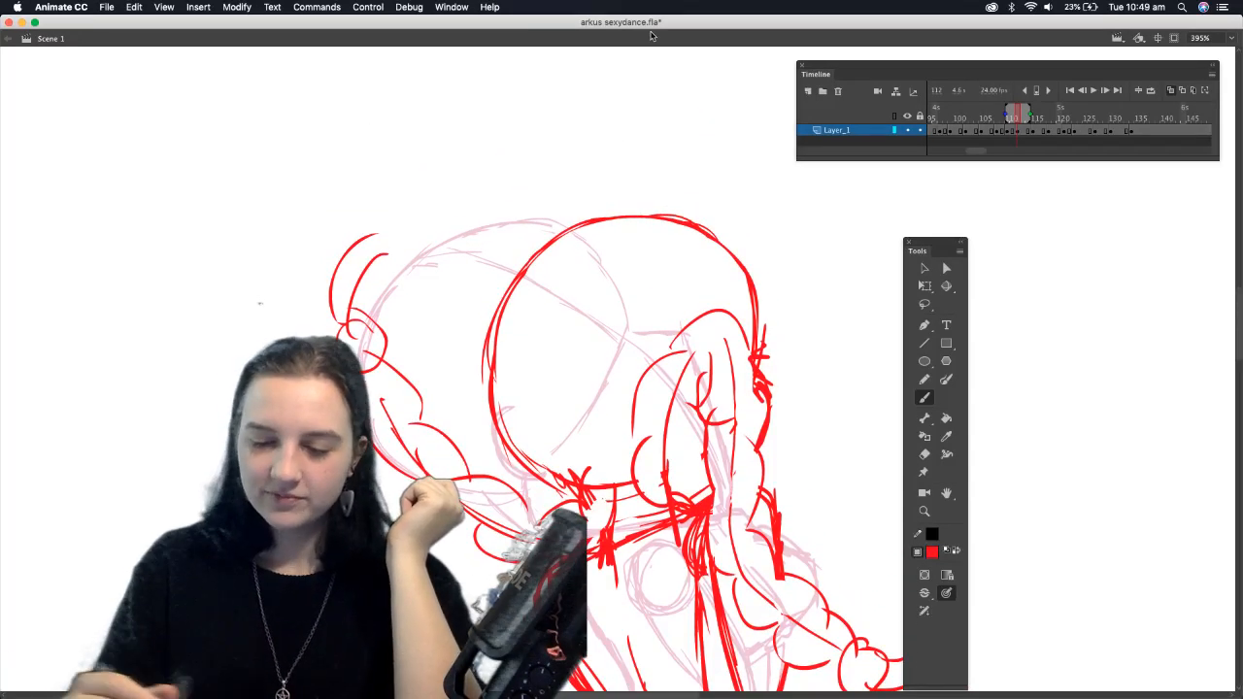
mouse_move(561, 456)
left_mouse_down()
mouse_move(551, 305)
mouse_move(573, 238)
mouse_move(473, 235)
left_mouse_up()
mouse_move(443, 343)
left_mouse_down()
mouse_move(488, 227)
mouse_move(444, 353)
mouse_move(479, 237)
mouse_move(539, 225)
left_mouse_up()
left_click_drag(452, 316, 436, 435)
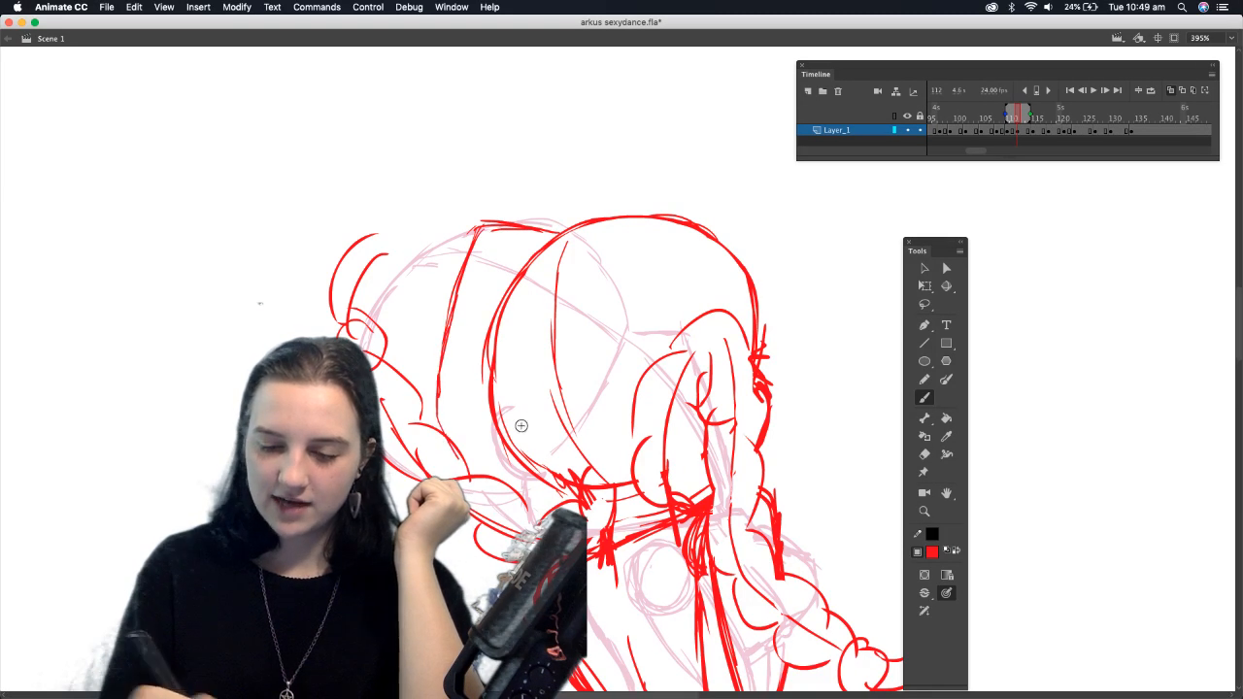
mouse_move(565, 241)
left_mouse_down()
mouse_move(646, 192)
mouse_move(737, 227)
mouse_move(781, 270)
left_mouse_up()
mouse_move(792, 295)
left_mouse_down()
mouse_move(802, 373)
mouse_move(777, 466)
left_mouse_up()
mouse_move(580, 223)
left_mouse_down()
mouse_move(622, 192)
mouse_move(669, 180)
mouse_move(566, 236)
left_mouse_up()
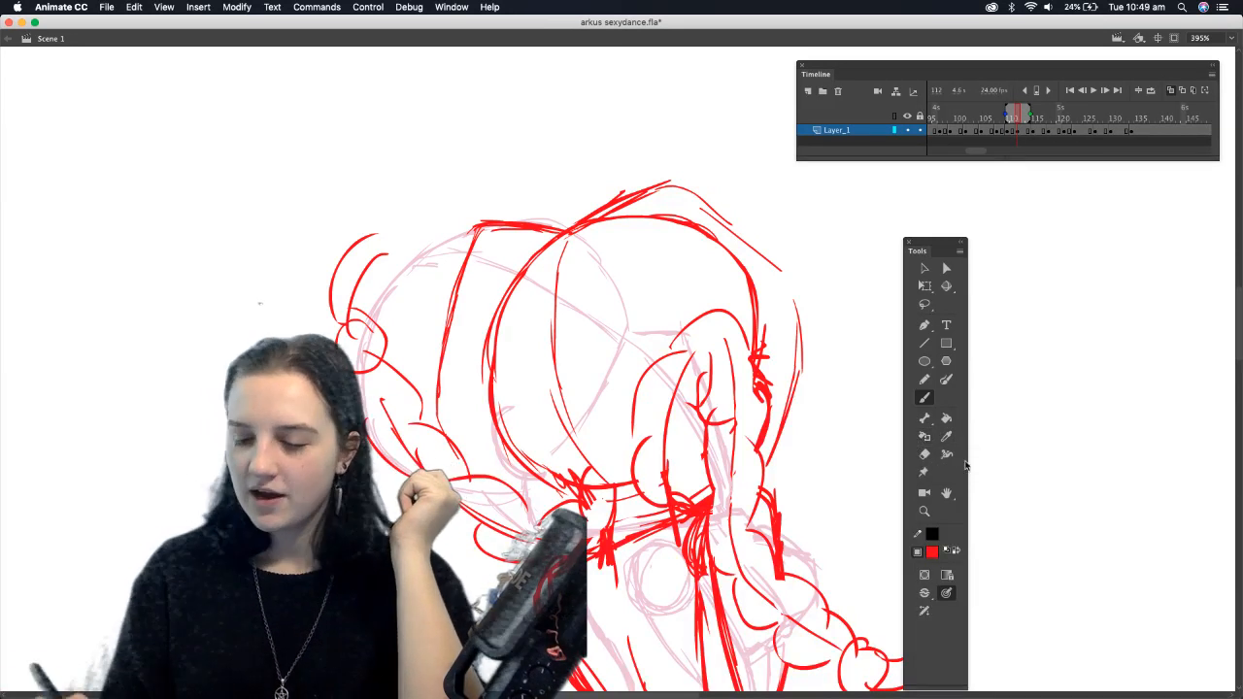
Erase the head construction circle inside the hair and redraw the broken upper edge of the larger hair lobe
left_click(925, 455)
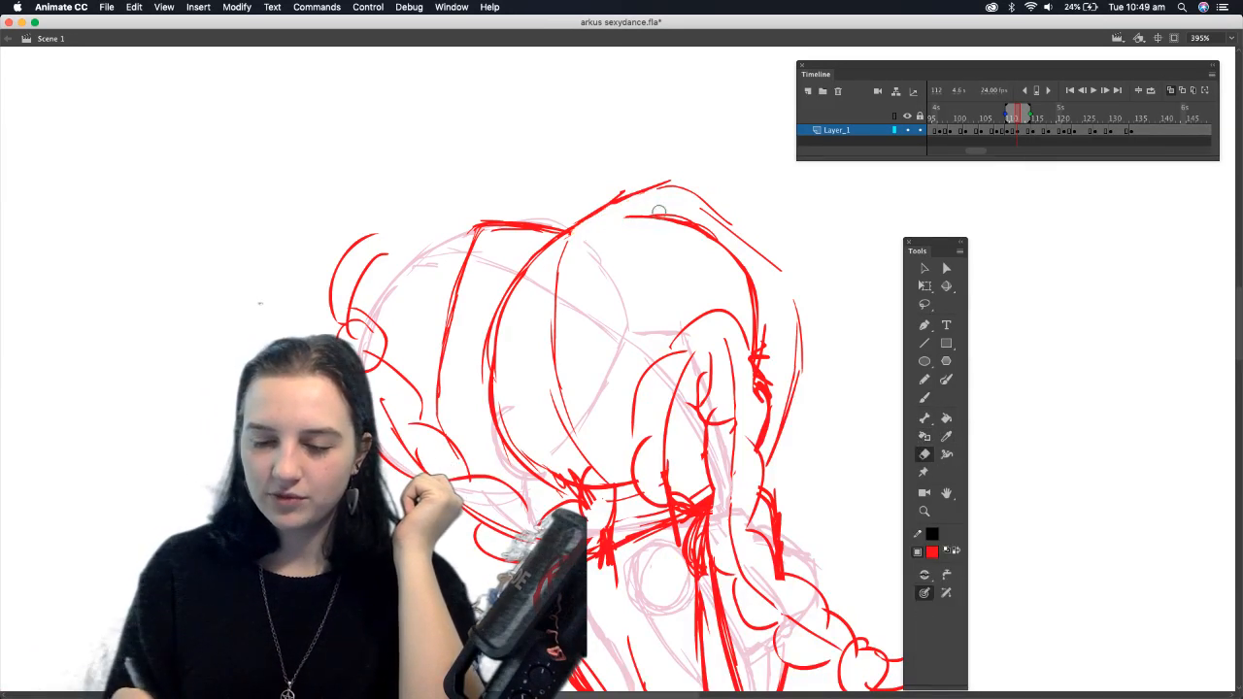
mouse_move(532, 257)
left_mouse_down()
mouse_move(553, 245)
mouse_move(510, 291)
mouse_move(491, 352)
mouse_move(508, 463)
left_mouse_up()
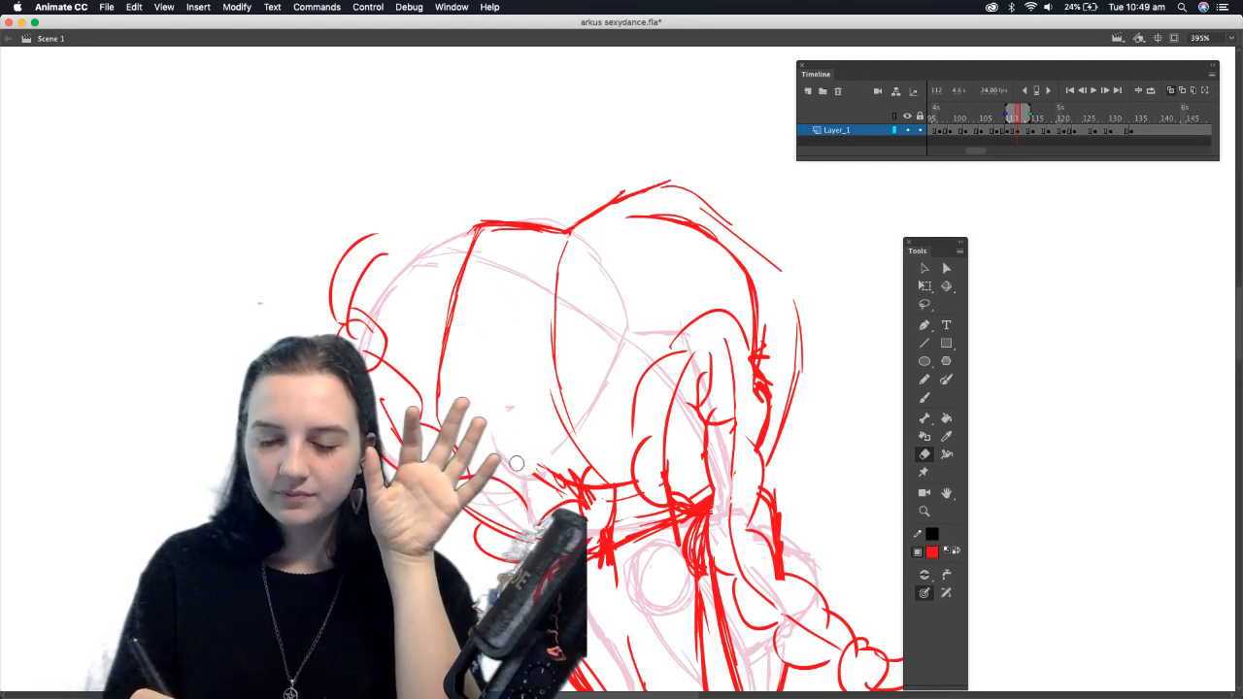
mouse_move(627, 238)
left_mouse_down()
mouse_move(743, 286)
mouse_move(719, 273)
mouse_move(753, 326)
mouse_move(763, 367)
mouse_move(757, 413)
left_mouse_up()
key("b")
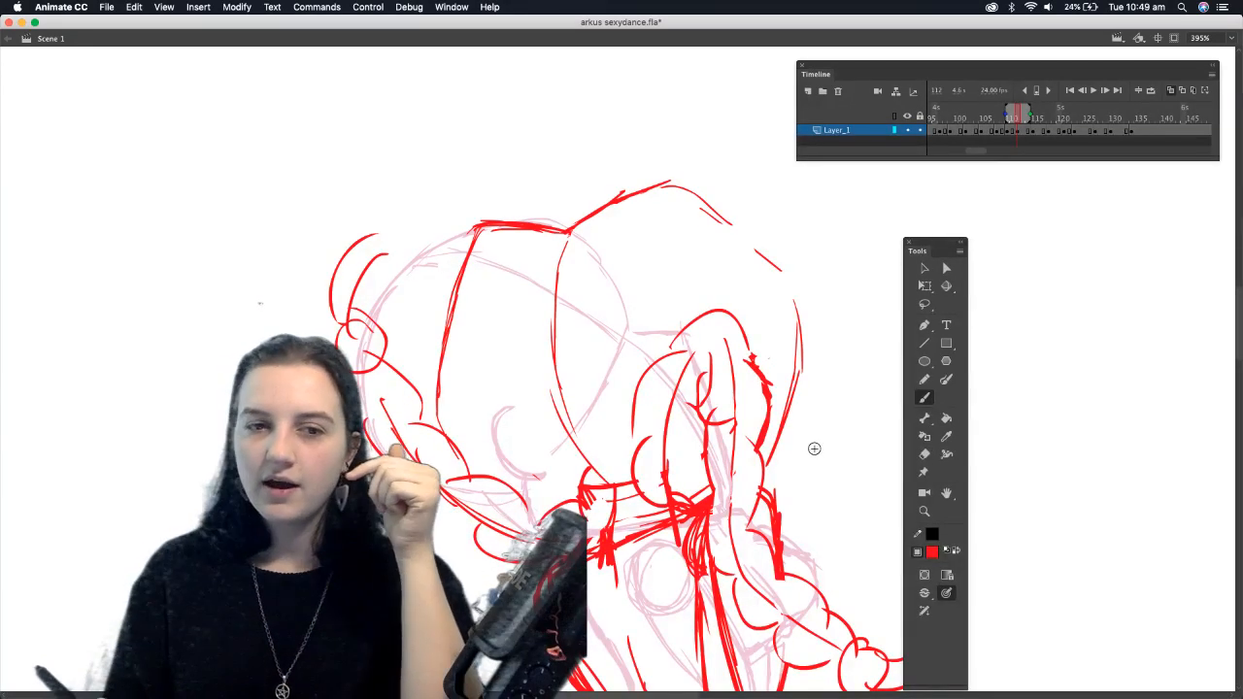
left_click_drag(668, 189, 785, 277)
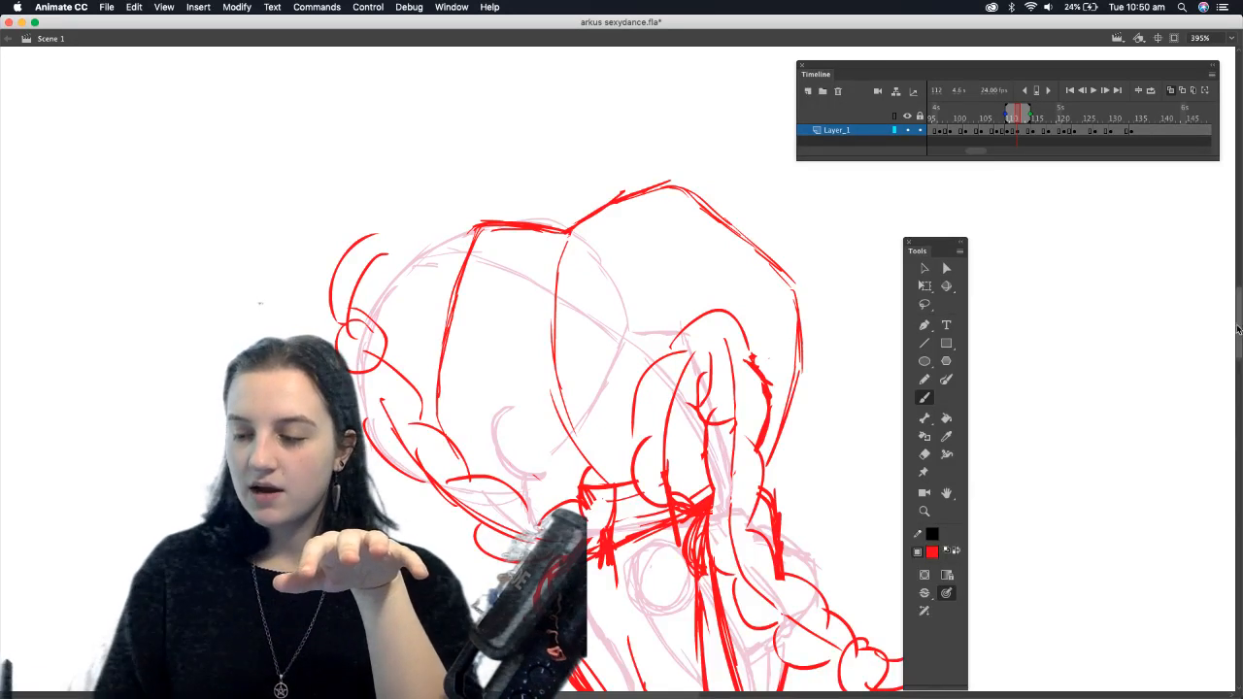
Erase the straight shoulder line and the scribbles at the nape, and draw a curve from the neck into the shoulder
scroll(1237, 357, "down", 5)
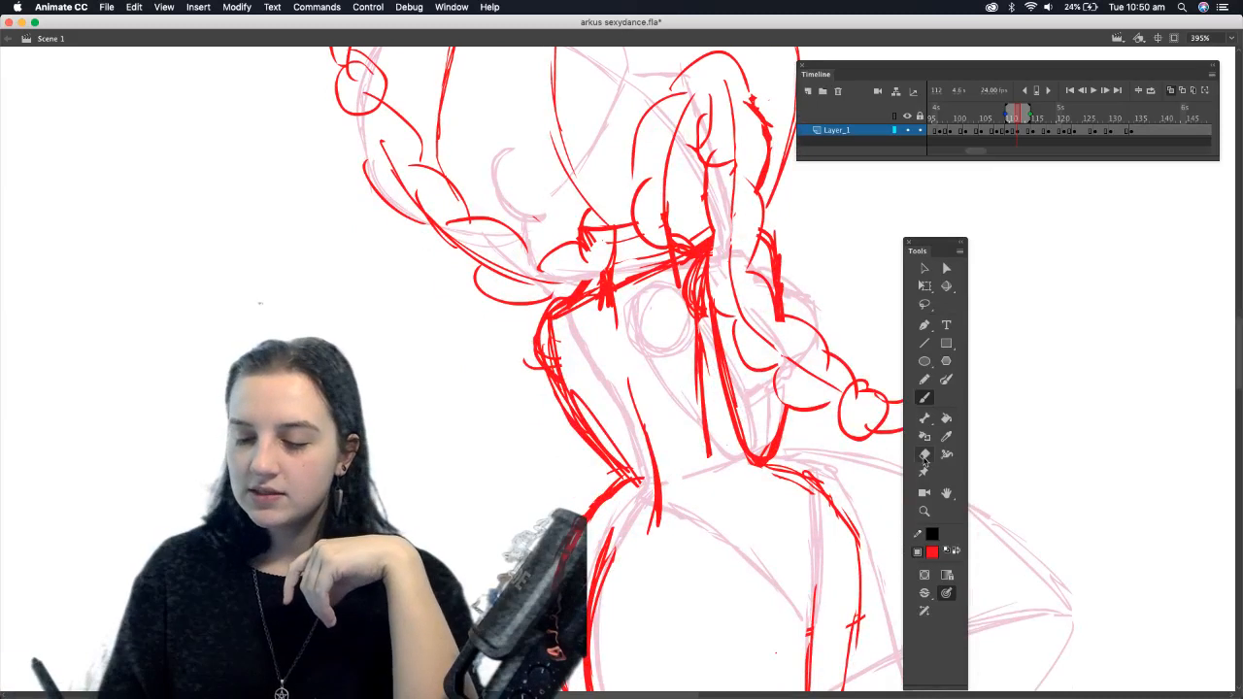
left_click(923, 454)
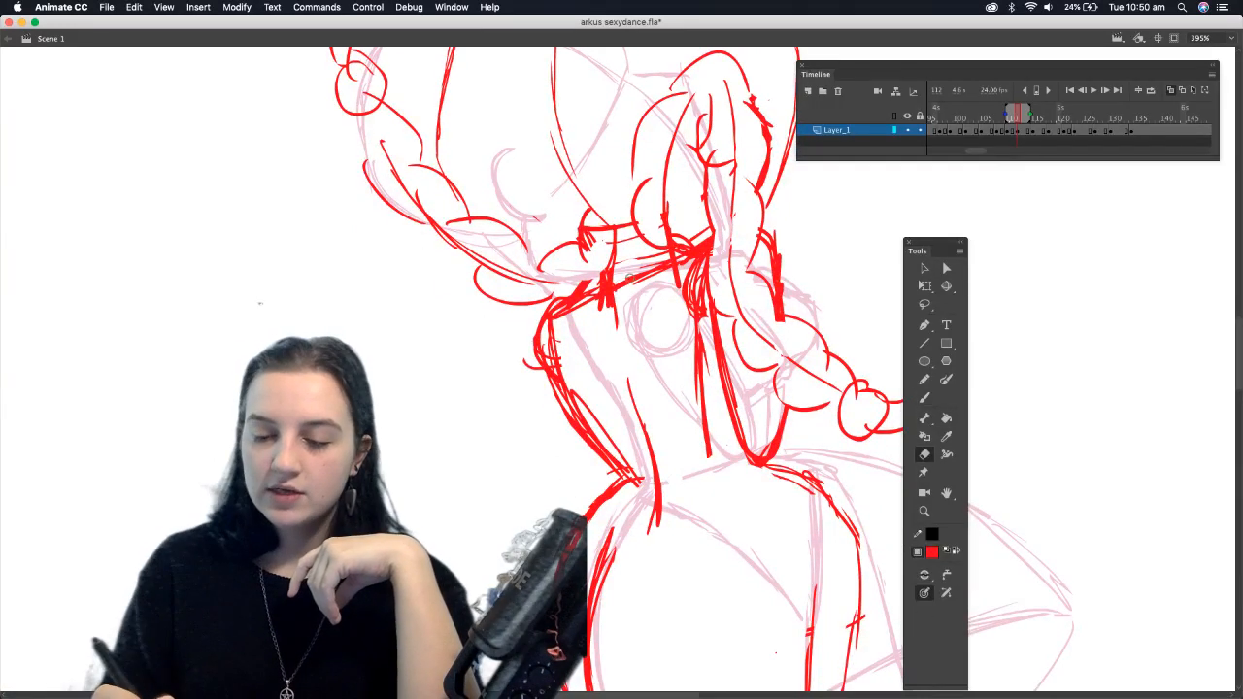
mouse_move(626, 276)
left_mouse_down()
mouse_move(658, 283)
mouse_move(642, 305)
mouse_move(626, 283)
mouse_move(616, 365)
mouse_move(600, 280)
mouse_move(598, 367)
mouse_move(588, 313)
left_mouse_up()
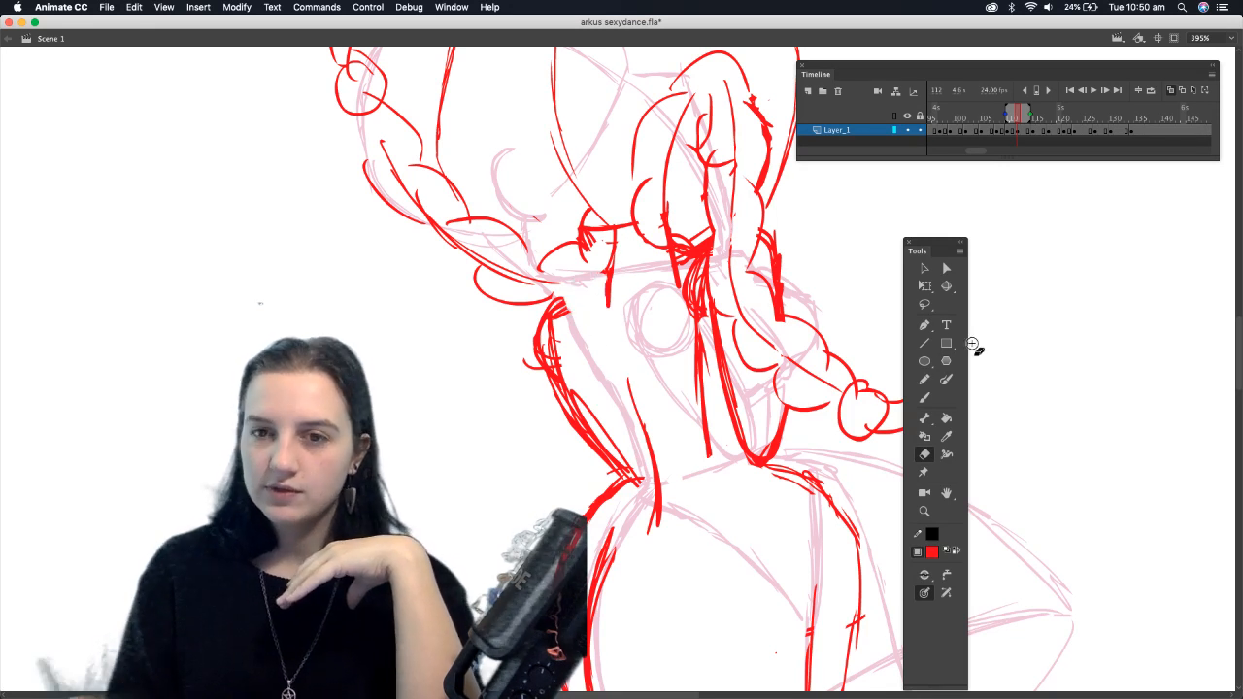
left_click(924, 397)
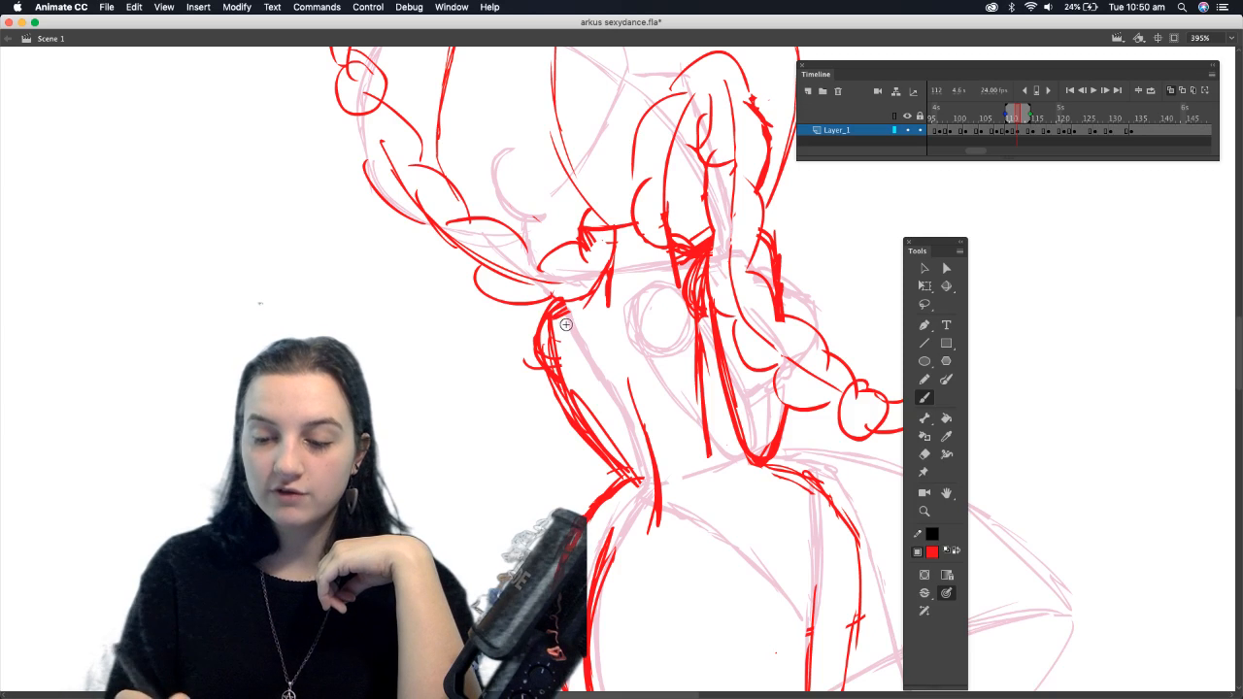
left_click(924, 454)
left_click_drag(596, 255, 591, 250)
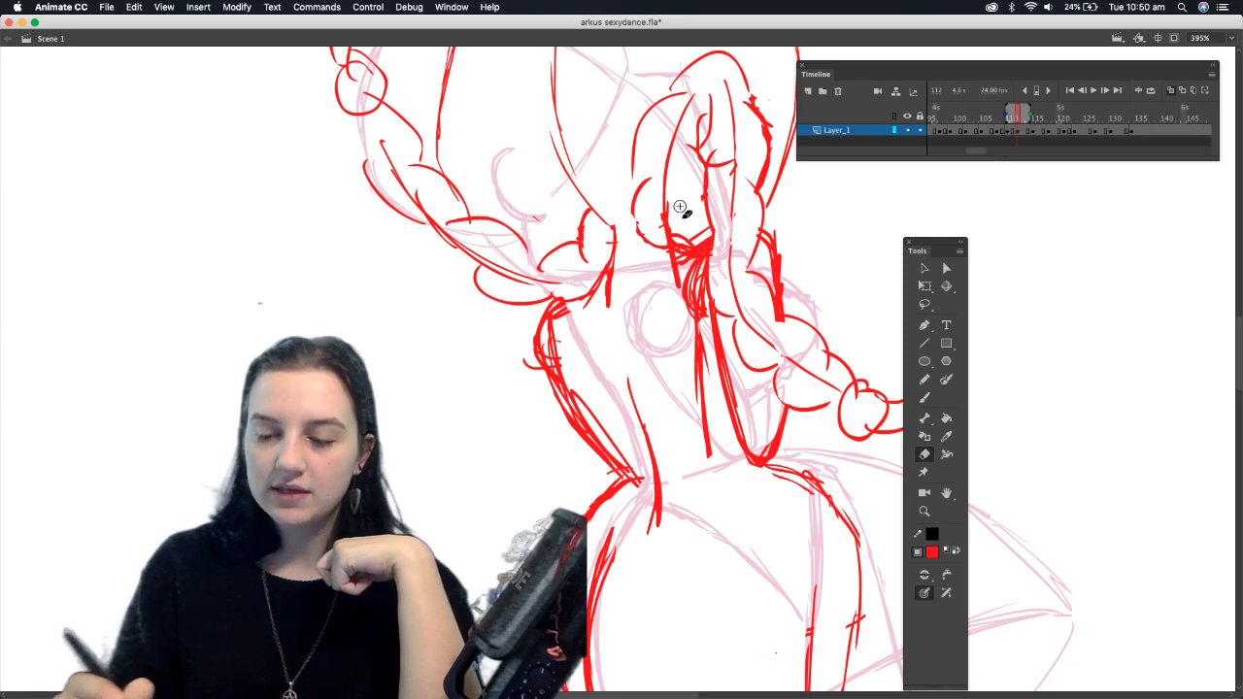
Erase the overlapping inner line of the braid beside the neck and redraw its segment outlines
mouse_move(670, 231)
left_mouse_down()
mouse_move(672, 151)
mouse_move(697, 101)
left_mouse_up()
left_click(925, 397)
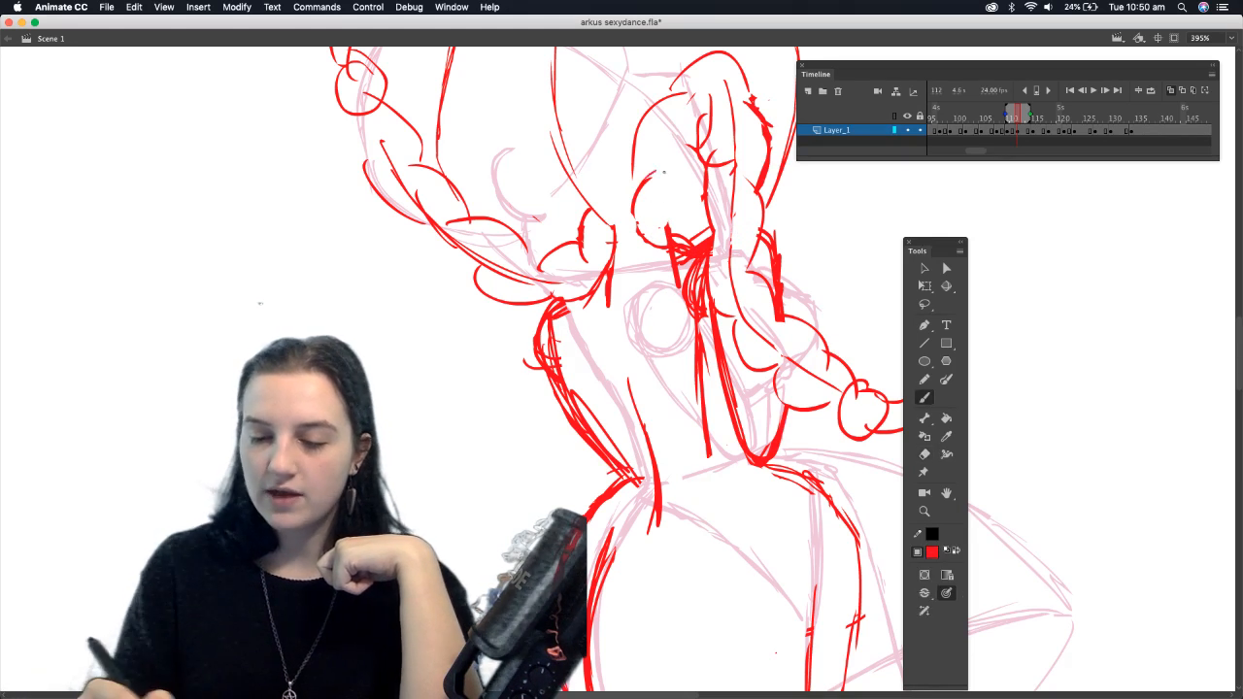
left_click_drag(637, 162, 636, 185)
left_click_drag(682, 240, 701, 167)
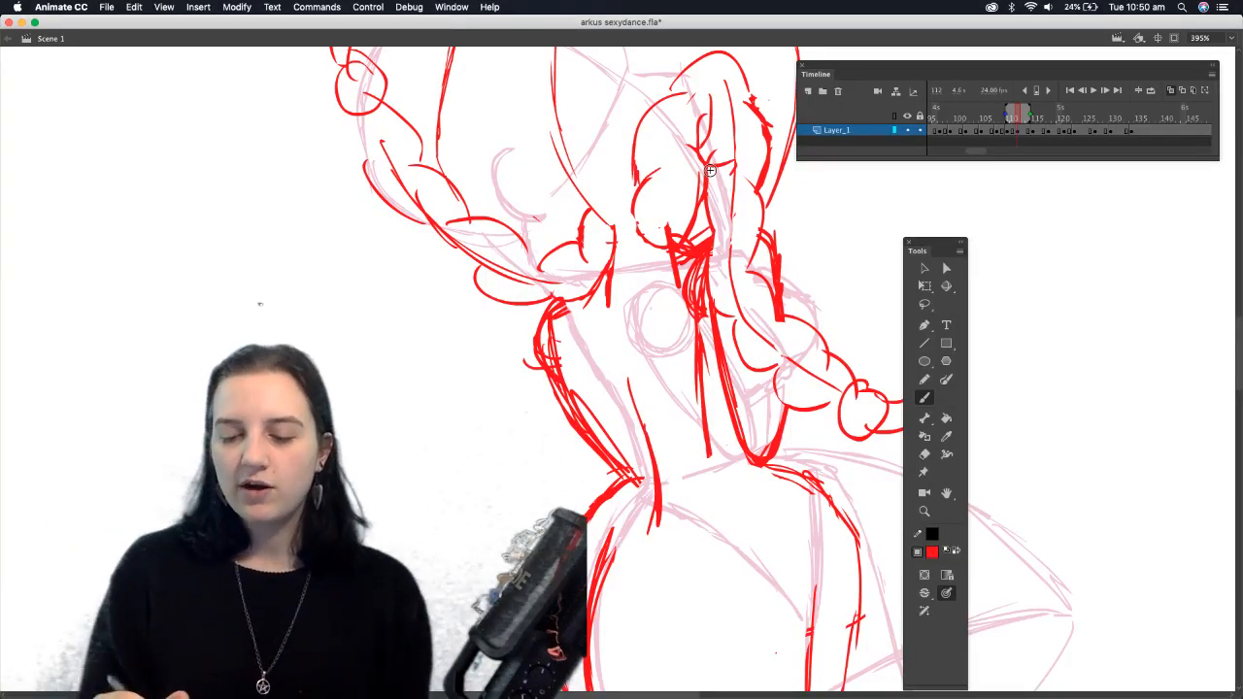
Clean up the doubled strokes along the outer torso, redraw that edge down to the waist, and draw a curved line across the back
left_click(925, 454)
mouse_move(561, 331)
left_mouse_down()
mouse_move(561, 314)
mouse_move(546, 348)
mouse_move(555, 361)
mouse_move(545, 352)
mouse_move(566, 422)
mouse_move(600, 461)
mouse_move(592, 414)
mouse_move(616, 451)
left_mouse_up()
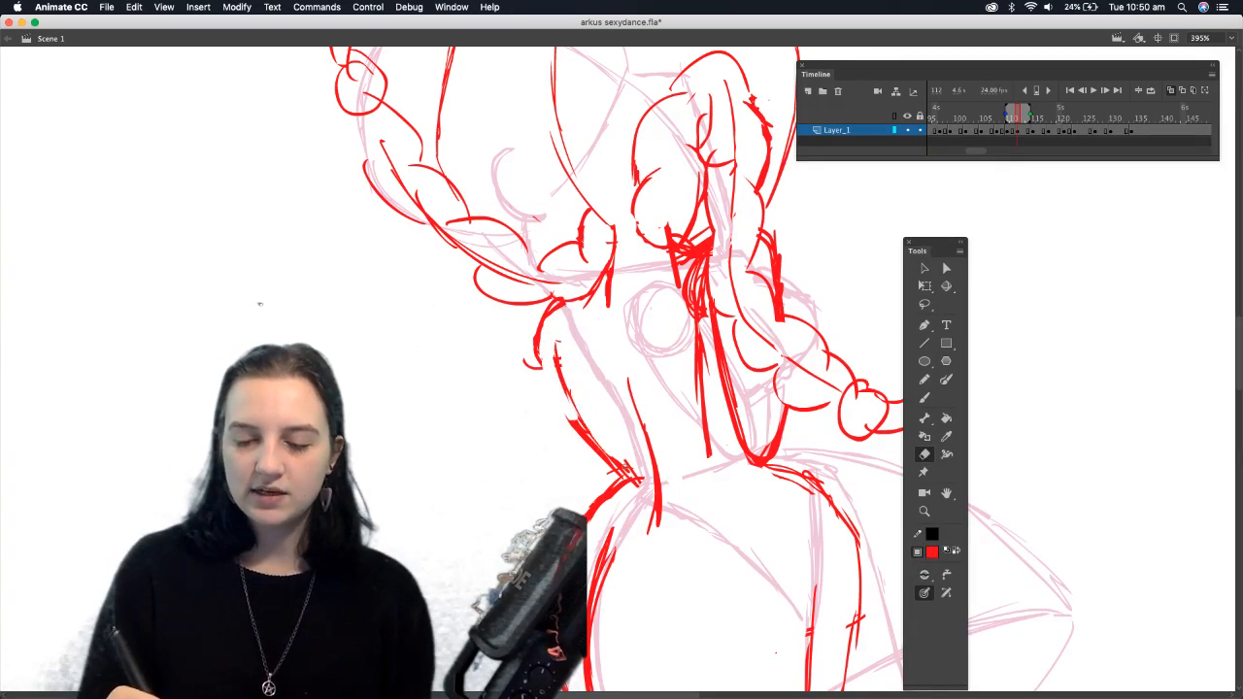
left_click(924, 398)
left_click_drag(540, 364, 597, 458)
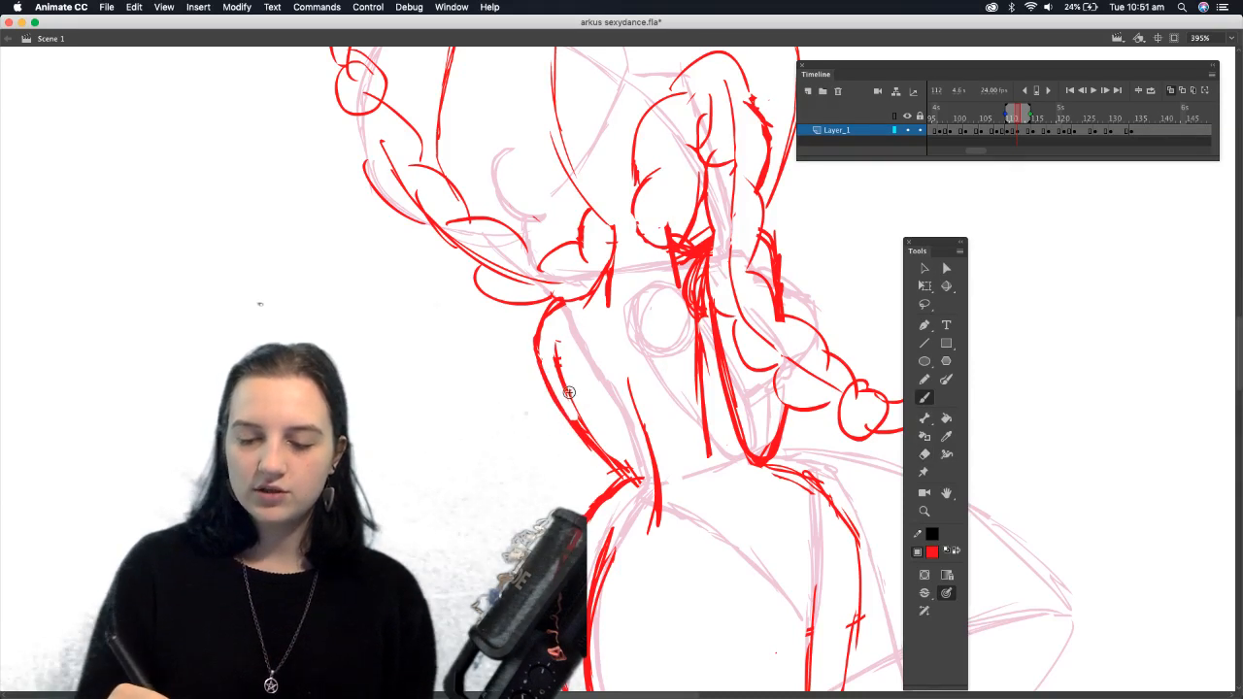
left_click_drag(561, 377, 693, 373)
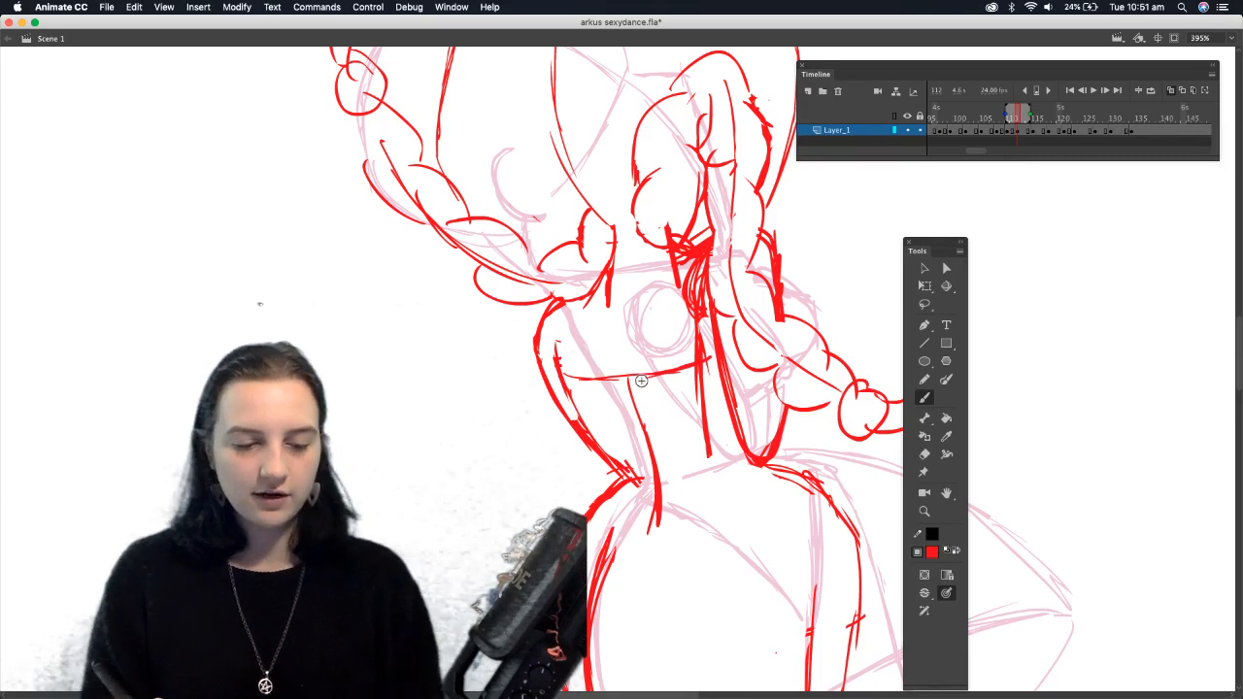
Undo the curved line across the back and redraw it slightly lower, spanning from one torso edge to the other
key("super+z")
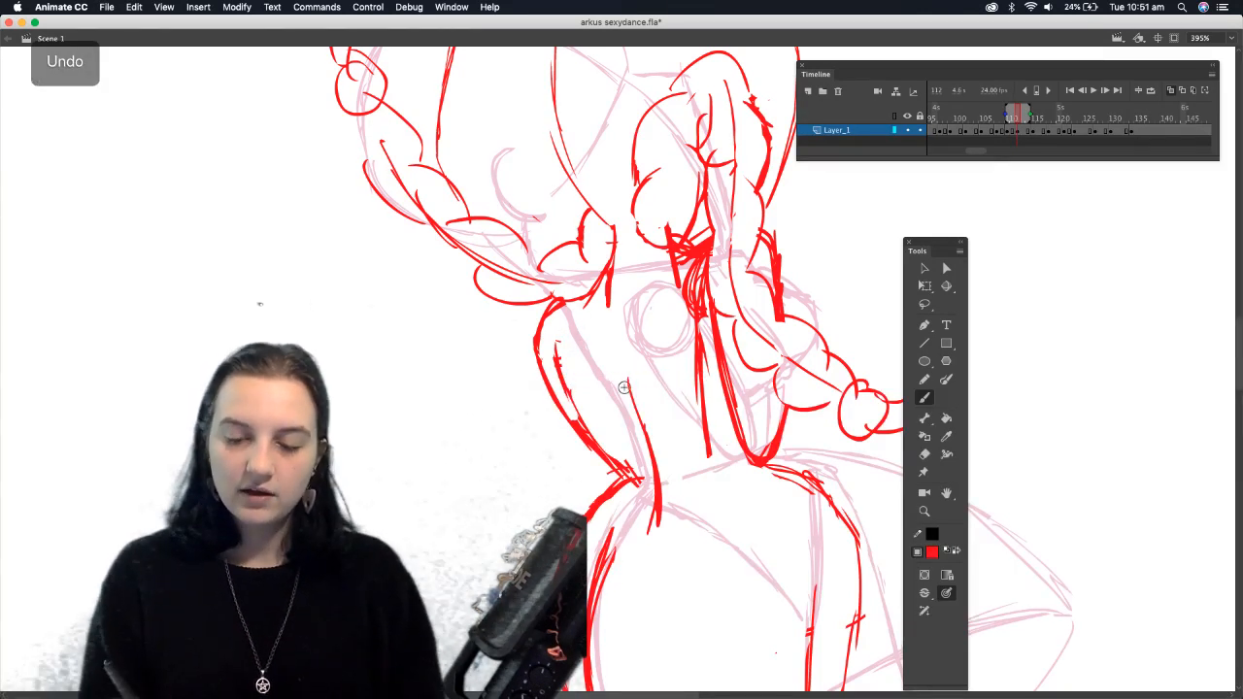
left_click_drag(571, 396, 718, 375)
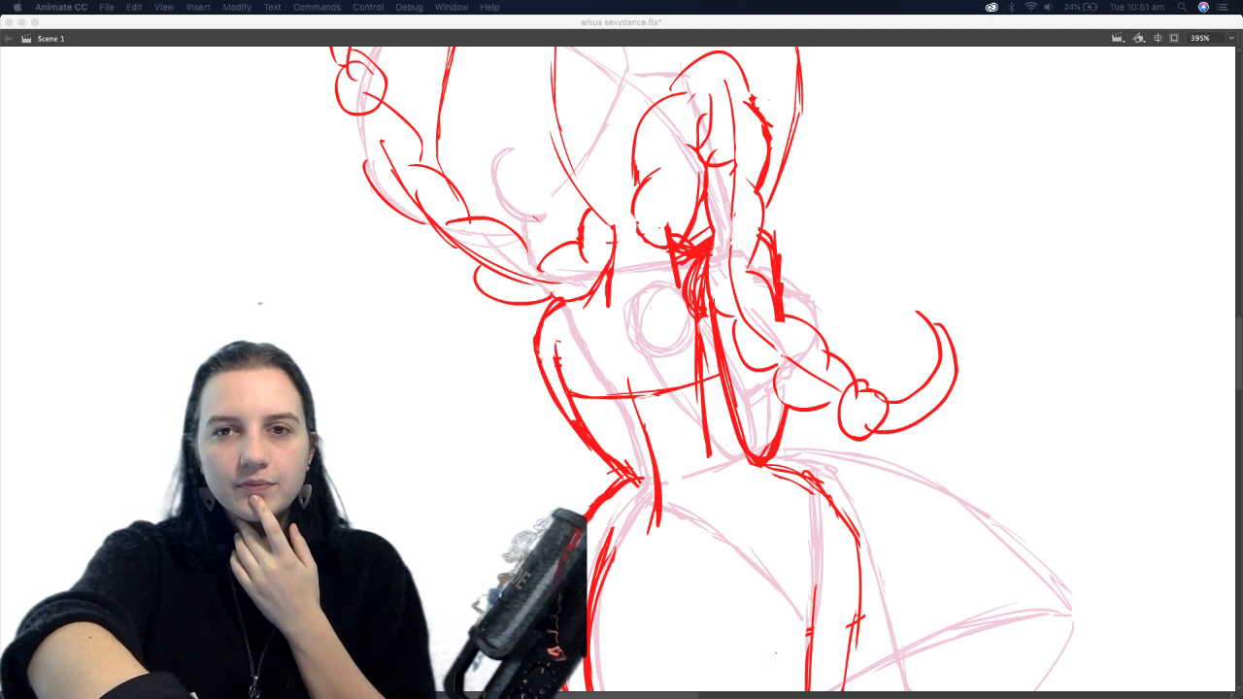
Bring up the "boho maximalism concepts.psd" reference in Preview, enlarge its window and place it over the middle of the canvas
mouse_move(2, 20)
left_mouse_down()
mouse_move(186, 19)
mouse_move(330, 61)
left_mouse_up()
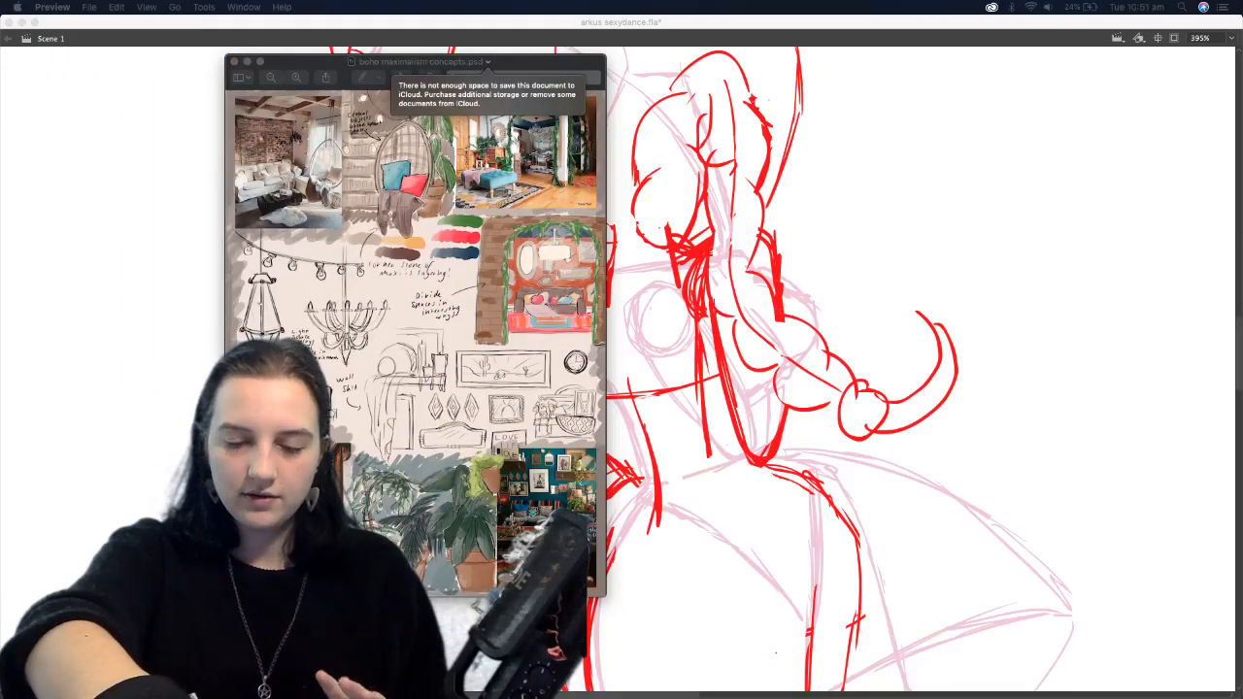
left_click(602, 597)
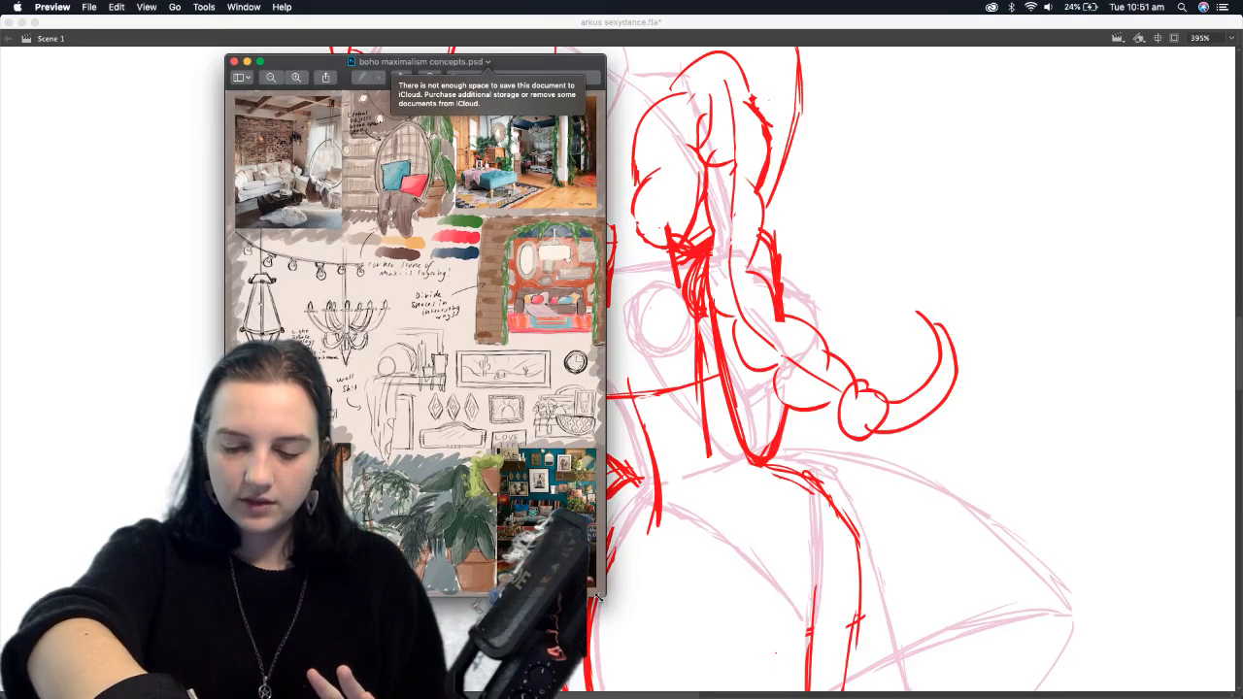
left_click_drag(605, 602, 704, 693)
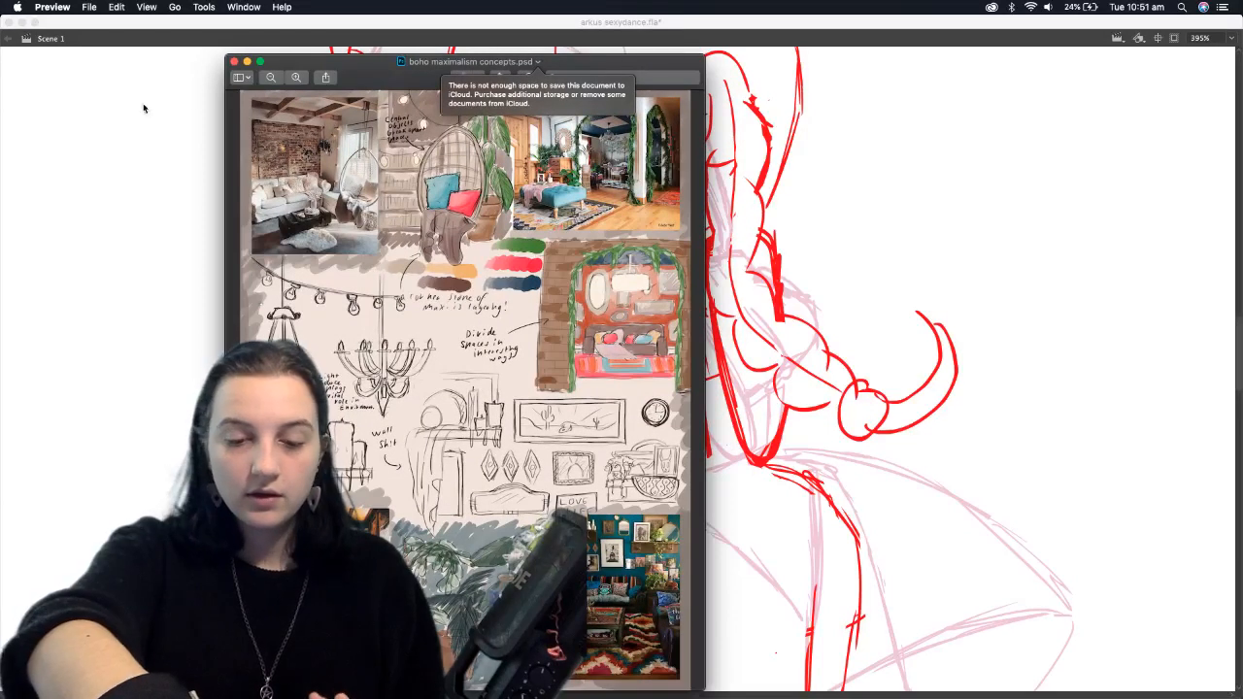
left_click_drag(373, 69, 372, 41)
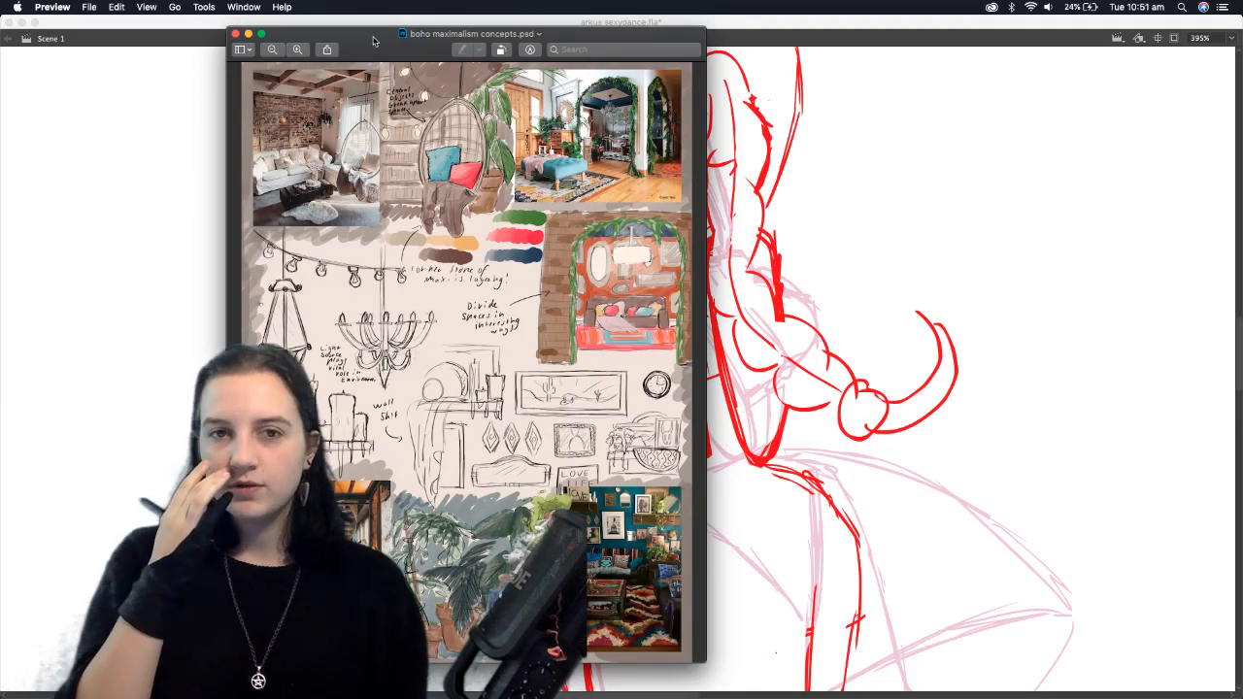
left_click_drag(510, 37, 780, 41)
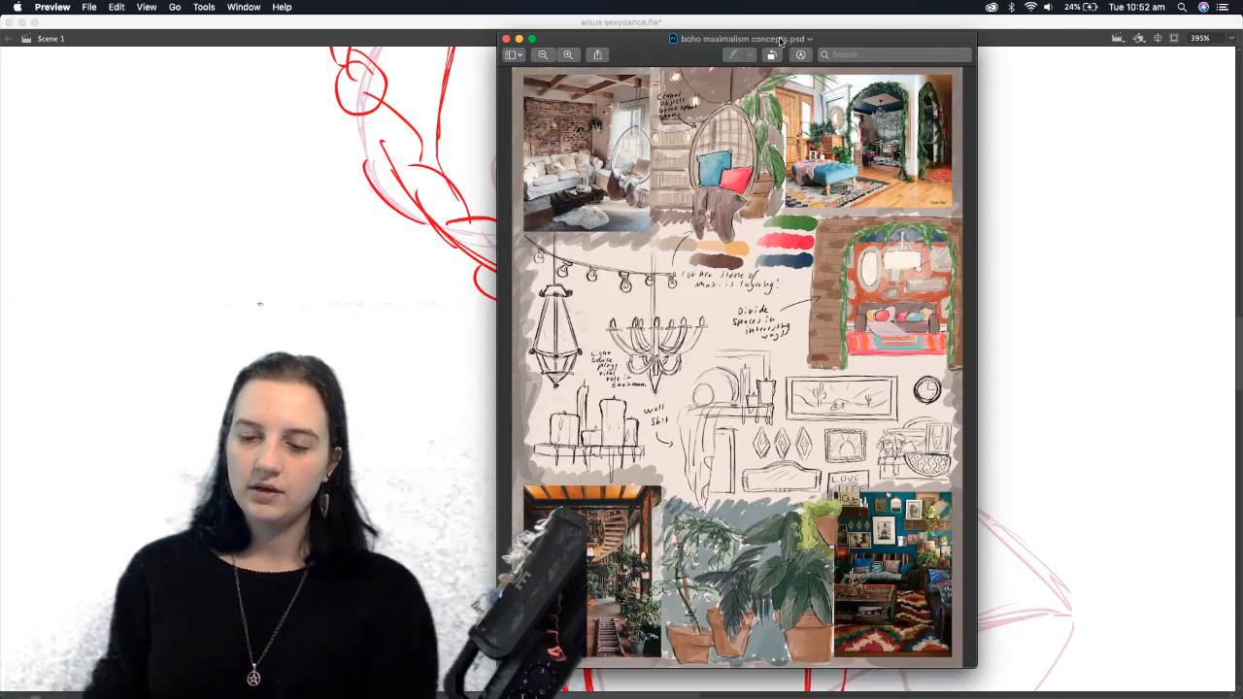
Zoom in on the concept sheet, examine its sketches and notes from the hanging chair down to the potted plants, and close it
left_click(569, 54)
scroll(971, 190, "up", 5)
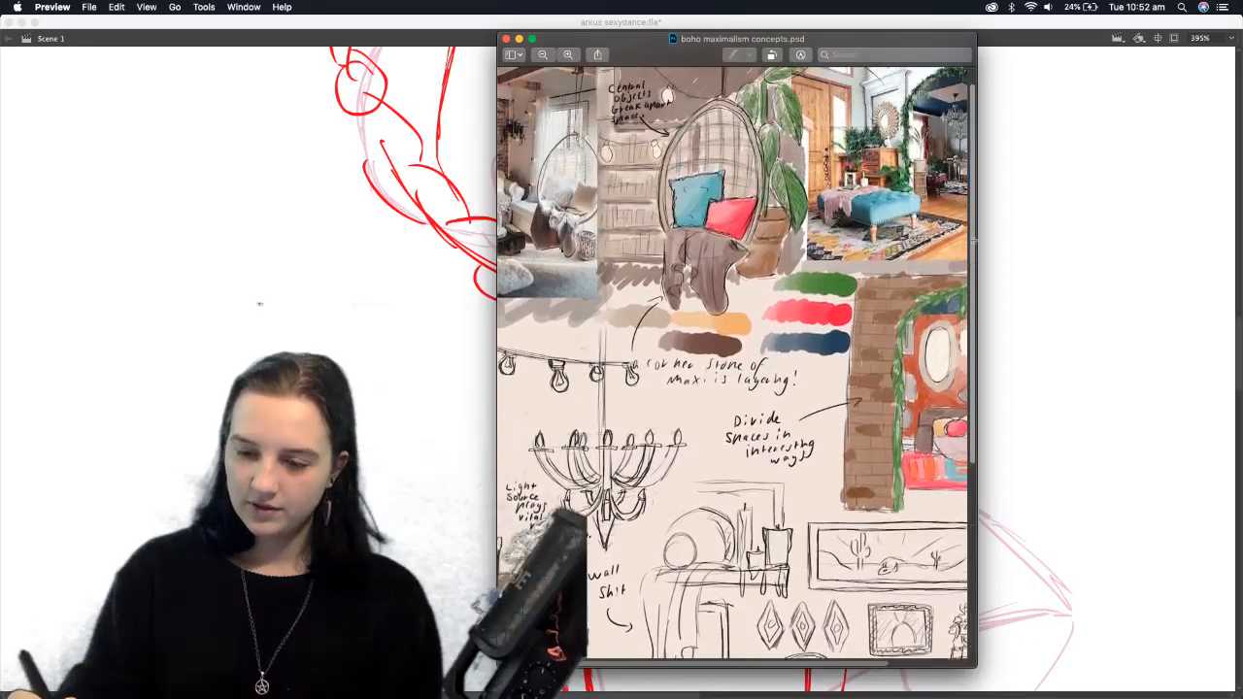
left_click_drag(802, 664, 761, 676)
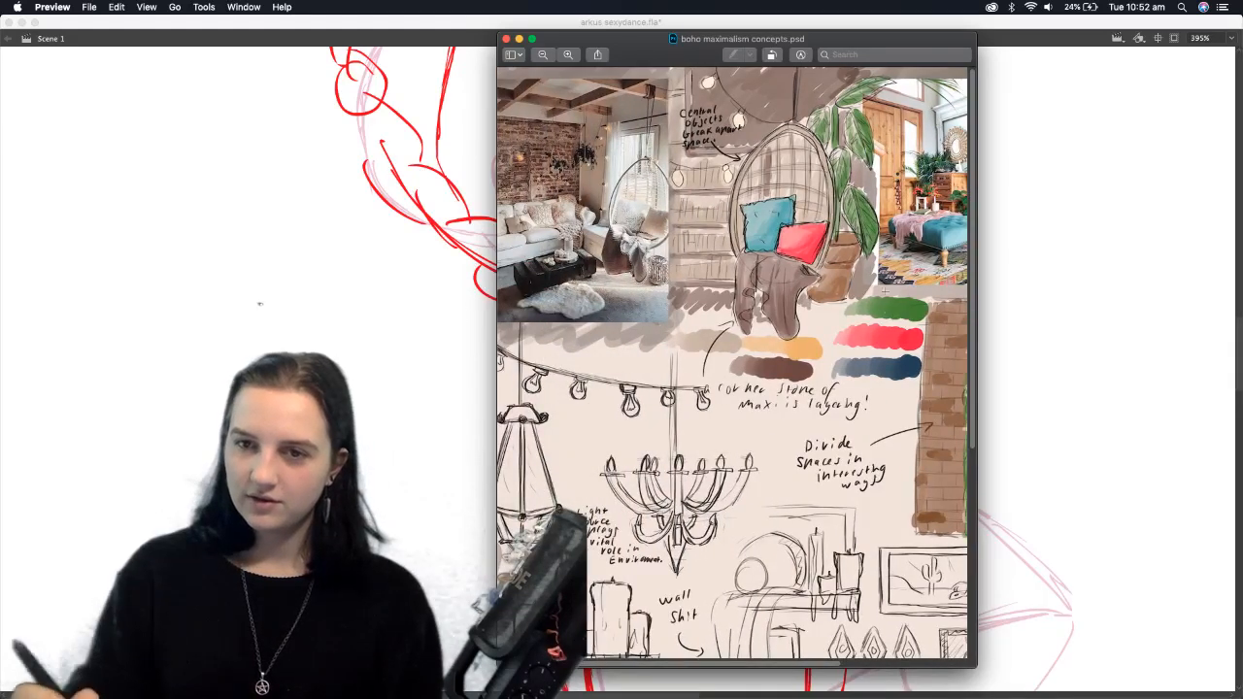
scroll(961, 495, "down", 7)
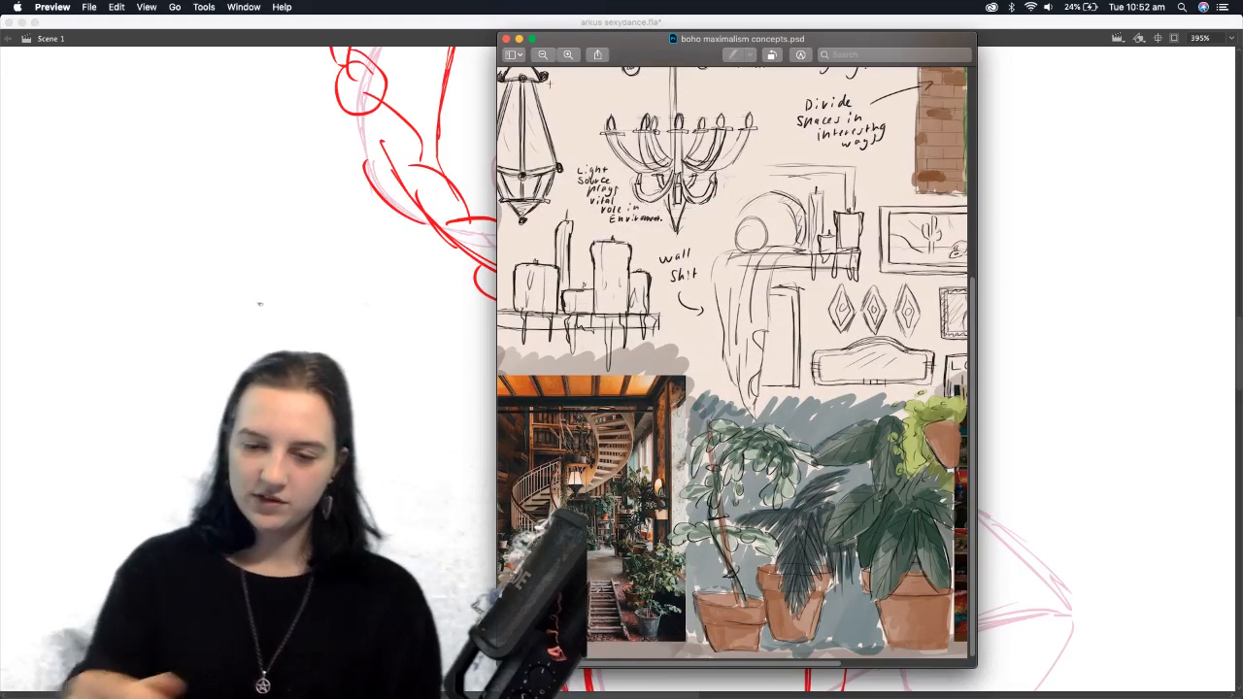
left_click(506, 39)
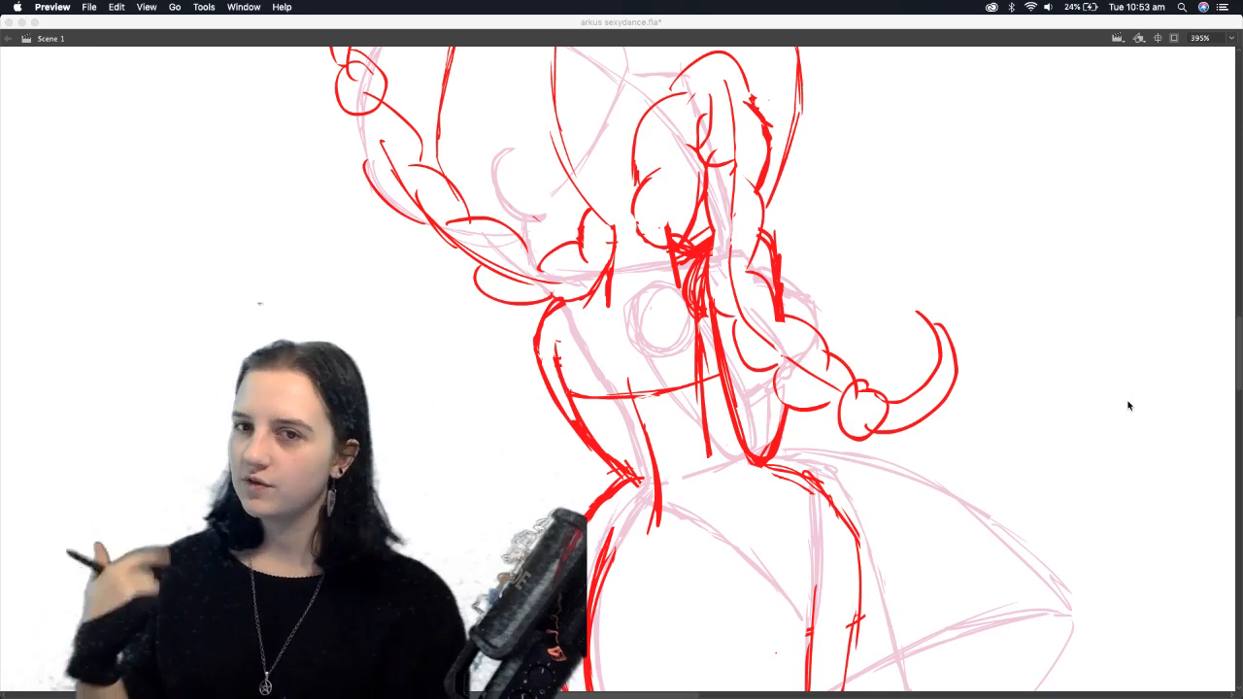
Switch back to Animate CC and move the Tools panel clear of the braid tip
left_click(973, 441)
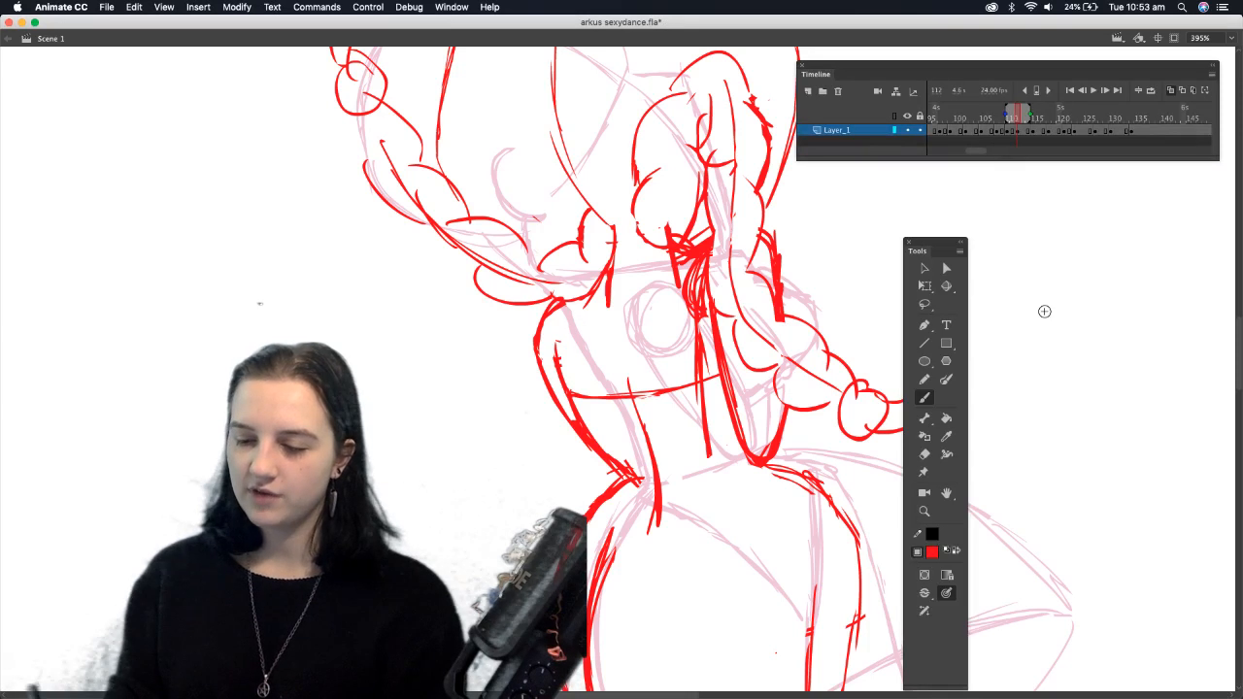
left_click_drag(967, 232, 1122, 188)
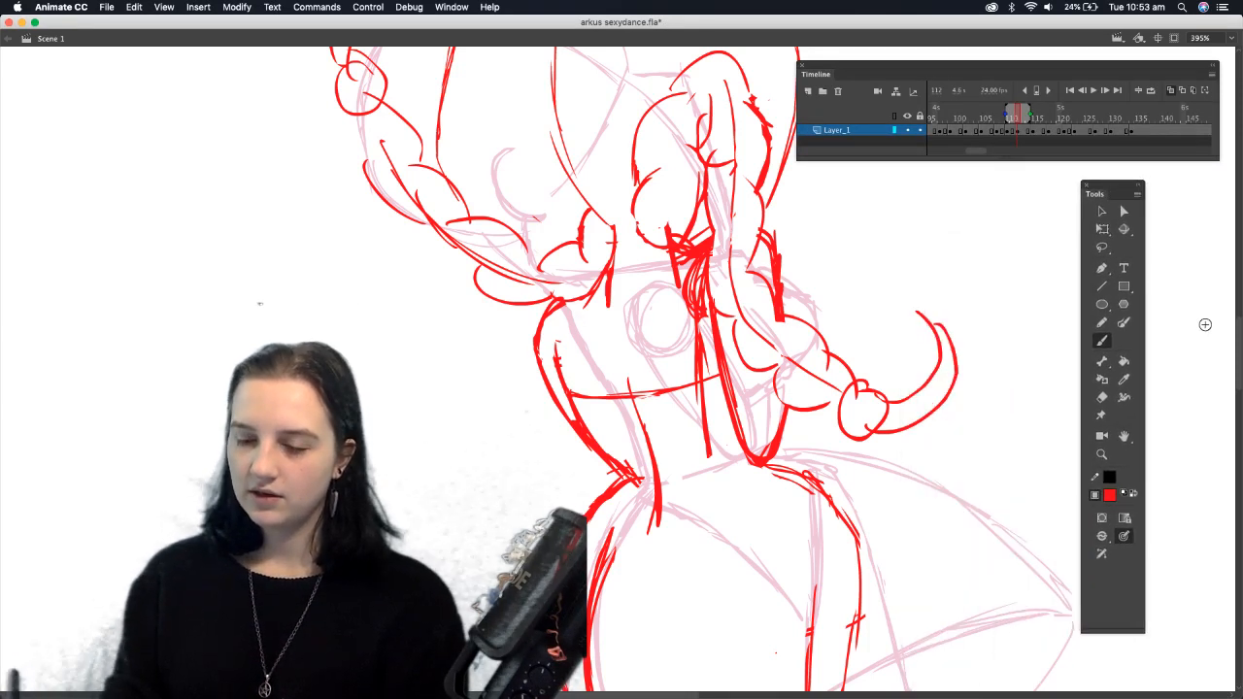
Extend the onion skin range to include the following keyframe and fit the whole stage in the window
mouse_move(1239, 325)
left_mouse_down()
mouse_move(1233, 298)
mouse_move(1225, 364)
left_mouse_up()
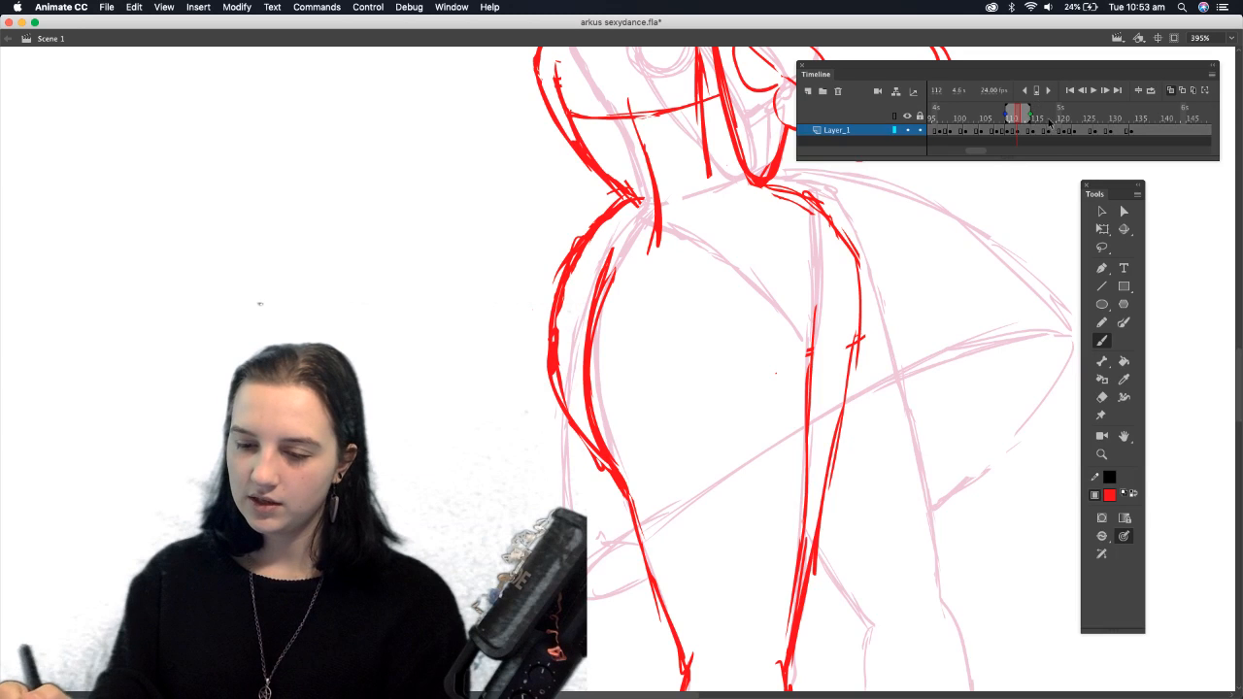
left_click_drag(1033, 110, 1041, 110)
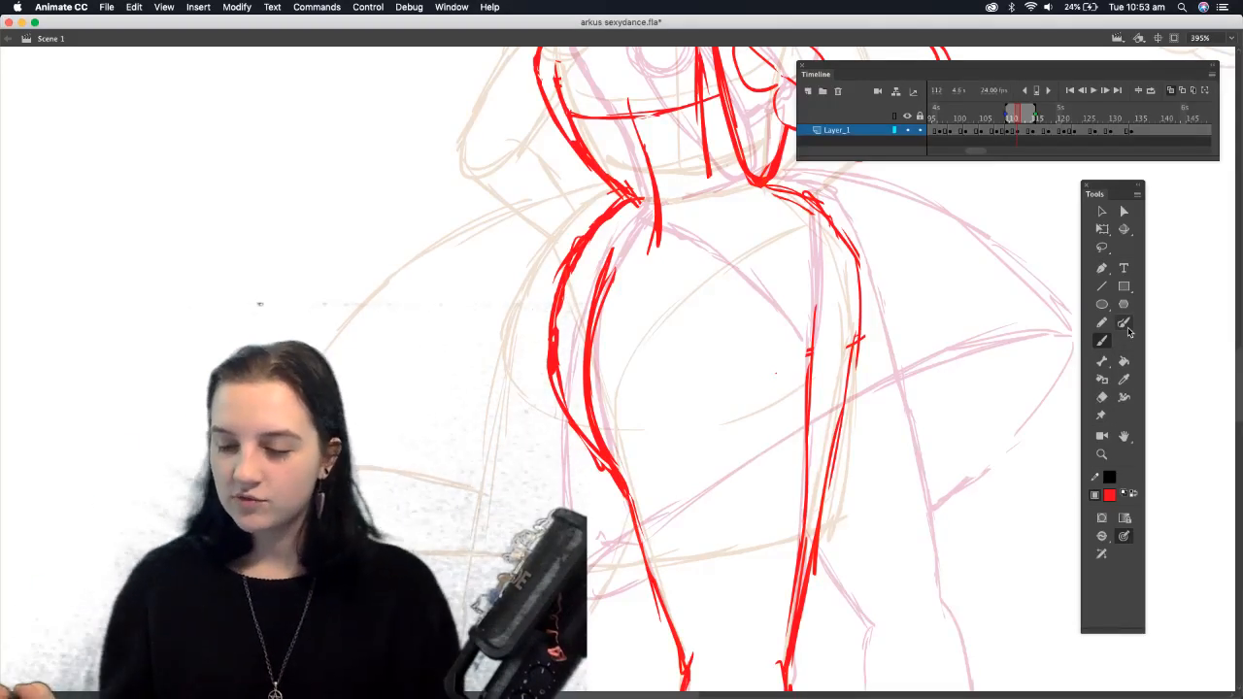
left_click(1101, 454)
left_click_drag(702, 372, 1014, 666)
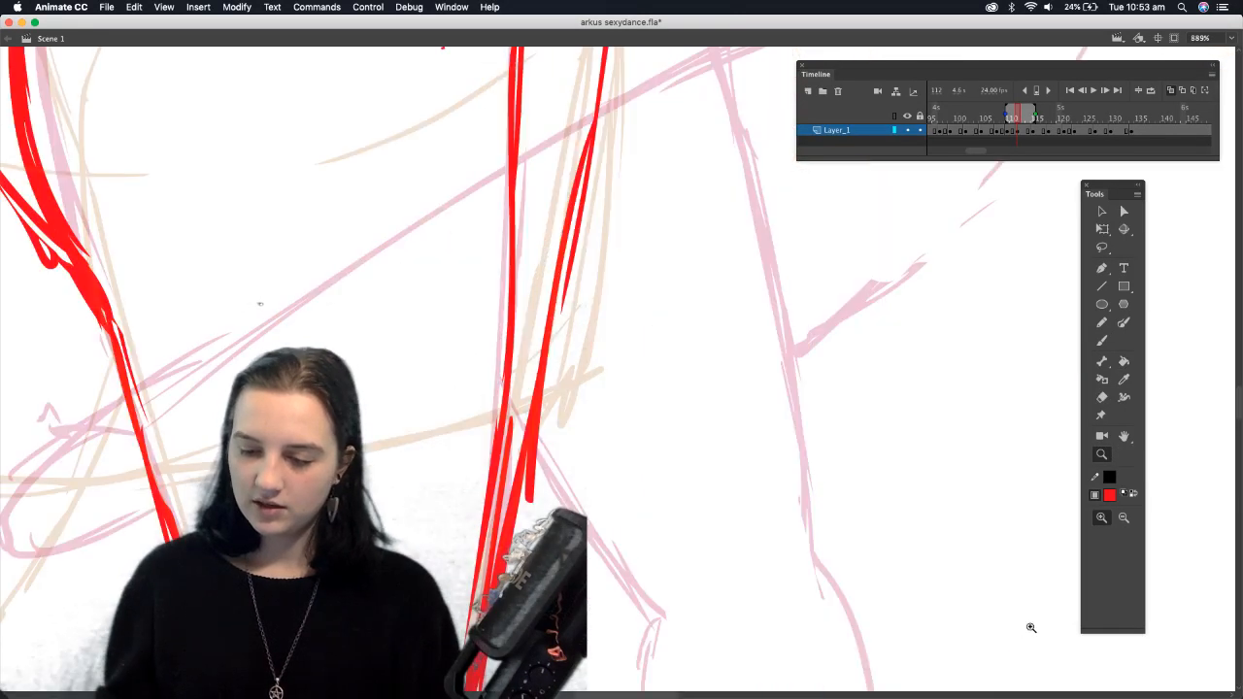
left_click(1203, 38)
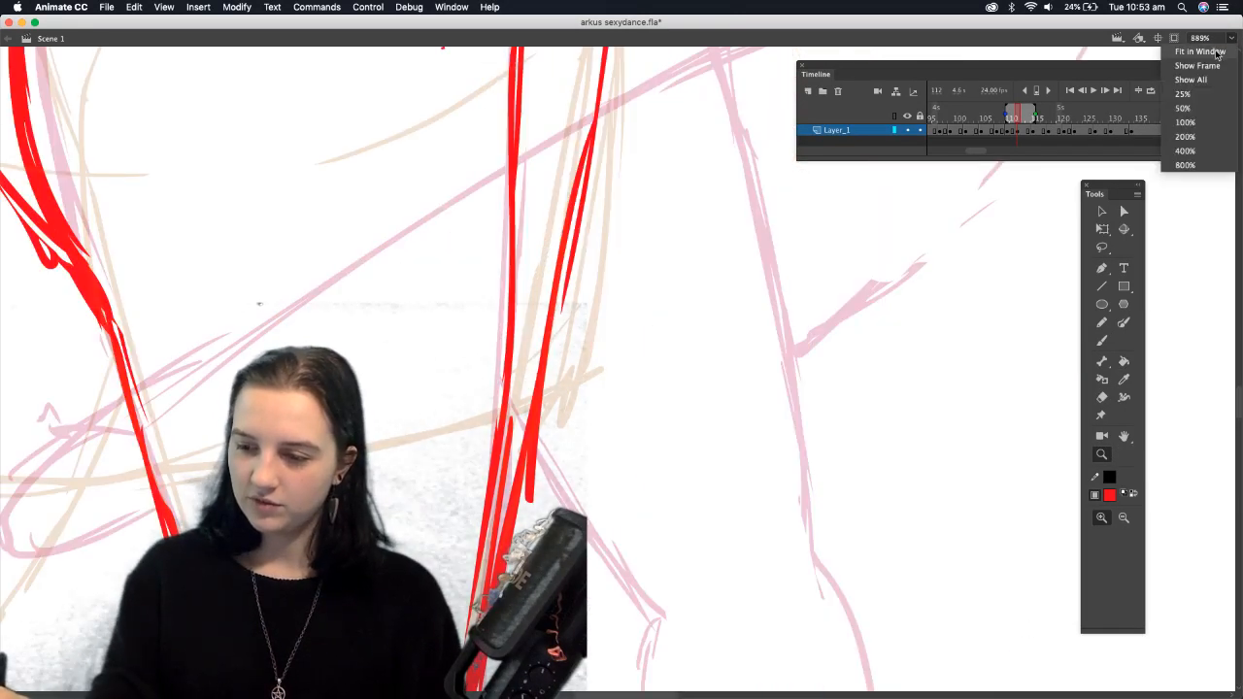
left_click(1194, 56)
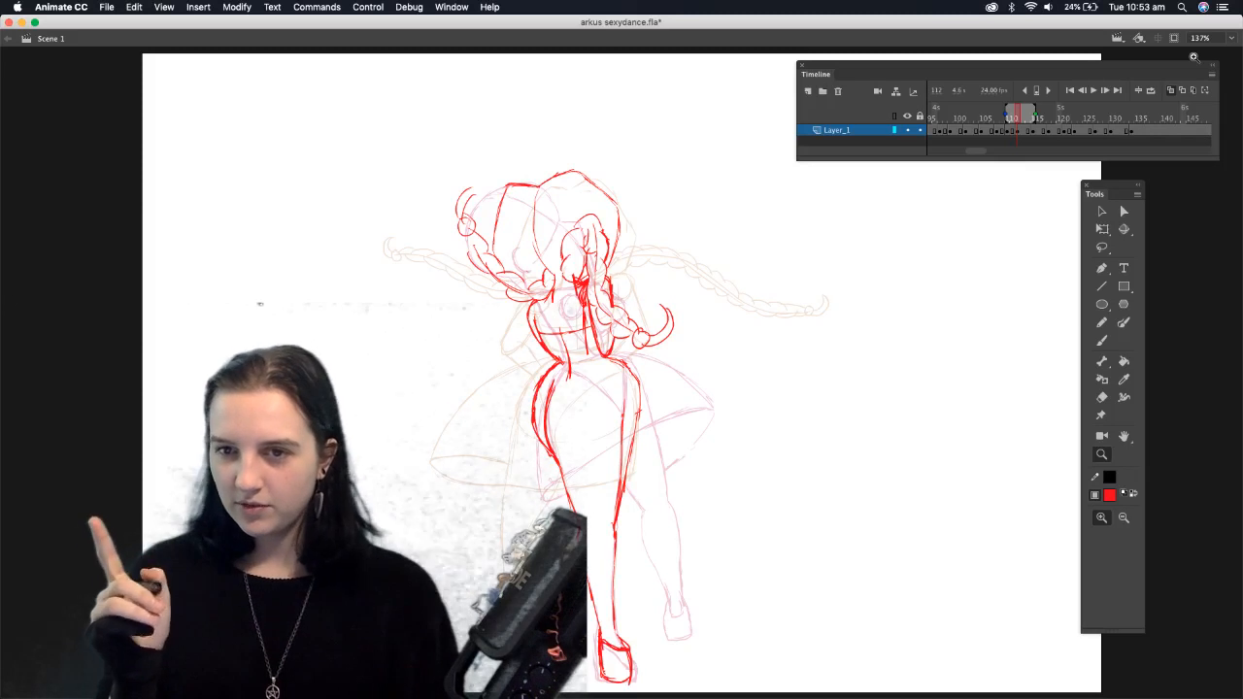
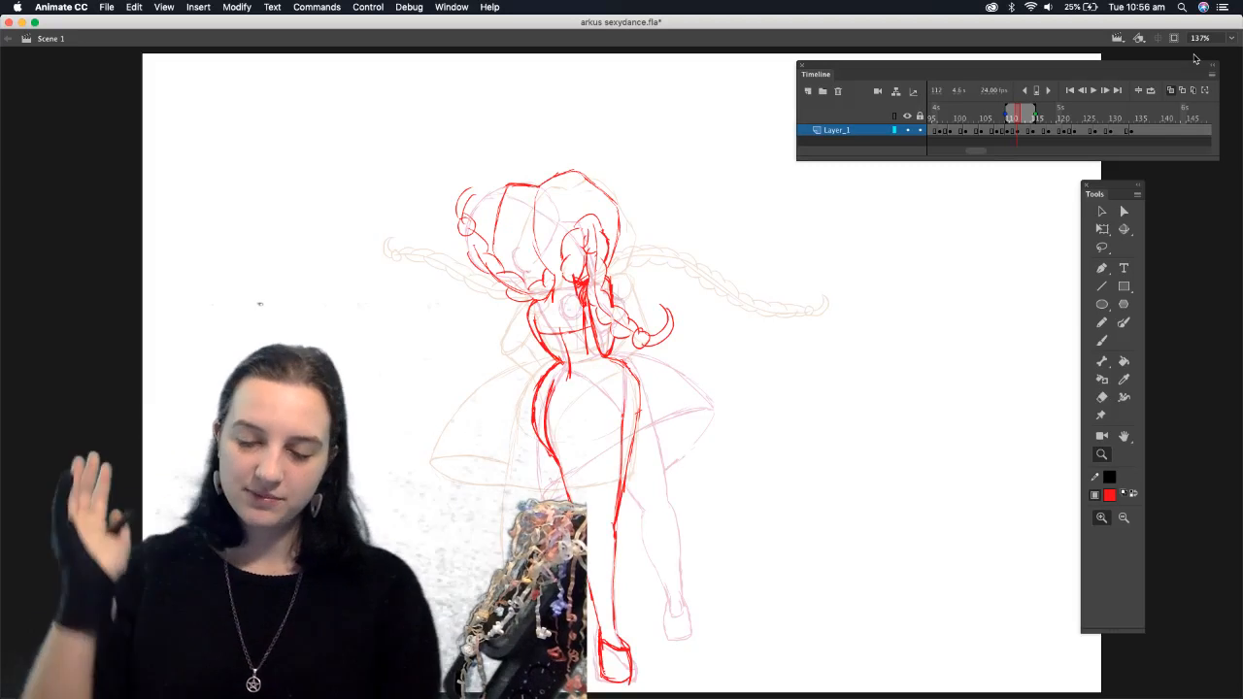
Draw three long horizontal red guide lines with the brush on the empty canvas beside the figure
left_click(788, 575)
scroll(1237, 408, "up", 10)
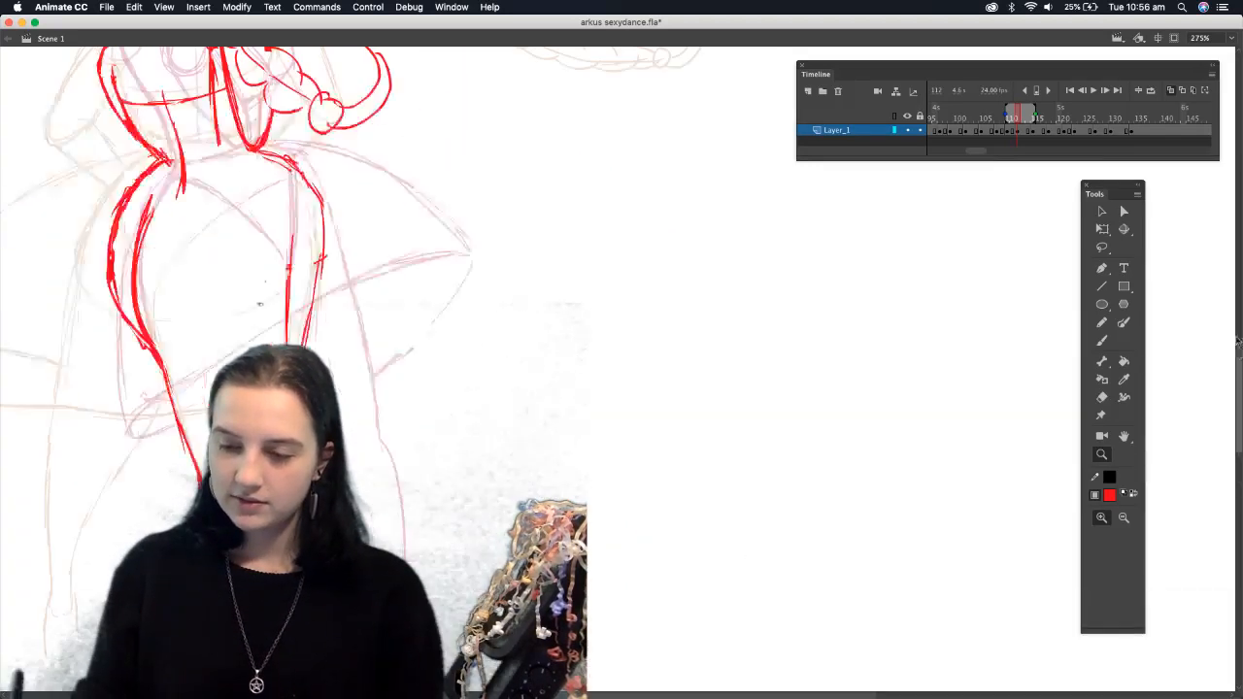
scroll(602, 695, "right", 5)
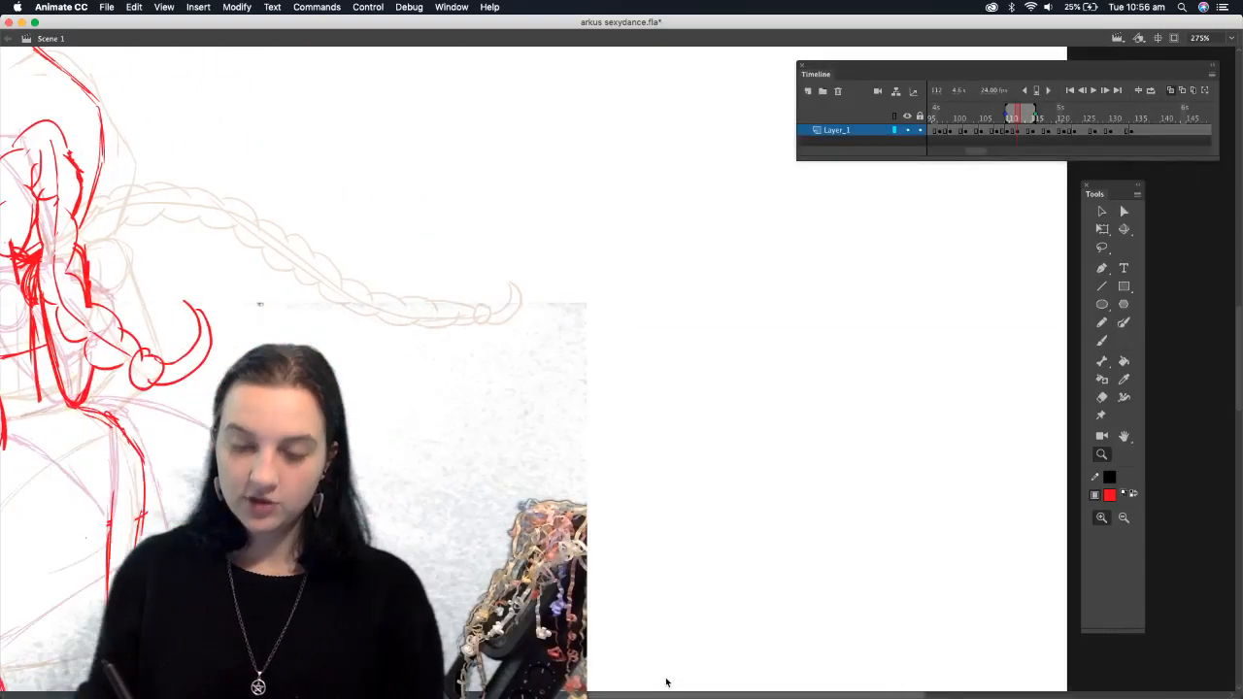
left_click(1102, 341)
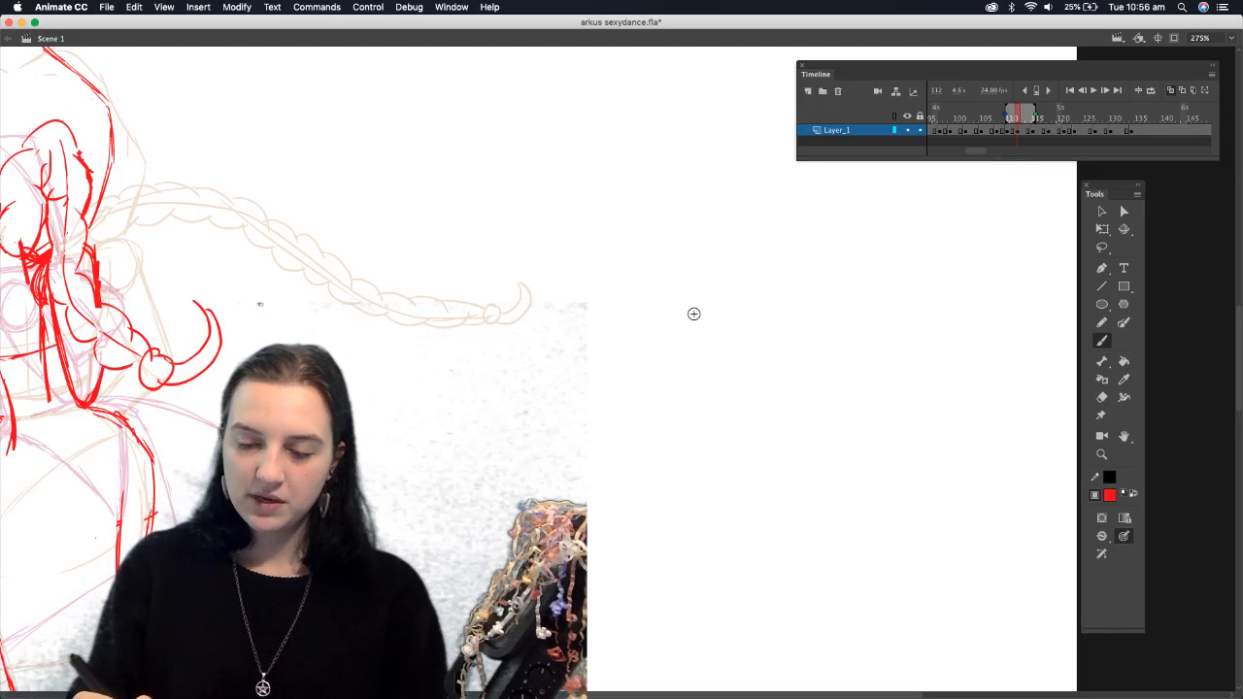
left_click_drag(424, 265, 1031, 271)
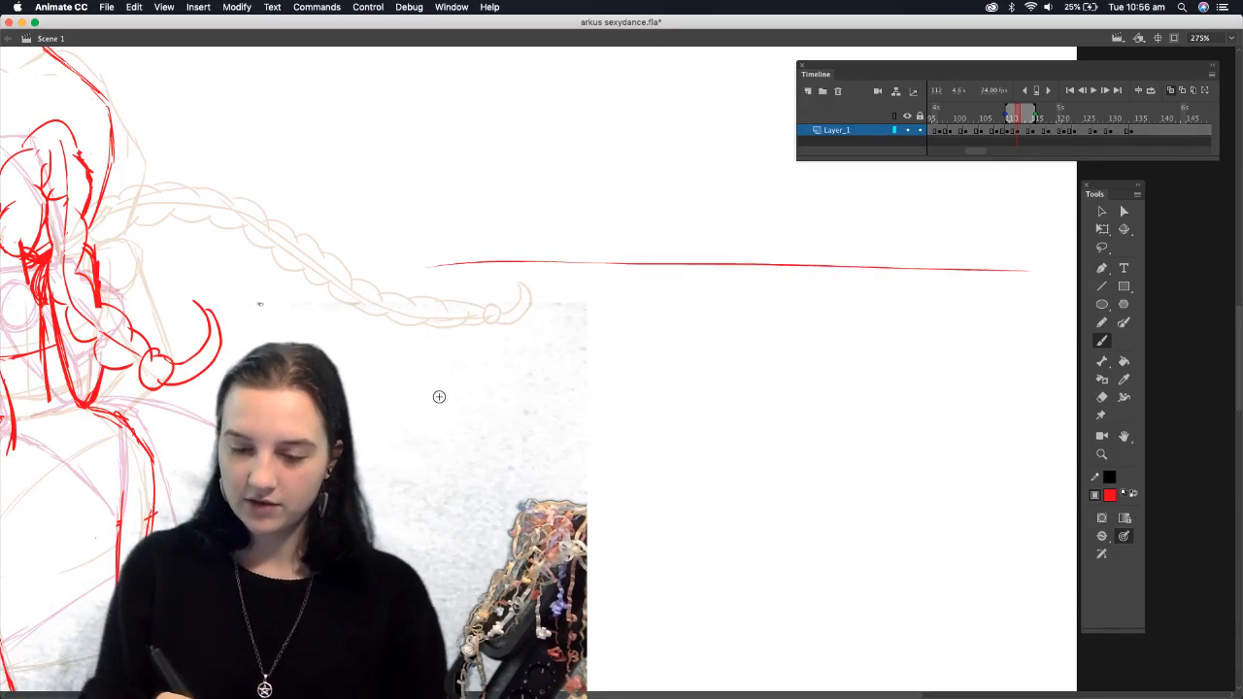
left_click_drag(465, 403, 1012, 409)
left_click_drag(408, 529, 1034, 516)
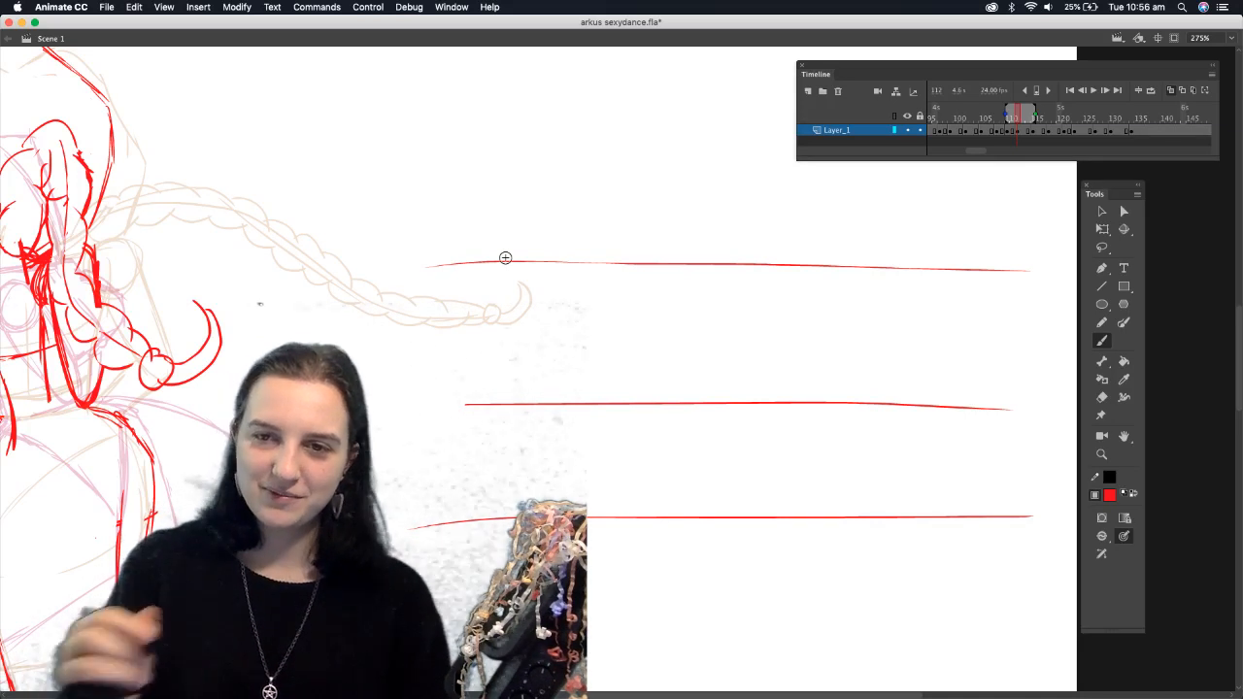
Sketch a front-view mannequin between the guide lines, with head, jaw, chest, pelvis, legs, feet, shoulder joints and arms
mouse_move(530, 258)
left_mouse_down()
mouse_move(530, 308)
mouse_move(510, 284)
mouse_move(508, 303)
mouse_move(551, 313)
mouse_move(532, 347)
mouse_move(499, 348)
mouse_move(517, 378)
mouse_move(541, 383)
mouse_move(554, 345)
left_mouse_up()
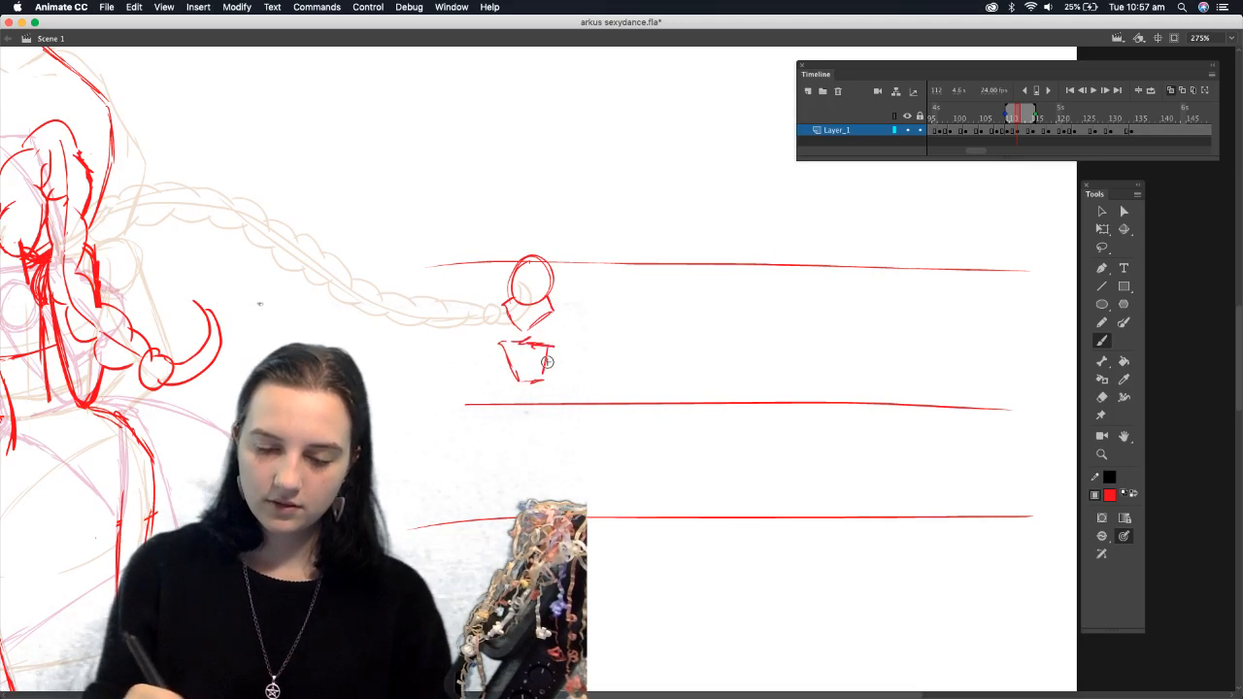
mouse_move(519, 404)
left_mouse_down()
mouse_move(505, 414)
mouse_move(555, 414)
mouse_move(553, 401)
left_mouse_up()
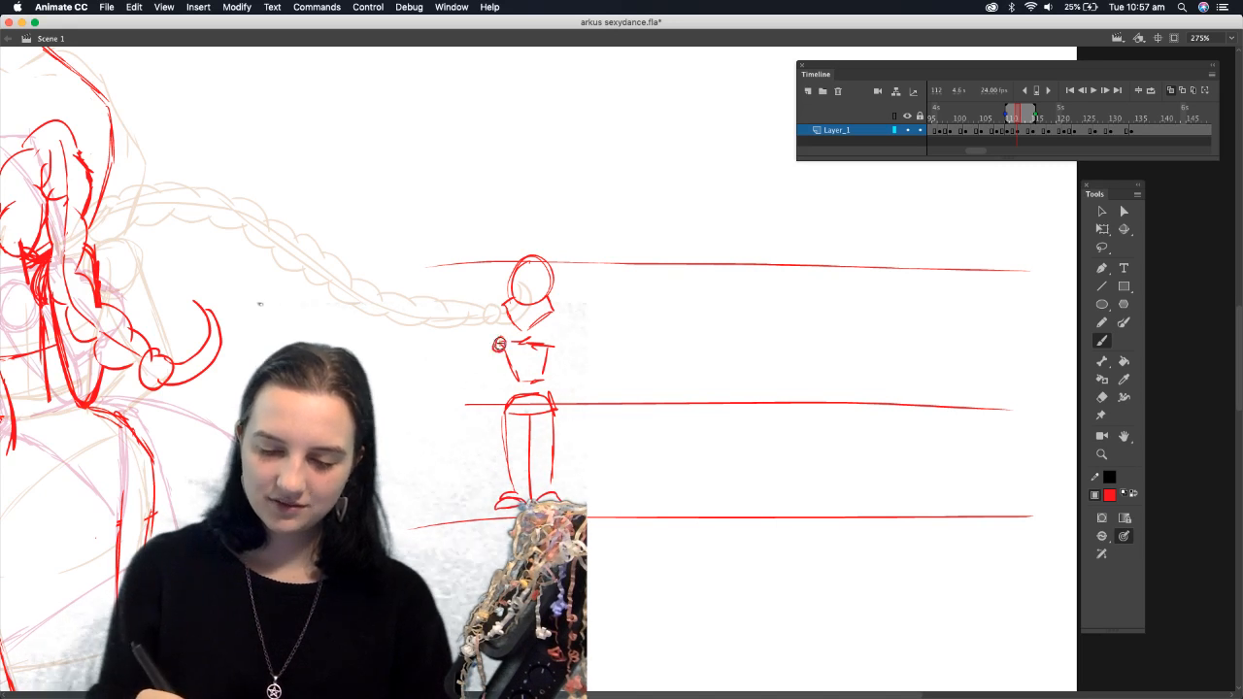
left_click_drag(487, 346, 485, 402)
left_click_drag(548, 341, 580, 410)
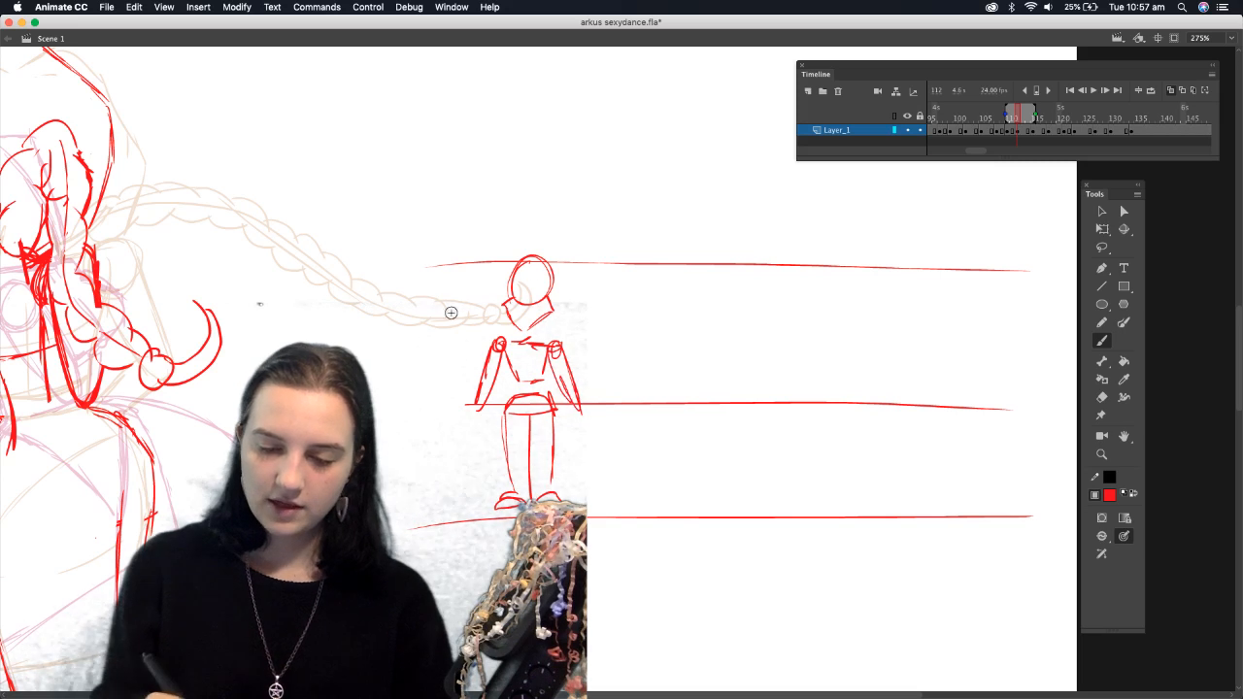
Extend horizontal guide lines from the mannequin's jaw, chin, shoulders and waist across the empty canvas
left_click_drag(452, 333, 1068, 339)
left_click_drag(464, 300, 828, 304)
left_click_drag(859, 306, 987, 314)
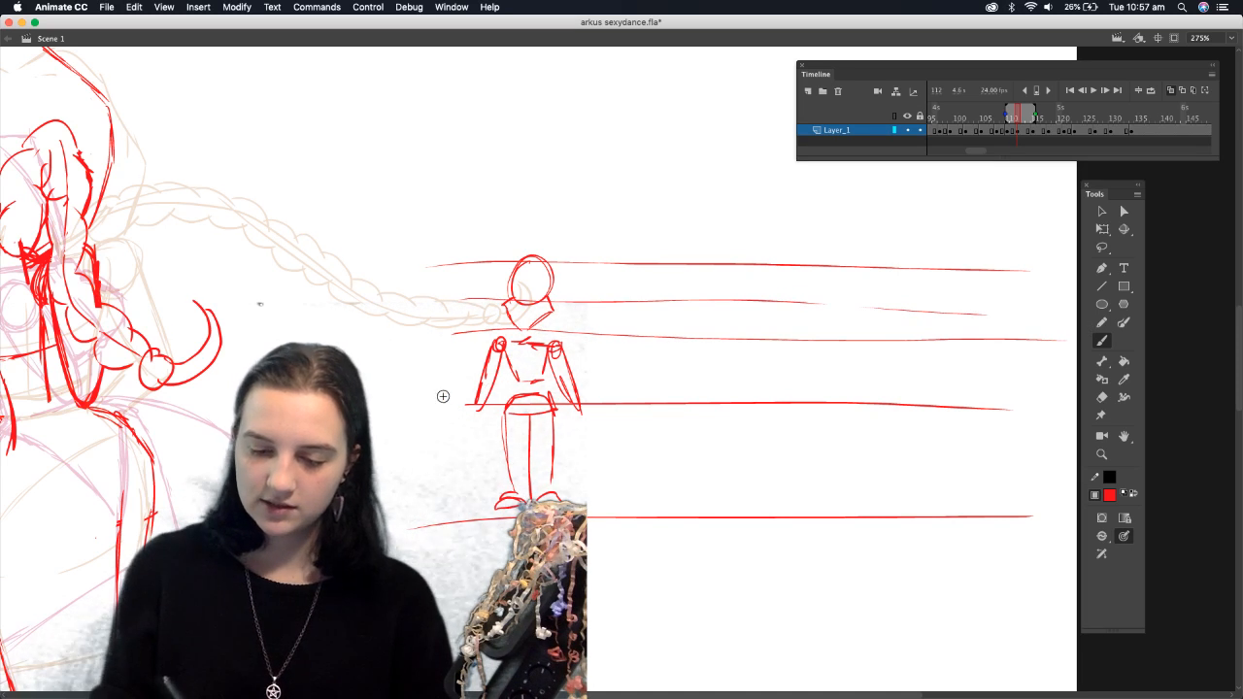
left_click_drag(543, 384, 1068, 392)
left_click_drag(543, 344, 1062, 358)
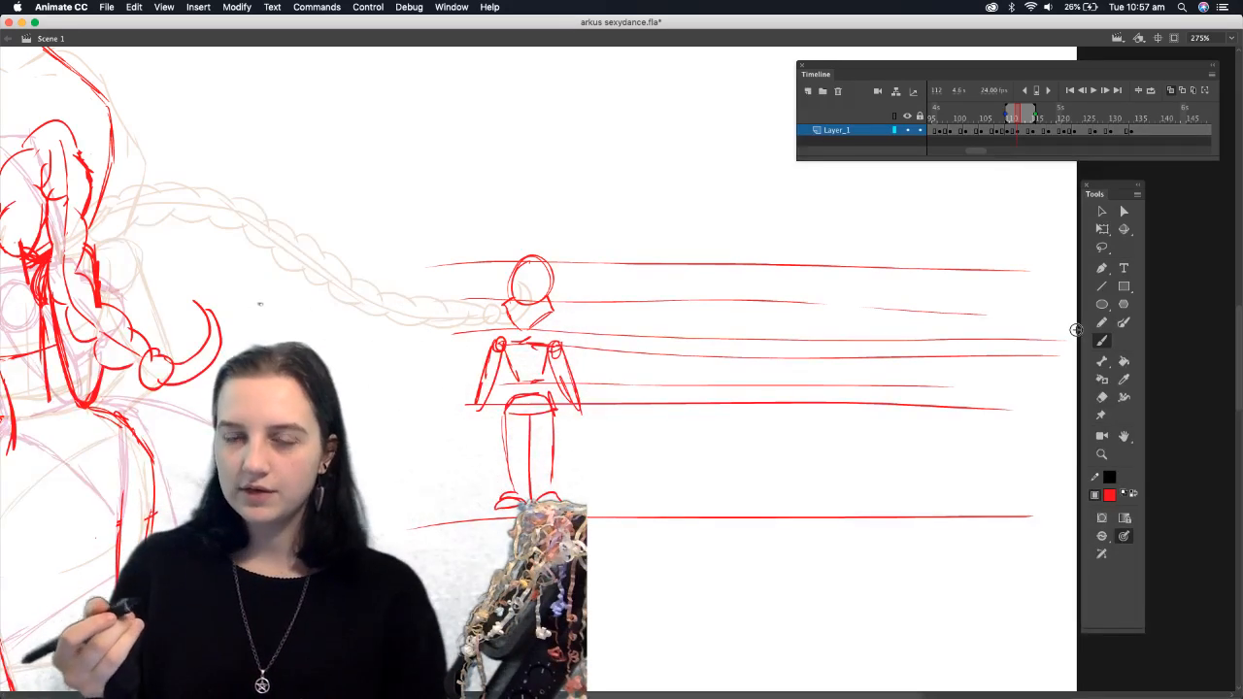
Sketch a second mannequin in a turned view along the guide lines, with head, jaw, chest, pelvis and tapering legs
left_click_drag(683, 269, 695, 260)
mouse_move(688, 303)
left_mouse_down()
mouse_move(702, 291)
mouse_move(716, 312)
mouse_move(699, 333)
left_mouse_up()
left_click_drag(555, 337, 788, 336)
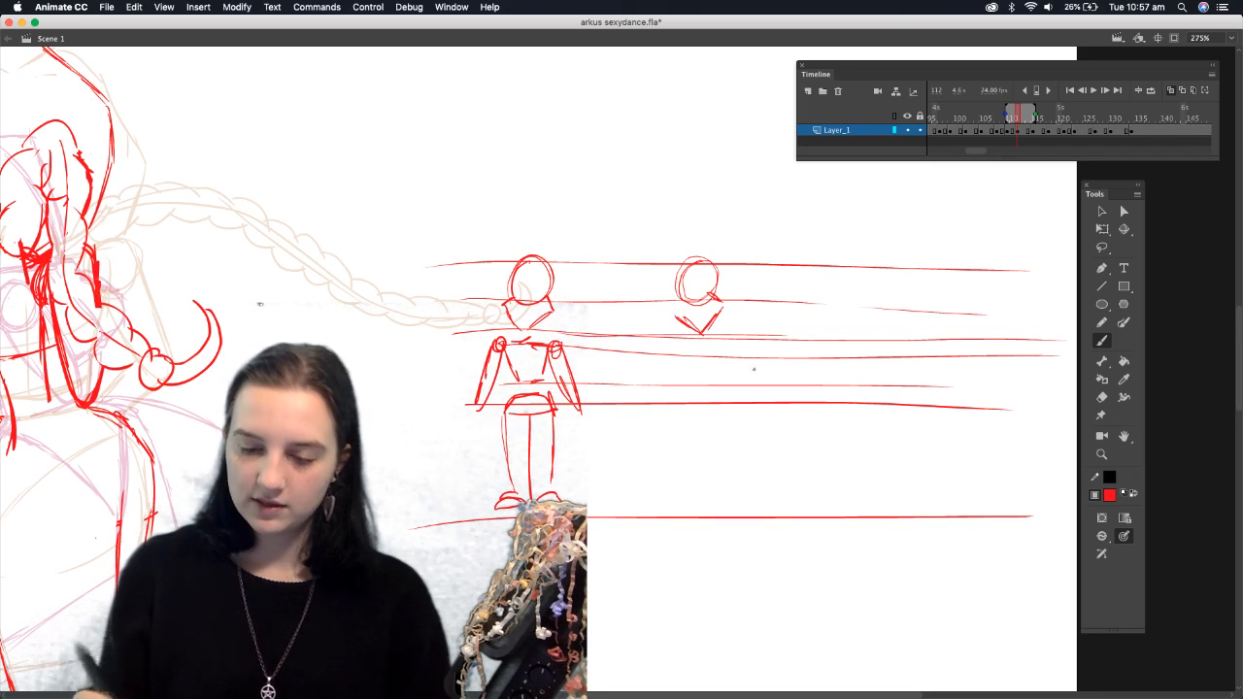
mouse_move(717, 354)
left_mouse_down()
mouse_move(679, 359)
mouse_move(687, 393)
left_mouse_up()
mouse_move(684, 391)
left_mouse_down()
mouse_move(724, 390)
mouse_move(664, 413)
mouse_move(720, 415)
mouse_move(681, 398)
mouse_move(682, 491)
left_mouse_up()
left_click_drag(721, 411, 701, 512)
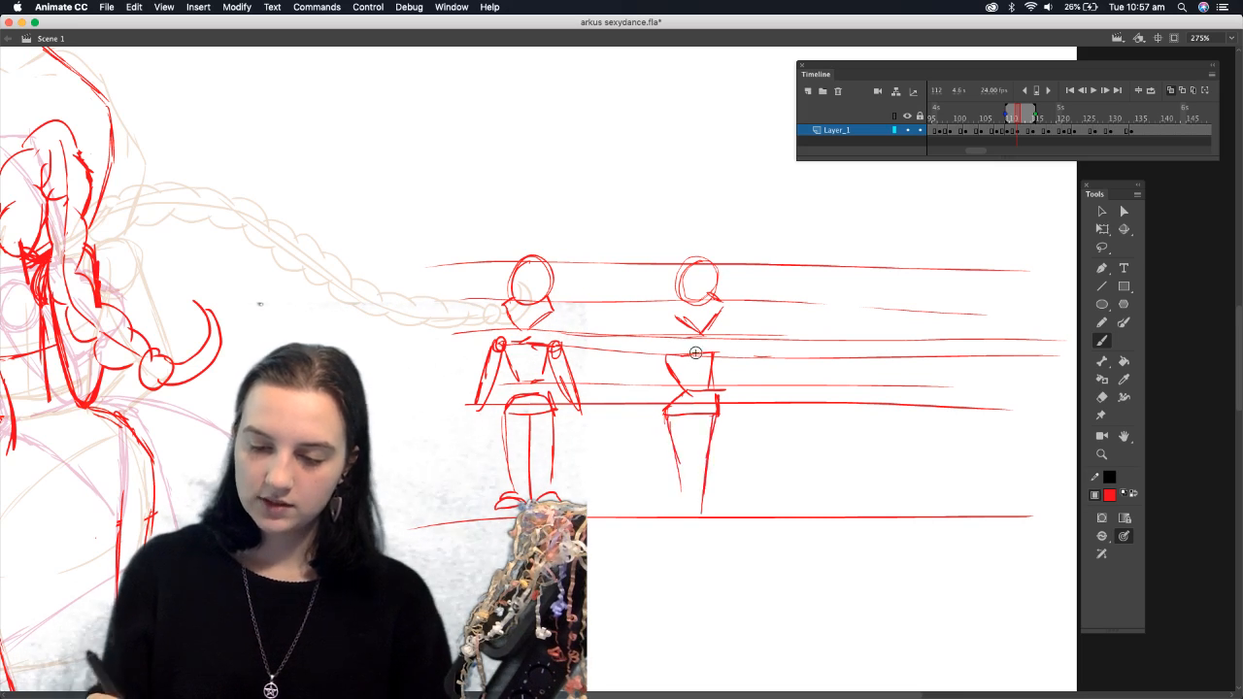
Add the shoulder joint, arm, neck and rounded back of the skull to the second mannequin
mouse_move(693, 345)
left_mouse_down()
mouse_move(689, 424)
mouse_move(700, 376)
mouse_move(695, 421)
left_mouse_up()
left_click_drag(684, 322, 681, 346)
mouse_move(716, 279)
left_mouse_down()
mouse_move(706, 260)
mouse_move(663, 289)
mouse_move(677, 315)
left_mouse_up()
mouse_move(695, 258)
left_mouse_down()
mouse_move(664, 282)
mouse_move(687, 322)
mouse_move(682, 350)
mouse_move(693, 347)
mouse_move(662, 291)
mouse_move(714, 281)
left_mouse_up()
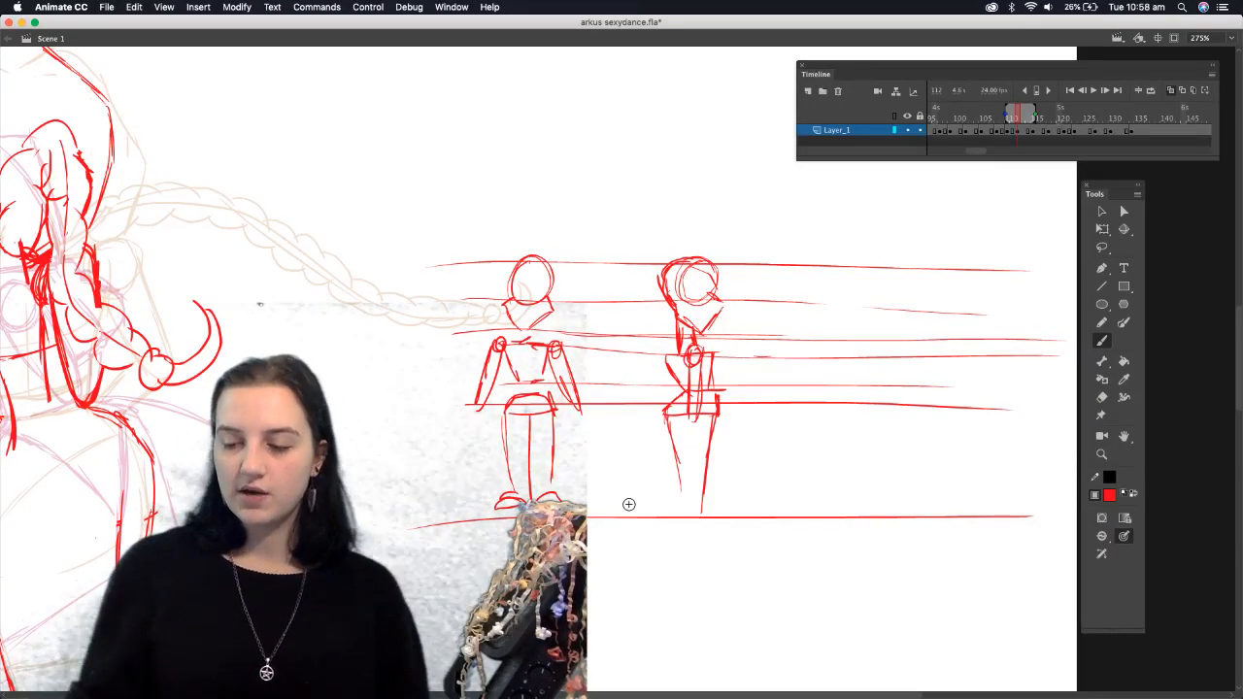
Select both demonstration mannequins with their guide lines using the Lasso and delete them
left_click(1094, 233)
left_click(1094, 244)
mouse_move(658, 212)
left_mouse_down()
mouse_move(424, 219)
mouse_move(417, 490)
mouse_move(881, 581)
mouse_move(1057, 517)
mouse_move(1074, 343)
mouse_move(1012, 214)
mouse_move(527, 194)
left_mouse_up()
key("Delete")
left_click(1093, 397)
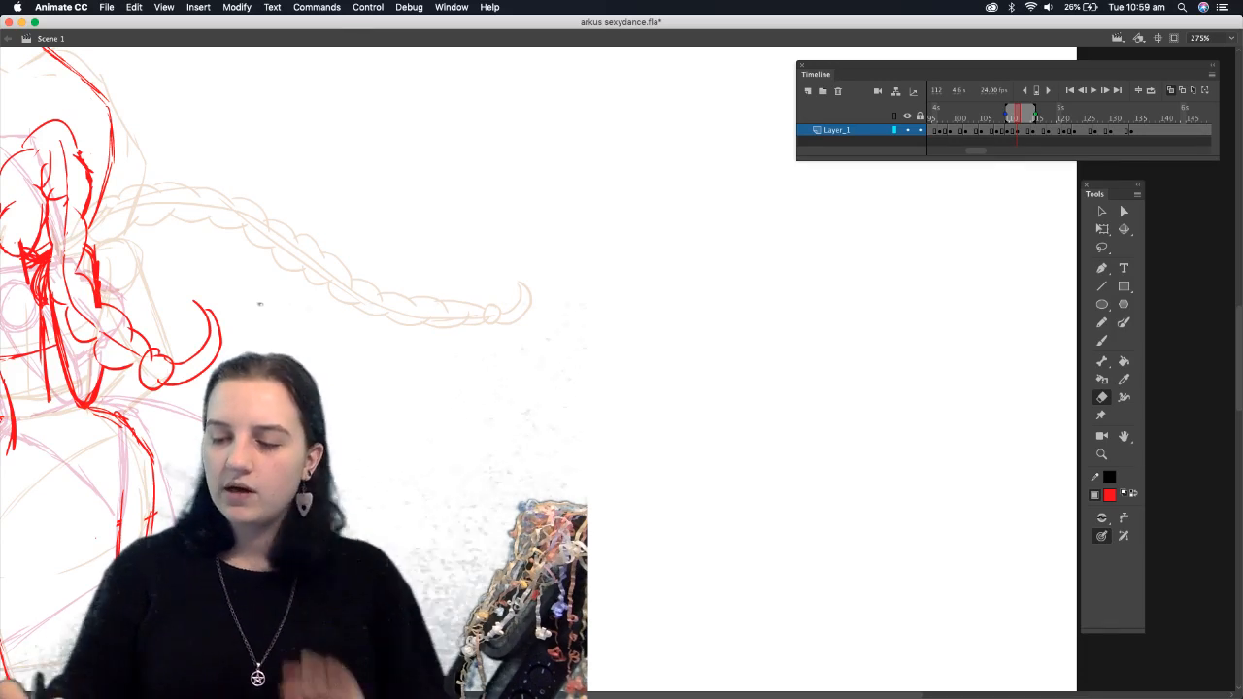
Brush a tilted upper-body construction sketch on the empty canvas, with head circle, jaw, shoulder oval, arms and tapering torso
left_click(1101, 341)
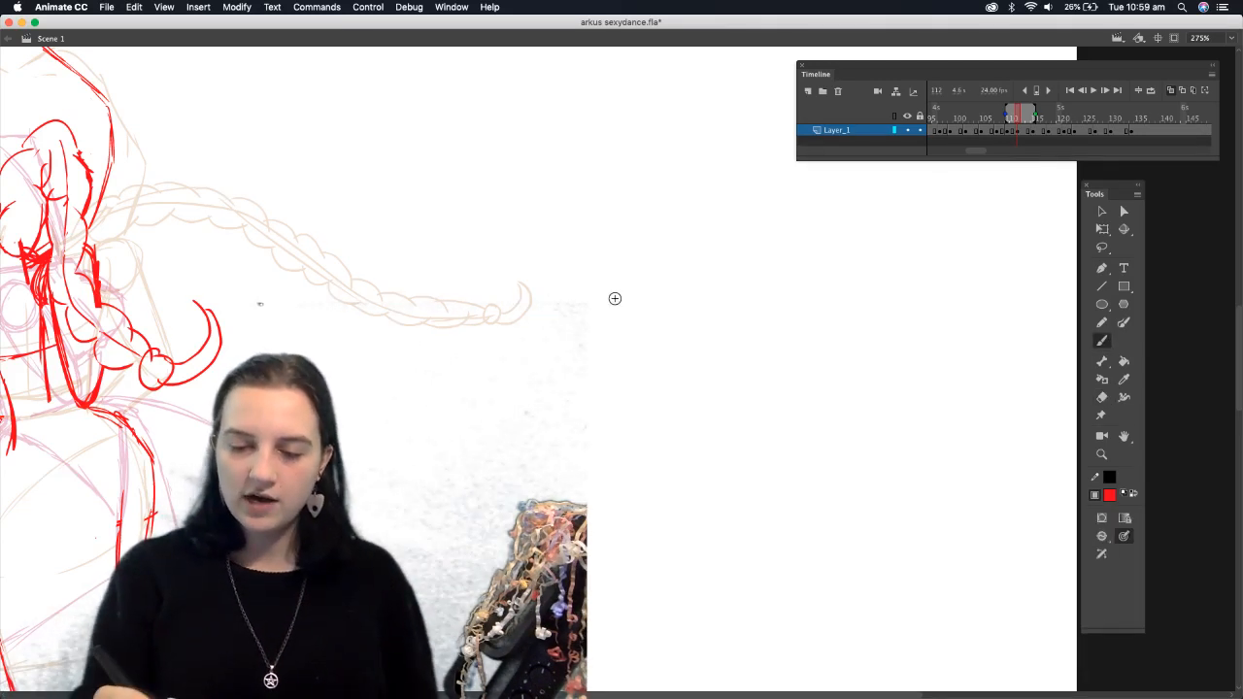
mouse_move(589, 321)
left_mouse_down()
mouse_move(637, 340)
mouse_move(582, 372)
mouse_move(625, 364)
mouse_move(571, 366)
mouse_move(585, 399)
mouse_move(625, 389)
mouse_move(633, 362)
mouse_move(626, 420)
mouse_move(583, 488)
mouse_move(543, 430)
mouse_move(570, 396)
mouse_move(563, 463)
mouse_move(593, 475)
mouse_move(632, 454)
mouse_move(542, 494)
left_mouse_up()
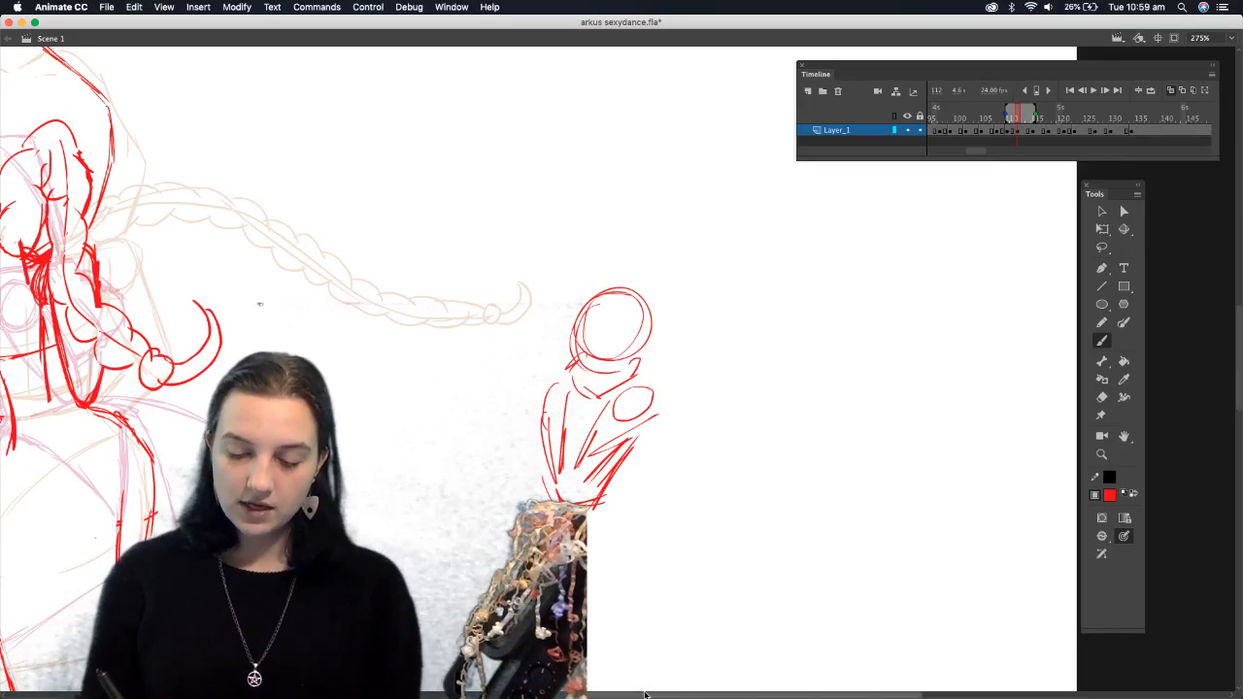
Sketch a round head with a face line and side-turned jaw beside the upper-body construction sketch
scroll(679, 622, "right", 5)
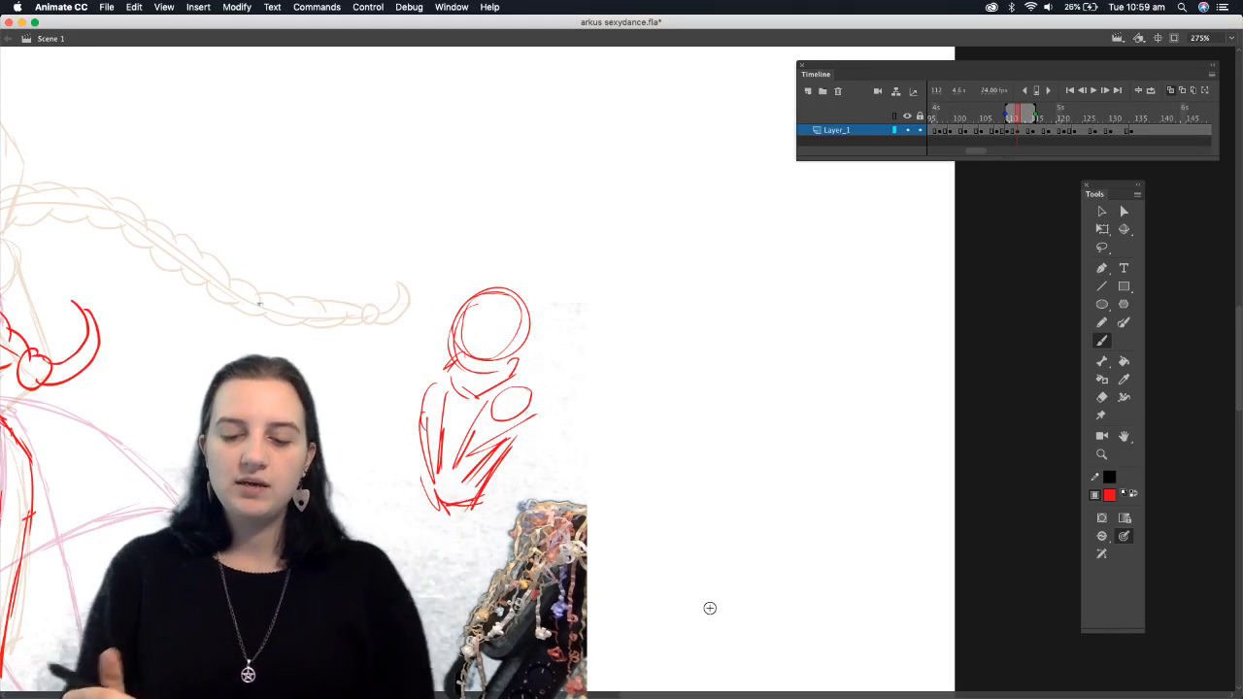
mouse_move(654, 359)
left_mouse_down()
mouse_move(670, 304)
mouse_move(711, 299)
mouse_move(714, 377)
mouse_move(692, 293)
mouse_move(718, 374)
mouse_move(699, 293)
left_mouse_up()
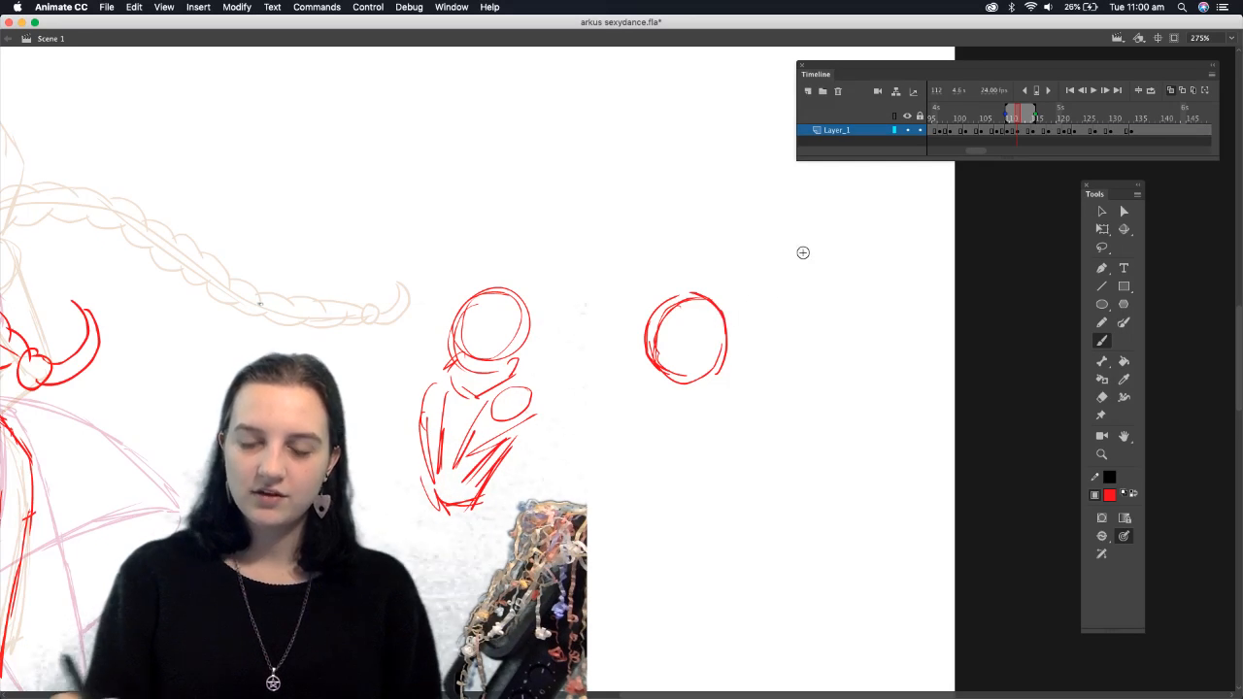
mouse_move(643, 358)
left_mouse_down()
mouse_move(629, 371)
mouse_move(641, 400)
mouse_move(709, 379)
mouse_move(650, 414)
mouse_move(664, 346)
mouse_move(696, 299)
mouse_move(662, 363)
left_mouse_up()
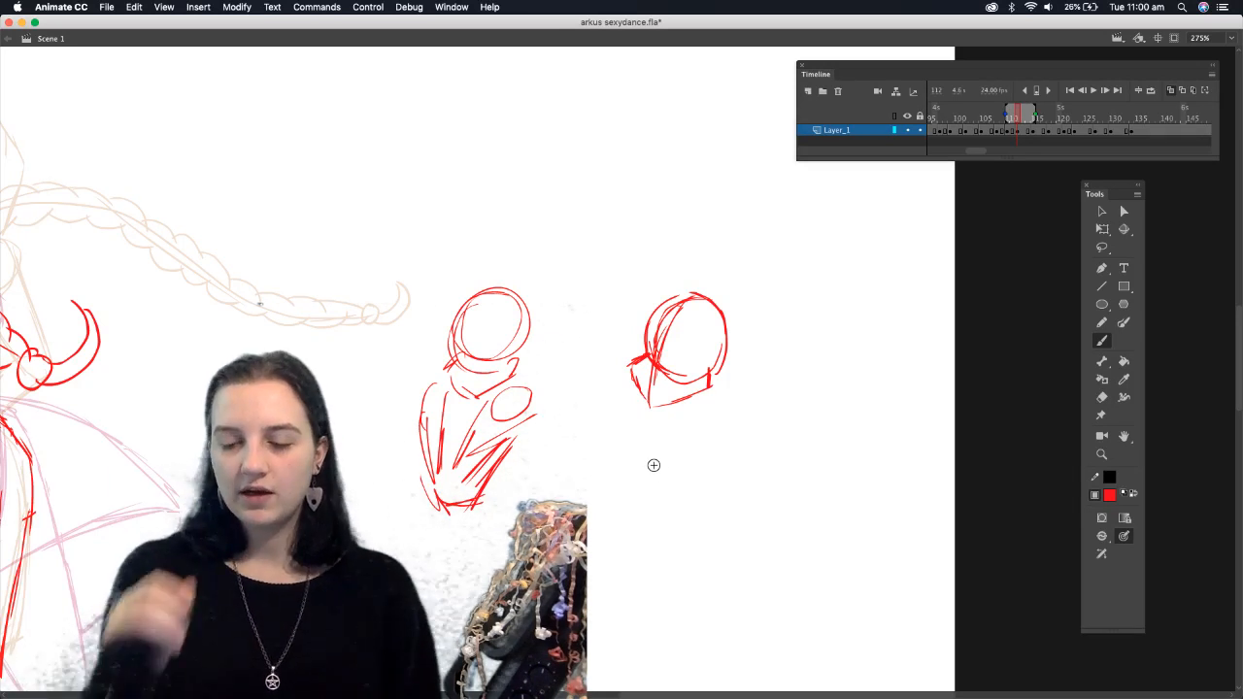
mouse_move(652, 427)
left_mouse_down()
mouse_move(714, 415)
mouse_move(662, 484)
mouse_move(672, 502)
mouse_move(689, 496)
left_mouse_up()
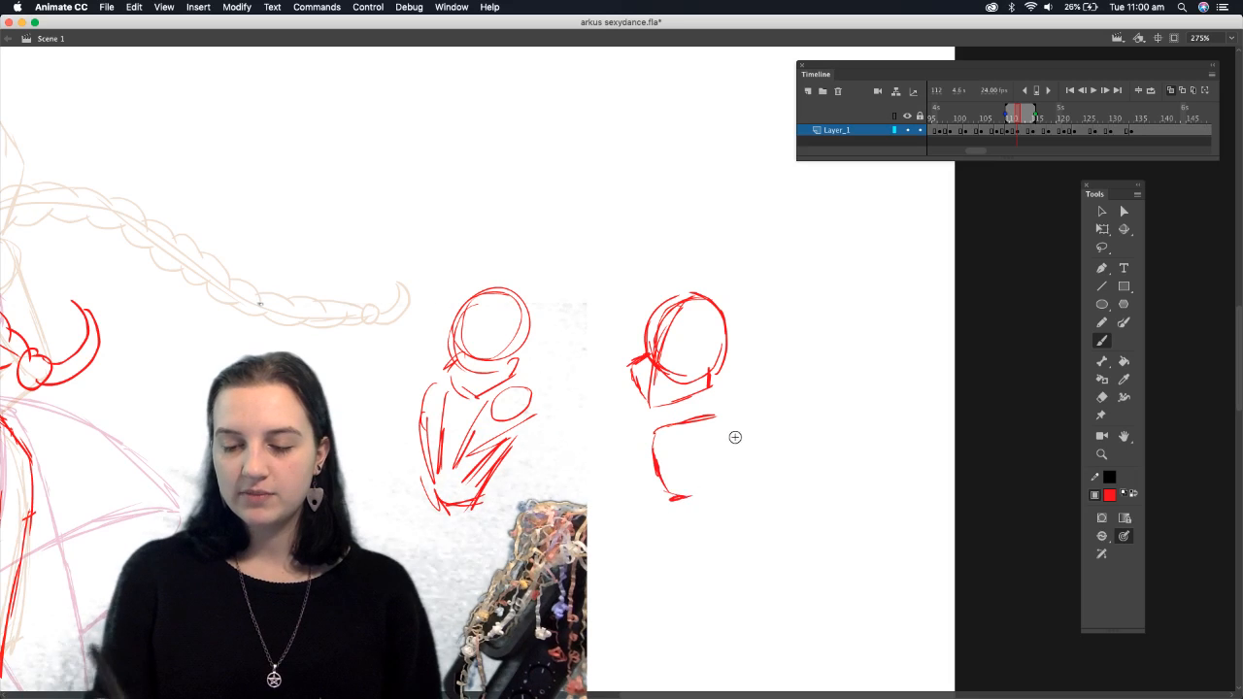
mouse_move(722, 413)
left_mouse_down()
mouse_move(680, 473)
mouse_move(667, 524)
mouse_move(698, 597)
left_mouse_up()
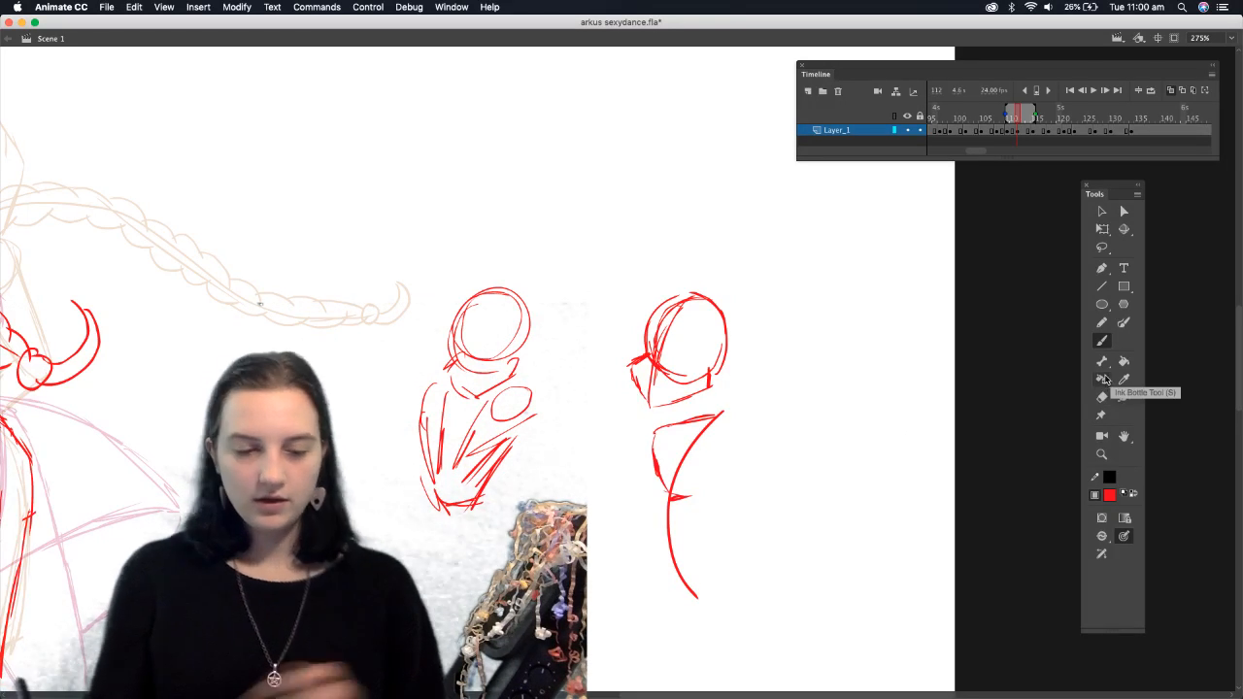
key("super+z")
key("super+z")
key("super+z")
key("super+z")
key("super+z")
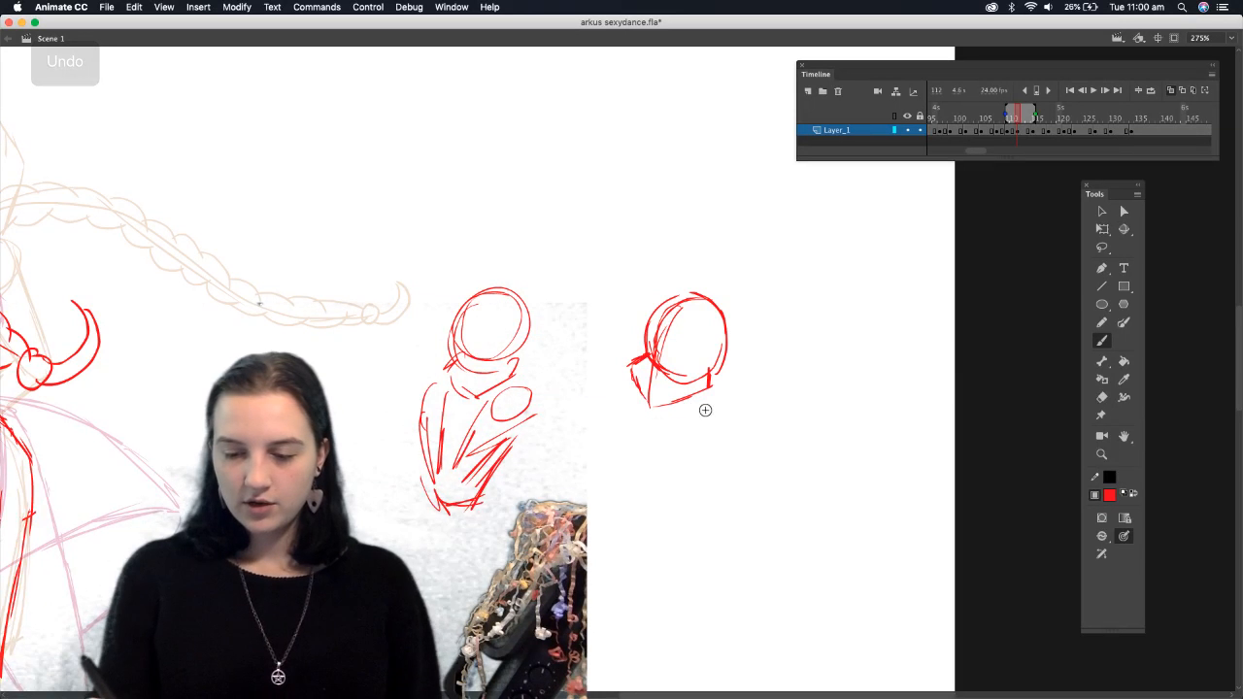
Brush a twisted upper body under the second head, with curved spine, wedge-shaped chest, small pelvis, shoulder joint and bent arm with raised hand
mouse_move(709, 401)
left_mouse_down()
mouse_move(763, 427)
mouse_move(791, 552)
left_mouse_up()
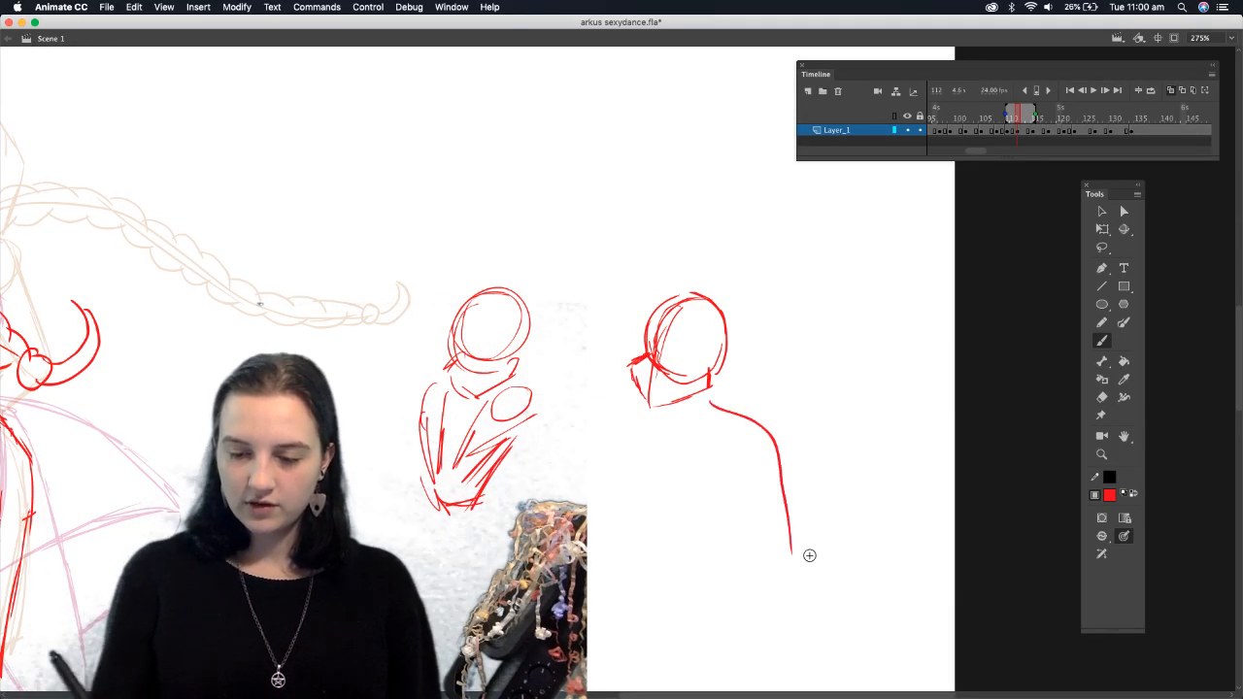
mouse_move(691, 420)
left_mouse_down()
mouse_move(739, 402)
mouse_move(695, 425)
mouse_move(767, 461)
left_mouse_up()
mouse_move(723, 398)
left_mouse_down()
mouse_move(772, 427)
mouse_move(778, 464)
mouse_move(746, 454)
mouse_move(756, 502)
mouse_move(814, 497)
left_mouse_up()
left_click_drag(796, 452, 811, 503)
mouse_move(724, 408)
left_mouse_down()
mouse_move(811, 389)
mouse_move(783, 452)
left_mouse_up()
left_click_drag(813, 385, 784, 456)
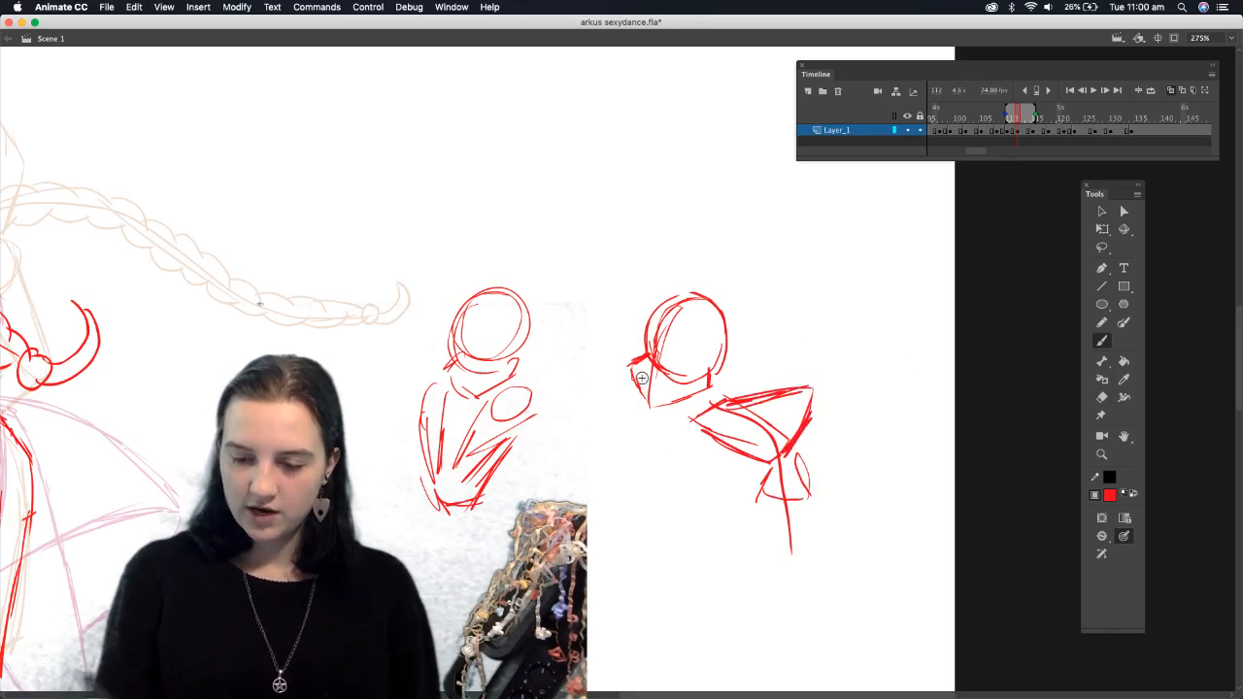
mouse_move(693, 412)
left_mouse_down()
mouse_move(636, 464)
mouse_move(594, 414)
mouse_move(584, 422)
left_mouse_up()
left_click_drag(568, 359, 579, 406)
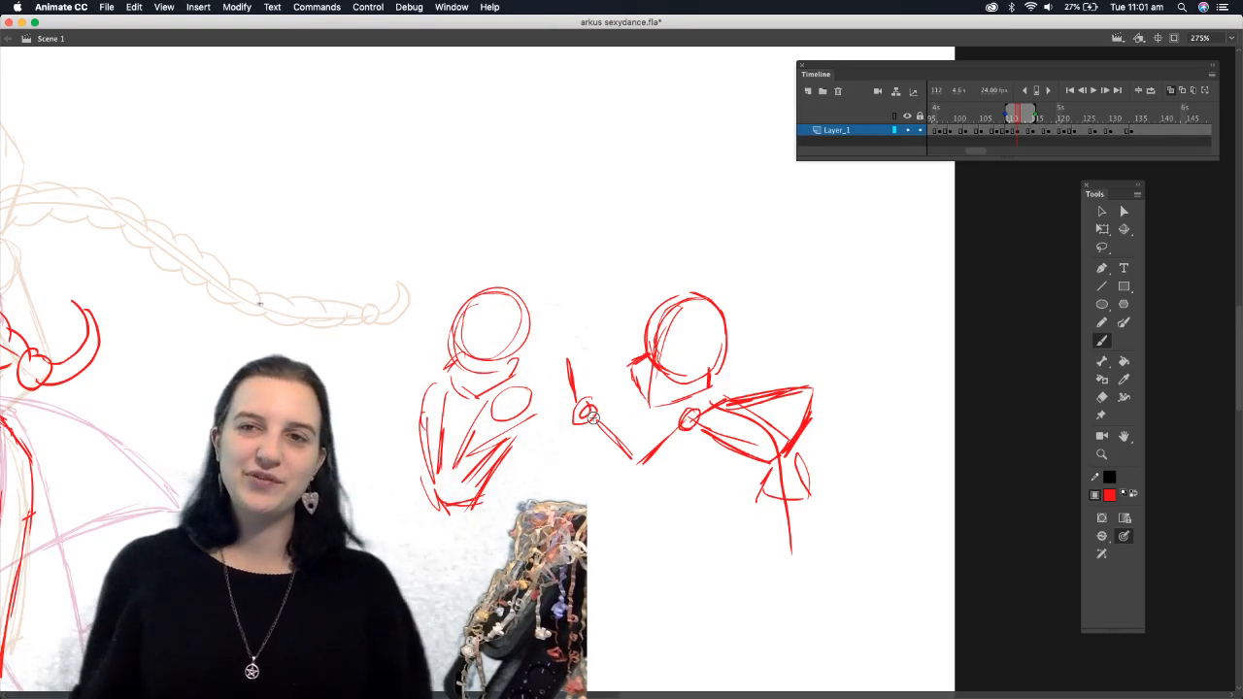
Select both upper-body construction sketches with the Lasso and delete them
left_click(1101, 246)
mouse_move(767, 281)
left_mouse_down()
mouse_move(674, 237)
mouse_move(491, 248)
mouse_move(413, 322)
mouse_move(382, 507)
mouse_move(760, 614)
mouse_move(864, 472)
mouse_move(739, 262)
left_mouse_up()
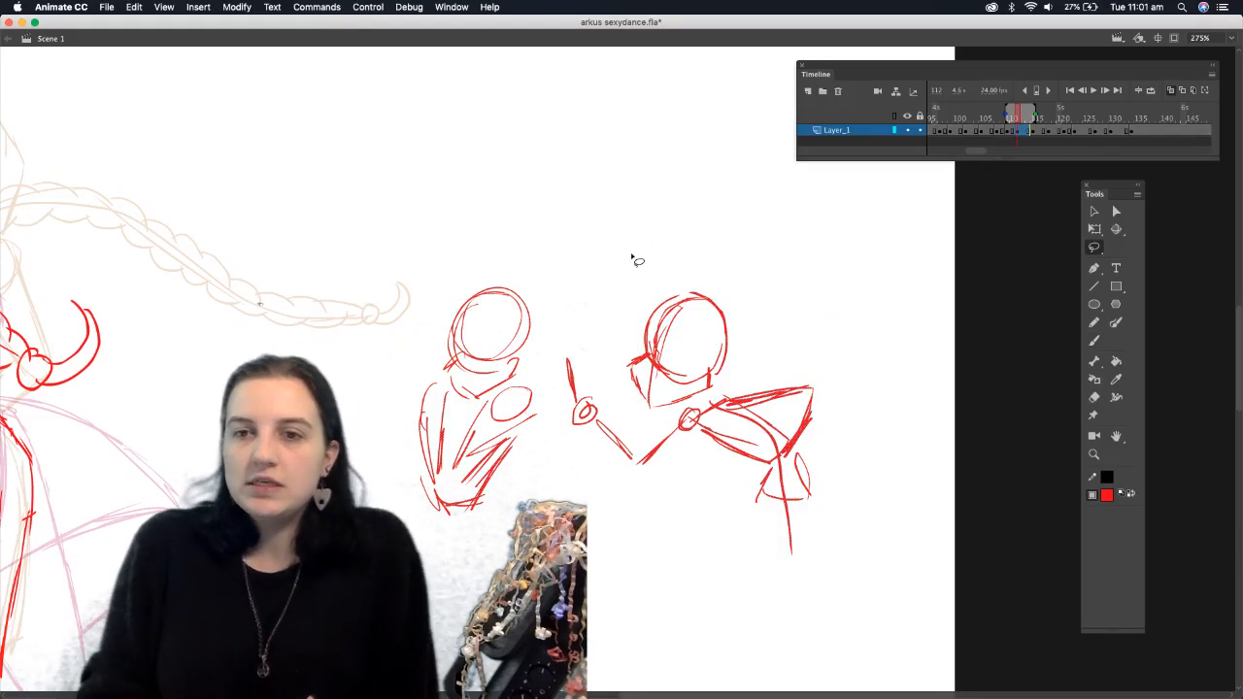
key("Delete")
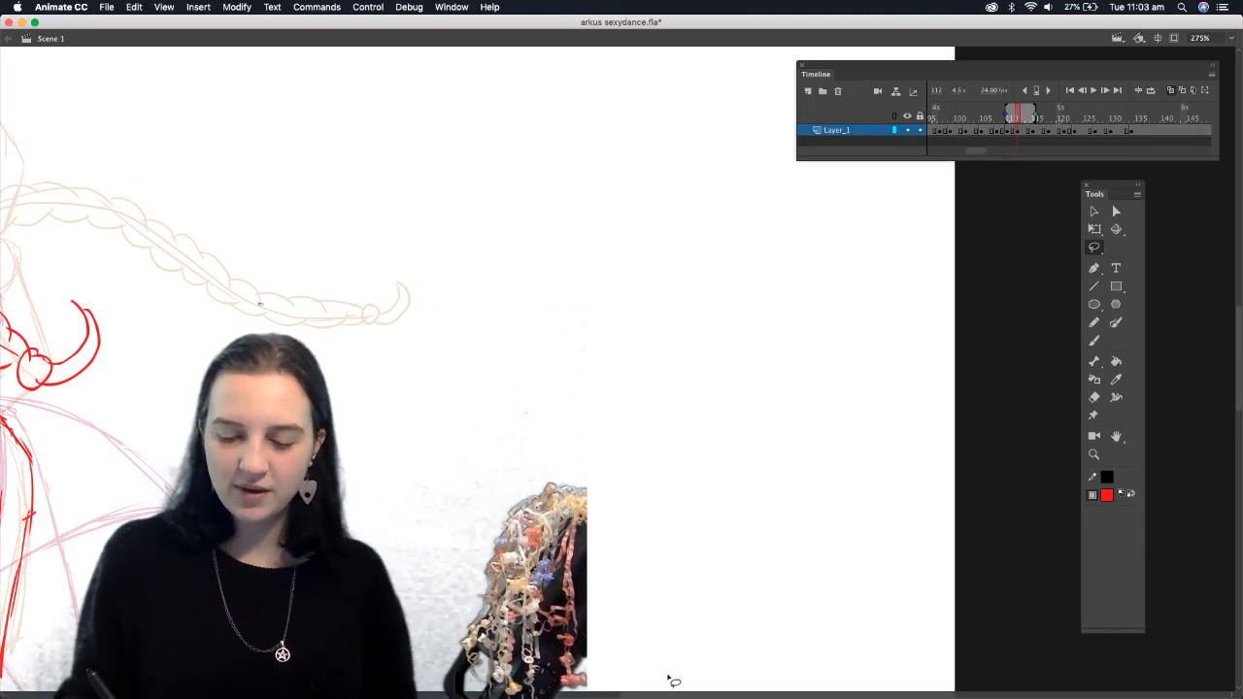
Return to the red figure on frame 112 and examine its head, braids and hips against the onion-skinned poses
scroll(666, 685, "left", 10)
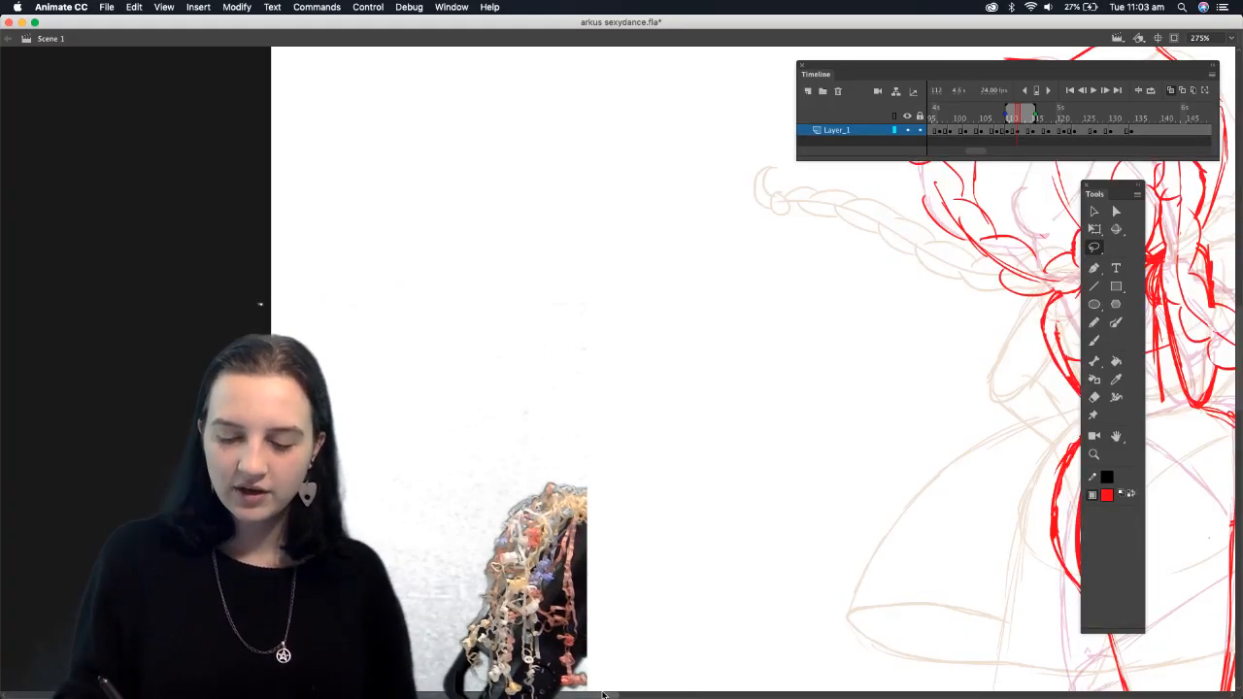
scroll(621, 691, "right", 10)
scroll(624, 685, "left", 10)
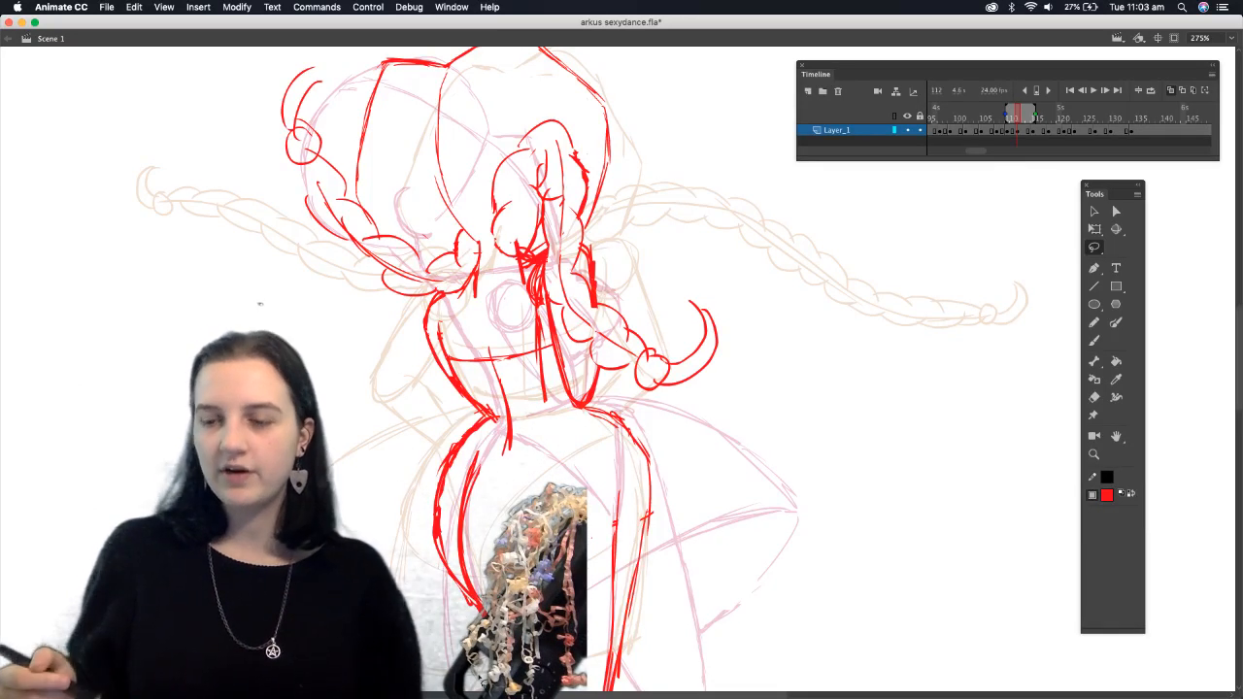
scroll(1237, 388, "up", 5)
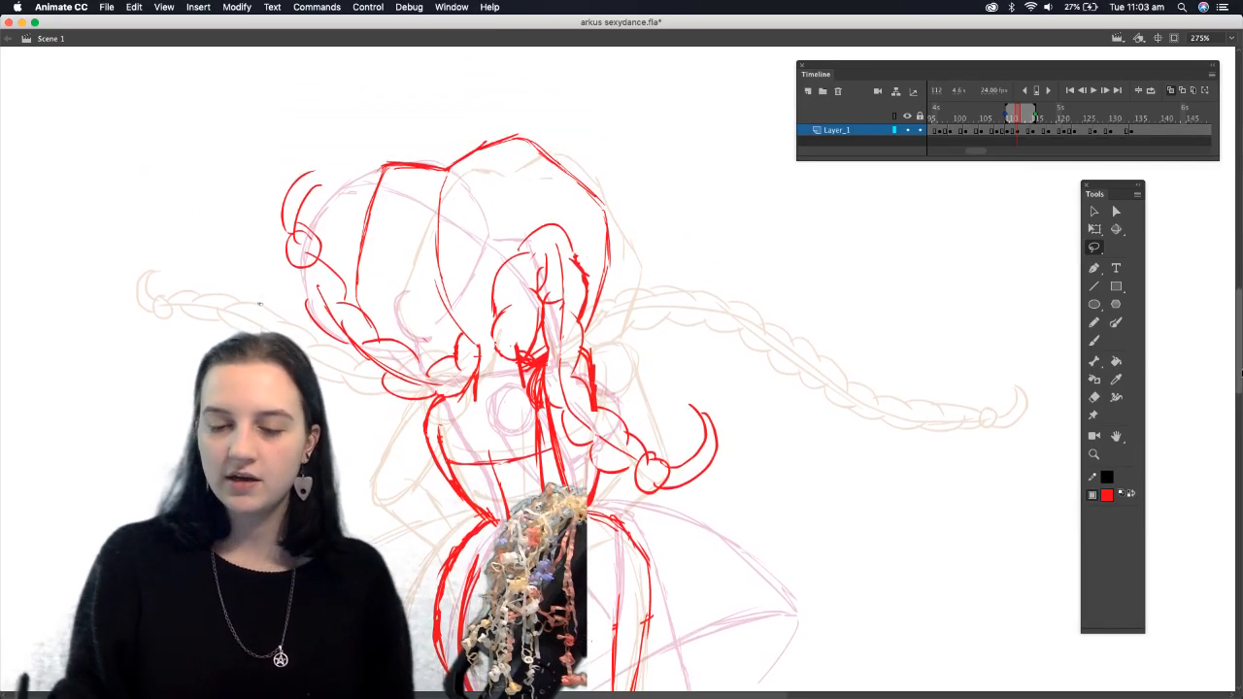
left_click(1094, 340)
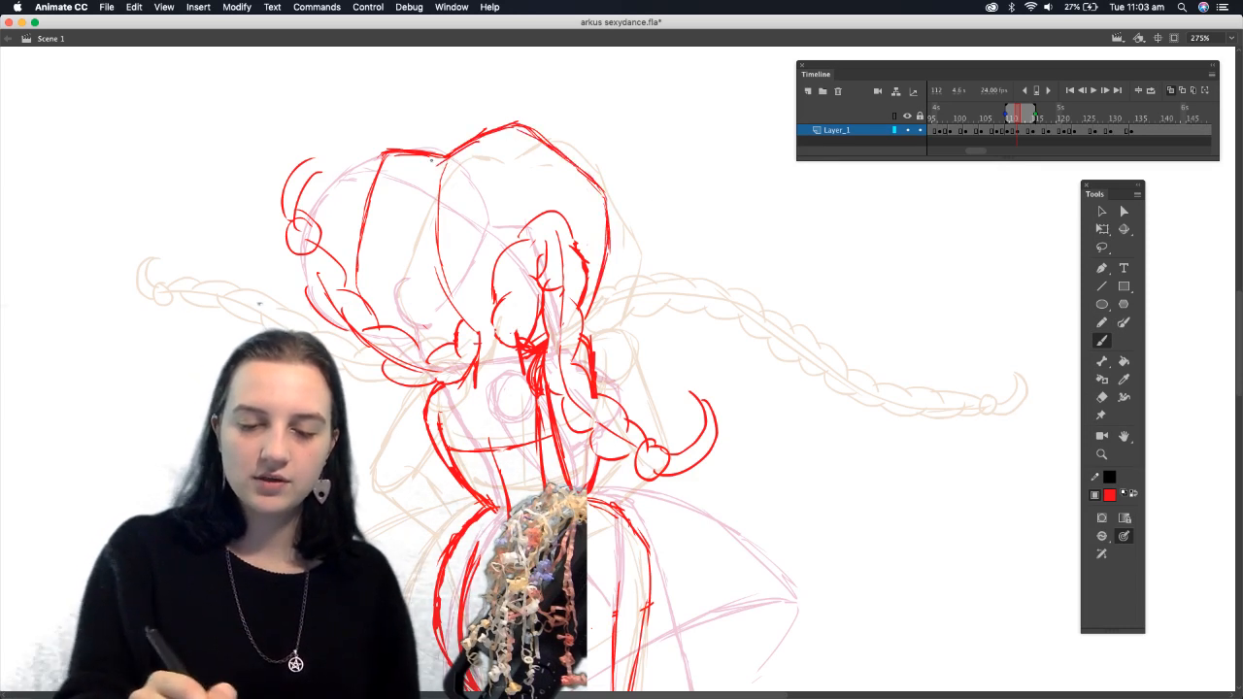
mouse_move(377, 163)
left_mouse_down()
mouse_move(354, 276)
mouse_move(371, 305)
left_mouse_up()
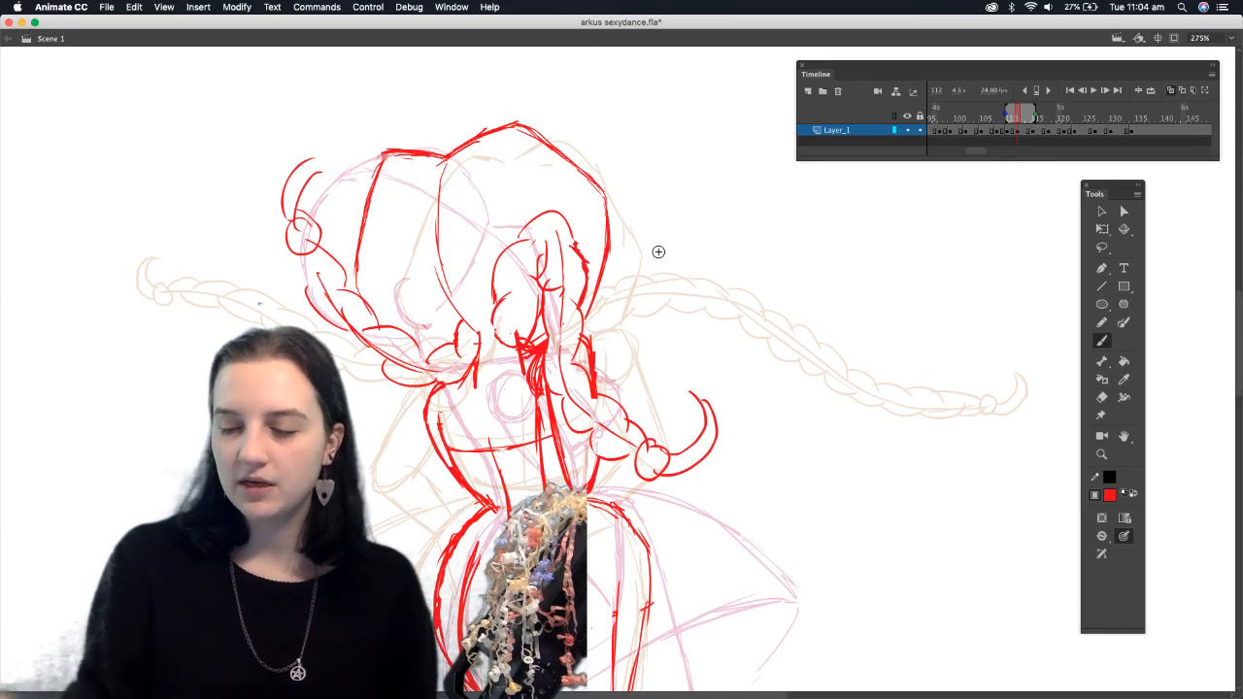
left_click_drag(1229, 335, 1229, 364)
left_click(1021, 124)
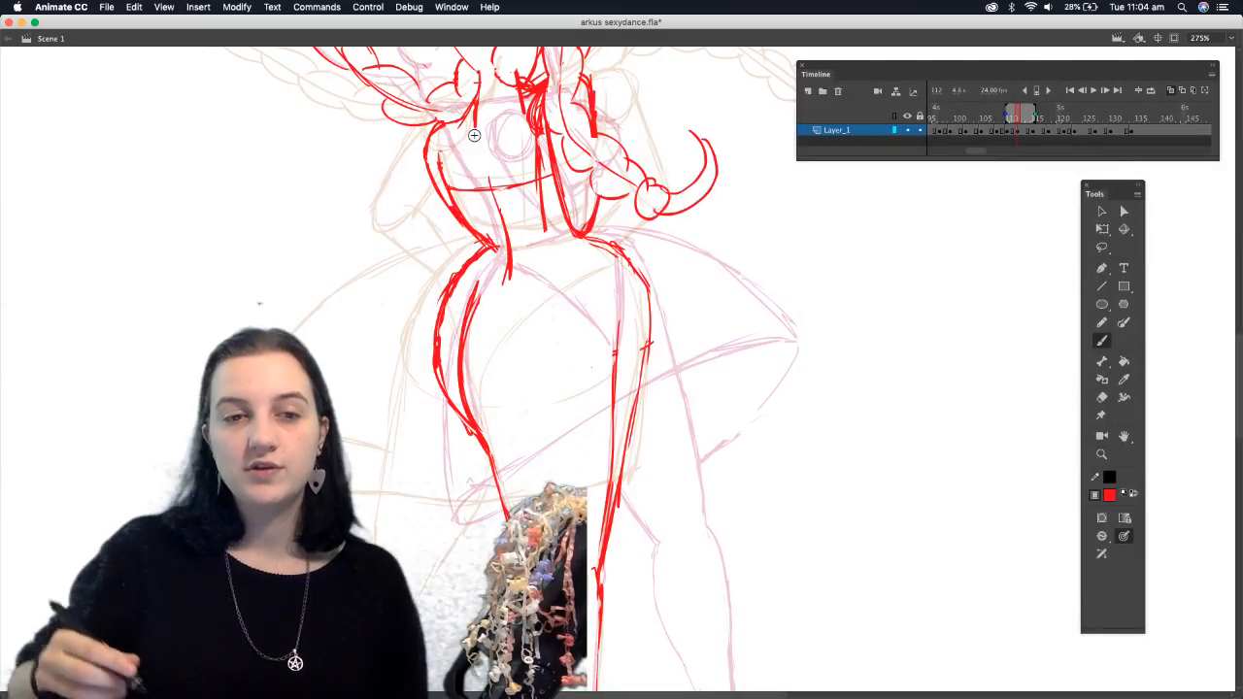
Brush a rounded skirt outline around the red figure's hips, running from the waist down both sides to a curved hem
left_click_drag(464, 251, 390, 353)
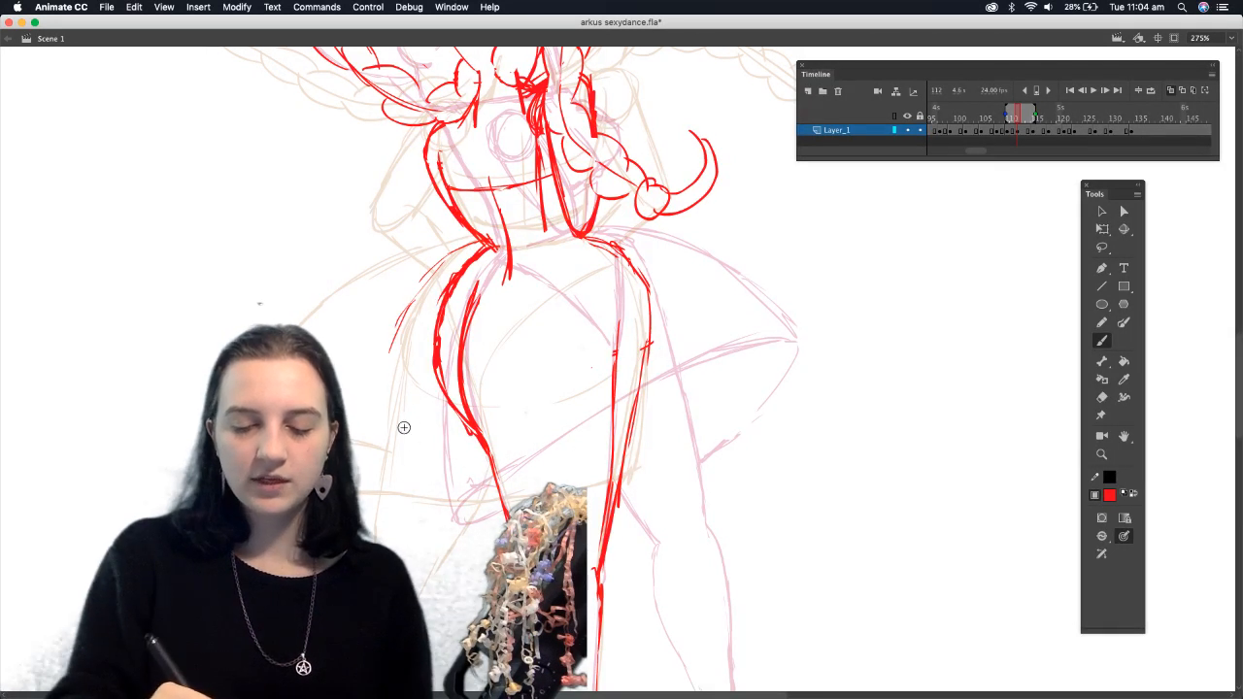
left_click_drag(410, 426, 439, 472)
left_click_drag(629, 491, 588, 509)
mouse_move(660, 391)
left_mouse_down()
mouse_move(609, 515)
mouse_move(633, 479)
left_mouse_up()
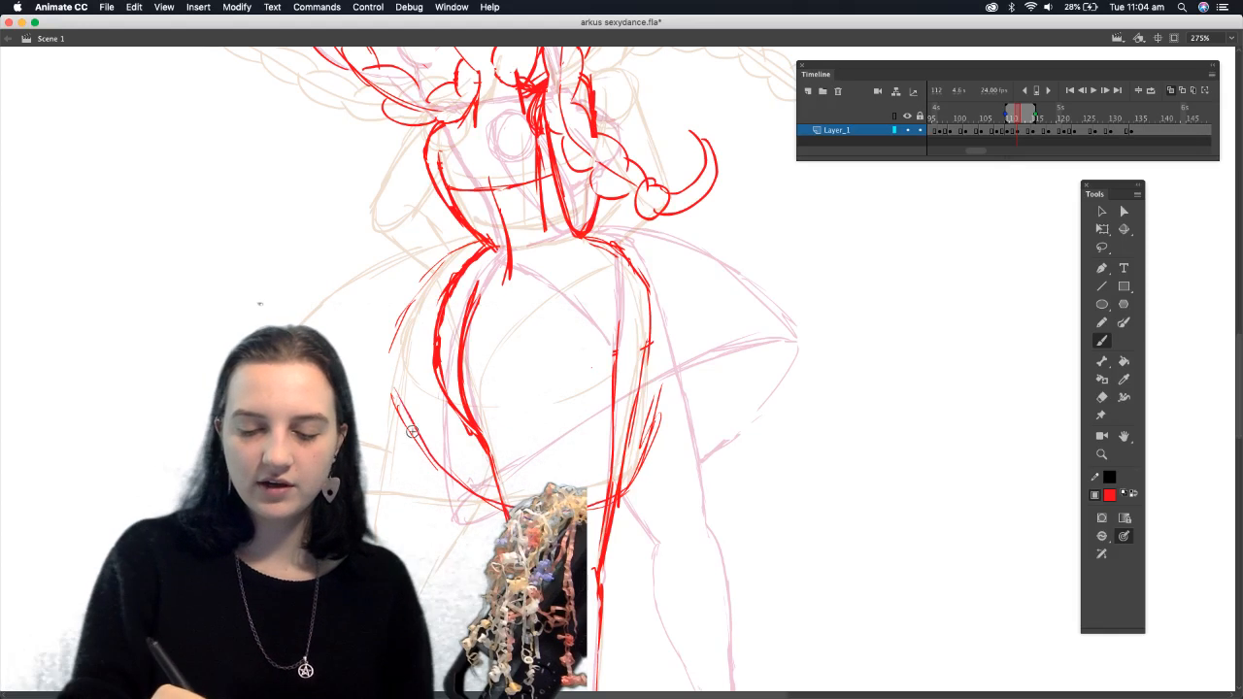
left_click_drag(420, 351, 392, 392)
left_click_drag(661, 396, 588, 513)
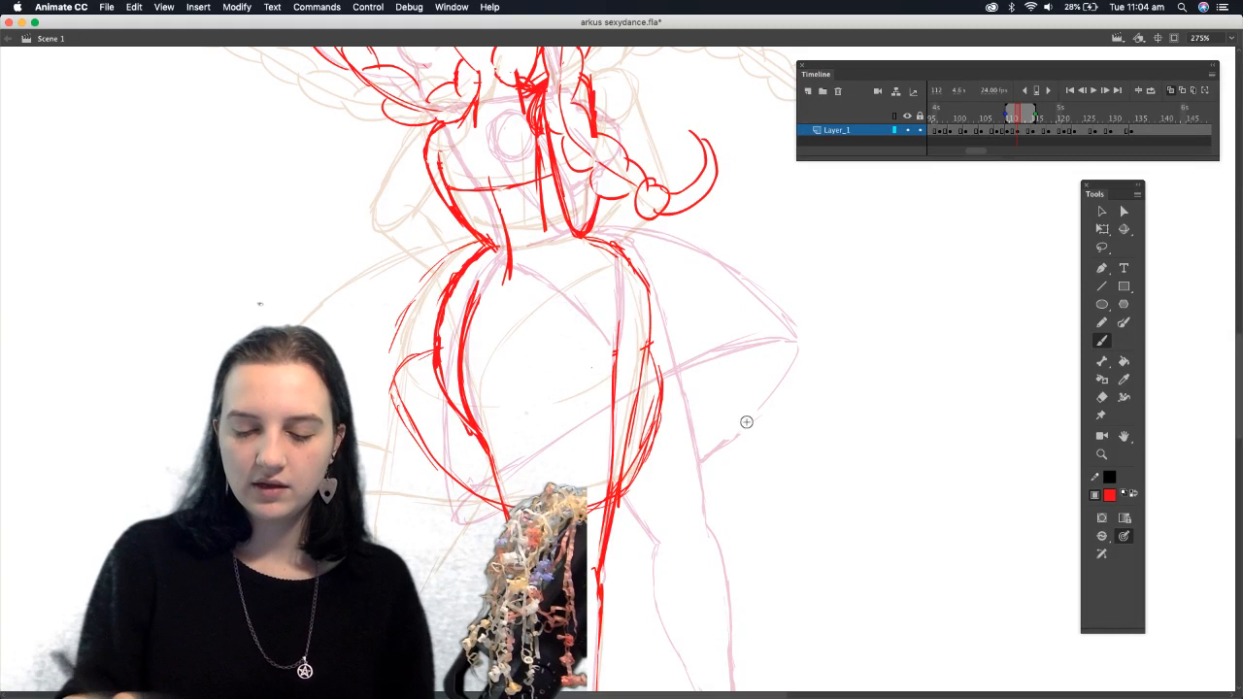
mouse_move(483, 246)
left_mouse_down()
mouse_move(418, 285)
mouse_move(406, 349)
left_mouse_up()
mouse_move(435, 258)
left_mouse_down()
mouse_move(408, 367)
mouse_move(415, 353)
left_mouse_up()
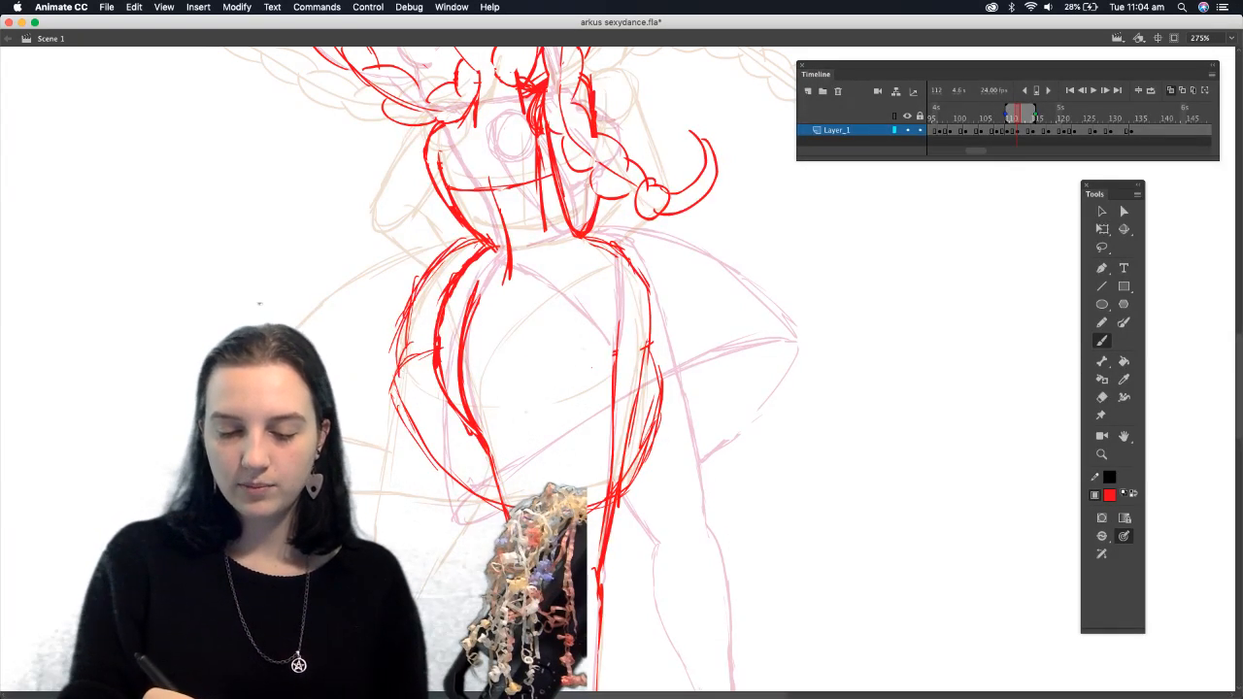
Erase the protruding corner on the skirt's left side and brush its right edge from the waist down to the hem
left_click(1101, 397)
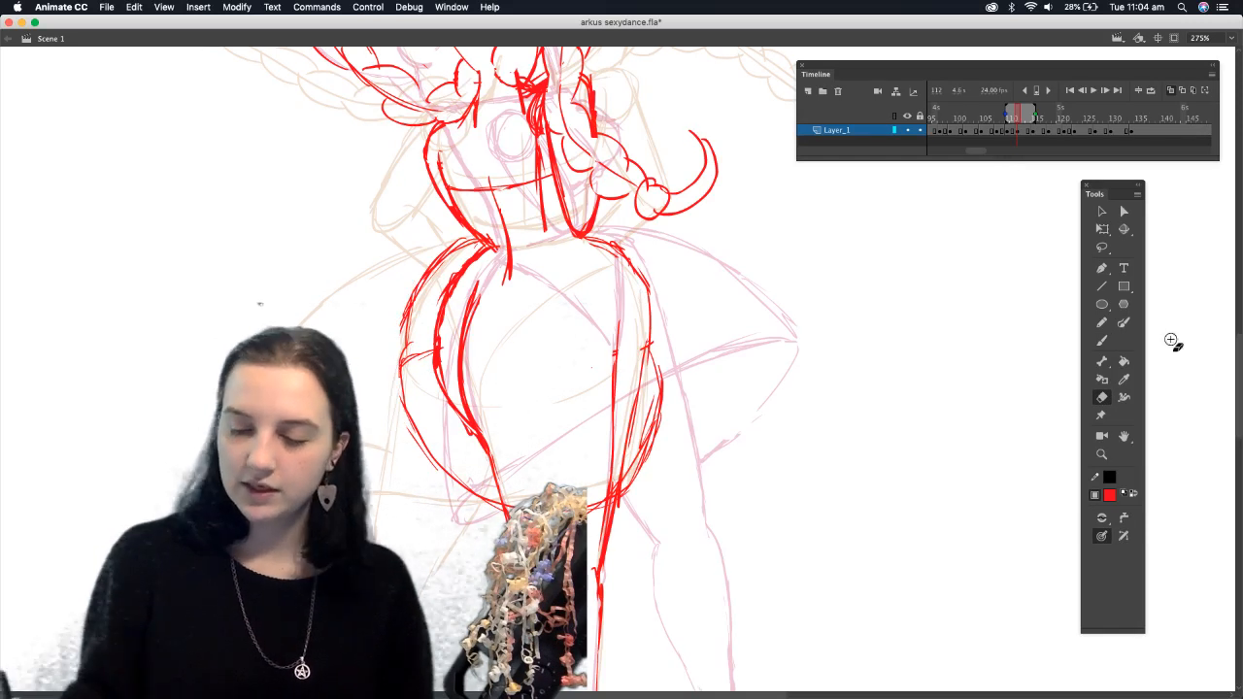
left_click(1101, 341)
mouse_move(594, 239)
left_mouse_down()
mouse_move(643, 250)
mouse_move(663, 332)
mouse_move(661, 396)
left_mouse_up()
mouse_move(660, 393)
left_mouse_down()
mouse_move(651, 279)
mouse_move(607, 243)
left_mouse_up()
left_click_drag(658, 328, 660, 359)
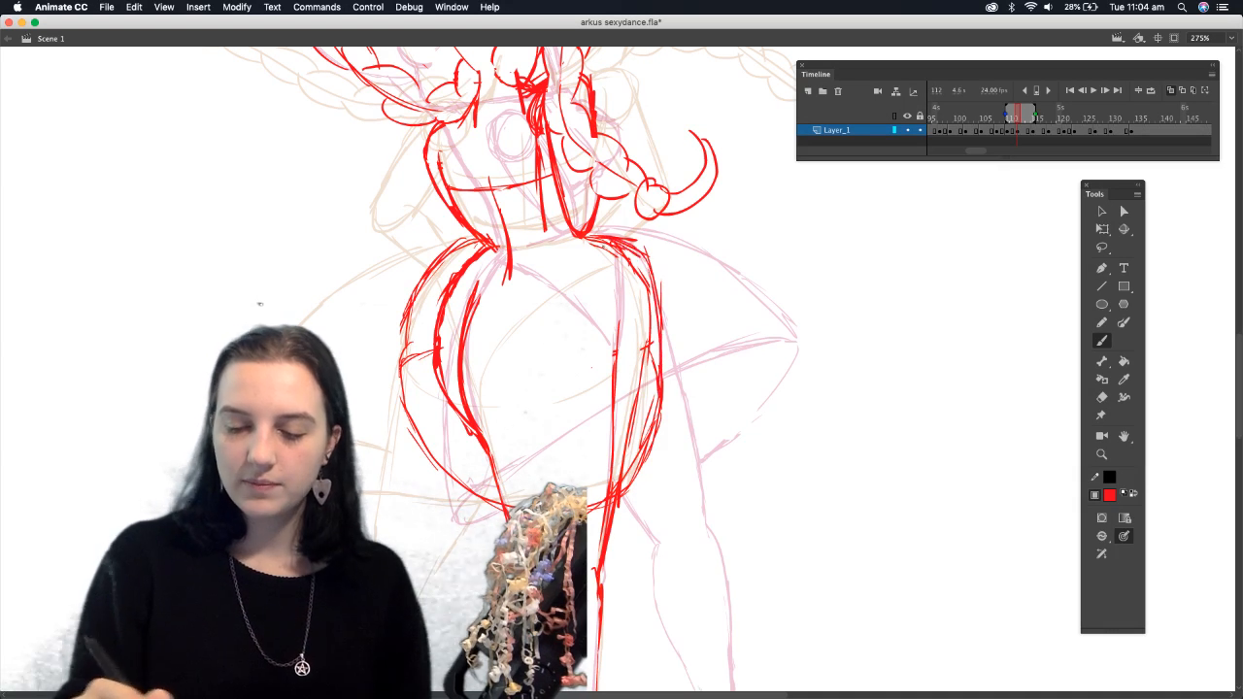
left_click_drag(626, 242, 600, 246)
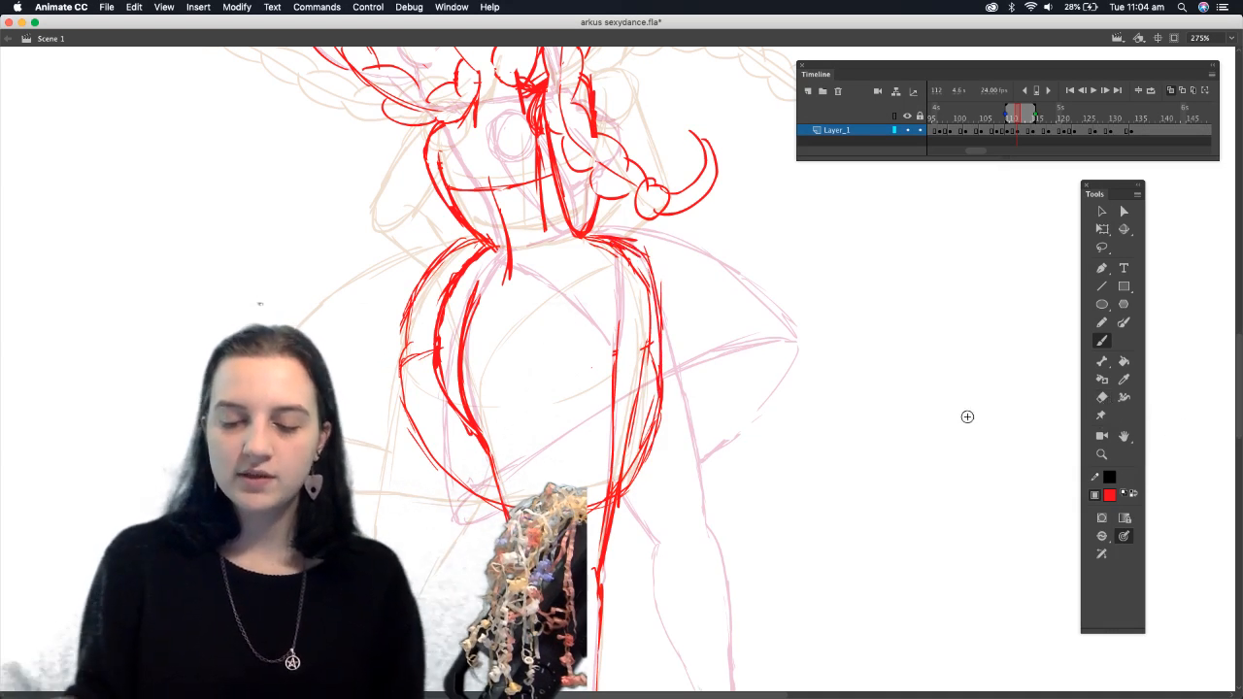
Widen the skirt by brushing new outer edges that flare to a point on each side and taper to the hem
left_click_drag(362, 341, 477, 495)
left_click_drag(416, 429, 470, 487)
left_click_drag(668, 394, 623, 486)
left_click_drag(686, 343, 656, 425)
left_click_drag(401, 313, 377, 339)
mouse_move(443, 306)
left_mouse_down()
mouse_move(376, 332)
mouse_move(414, 303)
left_mouse_up()
left_click_drag(656, 310, 680, 340)
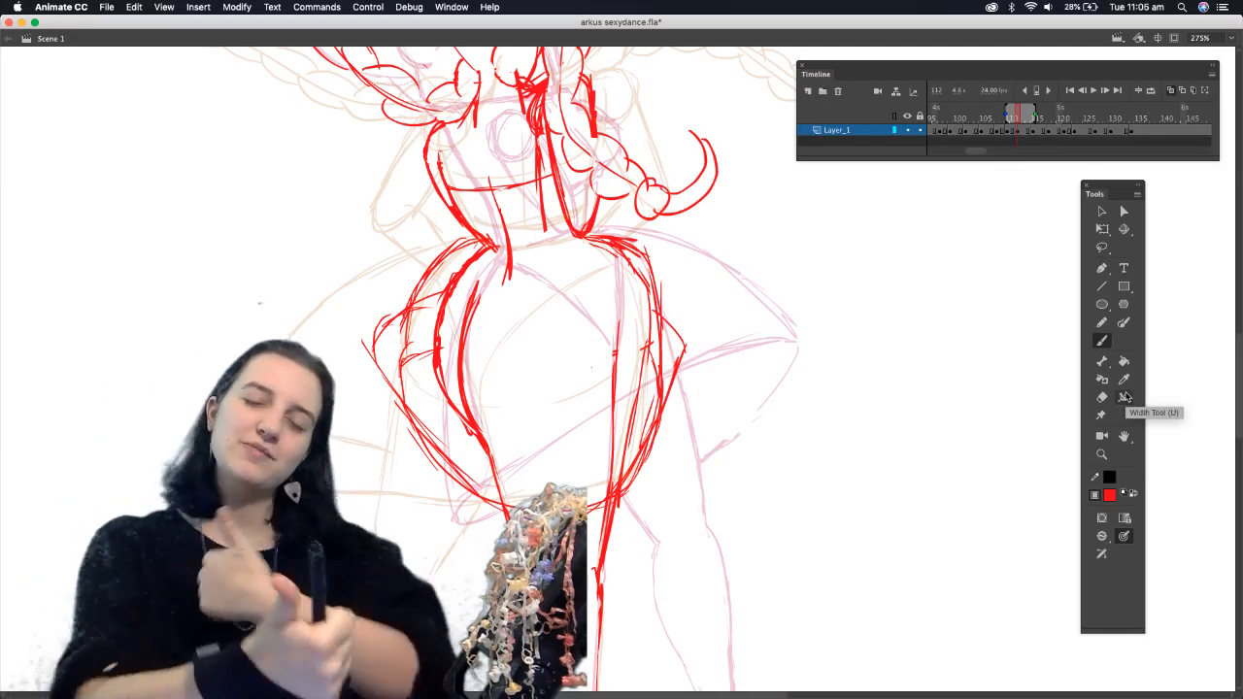
Erase the narrower skirt lines inside the flared outline and rebrush the skirt's left edge near the waist
left_click(1101, 397)
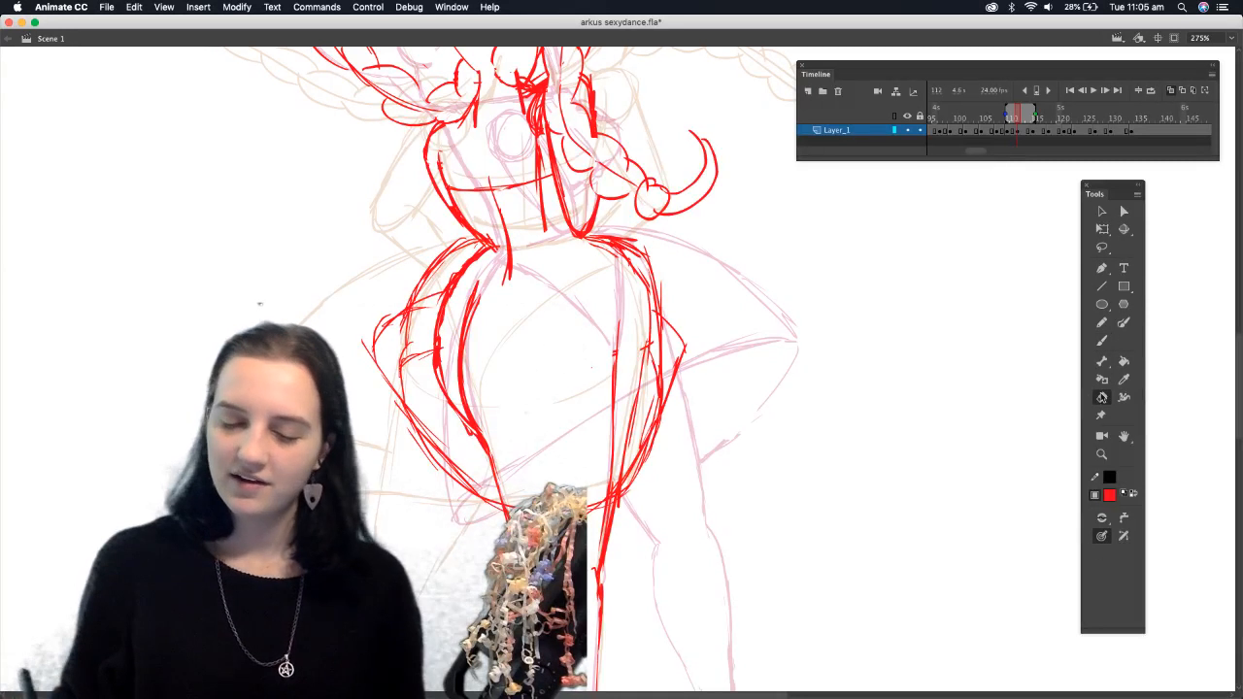
mouse_move(419, 406)
left_mouse_down()
mouse_move(408, 350)
mouse_move(434, 287)
mouse_move(439, 415)
left_mouse_up()
mouse_move(661, 316)
left_mouse_down()
mouse_move(656, 402)
mouse_move(657, 309)
mouse_move(617, 255)
mouse_move(652, 272)
mouse_move(682, 350)
left_mouse_up()
left_click(1101, 340)
mouse_move(469, 249)
left_mouse_down()
mouse_move(392, 306)
mouse_move(427, 264)
left_mouse_up()
left_click(1102, 397)
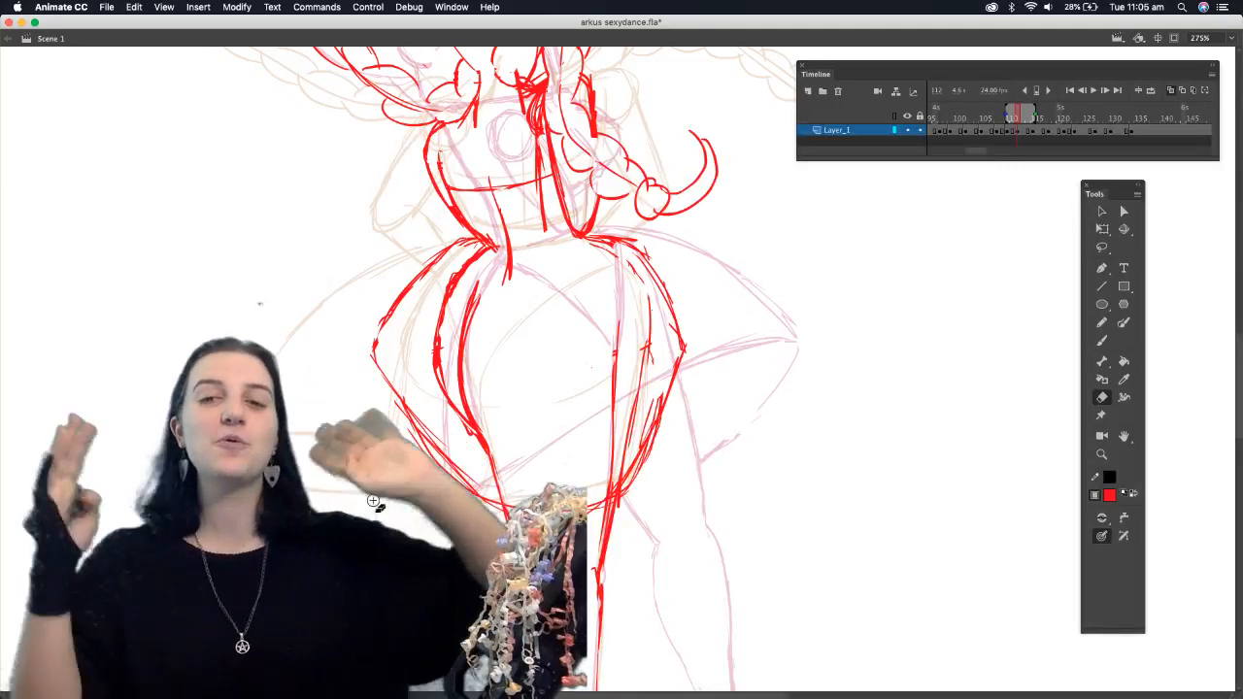
Brush short back-hem curves inward from both skirt points and a bolder line down the right thigh
left_click(1100, 340)
left_click_drag(380, 361, 454, 362)
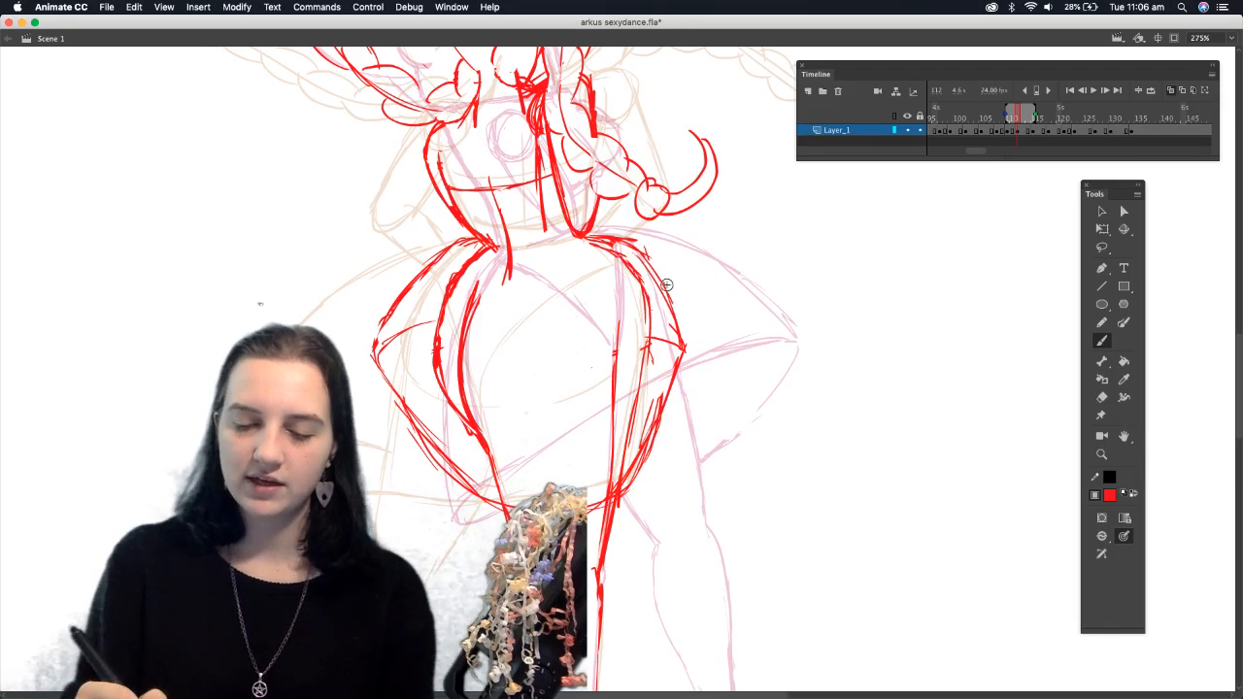
mouse_move(623, 262)
left_mouse_down()
mouse_move(636, 425)
mouse_move(626, 320)
mouse_move(633, 374)
left_mouse_up()
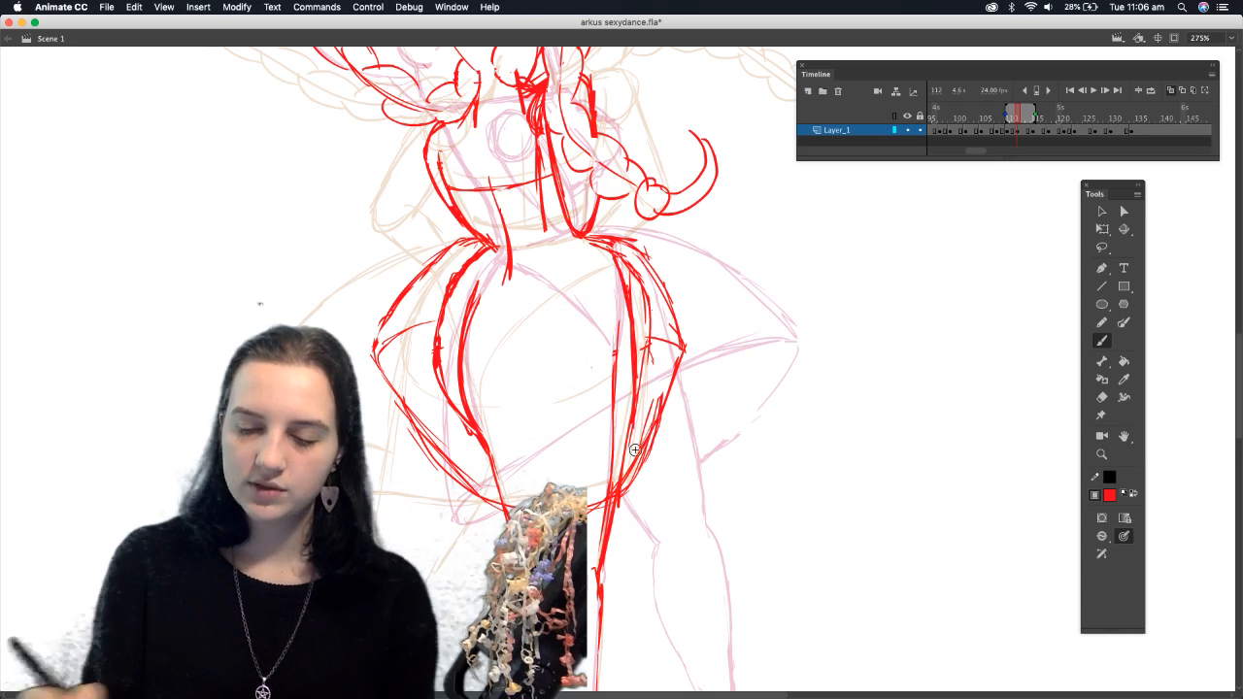
Erase the stray strokes along the skirt's lower edges and rebrush the outline and the hem curve at its right point
left_click(1103, 399)
mouse_move(626, 312)
left_mouse_down()
mouse_move(629, 278)
mouse_move(651, 336)
mouse_move(640, 422)
mouse_move(647, 340)
mouse_move(648, 434)
left_mouse_up()
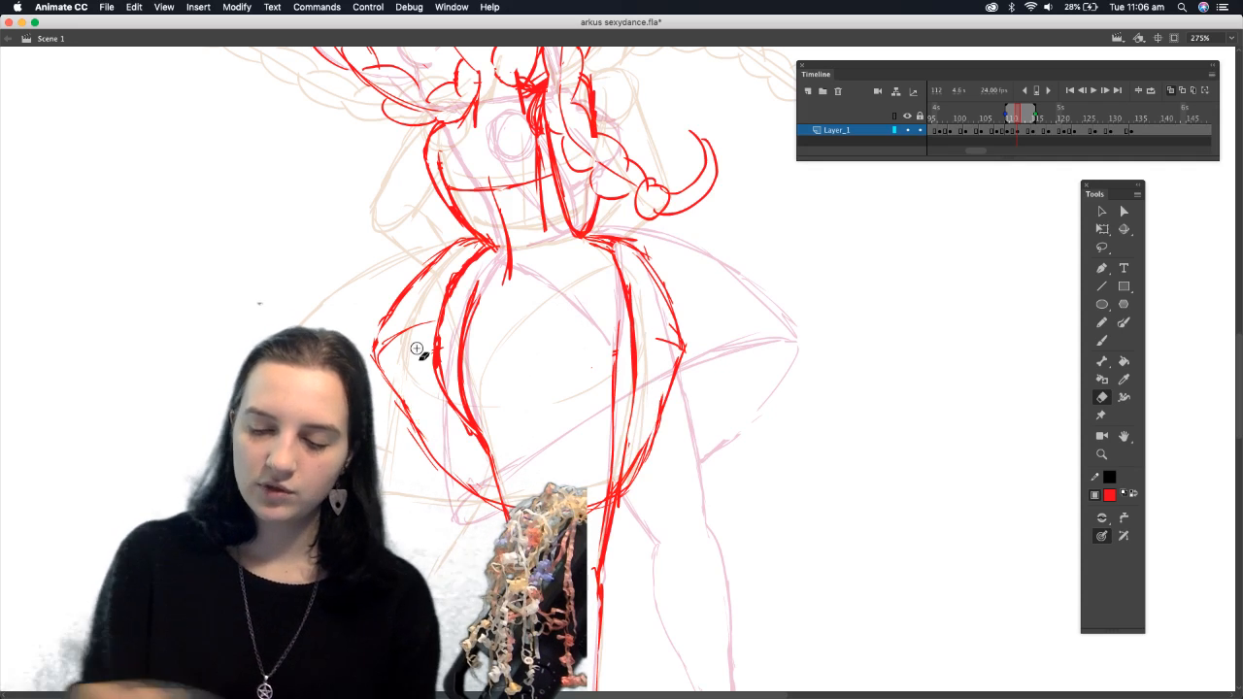
left_click(1101, 342)
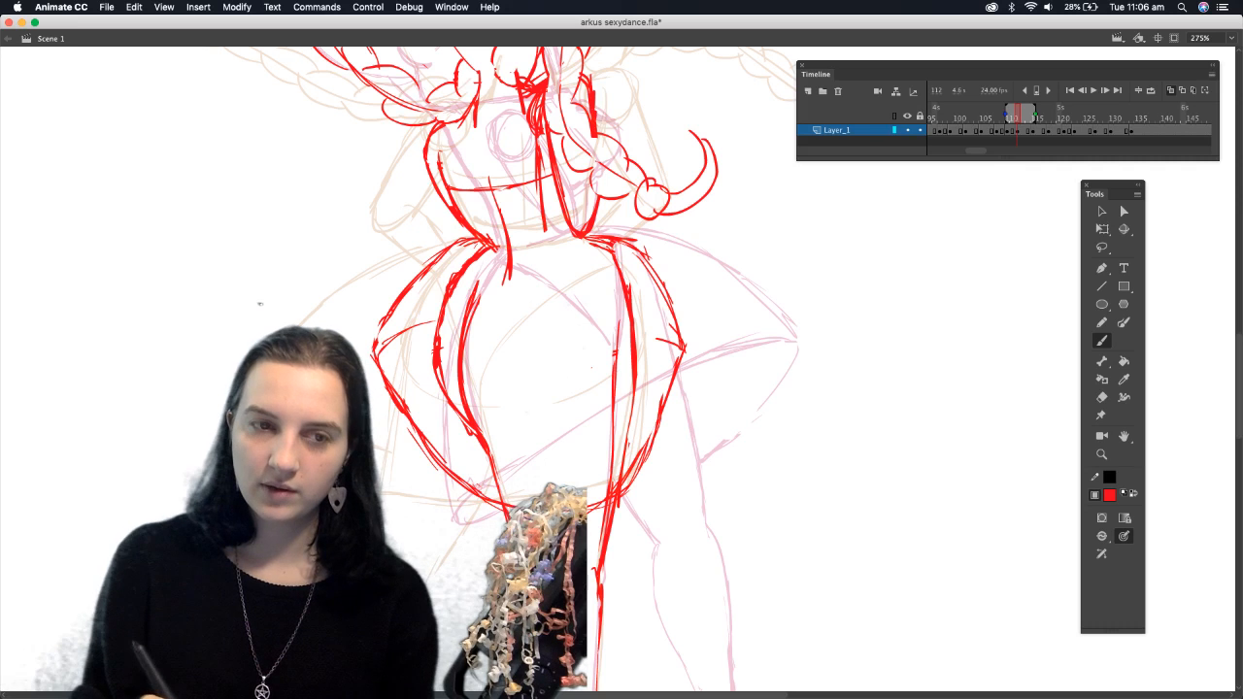
mouse_move(633, 480)
left_mouse_down()
mouse_move(668, 384)
mouse_move(662, 336)
left_mouse_up()
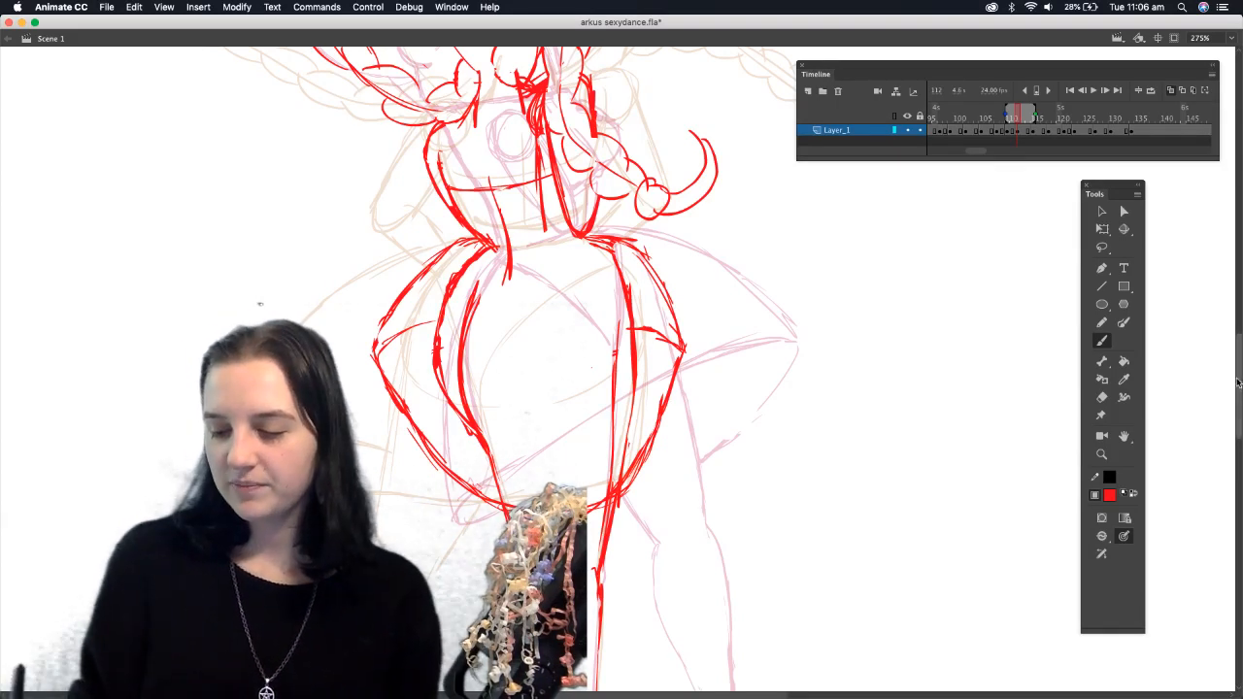
Brush a curved waistband across the base of the bodice and erase the vertical torso line crossing it
left_click_drag(1239, 386, 1238, 347)
scroll(946, 369, "down", 3)
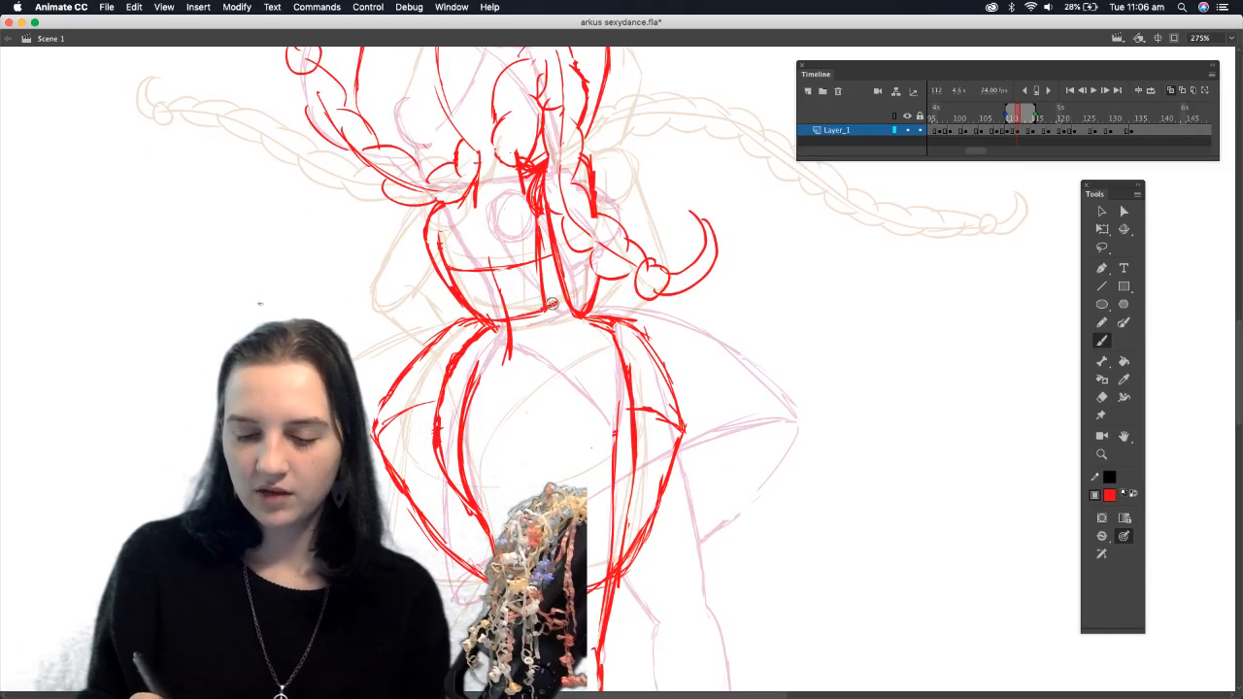
mouse_move(542, 308)
left_mouse_down()
mouse_move(492, 332)
mouse_move(563, 318)
left_mouse_up()
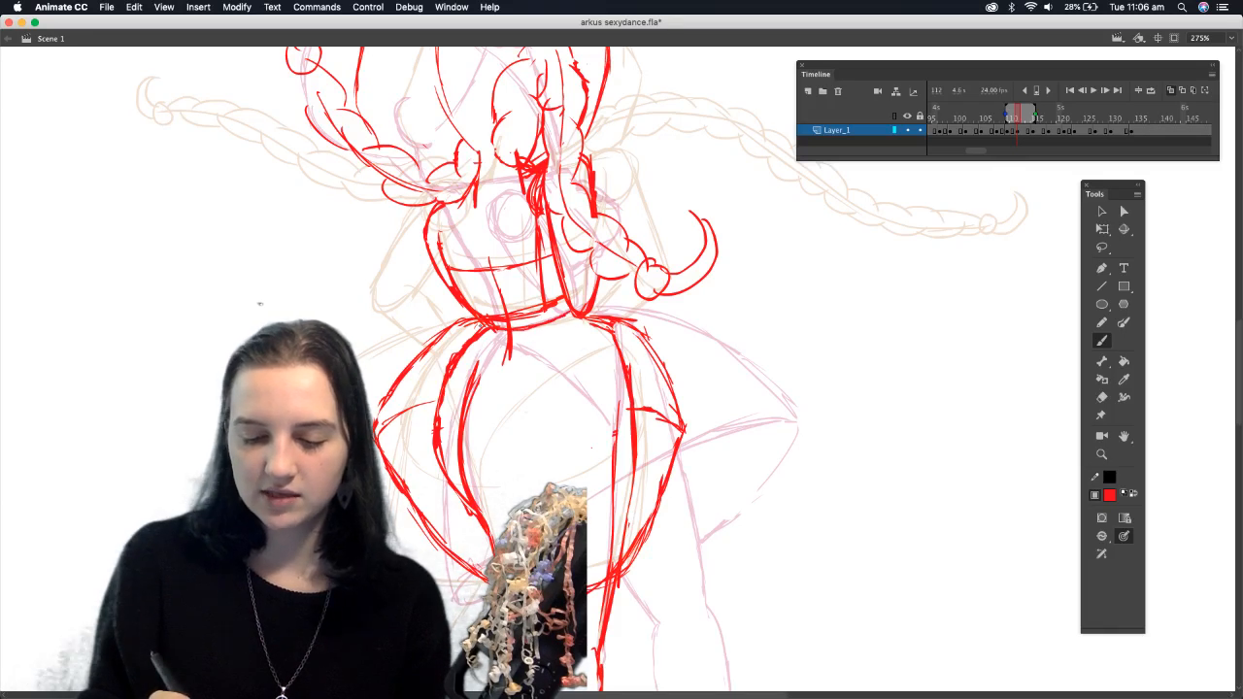
left_click(1101, 397)
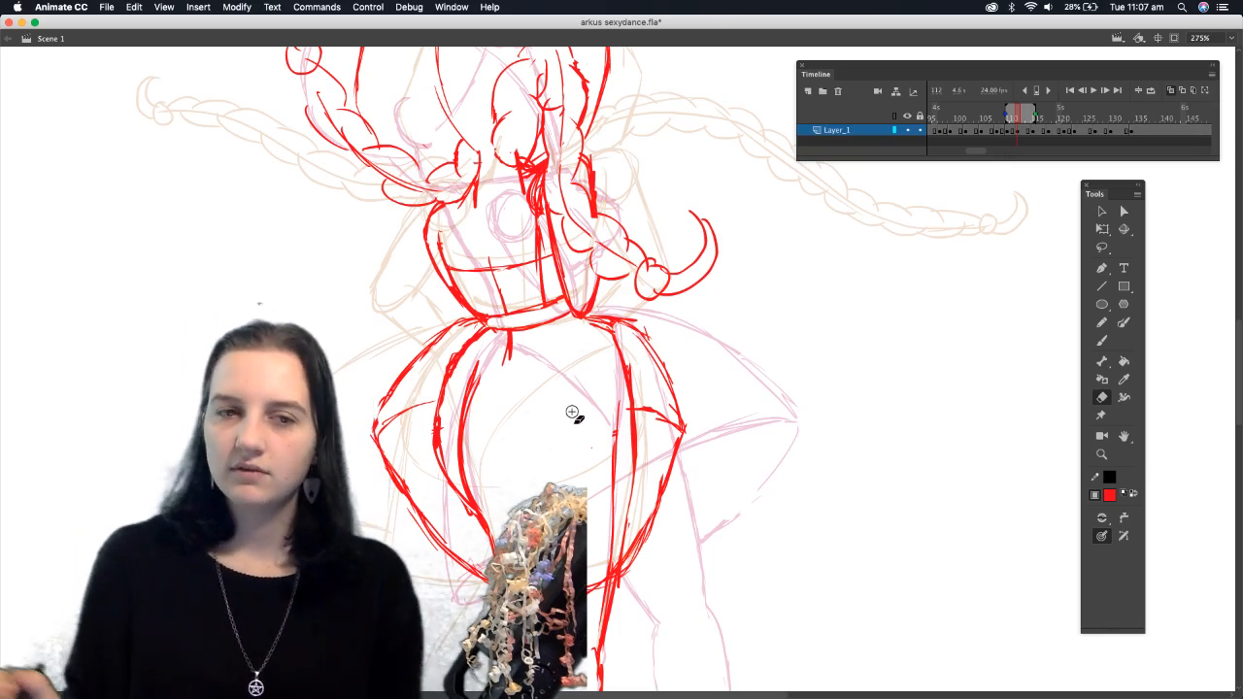
Touch up the lower edge of the waistband with the brush and erase its stray marks
left_click(1101, 340)
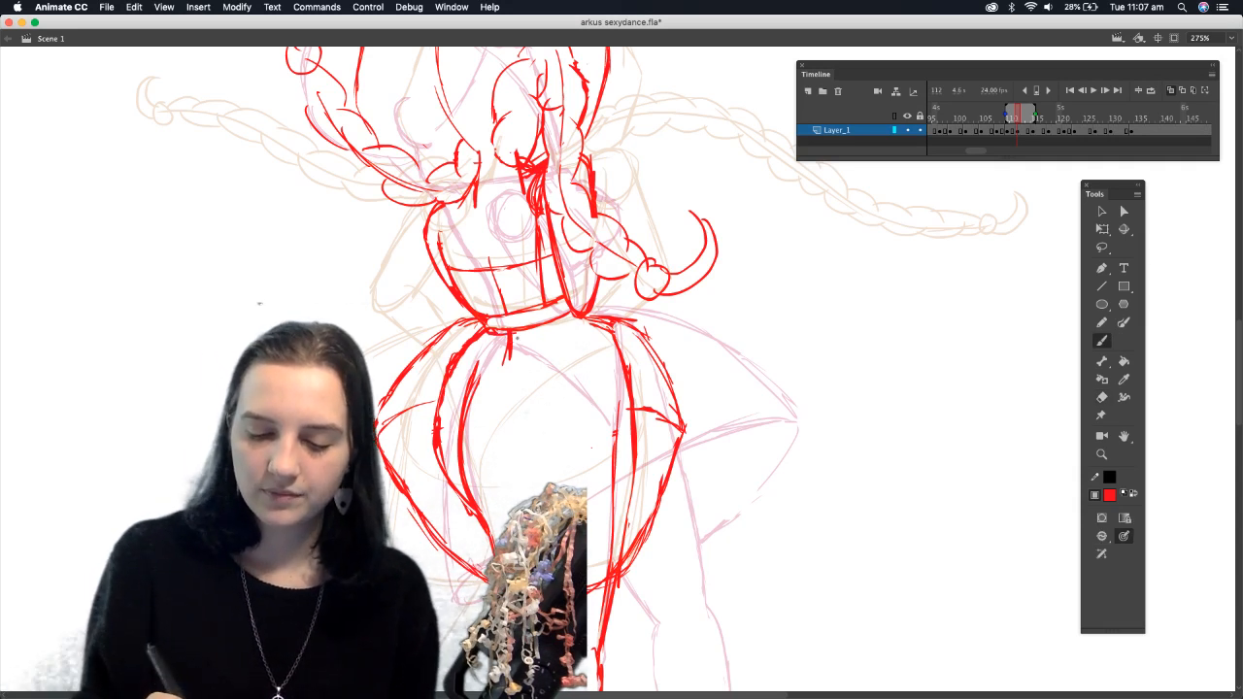
left_click(1101, 397)
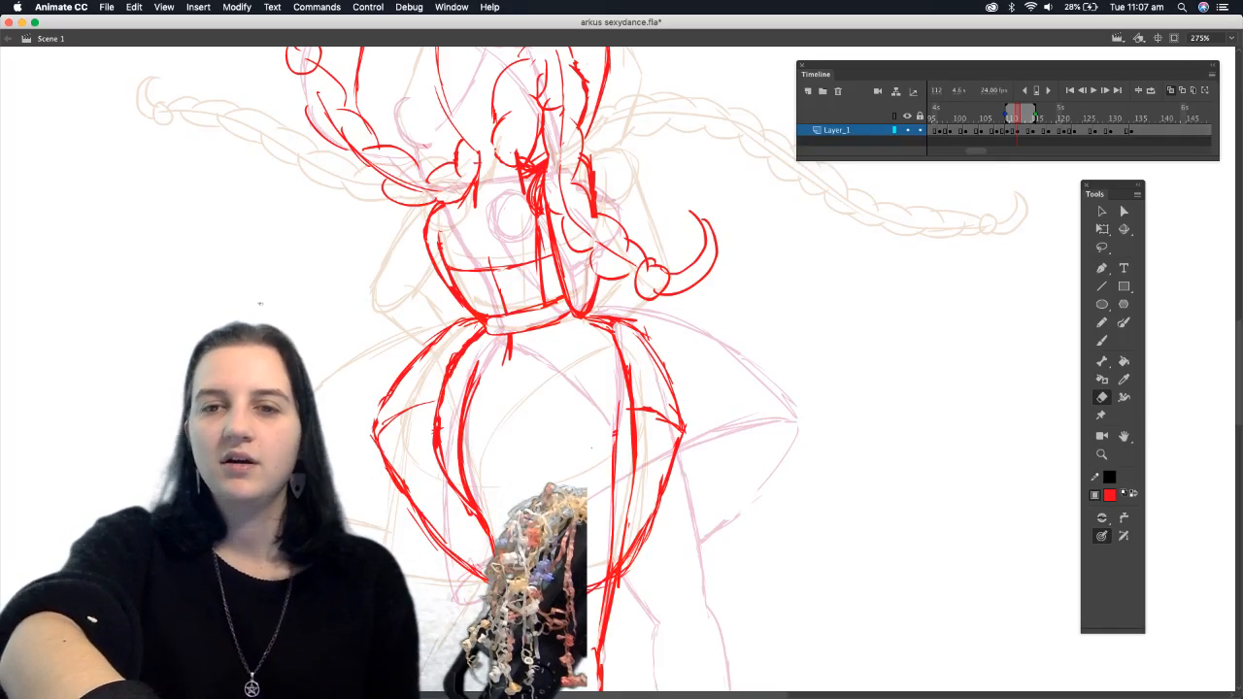
key("super+Tab")
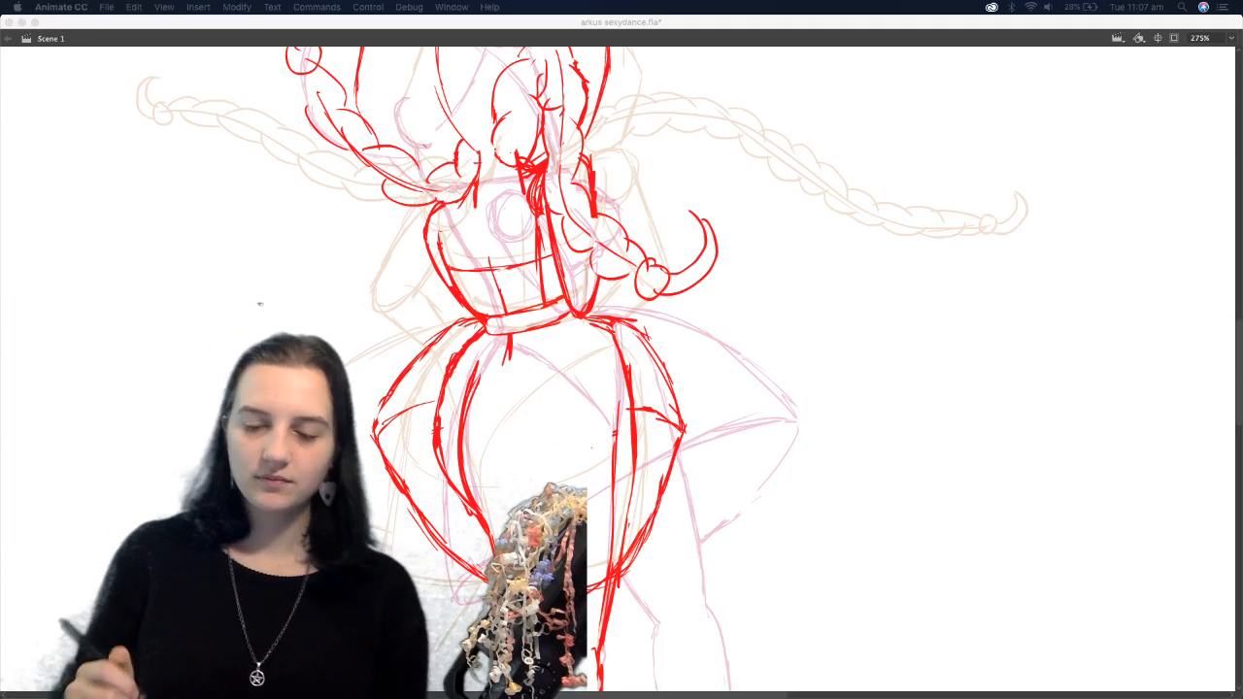
key("F4")
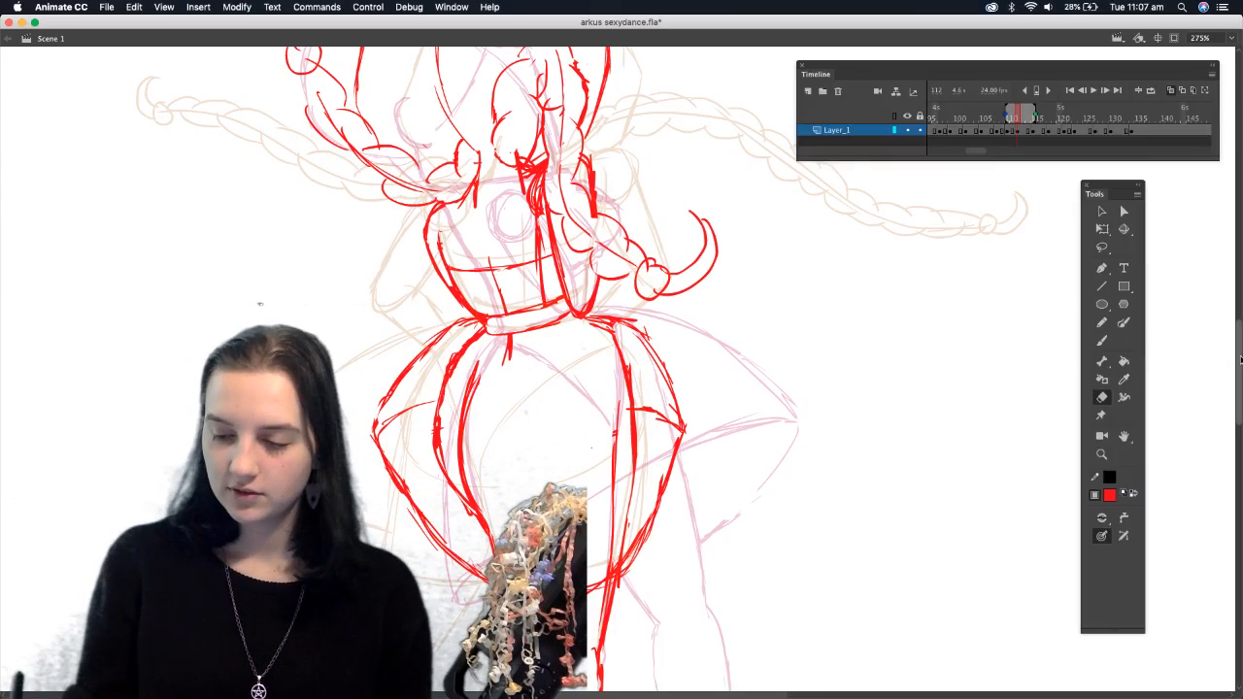
Brush curved stocking-top lines across the thigh in frame 112, just above the skirt's lower edge
scroll(1163, 380, "down", 5)
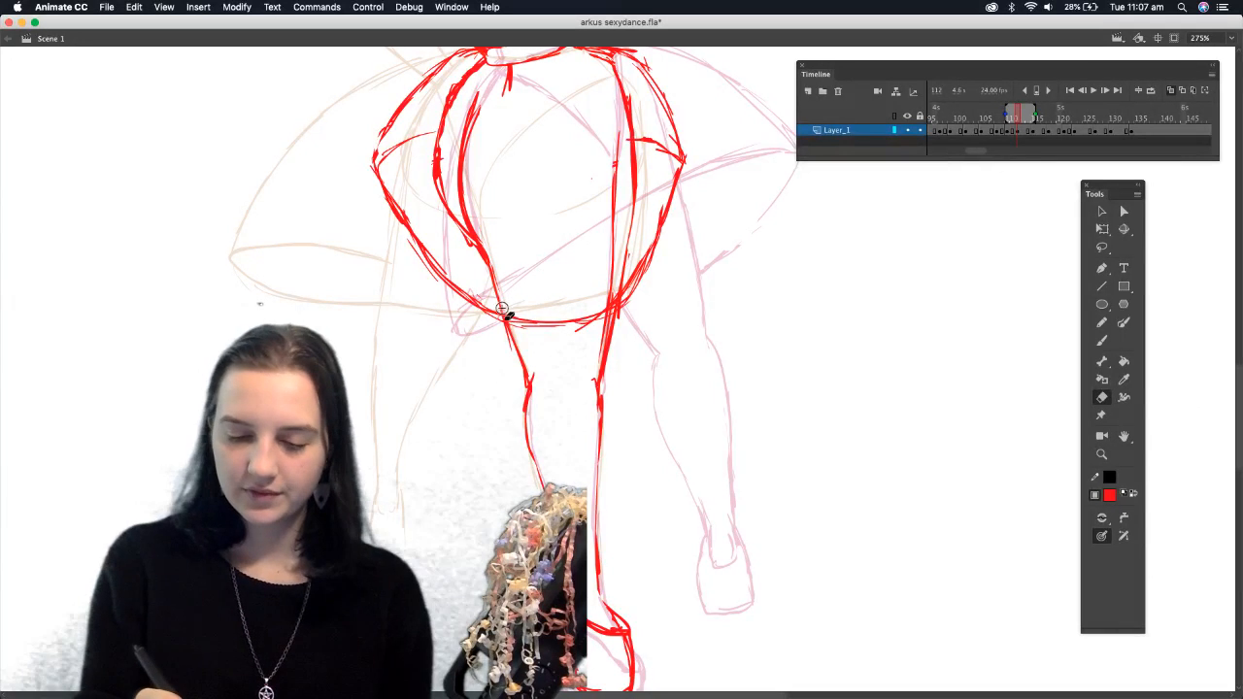
left_click(1101, 339)
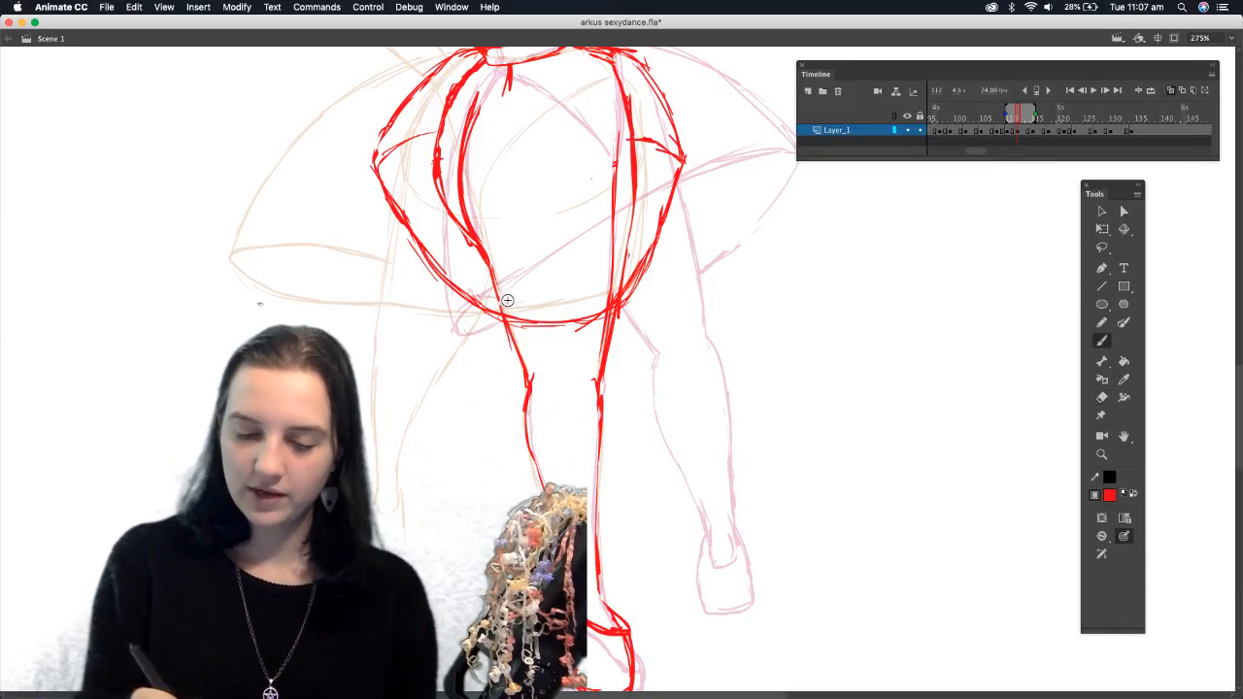
mouse_move(499, 314)
left_mouse_down()
mouse_move(568, 323)
mouse_move(610, 299)
left_mouse_up()
mouse_move(497, 292)
left_mouse_down()
mouse_move(585, 296)
mouse_move(493, 297)
left_mouse_up()
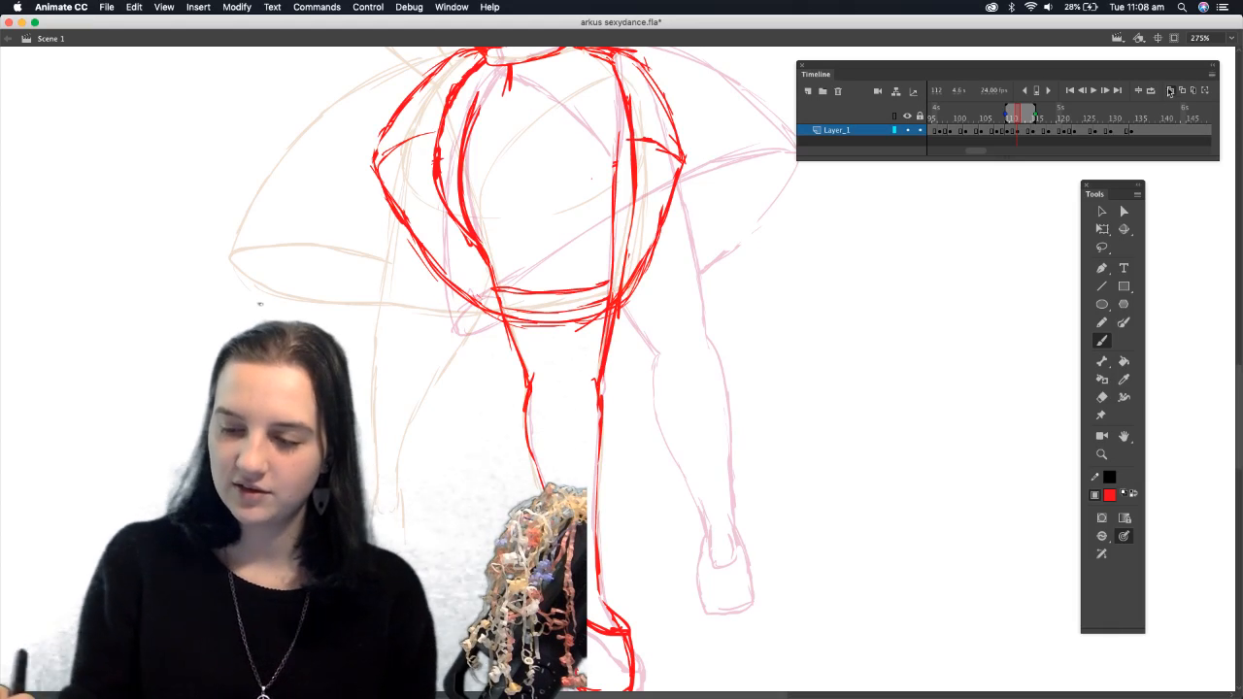
Turn off onion skinning and brush slanted stocking-top bands across both thighs of the pose in frame 115
left_click(1103, 90)
left_click(1035, 114)
left_click_drag(496, 284, 613, 274)
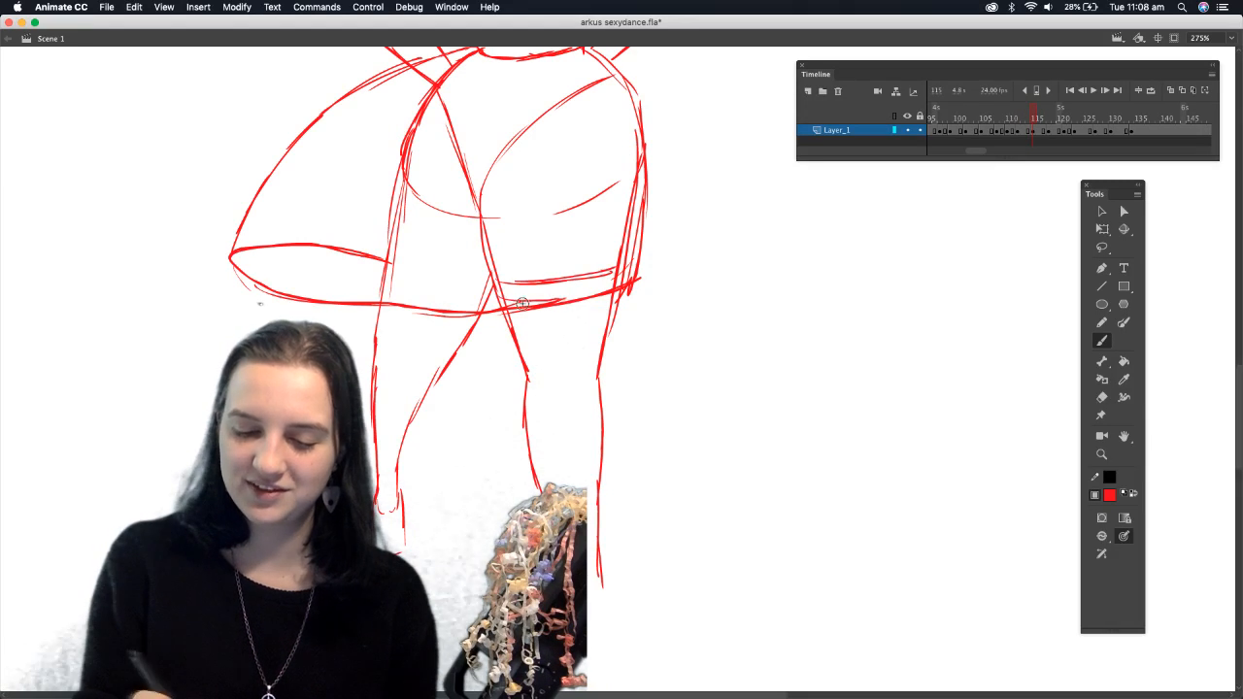
mouse_move(394, 259)
left_mouse_down()
mouse_move(486, 288)
mouse_move(394, 260)
mouse_move(414, 263)
mouse_move(387, 285)
mouse_move(430, 299)
left_mouse_up()
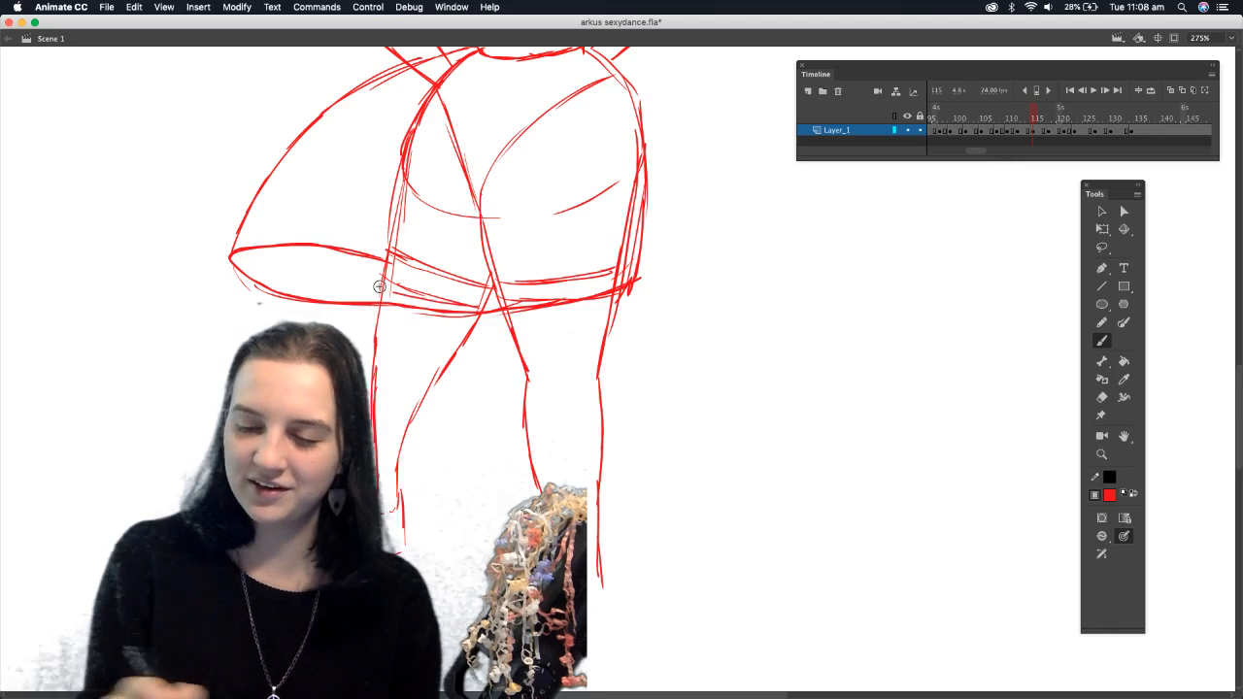
Brush curved stocking-top bands across both thighs of the pose in frame 110
left_click(1021, 118)
left_click(1010, 118)
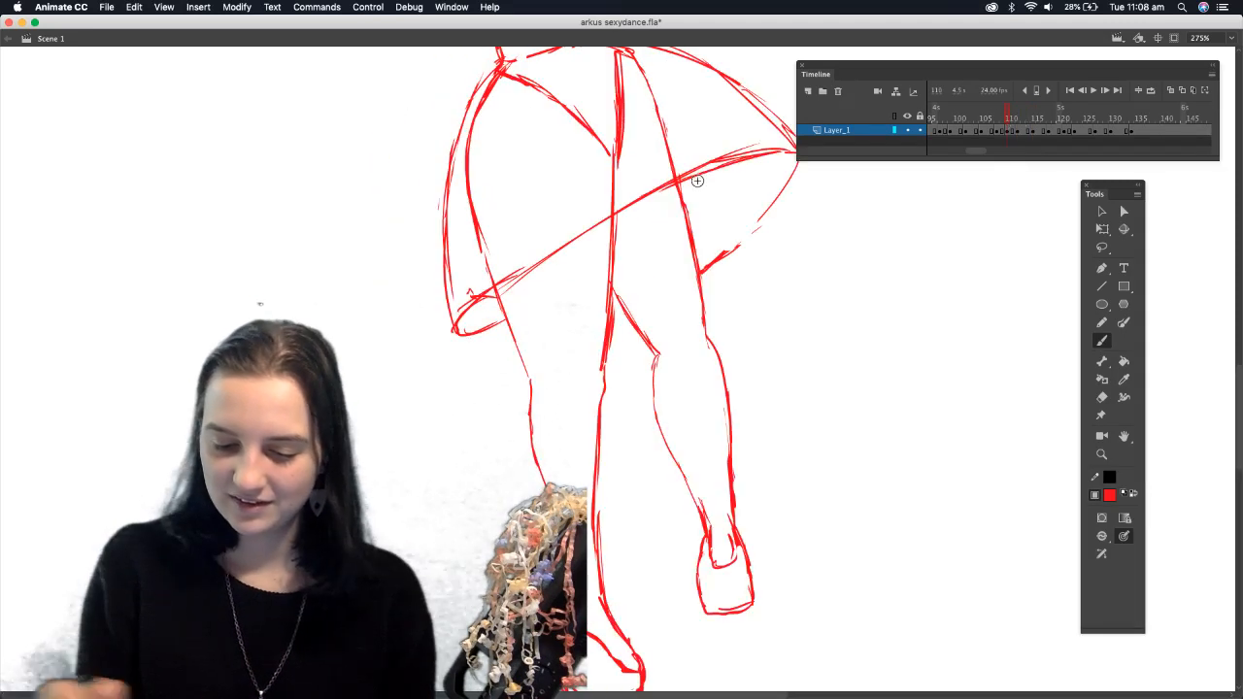
mouse_move(609, 258)
left_mouse_down()
mouse_move(490, 276)
mouse_move(534, 296)
mouse_move(613, 287)
left_mouse_up()
mouse_move(617, 256)
left_mouse_down()
mouse_move(683, 231)
mouse_move(617, 280)
left_mouse_up()
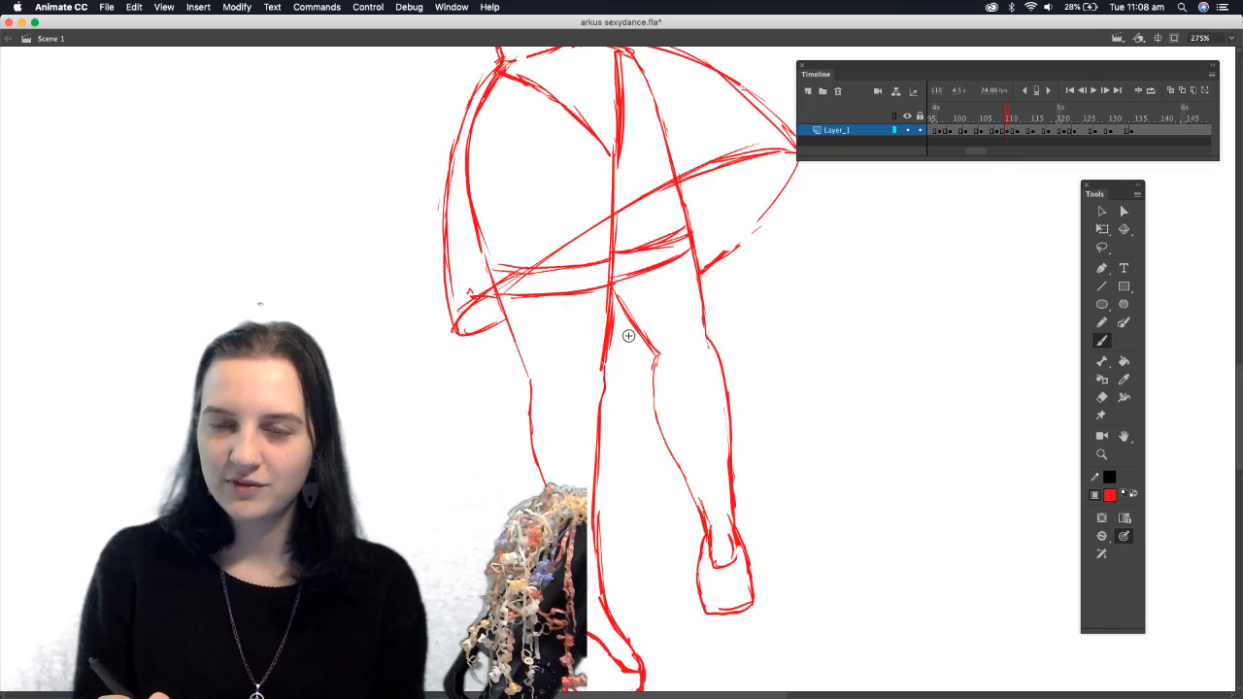
Turn on onion skinning at frame 105 and brush a double curved stocking band across the left thigh
mouse_move(1010, 120)
left_mouse_down()
mouse_move(988, 123)
mouse_move(1027, 124)
mouse_move(965, 146)
mouse_move(1005, 139)
mouse_move(986, 139)
left_mouse_up()
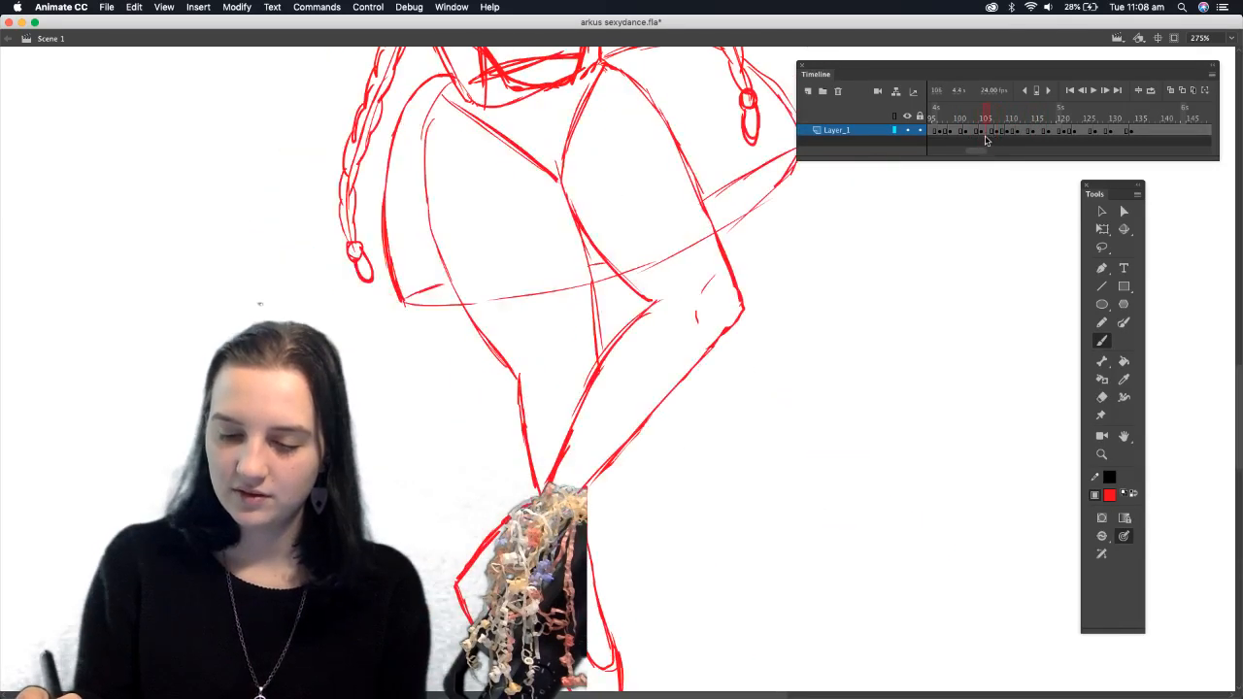
left_click(1170, 90)
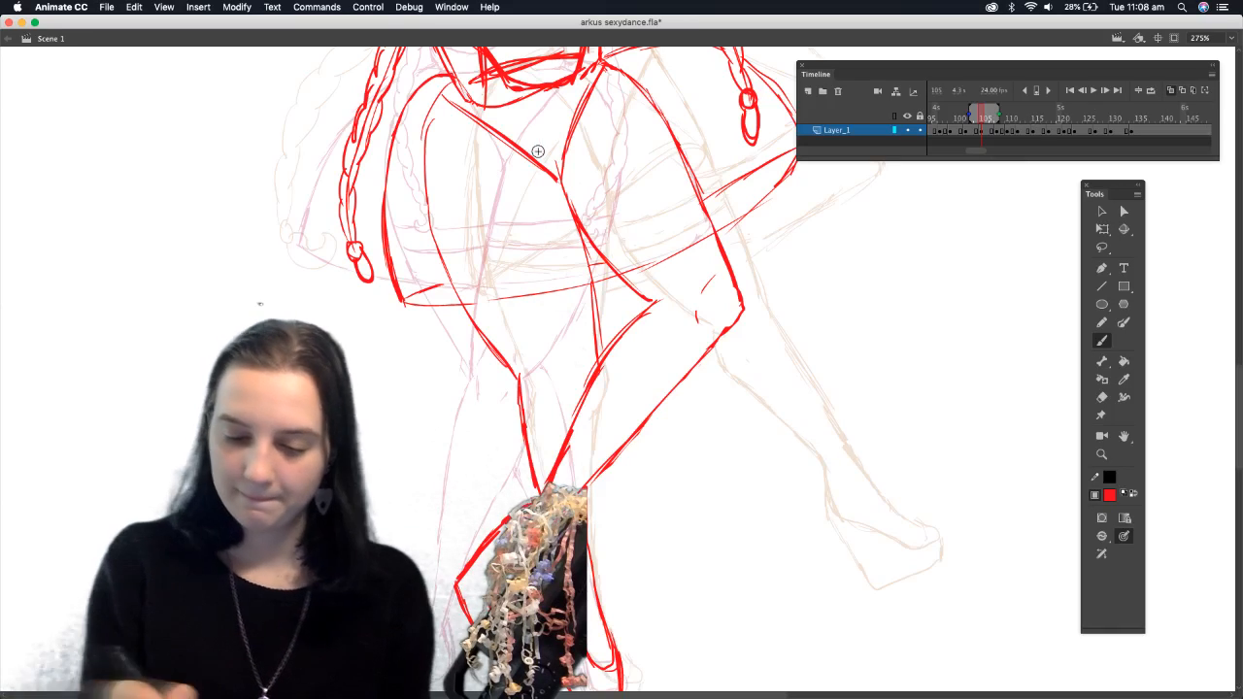
mouse_move(439, 237)
left_mouse_down()
mouse_move(508, 250)
mouse_move(575, 235)
left_mouse_up()
left_click_drag(443, 273, 594, 259)
left_click_drag(590, 262, 448, 280)
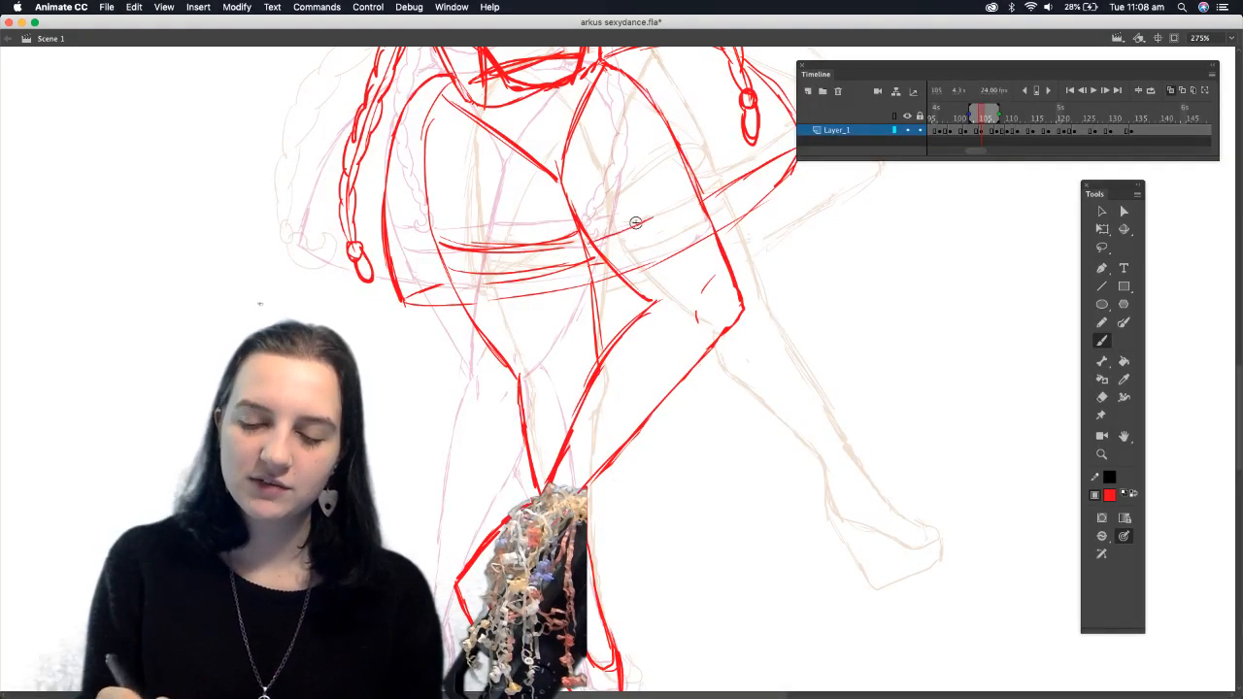
Erase the rough band lines on the right thigh and rebrush its stocking band curving up toward the outer edge
mouse_move(600, 250)
left_mouse_down()
mouse_move(693, 192)
mouse_move(636, 251)
left_mouse_up()
left_click(1102, 396)
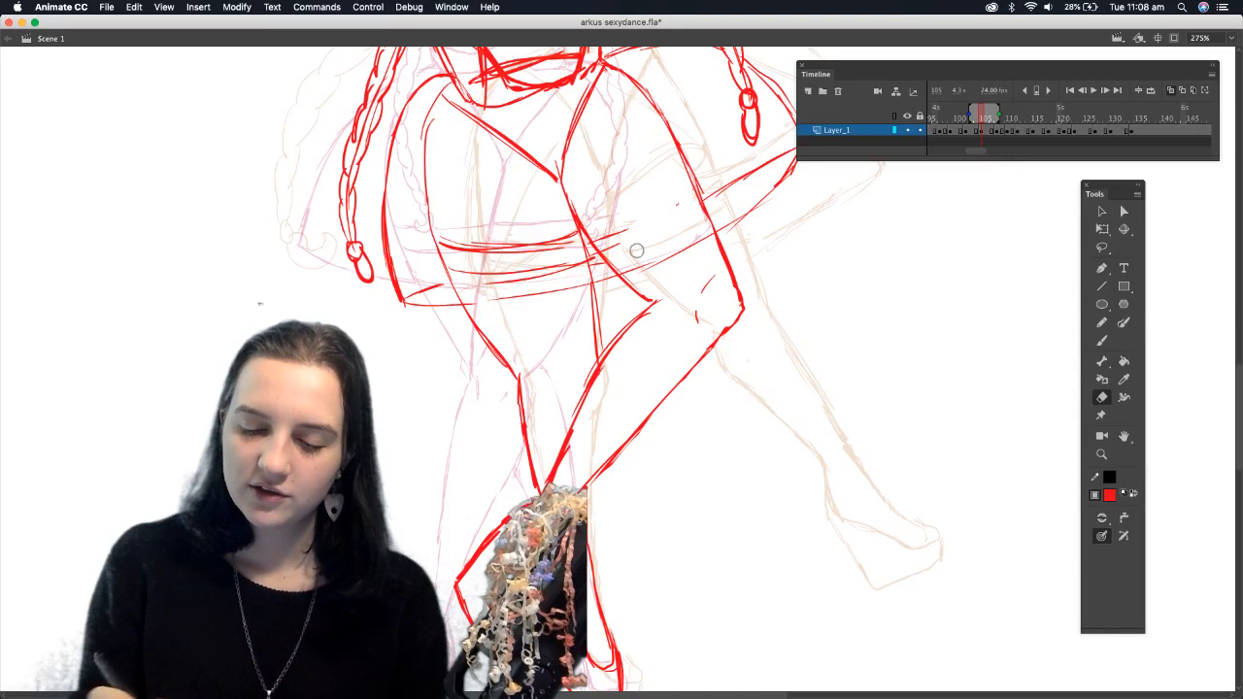
left_click(1104, 341)
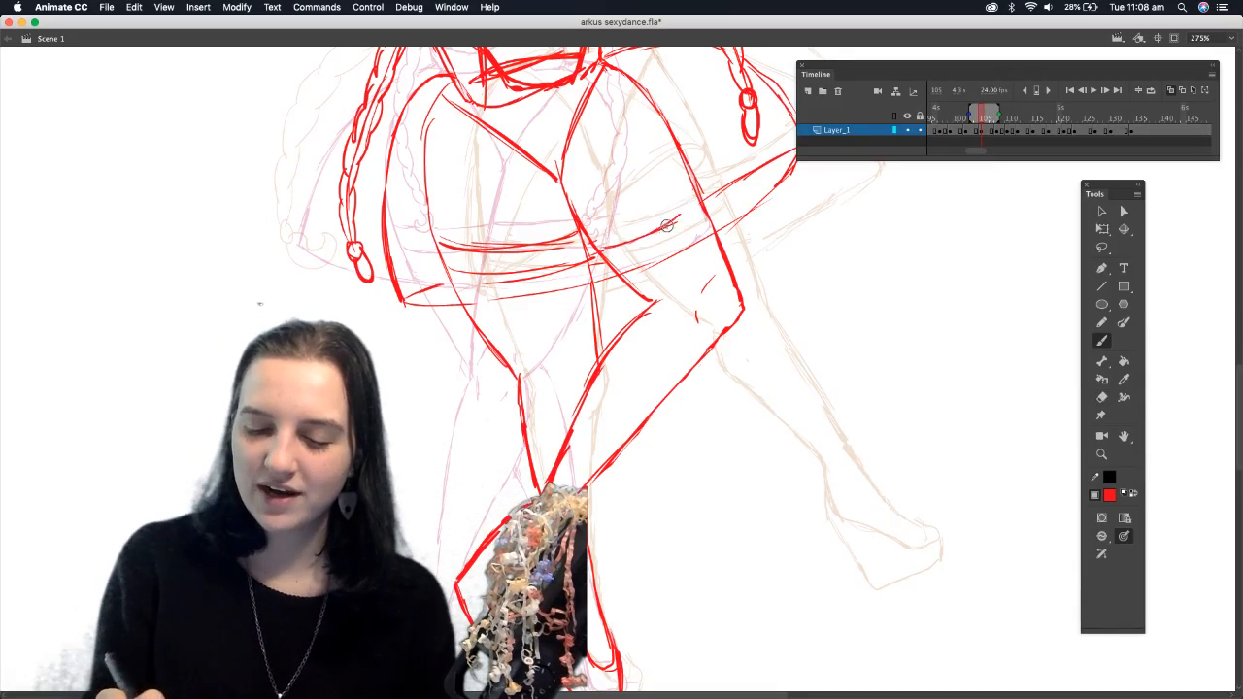
left_click_drag(695, 200, 596, 252)
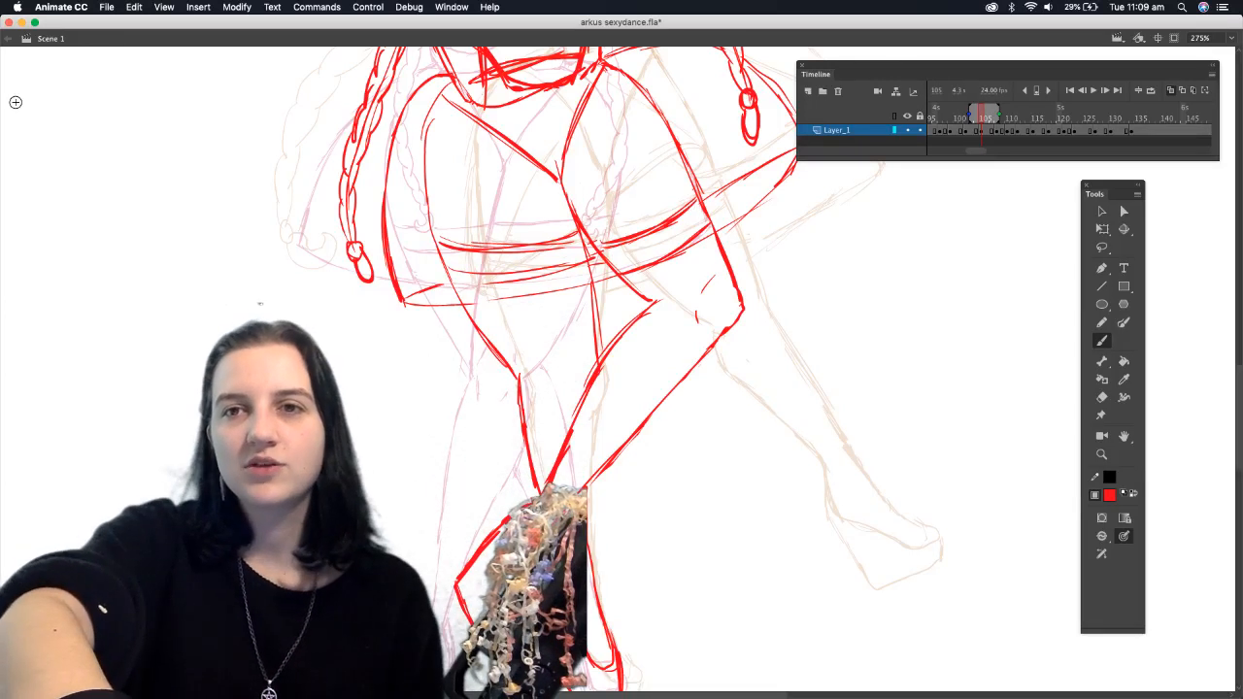
Fit the whole stage in view, enable looping over the frame range and play the animation to review it
key("super+Tab")
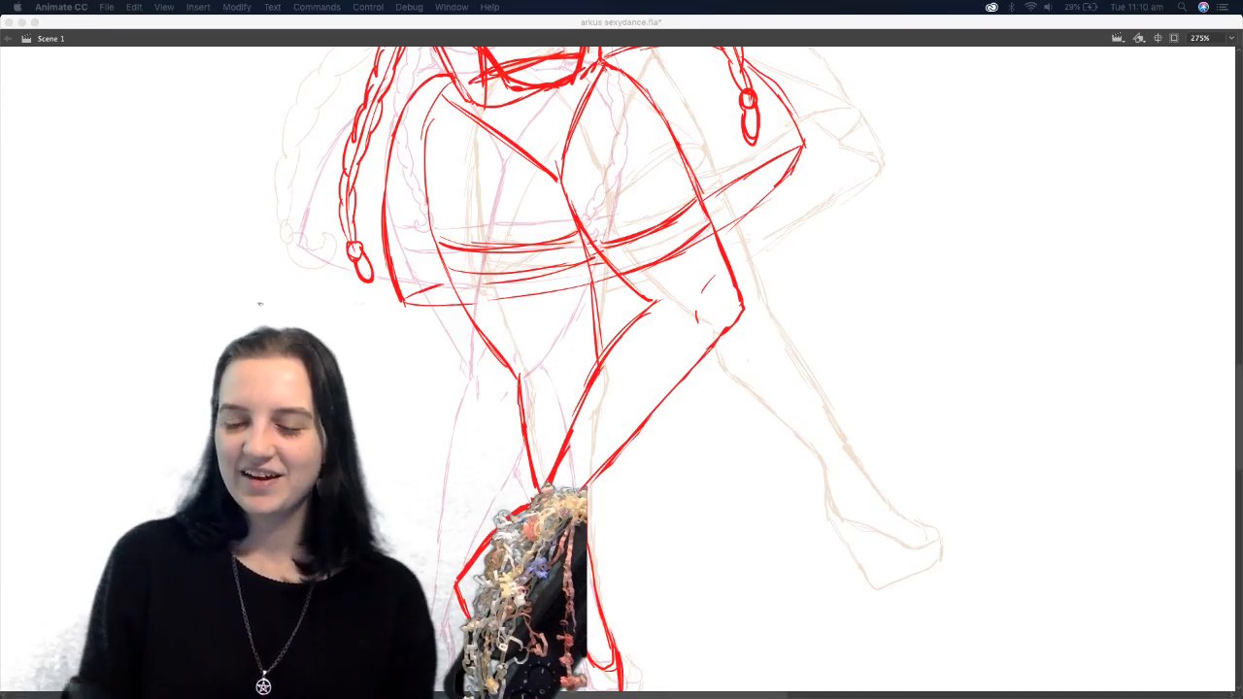
left_click(1233, 378)
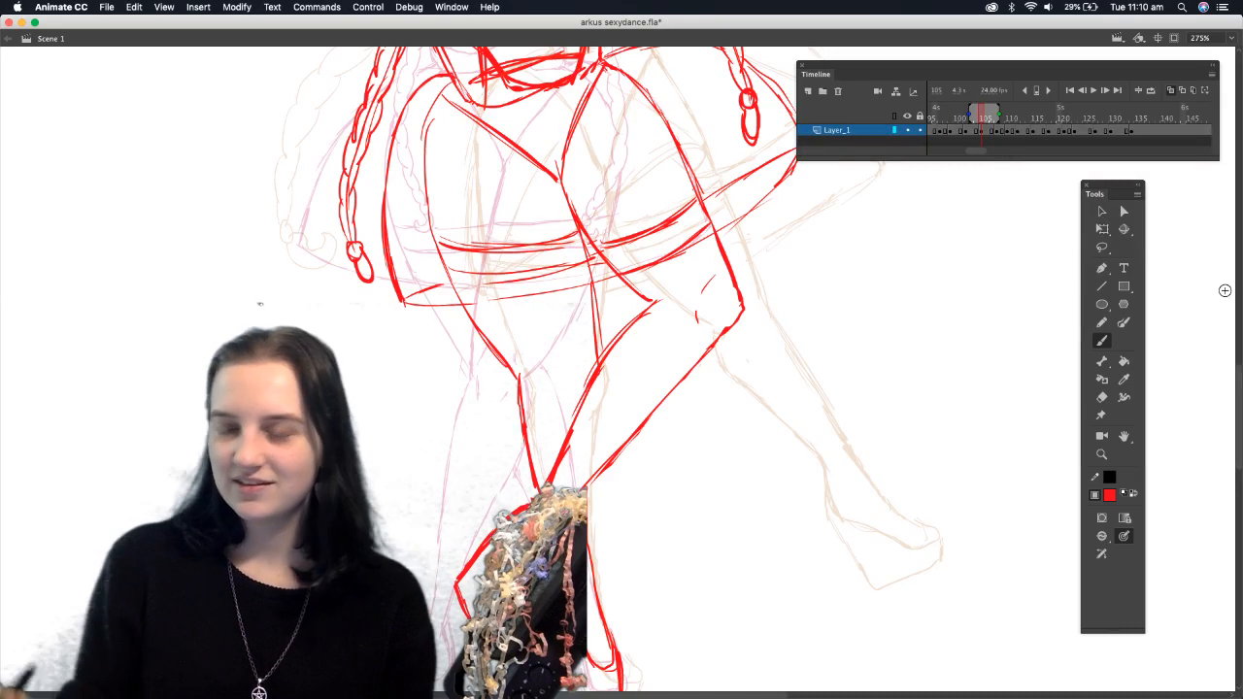
left_click(1234, 39)
left_click(1214, 49)
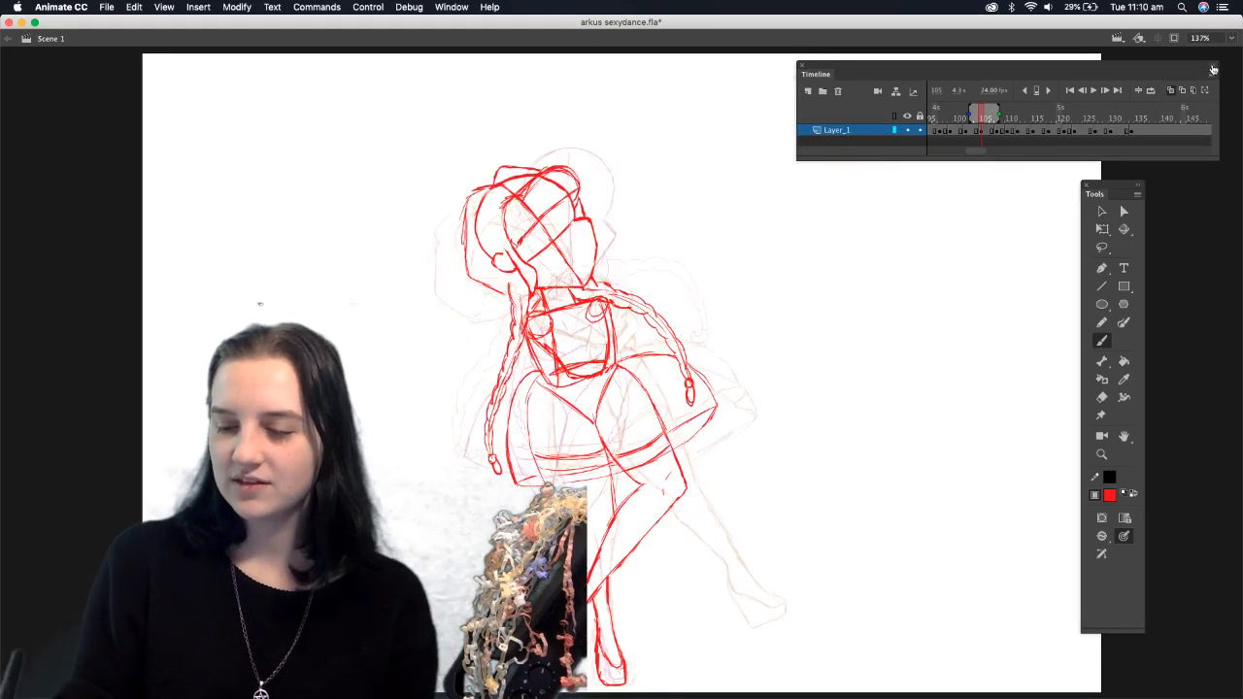
left_click(1151, 92)
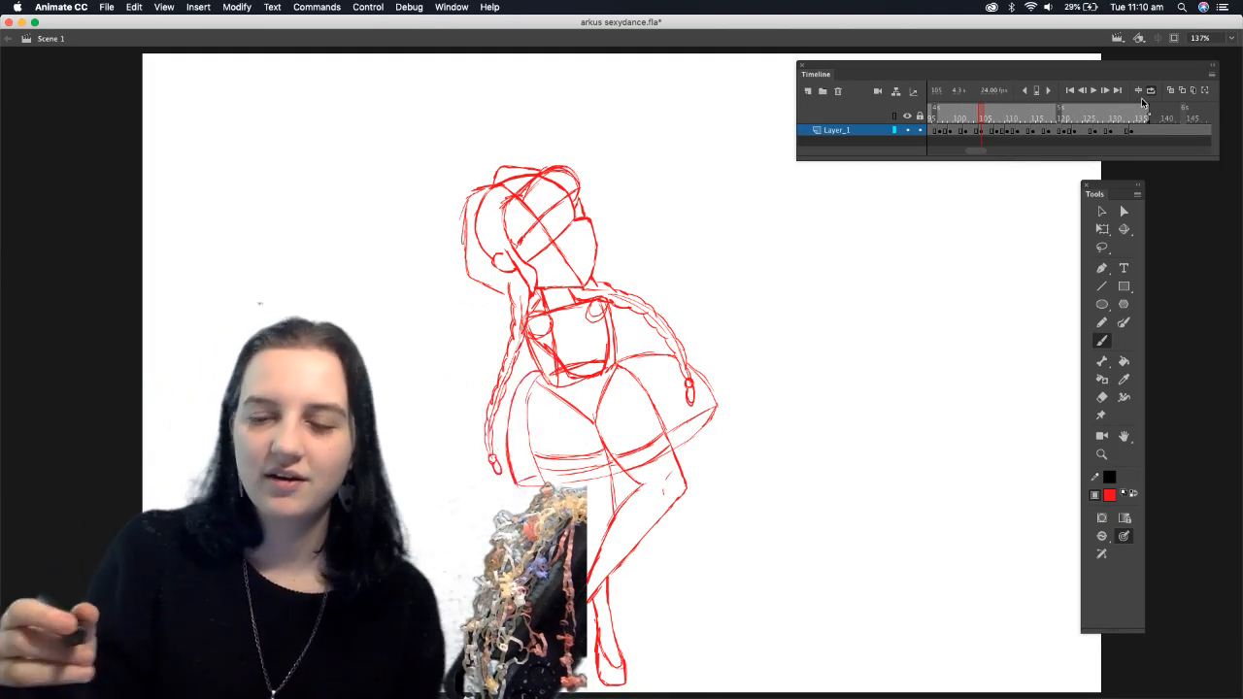
left_click(1094, 90)
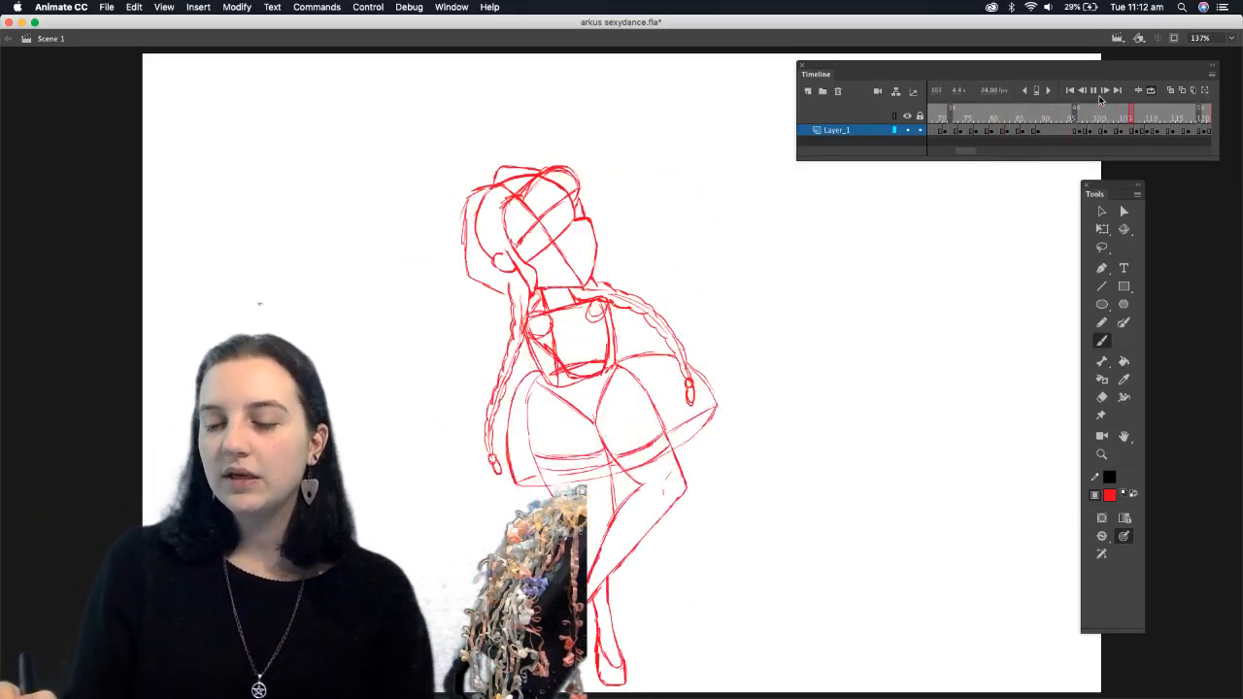
left_click(1092, 91)
Go to frame 132 and brush the bodice line and waistband across the back of the figure
mouse_move(1066, 115)
left_mouse_down()
mouse_move(1179, 121)
mouse_move(1026, 128)
mouse_move(1094, 142)
mouse_move(976, 151)
mouse_move(1085, 133)
left_mouse_up()
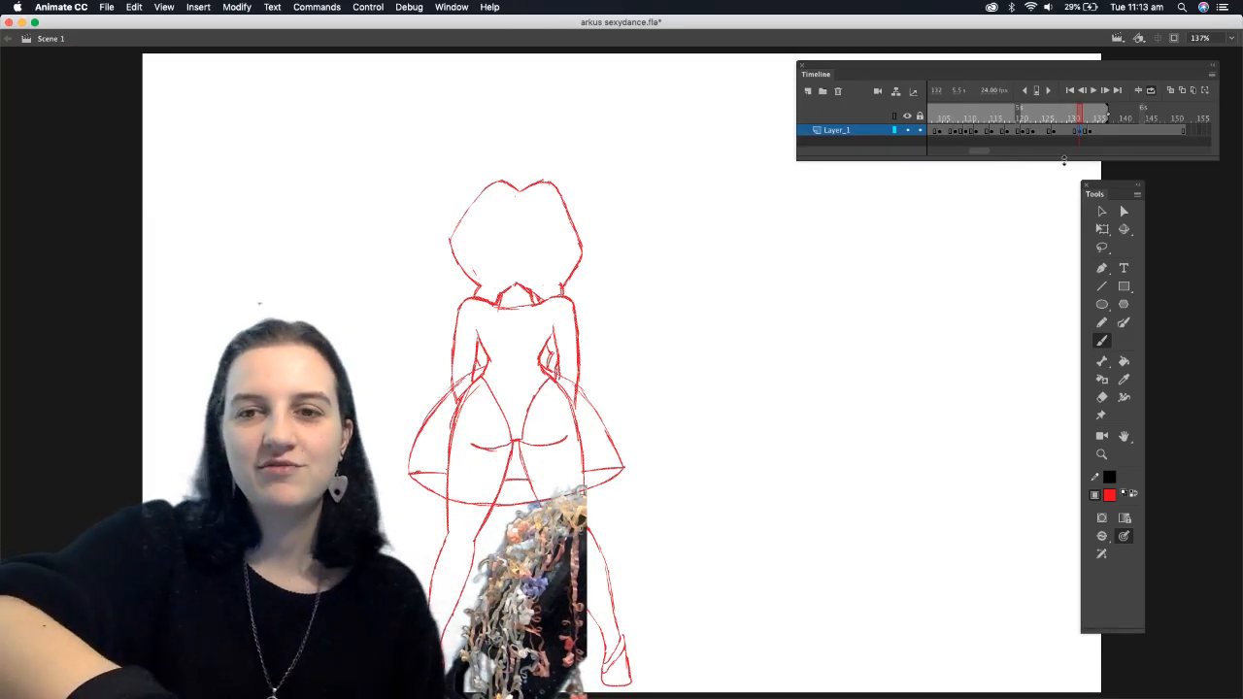
key("F4")
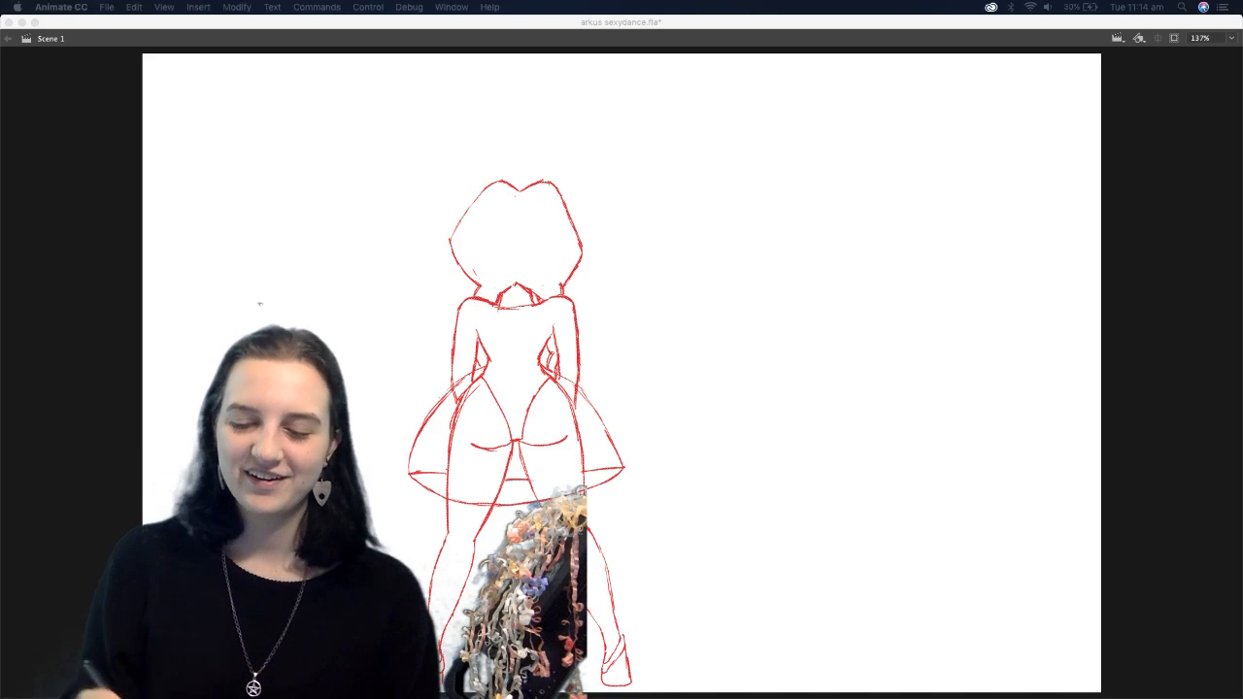
left_click(718, 357)
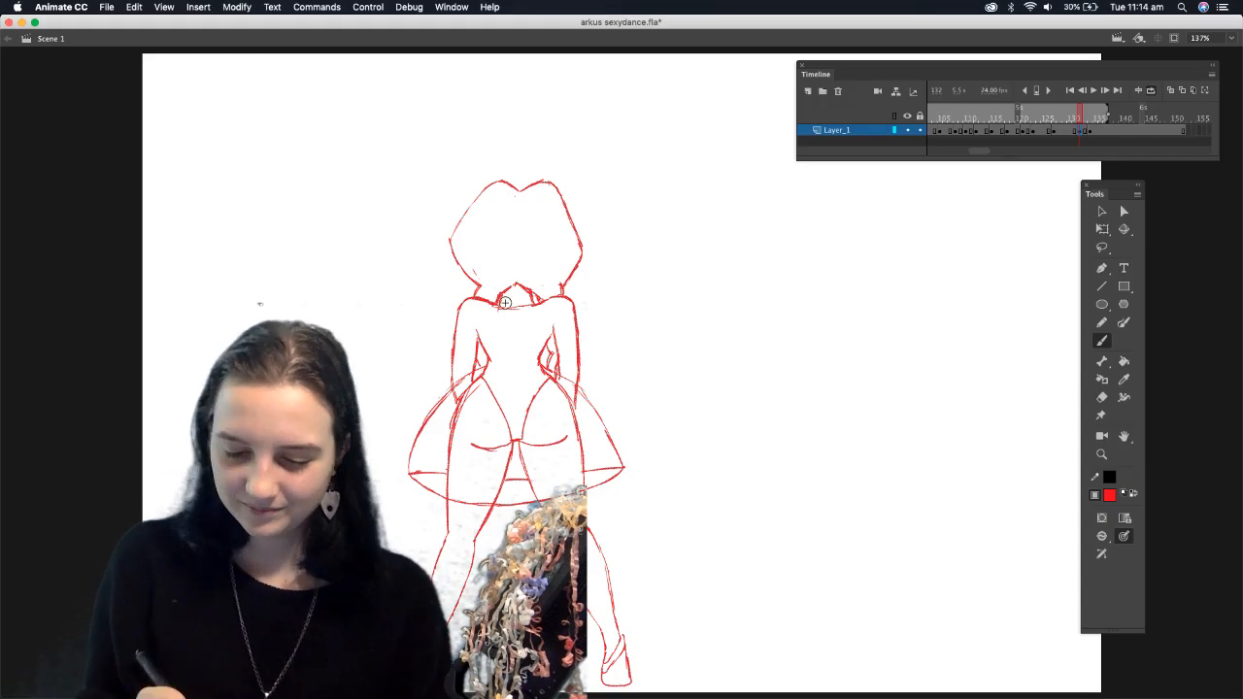
mouse_move(484, 342)
left_mouse_down()
mouse_move(539, 344)
mouse_move(485, 340)
left_mouse_up()
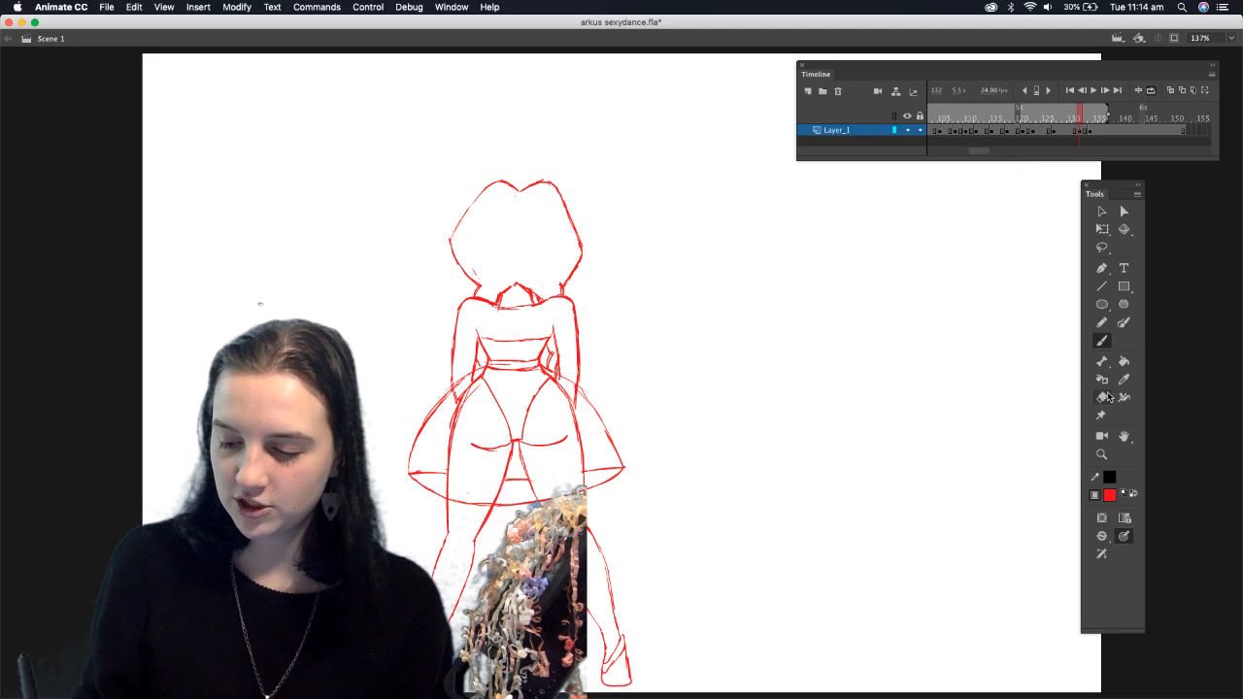
key("e")
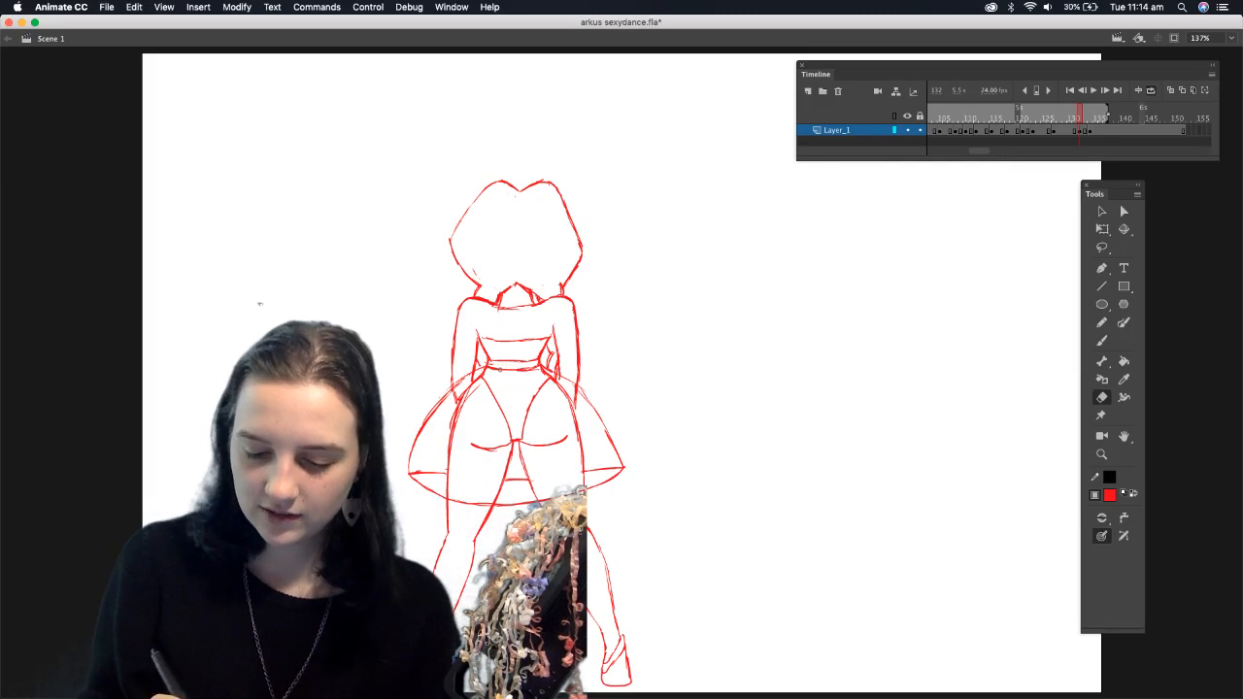
Brush a short vertical parting line down the back of the head, replacing a longer first attempt
left_click(1101, 340)
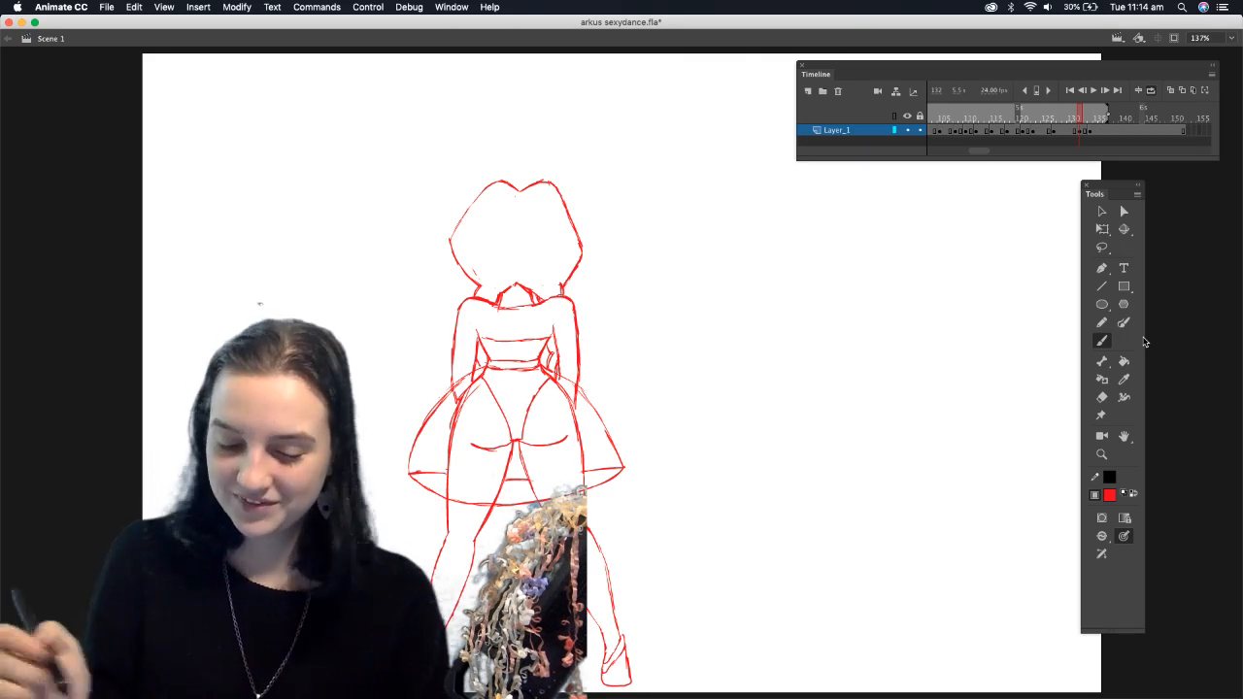
left_click_drag(514, 206, 514, 300)
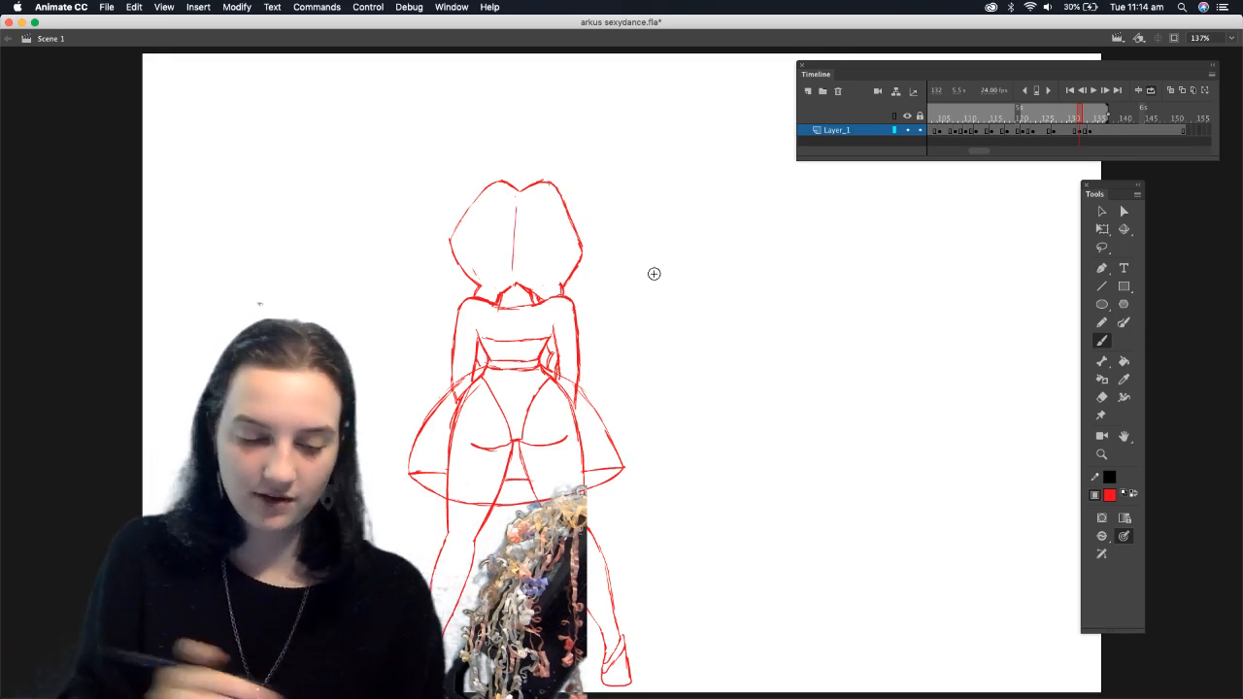
key("super+z")
left_click_drag(516, 210, 516, 248)
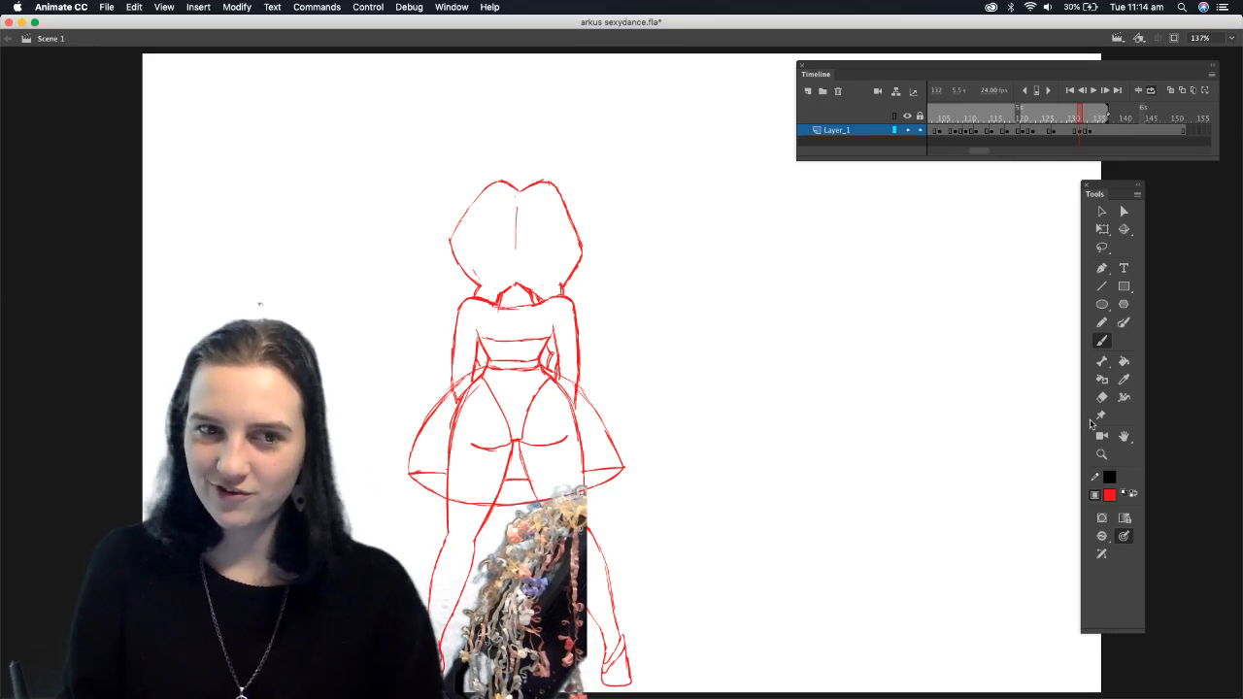
Insert a blank keyframe at frame 130 and turn on onion skinning to show the neighbouring poses
left_click(1070, 118)
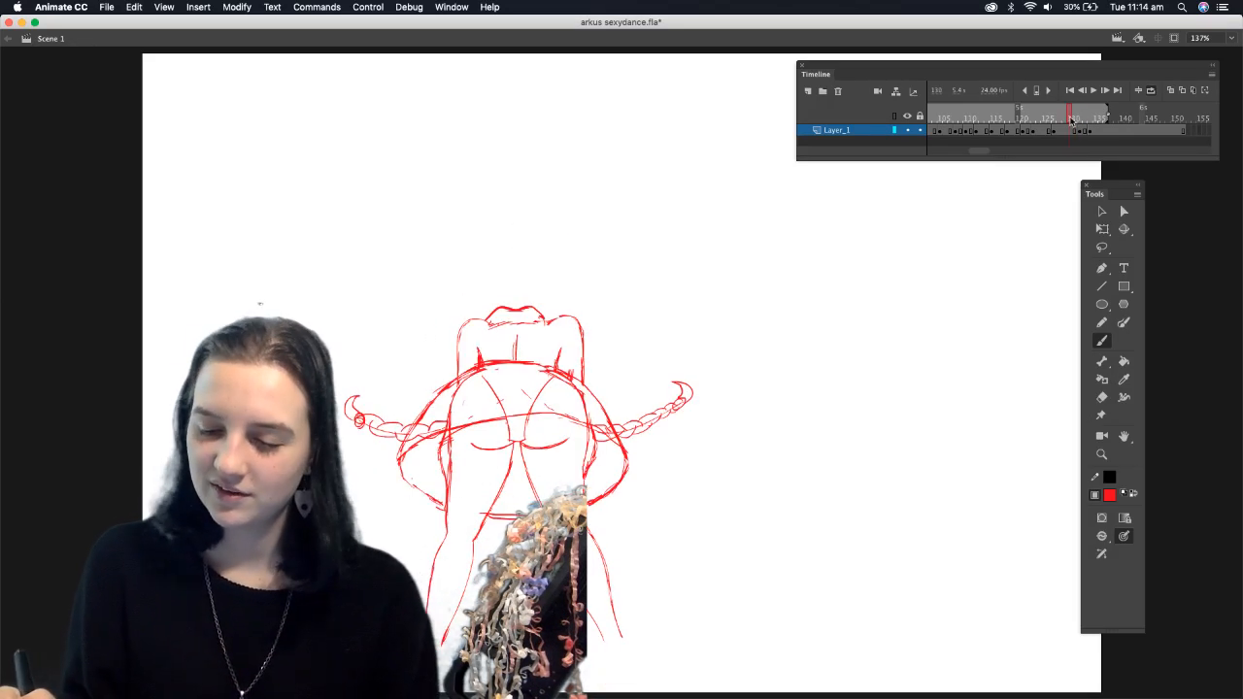
right_click(1073, 128)
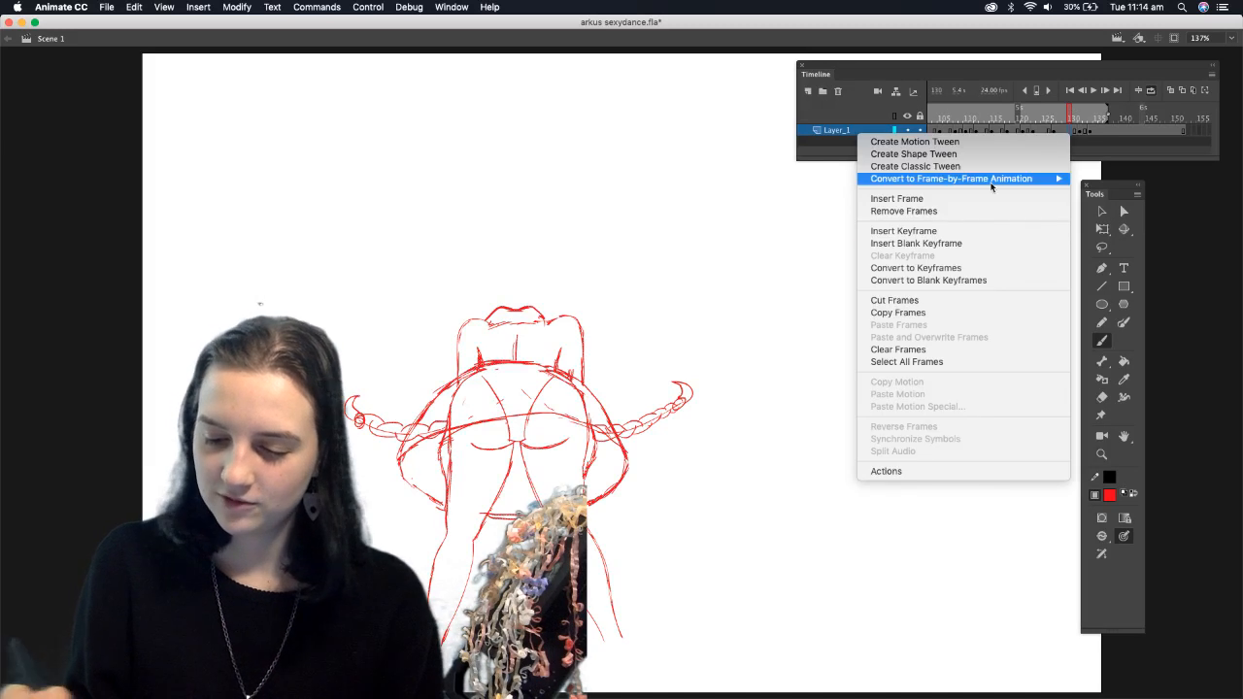
left_click(932, 244)
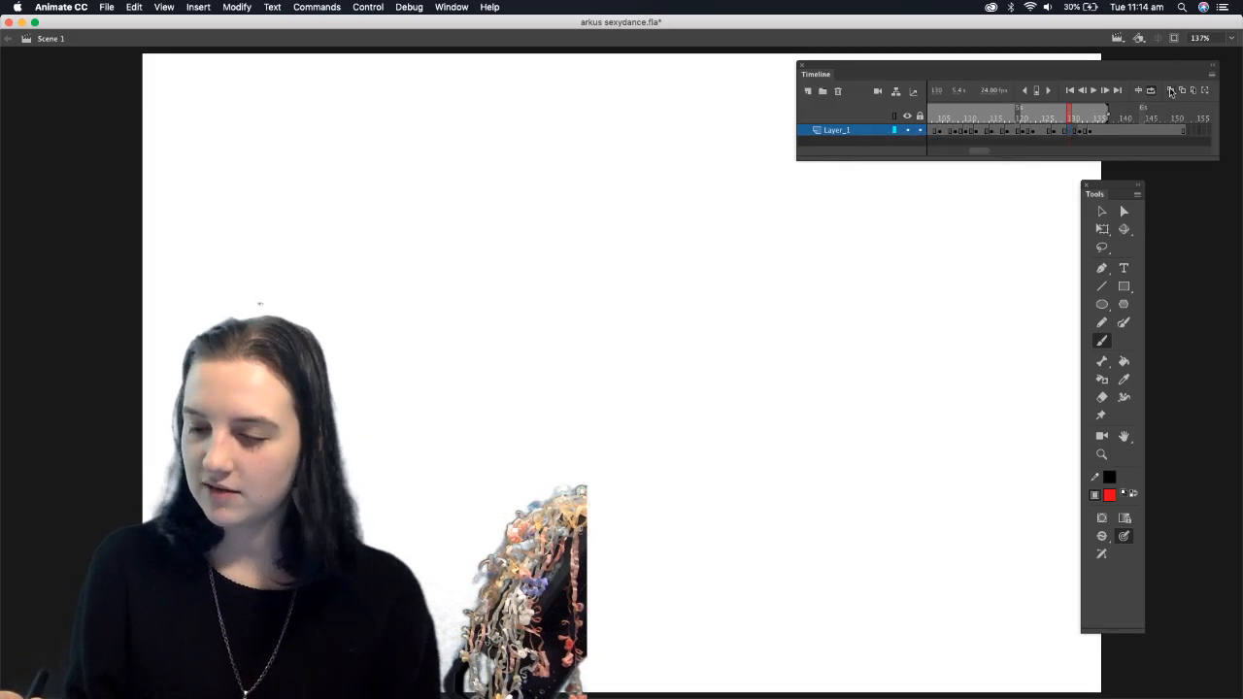
left_click(1170, 90)
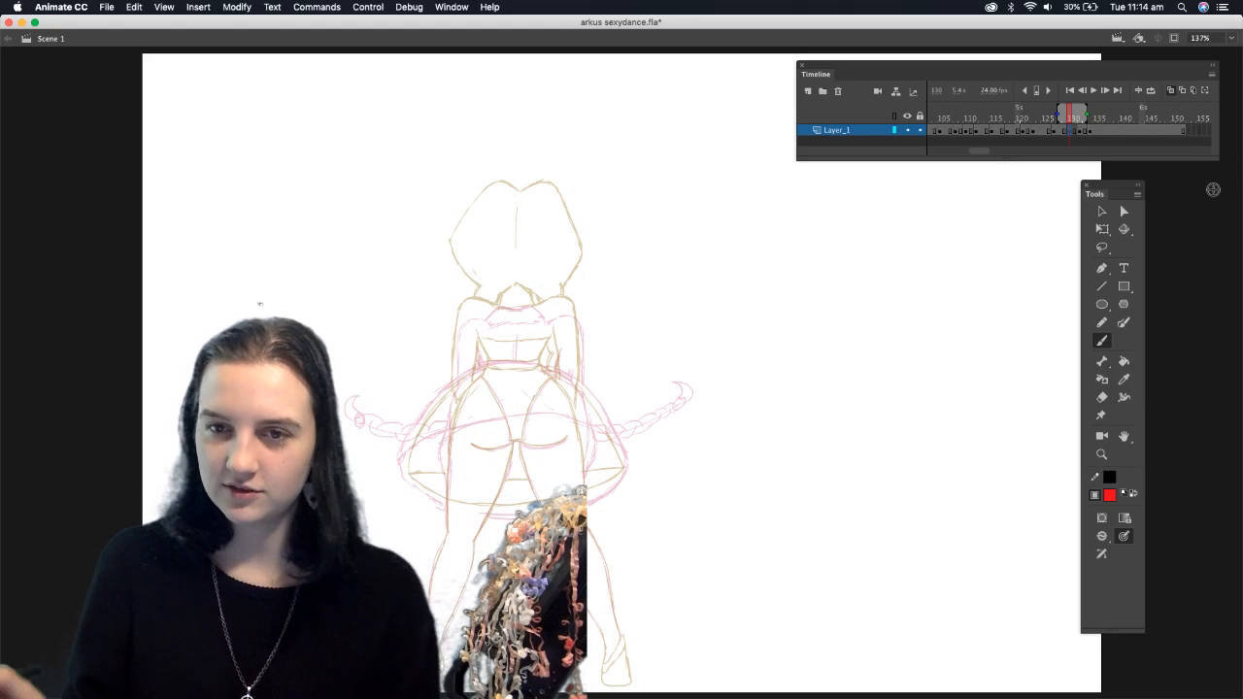
key("z")
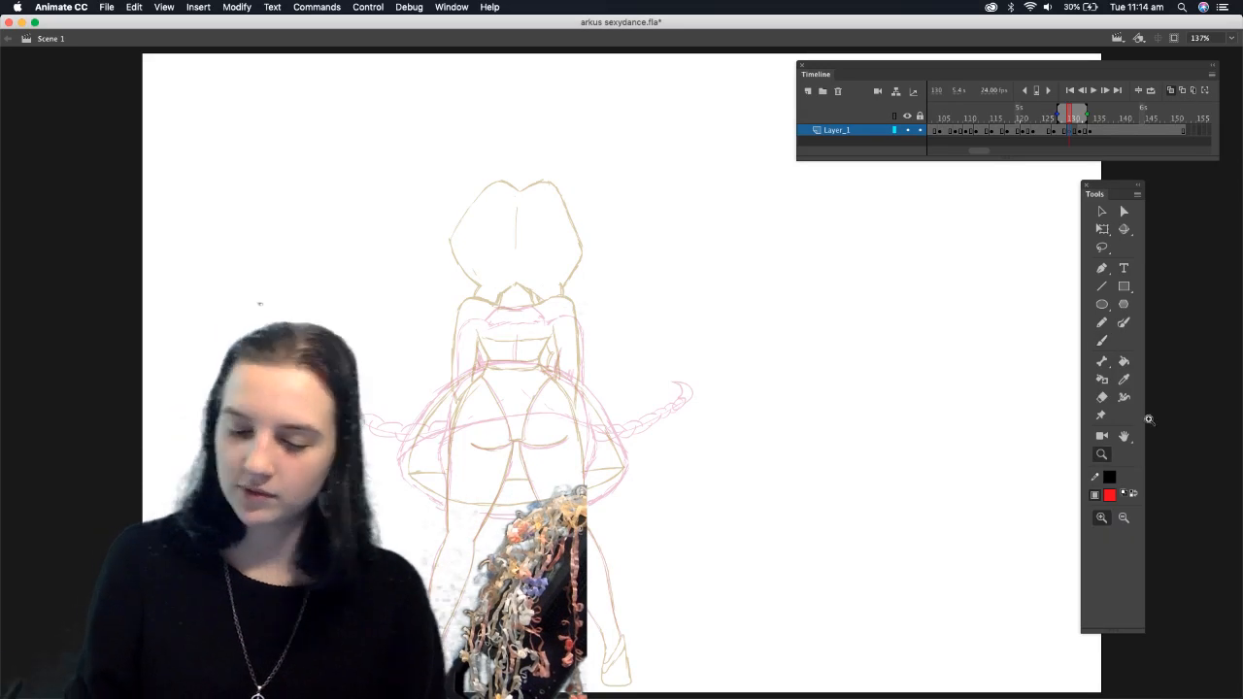
Brush a round head construction circle between the onion-skinned poses and erase its doubled inner strokes
left_click_drag(373, 206, 724, 516)
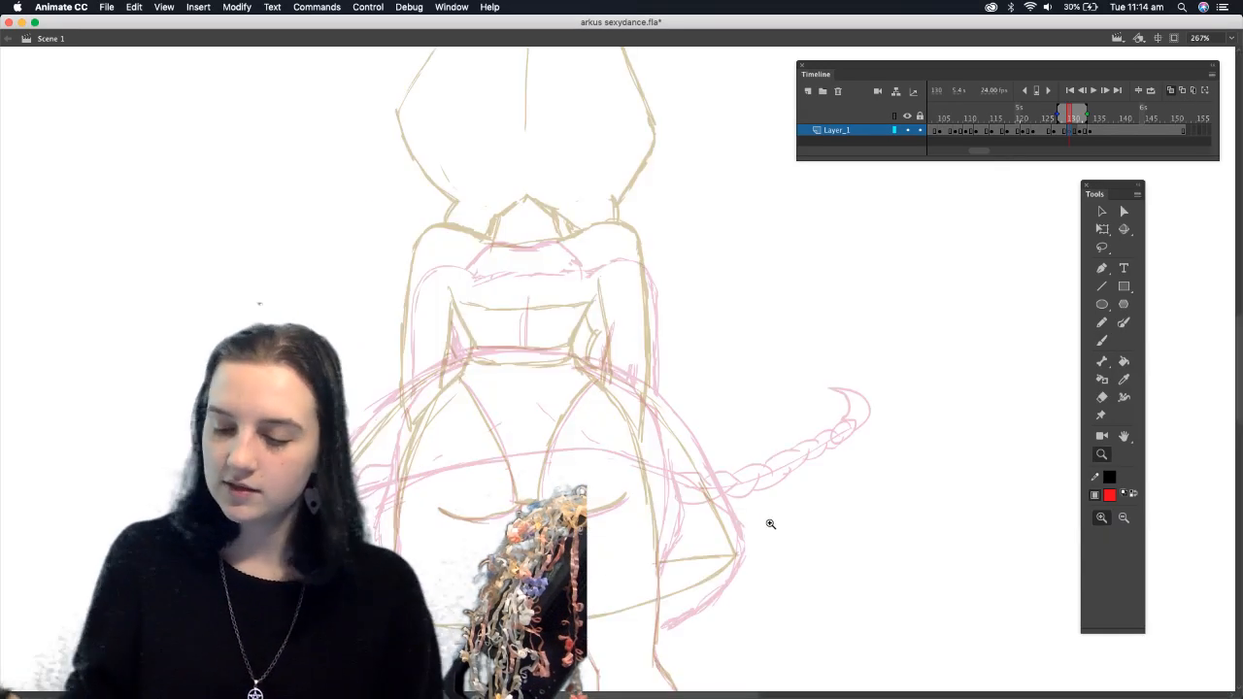
left_click(1103, 341)
scroll(1214, 379, "up", 5)
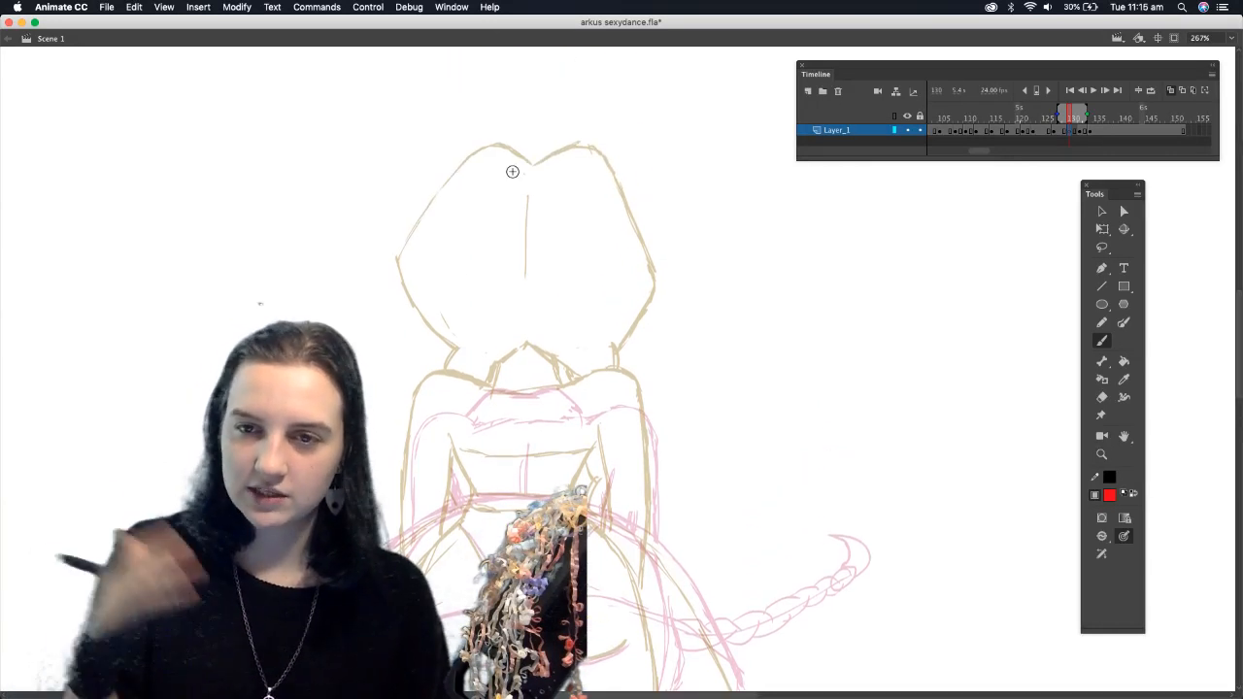
mouse_move(464, 293)
left_mouse_down()
mouse_move(552, 213)
mouse_move(456, 303)
mouse_move(516, 365)
mouse_move(554, 367)
left_mouse_up()
mouse_move(452, 320)
left_mouse_down()
mouse_move(557, 223)
mouse_move(462, 316)
left_mouse_up()
mouse_move(580, 357)
left_mouse_down()
mouse_move(544, 210)
mouse_move(604, 274)
mouse_move(553, 361)
left_mouse_up()
mouse_move(594, 221)
left_mouse_down()
mouse_move(457, 245)
mouse_move(514, 367)
left_mouse_up()
left_click_drag(486, 225, 456, 316)
mouse_move(603, 282)
left_mouse_down()
mouse_move(597, 356)
mouse_move(448, 295)
left_mouse_up()
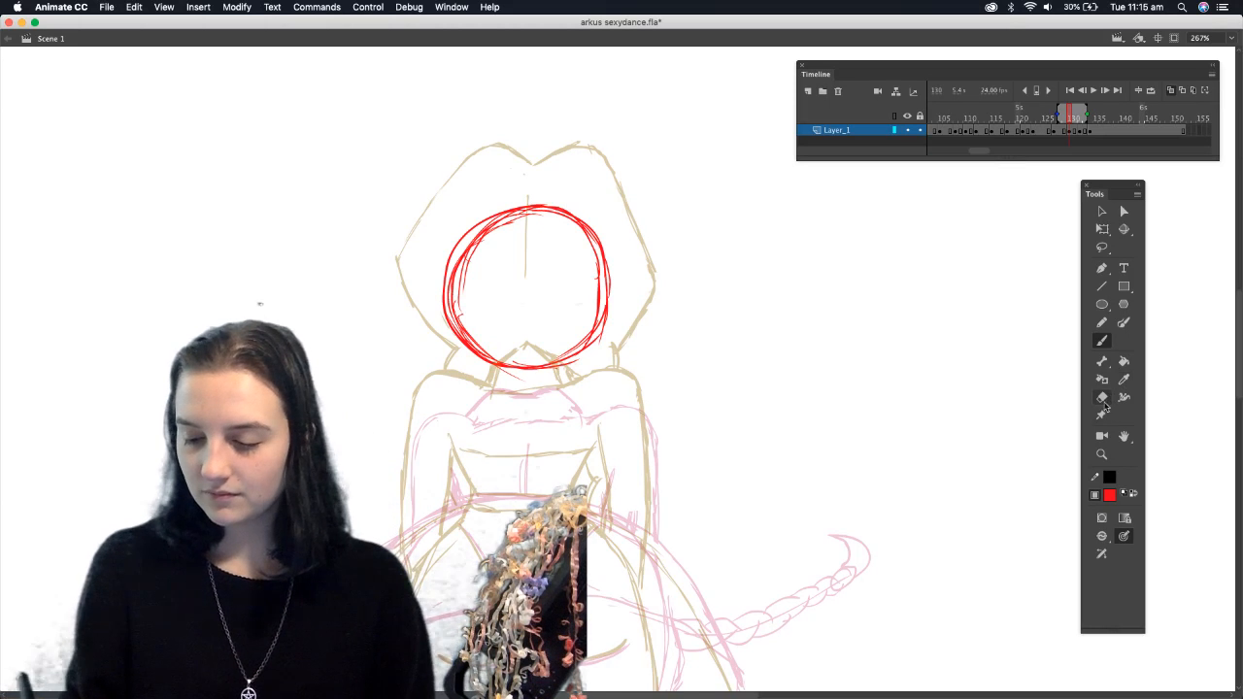
left_click(1101, 398)
mouse_move(500, 245)
left_mouse_down()
mouse_move(464, 307)
mouse_move(470, 350)
left_mouse_up()
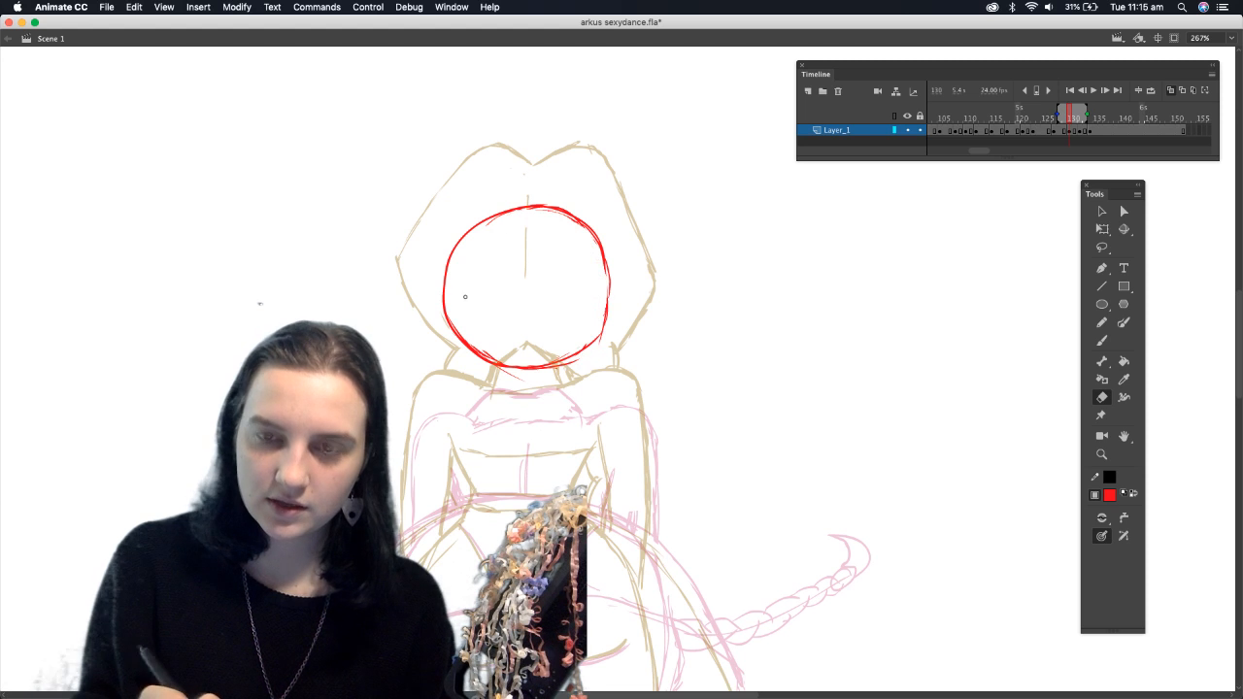
Brush the angular hair outline with its notched top around the head circle and clean up the doubled strokes on its left side
key("b")
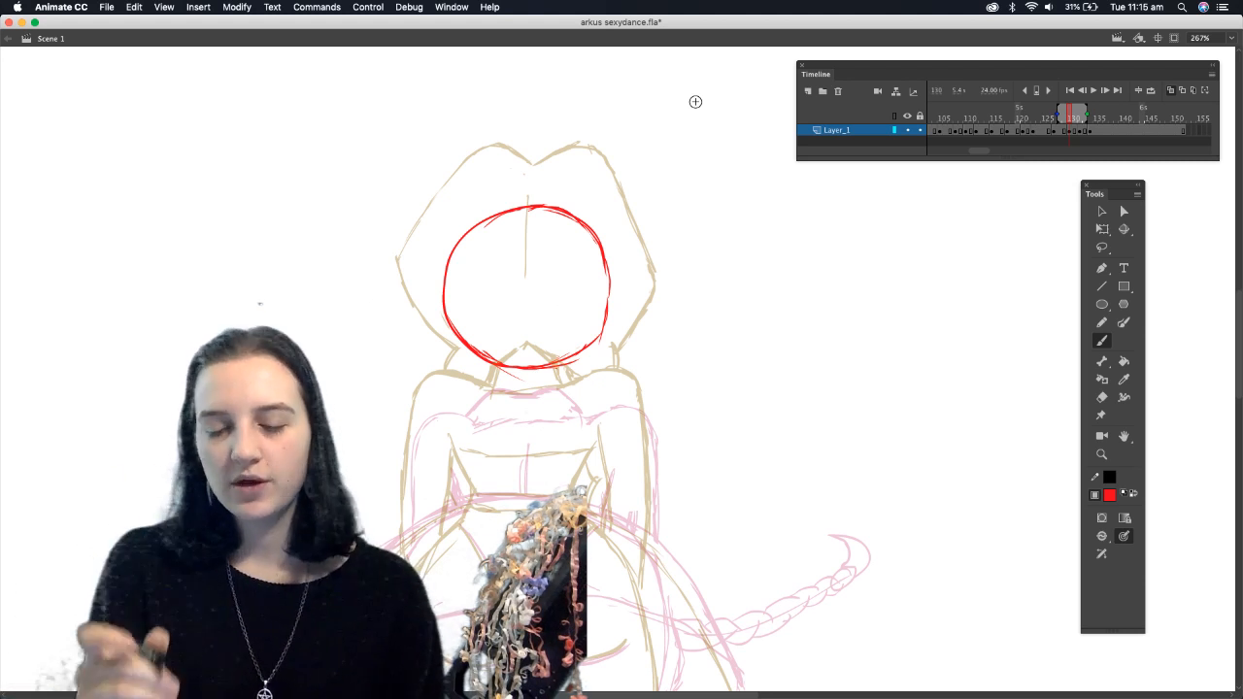
mouse_move(532, 206)
left_mouse_down()
mouse_move(465, 206)
mouse_move(418, 262)
left_mouse_up()
mouse_move(458, 224)
left_mouse_down()
mouse_move(401, 290)
mouse_move(458, 367)
left_mouse_up()
left_click_drag(411, 279, 433, 336)
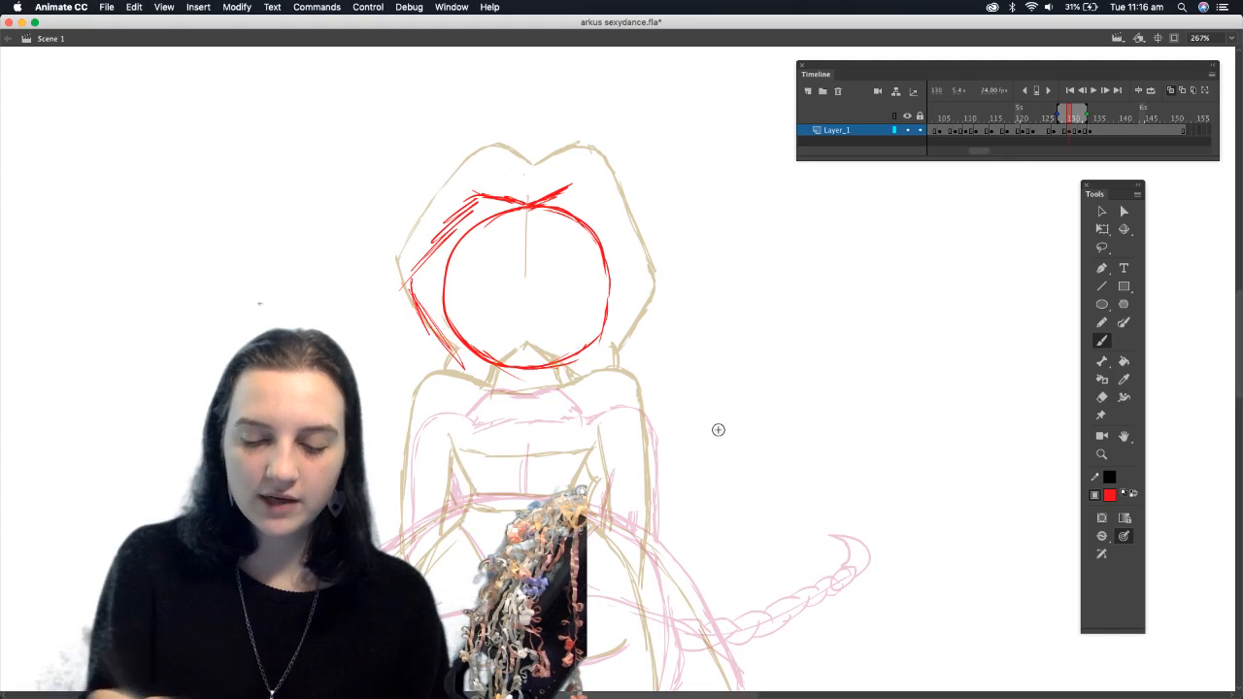
mouse_move(562, 197)
left_mouse_down()
mouse_move(589, 200)
mouse_move(635, 278)
left_mouse_up()
mouse_move(582, 381)
left_mouse_down()
mouse_move(641, 287)
mouse_move(602, 209)
left_mouse_up()
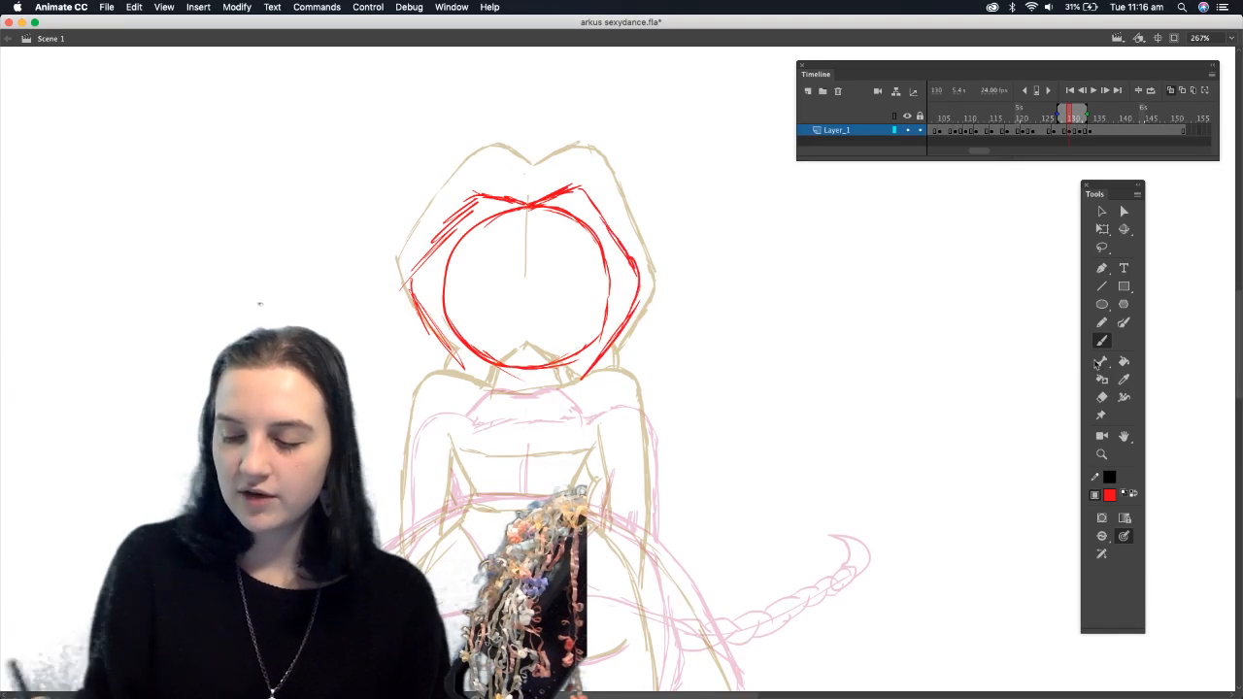
left_click(1101, 396)
left_click_drag(463, 230, 423, 286)
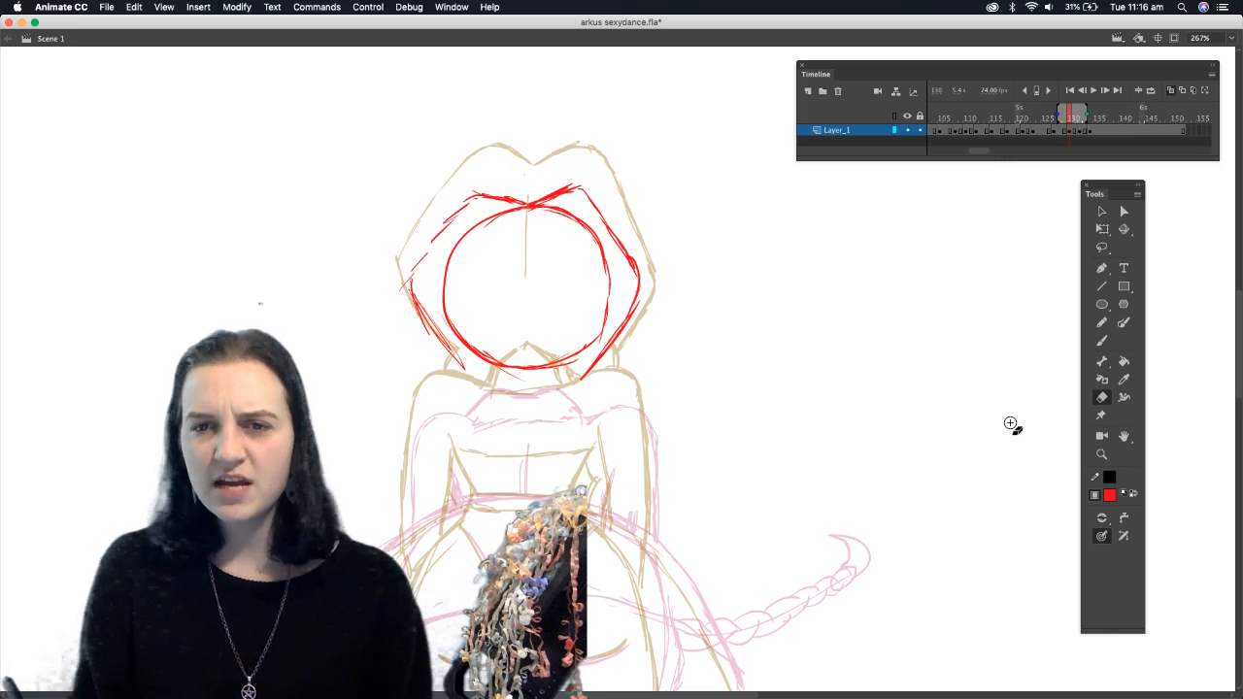
left_click(1101, 340)
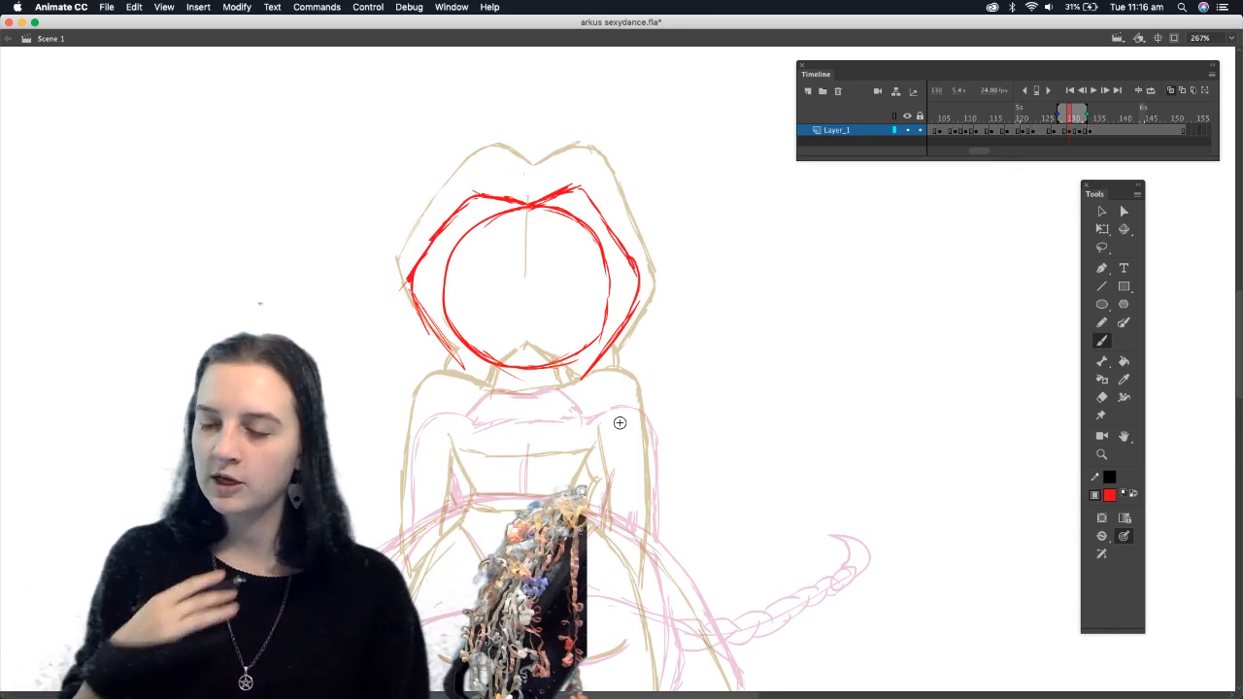
Brush the tapered upper-back outline from the shoulders to the waist and erase the doubled strokes along its left and top edges
mouse_move(1234, 321)
left_mouse_down()
mouse_move(1238, 364)
mouse_move(1225, 378)
left_mouse_up()
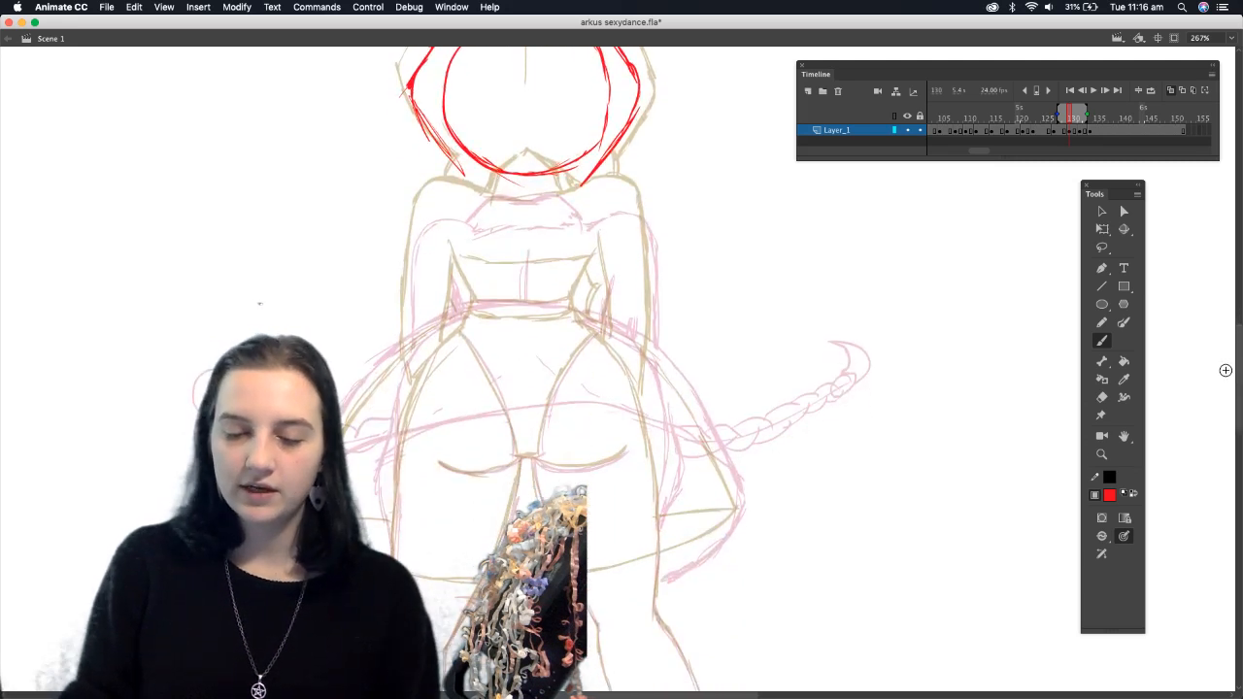
mouse_move(456, 225)
left_mouse_down()
mouse_move(461, 291)
mouse_move(549, 213)
mouse_move(585, 218)
mouse_move(583, 269)
left_mouse_up()
left_click_drag(590, 218, 573, 303)
mouse_move(596, 215)
left_mouse_down()
mouse_move(584, 248)
mouse_move(492, 219)
left_mouse_up()
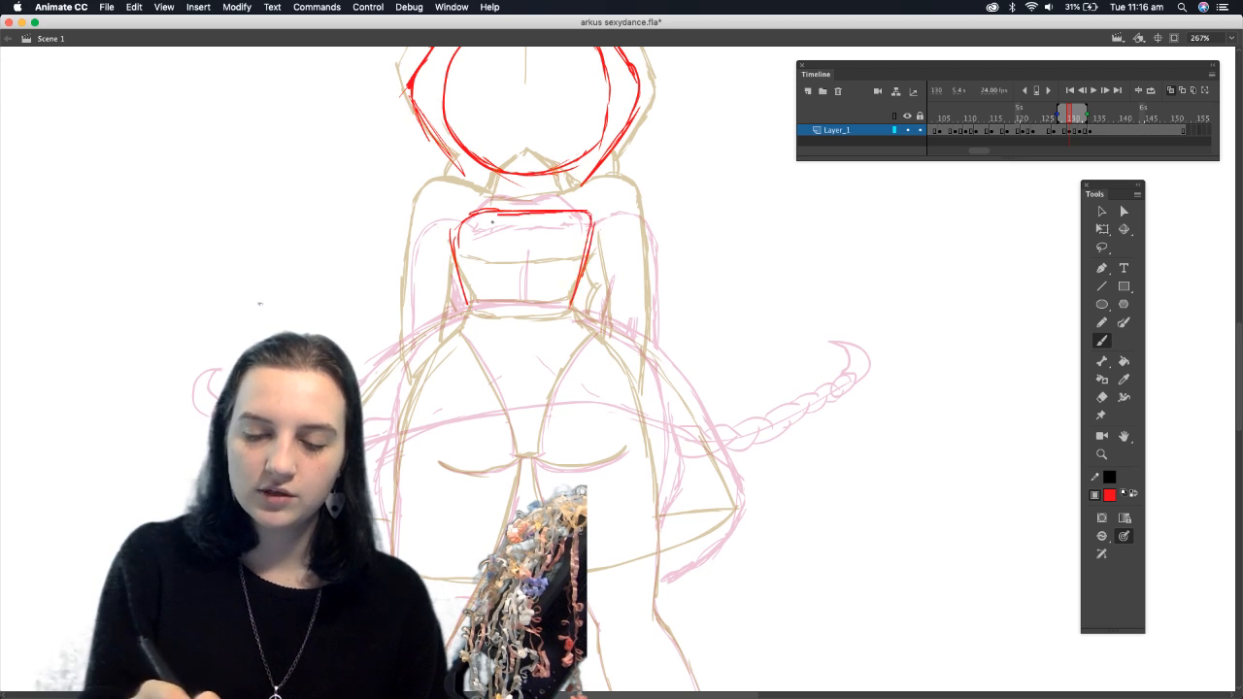
left_click(1100, 397)
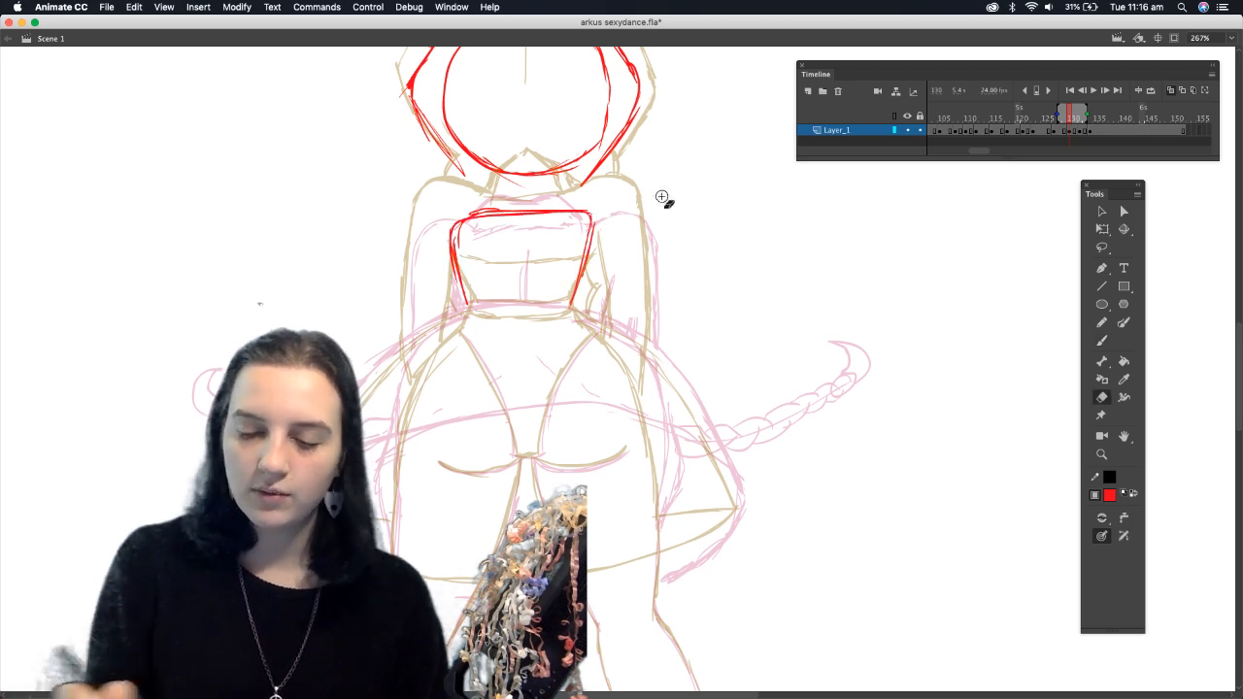
left_click_drag(456, 233, 463, 254)
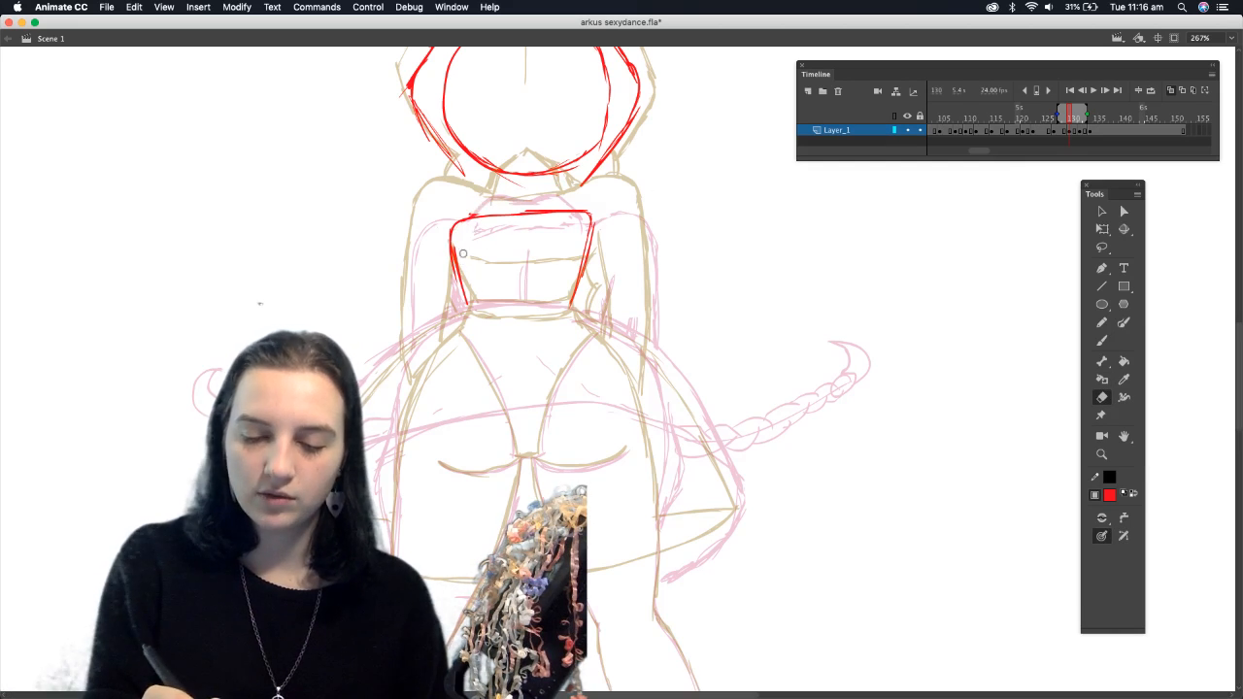
left_click(1101, 340)
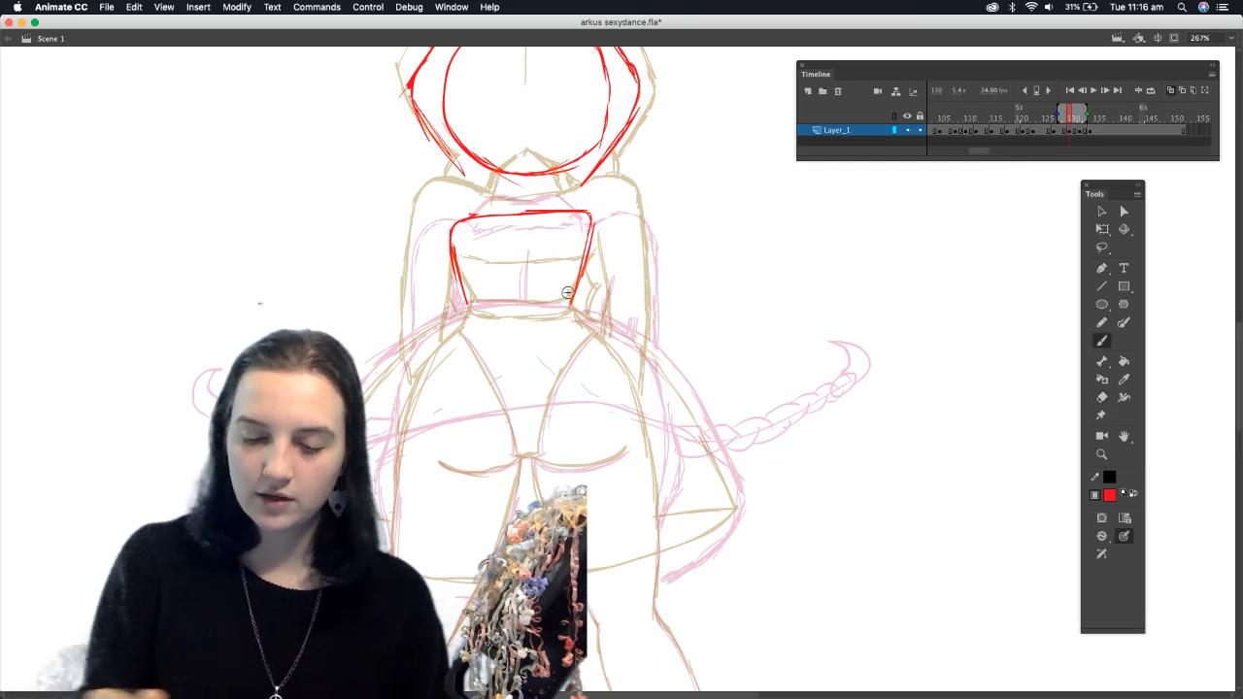
left_click_drag(462, 276, 470, 311)
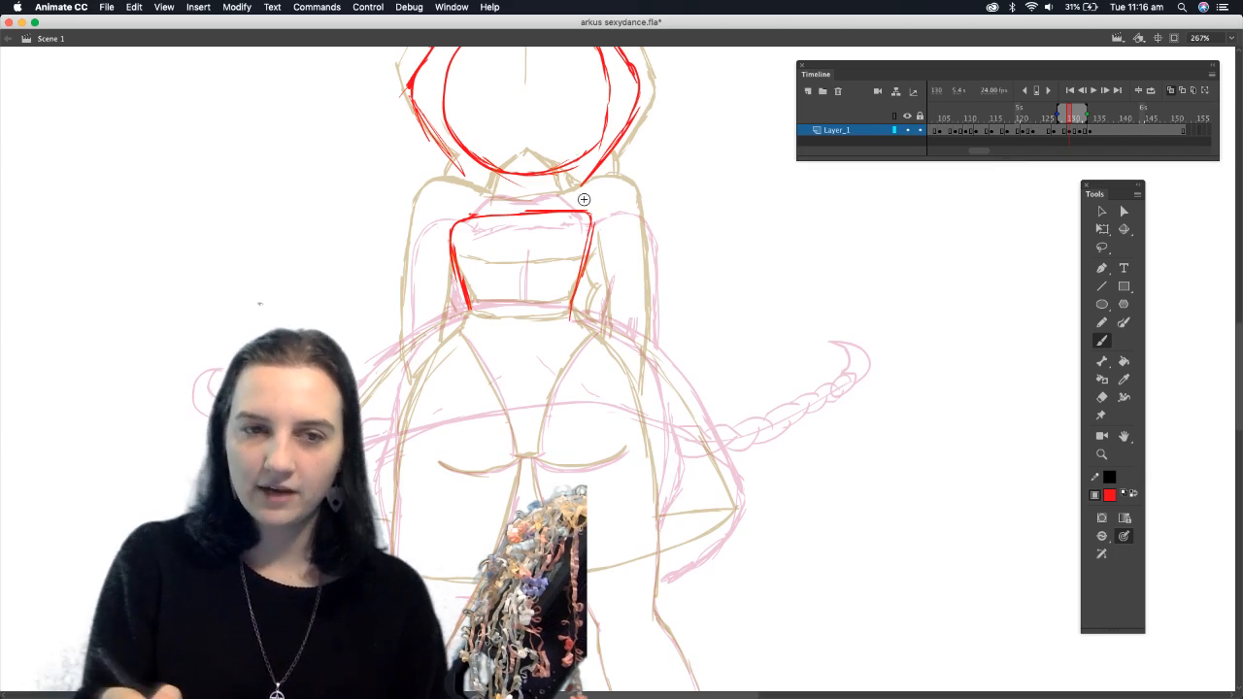
Brush the outer hip curves and the inner and outer thigh lines below the waist, erasing the doubled strokes
mouse_move(469, 312)
left_mouse_down()
mouse_move(412, 384)
mouse_move(401, 427)
left_mouse_up()
left_click_drag(469, 309, 410, 403)
mouse_move(570, 312)
left_mouse_down()
mouse_move(631, 378)
mouse_move(653, 456)
mouse_move(638, 430)
mouse_move(635, 460)
mouse_move(638, 411)
mouse_move(657, 485)
left_mouse_up()
left_click_drag(613, 369, 639, 416)
left_click_drag(652, 470, 659, 529)
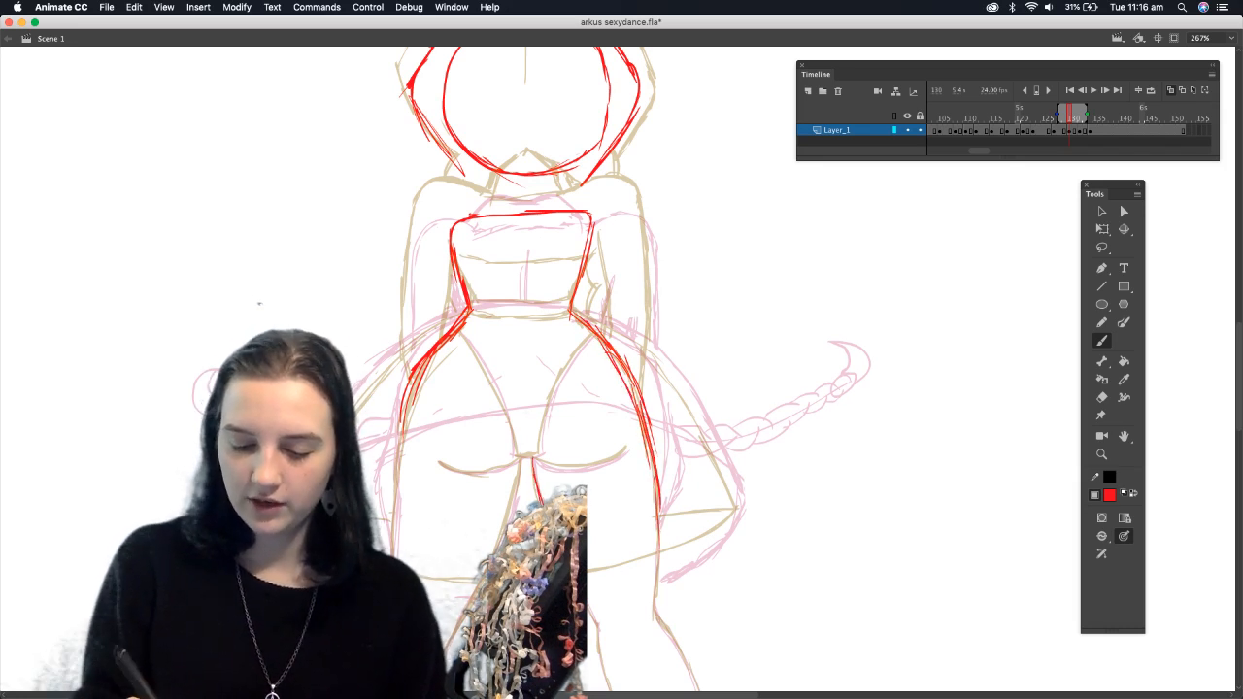
left_click_drag(524, 459, 513, 506)
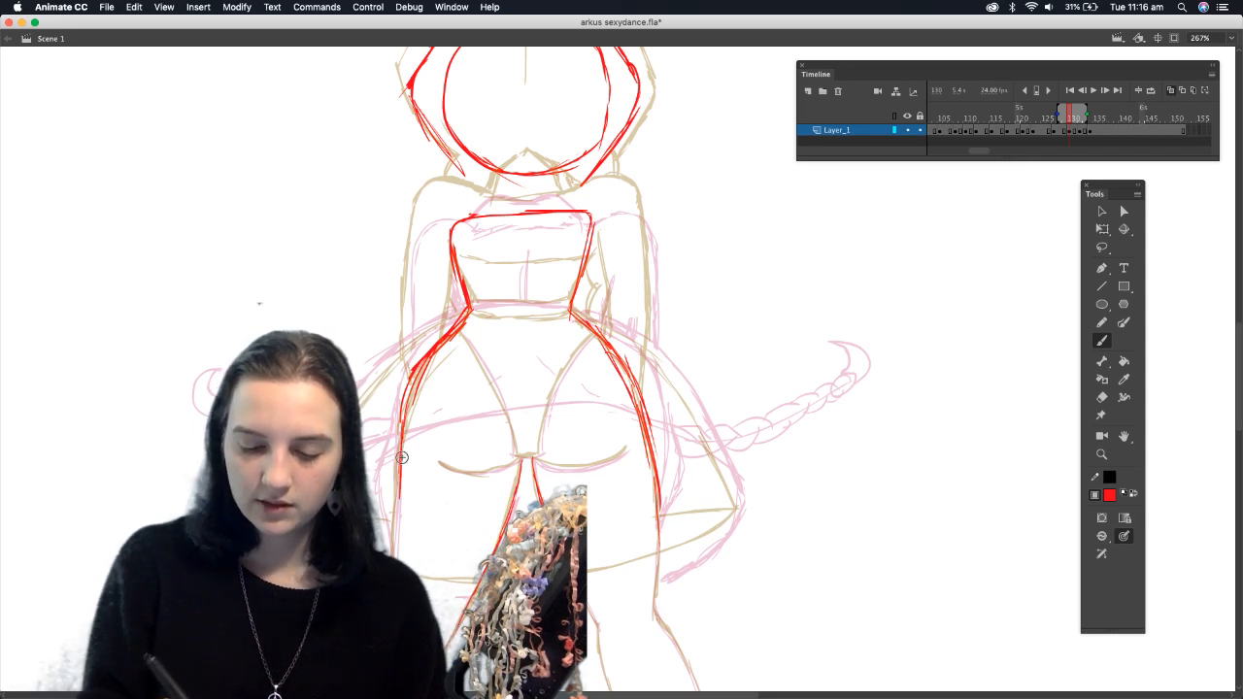
left_click(1100, 397)
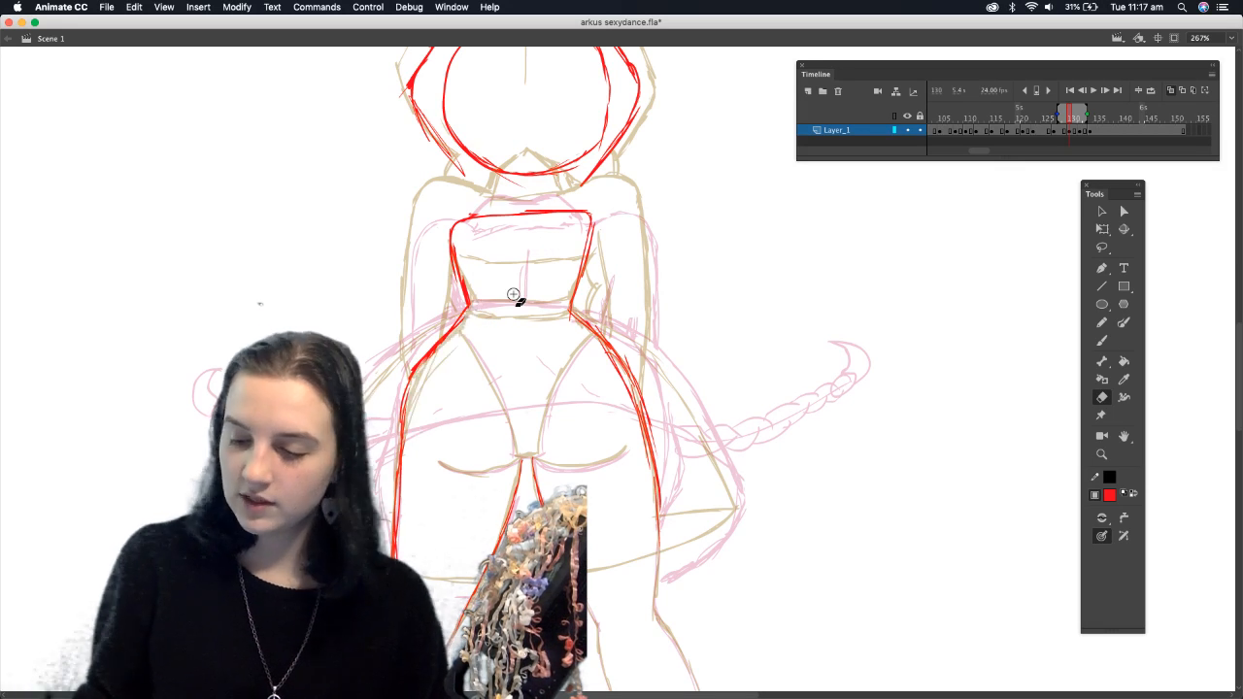
Brush the buttock curves, the high-cut bodysuit lines and the double waistband line across the back
key("b")
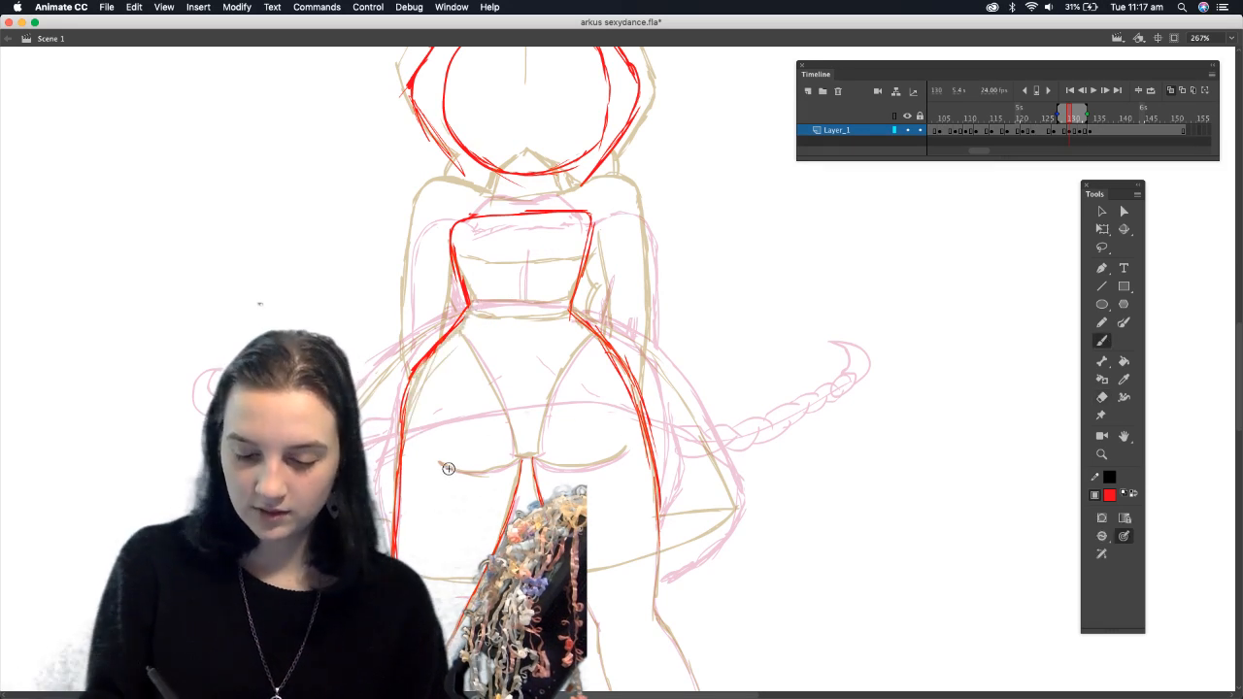
mouse_move(547, 472)
left_mouse_down()
mouse_move(625, 457)
mouse_move(538, 458)
mouse_move(589, 335)
left_mouse_up()
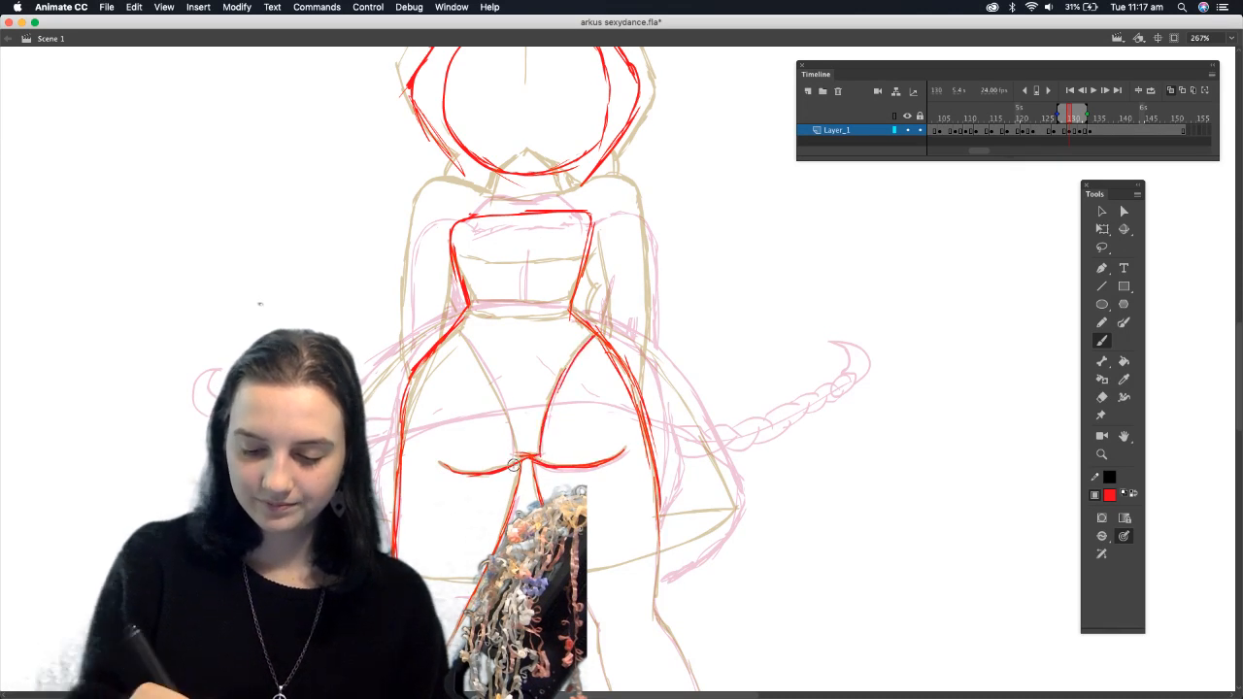
mouse_move(517, 453)
left_mouse_down()
mouse_move(465, 311)
mouse_move(544, 319)
left_mouse_up()
left_click_drag(470, 304, 571, 305)
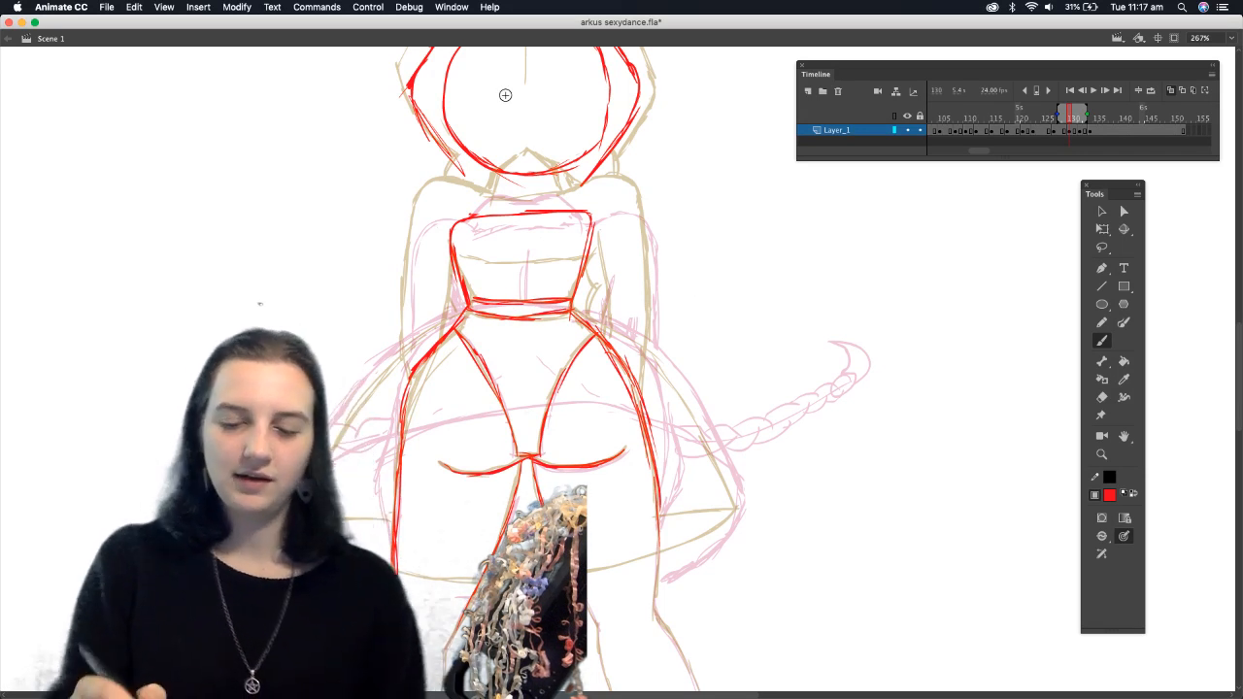
Brush construction circles on both shoulders and rough in the shoulder and arm lines on the figure's right side
mouse_move(589, 251)
left_mouse_down()
mouse_move(616, 202)
mouse_move(611, 247)
mouse_move(614, 201)
mouse_move(624, 222)
mouse_move(573, 217)
left_mouse_up()
mouse_move(449, 192)
left_mouse_down()
mouse_move(451, 242)
mouse_move(424, 220)
mouse_move(453, 239)
mouse_move(473, 225)
left_mouse_up()
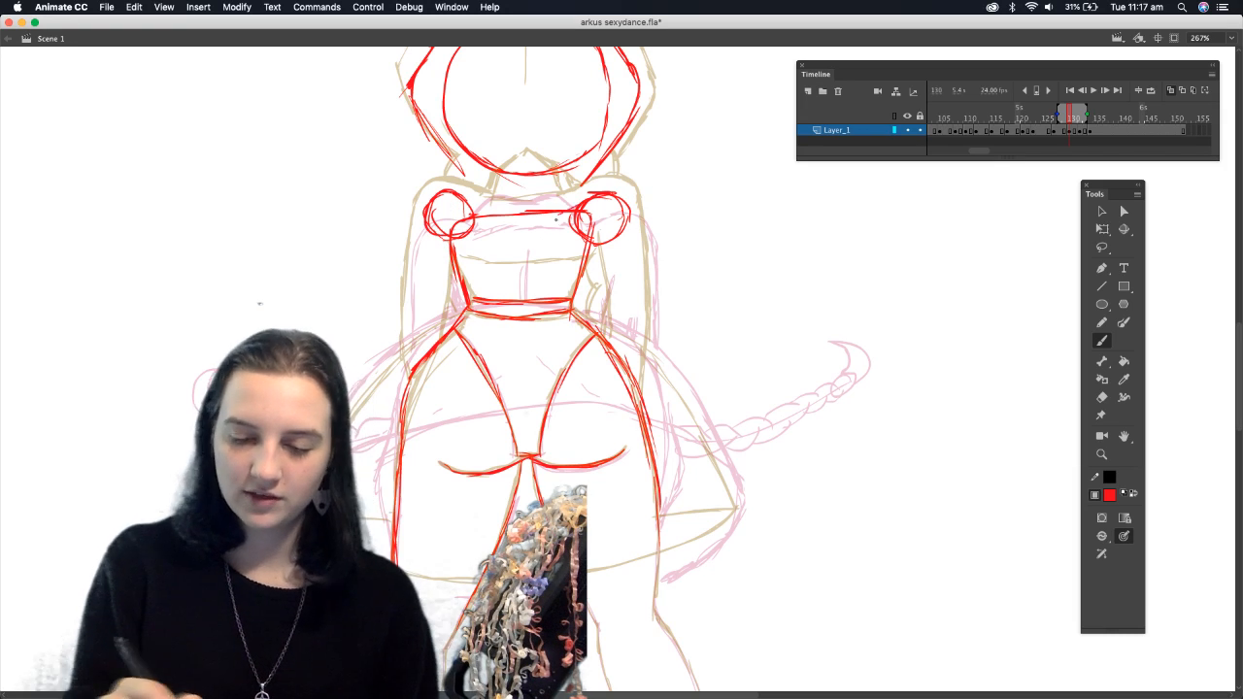
mouse_move(610, 192)
left_mouse_down()
mouse_move(646, 253)
mouse_move(645, 310)
left_mouse_up()
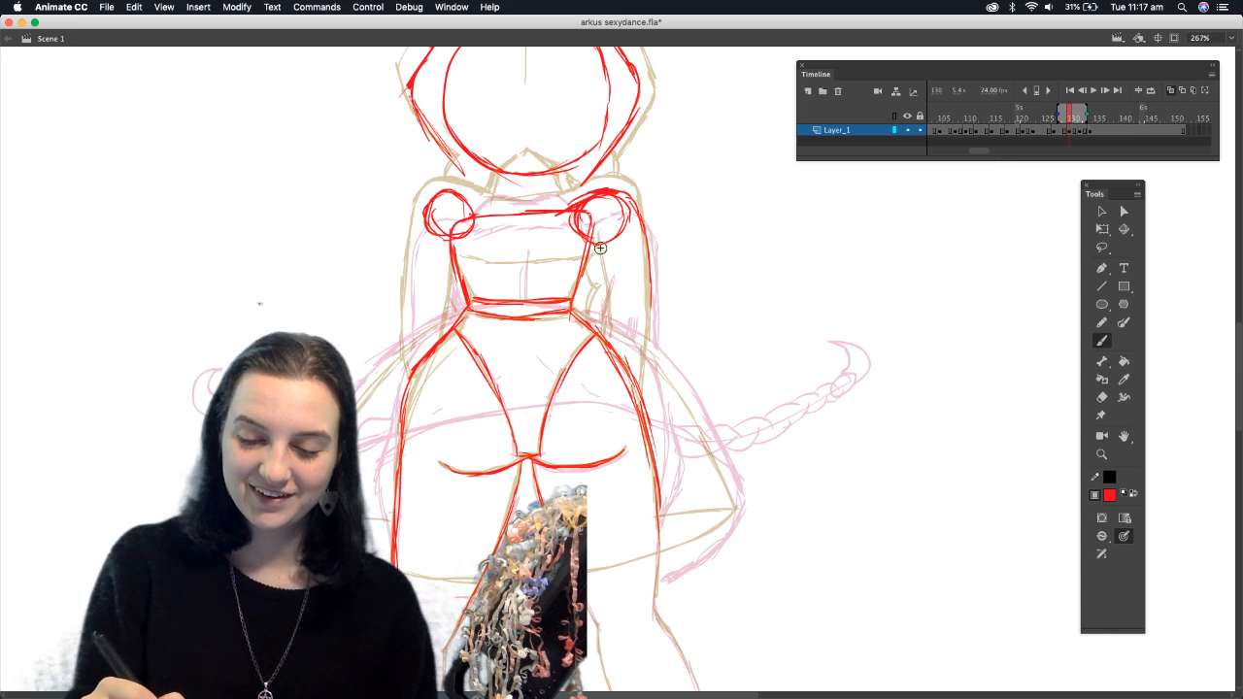
left_click_drag(598, 259, 596, 315)
left_click_drag(596, 237, 599, 323)
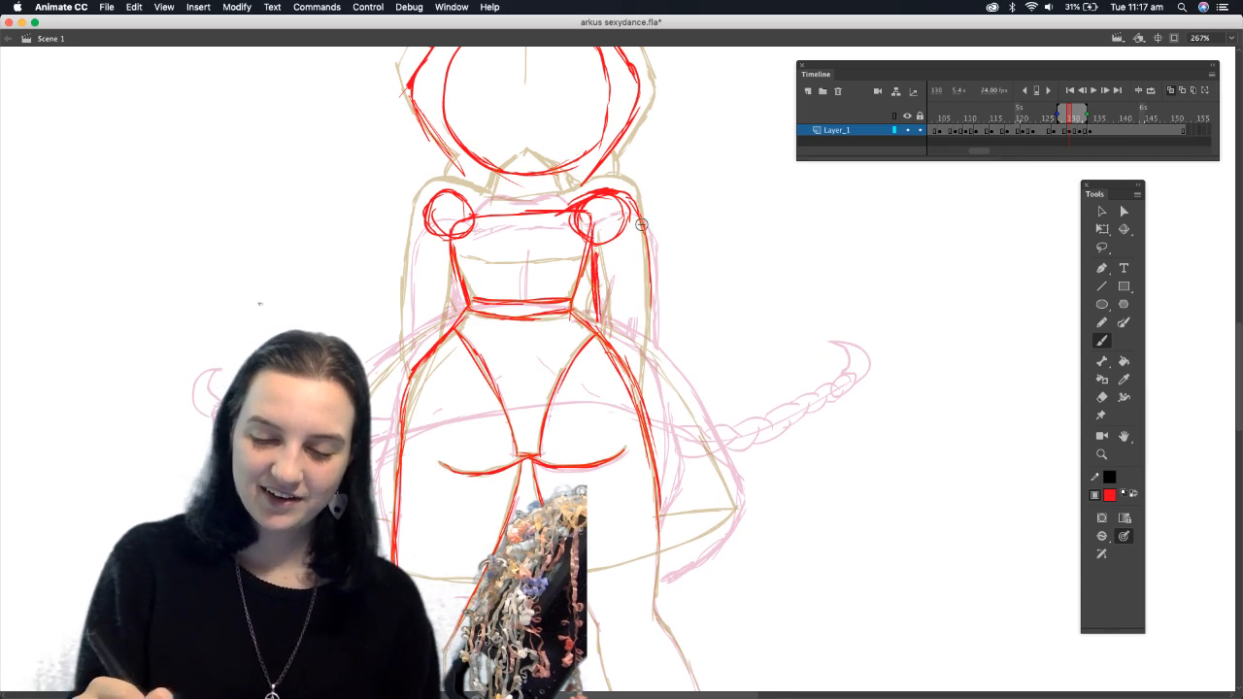
left_click_drag(594, 255, 606, 340)
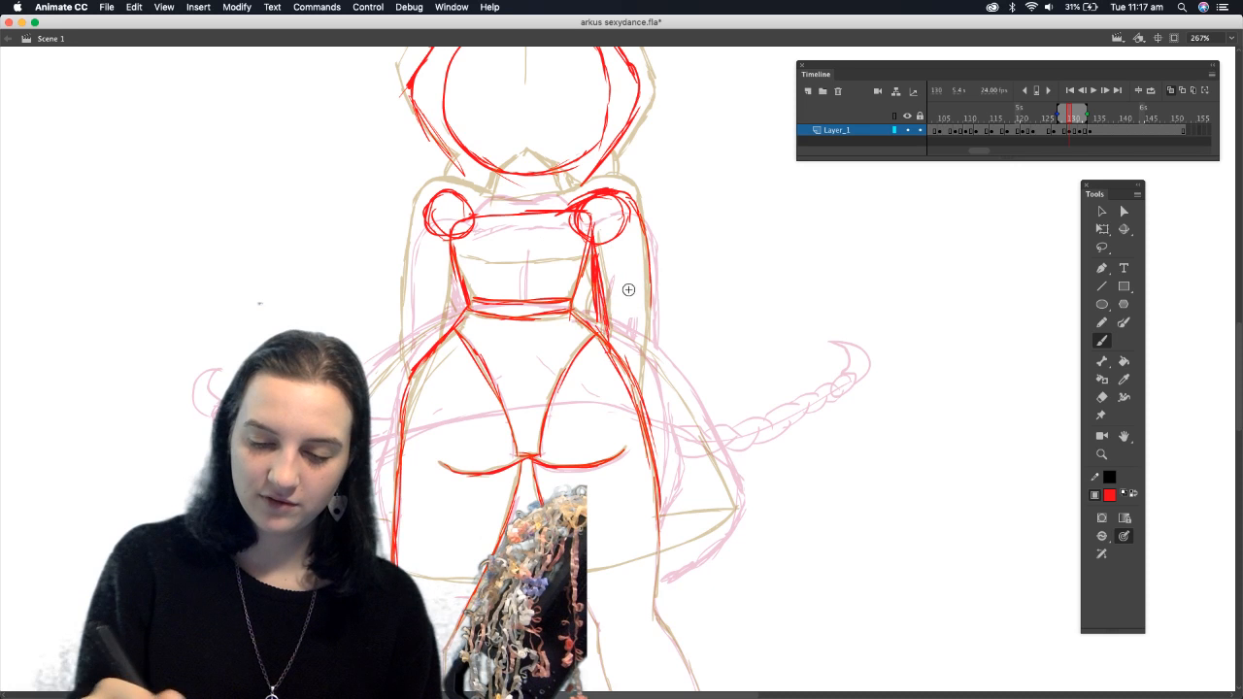
left_click_drag(620, 194, 648, 270)
left_click_drag(635, 215, 644, 322)
left_click_drag(636, 250, 648, 412)
Erase the right shoulder's construction circle and the rough inner arm strokes beside the torso
left_click(1100, 397)
left_click_drag(592, 255, 598, 316)
mouse_move(655, 230)
left_mouse_down()
mouse_move(658, 334)
mouse_move(600, 232)
mouse_move(617, 228)
mouse_move(619, 249)
mouse_move(610, 236)
mouse_move(573, 254)
mouse_move(600, 233)
left_mouse_up()
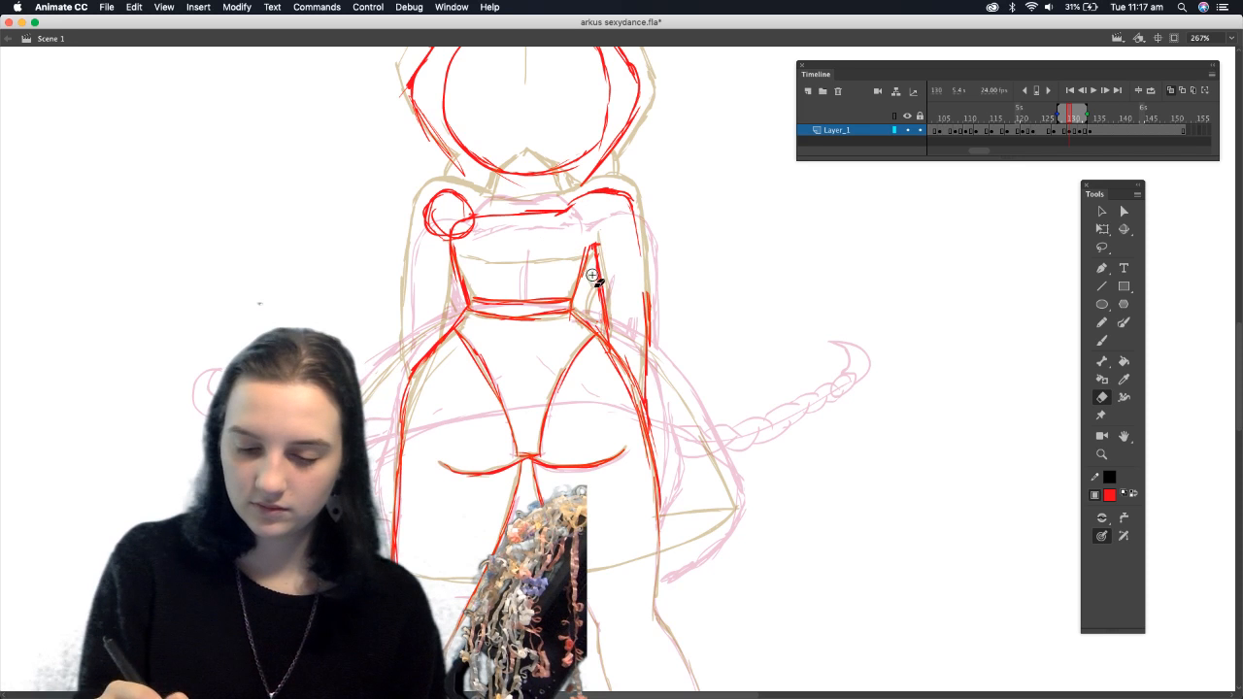
mouse_move(592, 285)
left_mouse_down()
mouse_move(602, 272)
mouse_move(613, 321)
left_mouse_up()
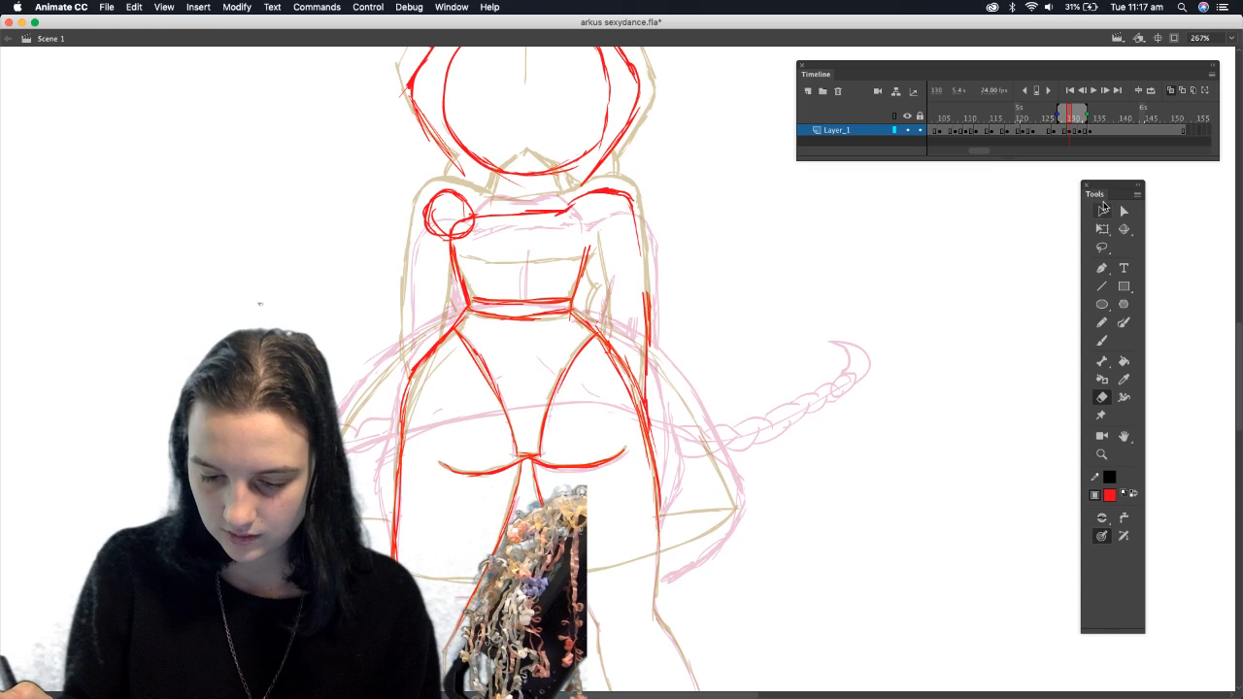
Redraw the right arm with firmer outer and inner lines running down from the shoulder to the hip
left_click(1099, 342)
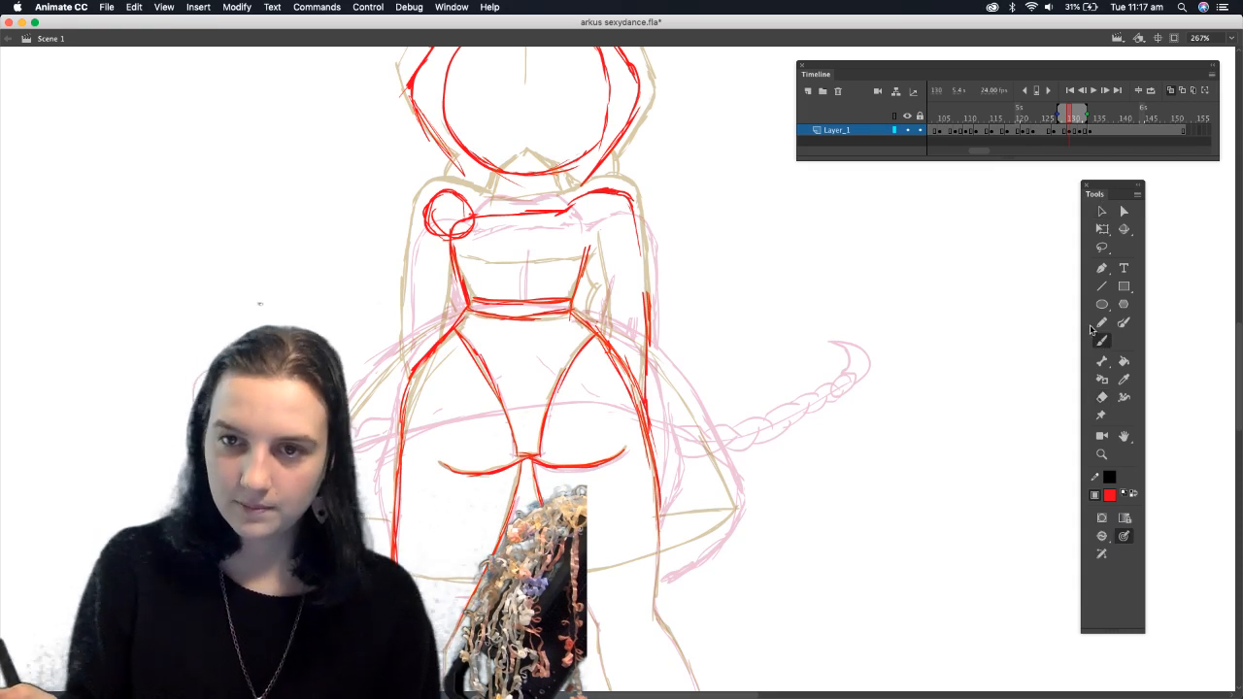
left_click_drag(635, 223, 647, 294)
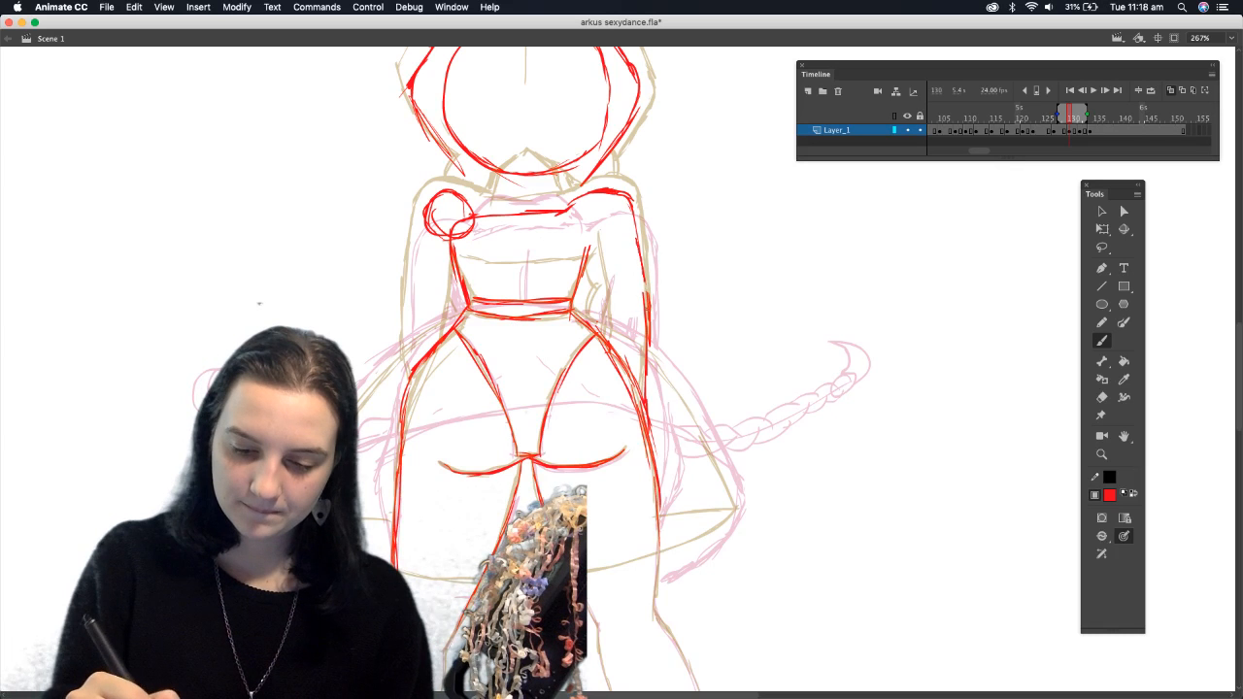
left_click_drag(597, 327, 602, 336)
left_click_drag(586, 229, 603, 333)
left_click_drag(623, 208, 646, 361)
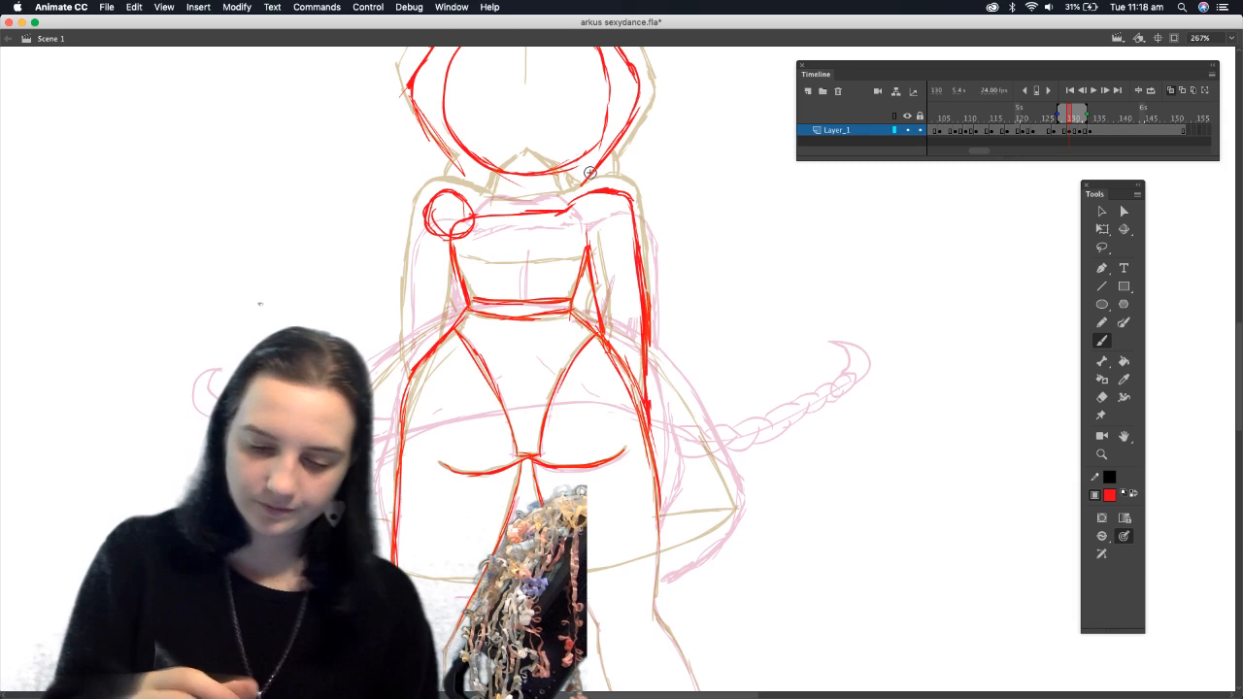
Brush the left shoulder and arm lines down to the hip and erase that shoulder's construction circle
mouse_move(477, 200)
left_mouse_down()
mouse_move(433, 196)
mouse_move(409, 270)
mouse_move(452, 330)
left_mouse_up()
left_click_drag(457, 264, 450, 330)
left_click_drag(421, 226, 427, 200)
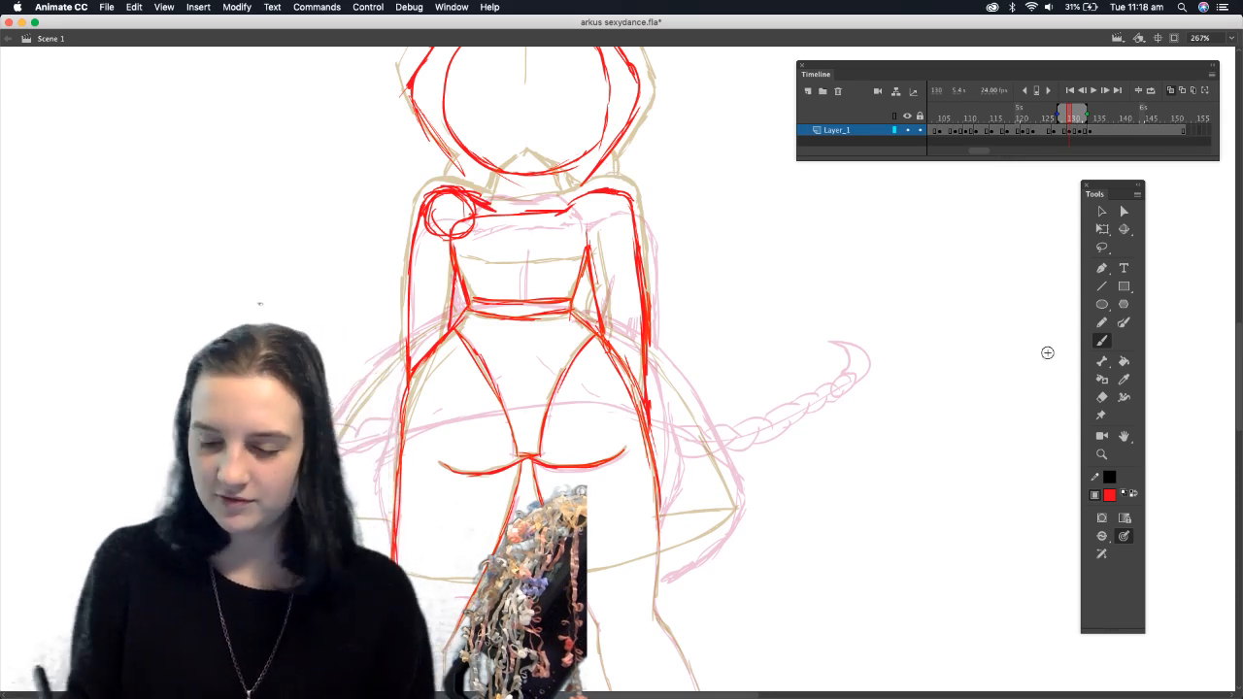
left_click(1102, 398)
mouse_move(425, 239)
left_mouse_down()
mouse_move(451, 215)
mouse_move(495, 248)
mouse_move(476, 229)
mouse_move(436, 258)
left_mouse_up()
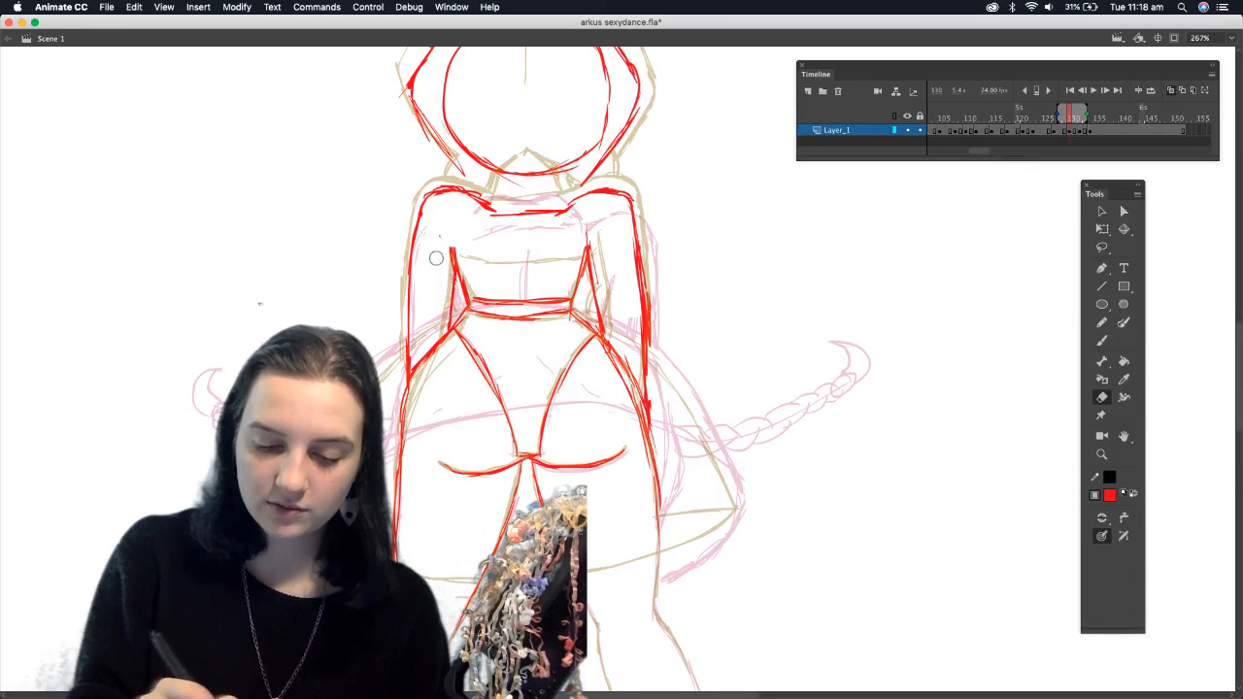
Brush the two neck lines connecting the head to the shoulders and trim their excess strokes
left_click(1102, 342)
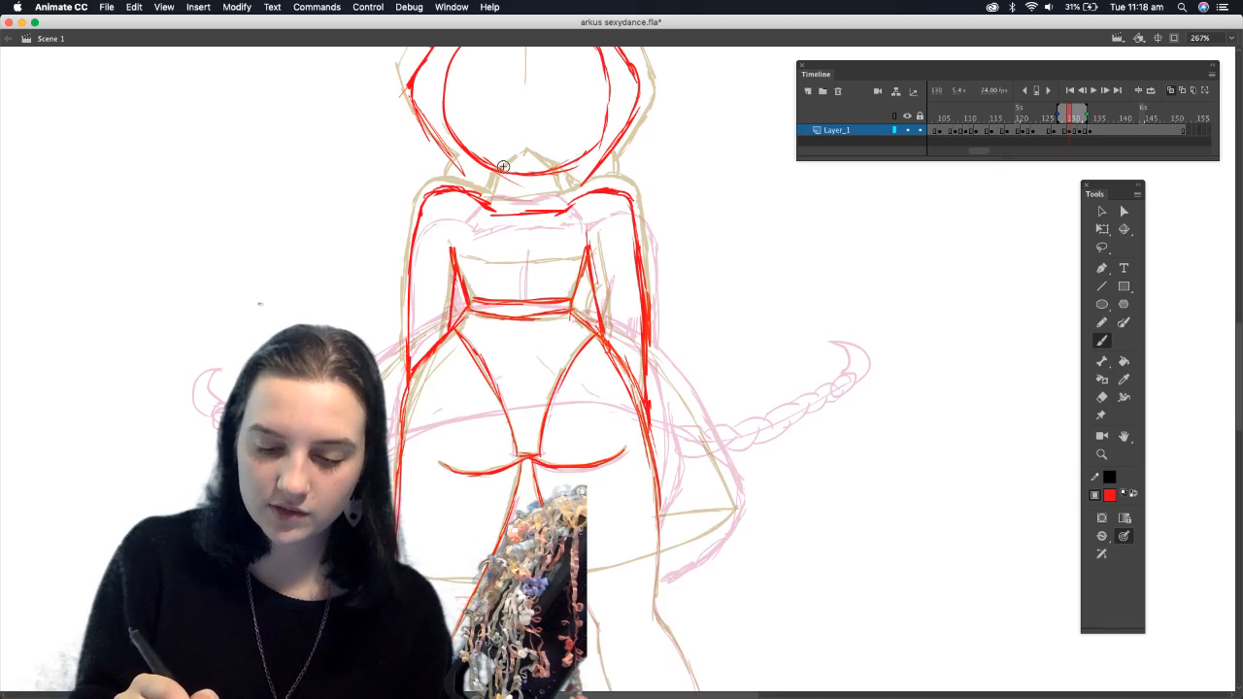
mouse_move(504, 167)
left_mouse_down()
mouse_move(491, 226)
mouse_move(495, 209)
left_mouse_up()
left_click_drag(560, 167, 563, 211)
left_click_drag(555, 167, 561, 208)
left_click_drag(506, 169, 495, 231)
left_click(1101, 396)
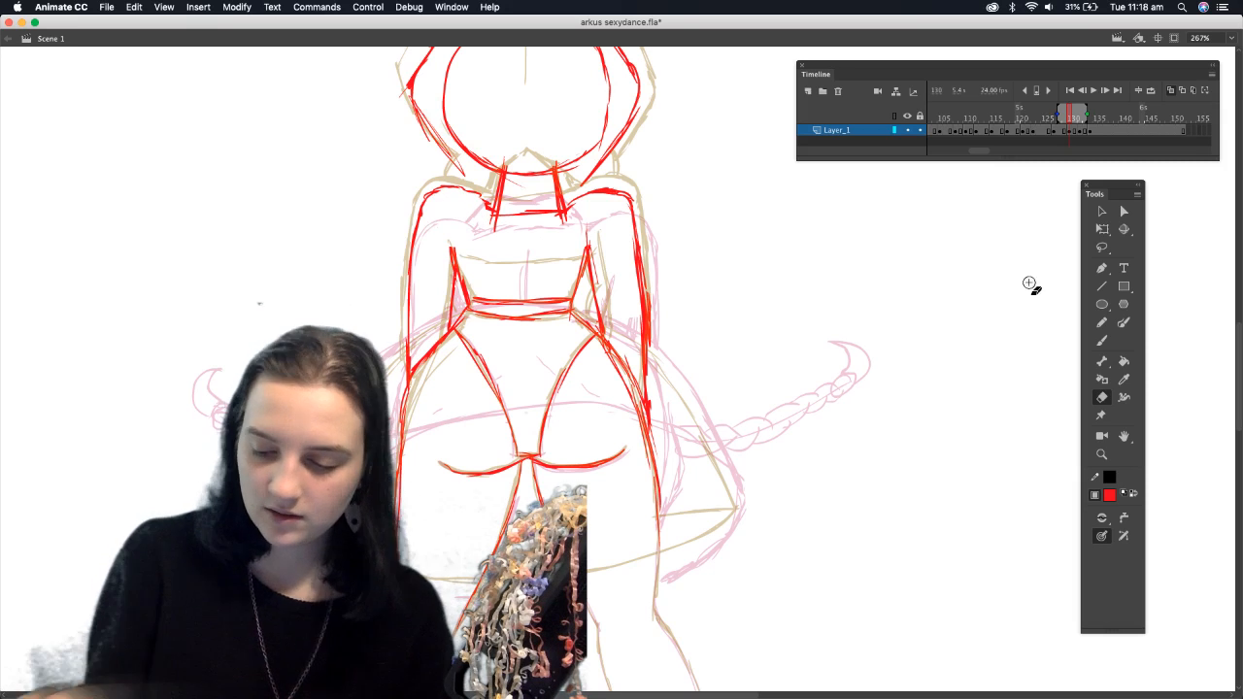
left_click(1100, 340)
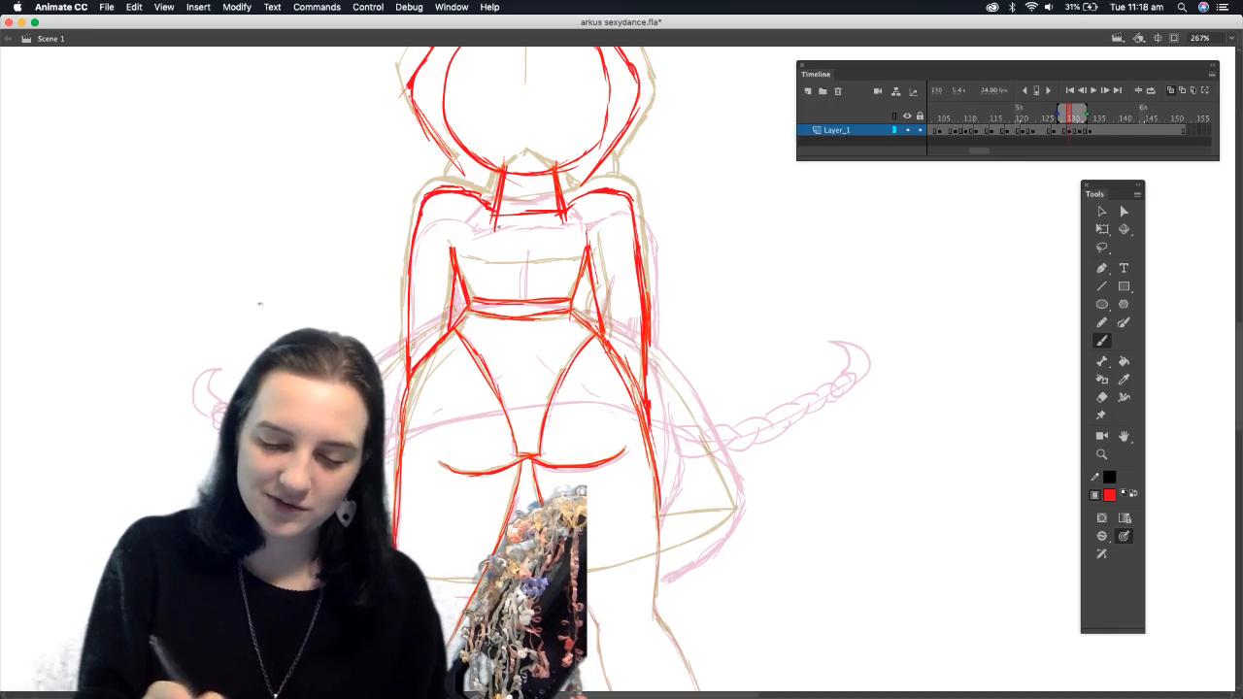
Brush the straight top edge of the corset across the upper back, joining the two torso side lines
left_click(1101, 397)
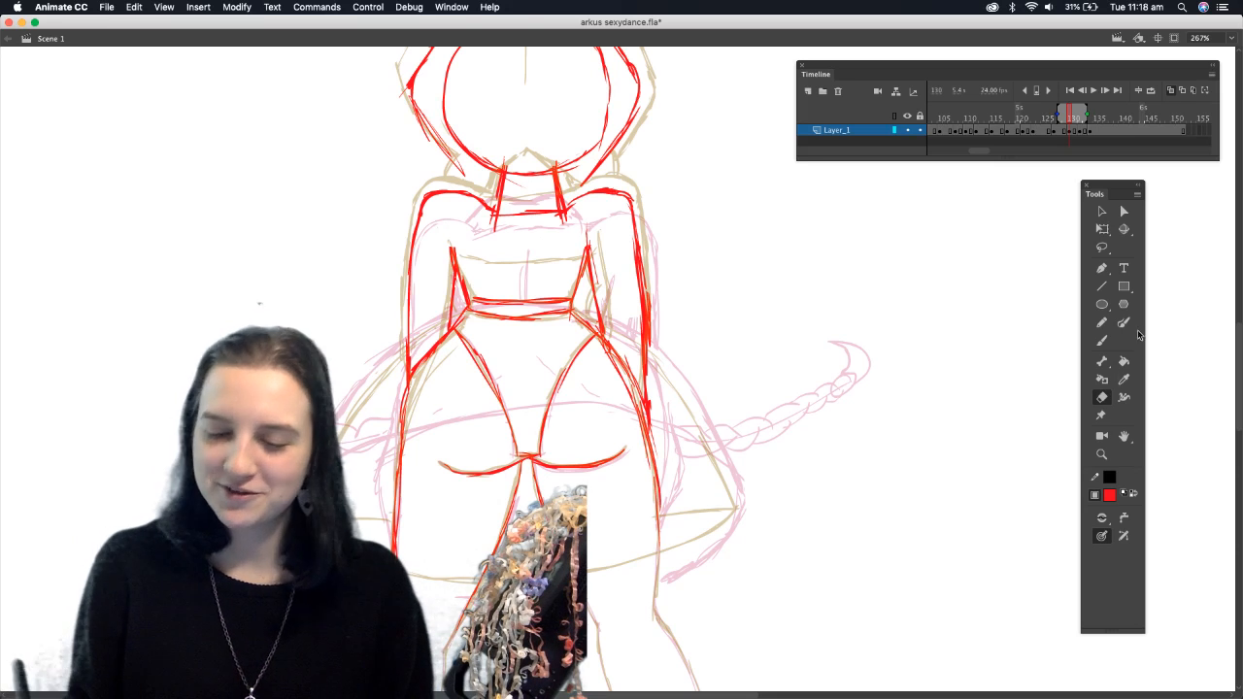
left_click(1100, 340)
scroll(1236, 313, "up", 5)
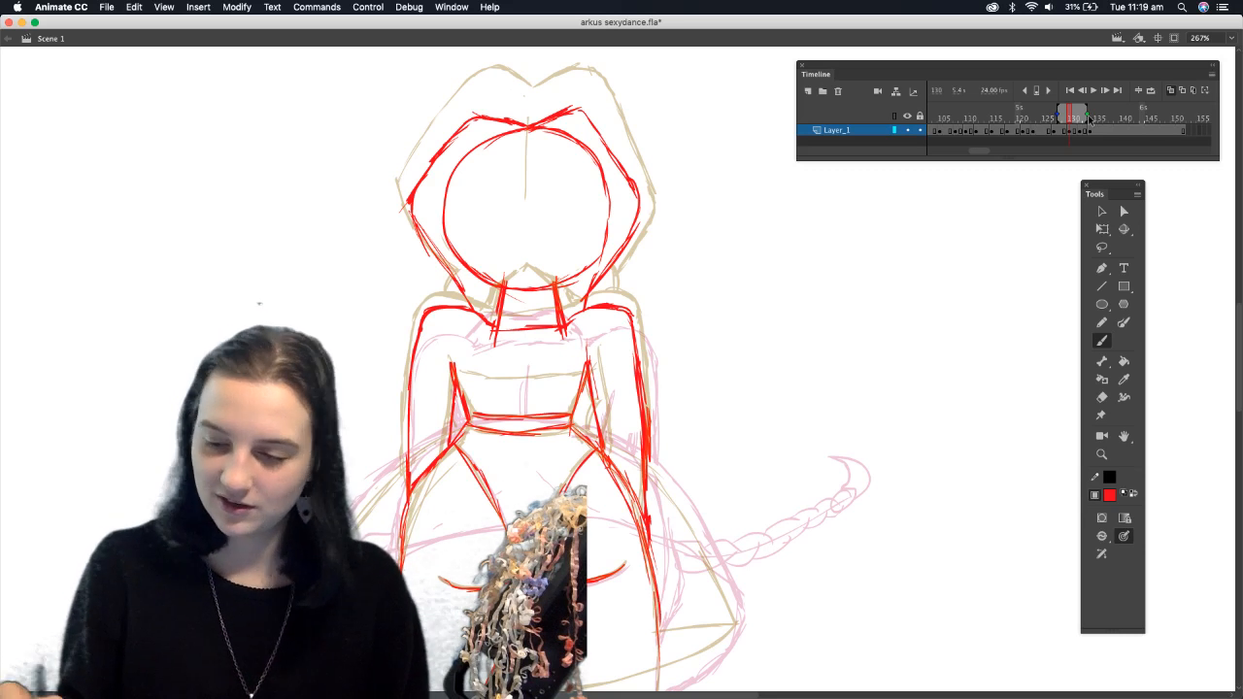
left_click(1179, 92)
mouse_move(455, 370)
left_mouse_down()
mouse_move(498, 385)
mouse_move(566, 375)
mouse_move(457, 379)
mouse_move(594, 373)
mouse_move(470, 393)
mouse_move(583, 363)
left_mouse_up()
Erase the chin arc and shoulder line between the neck lines, trimming the necks' lower overshoots
left_click(1101, 397)
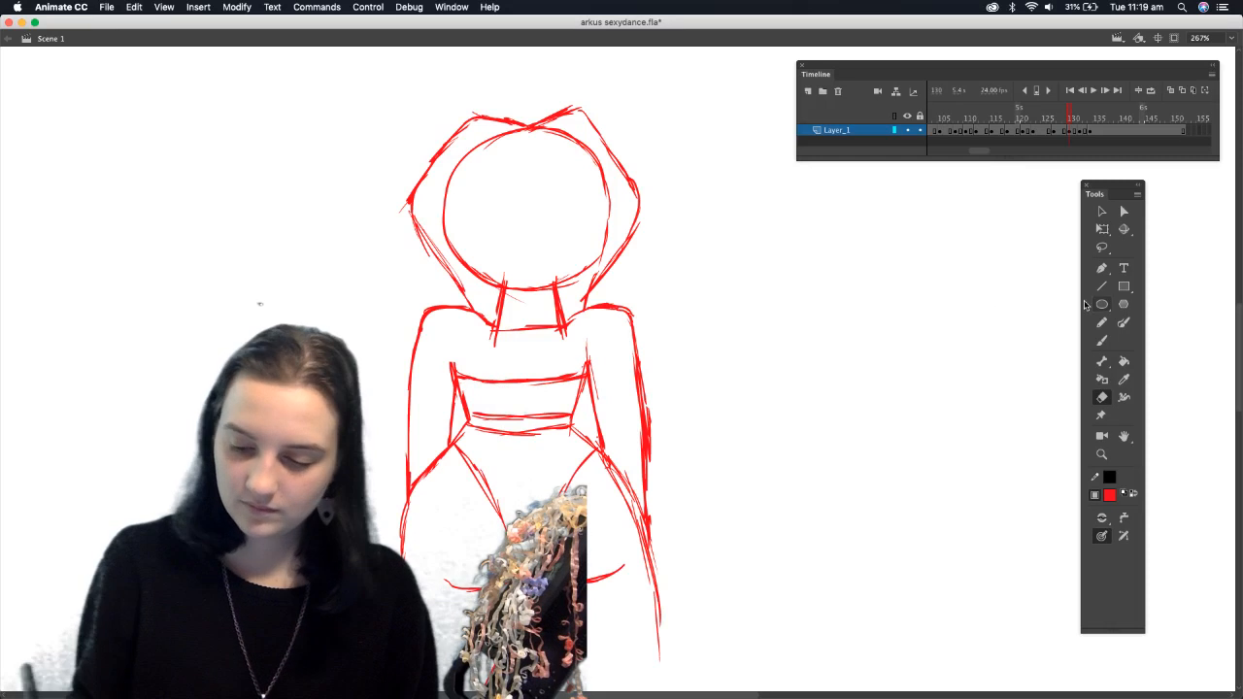
mouse_move(502, 345)
left_mouse_down()
mouse_move(538, 340)
mouse_move(547, 355)
mouse_move(511, 290)
left_mouse_up()
left_click(1101, 340)
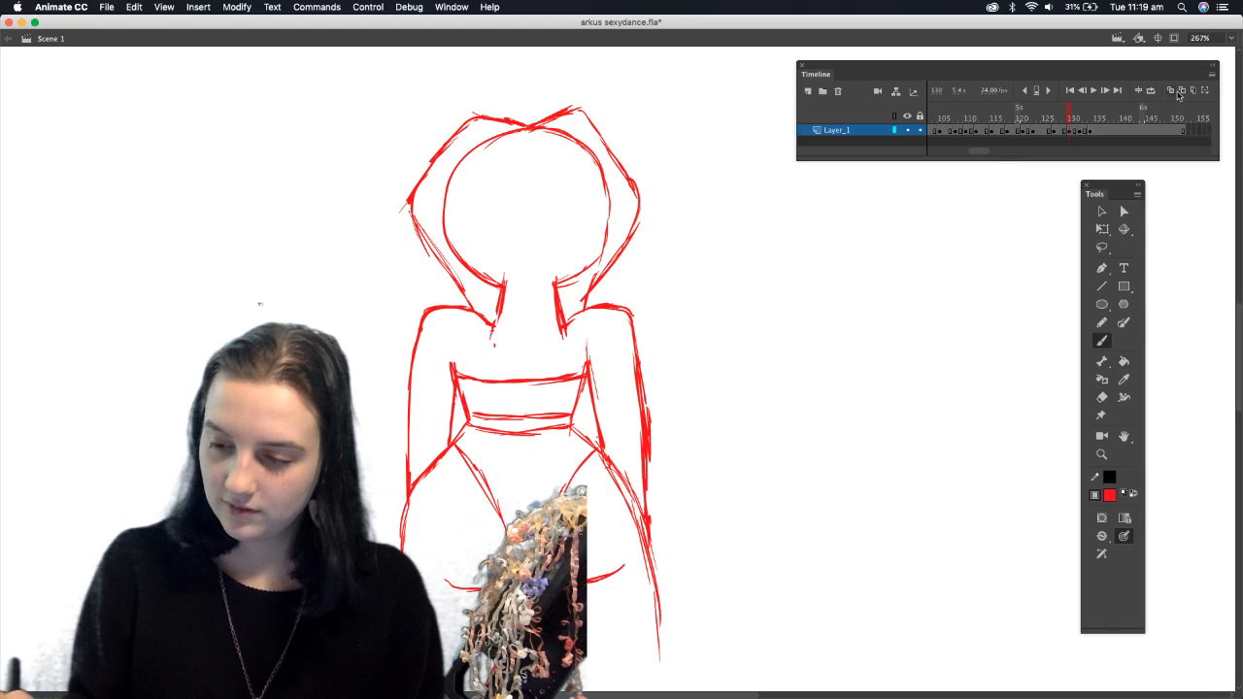
Turn onion skinning back on and brush the skirt's side curves, bottom hem and the far hem lines beside both thighs
left_click(1170, 90)
scroll(1224, 312, "down", 8)
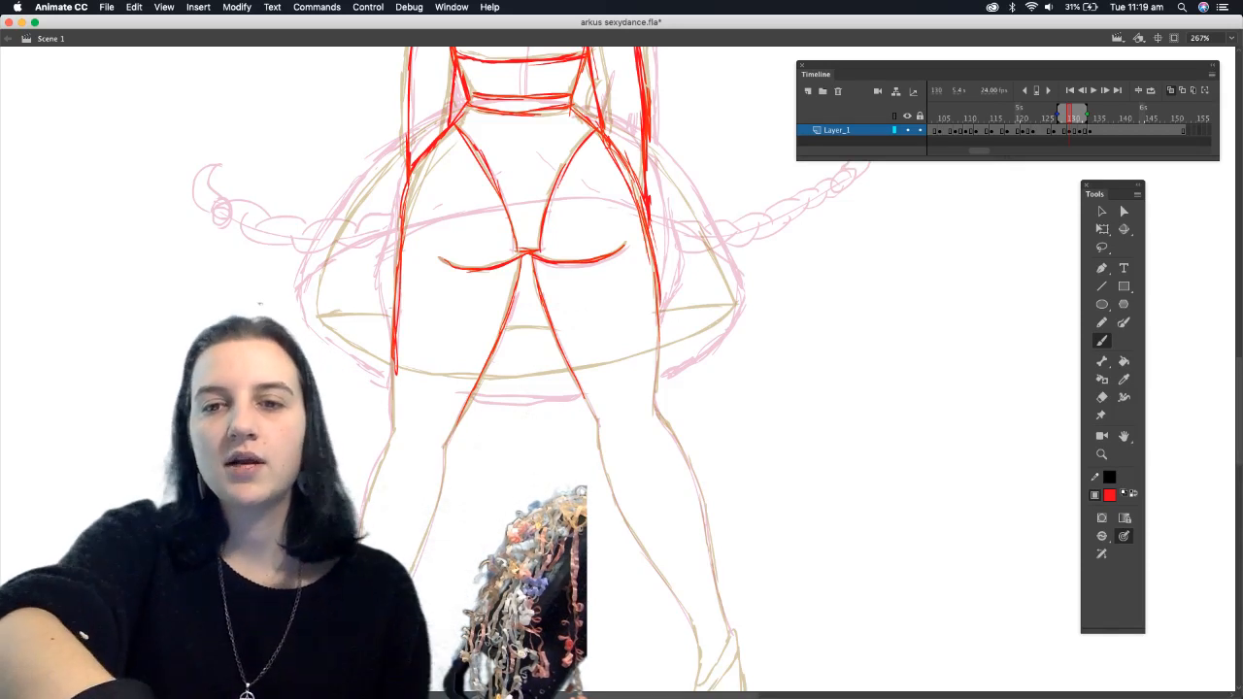
key("super+Tab")
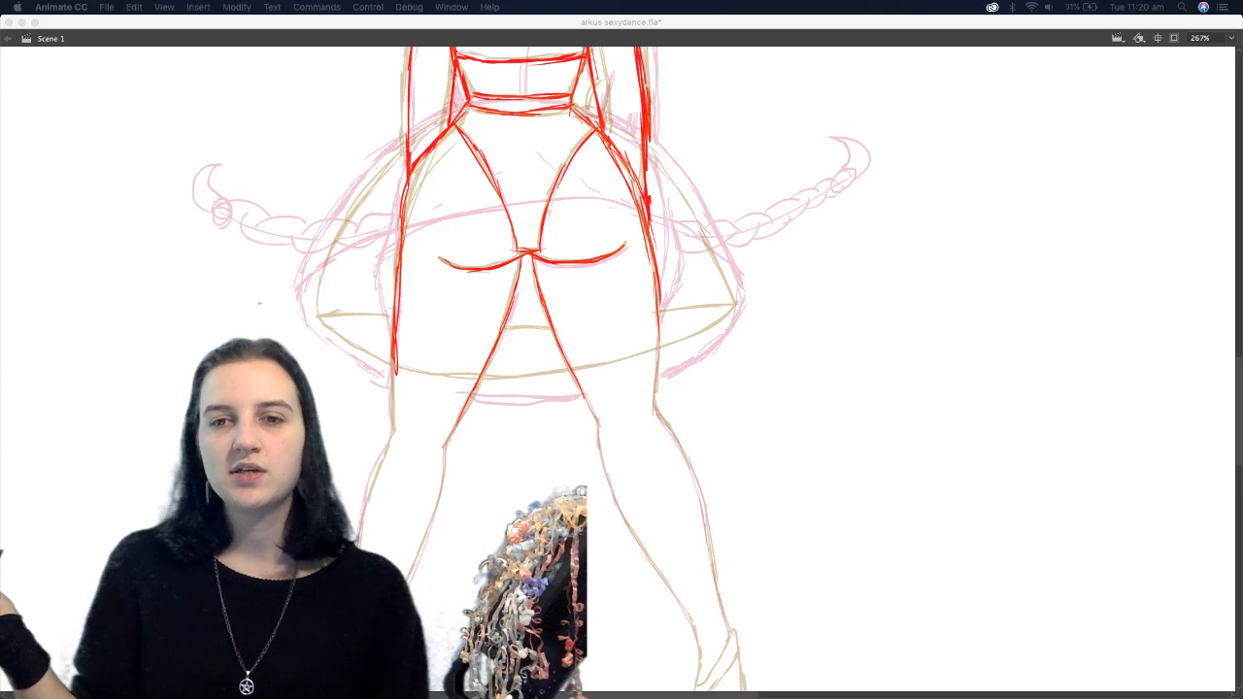
left_click(459, 111)
mouse_move(464, 103)
left_mouse_down()
mouse_move(353, 195)
mouse_move(307, 288)
left_mouse_up()
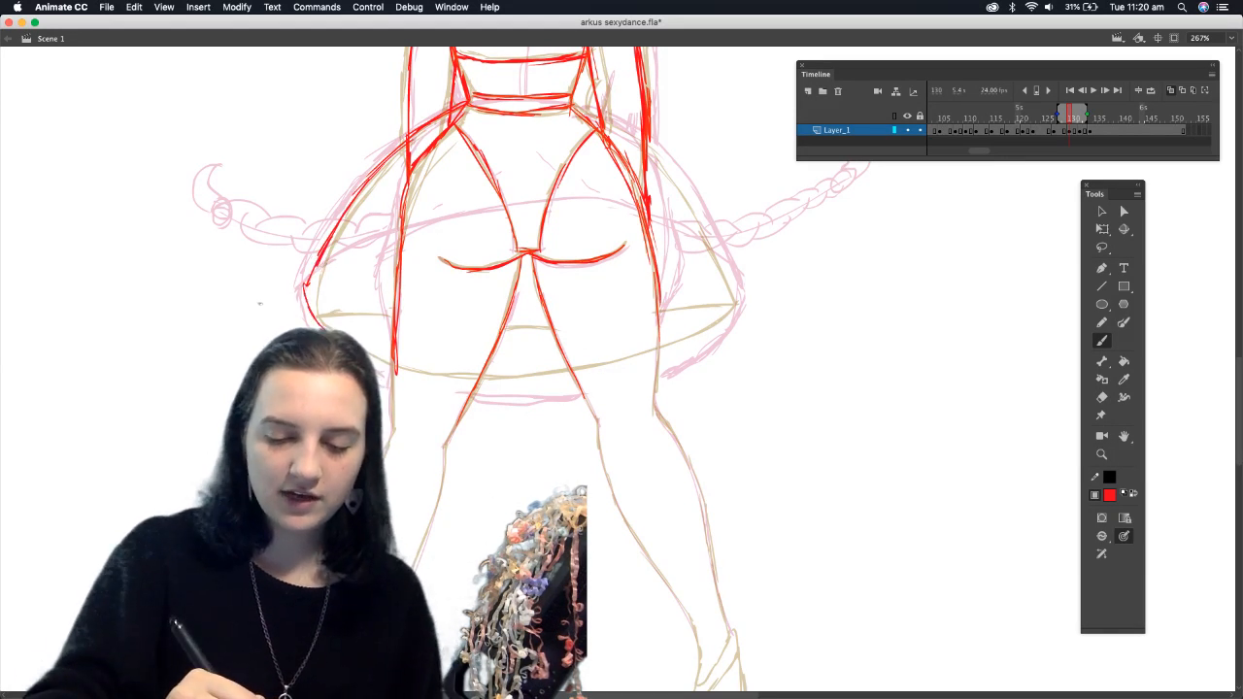
mouse_move(406, 386)
left_mouse_down()
mouse_move(513, 388)
mouse_move(670, 361)
mouse_move(743, 289)
mouse_move(724, 315)
mouse_move(558, 389)
mouse_move(519, 390)
left_mouse_up()
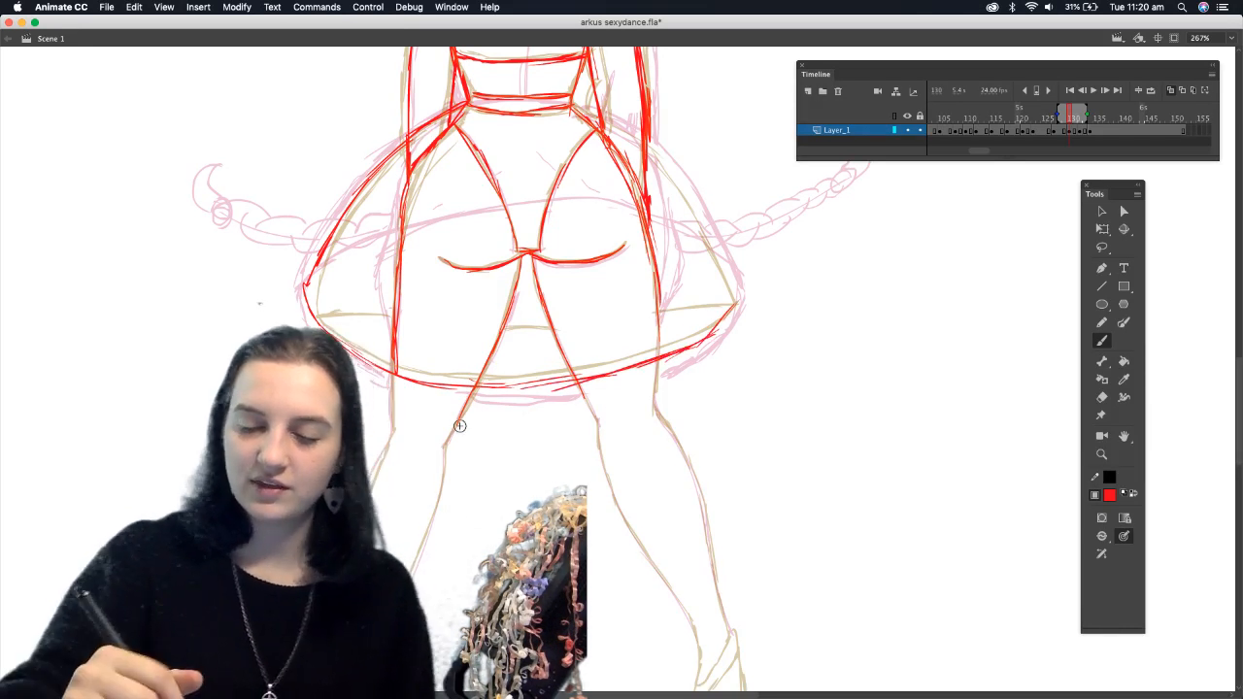
mouse_move(575, 110)
left_mouse_down()
mouse_move(626, 136)
mouse_move(677, 187)
mouse_move(711, 227)
mouse_move(735, 294)
left_mouse_up()
left_click_drag(692, 207, 737, 301)
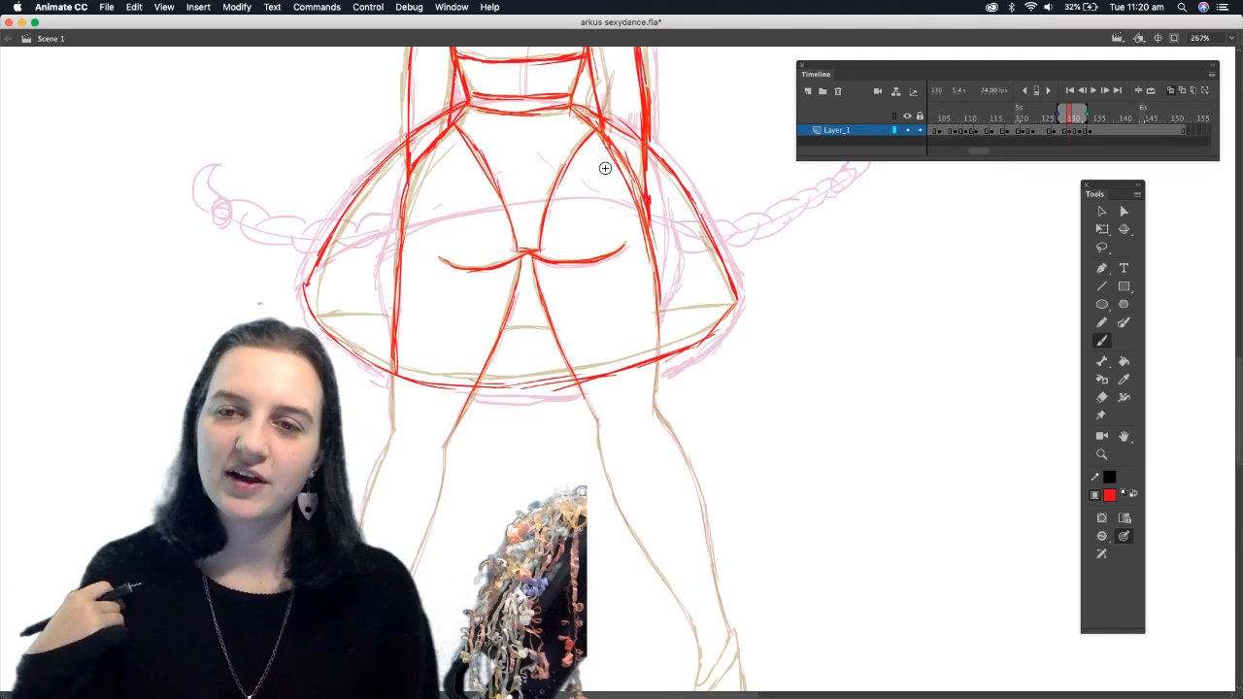
left_click_drag(304, 287, 394, 262)
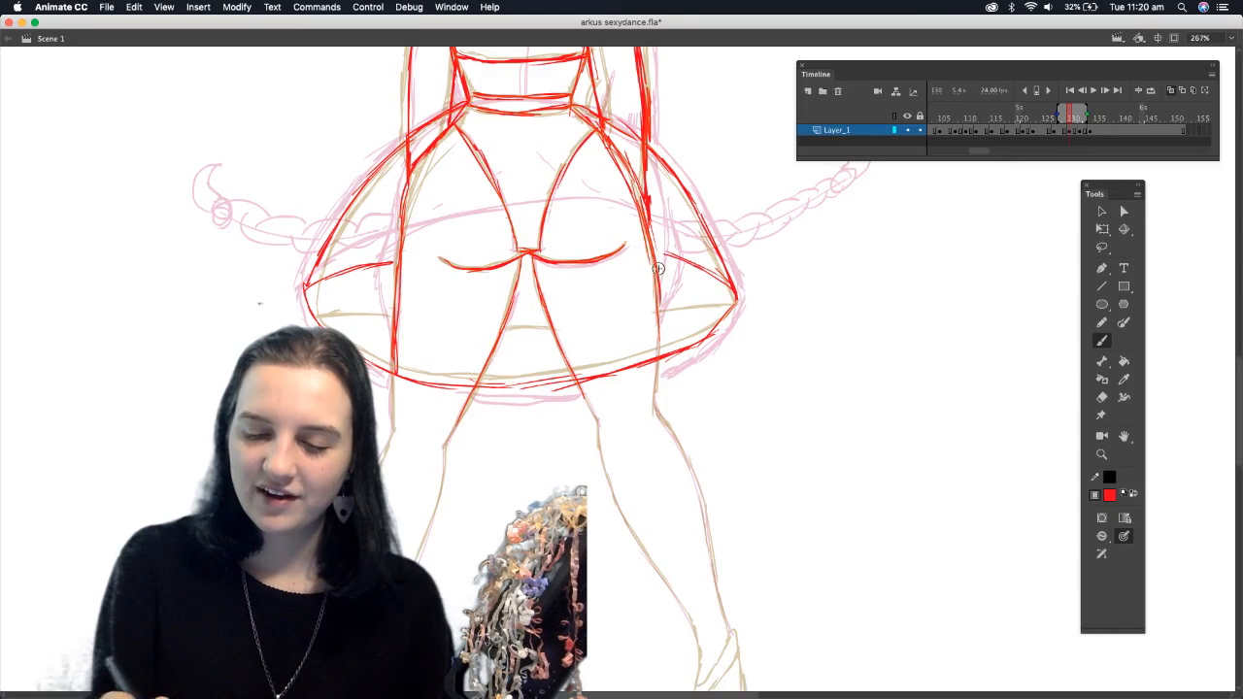
Erase the thick overlapping strokes on the right arm and redraw its outer line along with the skirt edges near the hips
left_click_drag(1236, 387, 1234, 342)
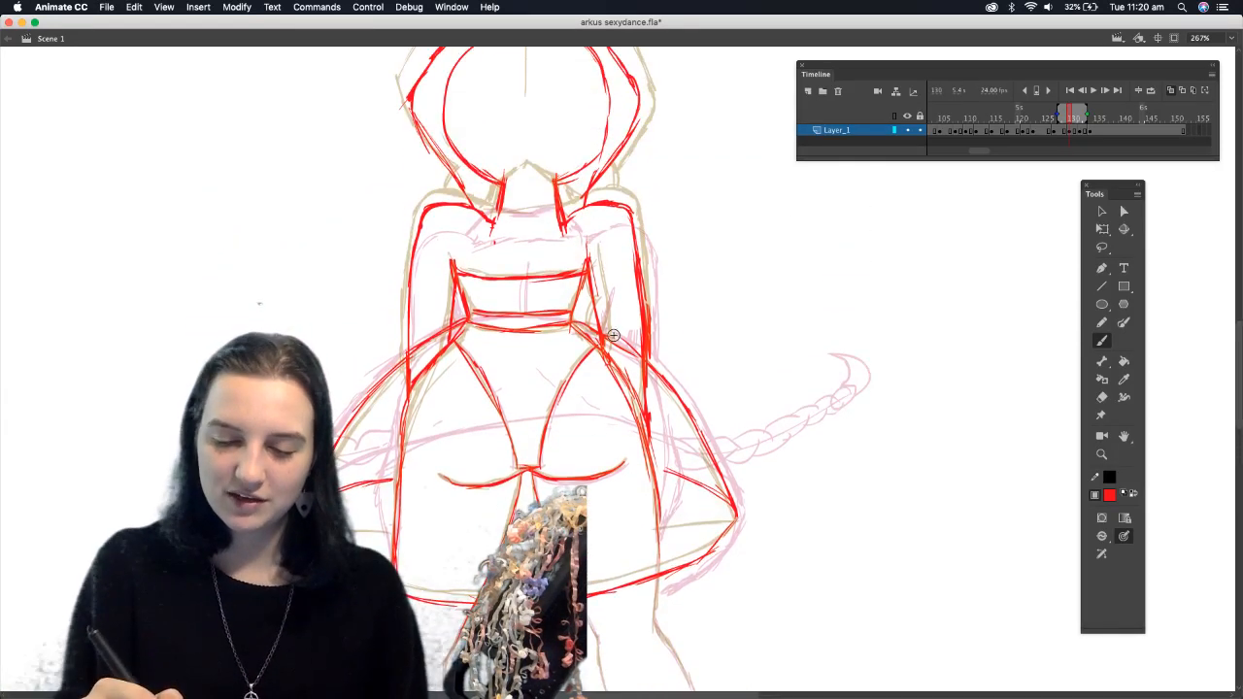
left_click_drag(613, 210, 638, 313)
left_click(1101, 397)
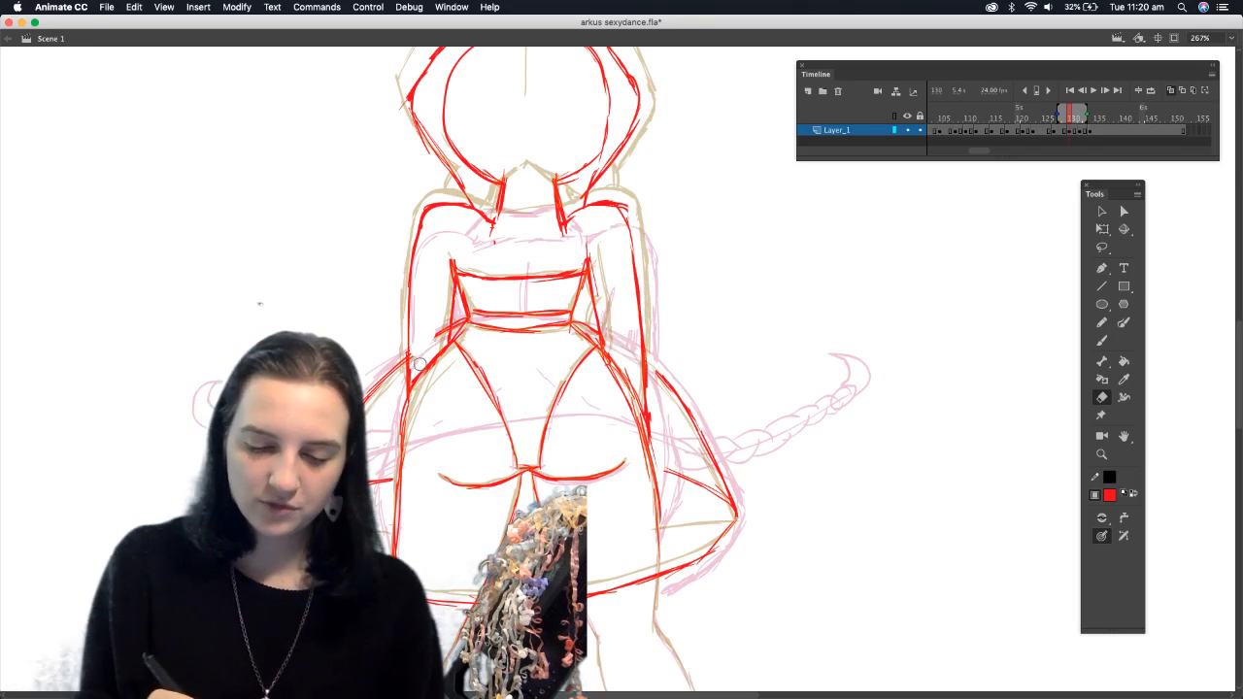
left_click(1101, 340)
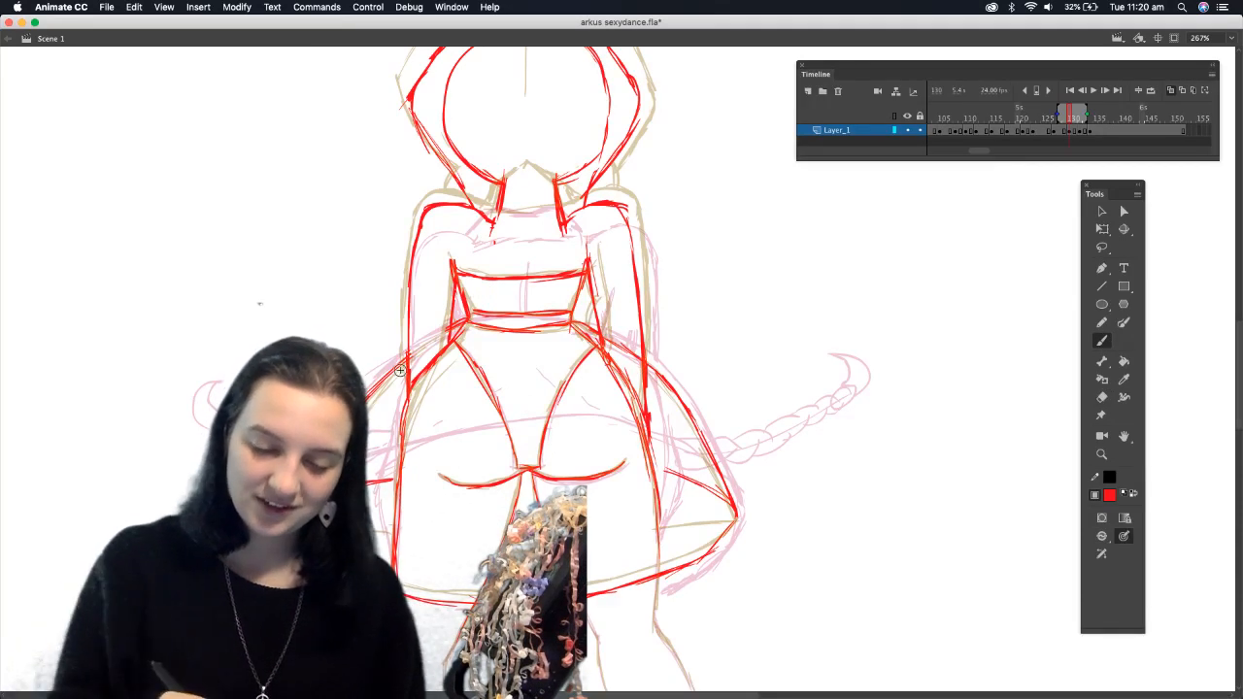
left_click_drag(628, 226, 633, 291)
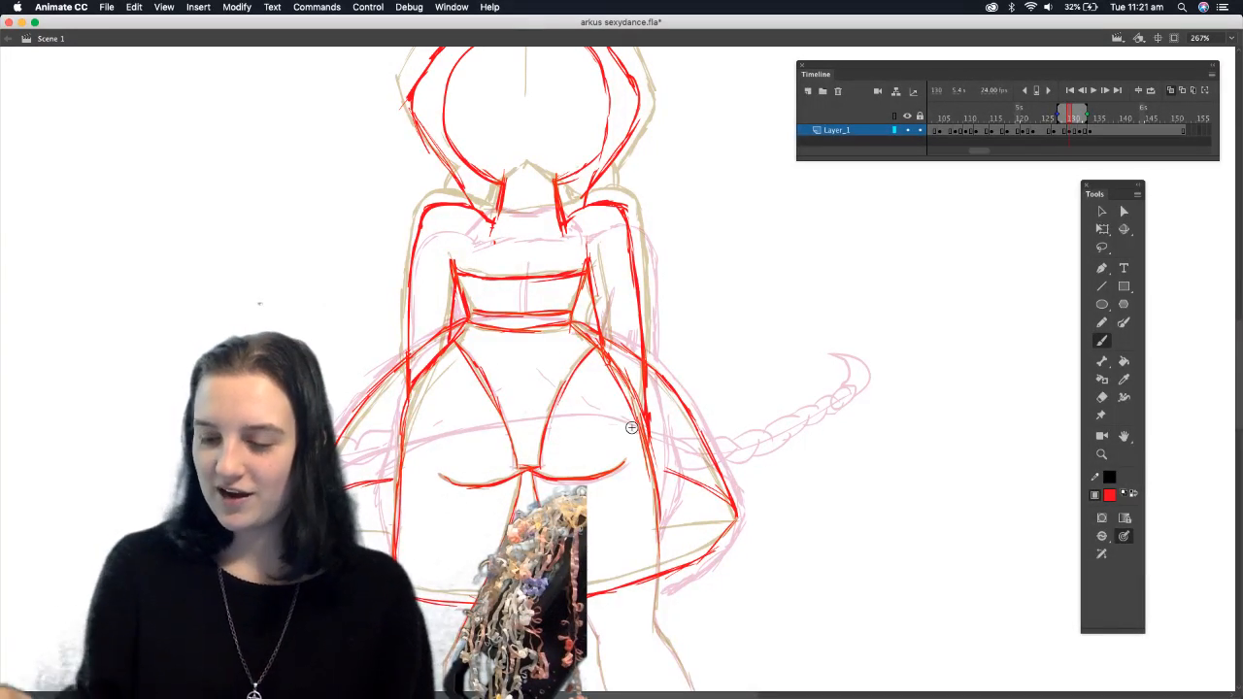
Extend the skirt's far hem line to the right thigh and across the small gap between the legs
scroll(1211, 394, "down", 5)
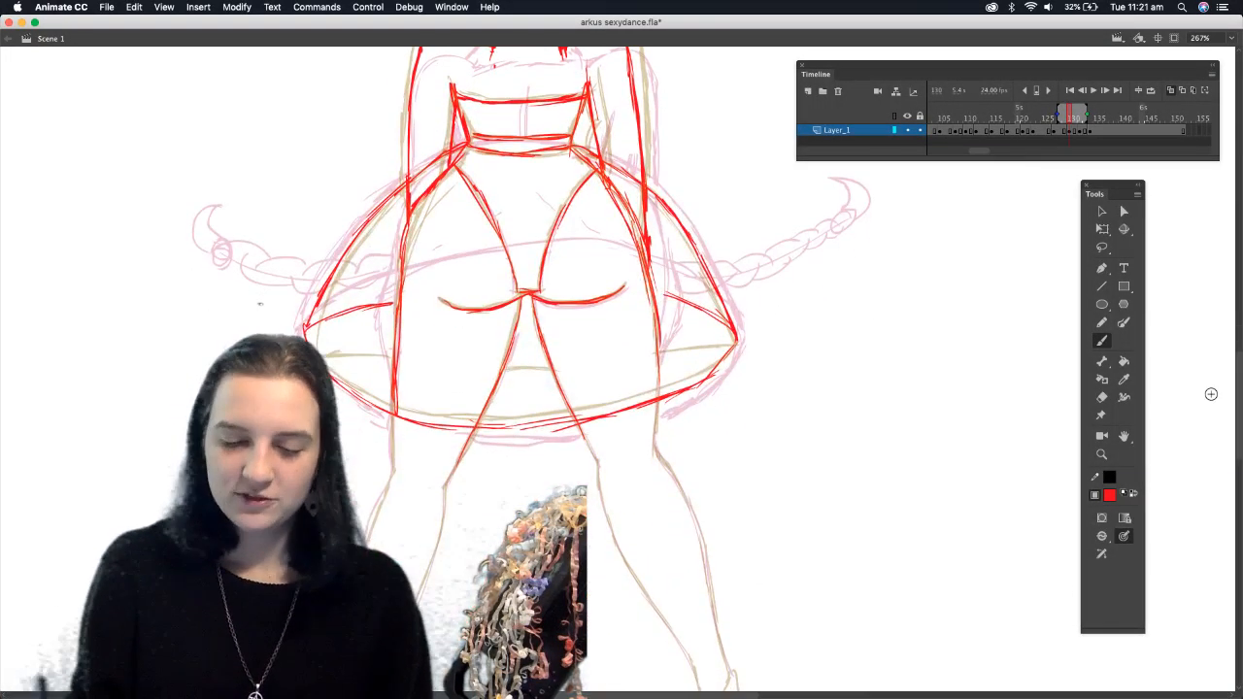
mouse_move(642, 248)
left_mouse_down()
mouse_move(663, 298)
mouse_move(710, 321)
left_mouse_up()
left_click(1100, 397)
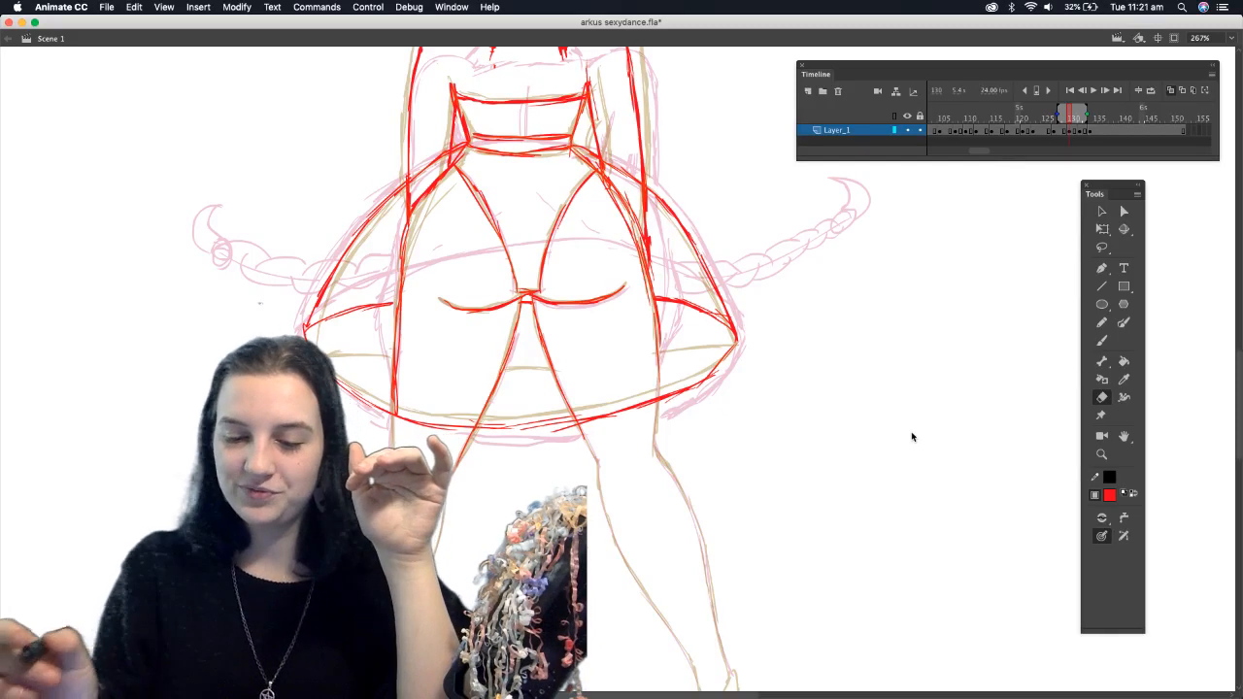
Fit the stage in the window and play the animation on loop to review the motion
left_click(1200, 38)
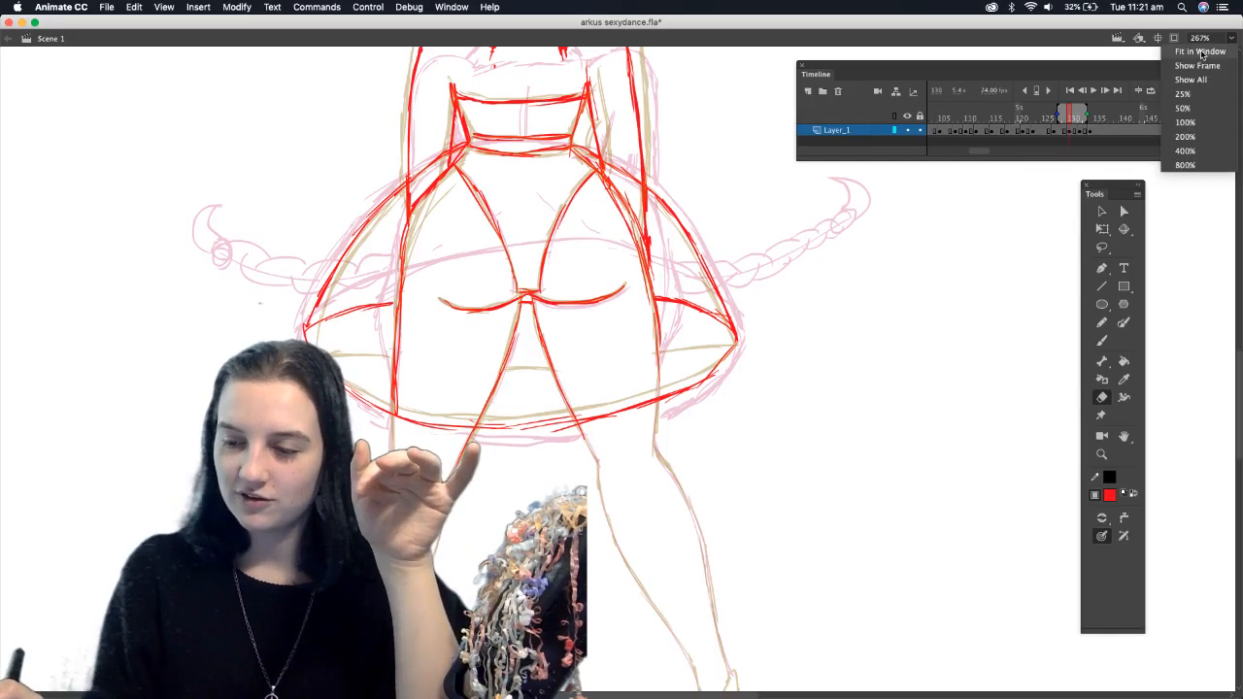
left_click(1200, 51)
left_click(1138, 90)
left_click(1093, 90)
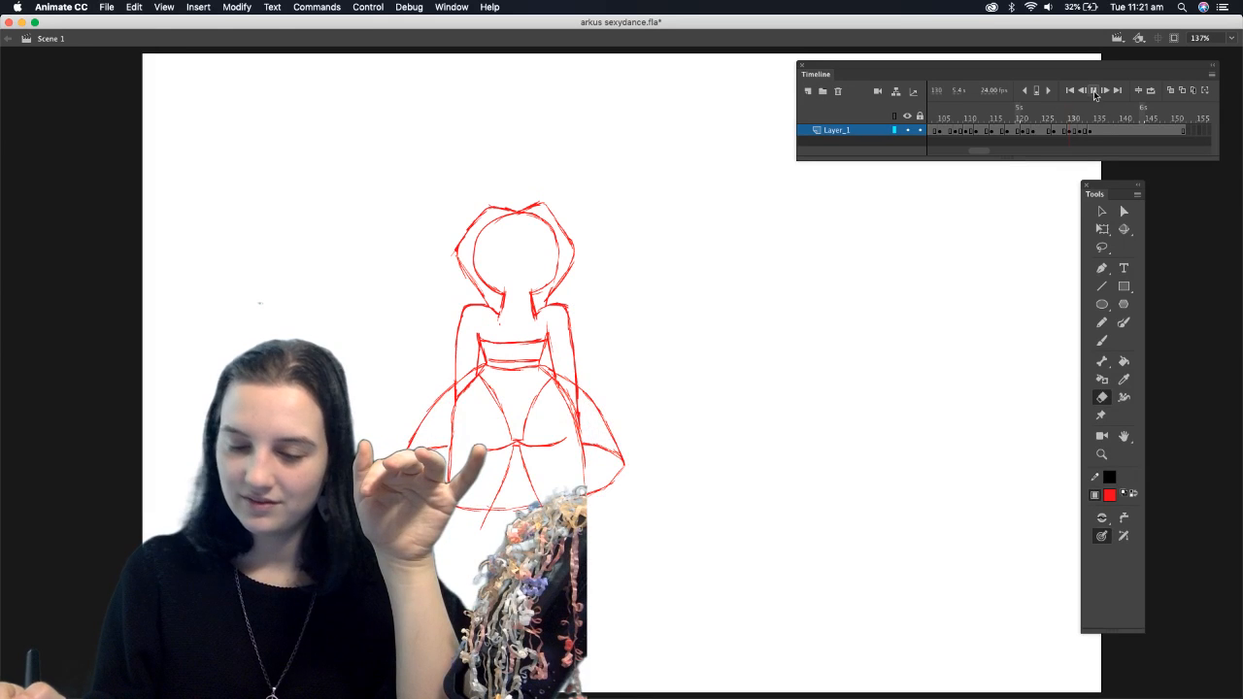
left_click(1150, 90)
left_click(1092, 90)
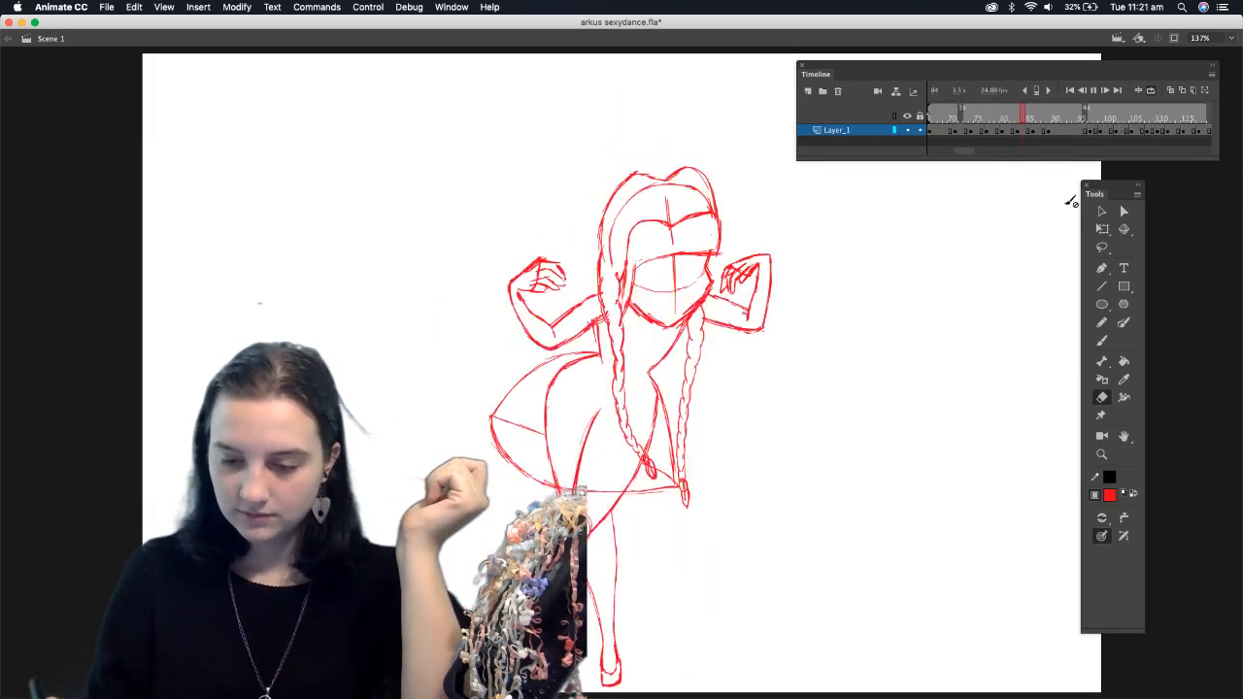
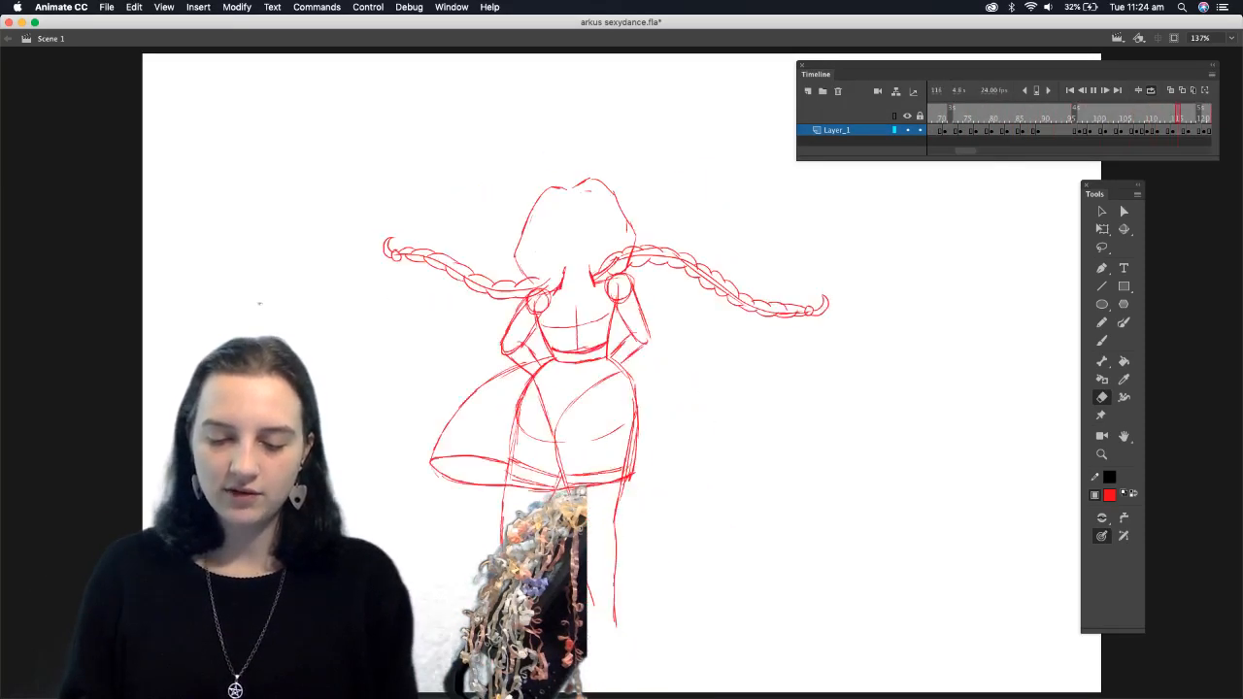
left_click(912, 422)
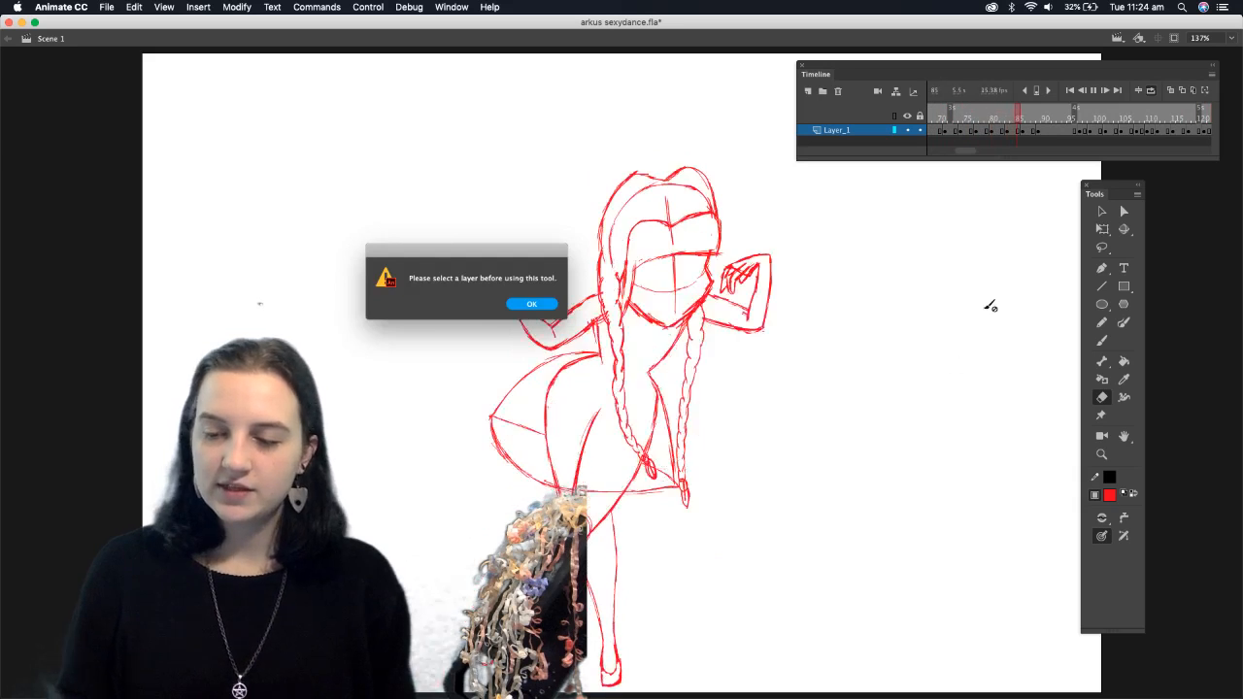
left_click(534, 304)
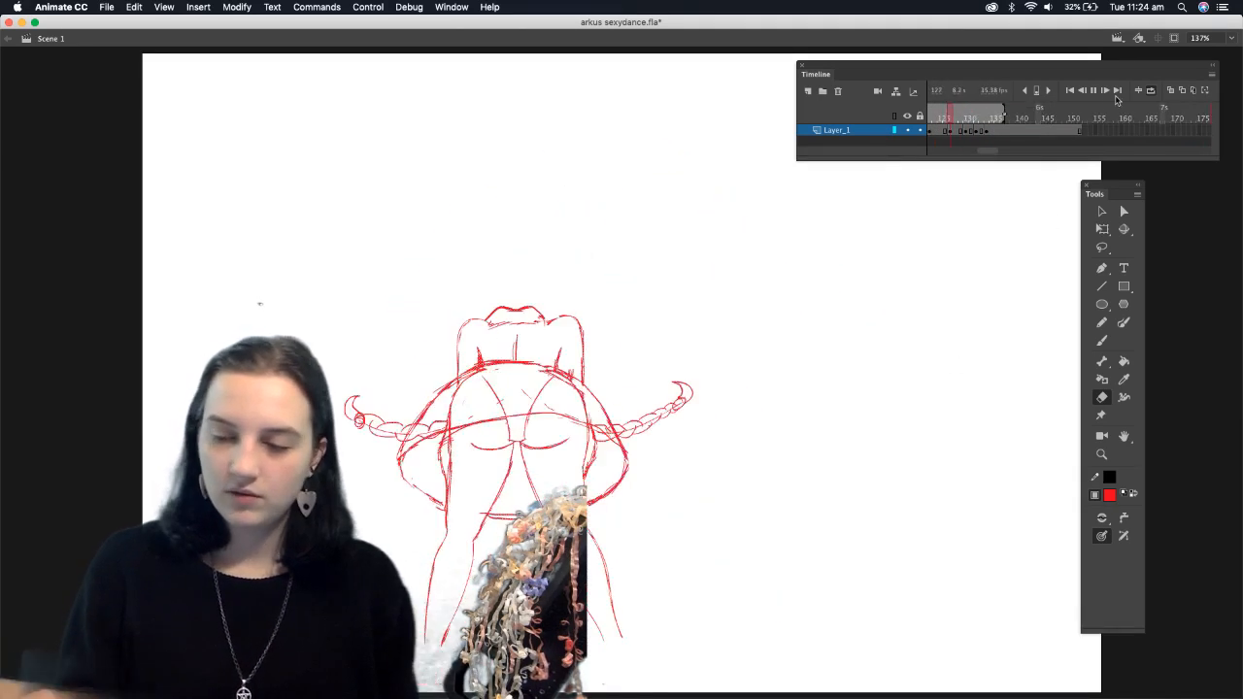
Insert a blank keyframe at frame 126 and turn on onion skinning for the neighbouring poses
left_click(1158, 130)
mouse_move(1159, 132)
left_mouse_down()
mouse_move(1171, 131)
mouse_move(932, 150)
mouse_move(1097, 160)
left_mouse_up()
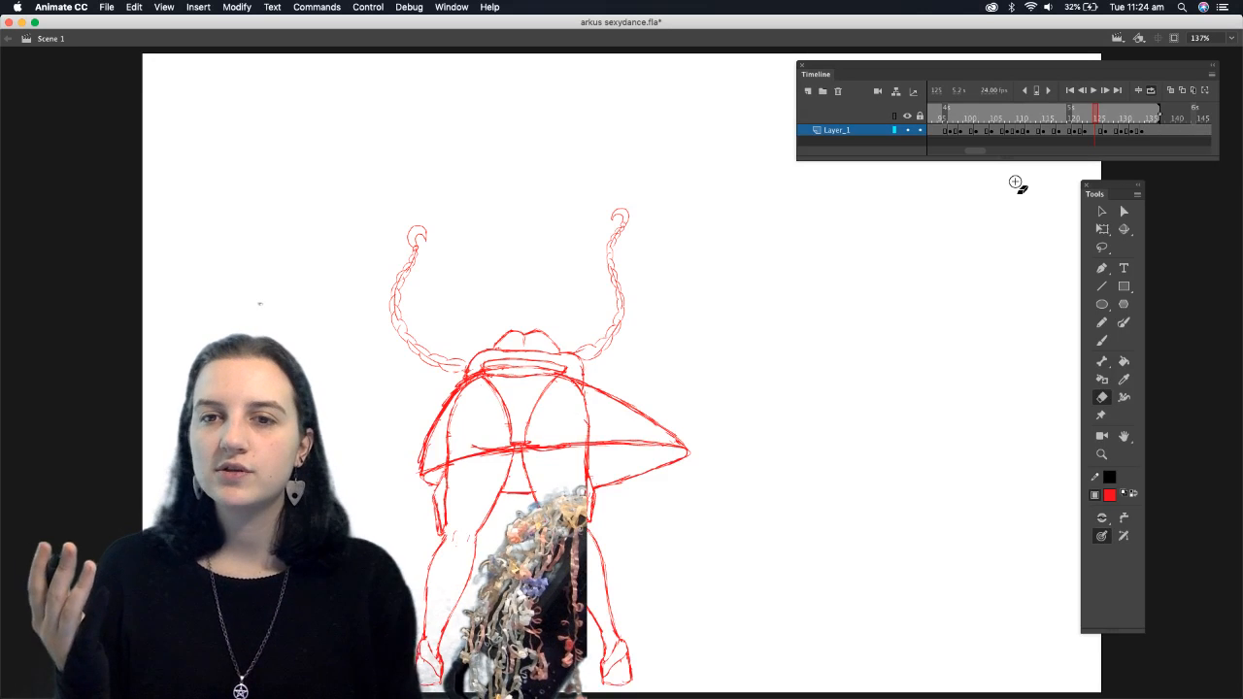
mouse_move(1101, 118)
left_mouse_down()
mouse_move(1089, 136)
mouse_move(1068, 132)
mouse_move(1132, 136)
mouse_move(1090, 132)
mouse_move(1068, 150)
mouse_move(1111, 144)
left_mouse_up()
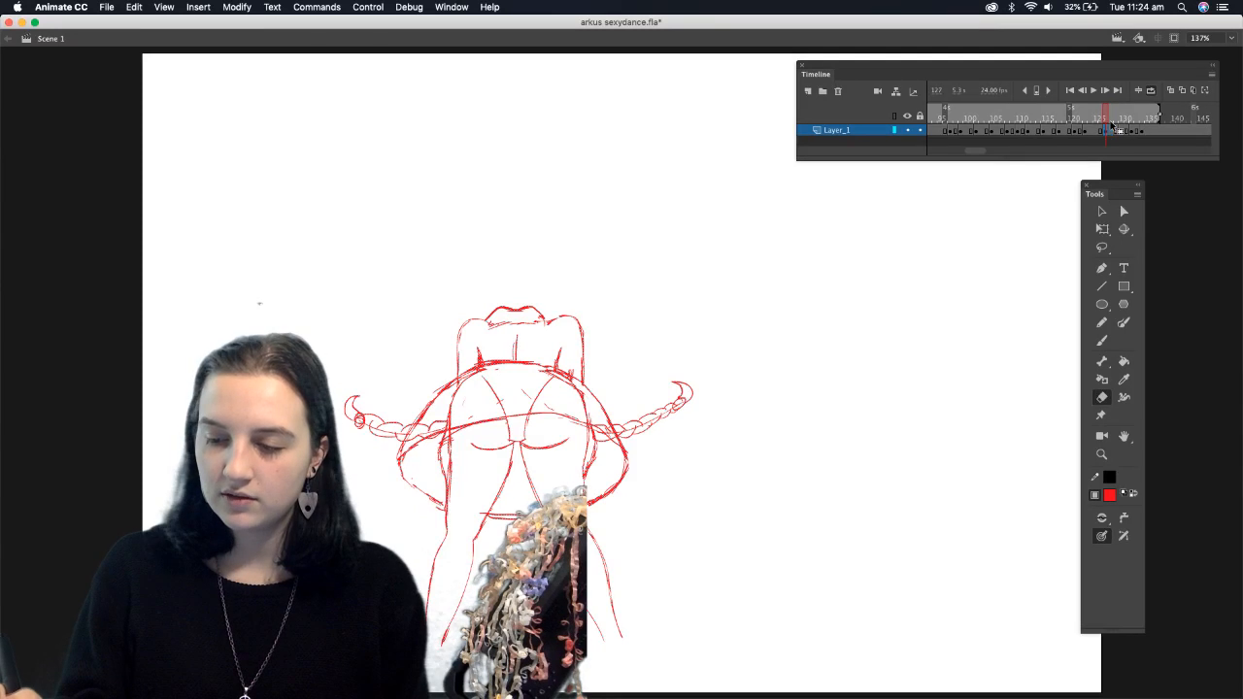
right_click(1101, 130)
left_click(981, 242)
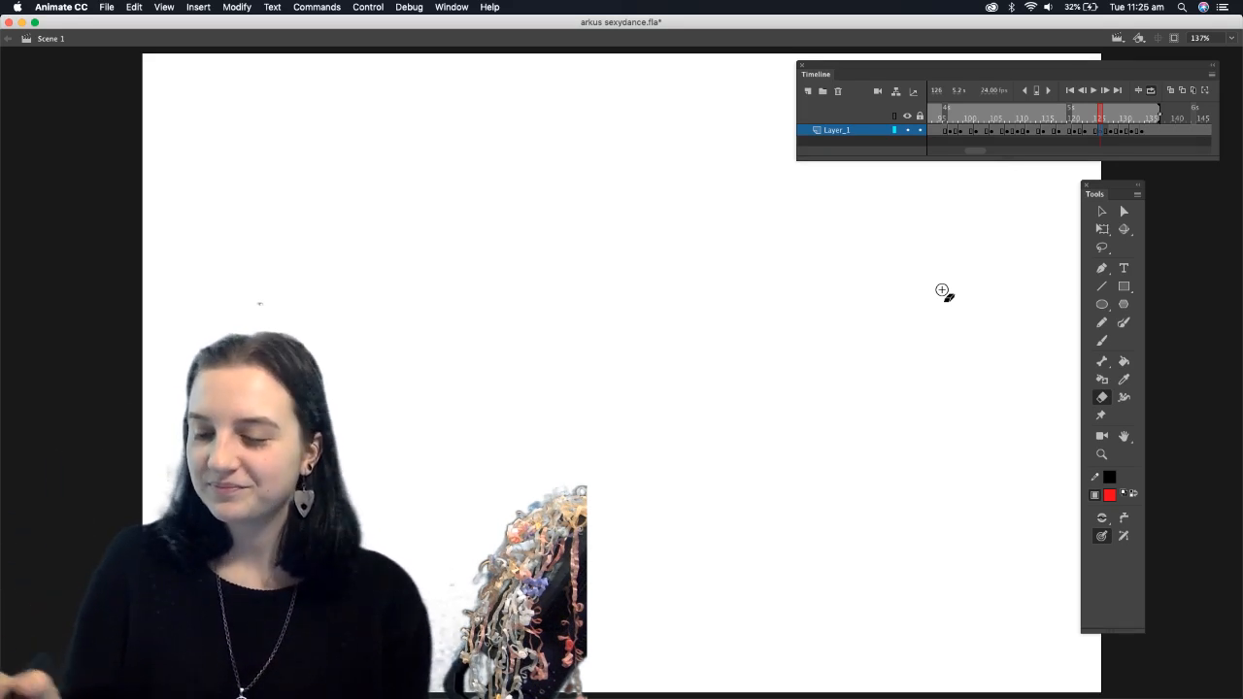
left_click(1172, 91)
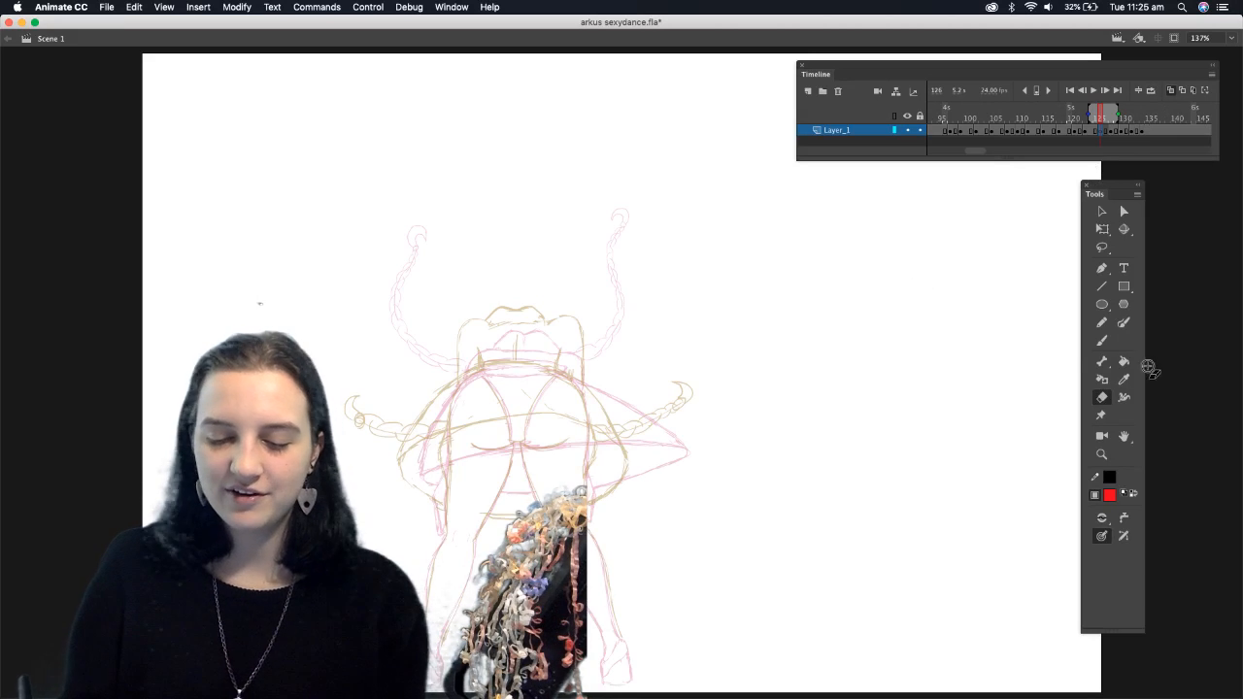
Brush the outer hip and thigh lines, the inner leg lines and the waist curve of the frame 126 pose
left_click_drag(392, 279, 740, 493)
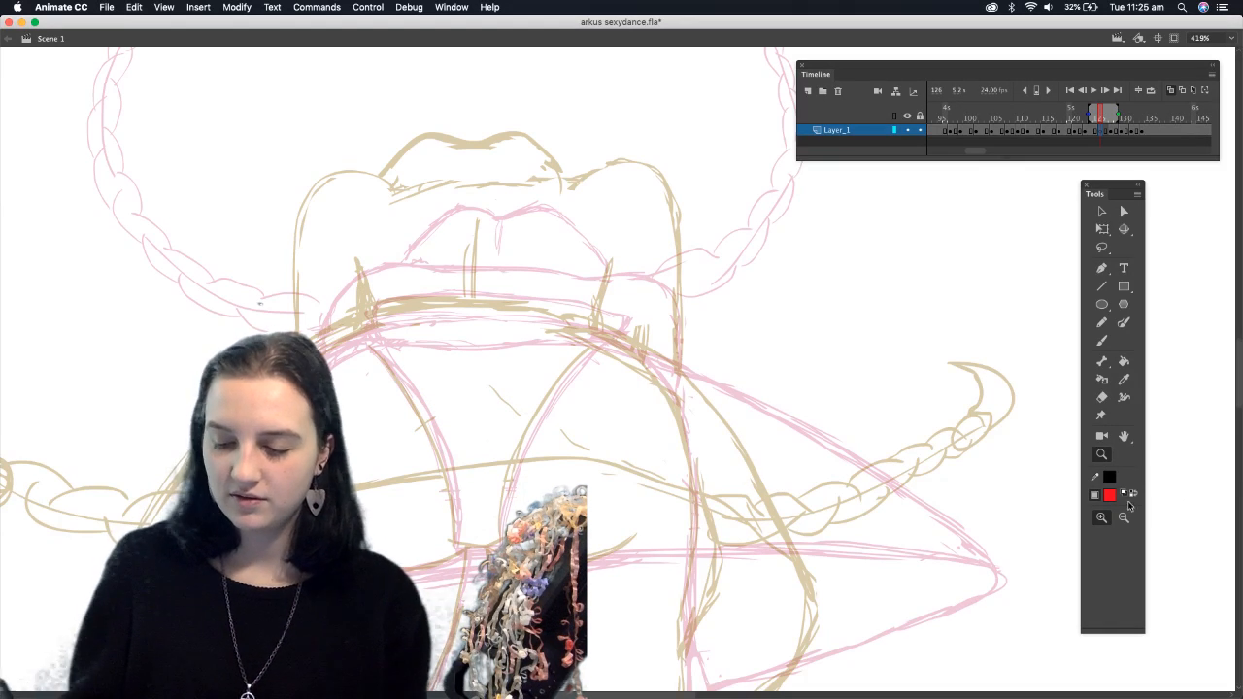
left_click(590, 455, "alt")
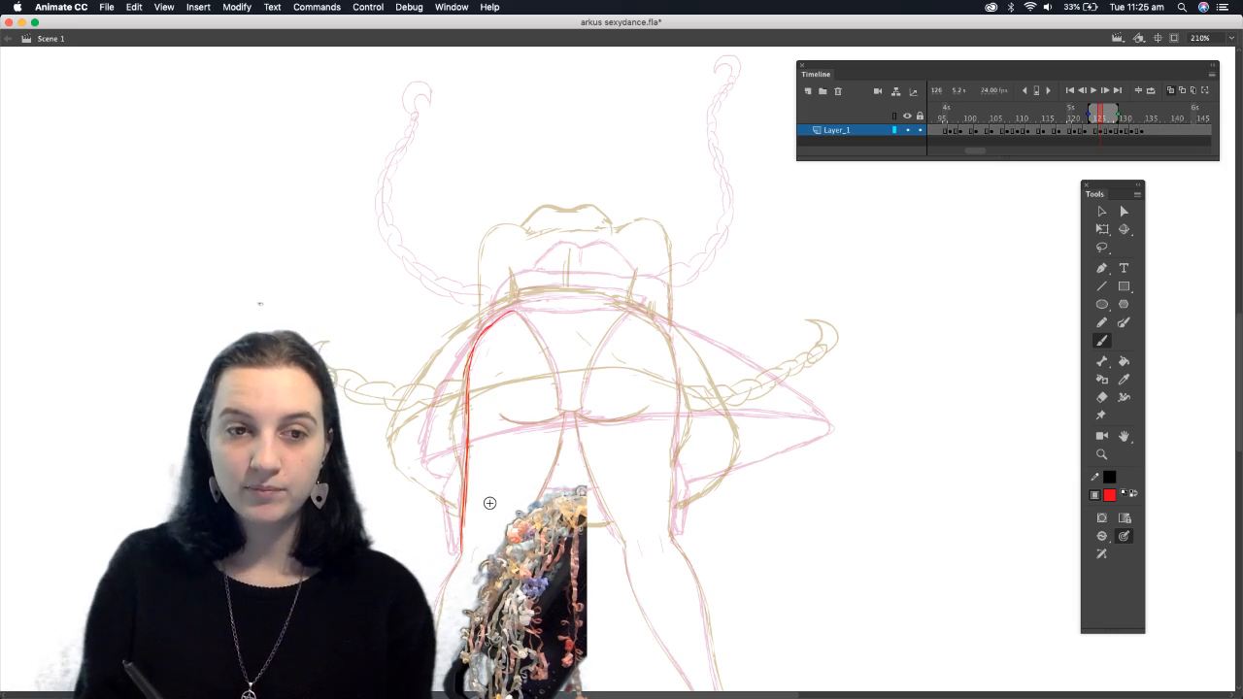
left_click_drag(567, 417, 558, 473)
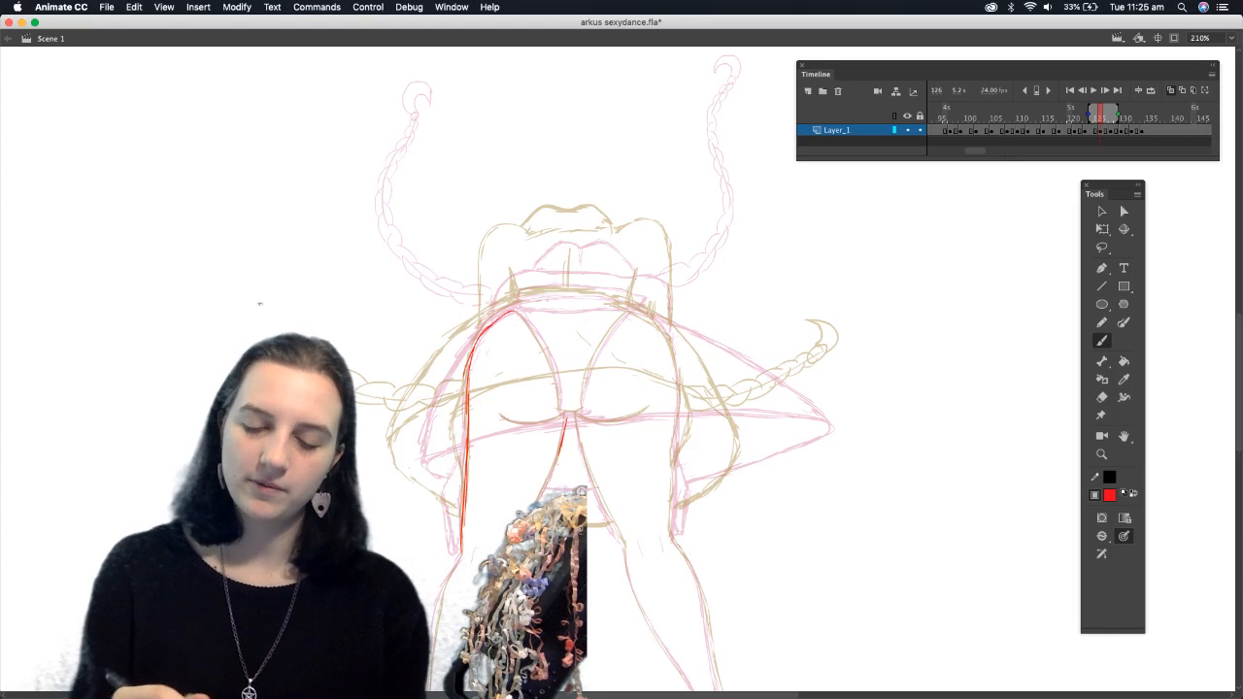
left_click_drag(572, 419, 620, 540)
left_click_drag(569, 423, 546, 493)
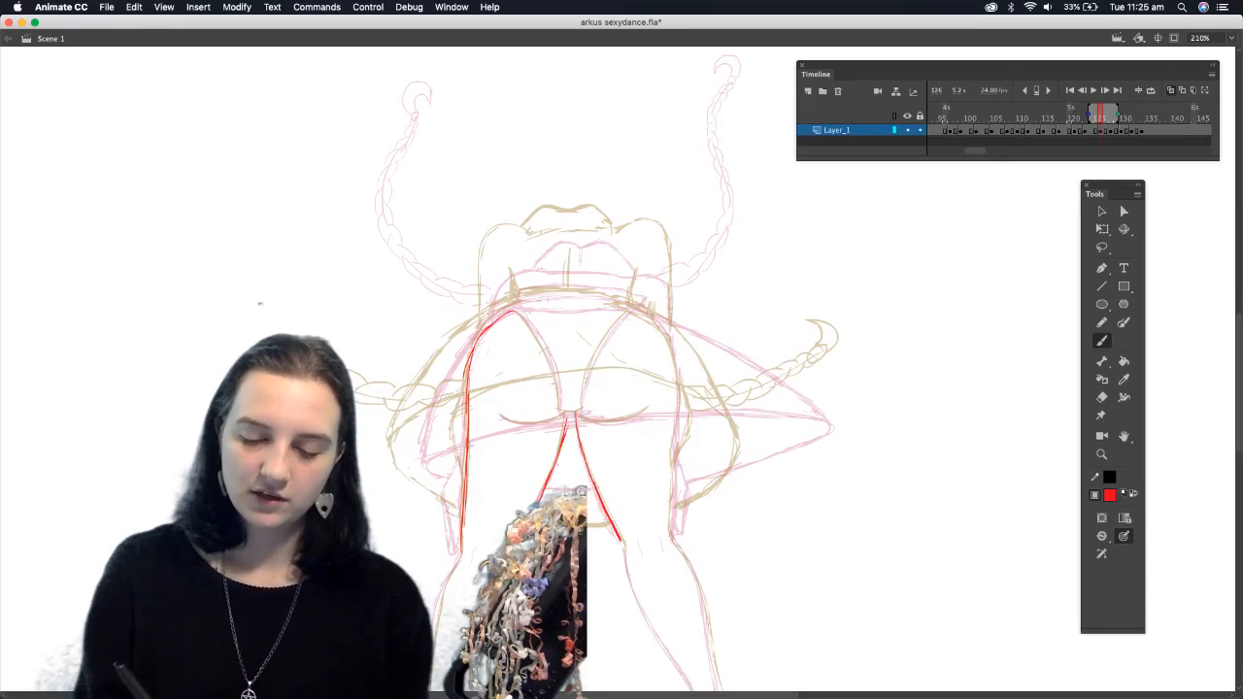
mouse_move(679, 411)
left_mouse_down()
mouse_move(673, 499)
mouse_move(677, 365)
mouse_move(627, 311)
left_mouse_up()
mouse_move(486, 321)
left_mouse_down()
mouse_move(530, 303)
mouse_move(638, 315)
mouse_move(555, 299)
mouse_move(519, 308)
left_mouse_up()
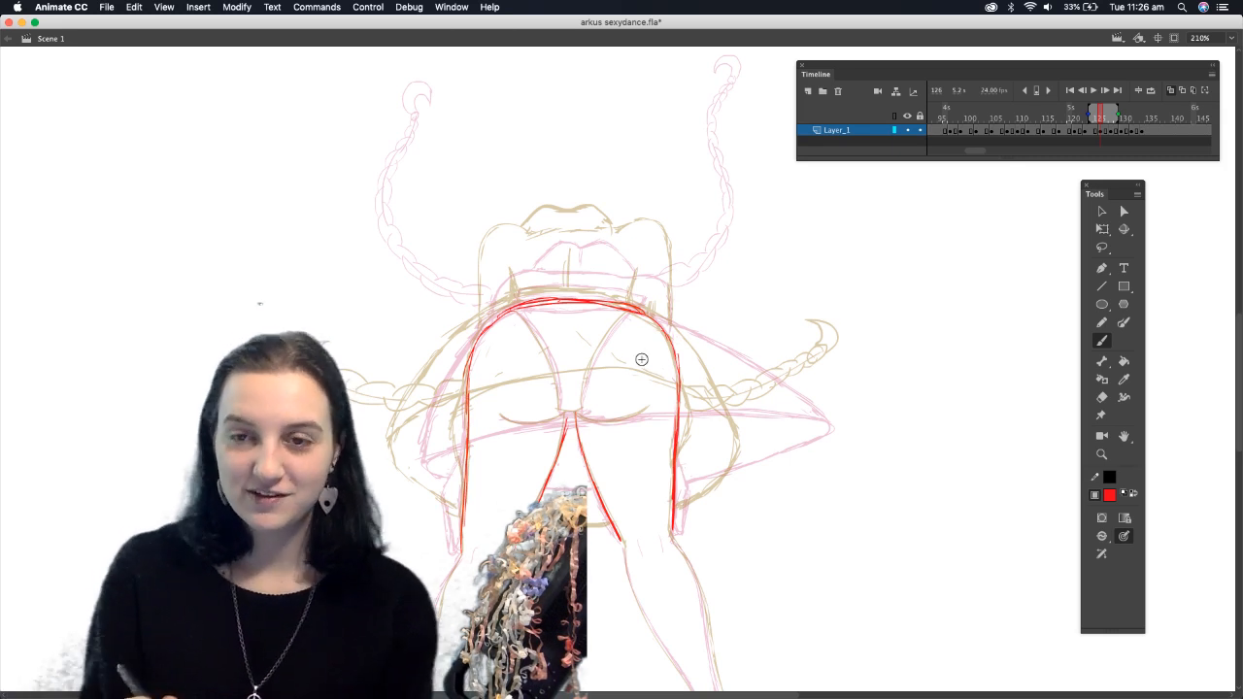
Brush the curved crease at the top of the thighs and the two lines curving from it up to the waist
left_click_drag(502, 417, 566, 414)
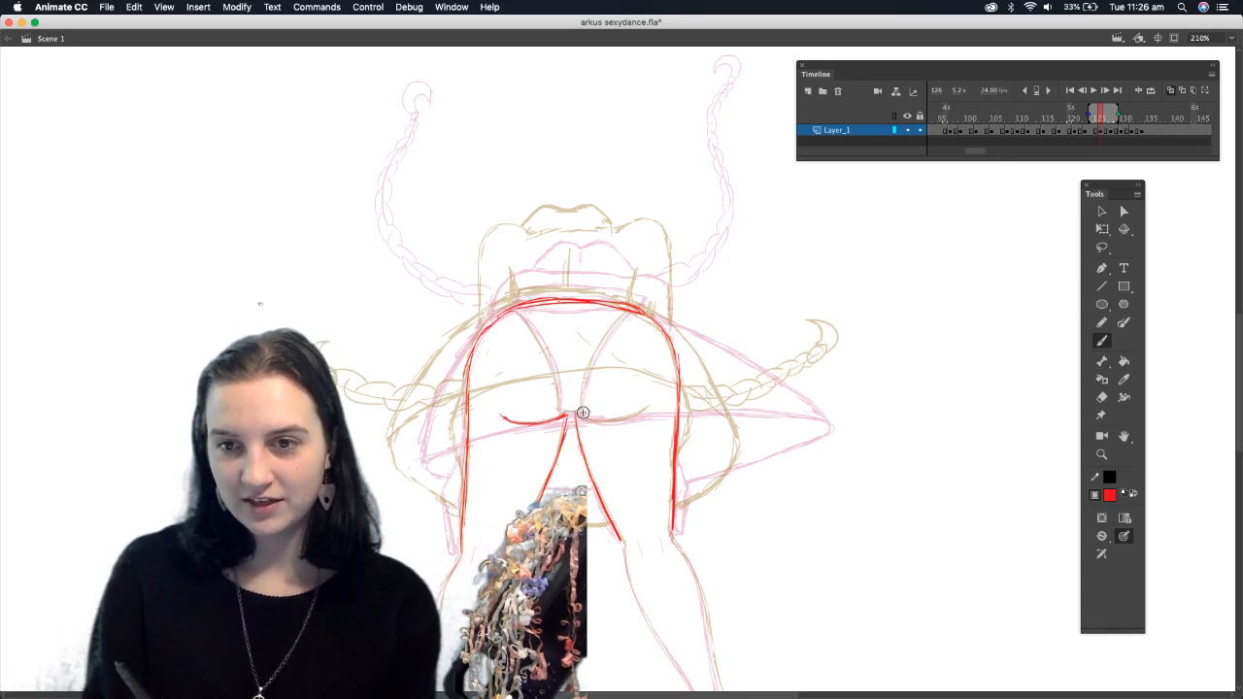
left_click_drag(560, 416, 588, 416)
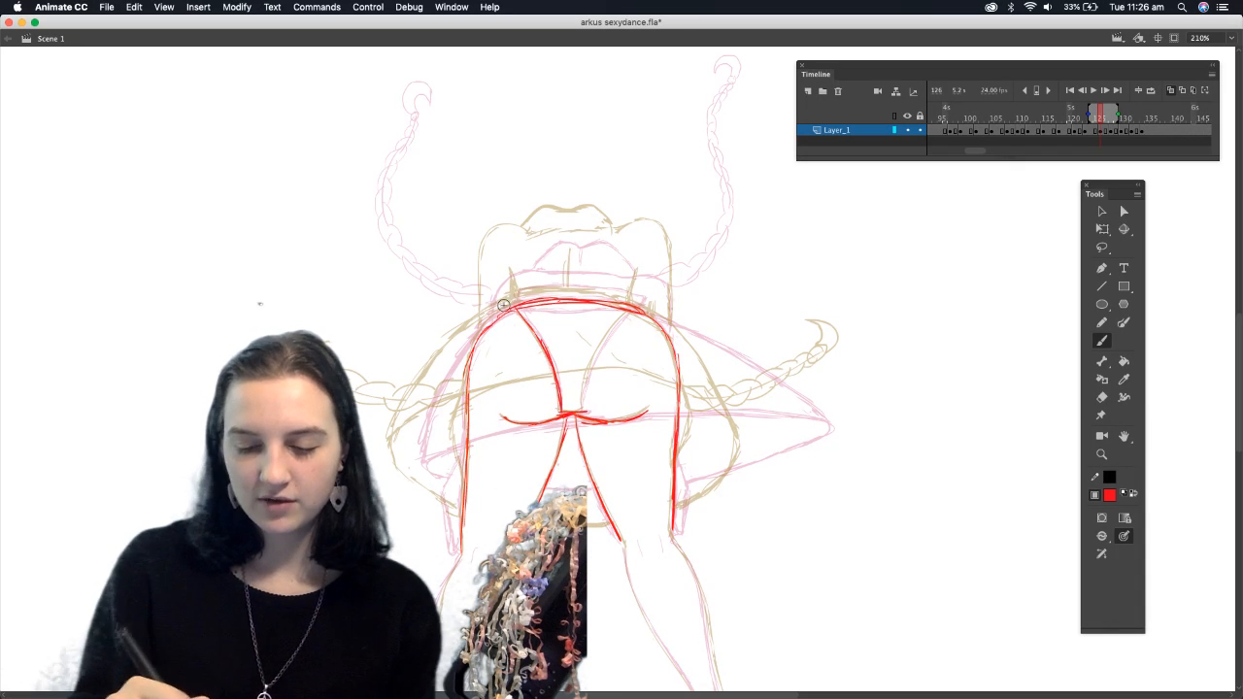
mouse_move(580, 422)
left_mouse_down()
mouse_move(595, 359)
mouse_move(636, 309)
left_mouse_up()
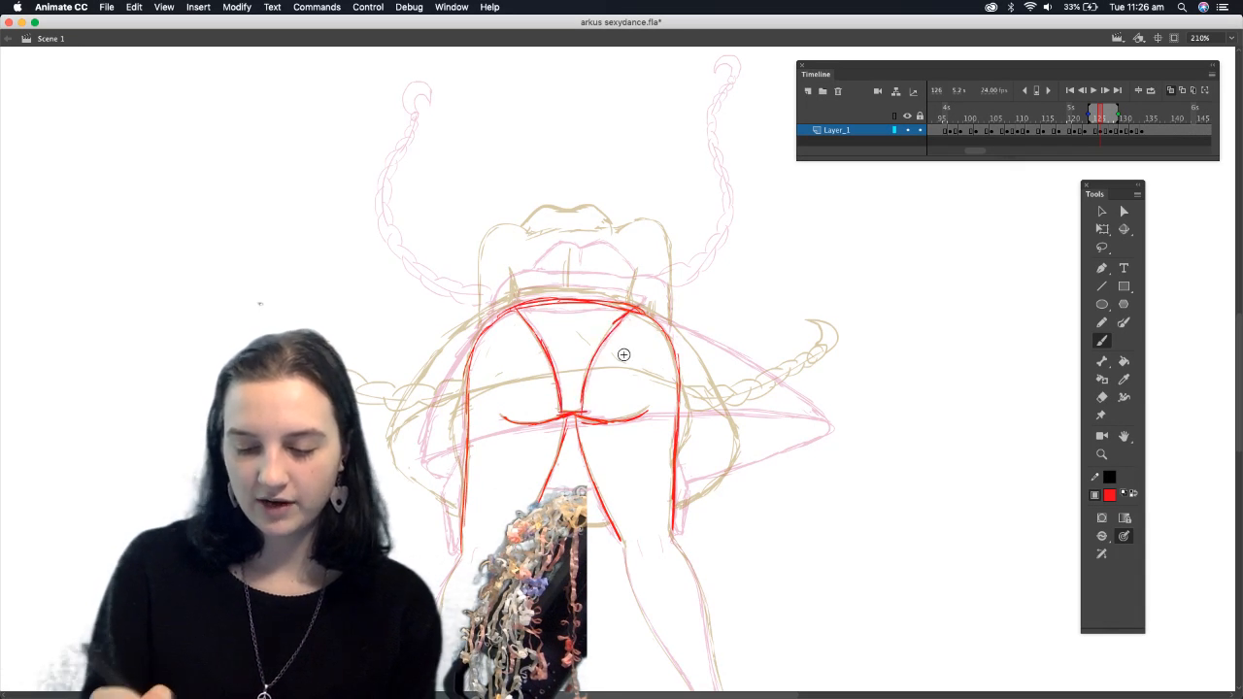
Brush the flared skirt of the frame 126 pose: the curved hem across the thighs, the pointed corners and the sloping sides up to the waist
mouse_move(430, 482)
left_mouse_down()
mouse_move(435, 423)
mouse_move(525, 406)
mouse_move(621, 396)
mouse_move(765, 414)
mouse_move(758, 449)
mouse_move(686, 495)
mouse_move(768, 430)
mouse_move(750, 440)
left_mouse_up()
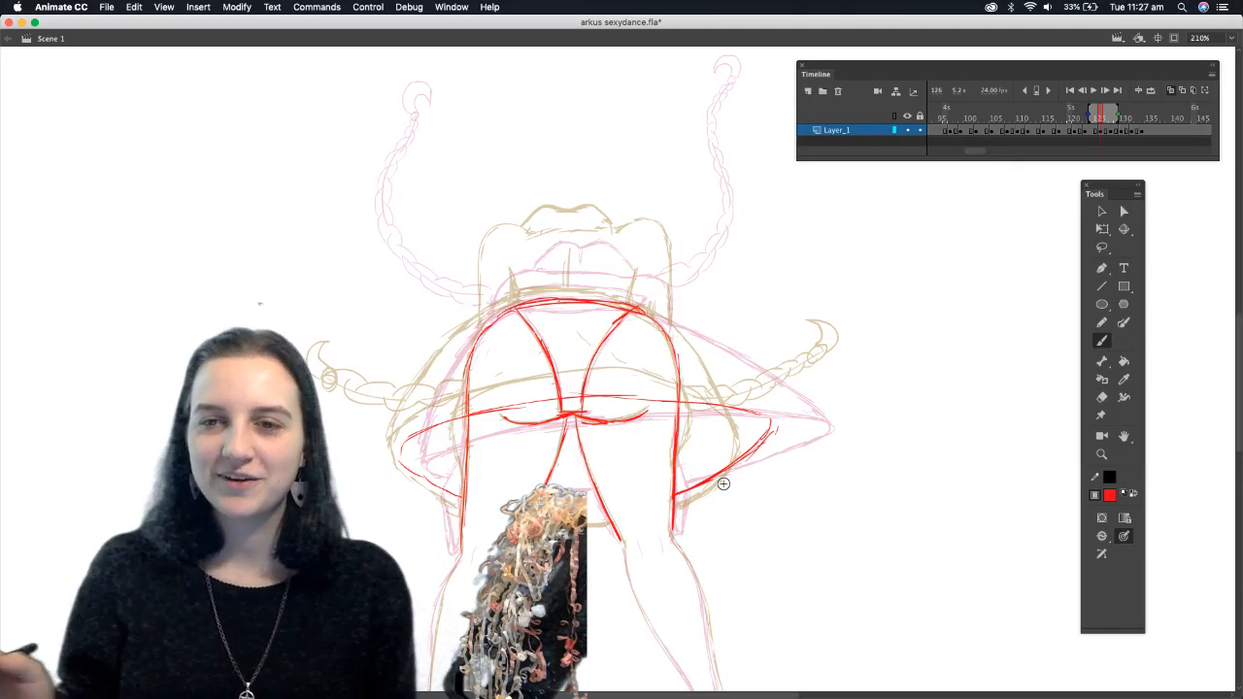
scroll(1206, 398, "up", 3)
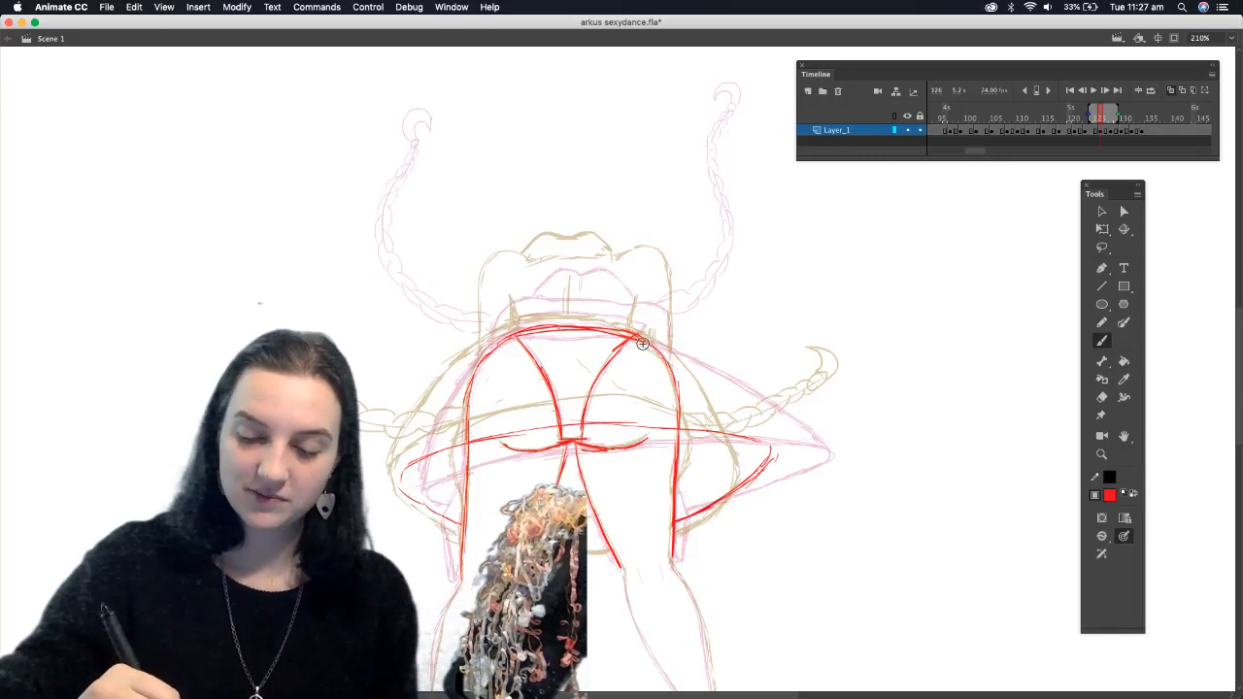
mouse_move(641, 338)
left_mouse_down()
mouse_move(767, 439)
mouse_move(653, 338)
left_mouse_up()
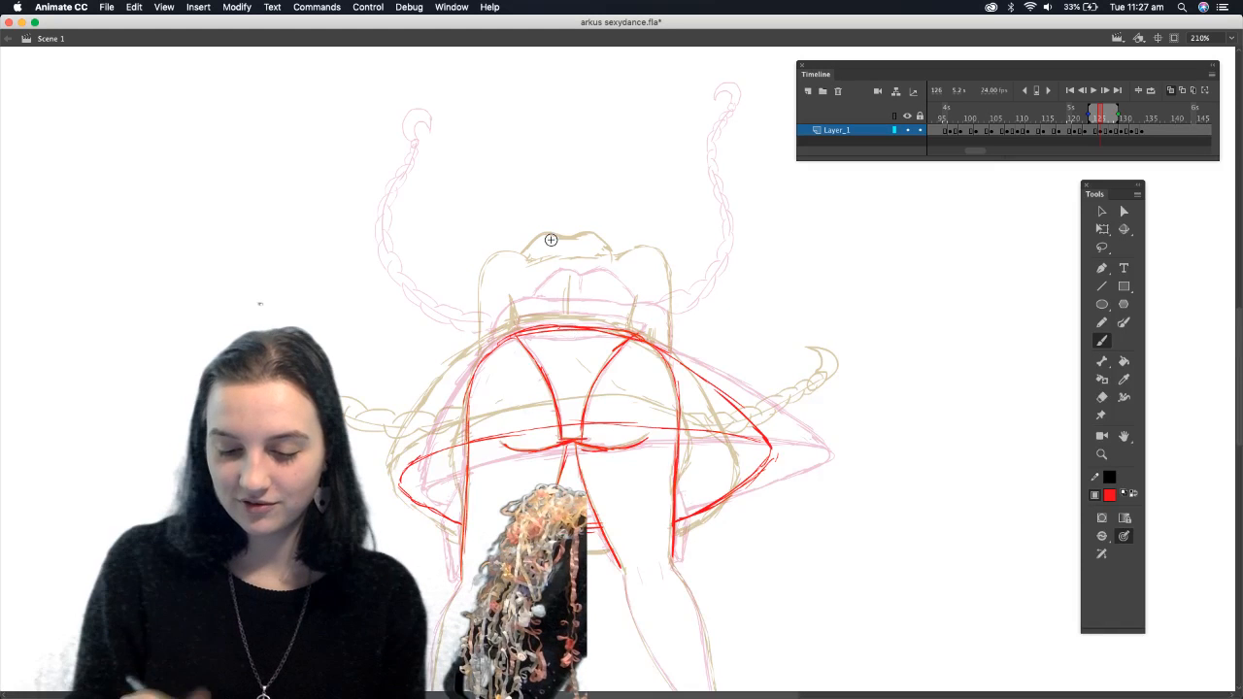
left_click_drag(485, 339, 404, 475)
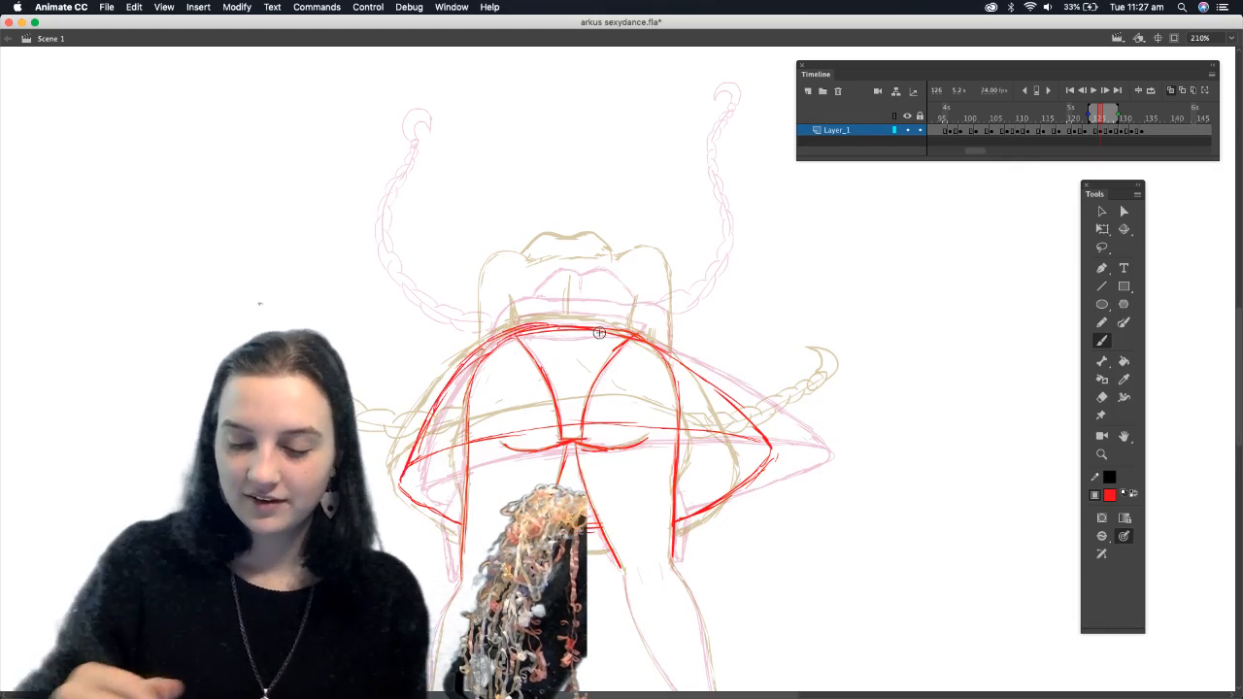
Brush the upper torso above the waist with a straight shoulder line, two slanted torso sides and a circle for each shoulder joint
scroll(1239, 367, "up", 2)
scroll(1239, 359, "up", 1)
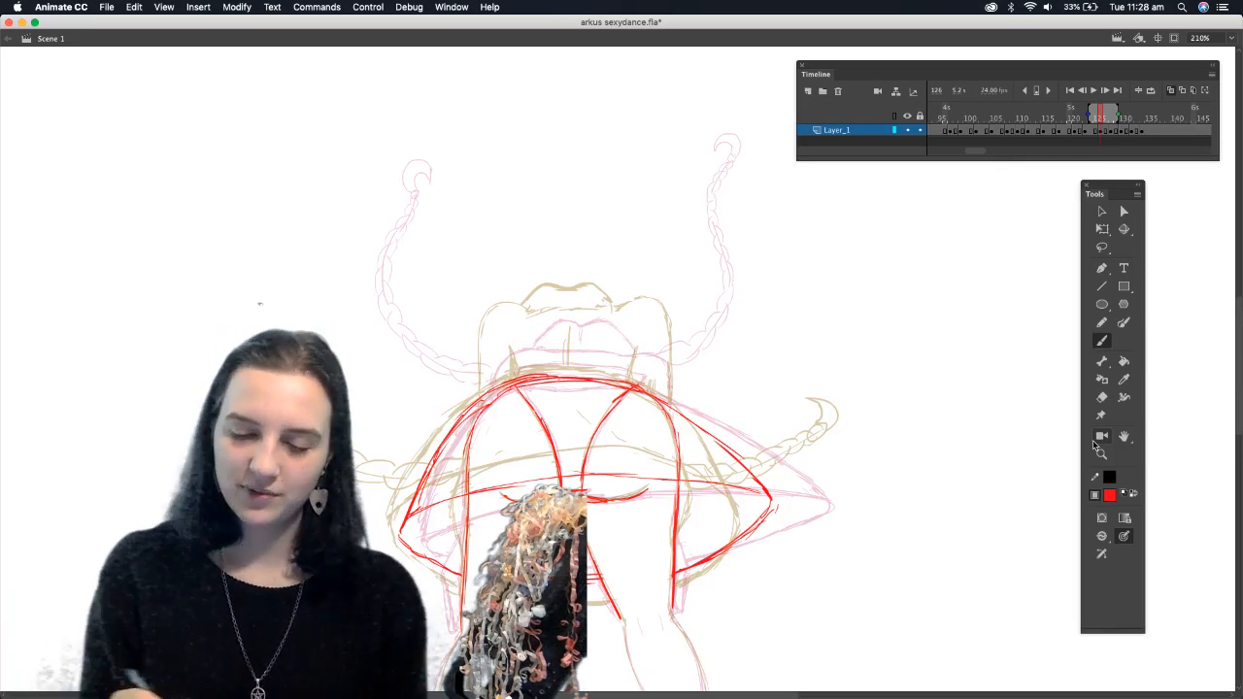
left_click_drag(525, 333, 613, 329)
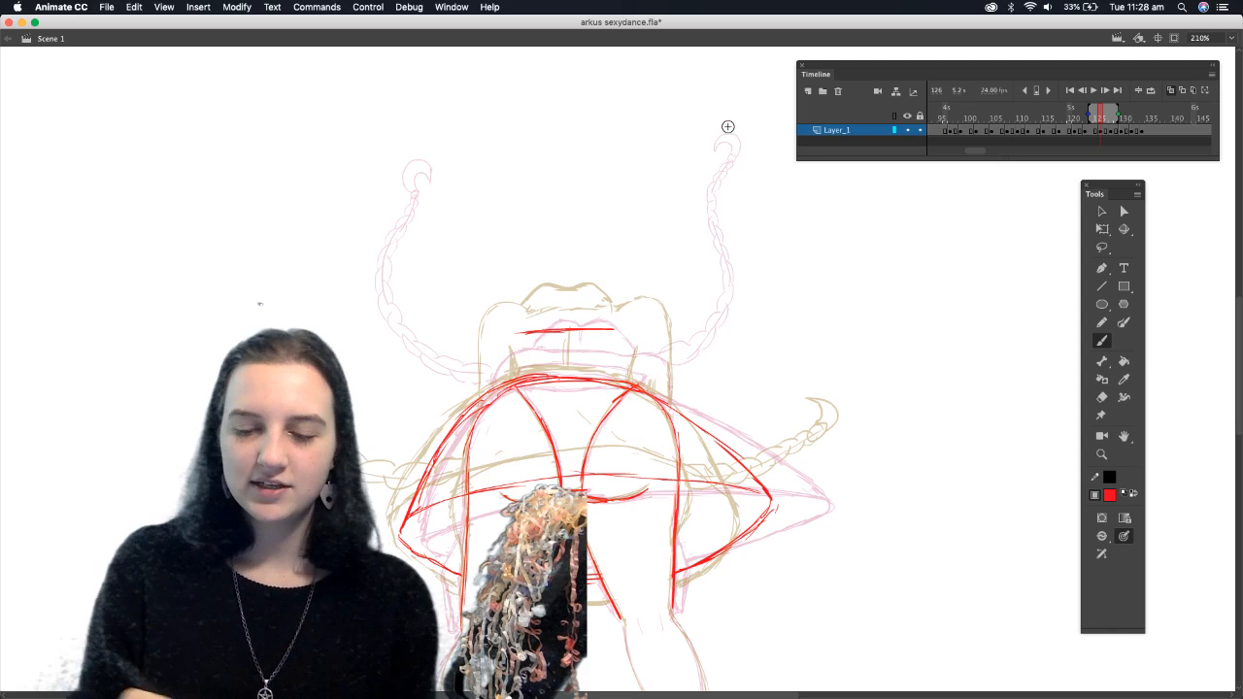
mouse_move(607, 333)
left_mouse_down()
mouse_move(637, 344)
mouse_move(631, 379)
left_mouse_up()
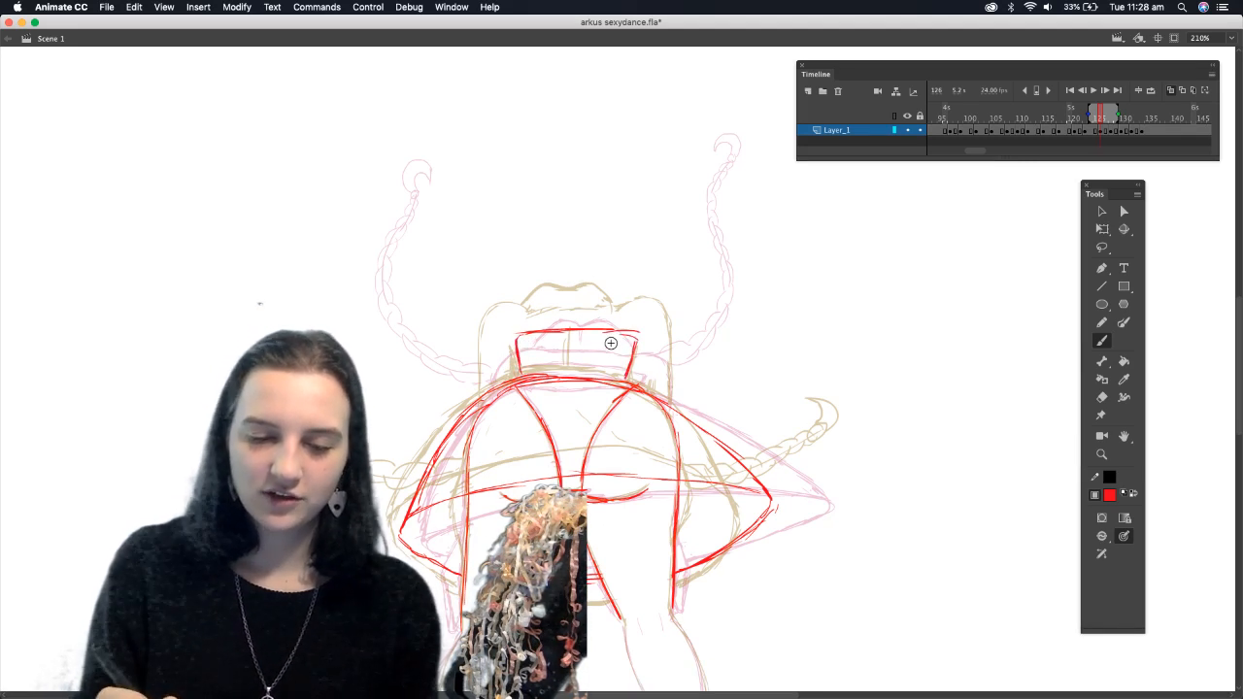
mouse_move(524, 332)
left_mouse_down()
mouse_move(493, 346)
mouse_move(500, 321)
mouse_move(501, 358)
left_mouse_up()
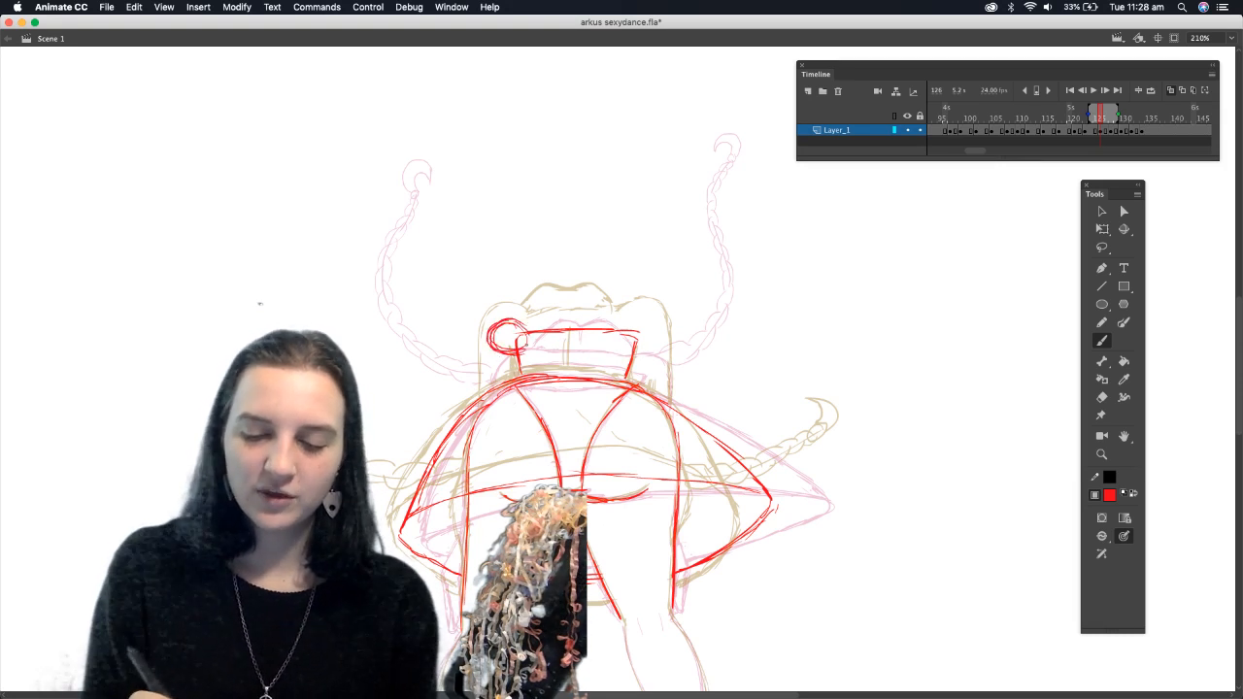
left_click_drag(653, 326, 636, 355)
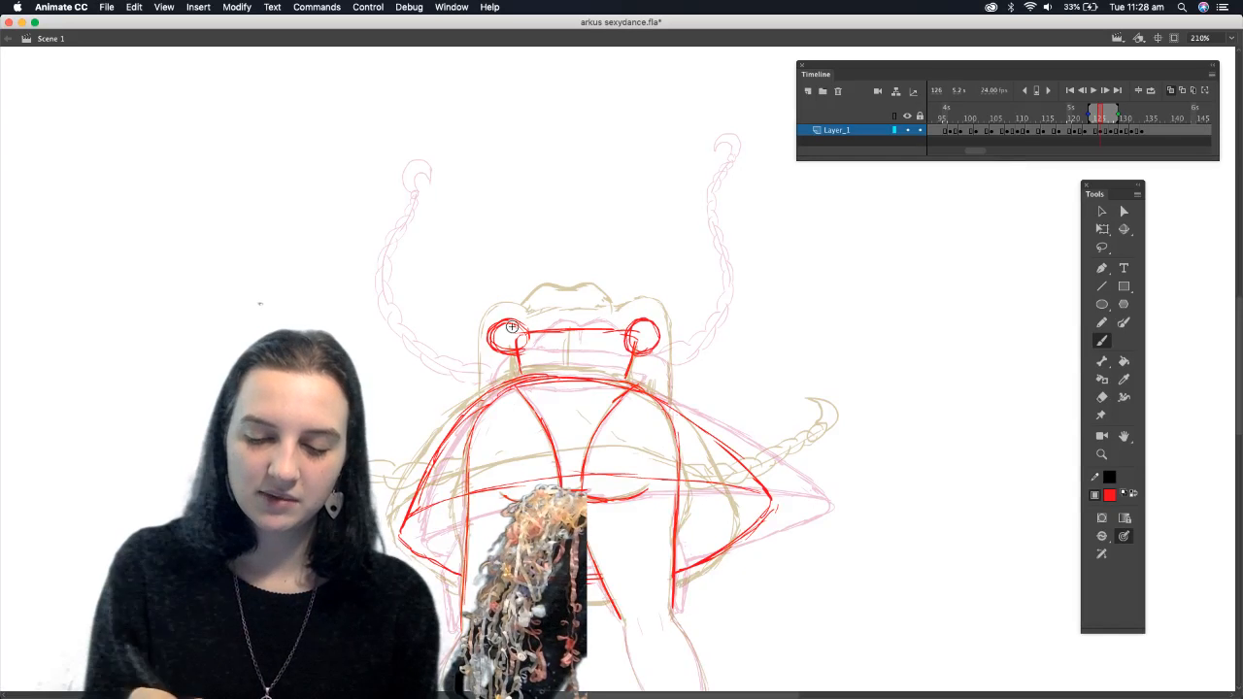
Brush the arm lines from both shoulders down to the outer thighs and erase the excess thickness of the right-hand arm line
left_click_drag(490, 330, 479, 398)
left_click_drag(487, 352, 472, 439)
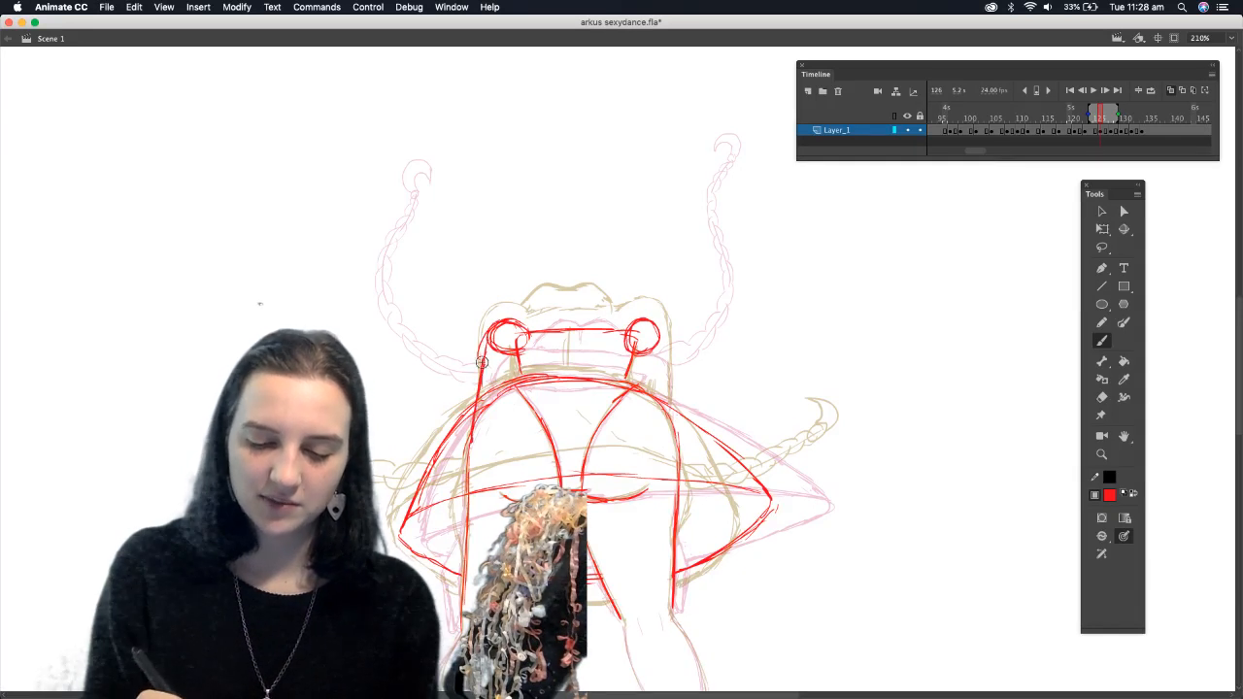
left_click_drag(521, 331, 555, 335)
mouse_move(635, 330)
left_mouse_down()
mouse_move(605, 336)
mouse_move(663, 351)
mouse_move(668, 412)
left_mouse_up()
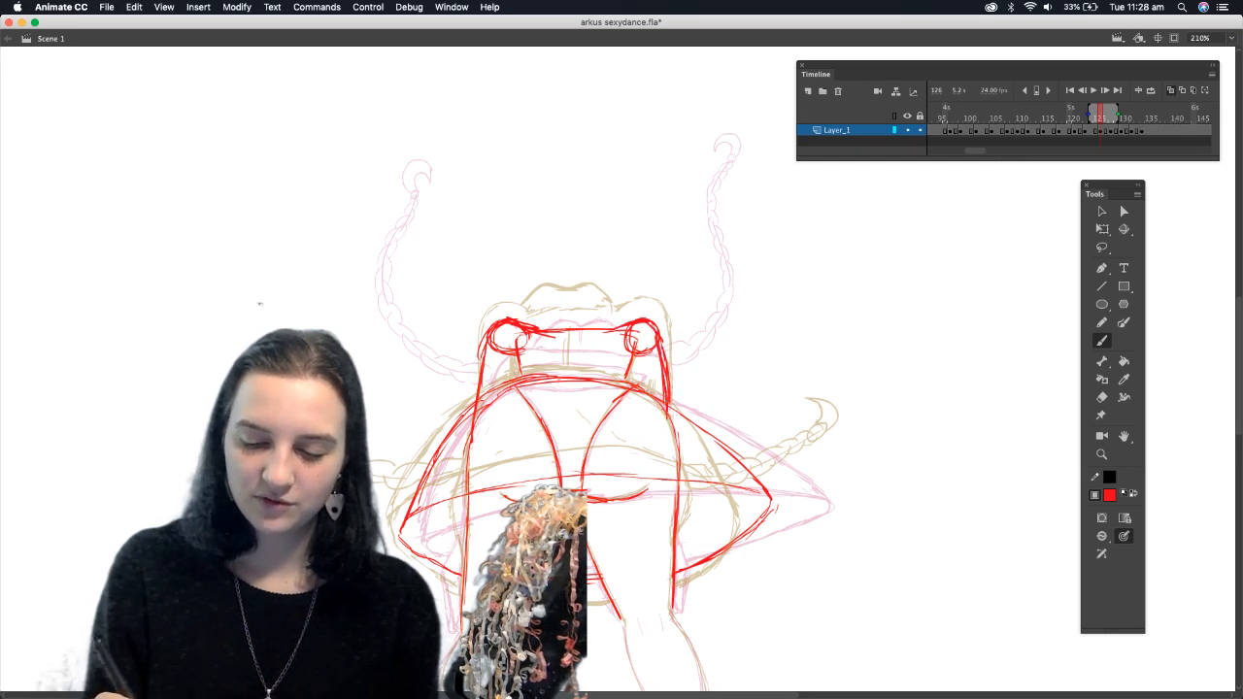
left_click_drag(466, 464, 460, 513)
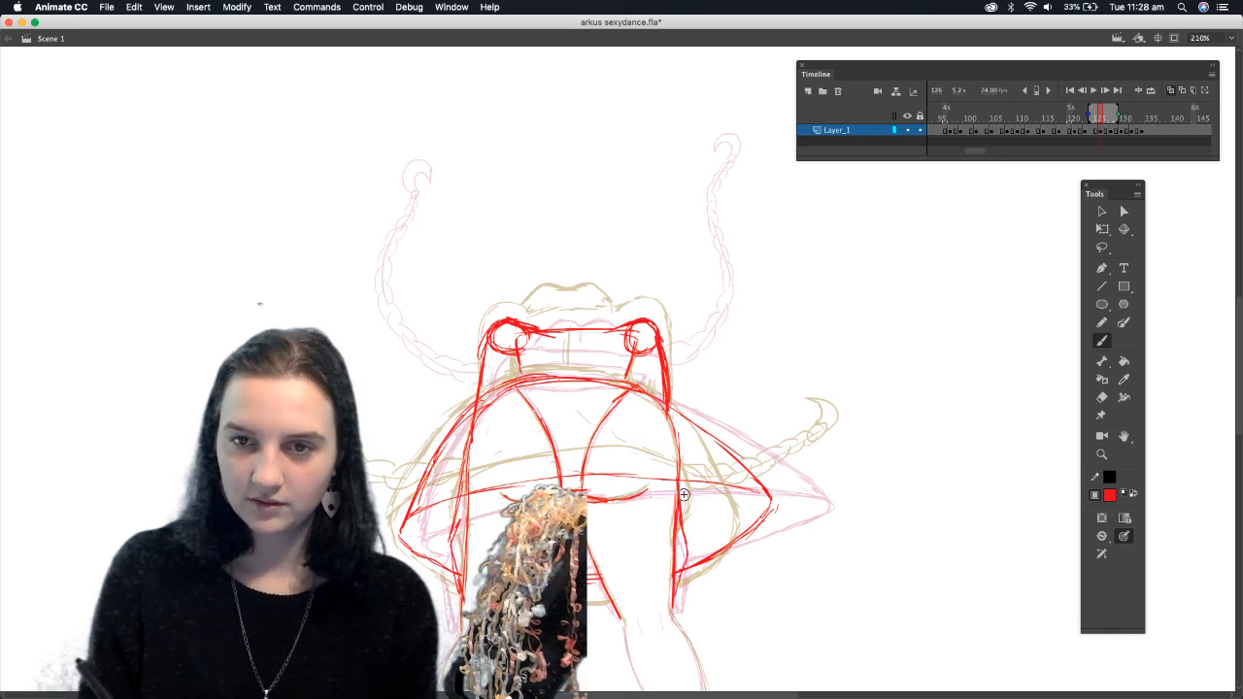
left_click(1103, 398)
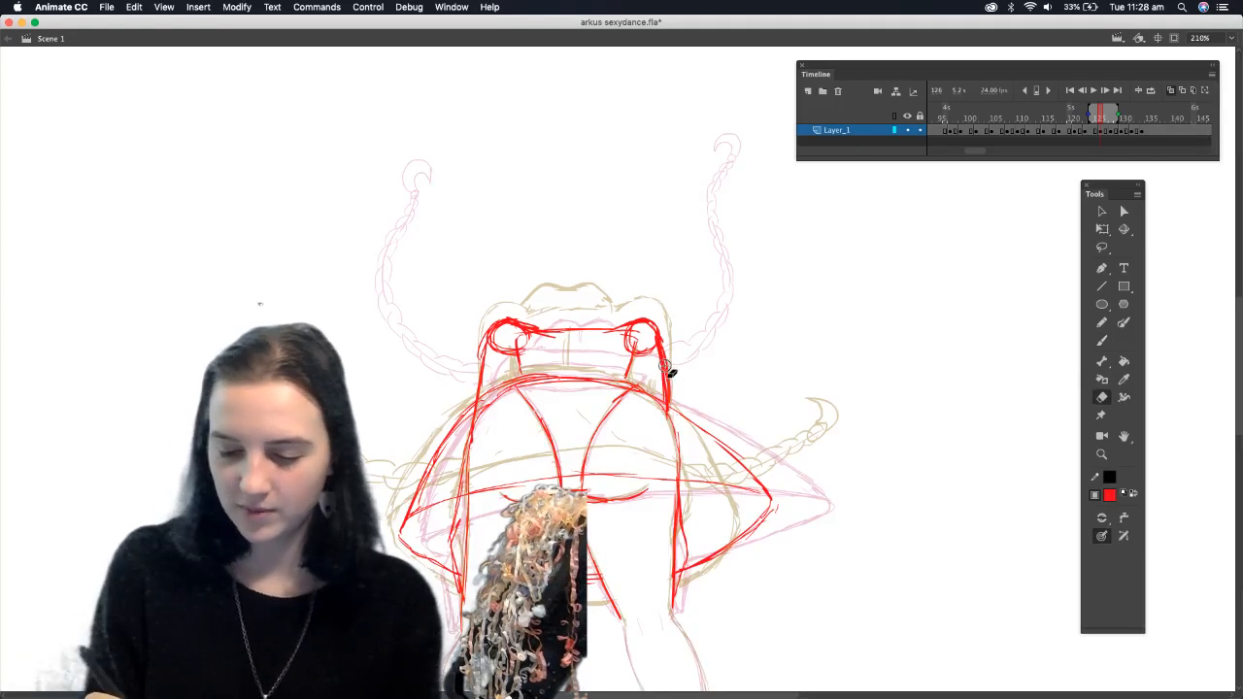
left_click(1101, 340)
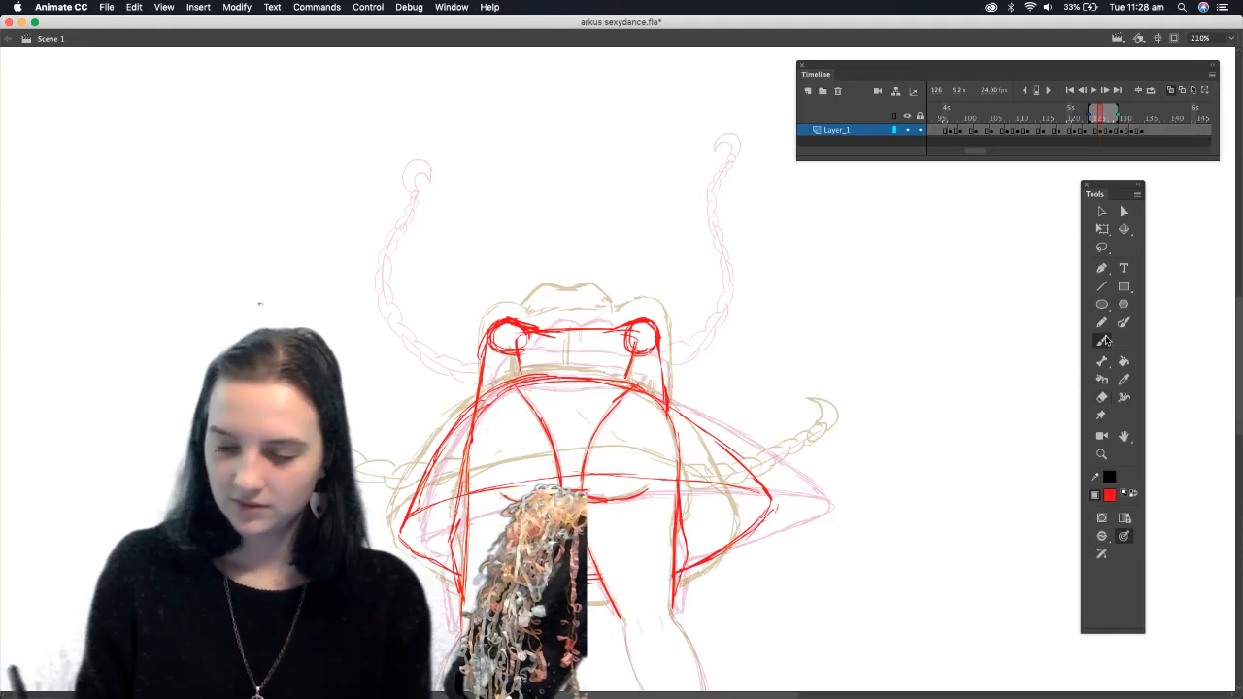
Erase the construction circles and stray sketch lines inside both shoulders of the red figure
mouse_move(659, 335)
left_mouse_down()
mouse_move(667, 393)
mouse_move(646, 344)
mouse_move(631, 352)
mouse_move(638, 364)
left_mouse_up()
left_click(1102, 397)
mouse_move(524, 356)
left_mouse_down()
mouse_move(529, 342)
mouse_move(494, 356)
mouse_move(507, 372)
left_mouse_up()
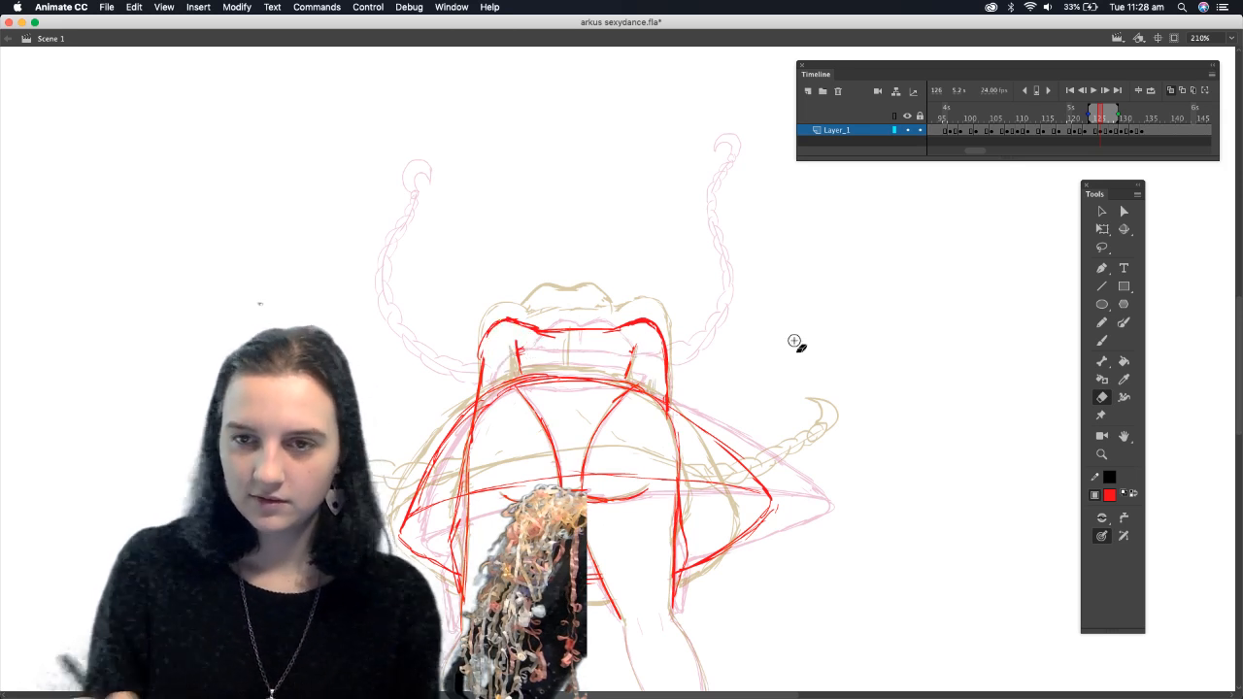
Brush in the wavy top outline of the head between the shoulders and erase its rough overlapping lines
left_click(1101, 340)
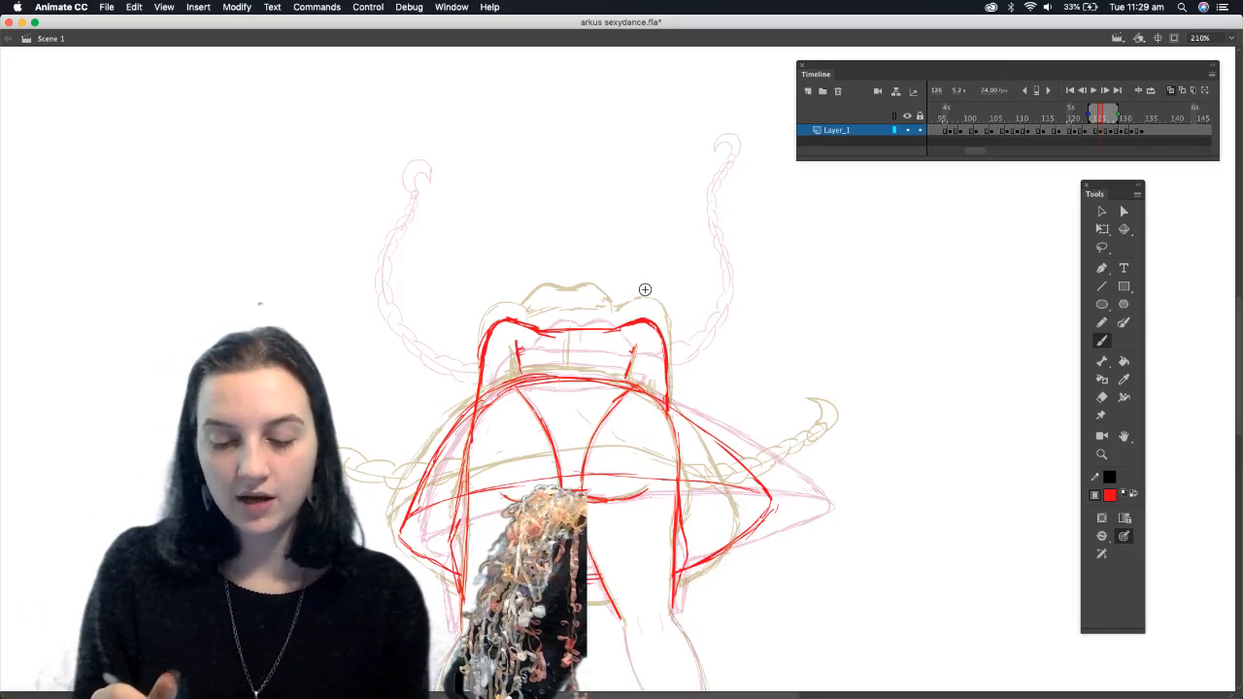
mouse_move(618, 326)
left_mouse_down()
mouse_move(569, 303)
mouse_move(612, 308)
mouse_move(546, 305)
mouse_move(518, 321)
left_mouse_up()
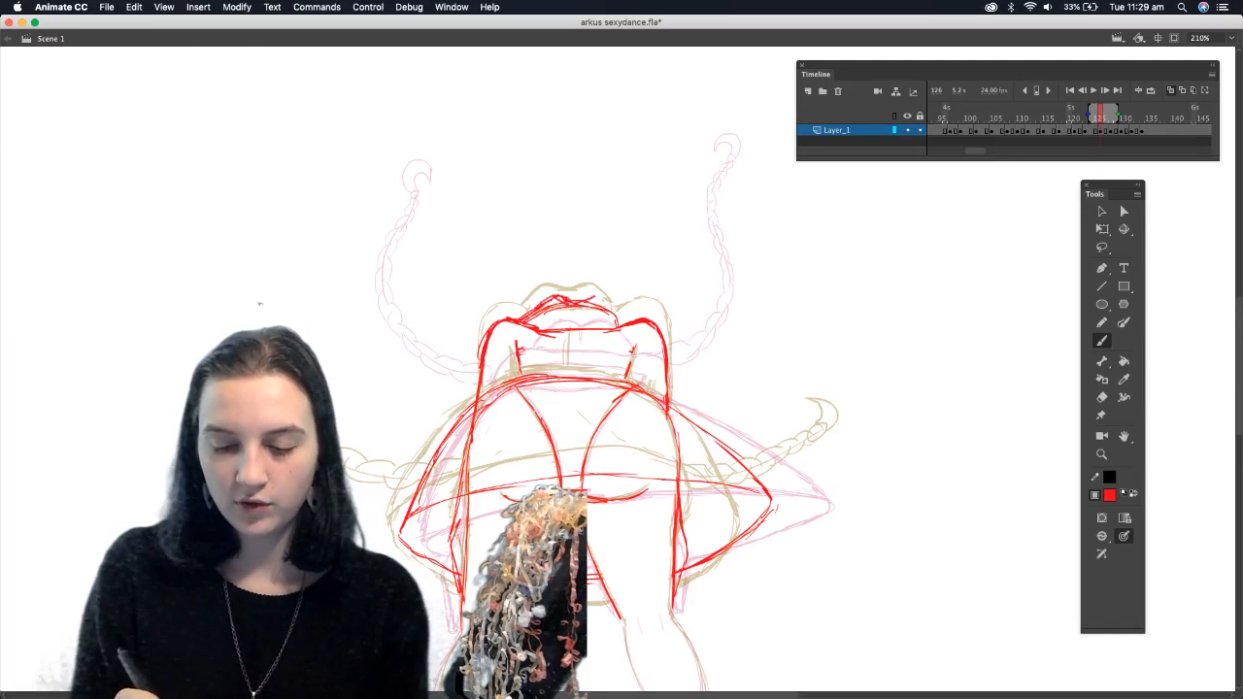
left_click(1100, 397)
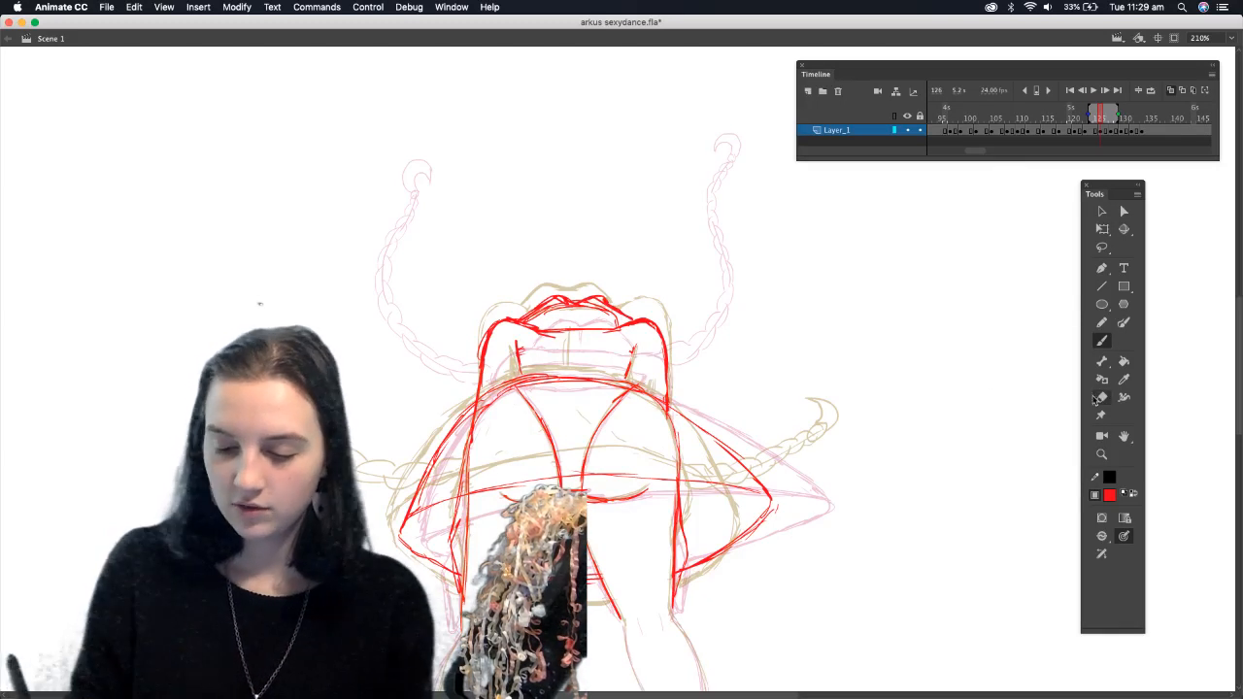
mouse_move(540, 324)
left_mouse_down()
mouse_move(567, 316)
mouse_move(629, 333)
left_mouse_up()
left_click(1101, 340)
left_click_drag(534, 315, 558, 299)
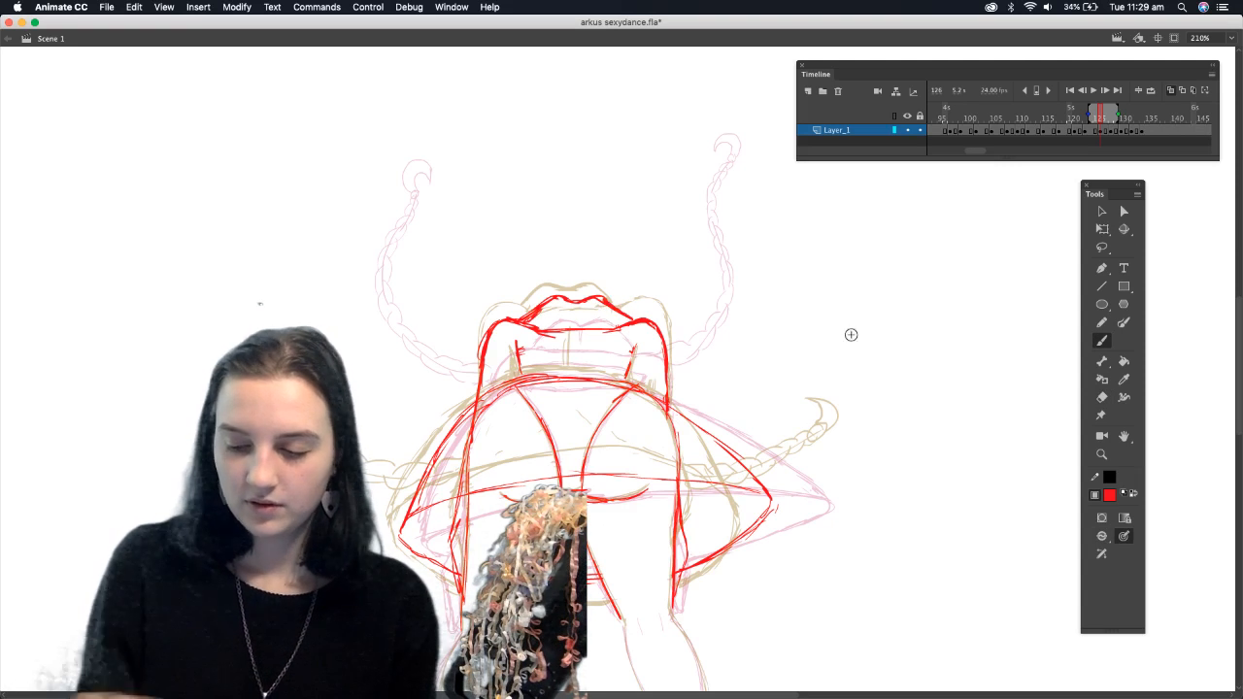
left_click(1100, 397)
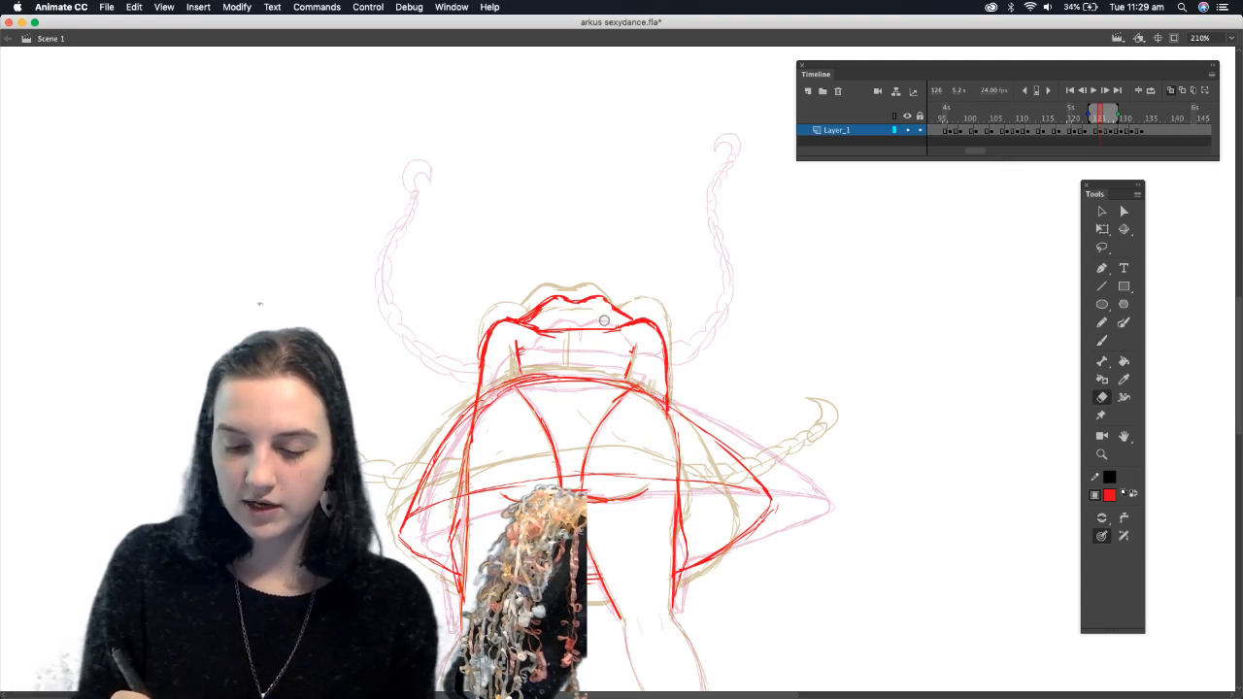
Sketch a separate example of a bent leg with its foot in red on the empty stage area beside the figure
left_click(1100, 339)
mouse_move(1229, 365)
left_mouse_down()
mouse_move(1241, 323)
mouse_move(1239, 343)
left_mouse_up()
left_click_drag(690, 694, 773, 669)
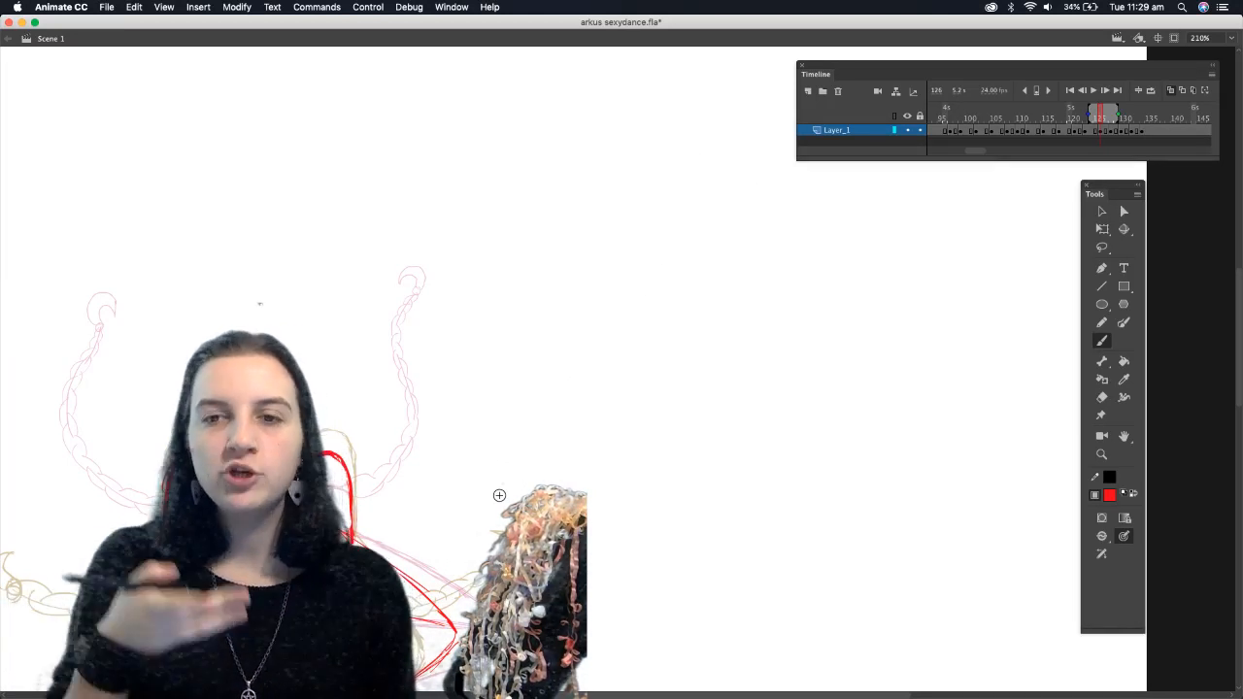
mouse_move(608, 224)
left_mouse_down()
mouse_move(640, 305)
mouse_move(691, 325)
mouse_move(695, 365)
mouse_move(661, 387)
mouse_move(716, 388)
mouse_move(722, 367)
mouse_move(720, 293)
mouse_move(693, 210)
mouse_move(718, 284)
left_mouse_up()
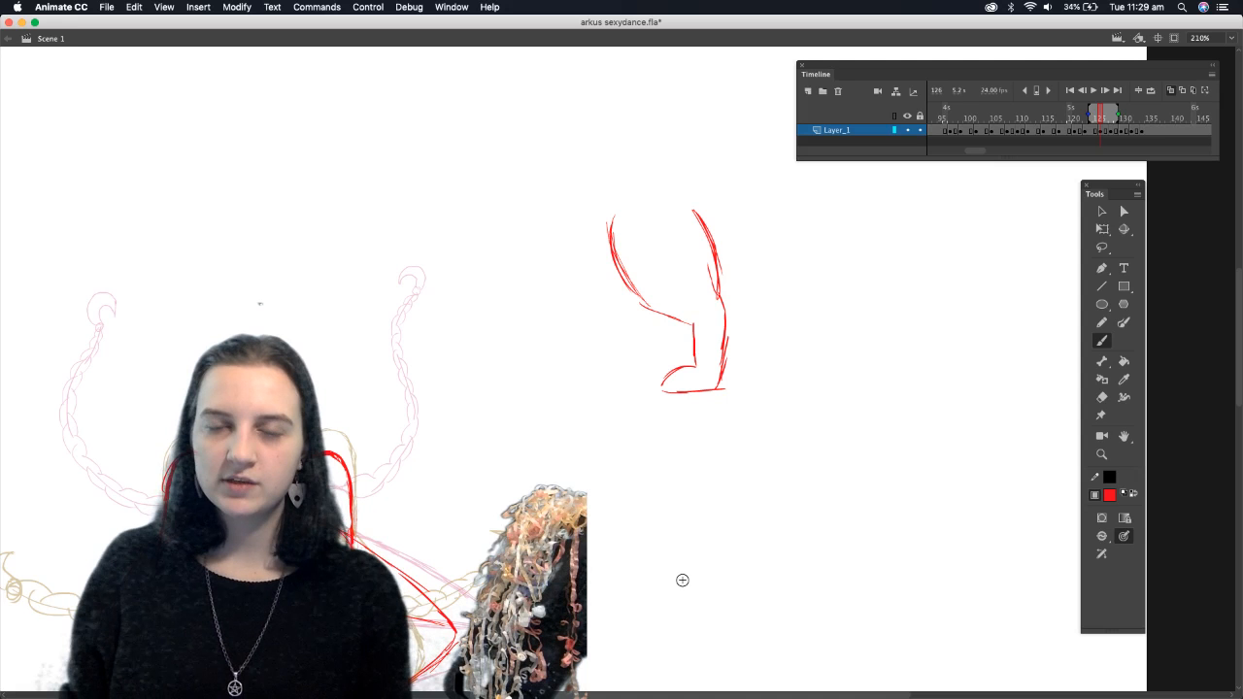
Delete the whole example leg sketch from the area beside the figure
key("q")
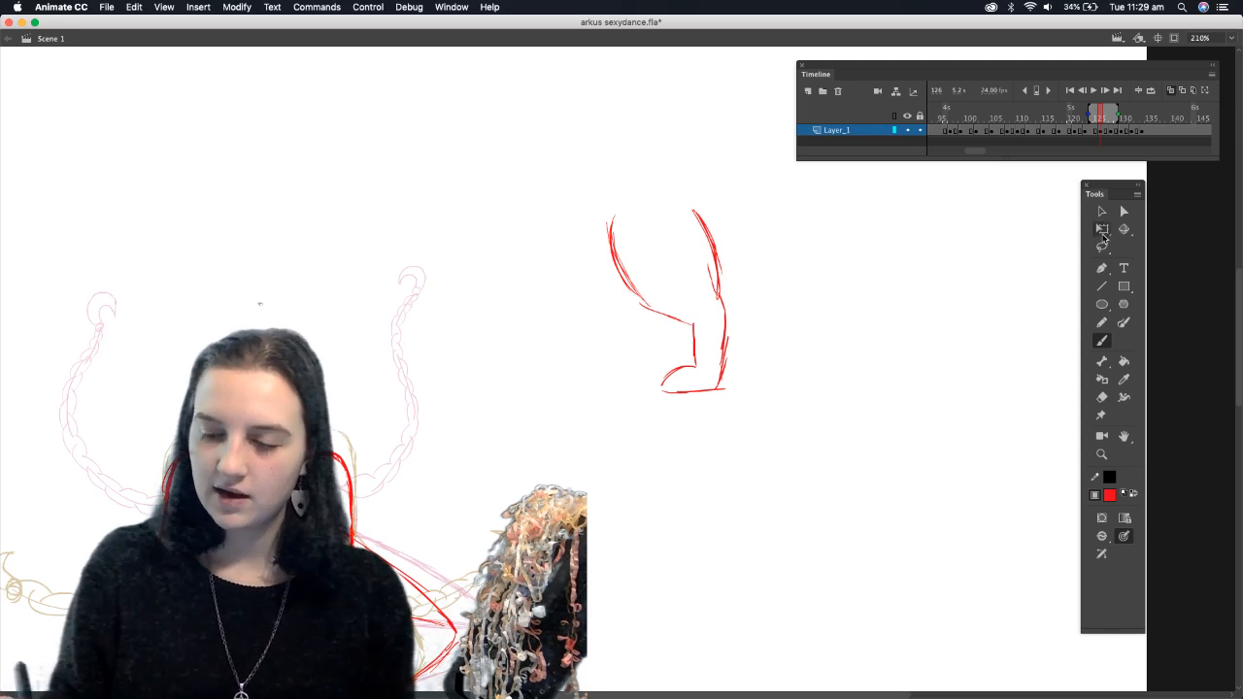
mouse_move(568, 161)
left_mouse_down()
mouse_move(793, 444)
mouse_move(889, 507)
left_mouse_up()
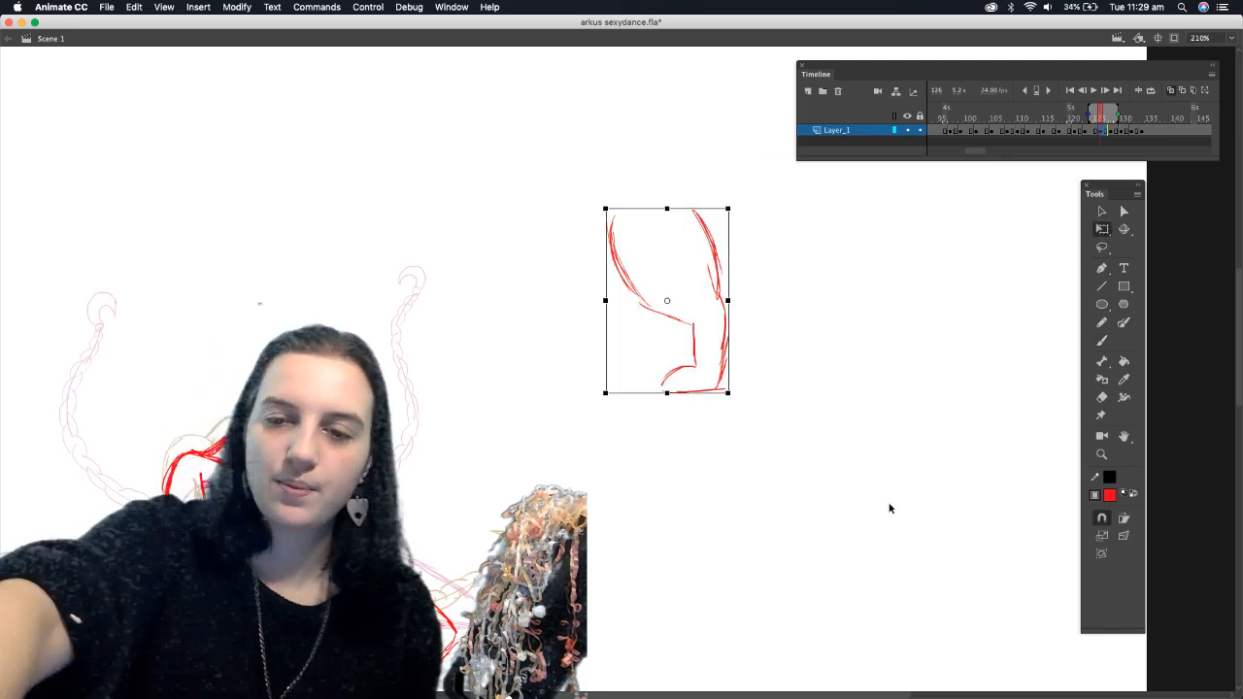
key("Delete")
Sketch an example figure's round head with face guides, two shoulder circles and a tapering torso in the empty area
key("b")
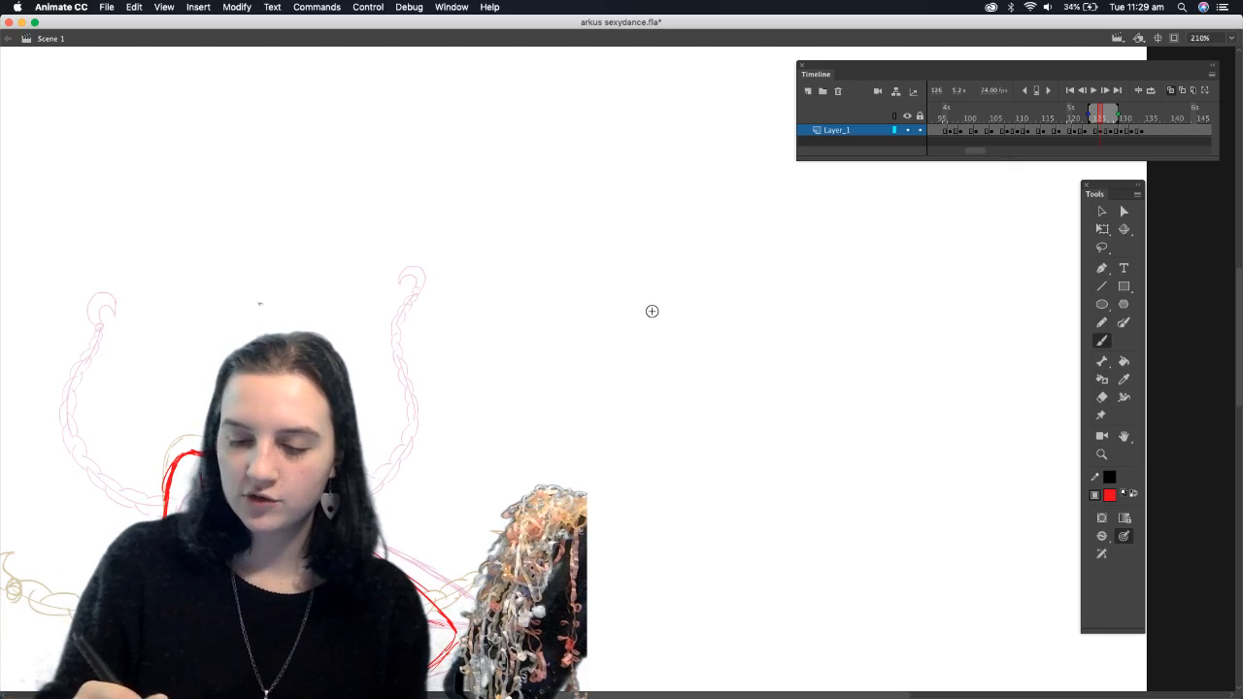
mouse_move(709, 229)
left_mouse_down()
mouse_move(716, 310)
mouse_move(713, 209)
mouse_move(742, 278)
left_mouse_up()
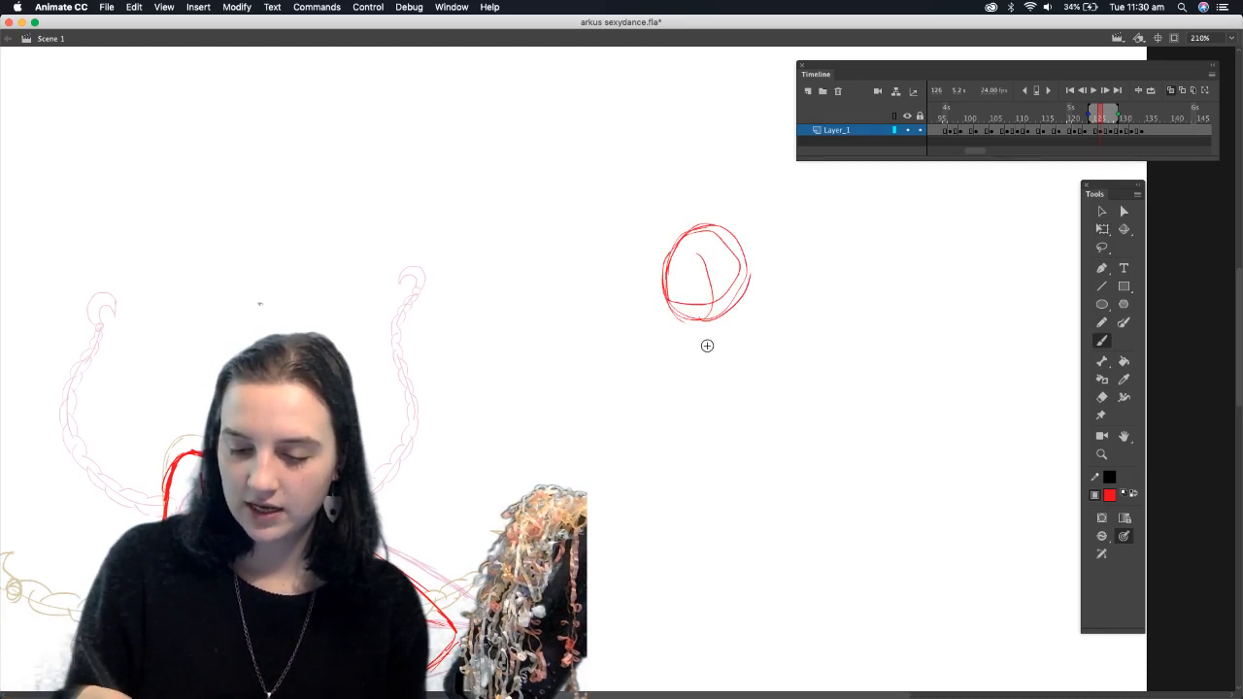
mouse_move(701, 350)
left_mouse_down()
mouse_move(779, 385)
mouse_move(755, 500)
left_mouse_up()
mouse_move(676, 361)
left_mouse_down()
mouse_move(758, 339)
mouse_move(676, 386)
left_mouse_up()
left_click_drag(669, 386, 712, 421)
mouse_move(761, 354)
left_mouse_down()
mouse_move(813, 397)
mouse_move(805, 439)
mouse_move(765, 494)
left_mouse_up()
mouse_move(698, 419)
left_mouse_down()
mouse_move(735, 492)
mouse_move(768, 477)
left_mouse_up()
Sketch both arms of the example figure bent outward at the elbows with the forearms returning to the waist
mouse_move(679, 357)
left_mouse_down()
mouse_move(619, 355)
mouse_move(590, 373)
left_mouse_up()
mouse_move(682, 423)
left_mouse_down()
mouse_move(599, 378)
mouse_move(633, 360)
mouse_move(598, 365)
left_mouse_up()
left_click_drag(641, 356, 578, 387)
left_click_drag(582, 384, 726, 471)
mouse_move(761, 340)
left_mouse_down()
mouse_move(749, 351)
mouse_move(837, 345)
left_mouse_up()
left_click_drag(836, 361, 790, 464)
Sketch centre lines for both legs of the example figure and fill out its left-hand leg with thigh, shin and foot
scroll(767, 369, "down", 10)
mouse_move(738, 261)
left_mouse_down()
mouse_move(692, 262)
mouse_move(697, 284)
mouse_move(781, 284)
mouse_move(708, 283)
mouse_move(670, 402)
left_mouse_up()
left_click_drag(709, 282, 680, 340)
left_click_drag(772, 284, 802, 415)
left_click_drag(767, 260, 791, 384)
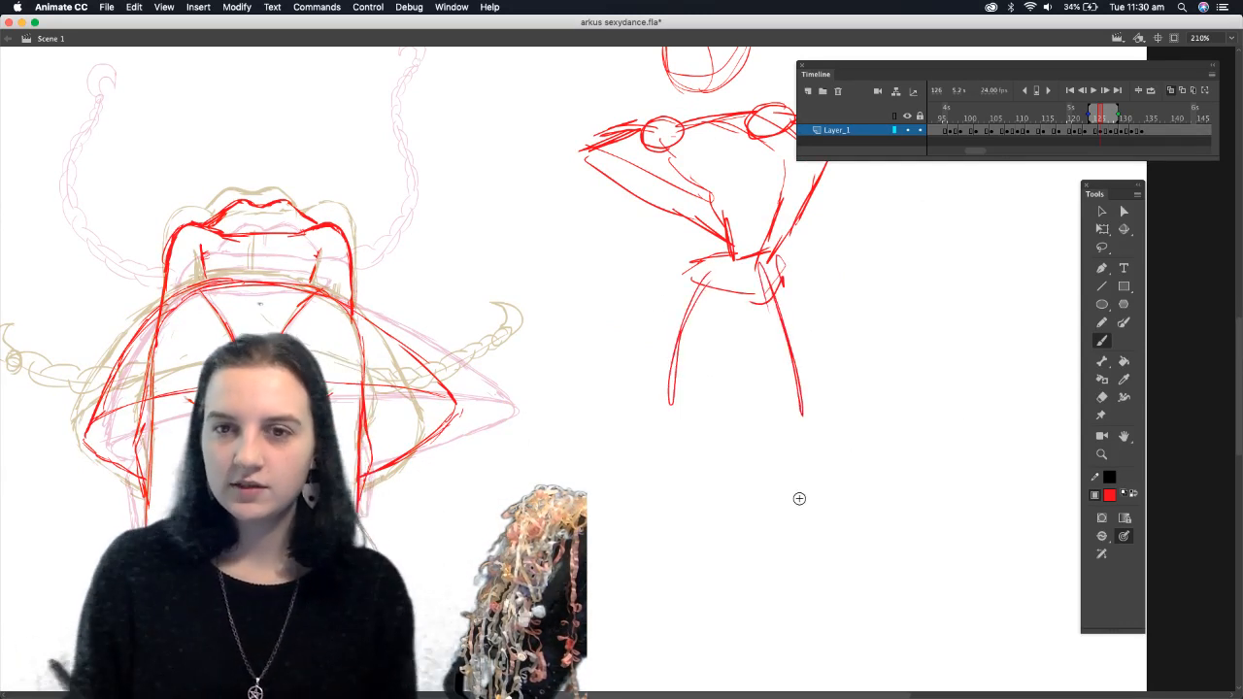
mouse_move(695, 273)
left_mouse_down()
mouse_move(662, 383)
mouse_move(718, 285)
mouse_move(670, 423)
mouse_move(679, 299)
mouse_move(670, 407)
left_mouse_up()
mouse_move(721, 293)
left_mouse_down()
mouse_move(646, 452)
mouse_move(654, 475)
mouse_move(631, 482)
mouse_move(674, 482)
left_mouse_up()
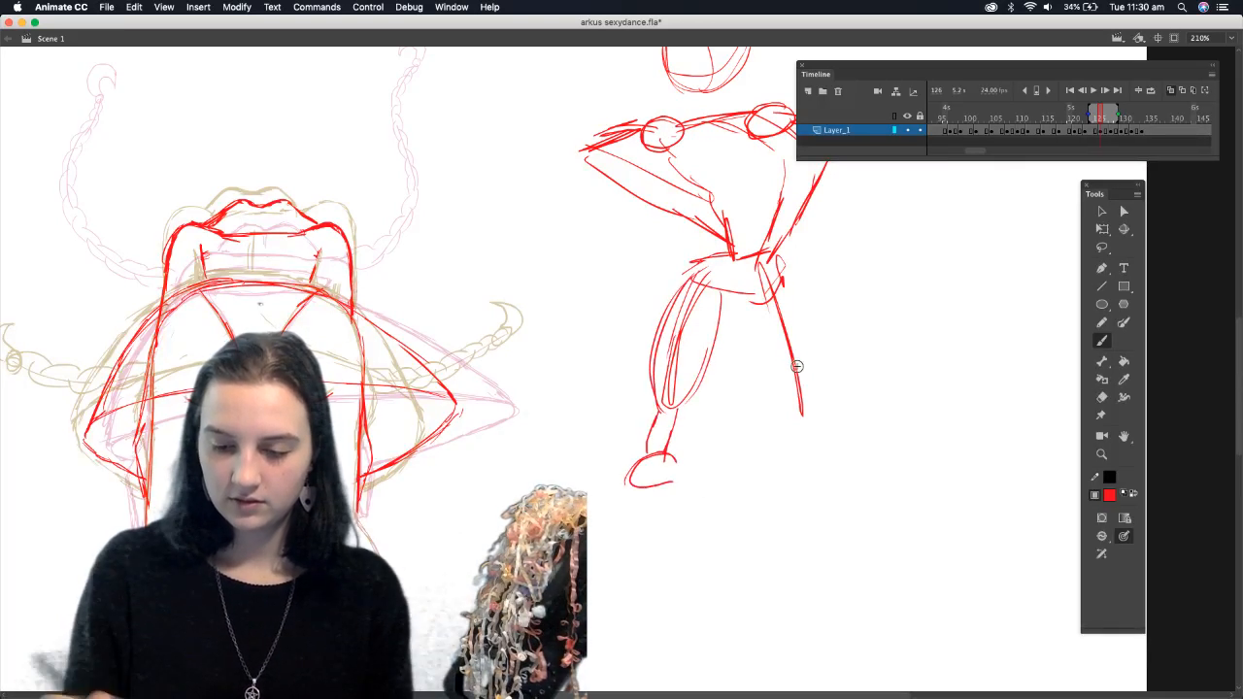
Fill out the example figure's right-hand leg with a rounded thigh, lower leg and foot
left_click_drag(782, 262, 827, 375)
mouse_move(749, 291)
left_mouse_down()
mouse_move(804, 392)
mouse_move(789, 433)
left_mouse_up()
left_click_drag(822, 392, 798, 456)
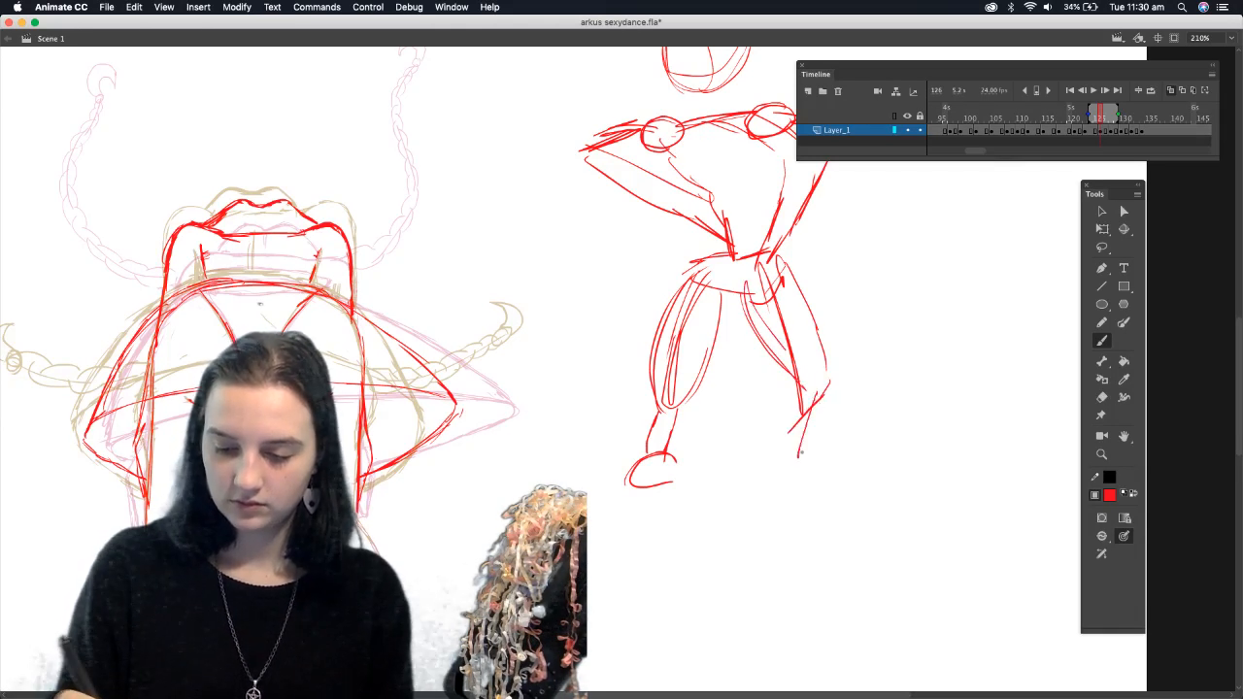
mouse_move(827, 377)
left_mouse_down()
mouse_move(793, 470)
mouse_move(827, 491)
mouse_move(831, 480)
mouse_move(777, 485)
left_mouse_up()
left_click_drag(765, 415, 785, 482)
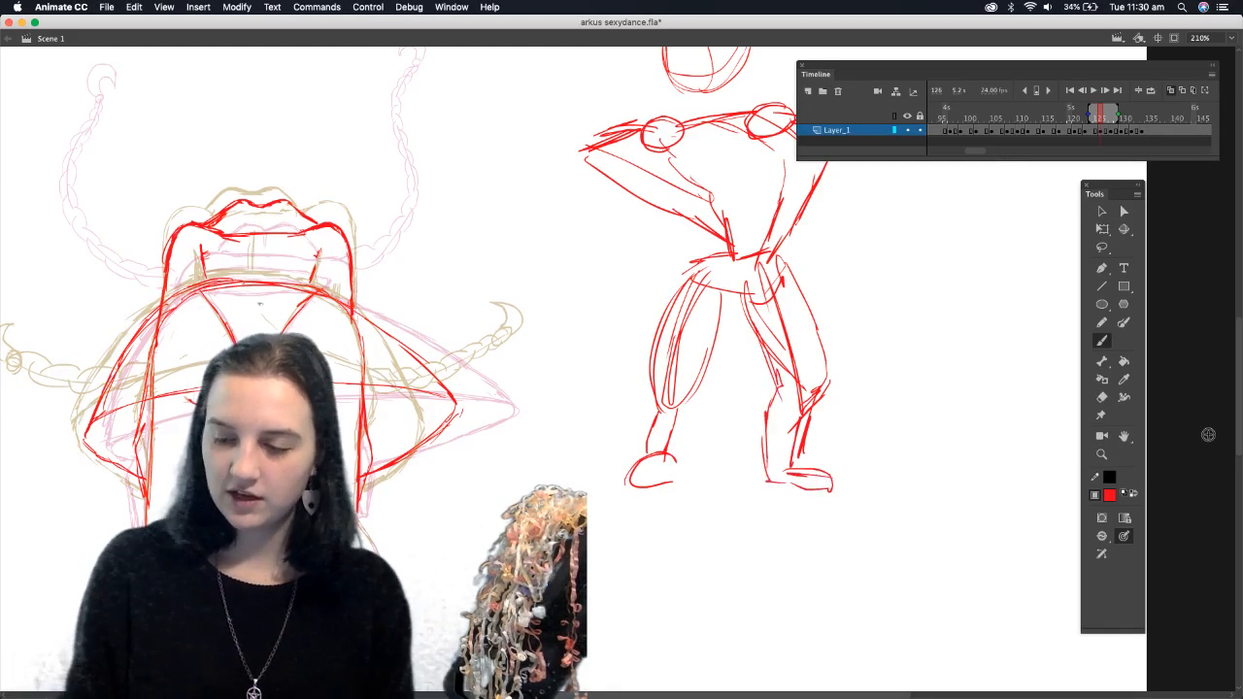
Lasso the entire example figure and delete it
scroll(1240, 398, "up", 3)
scroll(1240, 398, "up", 2)
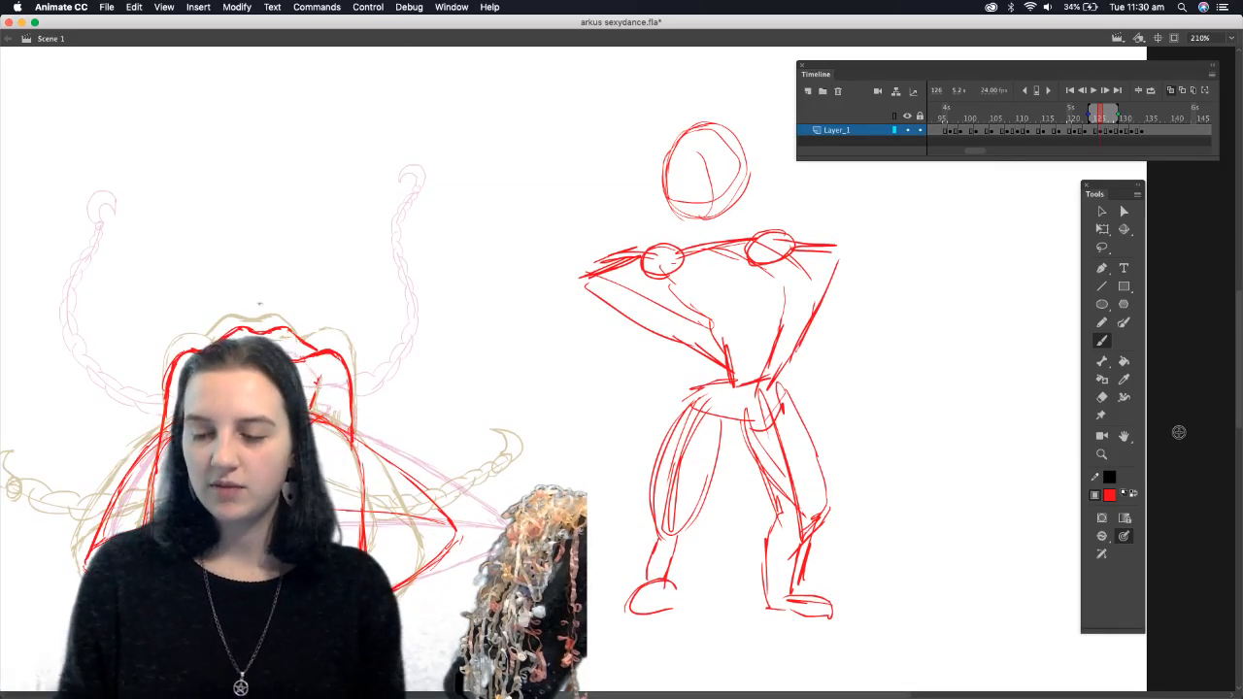
left_click(1101, 247)
mouse_move(748, 96)
left_mouse_down()
mouse_move(584, 149)
mouse_move(588, 390)
mouse_move(597, 538)
mouse_move(771, 666)
mouse_move(950, 385)
mouse_move(869, 161)
mouse_move(660, 59)
left_mouse_up()
key("Delete")
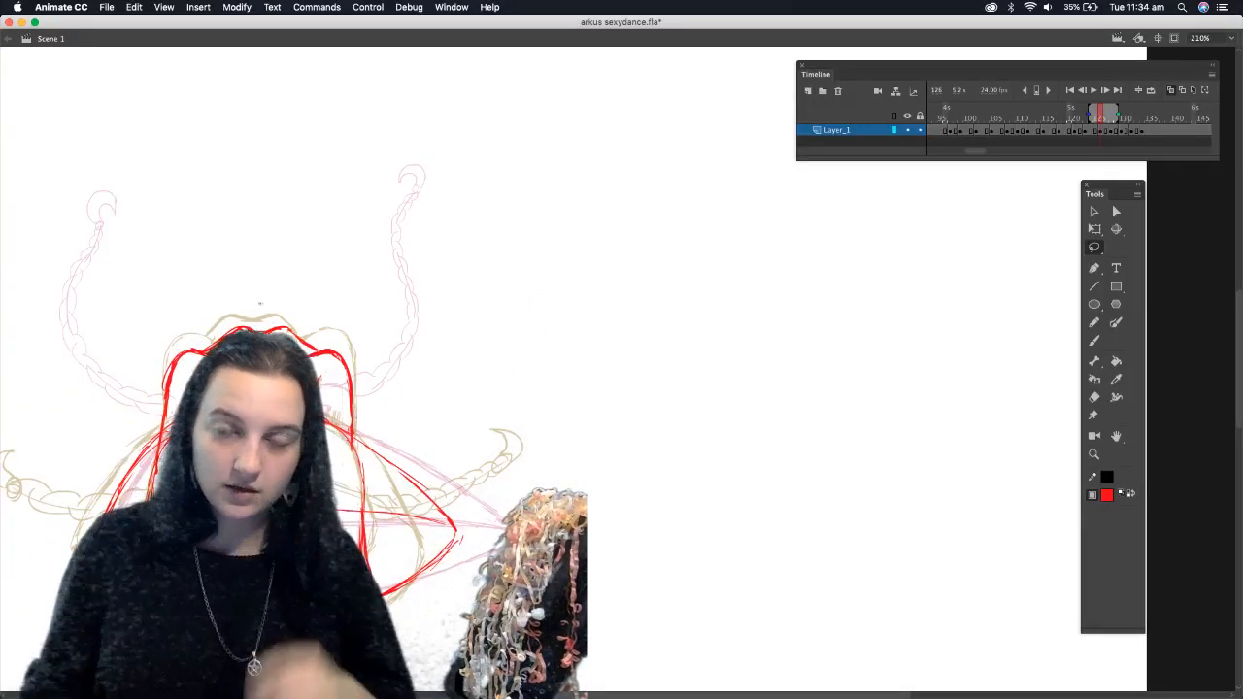
Brush in the horizontal band with a short vertical centre mark across the red figure's upper back
scroll(684, 680, "left", 5)
scroll(621, 679, "left", 3)
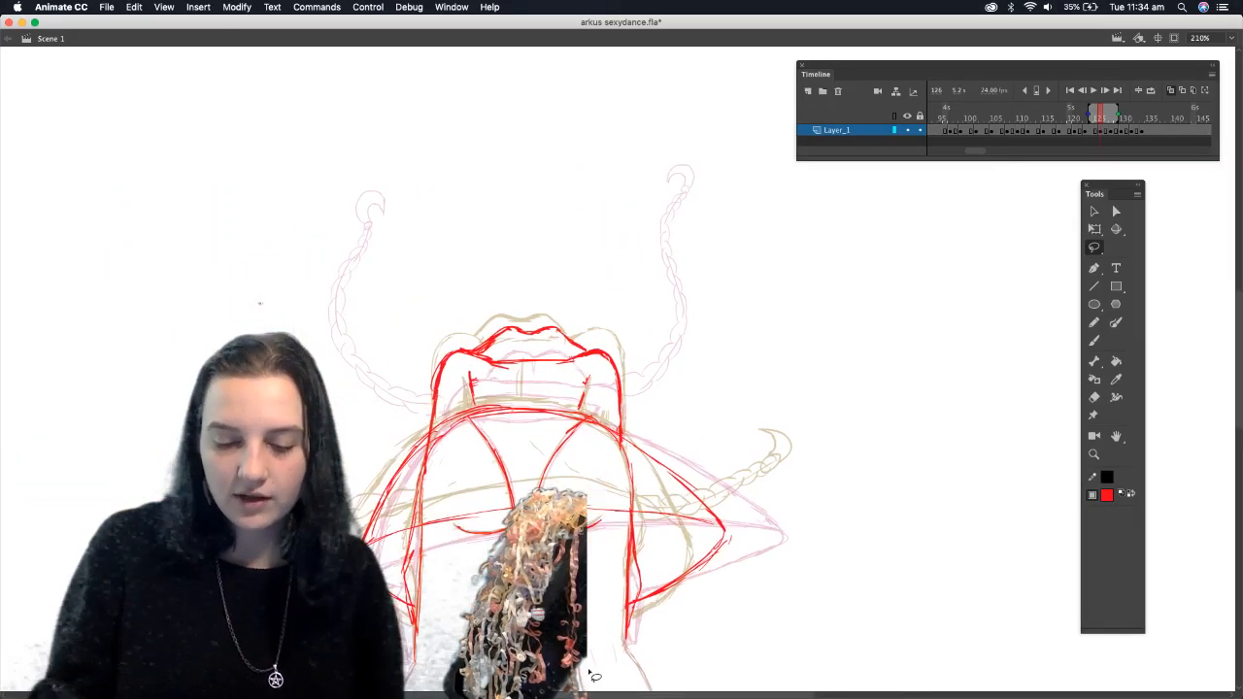
left_click(1093, 340)
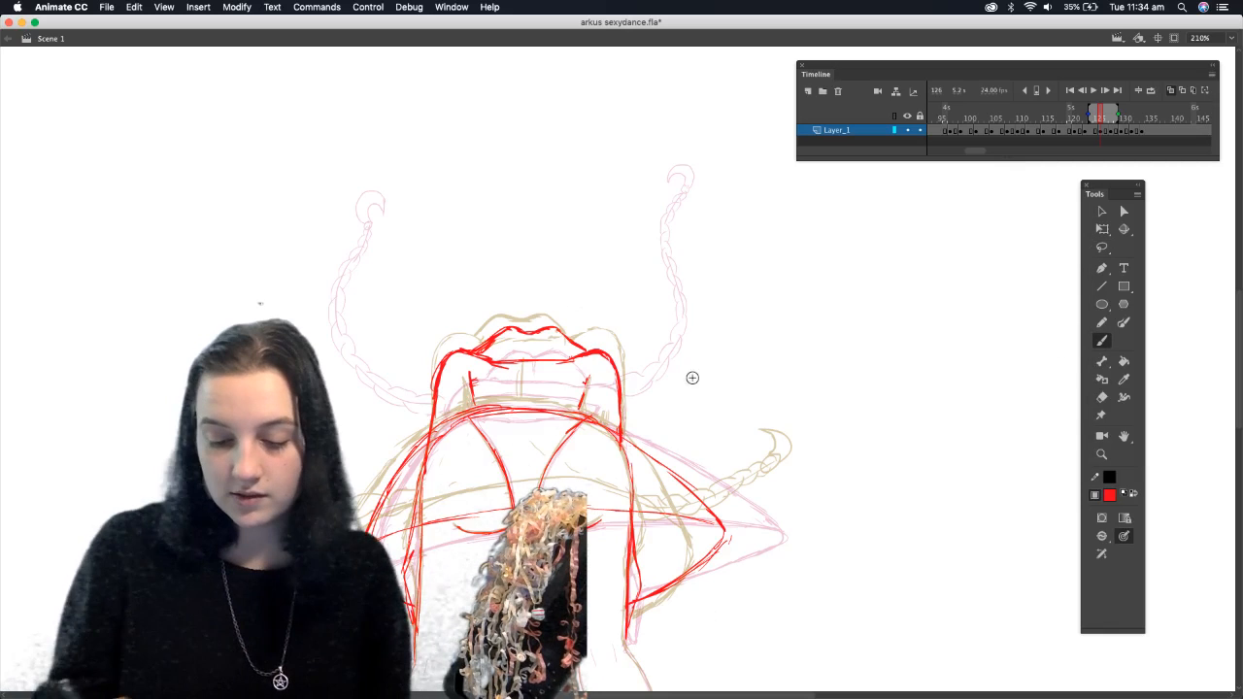
mouse_move(478, 396)
left_mouse_down()
mouse_move(587, 384)
mouse_move(586, 400)
mouse_move(525, 396)
mouse_move(531, 383)
mouse_move(531, 394)
left_mouse_up()
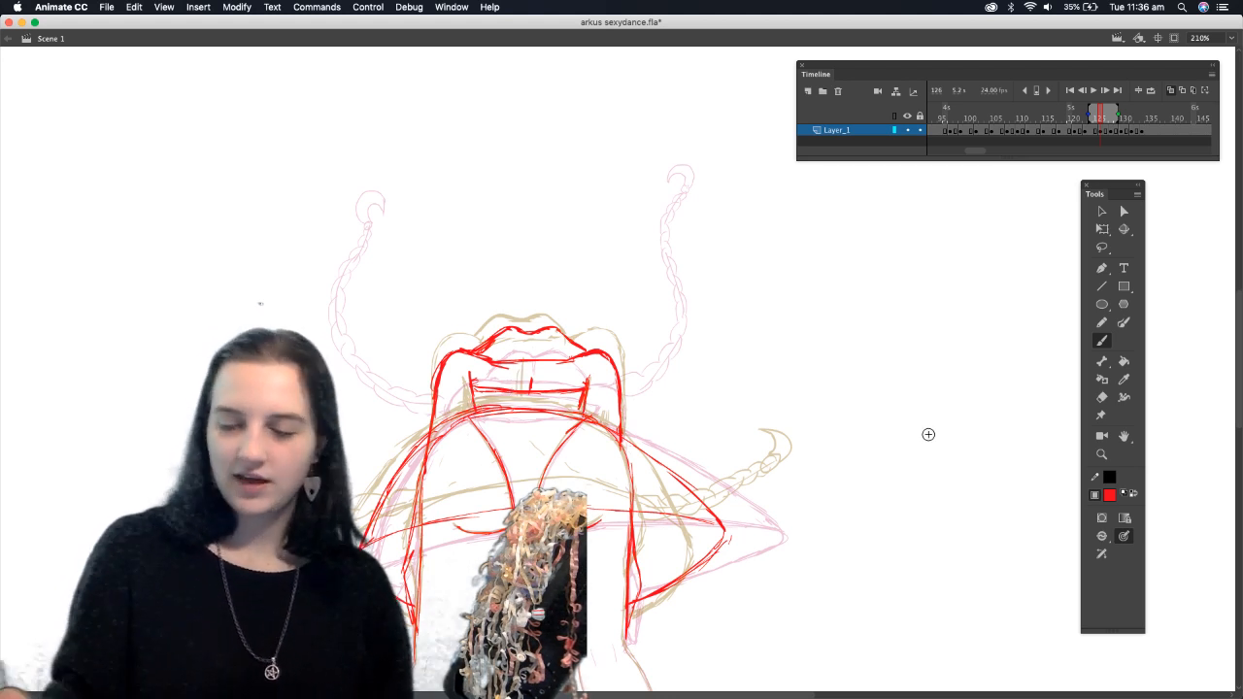
Draw the two braids curving outward and up from the shoulders, each ending in a crescent-shaped hook
key("Return")
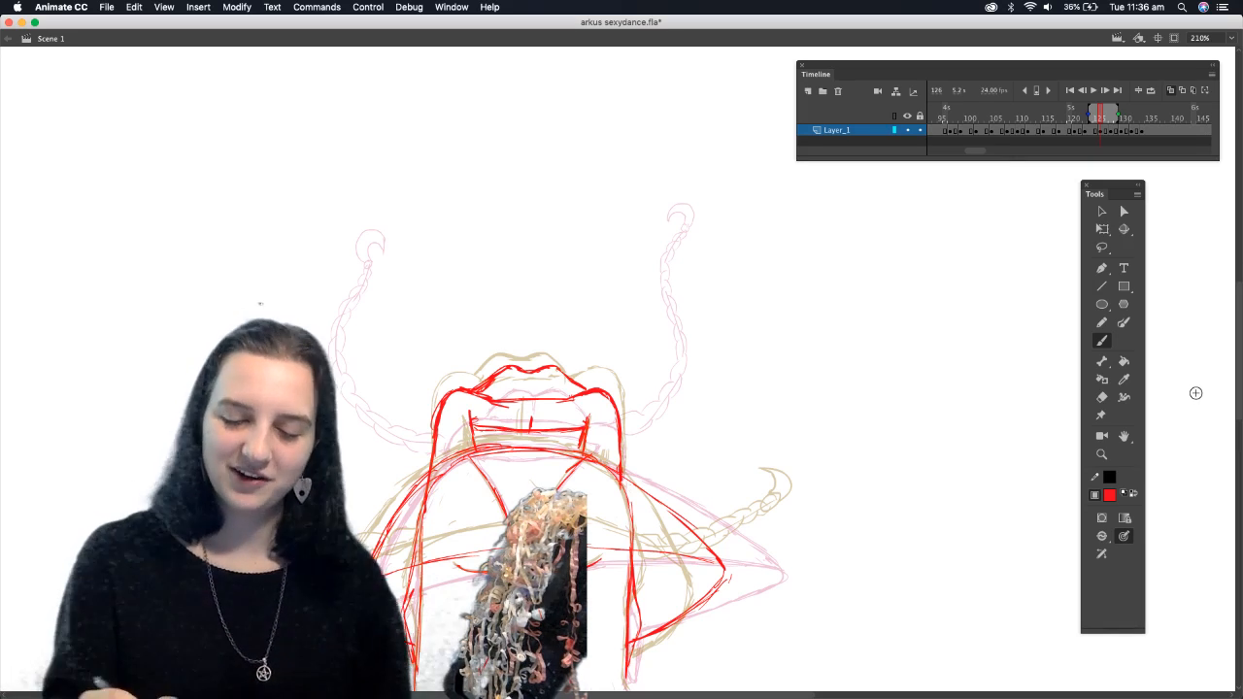
left_click_drag(684, 470, 718, 436)
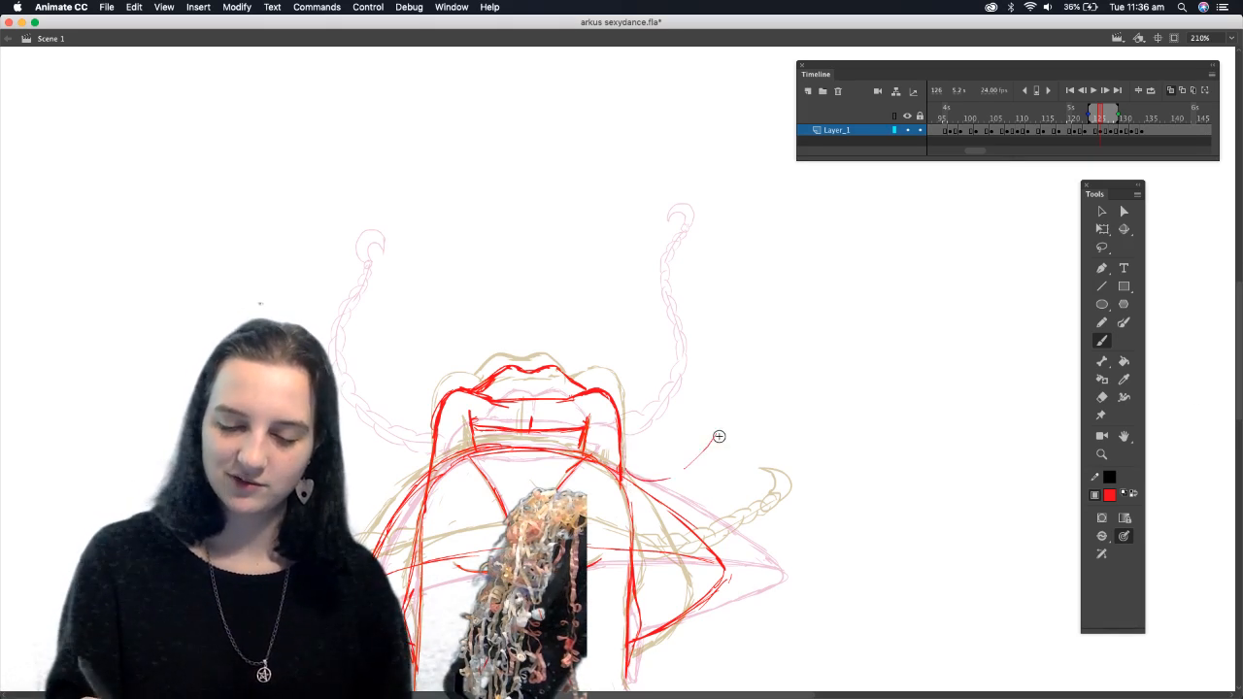
mouse_move(758, 323)
left_mouse_down()
mouse_move(724, 389)
mouse_move(718, 452)
left_mouse_up()
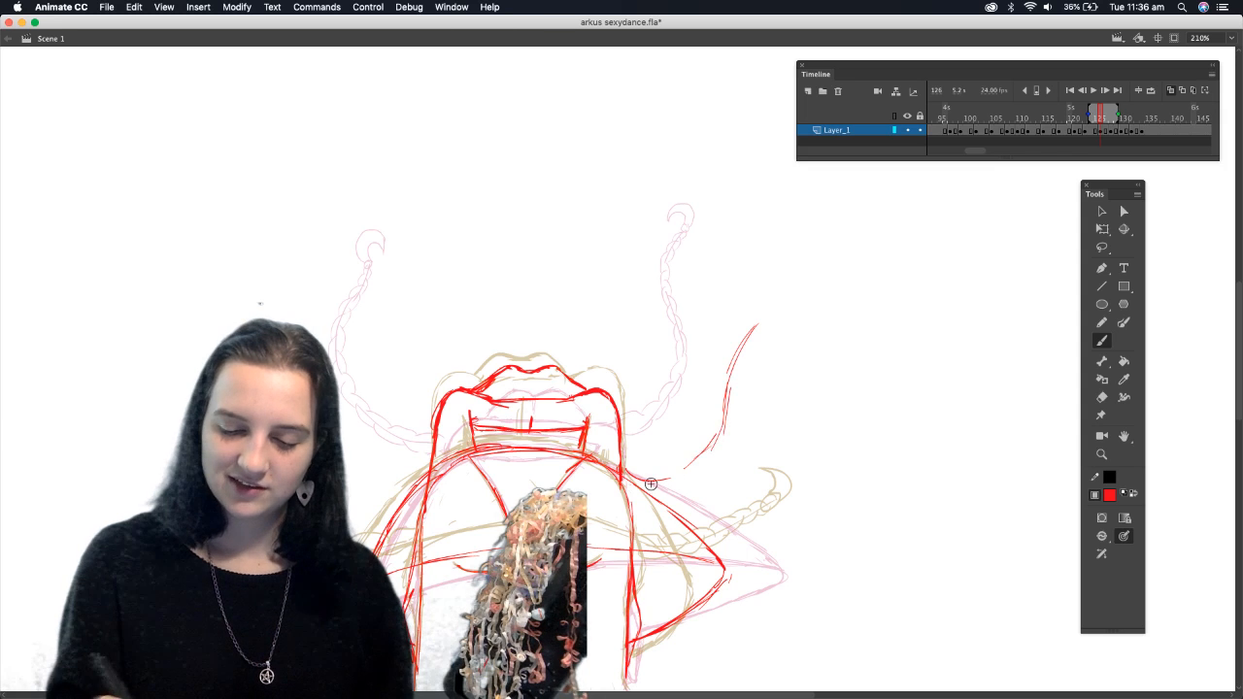
mouse_move(758, 324)
left_mouse_down()
mouse_move(767, 302)
mouse_move(752, 292)
mouse_move(756, 315)
mouse_move(749, 303)
mouse_move(767, 299)
mouse_move(769, 328)
left_mouse_up()
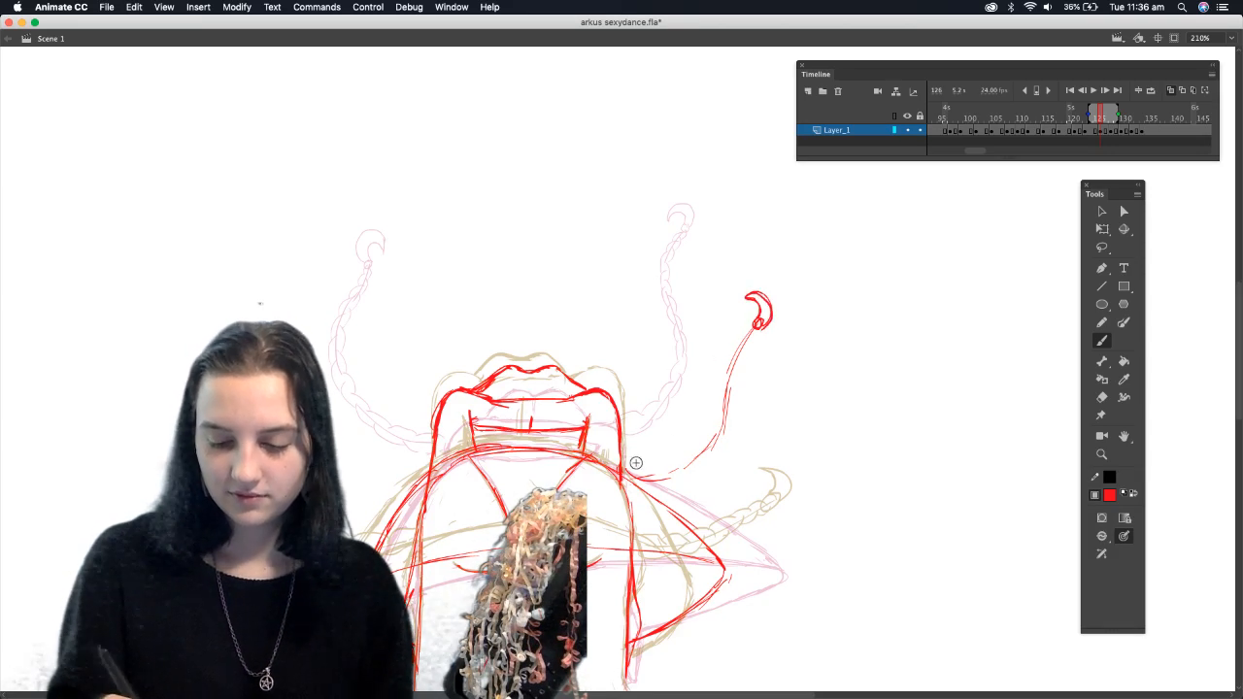
mouse_move(631, 468)
left_mouse_down()
mouse_move(673, 482)
mouse_move(681, 468)
mouse_move(675, 489)
mouse_move(727, 411)
mouse_move(727, 431)
mouse_move(739, 360)
mouse_move(727, 375)
mouse_move(757, 330)
left_mouse_up()
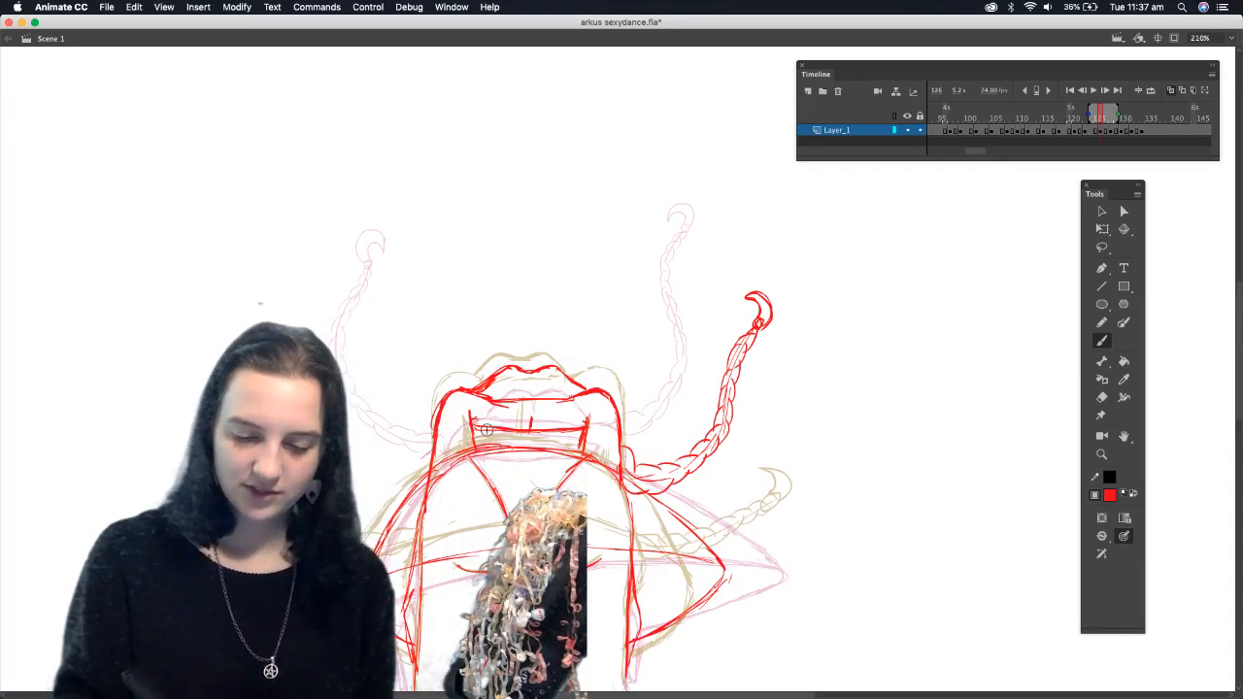
left_click_drag(468, 418, 470, 462)
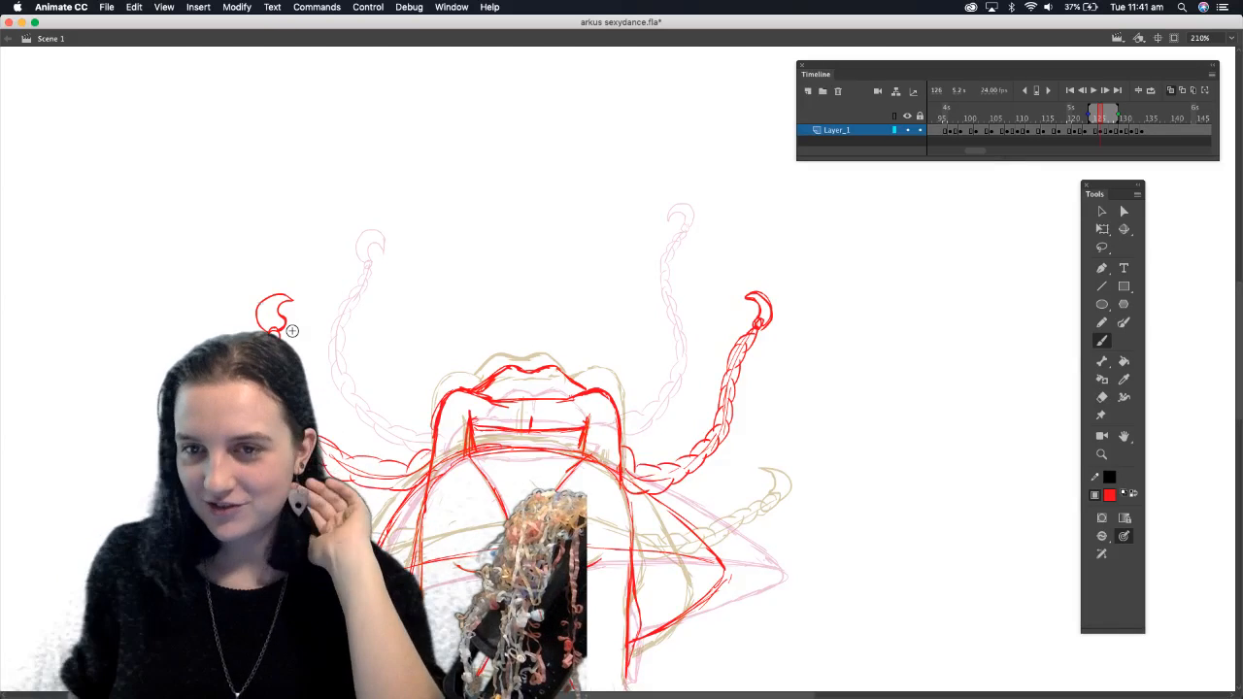
Trace both lower legs and the shoes in red over the onion-skinned outlines of the neighbouring frames
scroll(1239, 409, "down", 5)
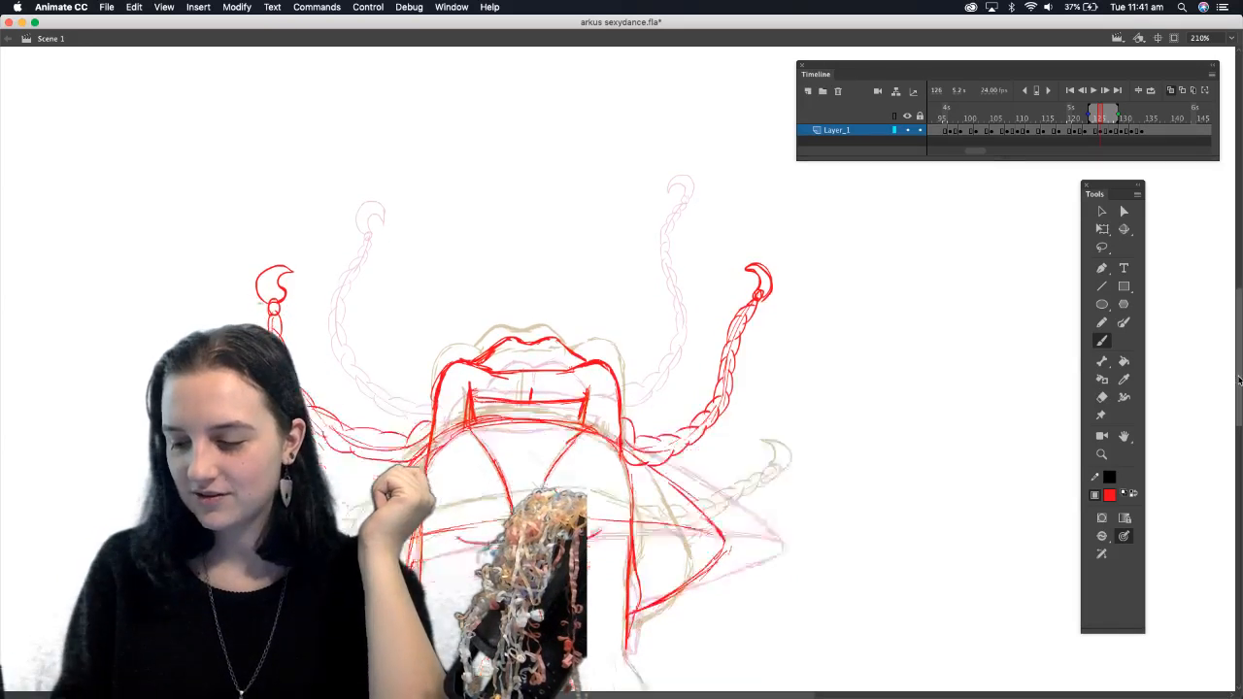
scroll(1239, 408, "up", 1)
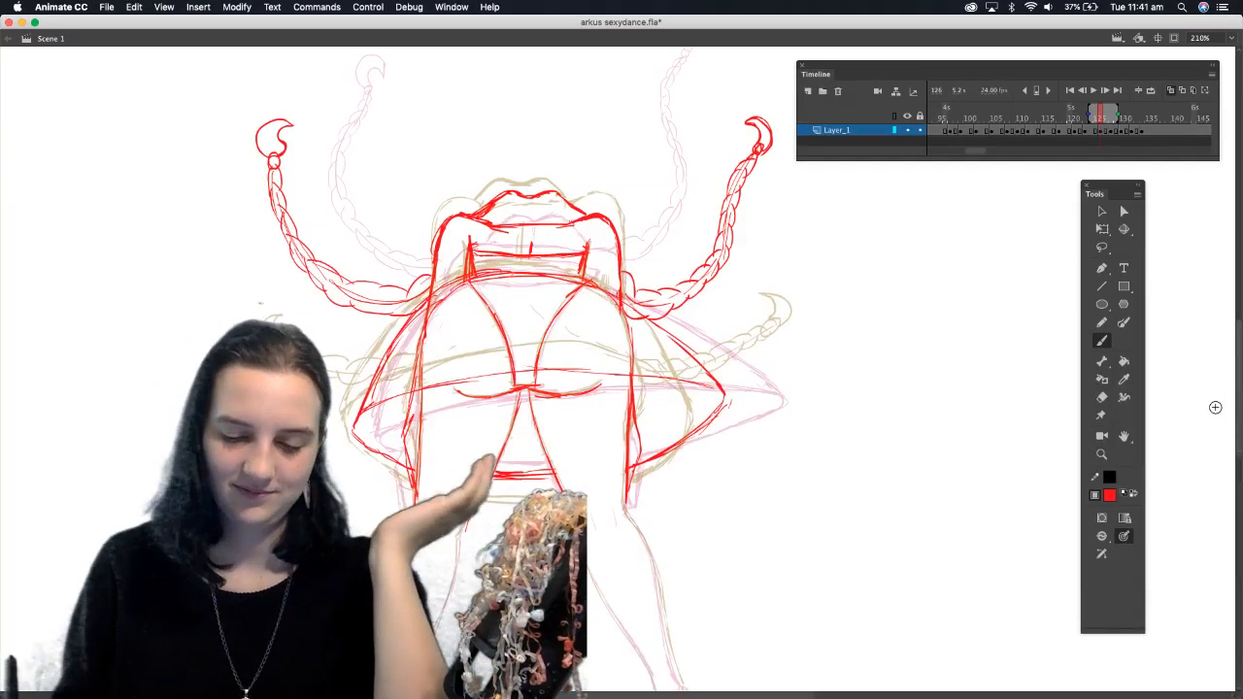
scroll(1240, 389, "down", 6)
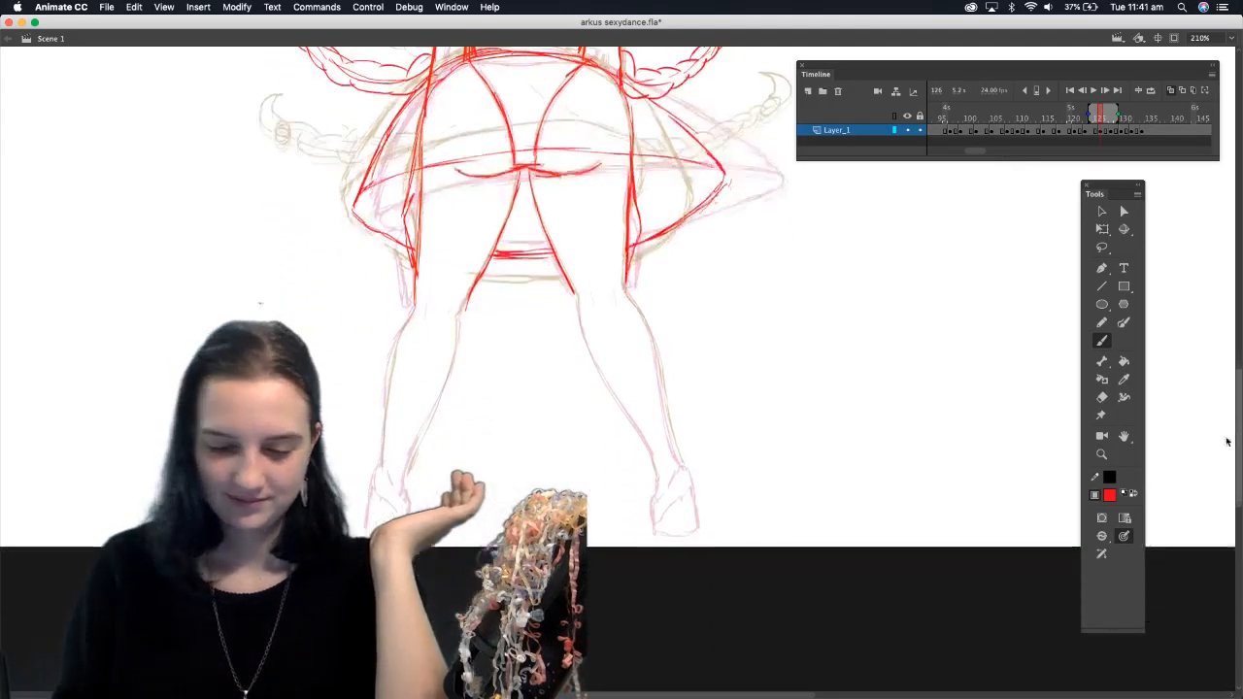
mouse_move(417, 292)
left_mouse_down()
mouse_move(388, 374)
mouse_move(383, 464)
left_mouse_up()
mouse_move(471, 279)
left_mouse_down()
mouse_move(454, 361)
mouse_move(403, 462)
left_mouse_up()
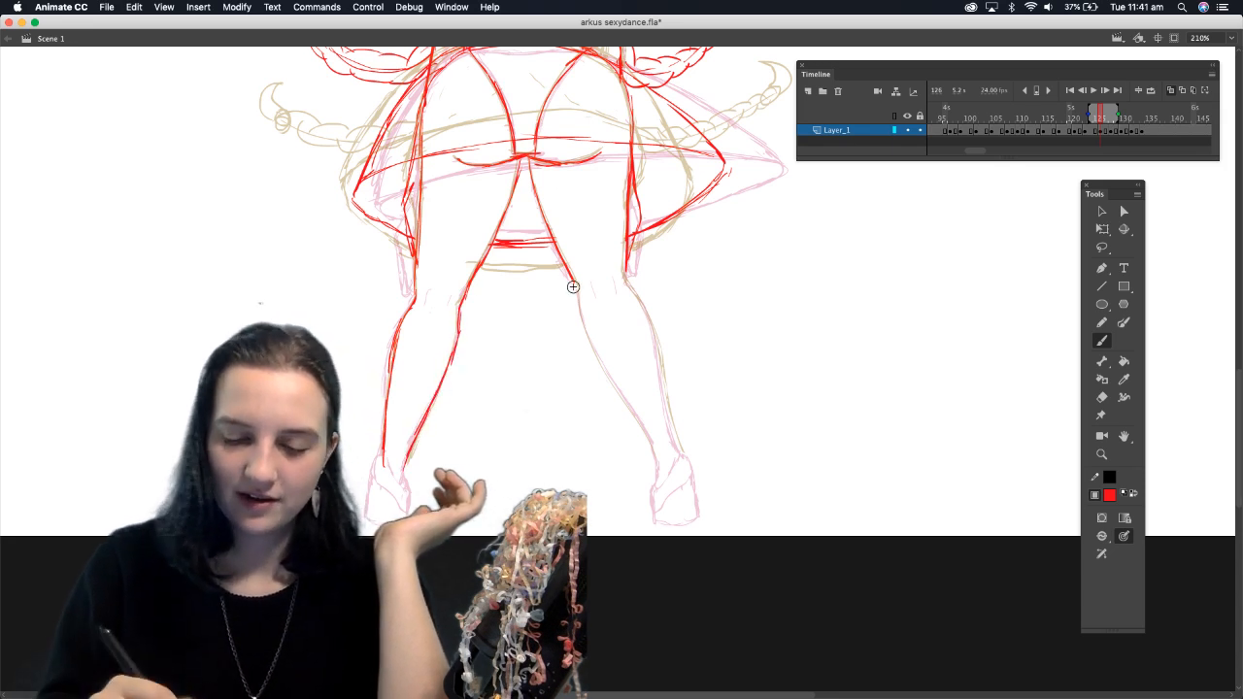
left_click_drag(575, 283, 653, 457)
left_click_drag(625, 256, 657, 372)
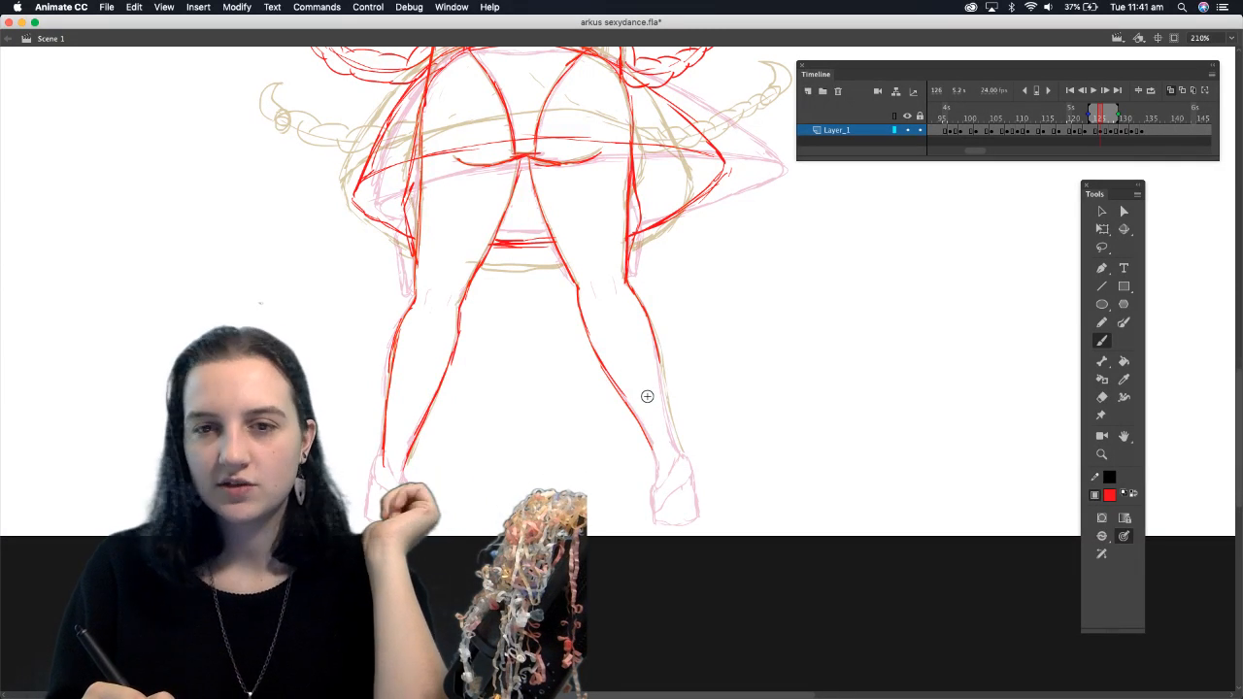
mouse_move(661, 378)
left_mouse_down()
mouse_move(681, 456)
mouse_move(667, 490)
mouse_move(653, 453)
mouse_move(653, 491)
mouse_move(683, 452)
left_mouse_up()
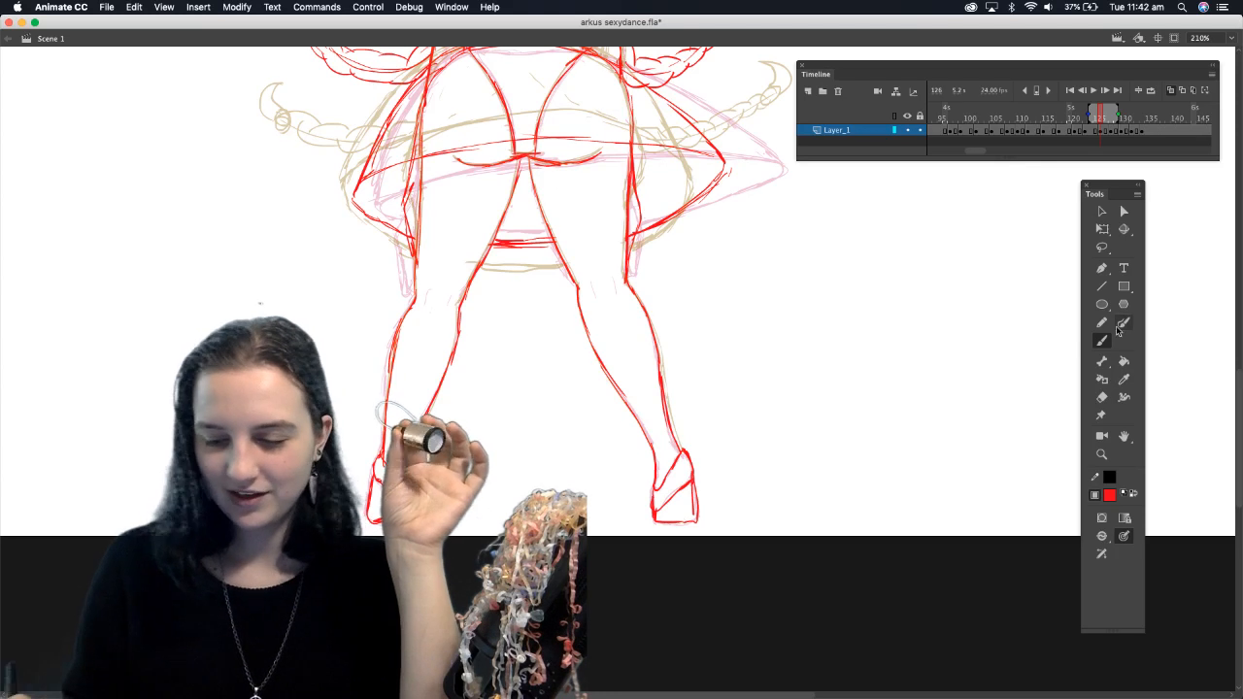
Zoom out to view the full figure on the whole stage
left_click_drag(1238, 405, 1238, 325)
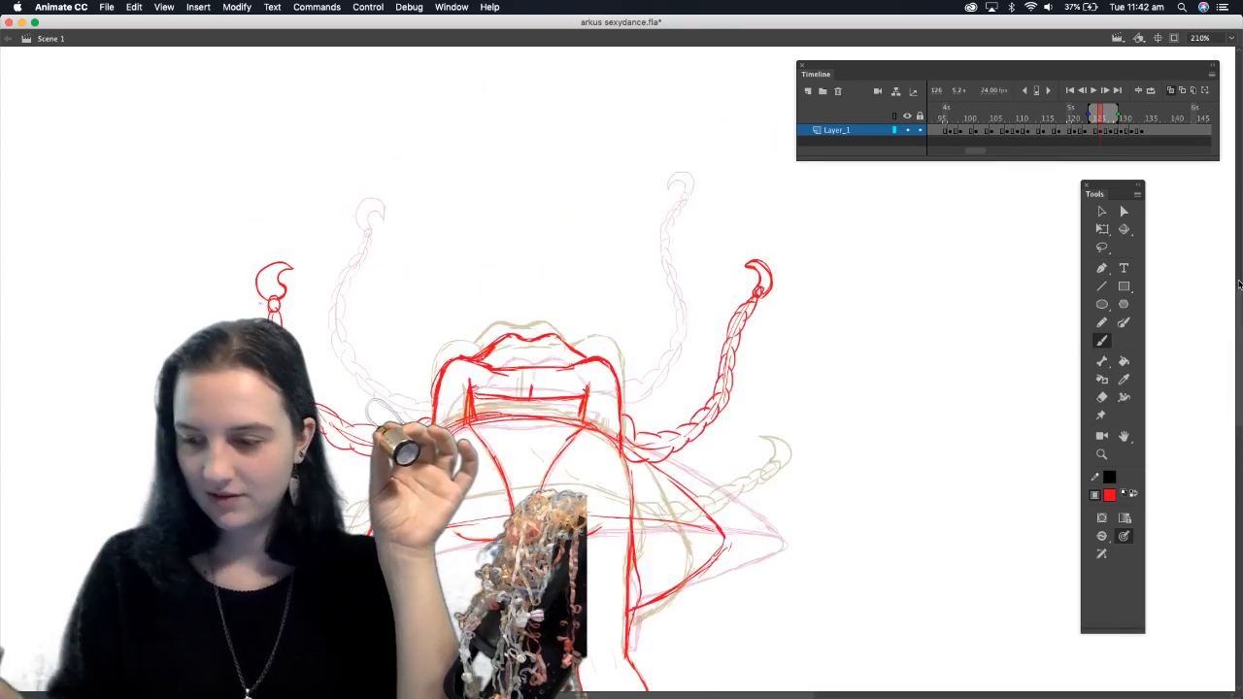
left_click(1232, 38)
left_click(1201, 52)
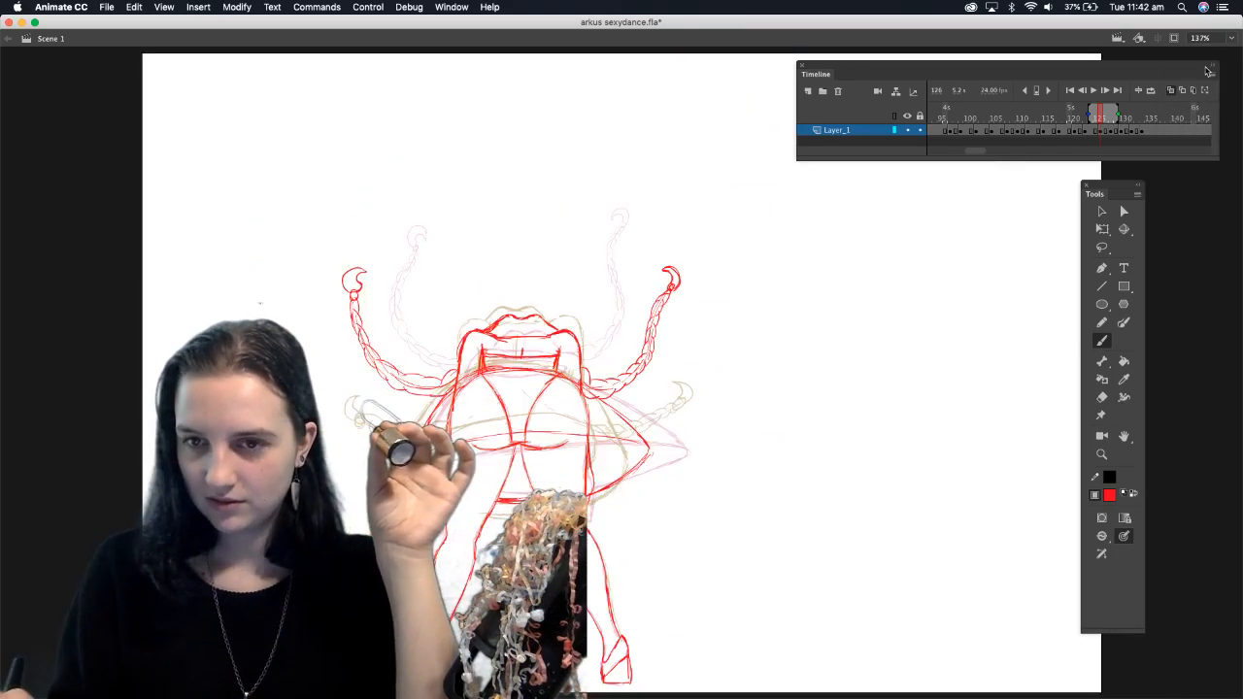
Turn off onion skinning and play the animation to review the dance motion
left_click(1138, 104)
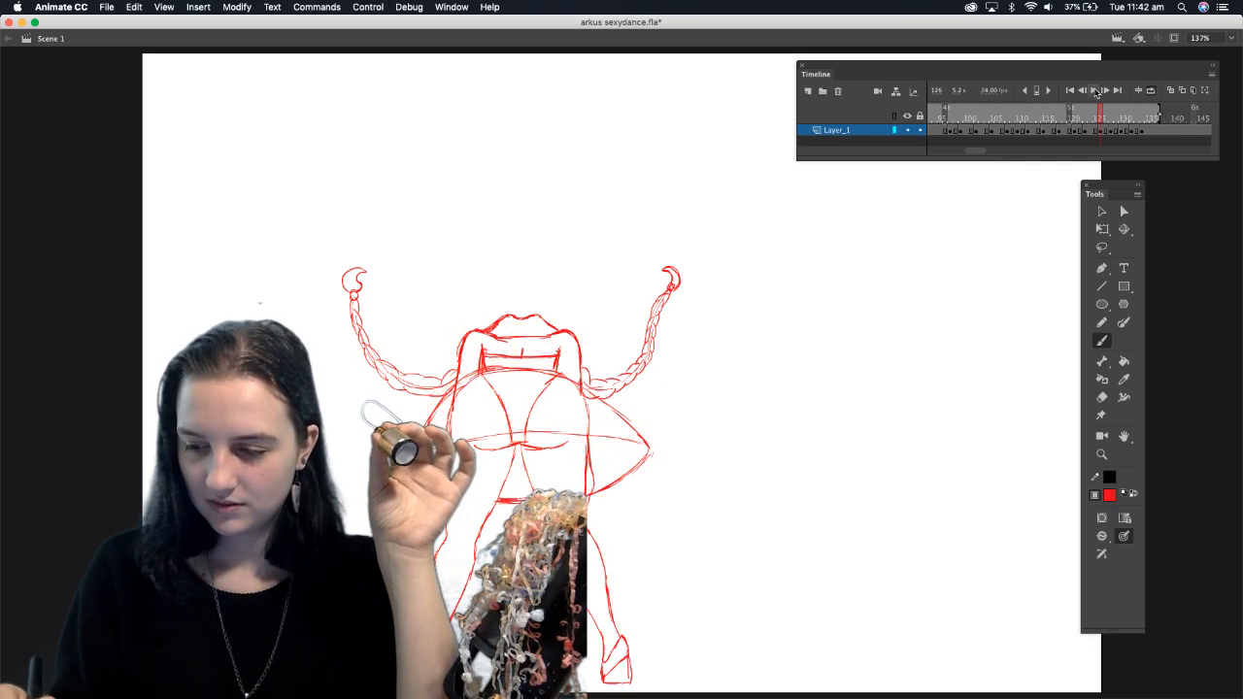
left_click(1096, 92)
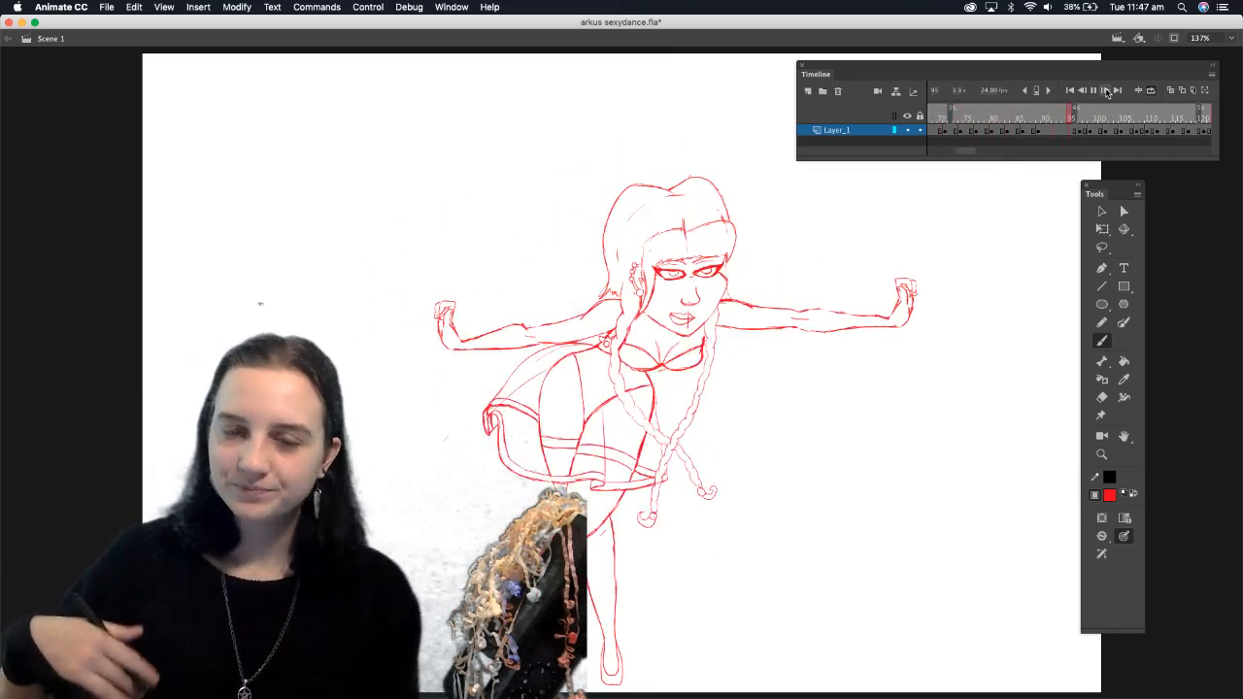
left_click(881, 439)
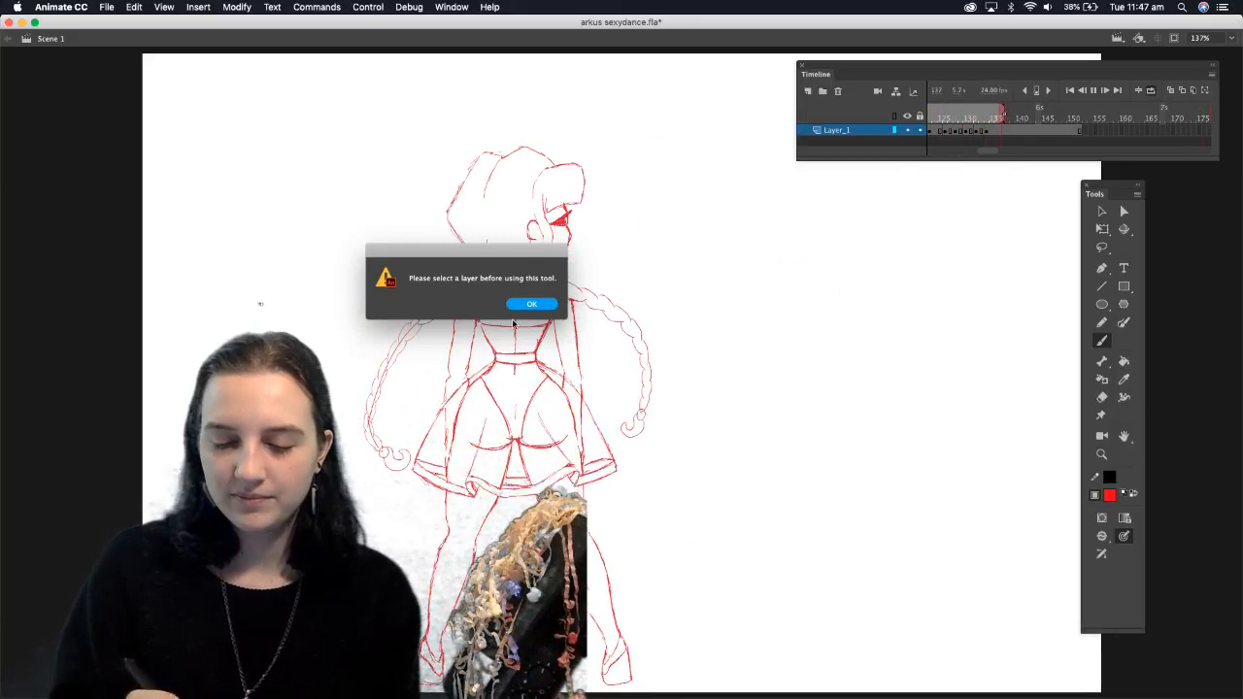
left_click(529, 304)
Insert a blank keyframe at frame 70 and turn on onion skinning for the neighbouring frames
mouse_move(1074, 112)
left_mouse_down()
mouse_move(939, 117)
mouse_move(1189, 136)
mouse_move(1010, 149)
mouse_move(1097, 114)
mouse_move(1058, 115)
mouse_move(1178, 102)
mouse_move(976, 111)
mouse_move(920, 144)
mouse_move(1084, 124)
mouse_move(966, 146)
mouse_move(955, 162)
mouse_move(989, 154)
mouse_move(966, 160)
mouse_move(976, 142)
left_mouse_up()
right_click(965, 130)
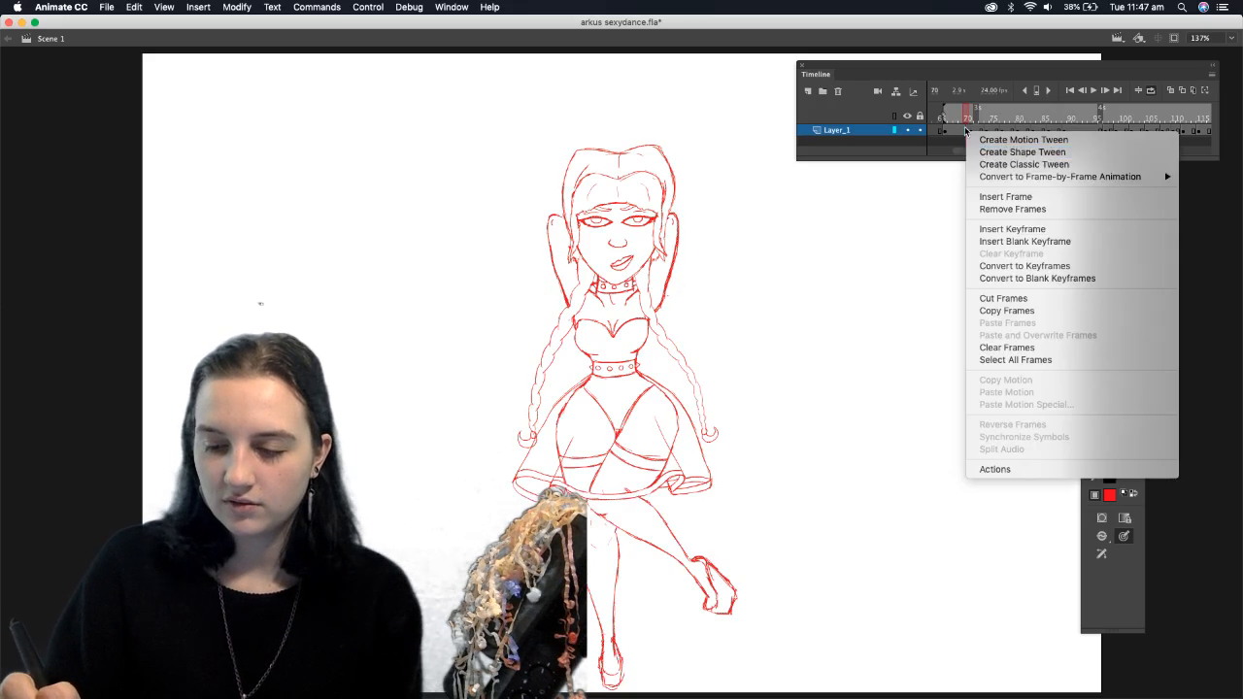
left_click(1045, 242)
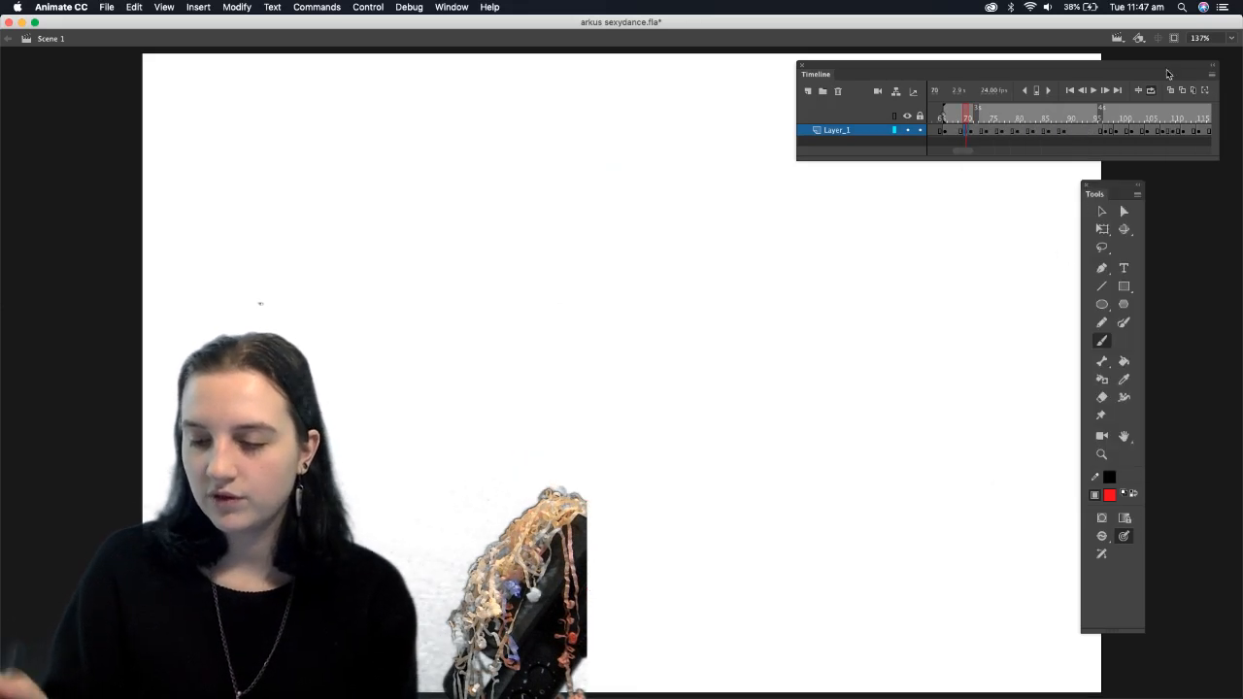
left_click(1171, 90)
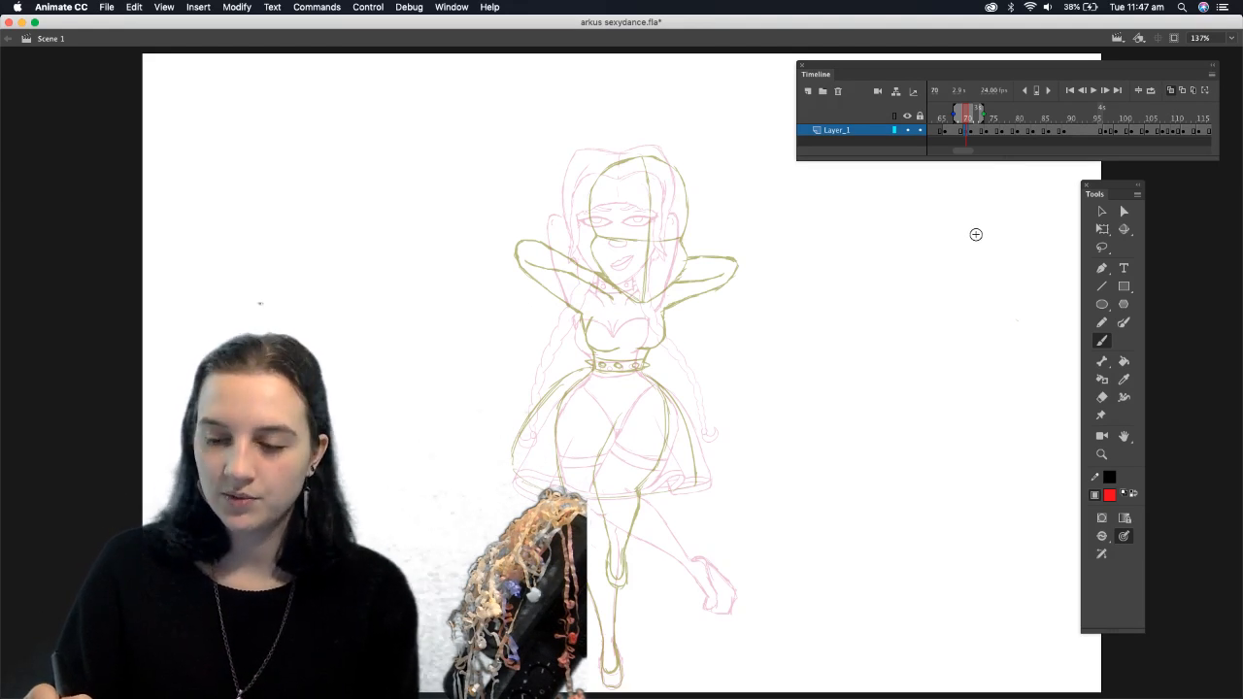
On frame 72, brush a red two-lobed fringe with a straight lower band across the rough head
left_click(972, 129)
left_click(976, 129)
left_click(968, 127)
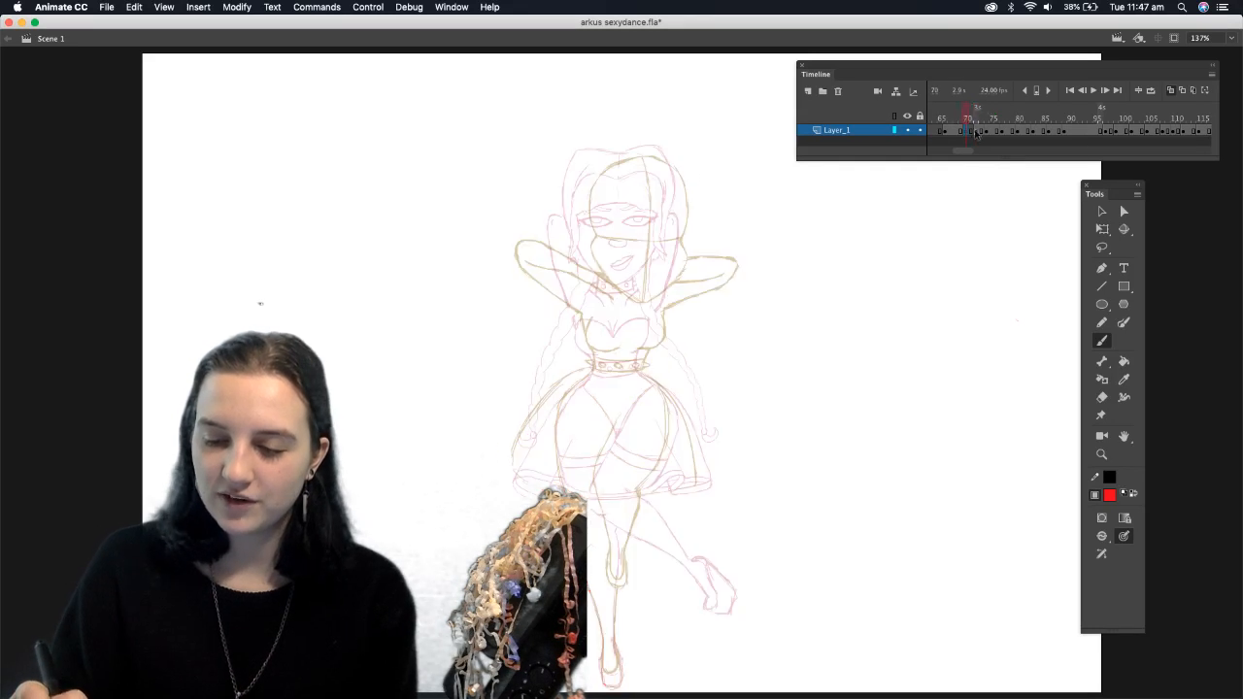
left_click(1101, 454)
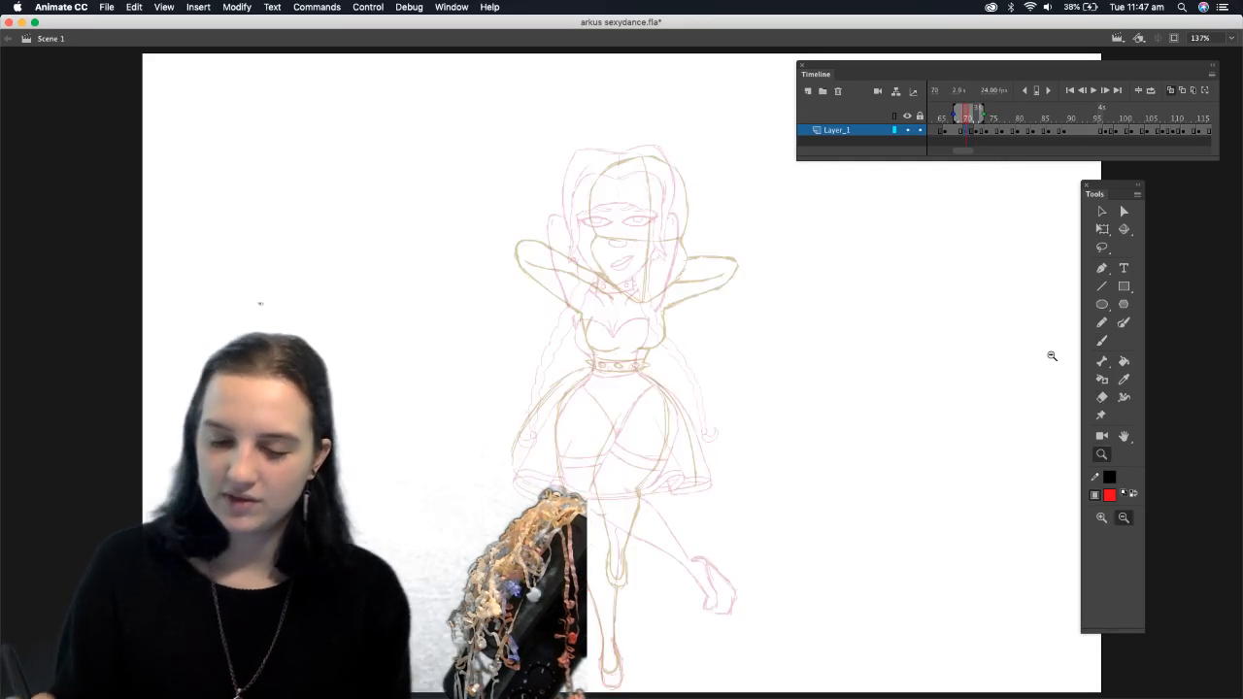
left_click_drag(536, 126, 825, 443)
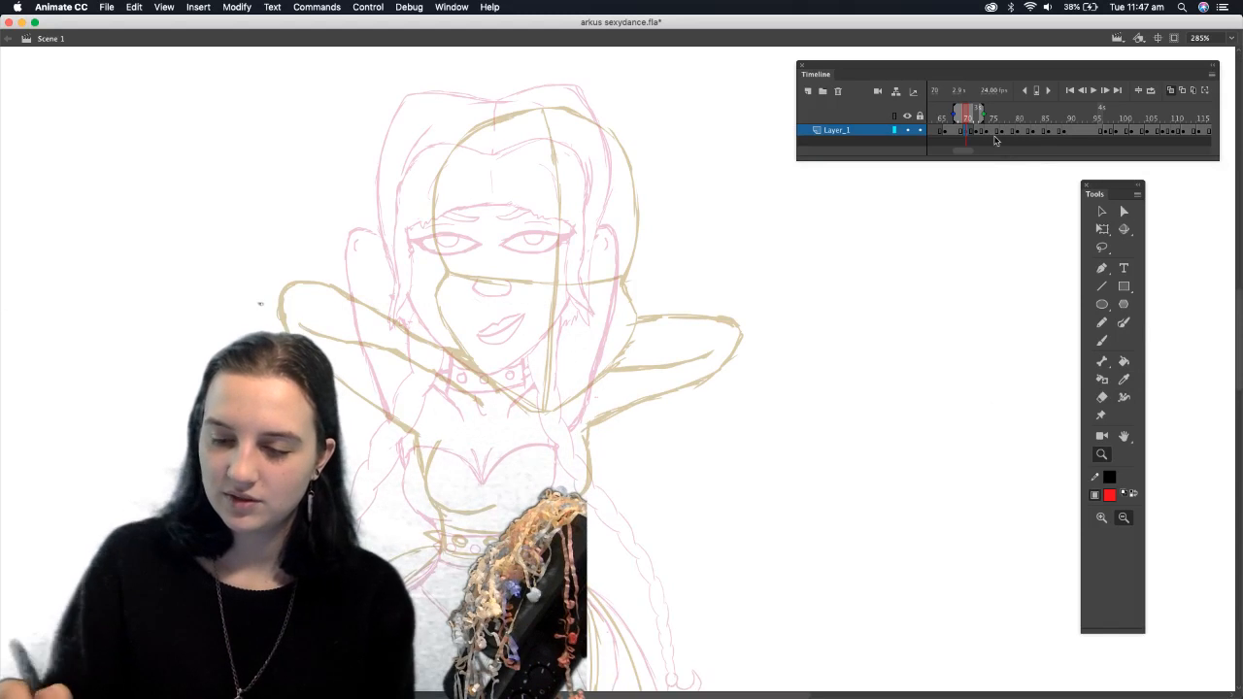
left_click(975, 126)
left_click(968, 129)
left_click_drag(963, 116, 956, 116)
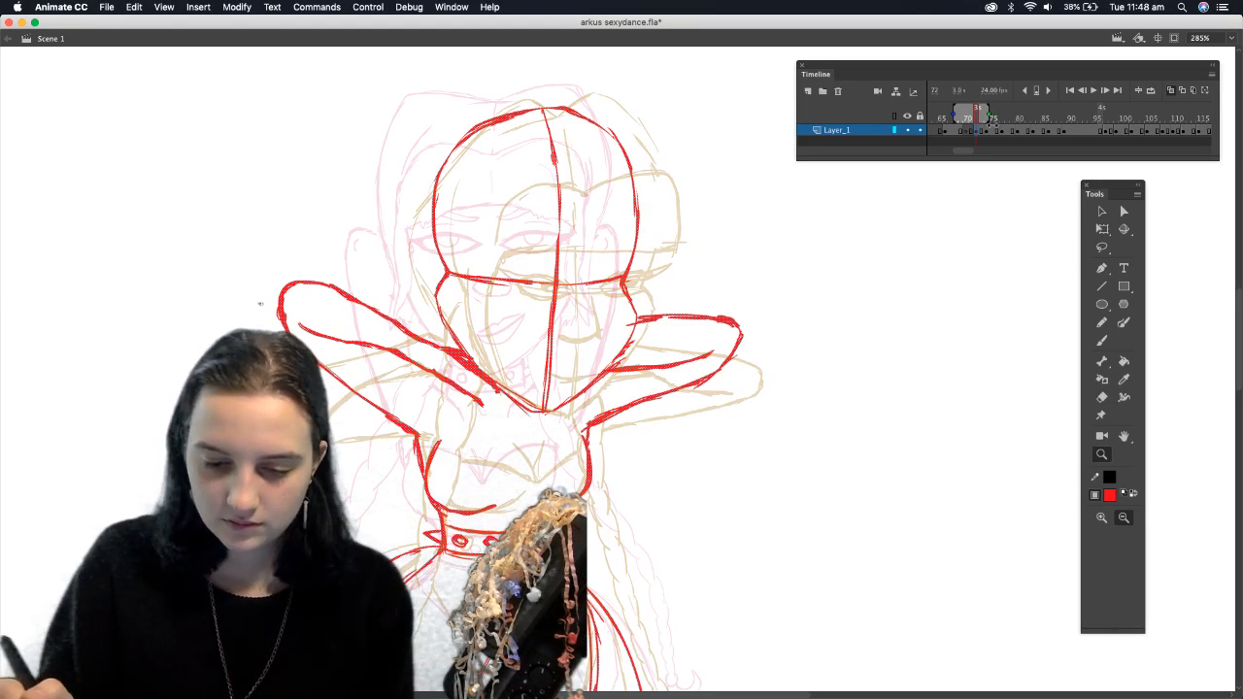
left_click(1103, 344)
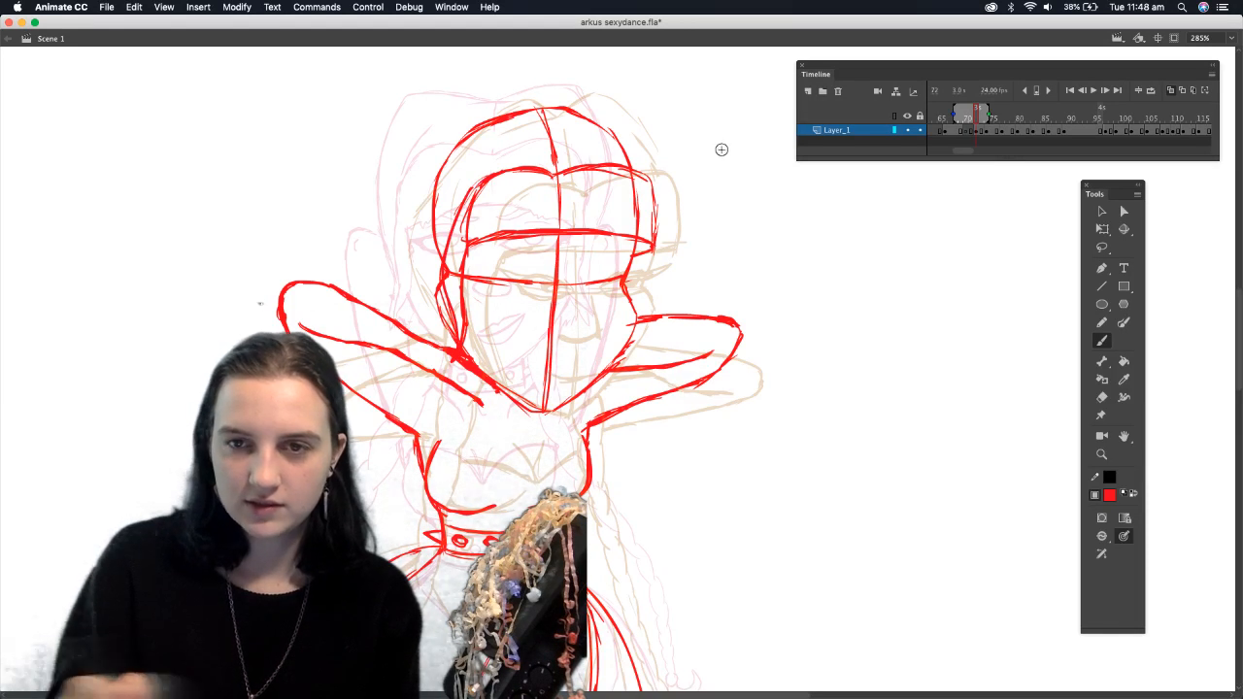
Refine the side of the face, draw the outer hair outline with two peaks, and erase the old skull guide inside it
left_click(1102, 398)
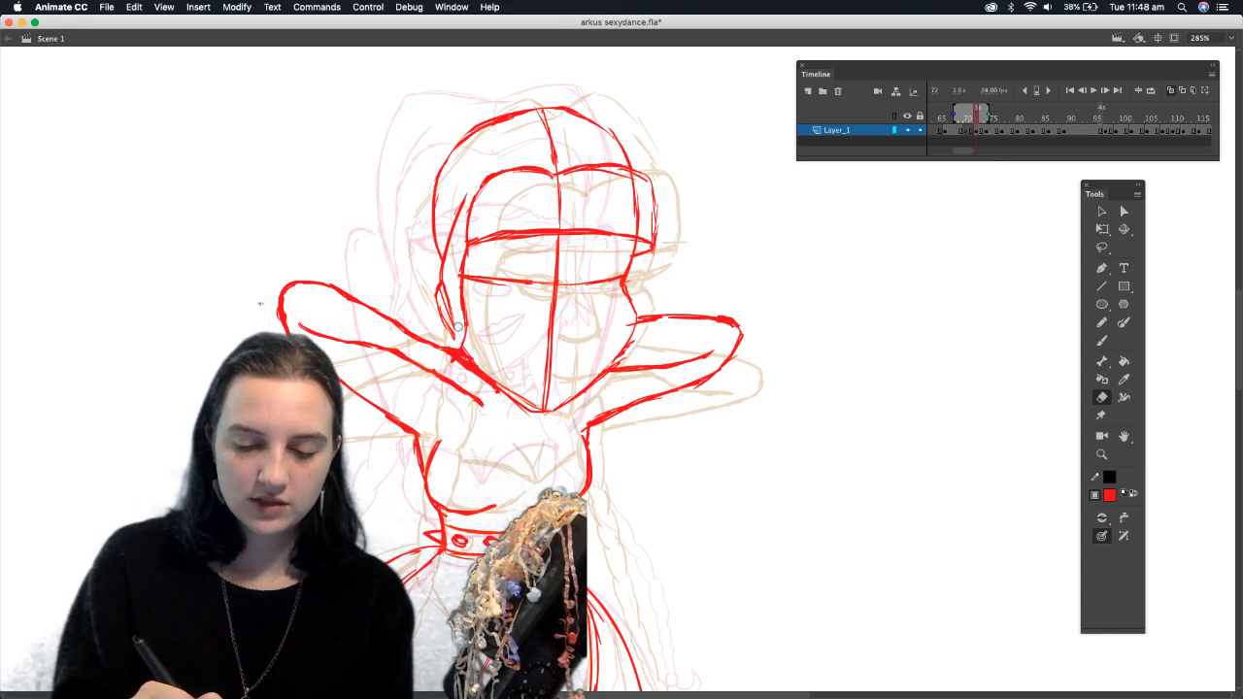
key("b")
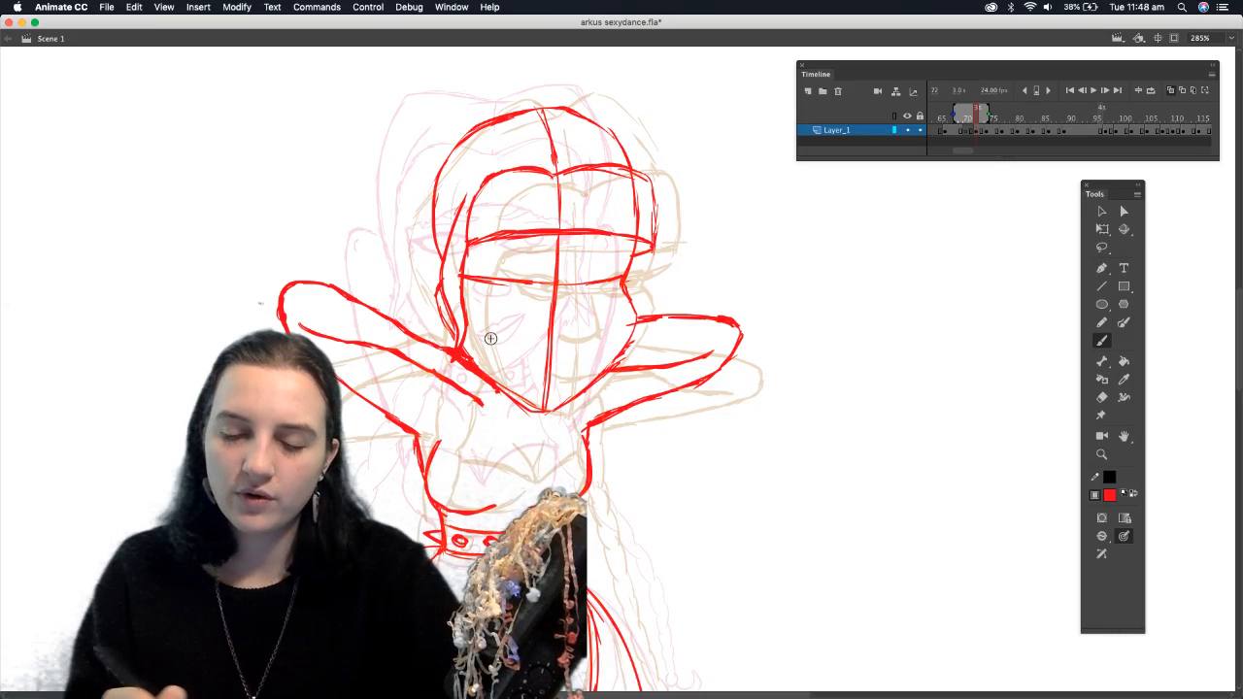
mouse_move(534, 114)
left_mouse_down()
mouse_move(500, 97)
mouse_move(457, 124)
mouse_move(413, 179)
left_mouse_up()
mouse_move(457, 131)
left_mouse_down()
mouse_move(398, 205)
mouse_move(439, 340)
left_mouse_up()
mouse_move(417, 165)
left_mouse_down()
mouse_move(398, 218)
mouse_move(480, 103)
mouse_move(582, 91)
mouse_move(636, 145)
mouse_move(672, 212)
mouse_move(642, 300)
left_mouse_up()
left_click_drag(672, 208, 636, 317)
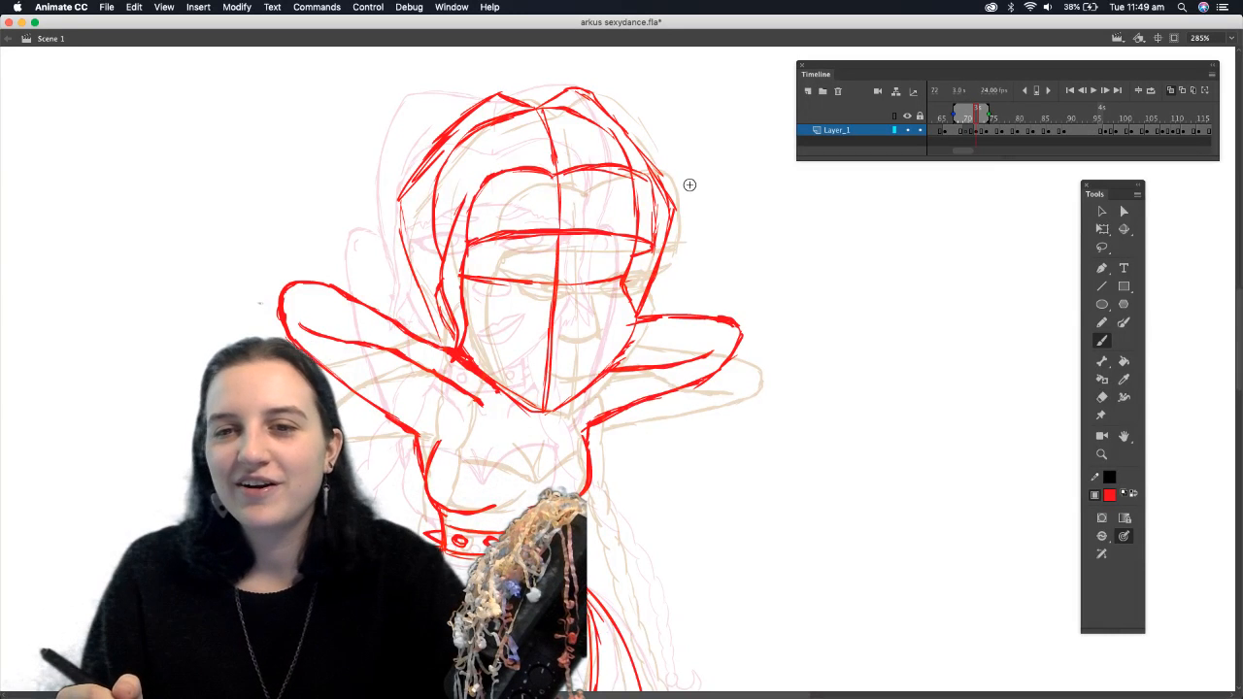
left_click(1101, 396)
mouse_move(634, 181)
left_mouse_down()
mouse_move(616, 148)
mouse_move(627, 189)
mouse_move(627, 175)
mouse_move(571, 134)
mouse_move(514, 133)
mouse_move(469, 152)
mouse_move(438, 196)
mouse_move(436, 270)
left_mouse_up()
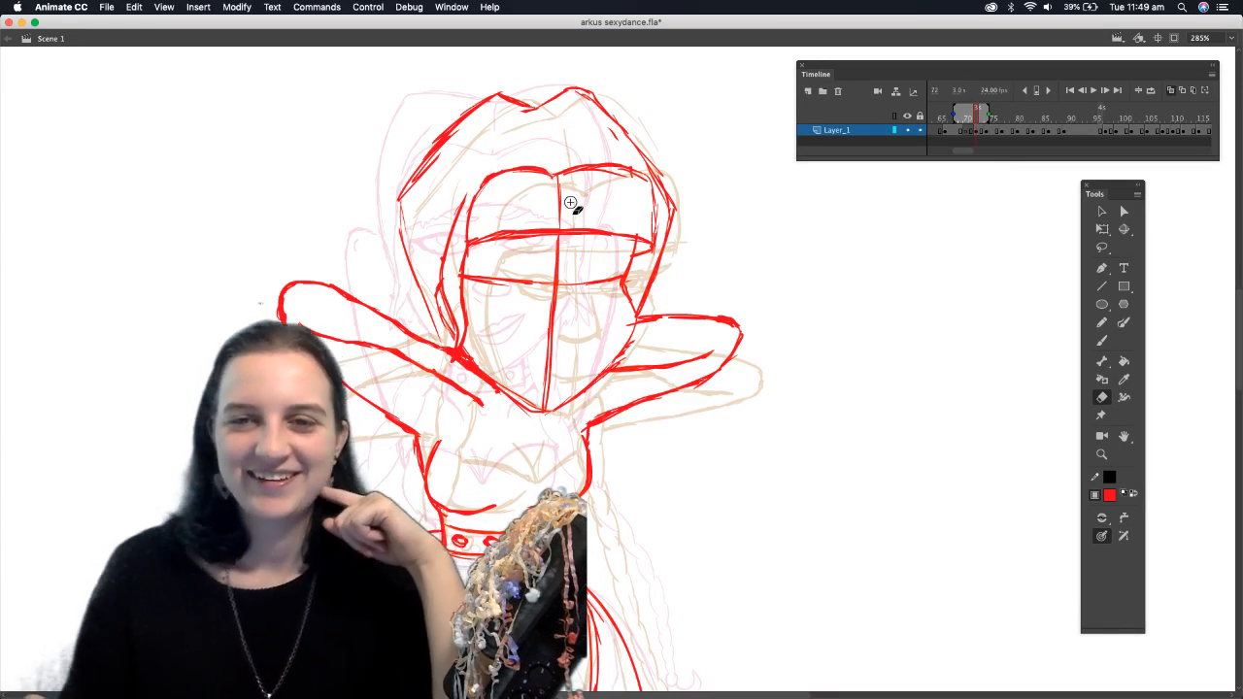
Draw the sweetheart neckline across the bodice and add the short cleavage lines at its centre
left_click(1231, 359)
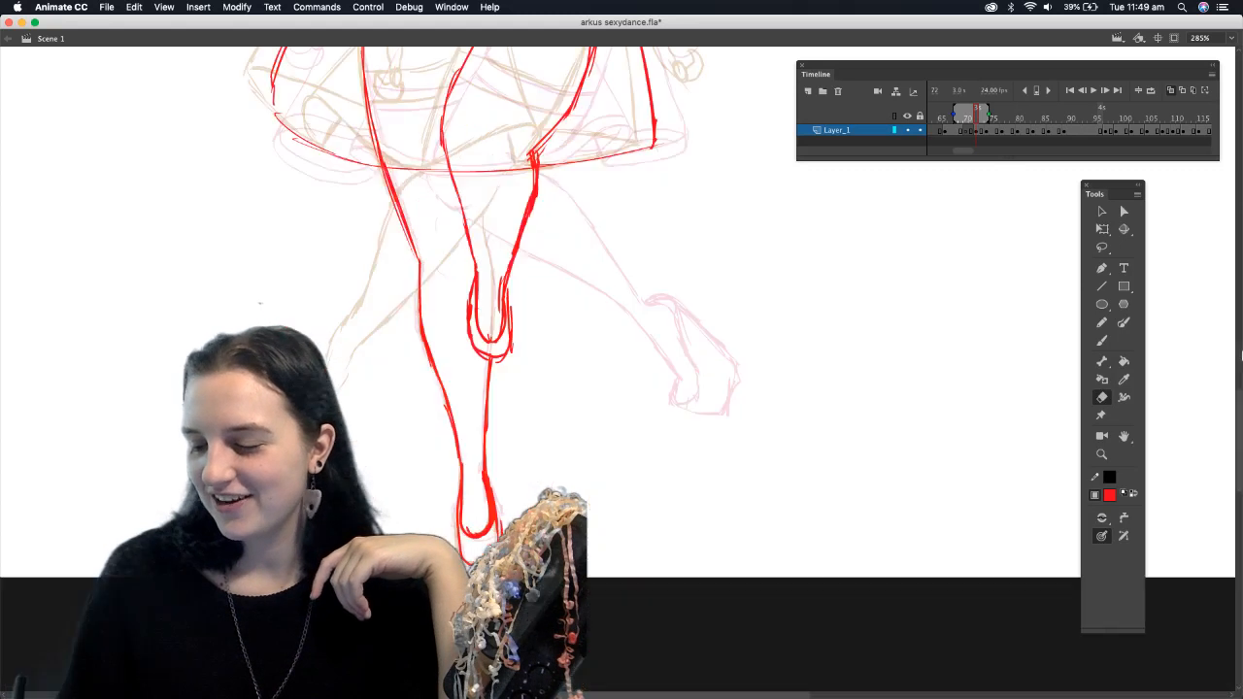
left_click(1225, 372)
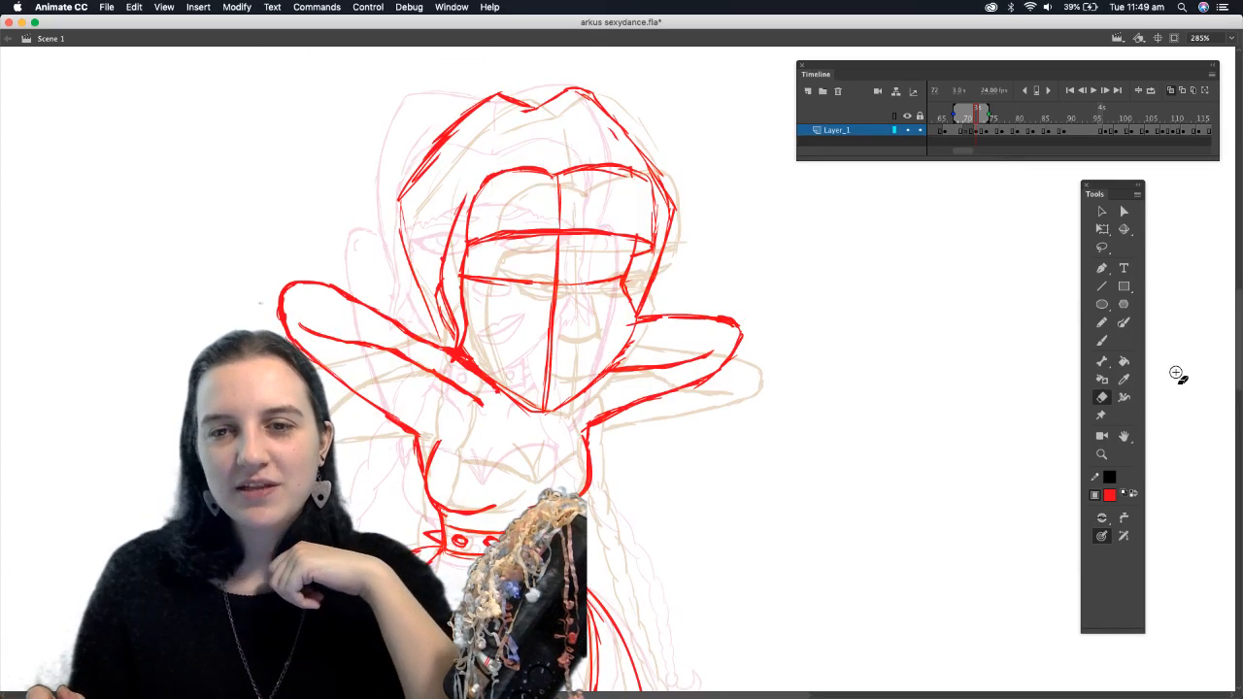
left_click(1102, 398)
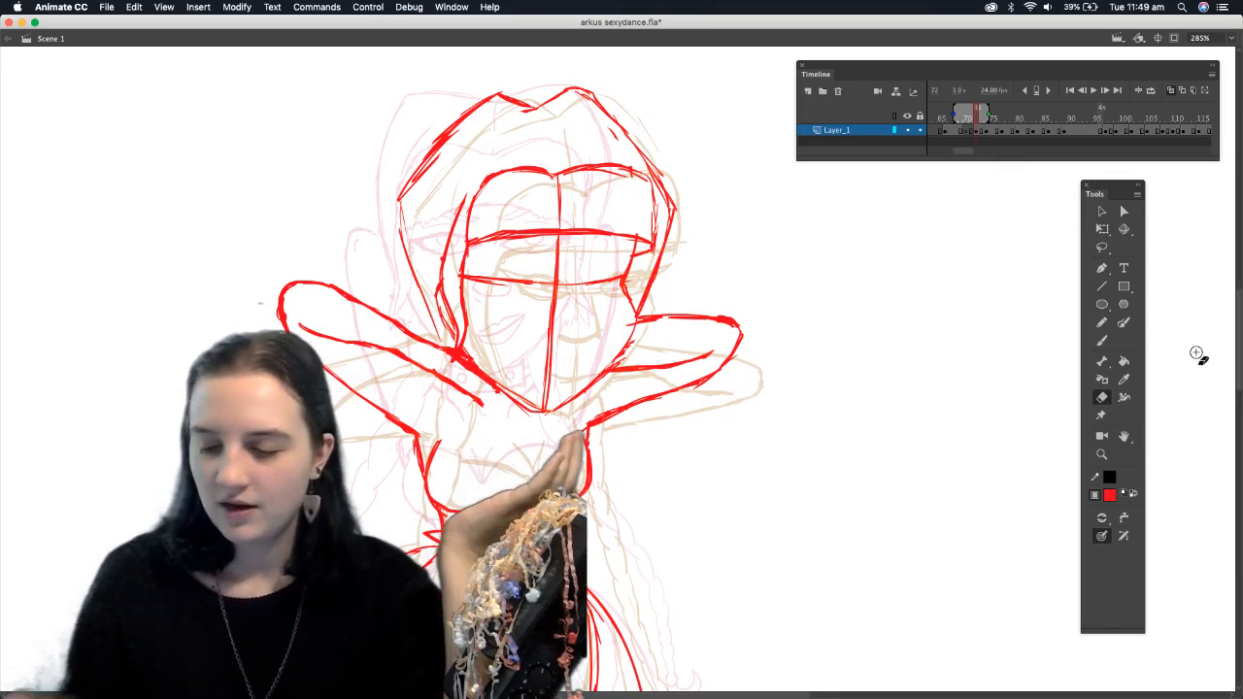
scroll(1225, 374, "down", 5)
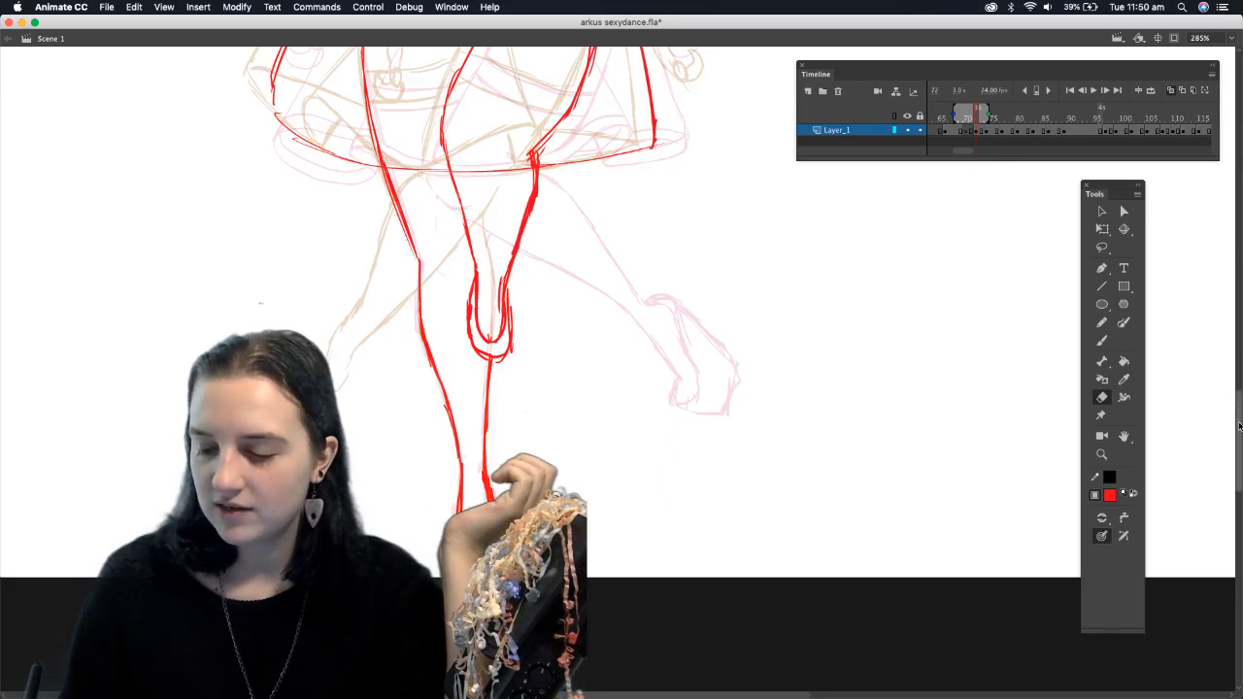
scroll(1239, 425, "up", 8)
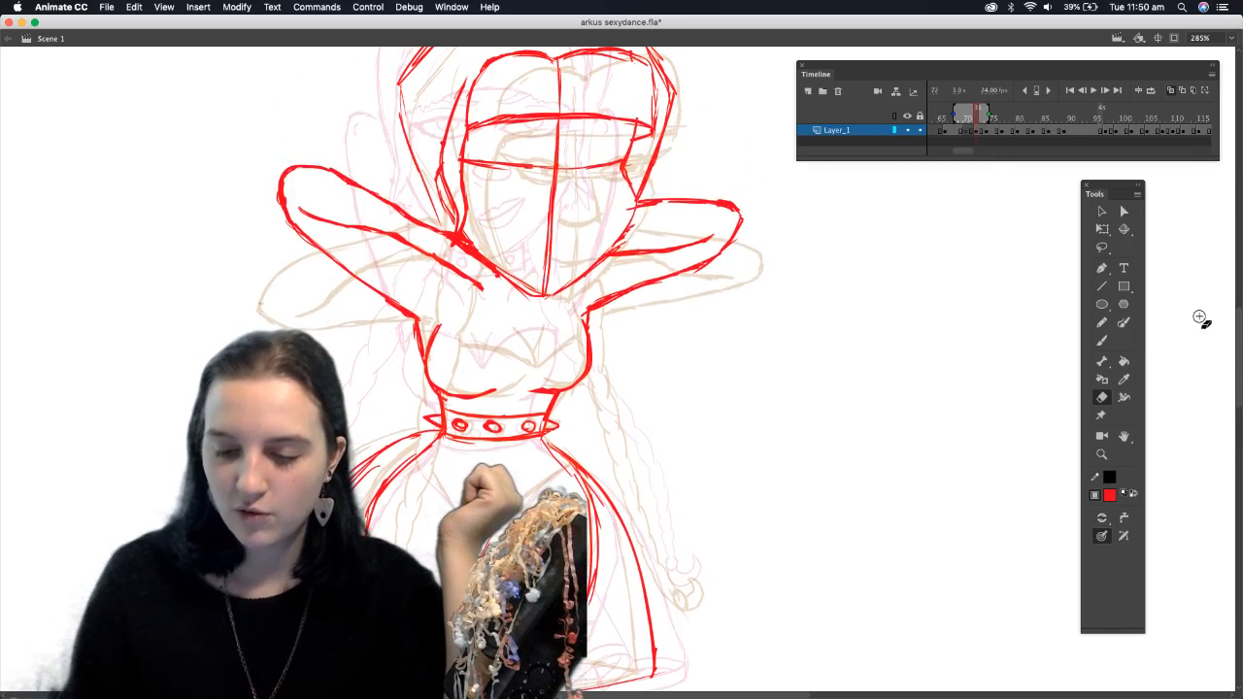
left_click(1100, 339)
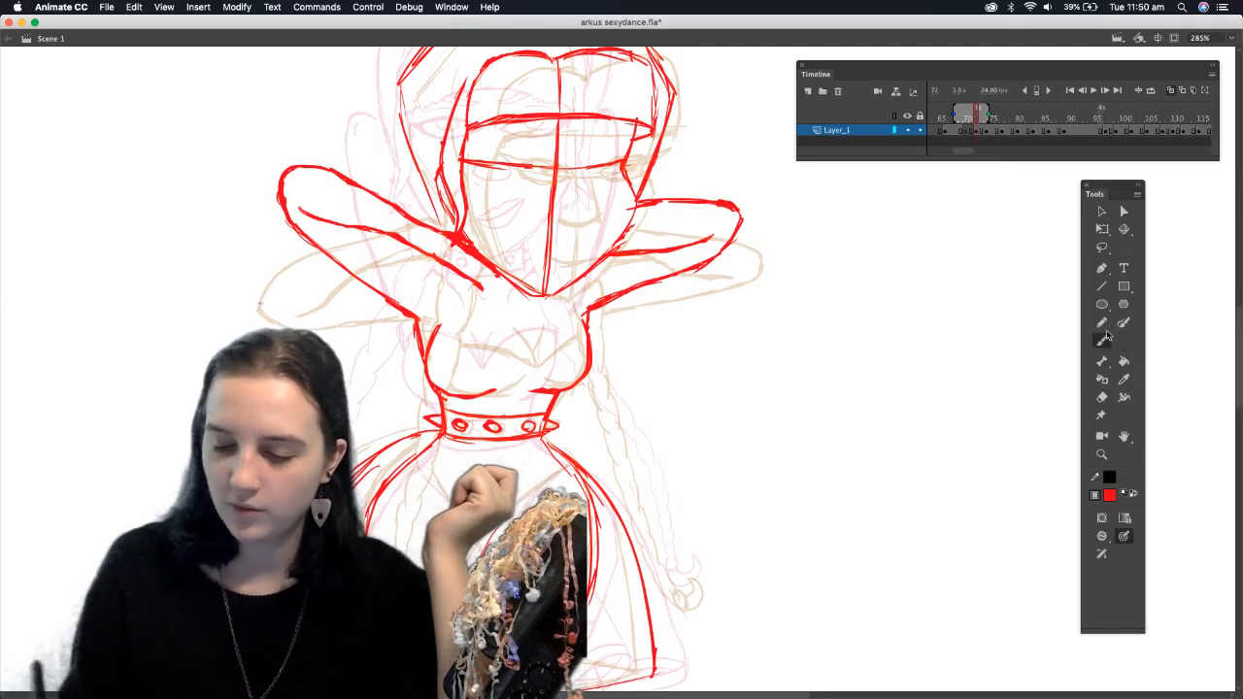
mouse_move(444, 330)
left_mouse_down()
mouse_move(495, 361)
mouse_move(479, 342)
mouse_move(515, 381)
mouse_move(538, 371)
mouse_move(496, 355)
mouse_move(514, 369)
mouse_move(588, 332)
mouse_move(437, 328)
left_mouse_up()
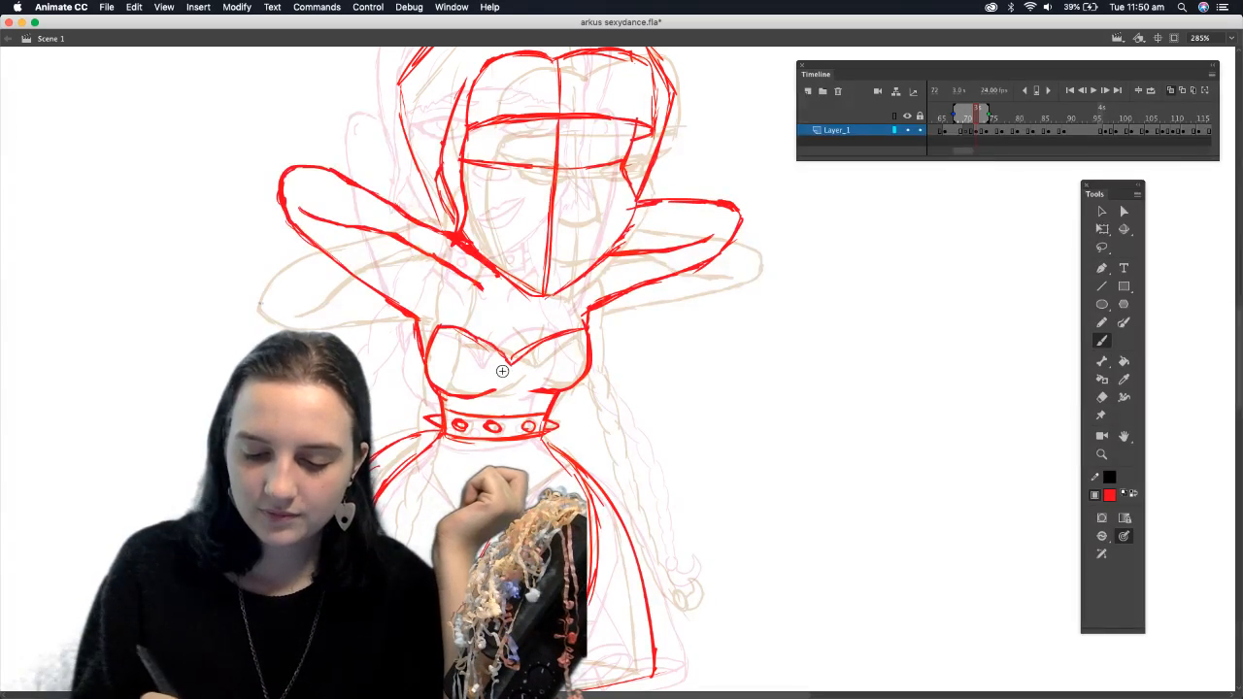
left_click(1100, 397)
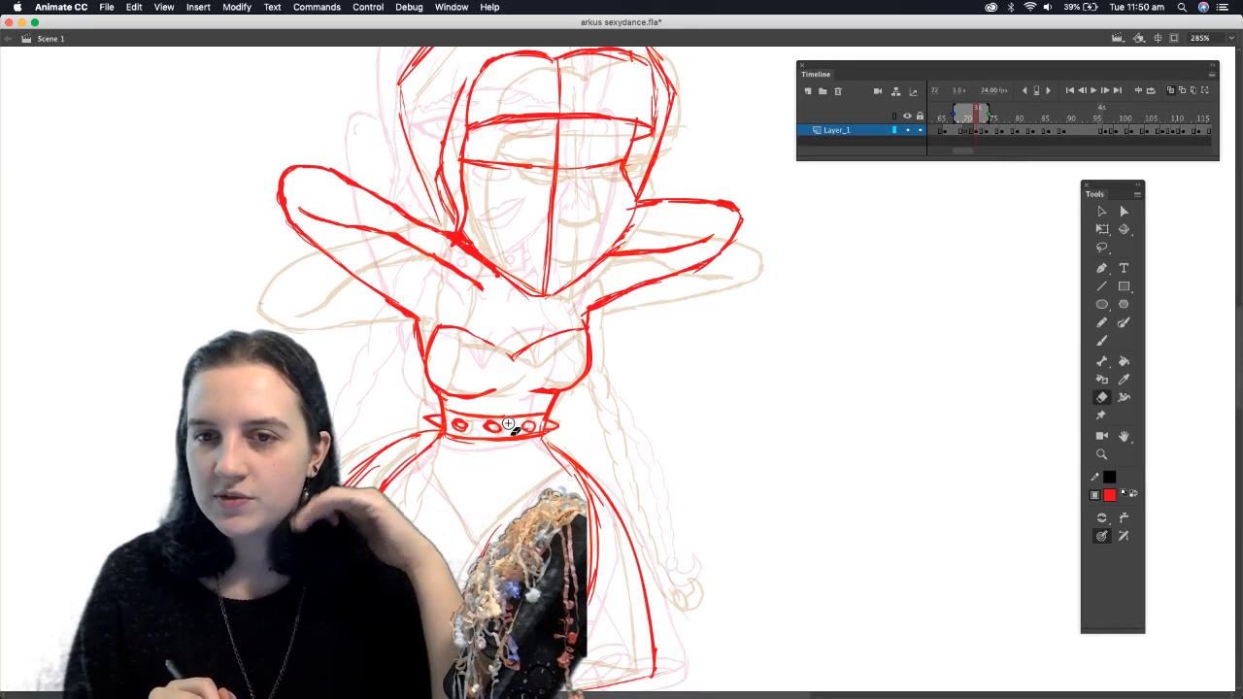
left_click(1104, 342)
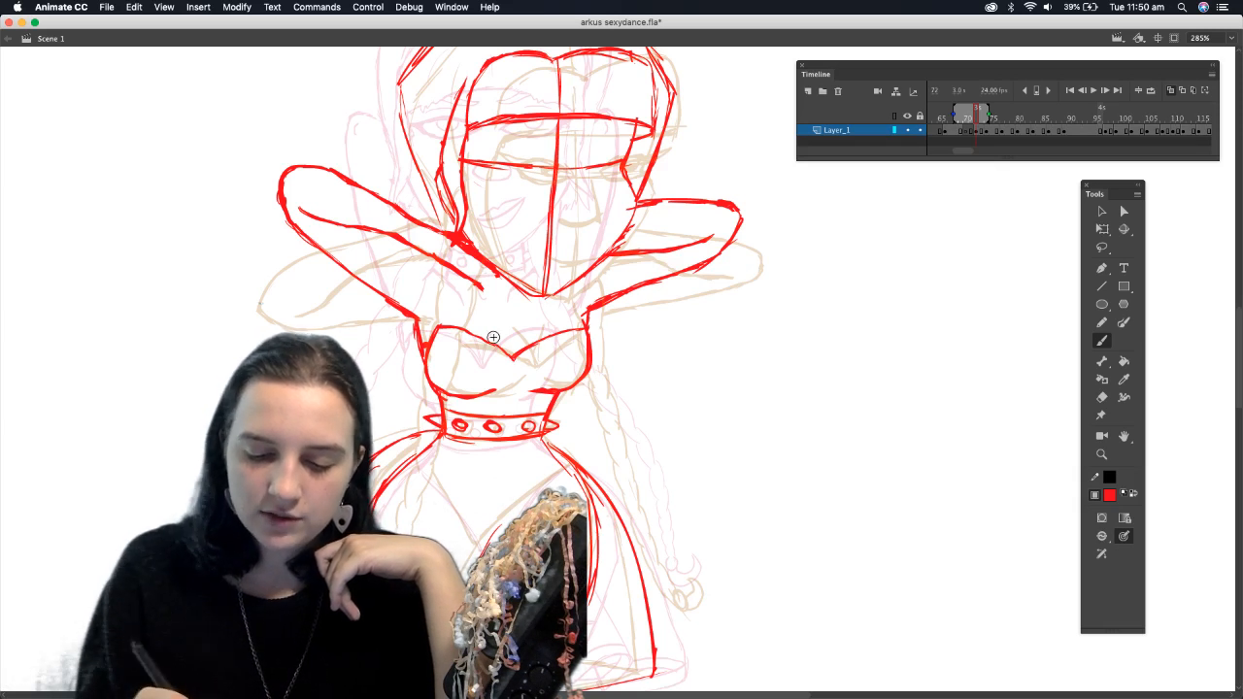
mouse_move(503, 333)
left_mouse_down()
mouse_move(515, 354)
mouse_move(519, 341)
left_mouse_up()
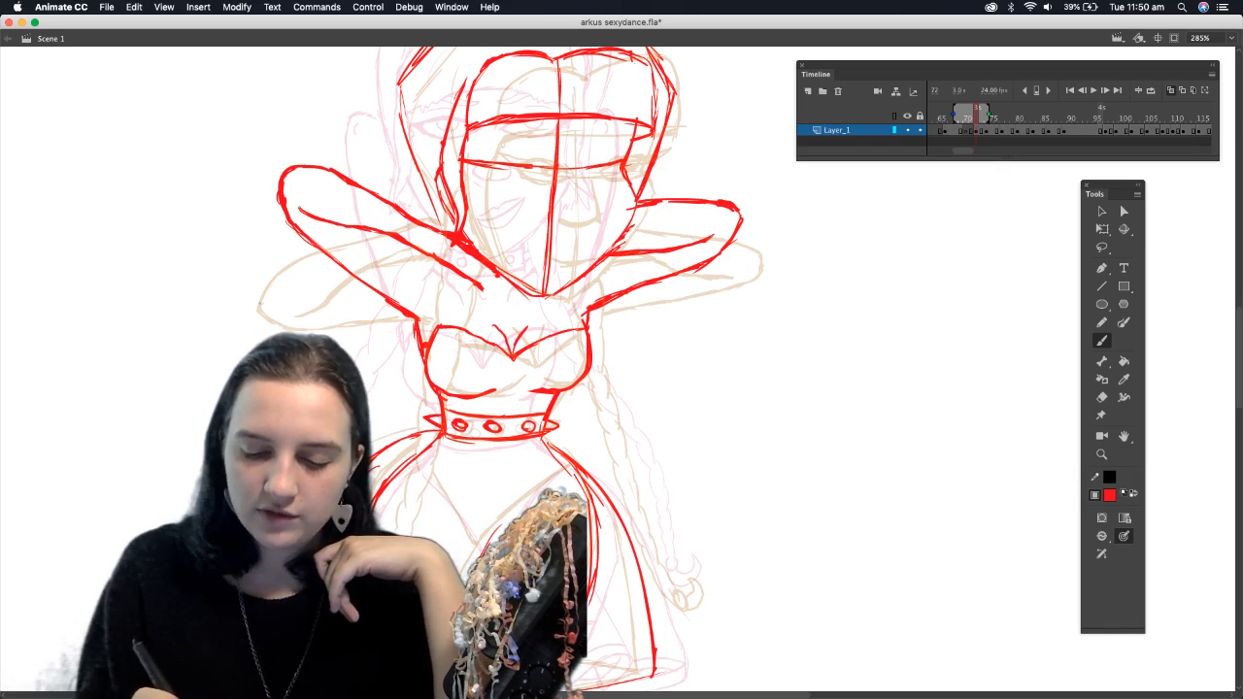
left_click(524, 328)
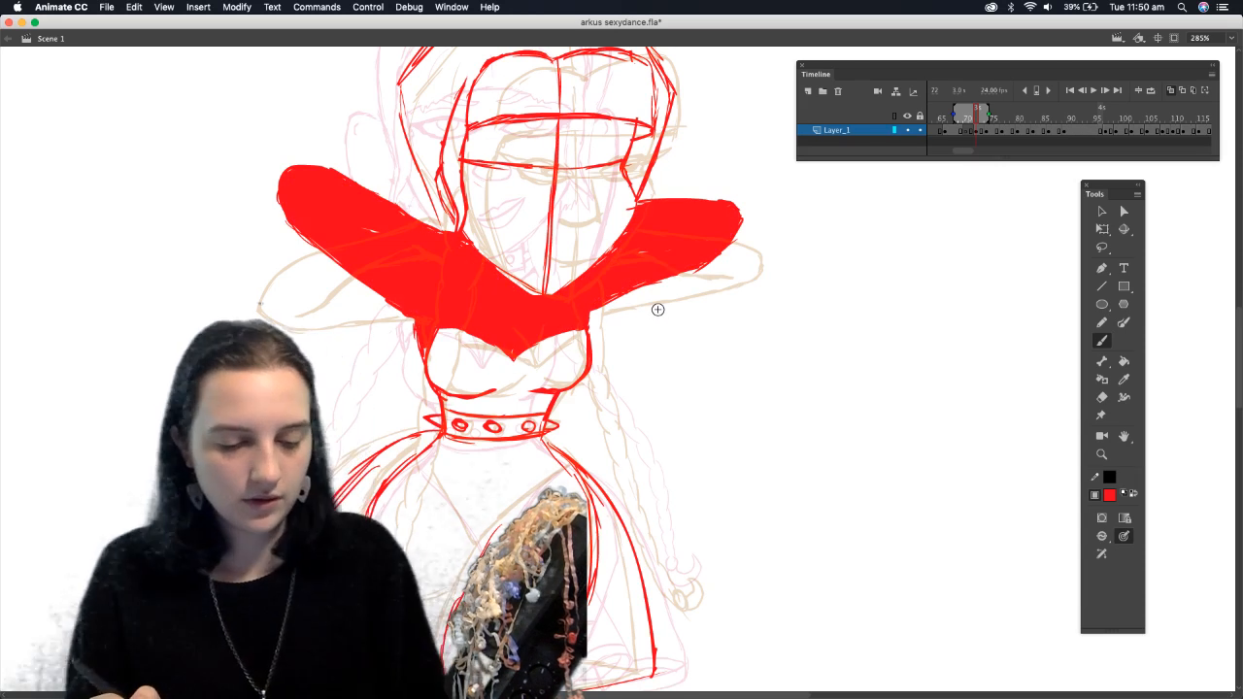
key("super+z")
key("super+z")
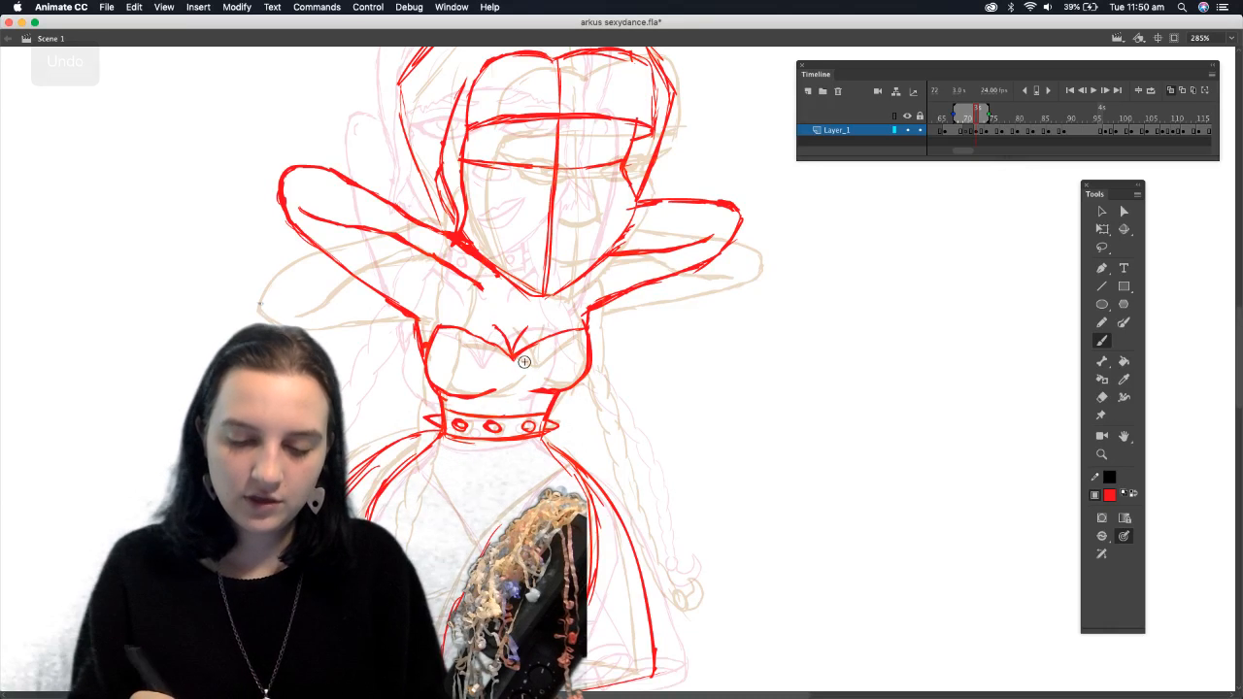
Add short crease lines at the armpit and neck, and erase the excess inner arm line over the shoulder
left_click_drag(421, 301, 427, 326)
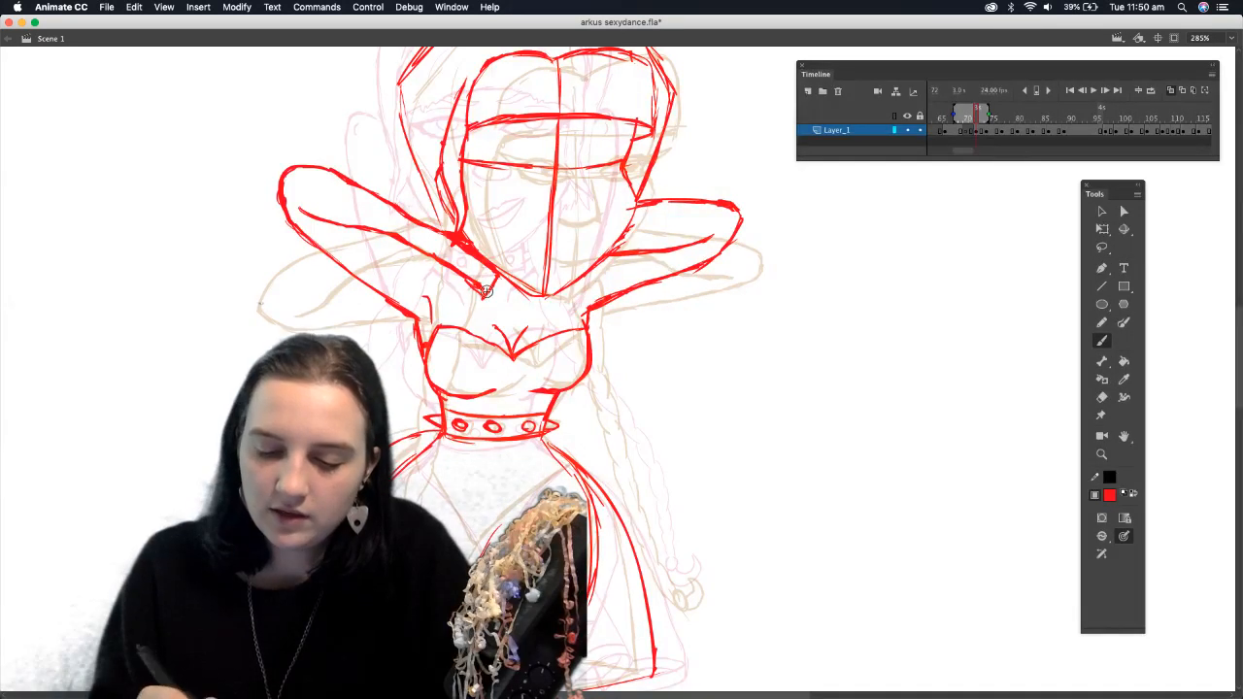
left_click(1102, 398)
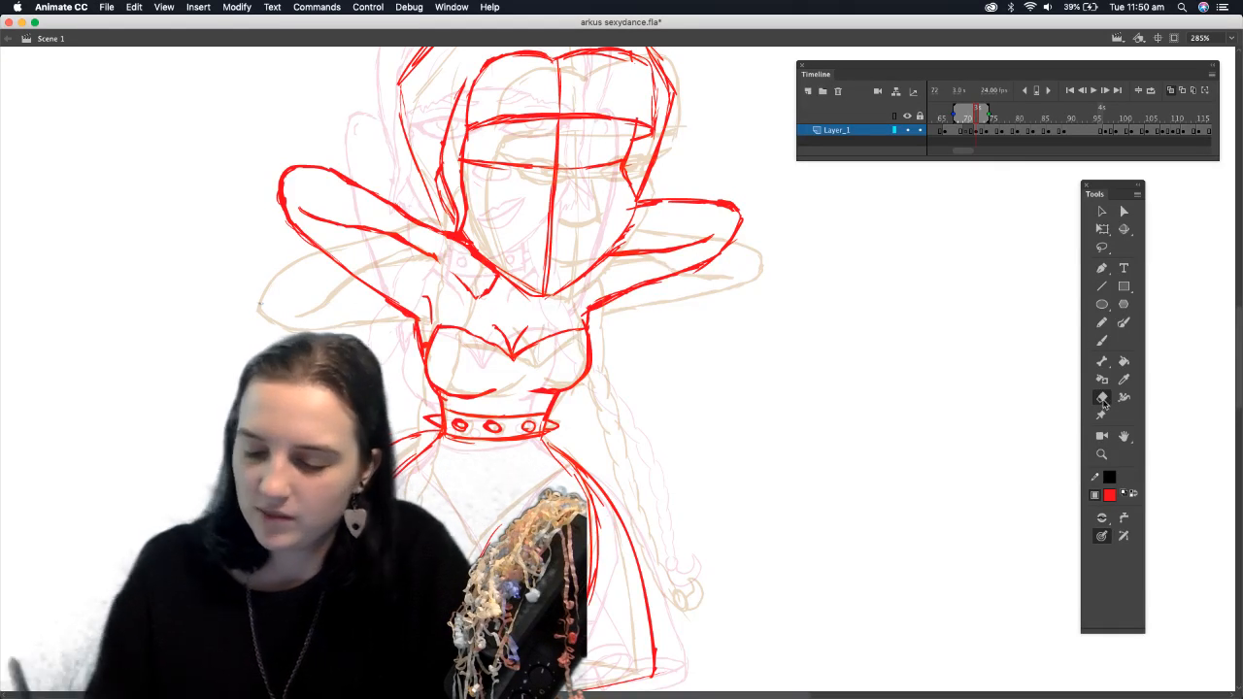
left_click(1101, 340)
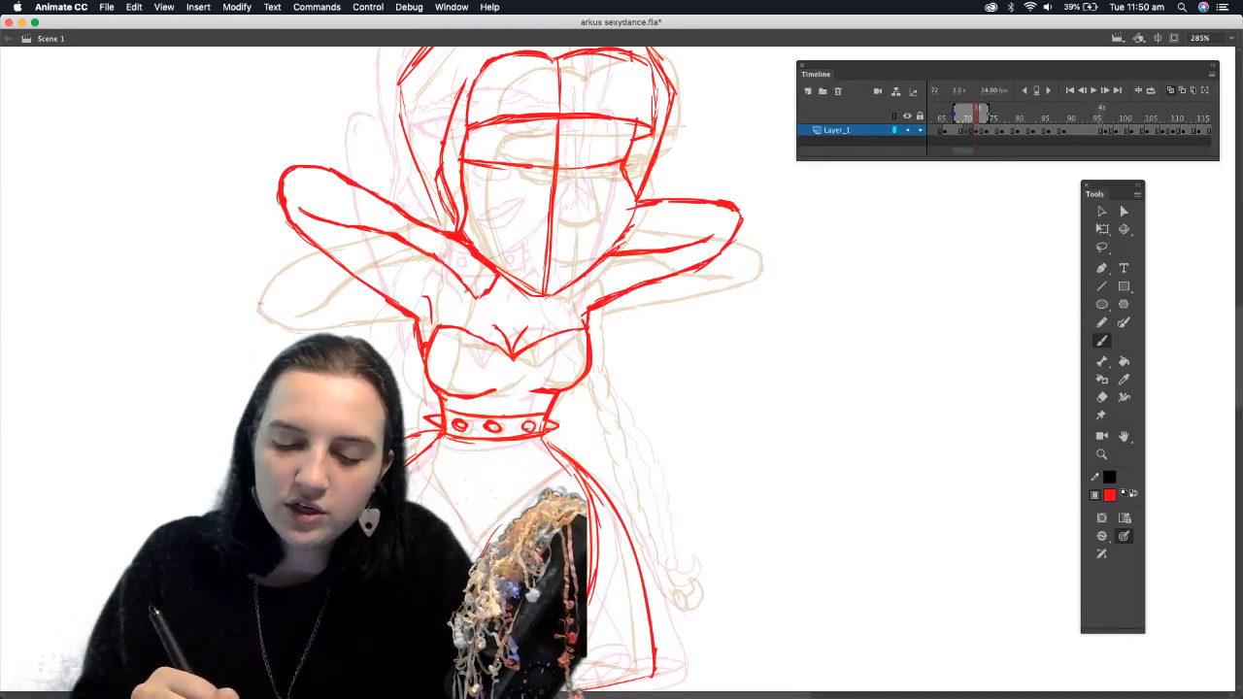
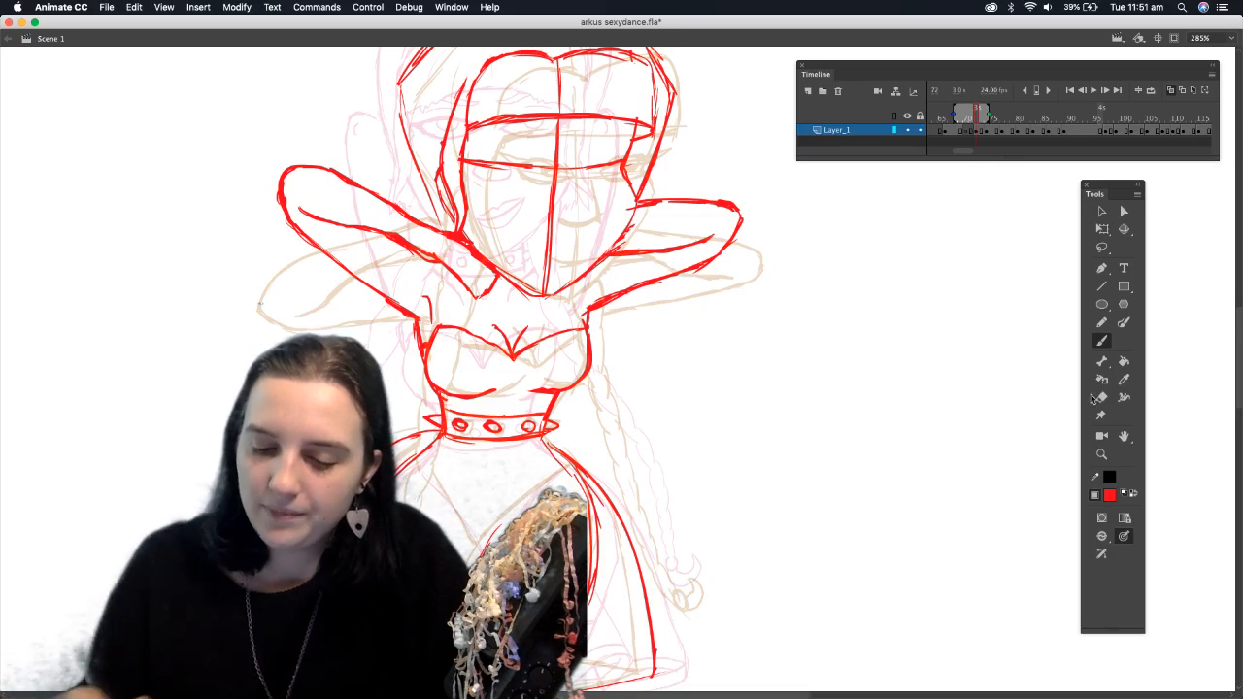
Draw the small curved base of the nose and erase the vertical face guideline from the fringe to the chin
left_click_drag(529, 205, 559, 206)
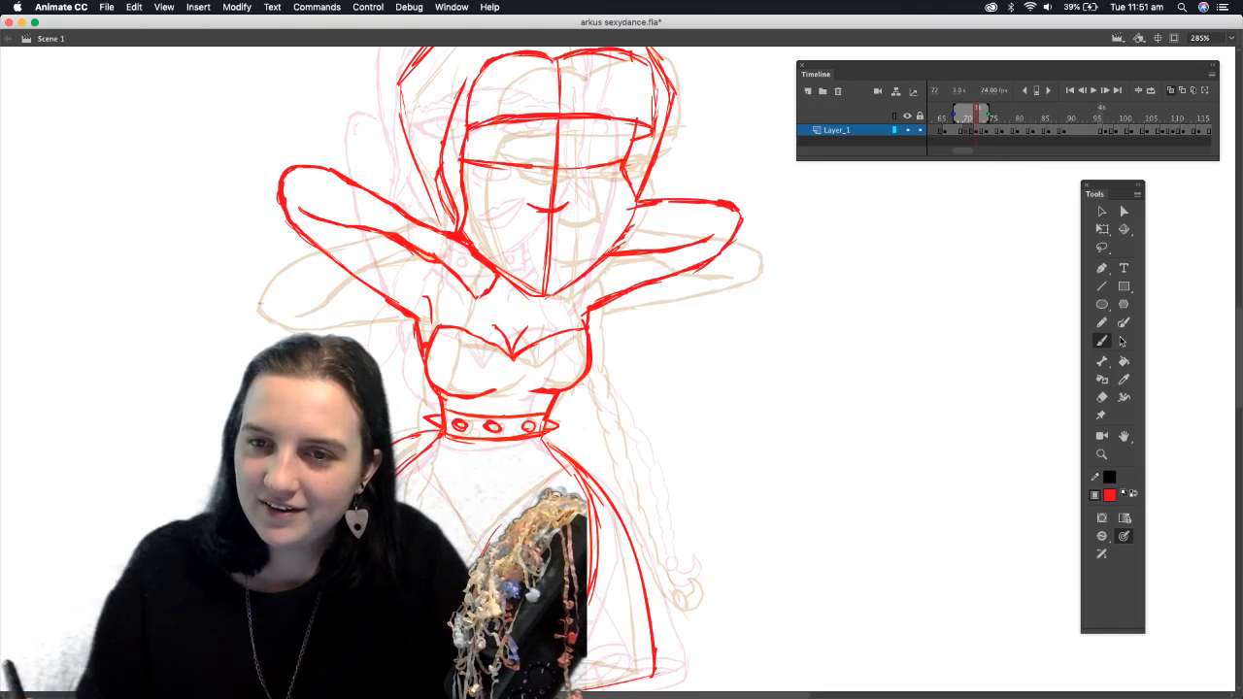
left_click(1101, 397)
mouse_move(558, 174)
left_mouse_down()
mouse_move(549, 214)
mouse_move(556, 143)
left_mouse_up()
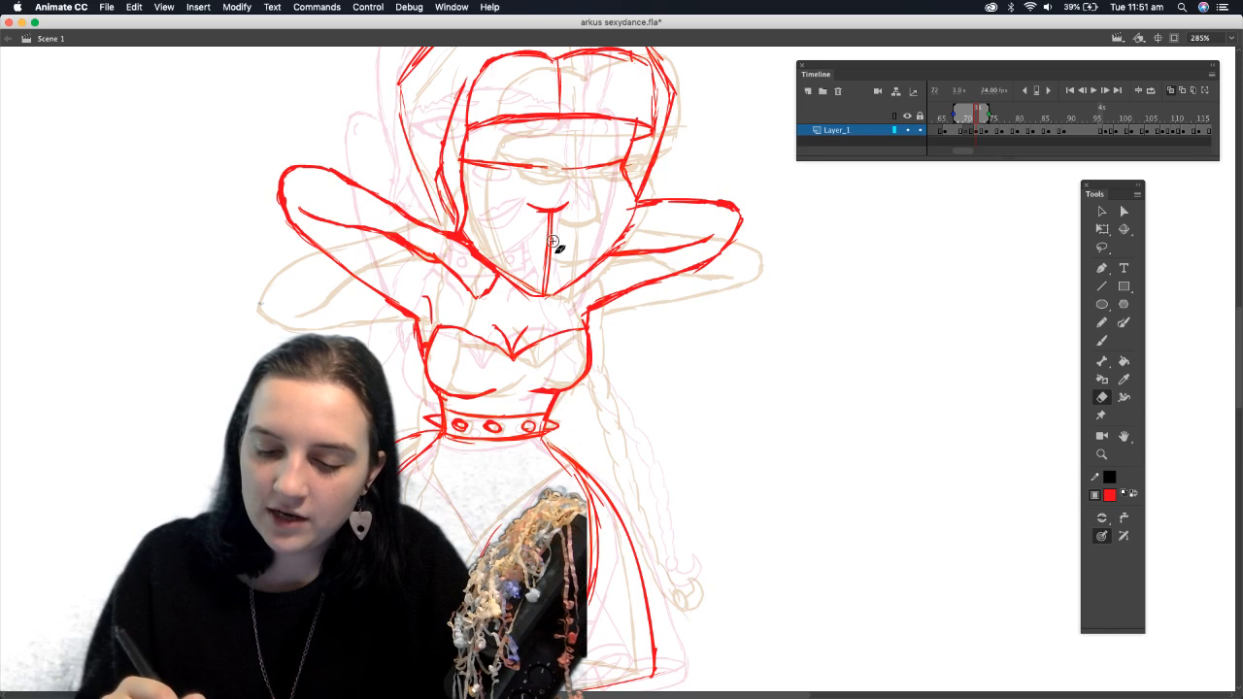
left_click_drag(549, 233, 539, 303)
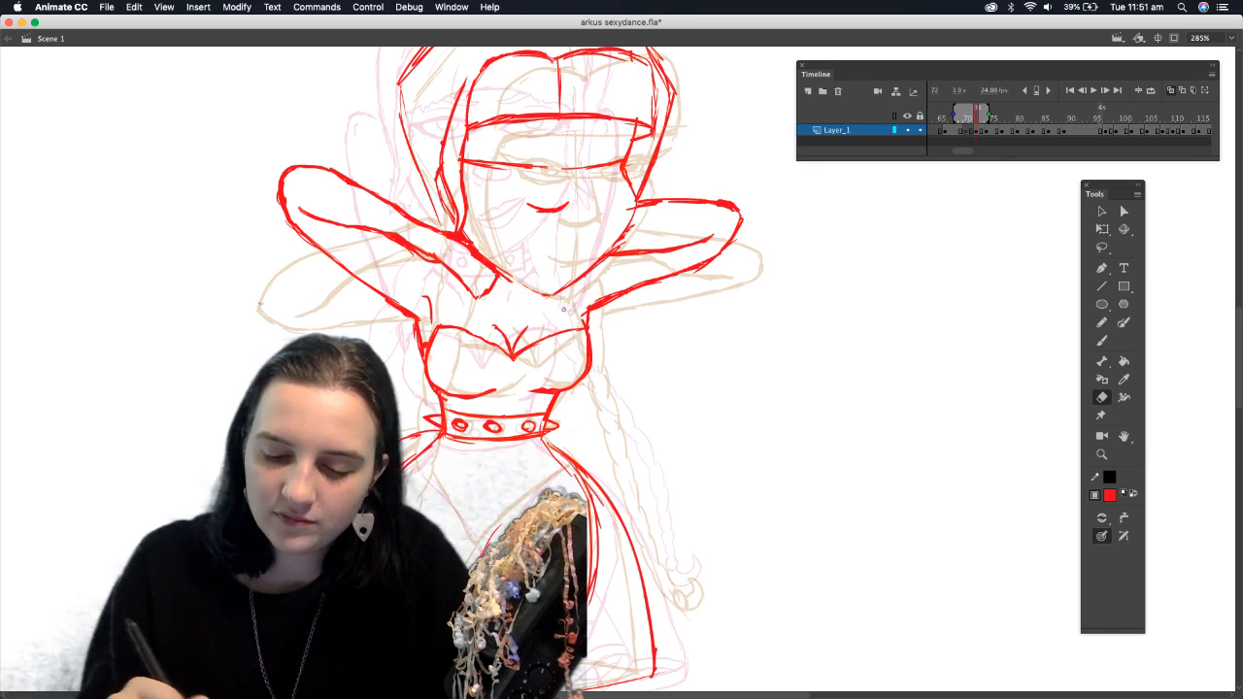
left_click(1101, 339)
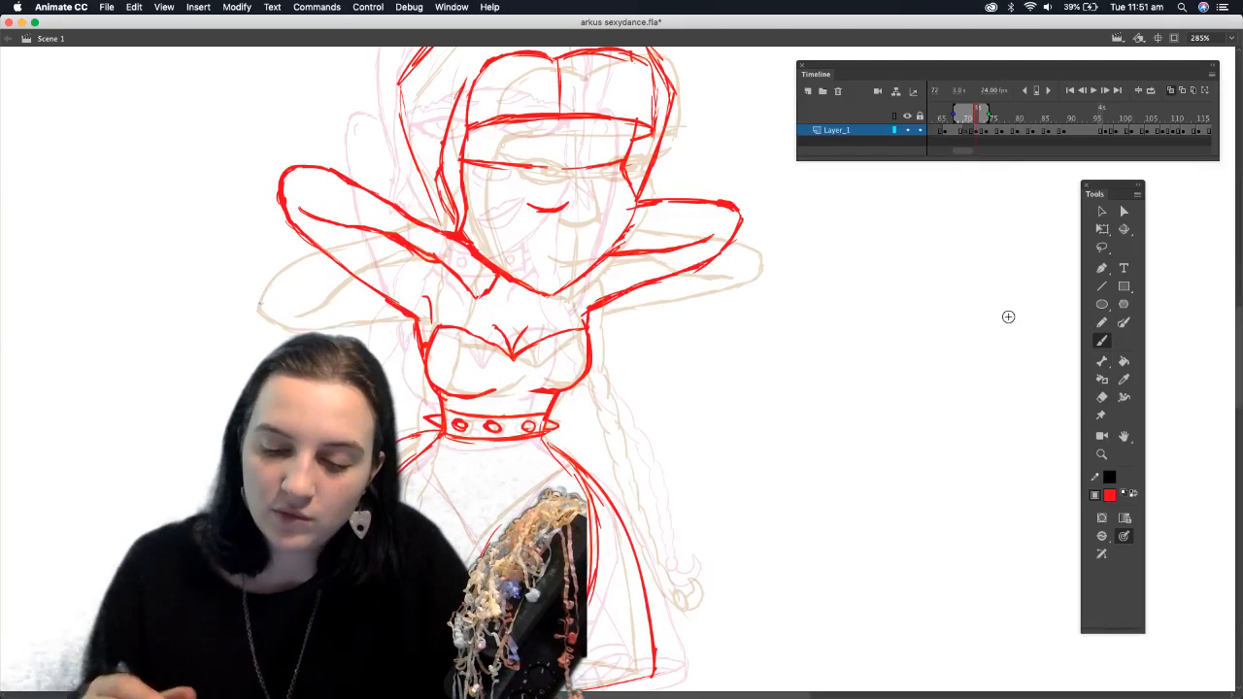
Draw almond-shaped outlines for both eyes along the horizontal eye guideline and erase the guideline inside them
mouse_move(571, 167)
left_mouse_down()
mouse_move(617, 154)
mouse_move(613, 172)
mouse_move(617, 156)
mouse_move(587, 173)
left_mouse_up()
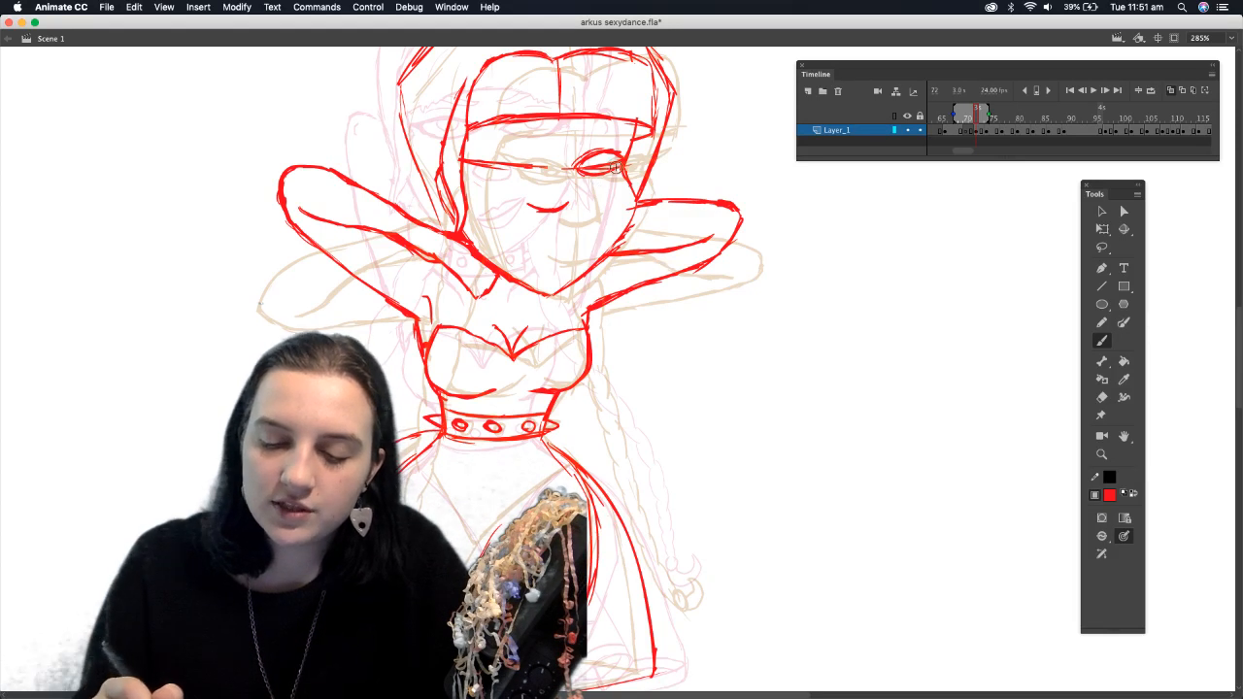
left_click_drag(523, 160, 488, 156)
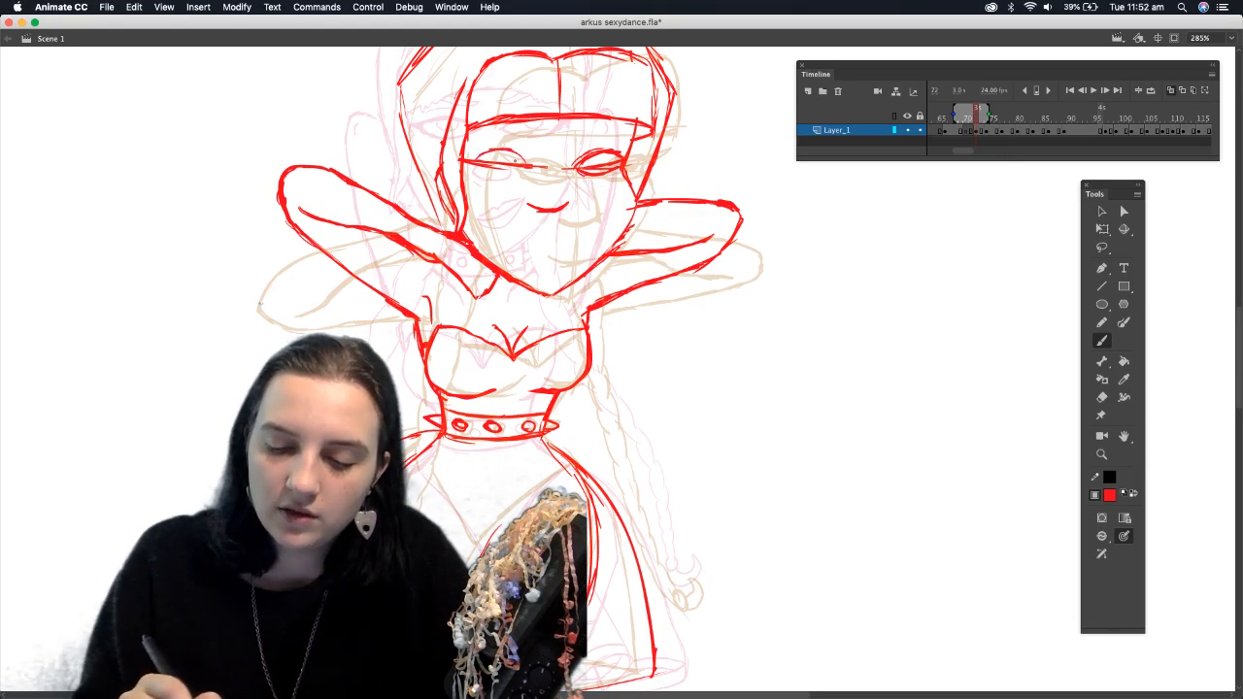
mouse_move(513, 178)
left_mouse_down()
mouse_move(472, 167)
mouse_move(535, 167)
left_mouse_up()
left_click(1101, 397)
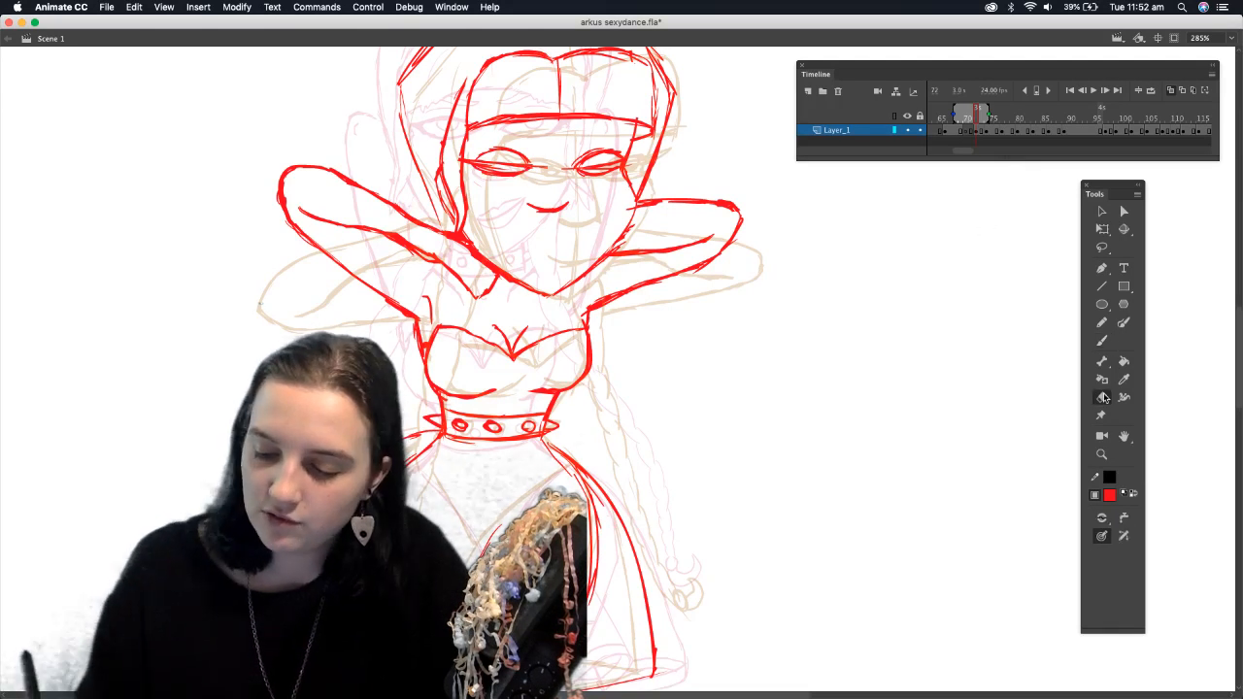
mouse_move(612, 169)
left_mouse_down()
mouse_move(587, 167)
mouse_move(614, 173)
mouse_move(622, 160)
mouse_move(608, 154)
mouse_move(569, 185)
mouse_move(483, 172)
mouse_move(514, 175)
mouse_move(498, 179)
left_mouse_up()
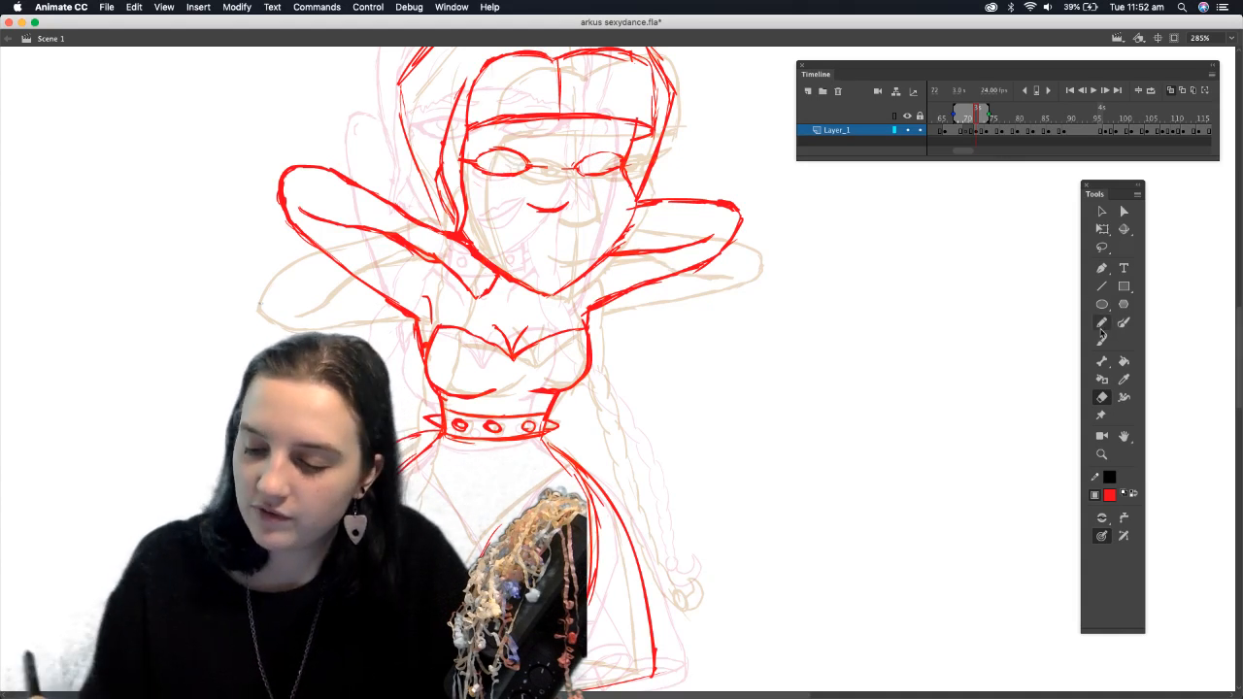
Refine the eye beside the open fringe edge by trimming and redrawing its lower outline
left_click(1101, 340)
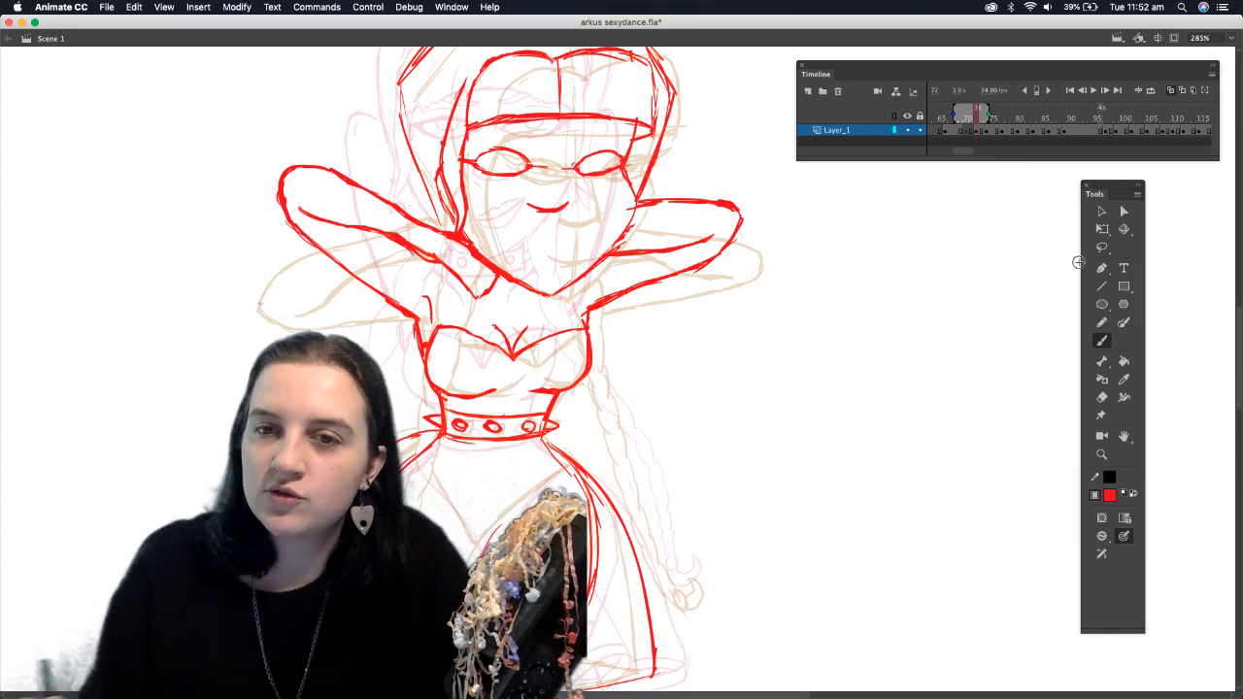
left_click(1101, 397)
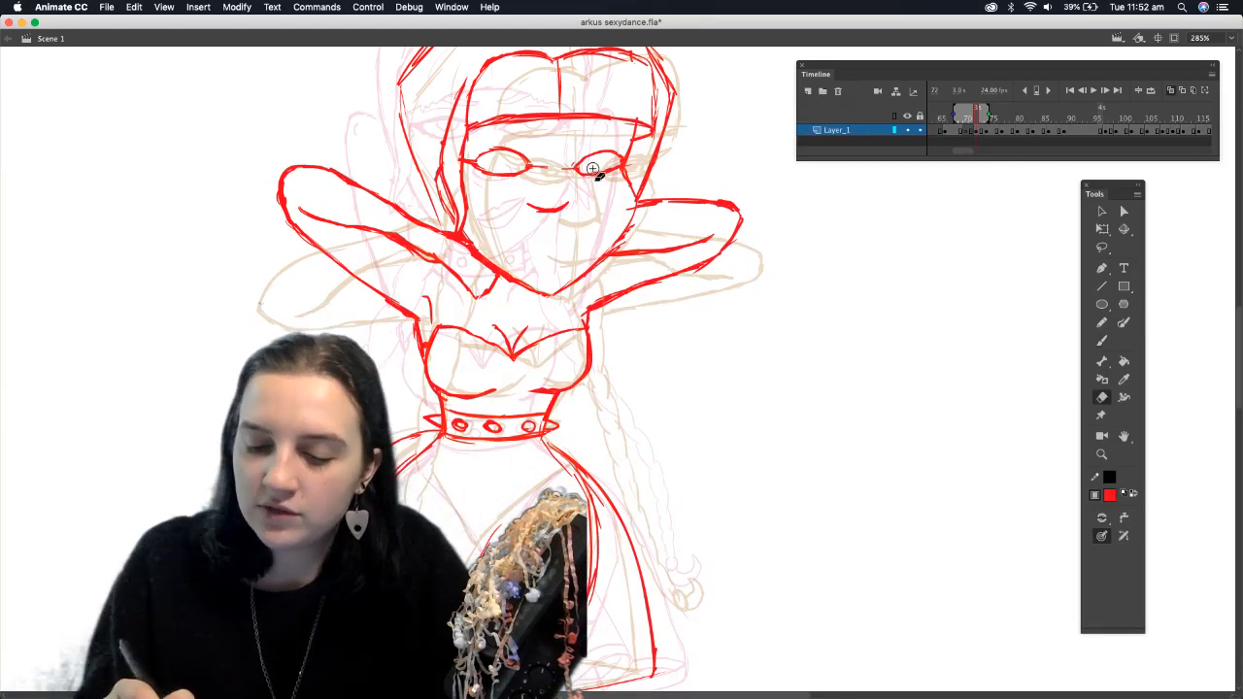
left_click(1101, 341)
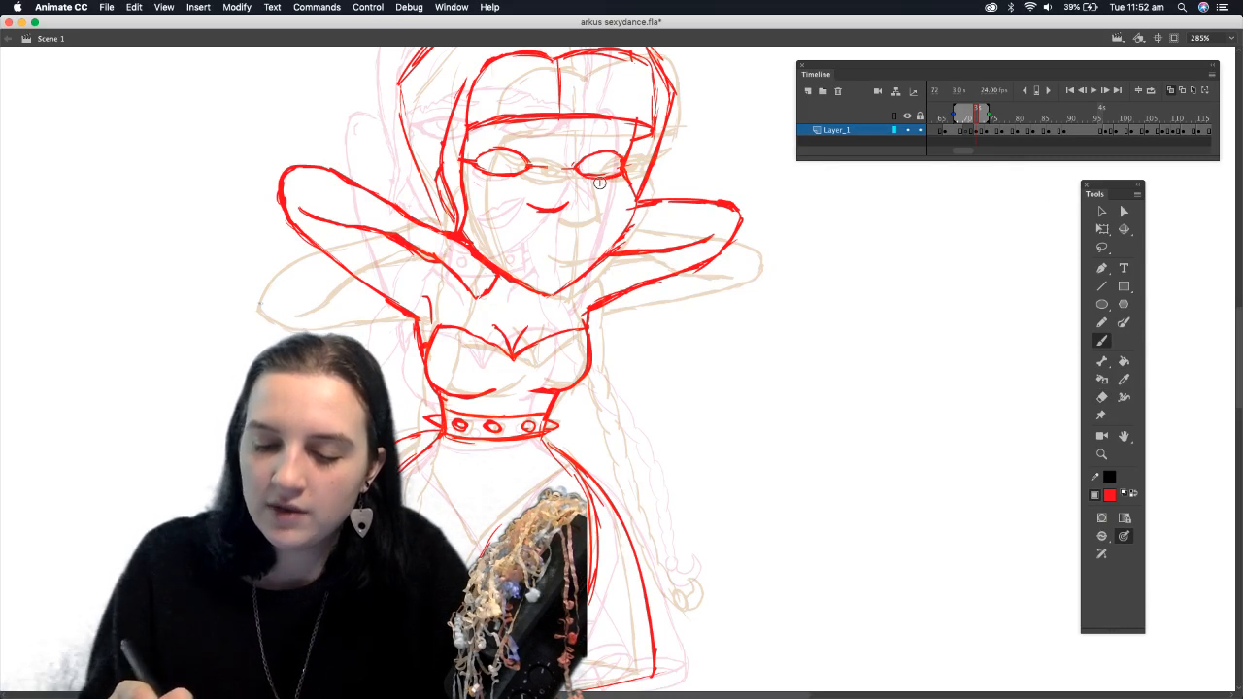
left_click(1101, 397)
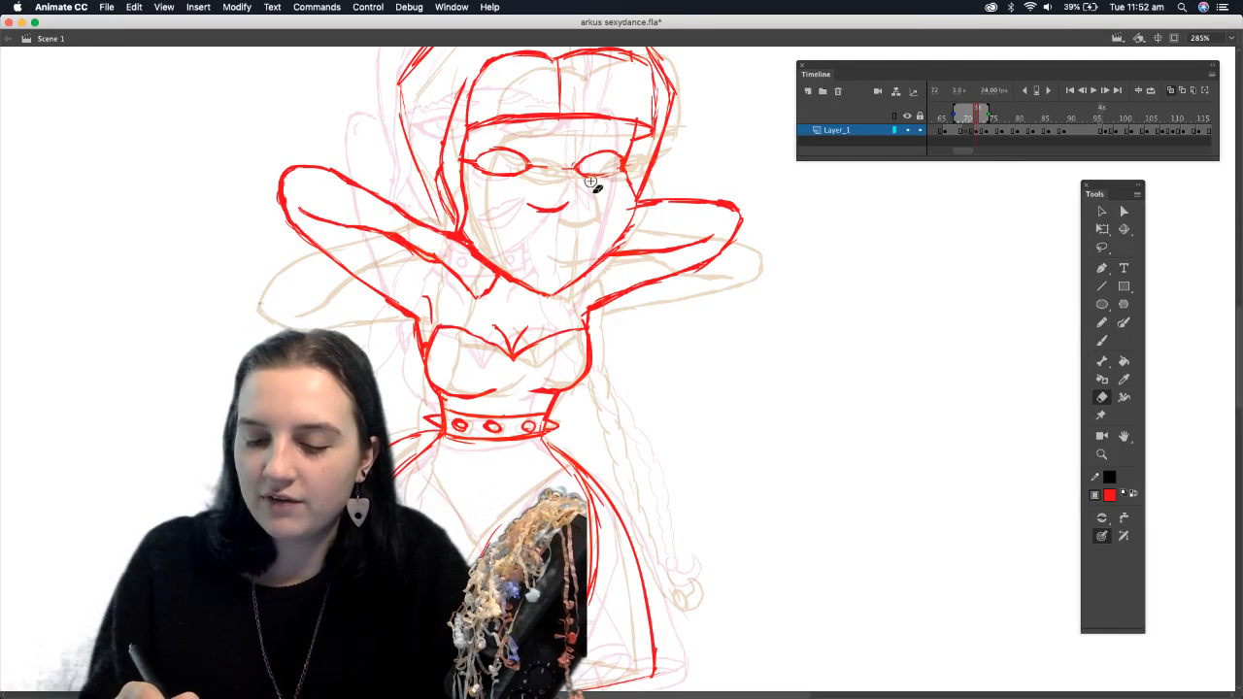
left_click(1101, 340)
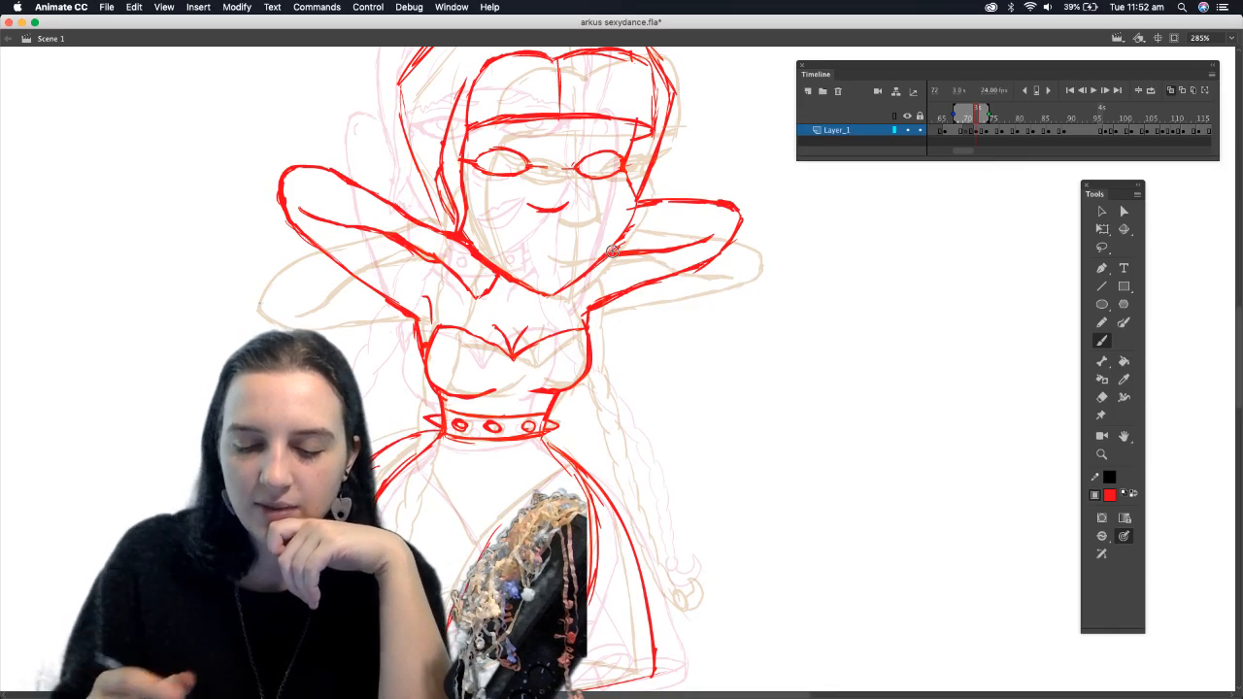
left_click_drag(521, 252, 572, 250)
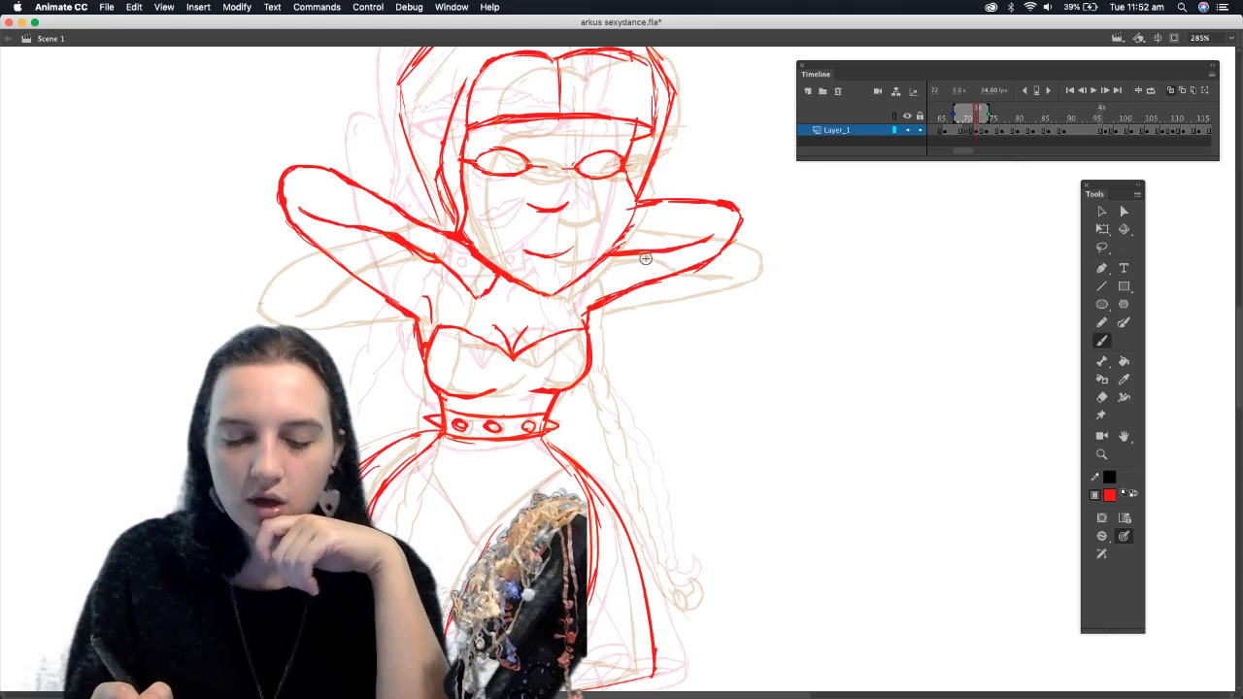
key("super+z")
key("super+z")
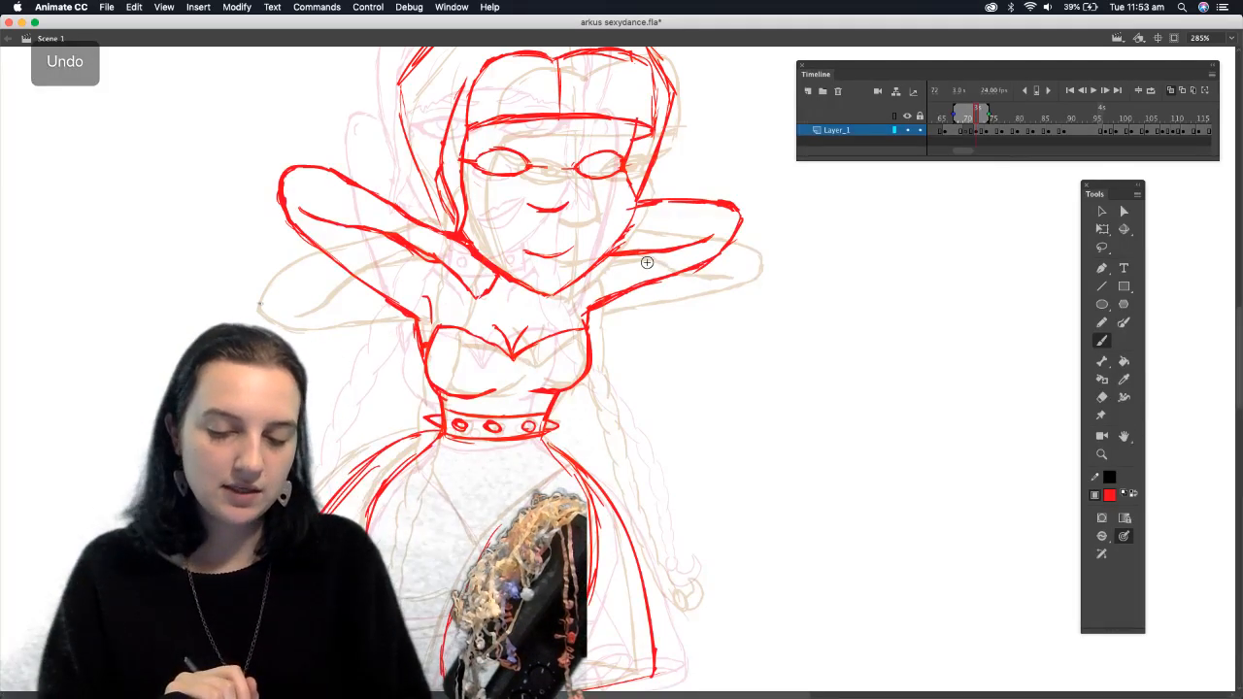
Draw the closed lips above the chin, with a curved lower lip, a peaked upper lip and a parting line
left_click_drag(516, 251, 556, 266)
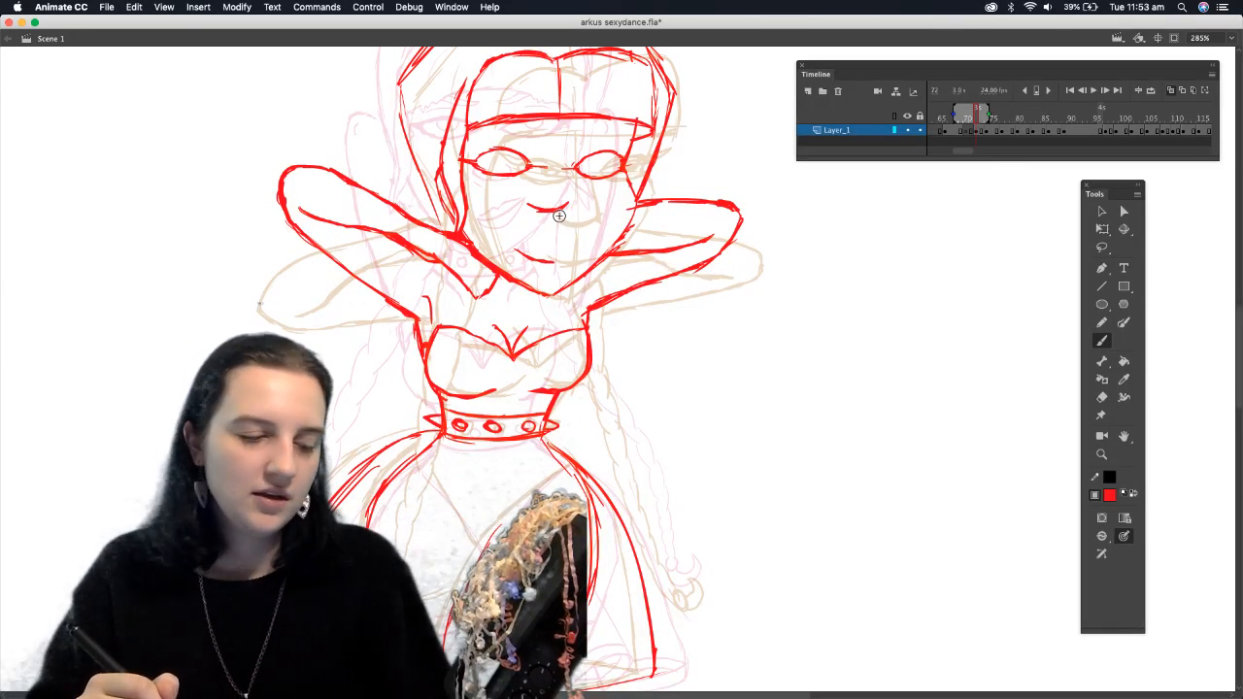
left_click_drag(517, 246, 553, 243)
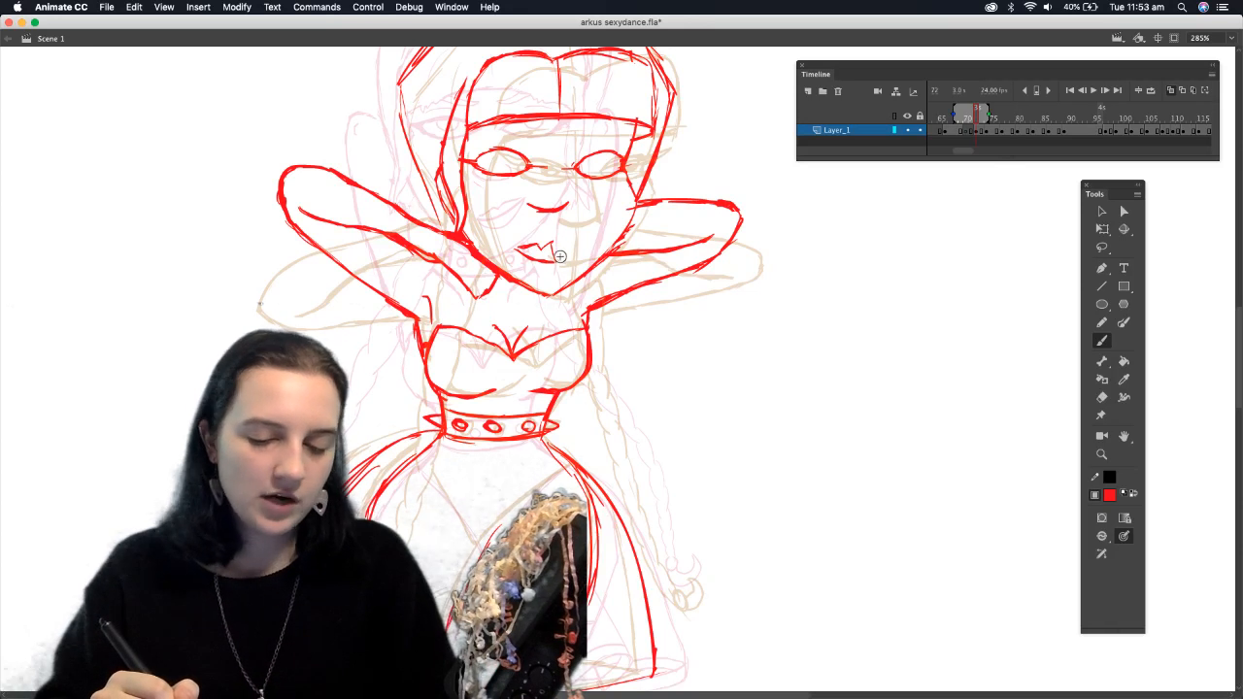
key("super+z")
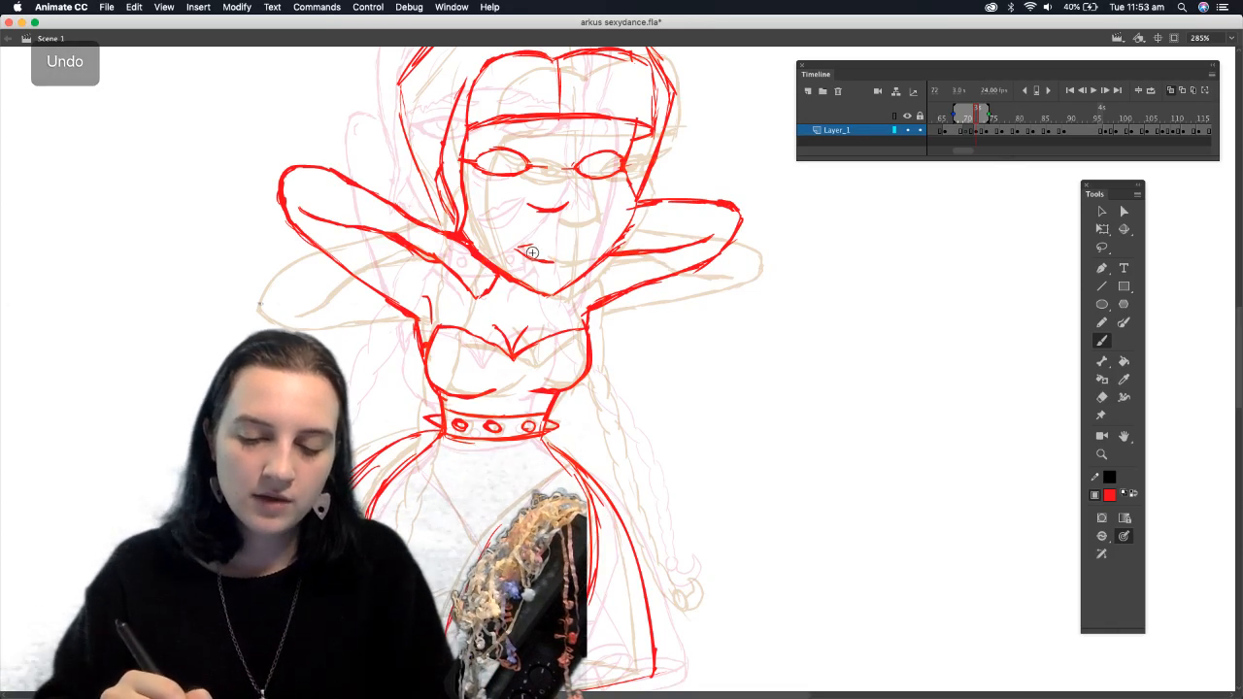
mouse_move(522, 249)
left_mouse_down()
mouse_move(555, 260)
mouse_move(530, 272)
mouse_move(550, 269)
mouse_move(514, 252)
left_mouse_up()
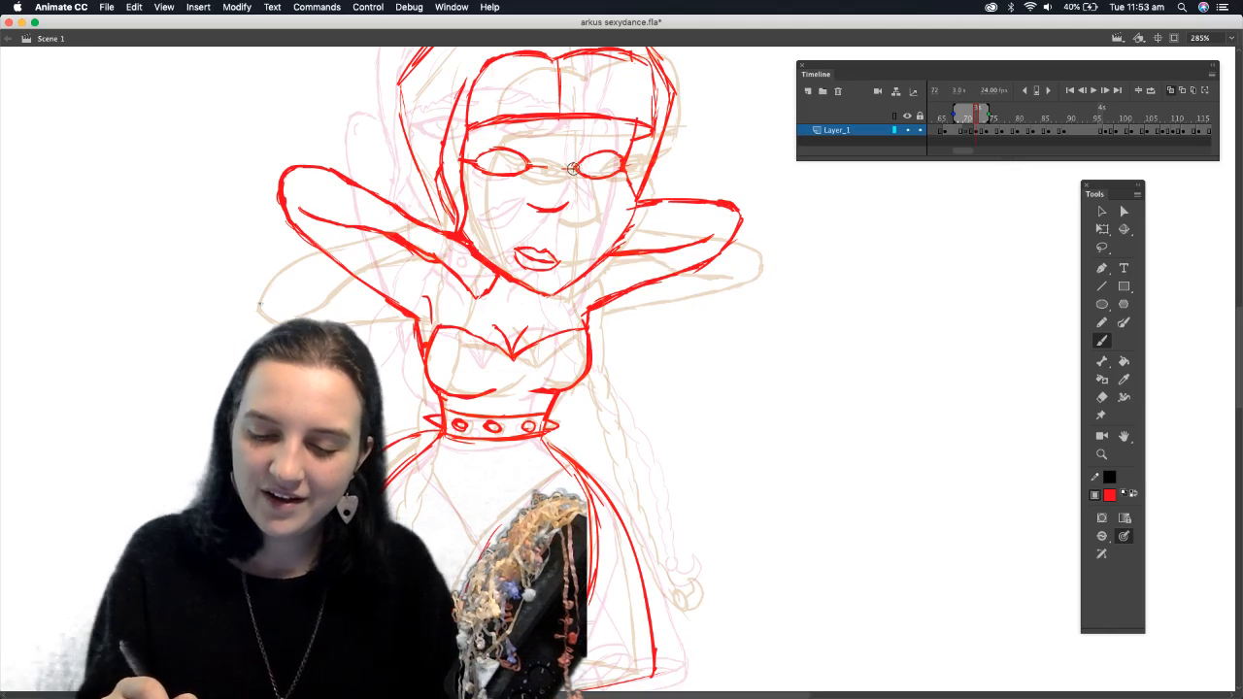
Thicken the upper lash lines of both eyes with winged outer corners and add the irises
mouse_move(610, 157)
left_mouse_down()
mouse_move(636, 154)
mouse_move(629, 165)
left_mouse_up()
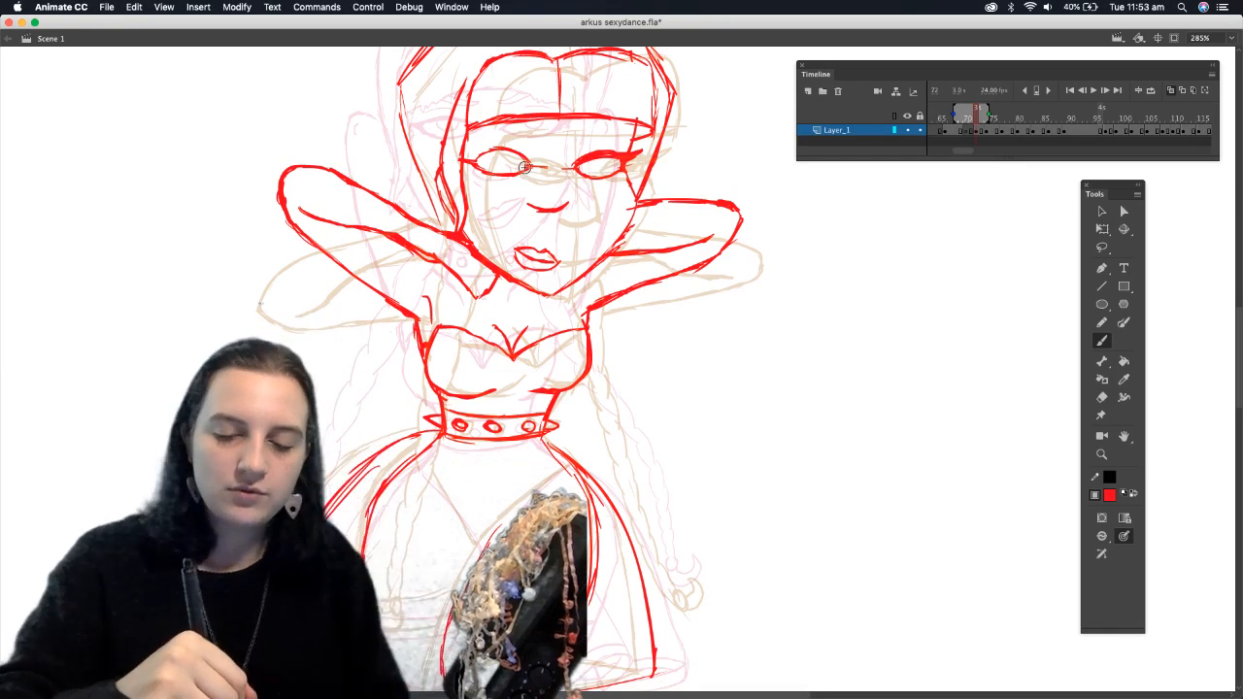
mouse_move(513, 151)
left_mouse_down()
mouse_move(456, 150)
mouse_move(514, 155)
left_mouse_up()
left_click_drag(592, 163, 596, 171)
left_click_drag(495, 153, 505, 167)
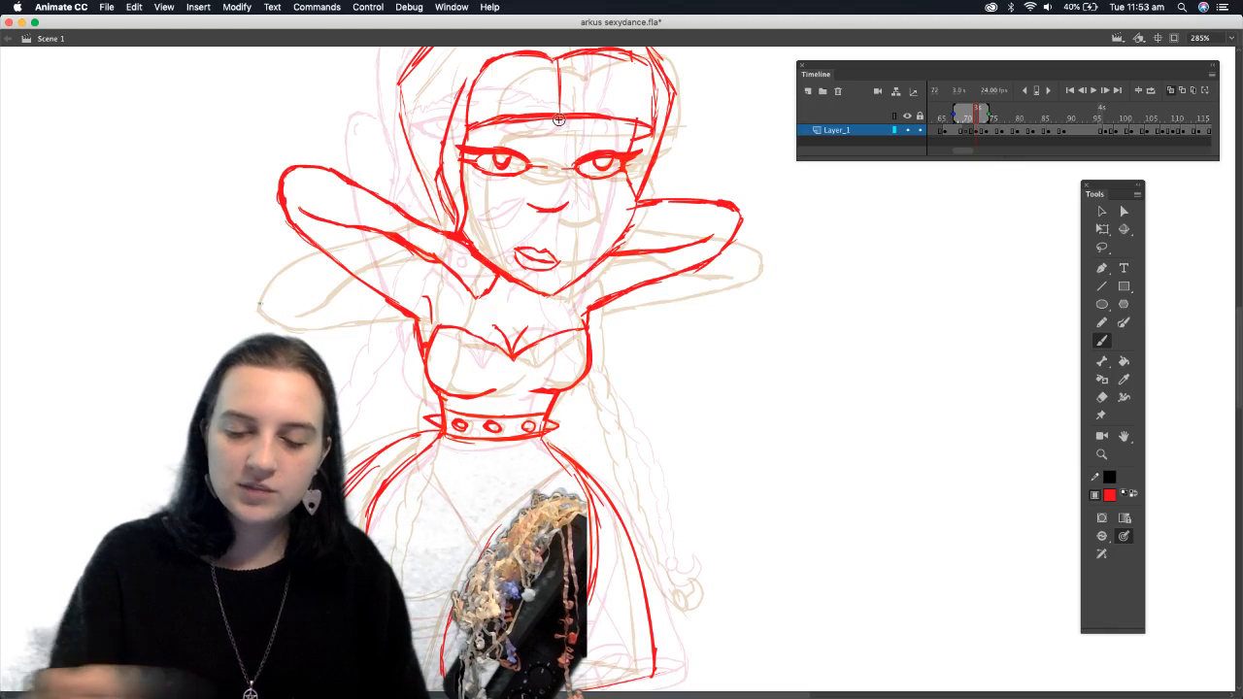
Erase the leftover guideline between the eyes and draw slanted eyebrows just below the fringe
left_click(1101, 396)
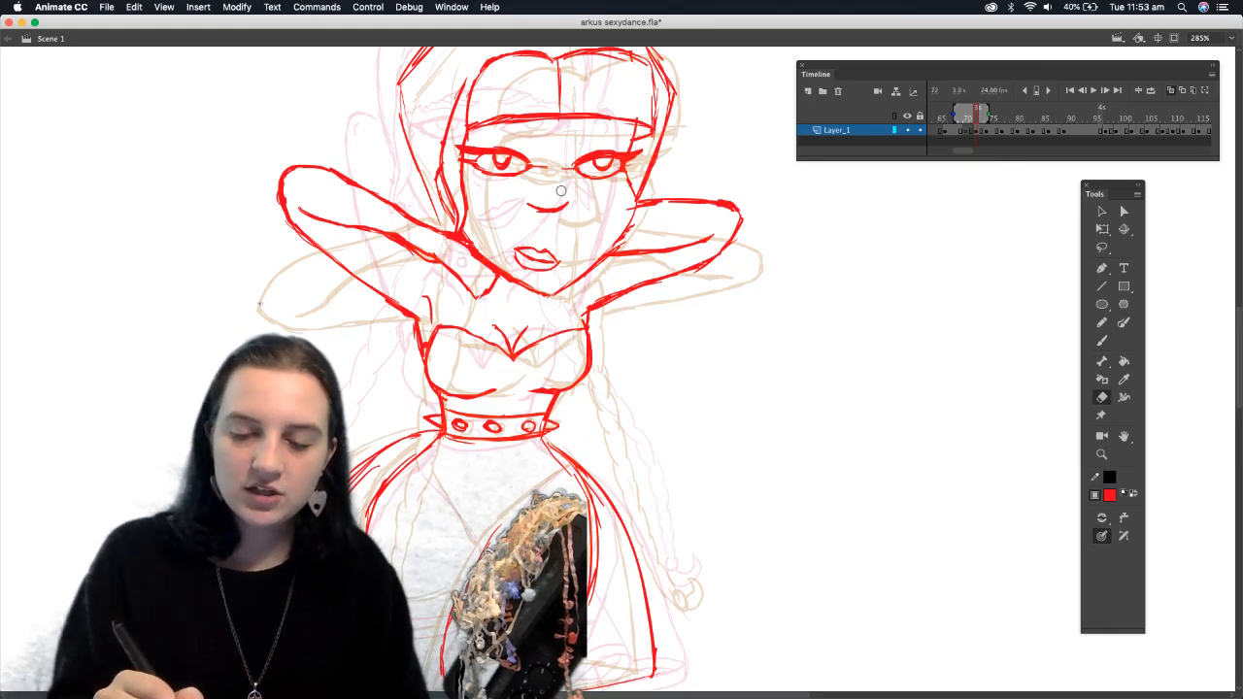
left_click(1101, 340)
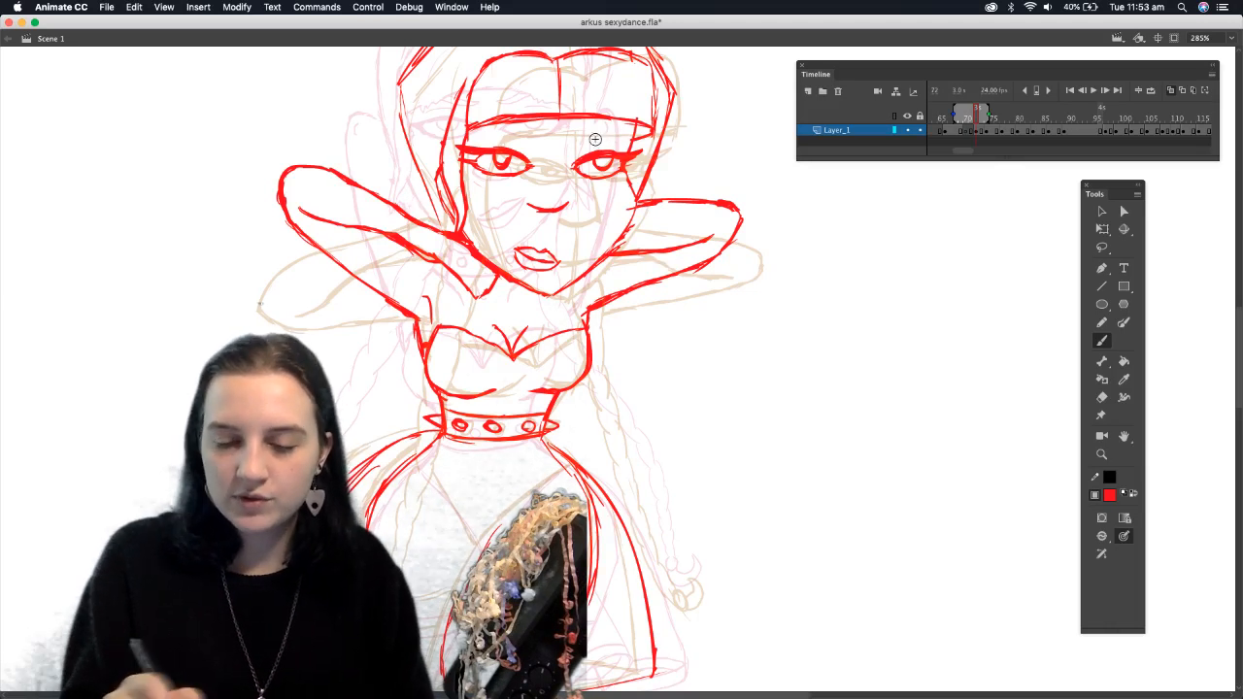
mouse_move(598, 128)
left_mouse_down()
mouse_move(570, 150)
mouse_move(627, 124)
left_mouse_up()
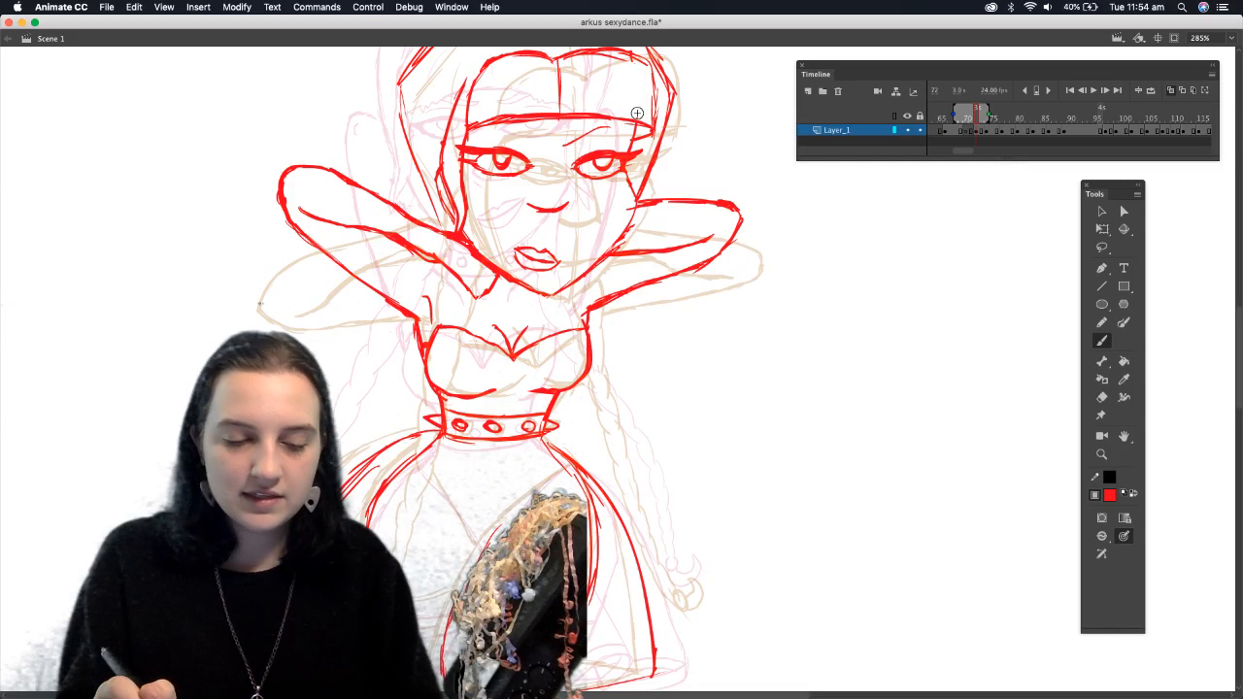
key("super+z")
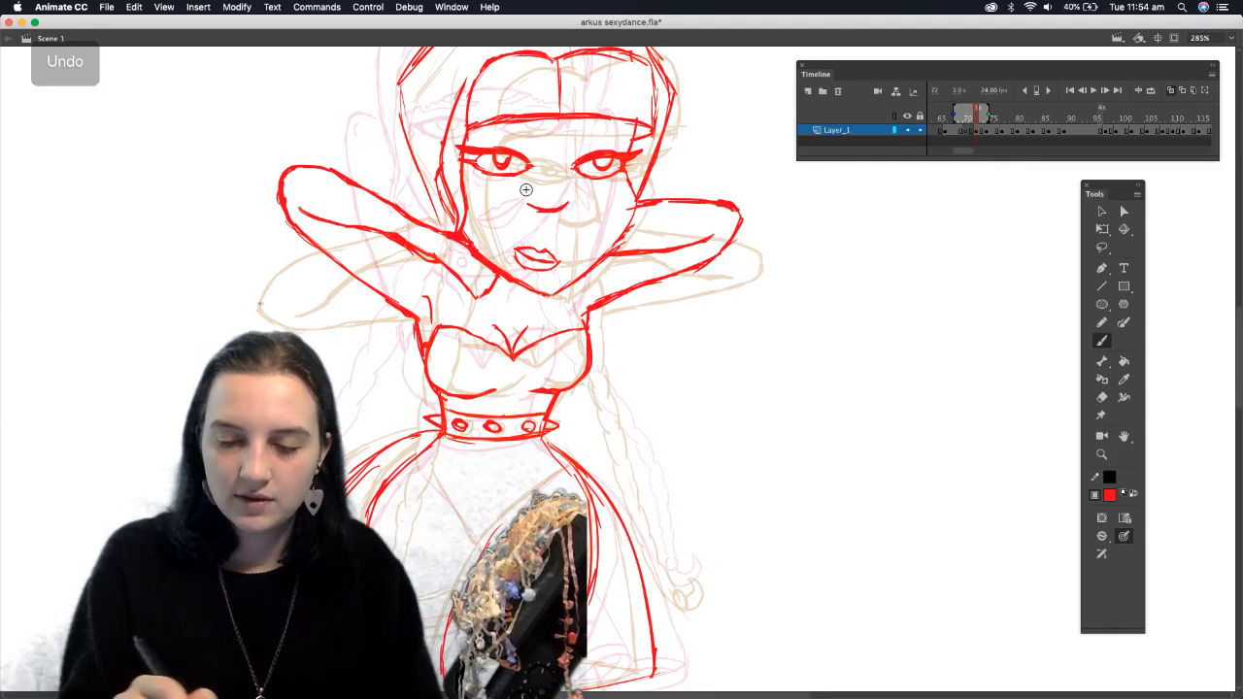
left_click_drag(627, 122, 571, 140)
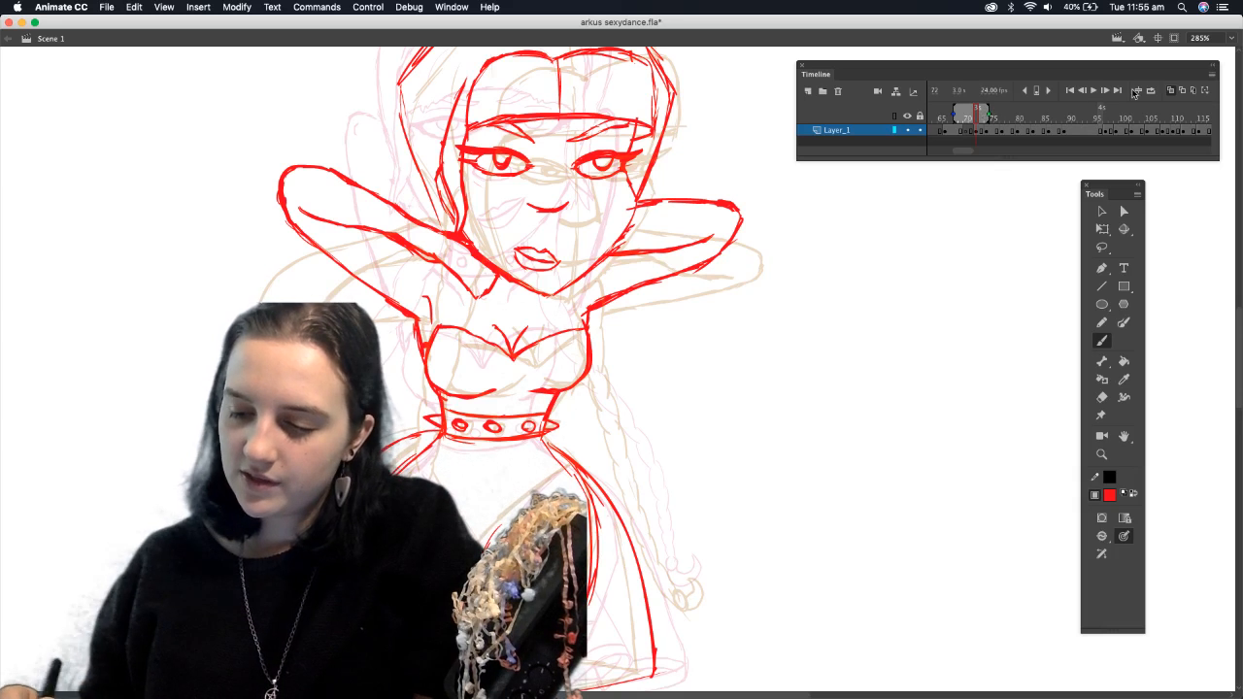
Move to the empty frame 70 and turn onion skinning back on around it
left_click(1170, 91)
mouse_move(968, 113)
left_mouse_down()
mouse_move(956, 131)
mouse_move(966, 156)
left_mouse_up()
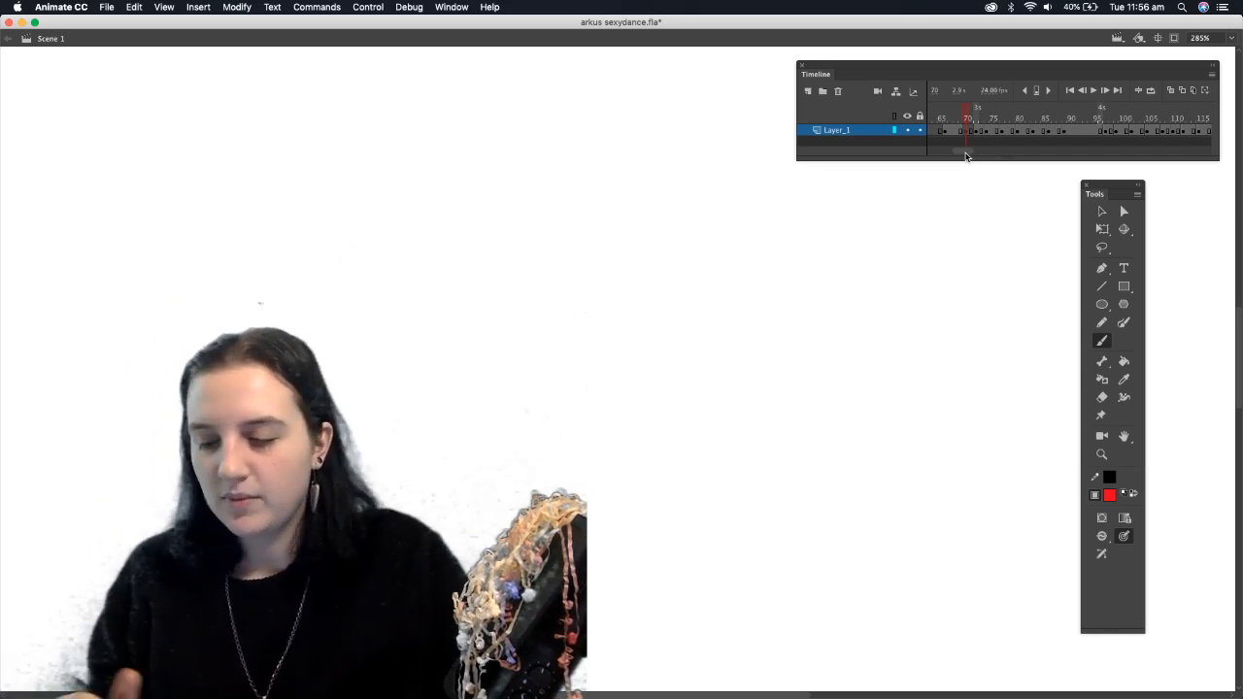
left_click(1170, 91)
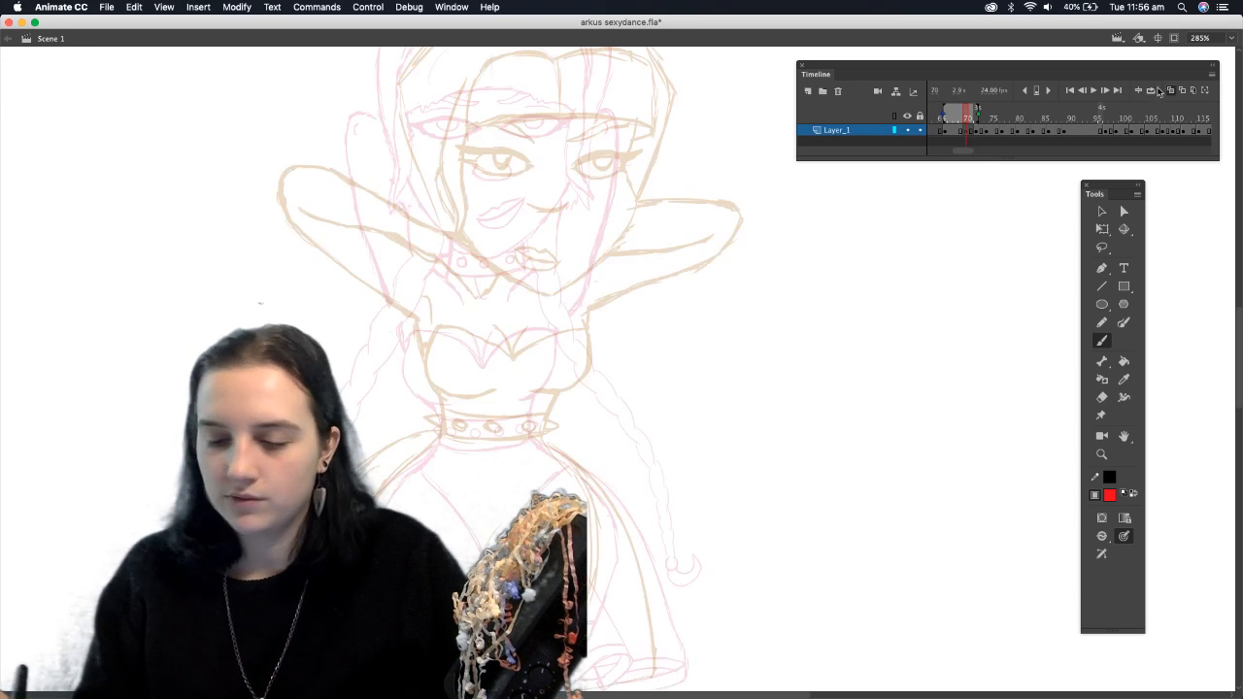
Sketch a round skull guide in red between the two onion-skinned heads on frame 70
scroll(1223, 309, "up", 5)
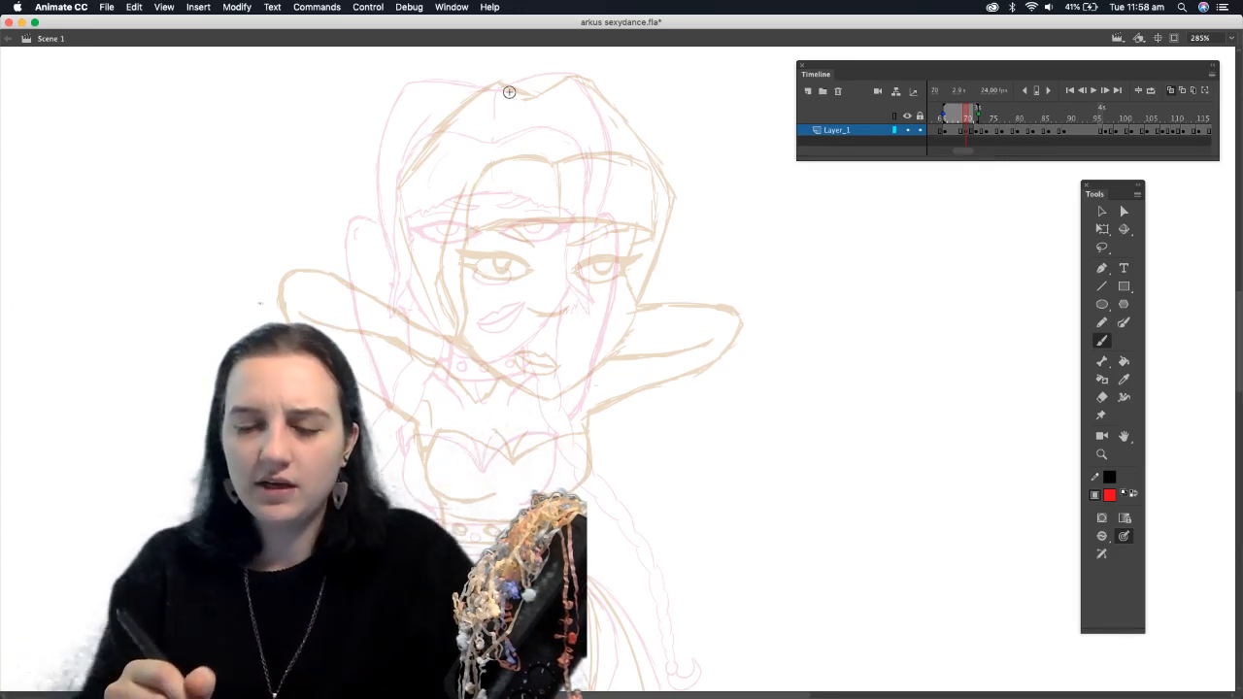
mouse_move(452, 138)
left_mouse_down()
mouse_move(438, 197)
mouse_move(463, 291)
mouse_move(485, 126)
mouse_move(619, 130)
left_mouse_up()
mouse_move(428, 233)
left_mouse_down()
mouse_move(447, 296)
mouse_move(614, 267)
mouse_move(605, 126)
mouse_move(450, 134)
mouse_move(423, 243)
left_mouse_up()
mouse_move(556, 107)
left_mouse_down()
mouse_move(427, 175)
mouse_move(451, 291)
left_mouse_up()
mouse_move(427, 245)
left_mouse_down()
mouse_move(433, 276)
mouse_move(514, 331)
mouse_move(592, 296)
mouse_move(571, 287)
mouse_move(560, 317)
mouse_move(578, 278)
mouse_move(561, 324)
mouse_move(612, 283)
mouse_move(599, 308)
mouse_move(627, 178)
mouse_move(604, 138)
mouse_move(626, 241)
left_mouse_up()
mouse_move(613, 141)
left_mouse_down()
mouse_move(451, 136)
mouse_move(437, 160)
left_mouse_up()
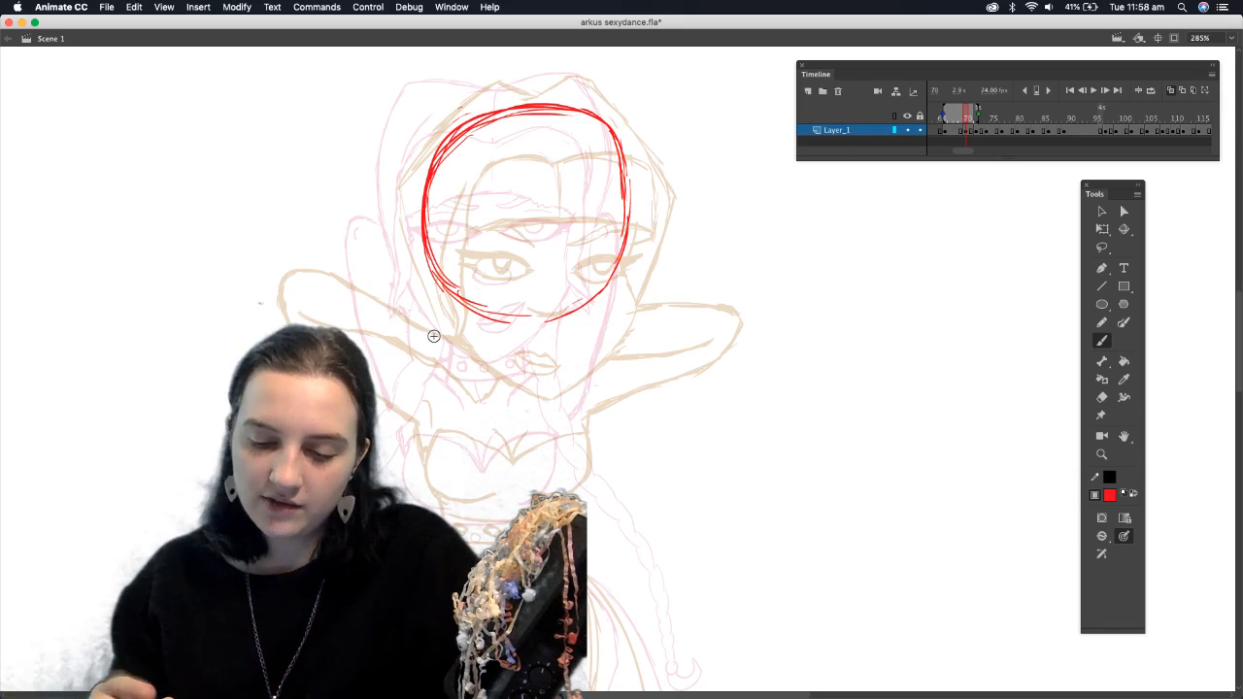
Select the skull circle and scale it down slightly with Free Transform
left_click(1103, 231)
left_click_drag(386, 60, 761, 462)
left_click_drag(631, 103, 602, 144)
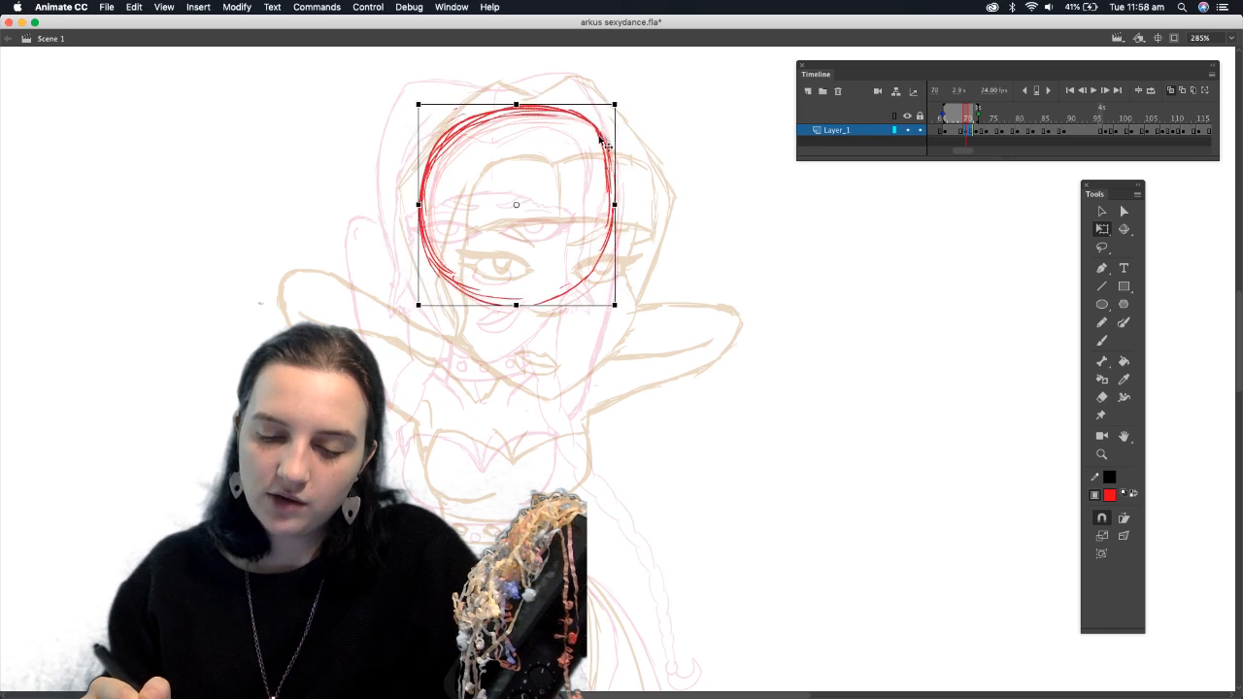
Draw short cheekbone lines from both sides of the skull circle and taper the jaw down to a pointed chin
left_click(1101, 340)
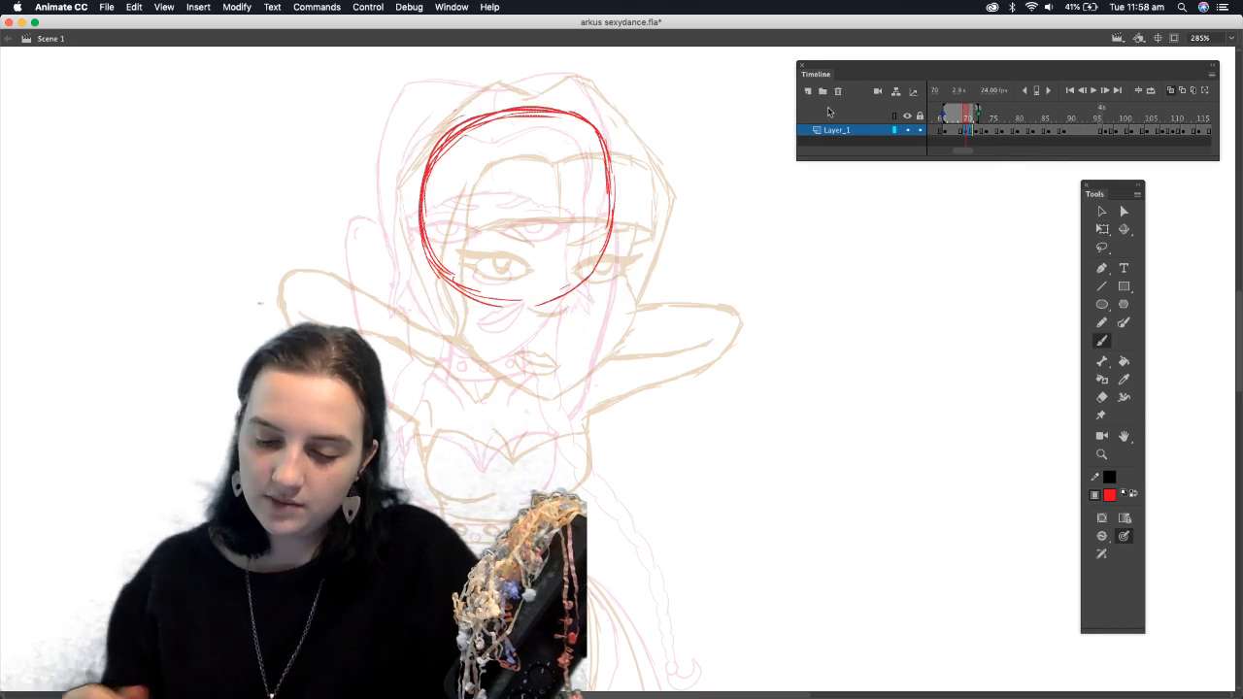
left_click_drag(612, 258, 617, 270)
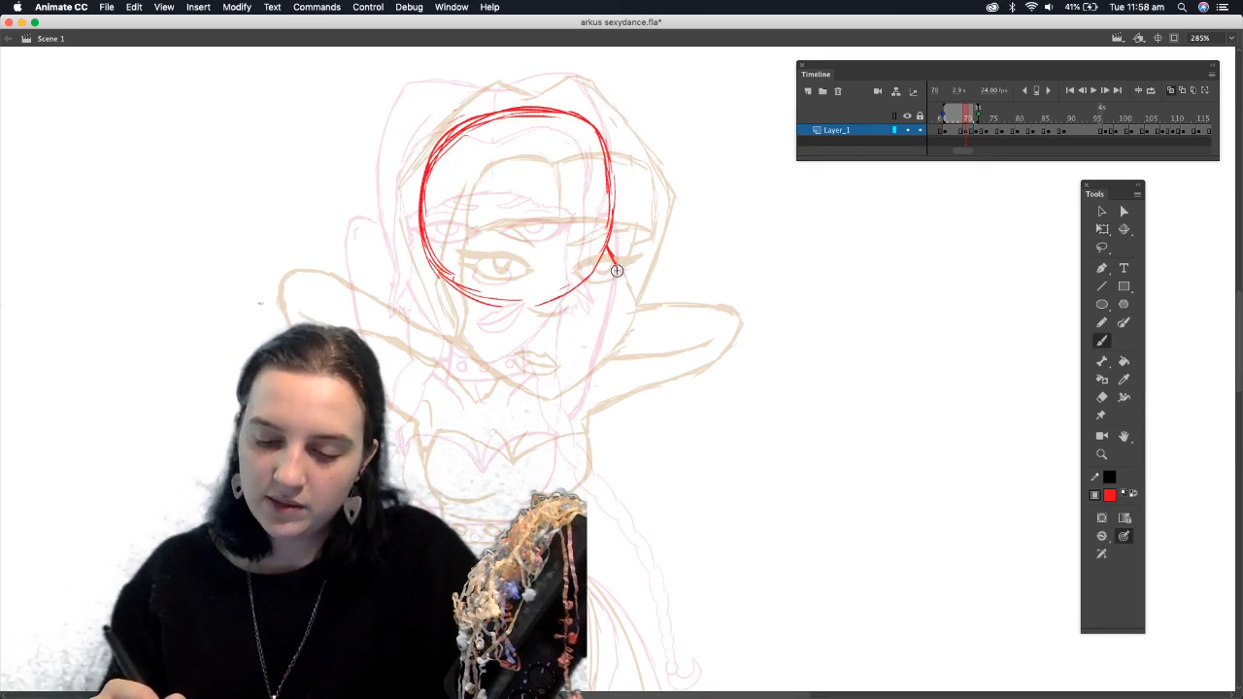
left_click_drag(605, 315, 541, 375)
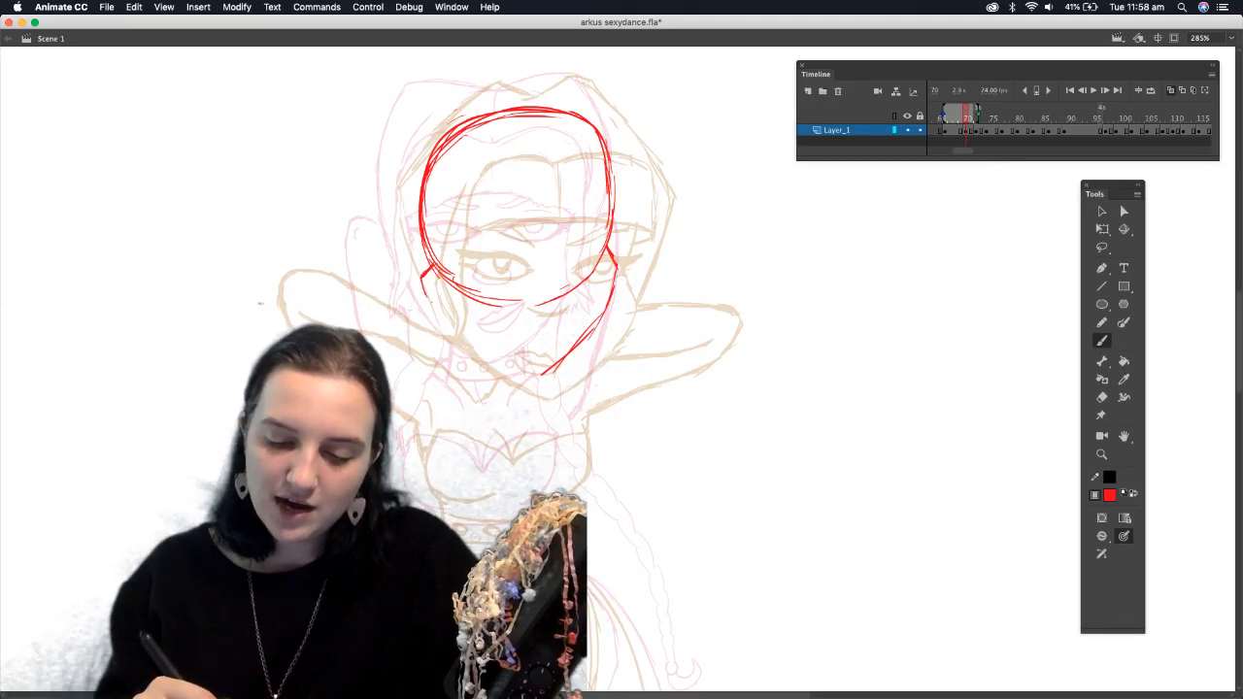
mouse_move(442, 320)
left_mouse_down()
mouse_move(514, 384)
mouse_move(461, 353)
mouse_move(490, 376)
mouse_move(480, 363)
mouse_move(547, 390)
mouse_move(530, 385)
mouse_move(576, 351)
mouse_move(614, 287)
left_mouse_up()
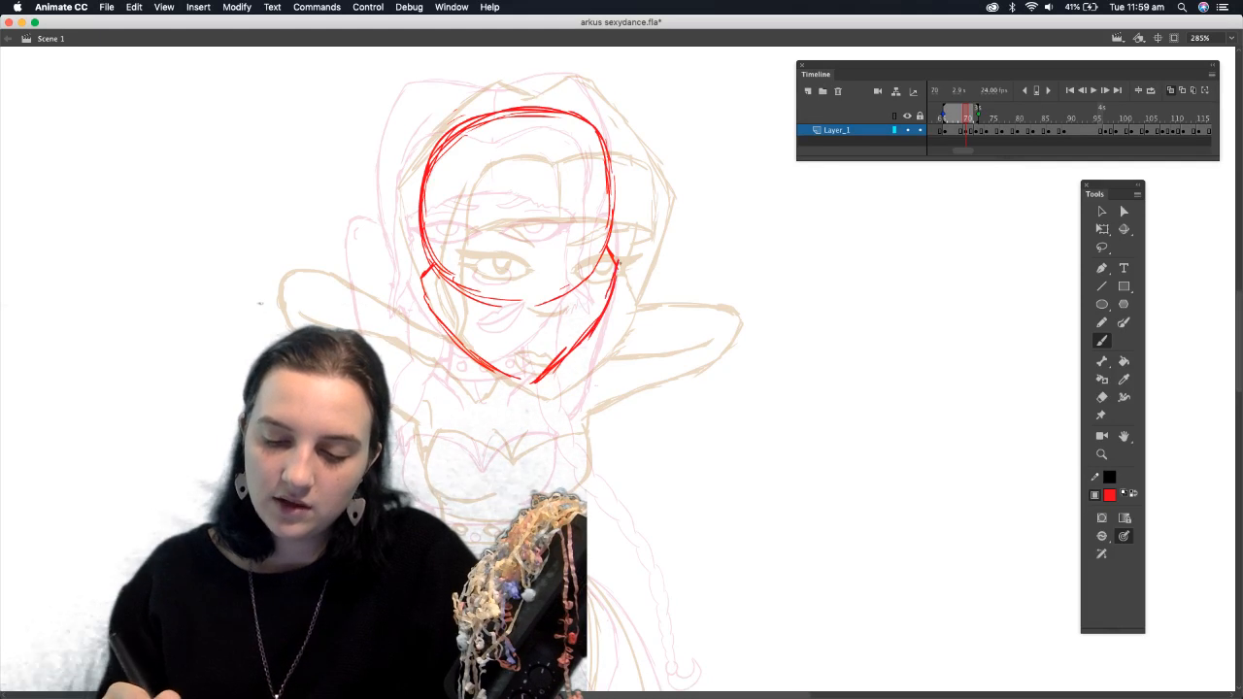
Round out the cheek and jawline beneath the closer brown eye and erase its excess line thickness
mouse_move(627, 266)
left_mouse_down()
mouse_move(603, 321)
mouse_move(555, 363)
left_mouse_up()
left_click_drag(594, 324, 554, 365)
mouse_move(623, 268)
left_mouse_down()
mouse_move(610, 243)
mouse_move(625, 267)
mouse_move(608, 325)
mouse_move(627, 262)
mouse_move(563, 370)
left_mouse_up()
key("e")
key("b")
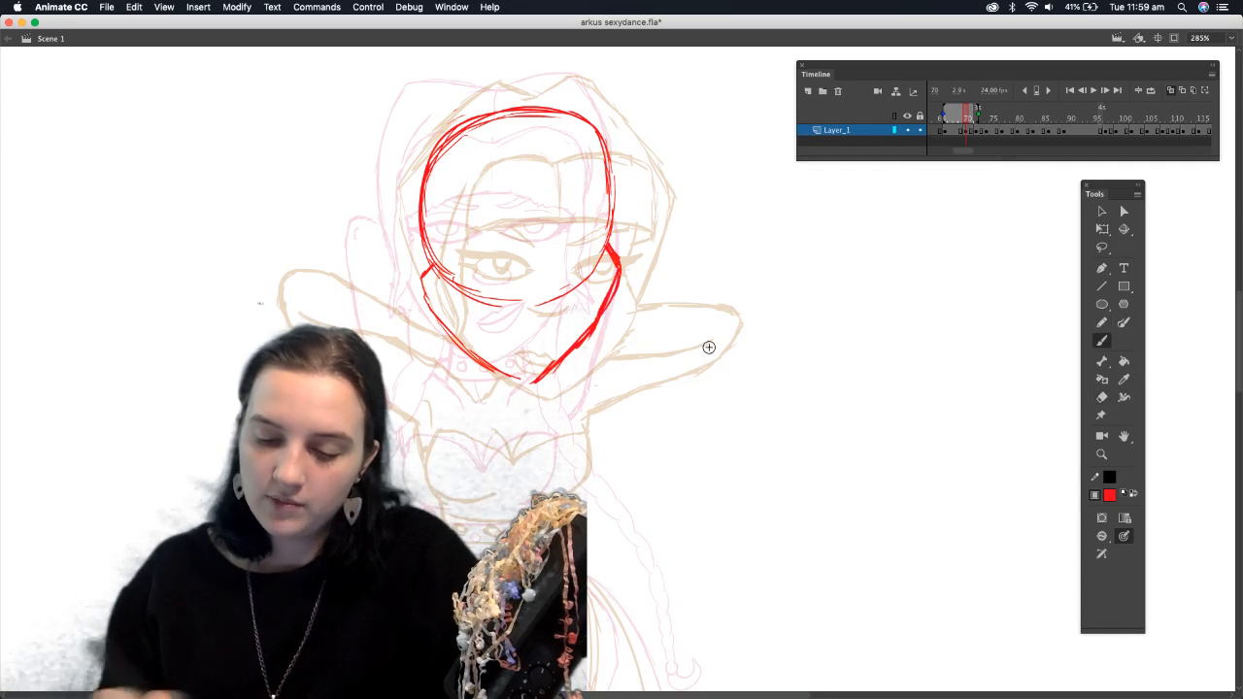
left_click(1101, 397)
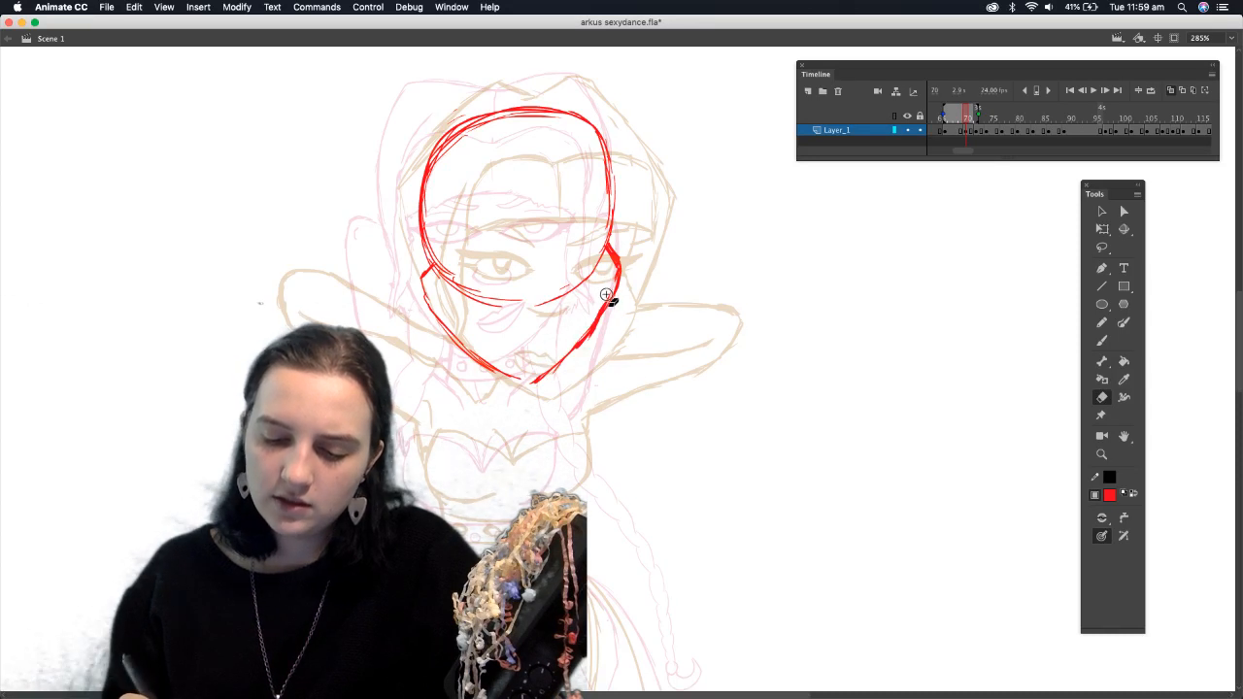
Close the jawline at the chin and draw a vertical face guideline from the top of the skull to the chin
left_click(1102, 341)
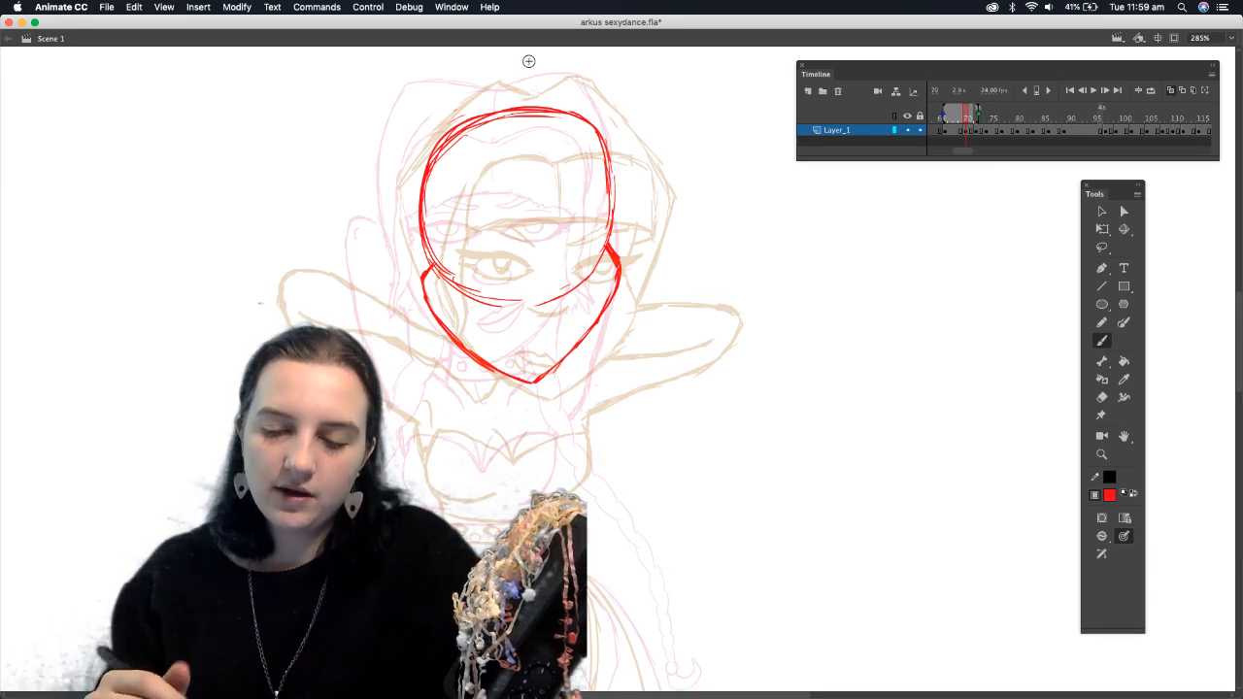
left_click_drag(522, 115, 530, 380)
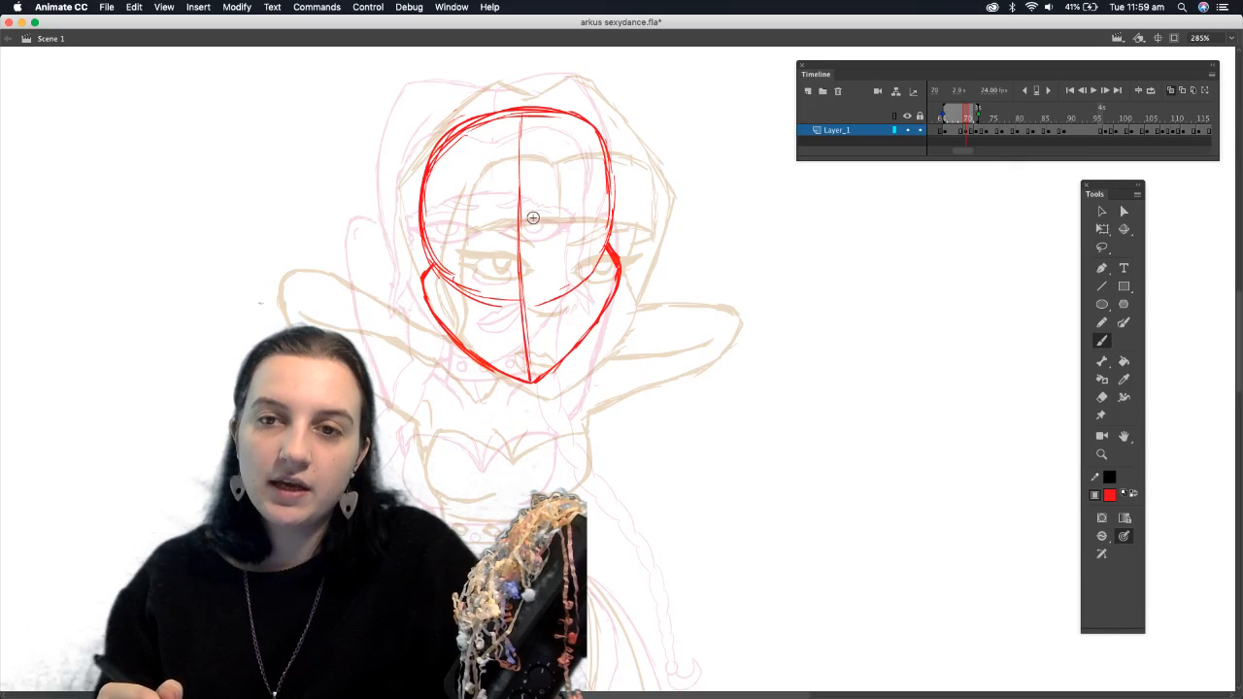
Erase the lower arc of the skull circle inside the face and draw a curved horizontal eye guideline across it
left_click(1101, 397)
mouse_move(540, 306)
left_mouse_down()
mouse_move(578, 315)
mouse_move(604, 277)
left_mouse_up()
mouse_move(507, 317)
left_mouse_down()
mouse_move(460, 280)
mouse_move(443, 307)
left_mouse_up()
left_click(1101, 340)
left_click_drag(436, 268, 605, 249)
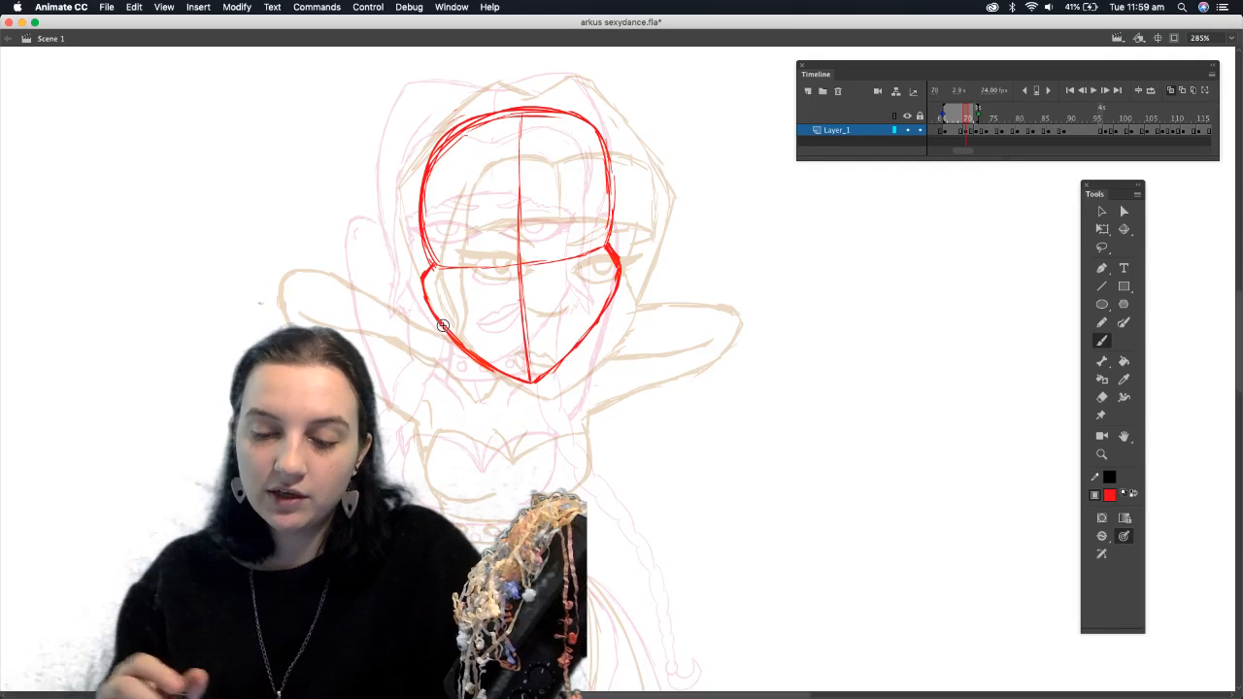
Sketch the outer hair silhouette around the skull, dipping at the centre parting and angling down past both sides of the face
mouse_move(544, 91)
left_mouse_down()
mouse_move(519, 114)
mouse_move(471, 101)
mouse_move(388, 211)
left_mouse_up()
left_click_drag(466, 97, 431, 140)
mouse_move(408, 192)
left_mouse_down()
mouse_move(385, 225)
mouse_move(403, 289)
left_mouse_up()
mouse_move(522, 109)
left_mouse_down()
mouse_move(551, 86)
mouse_move(582, 99)
mouse_move(660, 200)
mouse_move(628, 304)
left_mouse_up()
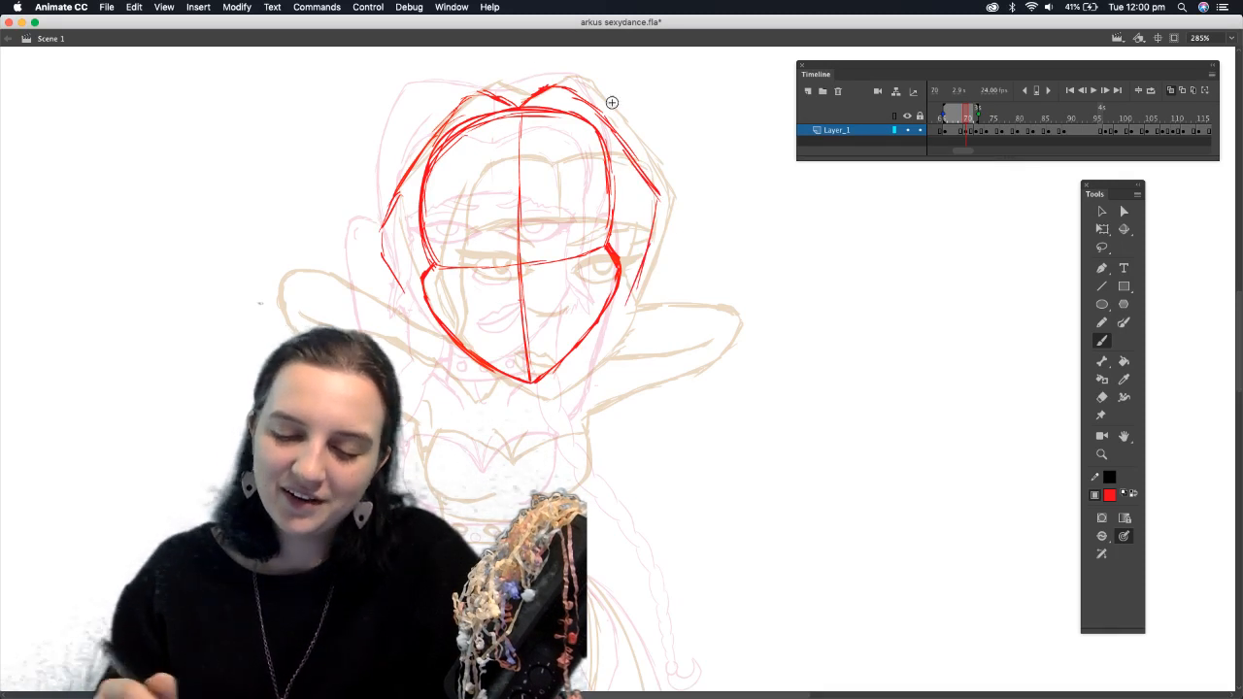
Draw the fringe above the eye guideline with a nearly straight lower edge and two rounded arches meeting at the centre line
mouse_move(444, 228)
left_mouse_down()
mouse_move(547, 207)
mouse_move(610, 212)
left_mouse_up()
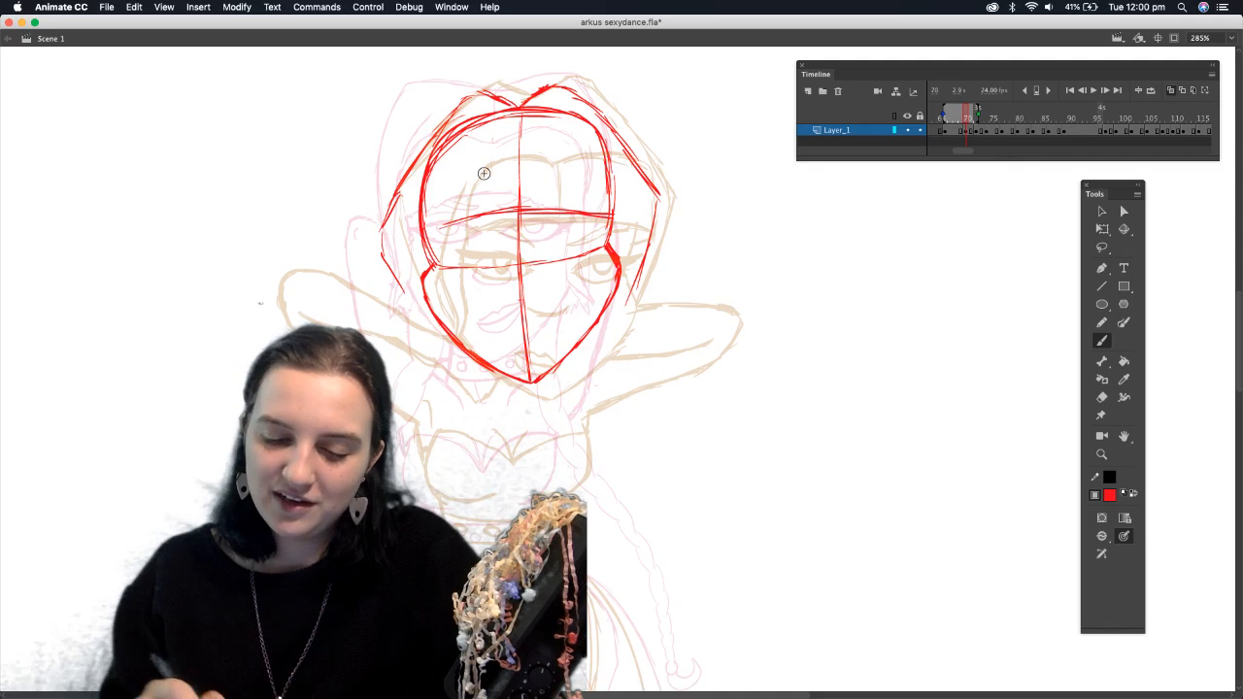
left_click_drag(472, 169, 518, 158)
mouse_move(602, 183)
left_mouse_down()
mouse_move(530, 144)
mouse_move(466, 148)
mouse_move(436, 232)
left_mouse_up()
left_click(1103, 398)
mouse_move(508, 166)
left_mouse_down()
mouse_move(493, 151)
mouse_move(452, 209)
mouse_move(569, 172)
mouse_move(543, 158)
mouse_move(596, 174)
left_mouse_up()
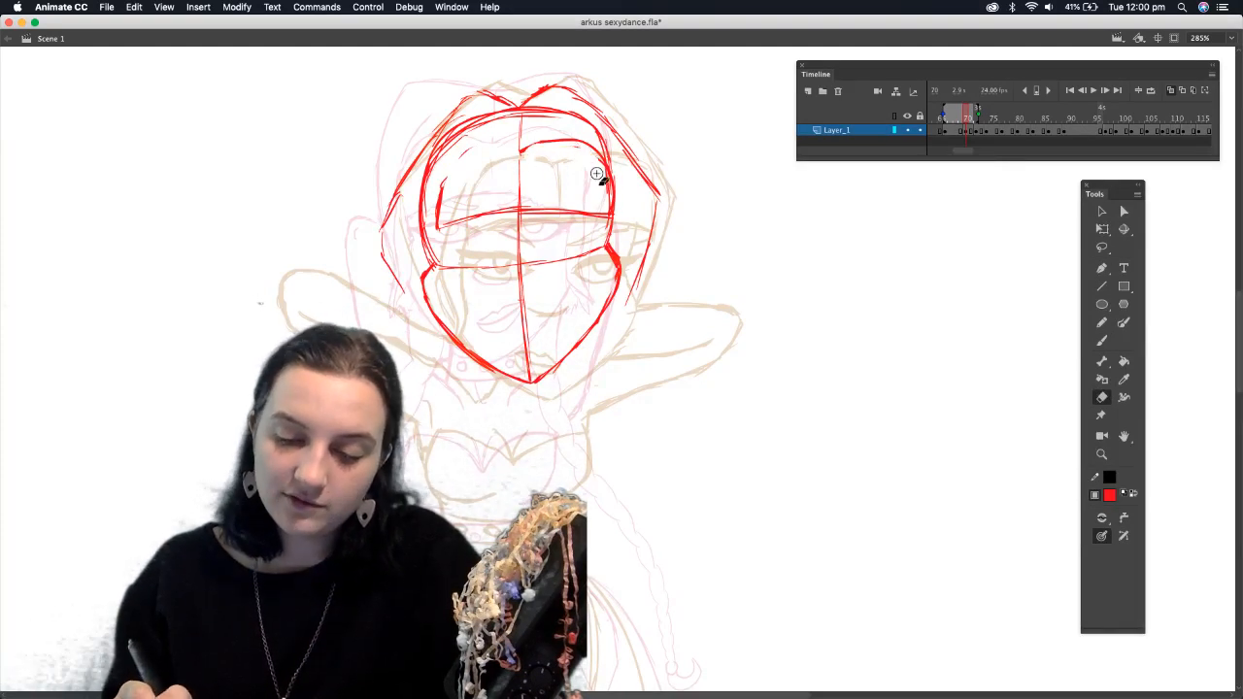
left_click(1101, 339)
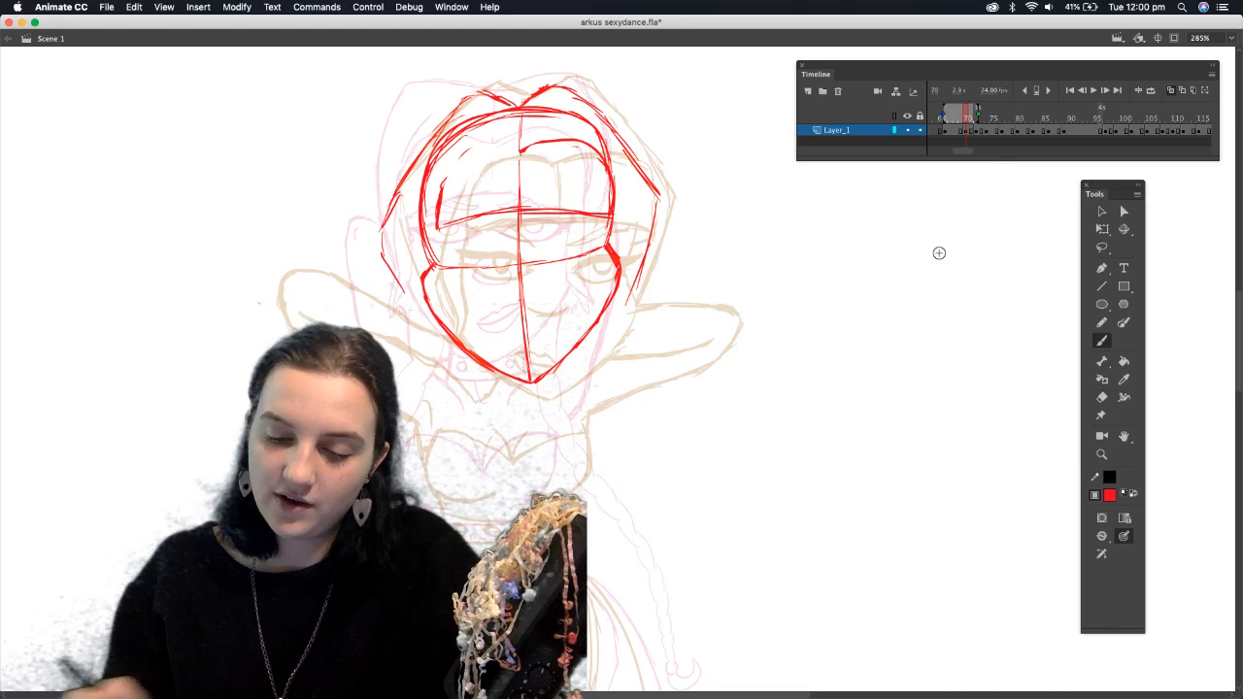
mouse_move(520, 153)
left_mouse_down()
mouse_move(464, 165)
mouse_move(437, 221)
left_mouse_up()
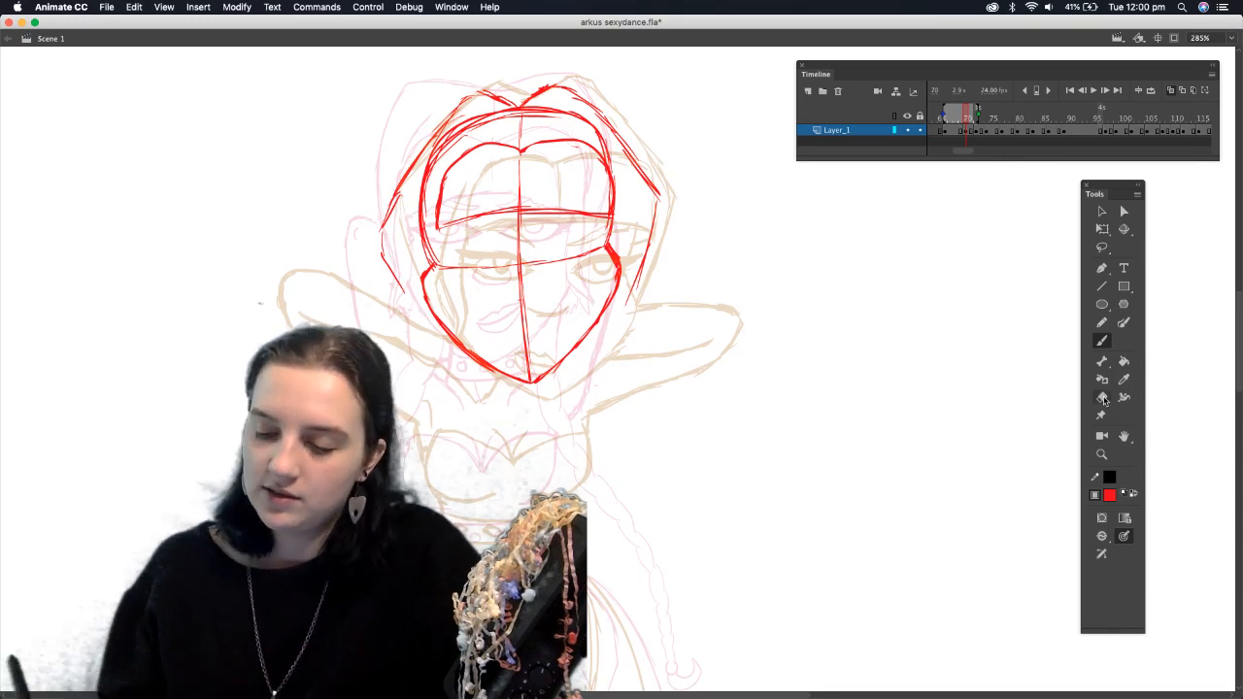
Erase the skull circle around the fringe and draw a pointed hair strand beside the cheek, clearing the cheek lines next to it
left_click(1103, 398)
mouse_move(431, 219)
left_mouse_down()
mouse_move(443, 147)
mouse_move(535, 119)
mouse_move(585, 124)
mouse_move(612, 163)
left_mouse_up()
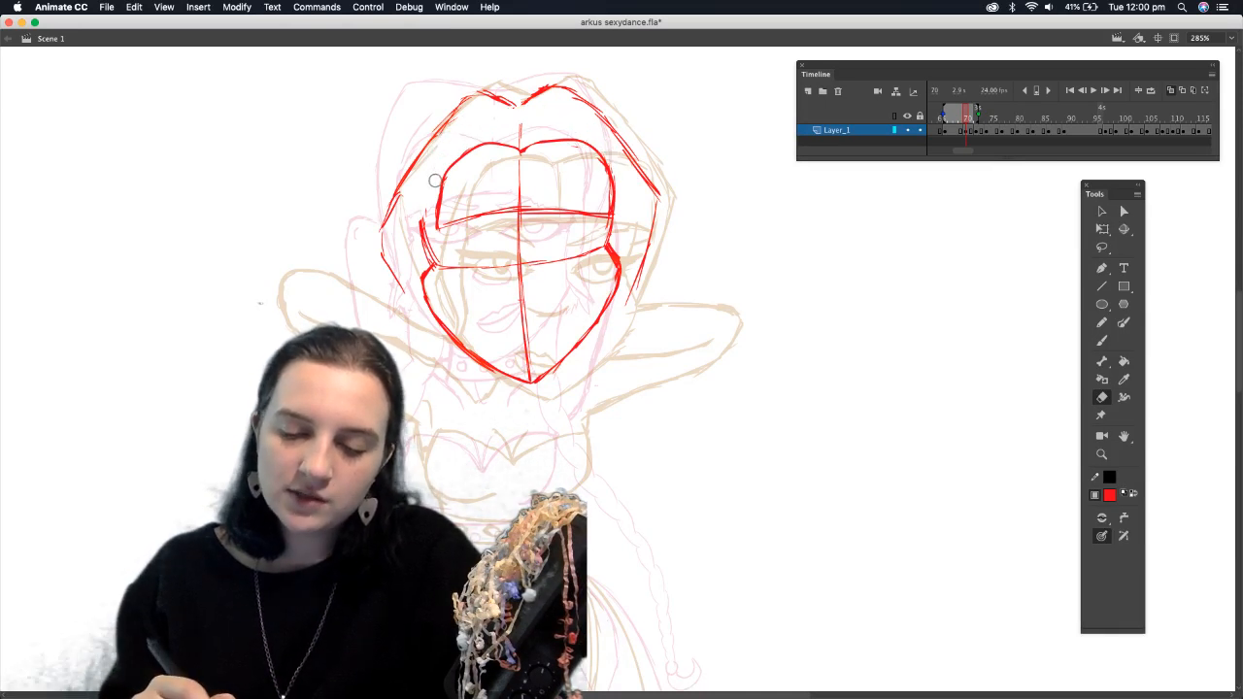
left_click(1102, 339)
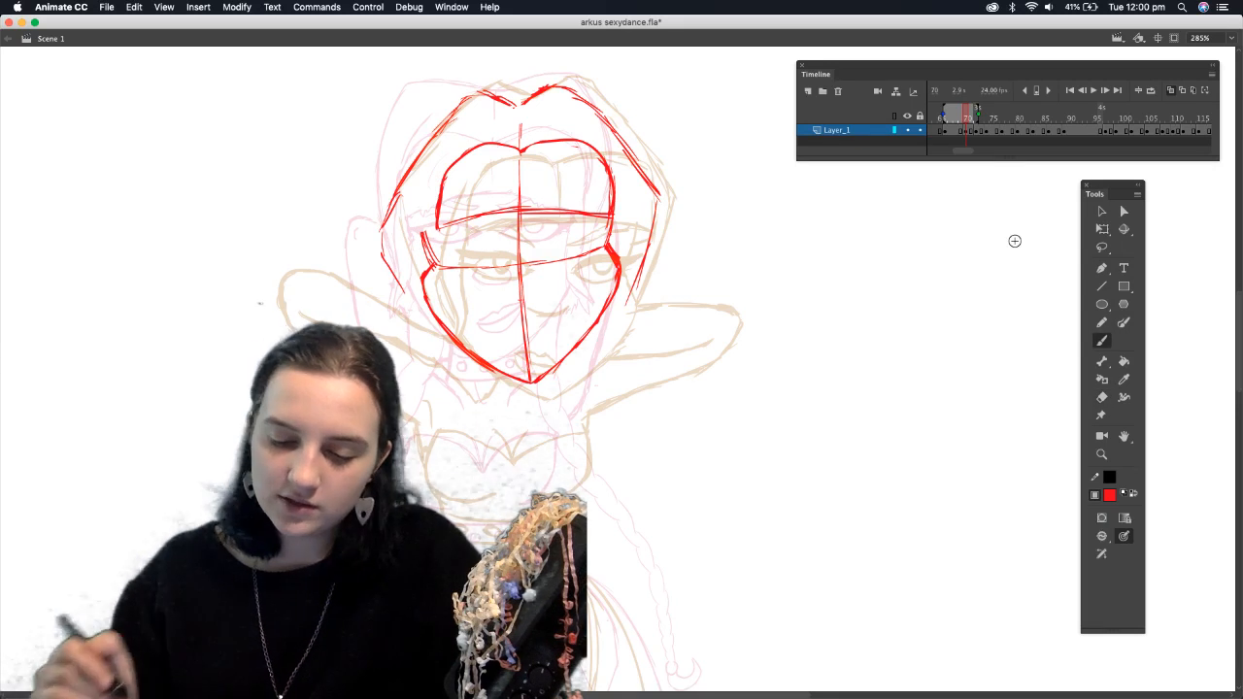
left_click_drag(414, 327, 435, 171)
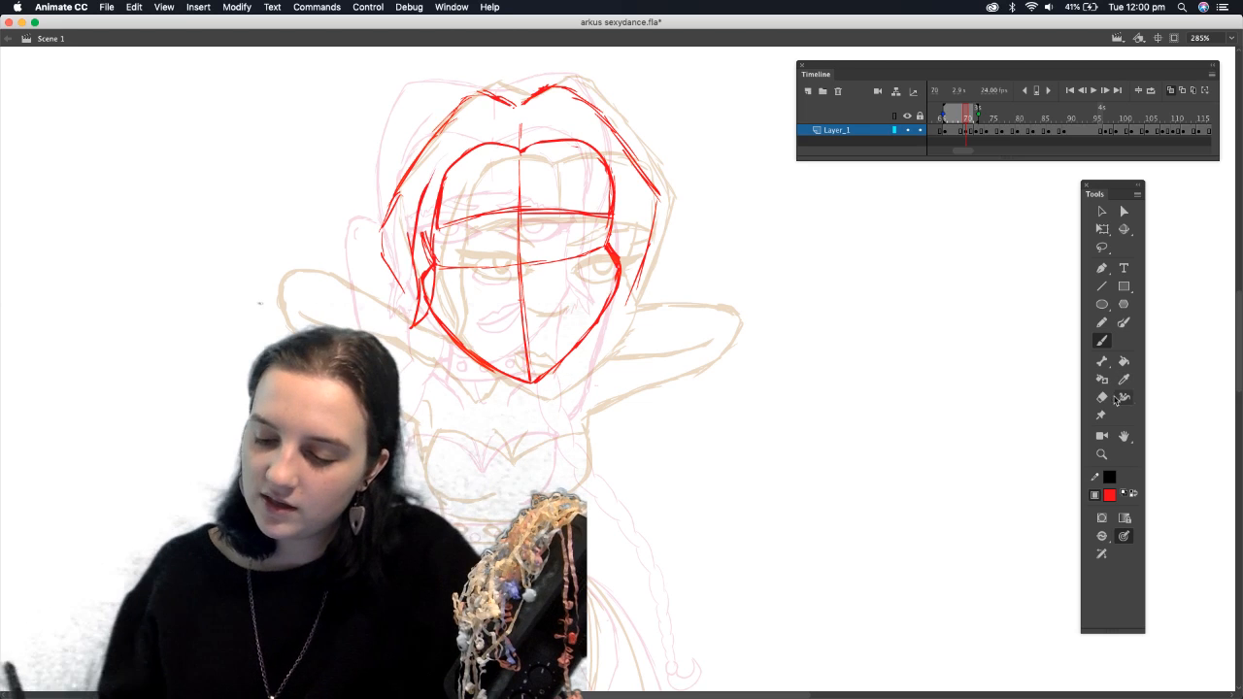
left_click(1103, 397)
mouse_move(424, 297)
left_mouse_down()
mouse_move(423, 241)
mouse_move(427, 289)
mouse_move(459, 158)
mouse_move(433, 175)
left_mouse_up()
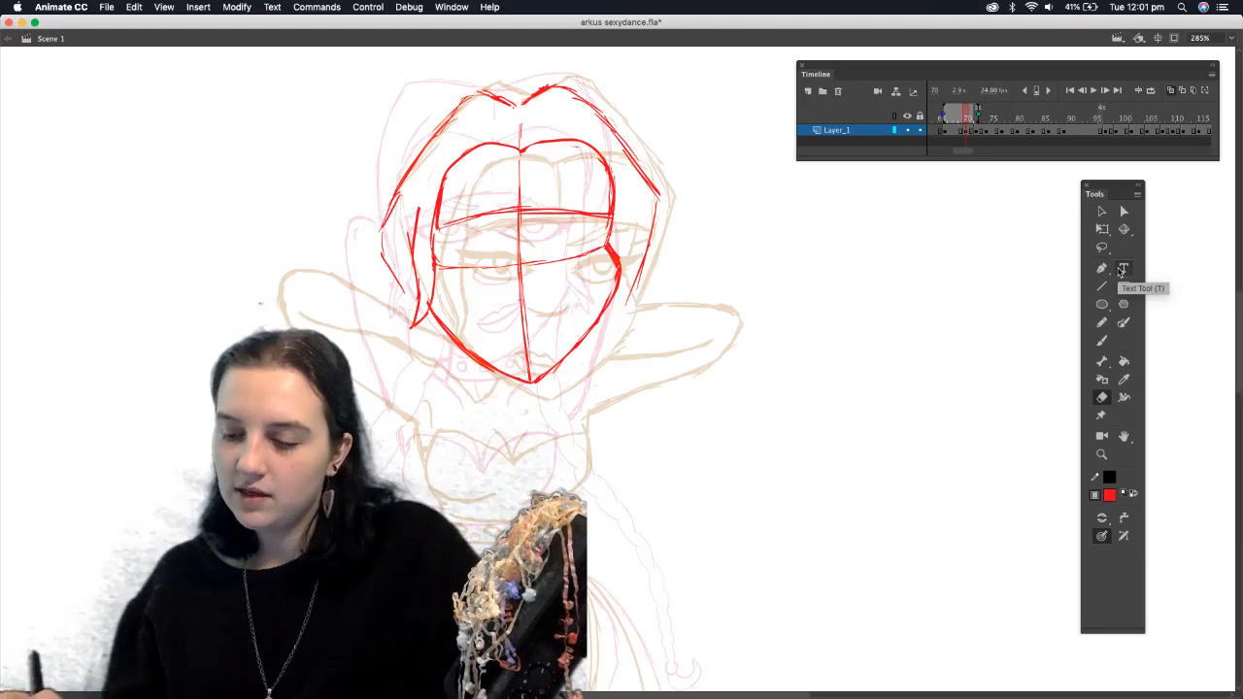
Redraw the fringe's lower edge slightly lower, extend its outer corner past the face edge, and erase the old lines
key("b")
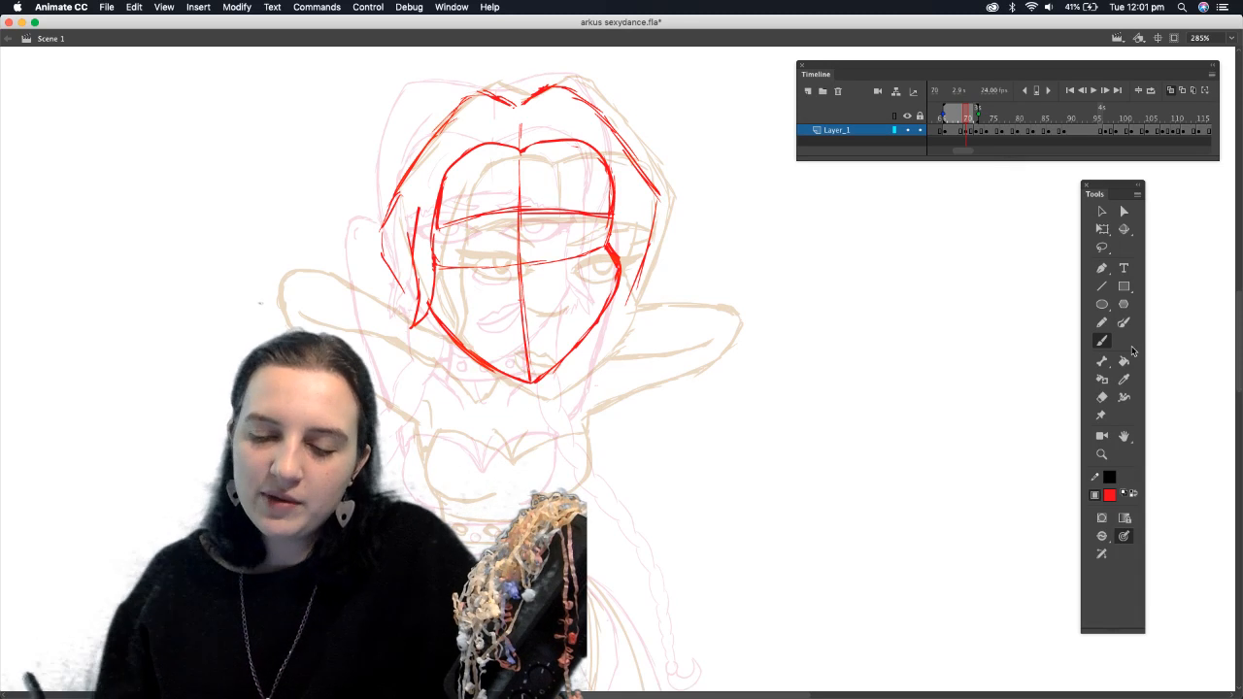
mouse_move(442, 229)
left_mouse_down()
mouse_move(523, 218)
mouse_move(610, 223)
left_mouse_up()
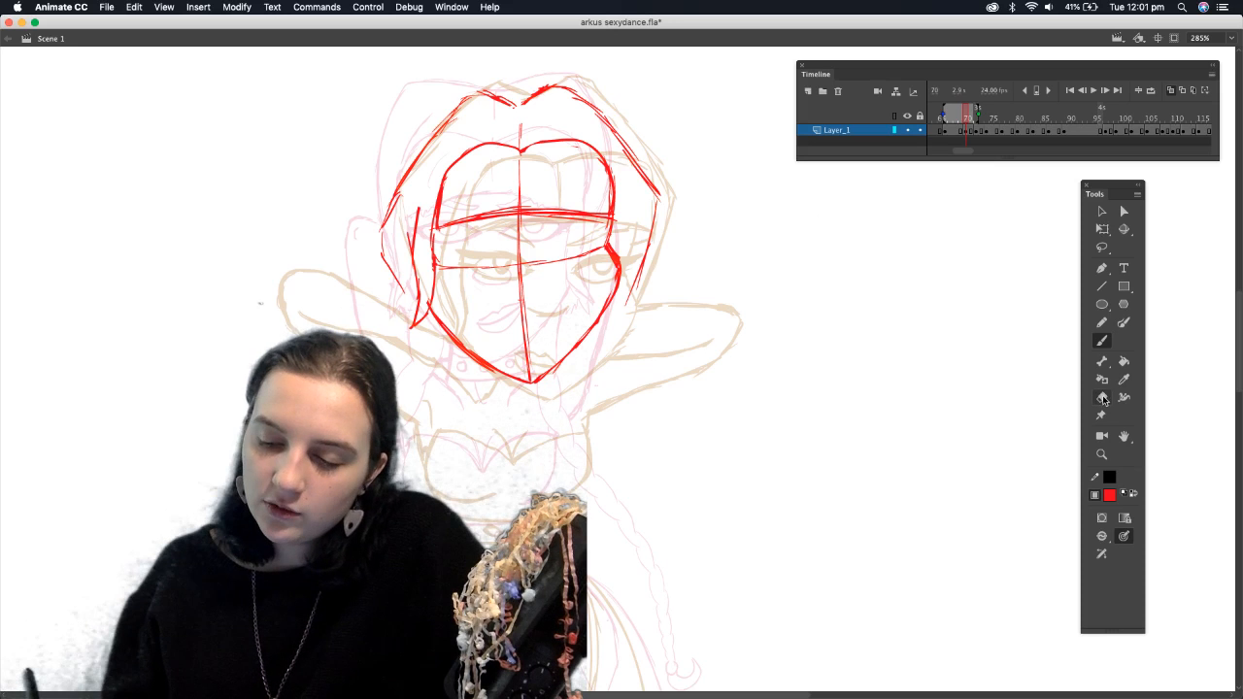
left_click(1103, 398)
mouse_move(601, 214)
left_mouse_down()
mouse_move(456, 226)
mouse_move(571, 226)
left_mouse_up()
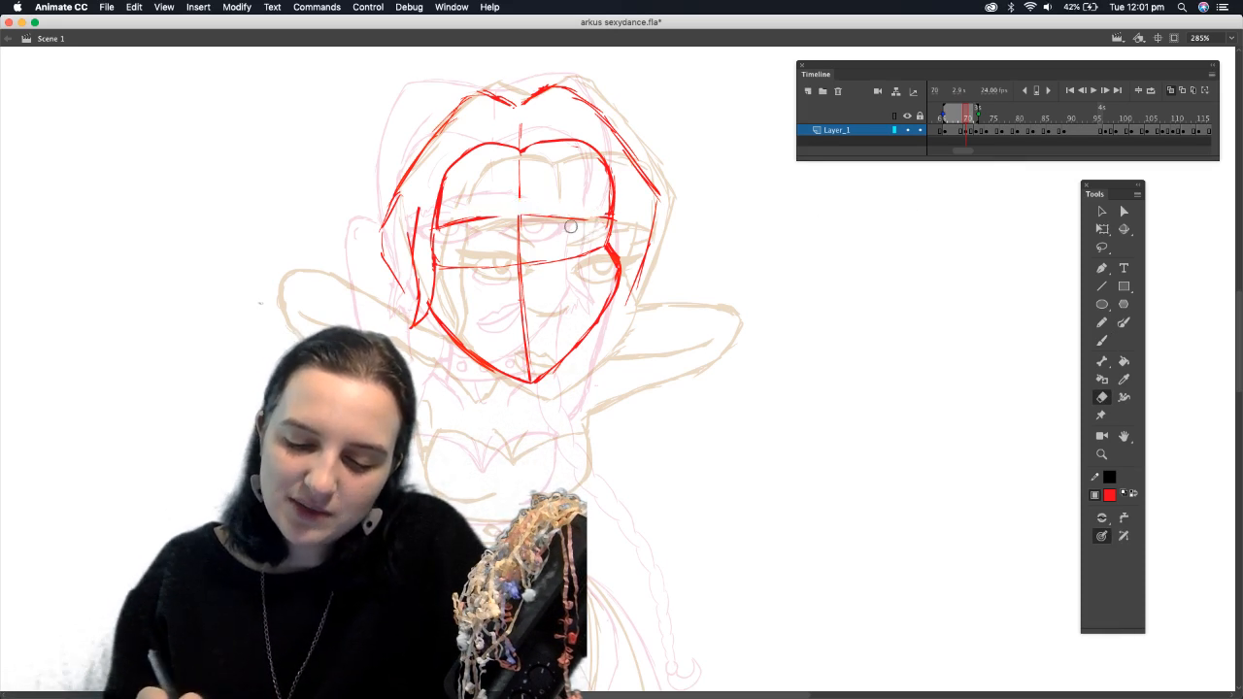
left_click(1101, 341)
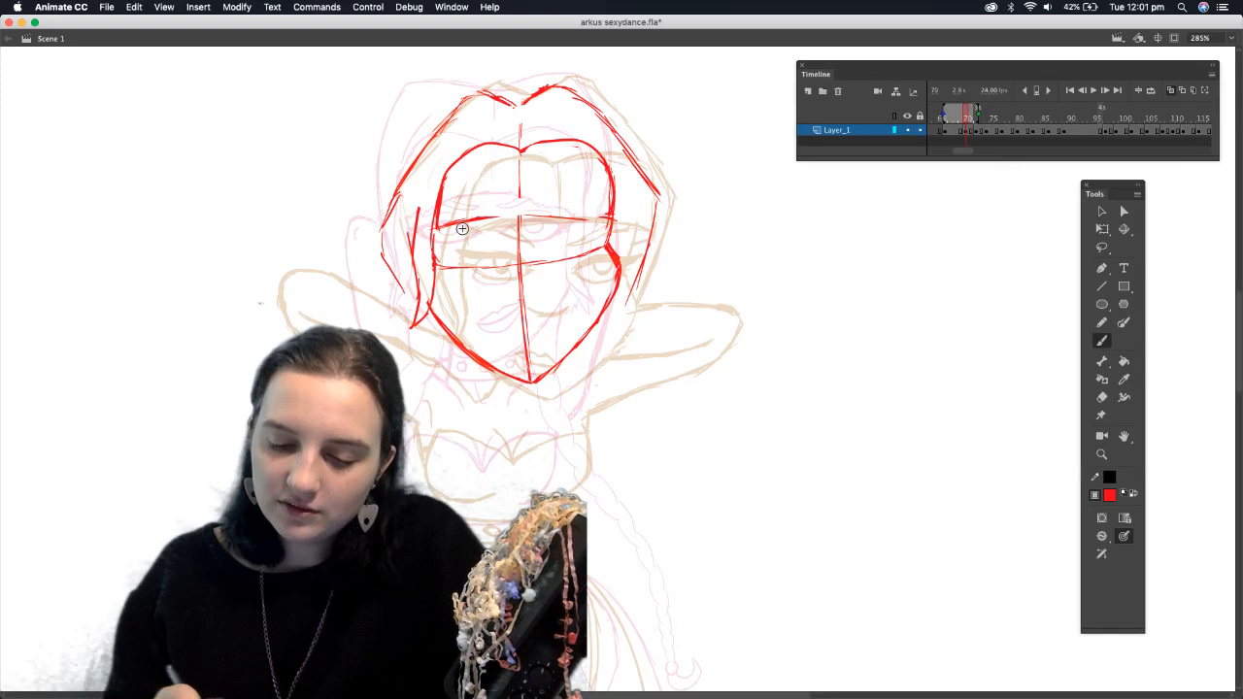
left_click_drag(497, 219, 602, 217)
mouse_move(456, 220)
left_mouse_down()
mouse_move(600, 224)
mouse_move(607, 161)
left_mouse_up()
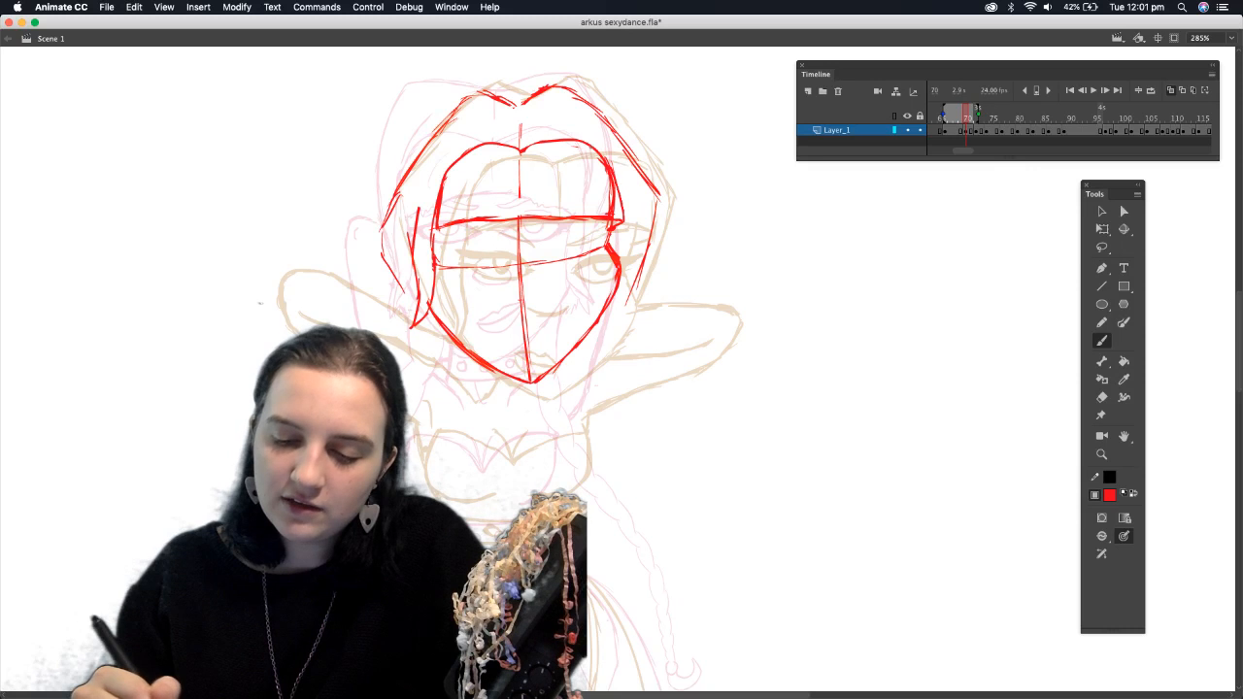
left_click(1101, 397)
left_click_drag(611, 220, 608, 173)
left_click(1102, 341)
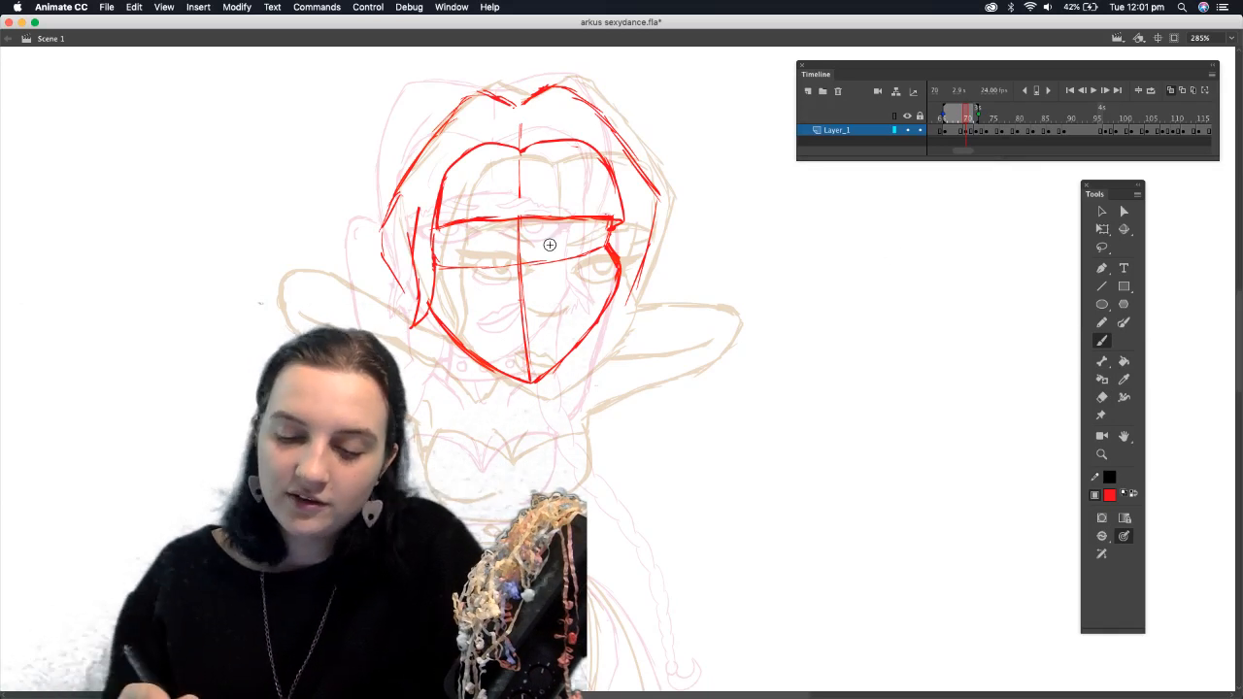
left_click_drag(550, 255, 575, 251)
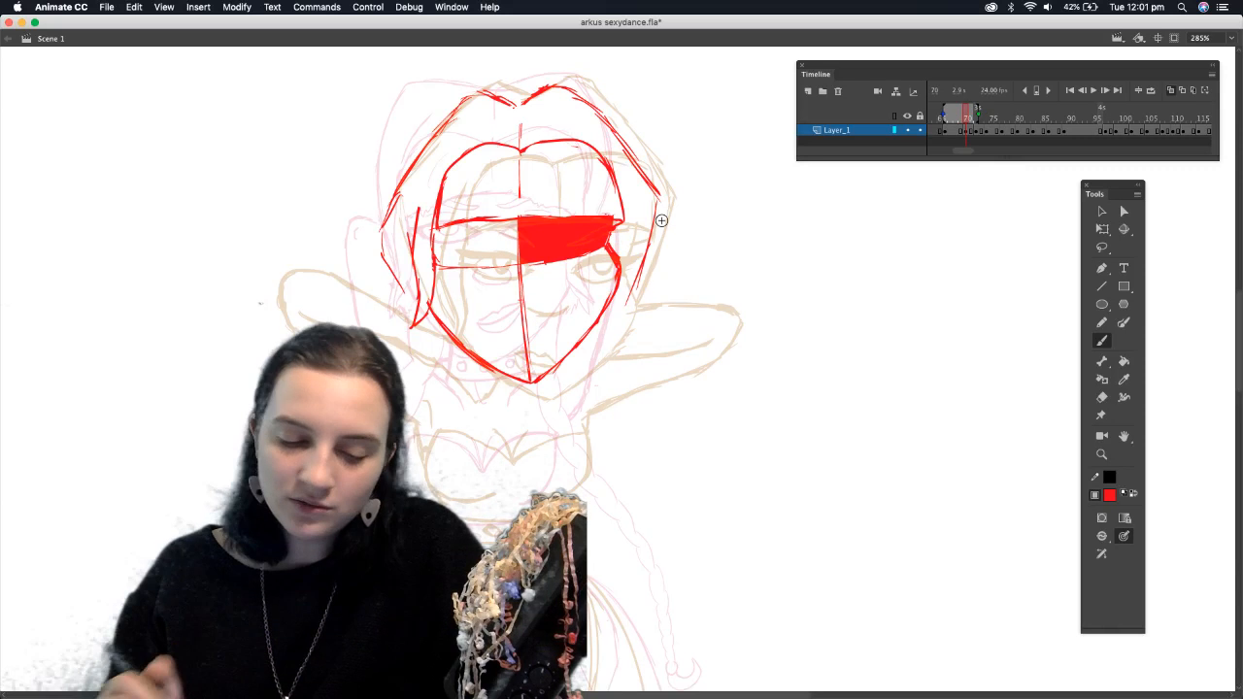
key("super+z")
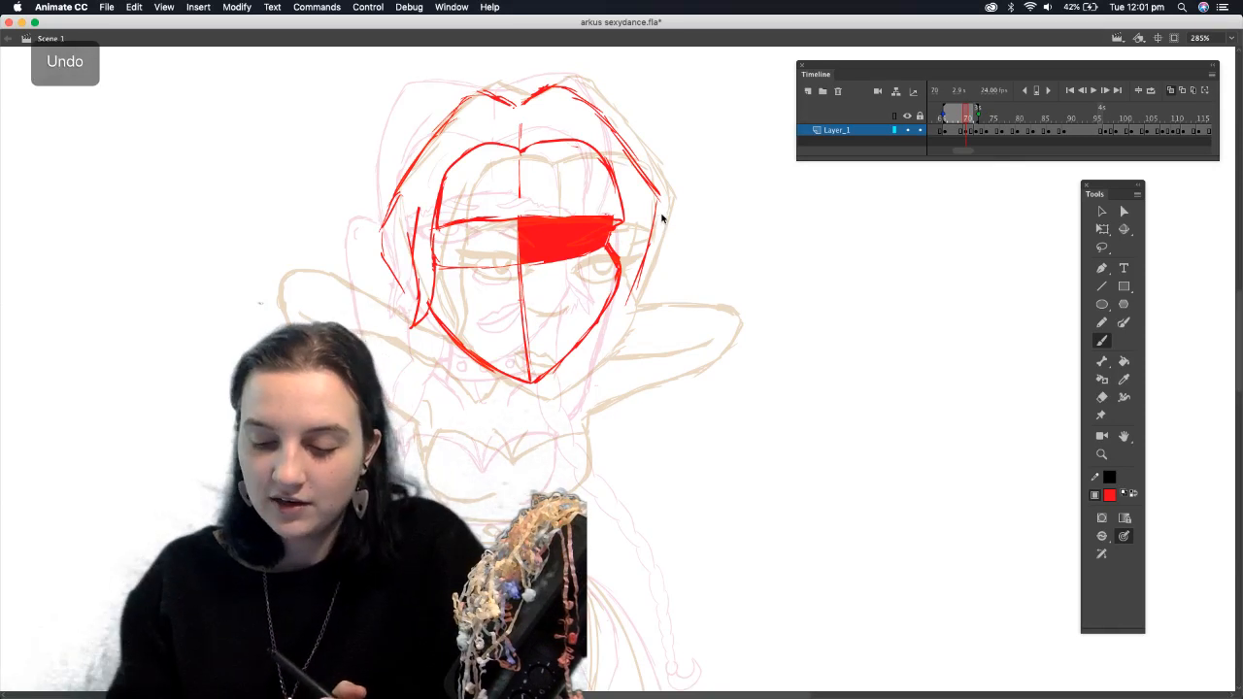
key("super+z")
Draw both almond-shaped eyes along the eye guideline, clean up their outlines, and add irises and winged upper lashes
mouse_move(552, 254)
left_mouse_down()
mouse_move(596, 235)
mouse_move(549, 260)
mouse_move(603, 254)
left_mouse_up()
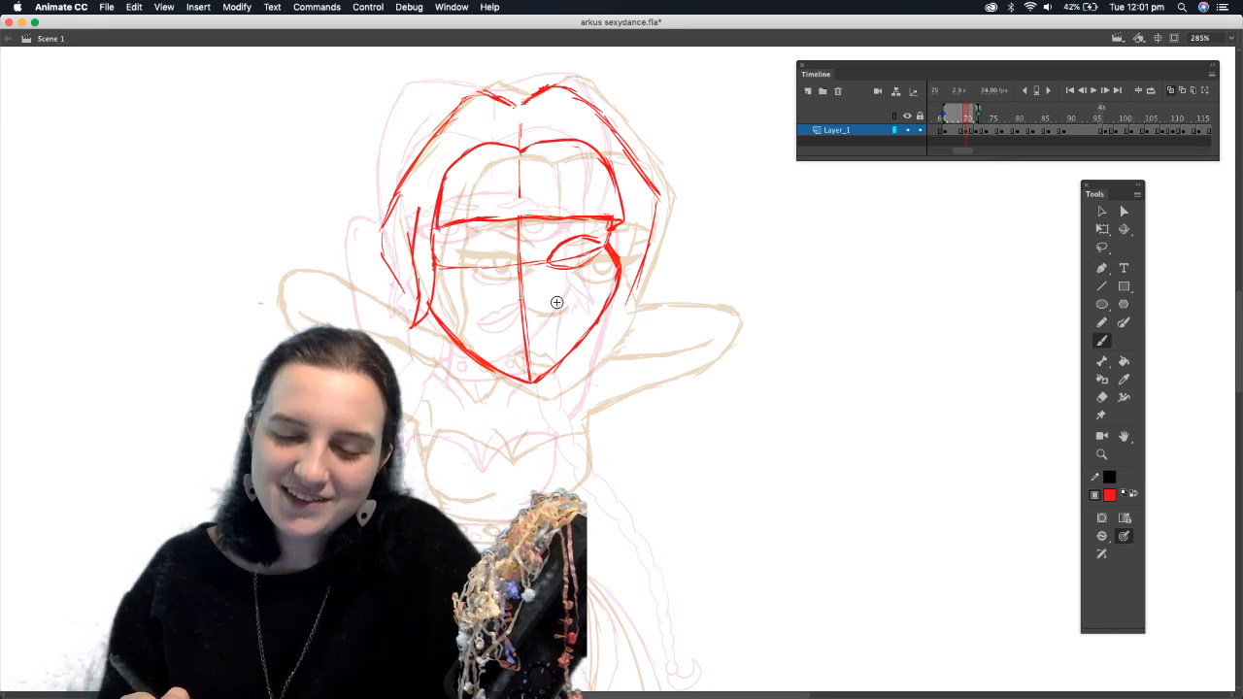
left_click_drag(495, 255, 462, 248)
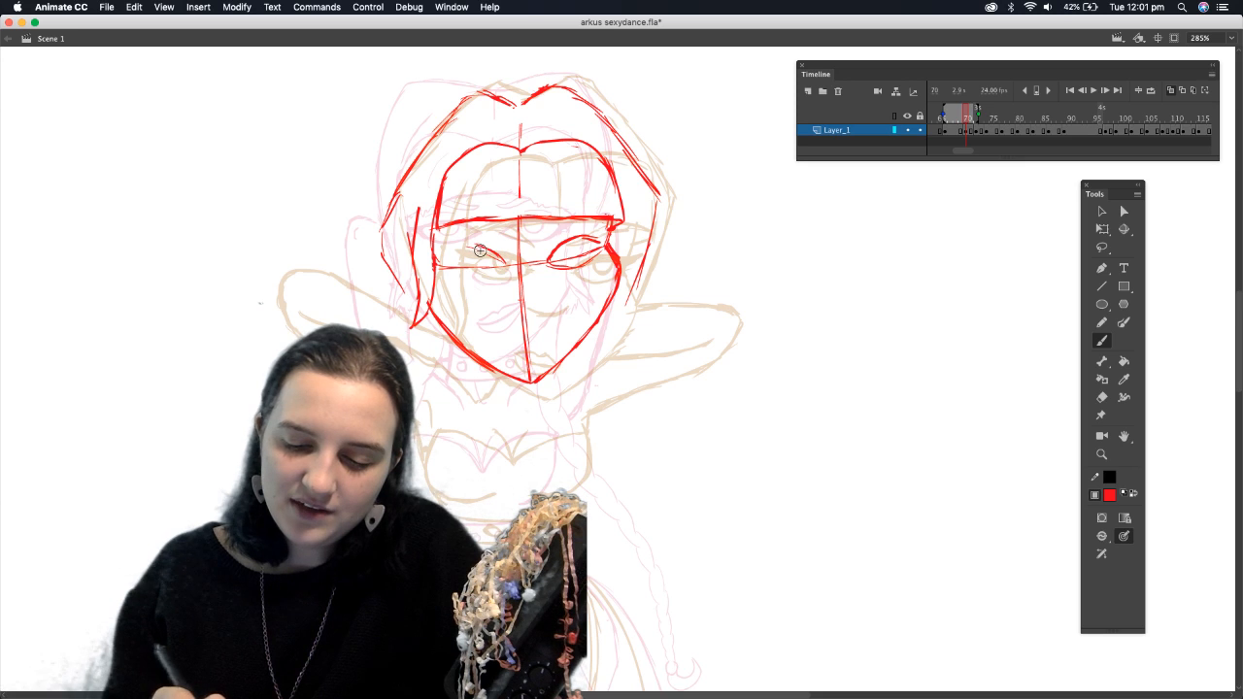
mouse_move(463, 273)
left_mouse_down()
mouse_move(491, 274)
mouse_move(443, 256)
mouse_move(503, 263)
mouse_move(473, 272)
left_mouse_up()
left_click_drag(559, 273, 604, 245)
left_click(1100, 397)
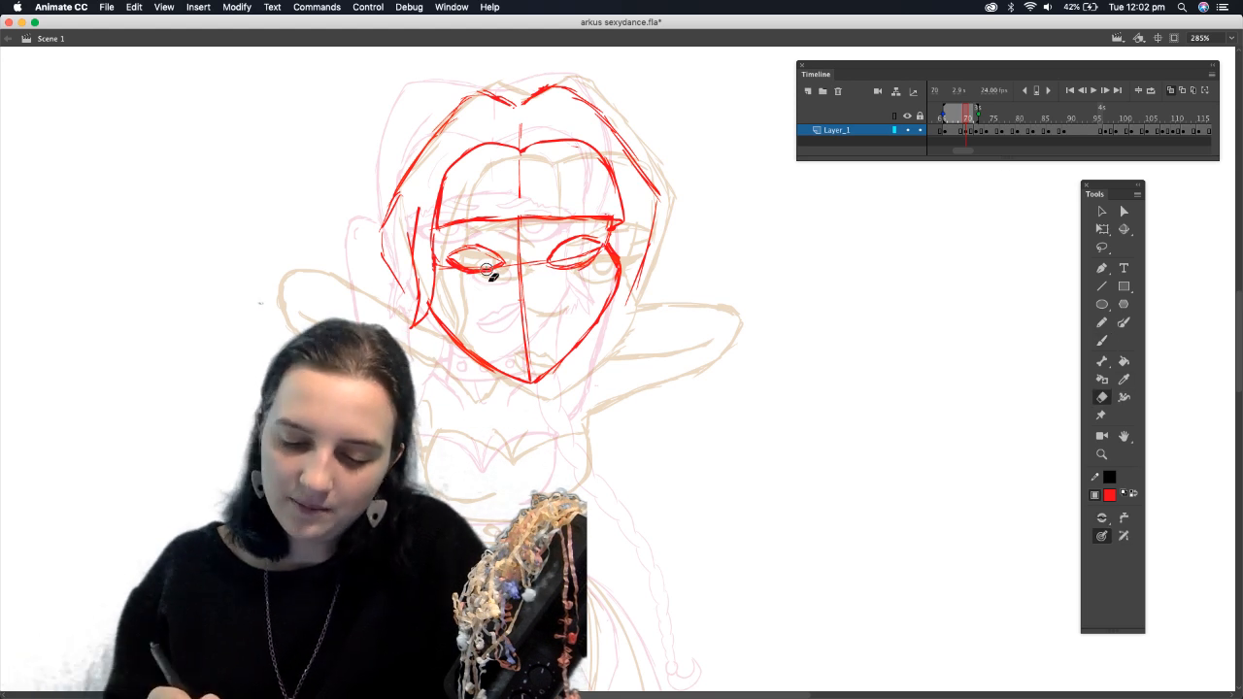
mouse_move(506, 264)
left_mouse_down()
mouse_move(458, 265)
mouse_move(504, 258)
left_mouse_up()
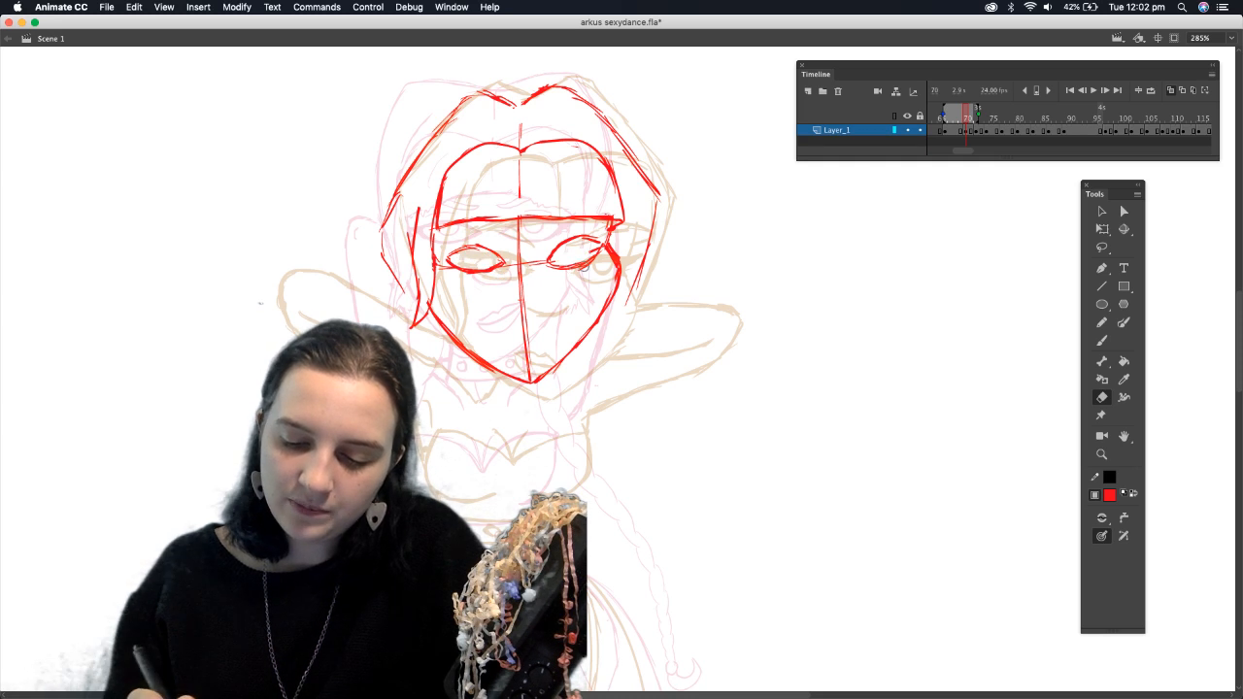
left_click(1102, 343)
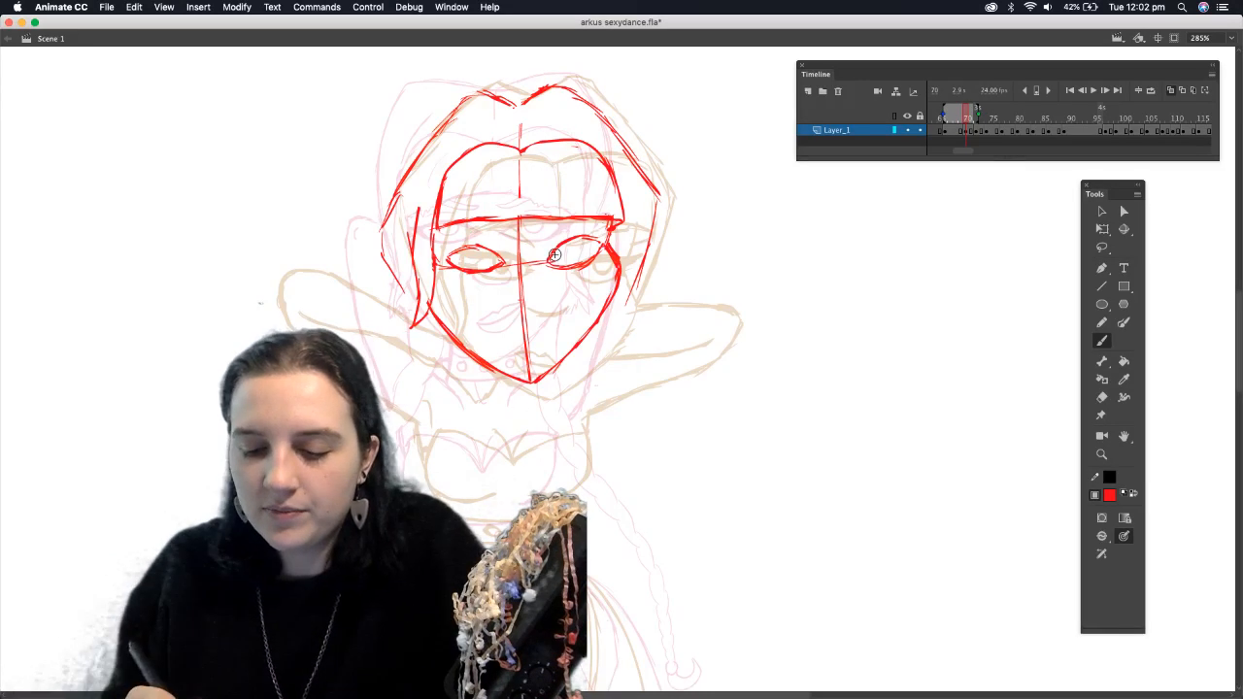
mouse_move(551, 257)
left_mouse_down()
mouse_move(600, 241)
mouse_move(548, 268)
mouse_move(604, 245)
left_mouse_up()
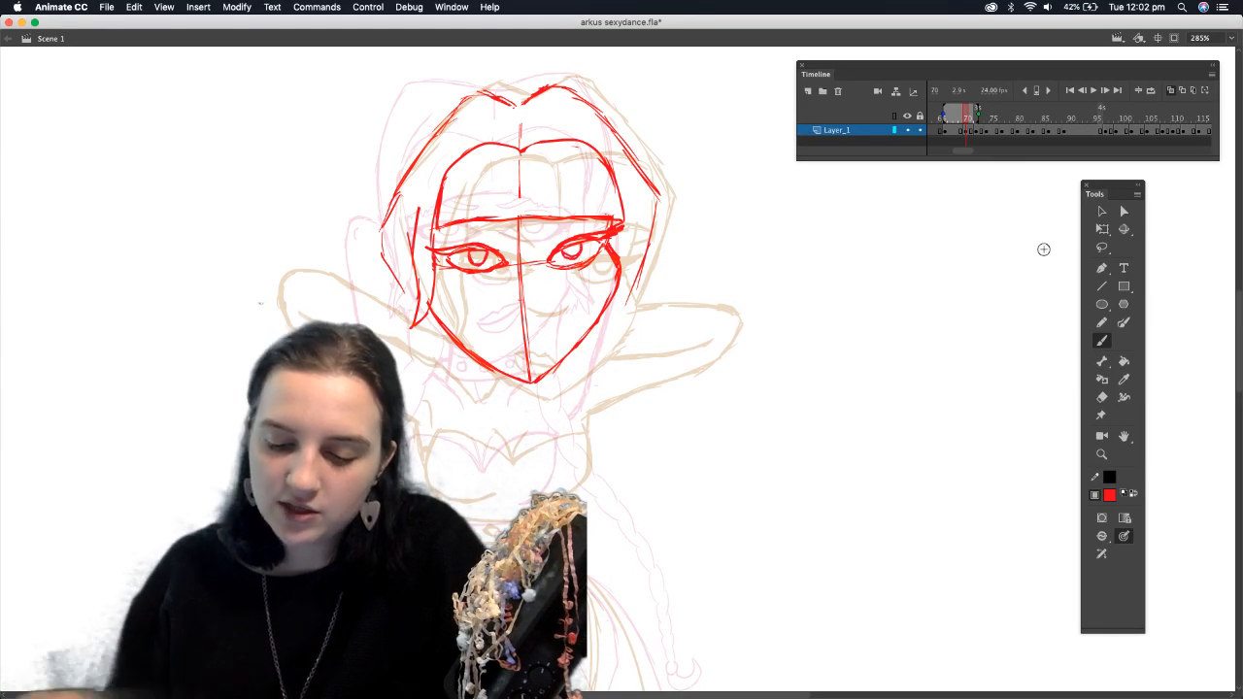
Erase the face guidelines below the fringe and draw a rounded nose and small full lips in their place
left_click(1102, 396)
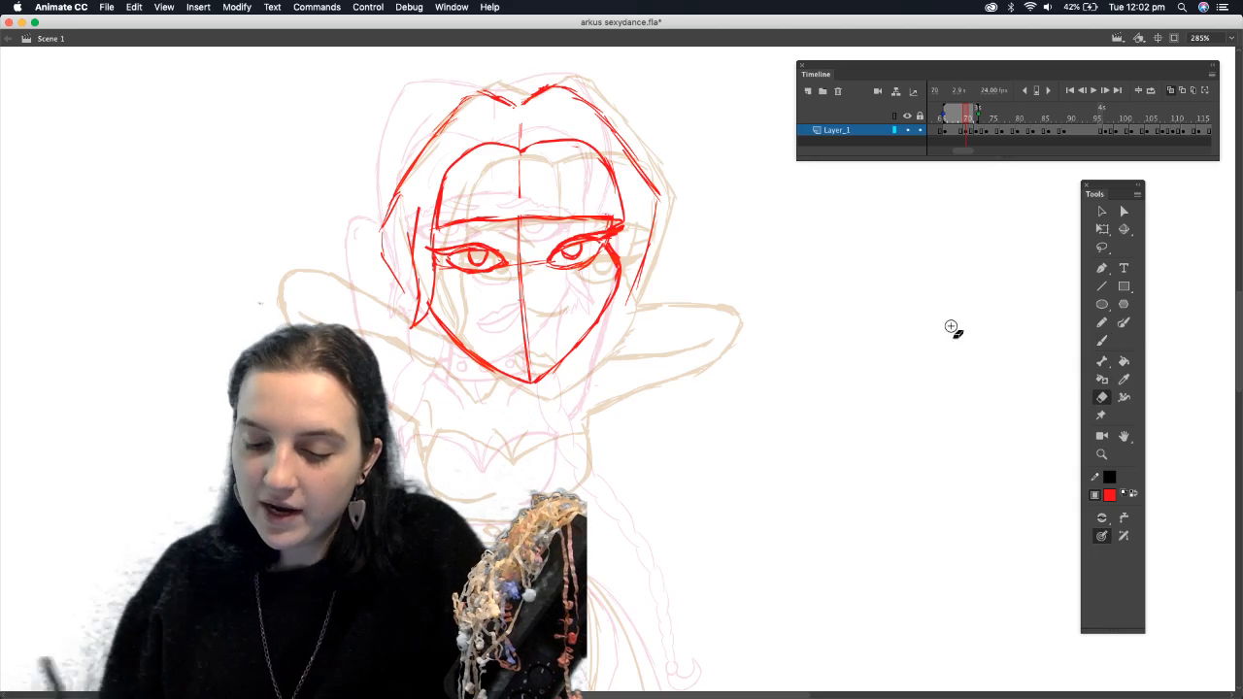
mouse_move(521, 244)
left_mouse_down()
mouse_move(515, 288)
mouse_move(538, 282)
mouse_move(521, 304)
mouse_move(537, 335)
mouse_move(542, 306)
mouse_move(505, 303)
mouse_move(545, 307)
mouse_move(525, 326)
mouse_move(529, 388)
left_mouse_up()
left_click(1102, 341)
left_click(1102, 397)
left_click_drag(537, 299, 511, 295)
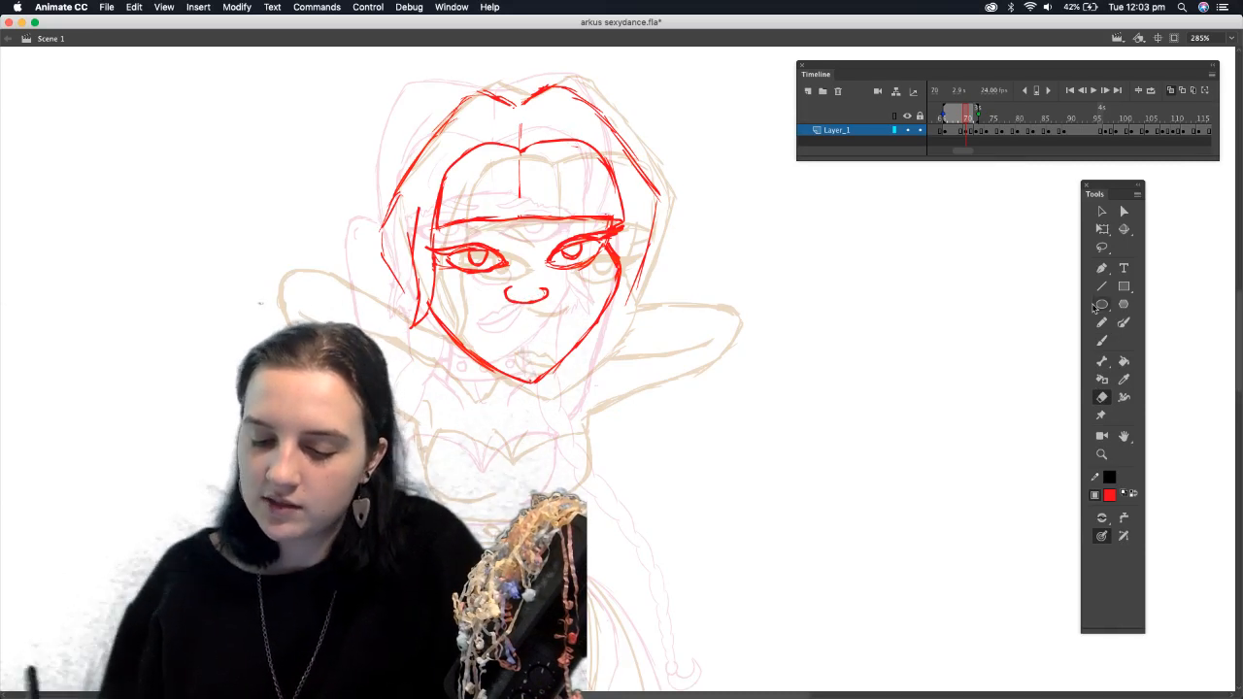
left_click(1102, 339)
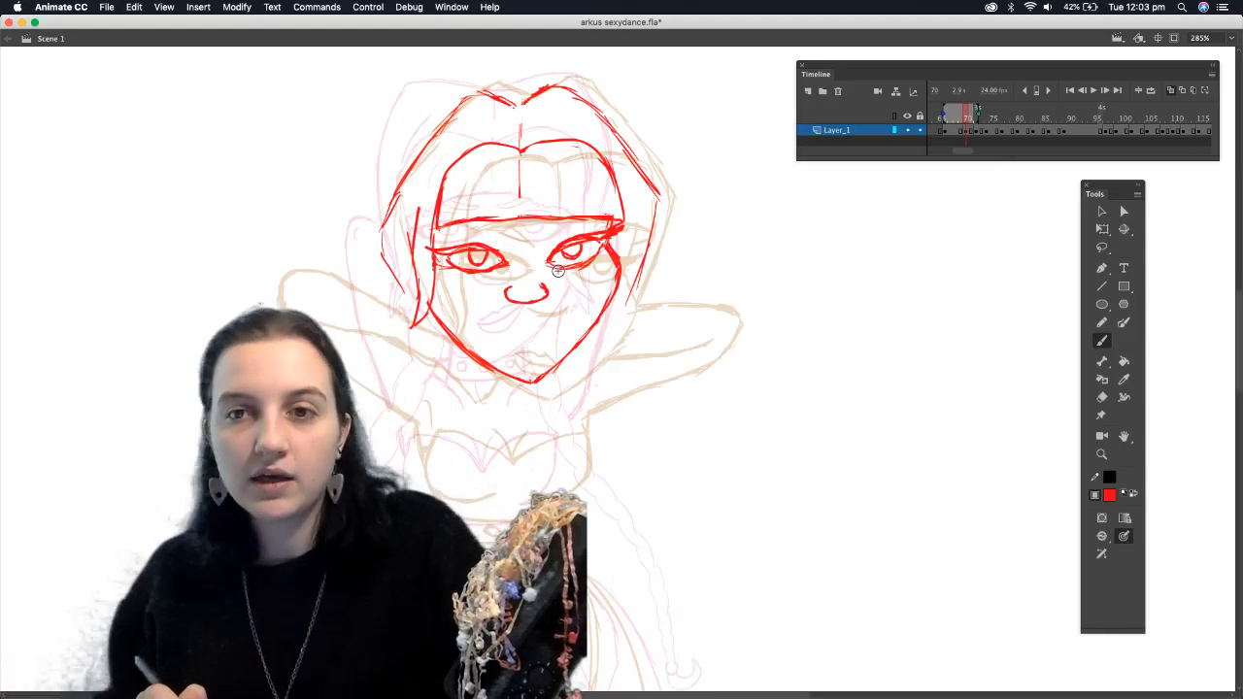
mouse_move(502, 343)
left_mouse_down()
mouse_move(542, 352)
mouse_move(497, 344)
left_mouse_up()
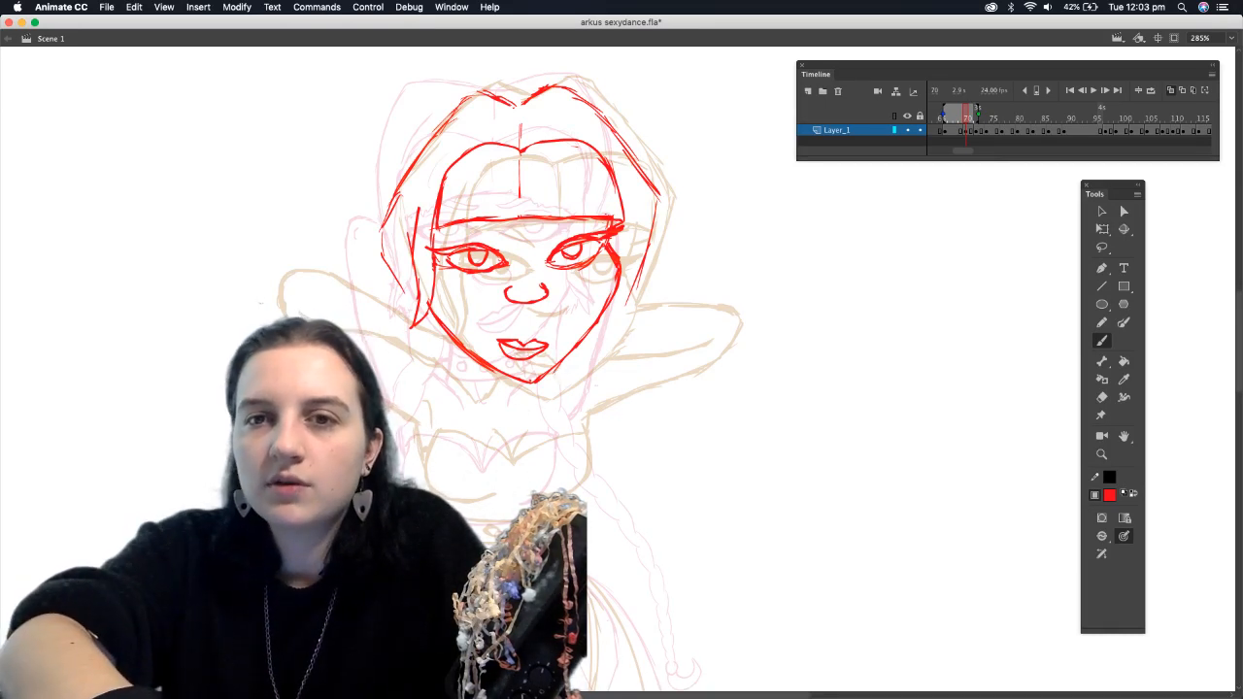
key("super+Tab")
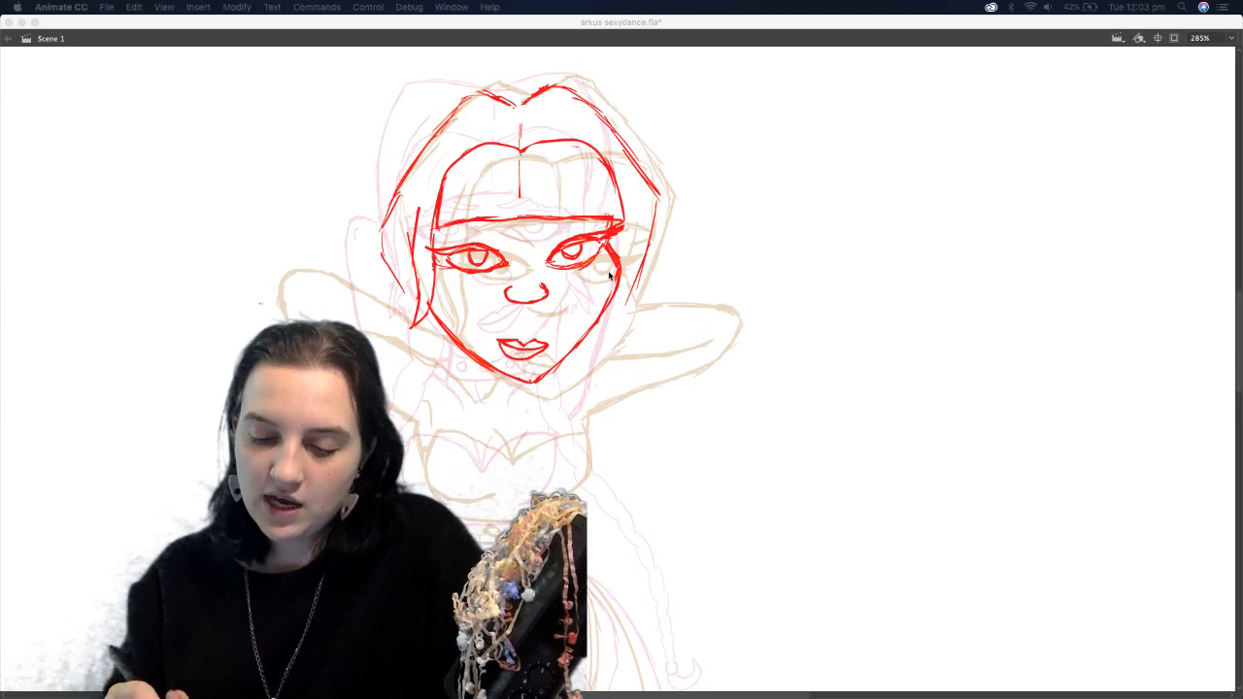
left_click(578, 310)
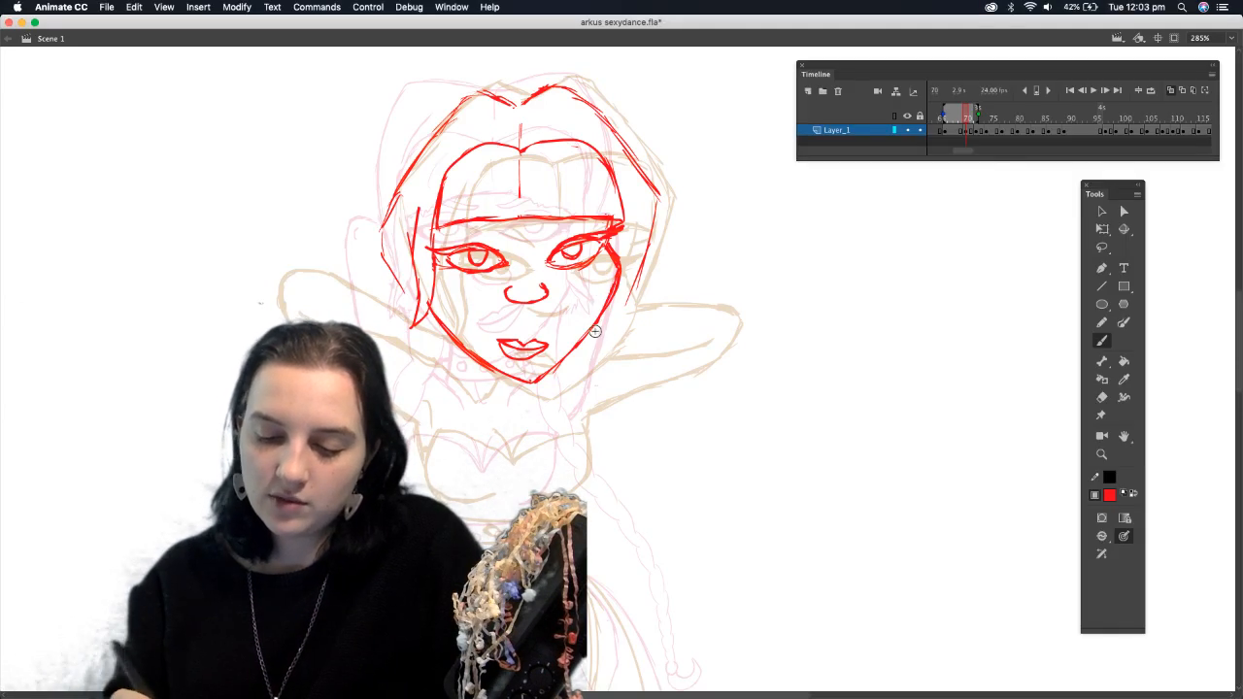
Outline the torso beneath the chin as a tapered block with a rounded shoulder line, narrowing sides and a closed waist at the belt
scroll(1176, 339, "down", 5)
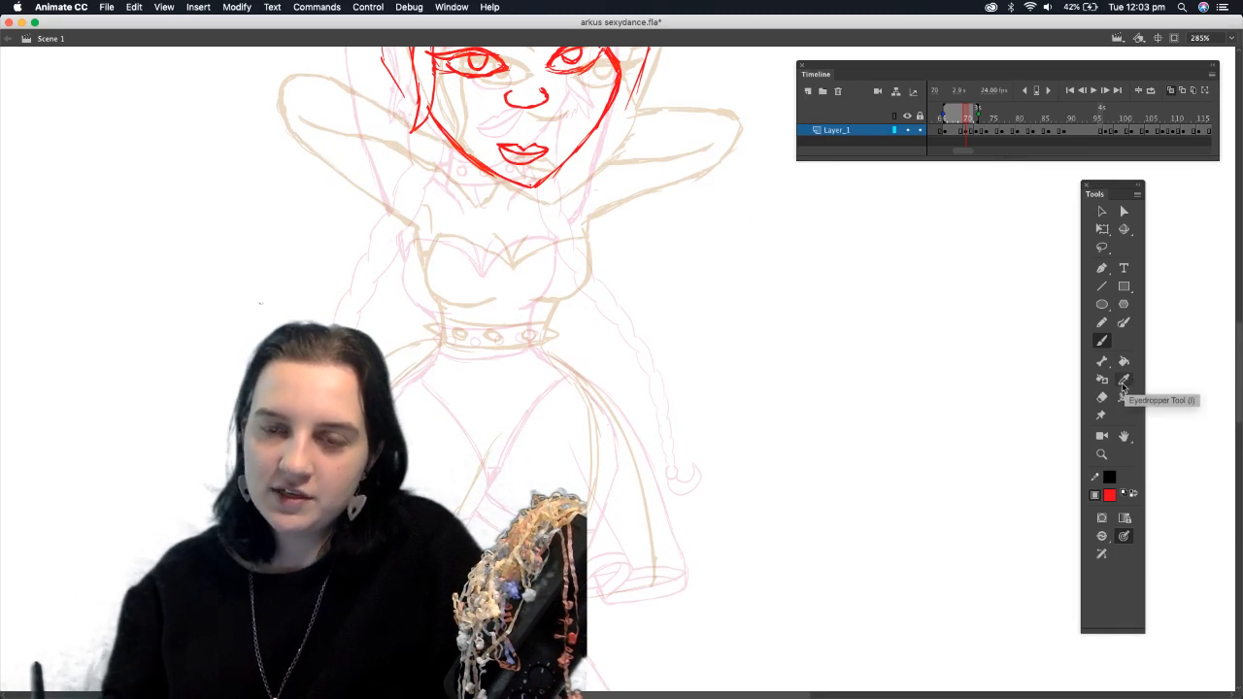
left_click_drag(406, 225, 419, 281)
left_click_drag(444, 344, 436, 309)
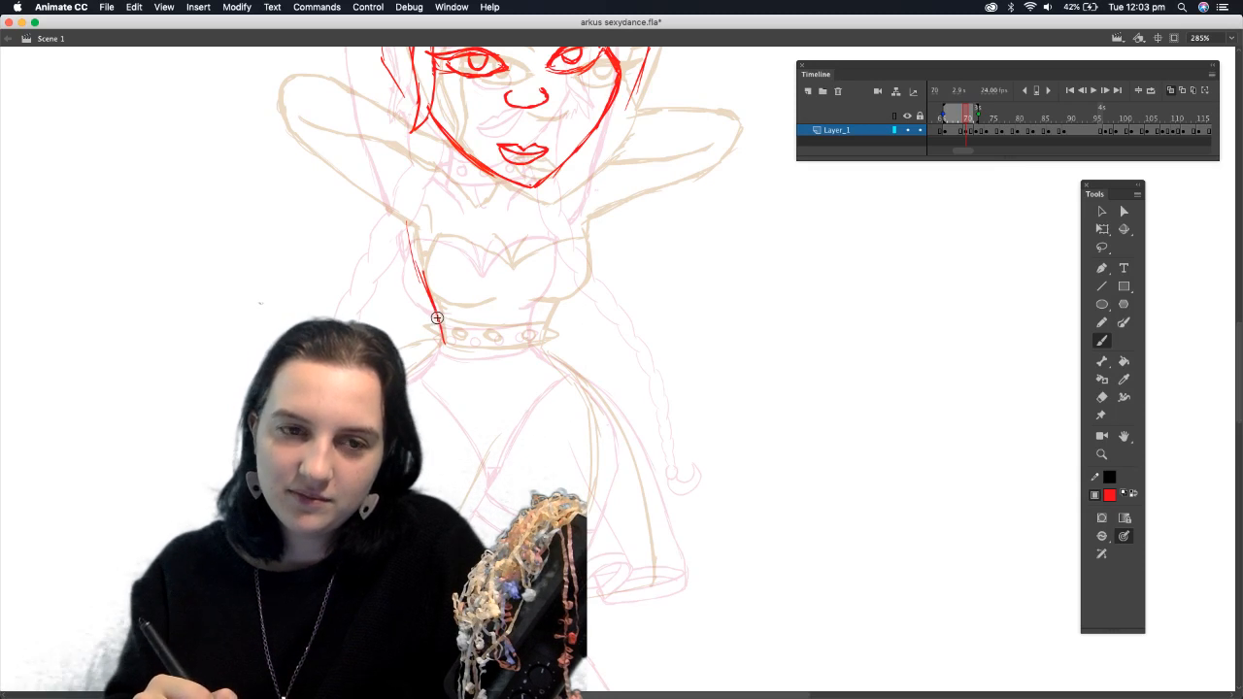
mouse_move(539, 333)
left_mouse_down()
mouse_move(565, 228)
mouse_move(537, 335)
left_mouse_up()
left_click_drag(412, 226, 568, 210)
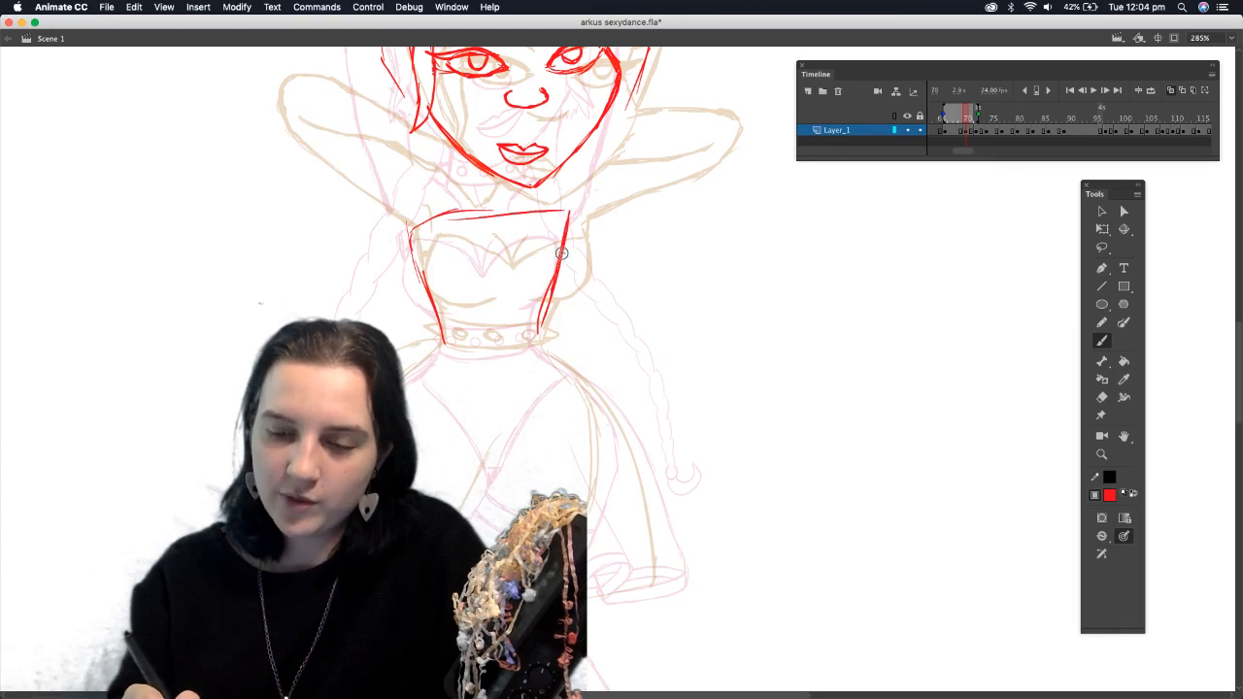
key("super+z")
mouse_move(557, 211)
left_mouse_down()
mouse_move(416, 234)
mouse_move(507, 207)
left_mouse_up()
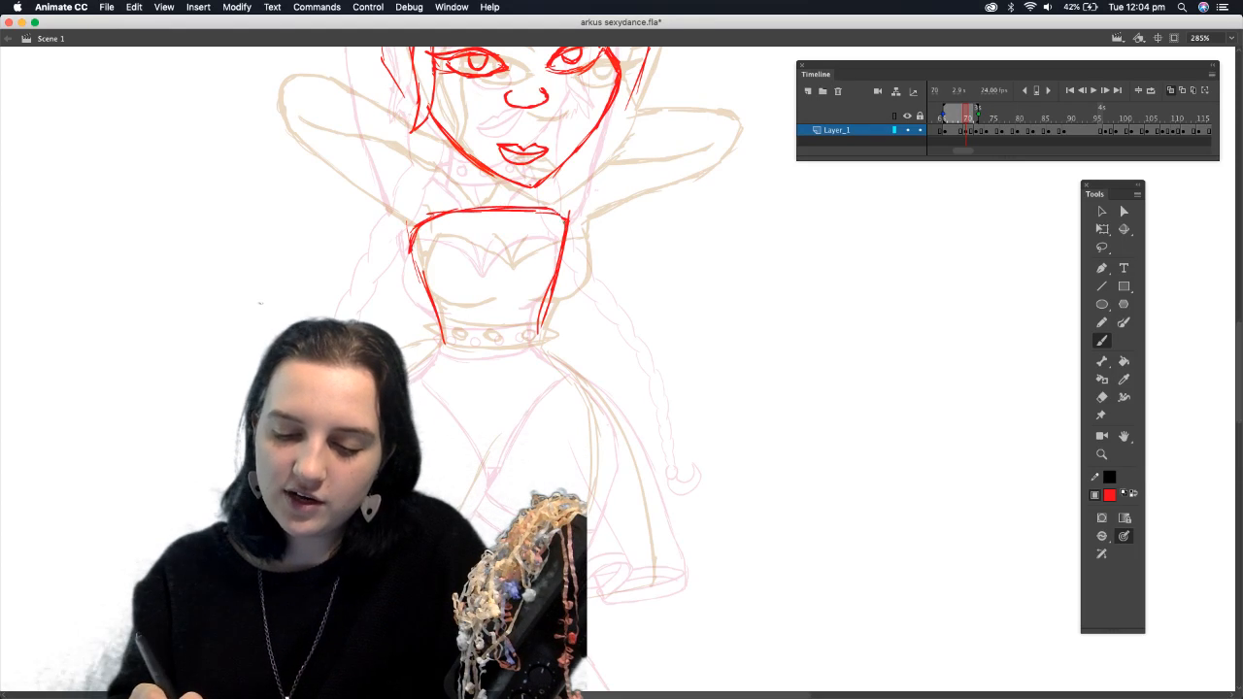
mouse_move(463, 345)
left_mouse_down()
mouse_move(520, 349)
mouse_move(525, 327)
mouse_move(502, 325)
mouse_move(462, 356)
mouse_move(536, 338)
left_mouse_up()
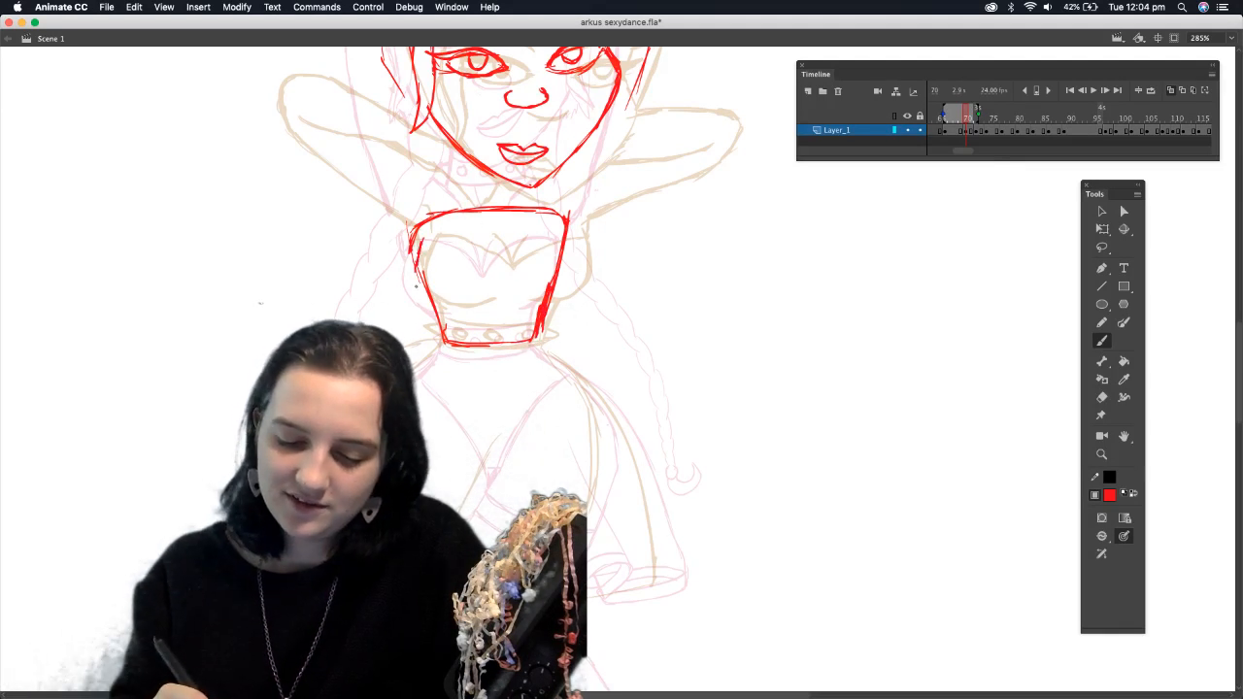
Draw rounded bust curves on both sides of the torso block, erase the old side lines inside them, and tidy the thickened outer curve
left_click_drag(415, 279, 412, 237)
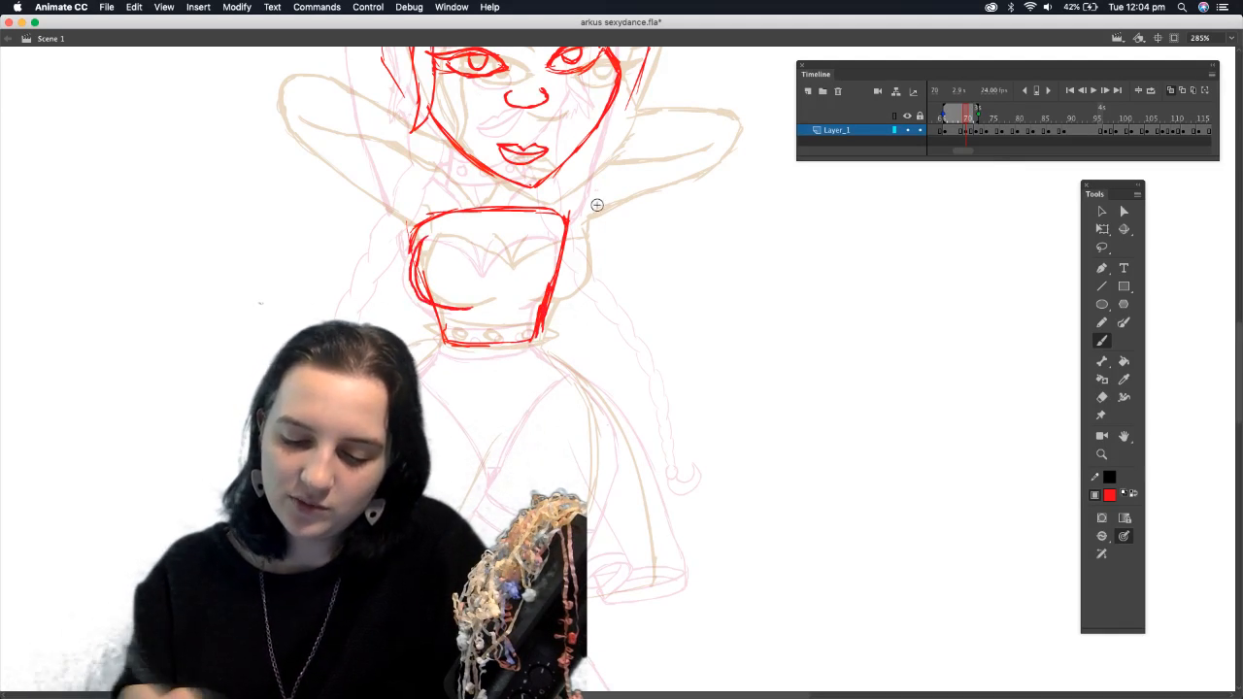
mouse_move(521, 304)
left_mouse_down()
mouse_move(561, 283)
mouse_move(566, 243)
left_mouse_up()
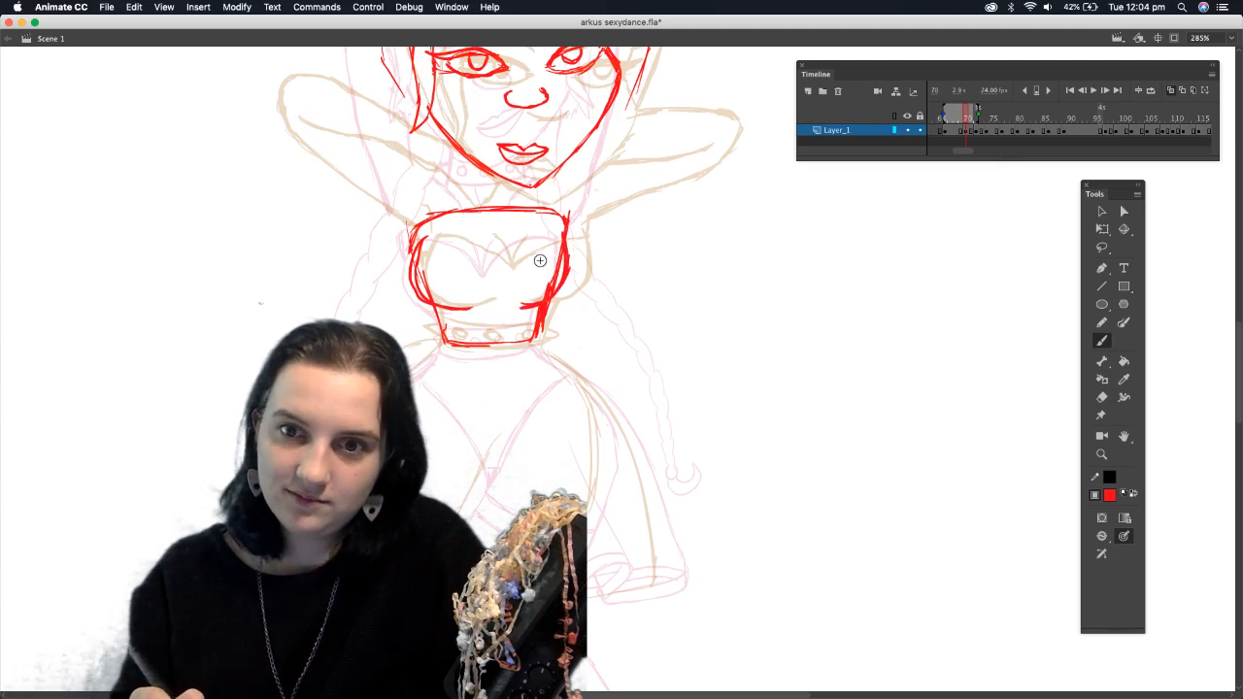
left_click(1101, 397)
mouse_move(530, 330)
left_mouse_down()
mouse_move(551, 296)
mouse_move(544, 231)
left_mouse_up()
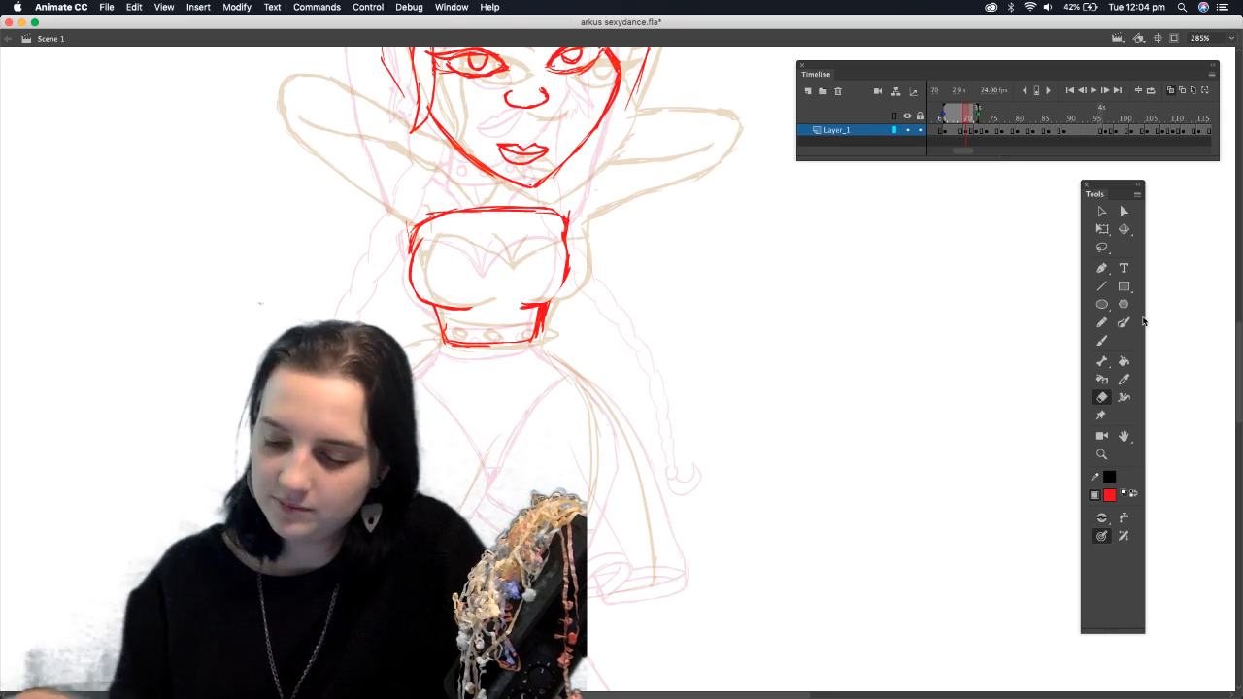
left_click(1101, 340)
left_click_drag(565, 288, 562, 217)
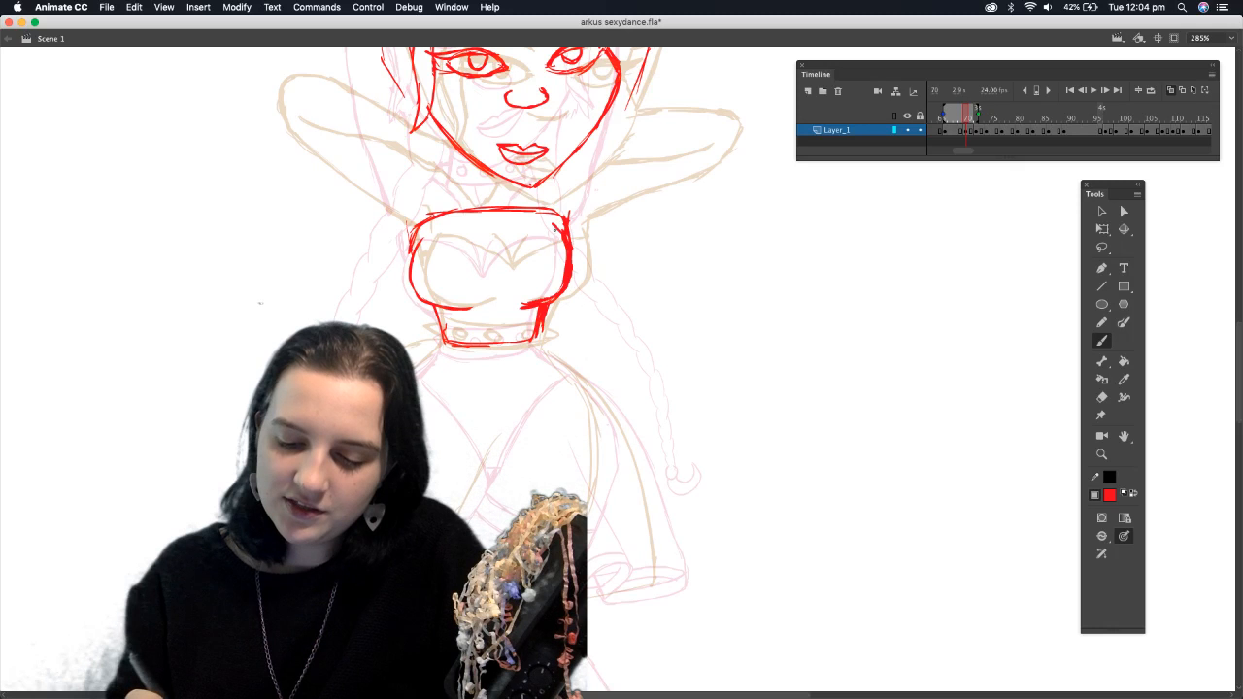
left_click(1101, 396)
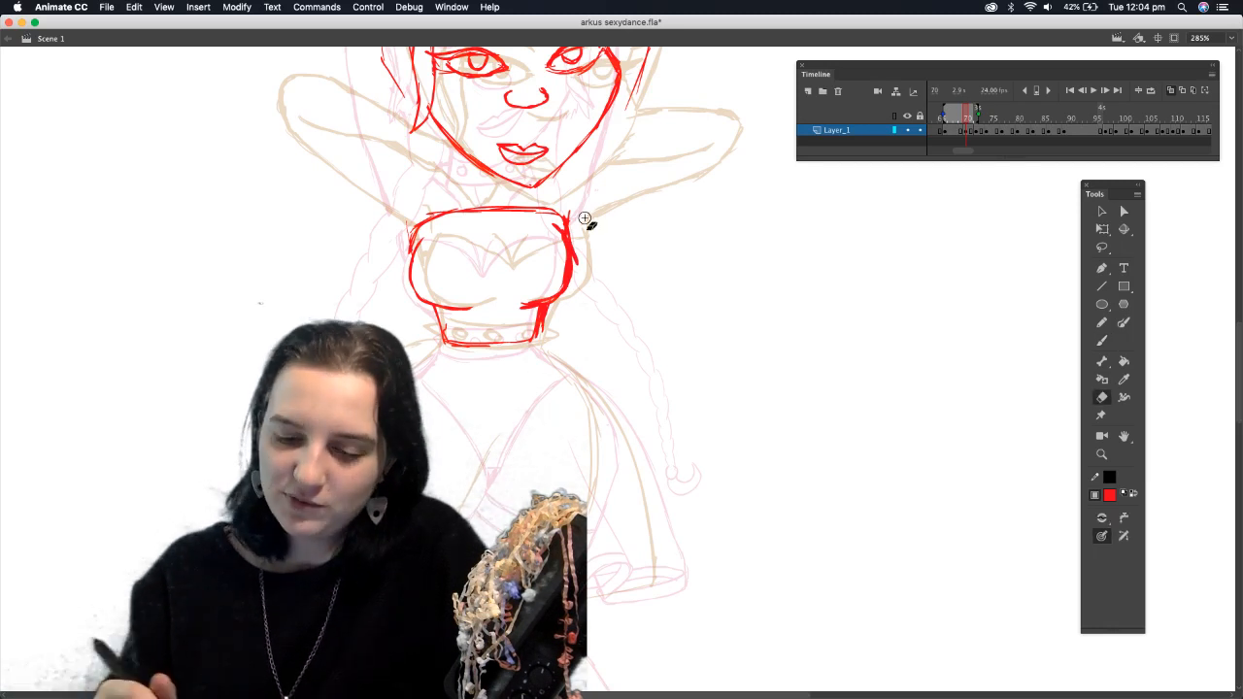
mouse_move(559, 253)
left_mouse_down()
mouse_move(556, 296)
mouse_move(579, 243)
mouse_move(580, 284)
left_mouse_up()
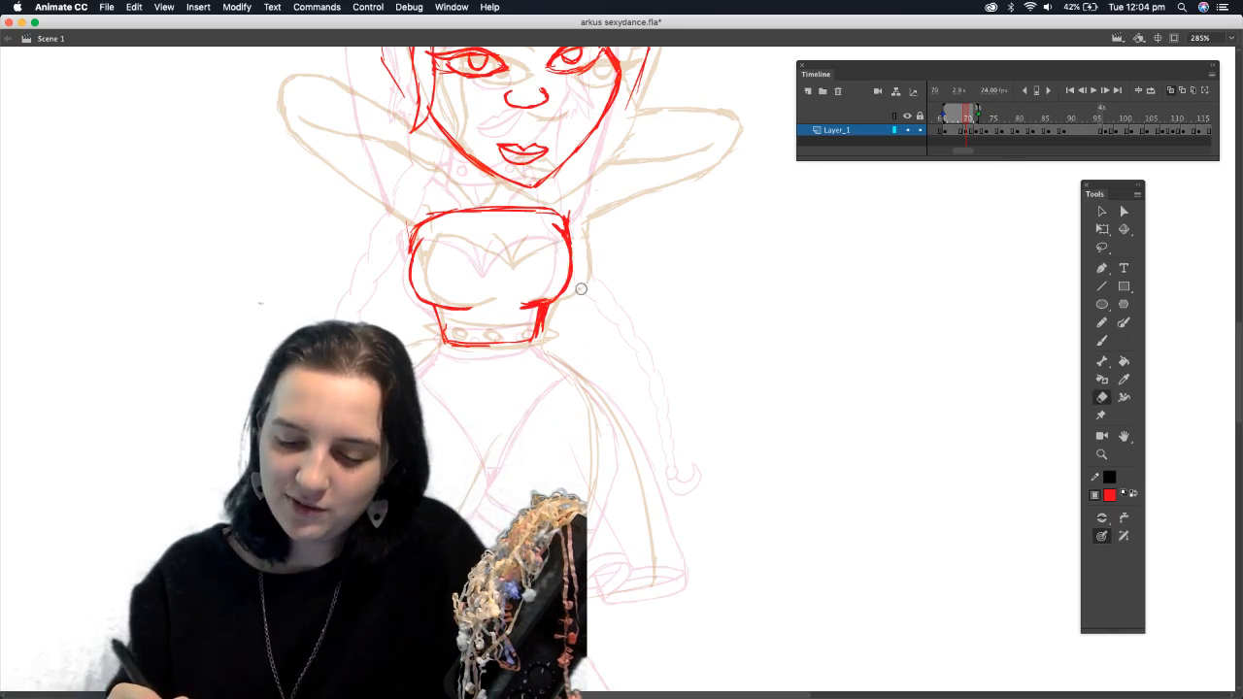
Draw a sweetheart neckline dipping between the bust curves and add a rough circle at each shoulder joint
left_click(1101, 340)
mouse_move(497, 270)
left_mouse_down()
mouse_move(544, 244)
mouse_move(433, 244)
left_mouse_up()
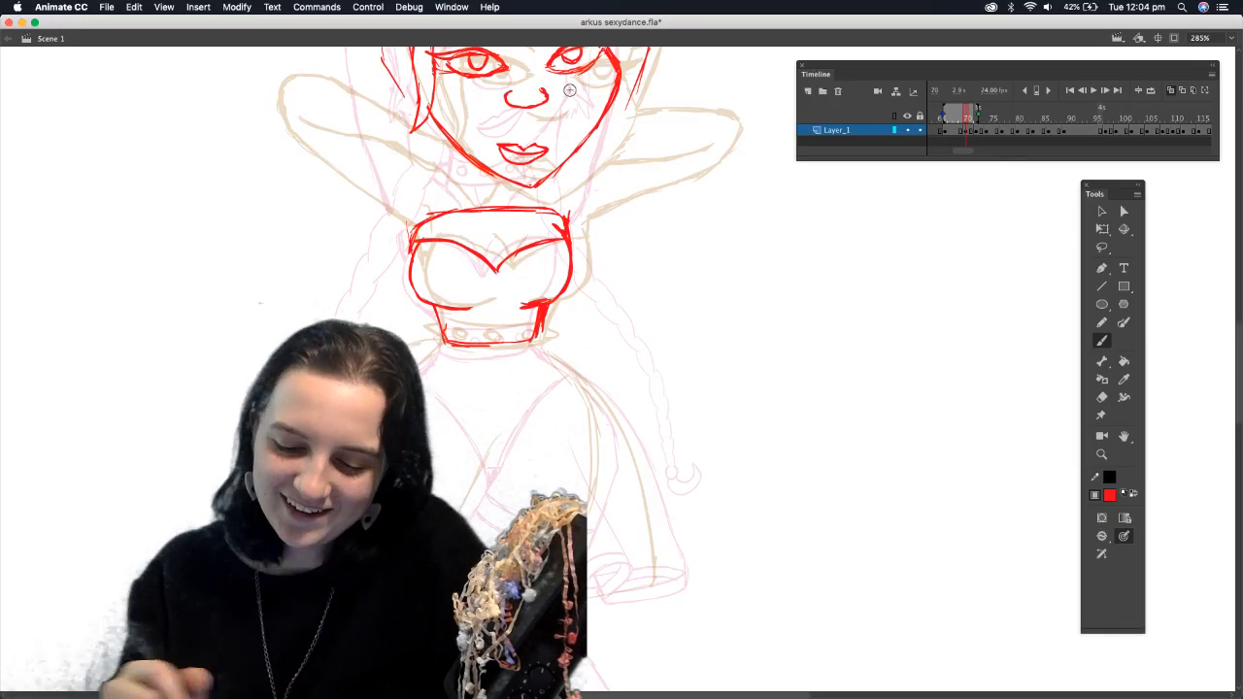
mouse_move(428, 194)
left_mouse_down()
mouse_move(449, 227)
mouse_move(408, 220)
mouse_move(458, 205)
mouse_move(448, 190)
left_mouse_up()
mouse_move(594, 205)
left_mouse_down()
mouse_move(575, 189)
mouse_move(549, 206)
mouse_move(592, 199)
mouse_move(566, 181)
left_mouse_up()
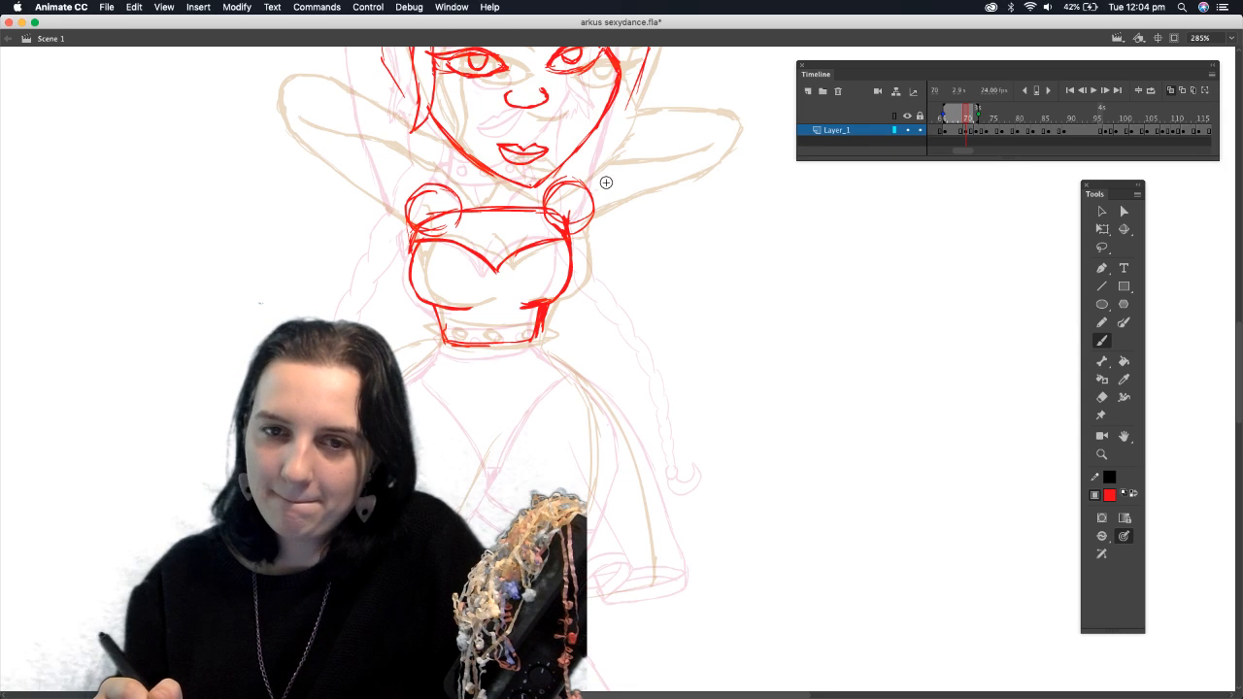
Outline the figure's left-hand raised arm from shoulder to pointed-up elbow beside the face, and erase the shoulder construction lines overlapping it
scroll(1228, 327, "up", 3)
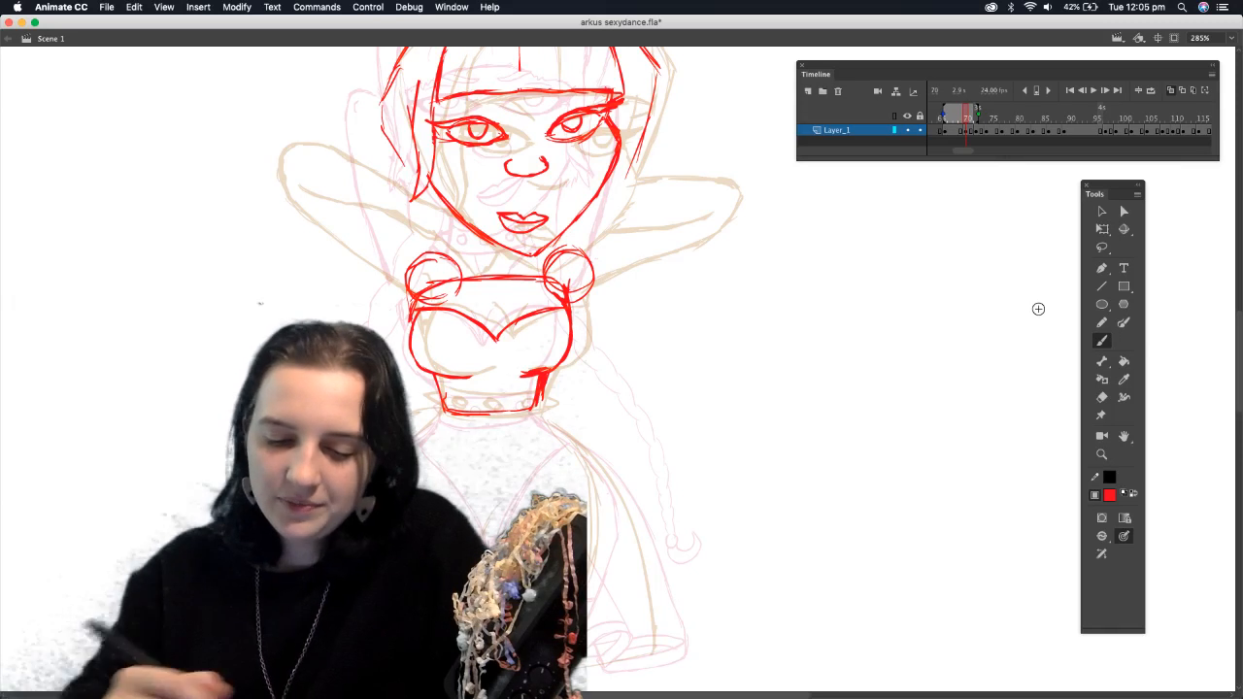
mouse_move(312, 114)
left_mouse_down()
mouse_move(318, 155)
mouse_move(389, 271)
left_mouse_up()
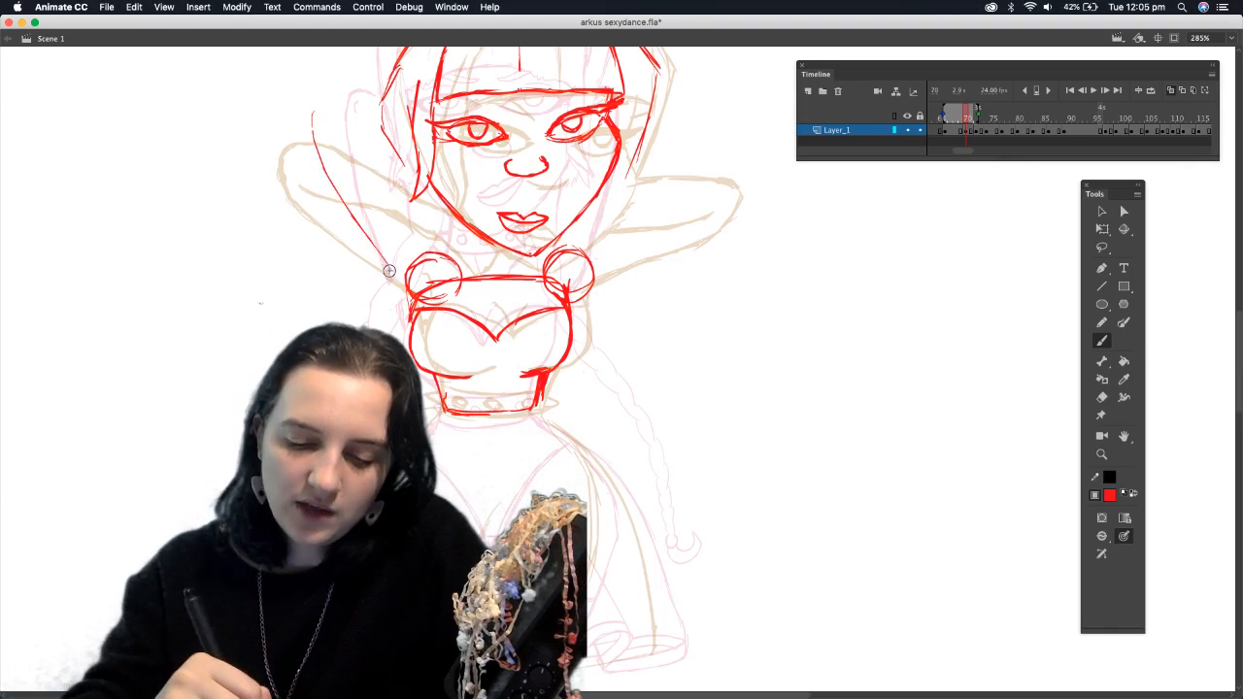
mouse_move(320, 110)
left_mouse_down()
mouse_move(352, 133)
mouse_move(439, 247)
mouse_move(348, 135)
mouse_move(328, 183)
mouse_move(398, 277)
left_mouse_up()
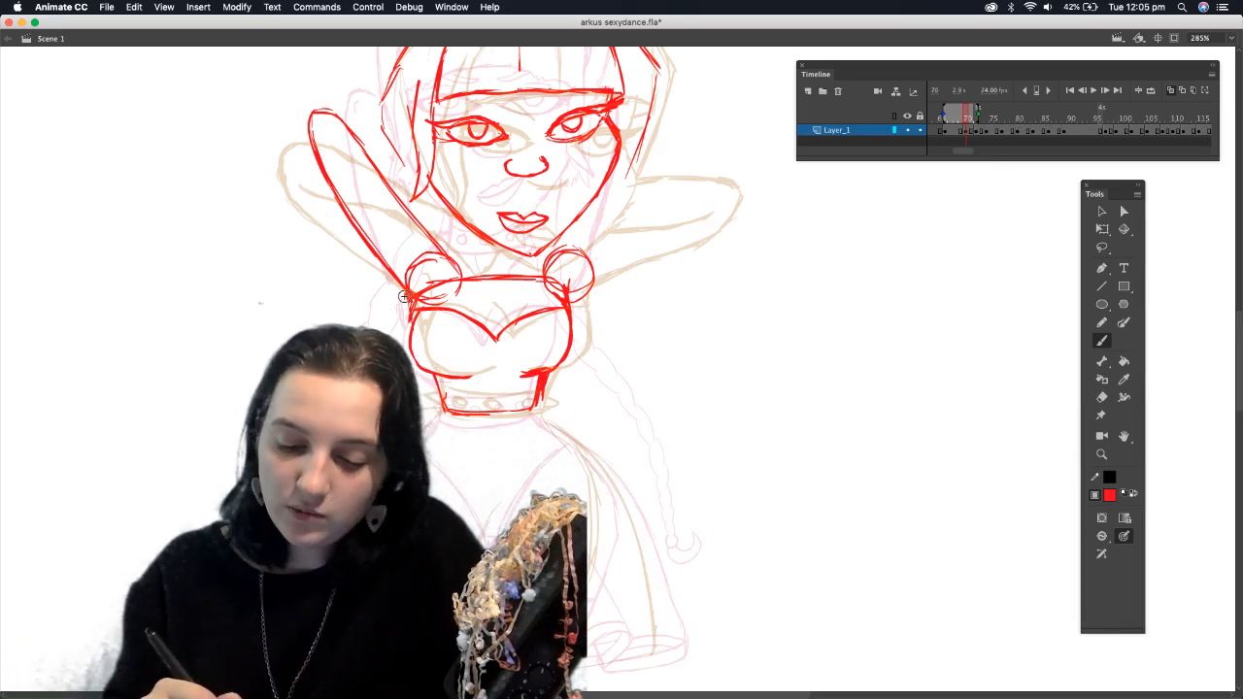
key("e")
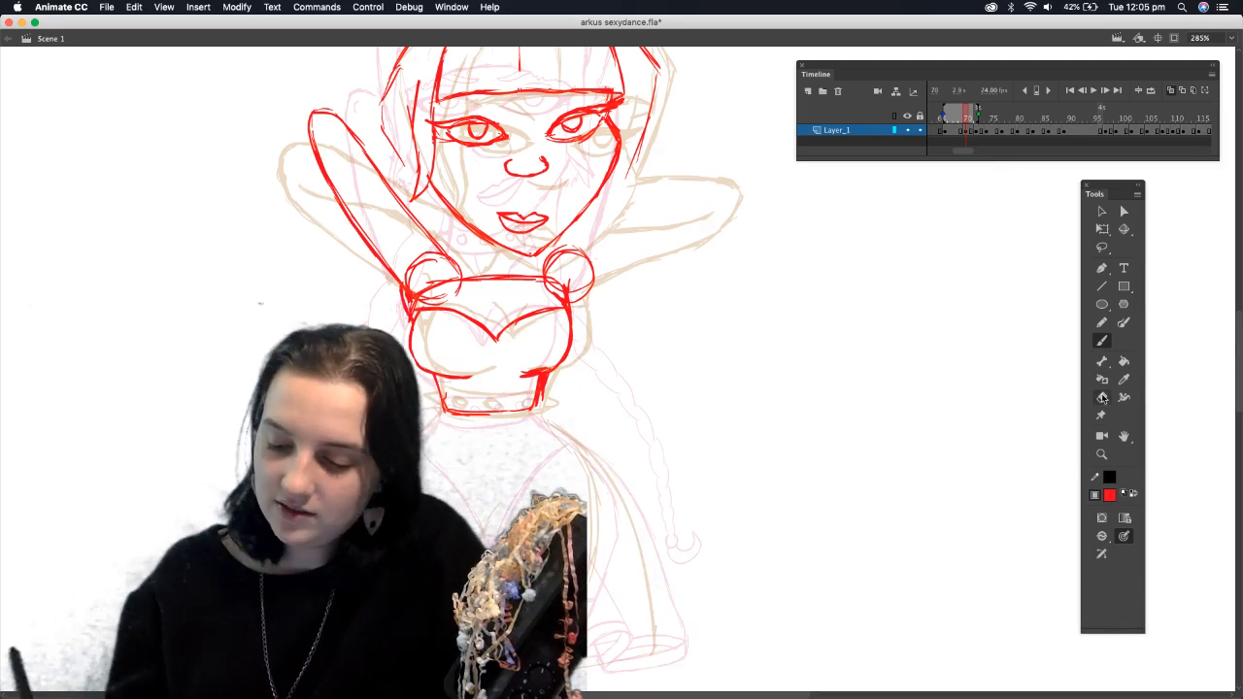
mouse_move(411, 303)
left_mouse_down()
mouse_move(413, 282)
mouse_move(446, 292)
mouse_move(430, 278)
mouse_move(444, 257)
left_mouse_up()
left_click(1102, 340)
Outline the right-hand raised arm from shoulder to elbow, erase its shoulder circle and the shoulder line, and clean up the elbow
left_click_drag(1238, 345, 1238, 302)
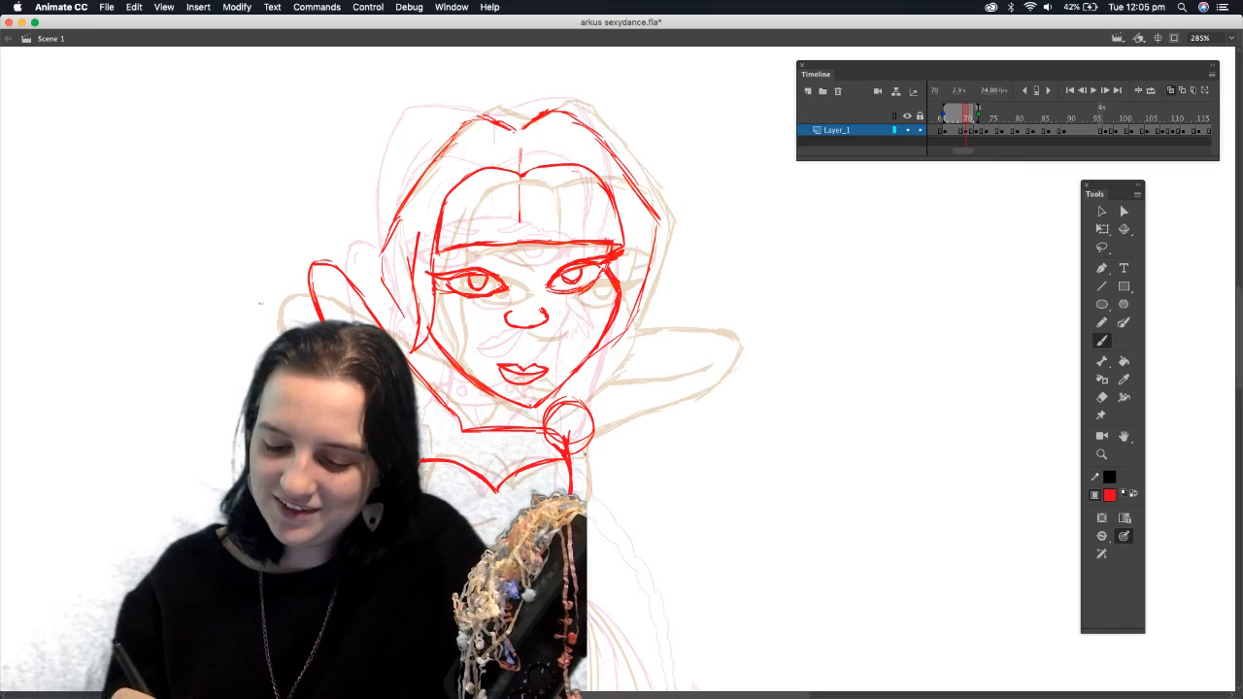
mouse_move(673, 282)
left_mouse_down()
mouse_move(620, 408)
mouse_move(679, 291)
mouse_move(655, 278)
mouse_move(676, 313)
mouse_move(599, 419)
mouse_move(623, 314)
mouse_move(648, 284)
mouse_move(617, 326)
mouse_move(666, 279)
mouse_move(689, 283)
mouse_move(576, 451)
mouse_move(556, 428)
mouse_move(527, 449)
mouse_move(470, 432)
left_mouse_up()
left_click(1101, 396)
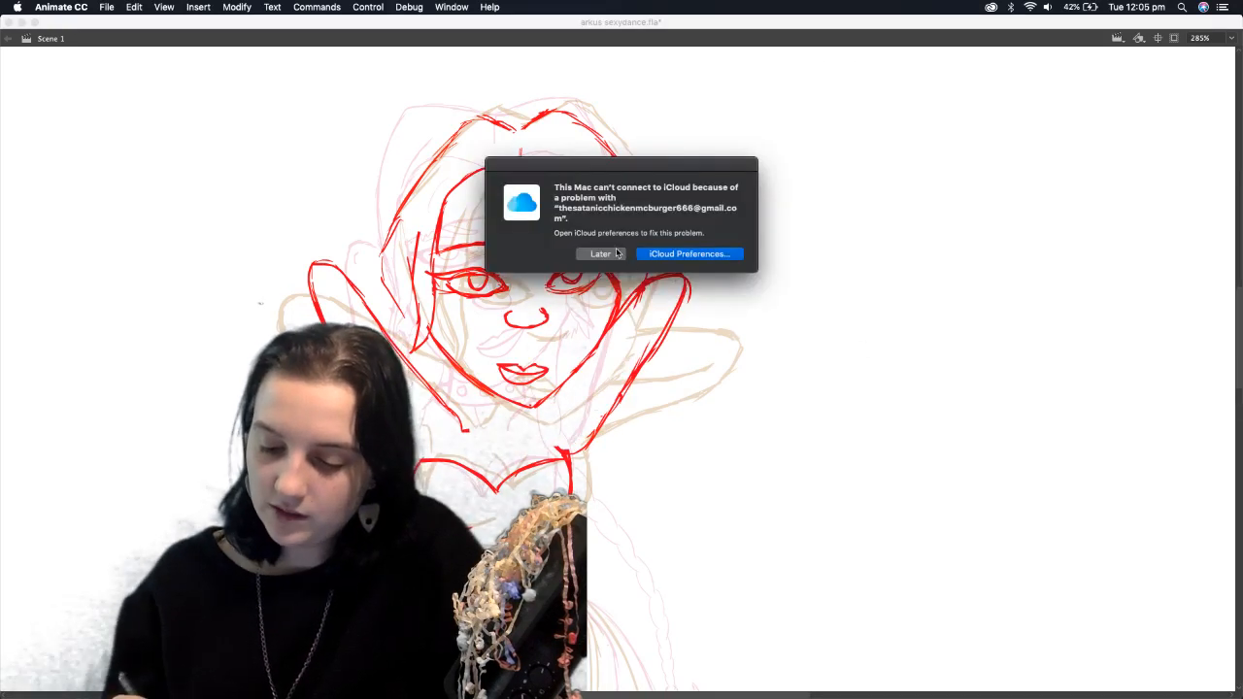
left_click(601, 254)
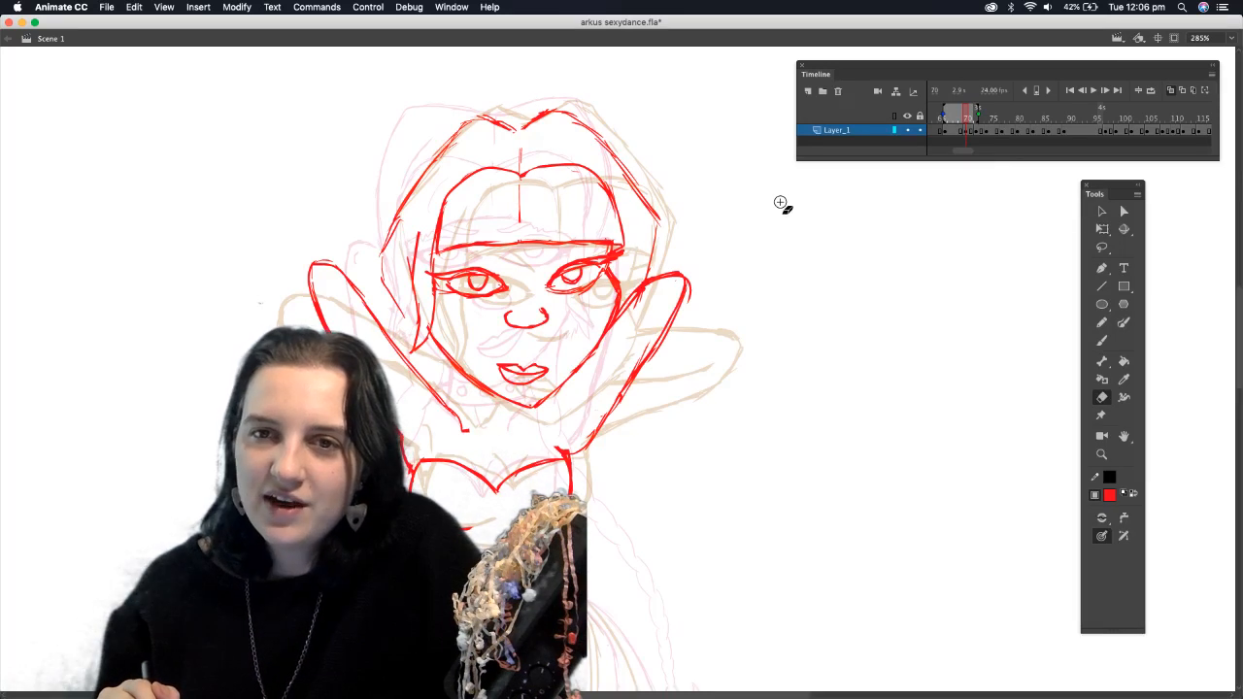
key("b")
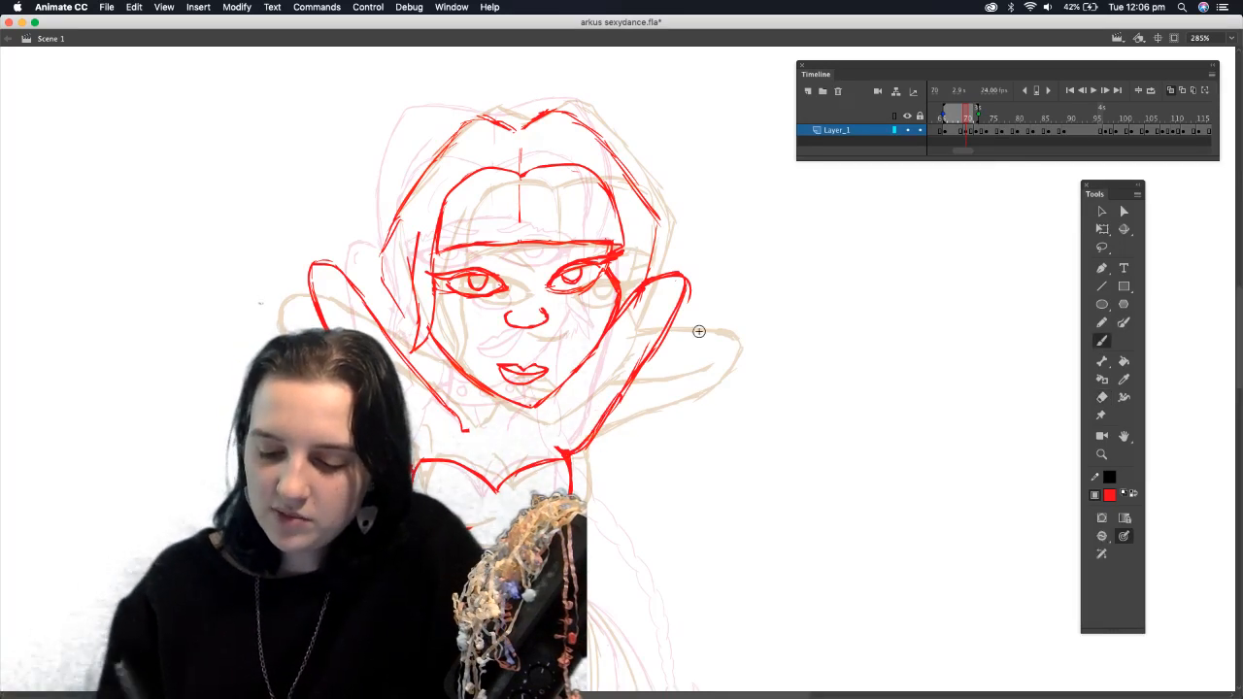
left_click(1101, 397)
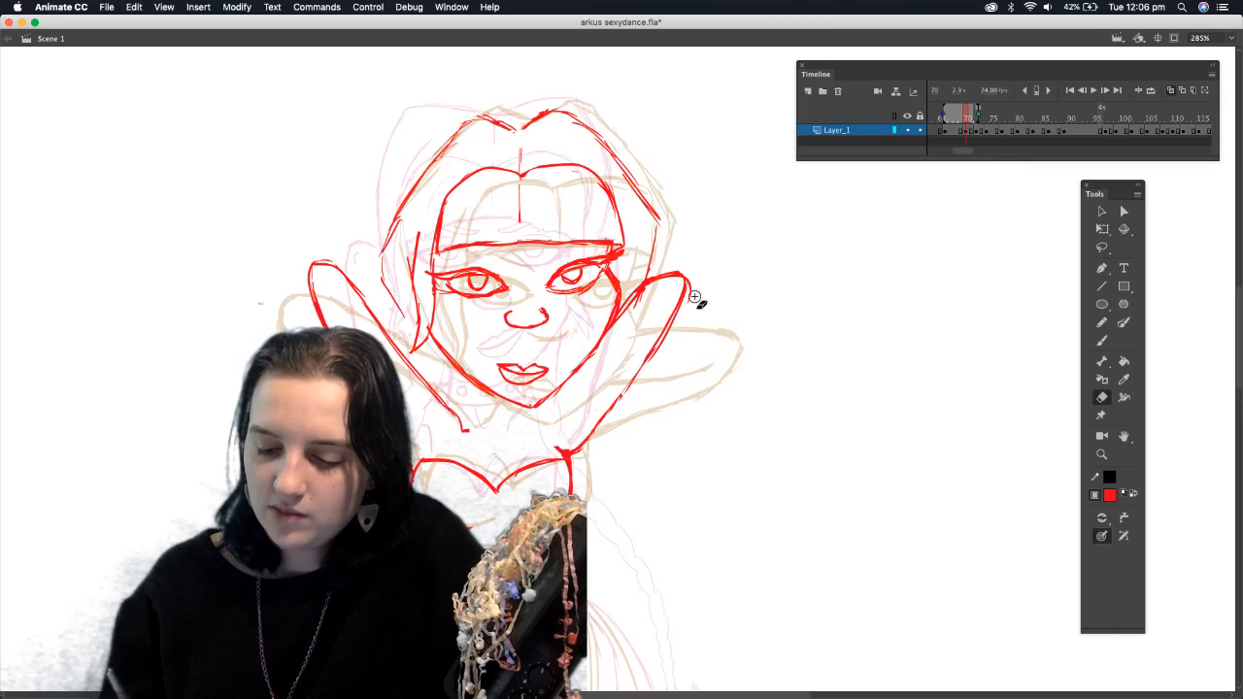
left_click(1101, 340)
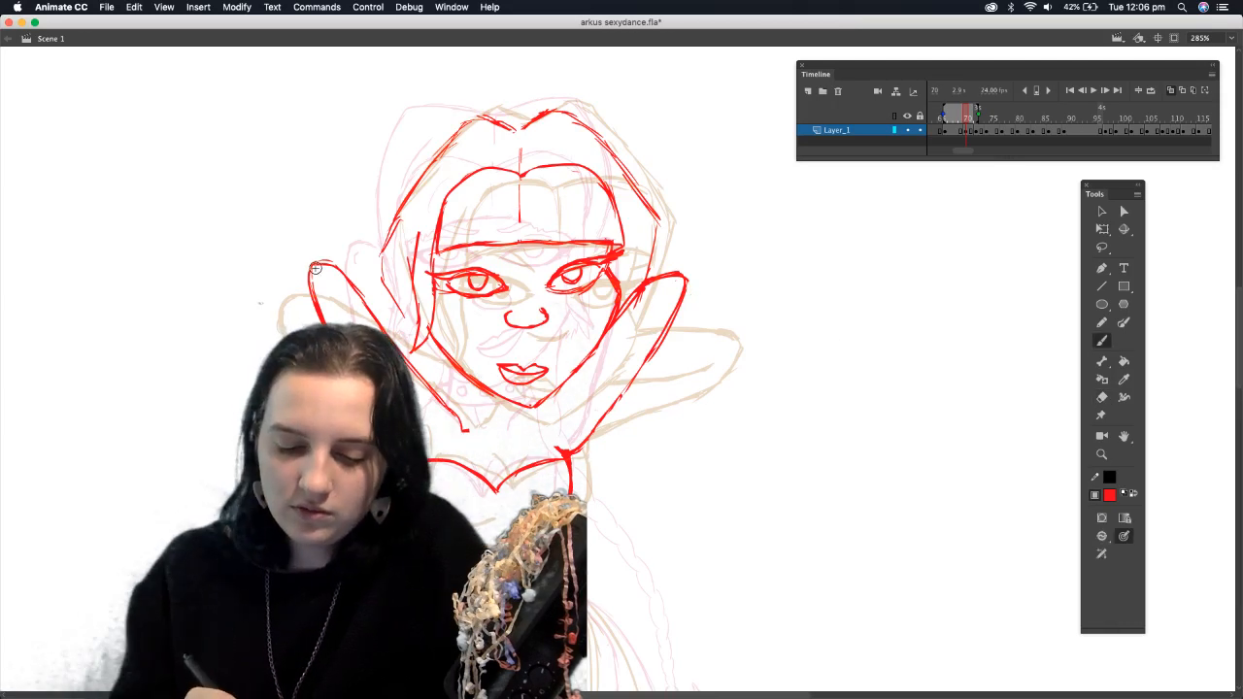
Add forearms folding from both elbows behind the hair and erase the rounded elbow lines they replace
left_click_drag(341, 268, 380, 263)
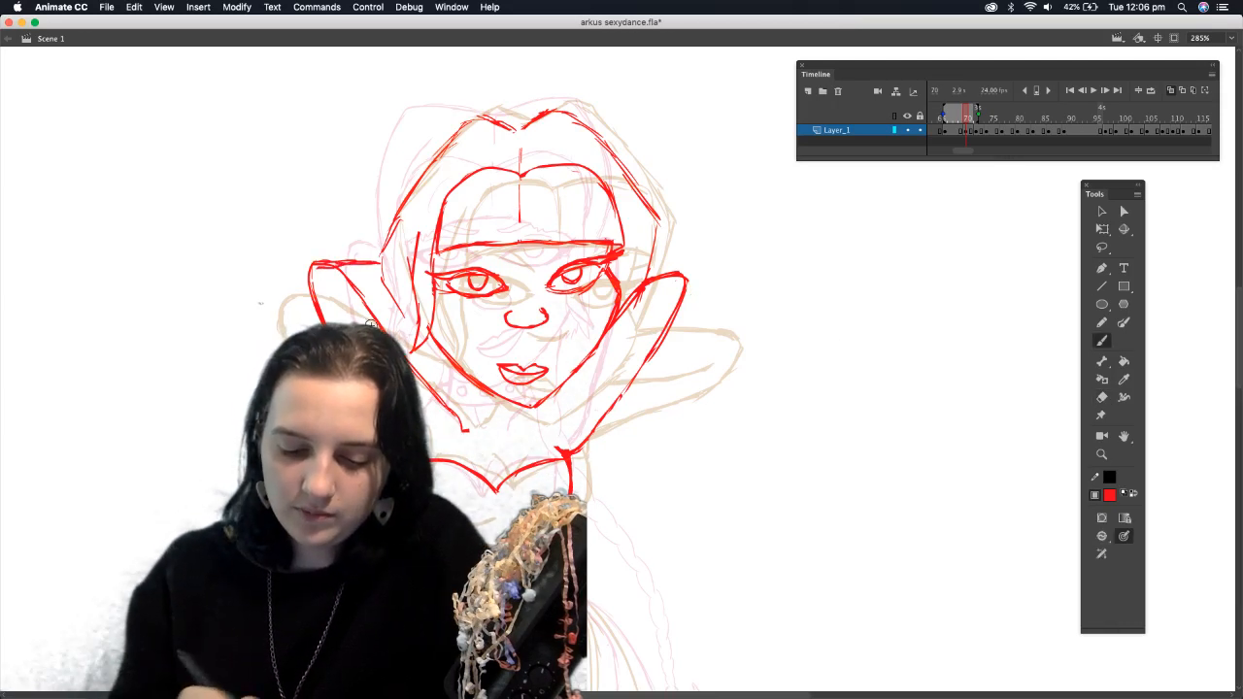
left_click(1101, 397)
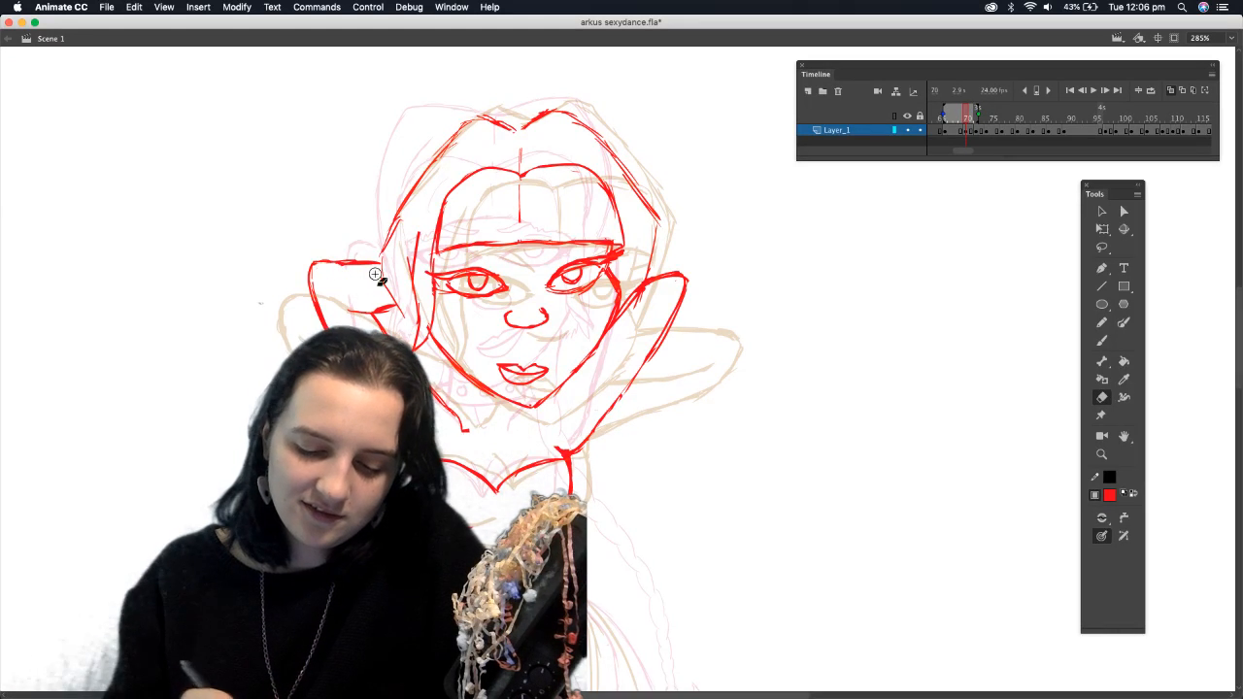
left_click(1101, 339)
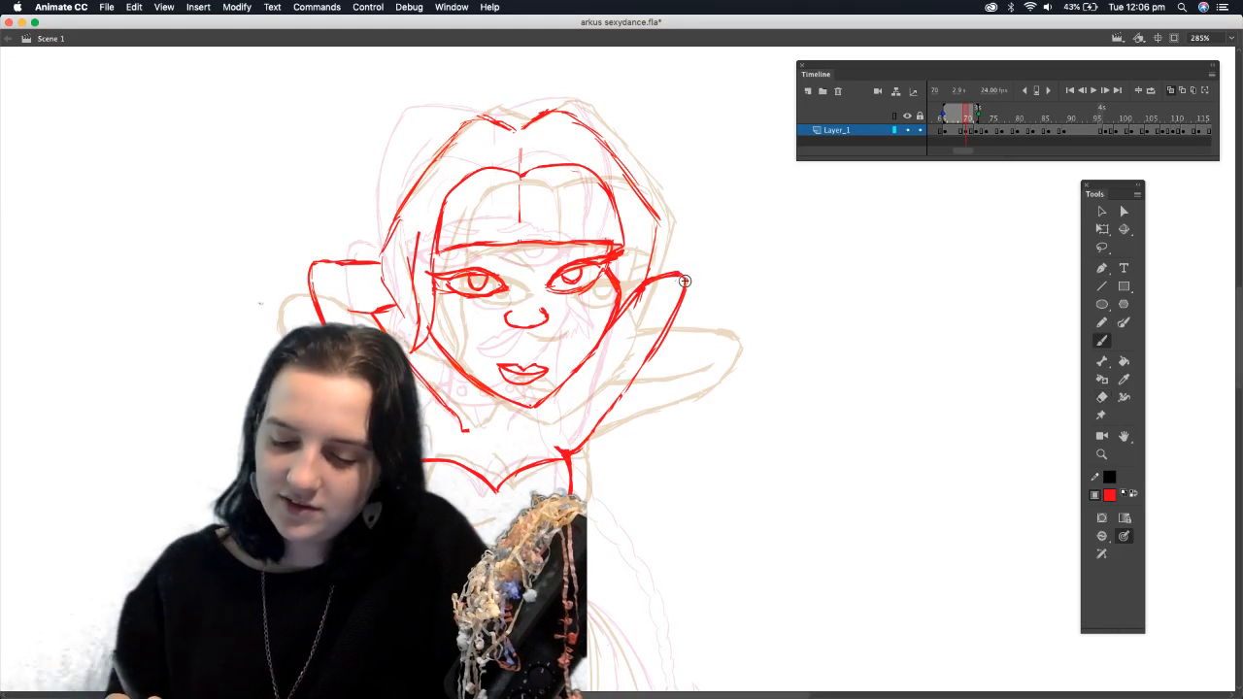
left_click(1101, 397)
mouse_move(696, 274)
left_mouse_down()
mouse_move(644, 313)
mouse_move(671, 294)
left_mouse_up()
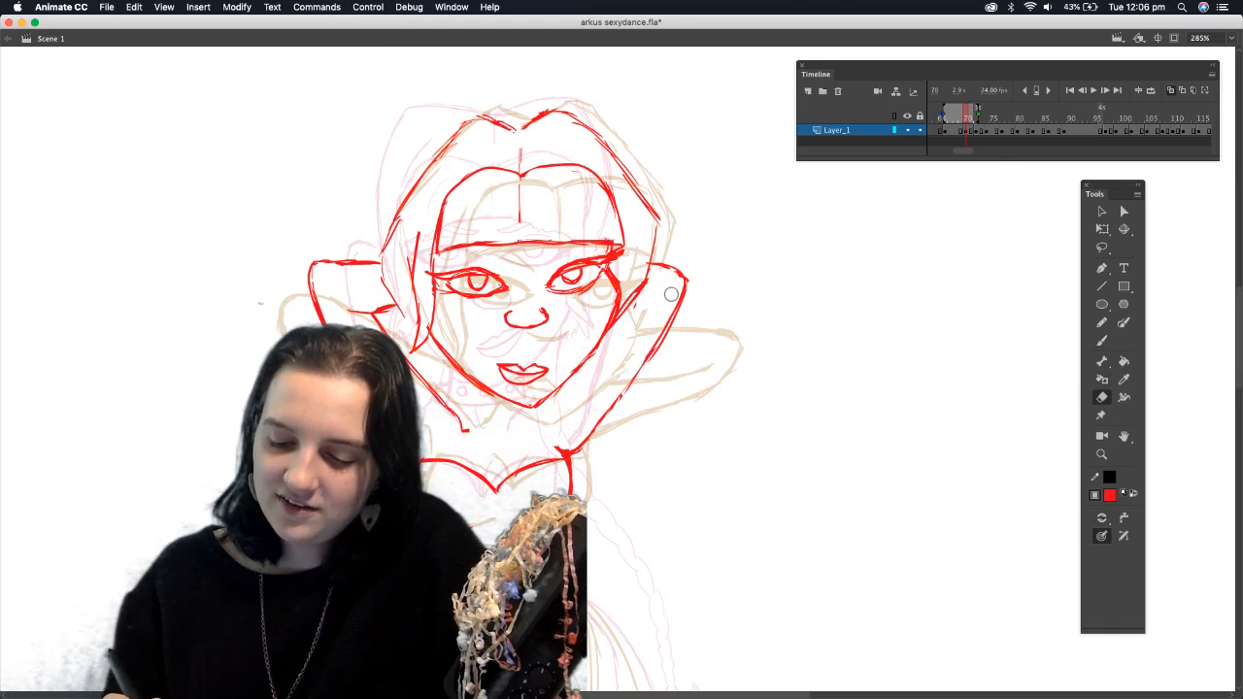
Draw the neck beneath the chin with a choker band curving across it
left_click(1101, 342)
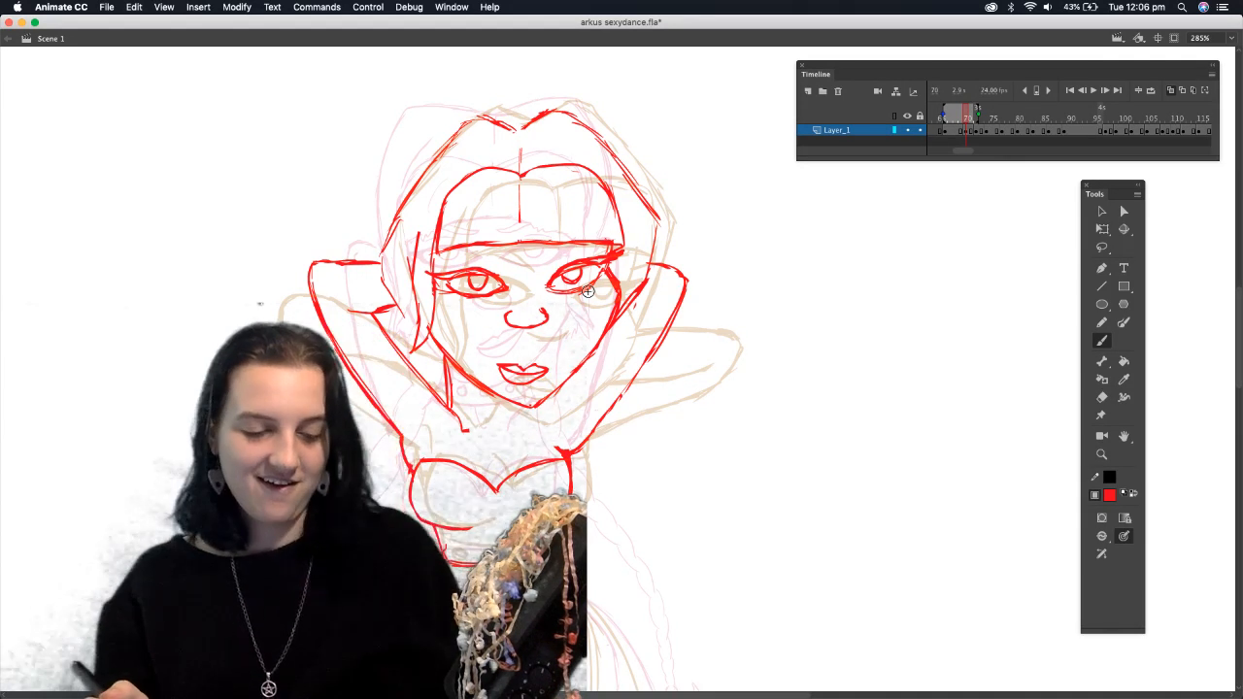
key("super+z")
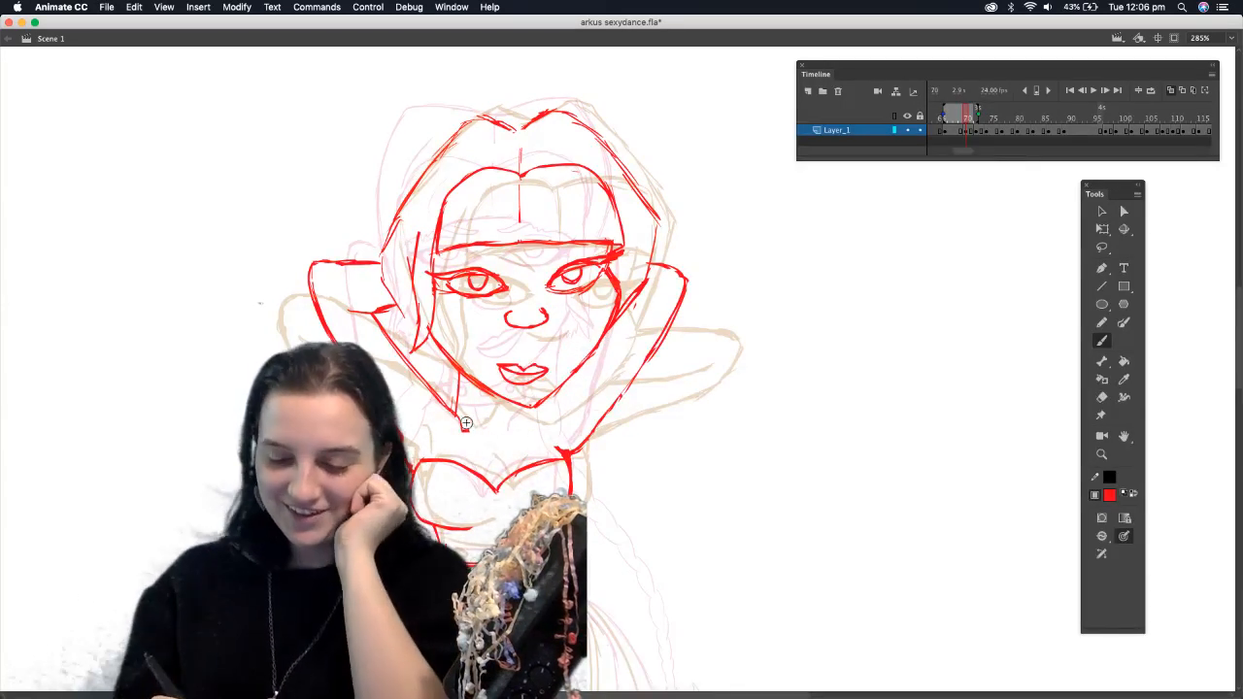
mouse_move(463, 391)
left_mouse_down()
mouse_move(493, 420)
mouse_move(533, 412)
left_mouse_up()
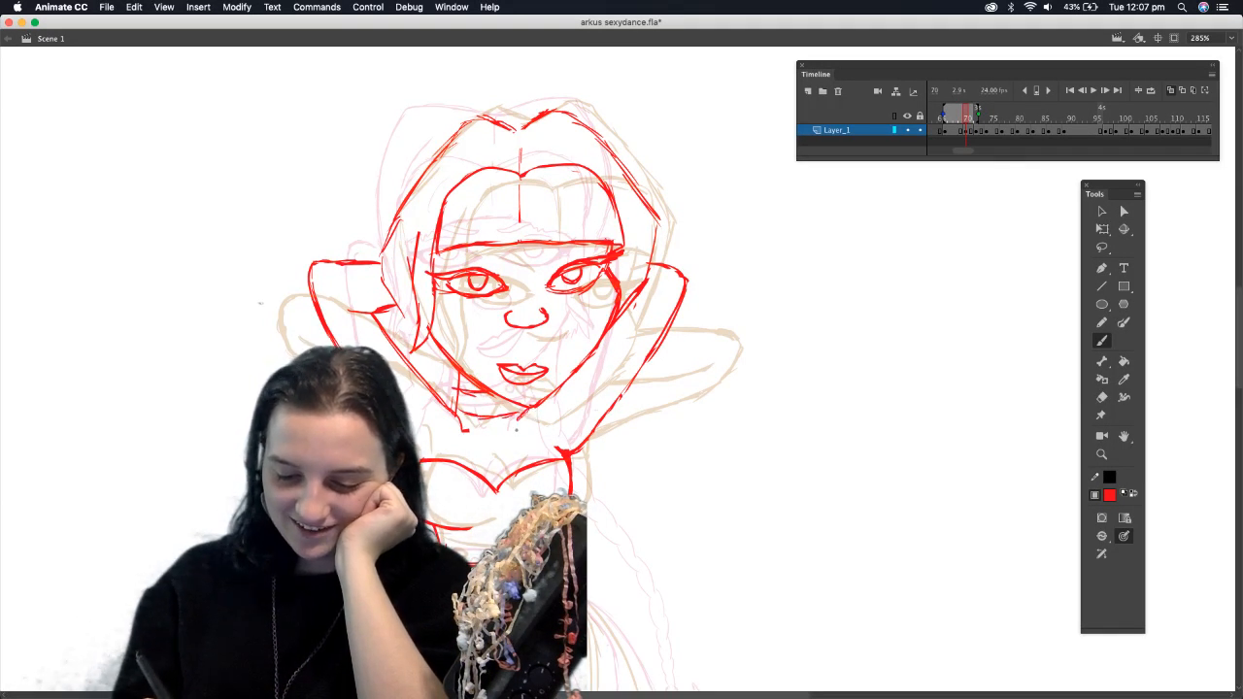
left_click_drag(456, 387, 457, 410)
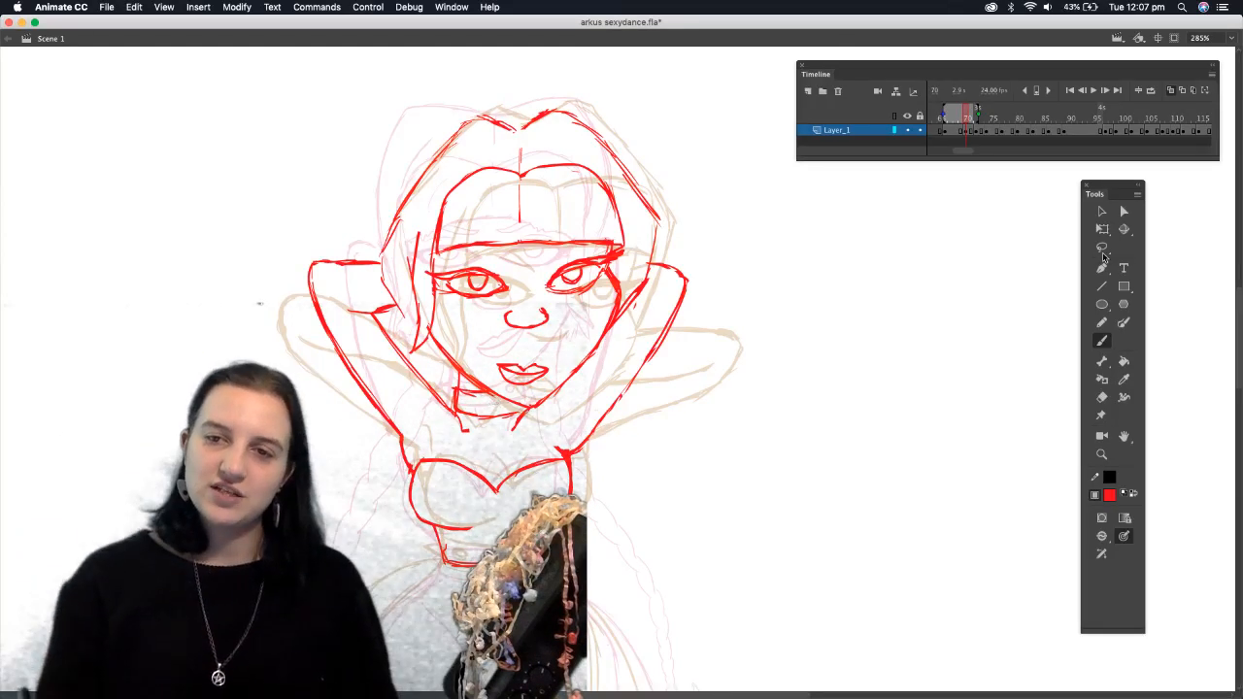
Extend the onion-skin range forward to about frame 75 and show the neighbouring frames as regular onion skins
left_click_drag(1238, 330, 1239, 367)
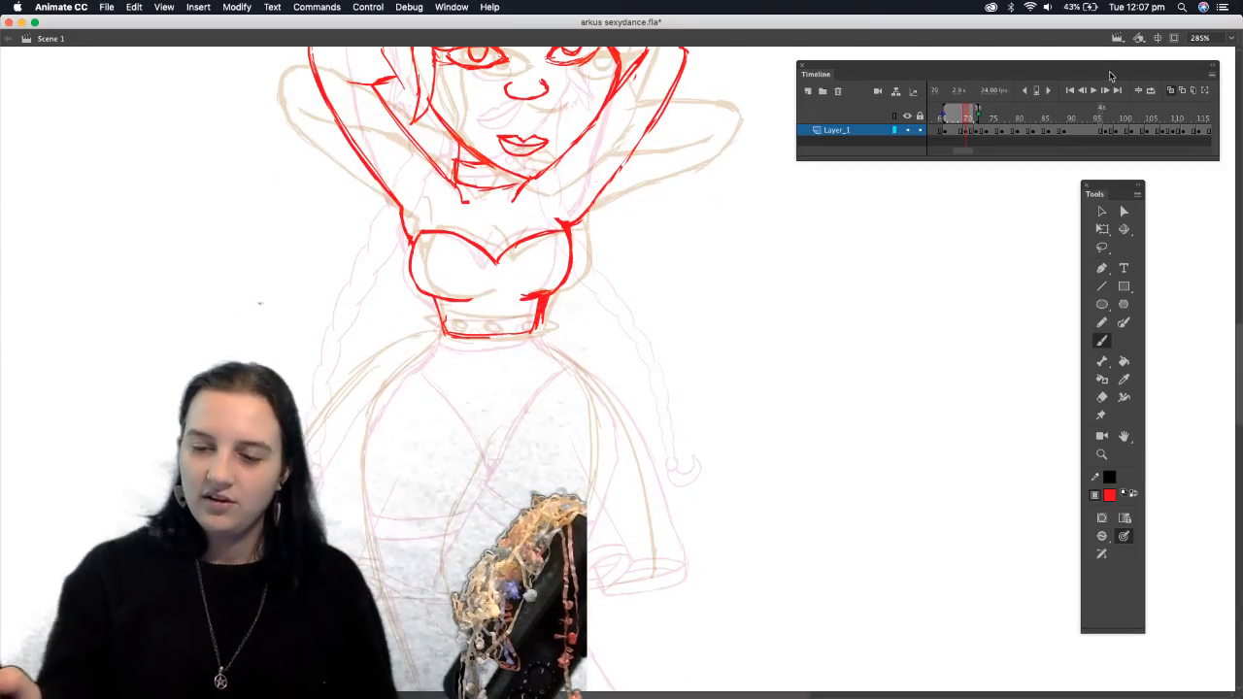
left_click(1181, 90)
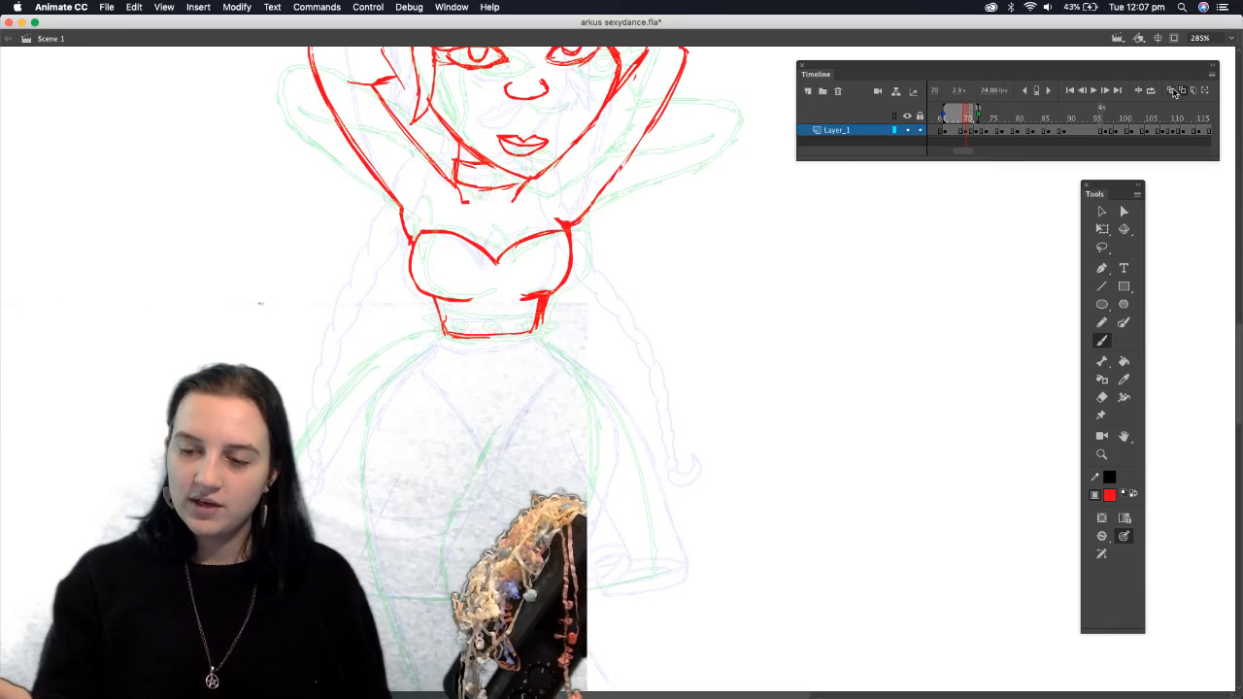
left_click(1170, 91)
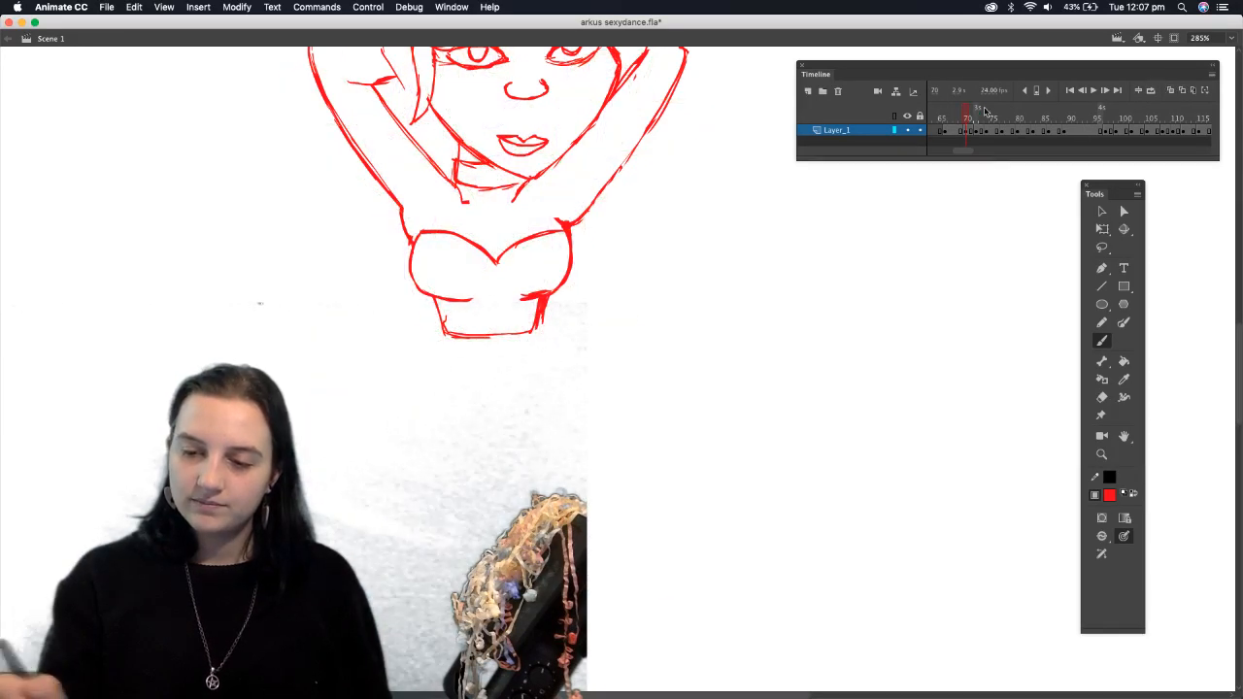
mouse_move(961, 121)
left_mouse_down()
mouse_move(992, 125)
mouse_move(957, 124)
mouse_move(992, 114)
left_mouse_up()
left_click(1170, 90)
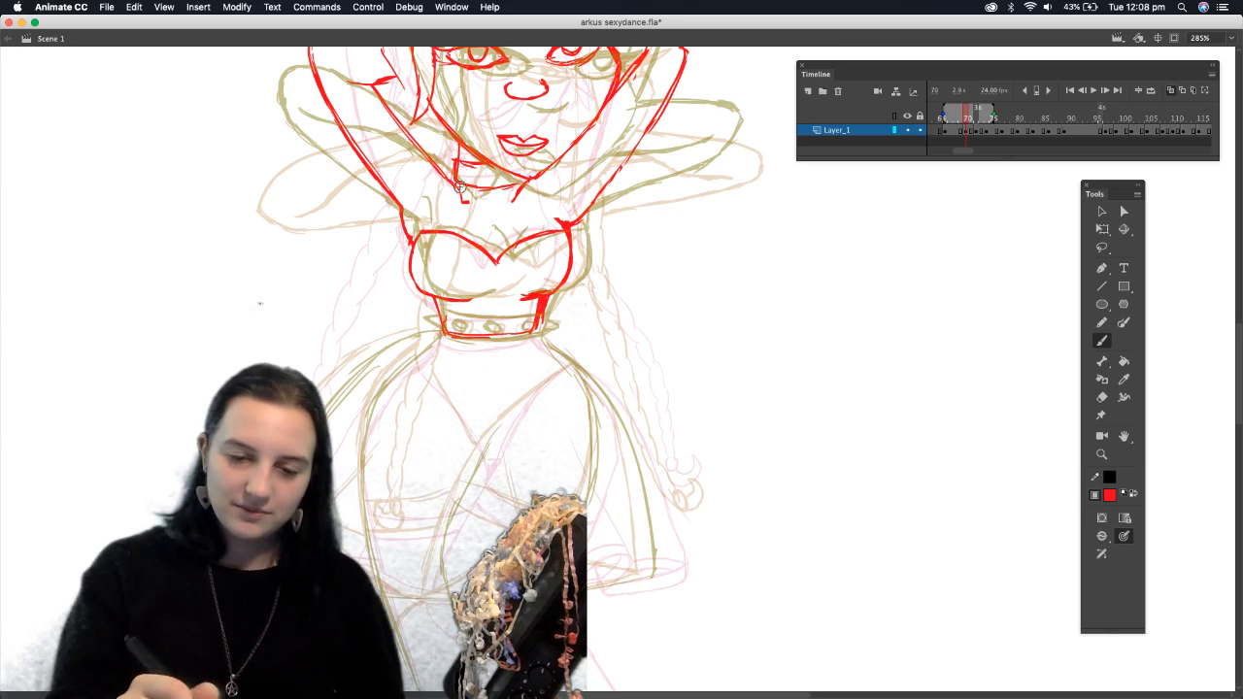
Sketch a curved braid guide line down each side of the body on frame 70, from beside the neck to past the hips
mouse_move(441, 169)
left_mouse_down()
mouse_move(361, 344)
mouse_move(337, 490)
left_mouse_up()
left_click_drag(571, 161, 582, 242)
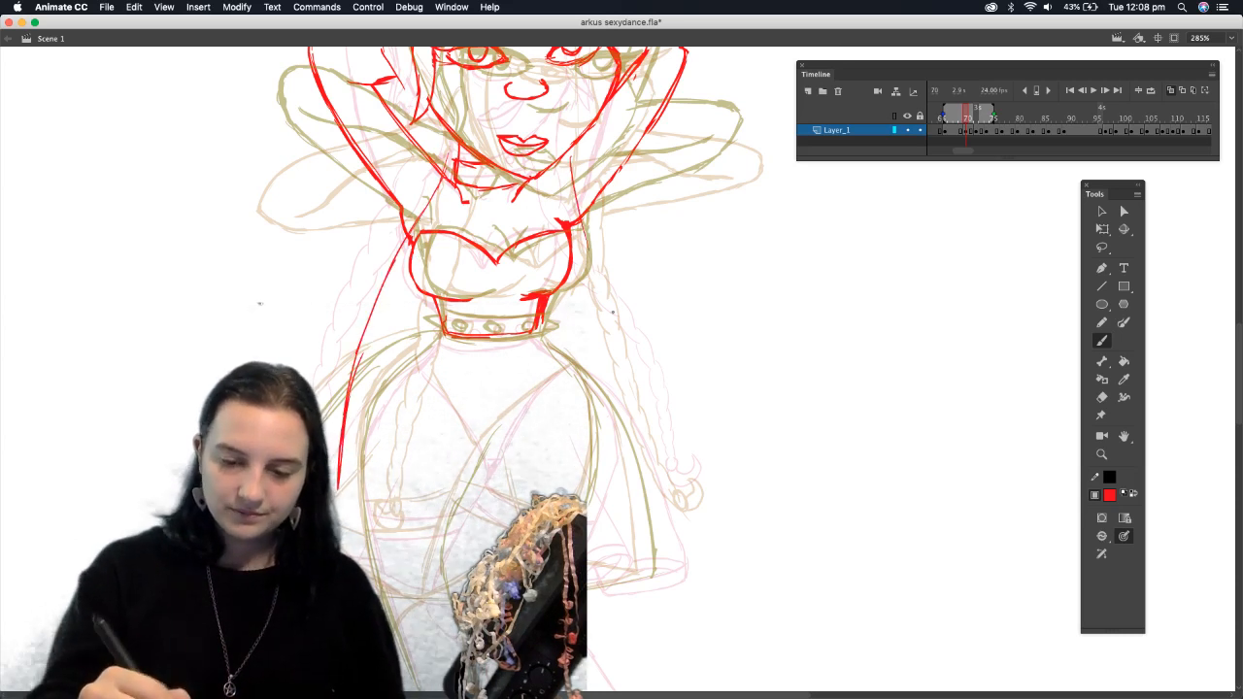
left_click_drag(639, 357, 672, 497)
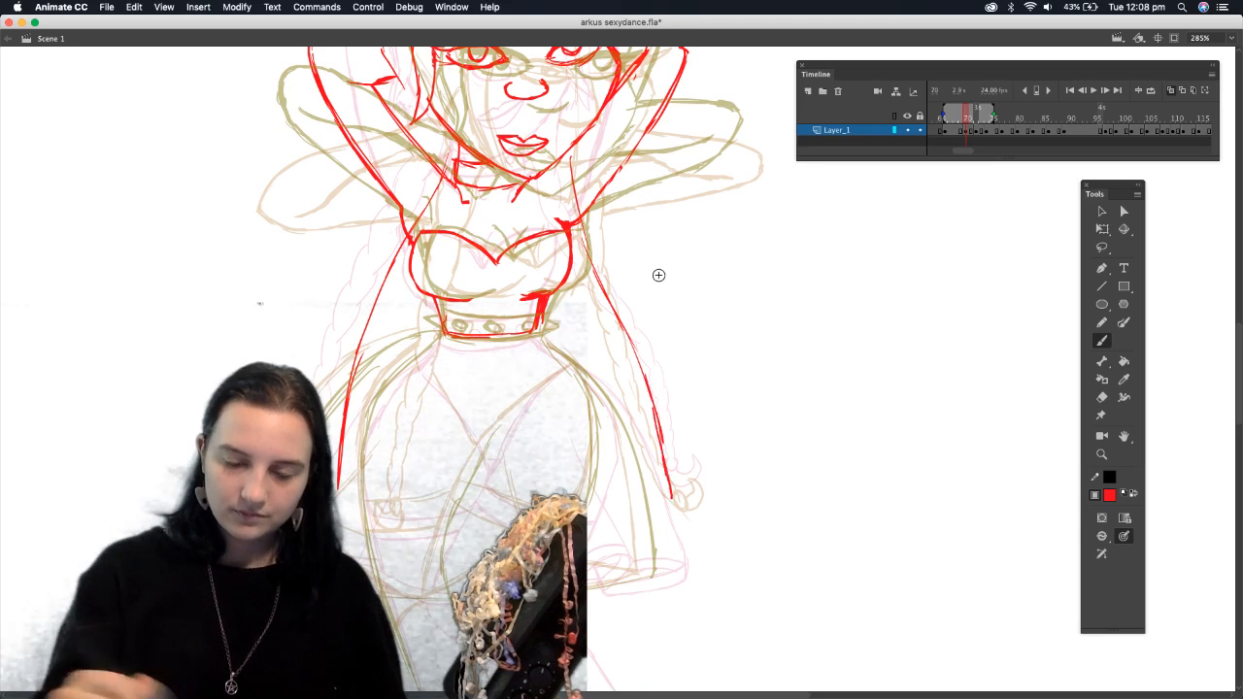
On frame 72, limit the onion-skin range to about frames 70 to 75 and sketch a braid guide line down each side of the body
left_click(979, 116)
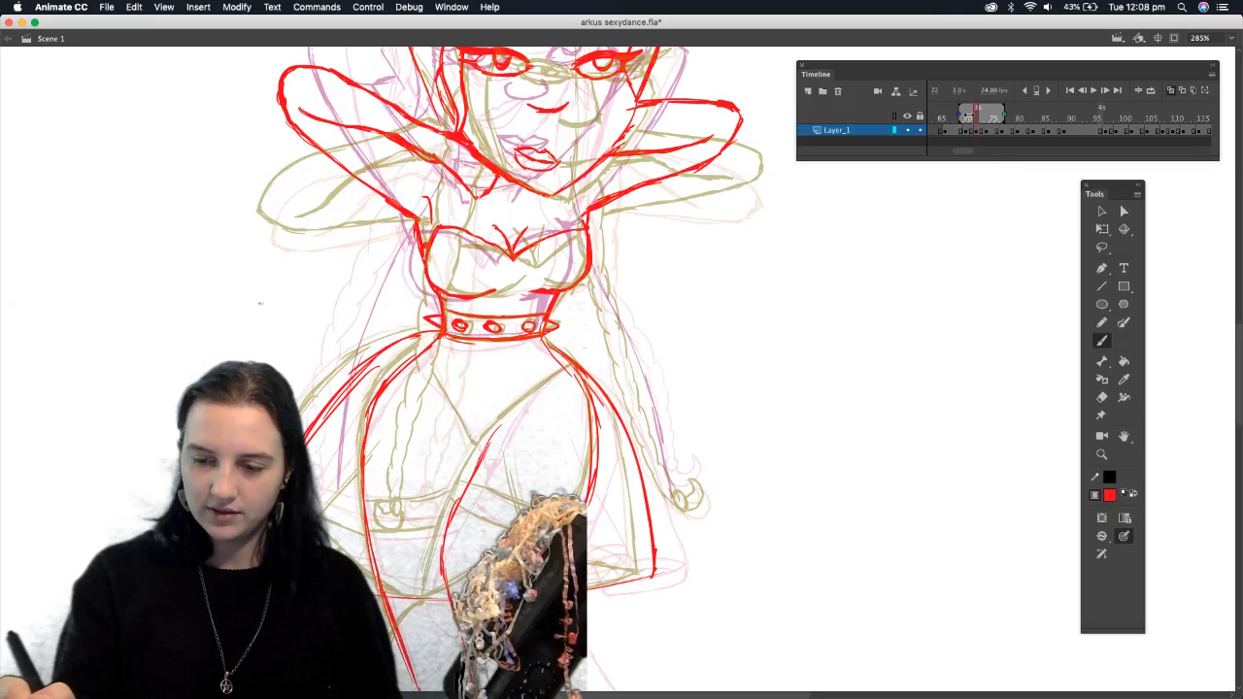
key("comma")
left_click_drag(1003, 109, 993, 110)
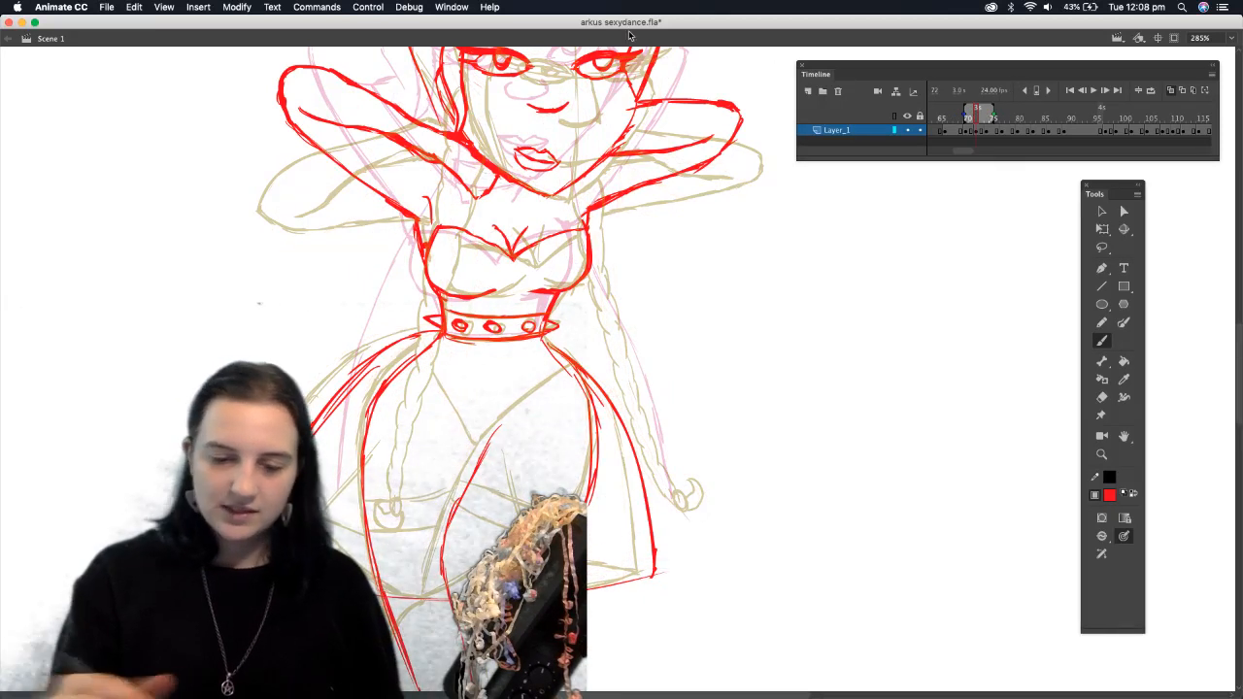
mouse_move(435, 264)
left_mouse_down()
mouse_move(377, 402)
mouse_move(411, 325)
left_mouse_up()
mouse_move(581, 196)
left_mouse_down()
mouse_move(610, 343)
mouse_move(668, 481)
left_mouse_up()
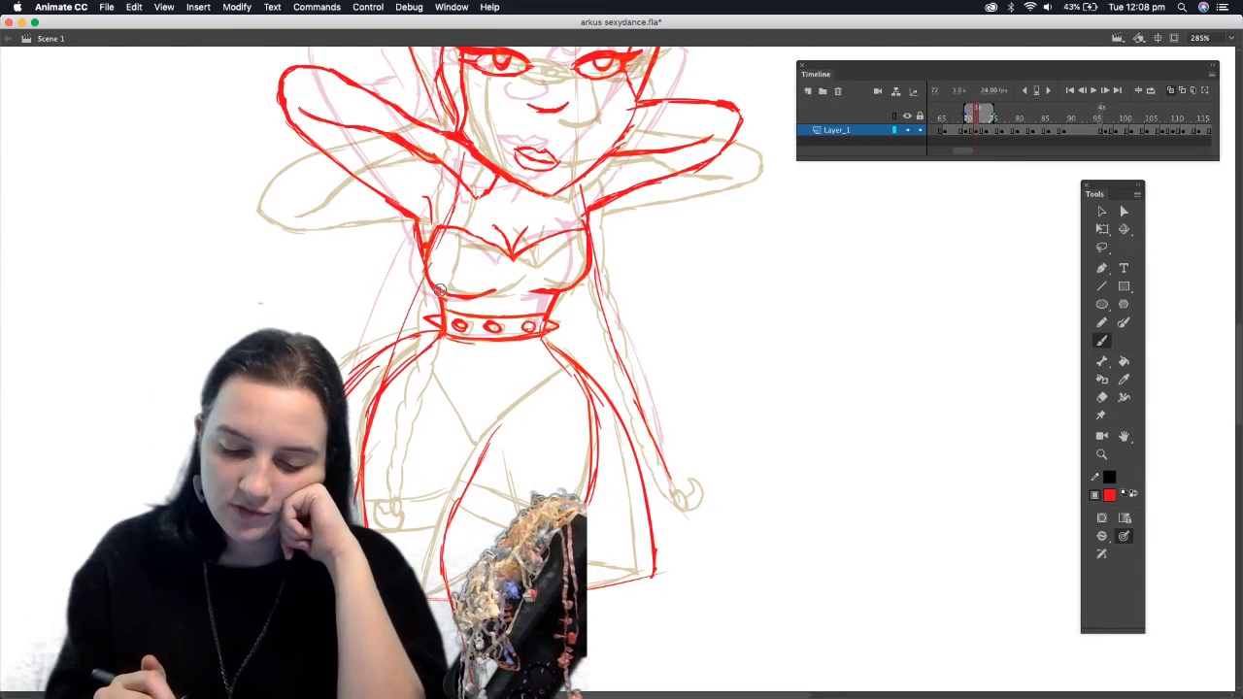
Draw the V-shaped leotard leg openings between the hips on frame 72 and clean up the thick strokes where they meet
left_click_drag(491, 432, 513, 399)
mouse_move(580, 357)
left_mouse_down()
mouse_move(505, 410)
mouse_move(482, 444)
left_mouse_up()
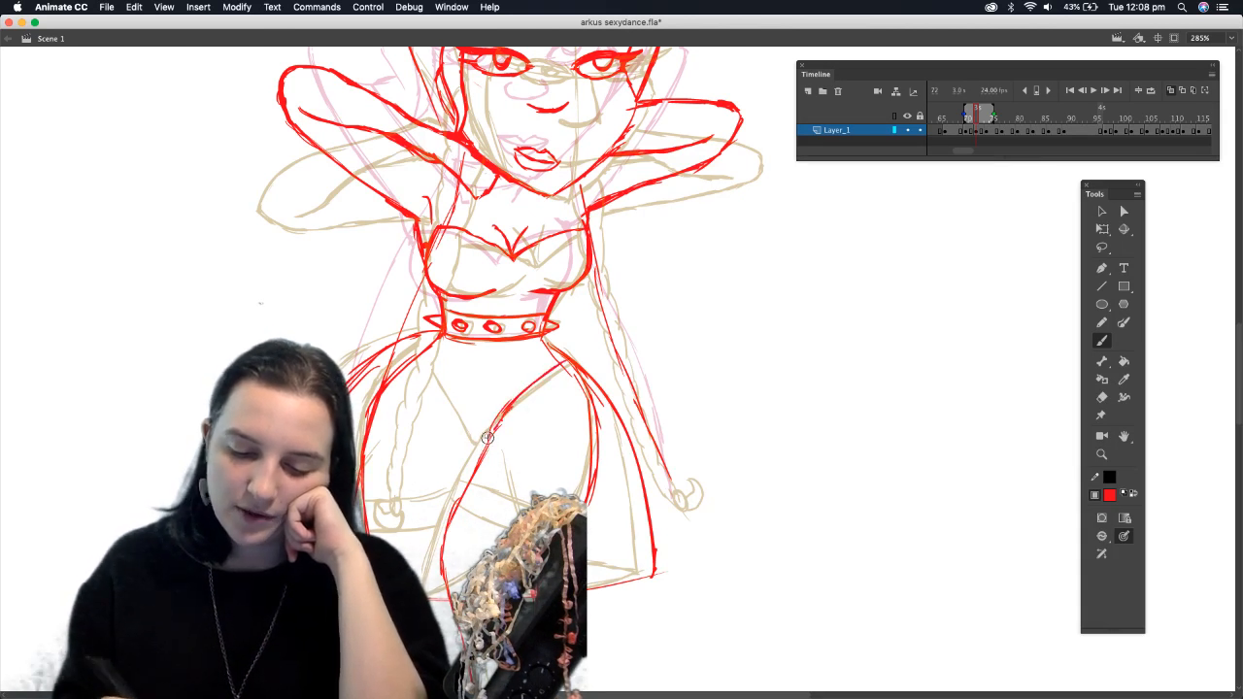
mouse_move(428, 370)
left_mouse_down()
mouse_move(481, 446)
mouse_move(511, 404)
left_mouse_up()
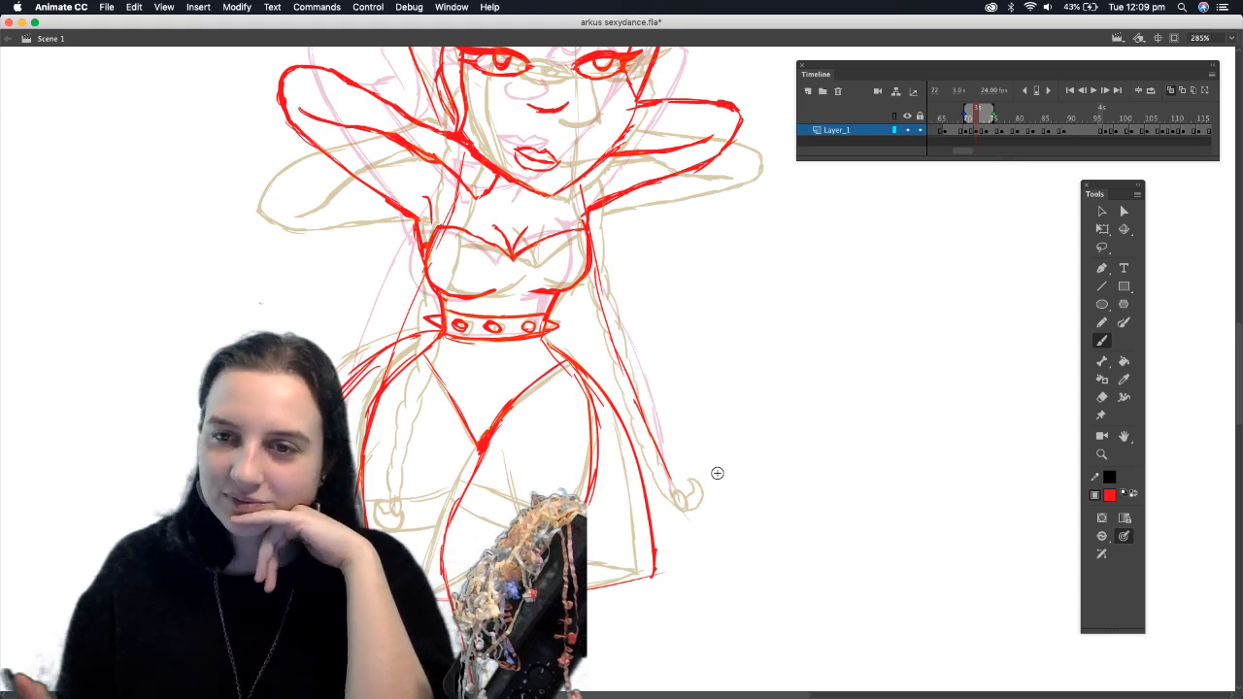
left_click(1101, 397)
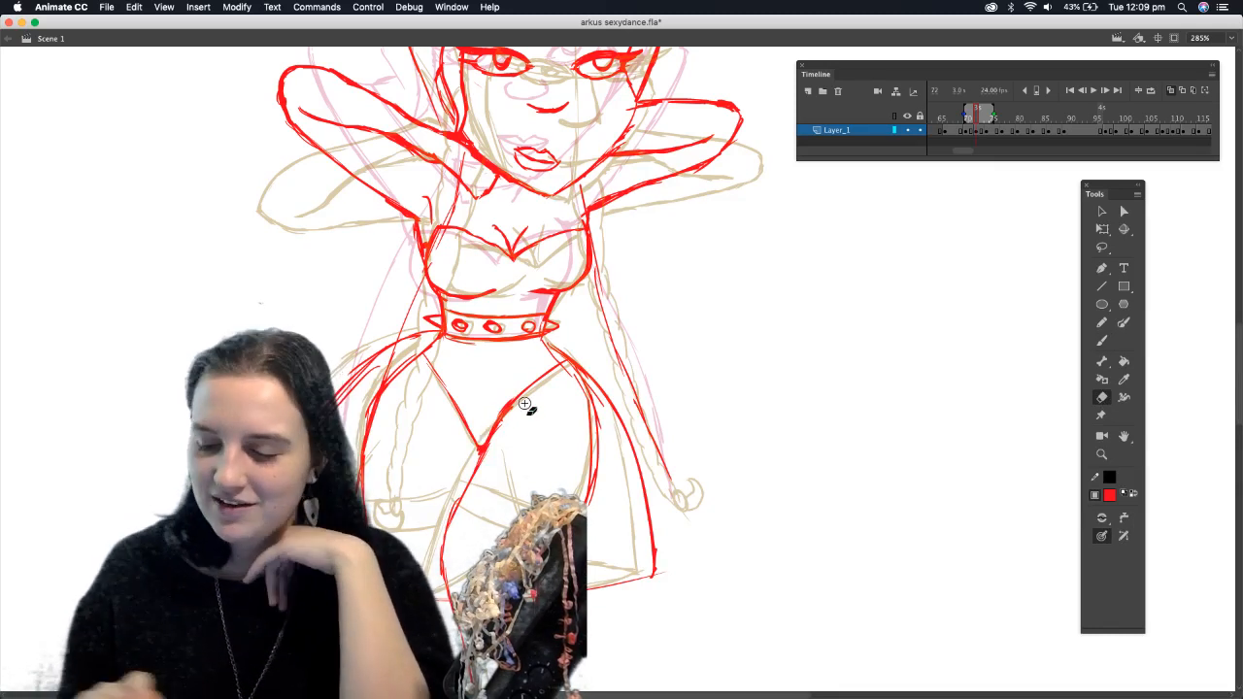
left_click(1100, 341)
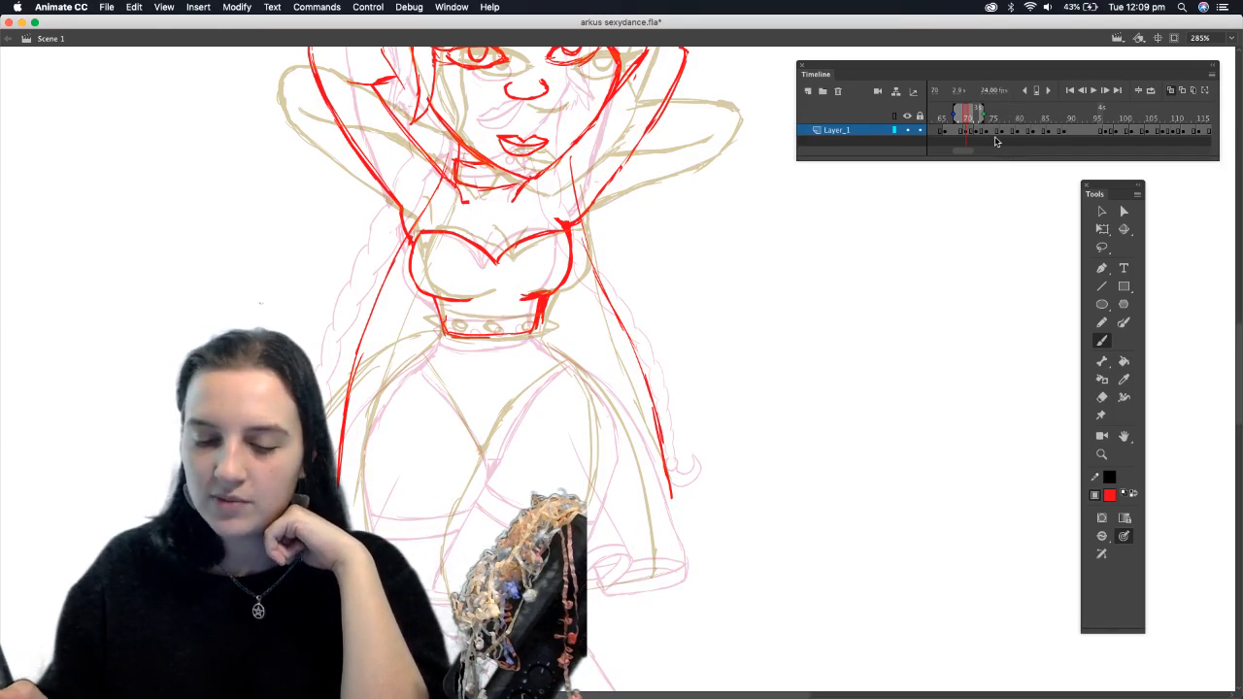
On frame 72, draw the left-hand braid as wavy plaited strands with a crescent ornament at its end, and erase the lines it overlaps
left_click(982, 118)
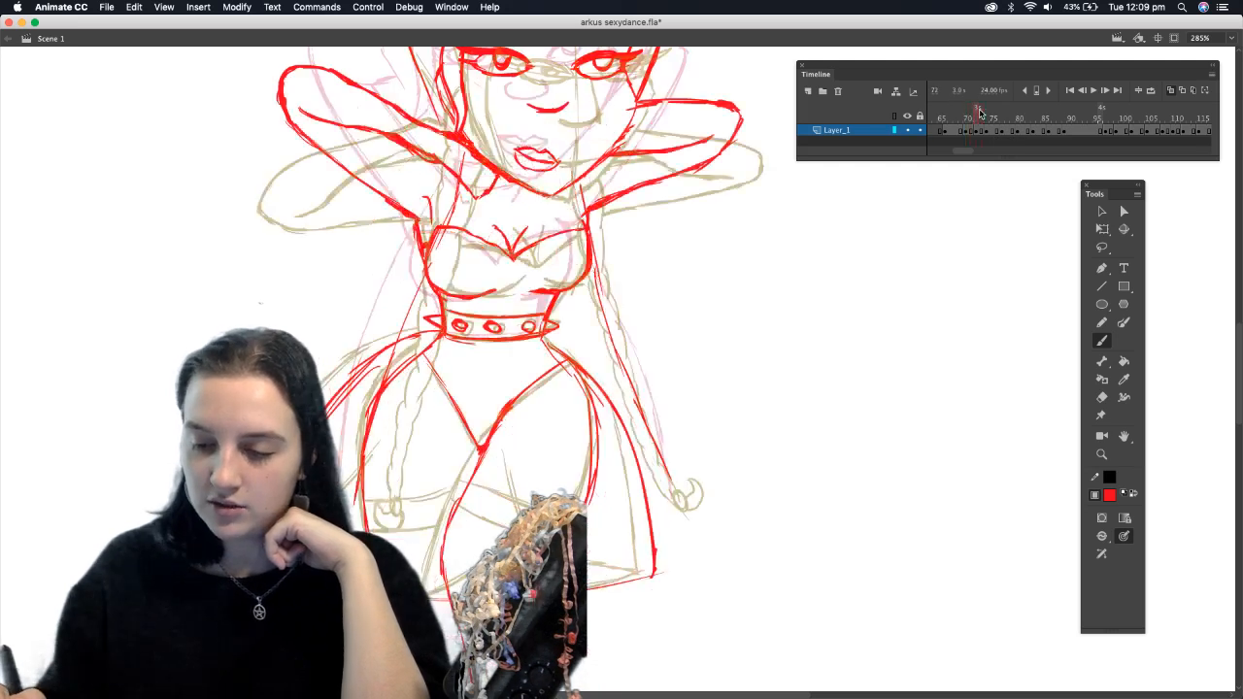
left_click(980, 117)
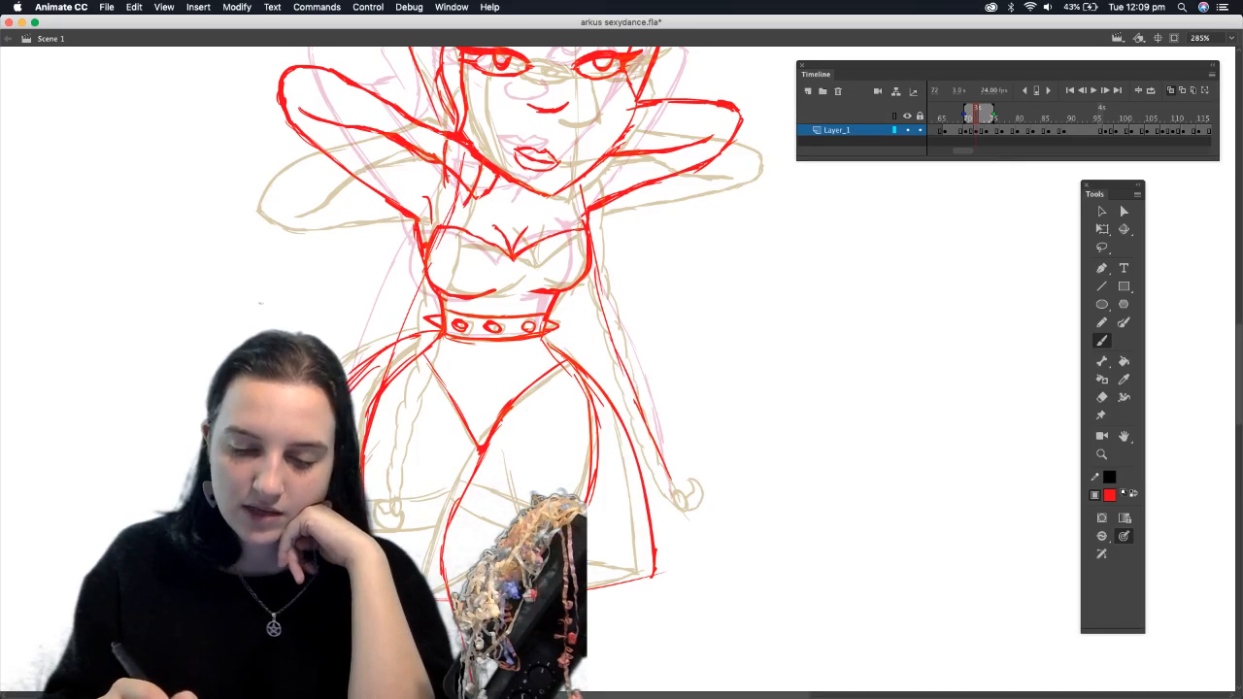
mouse_move(466, 206)
left_mouse_down()
mouse_move(450, 251)
mouse_move(450, 222)
mouse_move(443, 274)
mouse_move(427, 251)
mouse_move(404, 286)
mouse_move(432, 292)
mouse_move(408, 280)
mouse_move(421, 302)
mouse_move(404, 353)
left_mouse_up()
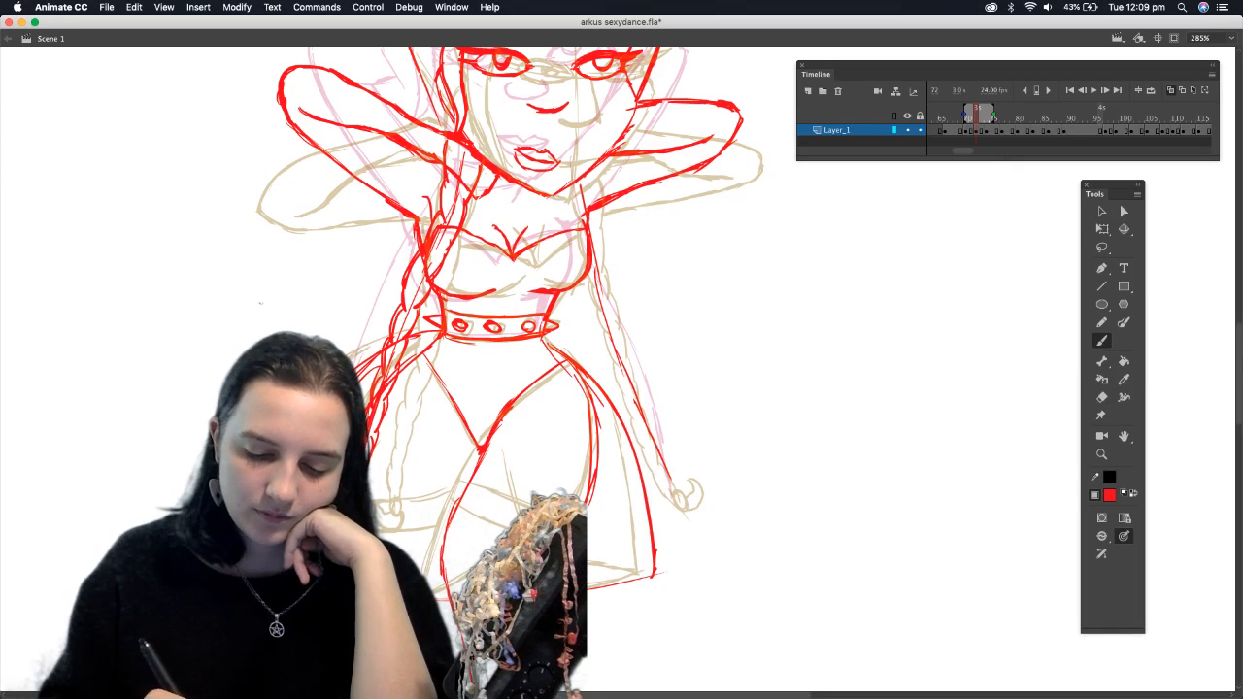
left_click(1101, 397)
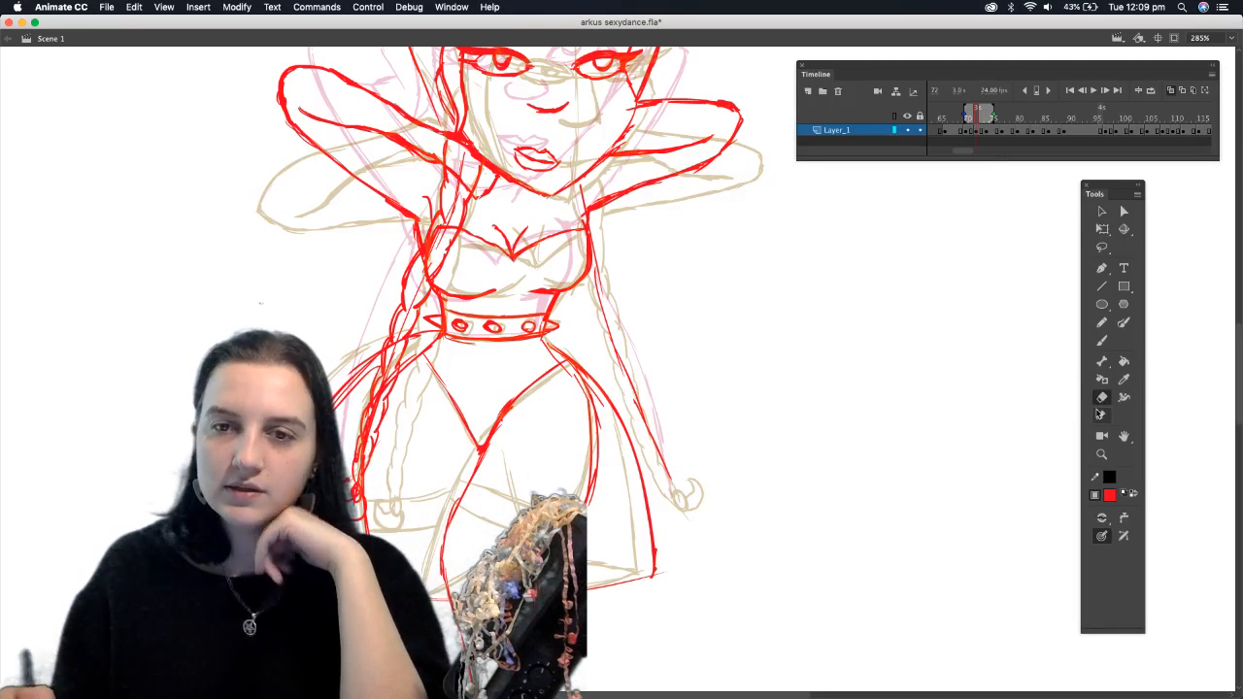
mouse_move(429, 287)
left_mouse_down()
mouse_move(425, 258)
mouse_move(464, 171)
mouse_move(419, 296)
left_mouse_up()
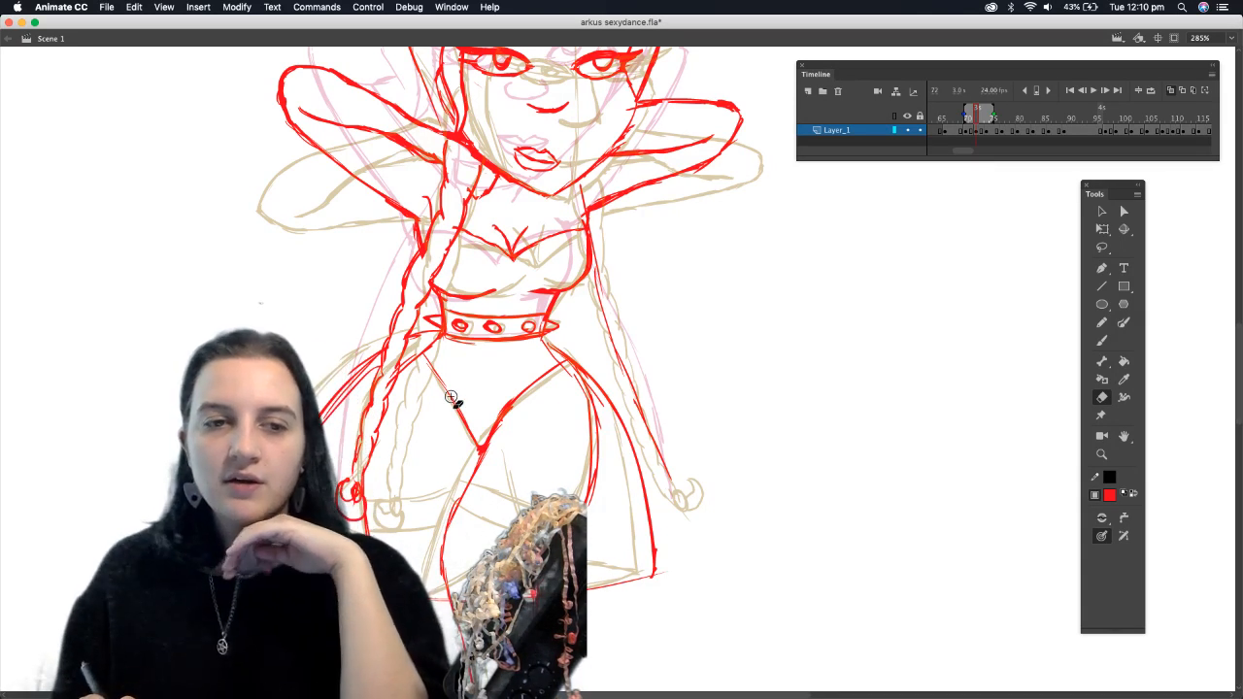
Draw the right-hand braid along its guide line with a crescent ornament at its end, and erase the body and arm lines crossing it
key("b")
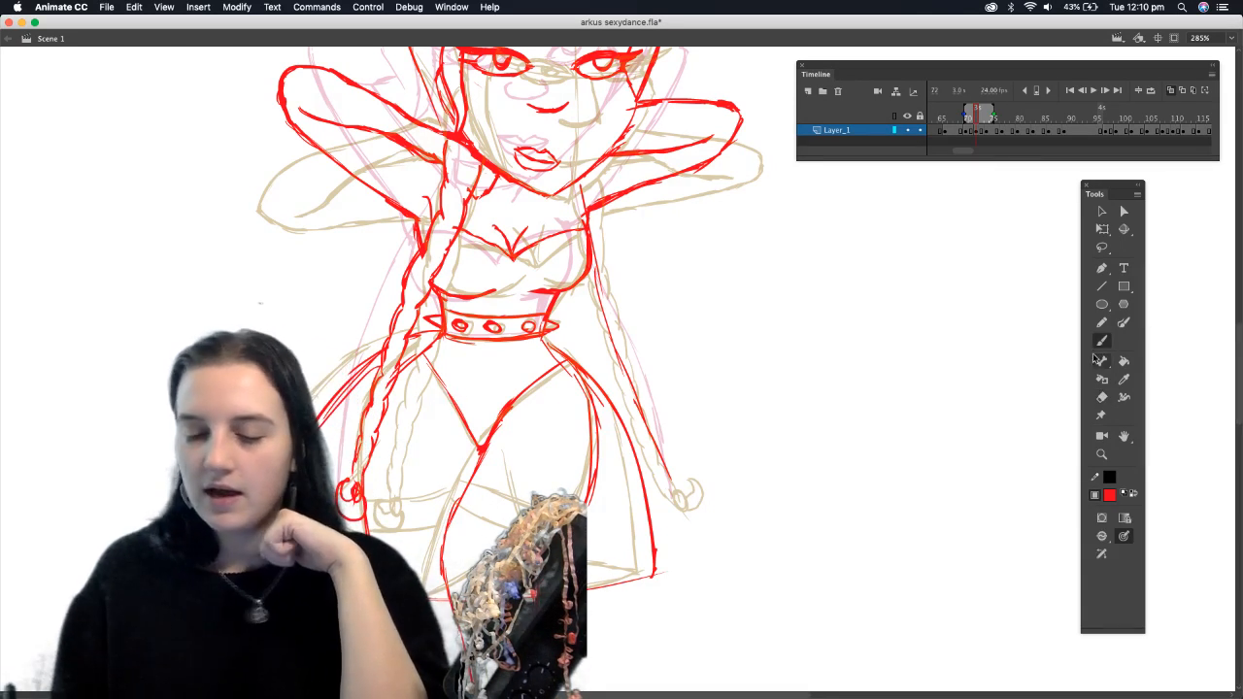
mouse_move(590, 174)
left_mouse_down()
mouse_move(592, 219)
mouse_move(567, 192)
mouse_move(596, 218)
mouse_move(587, 246)
mouse_move(598, 243)
mouse_move(598, 292)
mouse_move(589, 270)
mouse_move(604, 324)
left_mouse_up()
mouse_move(593, 281)
left_mouse_down()
mouse_move(630, 370)
mouse_move(619, 384)
mouse_move(635, 384)
mouse_move(655, 464)
mouse_move(679, 502)
left_mouse_up()
mouse_move(687, 491)
left_mouse_down()
mouse_move(699, 503)
mouse_move(685, 515)
mouse_move(697, 498)
left_mouse_up()
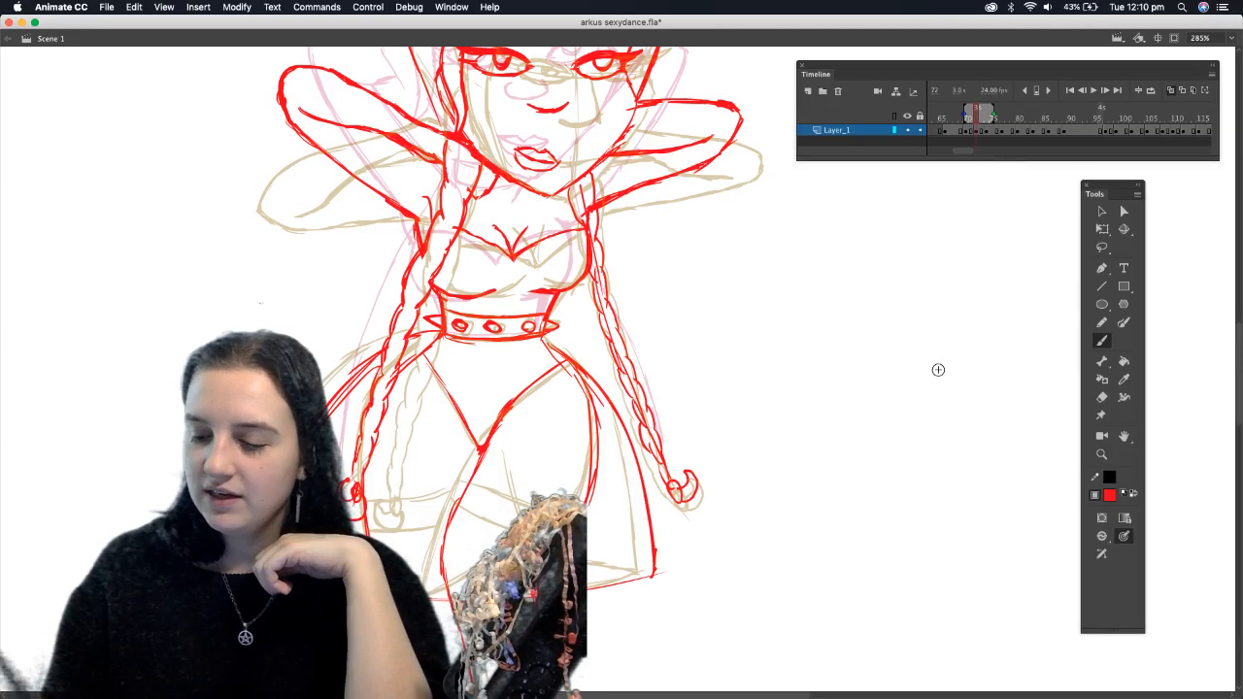
left_click(1103, 397)
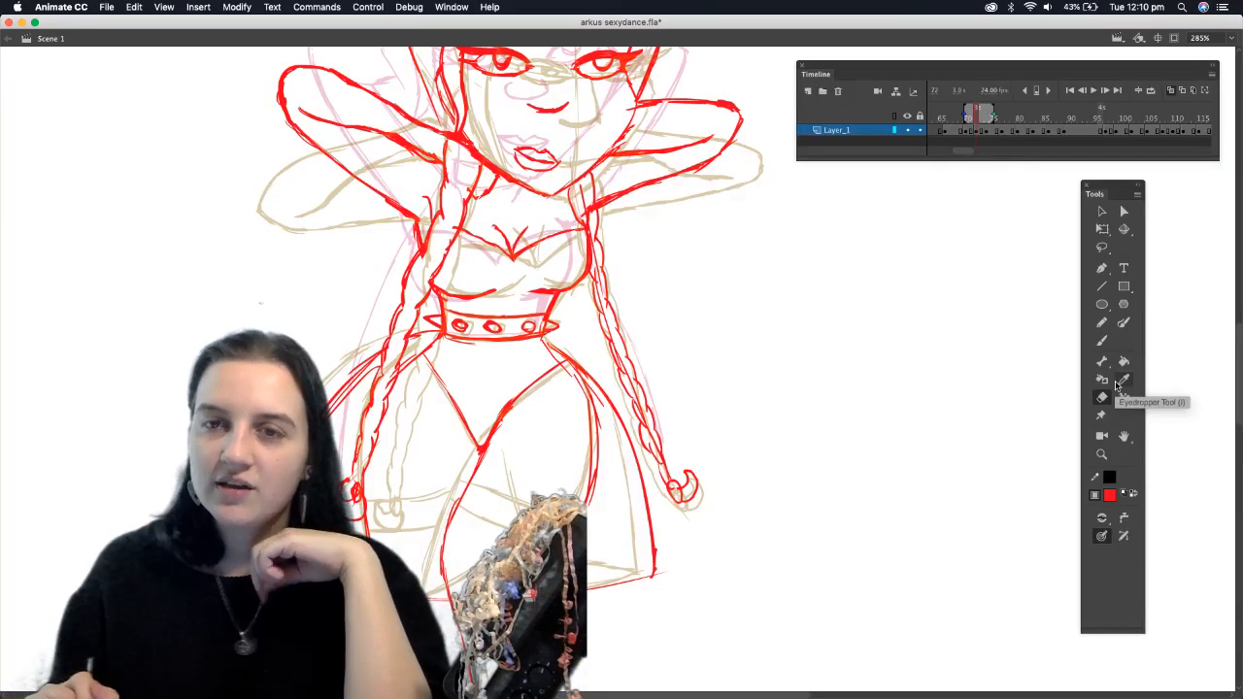
mouse_move(582, 190)
left_mouse_down()
mouse_move(613, 349)
mouse_move(651, 435)
left_mouse_up()
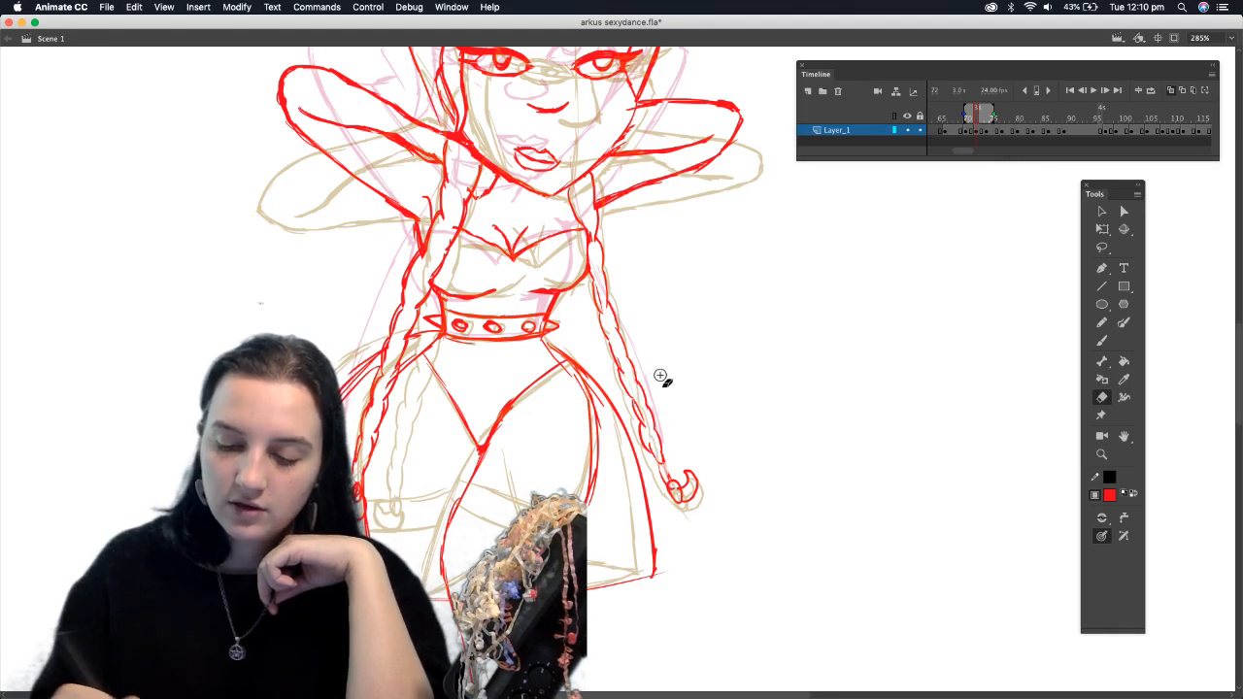
Draw the curved stocking bands across both upper thighs on frame 72, with two lines per band
left_click(1101, 340)
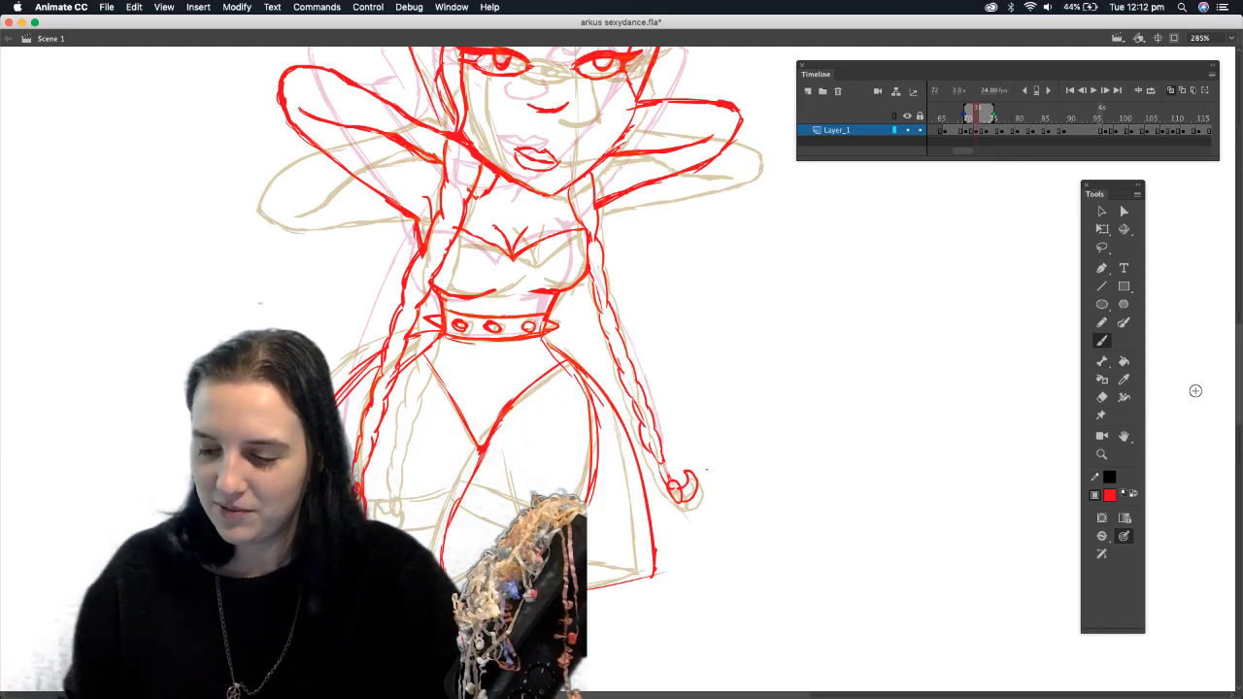
left_click_drag(1239, 349, 1214, 385)
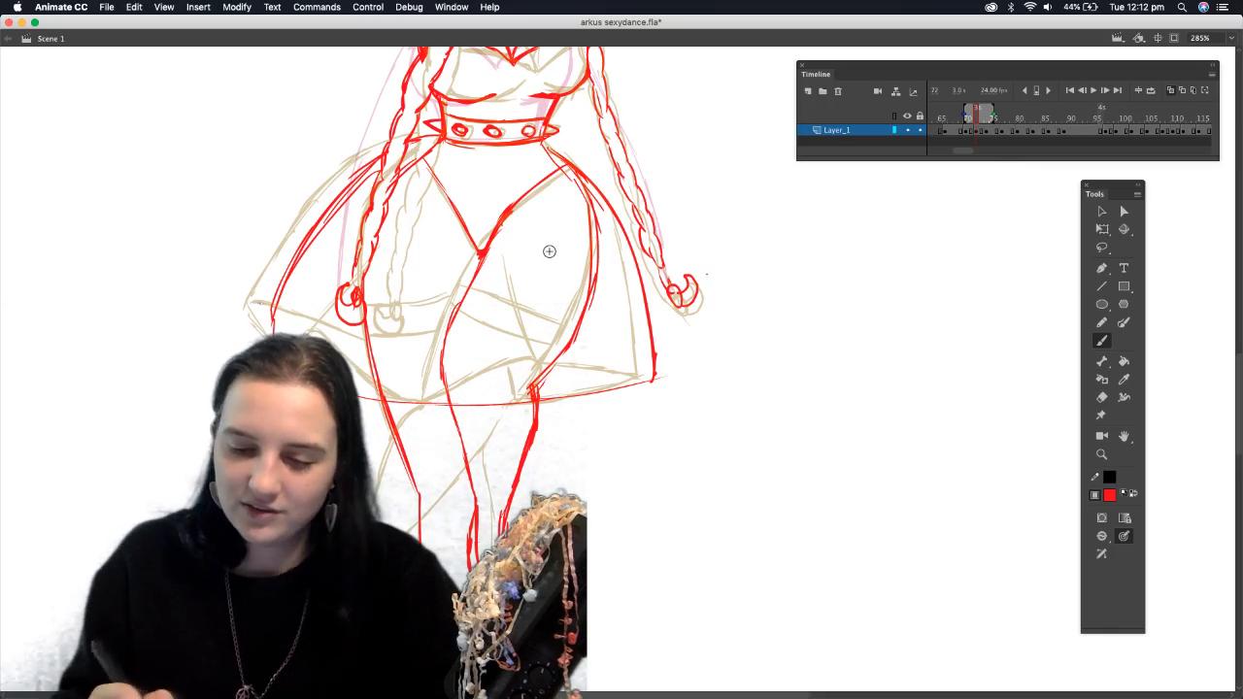
mouse_move(466, 294)
left_mouse_down()
mouse_move(523, 314)
mouse_move(503, 316)
mouse_move(585, 322)
mouse_move(460, 314)
mouse_move(506, 351)
mouse_move(569, 353)
left_mouse_up()
left_click_drag(374, 307, 472, 283)
left_click_drag(403, 333, 452, 330)
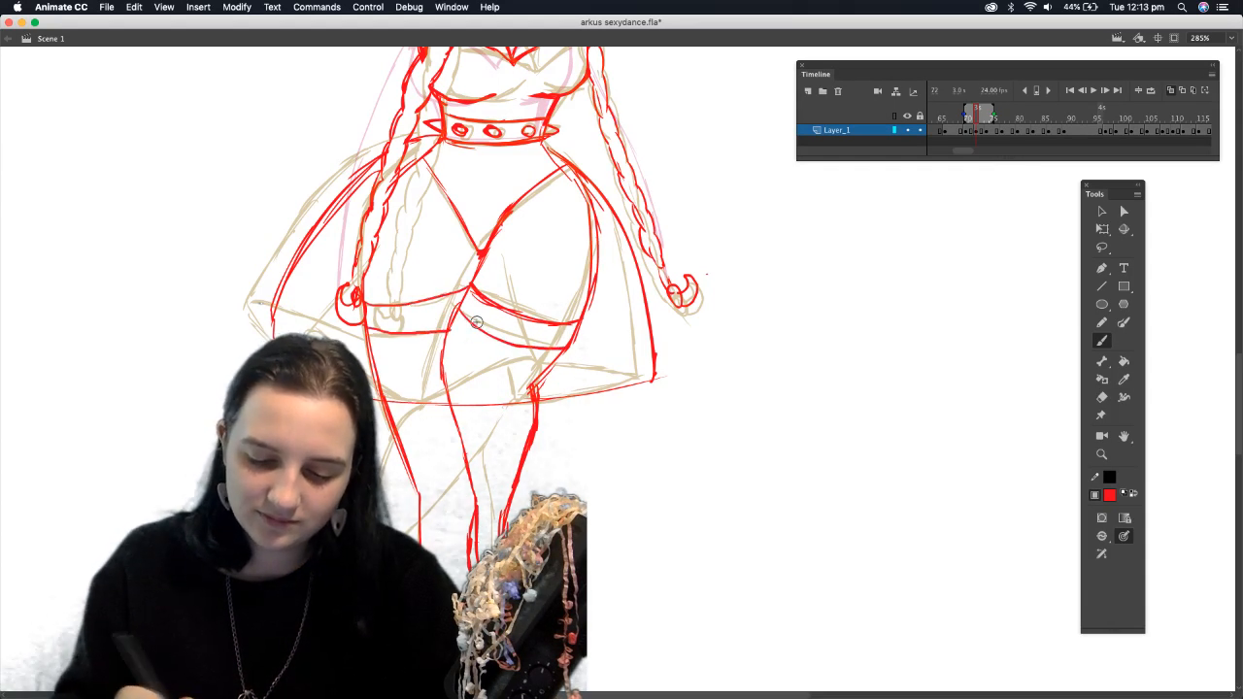
Look over the whole figure on frame 72, then turn off onion skinning and compare it with the neighbouring frame 71
scroll(1240, 358, "up", 5)
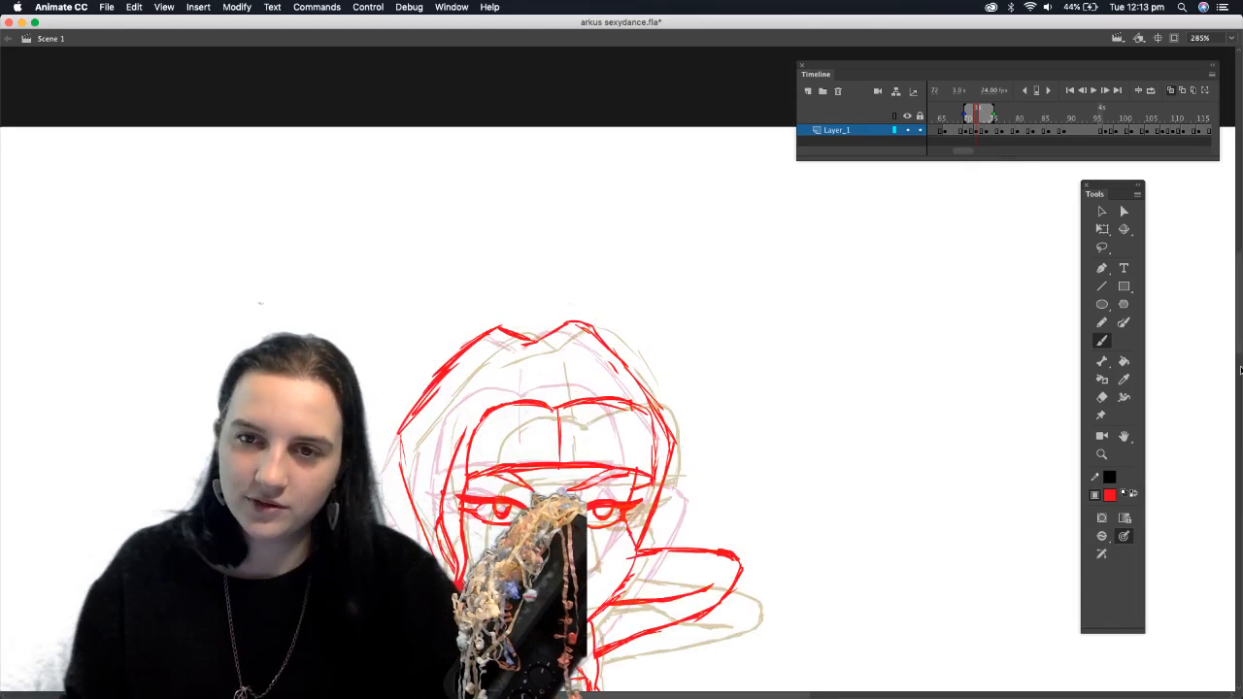
scroll(1229, 328, "down", 15)
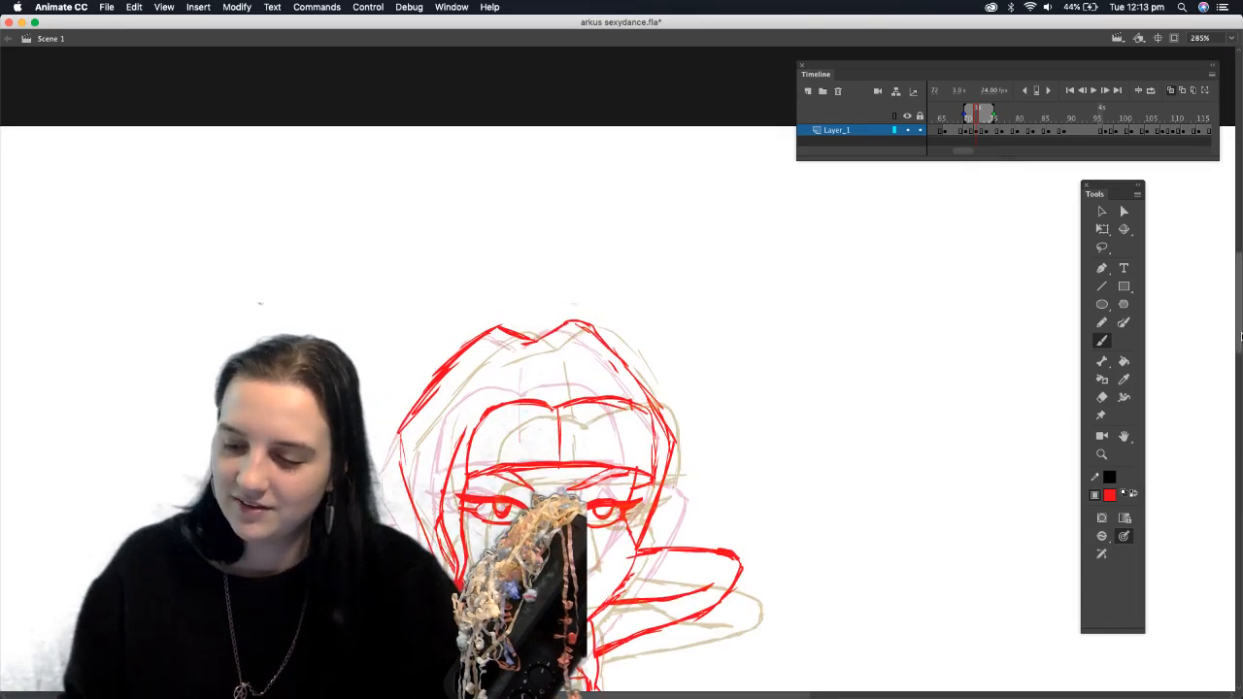
scroll(1223, 456, "up", 10)
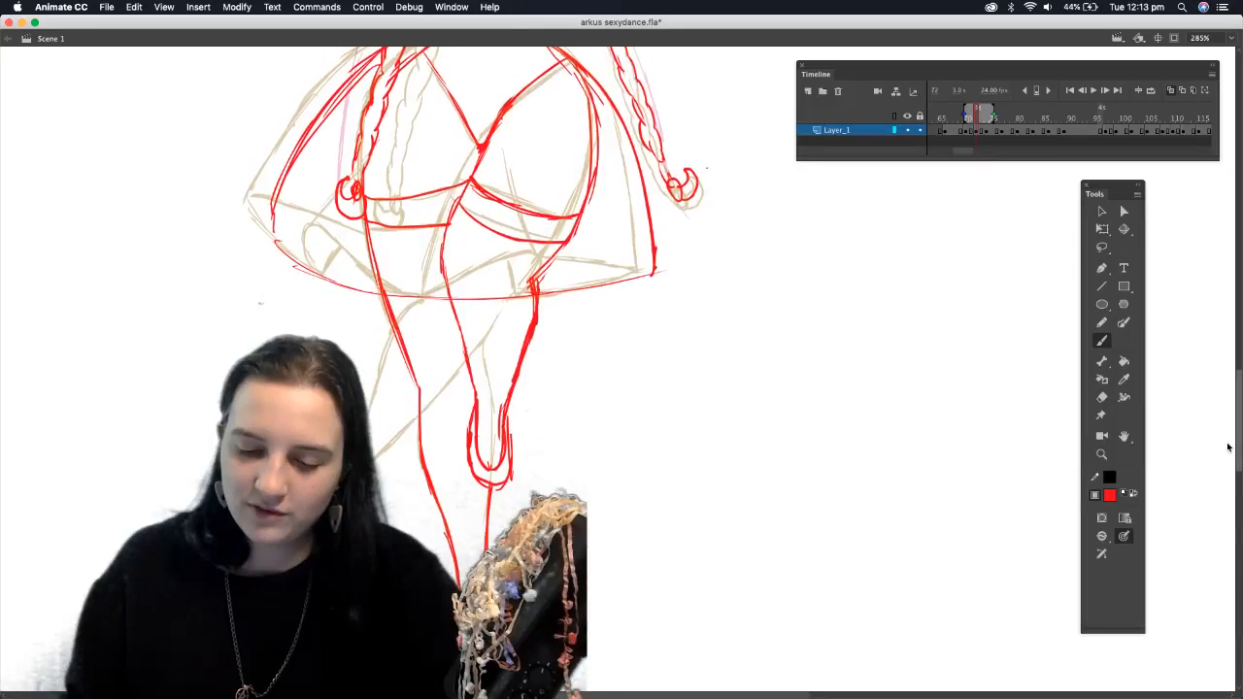
scroll(1228, 392, "down", 1)
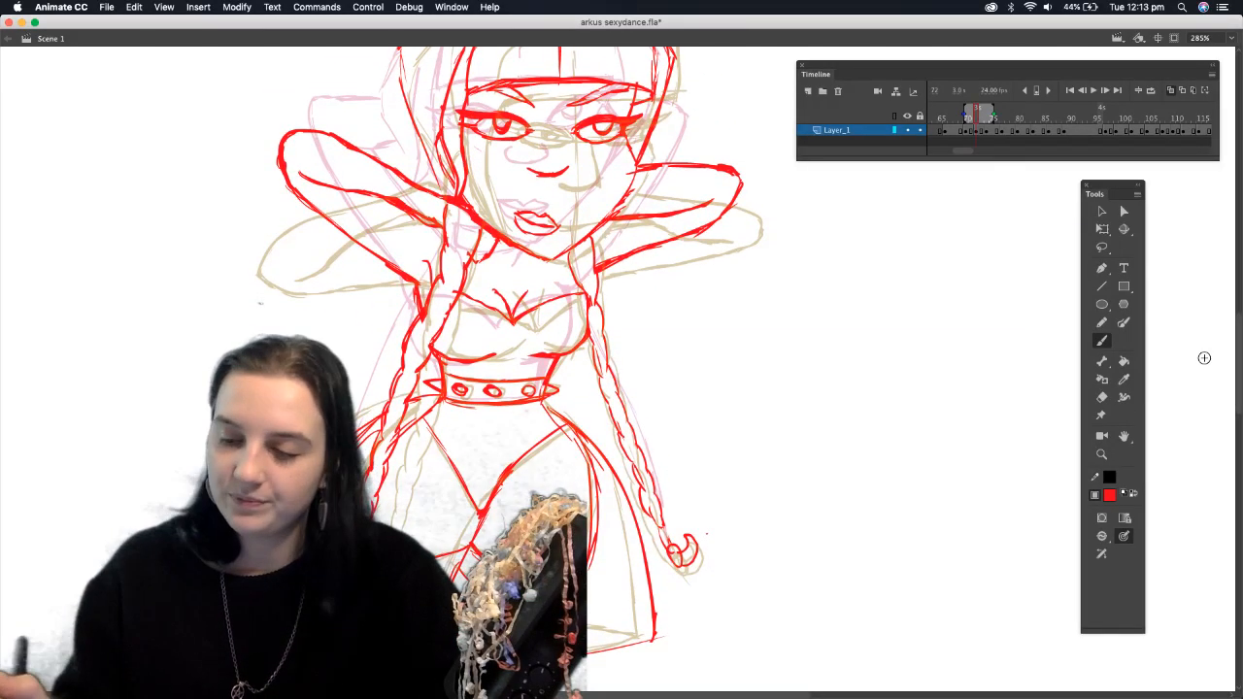
left_click(1169, 90)
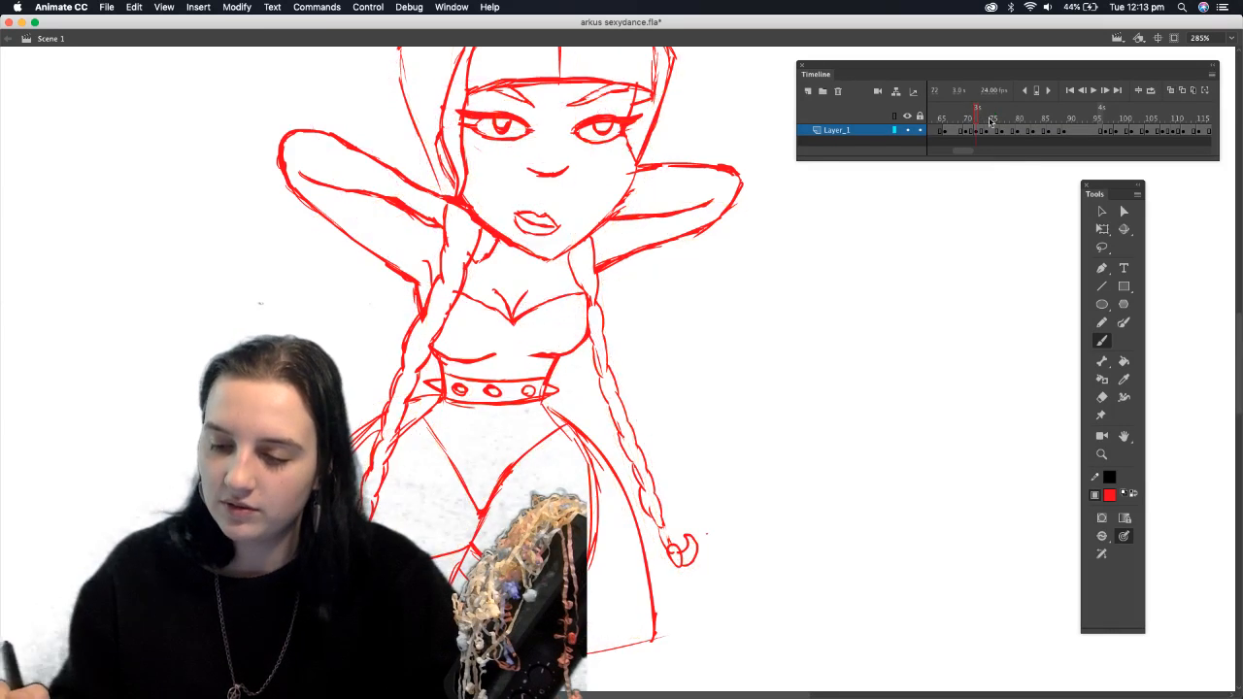
left_click(990, 118)
mouse_move(990, 118)
left_mouse_down()
mouse_move(1075, 119)
mouse_move(957, 126)
mouse_move(967, 141)
left_mouse_up()
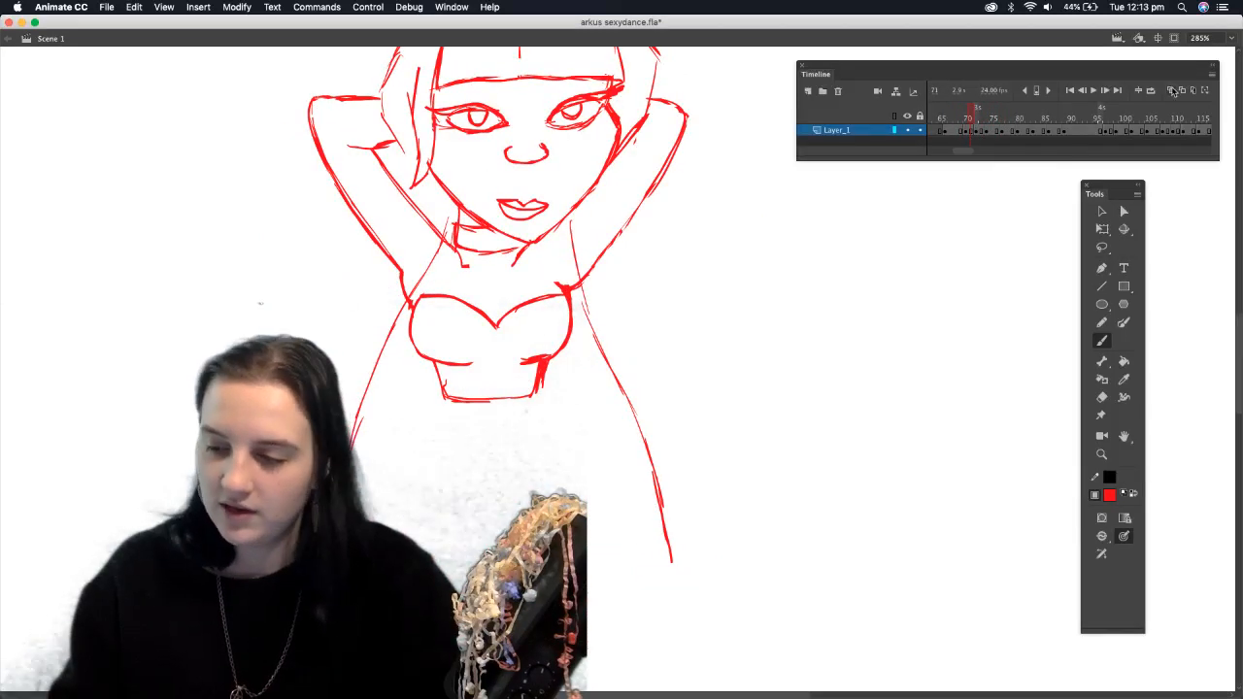
Turn onion skinning back on and sketch the outer hip and thigh contours on both sides of frame 71
left_click(1171, 91)
scroll(260, 303, "up", 10)
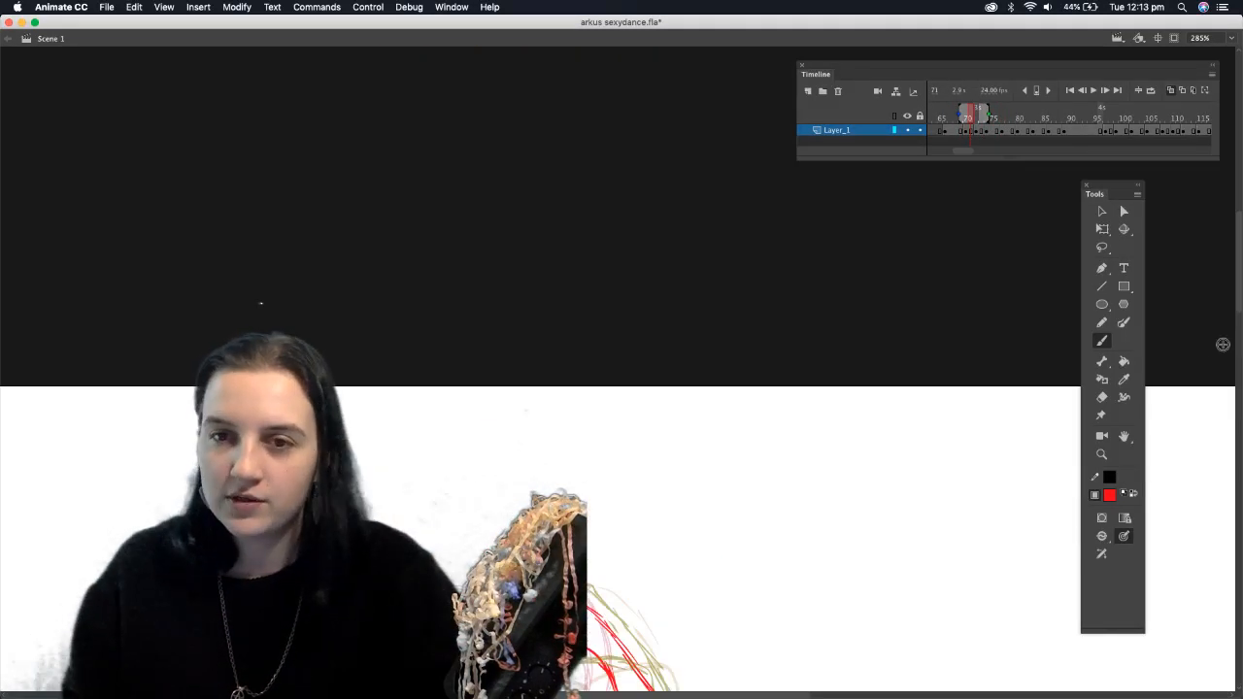
scroll(261, 303, "down", 15)
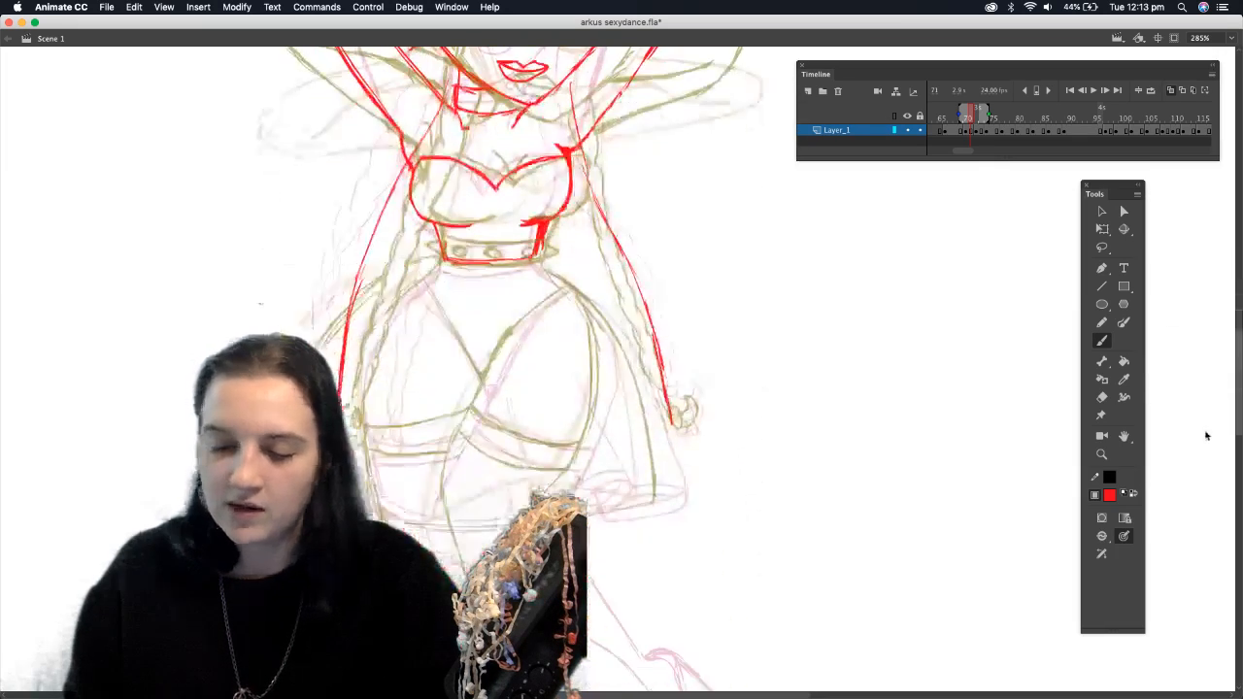
left_click_drag(443, 167, 363, 278)
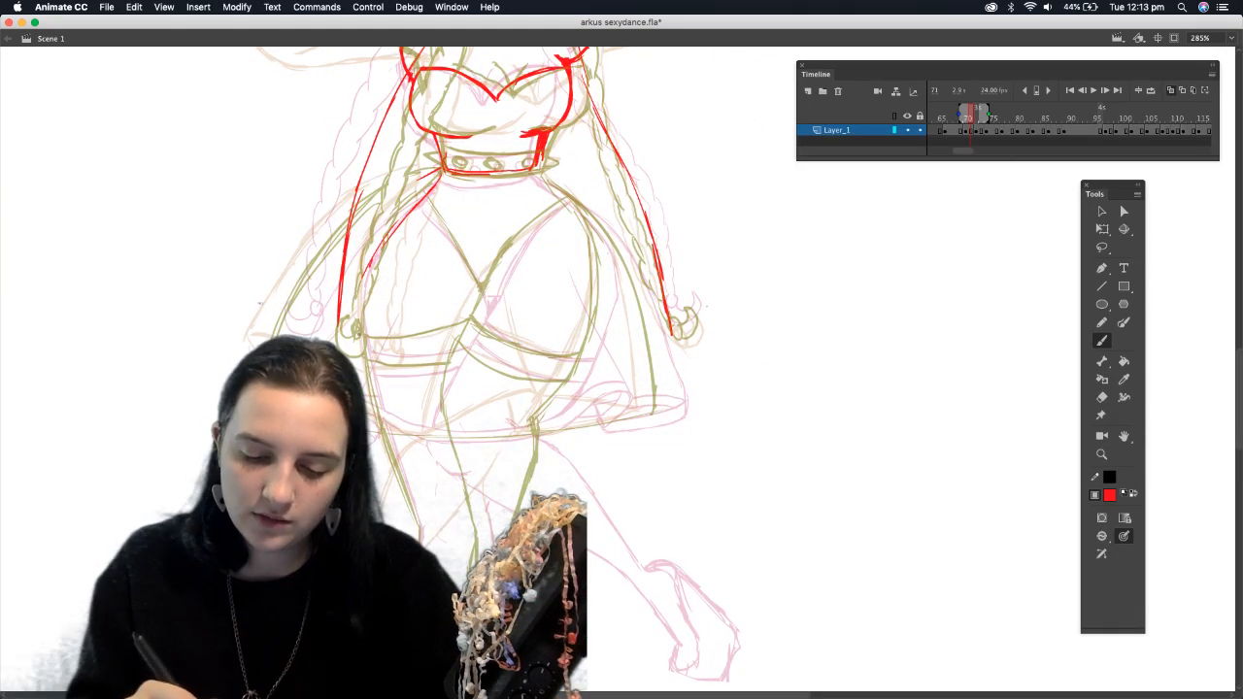
left_click_drag(367, 373, 393, 455)
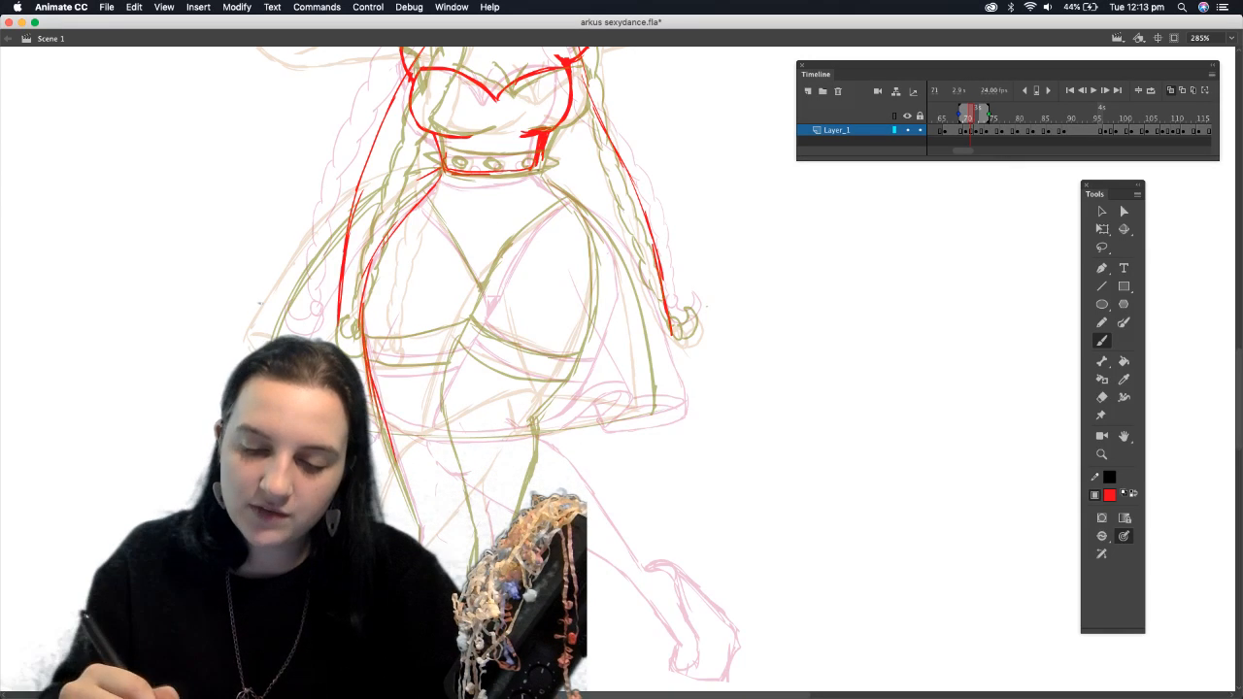
mouse_move(535, 167)
left_mouse_down()
mouse_move(580, 217)
mouse_move(594, 257)
left_mouse_up()
mouse_move(591, 241)
left_mouse_down()
mouse_move(597, 272)
mouse_move(581, 345)
left_mouse_up()
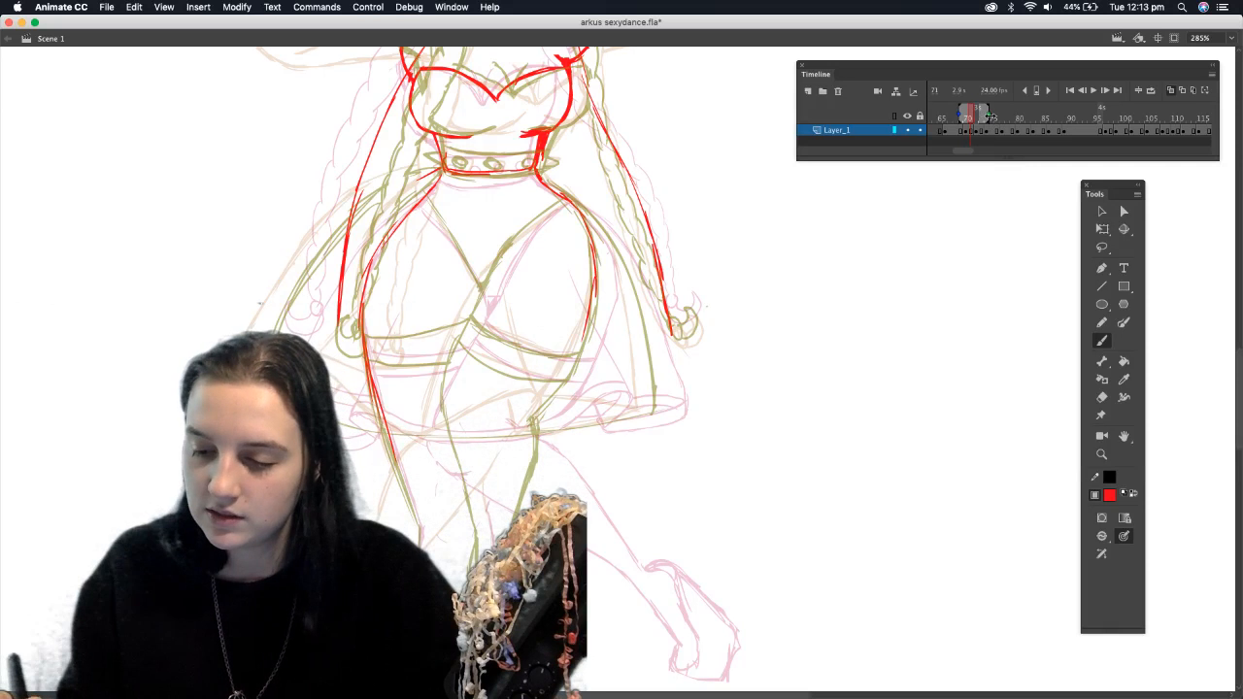
Limit the forward onion-skin range to about frame 73, then erase the right-hand hip line and redraw it wider down to the knee
left_click(984, 117)
left_click(1102, 396)
mouse_move(577, 339)
left_mouse_down()
mouse_move(594, 254)
mouse_move(563, 216)
mouse_move(555, 225)
left_mouse_up()
left_click(1101, 340)
mouse_move(543, 182)
left_mouse_down()
mouse_move(602, 264)
mouse_move(584, 223)
mouse_move(606, 284)
mouse_move(599, 337)
mouse_move(539, 422)
left_mouse_up()
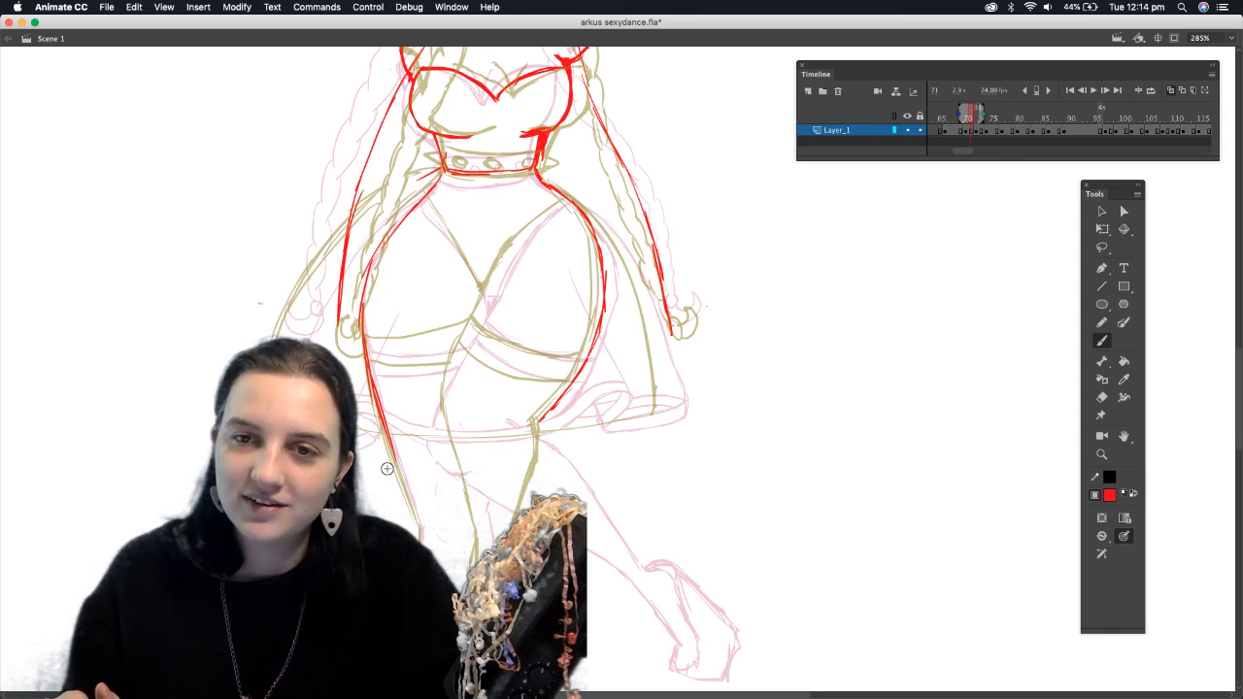
Draw the inner thigh line of the raised leg on frame 71 and close it with a rounded knee curve
left_click_drag(500, 268, 474, 338)
mouse_move(501, 270)
left_mouse_down()
mouse_move(435, 434)
mouse_move(491, 451)
left_mouse_up()
left_click_drag(565, 406, 452, 458)
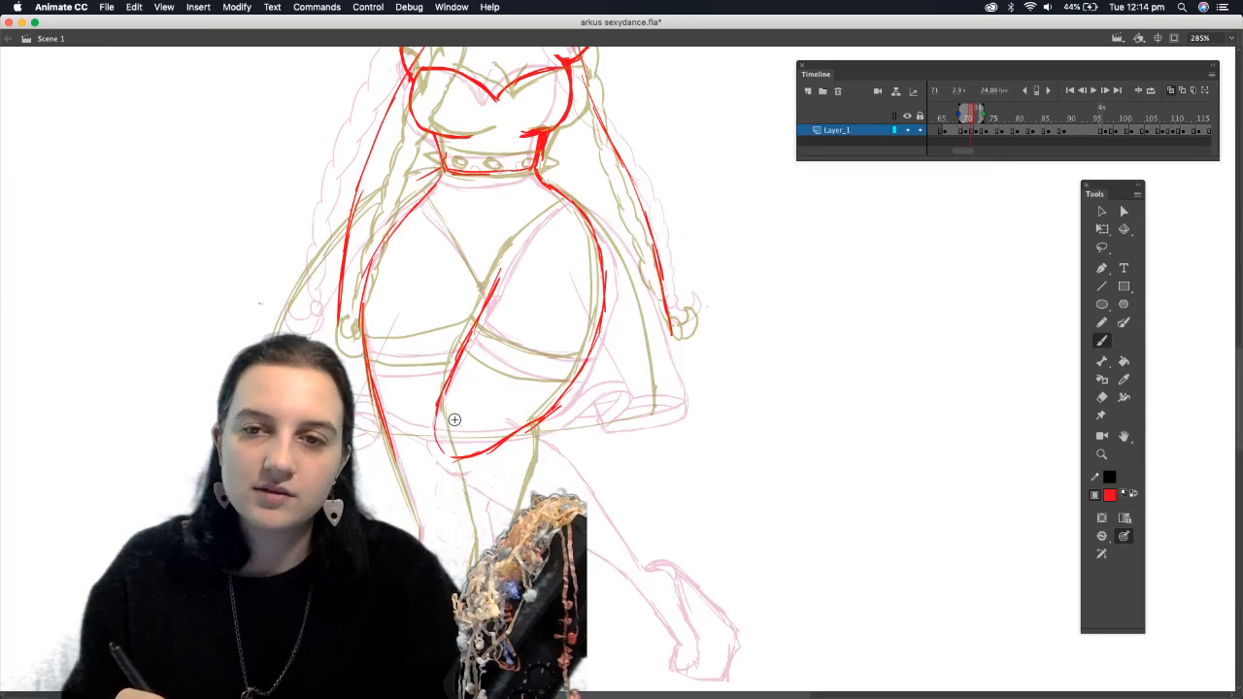
left_click_drag(449, 464, 434, 405)
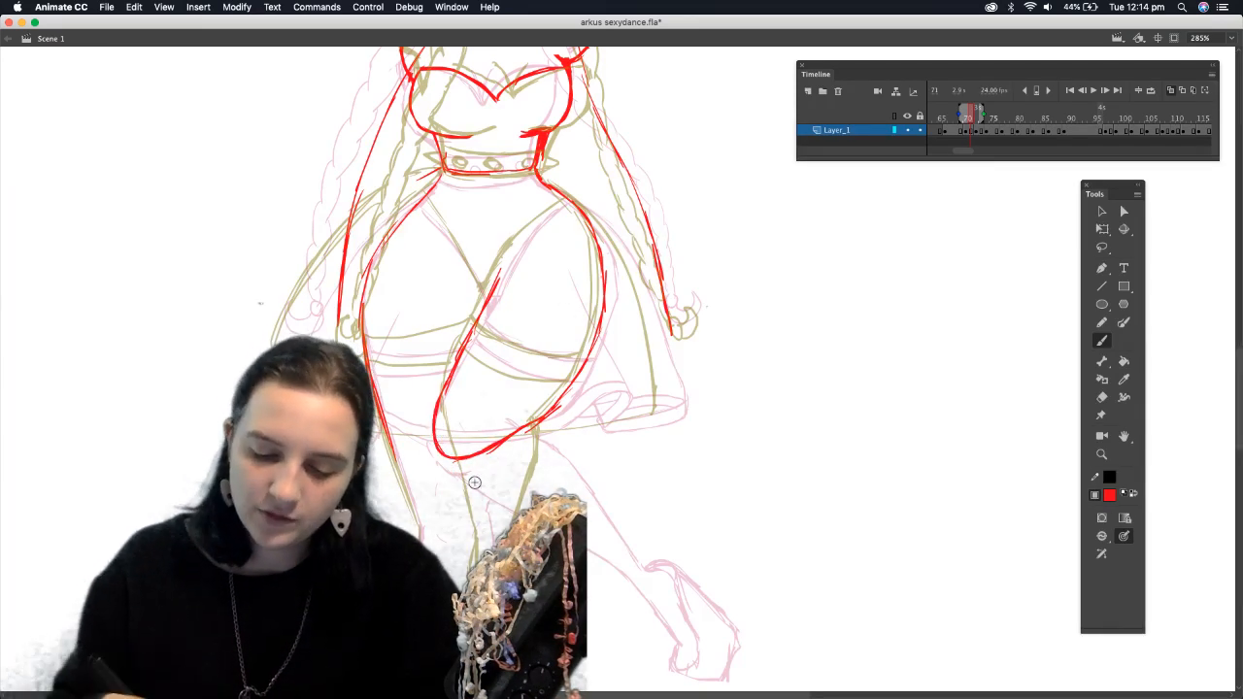
Draw the raised leg's tapering calf and pointed foot below the knee, and erase the excess strokes along the calf
mouse_move(511, 417)
left_mouse_down()
mouse_move(532, 433)
mouse_move(545, 497)
left_mouse_up()
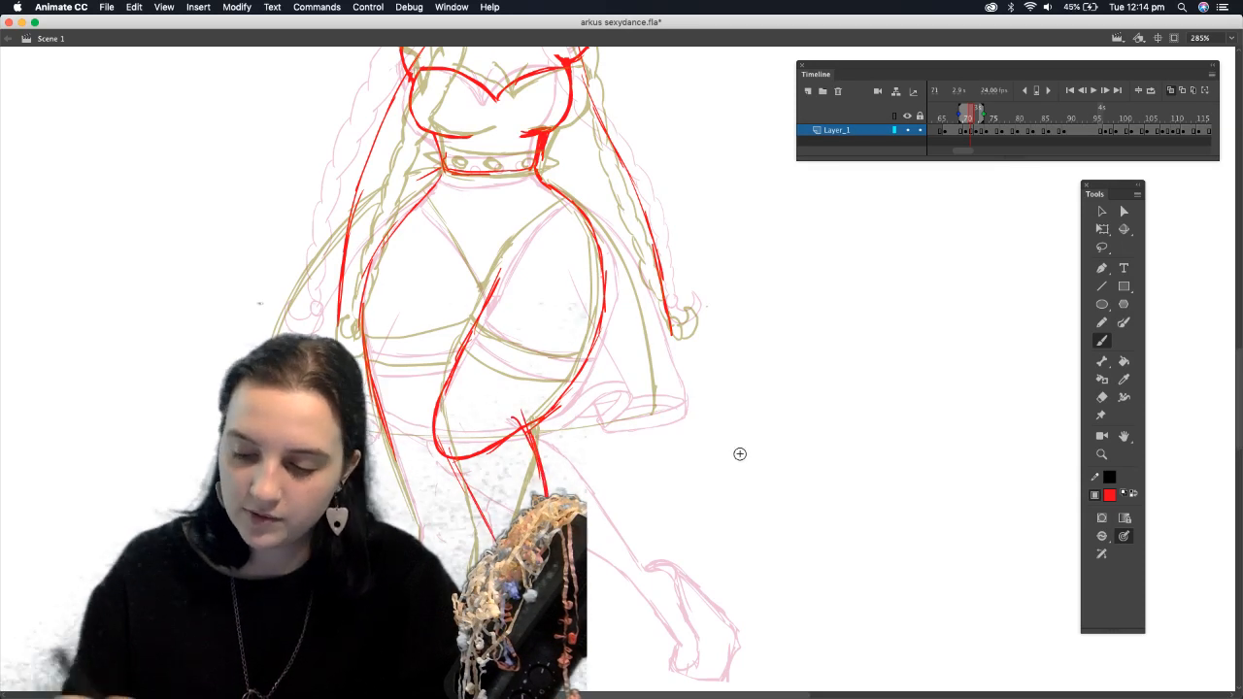
left_click_drag(1240, 402, 1241, 429)
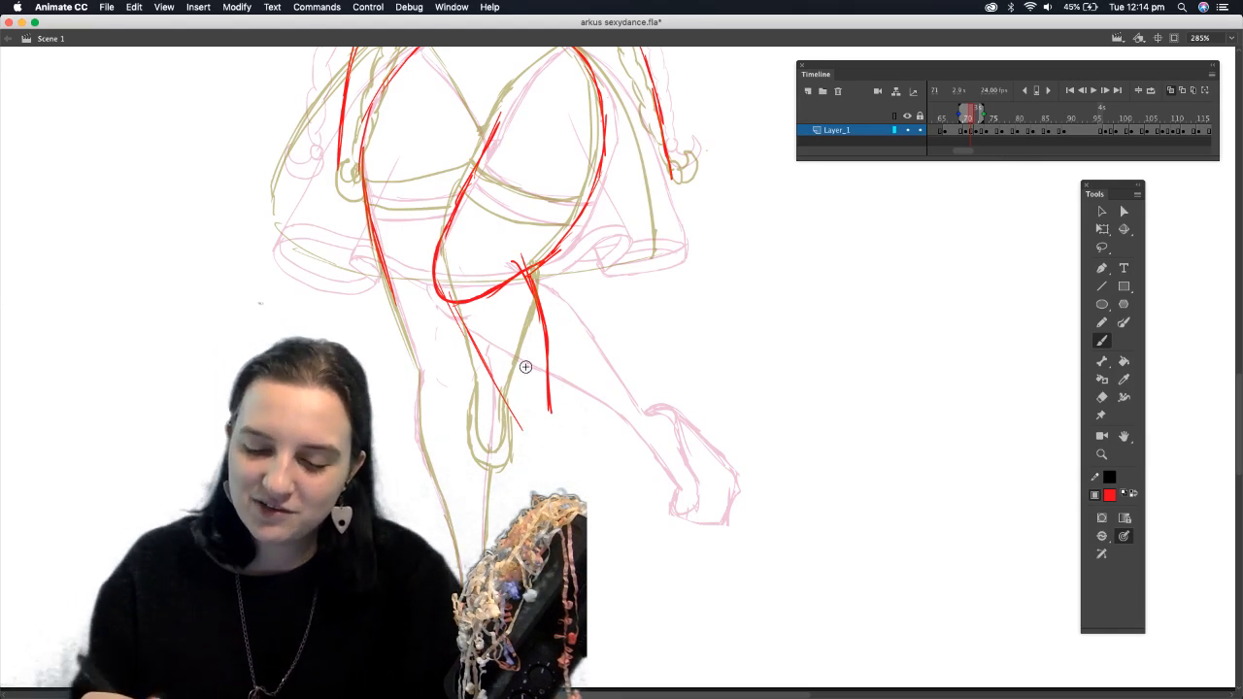
left_click_drag(501, 390, 540, 431)
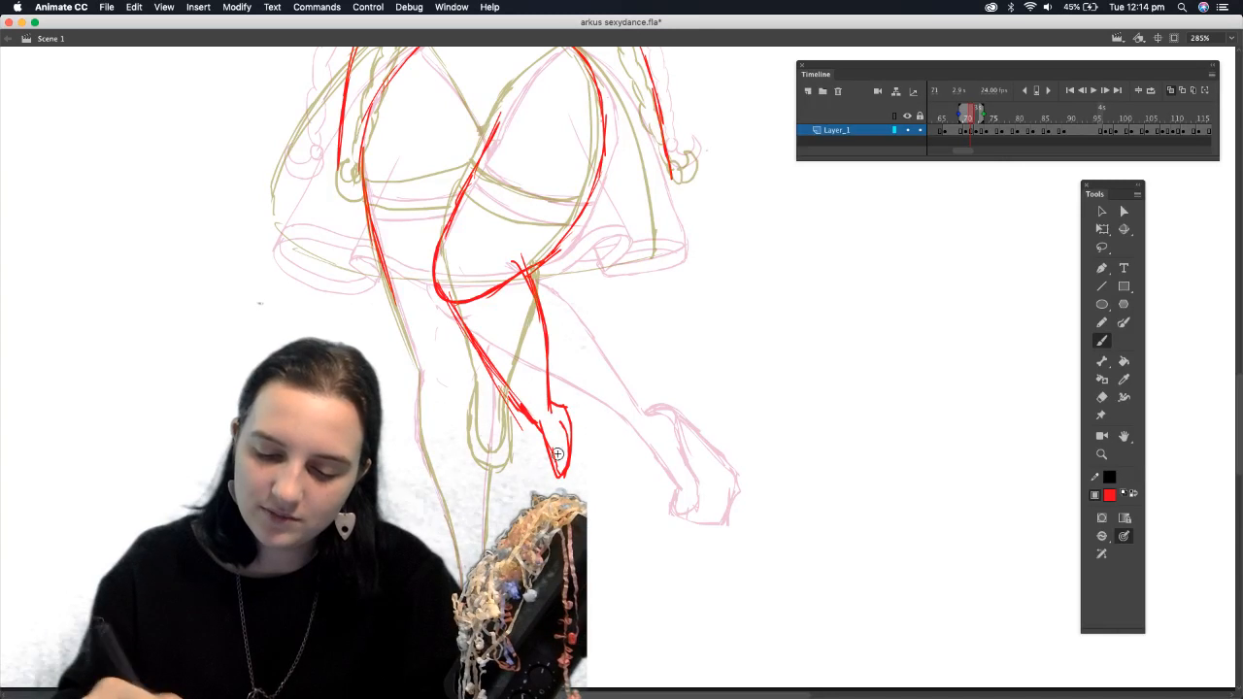
left_click(1100, 397)
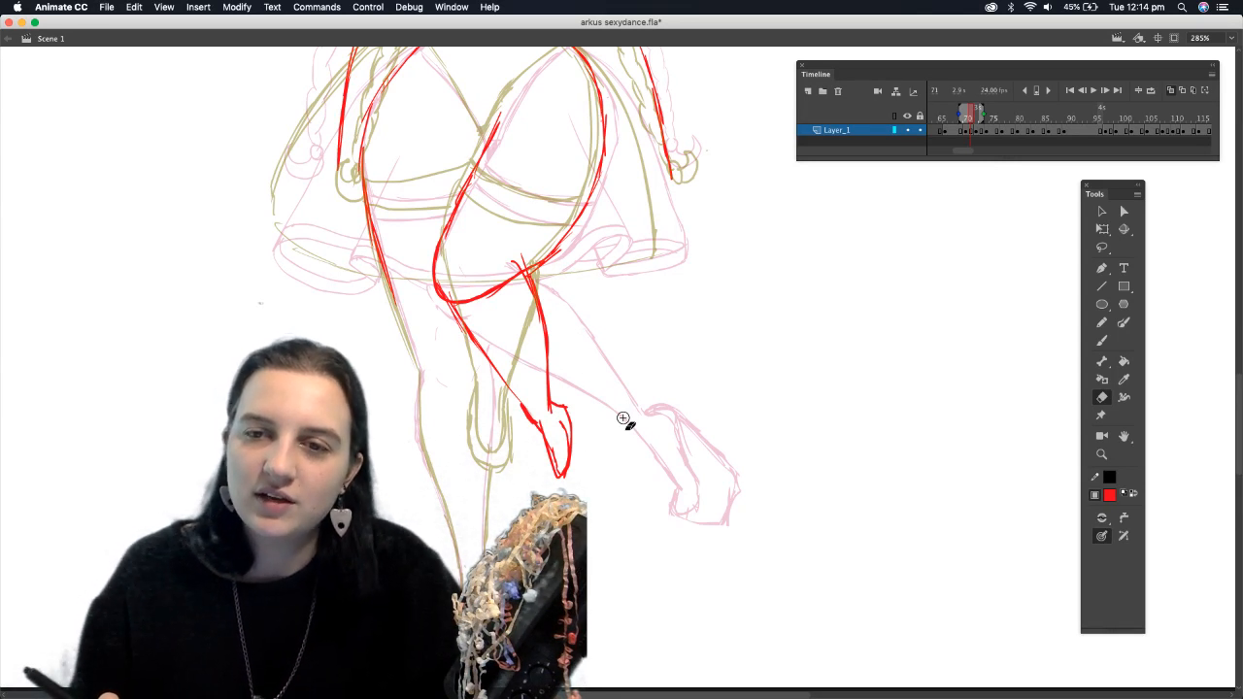
left_click(1101, 341)
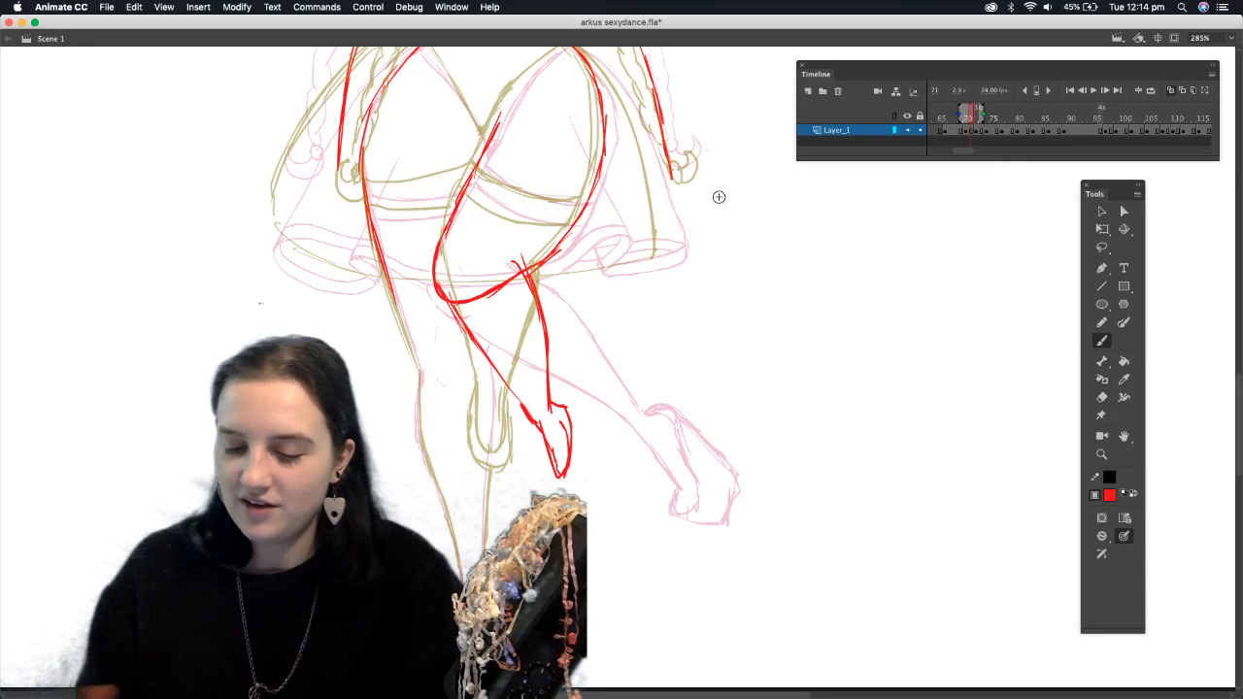
Draw the shoe's outer contour around the raised foot on frame 71 and erase the excess strokes above and inside it
mouse_move(557, 403)
left_mouse_down()
mouse_move(580, 410)
mouse_move(567, 427)
mouse_move(567, 404)
mouse_move(598, 437)
left_mouse_up()
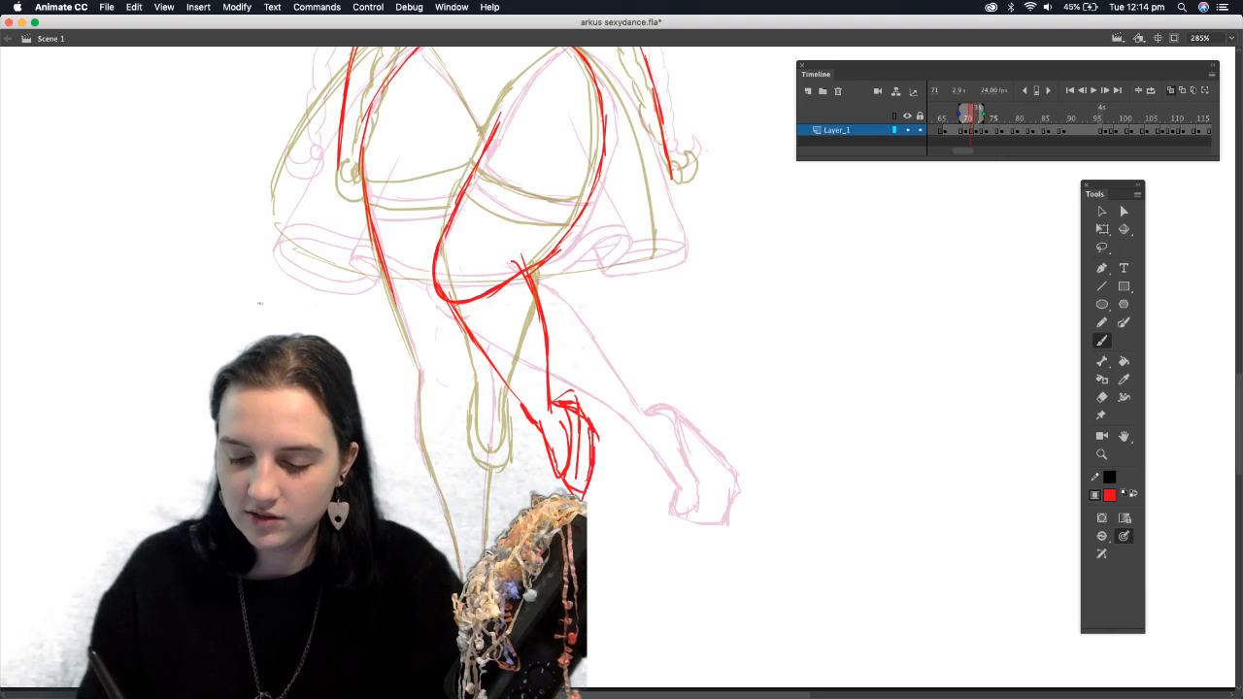
key("e")
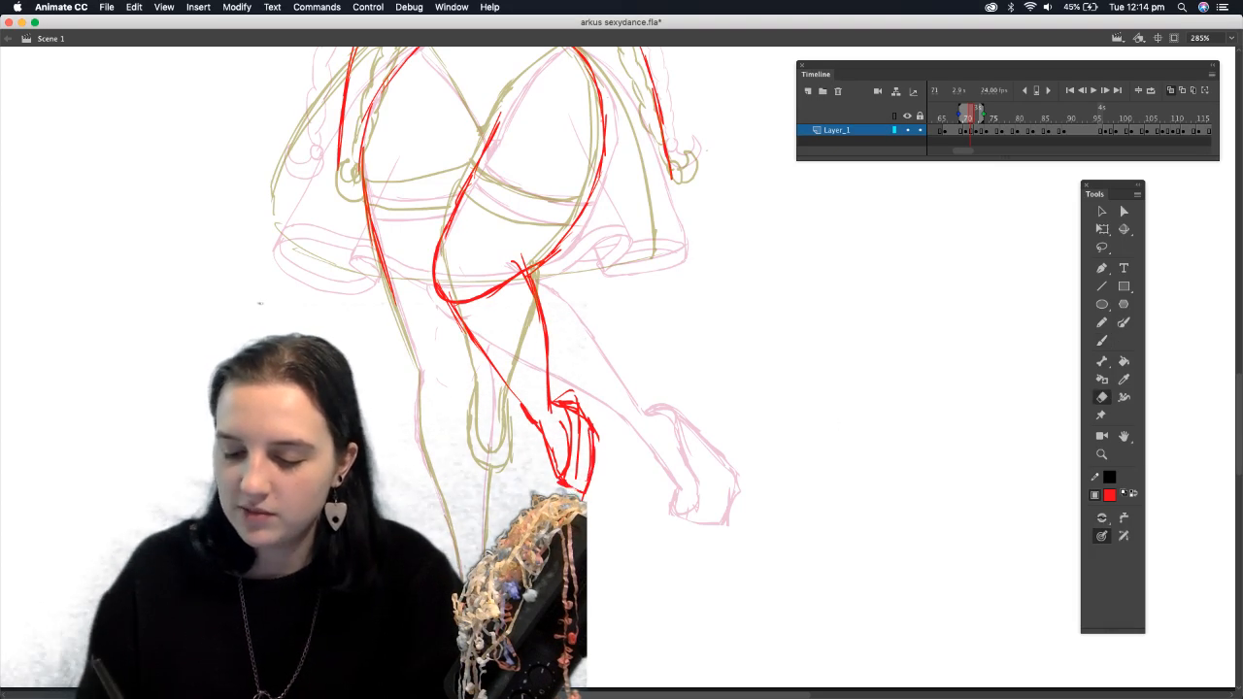
mouse_move(561, 398)
left_mouse_down()
mouse_move(587, 410)
mouse_move(581, 390)
left_mouse_up()
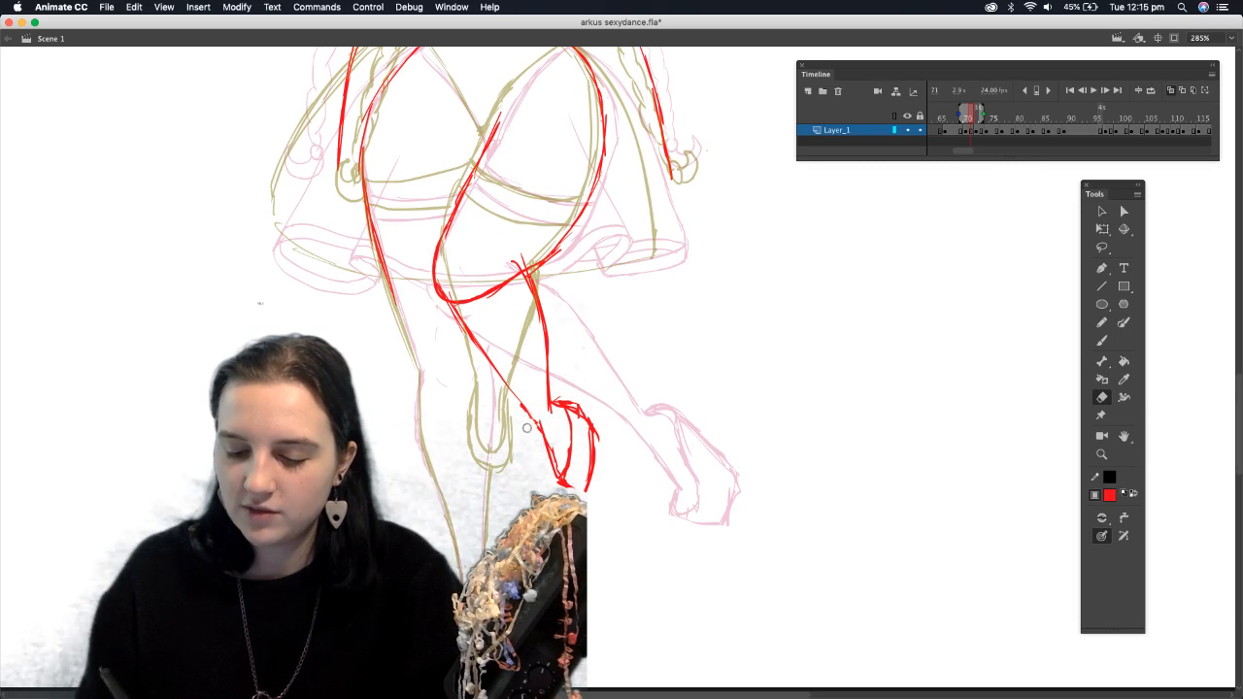
Draw the two curved stocking-band lines across the raised thigh and erase the curve closing off the knee
left_click(1101, 339)
scroll(955, 313, "up", 5)
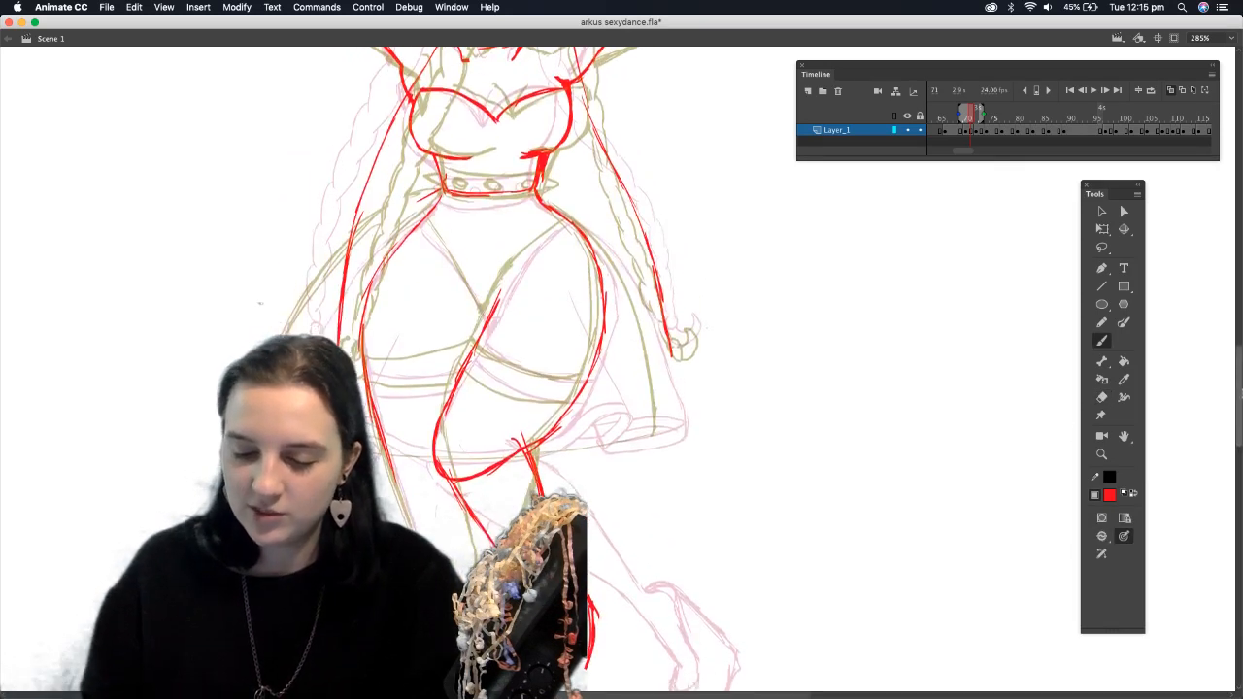
left_click_drag(476, 352, 581, 390)
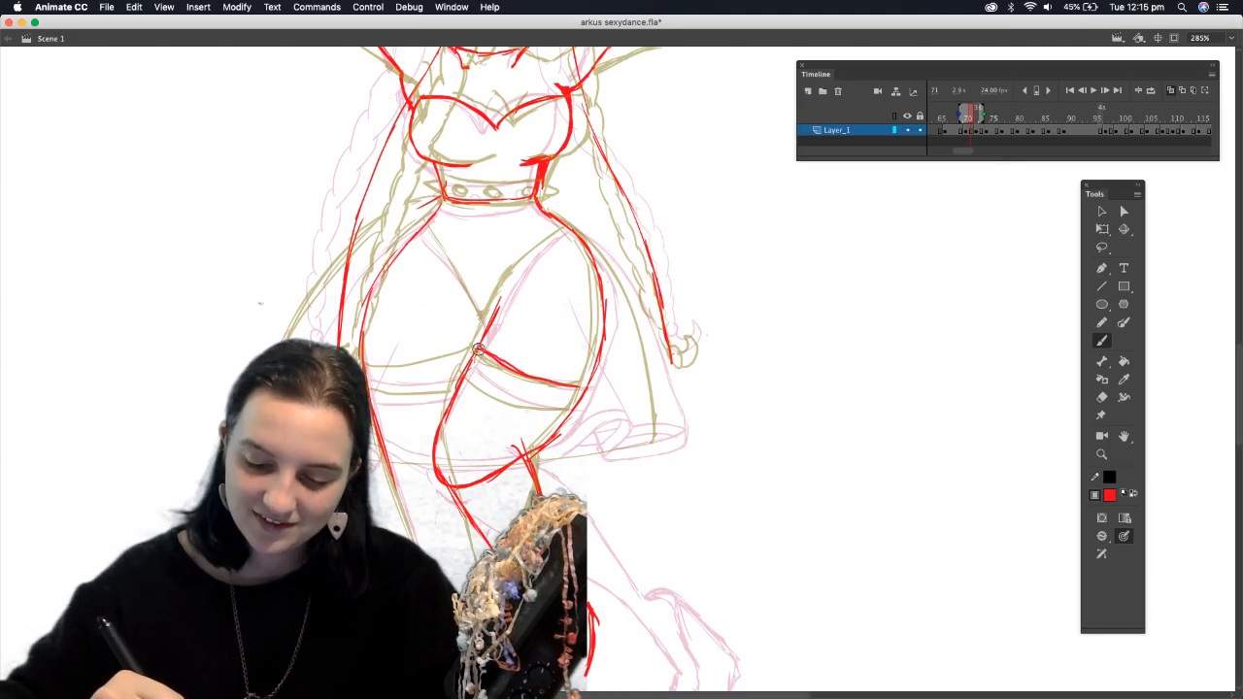
left_click_drag(464, 370, 495, 390)
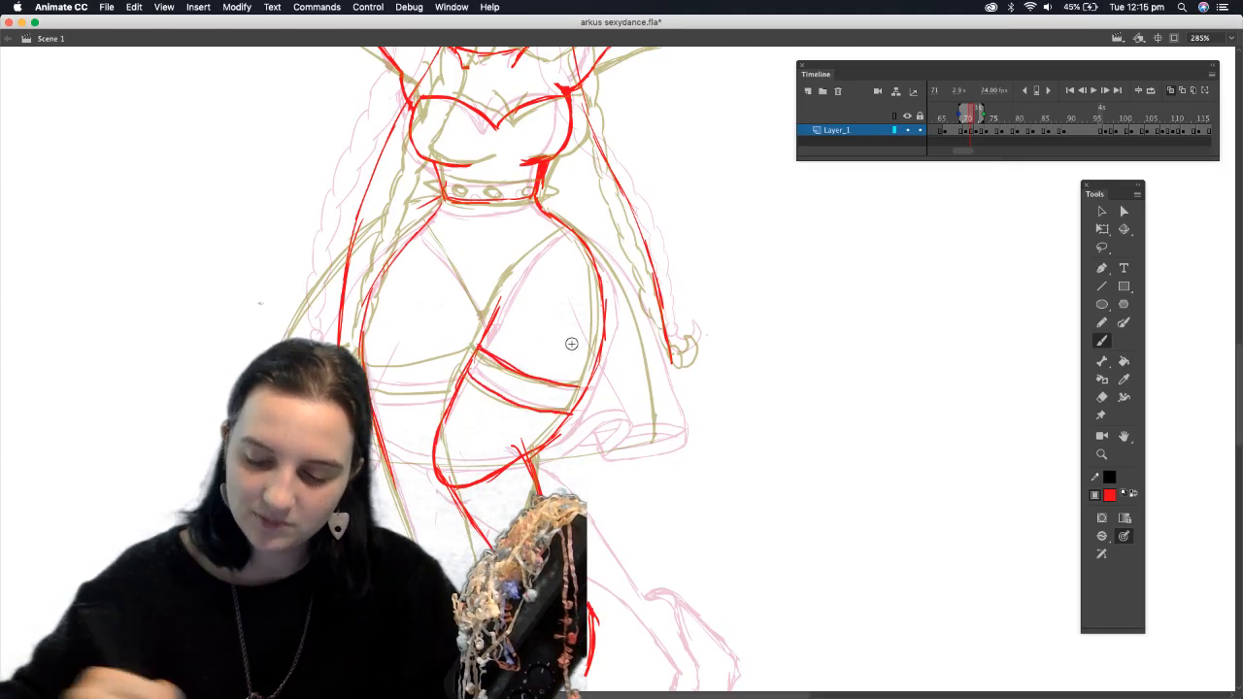
left_click(1101, 396)
left_click_drag(443, 483, 462, 498)
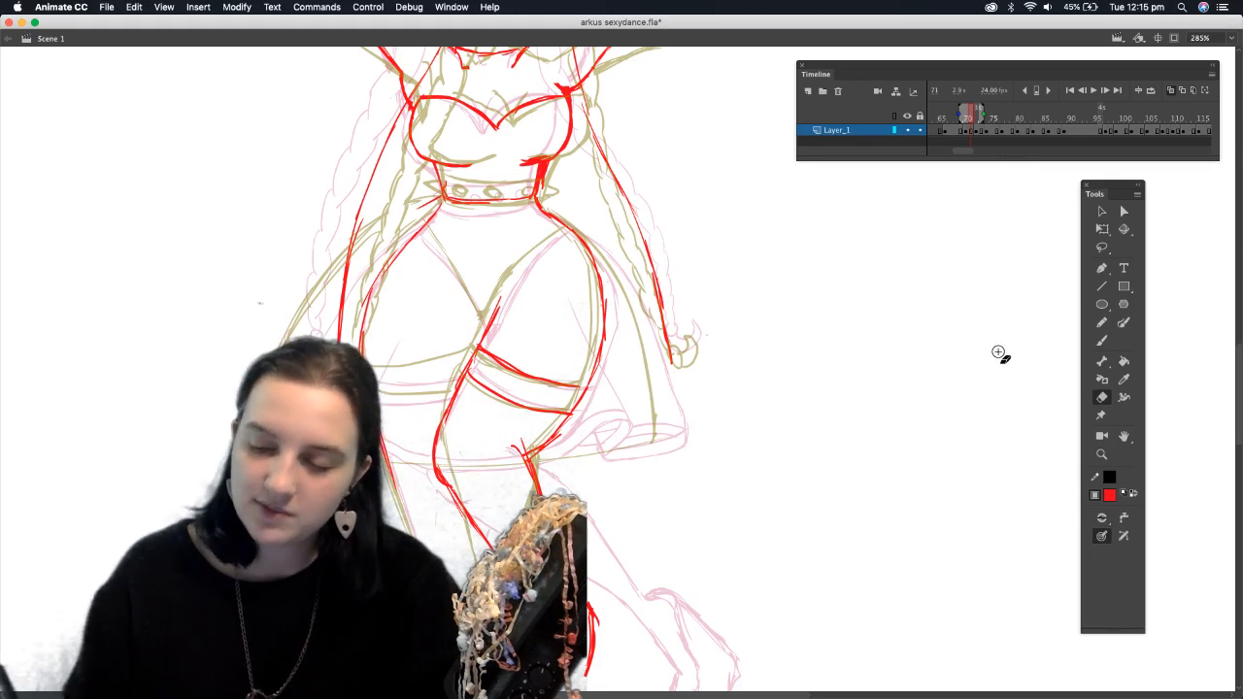
Draw the stocking band across the standing thigh and the V-shaped leotard lines running from both hips to the crotch
left_click(1101, 339)
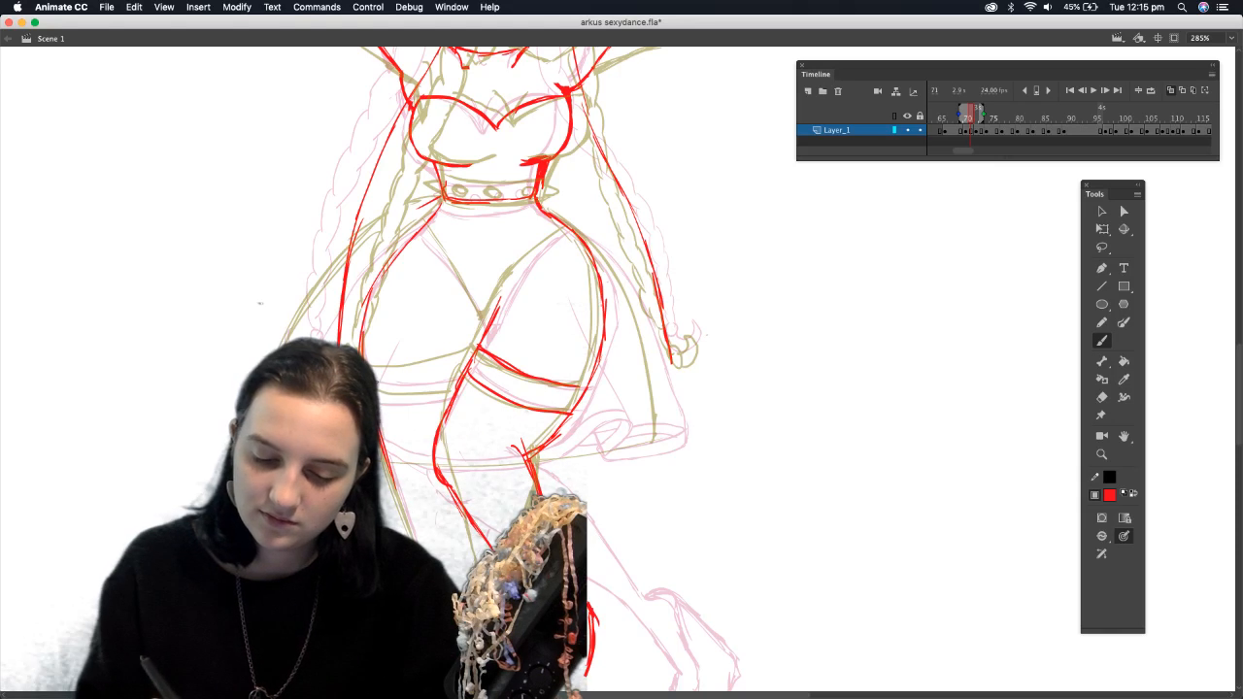
left_click_drag(472, 359, 380, 370)
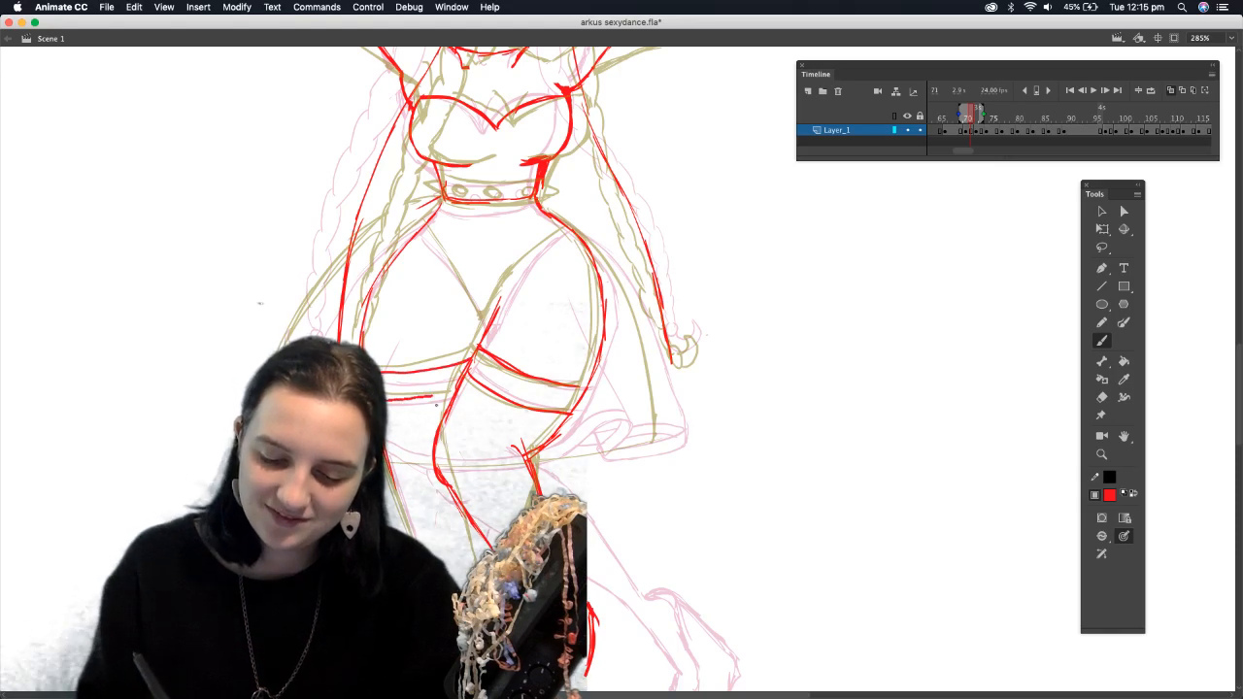
mouse_move(420, 236)
left_mouse_down()
mouse_move(490, 321)
mouse_move(482, 331)
mouse_move(527, 255)
left_mouse_up()
left_click_drag(495, 309, 569, 230)
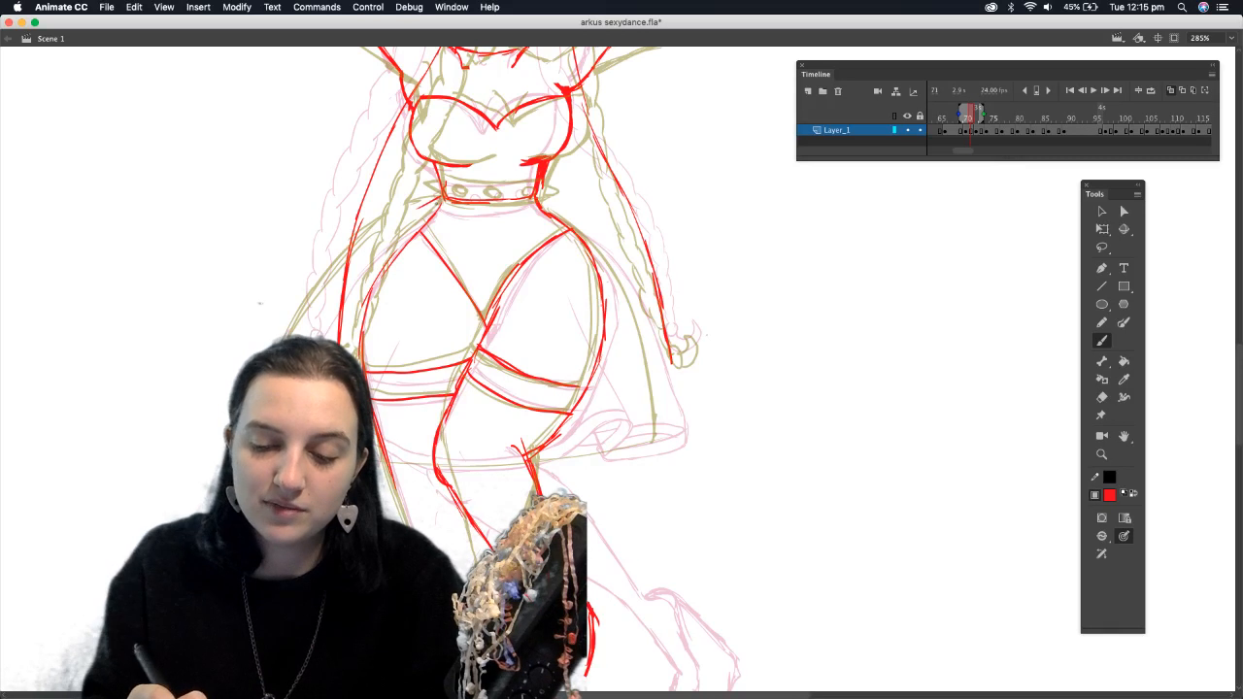
Sketch the flared skirt sides from the waist down and connect them with the curved hem behind the legs
left_click_drag(393, 221, 304, 333)
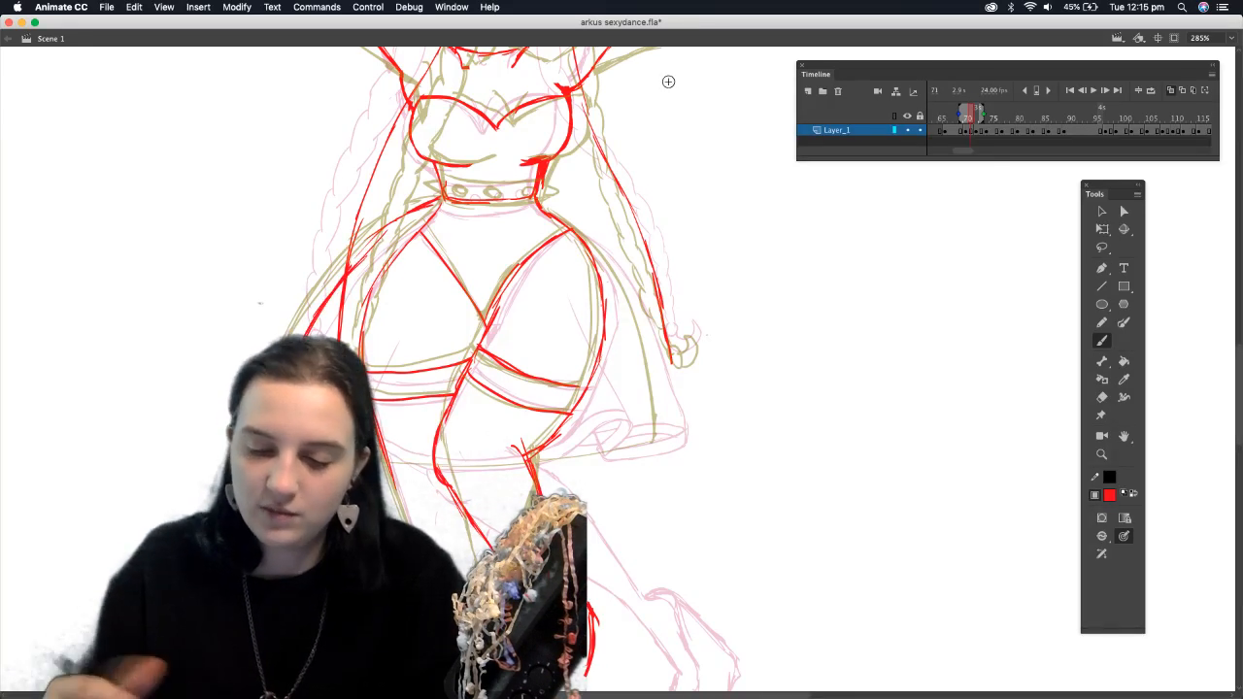
mouse_move(543, 212)
left_mouse_down()
mouse_move(595, 247)
mouse_move(632, 313)
mouse_move(664, 442)
left_mouse_up()
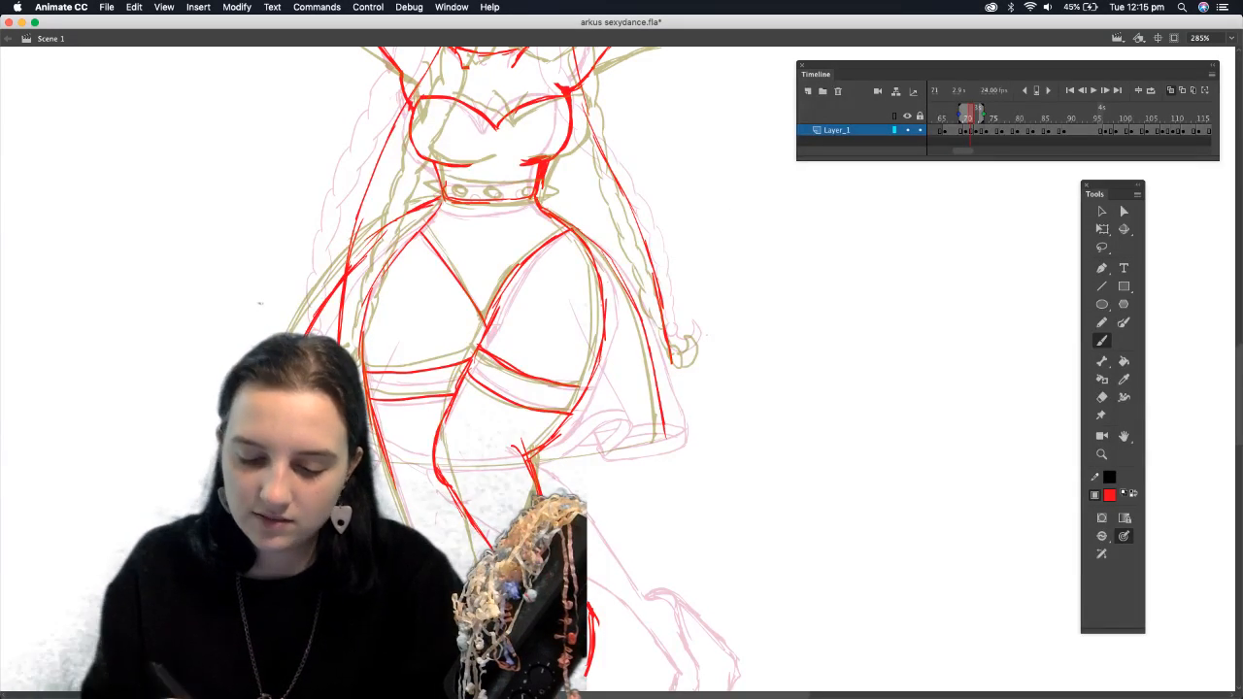
mouse_move(484, 472)
left_mouse_down()
mouse_move(597, 464)
mouse_move(666, 443)
mouse_move(560, 427)
left_mouse_up()
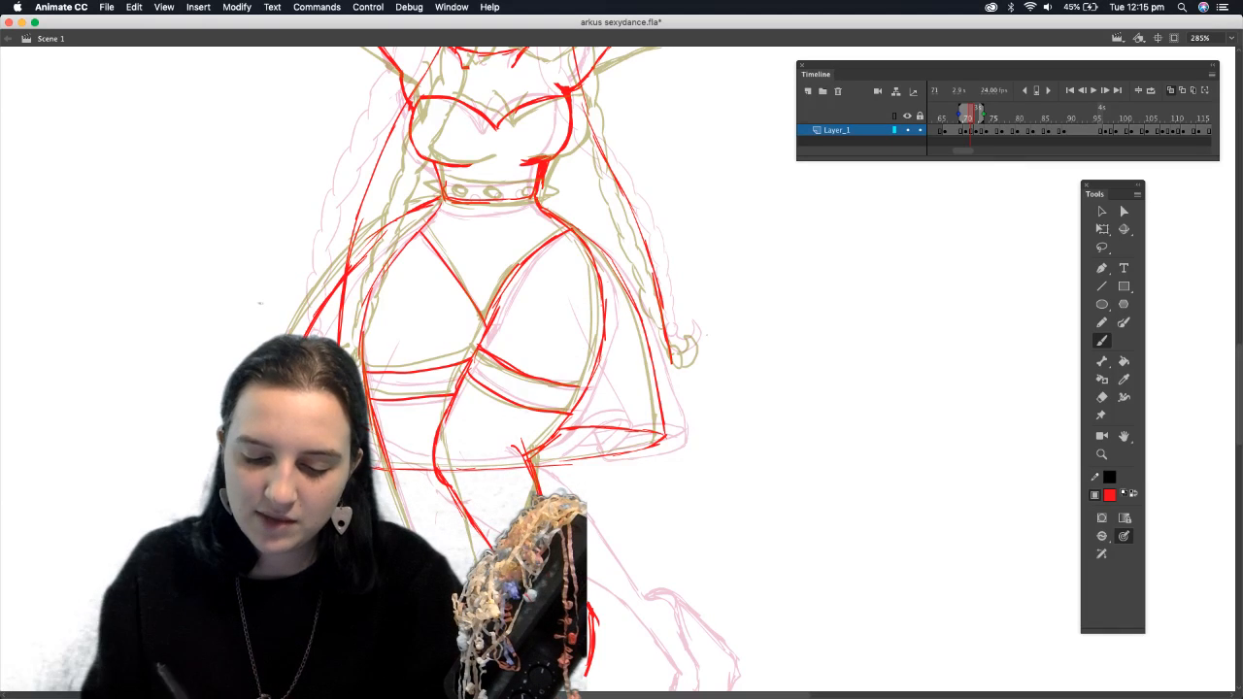
left_click_drag(529, 463, 656, 444)
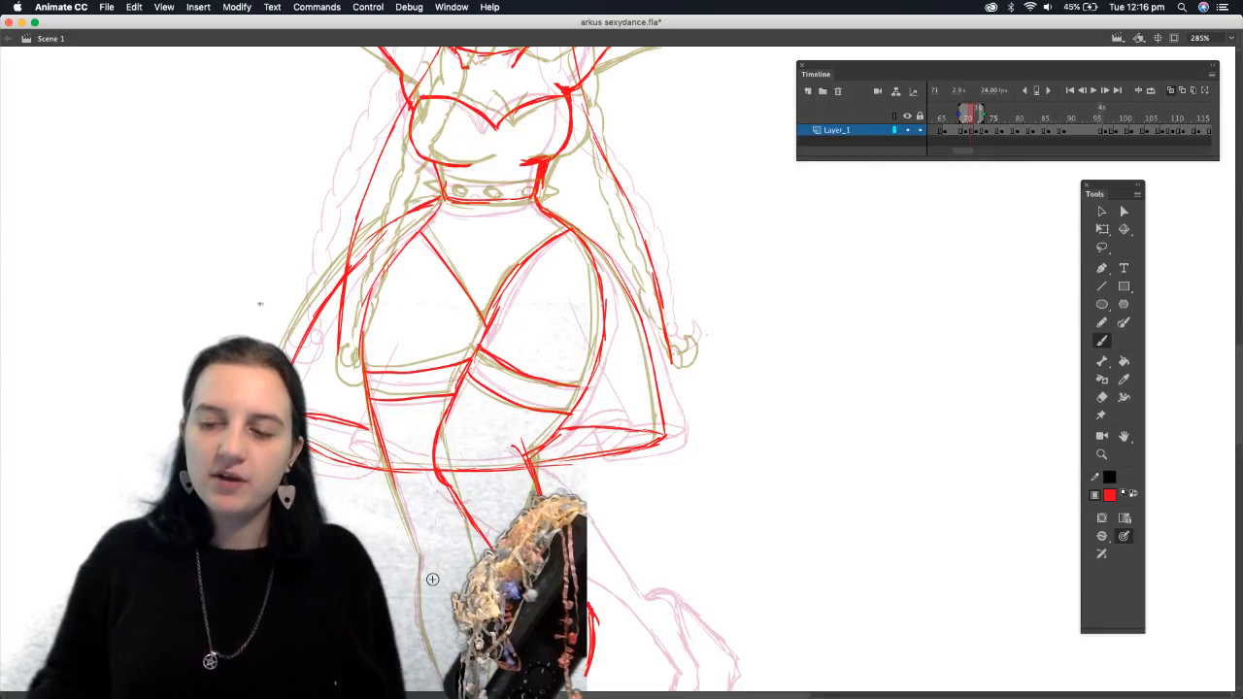
Draw the standing leg's knee and calf contours down to the ankle and add the foot in its shoe
scroll(432, 579, "down", 5)
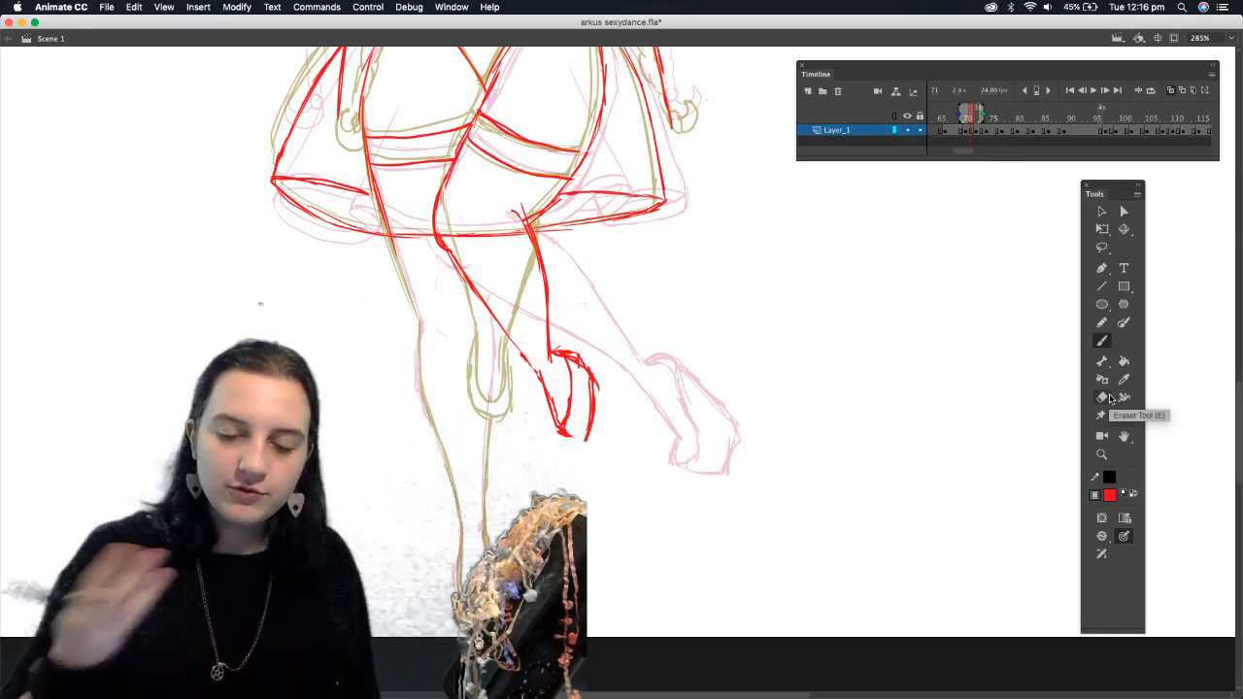
mouse_move(380, 225)
left_mouse_down()
mouse_move(420, 322)
mouse_move(444, 498)
mouse_move(447, 480)
mouse_move(488, 457)
mouse_move(486, 471)
mouse_move(492, 336)
left_mouse_up()
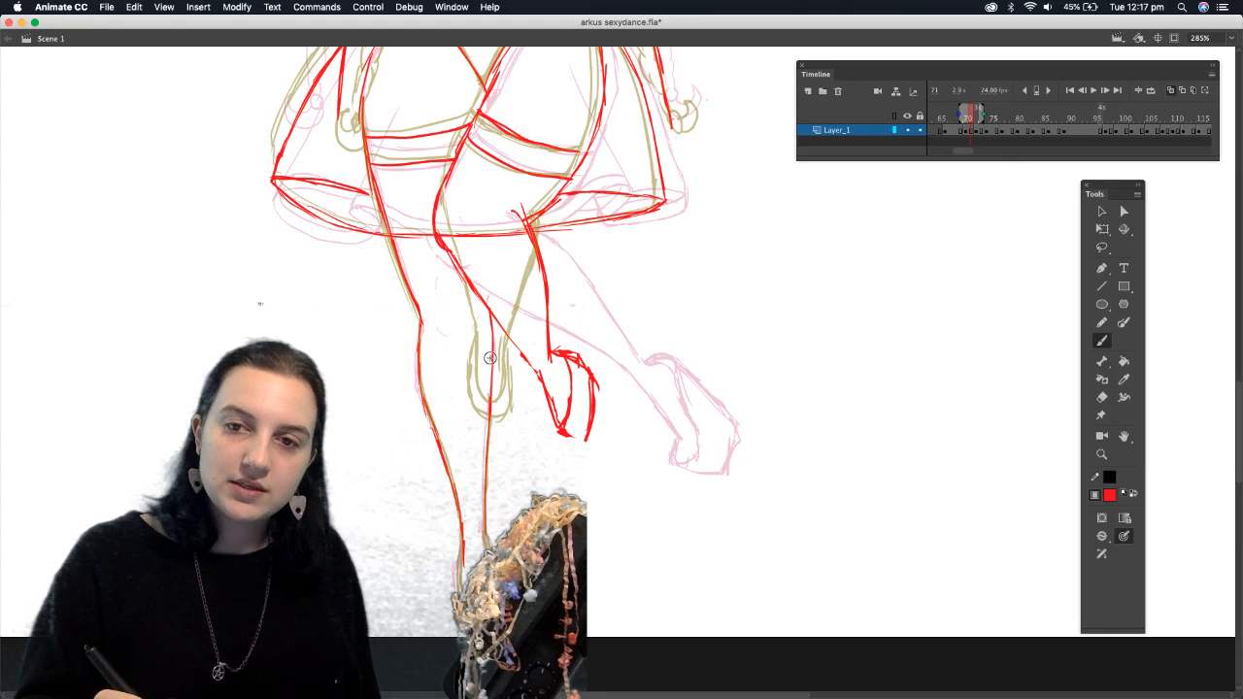
scroll(522, 420, "down", 4)
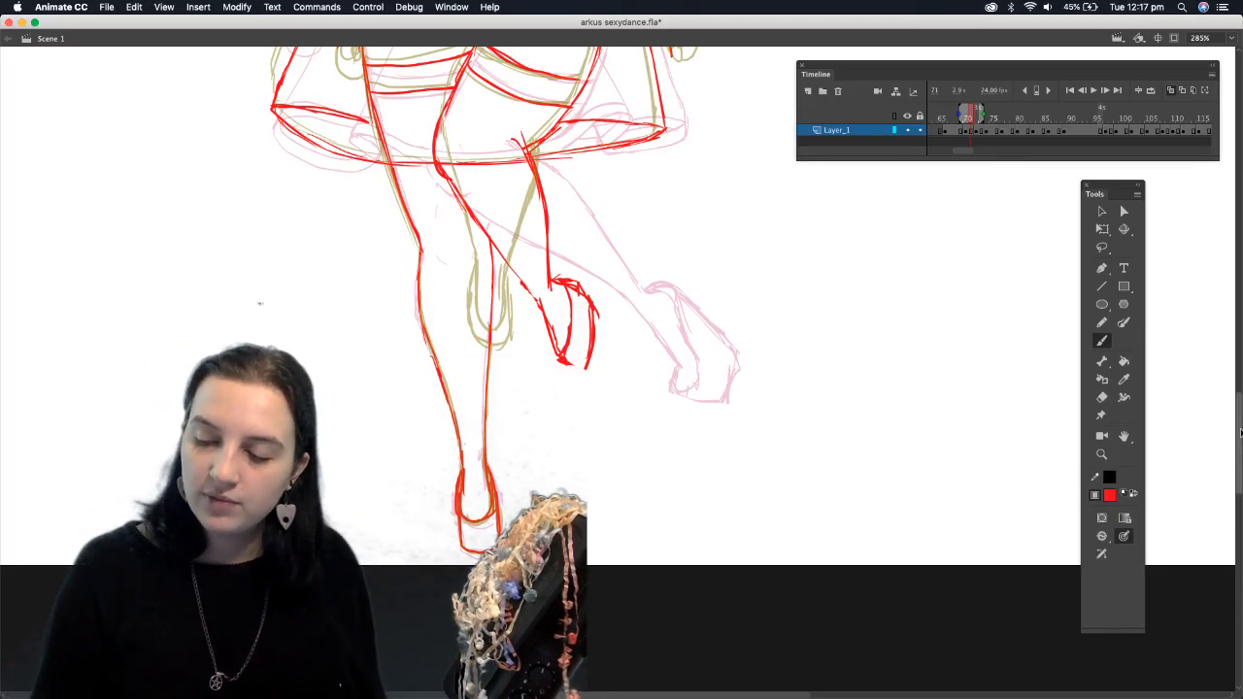
Undo the stray hem strokes, then draw the waist belt with round studs and side spikes, plus the small cleavage mark above the neckline
scroll(259, 304, "up", 3)
scroll(260, 304, "up", 7)
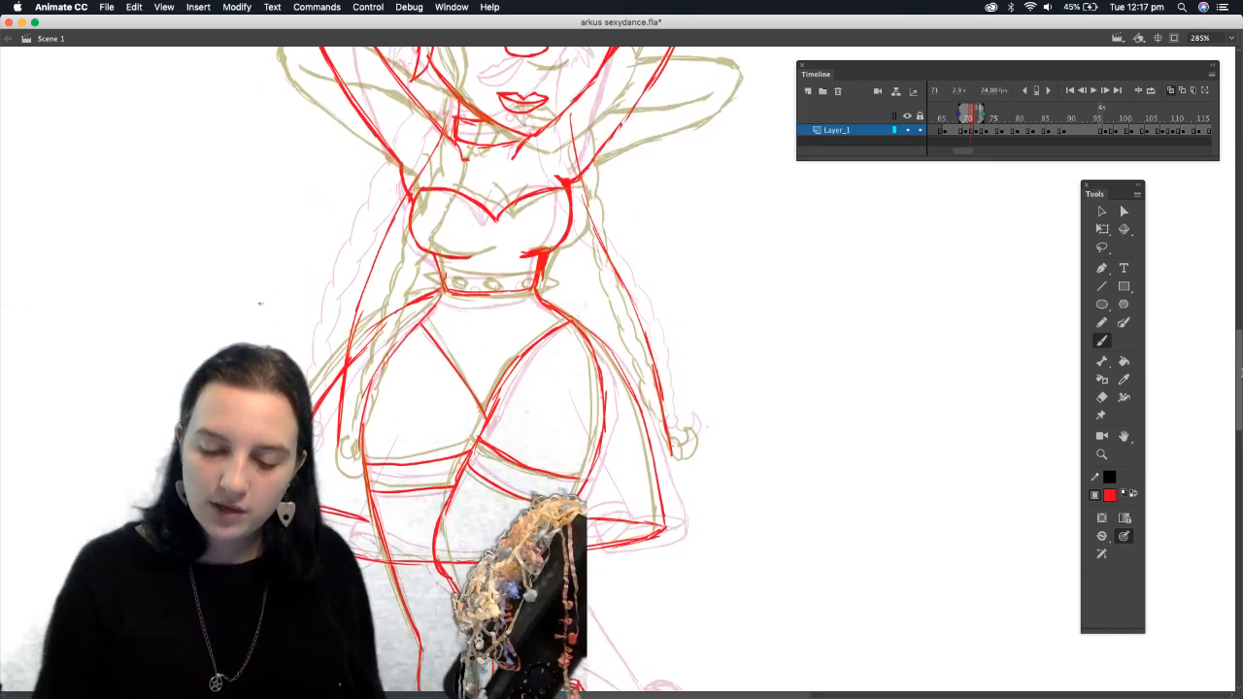
scroll(1241, 376, "down", 1)
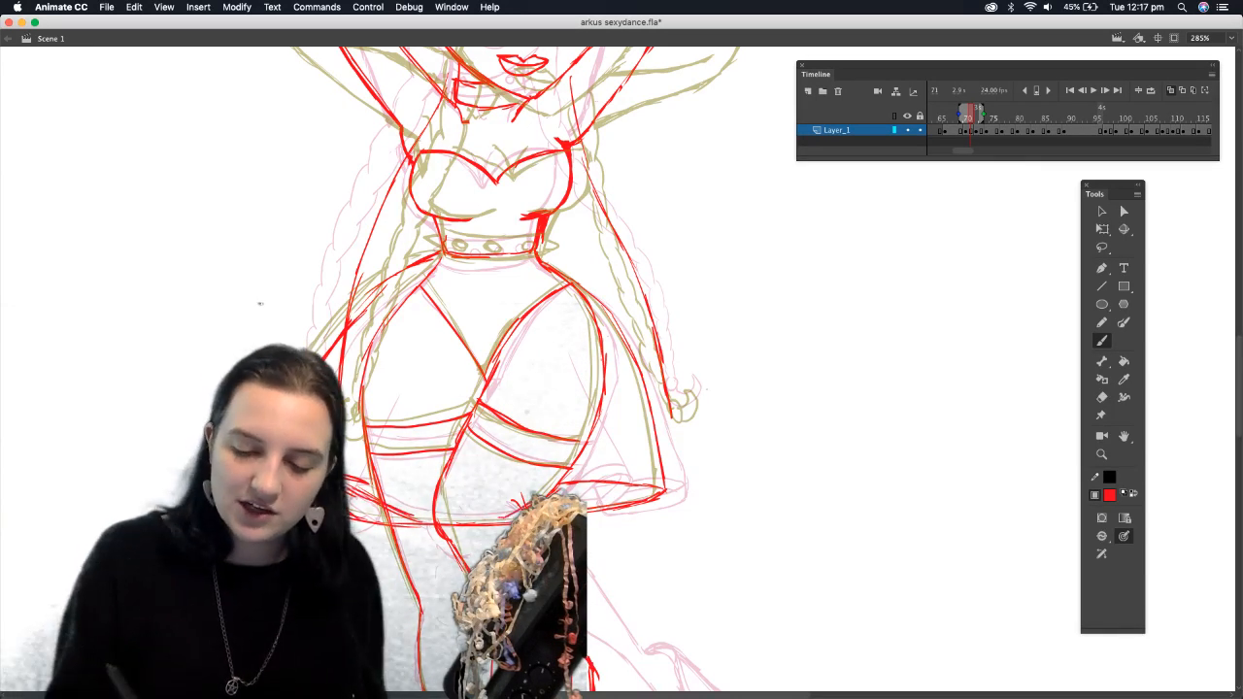
key("super+z")
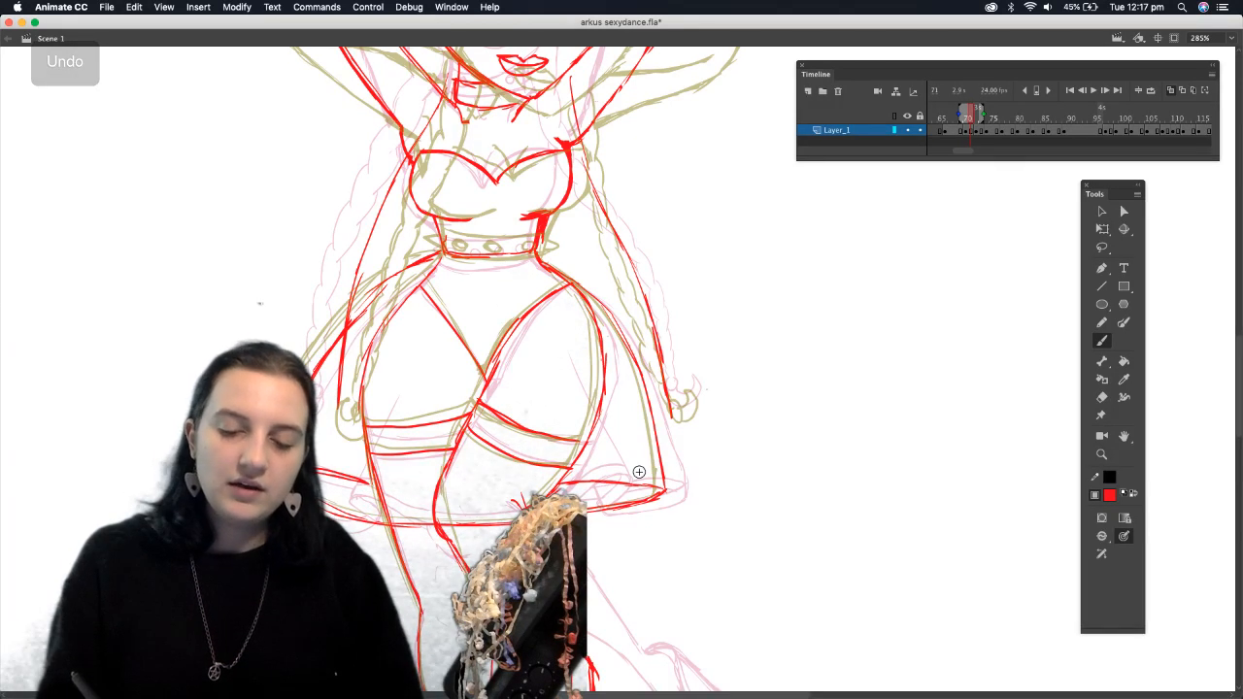
mouse_move(439, 235)
left_mouse_down()
mouse_move(524, 233)
mouse_move(443, 233)
left_mouse_up()
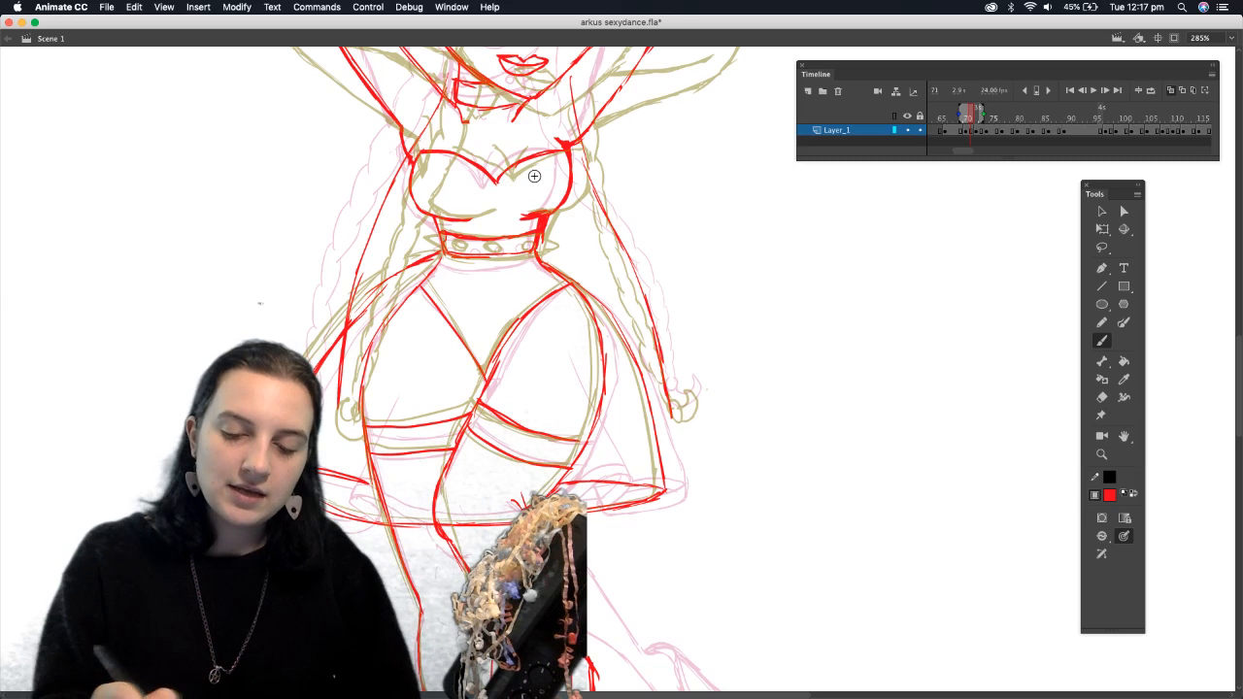
left_click_drag(550, 240, 536, 245)
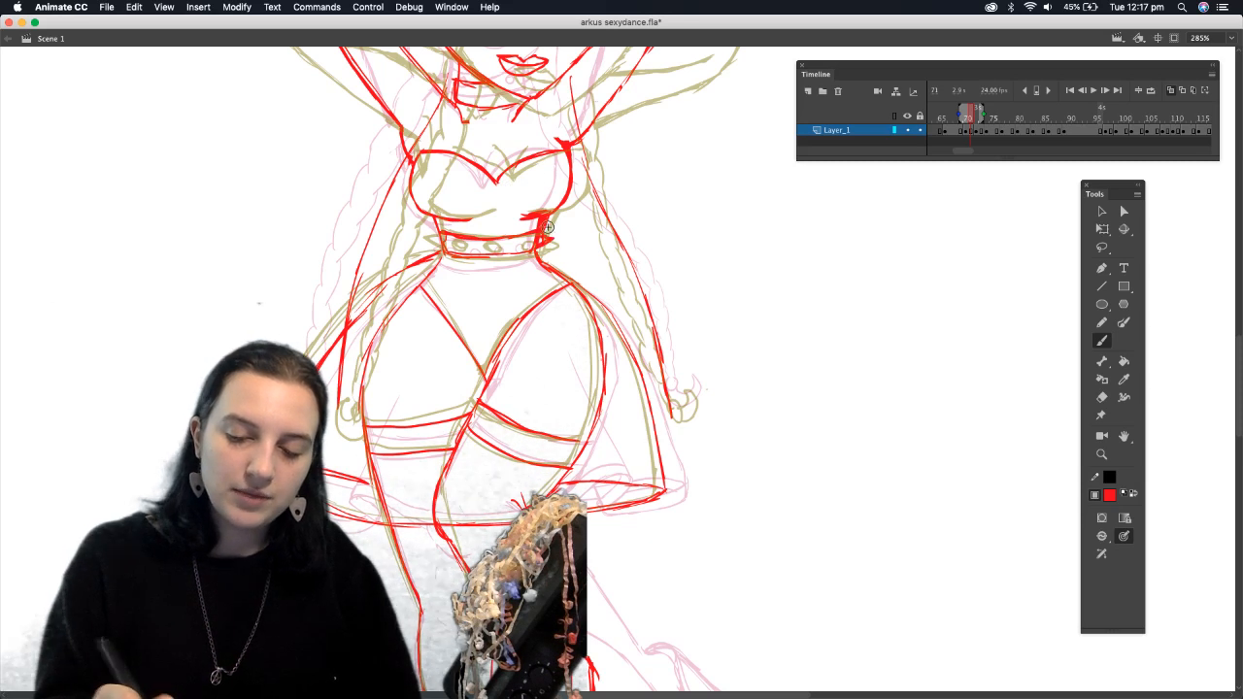
mouse_move(434, 236)
left_mouse_down()
mouse_move(462, 250)
mouse_move(515, 241)
left_mouse_up()
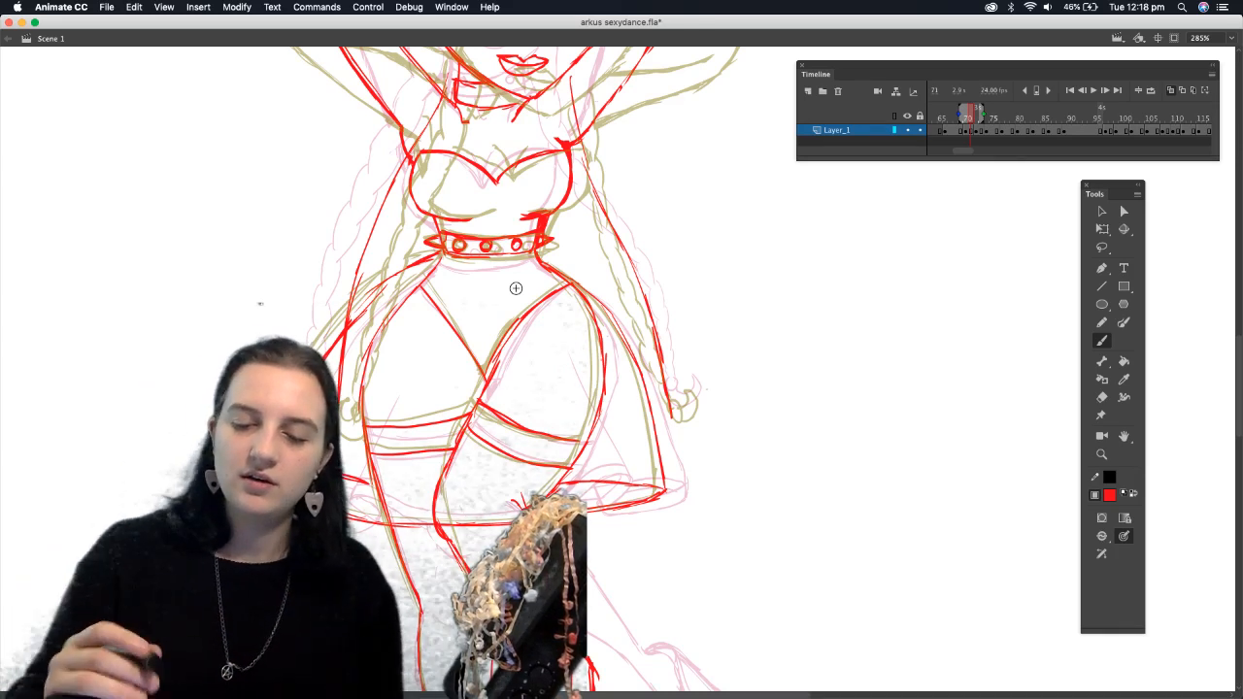
left_click_drag(496, 181, 513, 152)
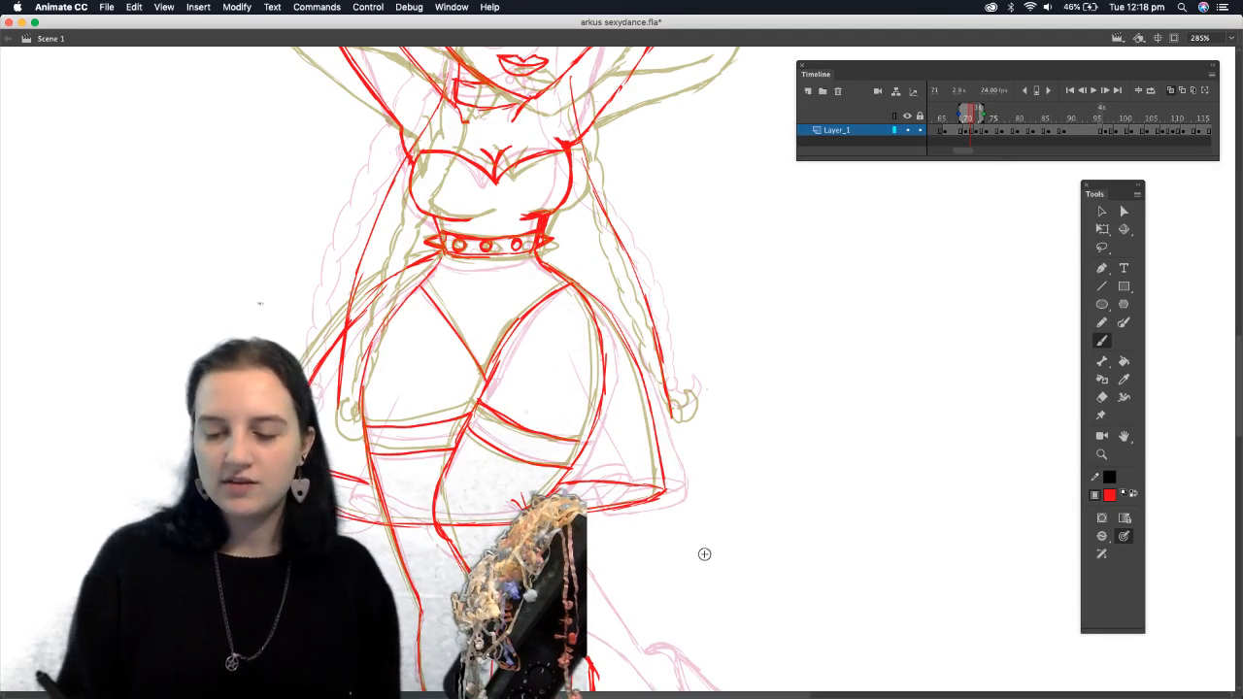
On frame 72, extend the backward onion-skin range to about frame 69, then draw the skirt's curled hem folds and crease lines
left_click(977, 115)
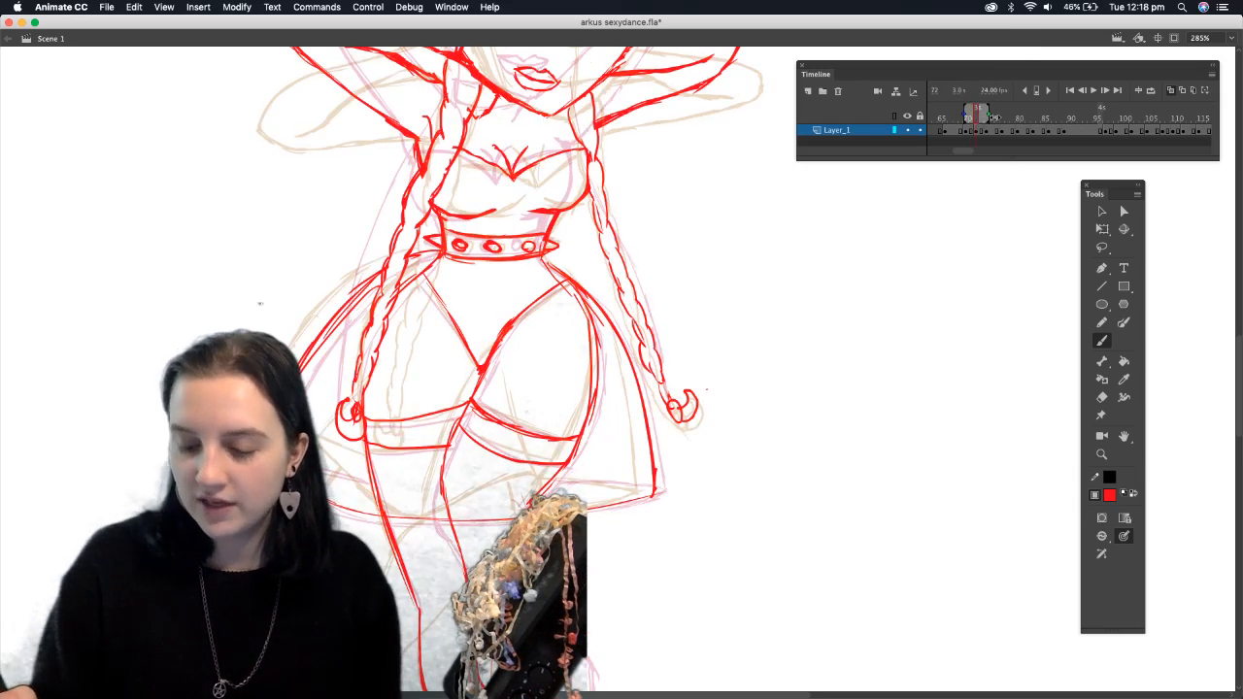
left_click_drag(967, 113, 958, 118)
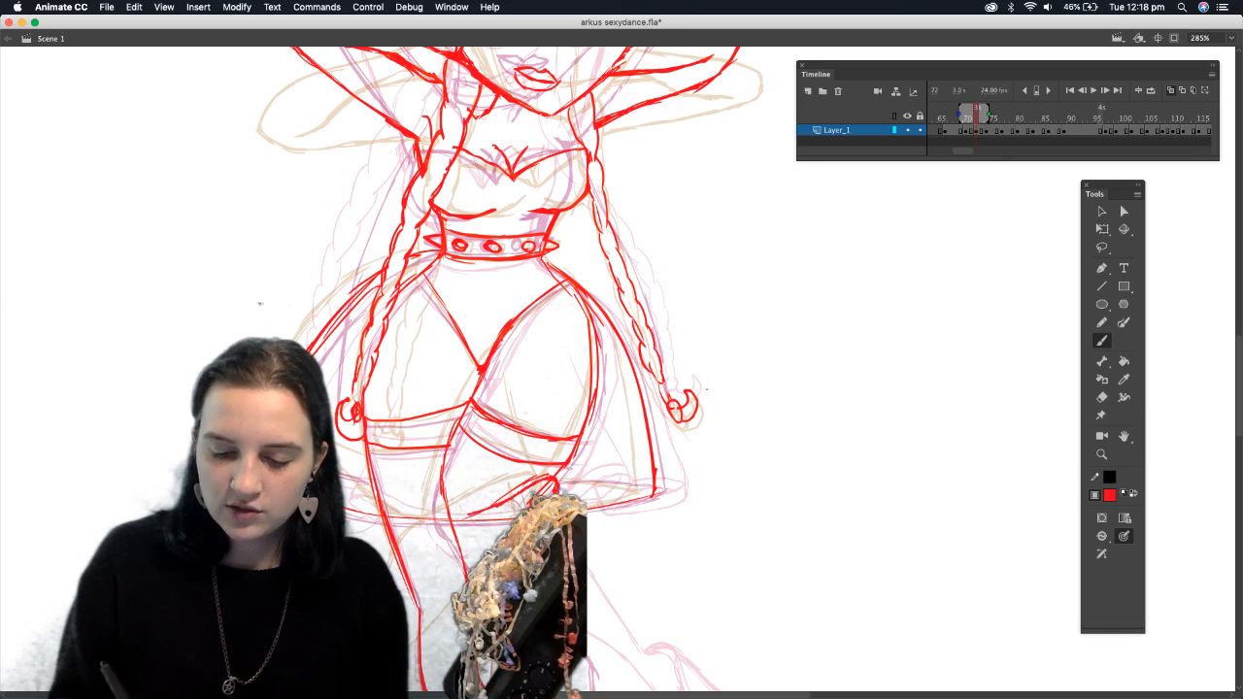
left_click_drag(536, 433, 521, 342)
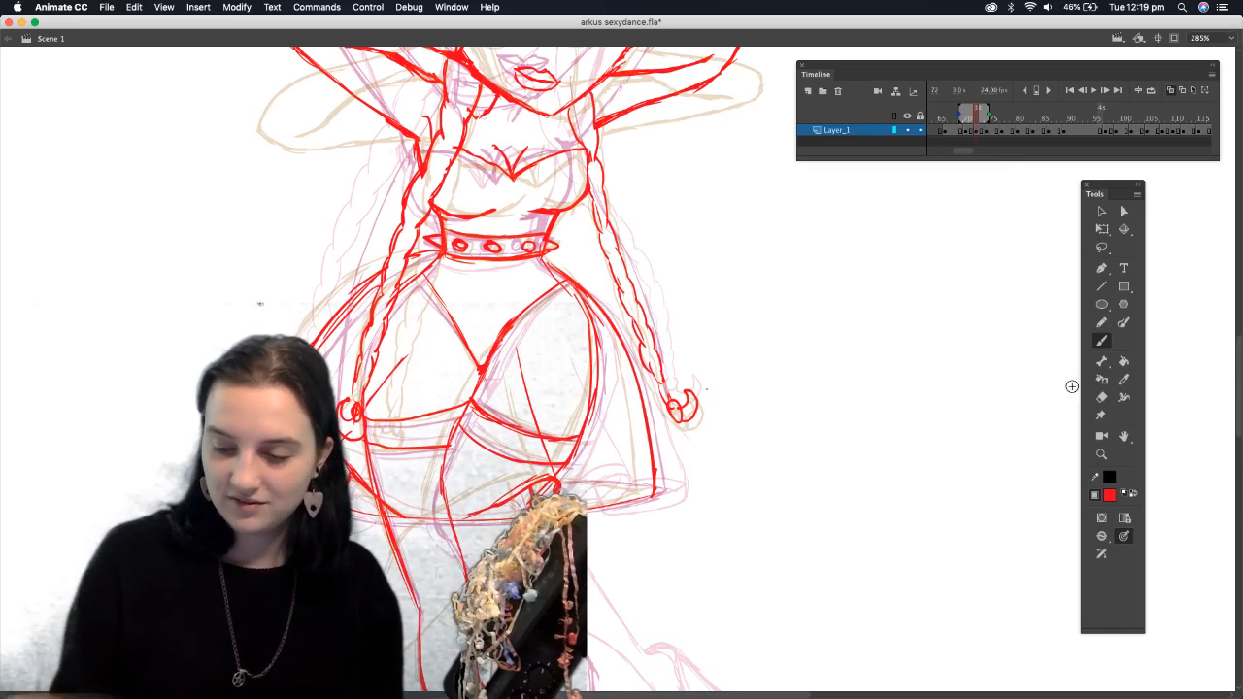
left_click(1101, 397)
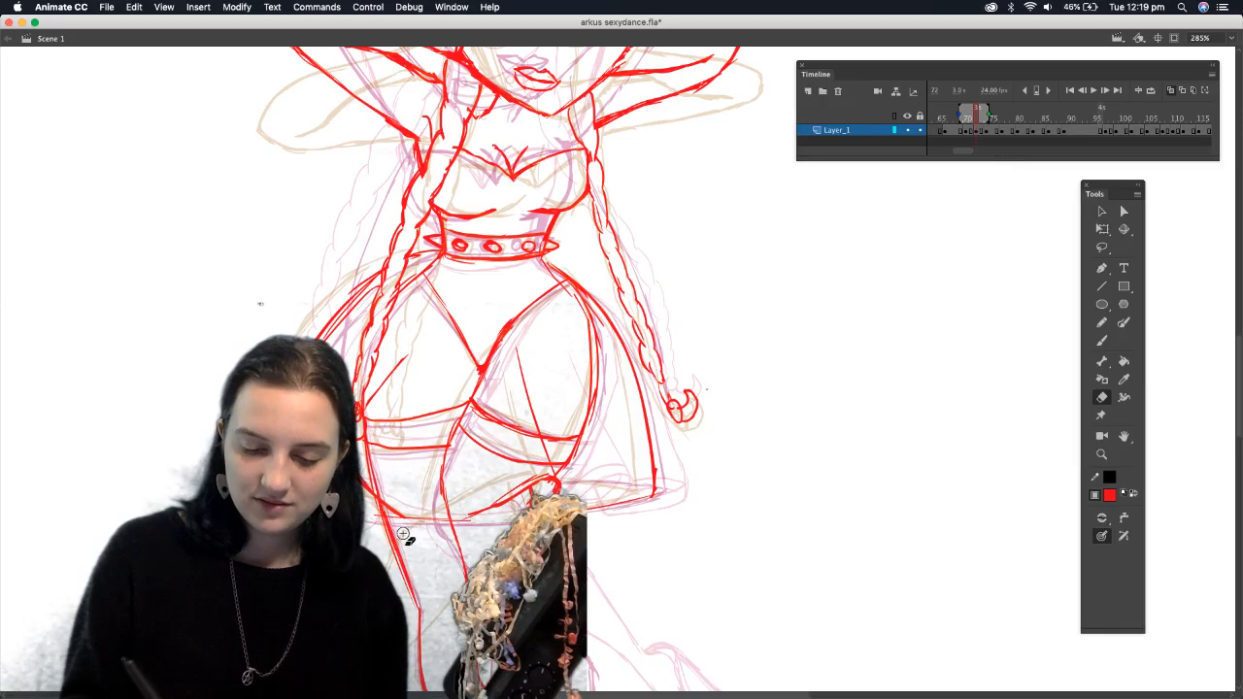
left_click(1101, 340)
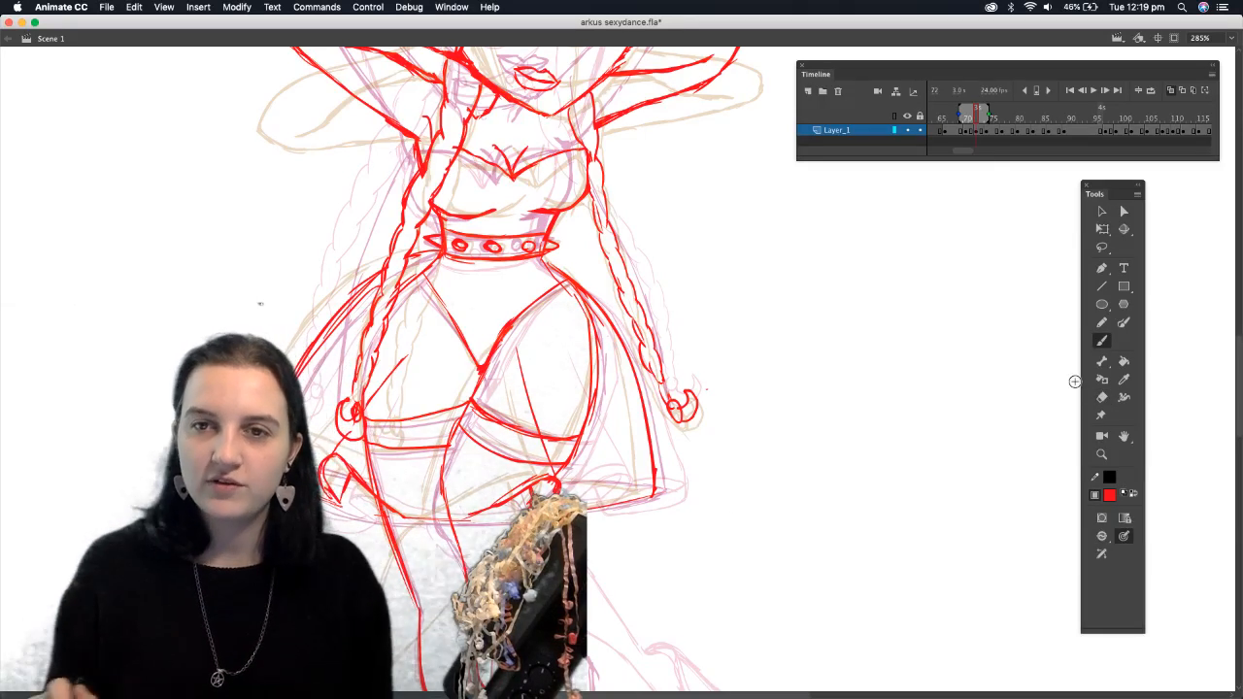
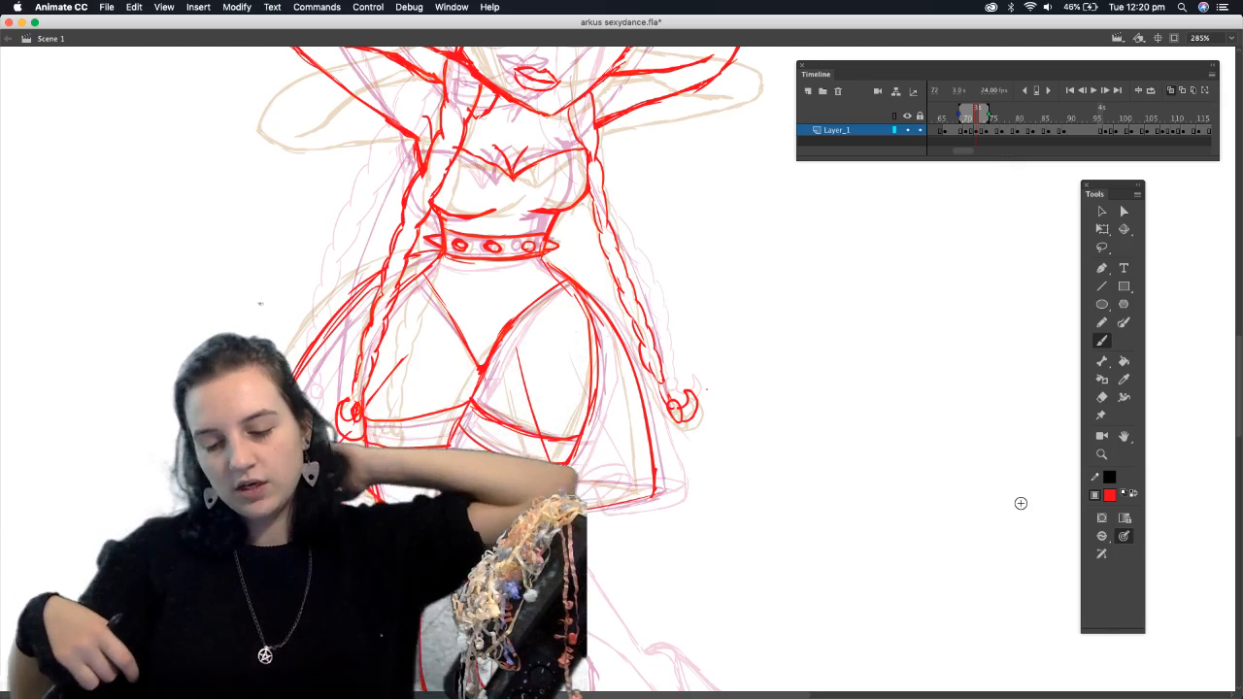
On frame 70, draw the skirt's curled hem folds and crease lines over the thighs, and erase the overlapping hem strokes
left_click_drag(976, 114, 968, 115)
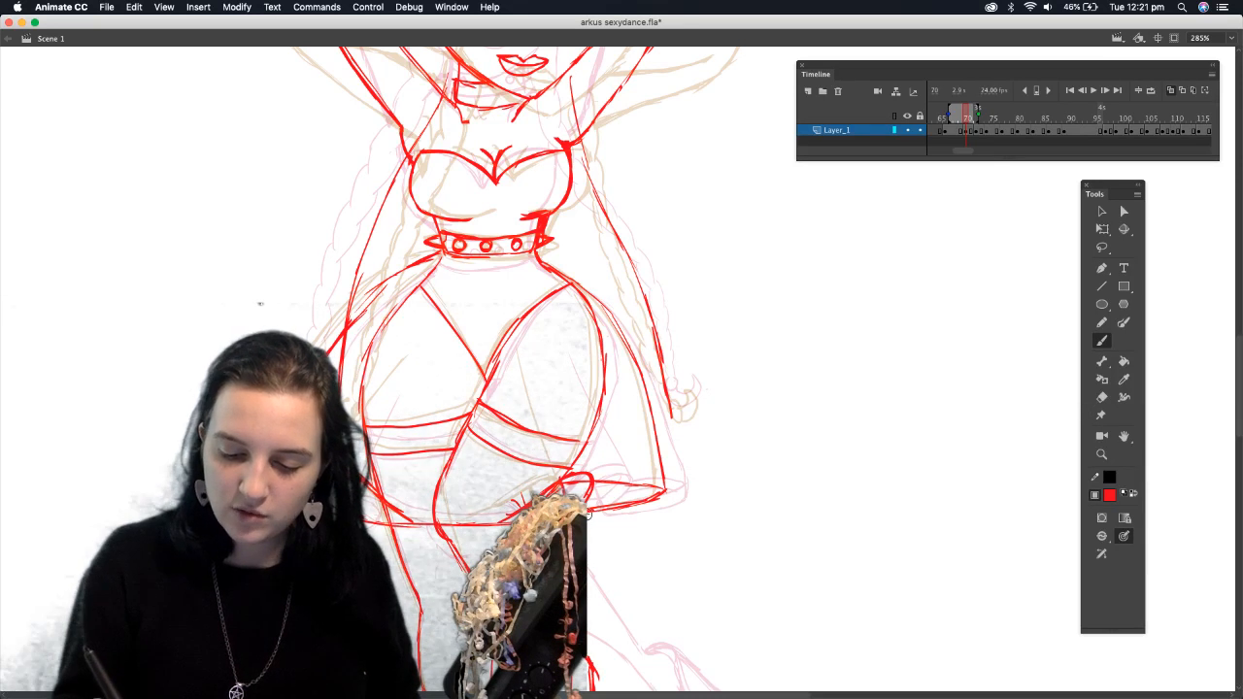
left_click(1101, 397)
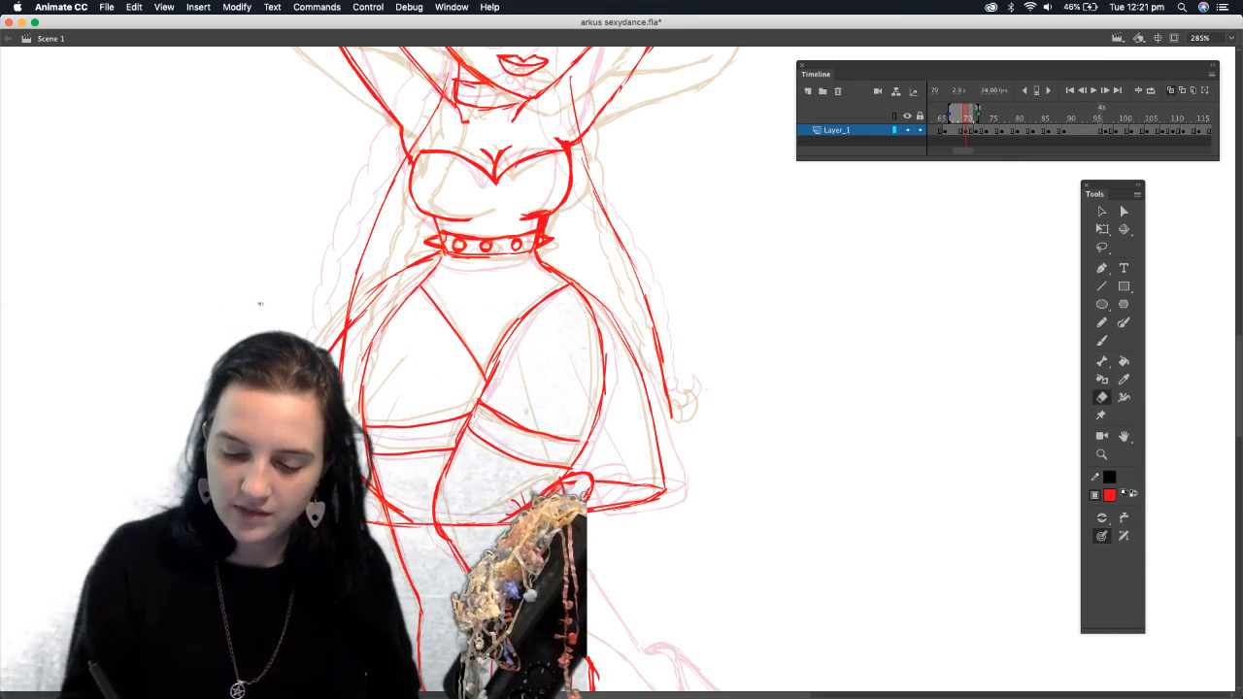
left_click(1101, 340)
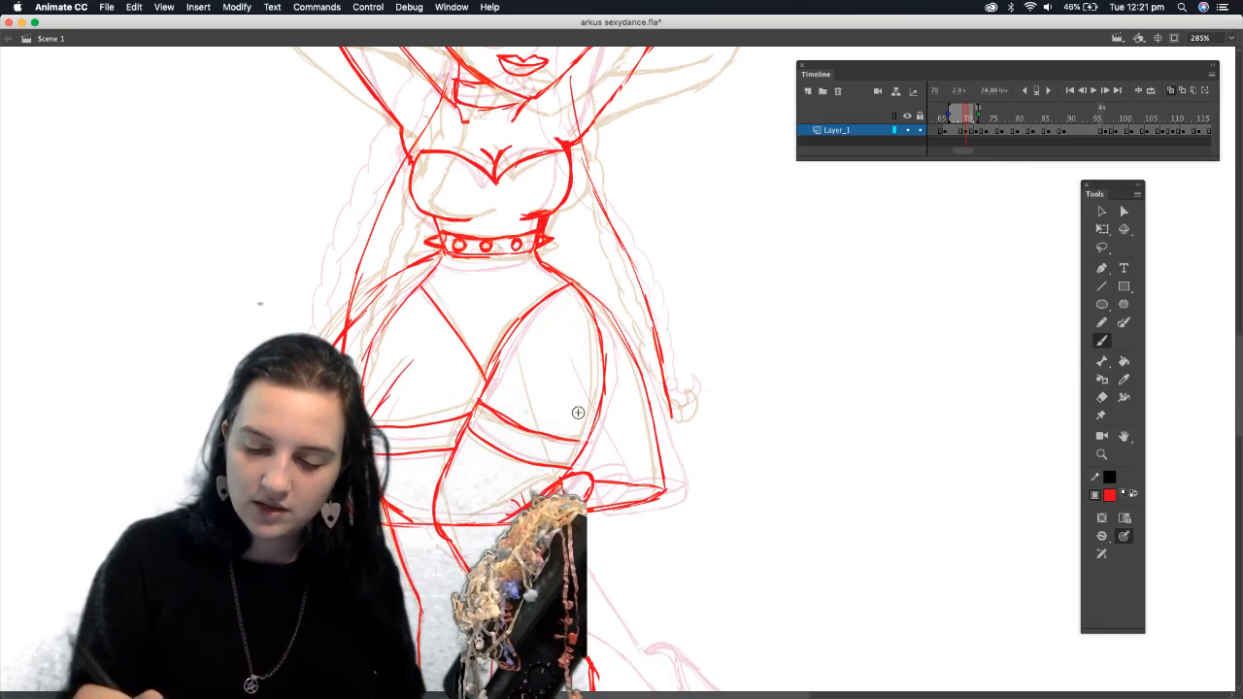
left_click_drag(552, 352, 575, 433)
left_click(1101, 397)
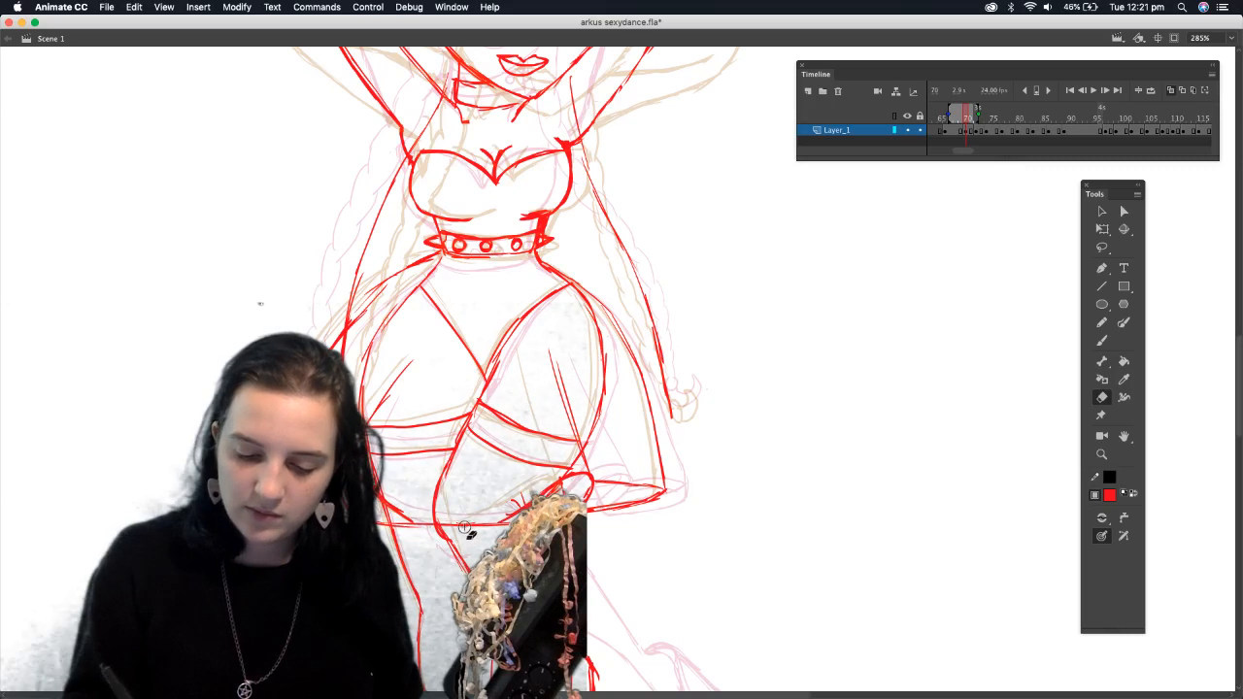
left_click(1229, 38)
left_click(1194, 63)
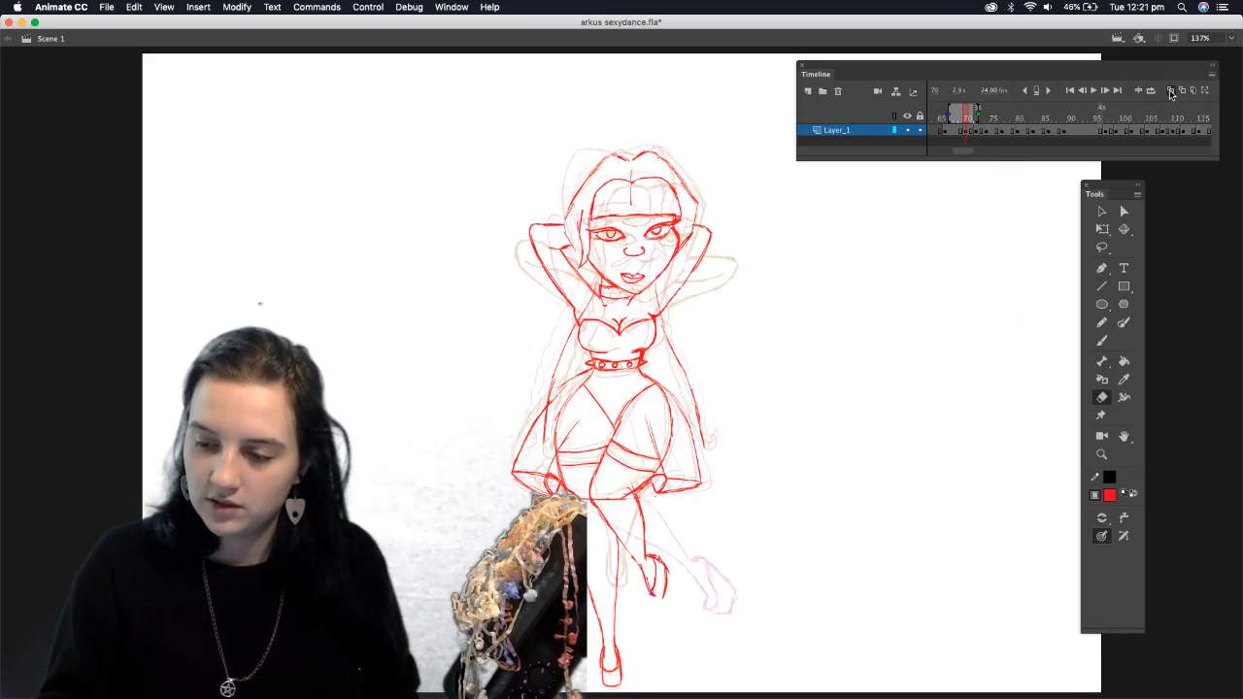
Play the dance animation with looping turned on to review its motion
left_click(1151, 91)
left_click(1095, 90)
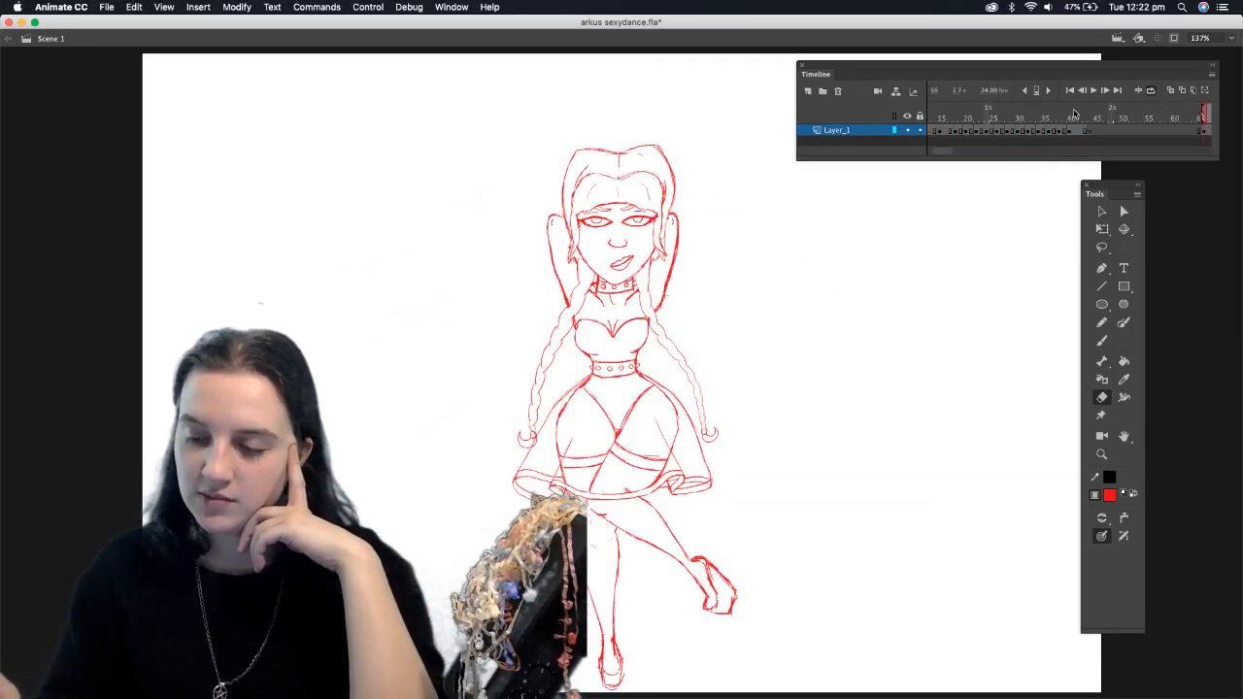
On frame 134, brush round studs and side spikes onto the back-view character's waist belt
mouse_move(1080, 131)
left_mouse_down()
mouse_move(1220, 126)
mouse_move(1027, 136)
mouse_move(1038, 136)
left_mouse_up()
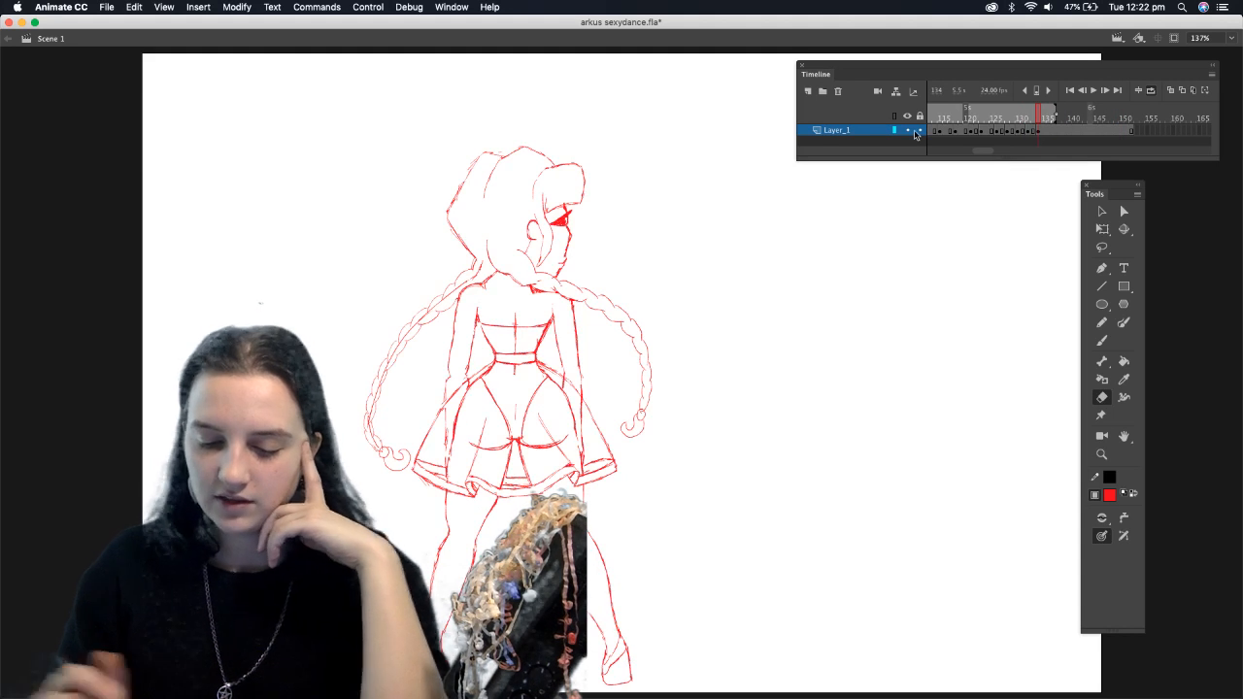
key("b")
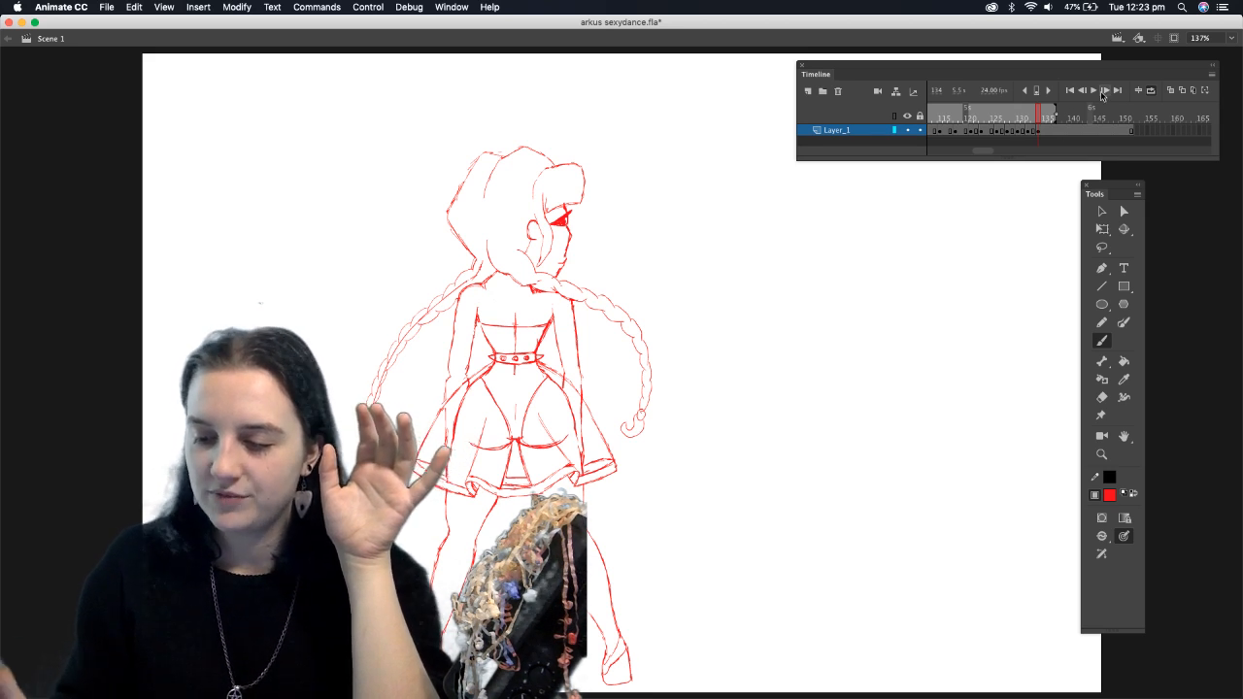
Insert a blank keyframe at frame 153 and extend the end of the timeline's loop range to it
left_click(1135, 128)
right_click(1136, 128)
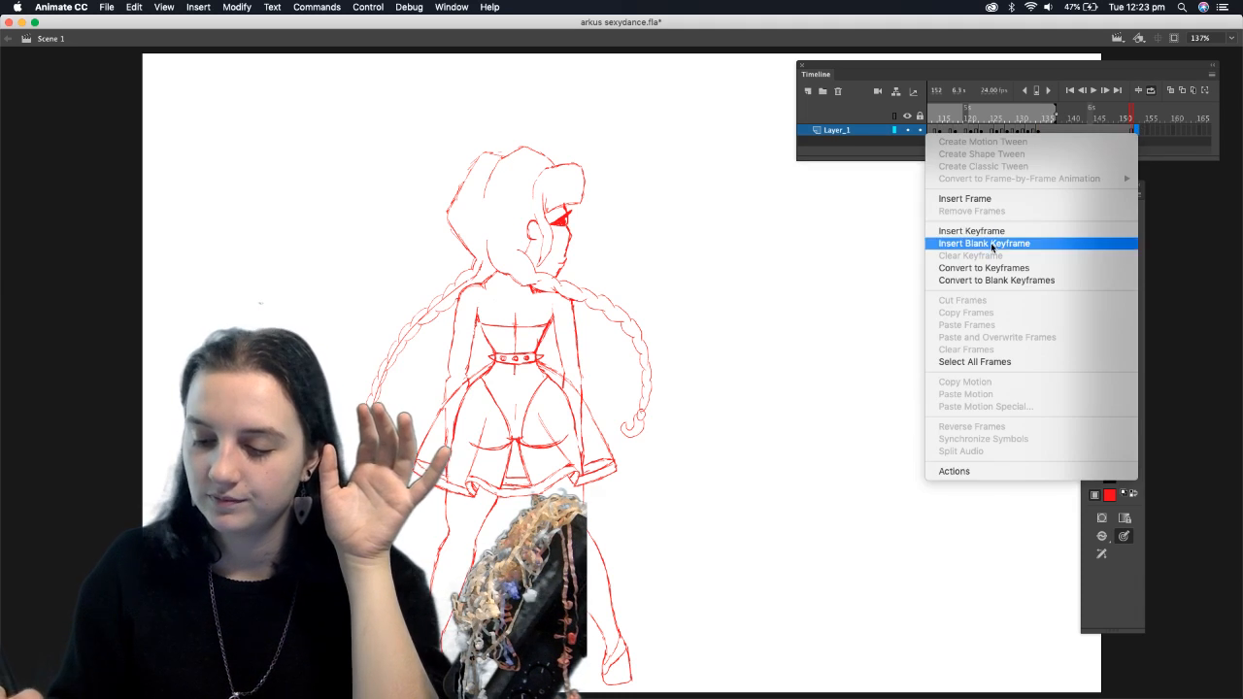
left_click(1010, 242)
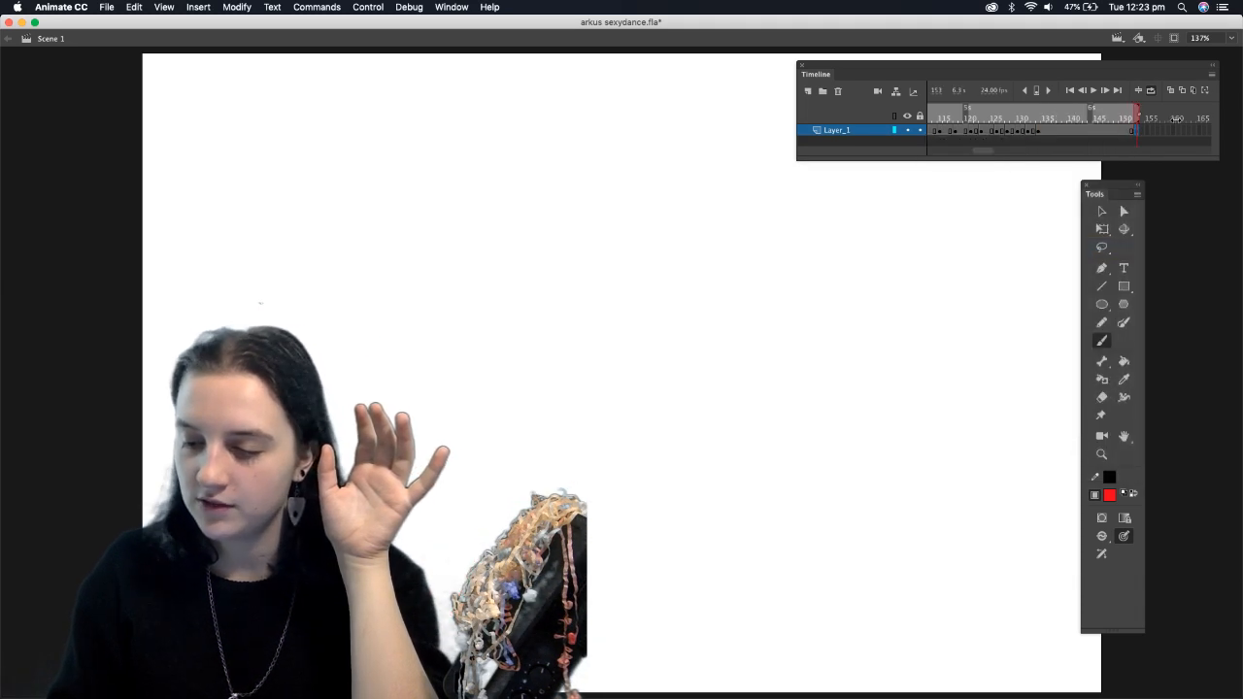
left_click_drag(990, 151, 964, 155)
left_click_drag(1107, 112, 1237, 115)
Insert another blank keyframe at frame 201 and set the loop range to span about frames 153 to 201
left_click_drag(982, 150, 1000, 150)
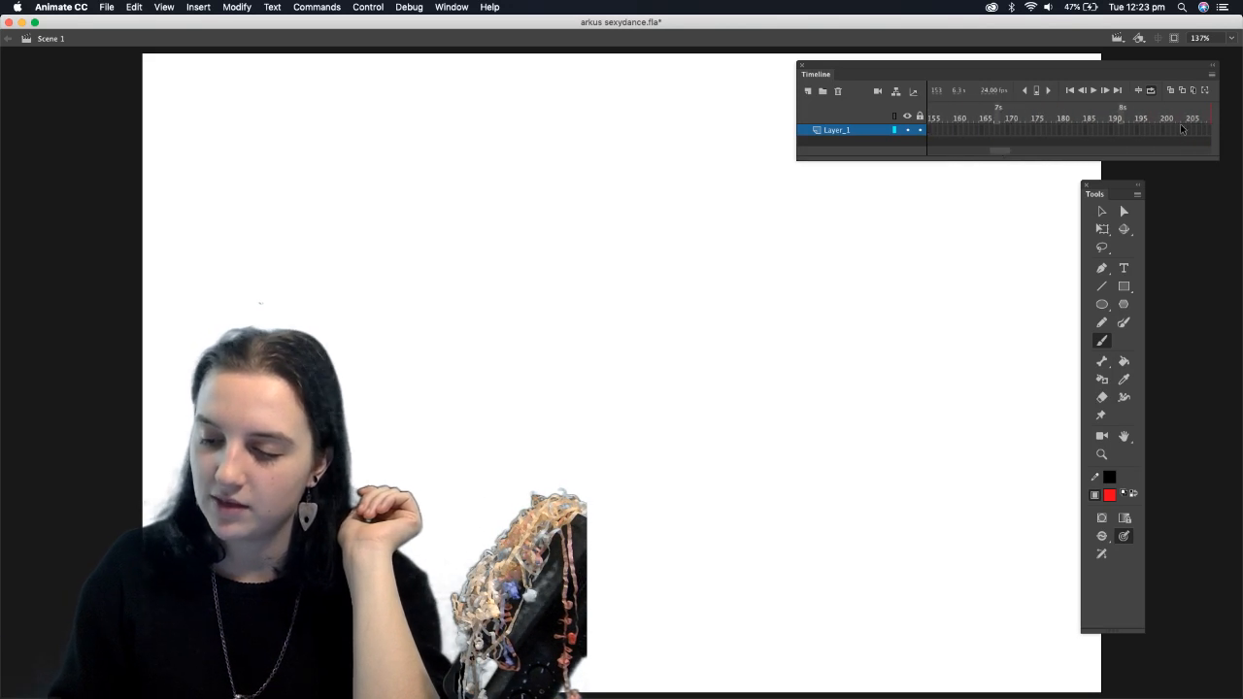
right_click(1180, 129)
left_click(1053, 248)
left_click_drag(999, 152, 994, 154)
left_click_drag(1029, 112, 1240, 122)
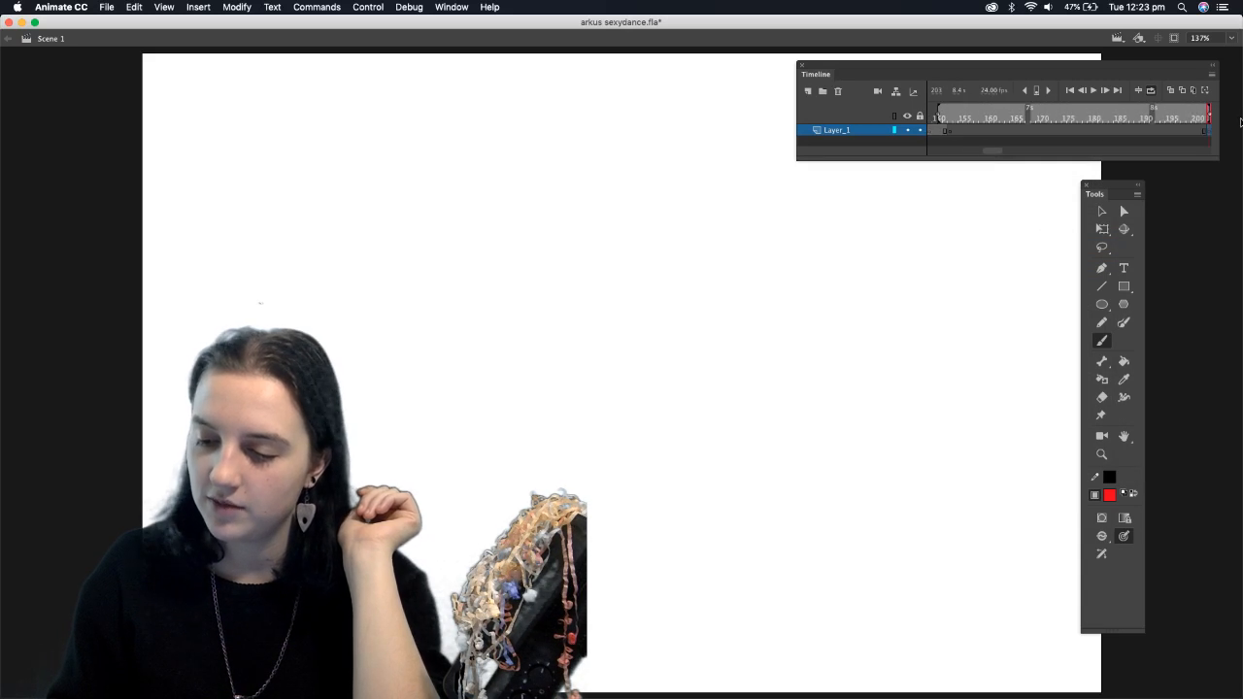
left_click_drag(938, 109, 947, 116)
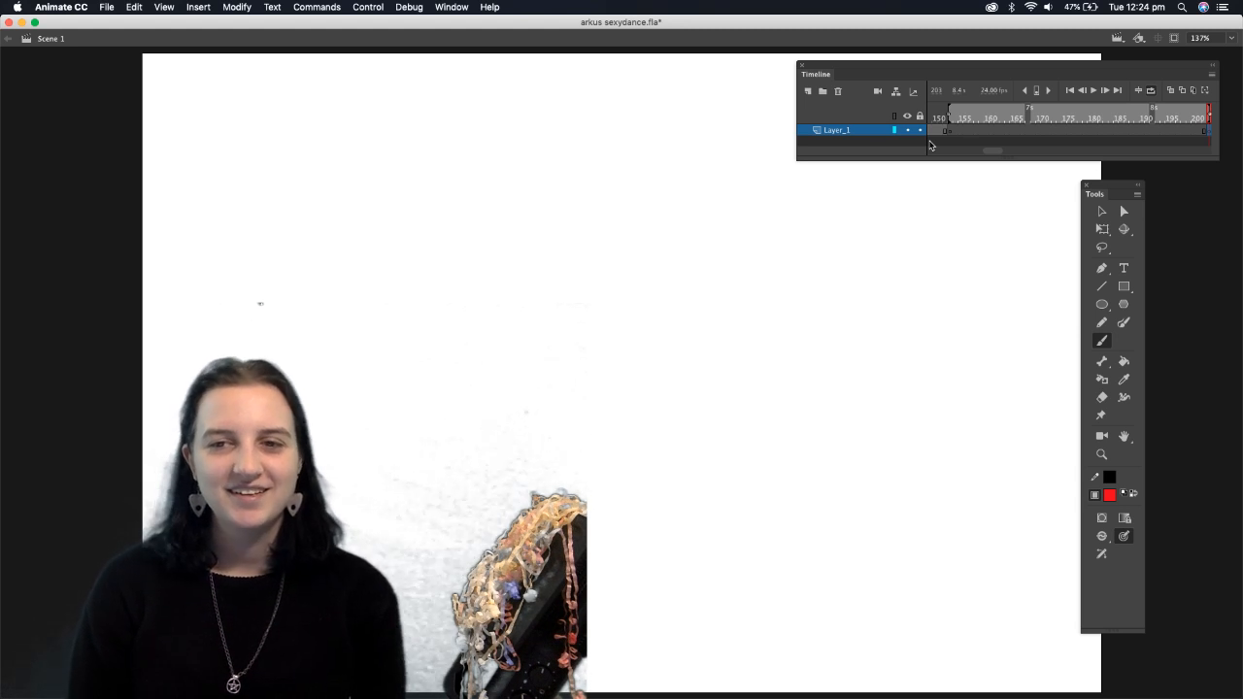
Sketch a small tilted side-view hip shape with waist, underwear and thigh lines in the canvas's upper-left area
left_click_drag(440, 189, 429, 214)
mouse_move(406, 274)
left_mouse_down()
mouse_move(454, 170)
mouse_move(404, 278)
left_mouse_up()
mouse_move(425, 138)
left_mouse_down()
mouse_move(341, 163)
mouse_move(326, 224)
mouse_move(347, 261)
mouse_move(360, 159)
mouse_move(458, 127)
left_mouse_up()
mouse_move(456, 128)
left_mouse_down()
mouse_move(367, 156)
mouse_move(468, 118)
left_mouse_up()
left_click_drag(369, 154, 439, 189)
mouse_move(350, 209)
left_mouse_down()
mouse_move(390, 272)
mouse_move(334, 314)
left_mouse_up()
left_click_drag(413, 262, 363, 369)
Sketch a larger symmetrical hip shape in mid-canvas with rounded sides, inner underwear curves and four leg lines below
mouse_move(550, 285)
left_mouse_down()
mouse_move(514, 390)
mouse_move(622, 437)
left_mouse_up()
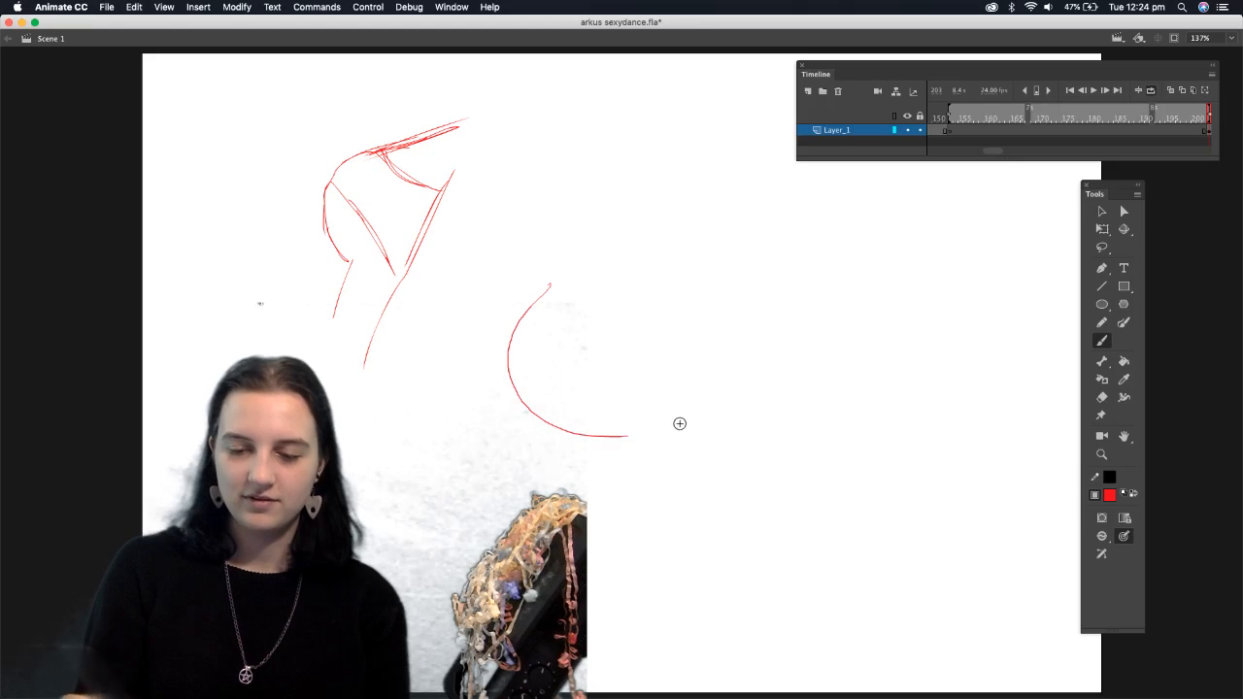
mouse_move(753, 287)
left_mouse_down()
mouse_move(784, 332)
mouse_move(769, 425)
mouse_move(686, 446)
left_mouse_up()
left_click_drag(534, 316, 669, 442)
left_click_drag(760, 321, 689, 442)
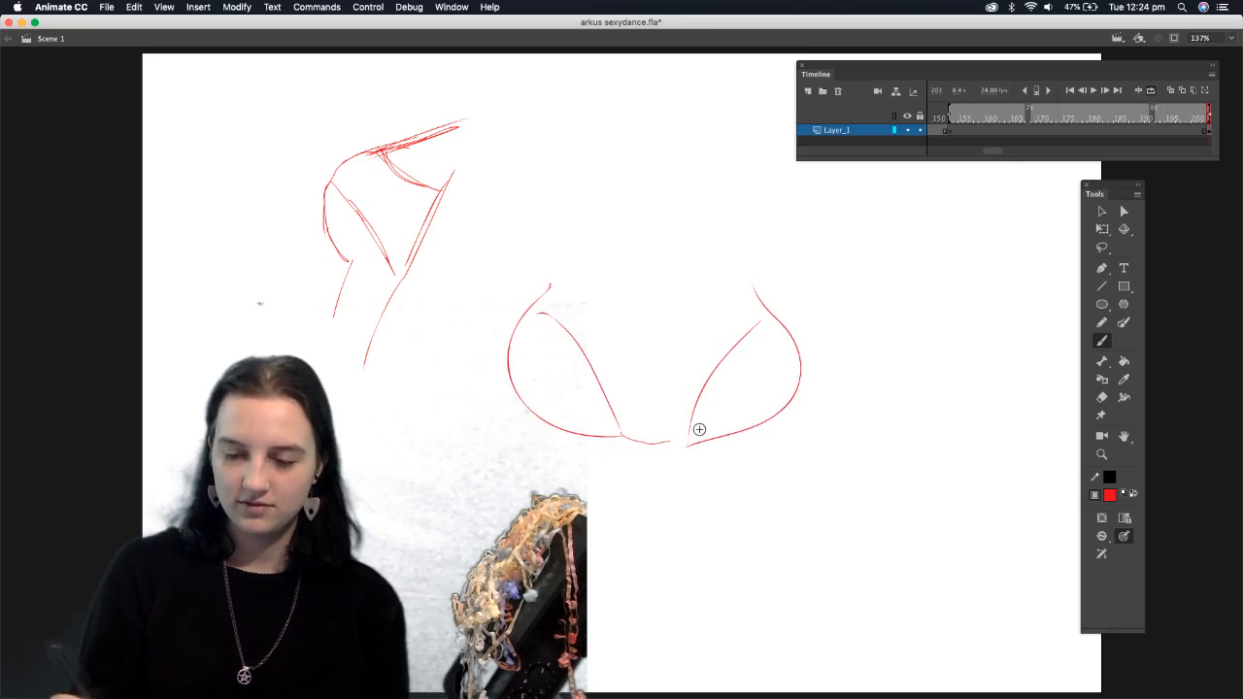
left_click_drag(542, 431, 530, 510)
left_click_drag(761, 429, 787, 561)
mouse_move(666, 443)
left_mouse_down()
mouse_move(635, 555)
mouse_move(710, 585)
left_mouse_up()
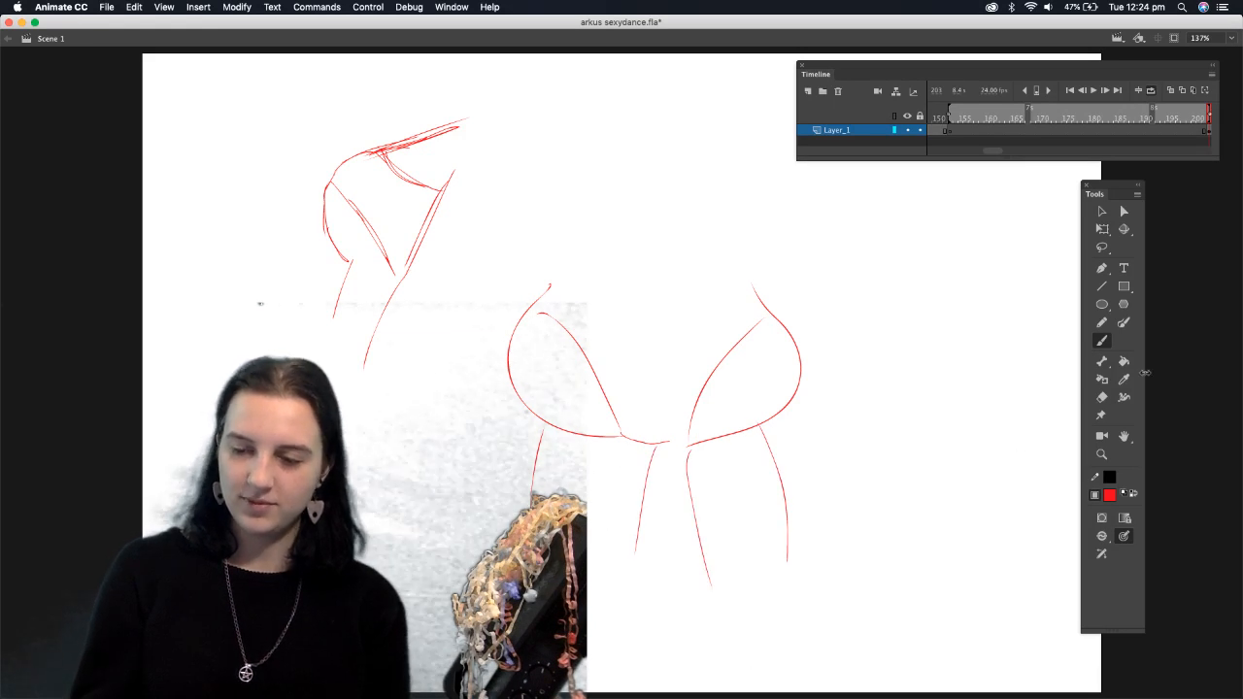
Select both practice hip sketches and delete them from the frame
left_click(1103, 229)
mouse_move(259, 86)
left_mouse_down()
mouse_move(415, 223)
mouse_move(1013, 639)
left_mouse_up()
key("Delete")
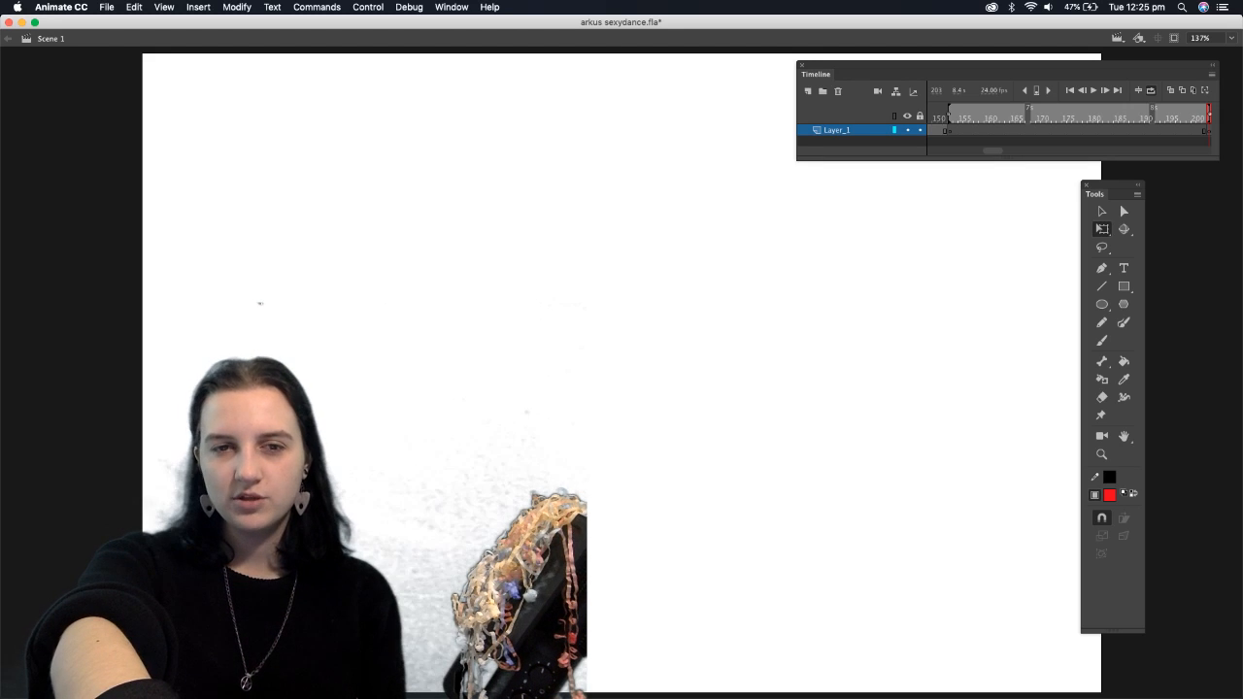
Bring back the full Animate workspace with its Color, Scene and Properties panels around the canvas
key("super+Tab")
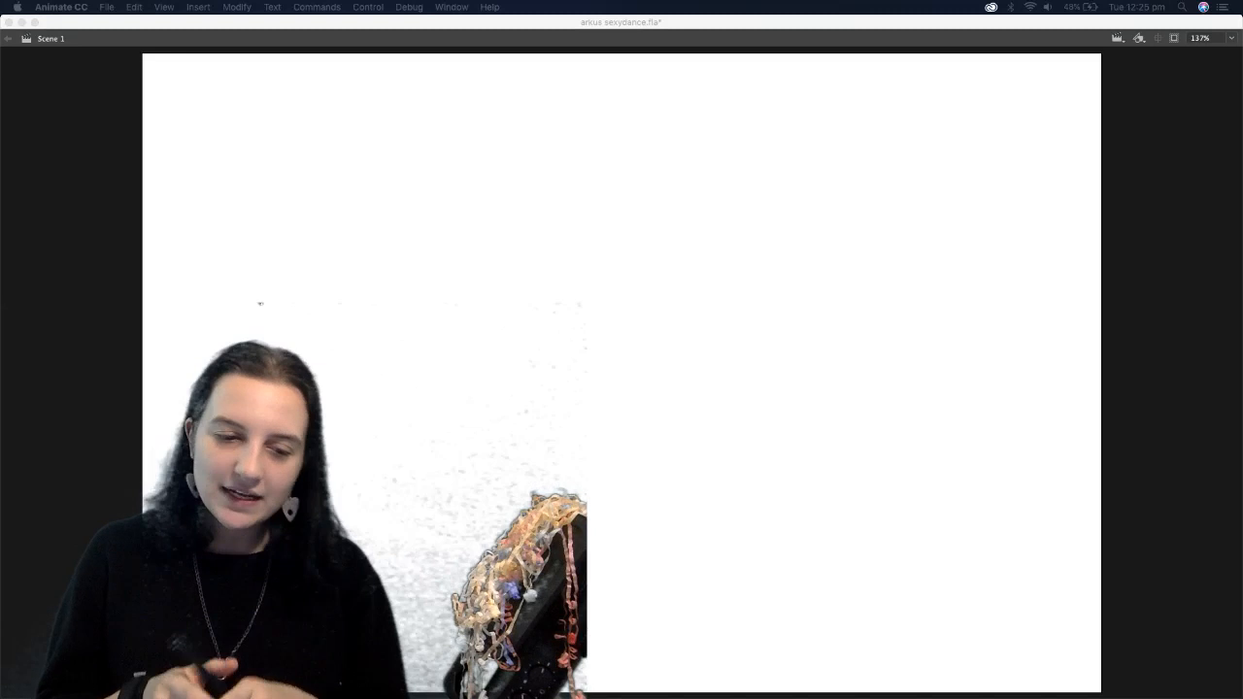
left_click(435, 22)
left_click_drag(611, 24, 629, 36)
left_click(107, 6)
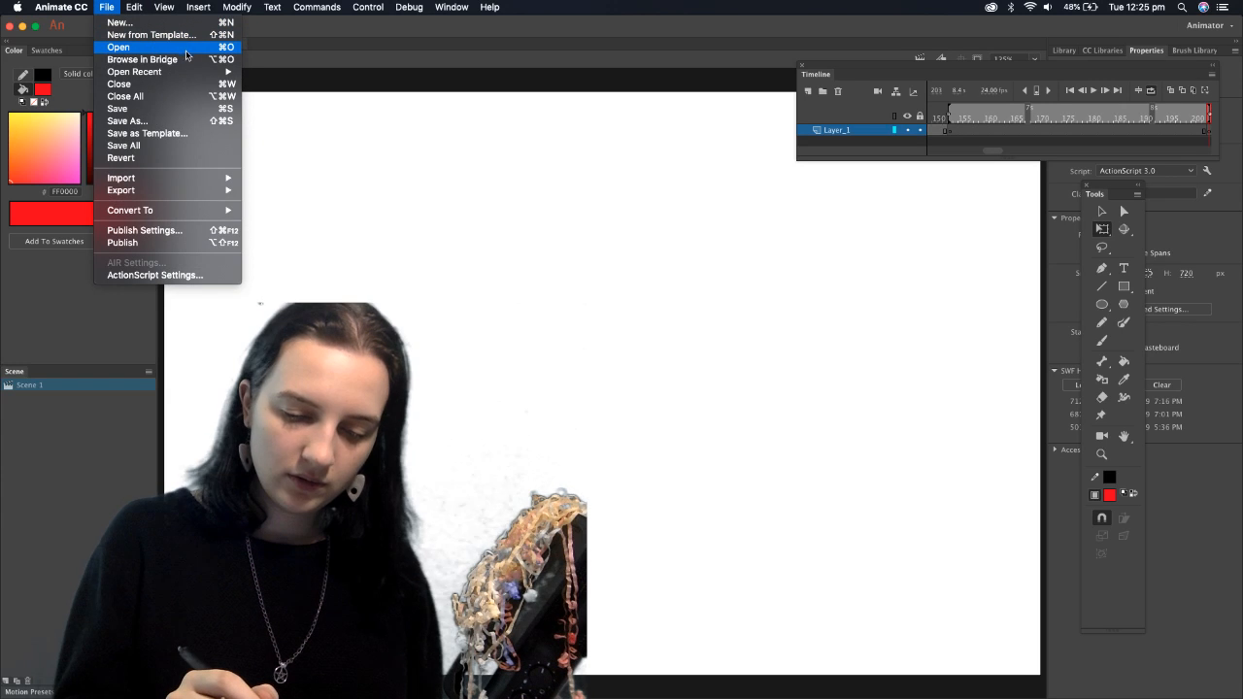
mouse_move(194, 72)
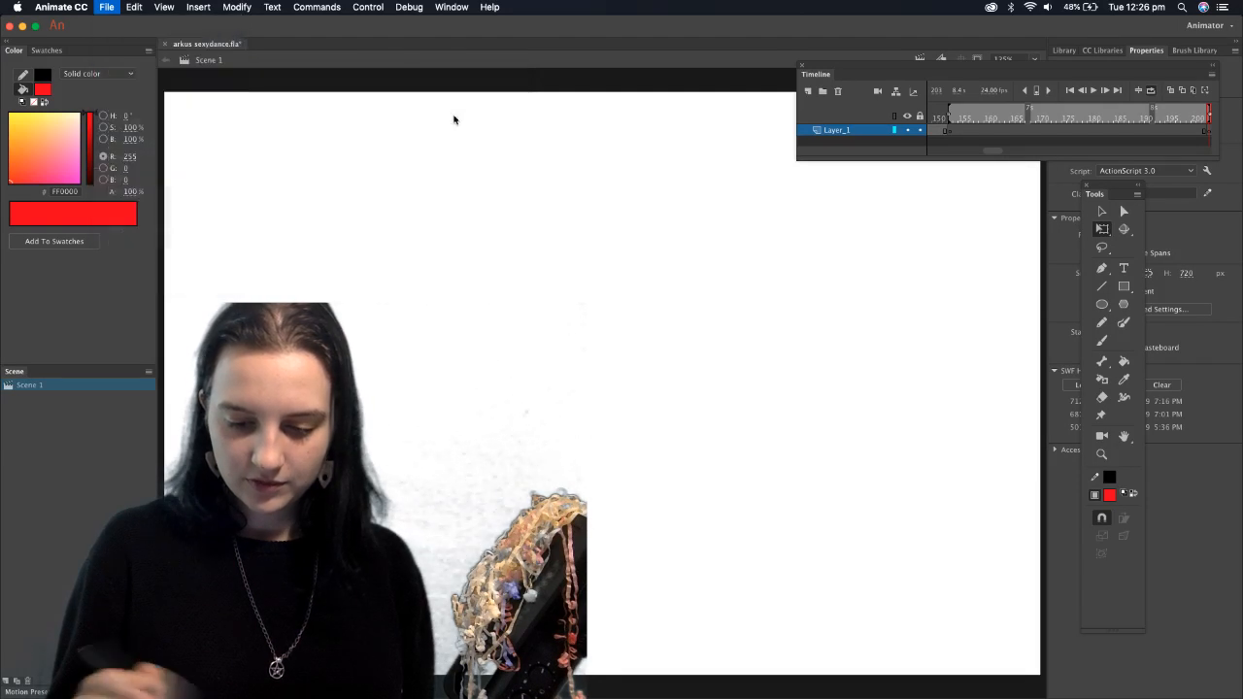
left_click(434, 136)
left_click(717, 242)
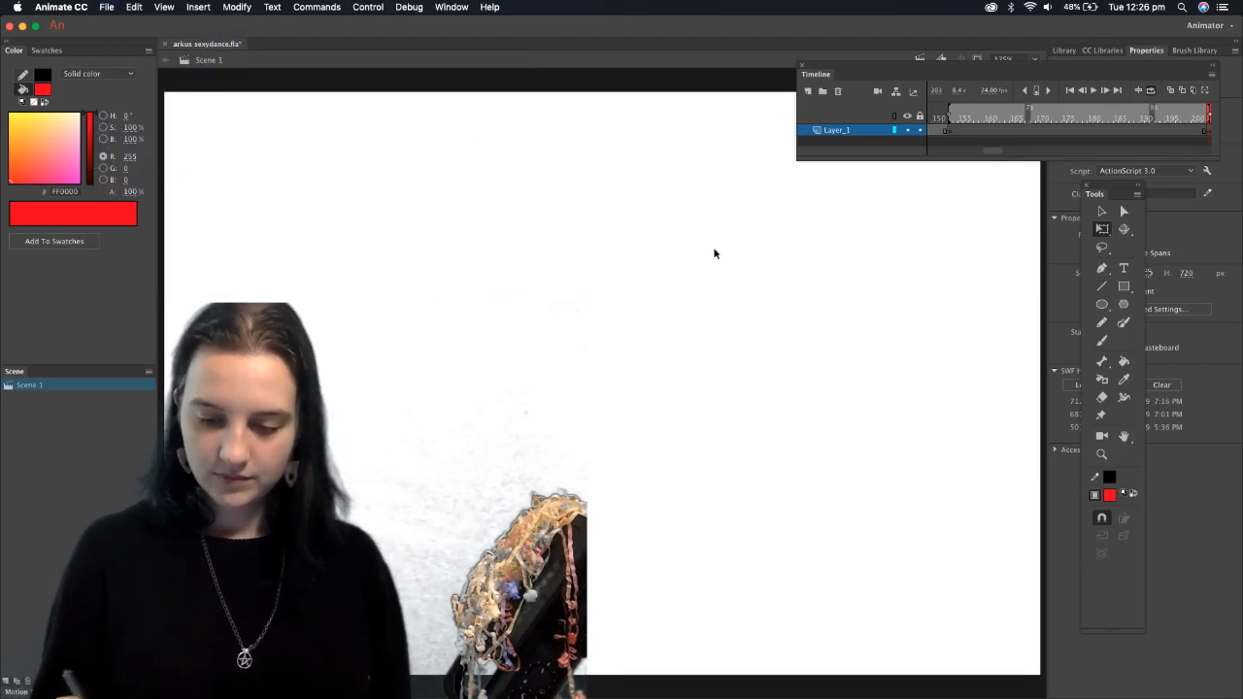
Open the file cripton oc.fla from the personal project work folder on the Desktop
left_click(108, 8)
left_click(119, 47)
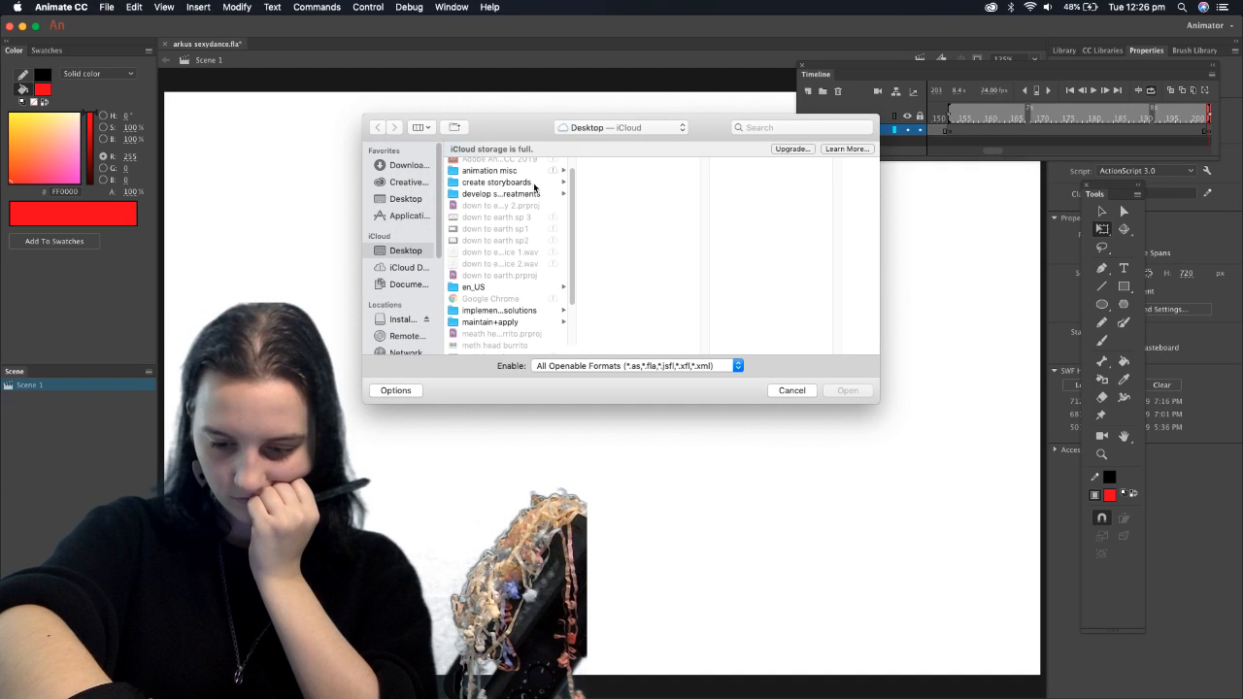
scroll(485, 202, "down", 2)
scroll(485, 204, "down", 2)
left_click(484, 315)
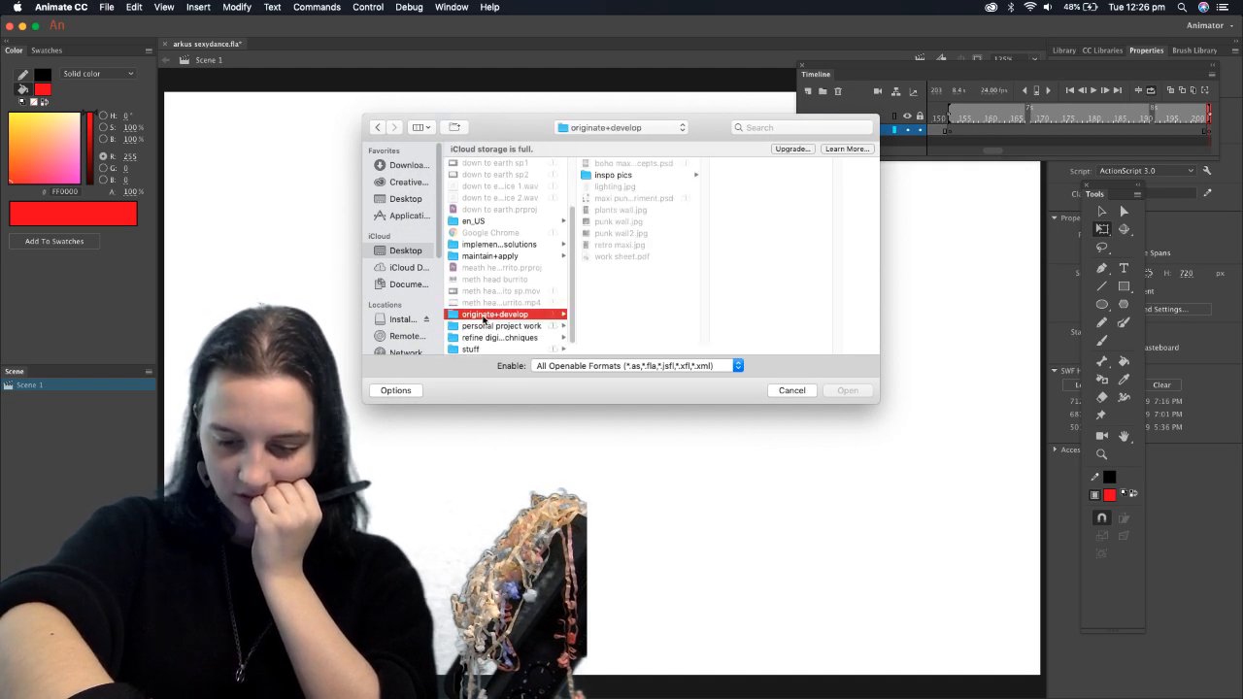
left_click(491, 327)
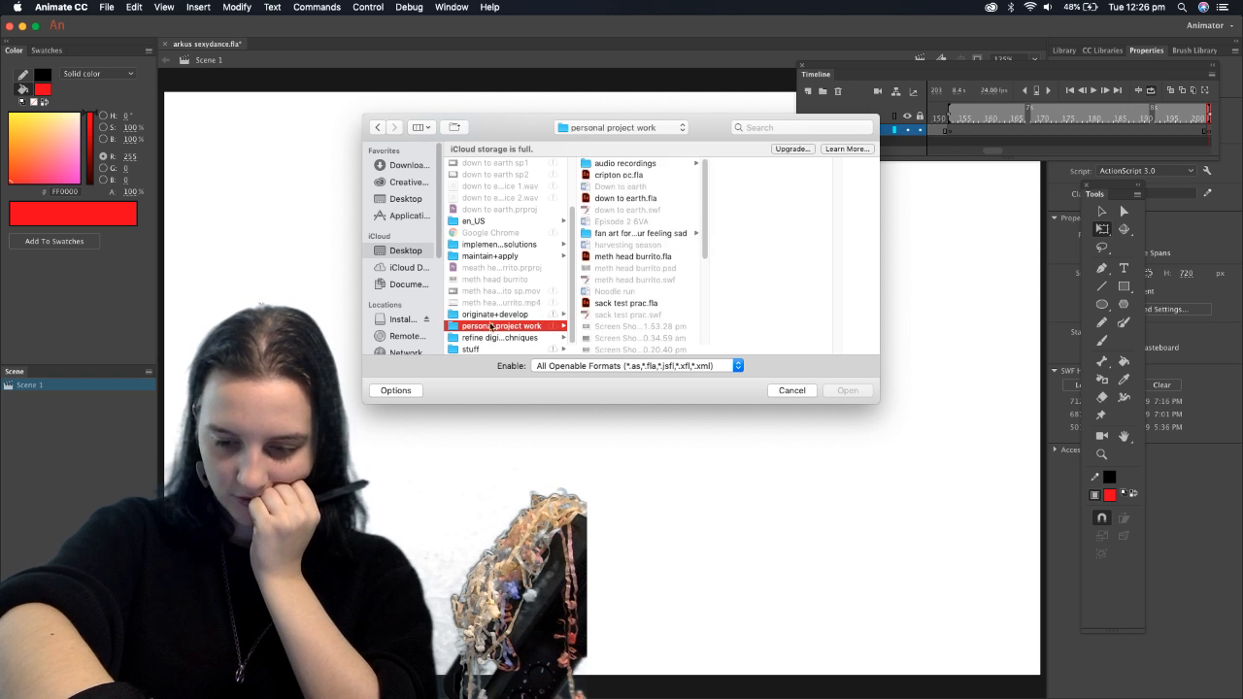
left_click(615, 176)
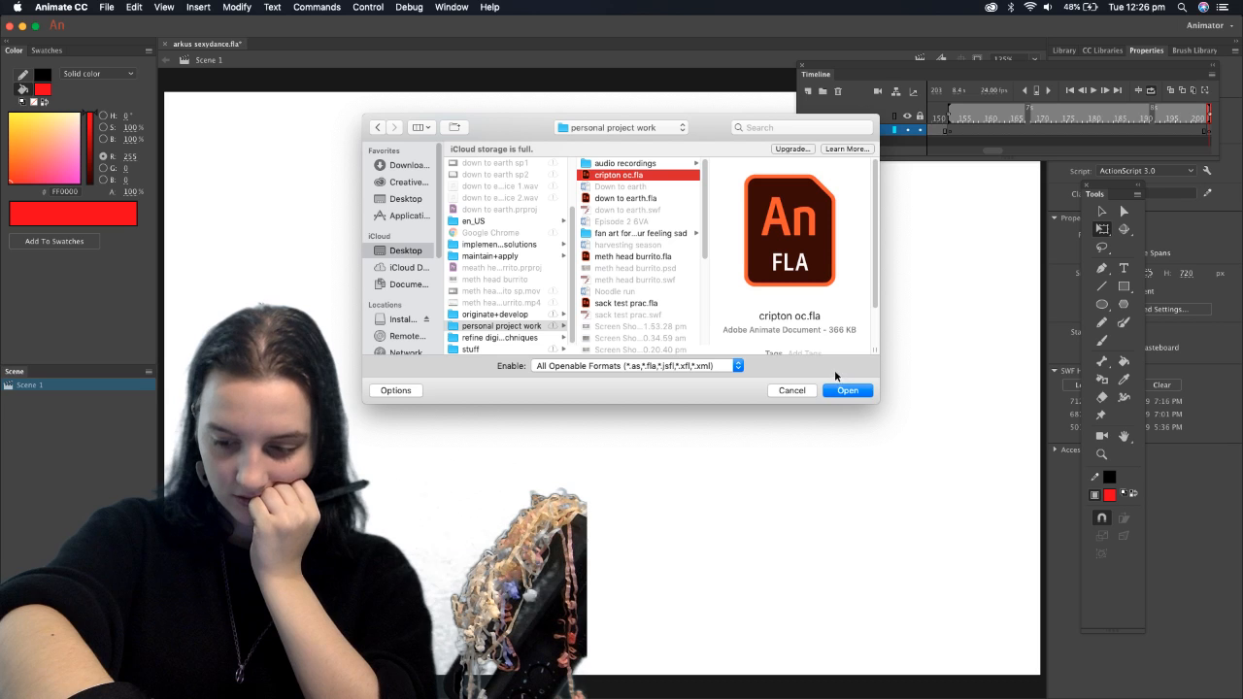
left_click(839, 389)
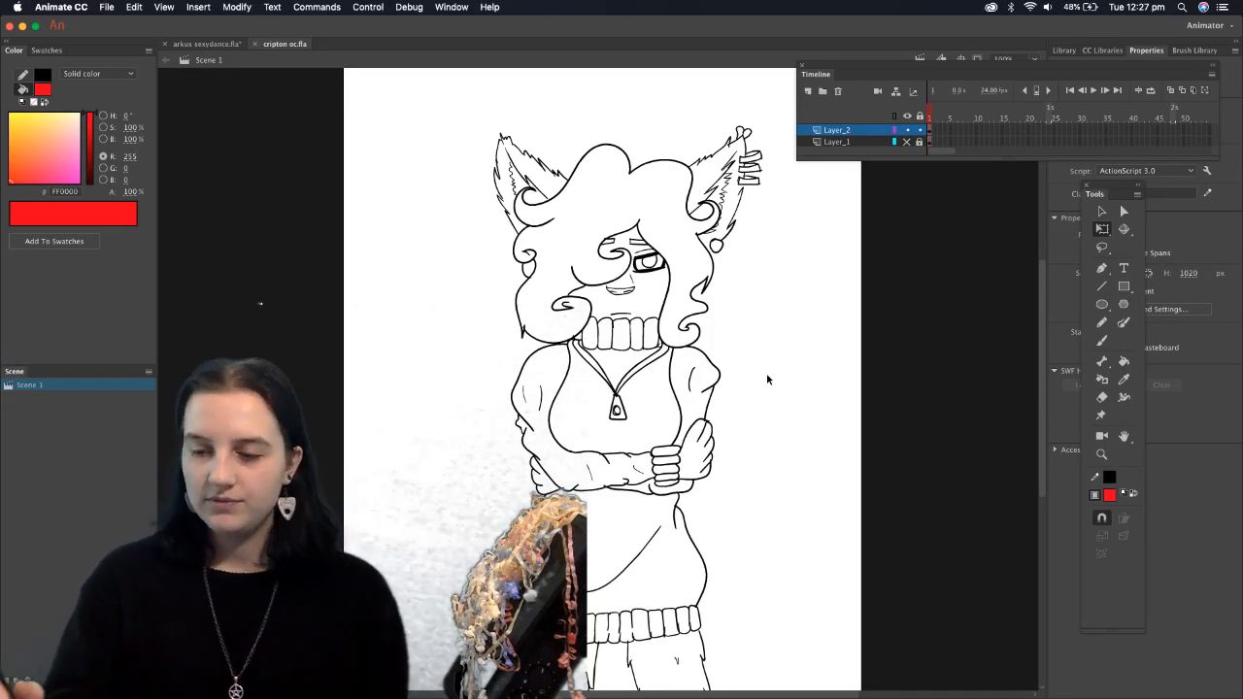
Enlarge the character's head, try Paint Brush loops on the tip of the ear without rings, and undo them
left_click(1101, 454)
mouse_move(420, 86)
left_mouse_down()
mouse_move(607, 150)
mouse_move(841, 308)
left_mouse_up()
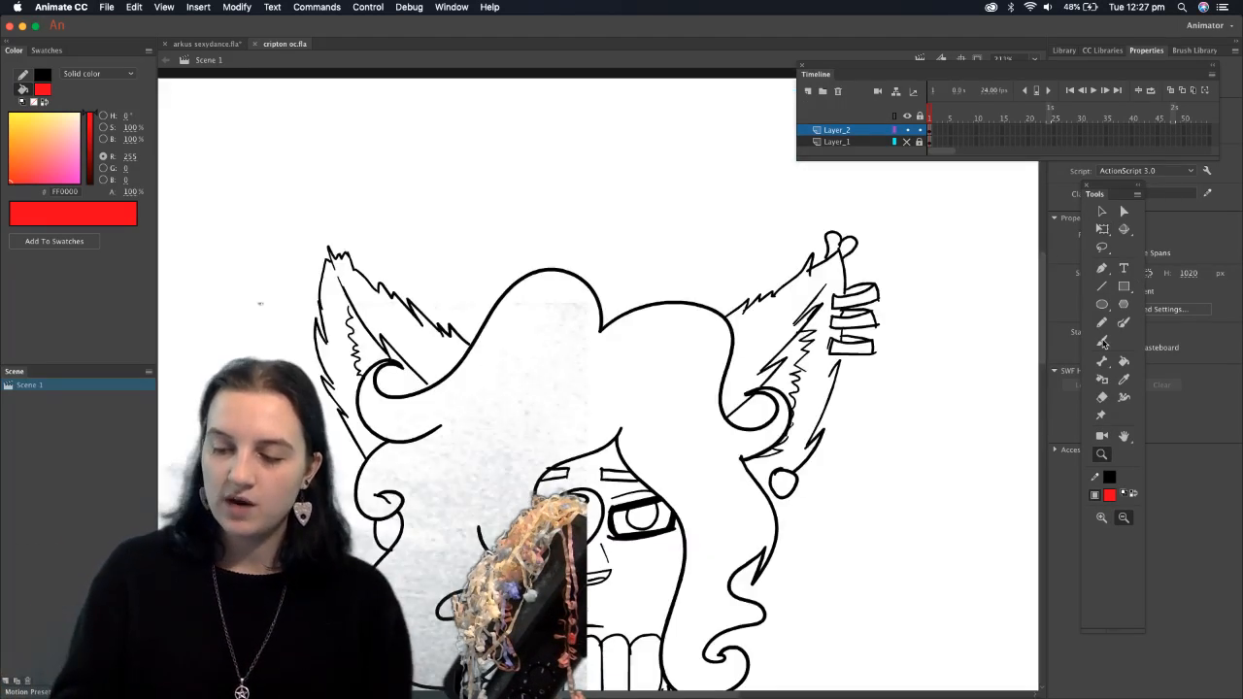
left_click(1101, 341)
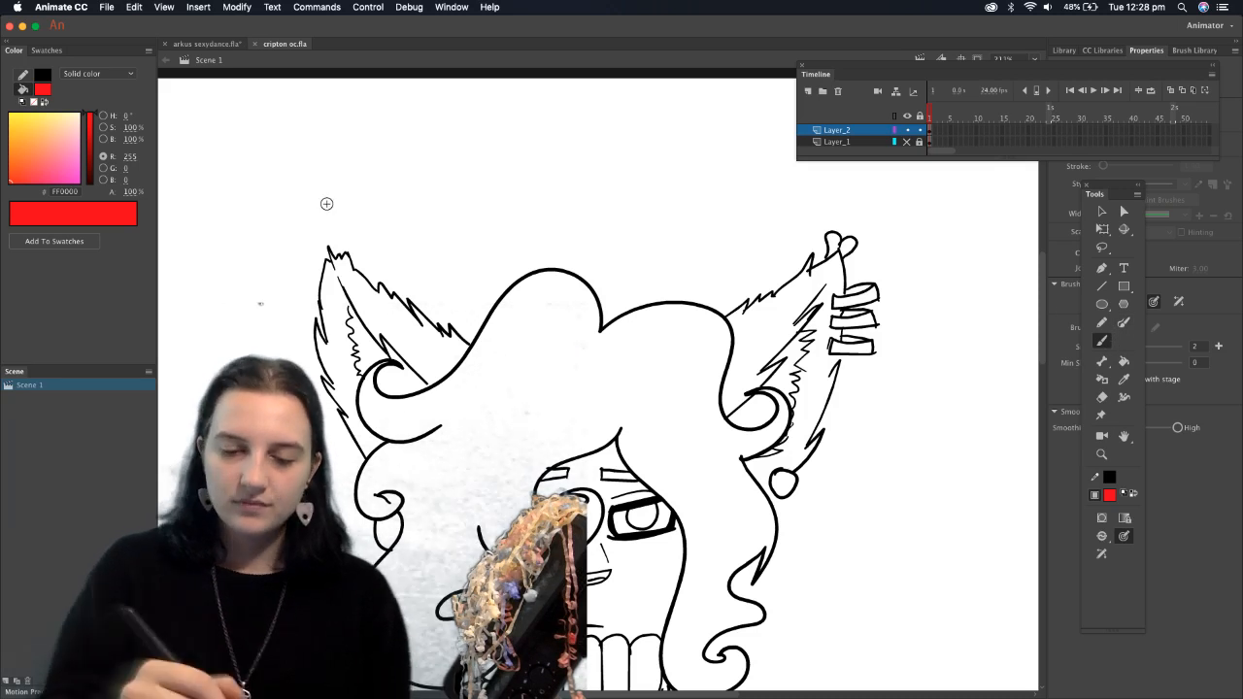
left_click(1124, 323)
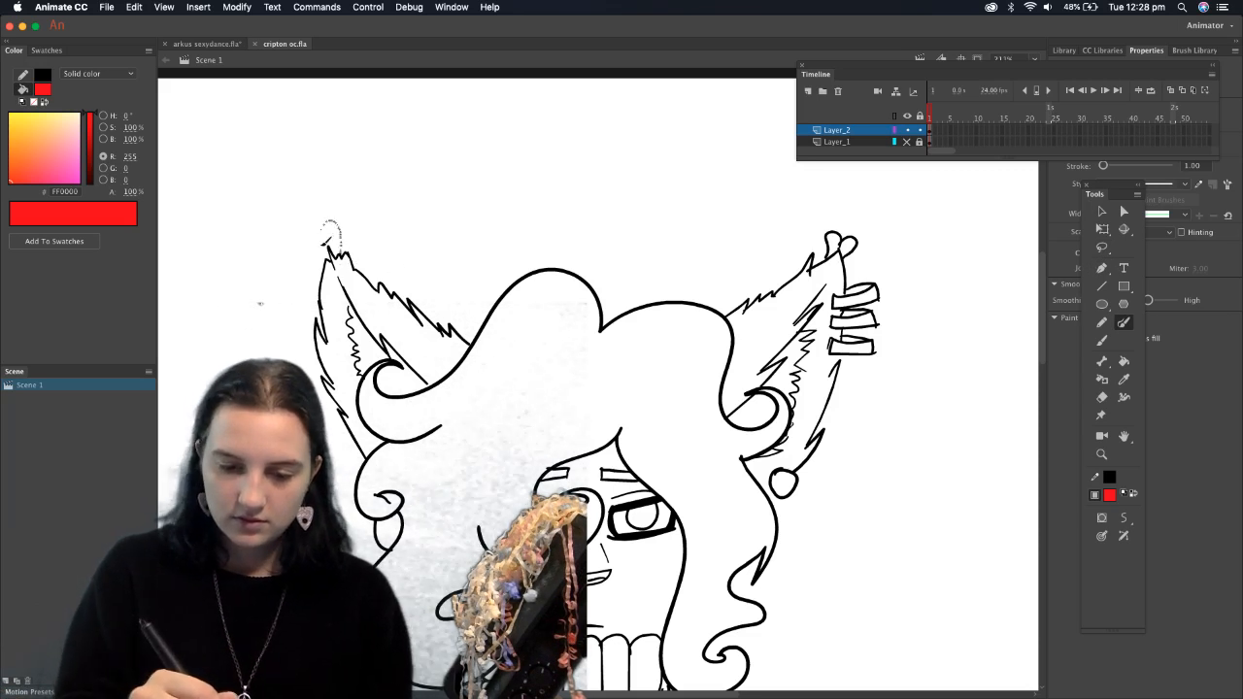
left_click_drag(323, 245, 339, 248)
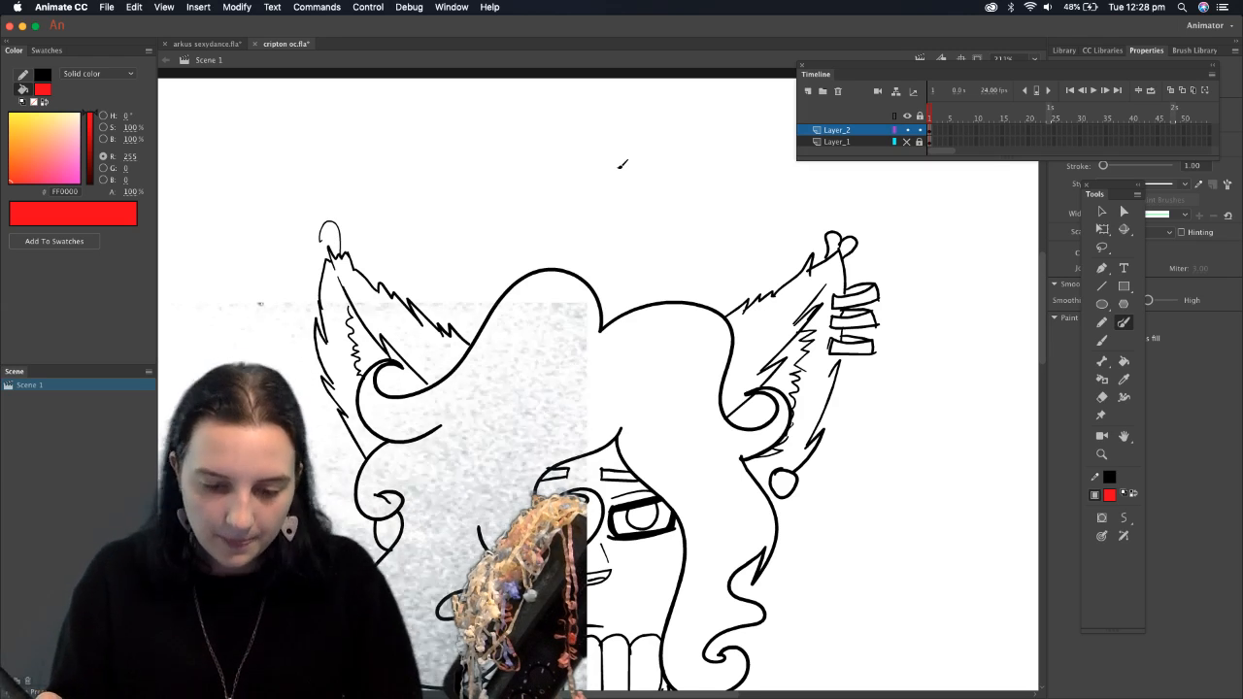
key("super+z")
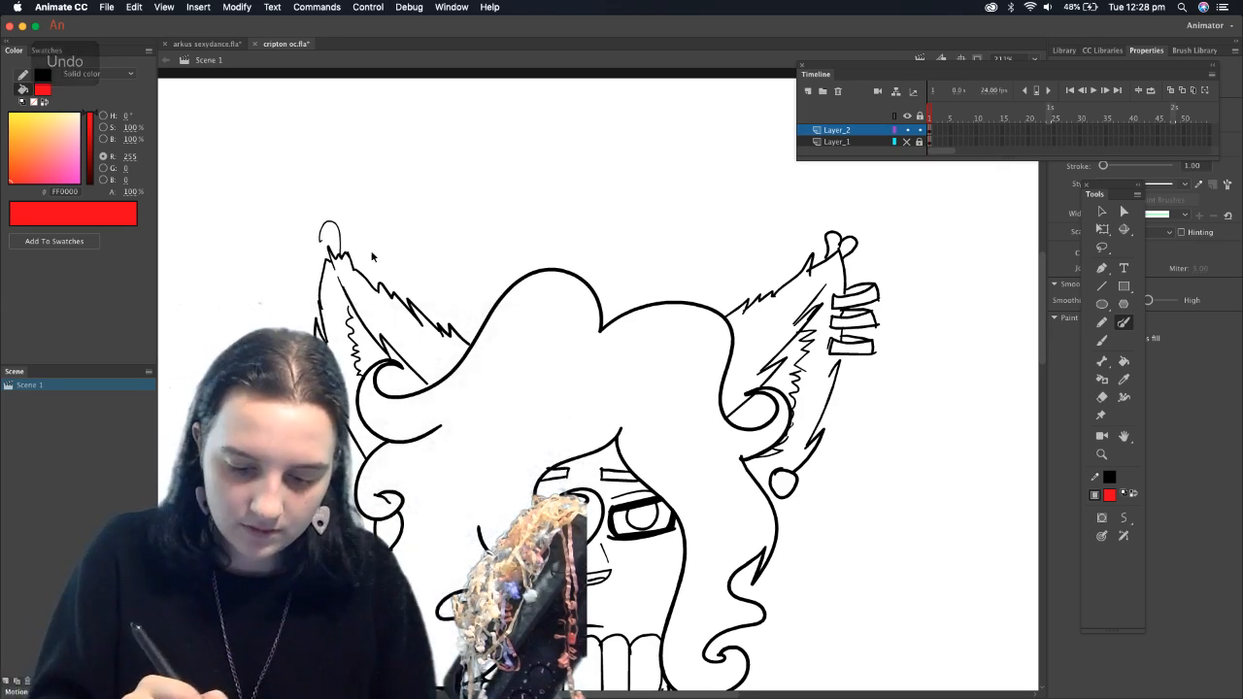
key("super+z")
mouse_move(330, 246)
left_mouse_down()
mouse_move(344, 237)
mouse_move(352, 264)
mouse_move(328, 215)
mouse_move(303, 259)
mouse_move(326, 262)
left_mouse_up()
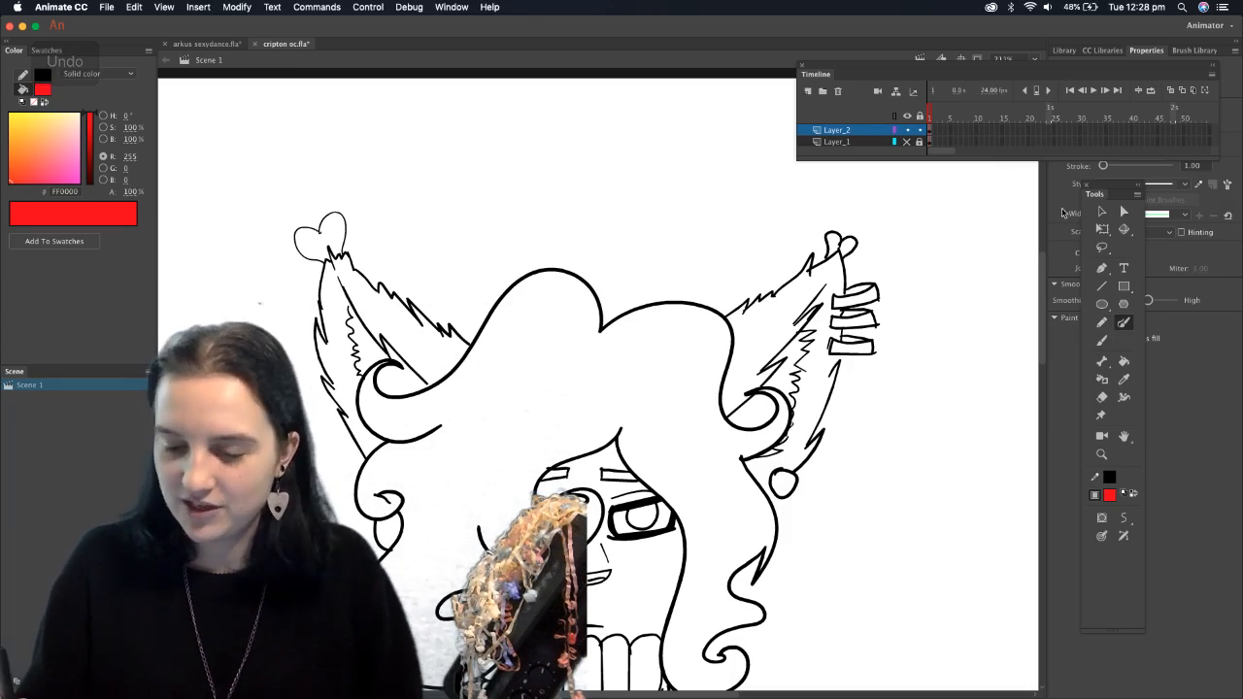
key("super+z")
key("super+z")
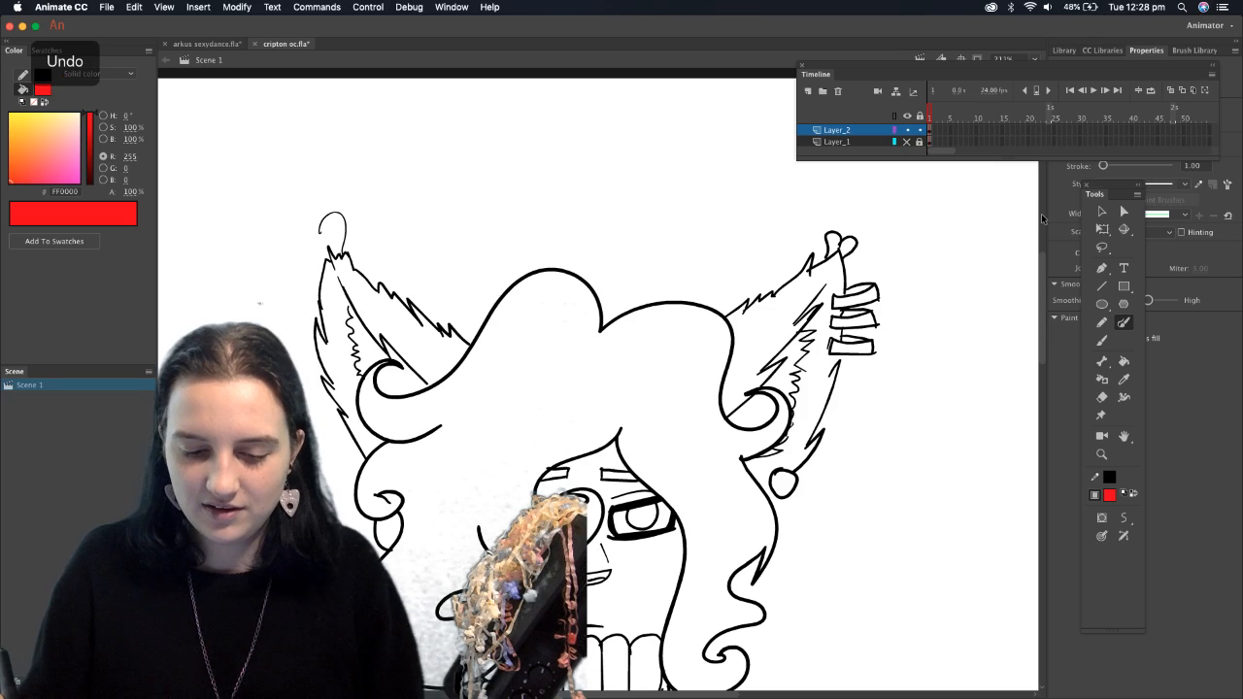
key("super+z")
Move the Tools panel off the stroke settings, test a wavy 5.05 stroke above the hair, and undo it
left_click_drag(1111, 193, 980, 210)
left_click_drag(1106, 166, 1107, 166)
left_click_drag(493, 200, 699, 257)
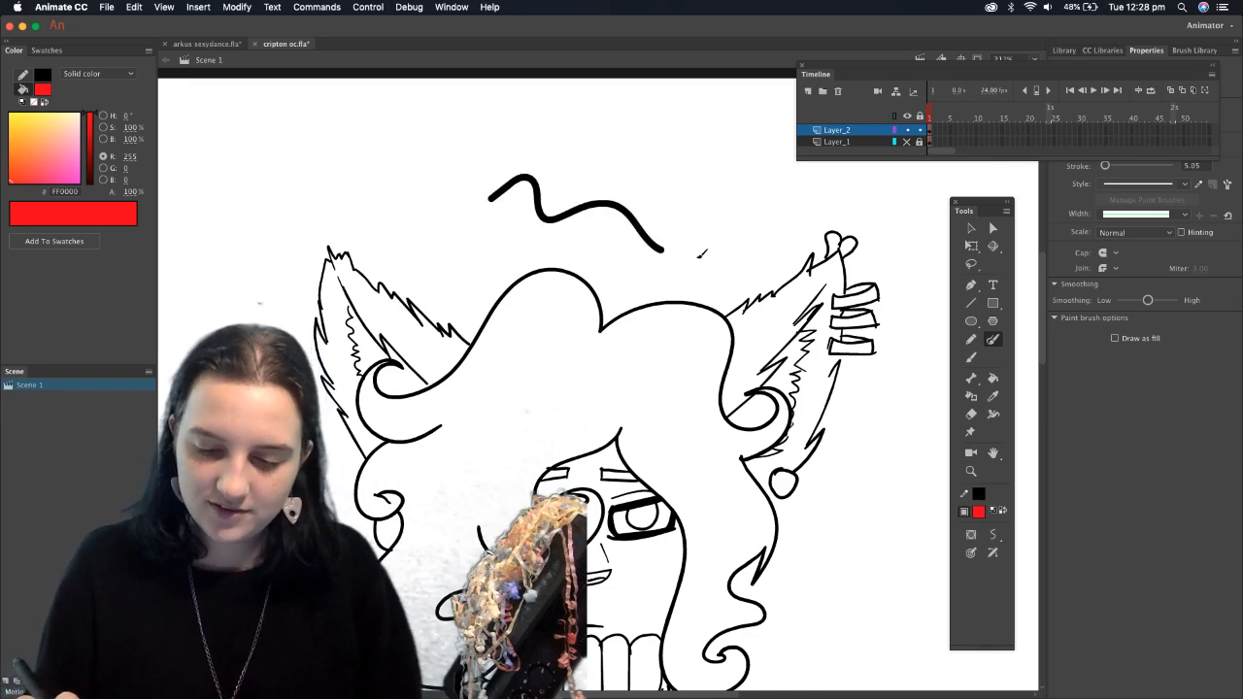
key("super+z")
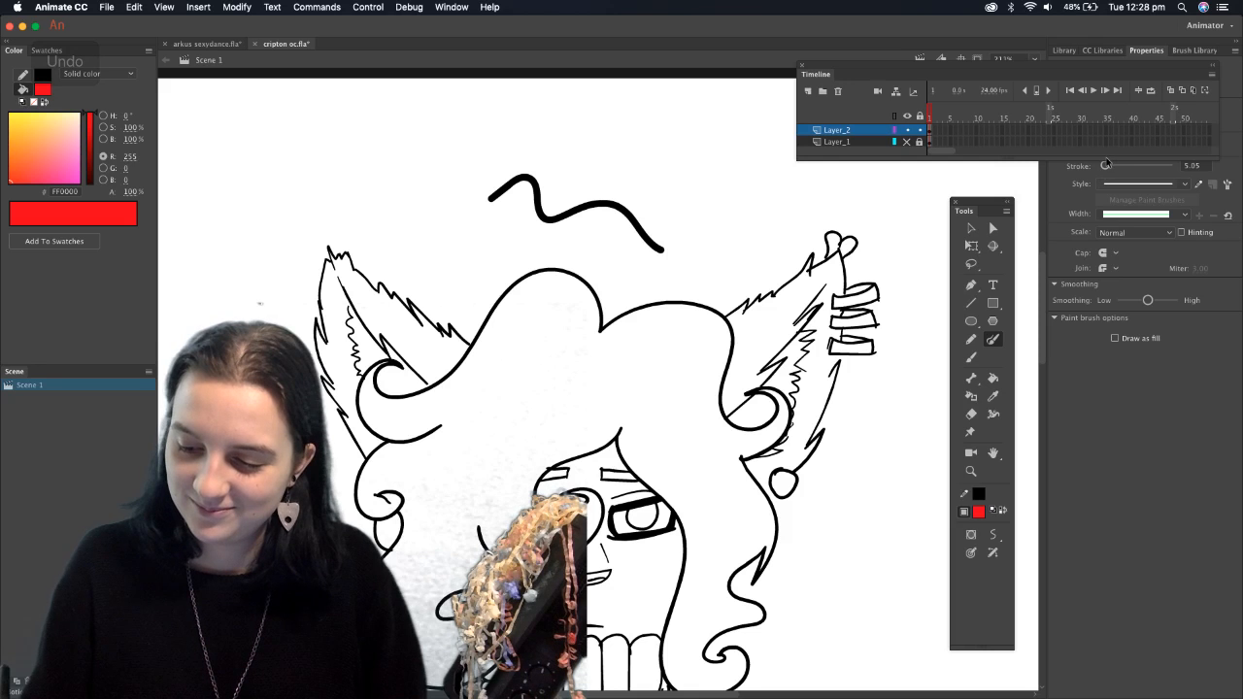
key("super+z")
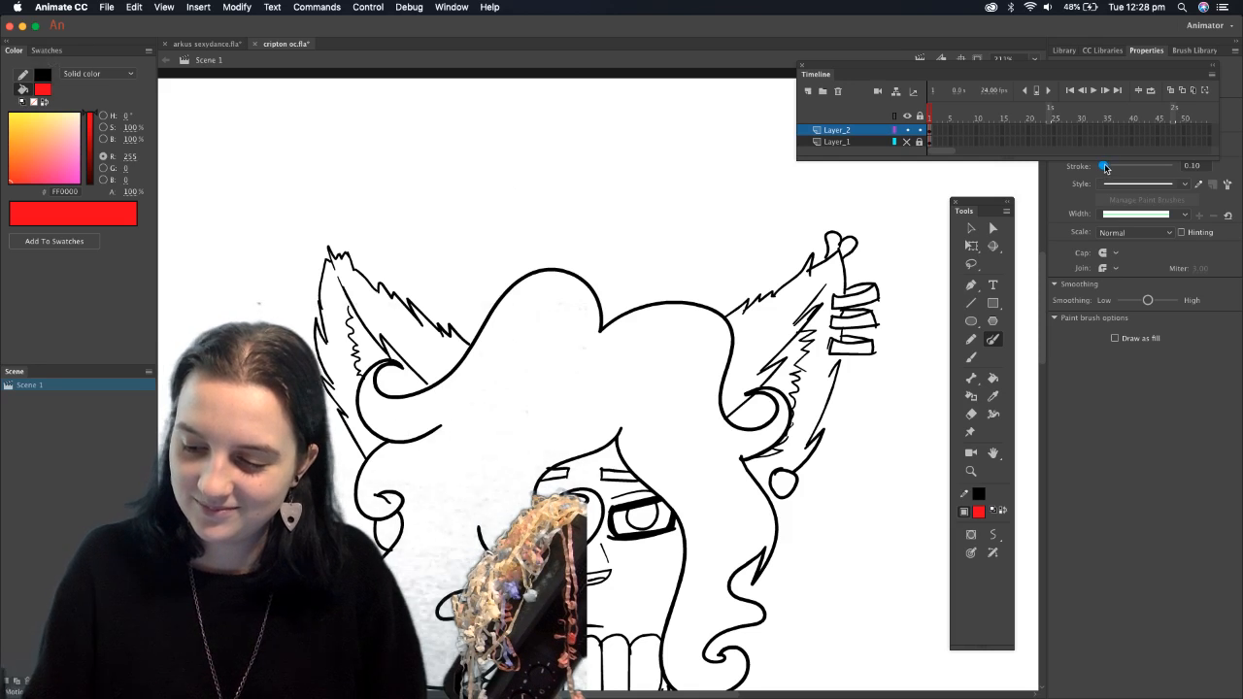
Set the Paint Brush stroke size to 2, test a short curve above the hair, and undo it
left_click_drag(1103, 167, 1105, 168)
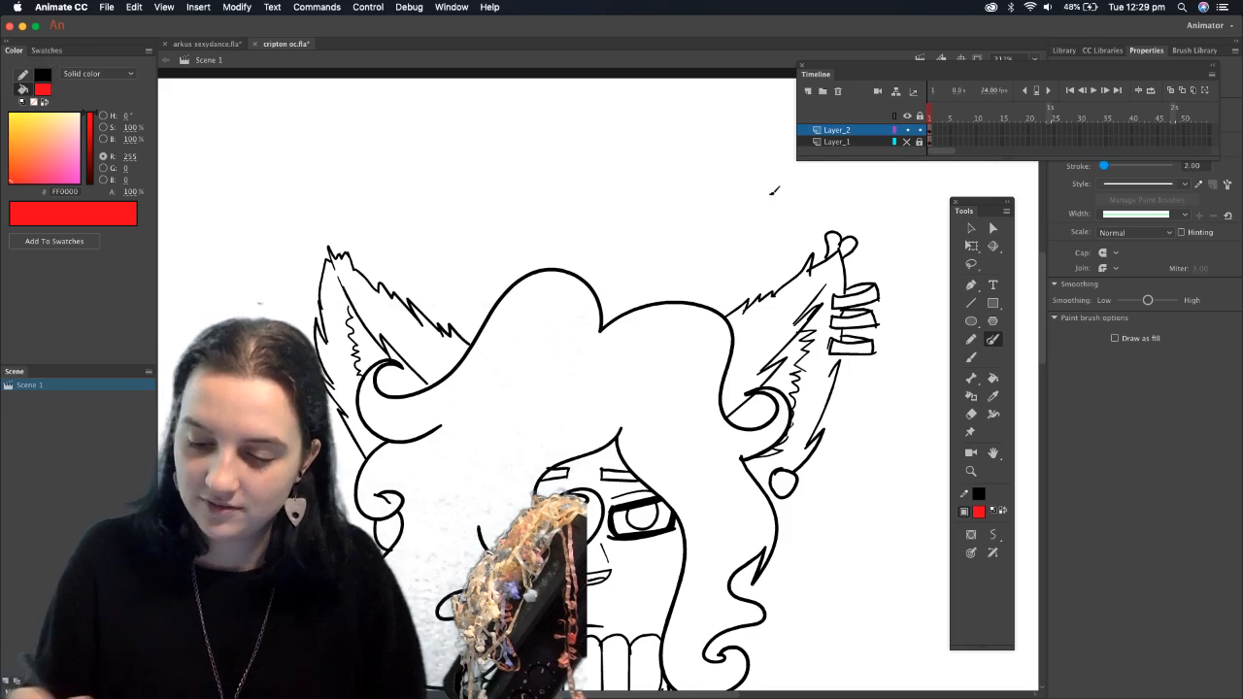
left_click_drag(573, 204, 692, 231)
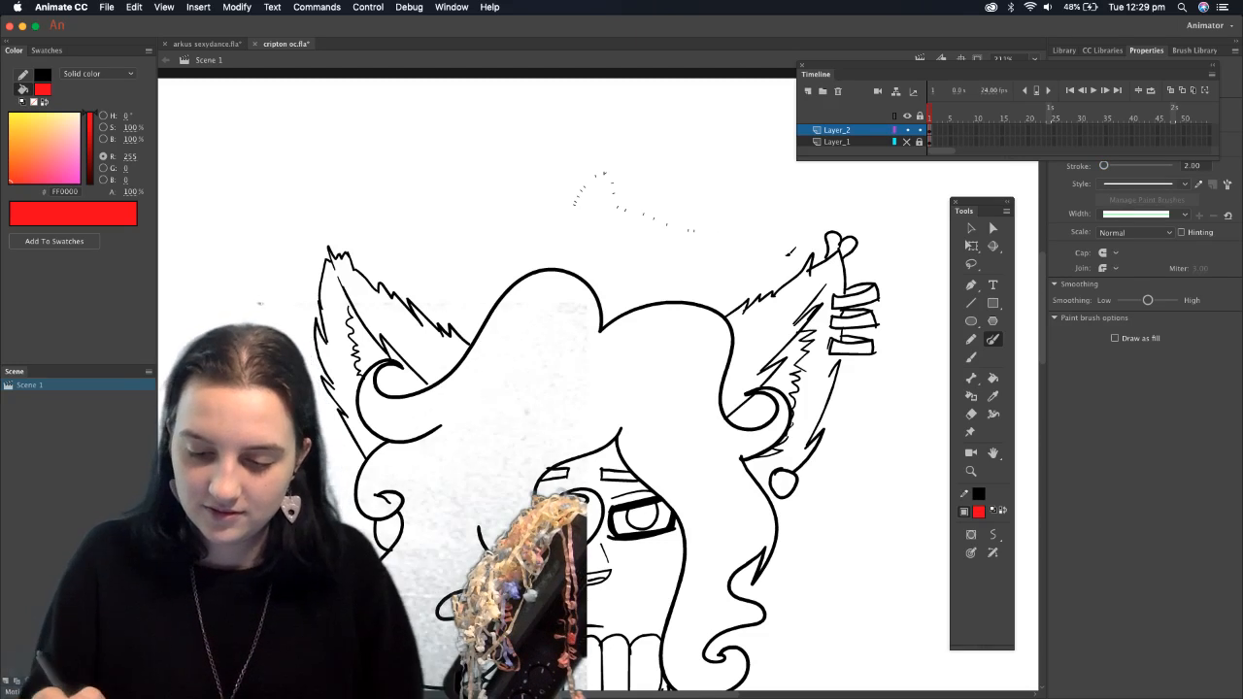
key("super+z")
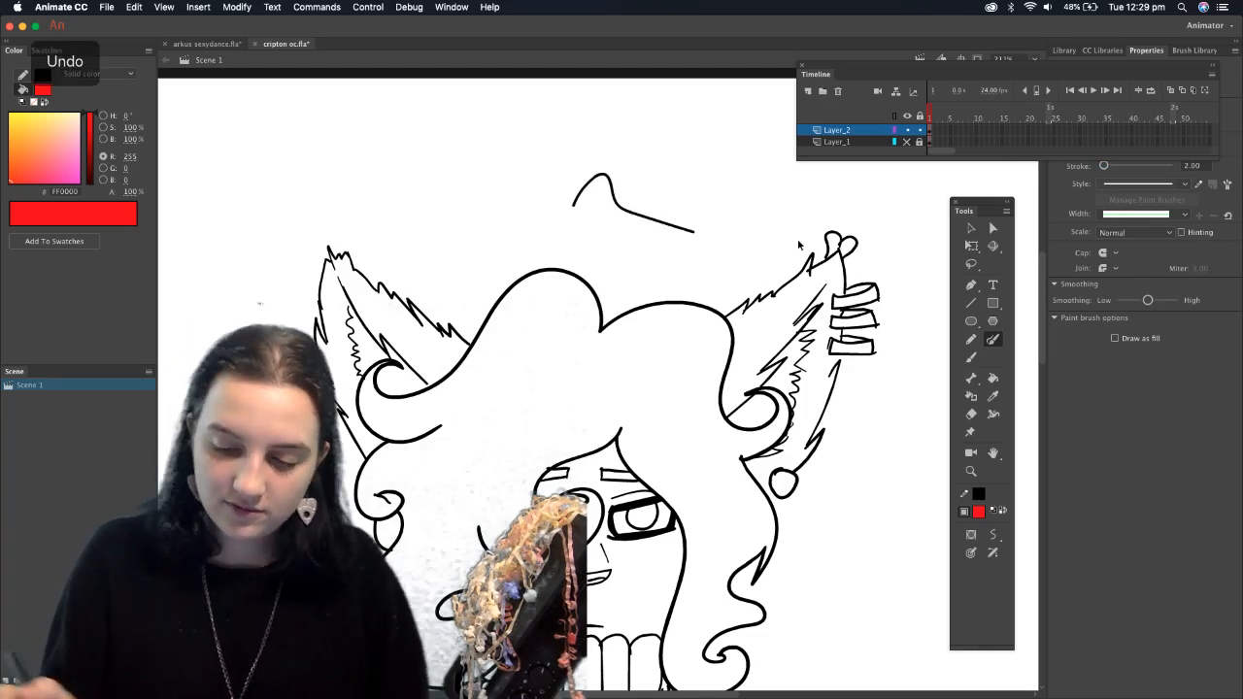
key("super+z")
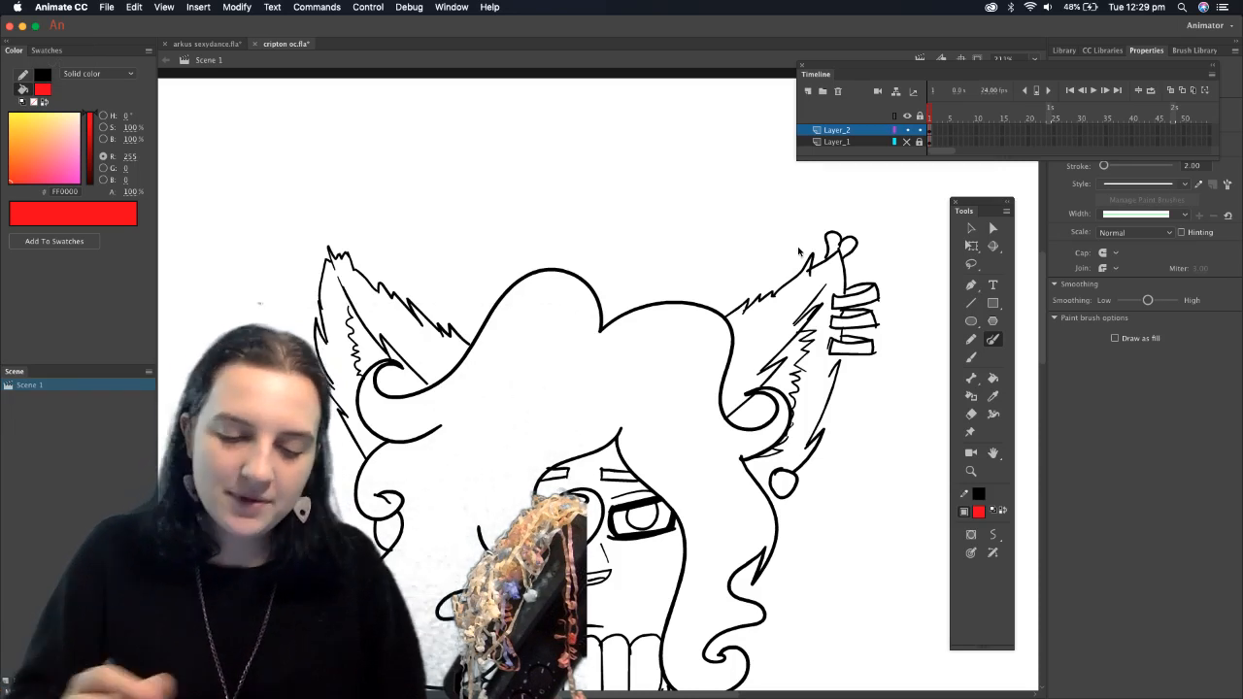
Try two rounded Paint Brush lobes on the tip of the ear without rings, and undo them
mouse_move(346, 260)
left_mouse_down()
mouse_move(330, 218)
mouse_move(315, 231)
left_mouse_up()
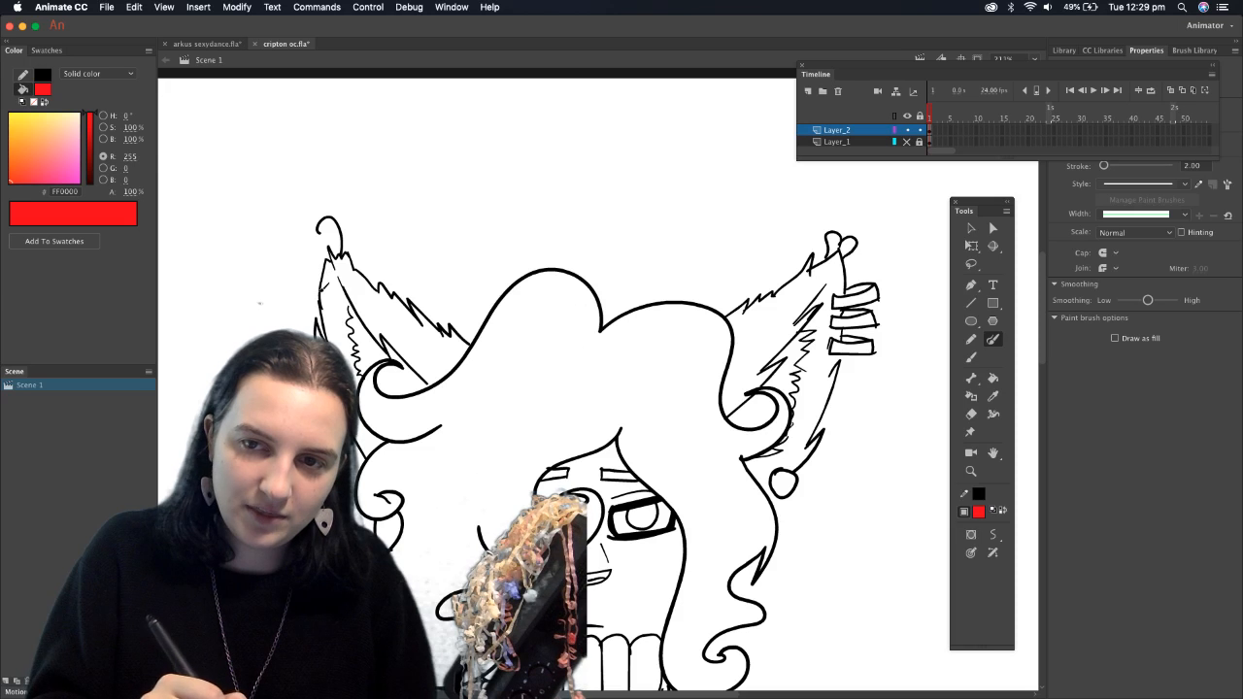
left_click_drag(323, 266, 303, 236)
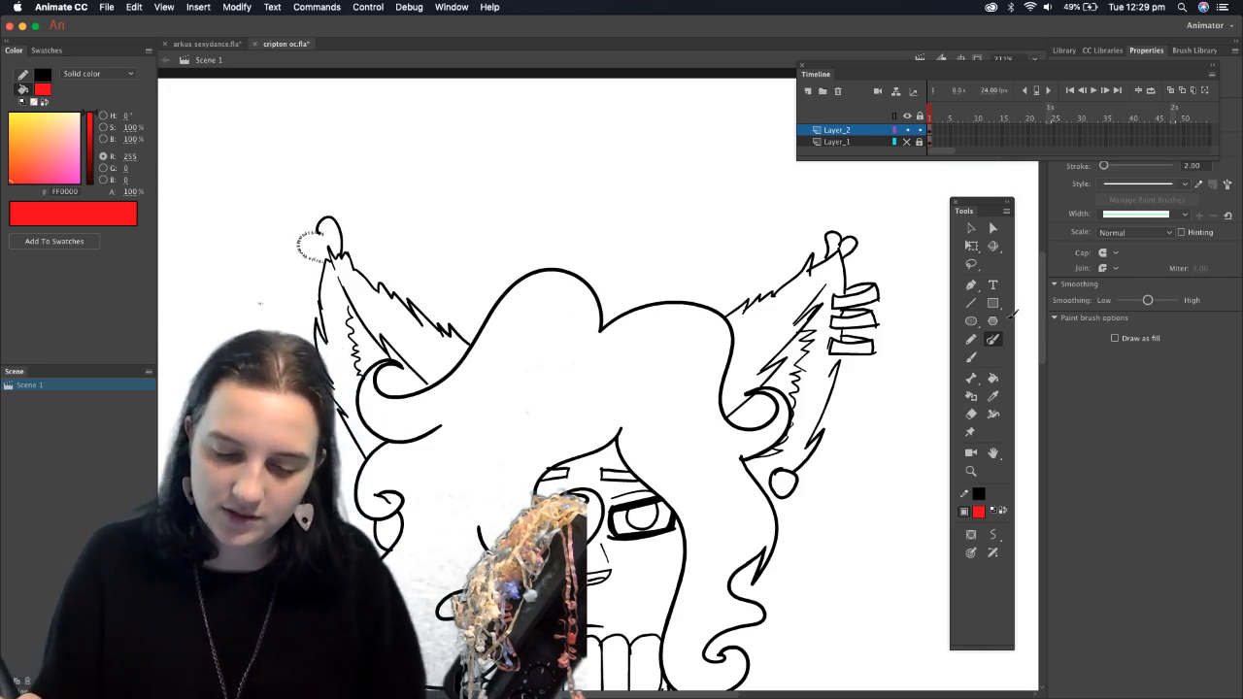
key("super+z")
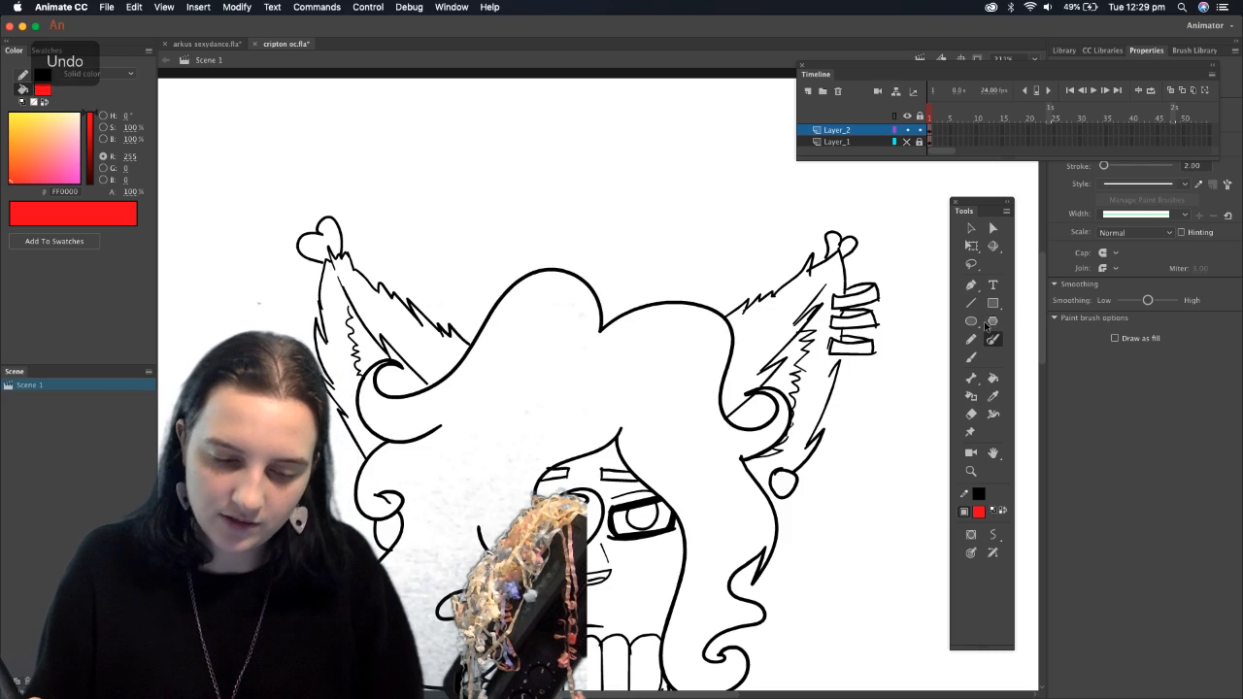
key("super+z")
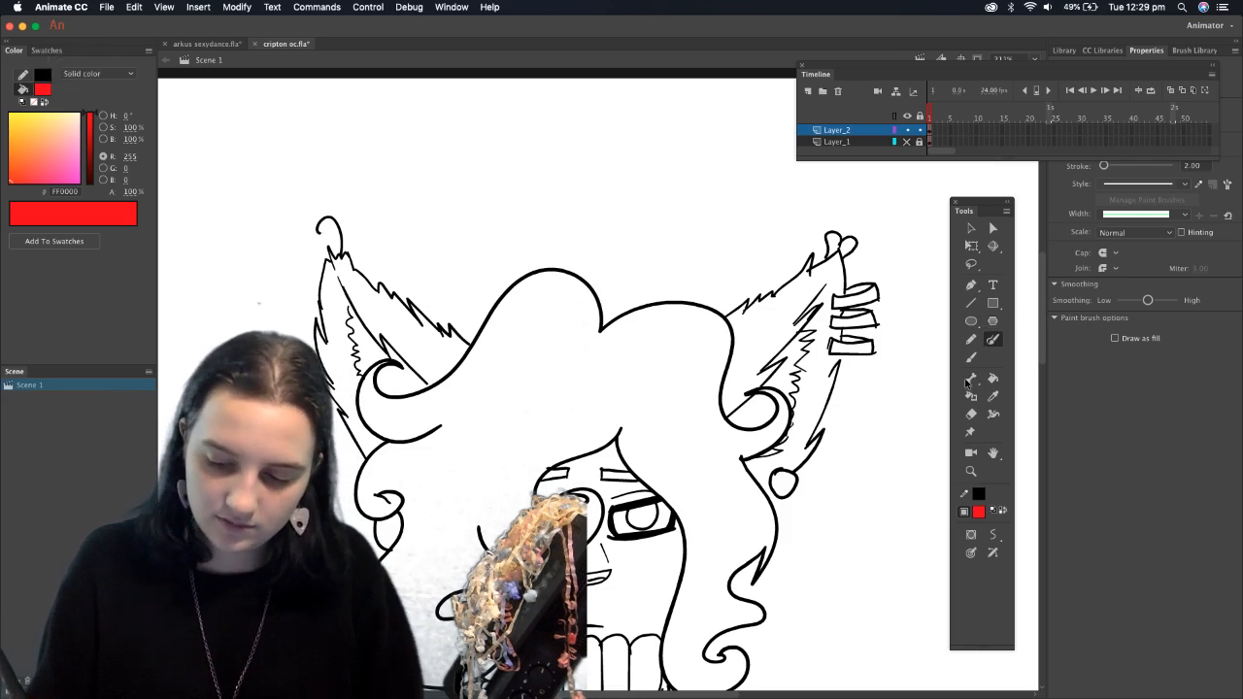
key("super+z")
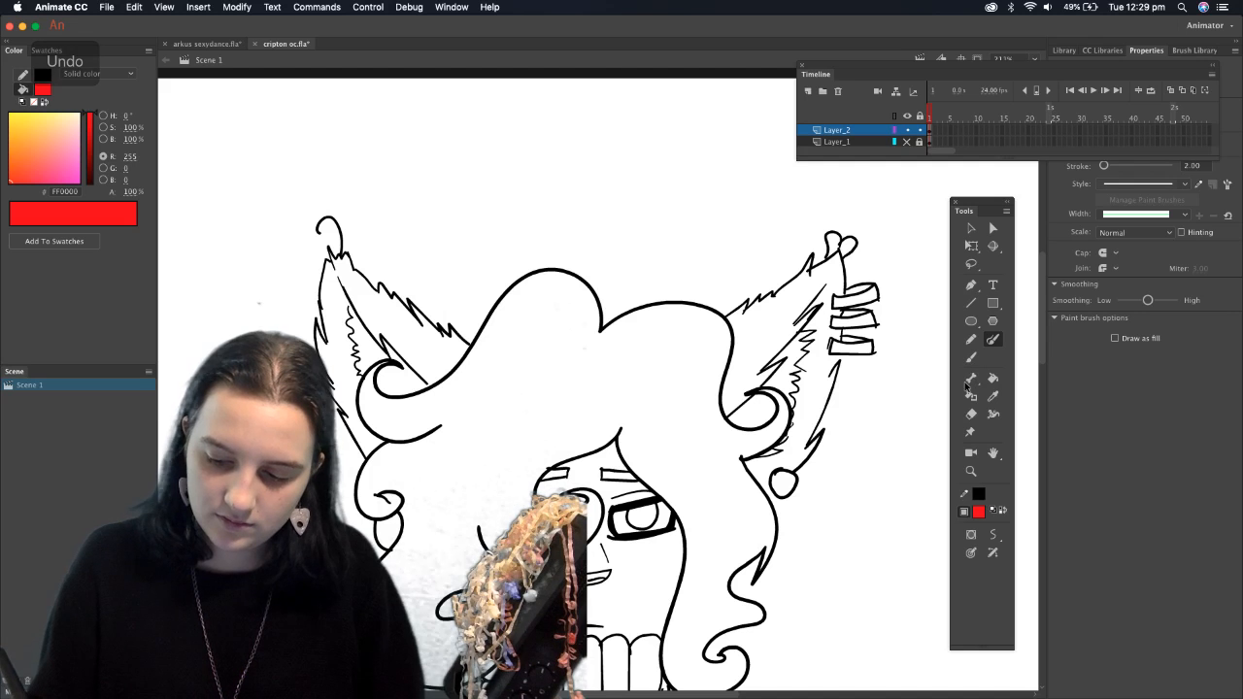
Save arkus sexydance.fla and close it
left_click(206, 44)
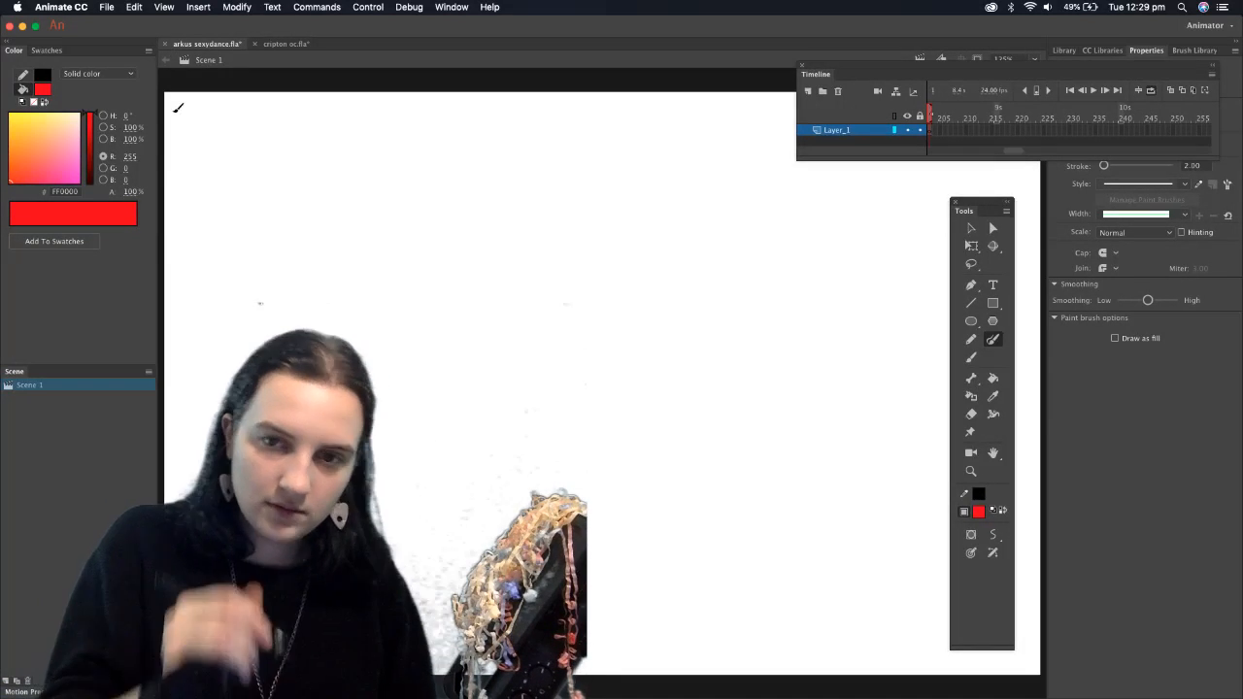
key("super+s")
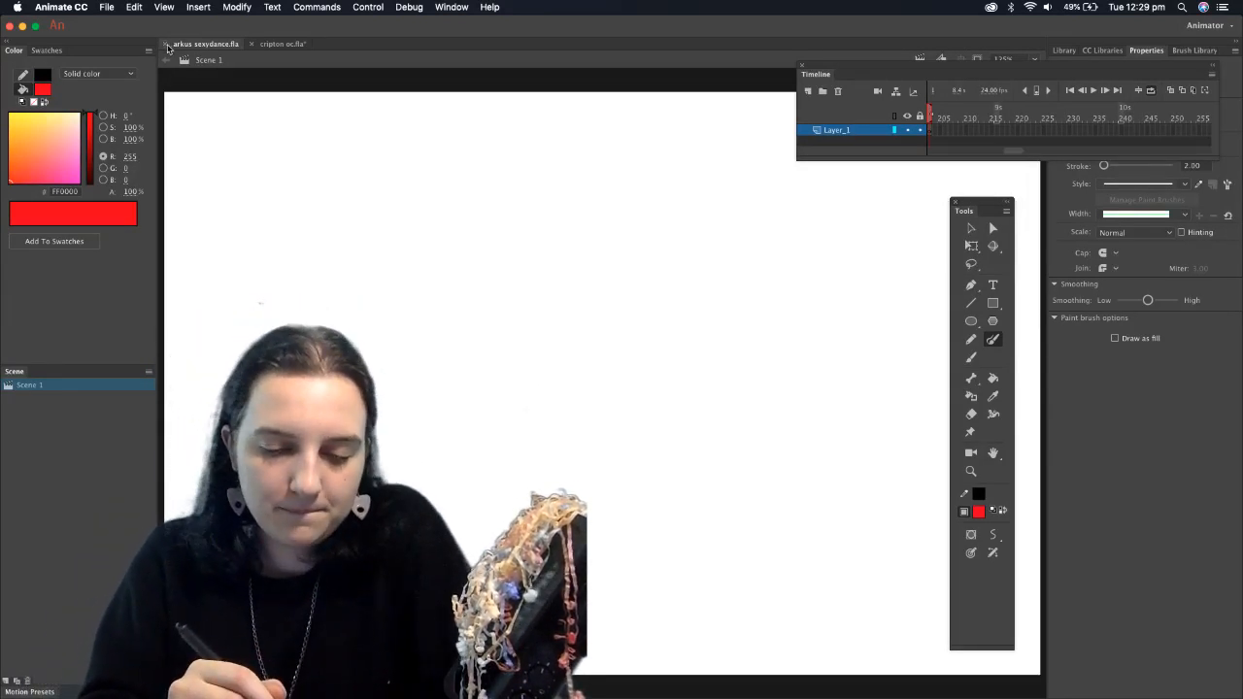
left_click(165, 44)
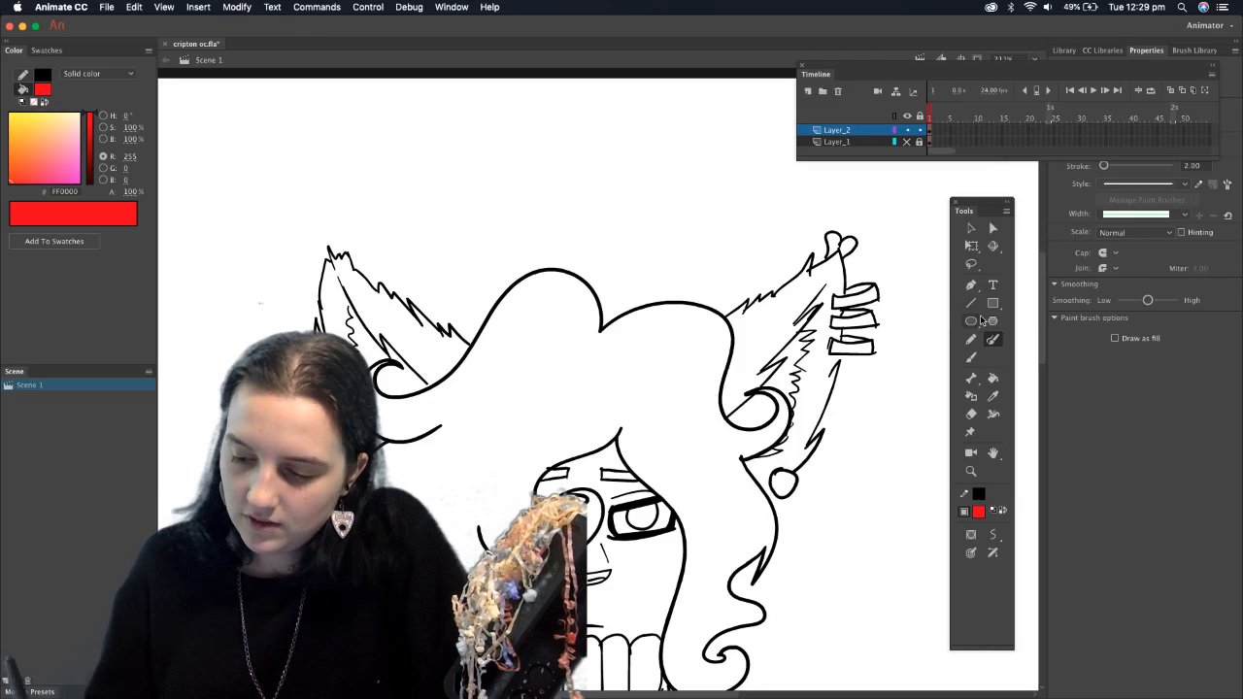
Draw two small rounded lobes on the tip of the ear without rings, matching the other ear's tip
mouse_move(347, 264)
left_mouse_down()
mouse_move(339, 235)
mouse_move(324, 237)
mouse_move(346, 250)
mouse_move(321, 259)
left_mouse_up()
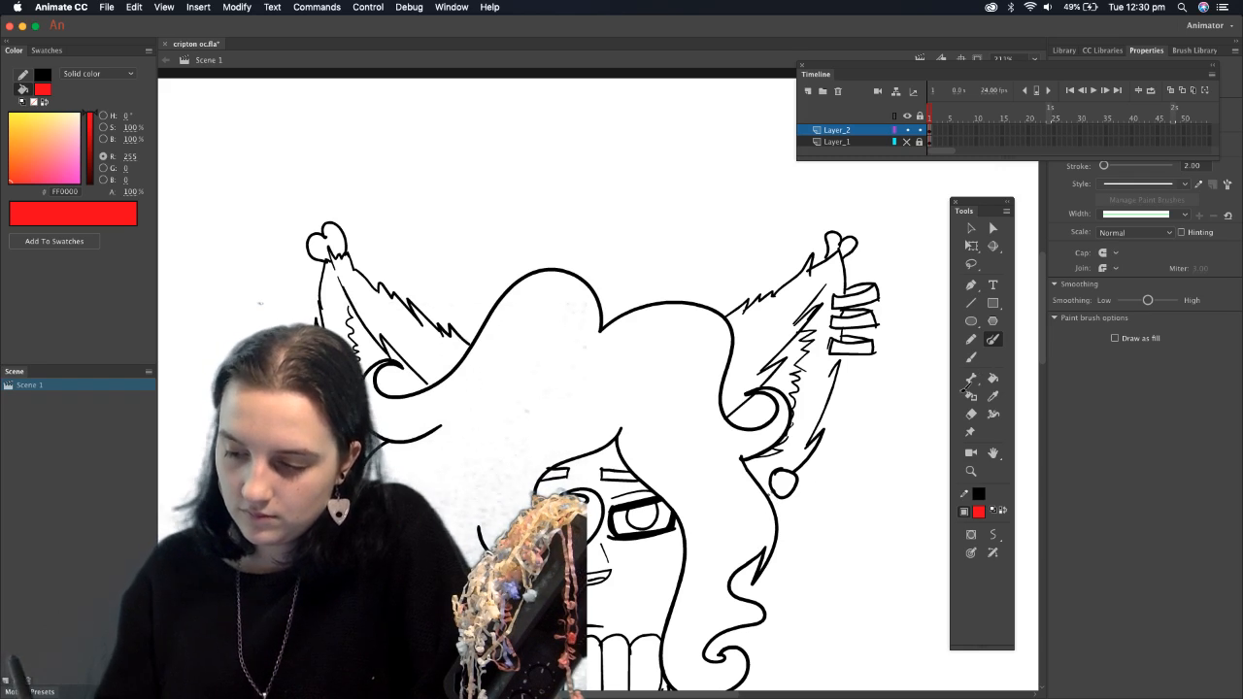
Lock Layer_2, add a new layer between Layer_2 and Layer_1, and enlarge the timeline to show all three layers
left_click(970, 358)
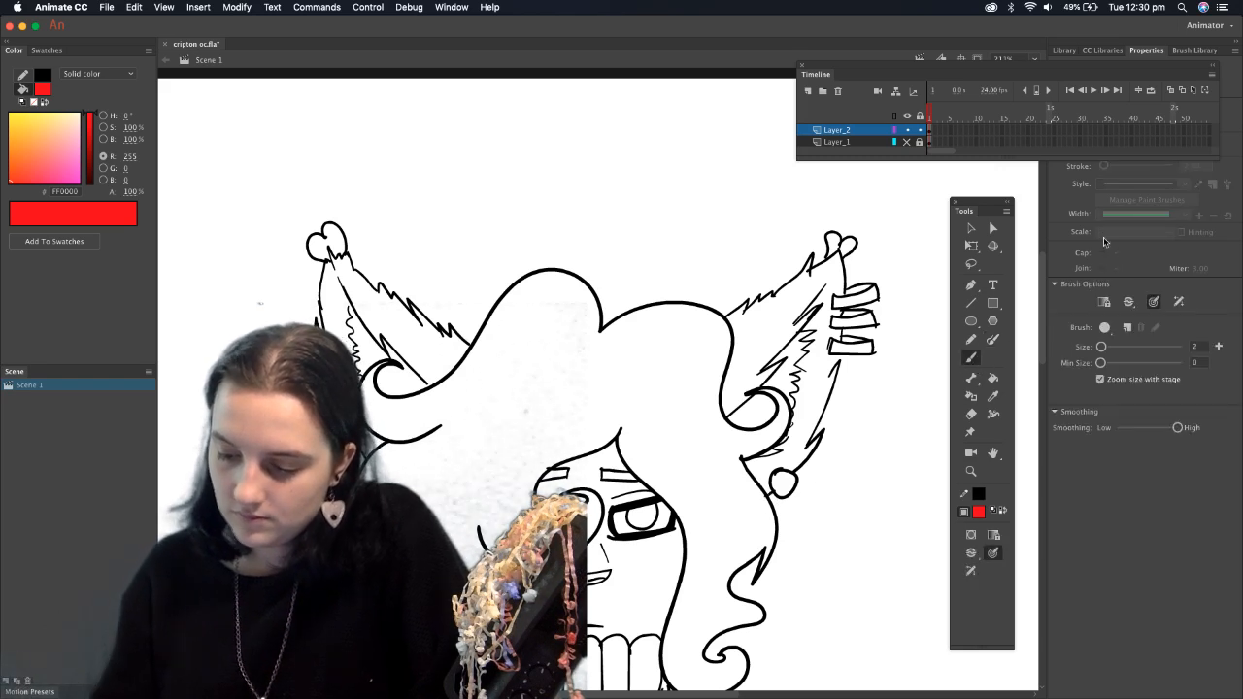
left_click(918, 130)
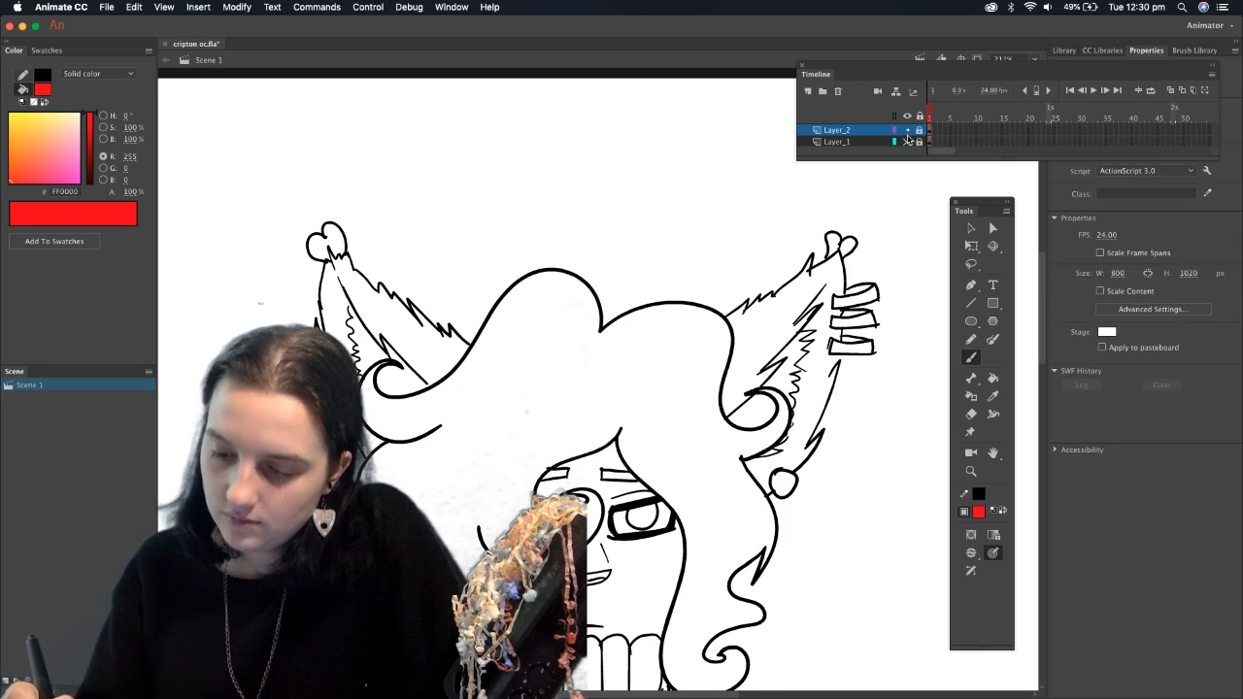
left_click(906, 142)
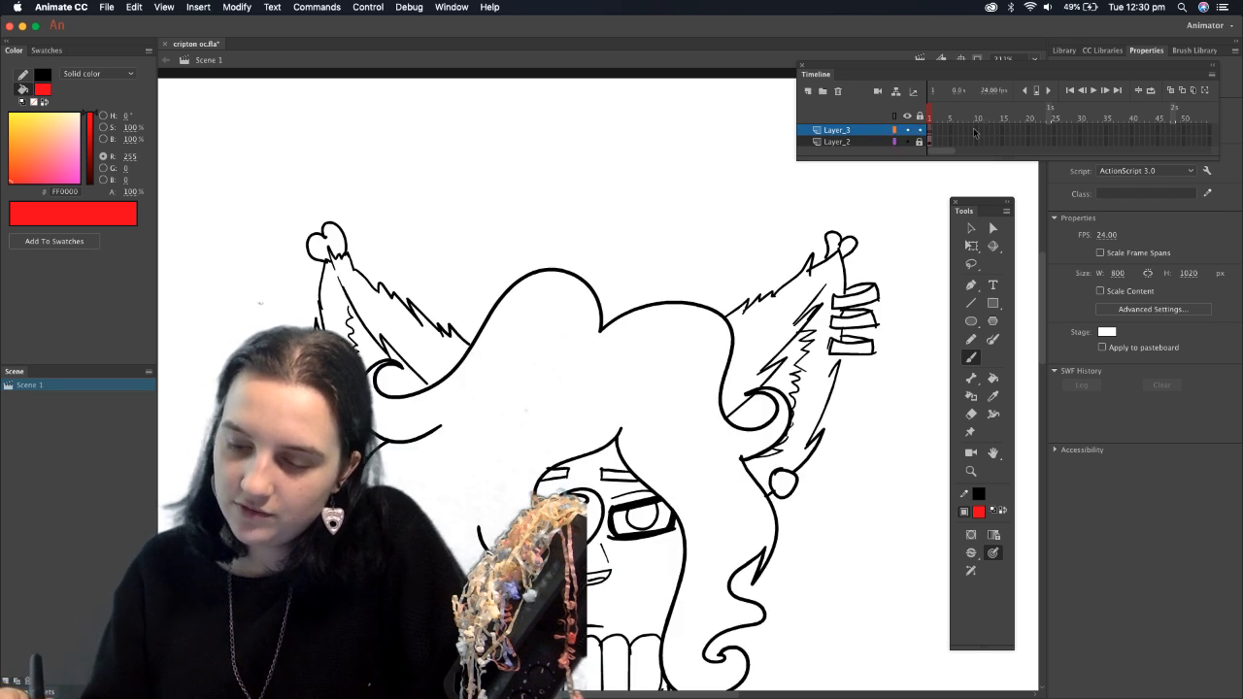
mouse_move(960, 160)
left_mouse_down()
mouse_move(962, 189)
mouse_move(979, 162)
mouse_move(942, 176)
left_mouse_up()
left_click(863, 130)
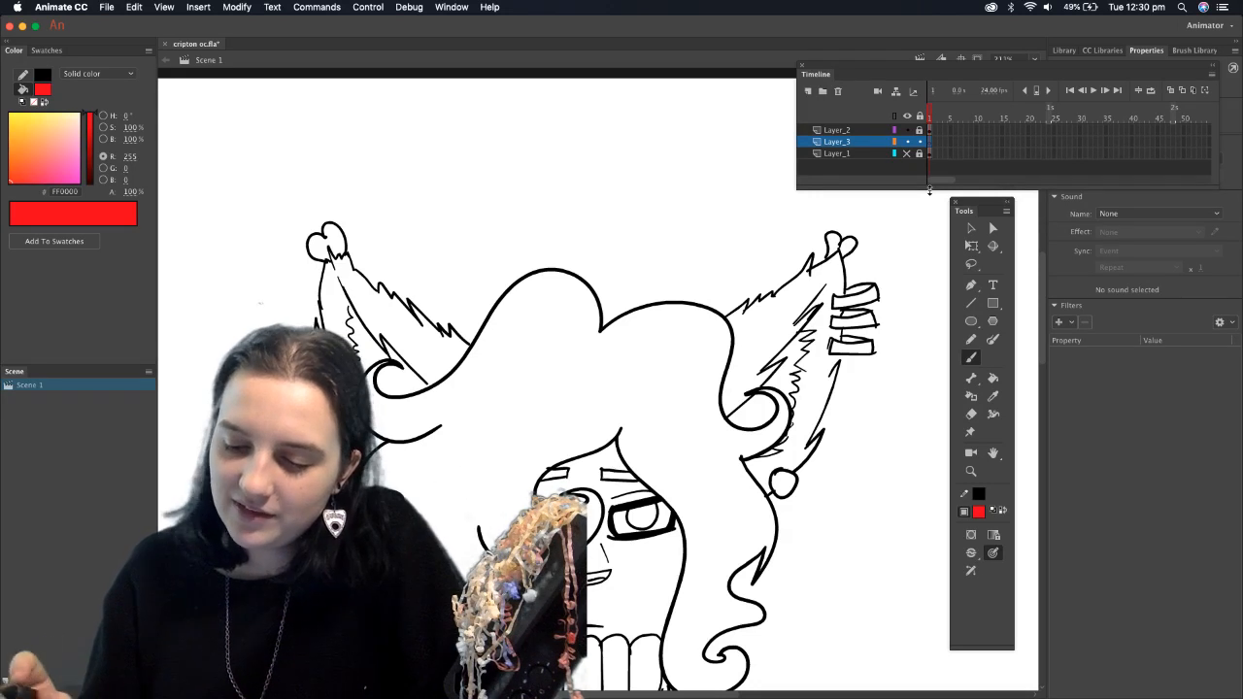
Pick the Eyedropper tool, switch to the reference screenshot in Preview, and move its window fully into view over the drawing
left_click(992, 396)
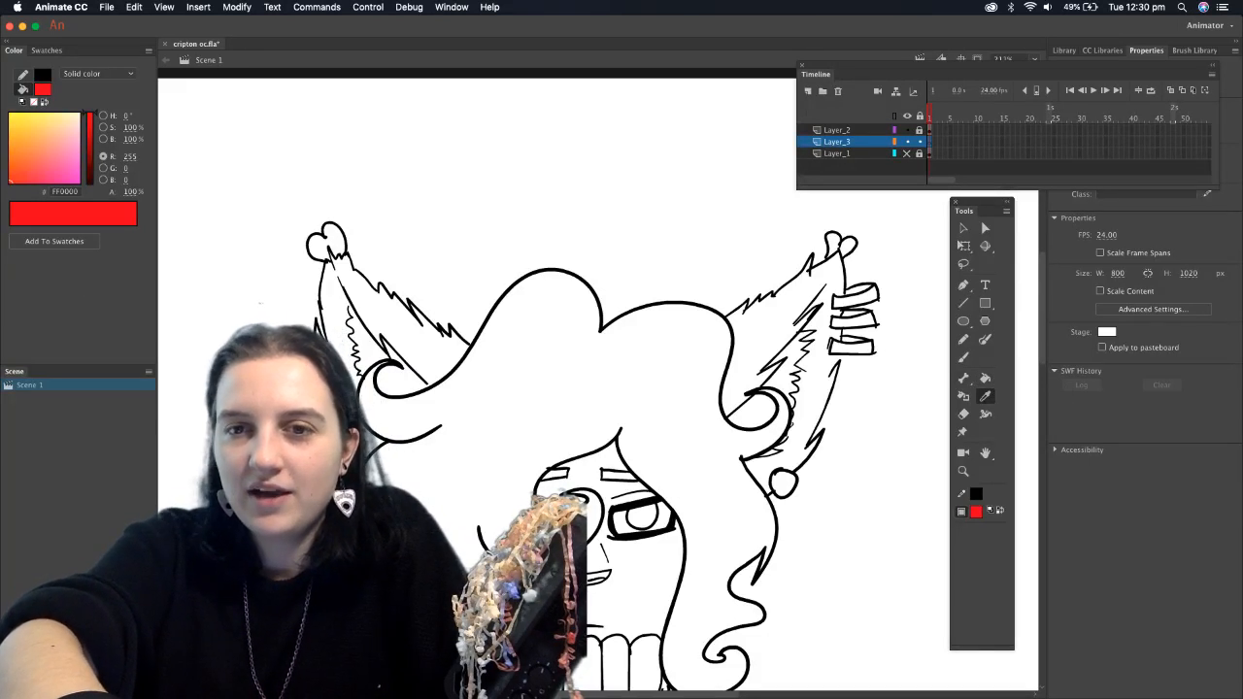
key("super+Tab")
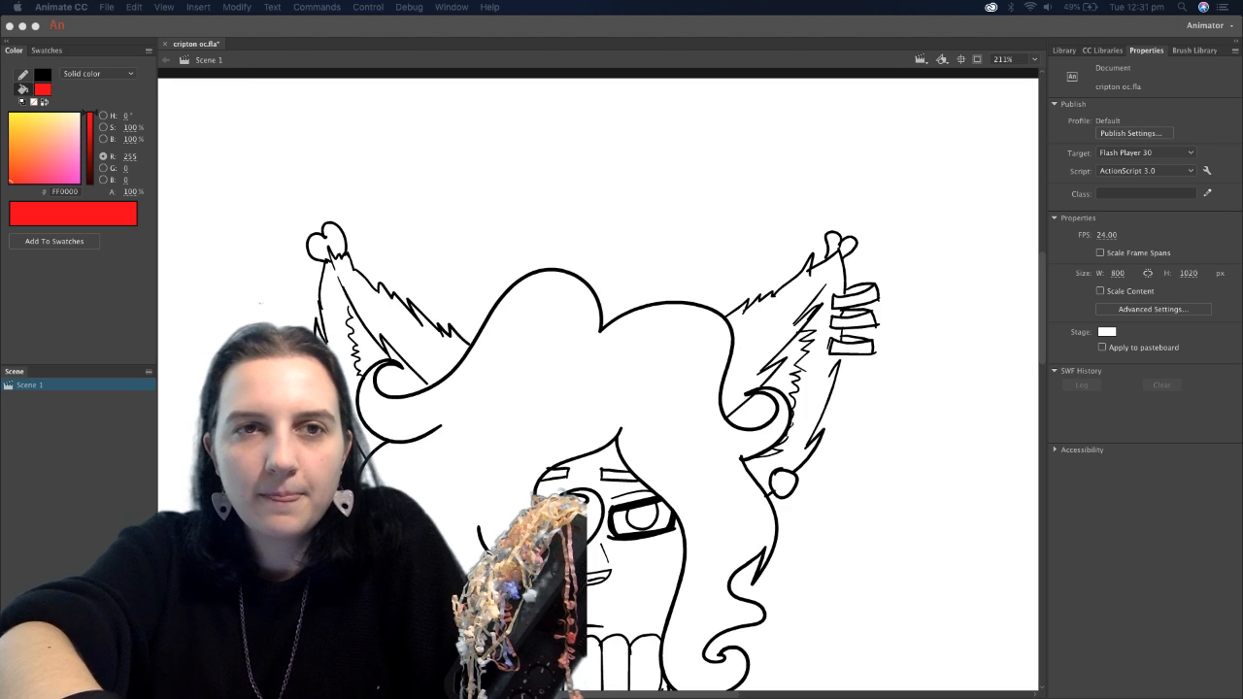
left_click_drag(126, 134, 170, 132)
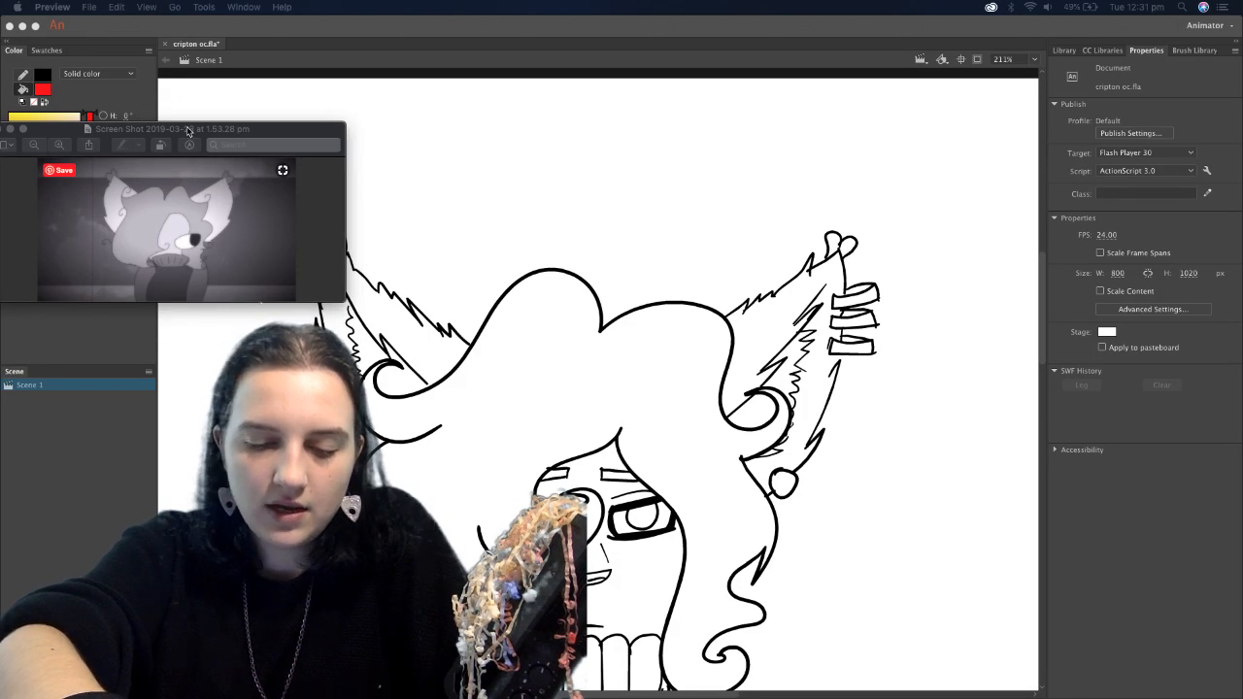
left_click_drag(187, 129, 223, 87)
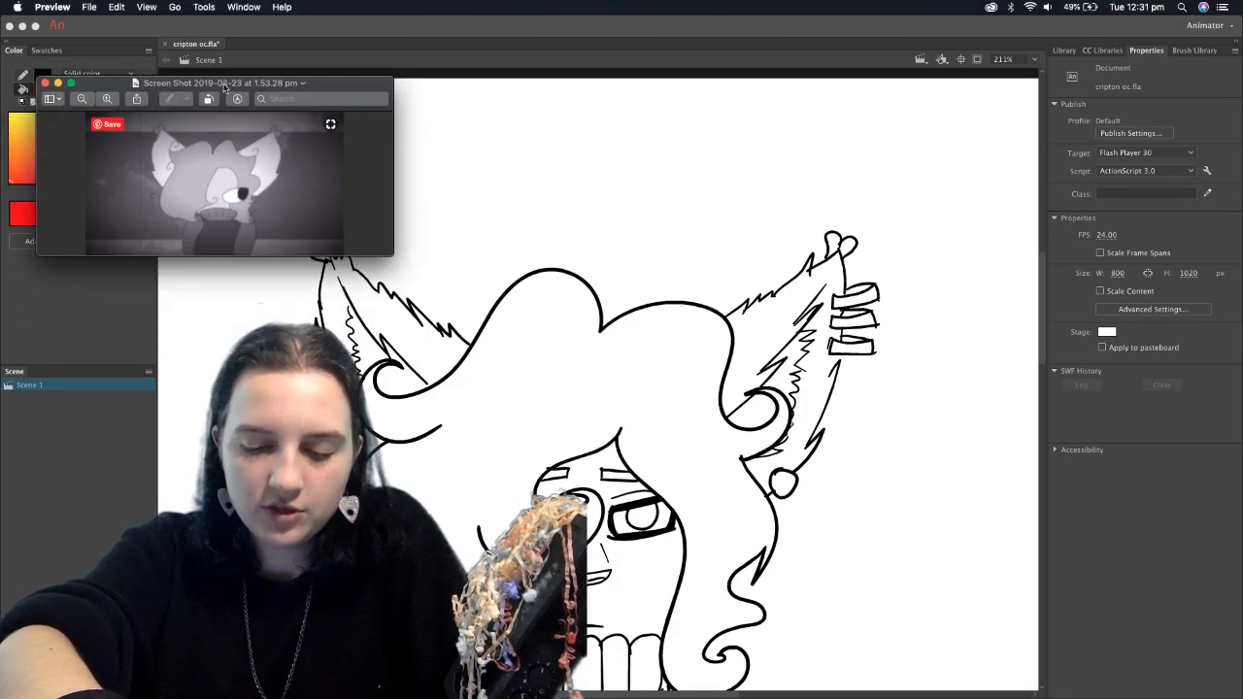
Float the cripton oc.fla document in its own window and maximize it
left_click(404, 62)
scroll(405, 61, "down", 5)
key("super+w")
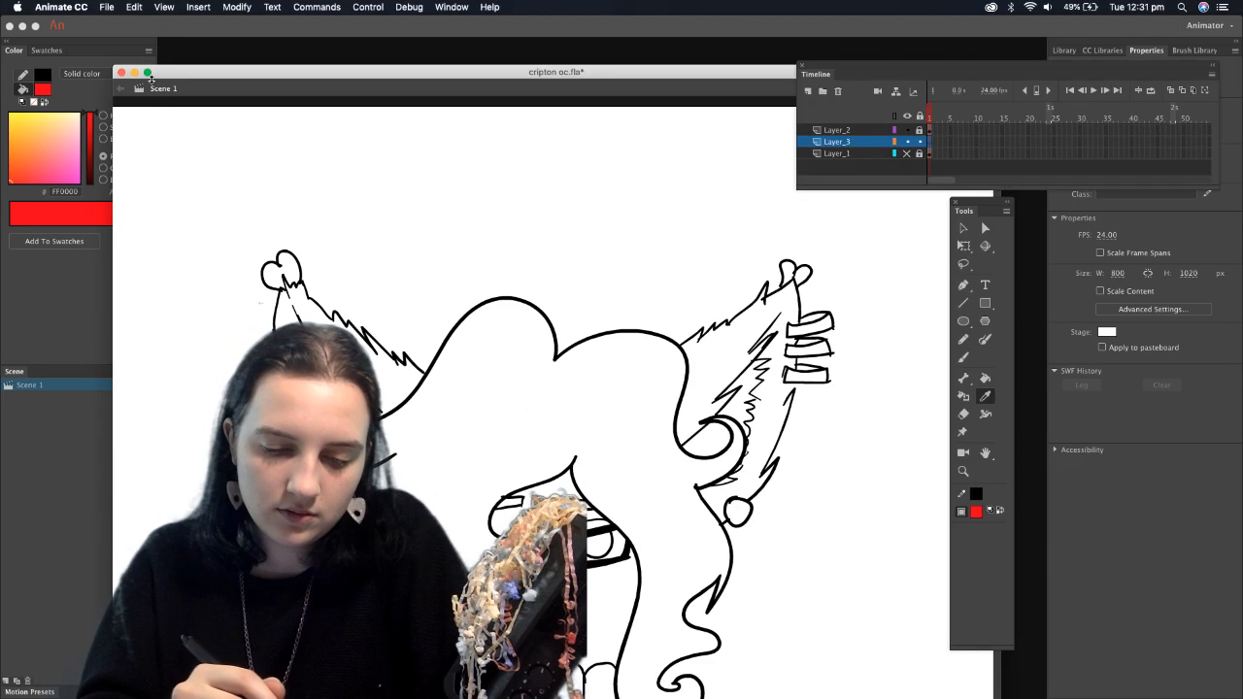
left_click(149, 73)
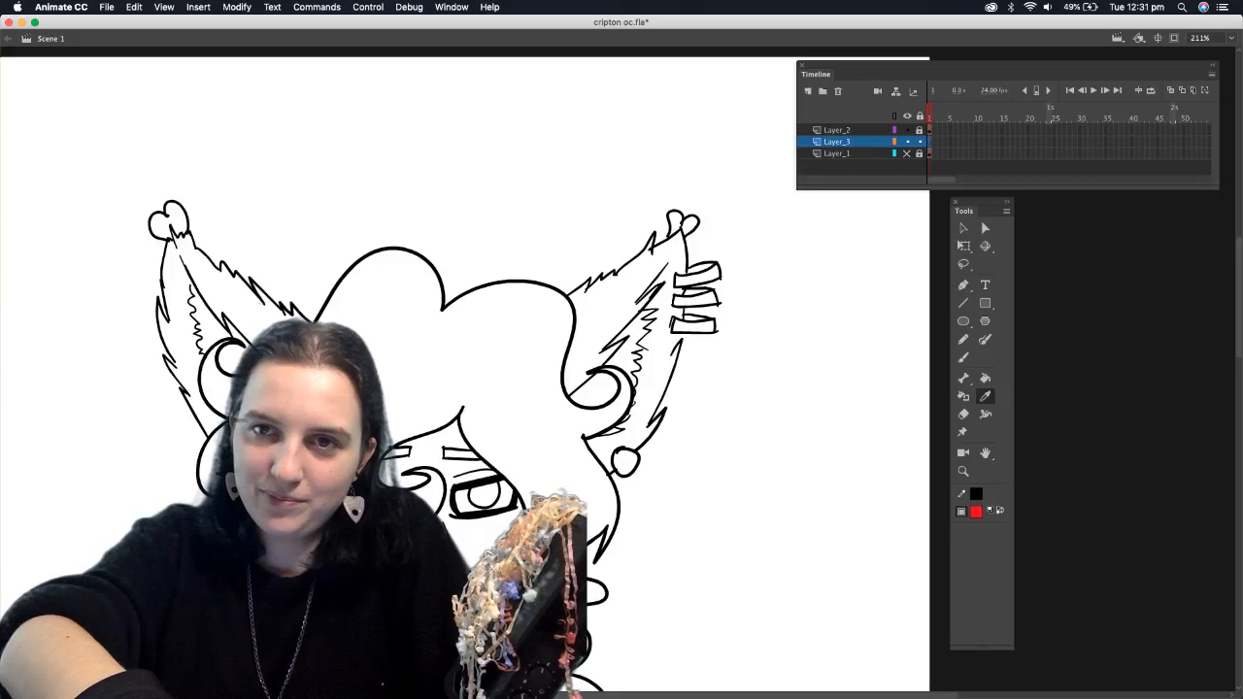
Bring up the reference screenshot in Preview, place it beside the character's ringed ear, and return to Animate
key("super+Tab")
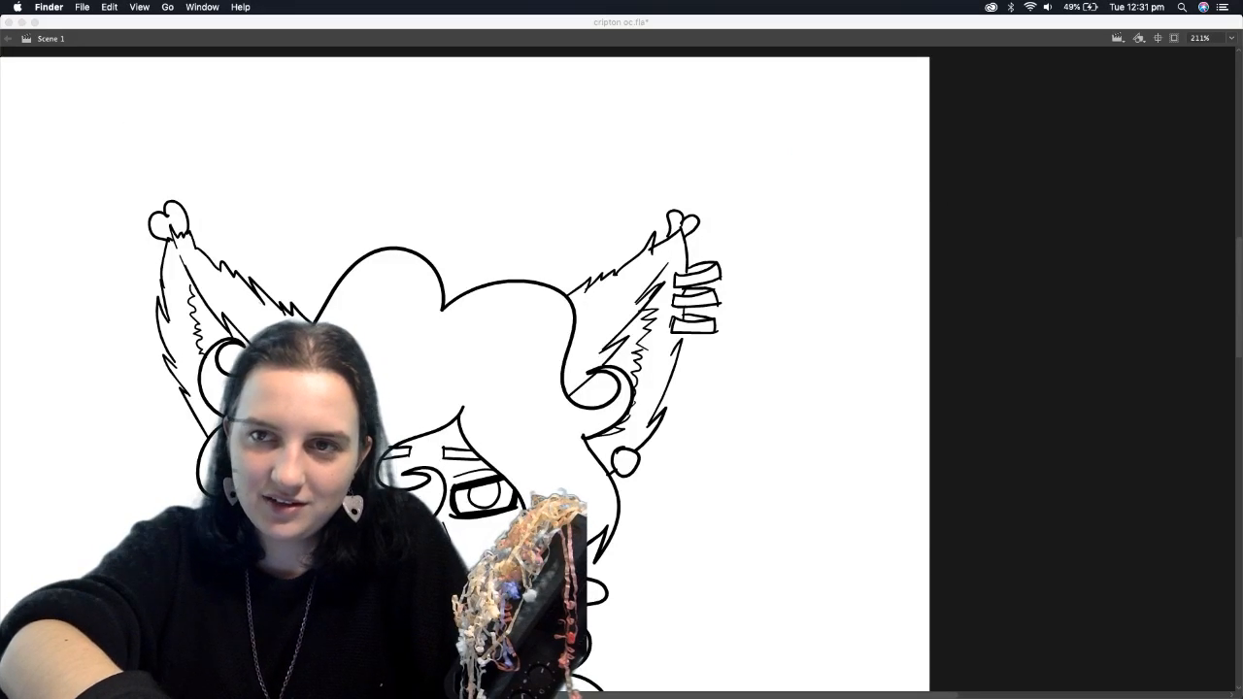
left_click(361, 172)
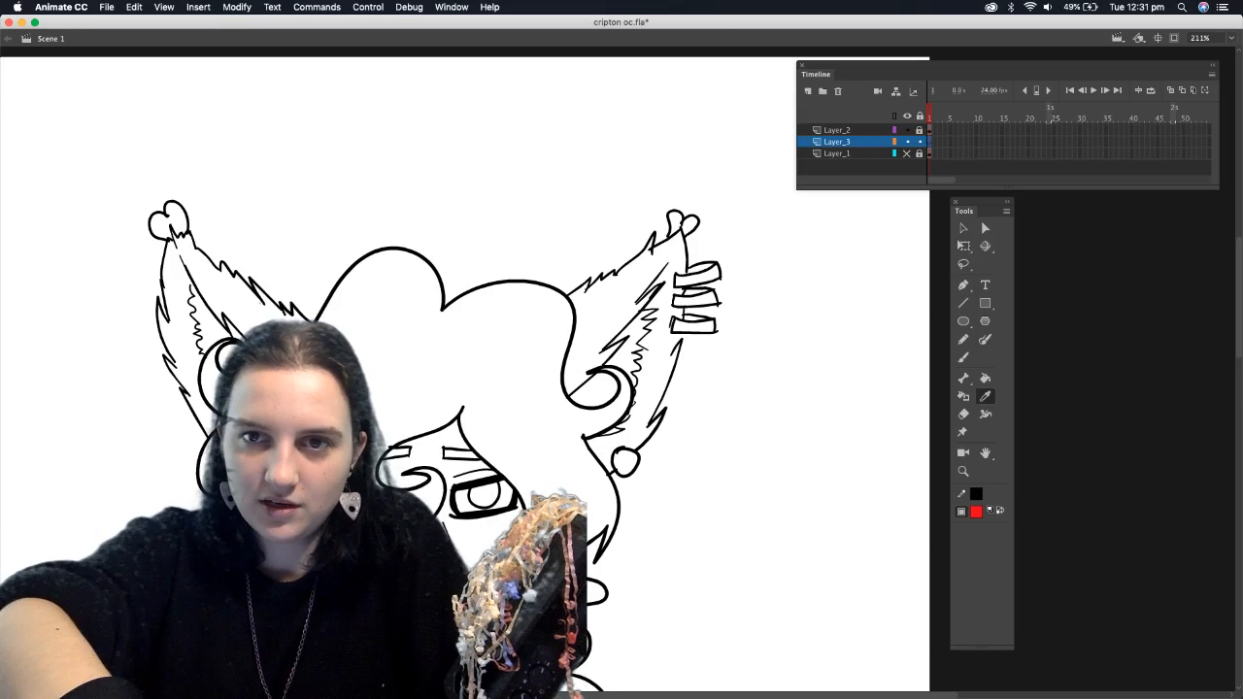
key("super+Tab")
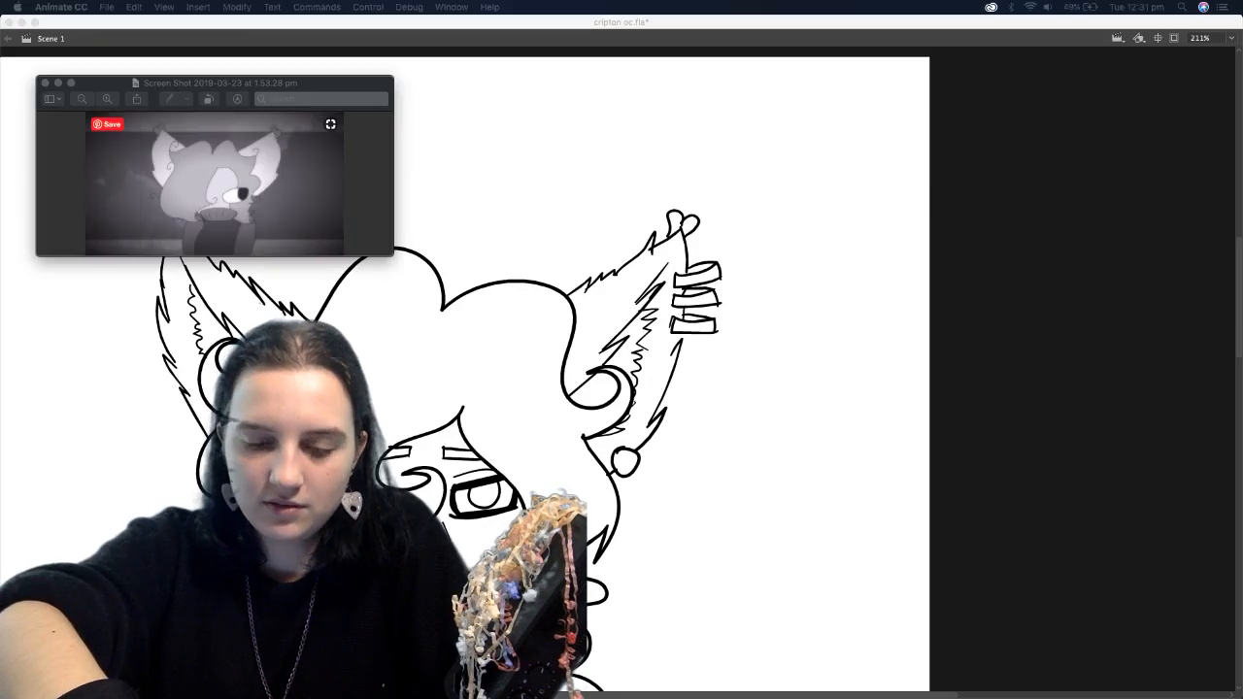
left_click(213, 85)
left_click_drag(214, 85, 911, 311)
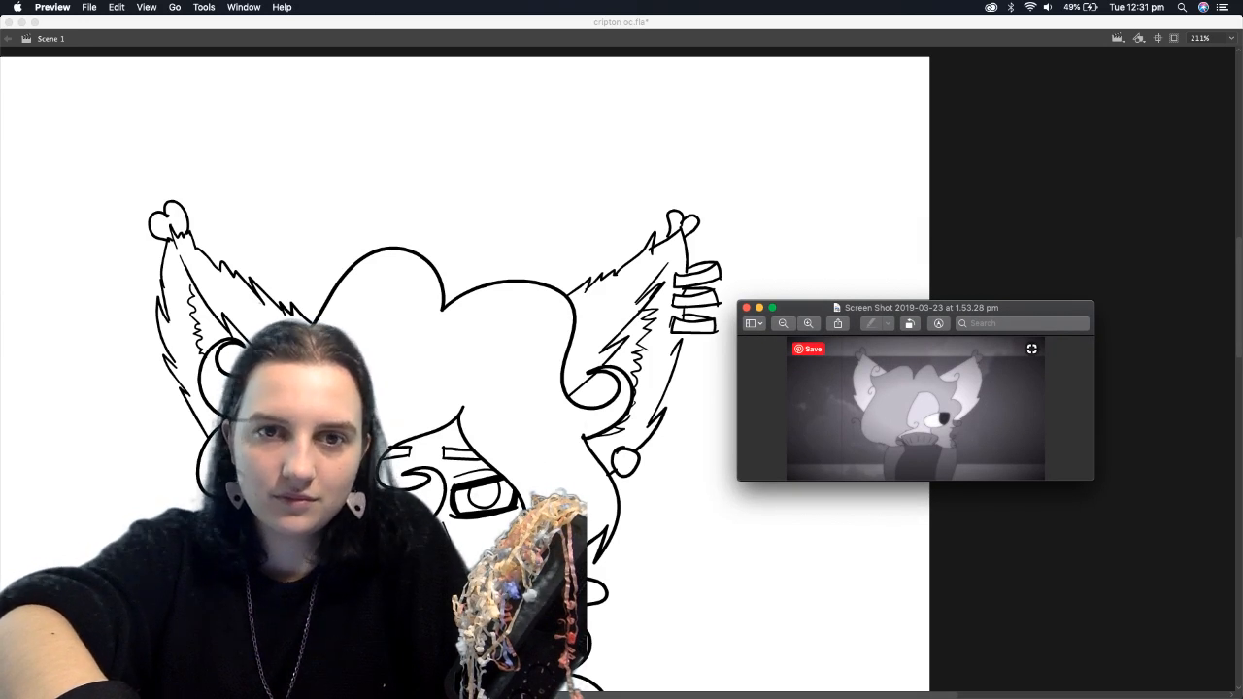
key("super+Tab")
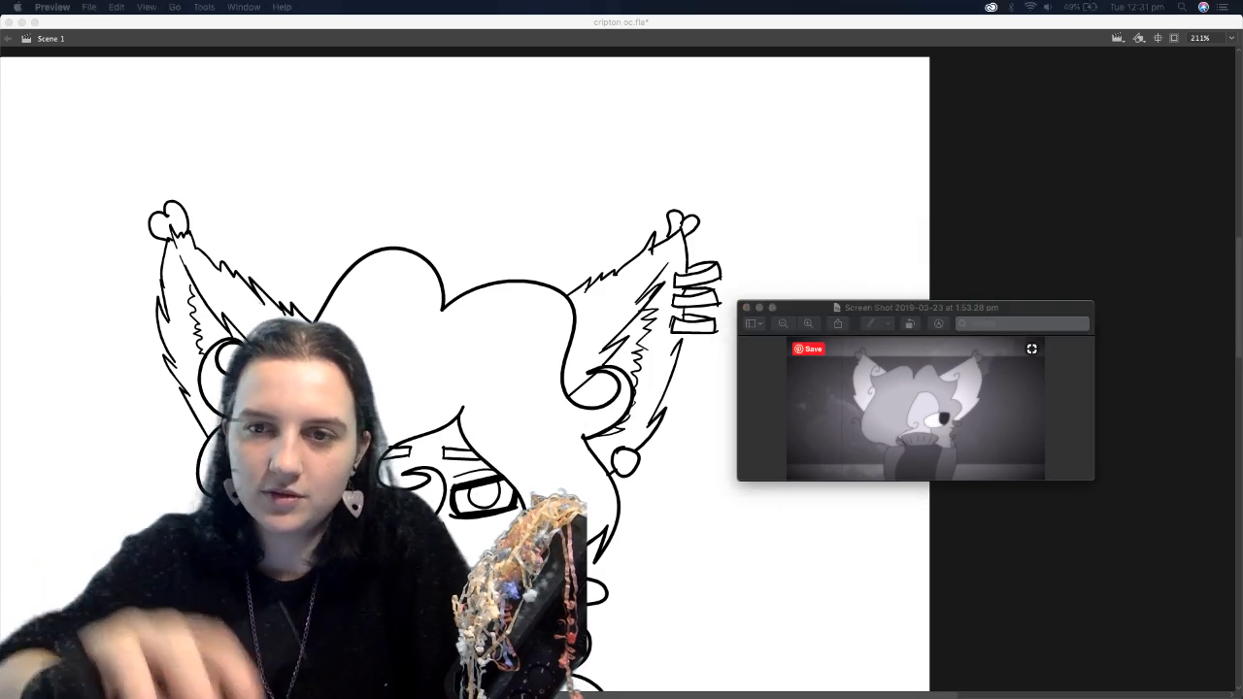
left_click_drag(1031, 313, 1020, 338)
key("super+Tab")
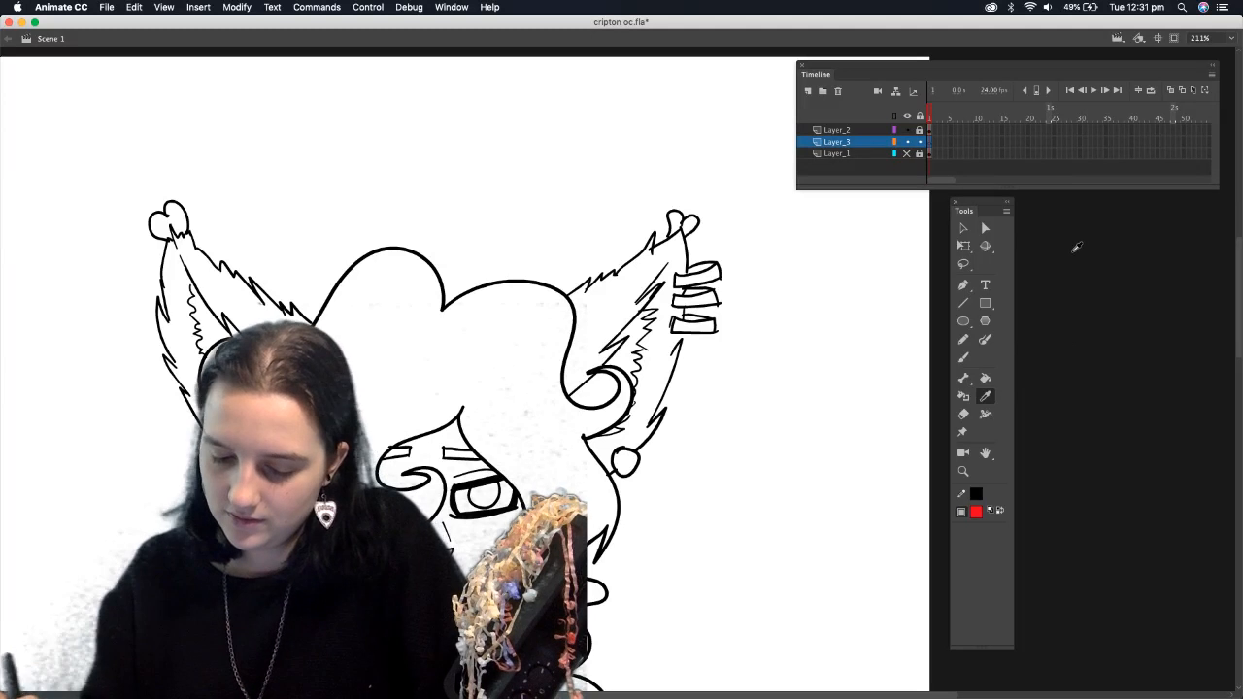
Set the fill colour to a muted purple in the Color Picker and choose the Brush tool
left_click(975, 511)
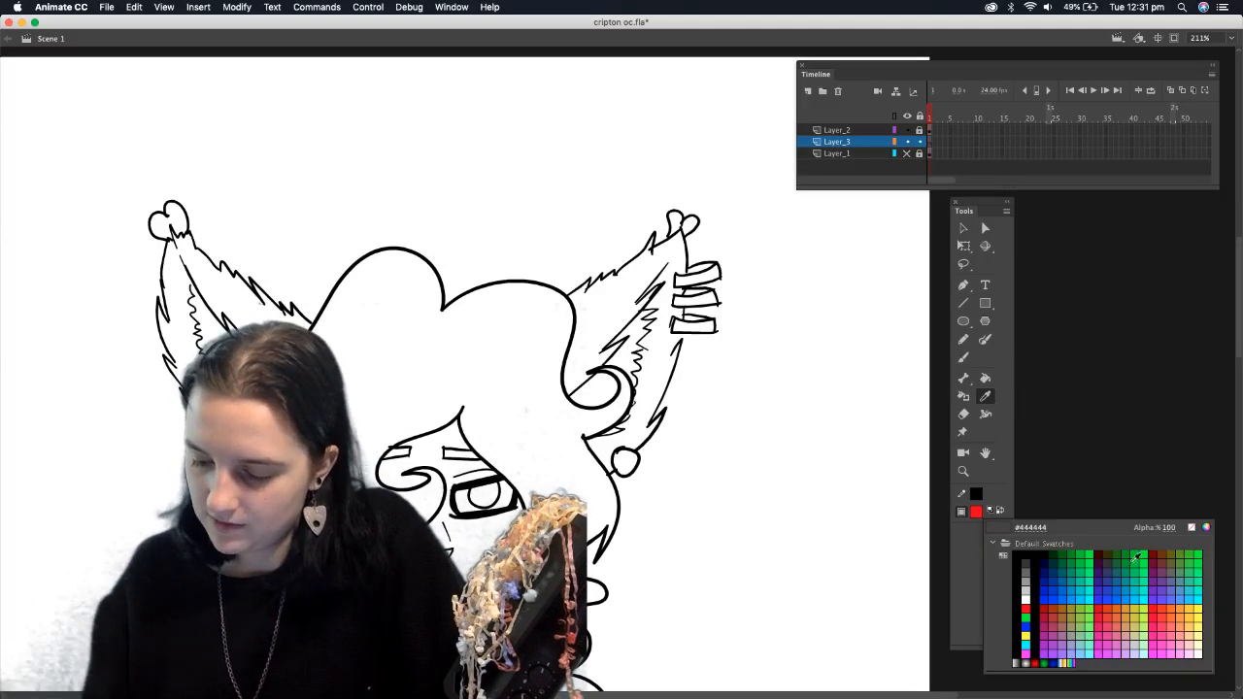
left_click(1207, 527)
left_click_drag(244, 417, 130, 321)
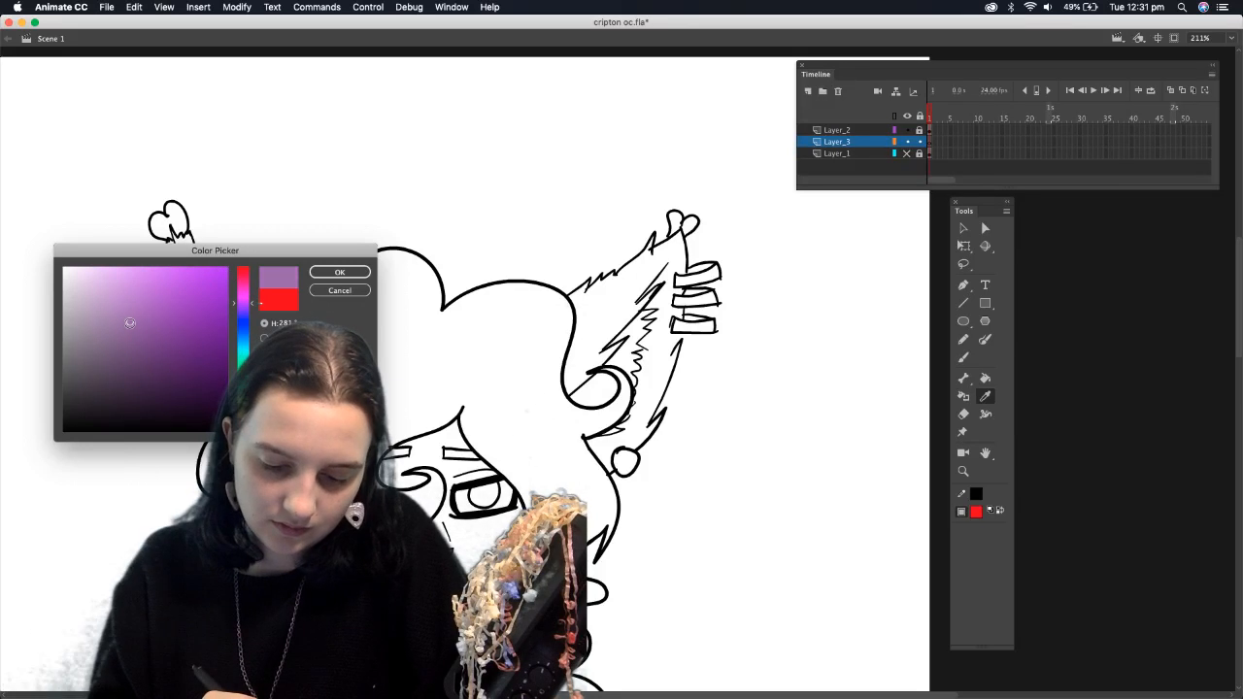
left_click(340, 272)
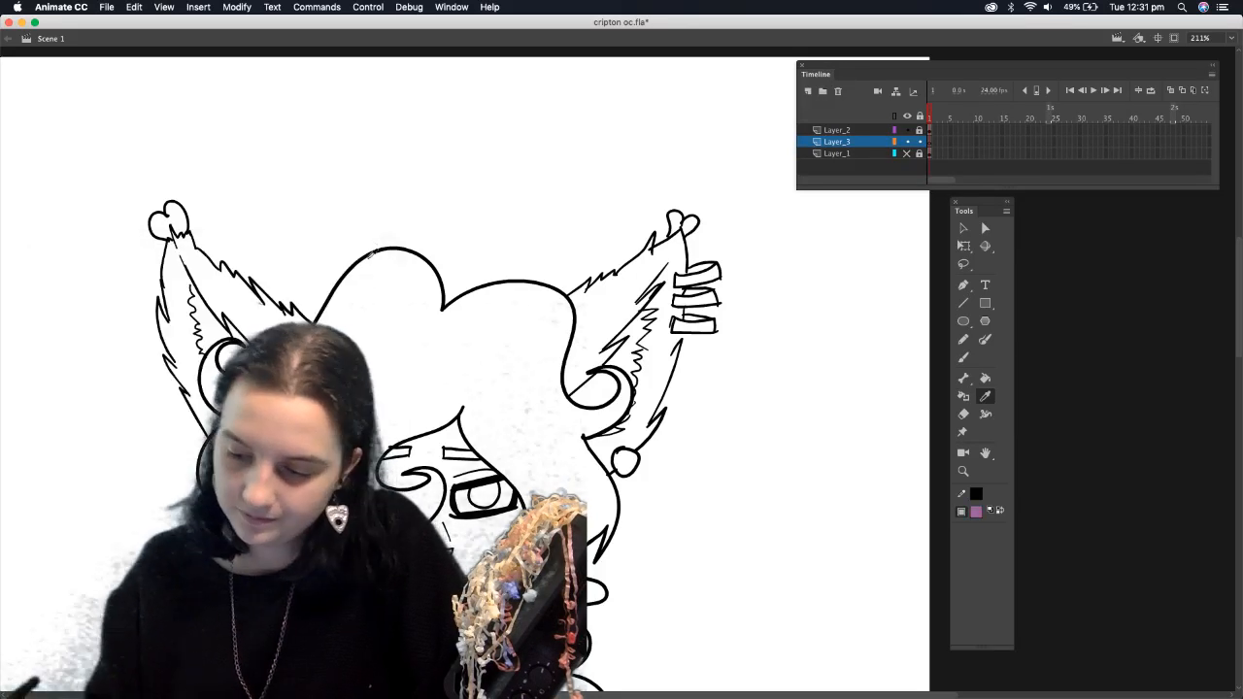
left_click(964, 359)
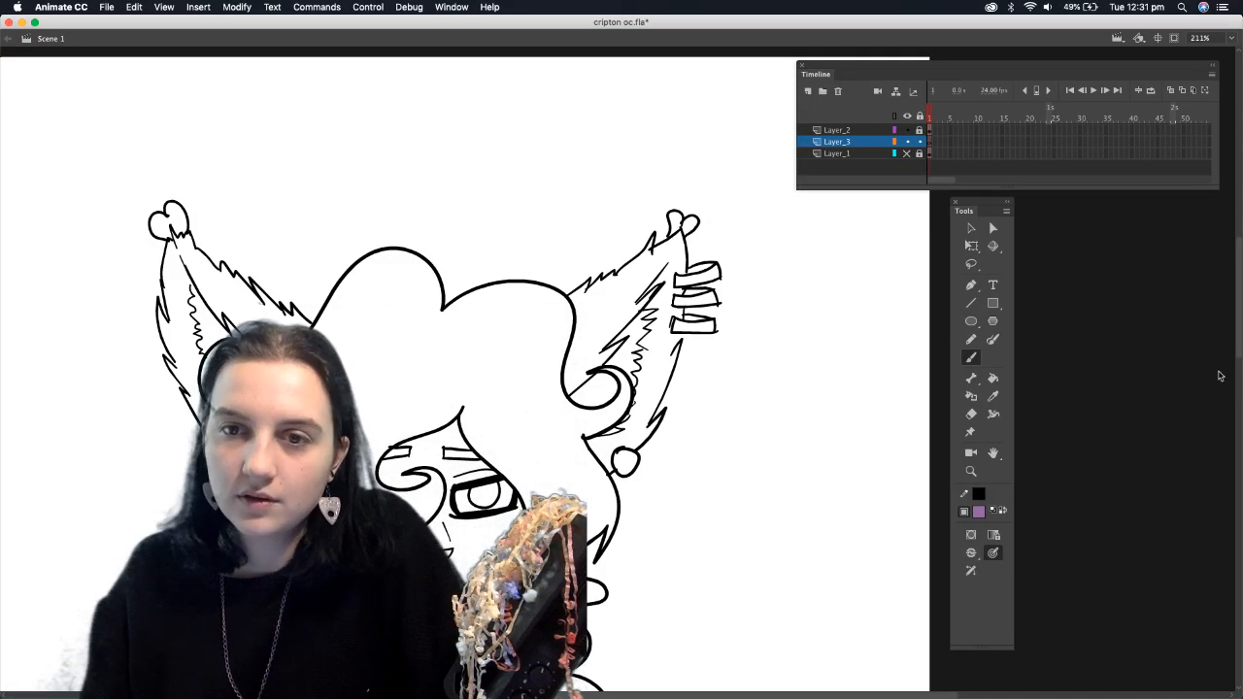
scroll(1214, 381, "down", 10)
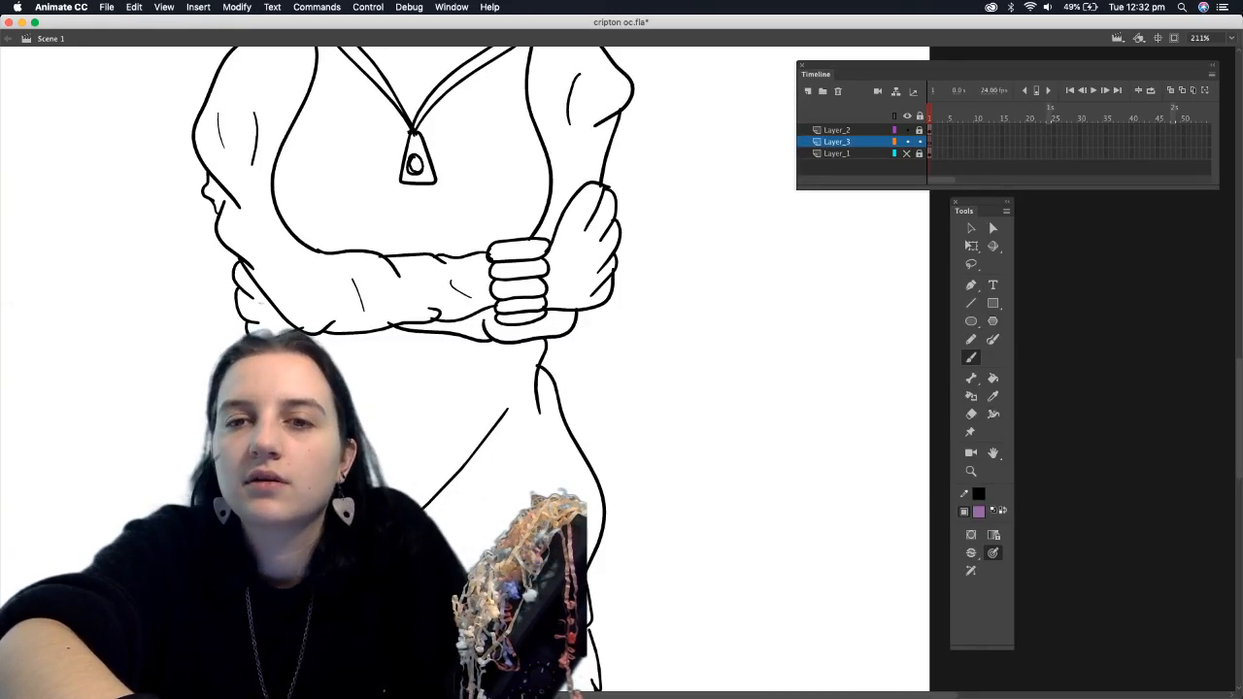
key("super+Tab")
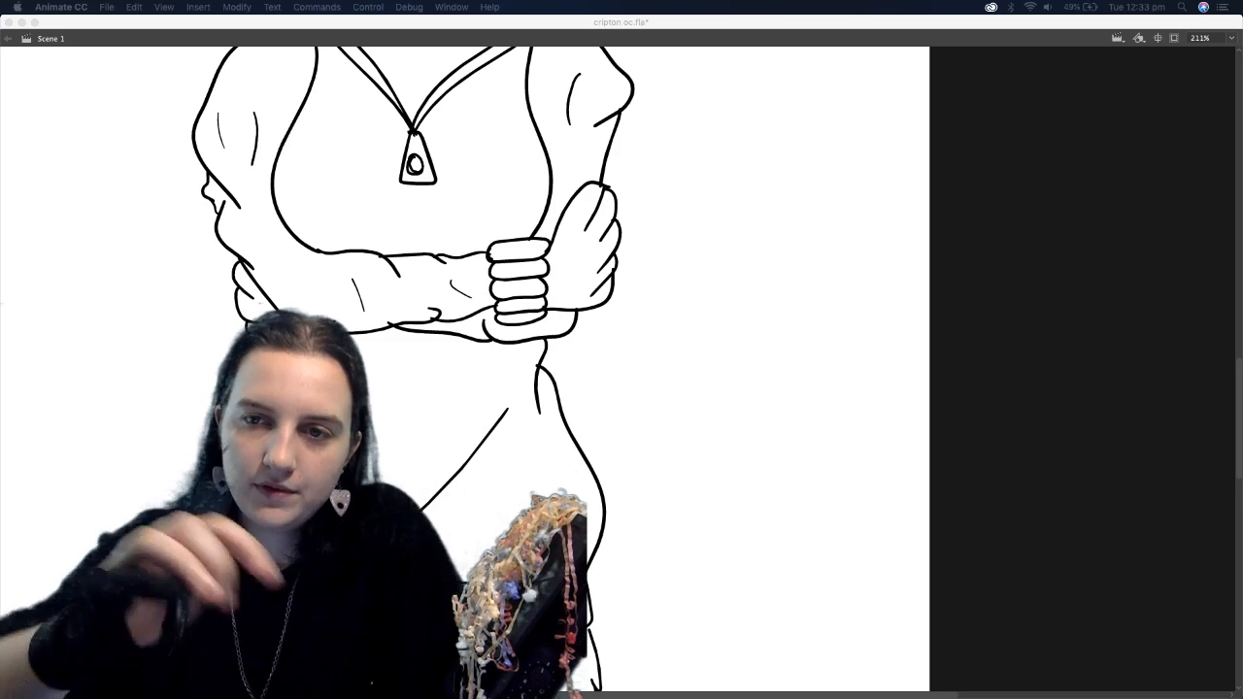
left_click(713, 463)
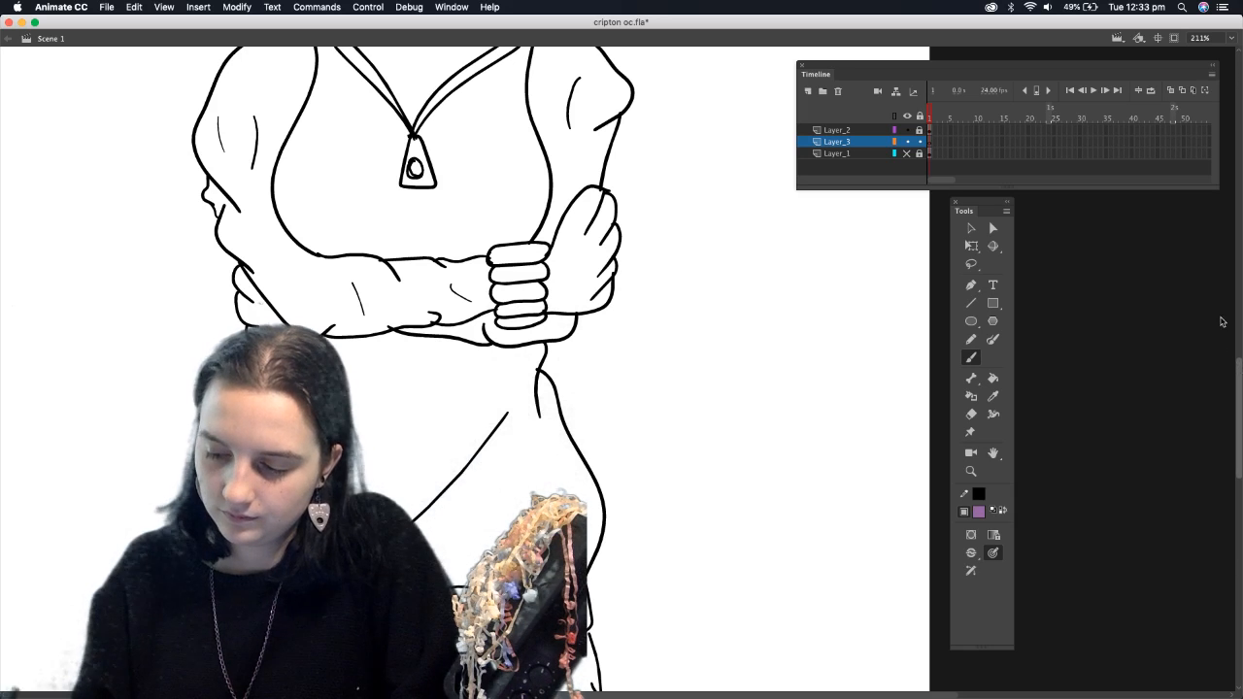
scroll(1237, 380, "up", 5)
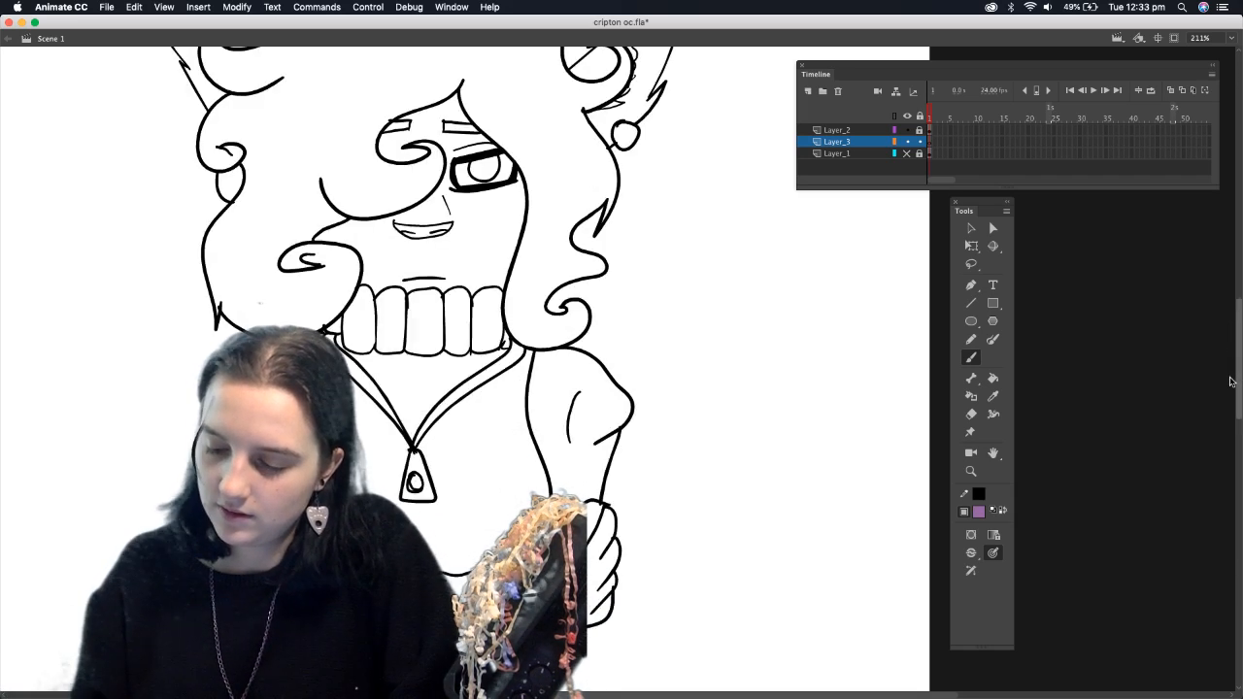
left_click_drag(1237, 342, 1239, 340)
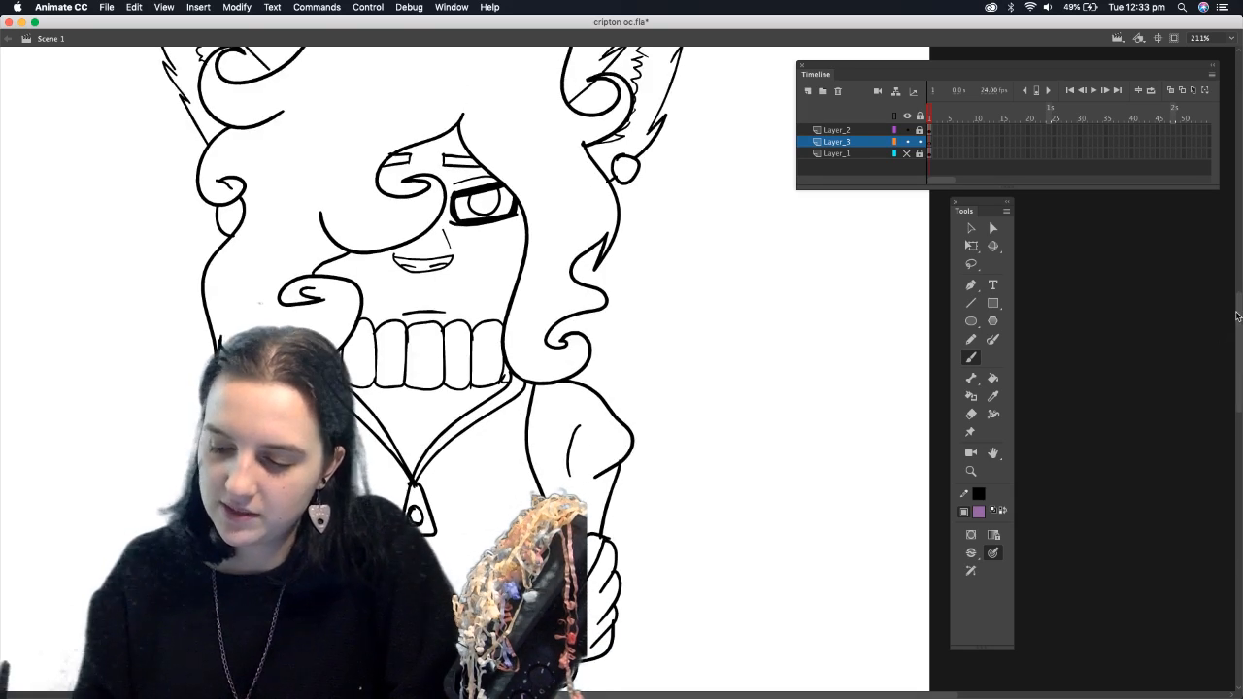
scroll(1237, 306, "up", 1)
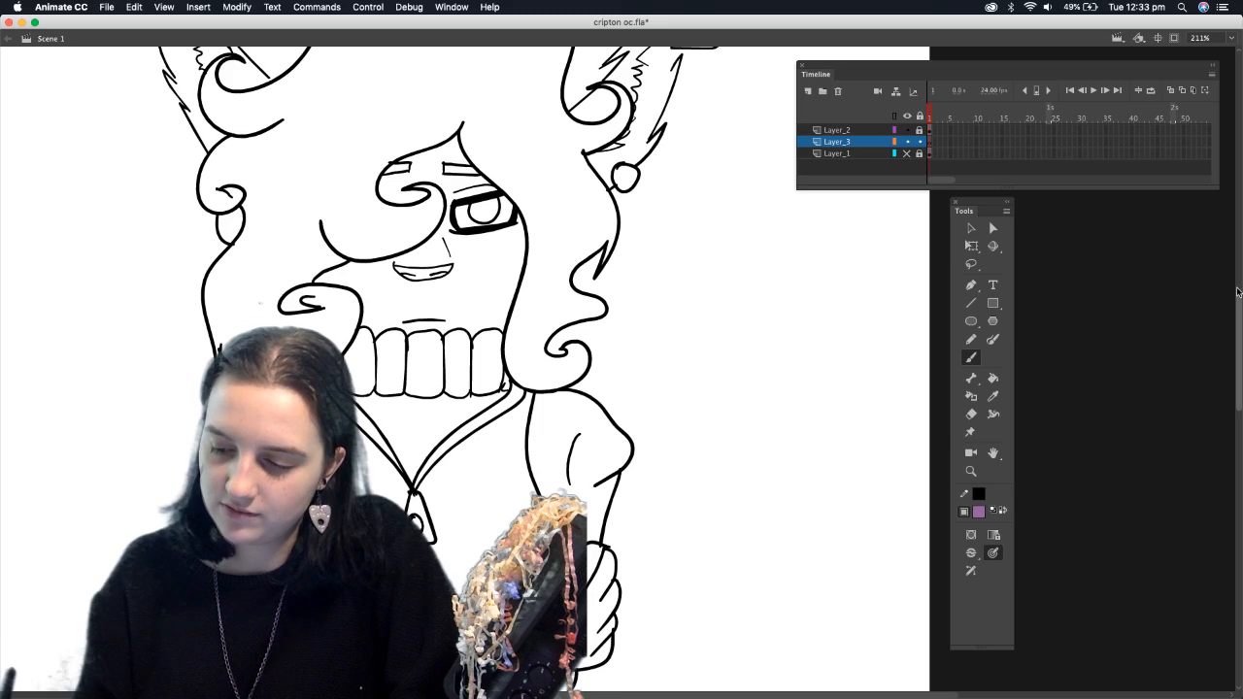
Look over the character's line art from the ear tips down past the folded arms to the hips
scroll(1239, 258, "up", 4)
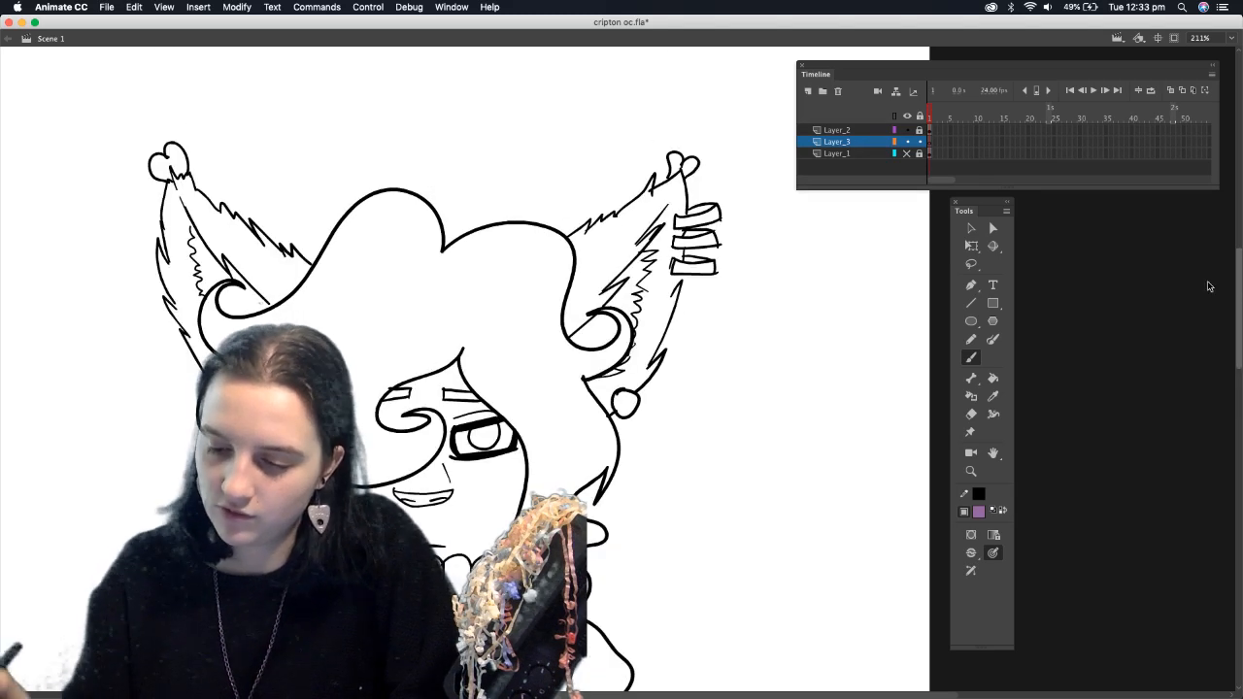
scroll(1236, 290, "up", 5)
scroll(1238, 270, "up", 1)
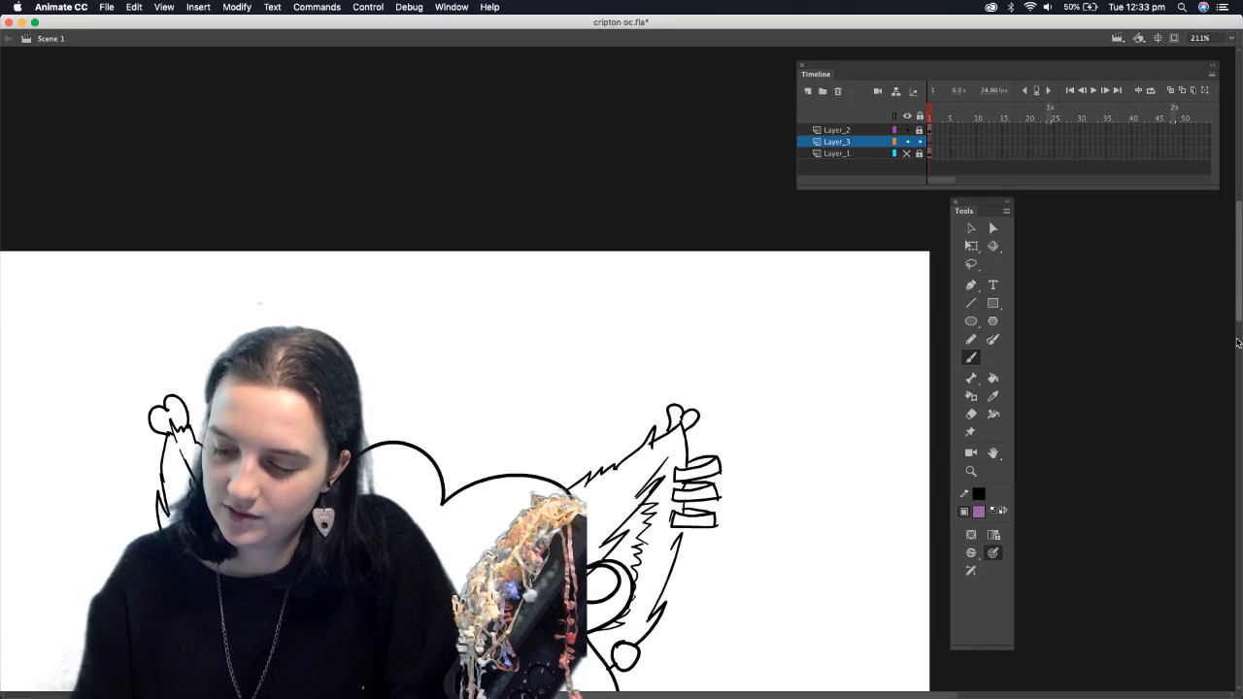
scroll(1237, 344, "up", 1)
scroll(1206, 365, "up", 1)
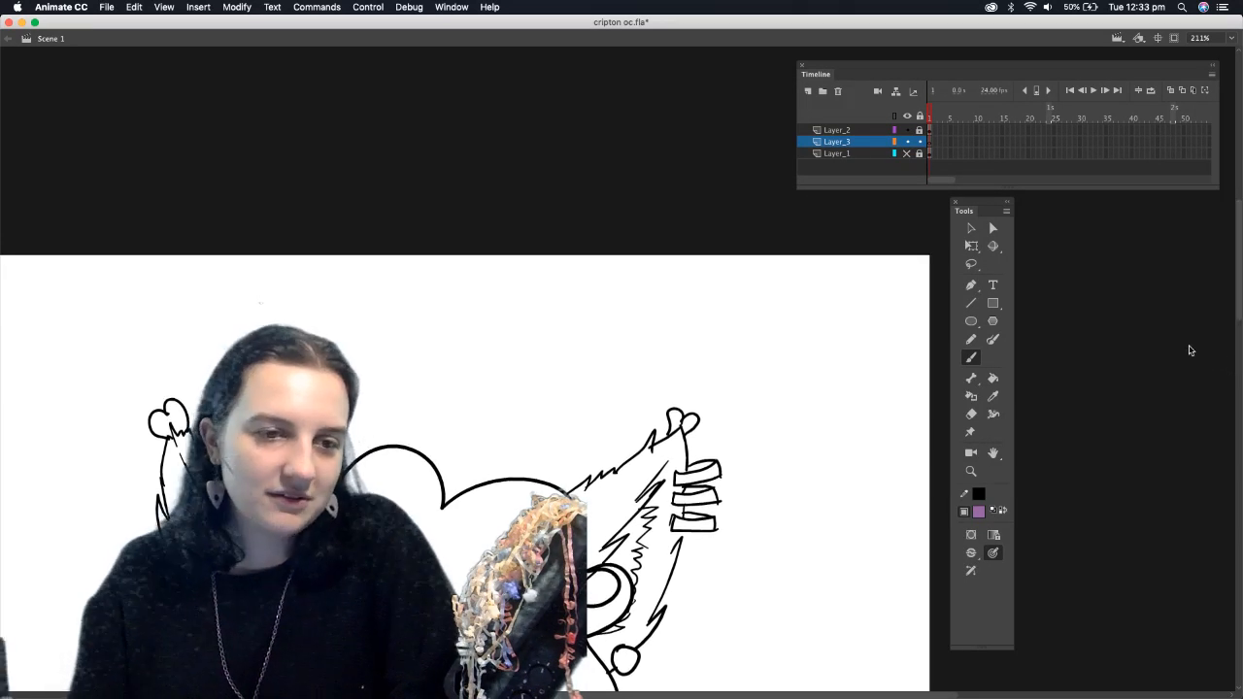
scroll(1189, 350, "down", 10)
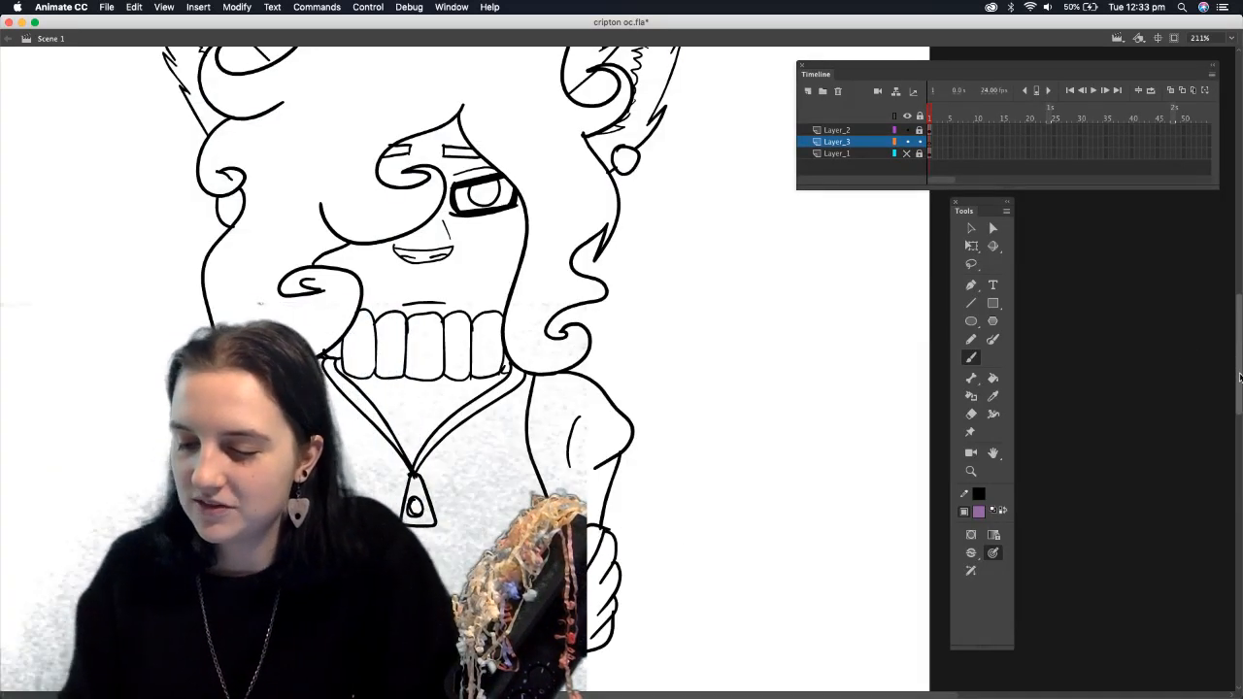
scroll(1223, 399, "down", 7)
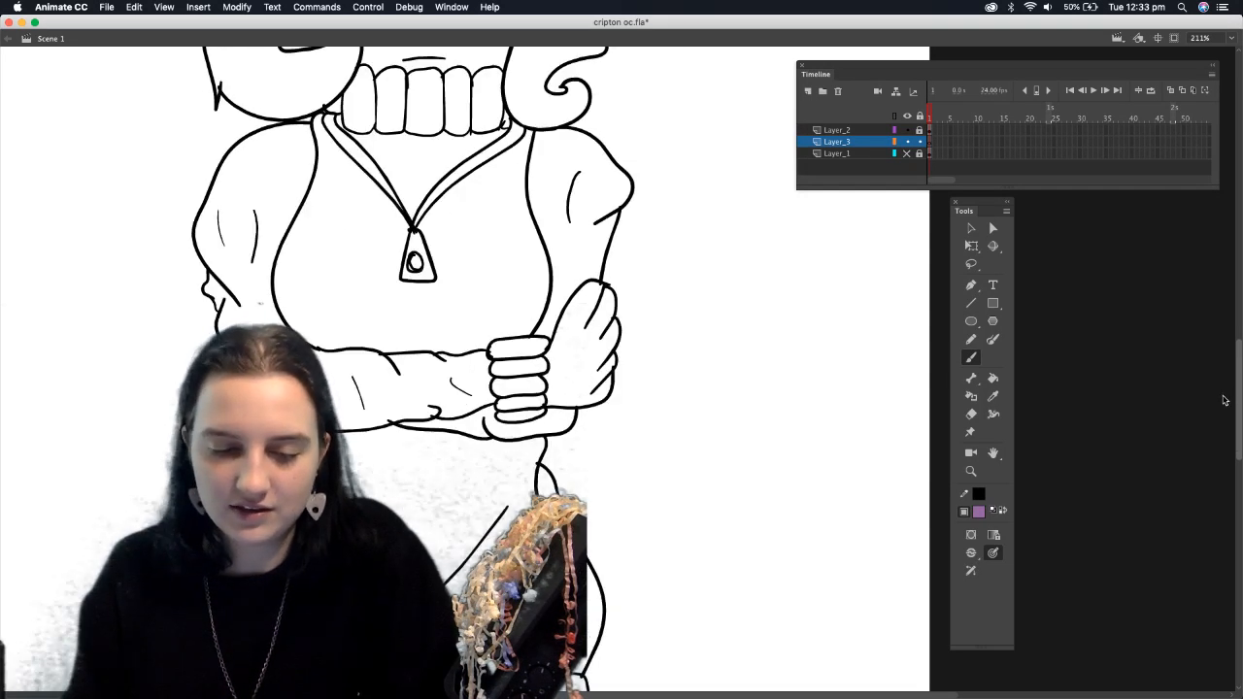
scroll(1208, 396, "down", 3)
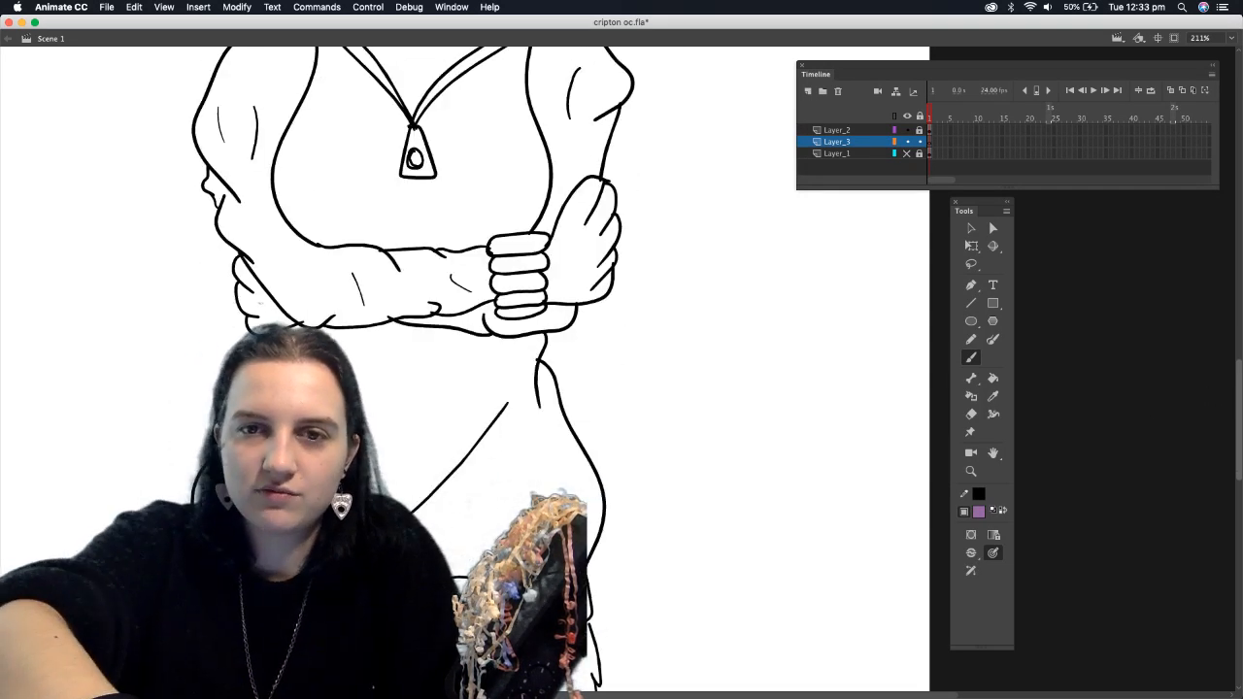
Return to the character's upper body and open the fill colour swatches
key("super+Tab")
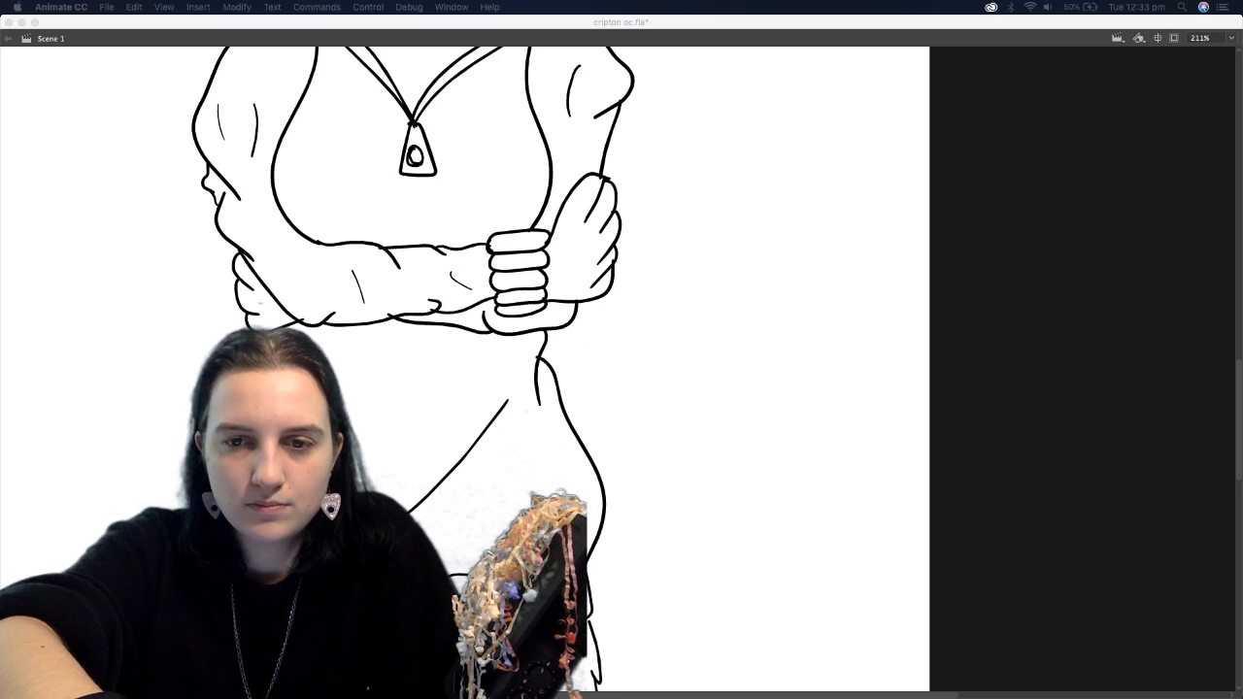
left_click(877, 350)
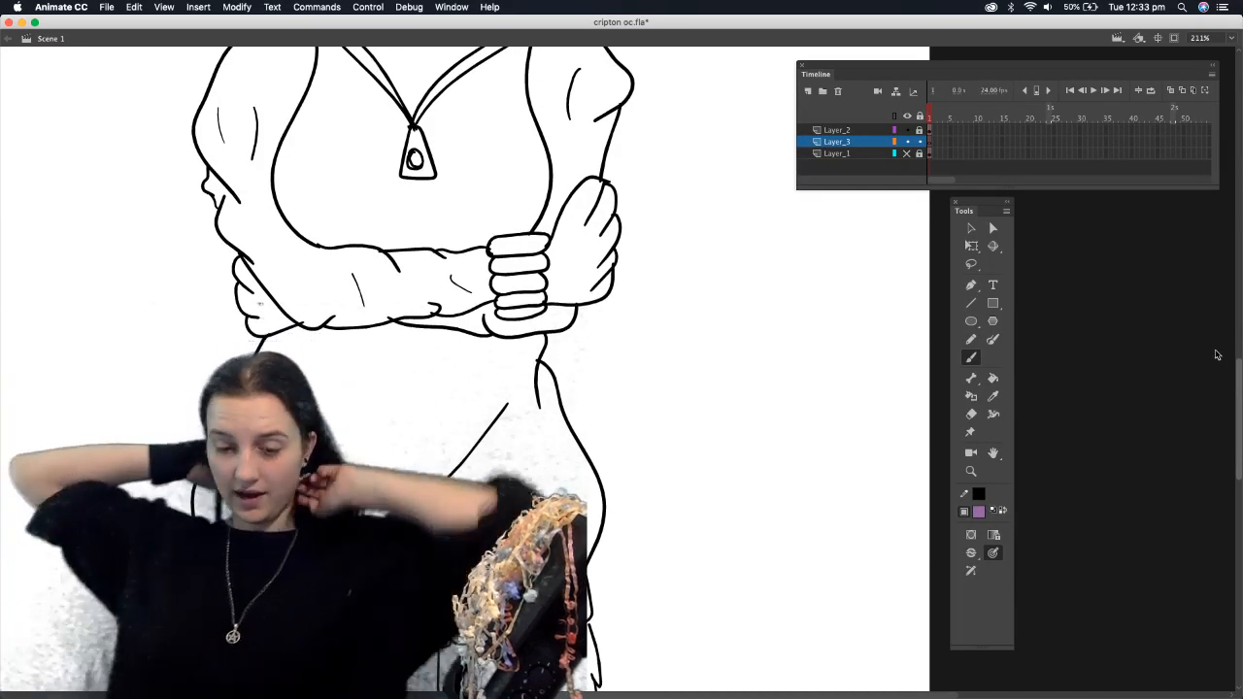
scroll(1215, 355, "up", 5)
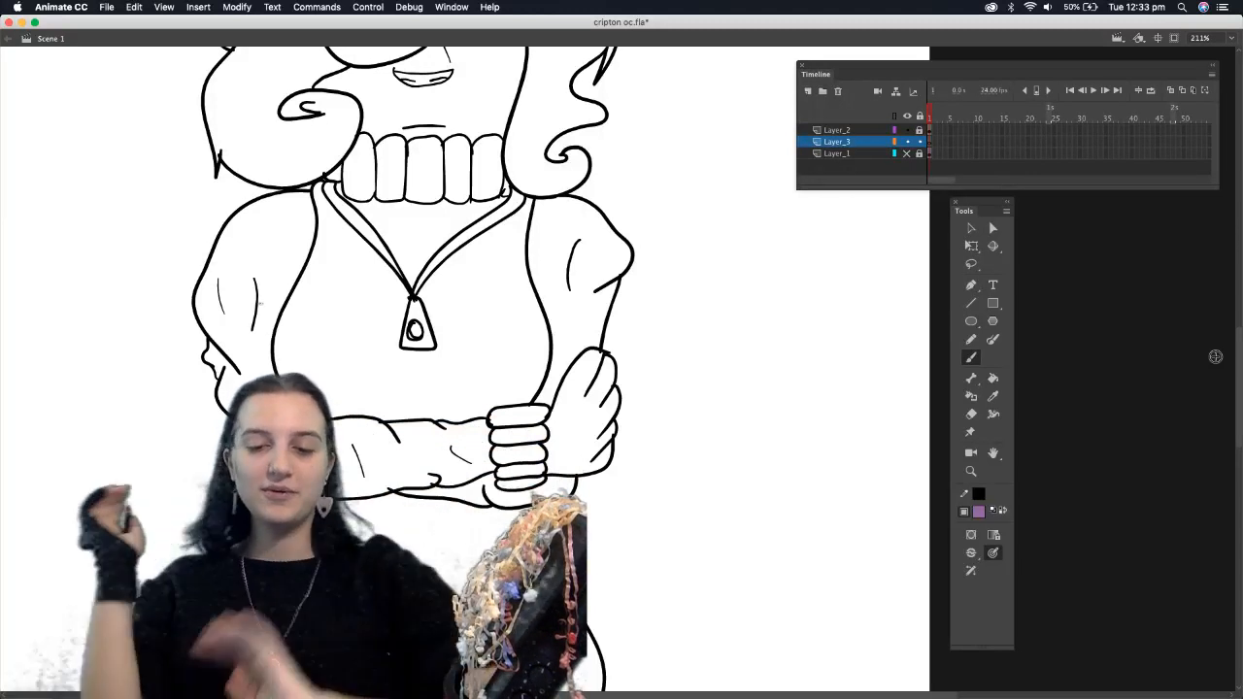
left_click(977, 510)
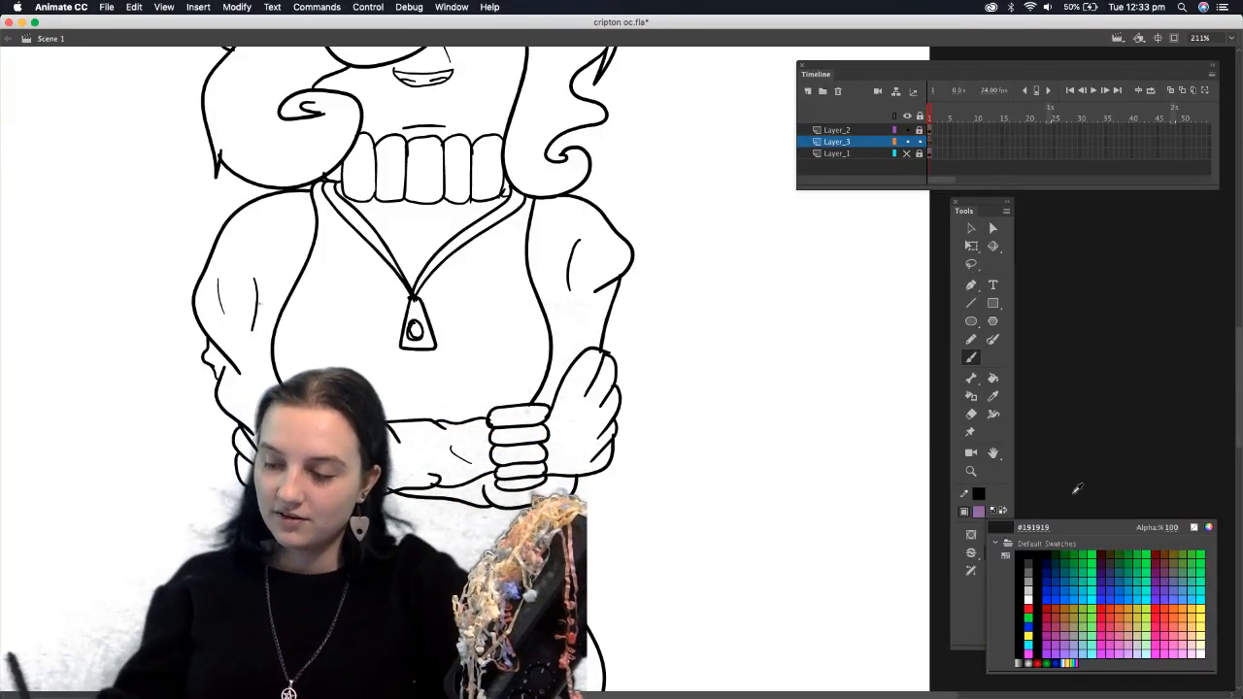
Set the fill colour to a pale greyish purple with hue 280°, saturation 9% and brightness 66%
left_click(1211, 527)
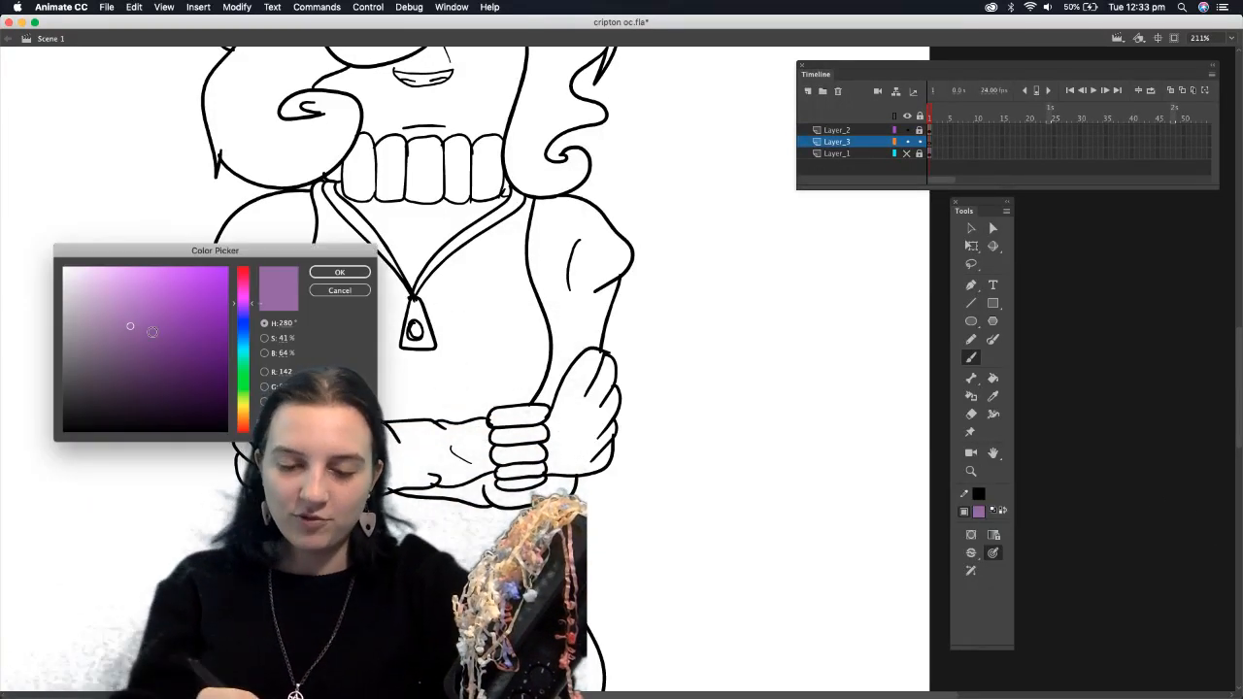
mouse_move(130, 326)
left_mouse_down()
mouse_move(87, 297)
mouse_move(78, 322)
left_mouse_up()
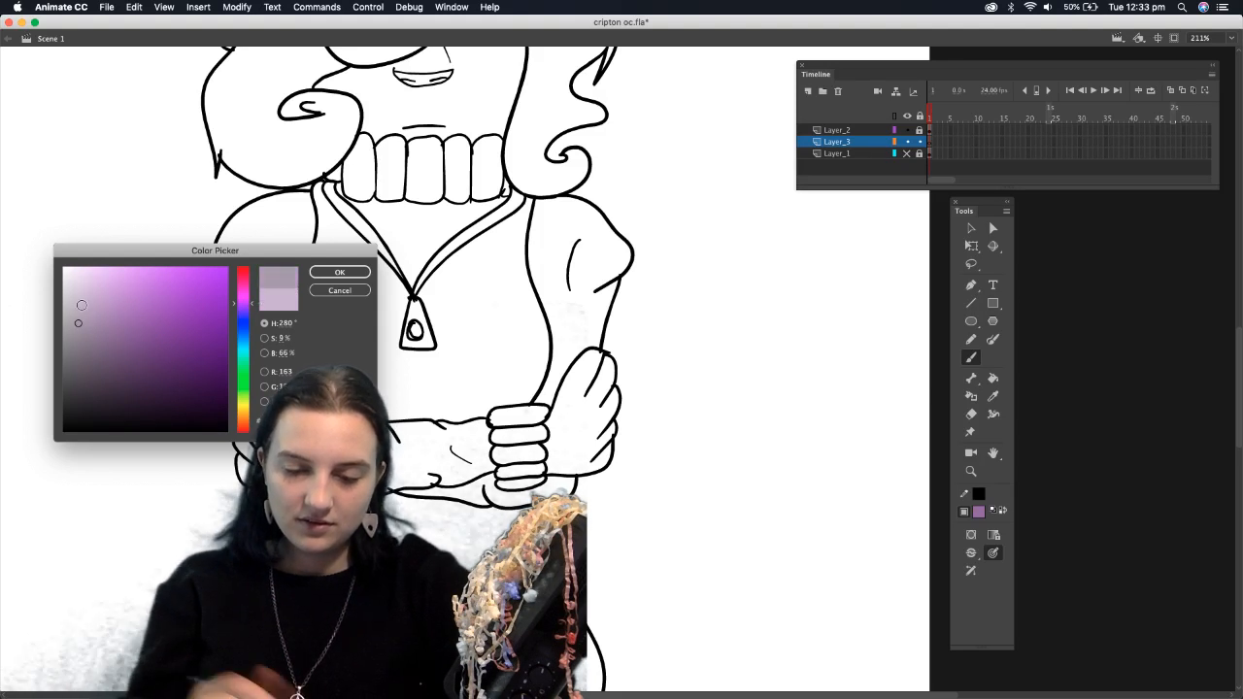
left_click(338, 274)
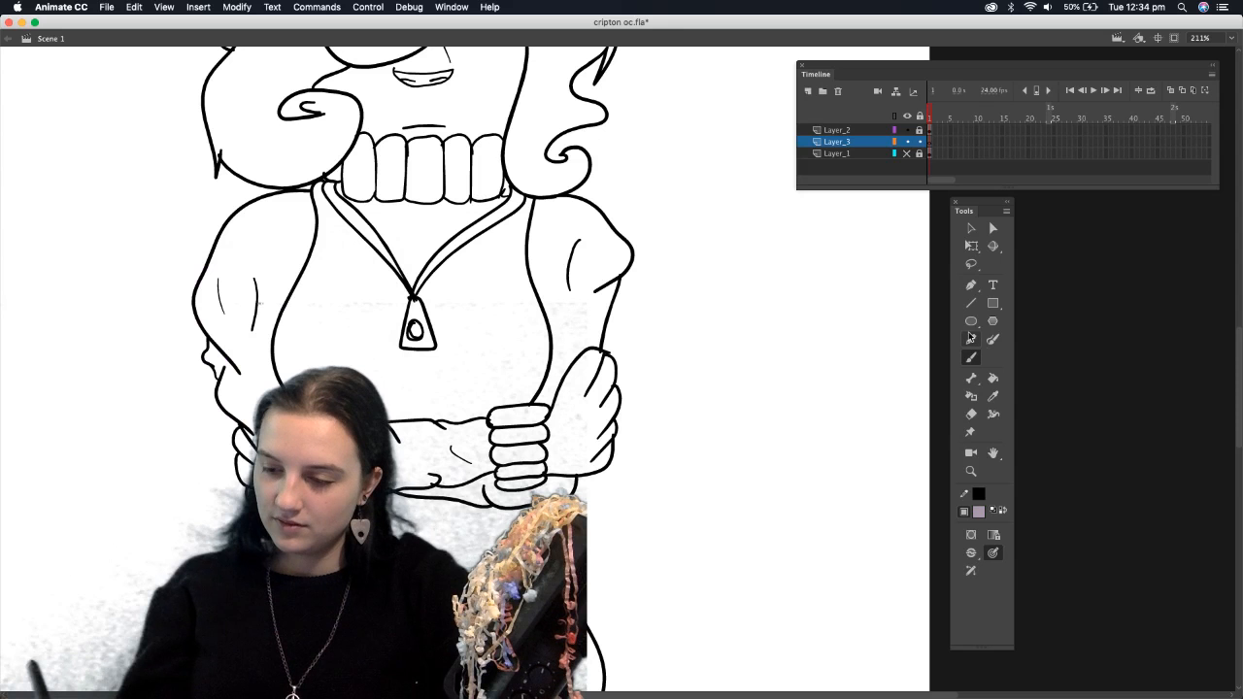
Brush the fill colour along the inside edges of the sleeve above the raised hand, and bucket-fill its interior
left_click_drag(537, 294, 535, 239)
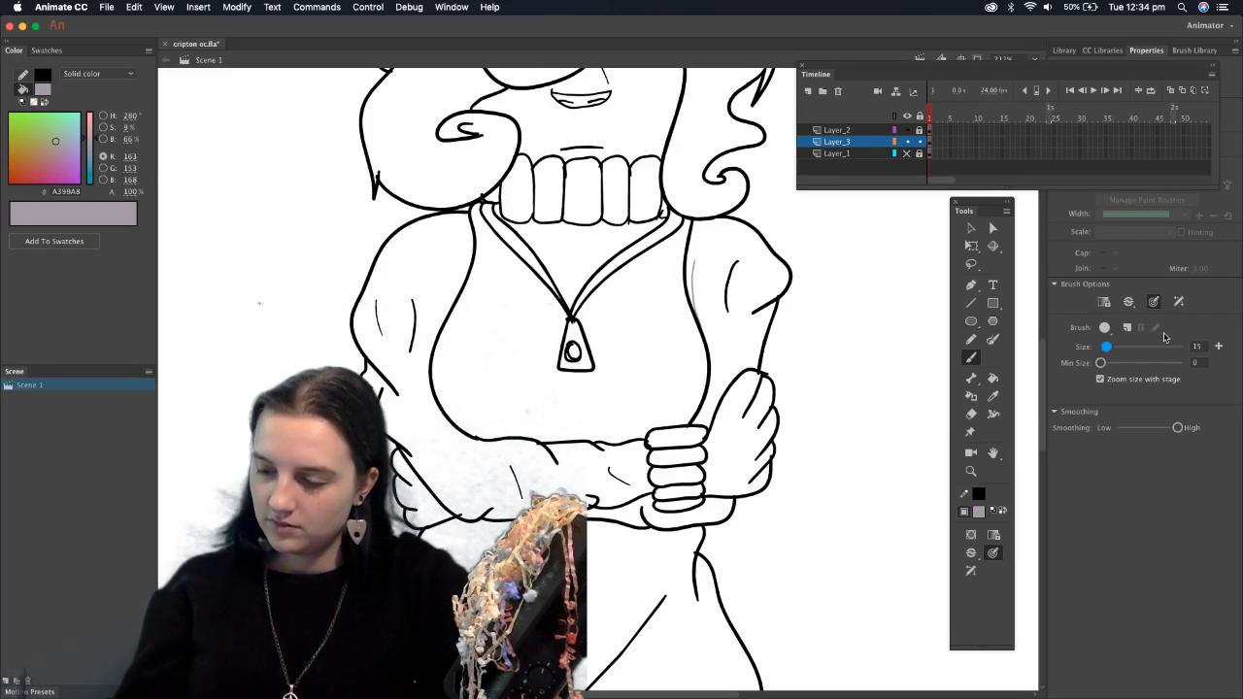
mouse_move(695, 309)
left_mouse_down()
mouse_move(705, 223)
mouse_move(763, 256)
mouse_move(783, 286)
mouse_move(778, 306)
mouse_move(744, 317)
mouse_move(765, 320)
mouse_move(769, 309)
mouse_move(753, 373)
mouse_move(740, 372)
left_mouse_up()
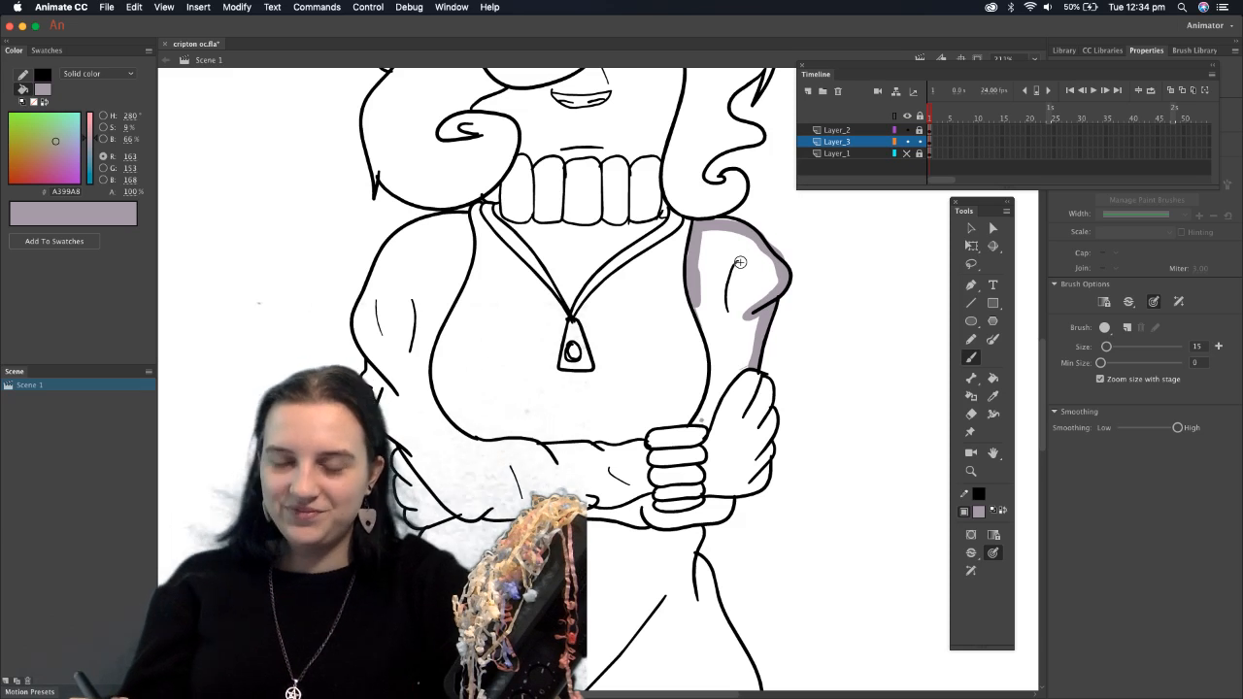
left_click_drag(700, 422, 759, 362)
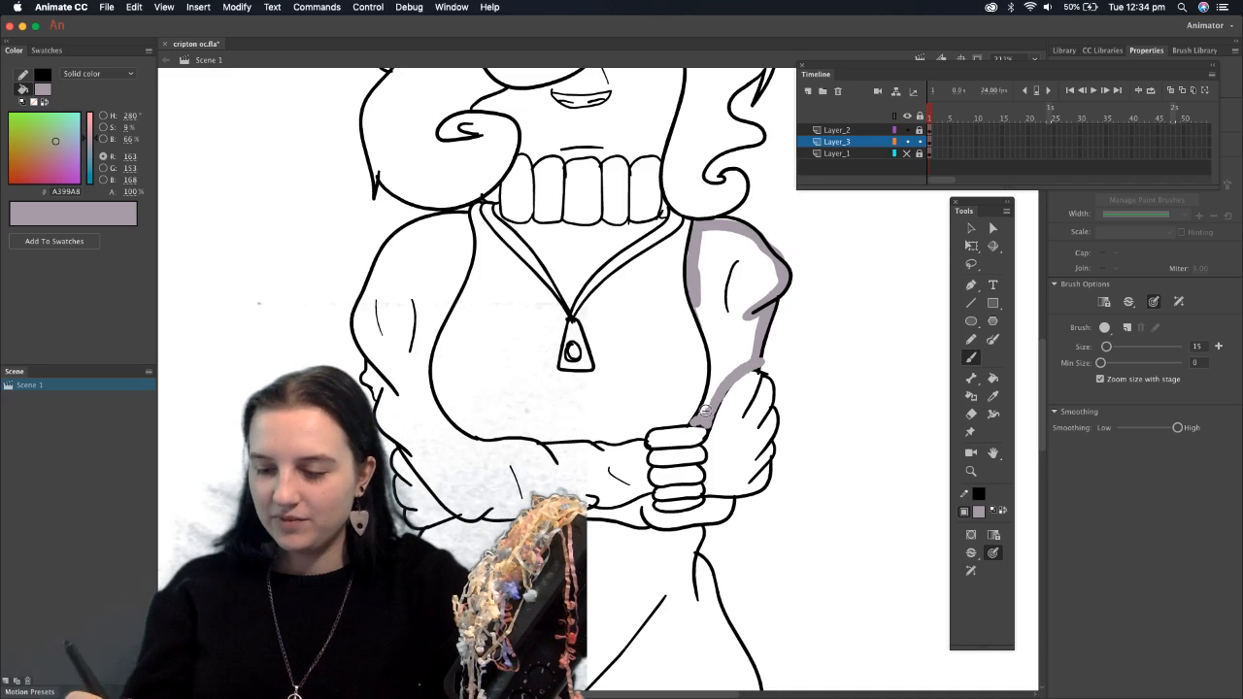
mouse_move(716, 380)
left_mouse_down()
mouse_move(699, 313)
mouse_move(714, 384)
left_mouse_up()
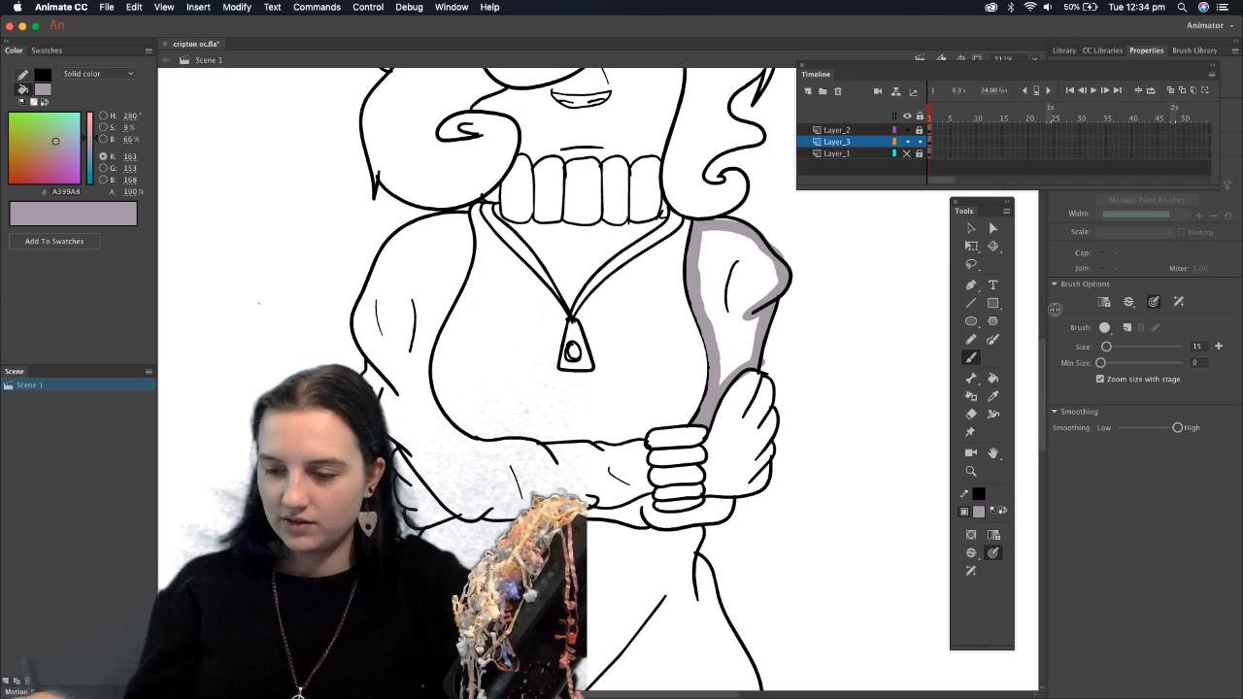
left_click(992, 378)
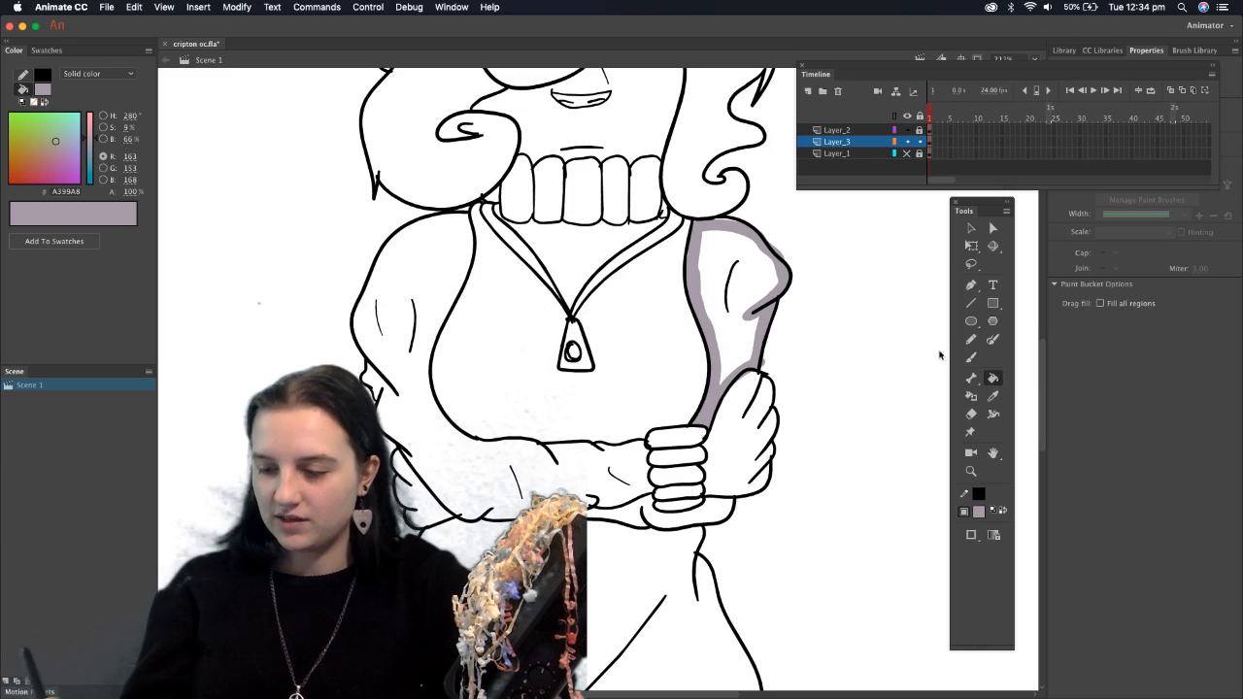
left_click(734, 333)
Touch up the filled sleeve along the top of the shoulder with the brush and erase the colour outside its outline
left_click(972, 357)
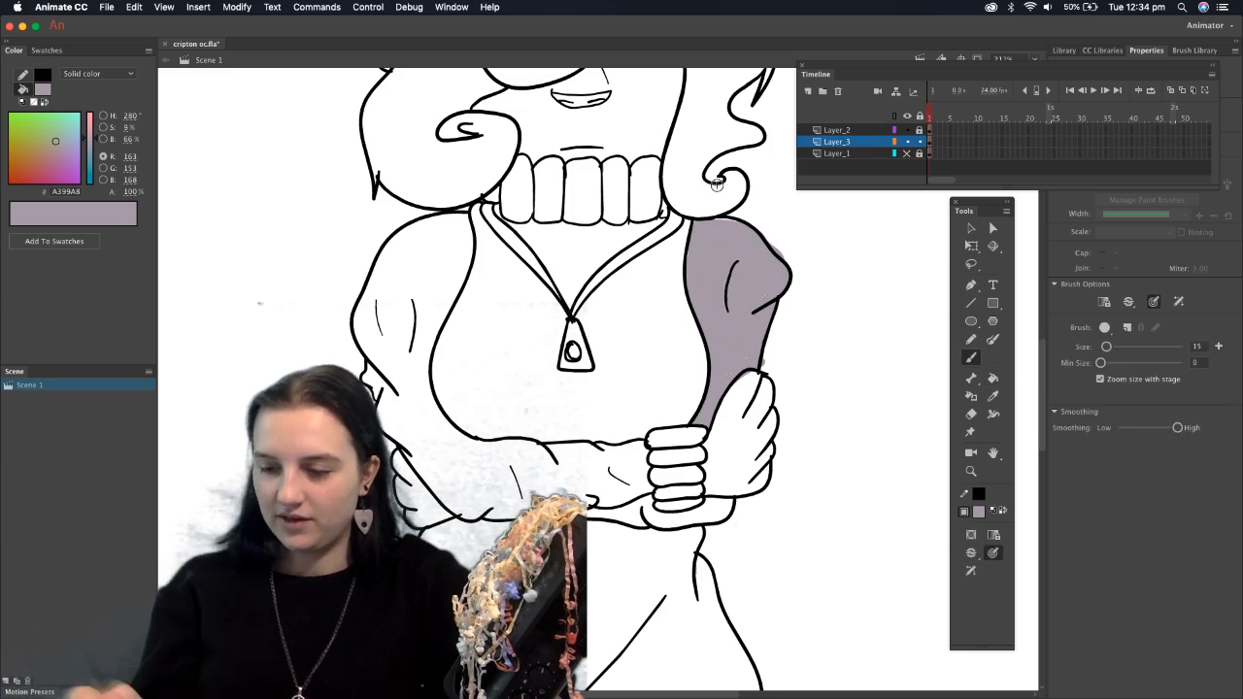
mouse_move(724, 229)
left_mouse_down()
mouse_move(698, 231)
mouse_move(689, 254)
mouse_move(763, 248)
left_mouse_up()
left_click(971, 413)
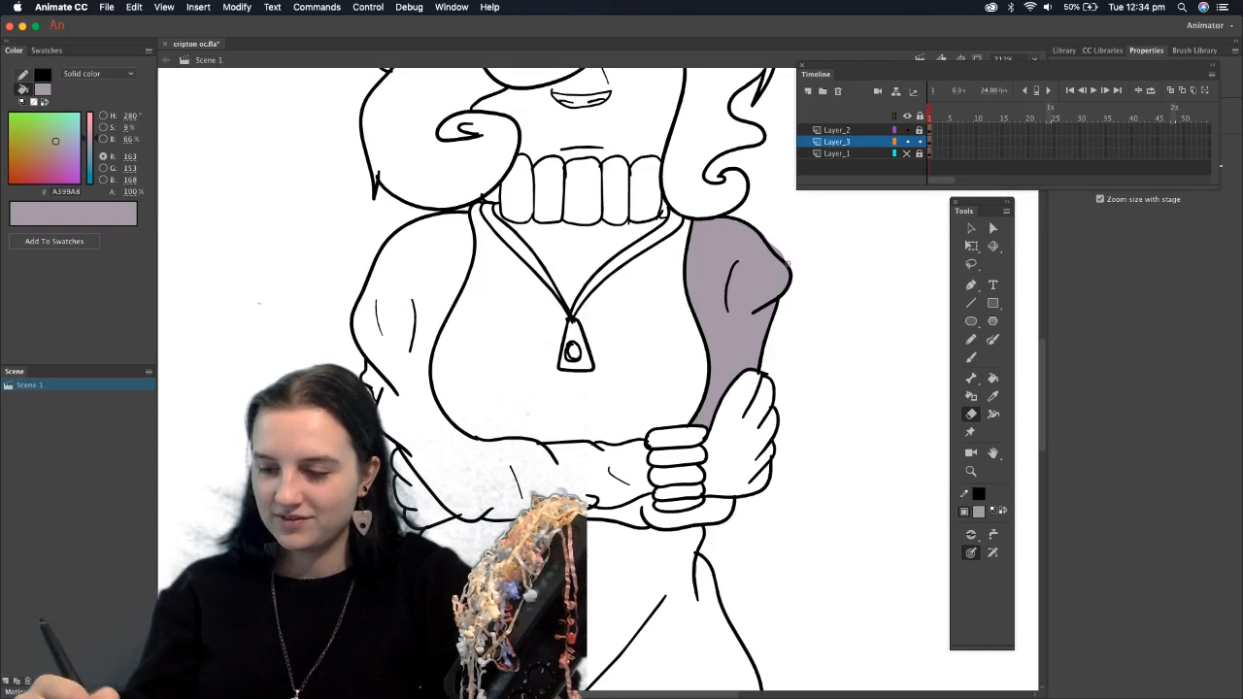
Brush the same purple along the other sleeve's outer edge, from the shoulder past the elbow and along the underside of the forearm
left_click(971, 357)
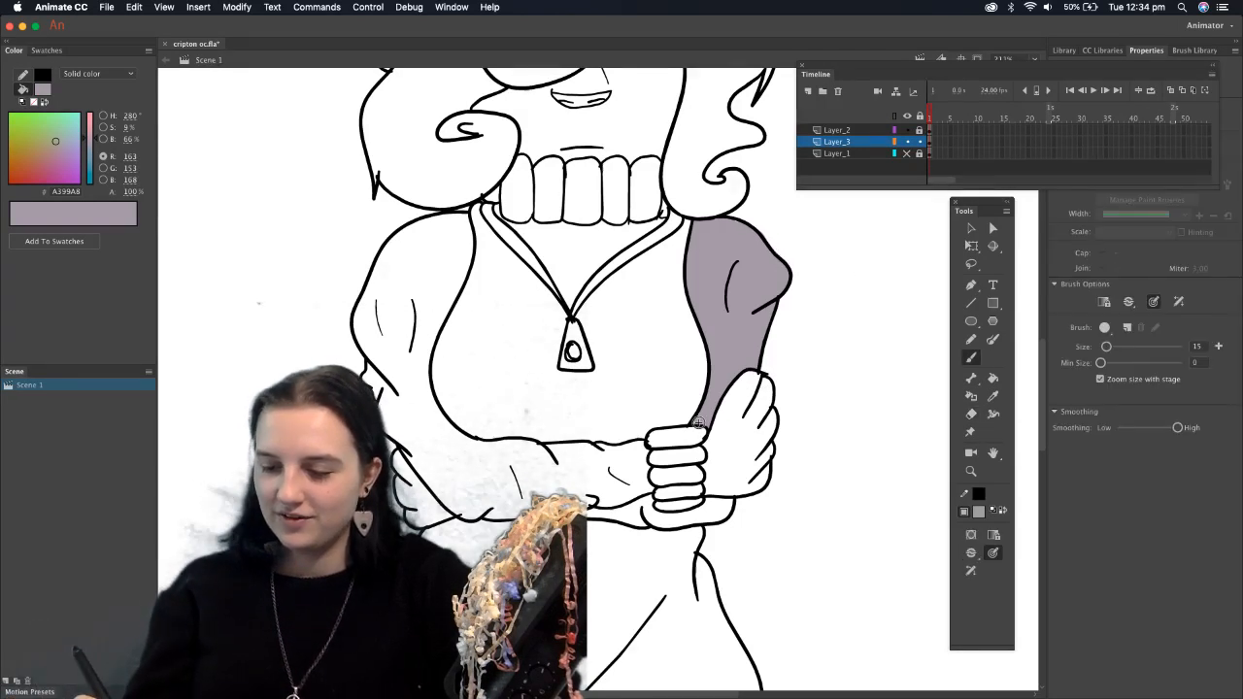
mouse_move(465, 226)
left_mouse_down()
mouse_move(435, 221)
mouse_move(394, 258)
mouse_move(359, 322)
left_mouse_up()
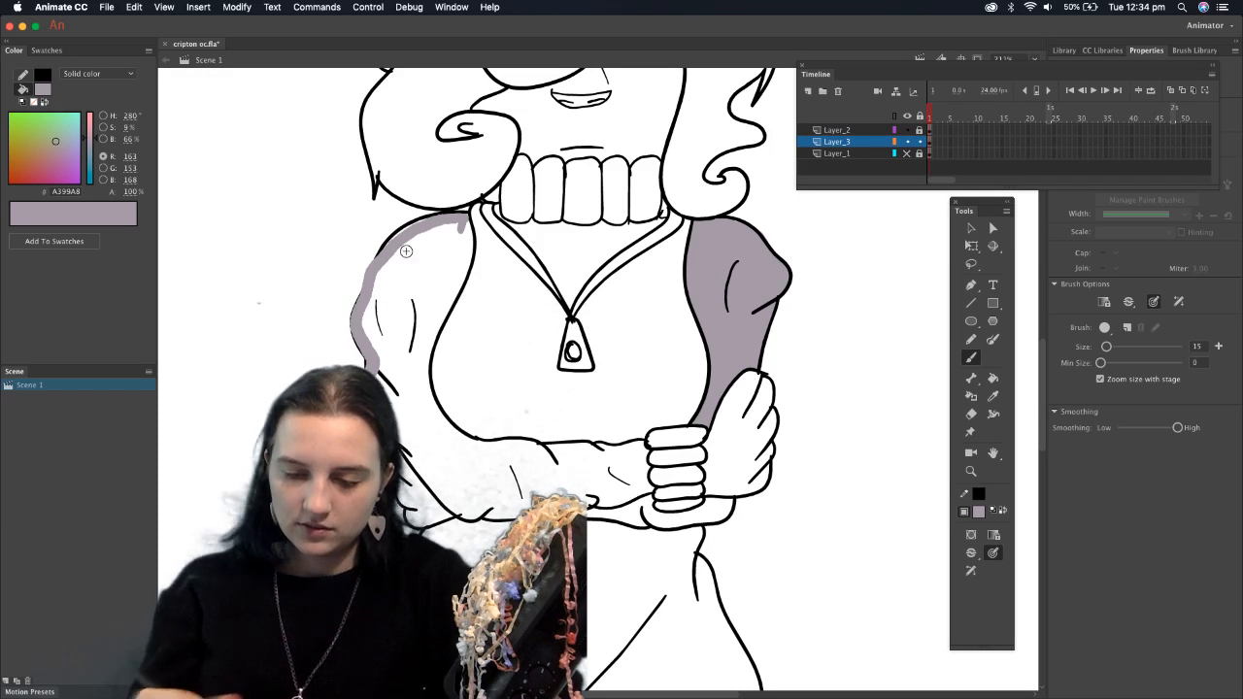
left_click_drag(417, 238, 359, 310)
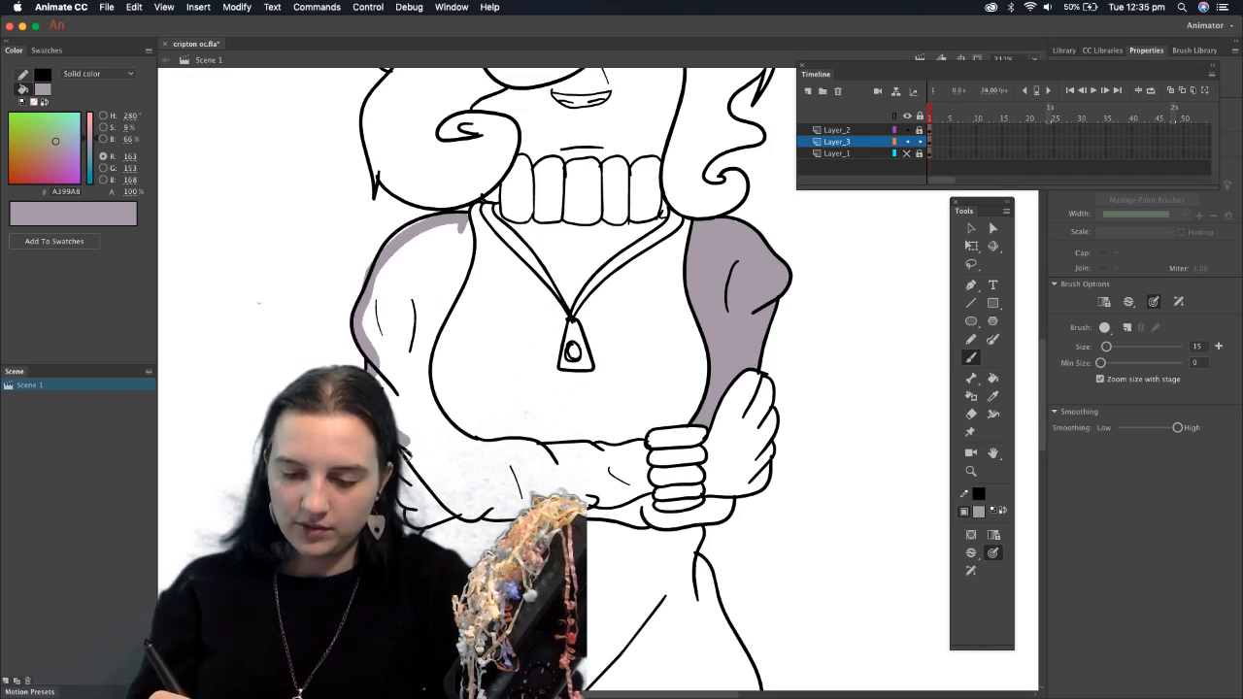
left_click_drag(414, 471, 459, 517)
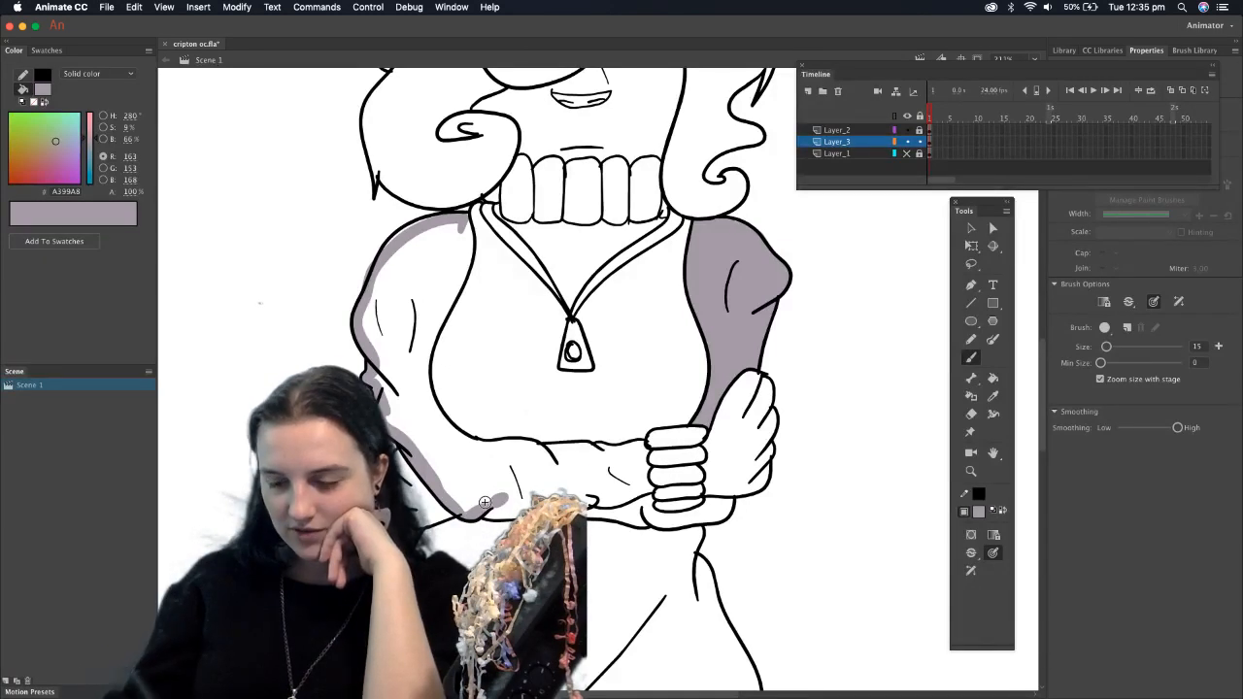
left_click_drag(586, 507, 646, 493)
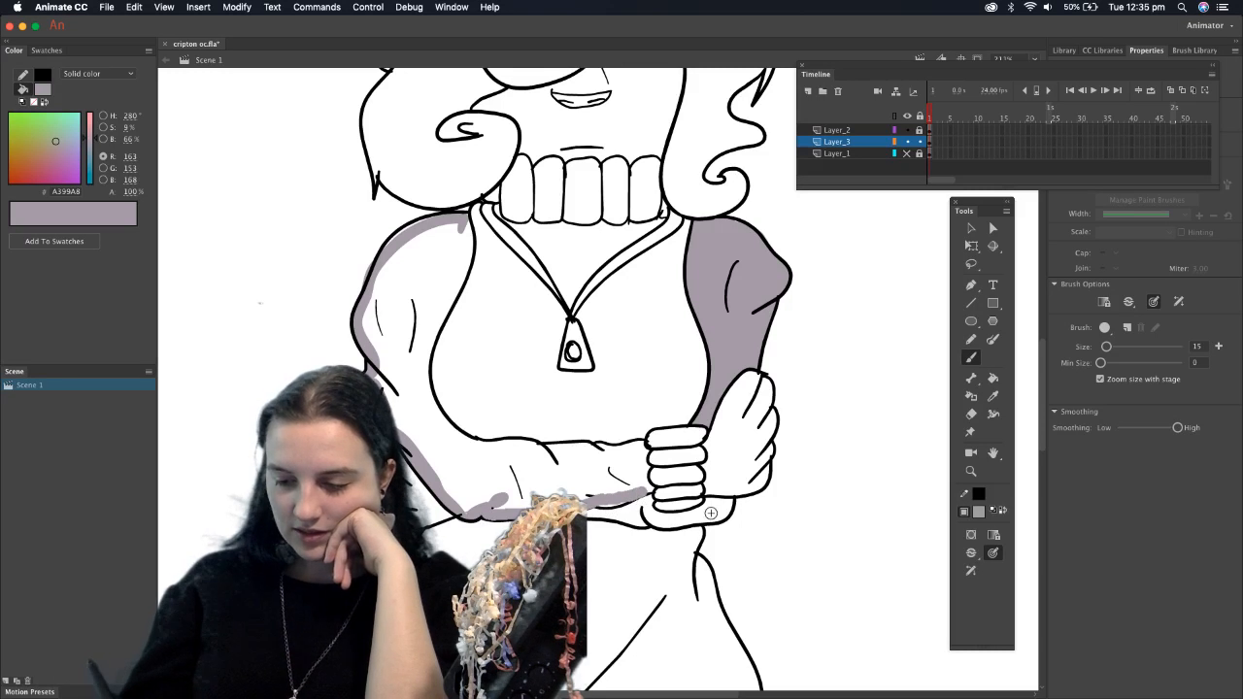
mouse_move(704, 509)
left_mouse_down()
mouse_move(728, 513)
mouse_move(719, 528)
left_mouse_up()
mouse_move(720, 530)
left_mouse_down()
mouse_move(660, 537)
mouse_move(592, 524)
left_mouse_up()
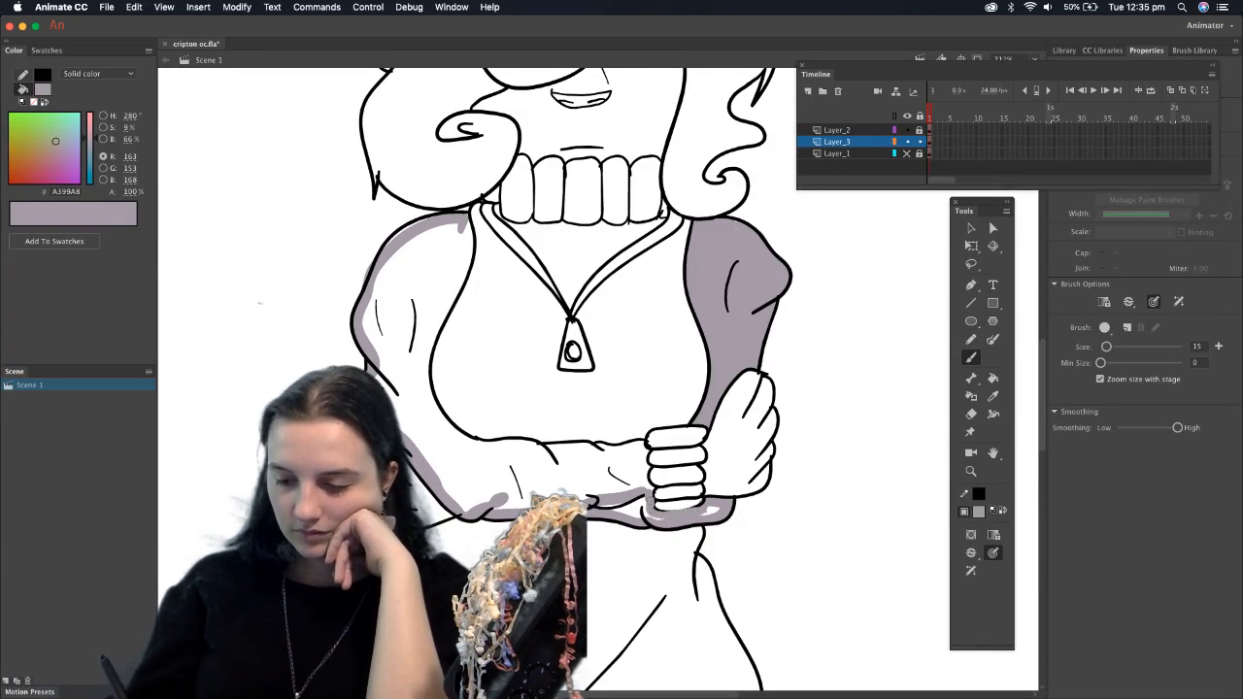
Finish the second sleeve's colour border along the chest and upper forearm, erase the overspill and bucket-fill the sleeve
left_click_drag(629, 457, 568, 457)
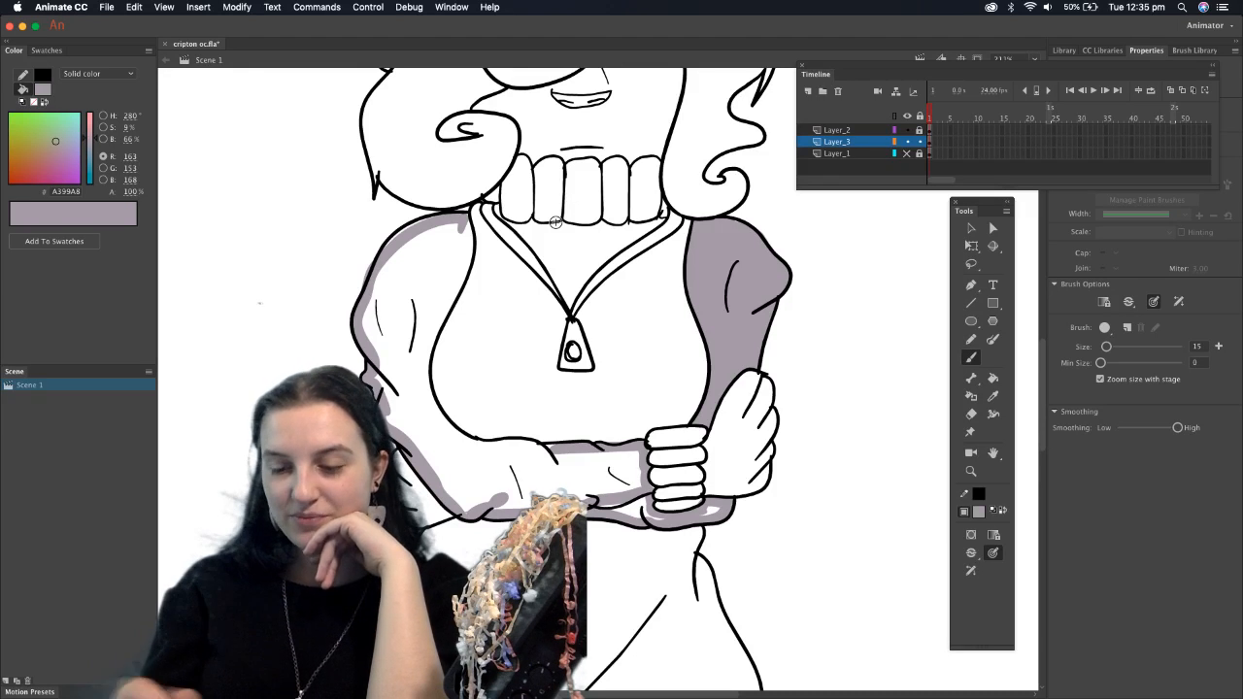
mouse_move(466, 239)
left_mouse_down()
mouse_move(468, 273)
mouse_move(434, 347)
left_mouse_up()
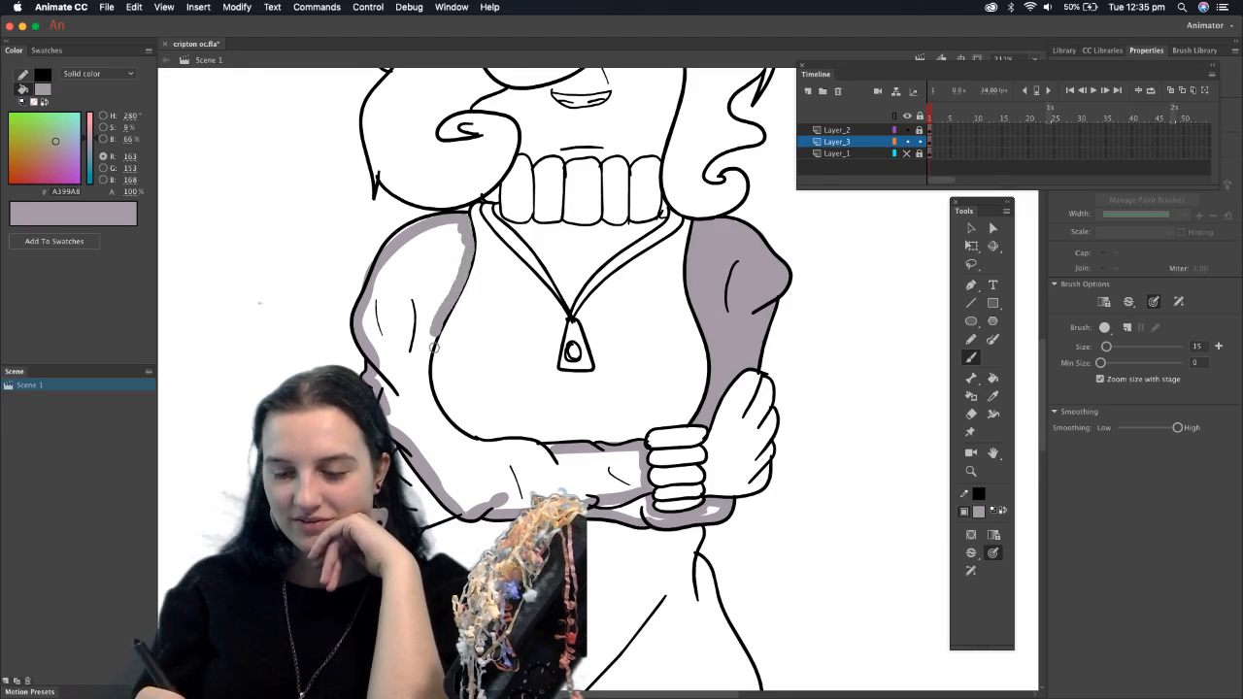
left_click_drag(471, 460, 542, 466)
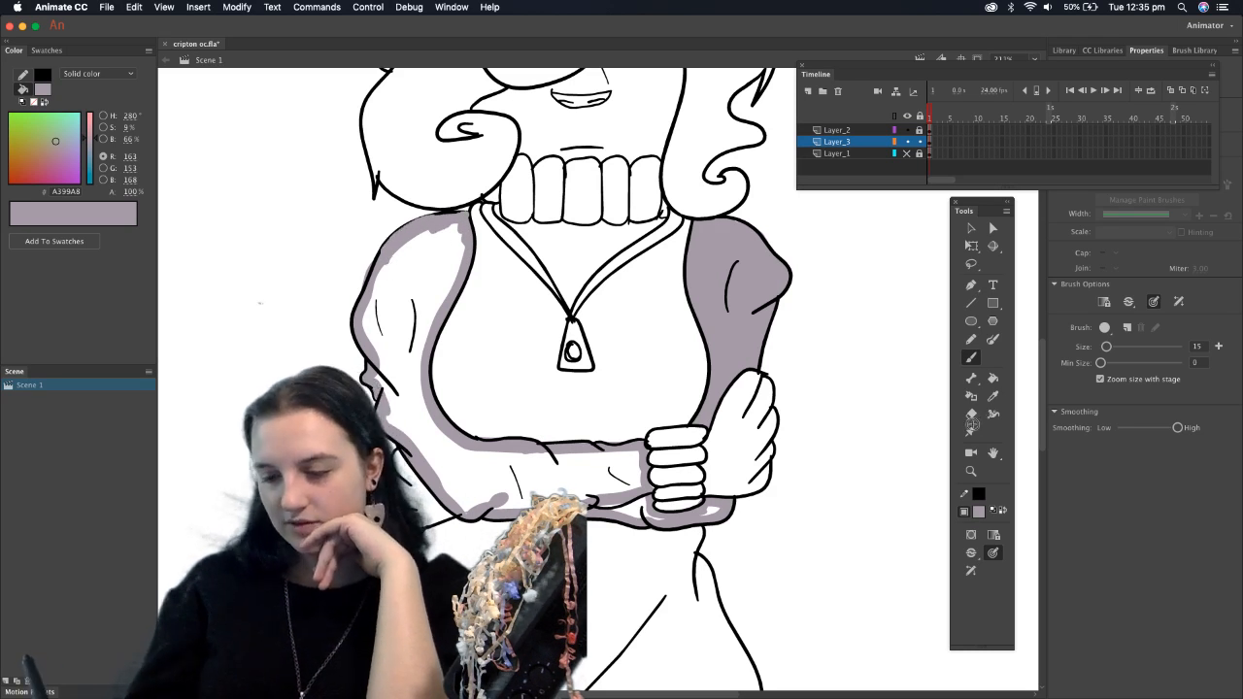
left_click(971, 415)
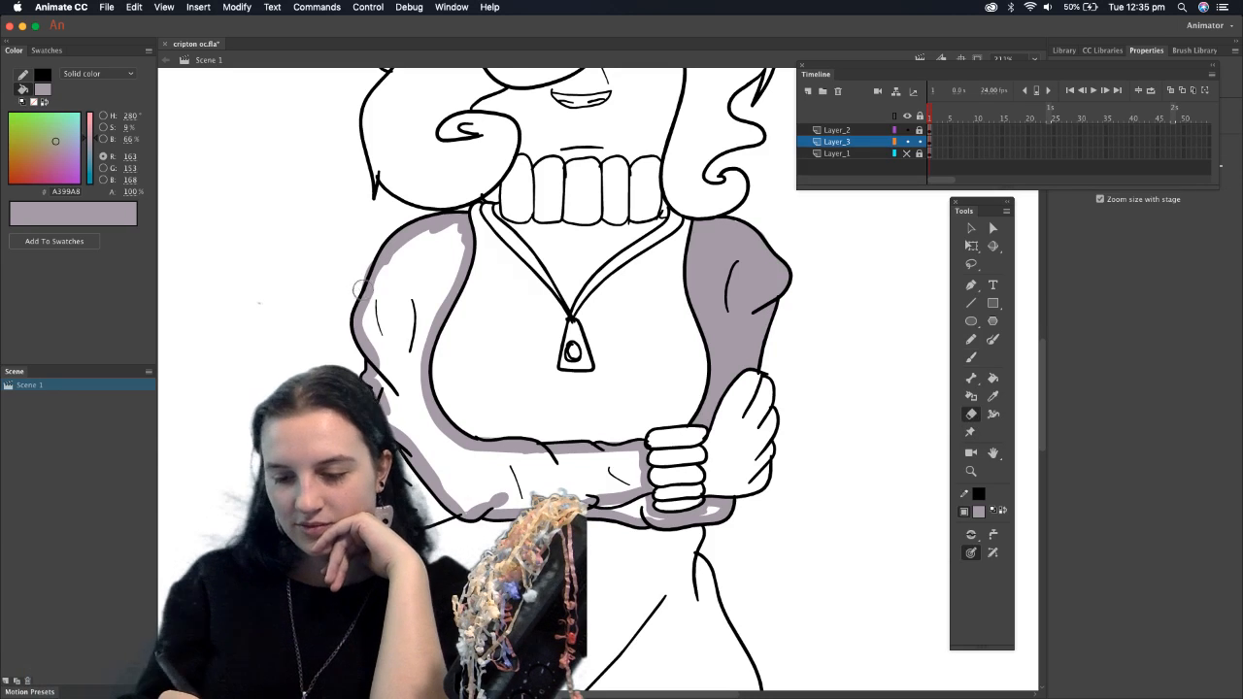
left_click(992, 377)
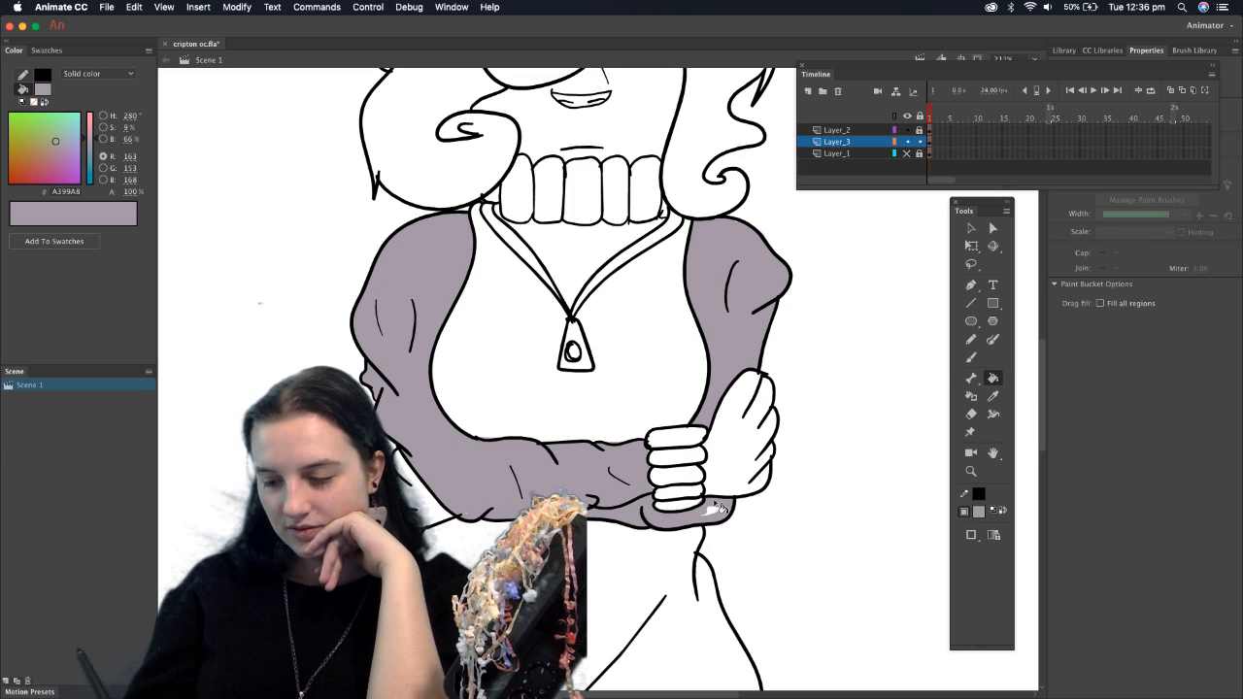
Brush purple around the ribbed cuff at the end of the crossed forearm and bucket-fill its segments
left_click(970, 358)
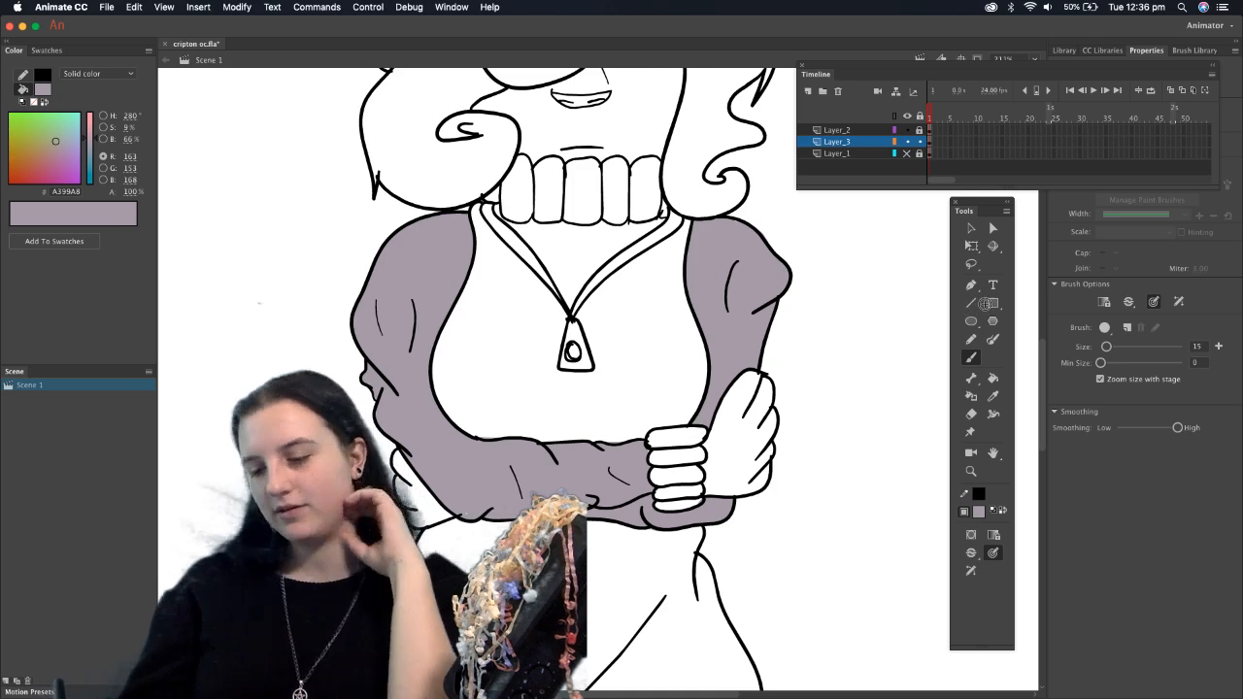
left_click(656, 456)
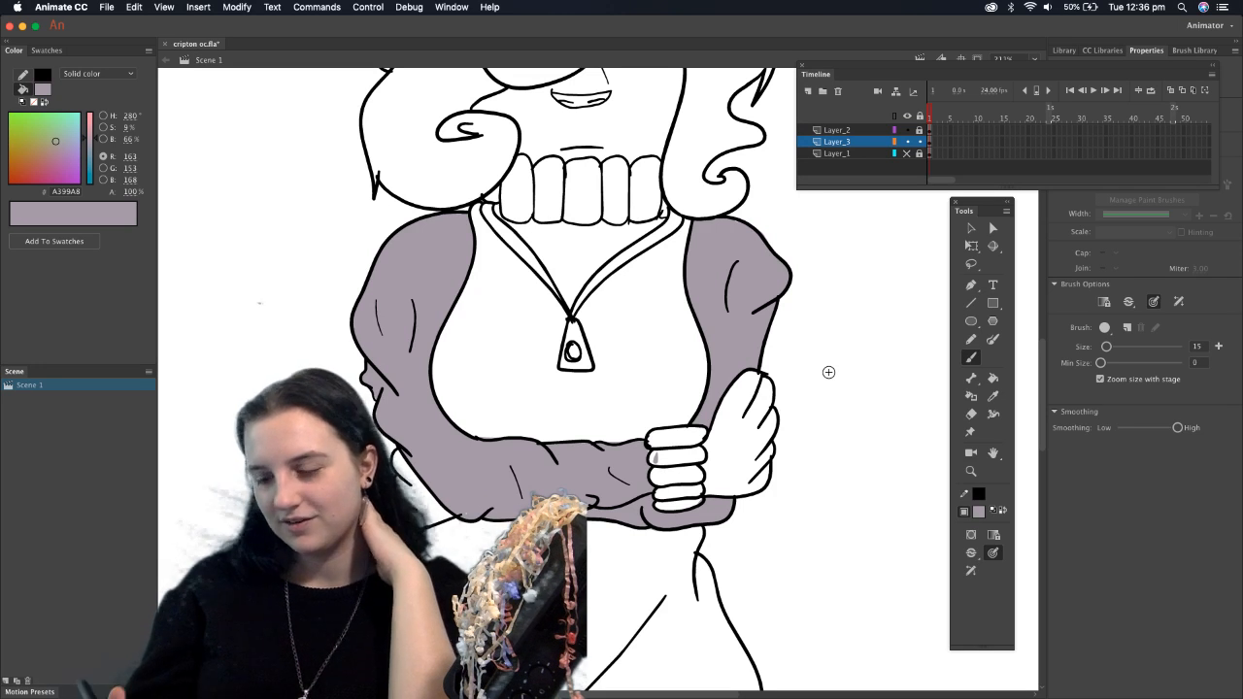
mouse_move(652, 454)
left_mouse_down()
mouse_move(701, 445)
mouse_move(693, 495)
left_mouse_up()
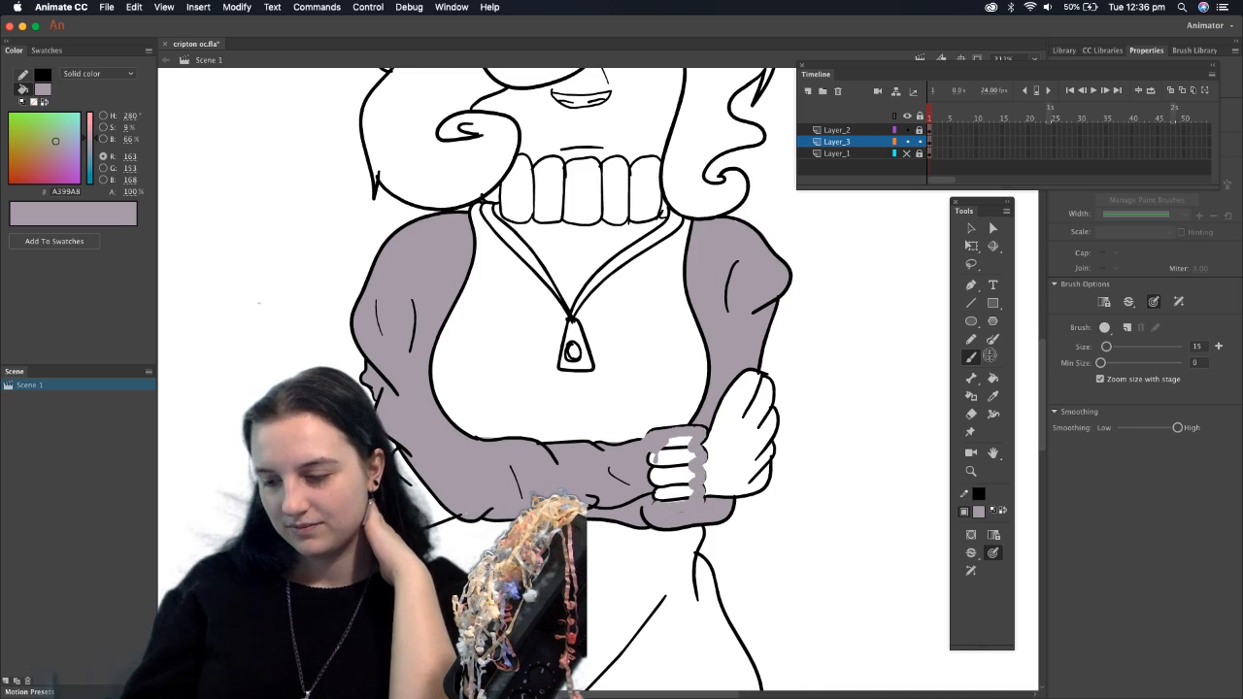
left_click(992, 378)
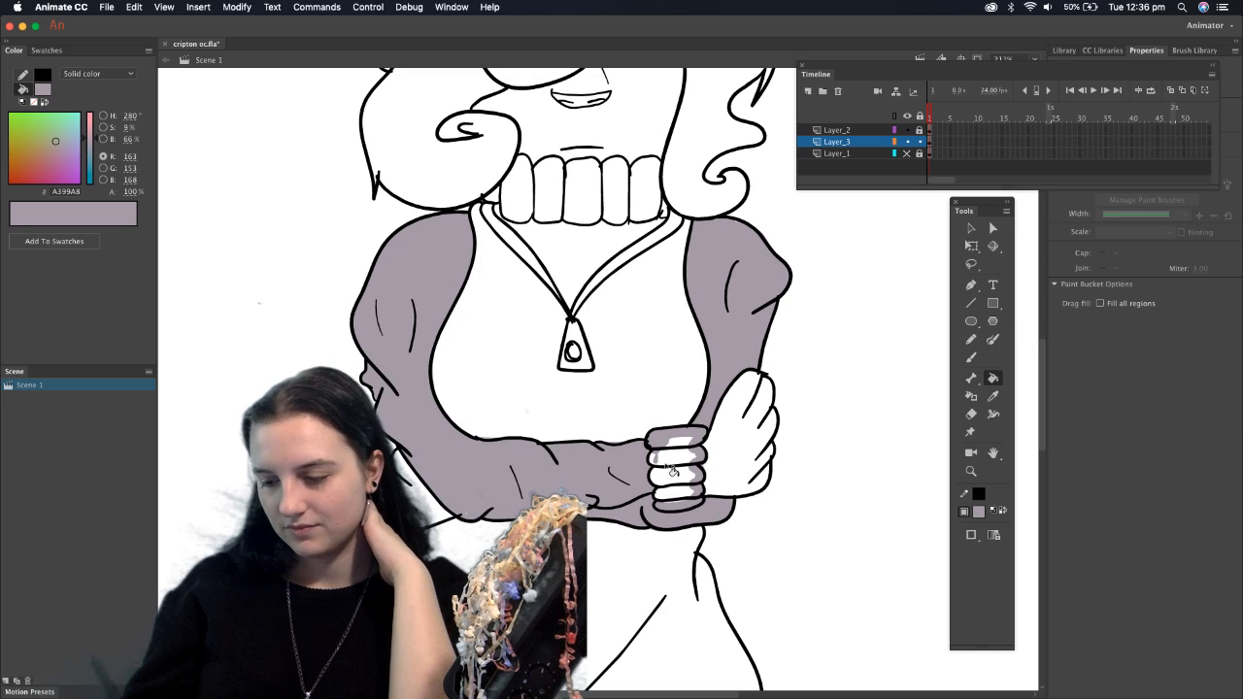
left_click(675, 473)
Brush purple along the V-shaped neckline and inside the edges of the ribbed turtleneck collar segments
left_click(970, 357)
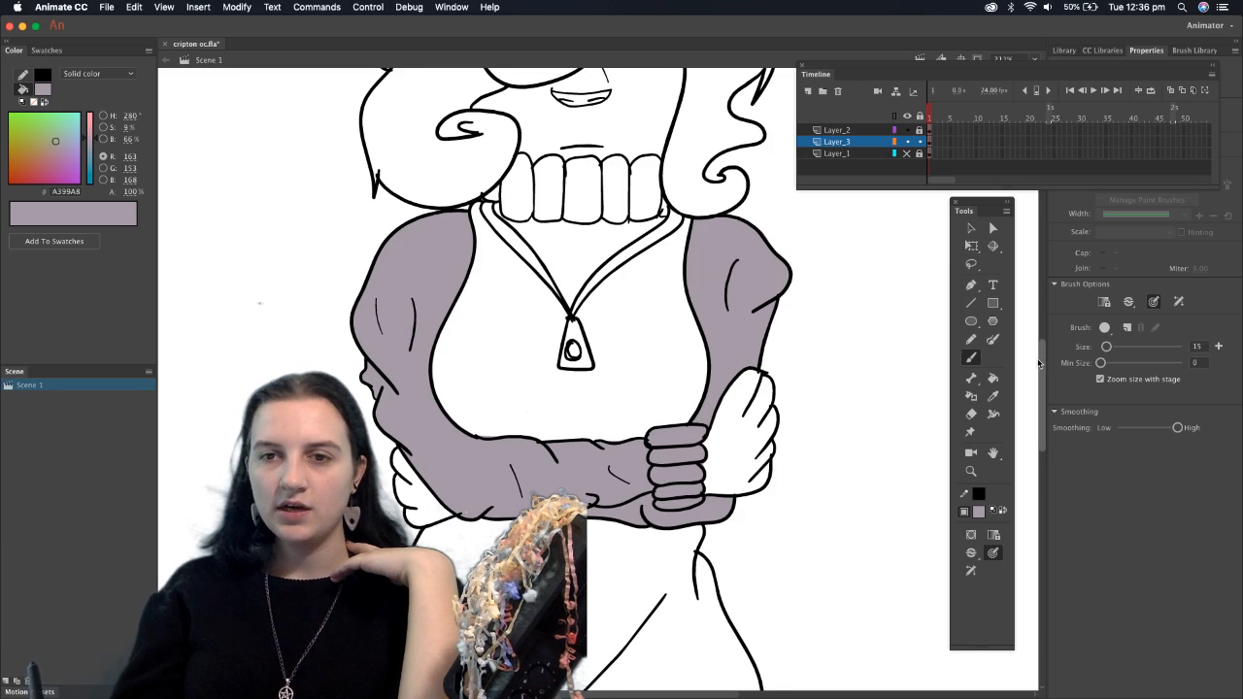
scroll(1024, 387, "up", 5)
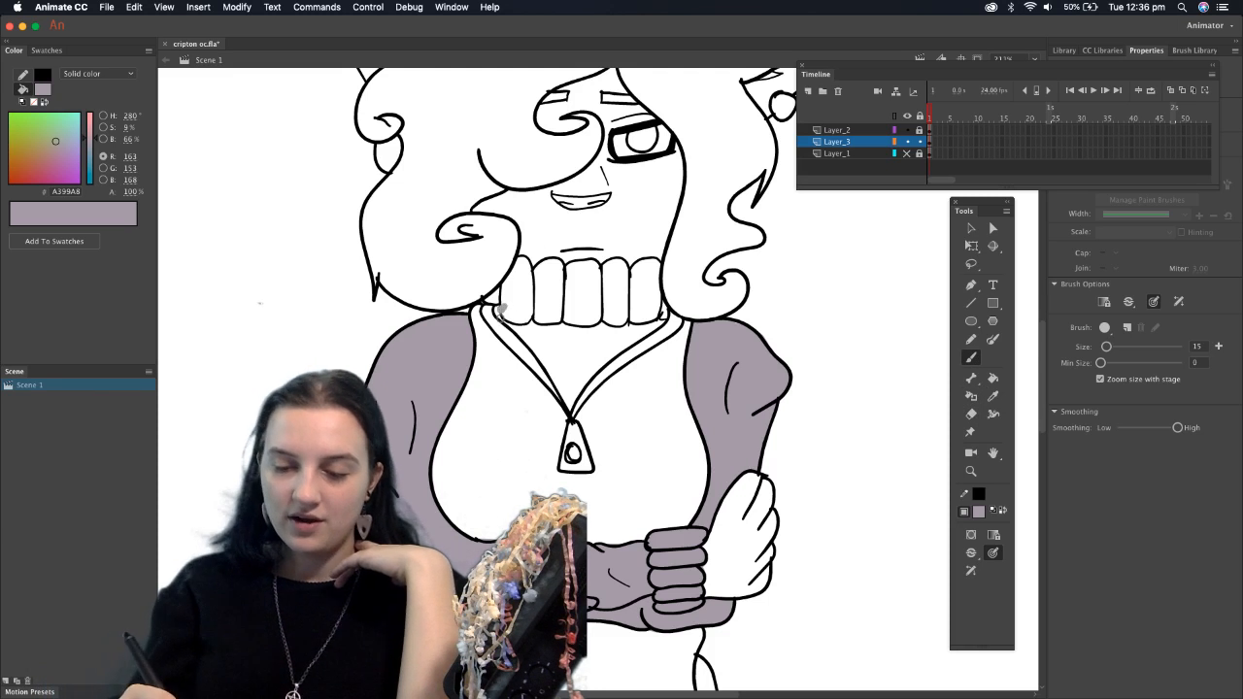
left_click_drag(498, 311, 575, 417)
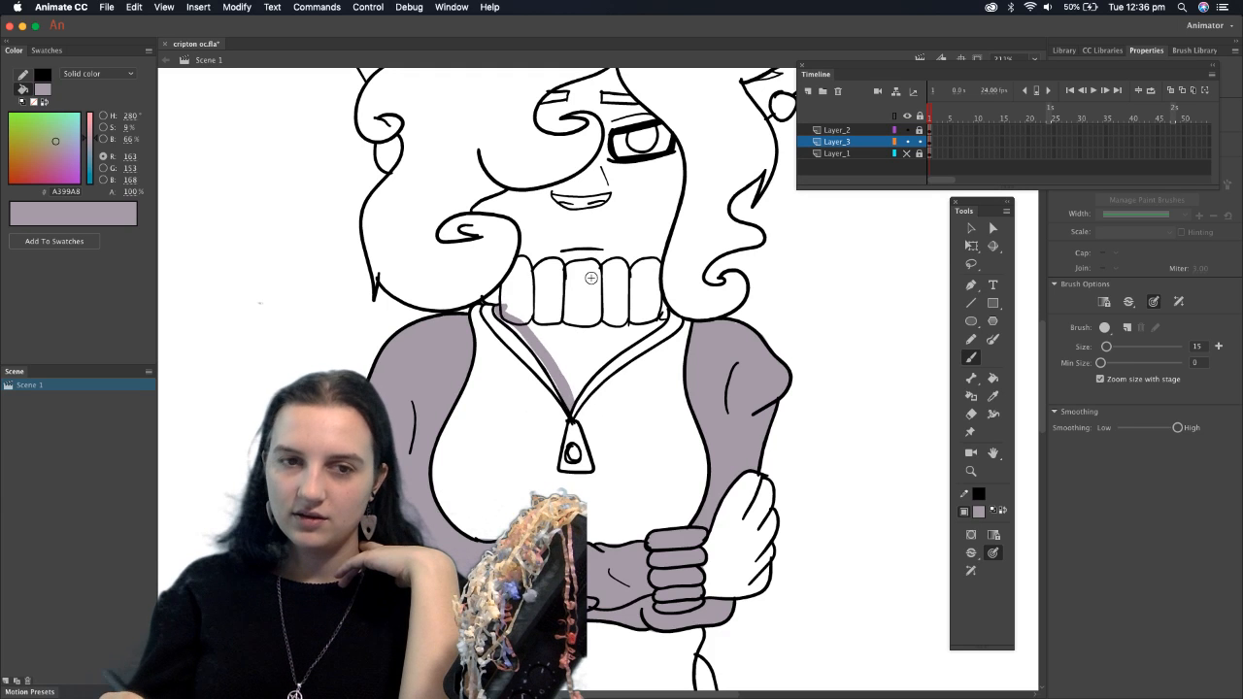
mouse_move(578, 392)
left_mouse_down()
mouse_move(607, 356)
mouse_move(658, 334)
left_mouse_up()
mouse_move(655, 280)
left_mouse_down()
mouse_move(638, 264)
mouse_move(630, 295)
left_mouse_up()
key("cmd+z")
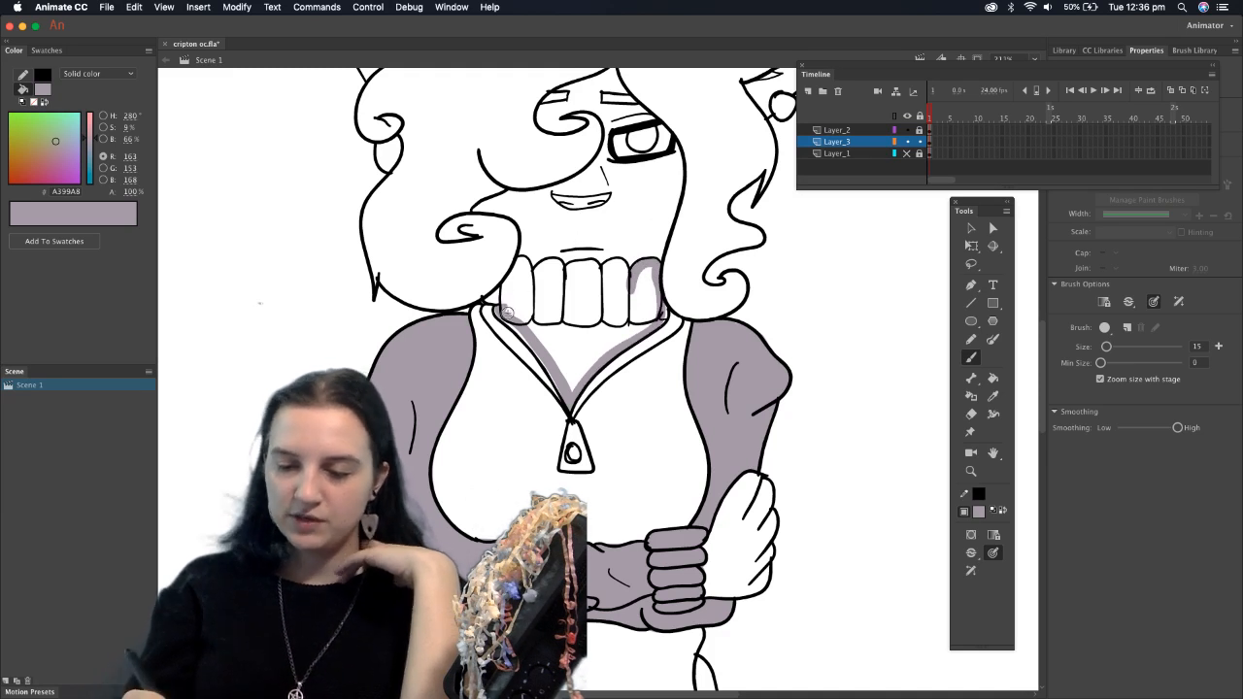
mouse_move(491, 307)
left_mouse_down()
mouse_move(519, 273)
mouse_move(528, 292)
mouse_move(543, 275)
mouse_move(520, 305)
left_mouse_up()
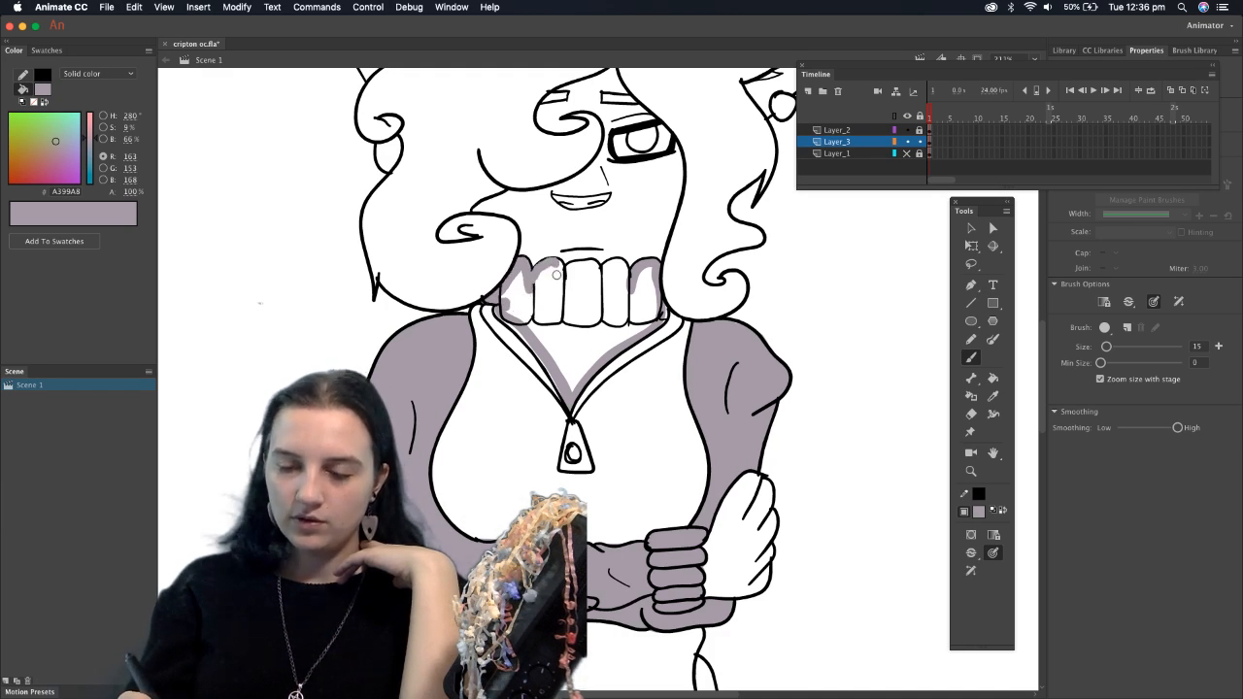
mouse_move(564, 282)
left_mouse_down()
mouse_move(629, 290)
mouse_move(634, 280)
mouse_move(581, 301)
left_mouse_up()
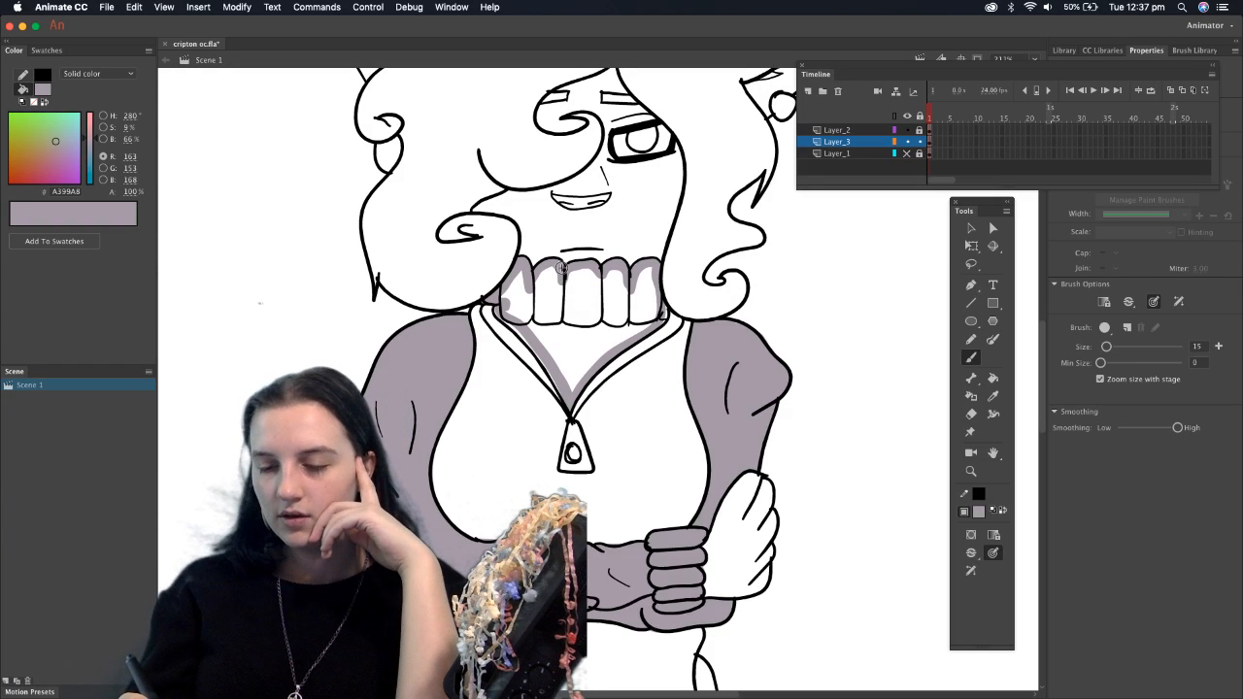
Bucket-fill the ribbed collar segments and the V-shaped neckline area with the purple
left_click(992, 378)
left_click(602, 328)
key("b")
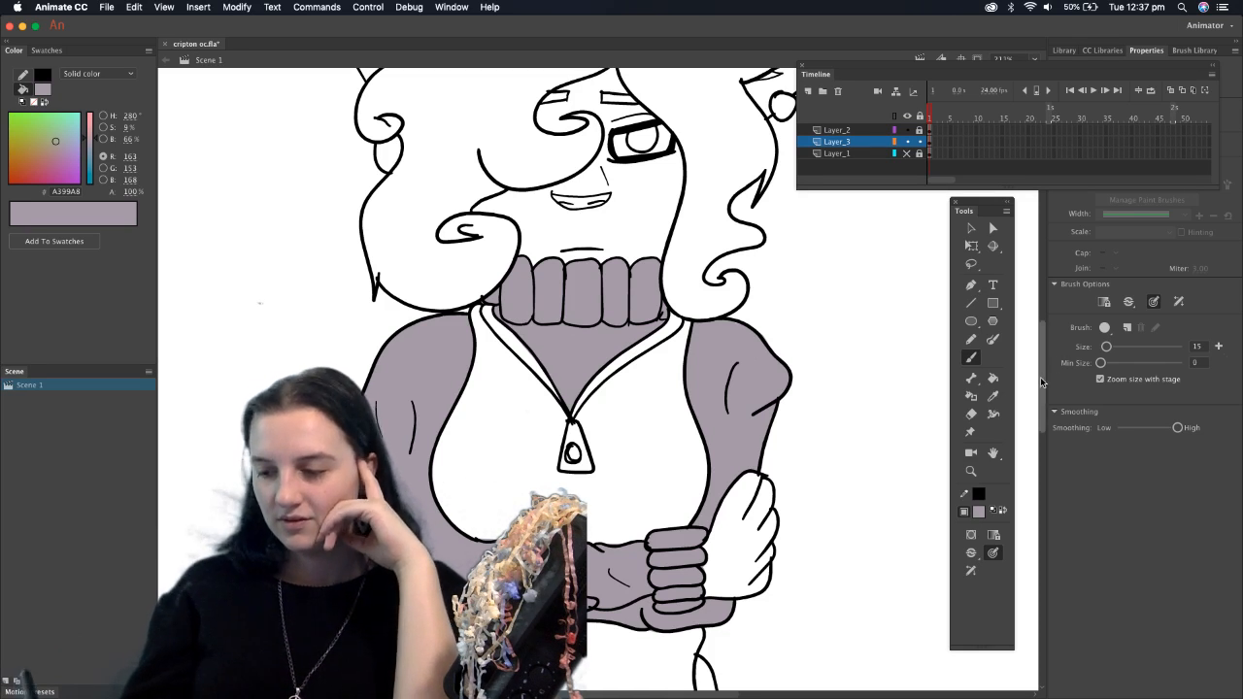
Unlock Layer_2 and try a curved black Paint Brush line across the waist just below the crossed arms
scroll(1044, 423, "down", 1)
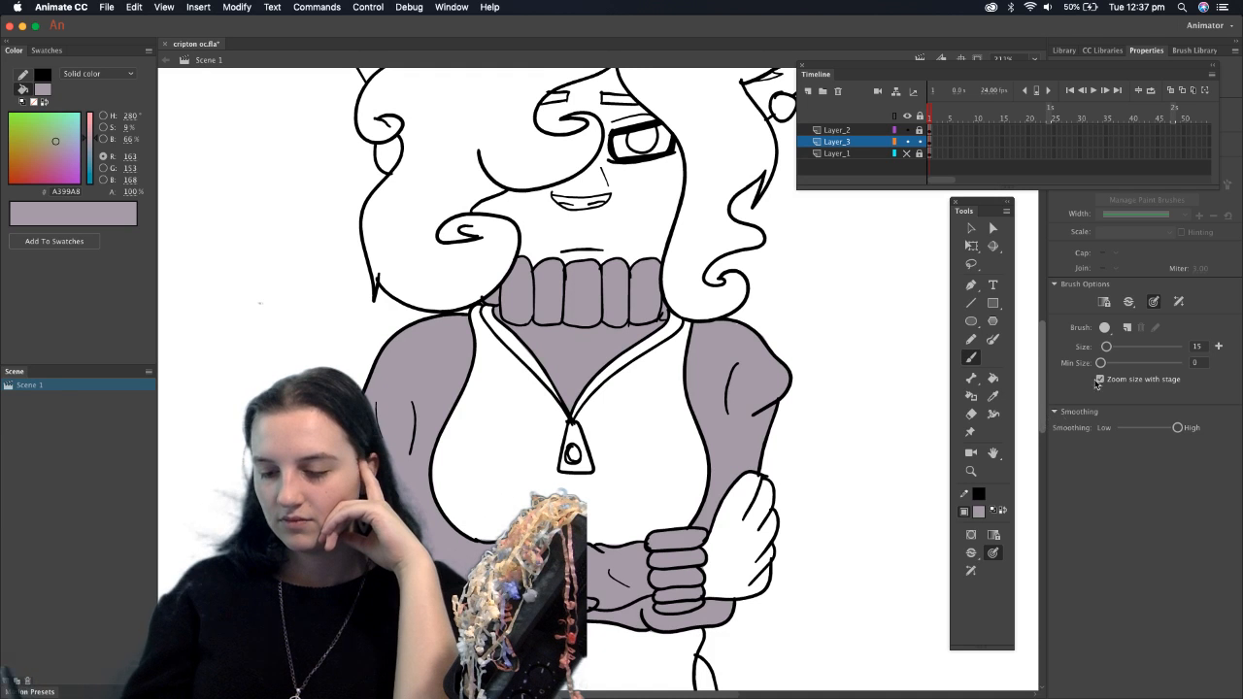
scroll(1044, 395, "down", 5)
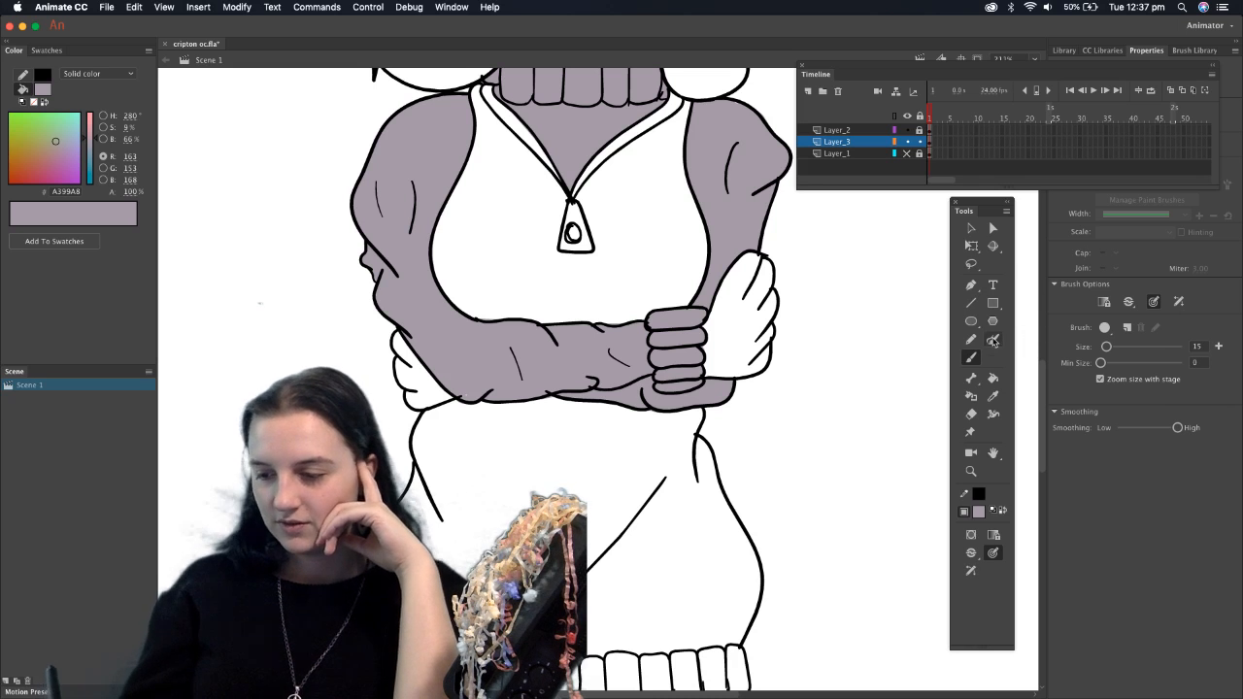
left_click(992, 339)
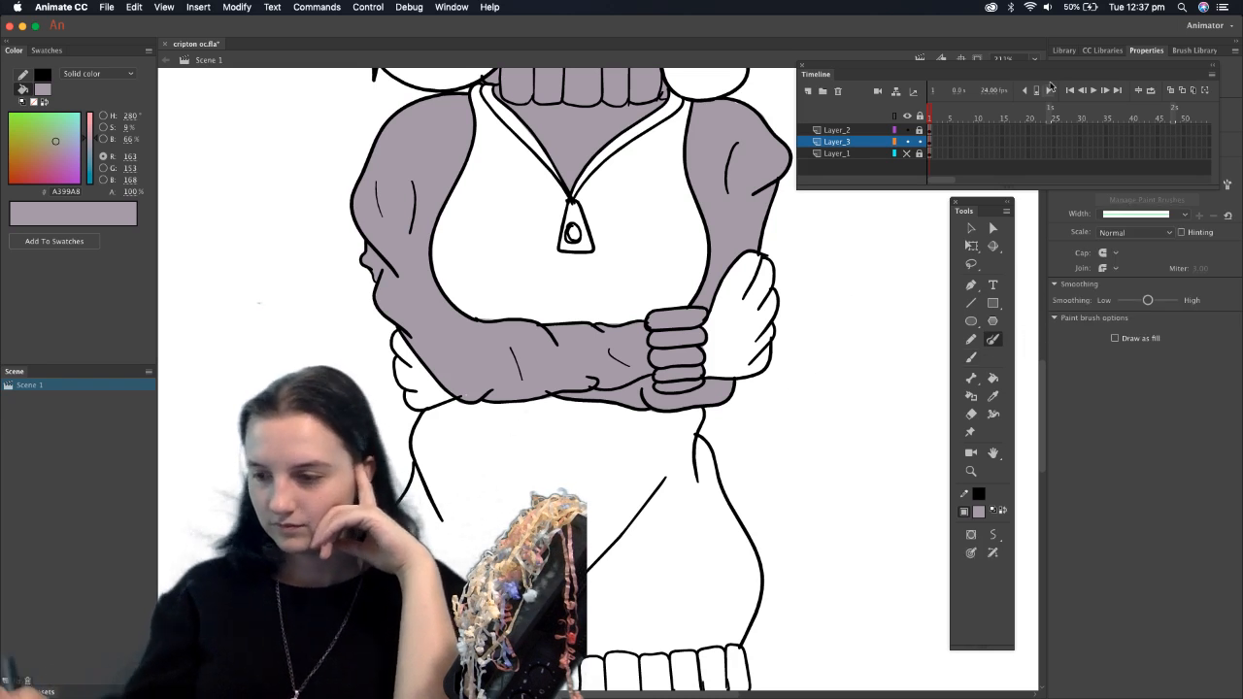
left_click(917, 133)
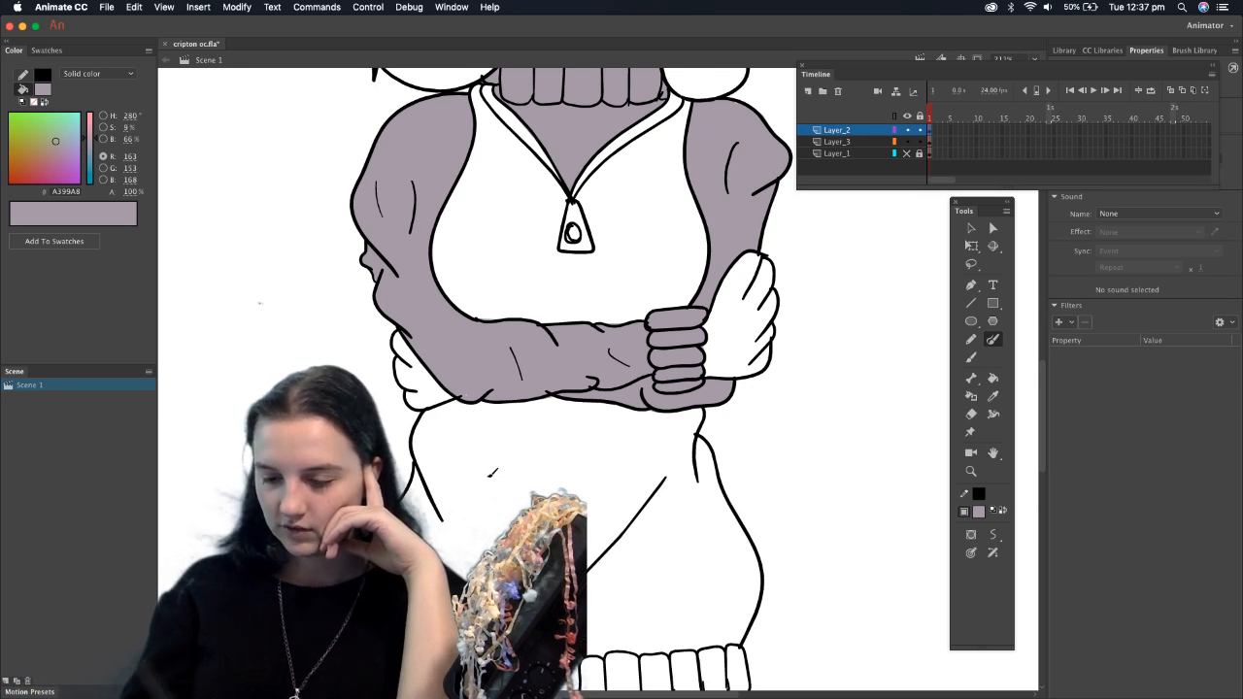
mouse_move(420, 440)
left_mouse_down()
mouse_move(465, 469)
mouse_move(551, 477)
mouse_move(692, 439)
left_mouse_up()
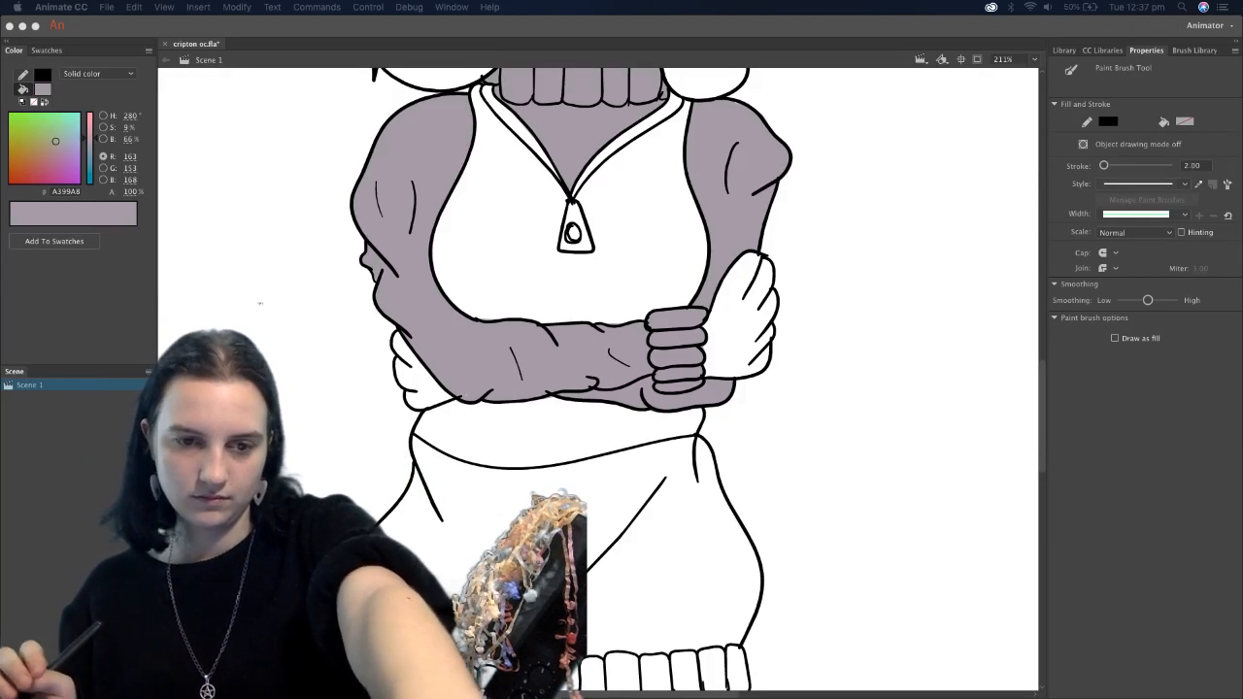
left_click(735, 495)
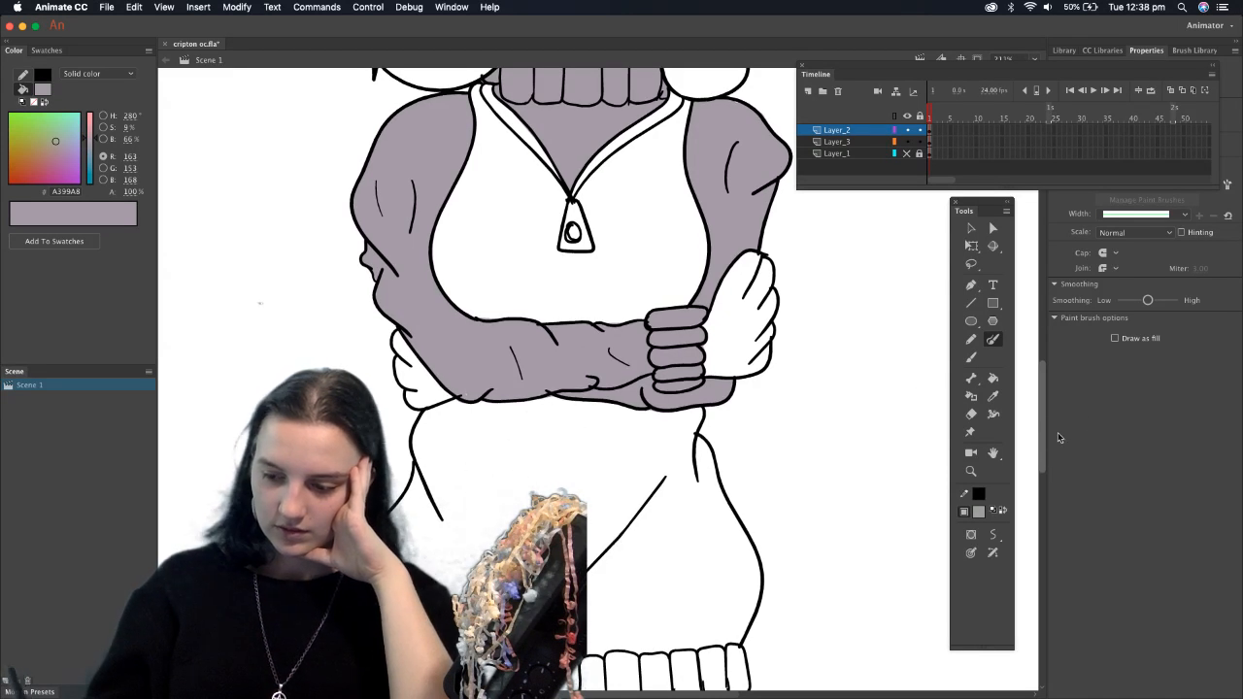
Draw a curved black Paint Brush line across the lower torso, just above the ribbed hem
scroll(1049, 420, "down", 4)
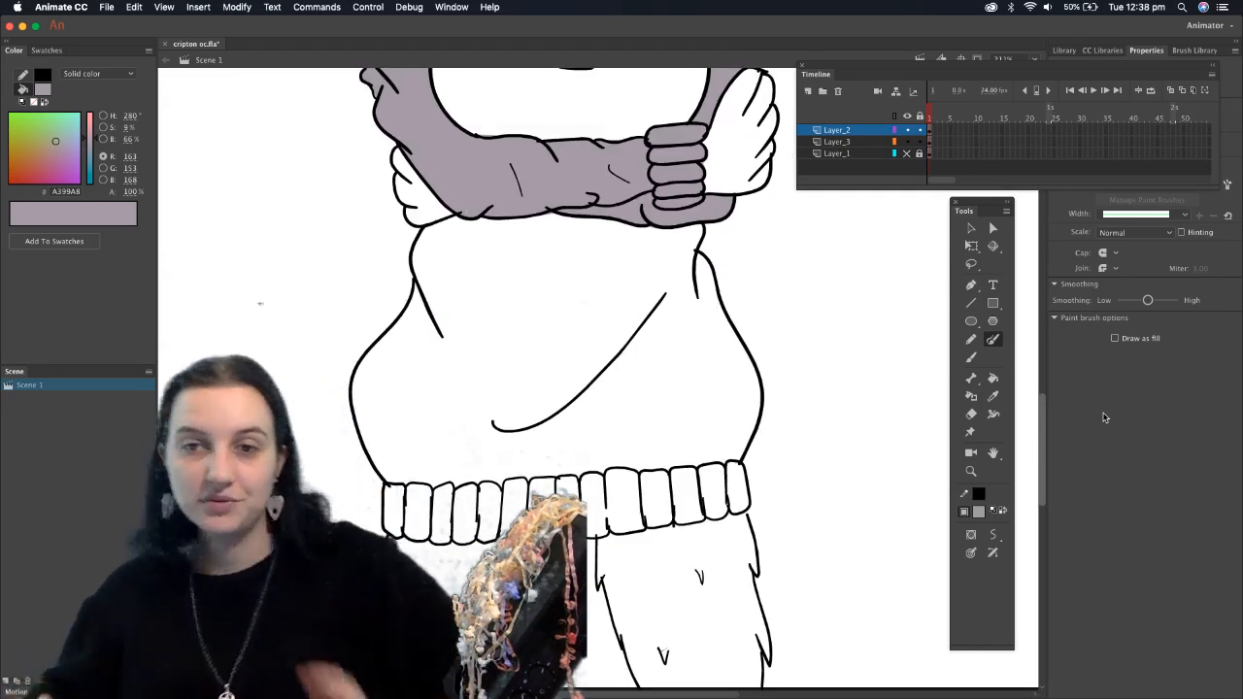
scroll(1103, 417, "down", 2)
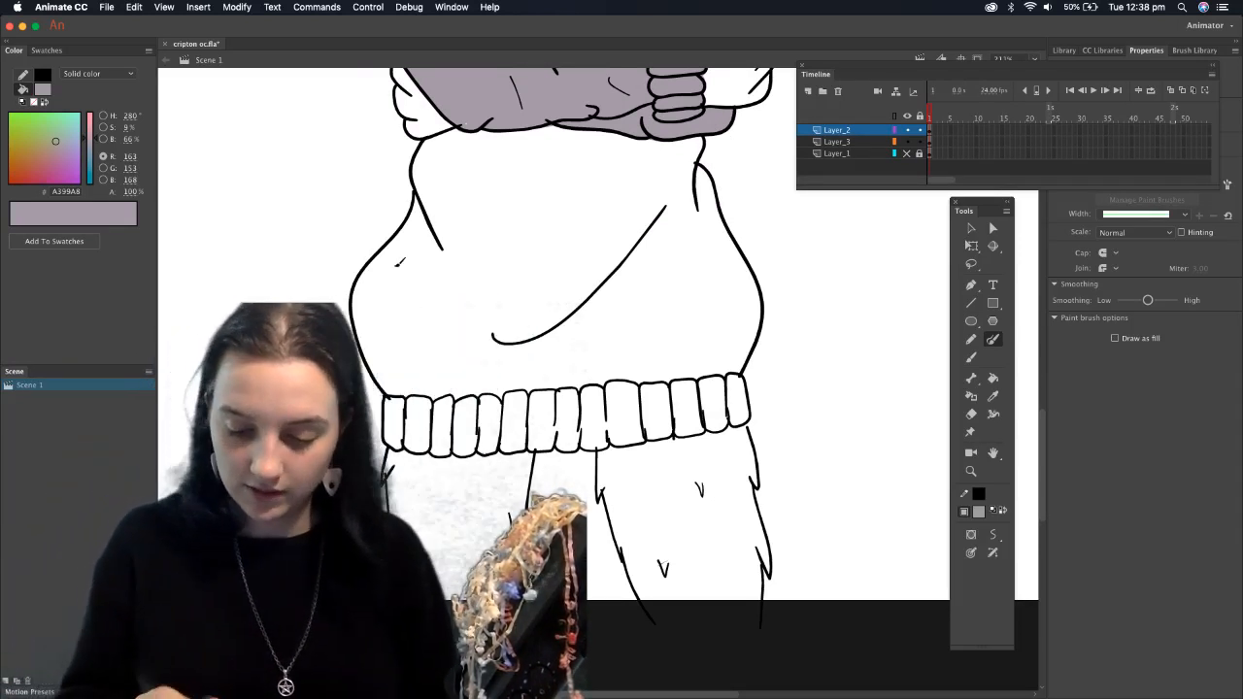
mouse_move(369, 364)
left_mouse_down()
mouse_move(567, 378)
mouse_move(757, 335)
left_mouse_up()
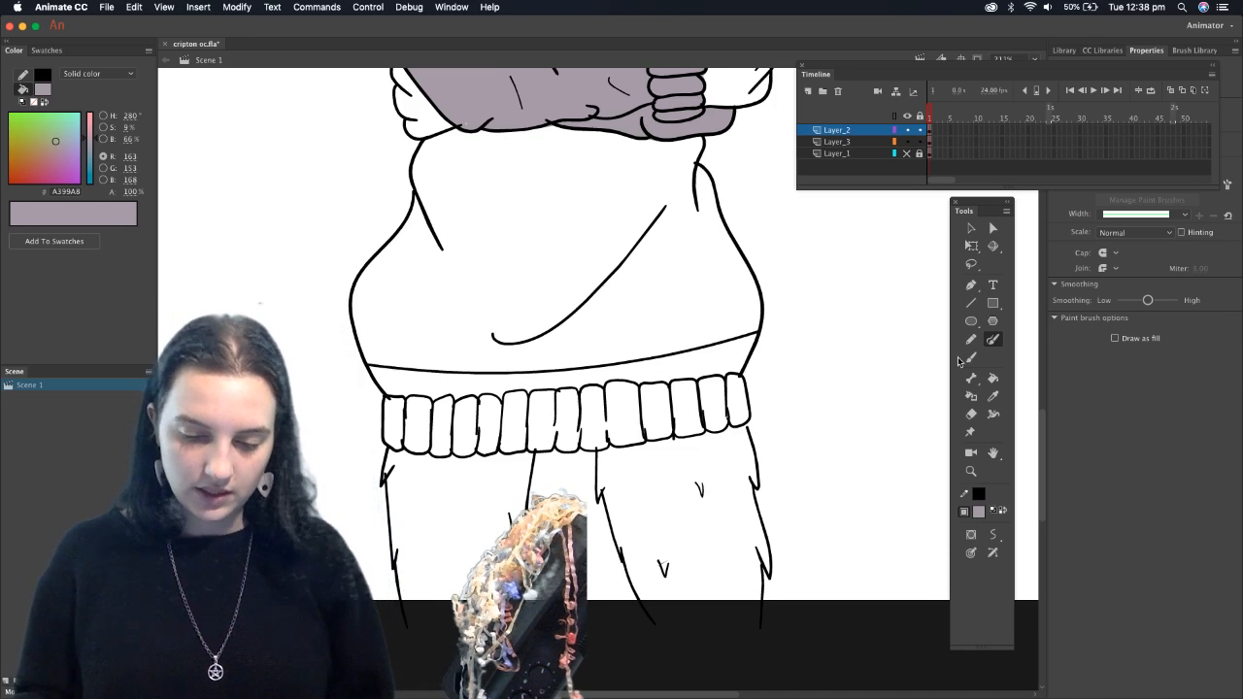
left_click(993, 397)
key("b")
left_click_drag(384, 394, 416, 444)
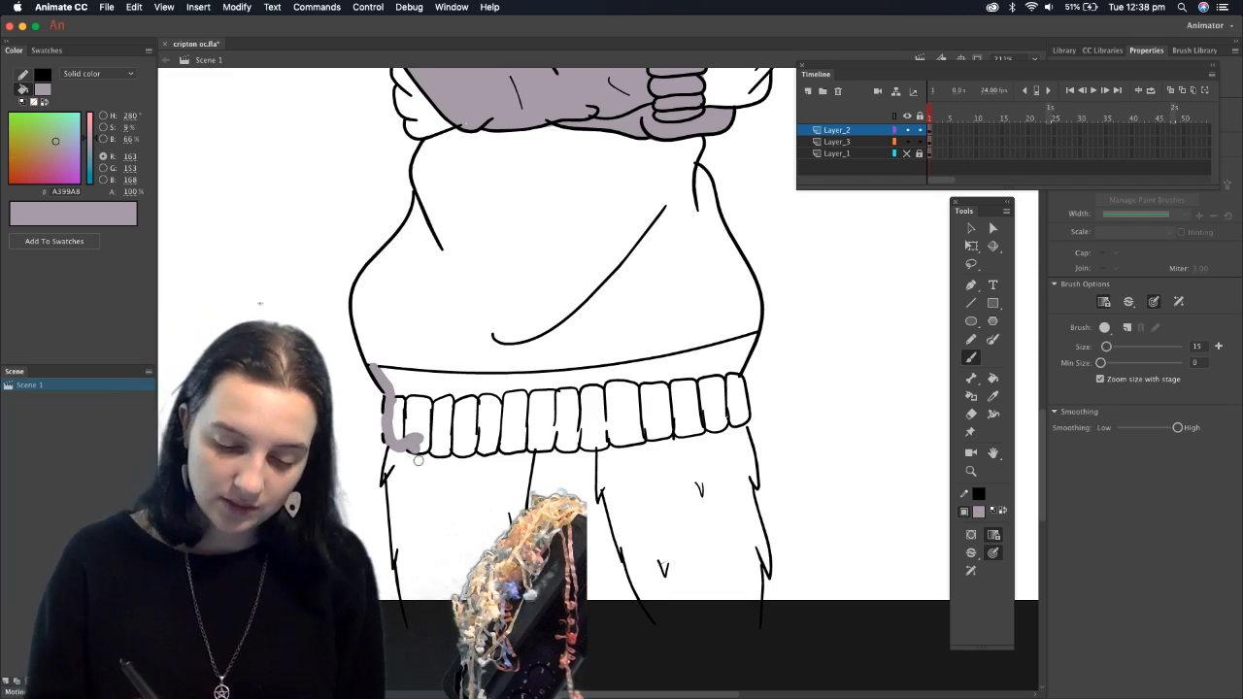
key("super+z")
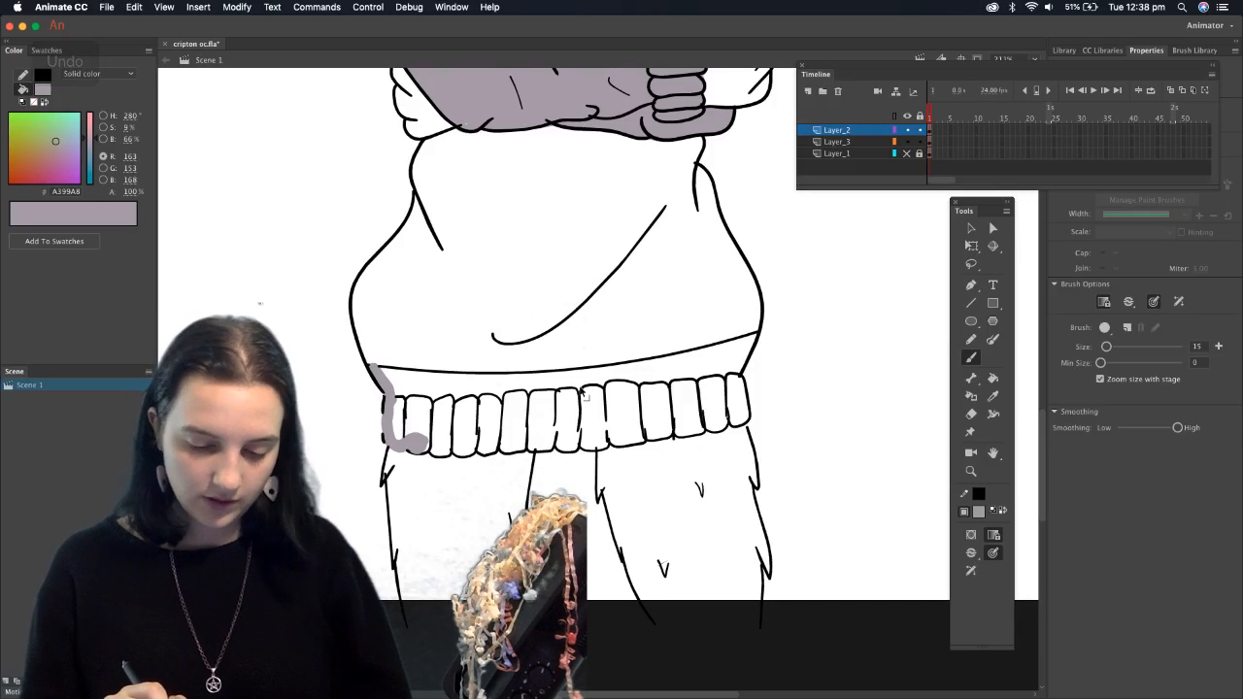
key("super+z")
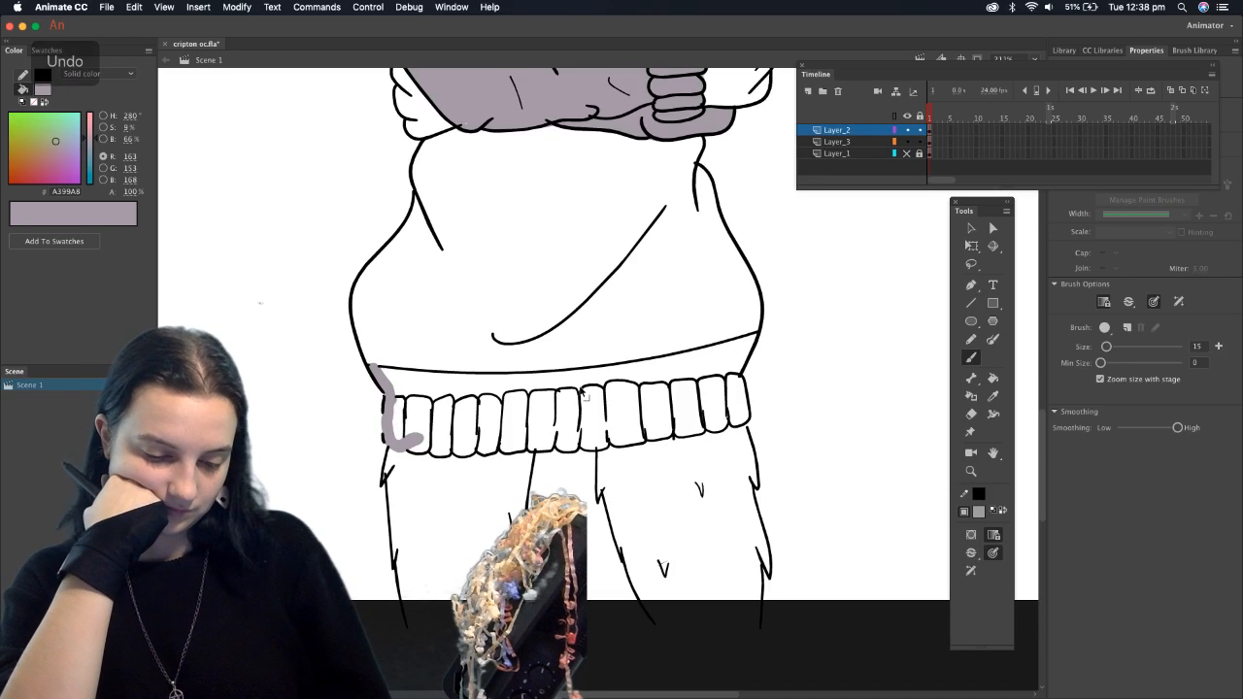
key("super+z")
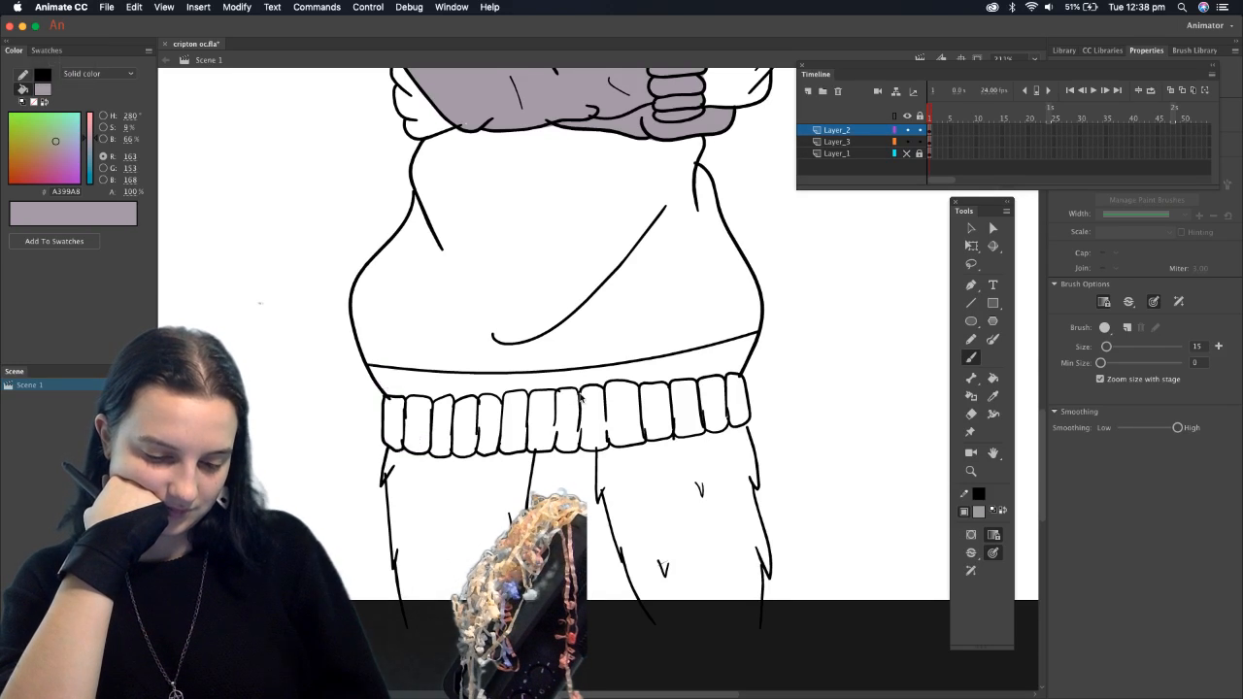
Lock Layer_2, switch to Layer_3 and brush purple inside both ends of the ribbed hem and beneath the curved line above it
left_click(919, 130)
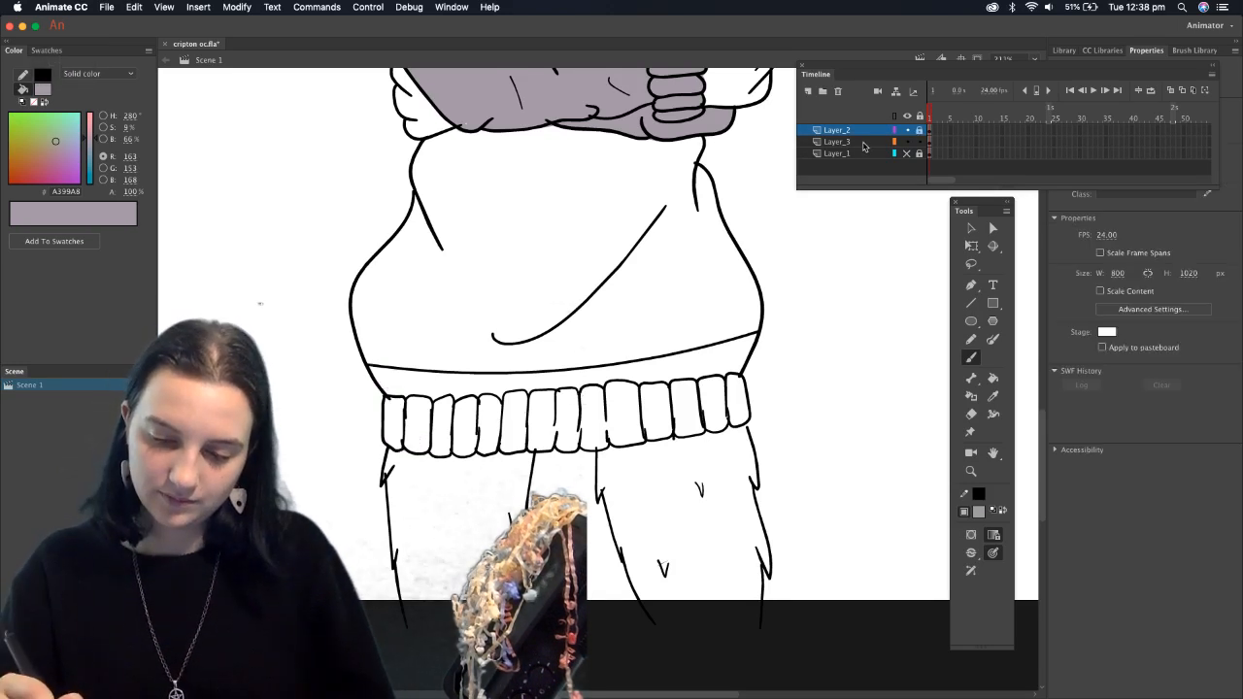
left_click(837, 142)
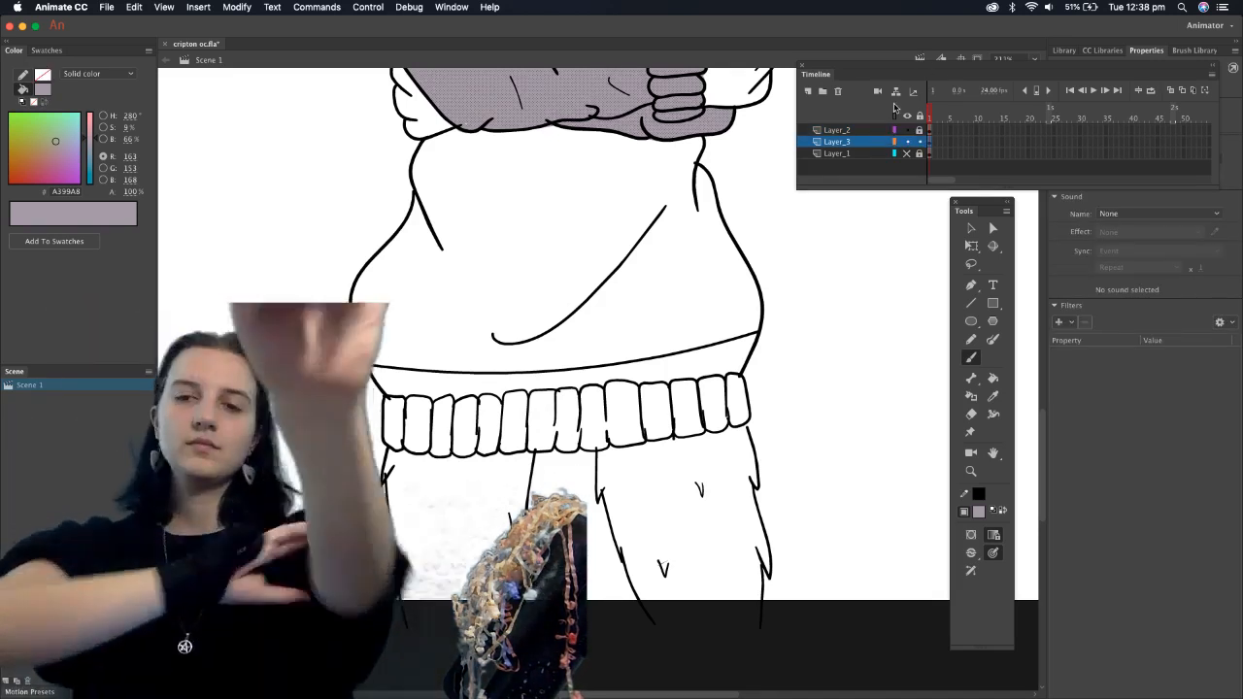
left_click_drag(724, 395, 754, 341)
left_click_drag(744, 427, 745, 393)
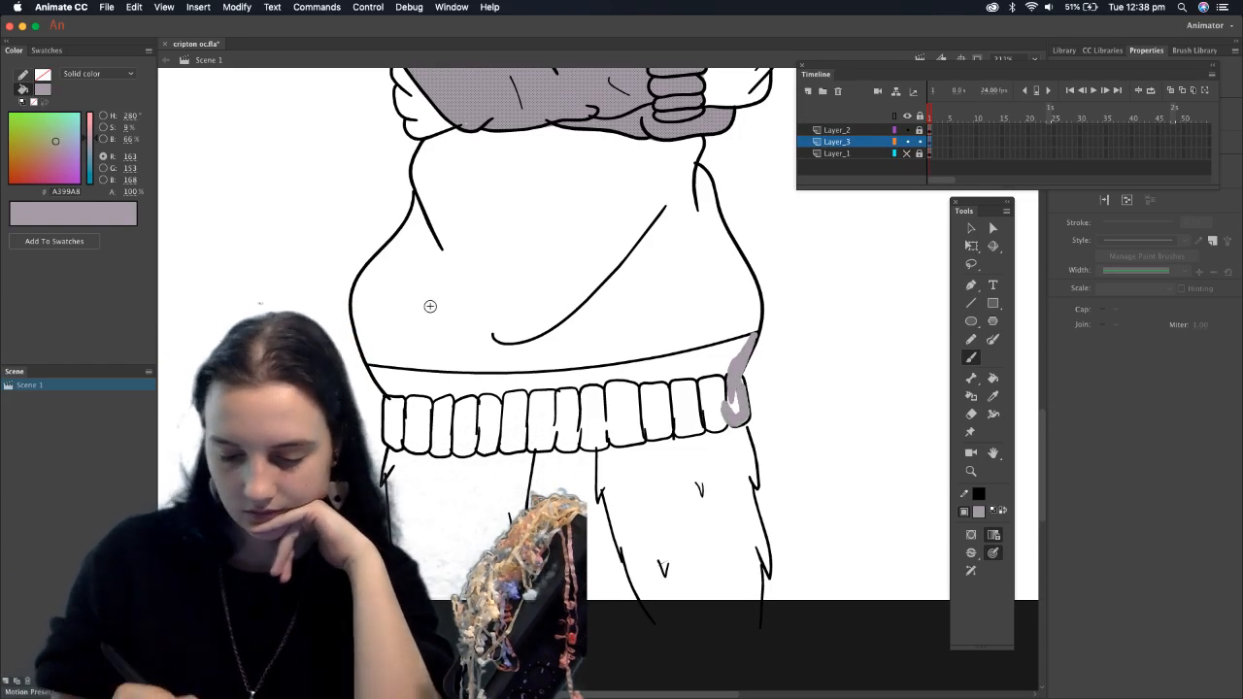
left_click_drag(391, 419, 392, 402)
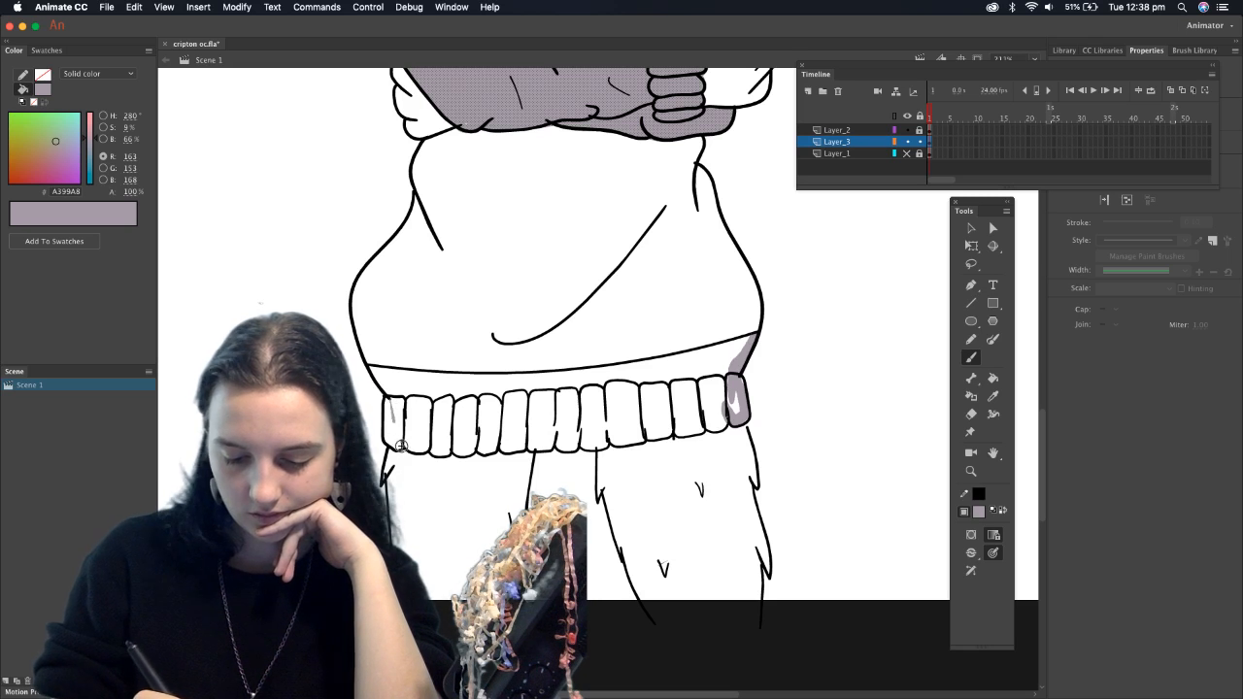
left_click(398, 442)
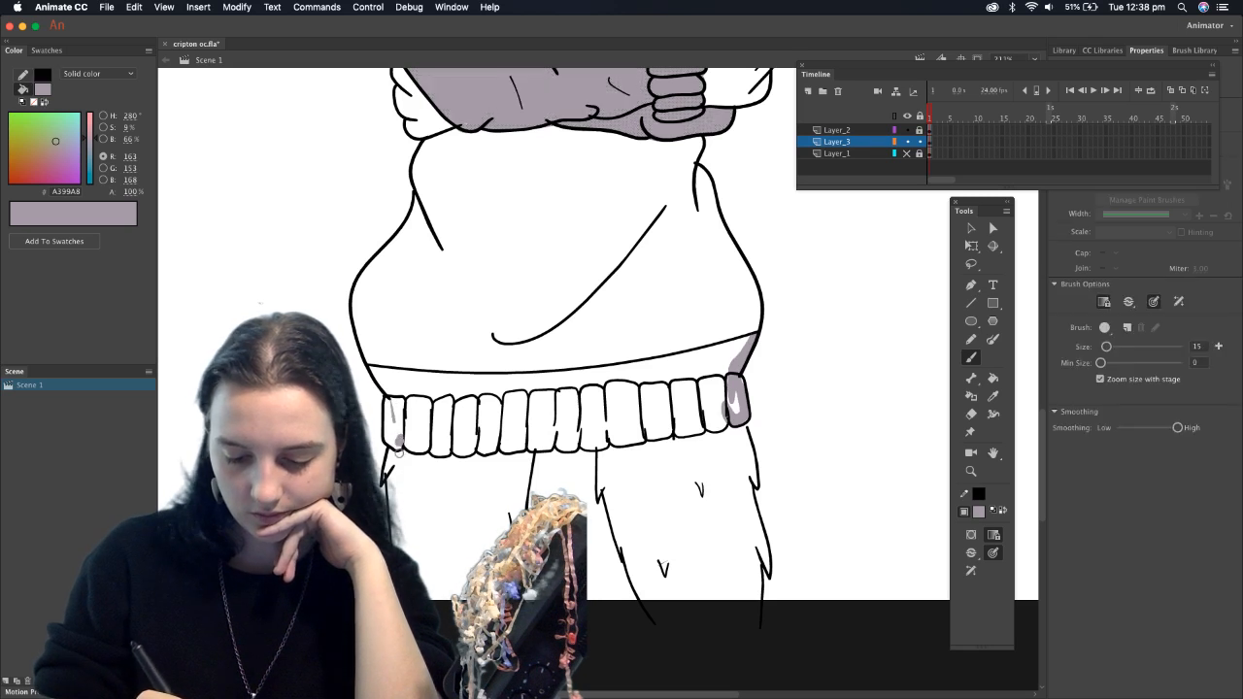
mouse_move(392, 442)
left_mouse_down()
mouse_move(373, 369)
mouse_move(386, 383)
mouse_move(518, 390)
mouse_move(706, 361)
mouse_move(753, 336)
left_mouse_up()
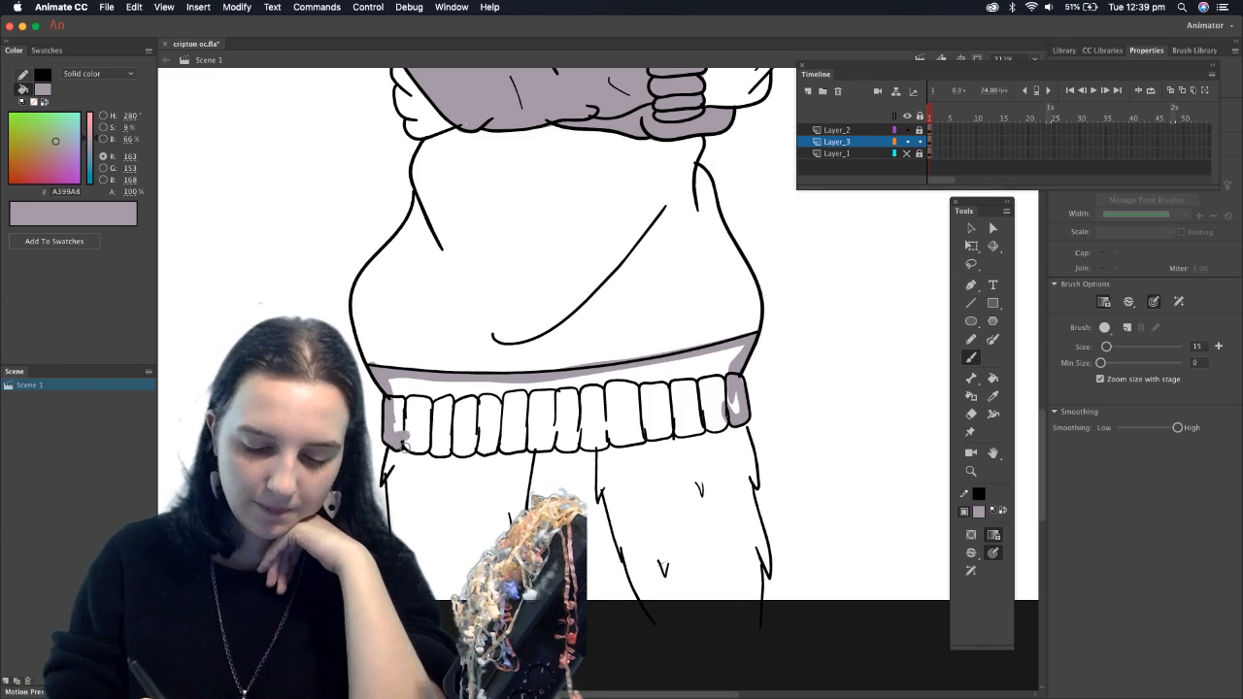
Brush purple along the lower edges of the ribbed hem segments, closing the colour border across the whole hem
left_click_drag(421, 461, 442, 448)
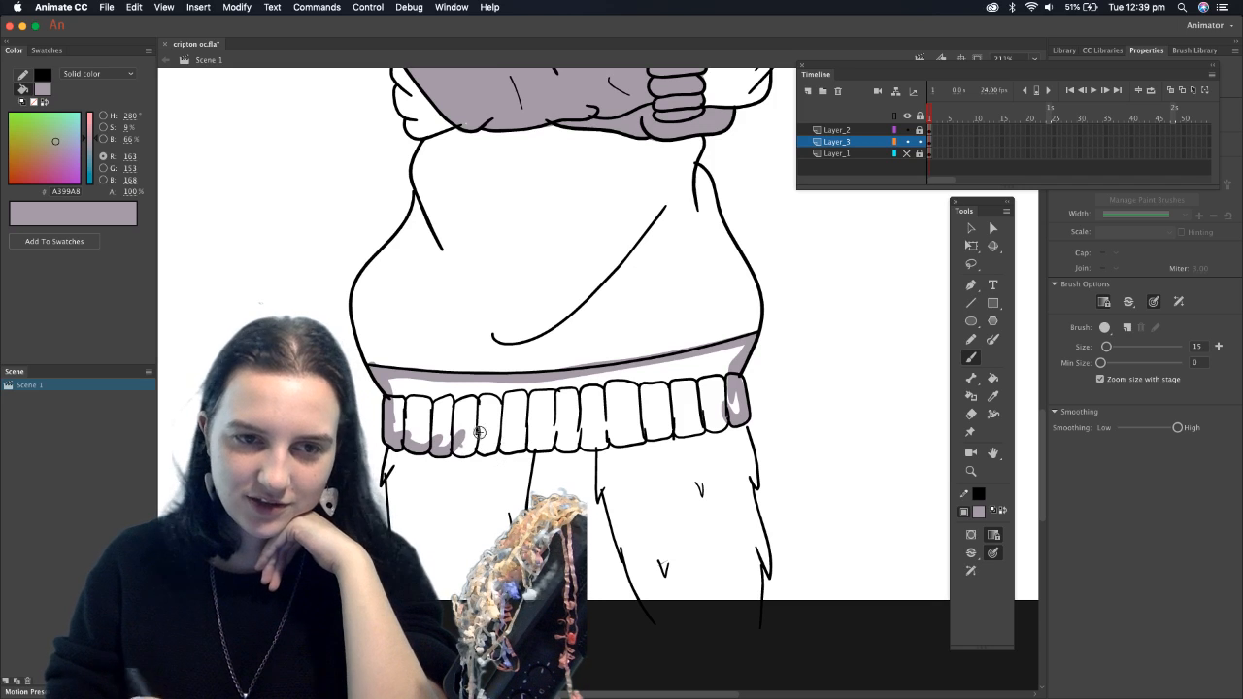
left_click_drag(432, 459, 507, 444)
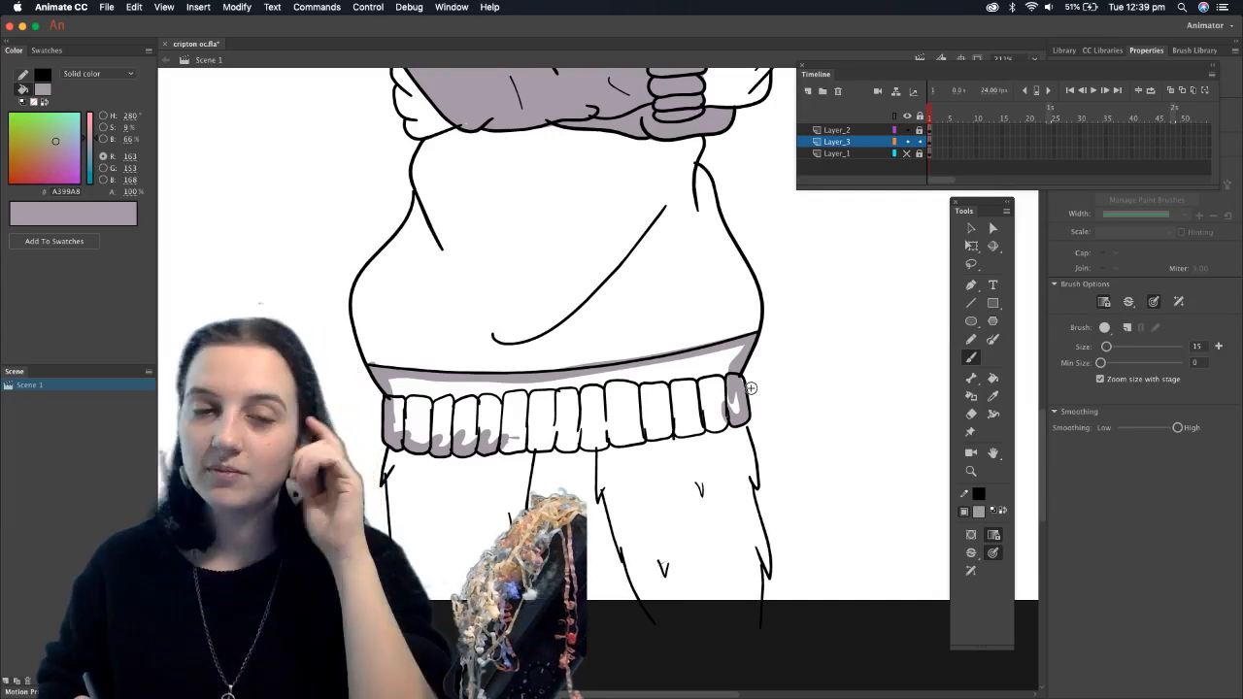
mouse_move(713, 419)
left_mouse_down()
mouse_move(707, 427)
mouse_move(734, 369)
mouse_move(707, 432)
mouse_move(678, 440)
mouse_move(695, 423)
left_mouse_up()
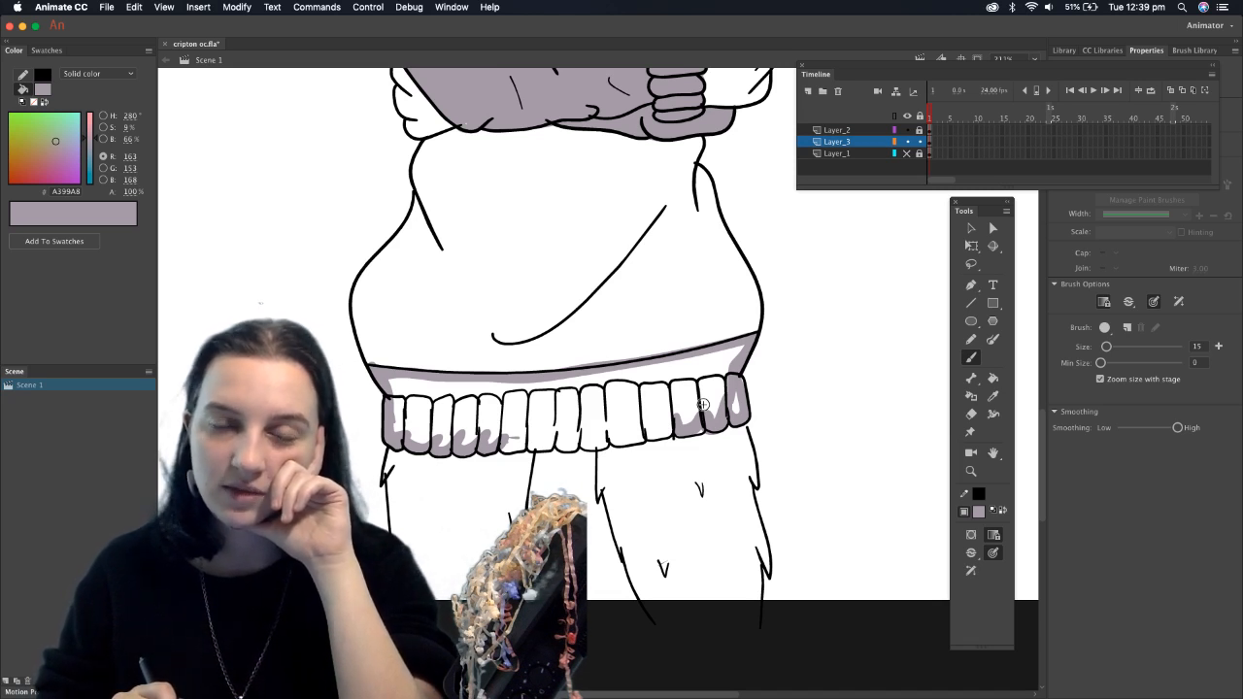
left_click_drag(649, 430, 672, 433)
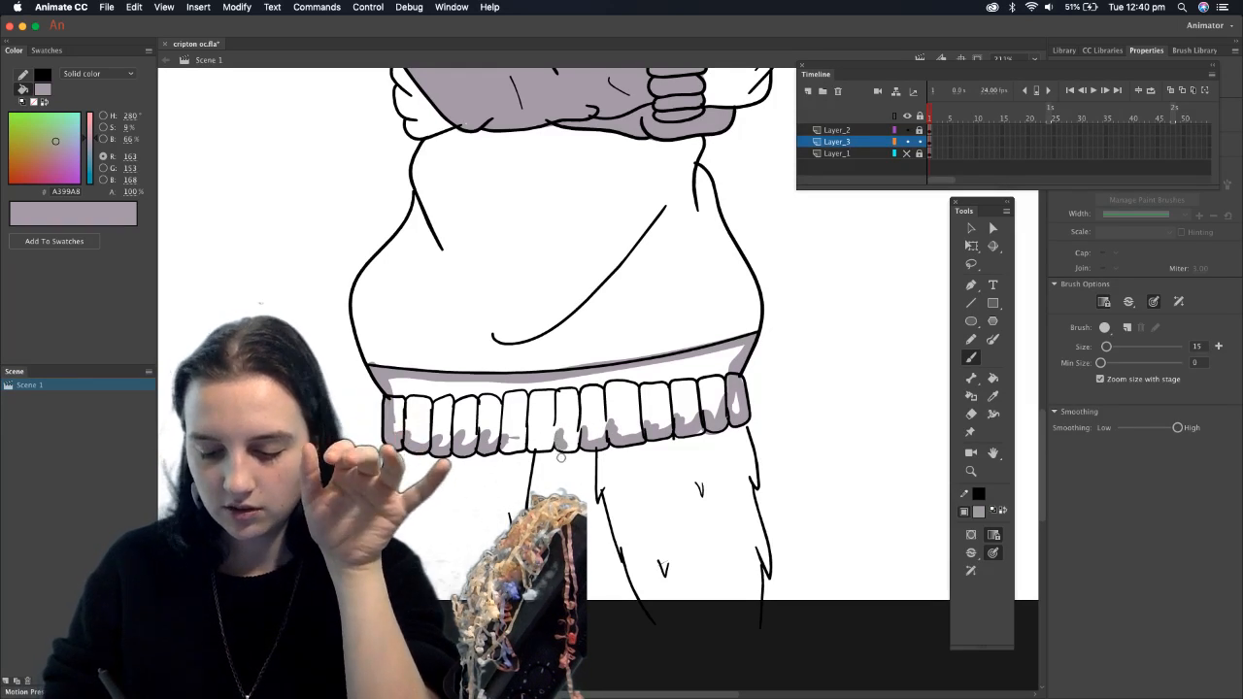
left_click_drag(560, 429, 577, 445)
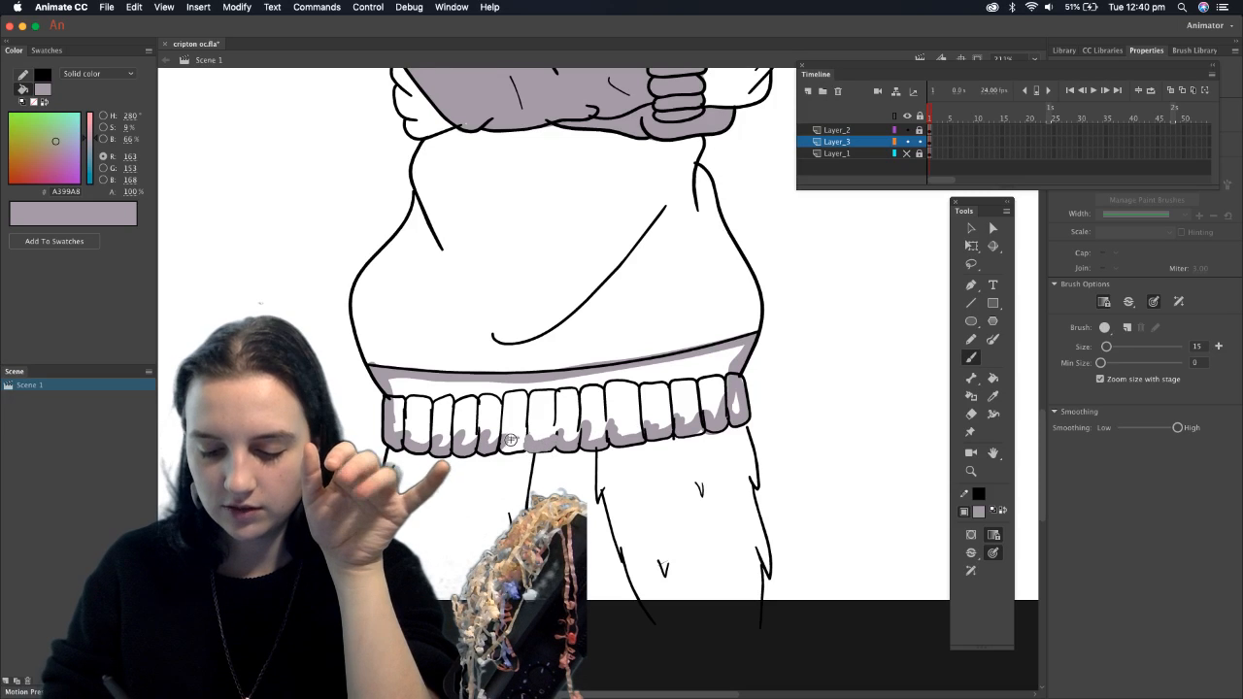
mouse_move(525, 446)
left_mouse_down()
mouse_move(506, 439)
mouse_move(525, 450)
left_mouse_up()
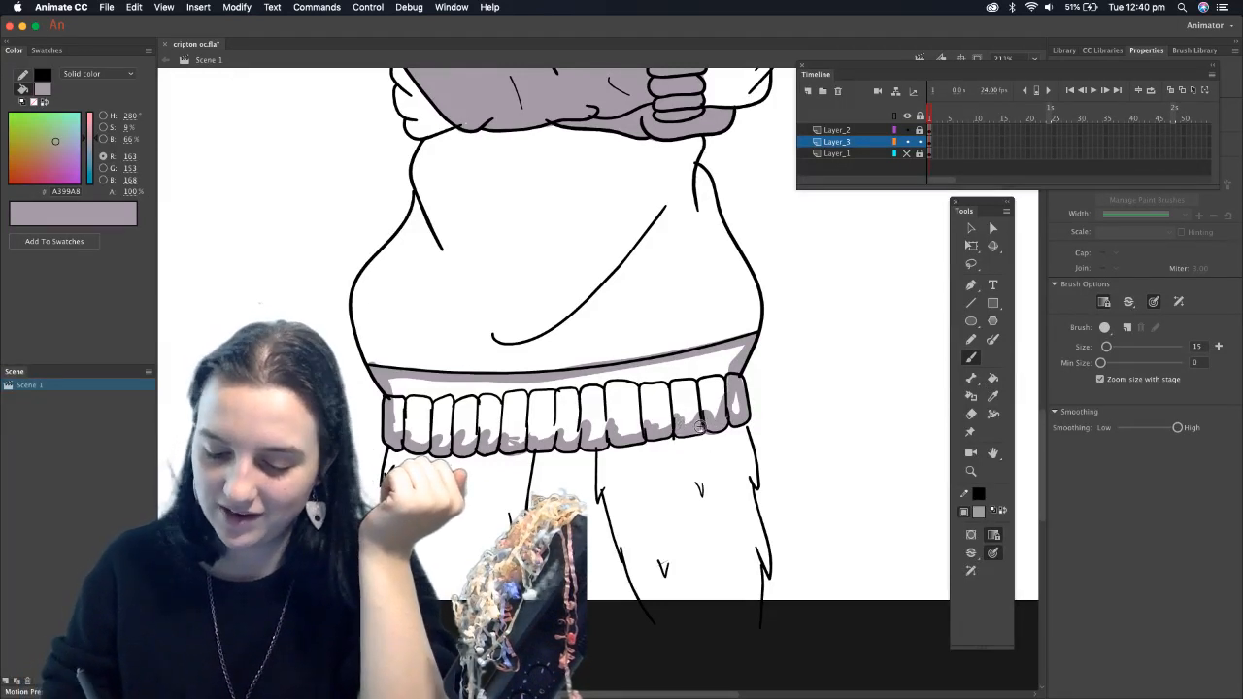
Bucket-fill the ribbed hem segments and the band above them with the purple
left_click(971, 413)
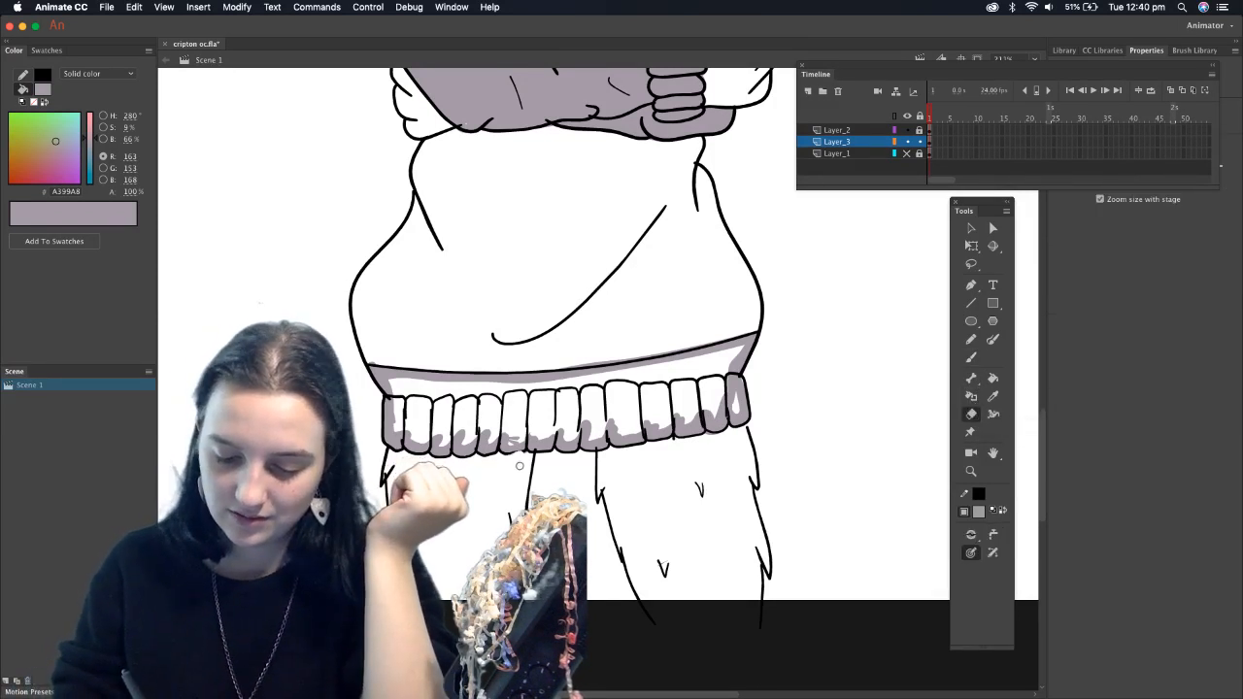
left_click(992, 378)
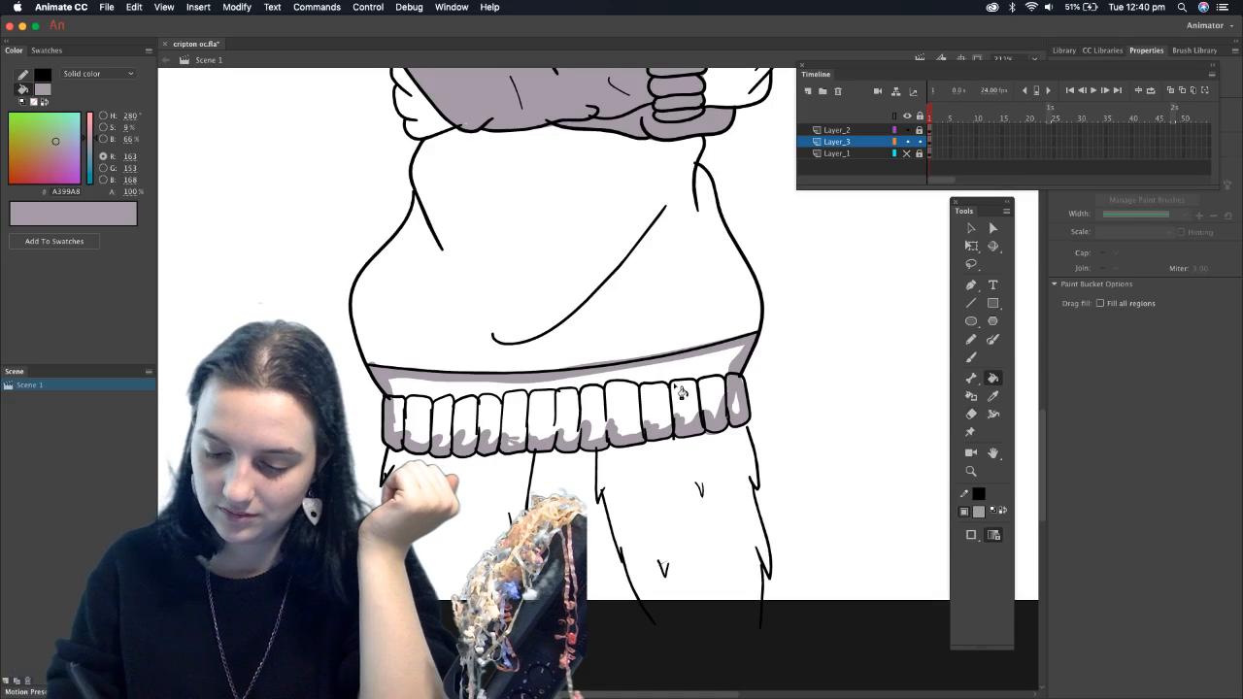
left_click(680, 392)
left_click(971, 357)
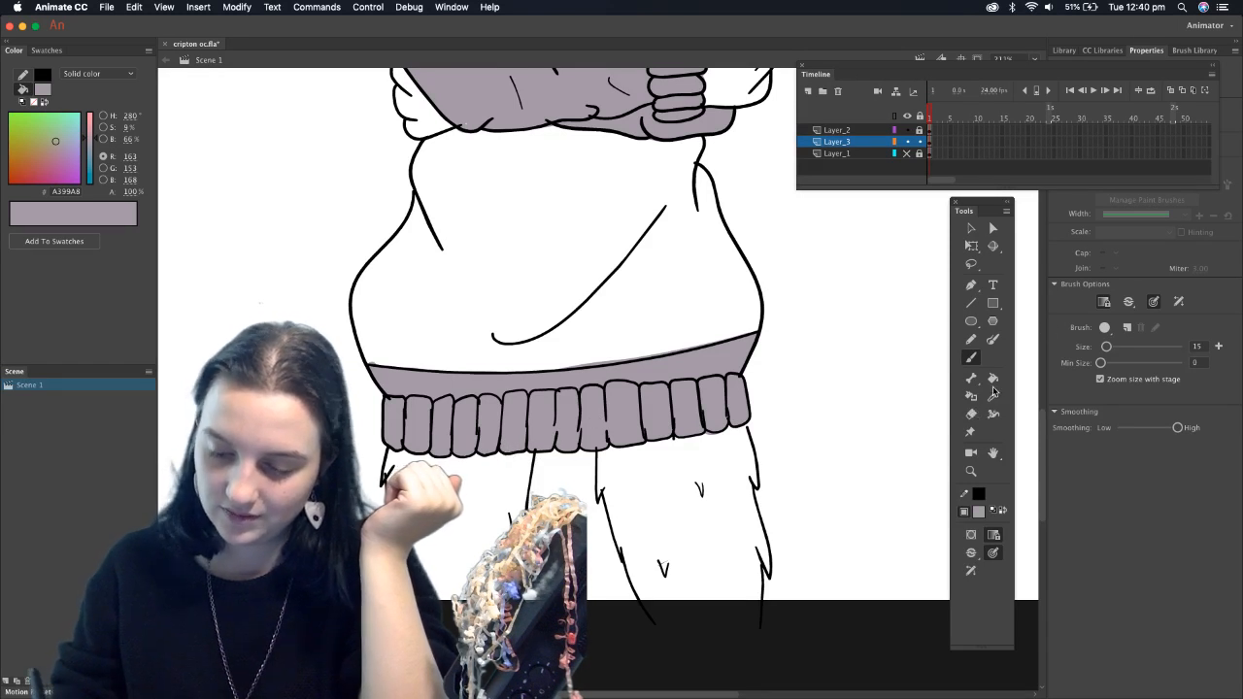
key("e")
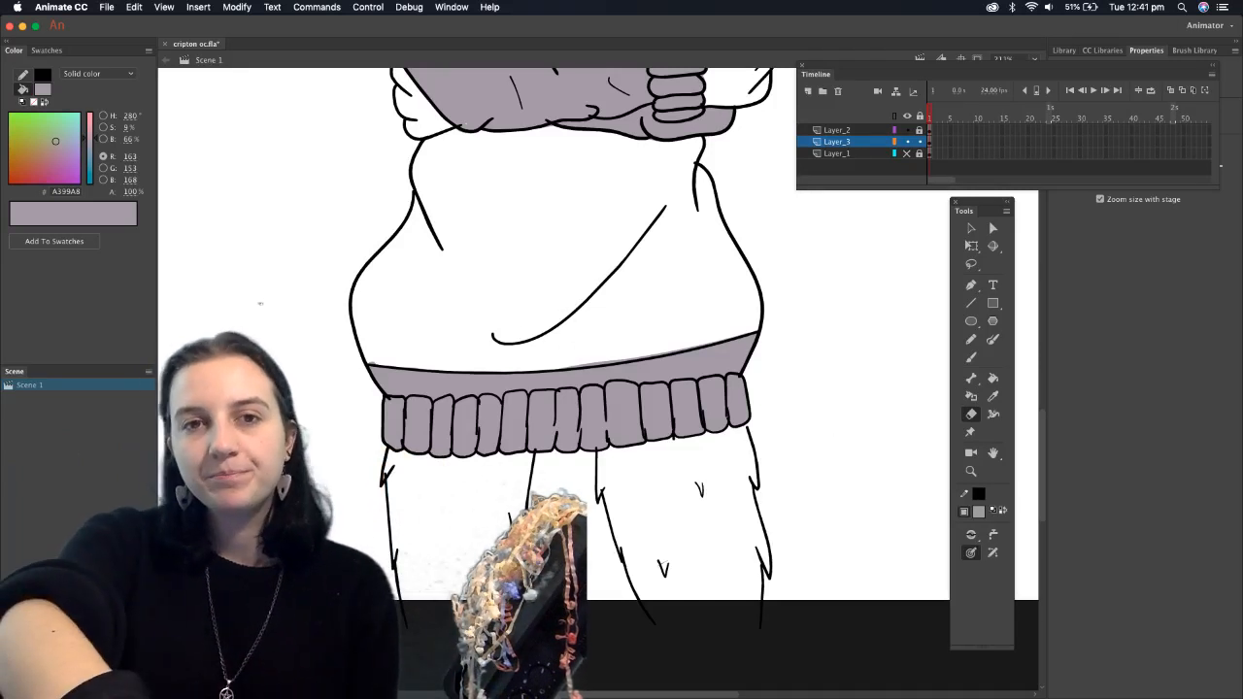
key("super+Tab")
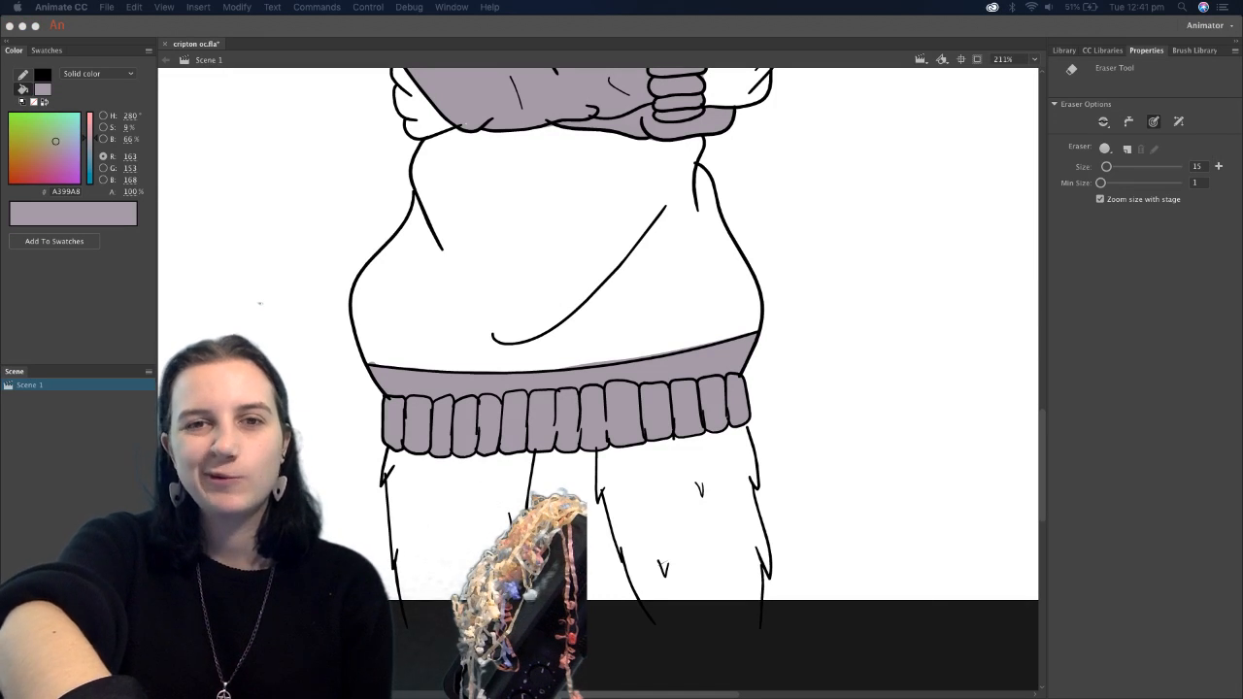
left_click(865, 415)
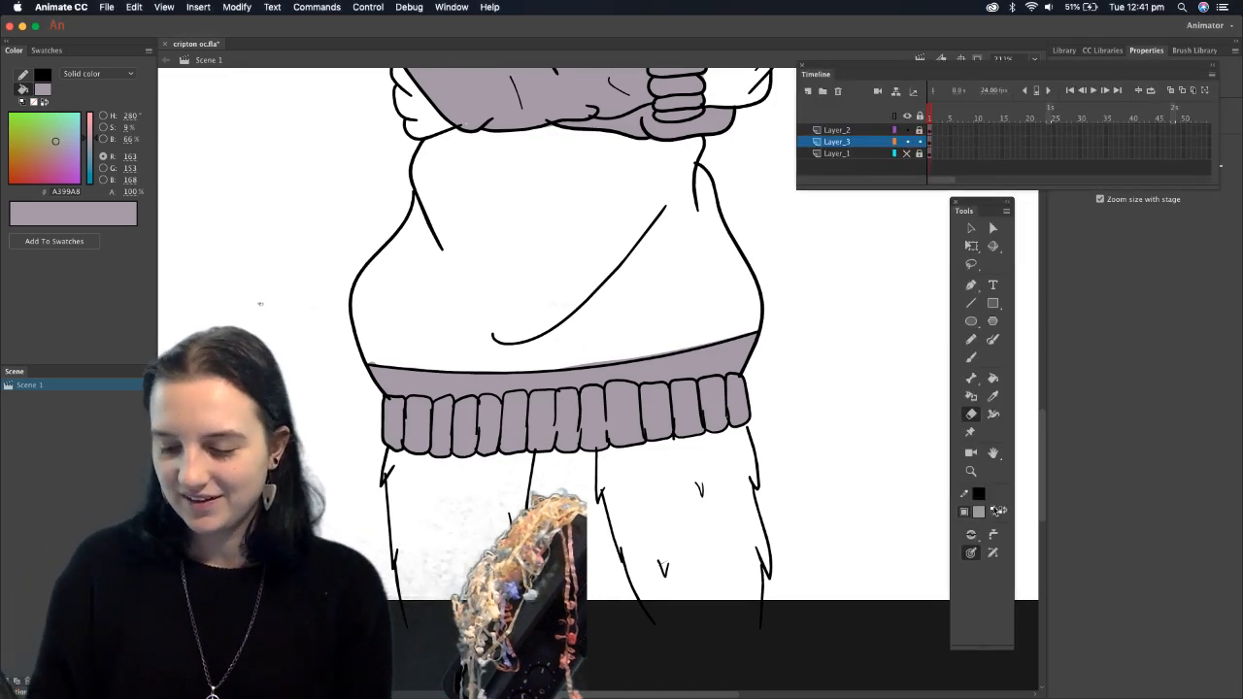
Change the fill colour to the dark greyish purple #5D595F and switch to the Brush tool for colouring the torso
left_click(981, 514)
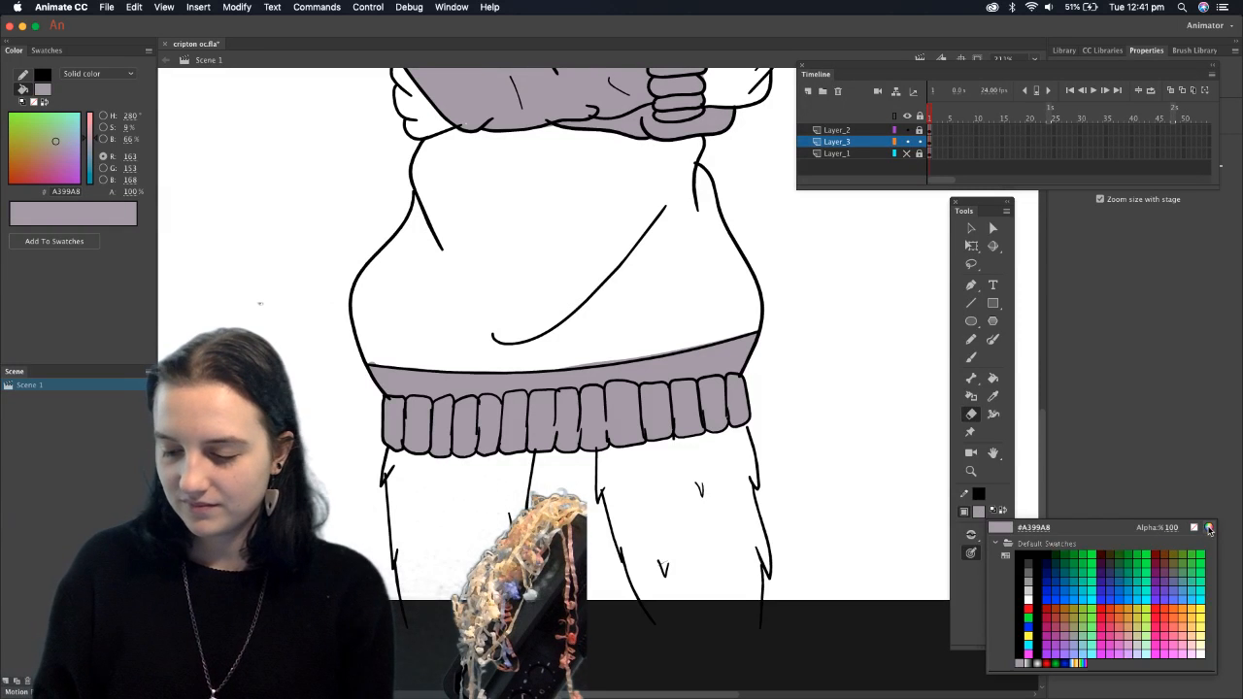
left_click(1209, 528)
left_click_drag(73, 343, 72, 371)
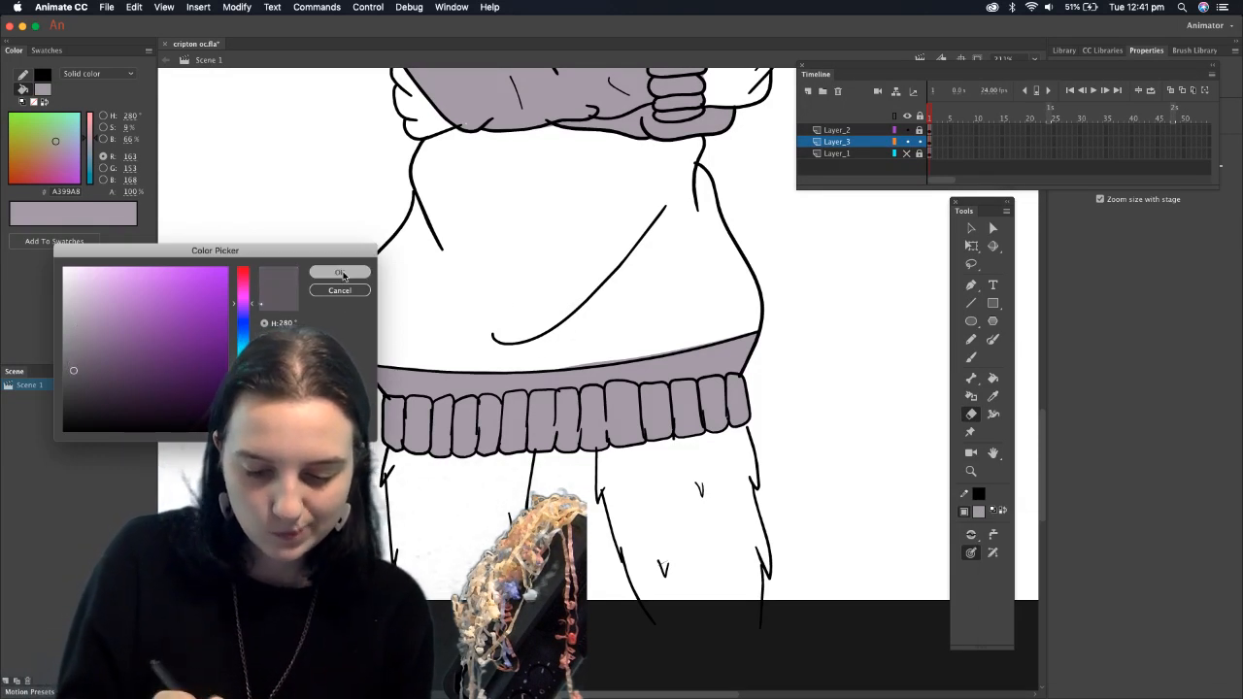
left_click(338, 271)
left_click(971, 357)
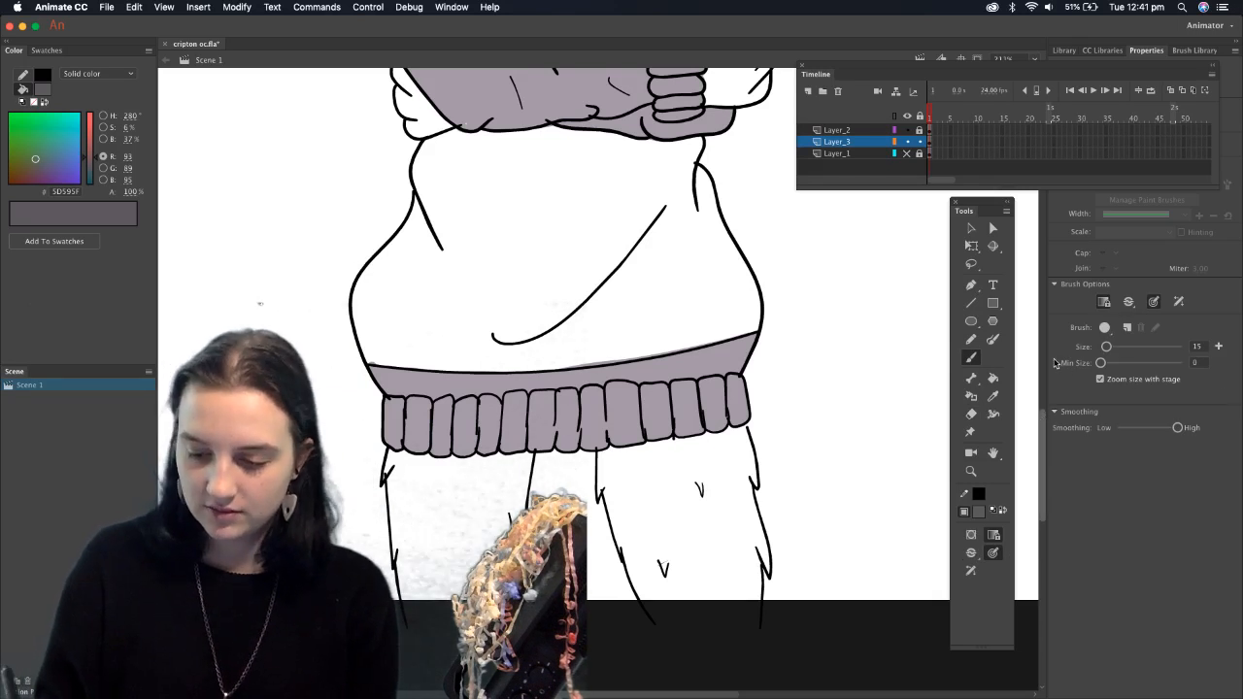
scroll(1048, 369, "up", 5)
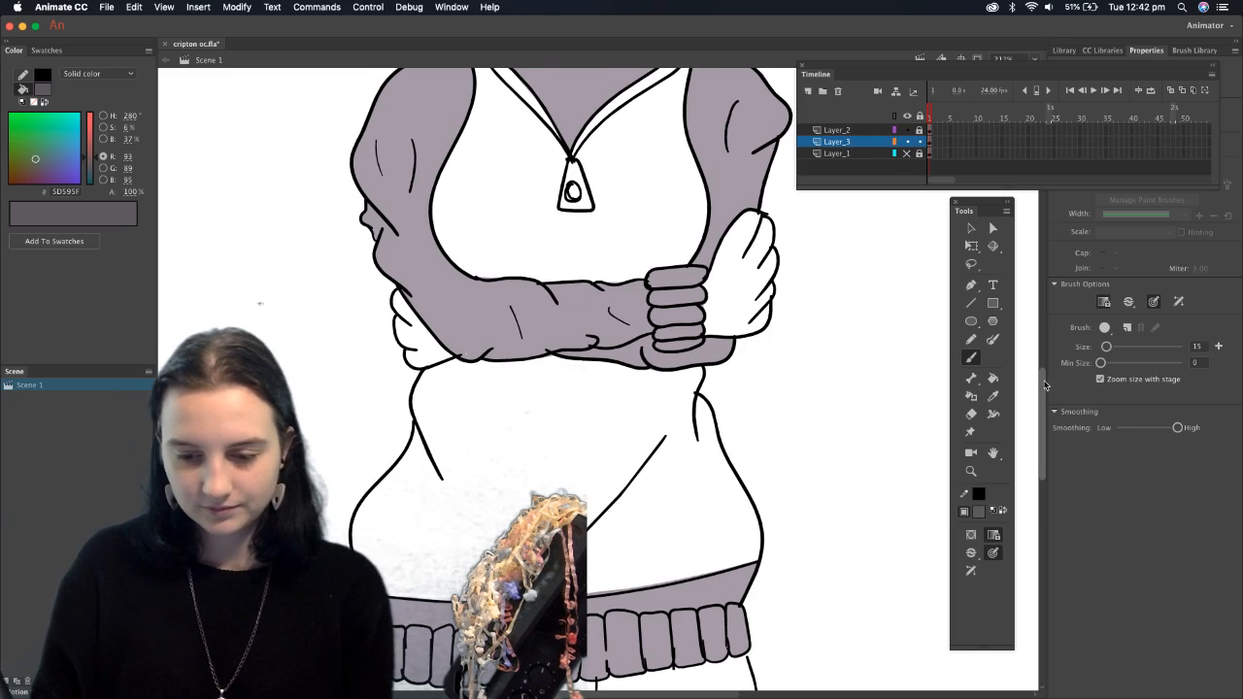
Brush the dark greyish purple inside the torso's shoulder corners and along both collar strips of the neckline, undoing the last stroke
scroll(1045, 385, "up", 3)
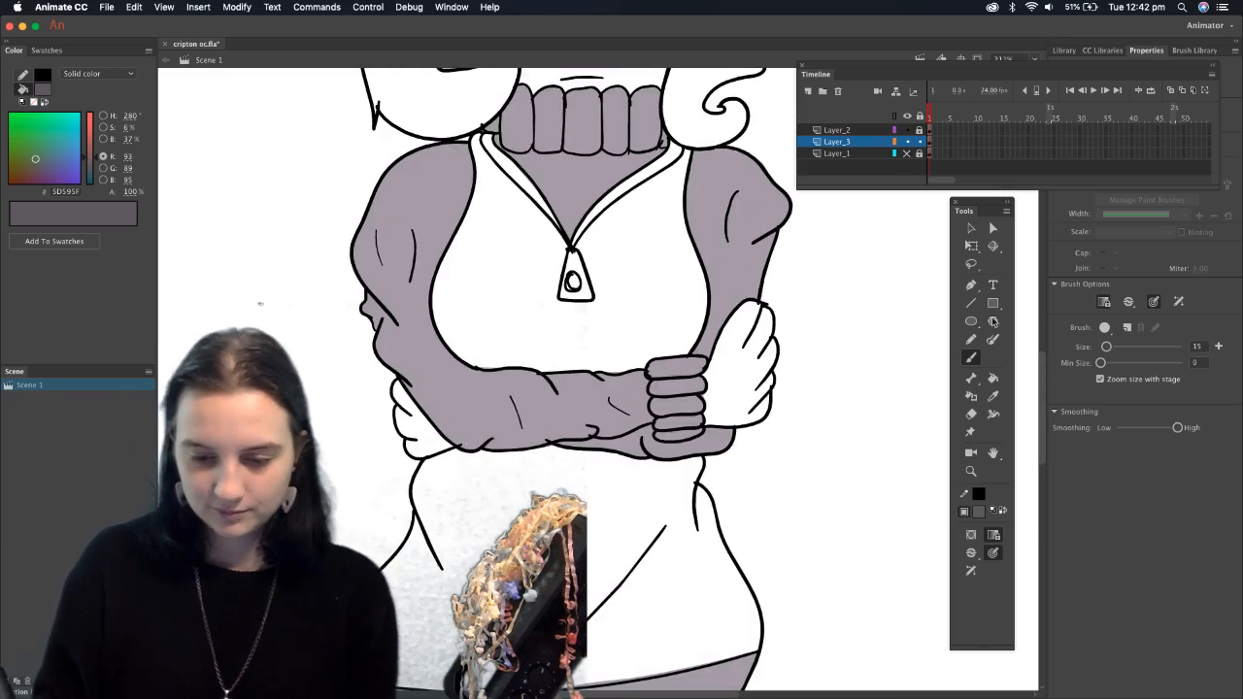
left_click_drag(479, 167, 475, 141)
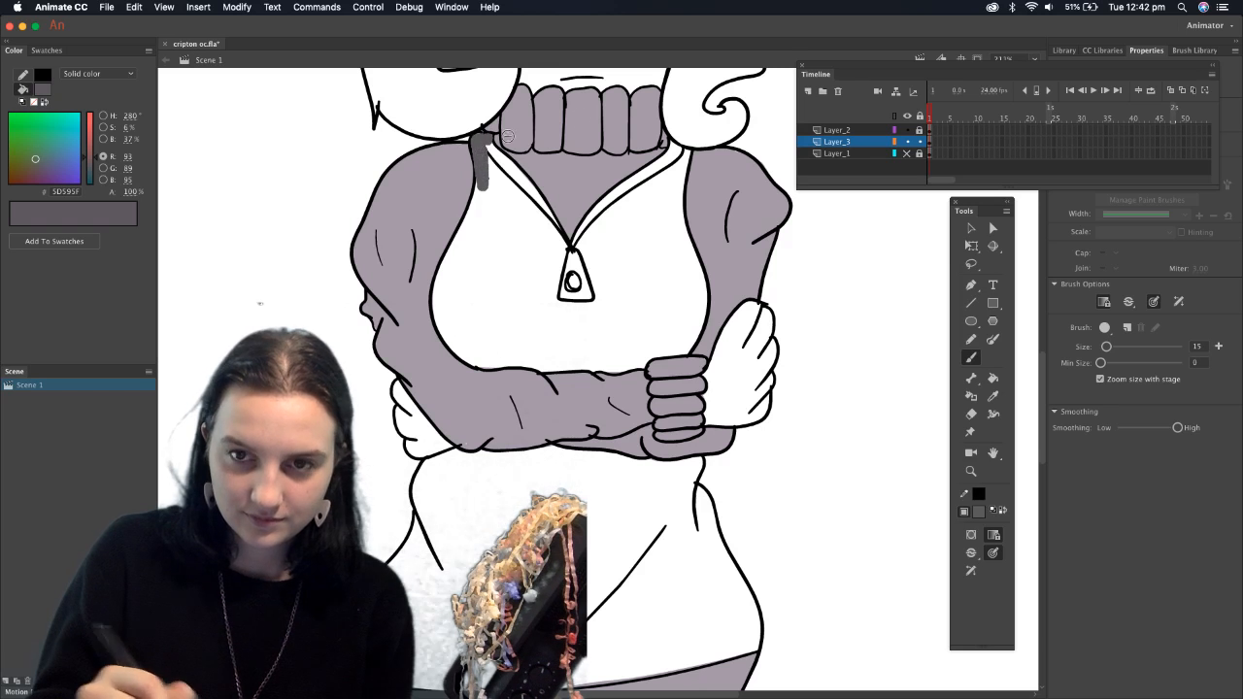
mouse_move(670, 150)
left_mouse_down()
mouse_move(674, 206)
mouse_move(660, 170)
mouse_move(639, 181)
left_mouse_up()
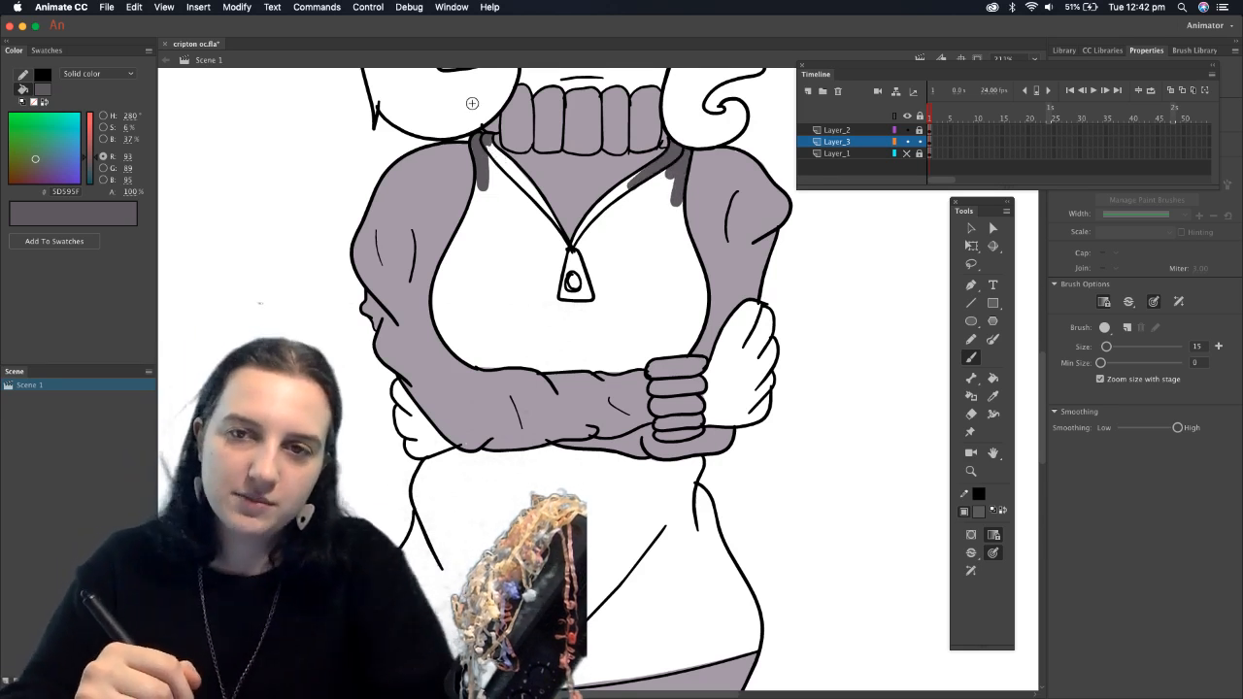
left_click_drag(490, 147, 548, 216)
left_click_drag(476, 144, 549, 218)
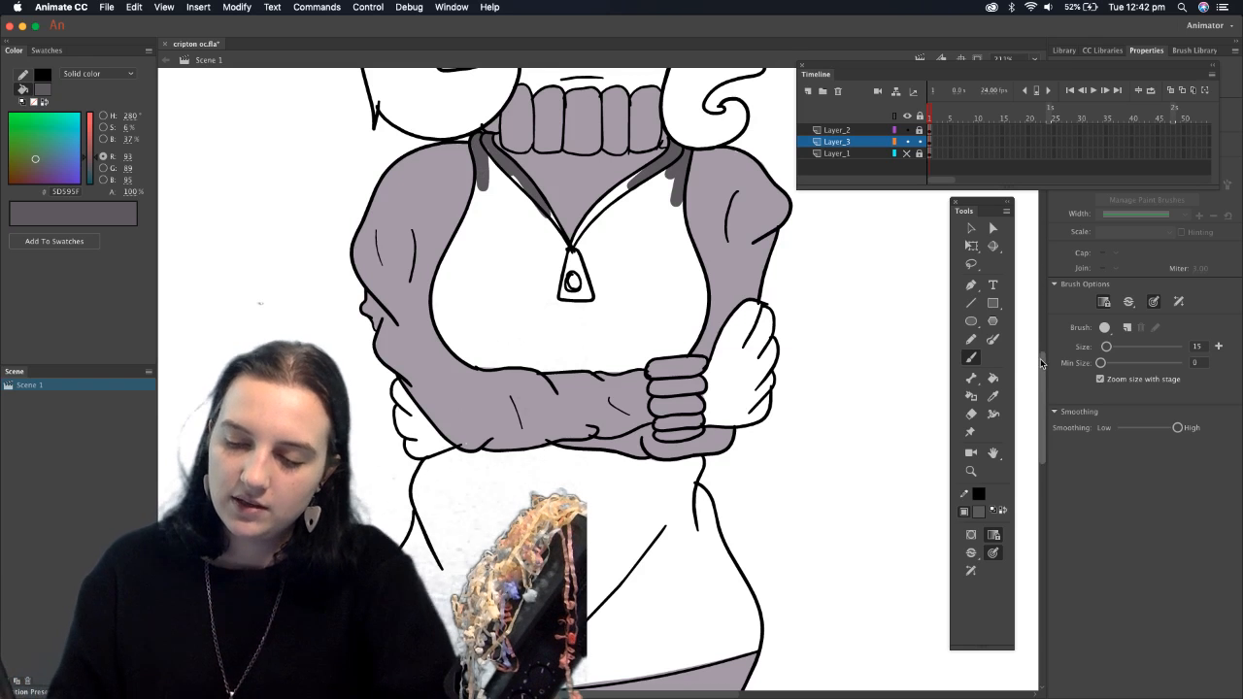
key("super+z")
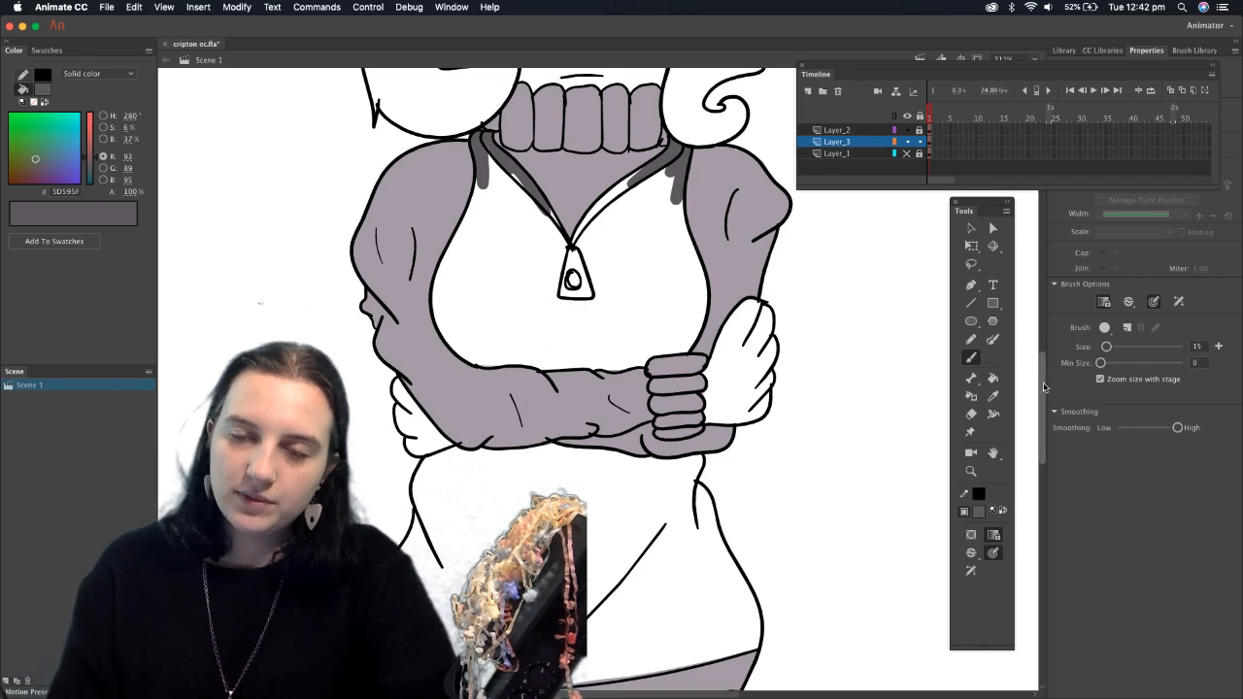
Brush the dark greyish purple down the inside of both waist and hip outlines, from below the crossed arms to the hem band
scroll(1042, 386, "down", 3)
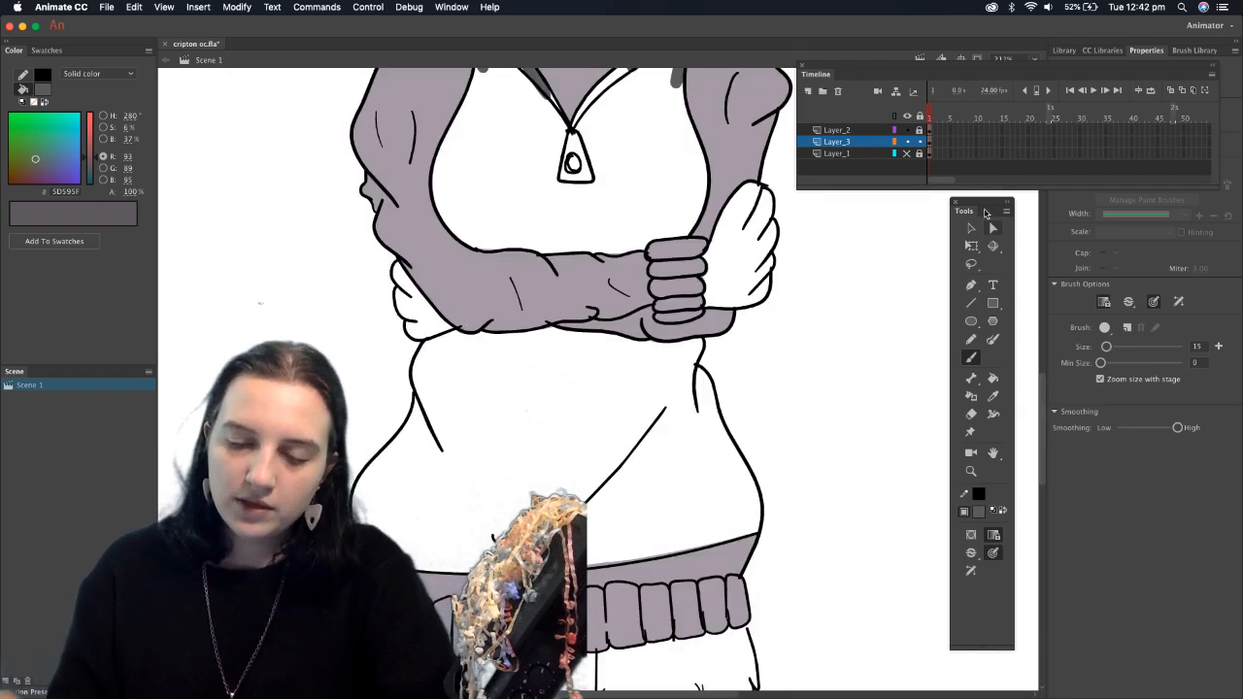
key("k")
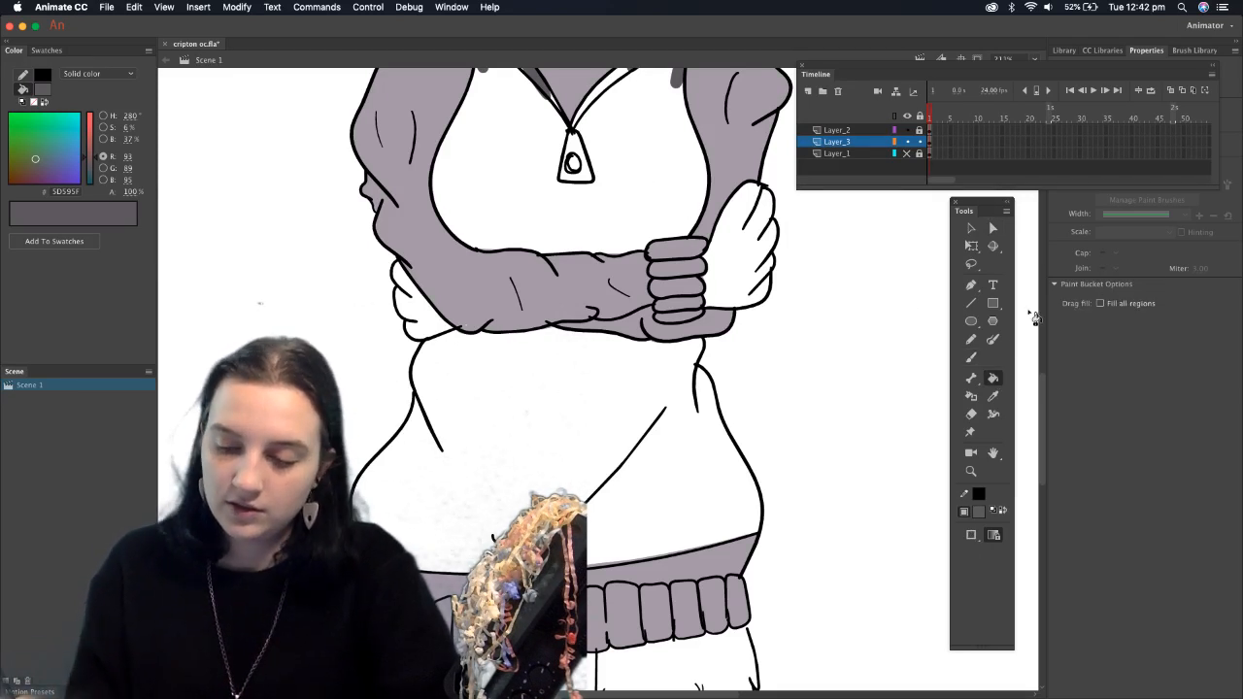
left_click(972, 358)
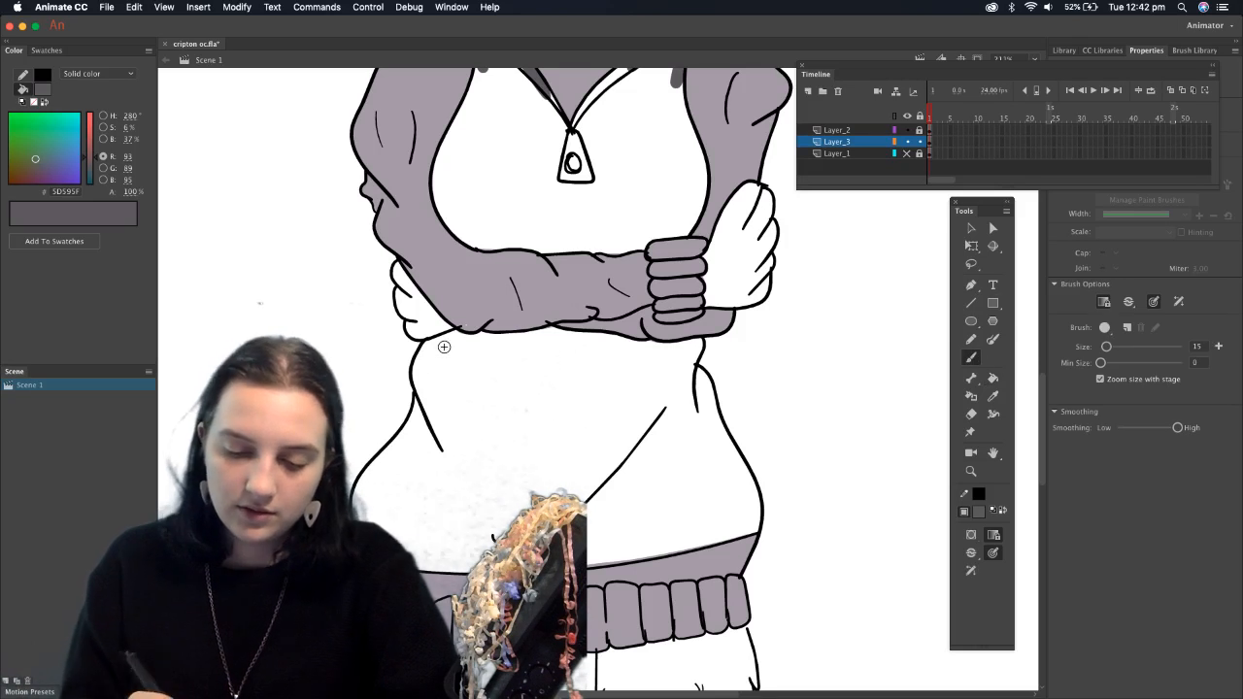
mouse_move(450, 343)
left_mouse_down()
mouse_move(432, 351)
mouse_move(406, 446)
mouse_move(379, 464)
left_mouse_up()
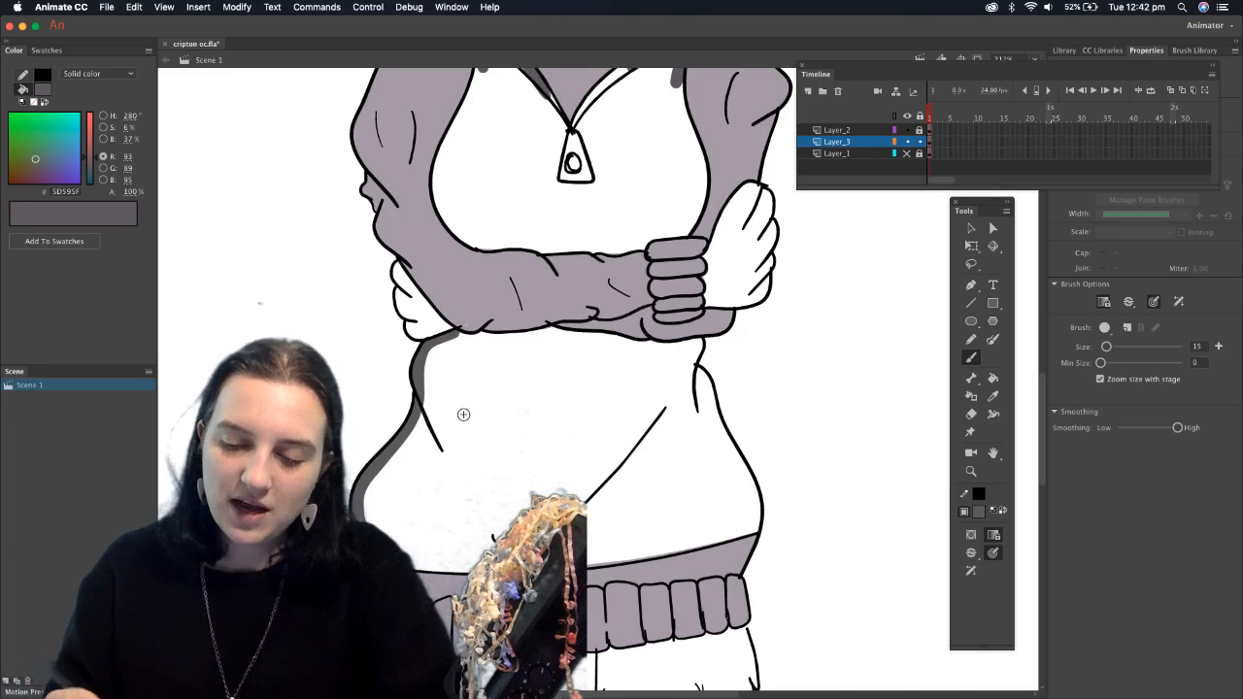
left_click_drag(692, 379, 759, 531)
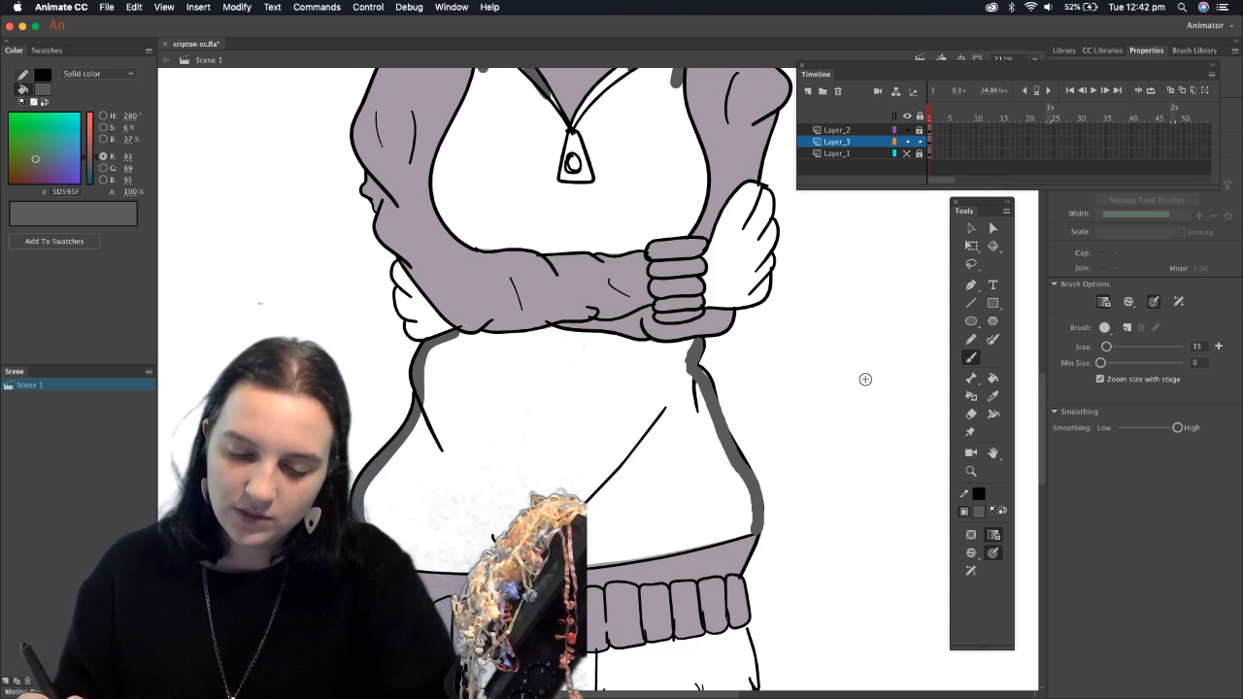
Bucket-fill the belly and chest areas of the torso with the dark greyish purple
left_click(992, 379)
left_click(970, 534)
left_click(1010, 550)
left_click(699, 486)
left_click(679, 194)
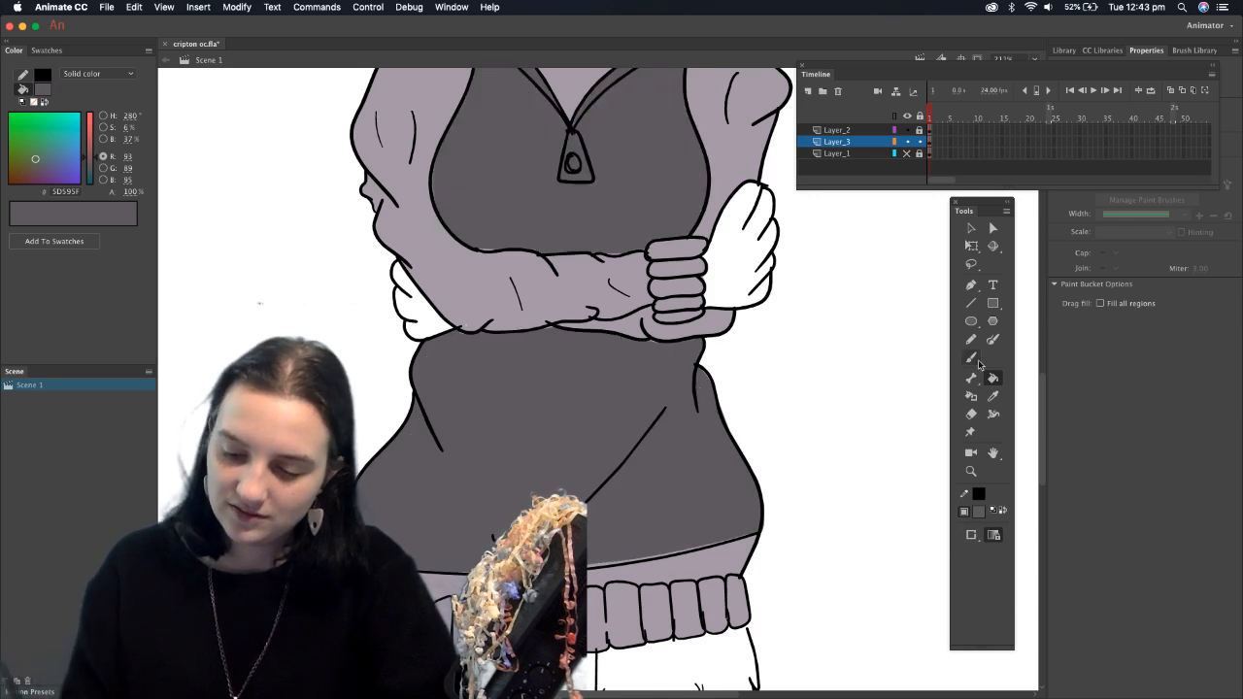
Brush over the uncoloured slivers along the torso's edges near the sleeves and hem, undoing the stray strokes
left_click(972, 358)
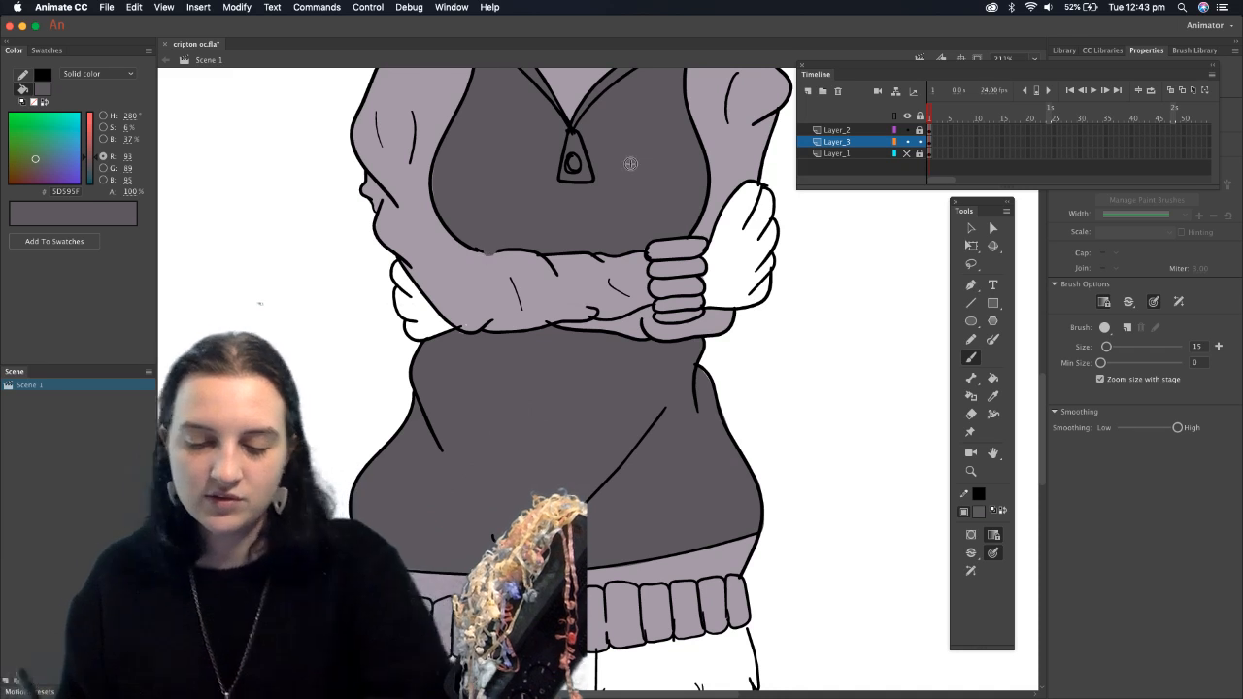
key("super+z")
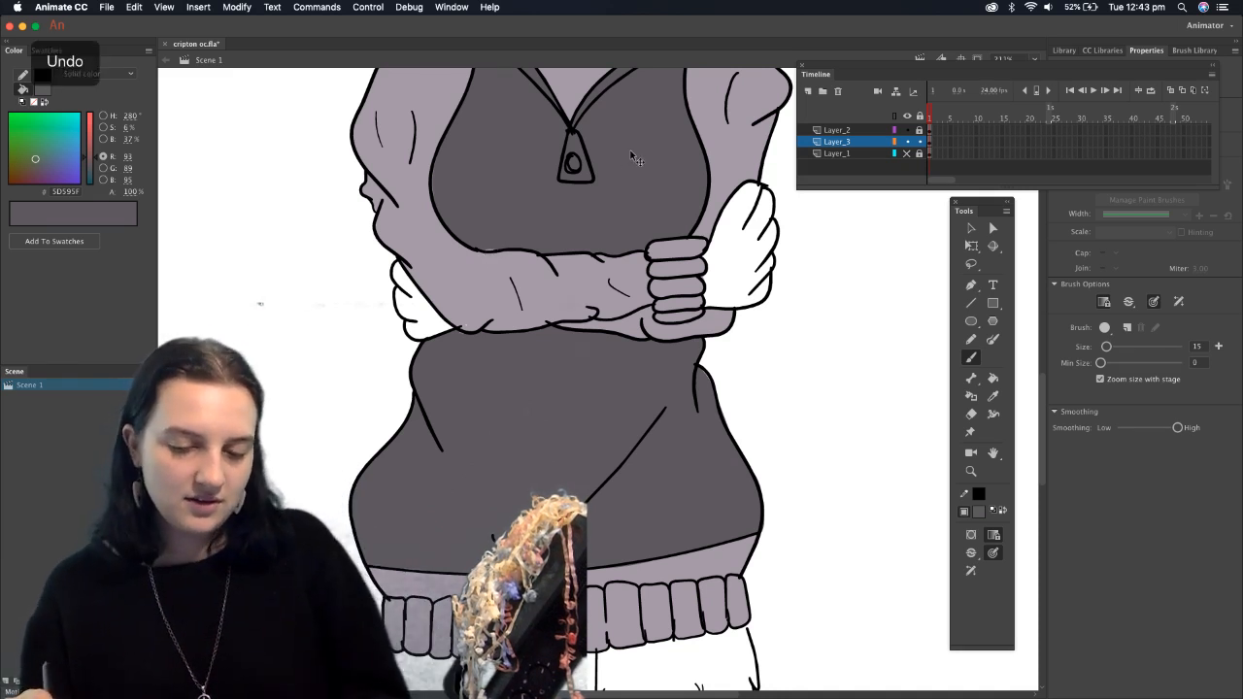
left_click_drag(439, 214, 433, 161)
key("super+z")
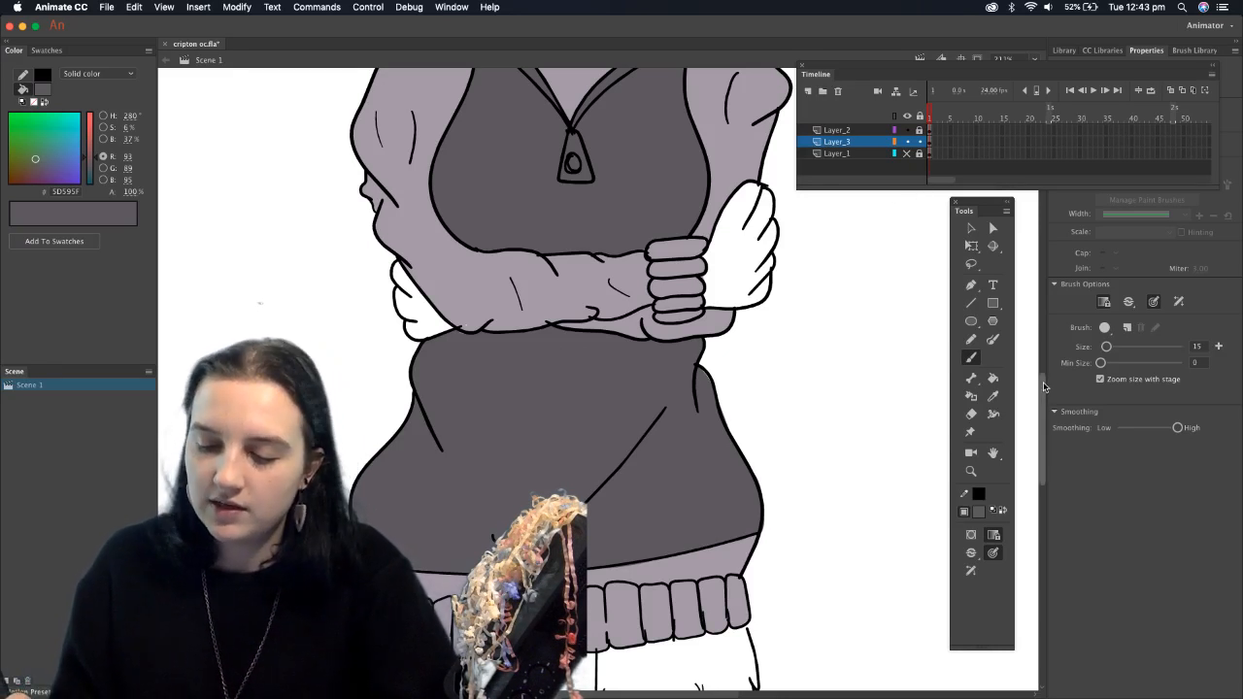
Change the fill colour to the light greyish purple #CDC8D0 for the hands
left_click(992, 395)
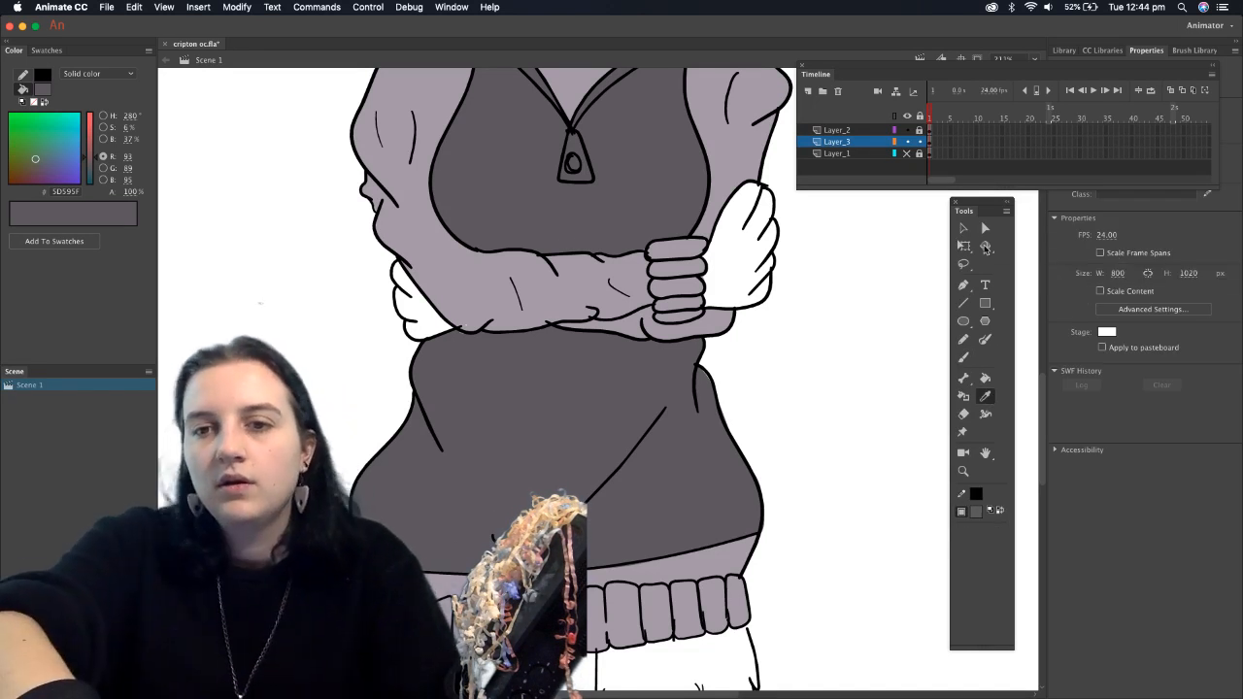
key("super+Tab")
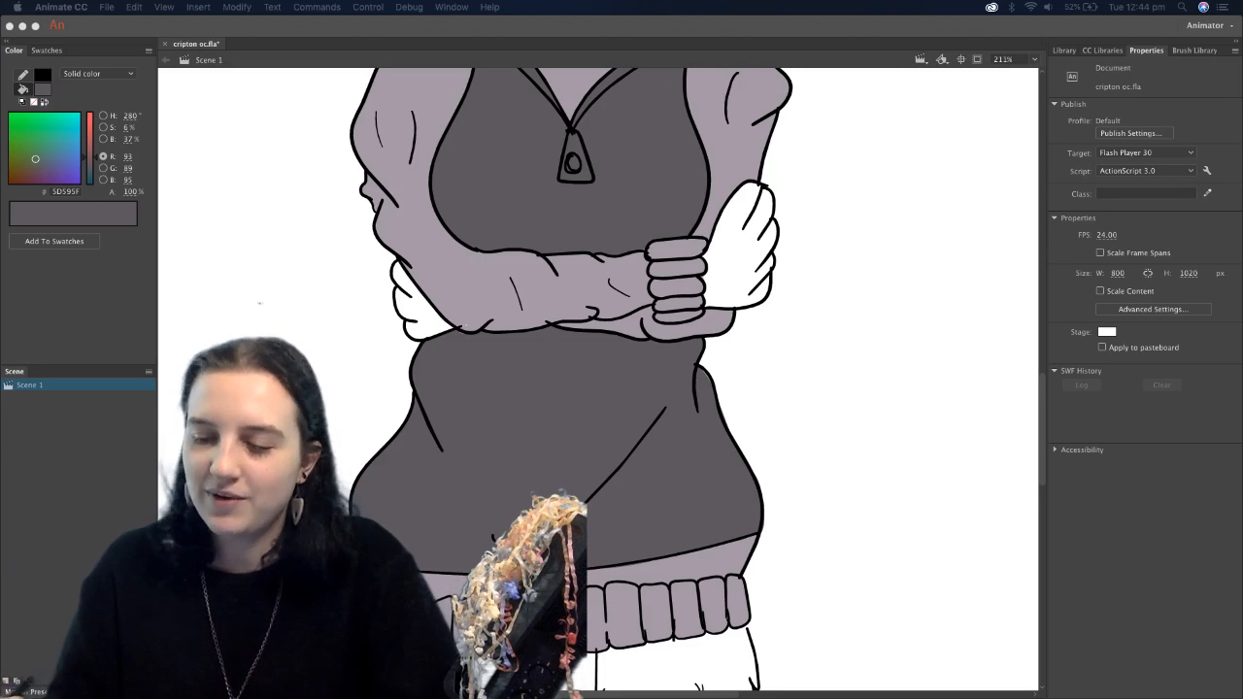
left_click(1004, 331)
left_click(978, 512)
left_click(1206, 526)
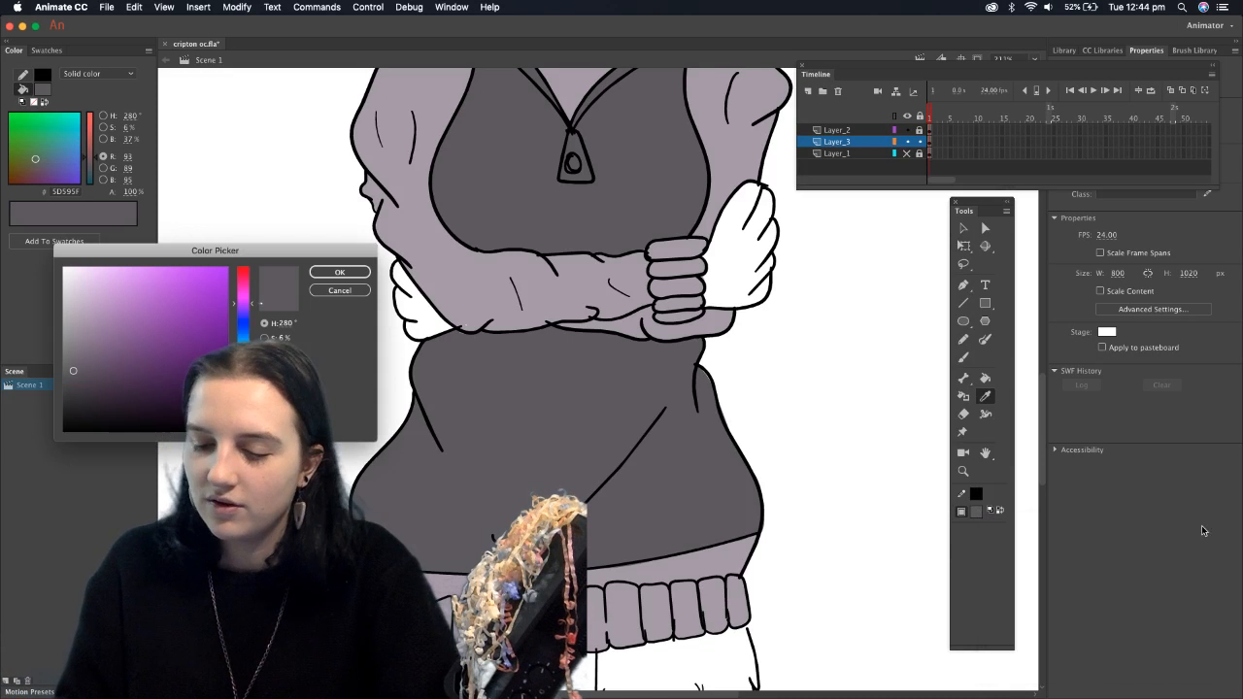
left_click_drag(74, 361, 69, 301)
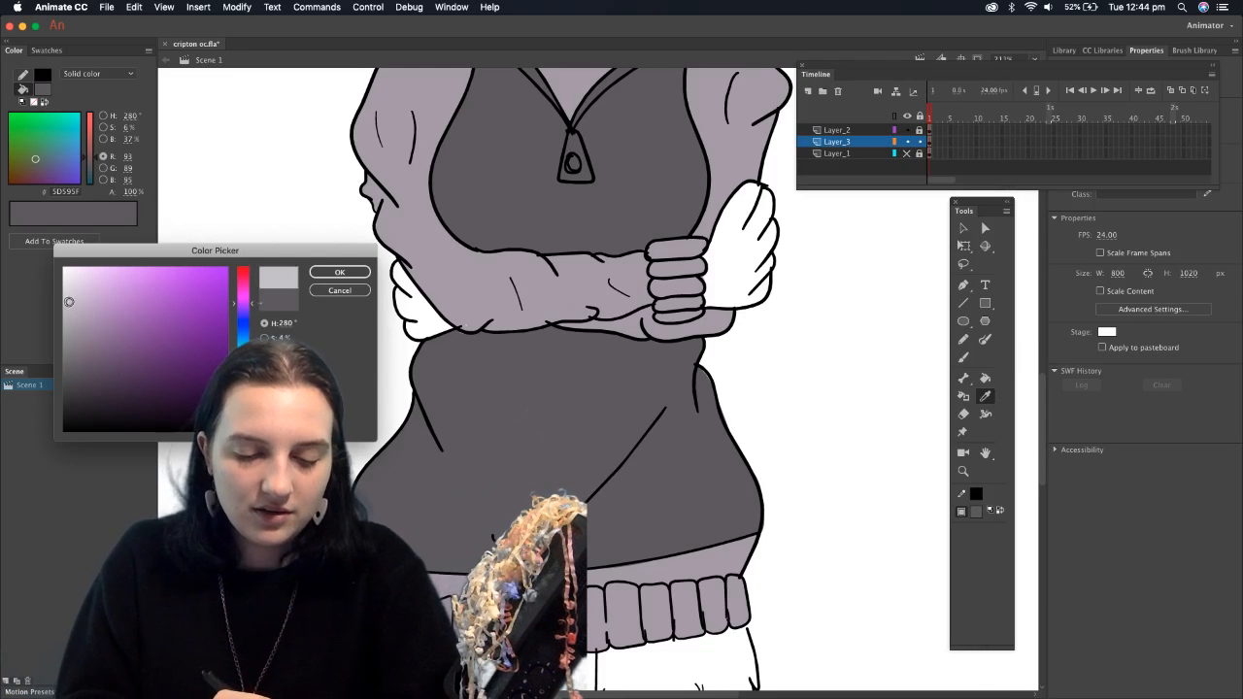
left_click(340, 272)
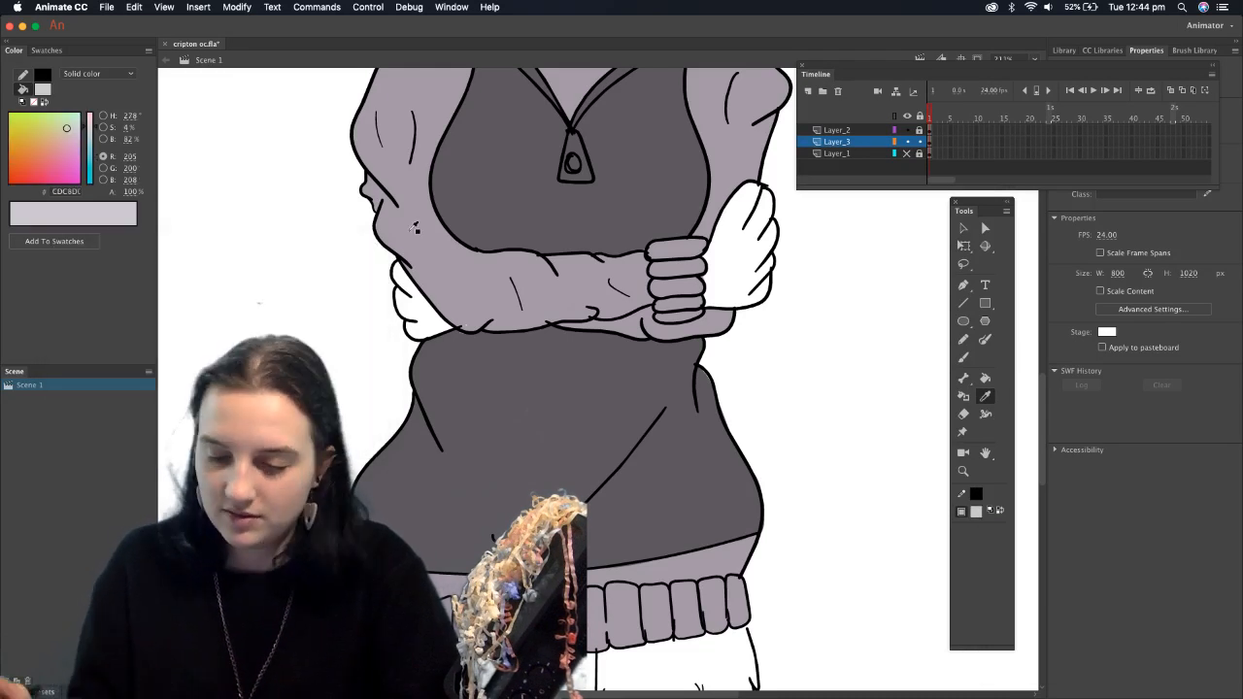
Brush the light greyish purple around the inside of the hand beside the ribbed cuff and bucket-fill it
left_click(964, 358)
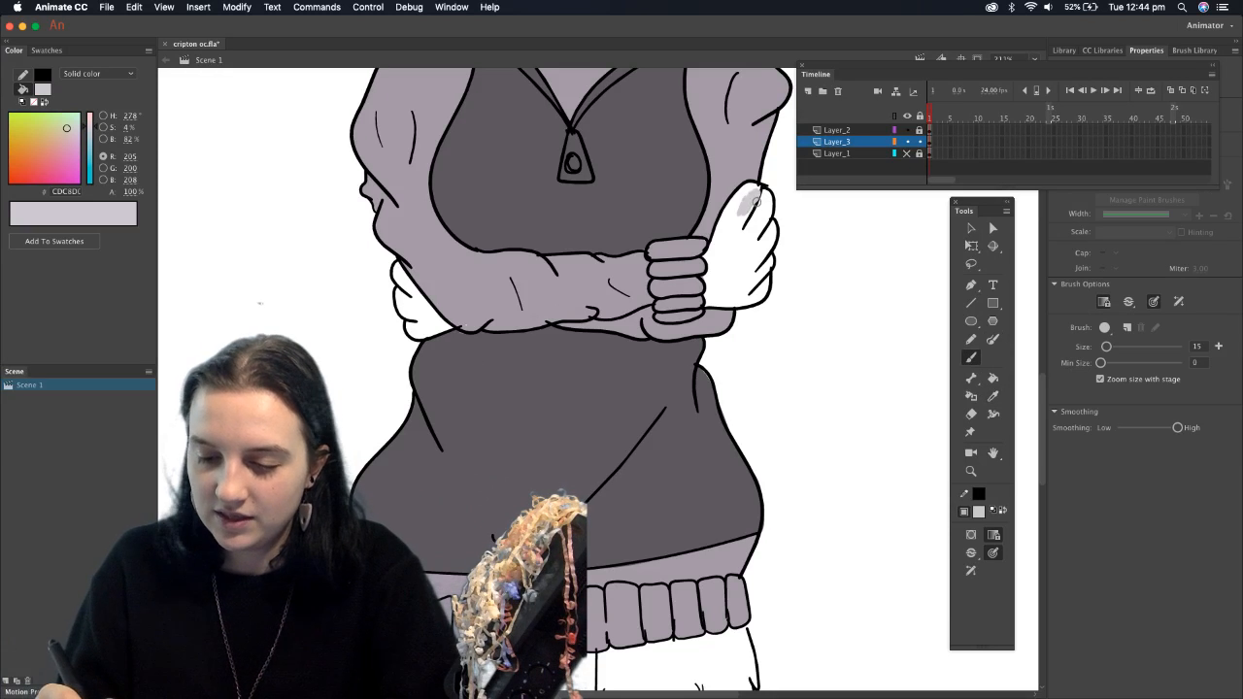
left_click_drag(743, 204, 724, 235)
mouse_move(759, 190)
left_mouse_down()
mouse_move(764, 301)
mouse_move(765, 289)
mouse_move(756, 312)
mouse_move(712, 296)
left_mouse_up()
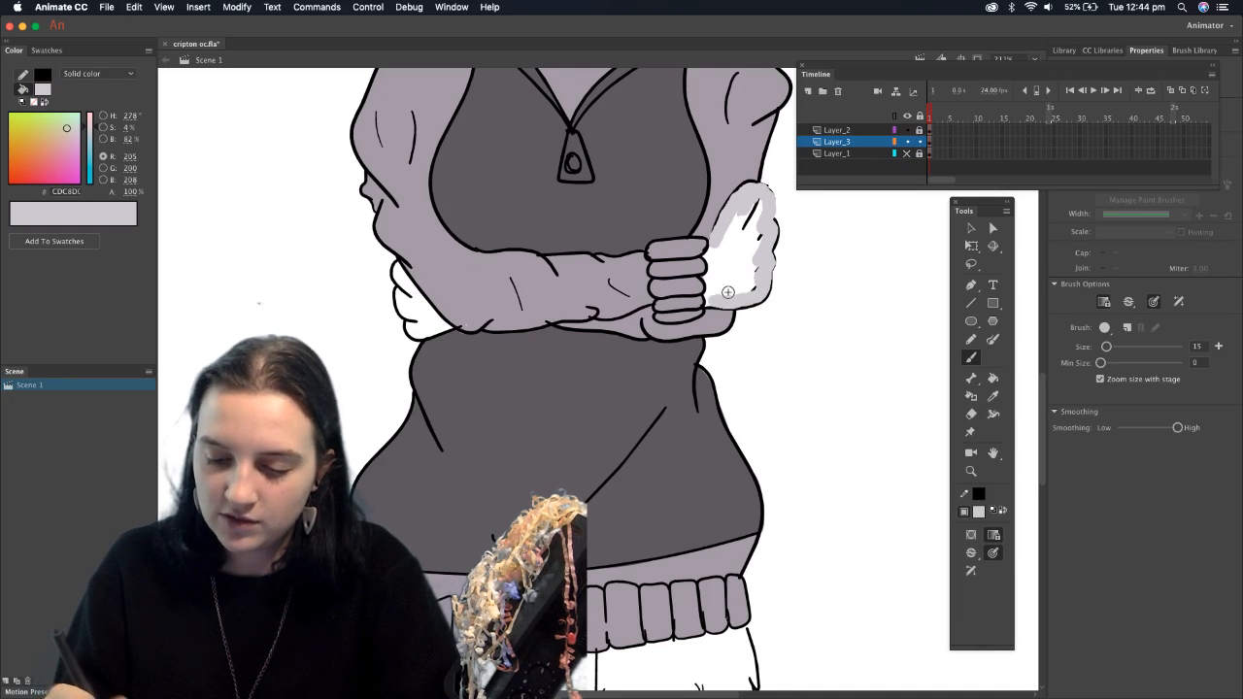
left_click(992, 378)
left_click(764, 276)
Brush the light greyish purple along the fingers of the hand tucked behind the opposite elbow and bucket-fill the rest
left_click(971, 357)
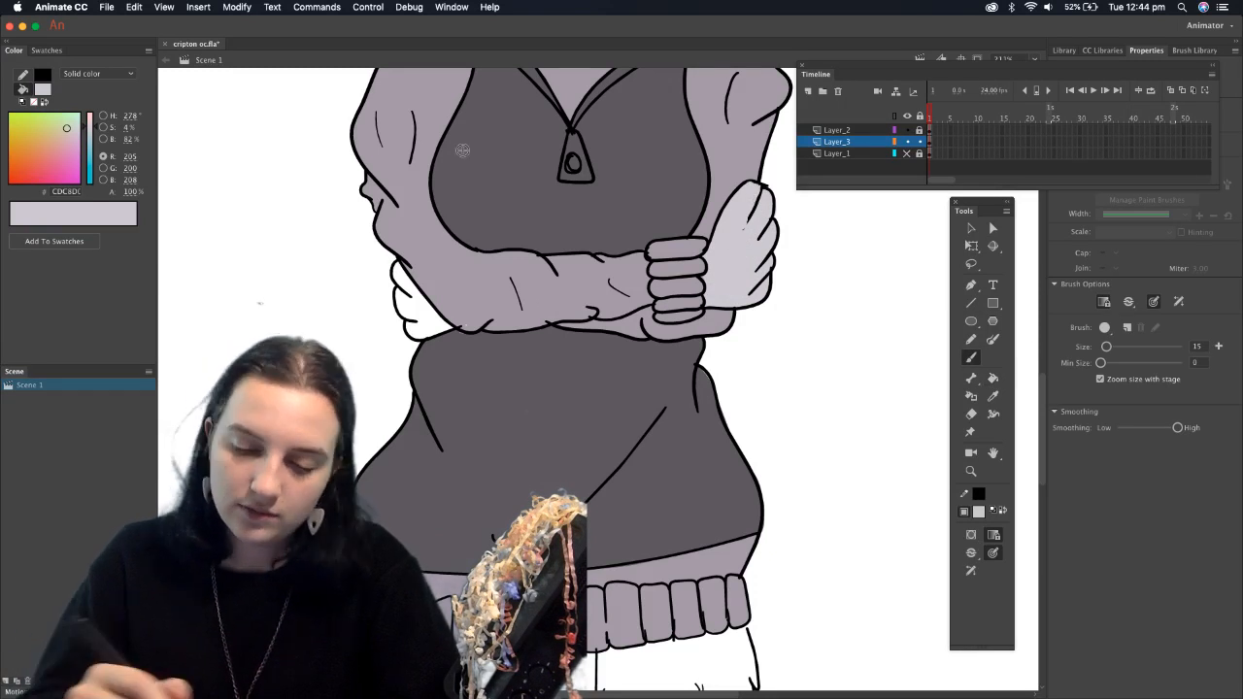
mouse_move(416, 313)
left_mouse_down()
mouse_move(398, 280)
mouse_move(419, 328)
left_mouse_up()
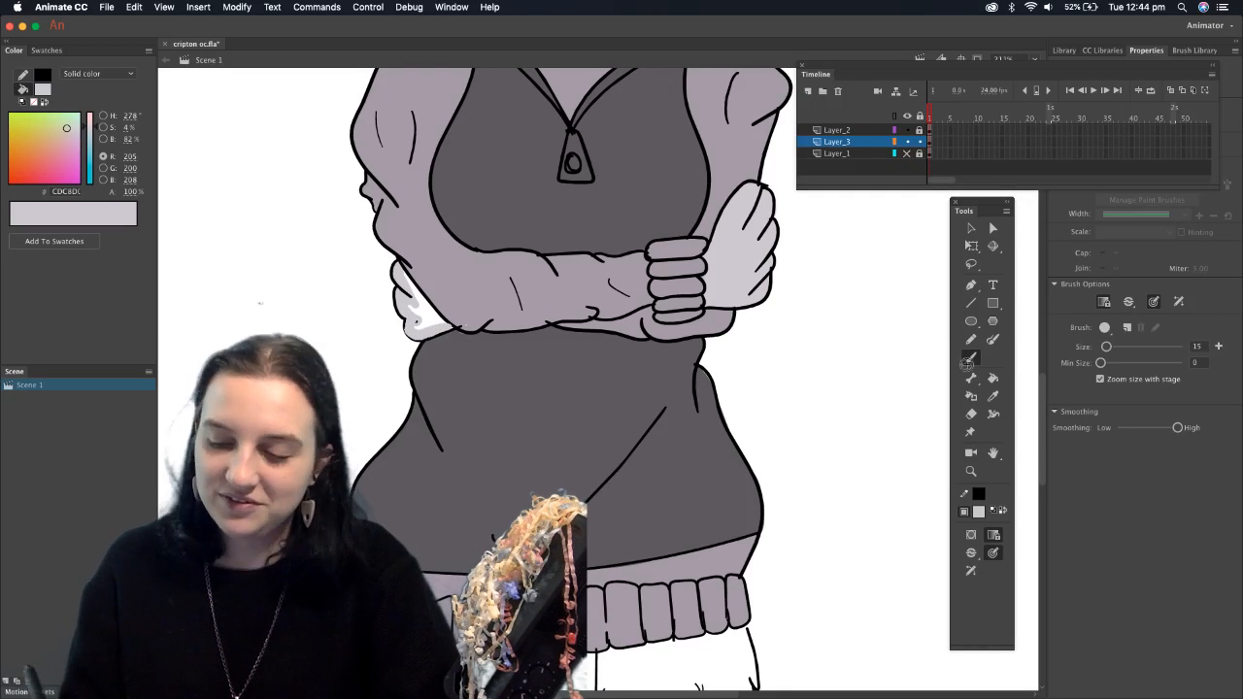
left_click(993, 379)
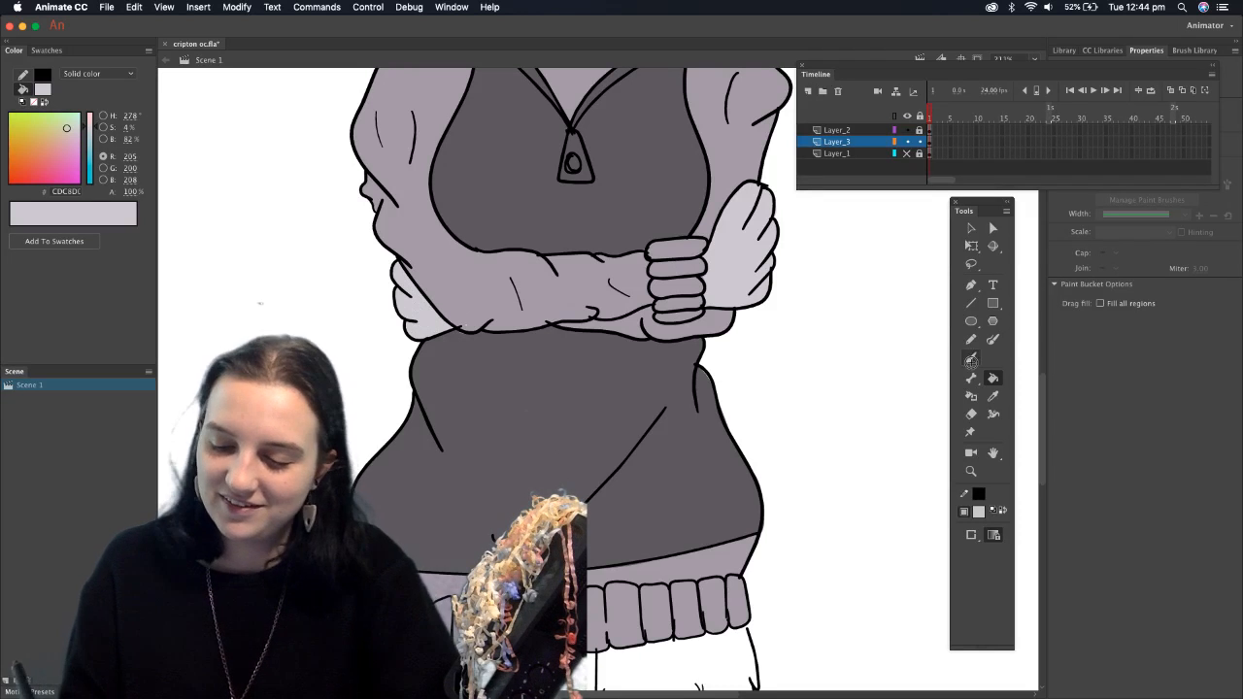
Lighten the fill colour to the pale purple #DFD9E2
left_click(970, 359)
left_click(979, 512)
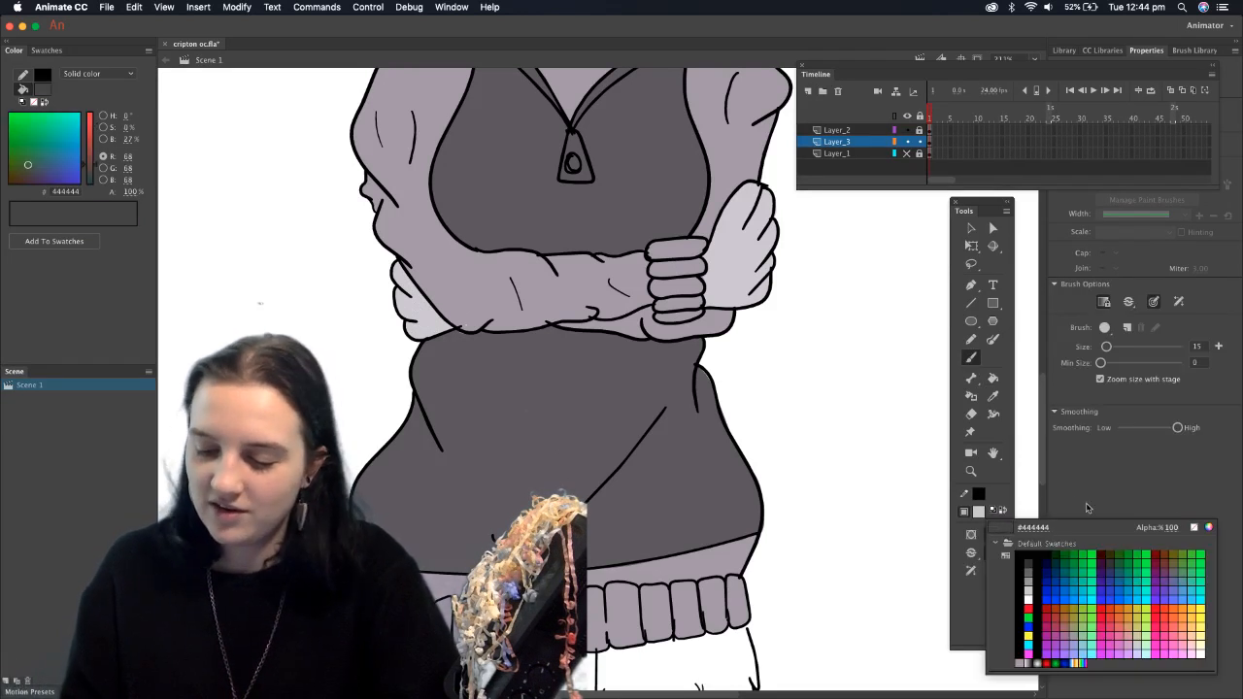
left_click(1208, 527)
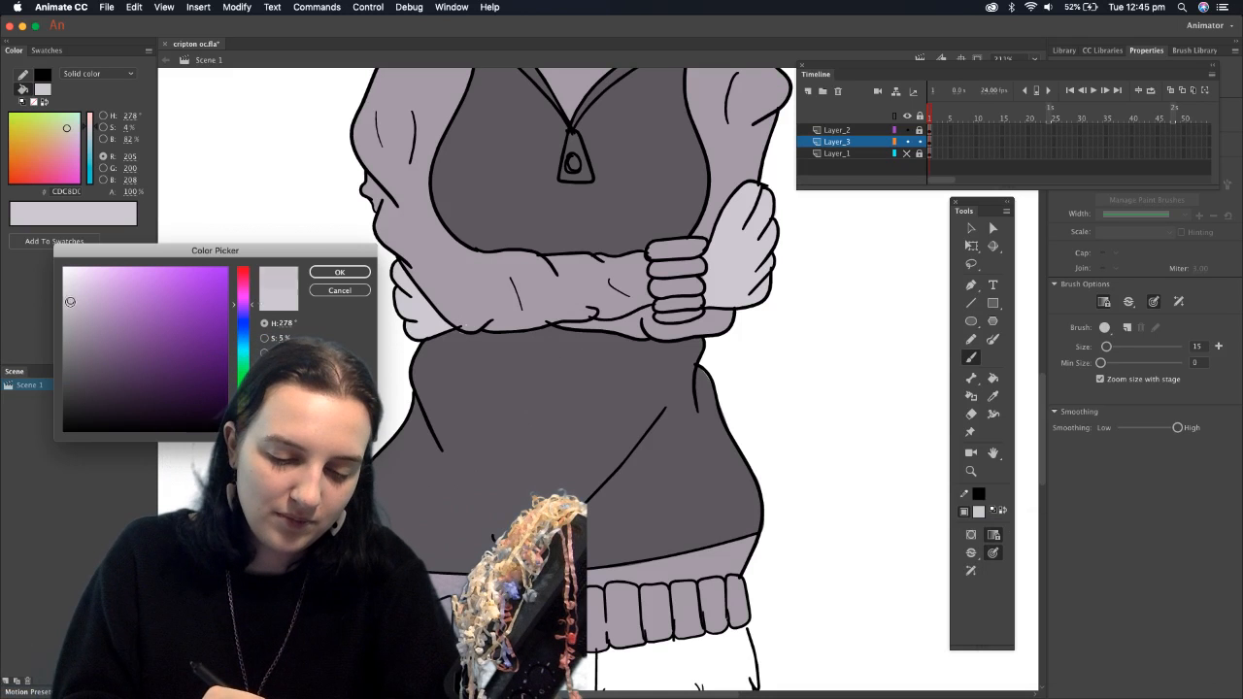
left_click_drag(69, 302, 69, 285)
left_click(340, 271)
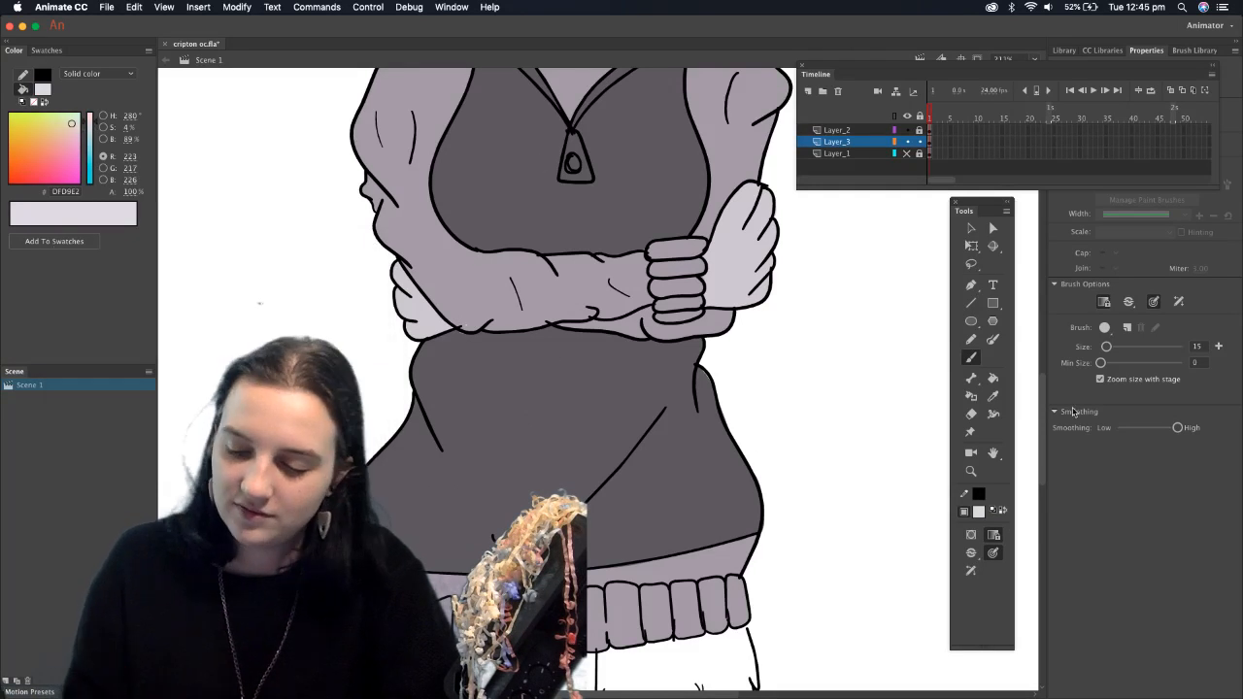
Refill both hands with the paler purple using the Paint Bucket
left_click(992, 377)
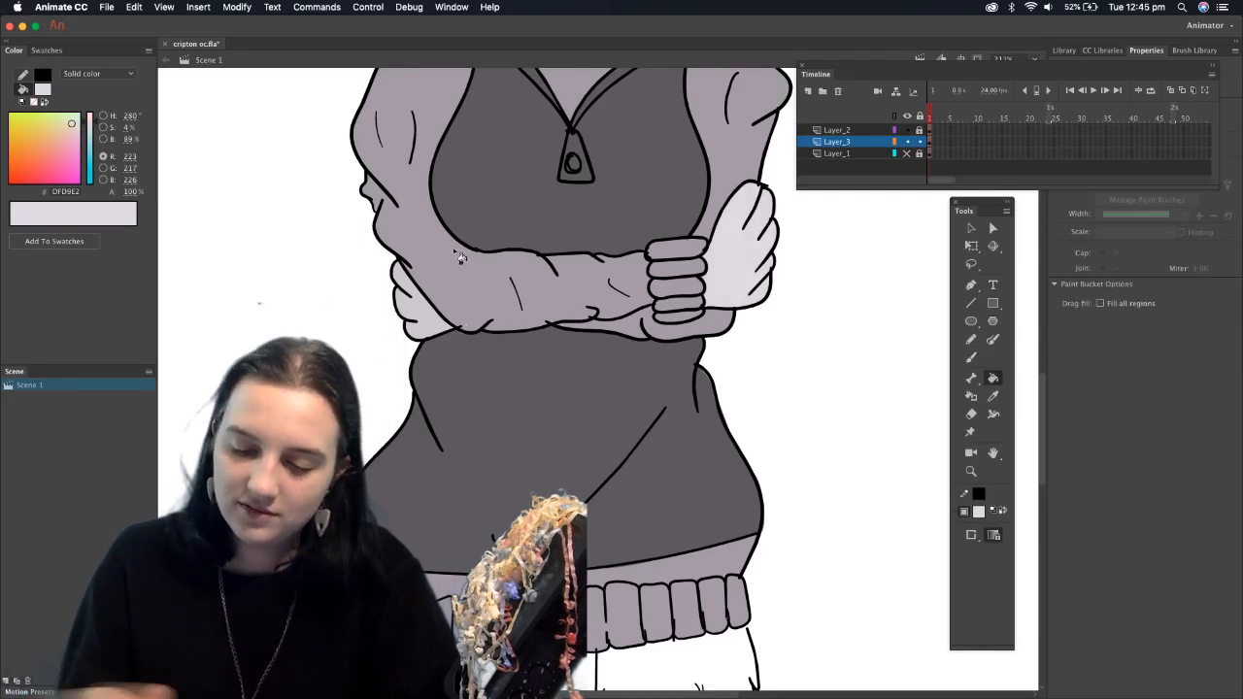
left_click(443, 305)
Brush the pale purple along the right leg's inner edge and inside the left leg's top and side edges below the hem
left_click(971, 358)
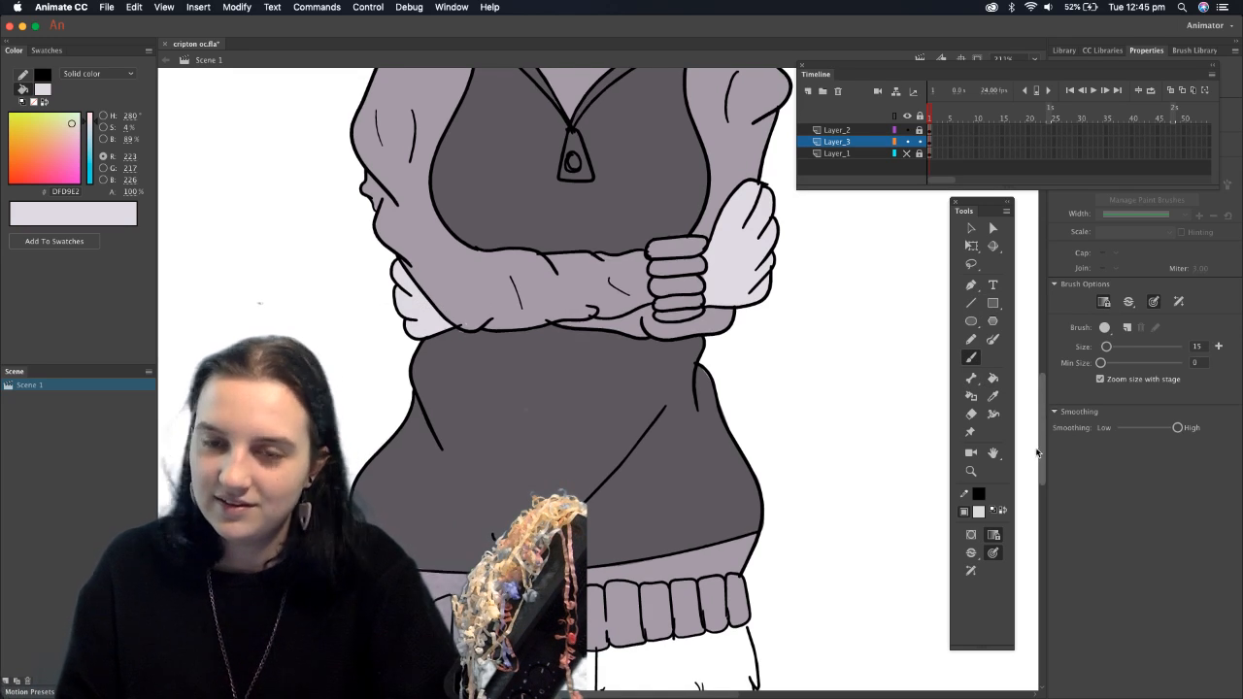
scroll(1024, 415, "down", 5)
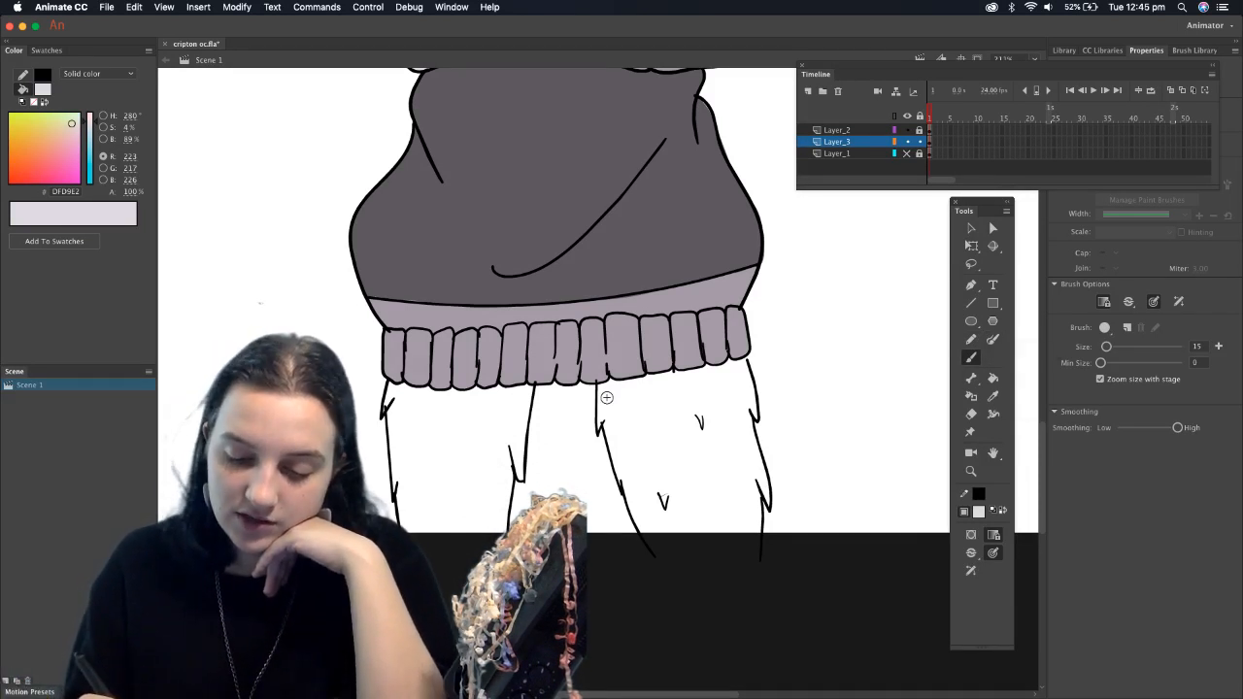
left_click_drag(600, 413, 651, 544)
left_click_drag(386, 391, 391, 403)
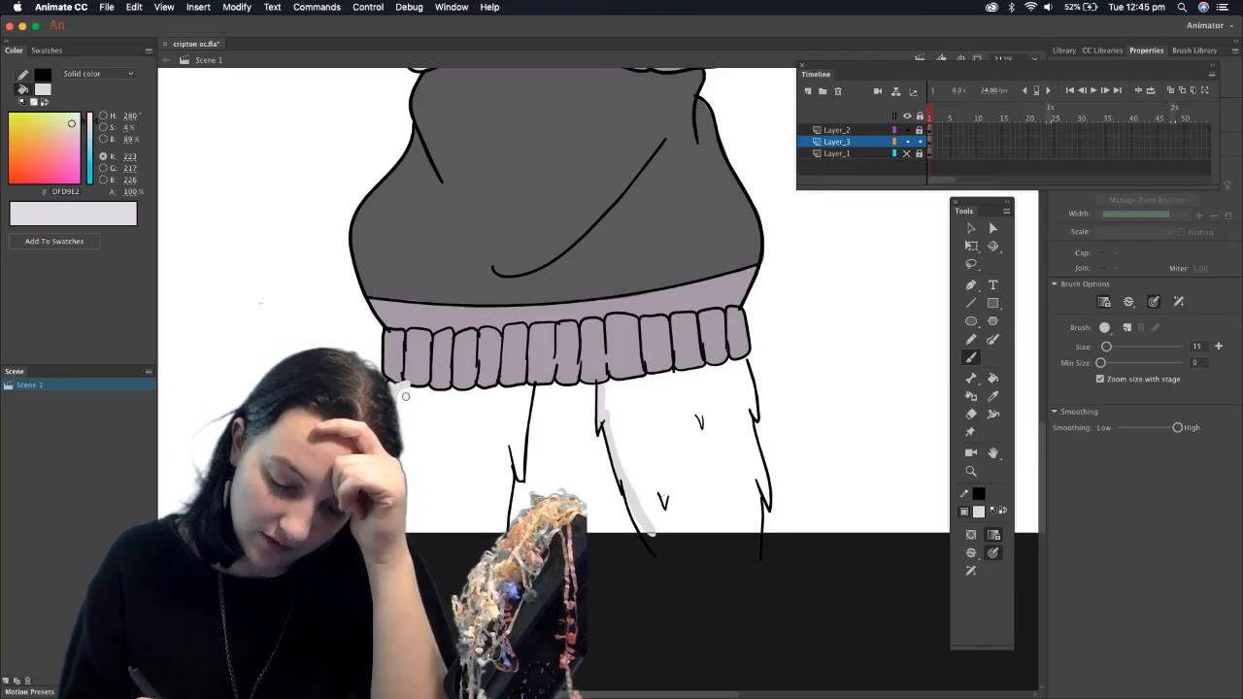
mouse_move(437, 404)
left_mouse_down()
mouse_move(528, 399)
mouse_move(515, 486)
left_mouse_up()
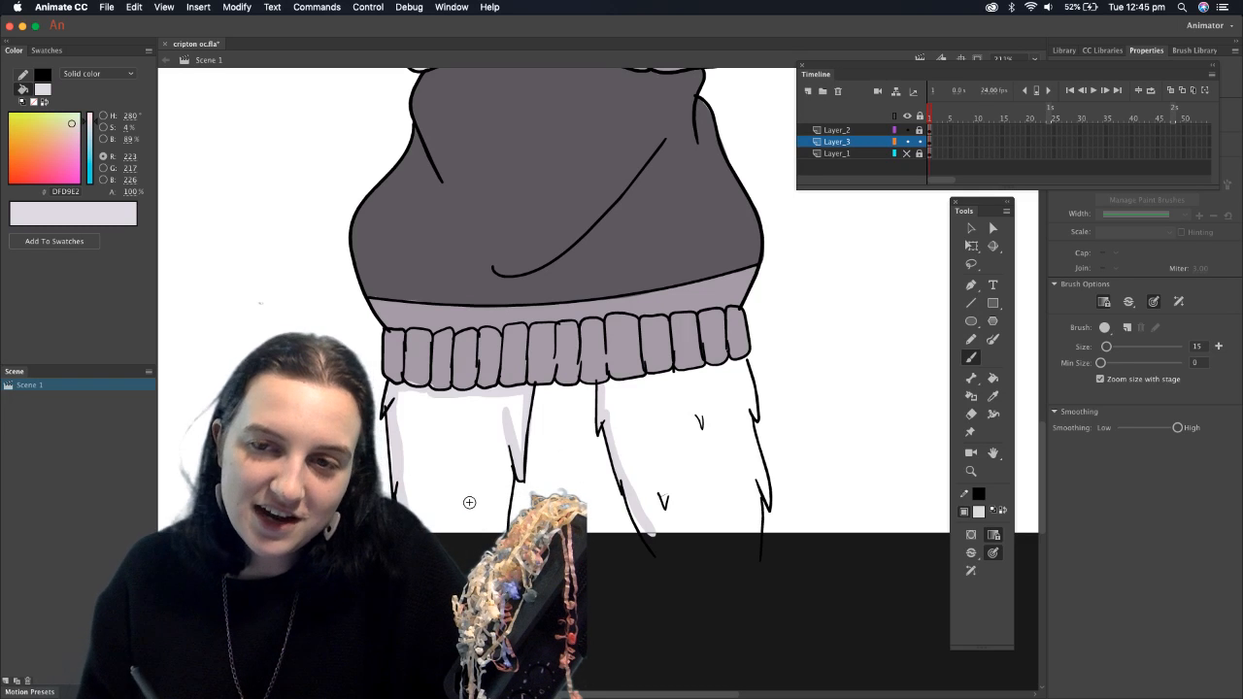
Brush the pale purple across the bottom of the left leg and up its inner edge, undoing the last stroke
left_click_drag(423, 530, 505, 533)
left_click_drag(507, 457, 499, 536)
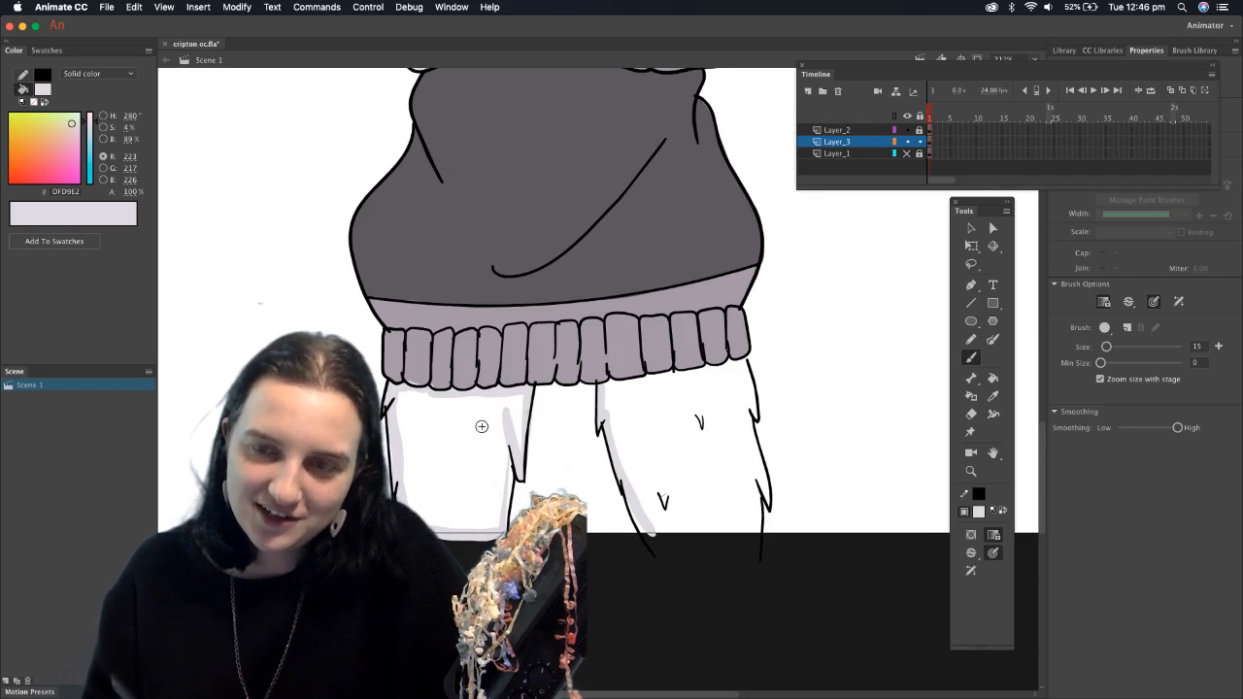
mouse_move(497, 539)
left_mouse_down()
mouse_move(511, 467)
mouse_move(506, 530)
left_mouse_up()
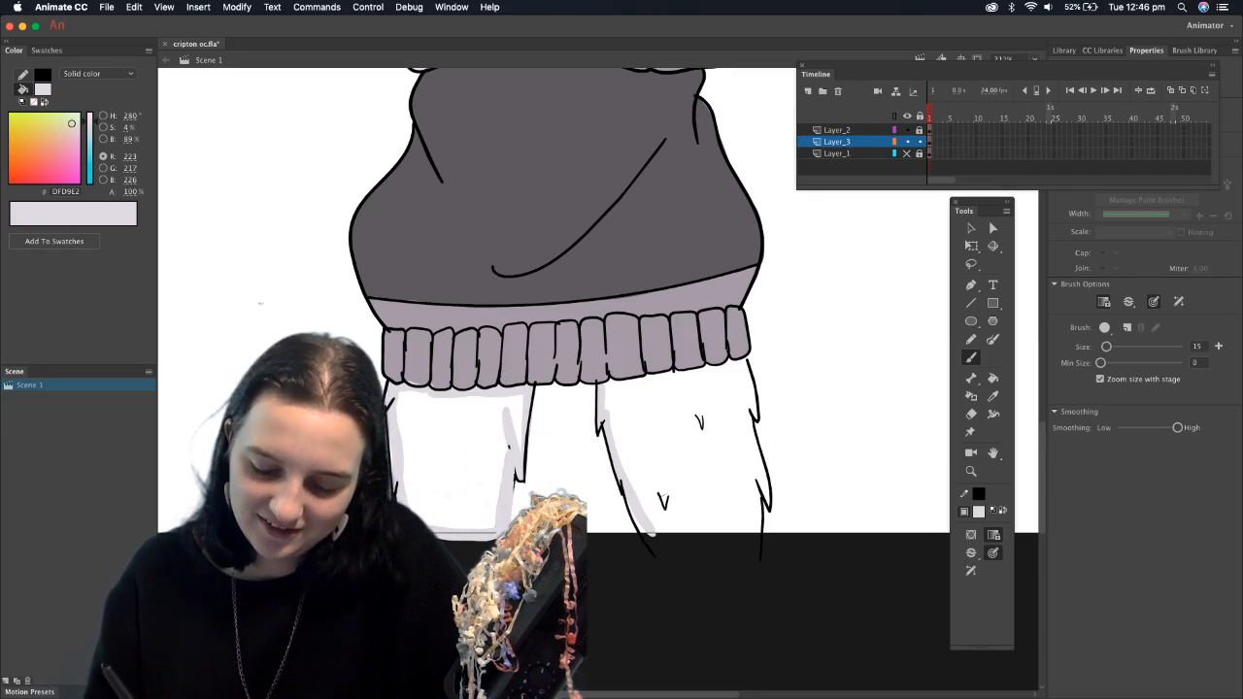
key("super+z")
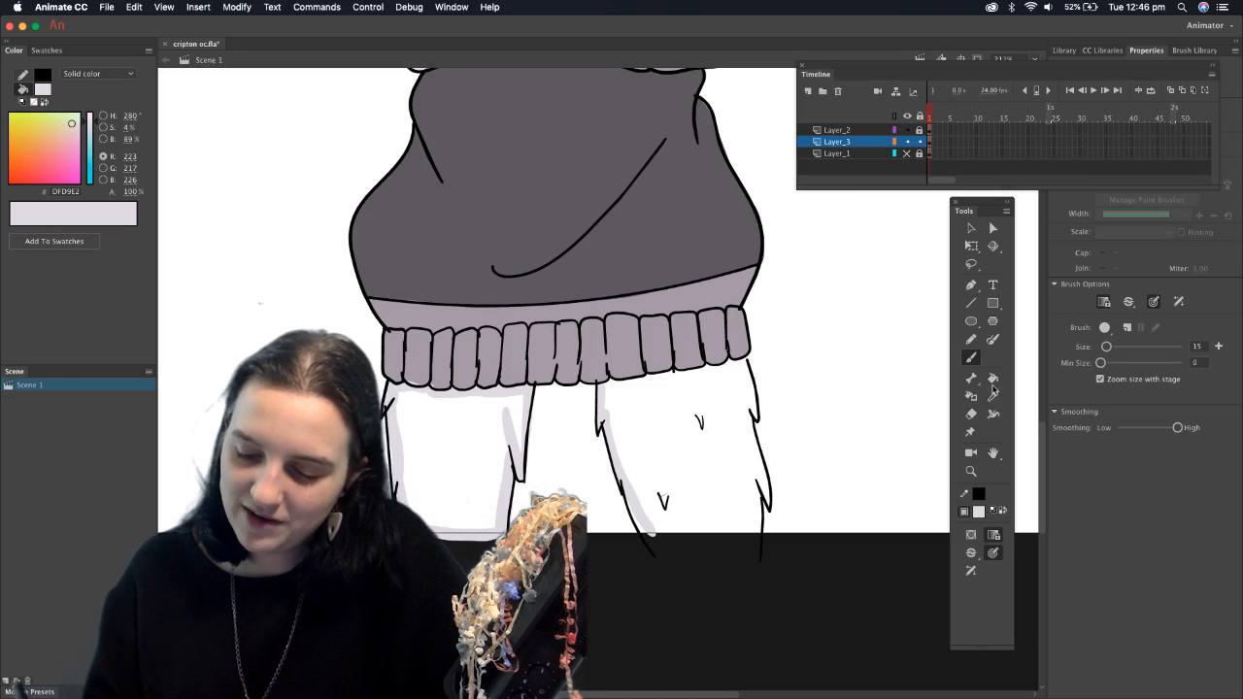
Fill the left leg with the pale purple, and brush the right leg's outer and bottom edges before filling it to match
left_click(992, 379)
left_click(476, 474)
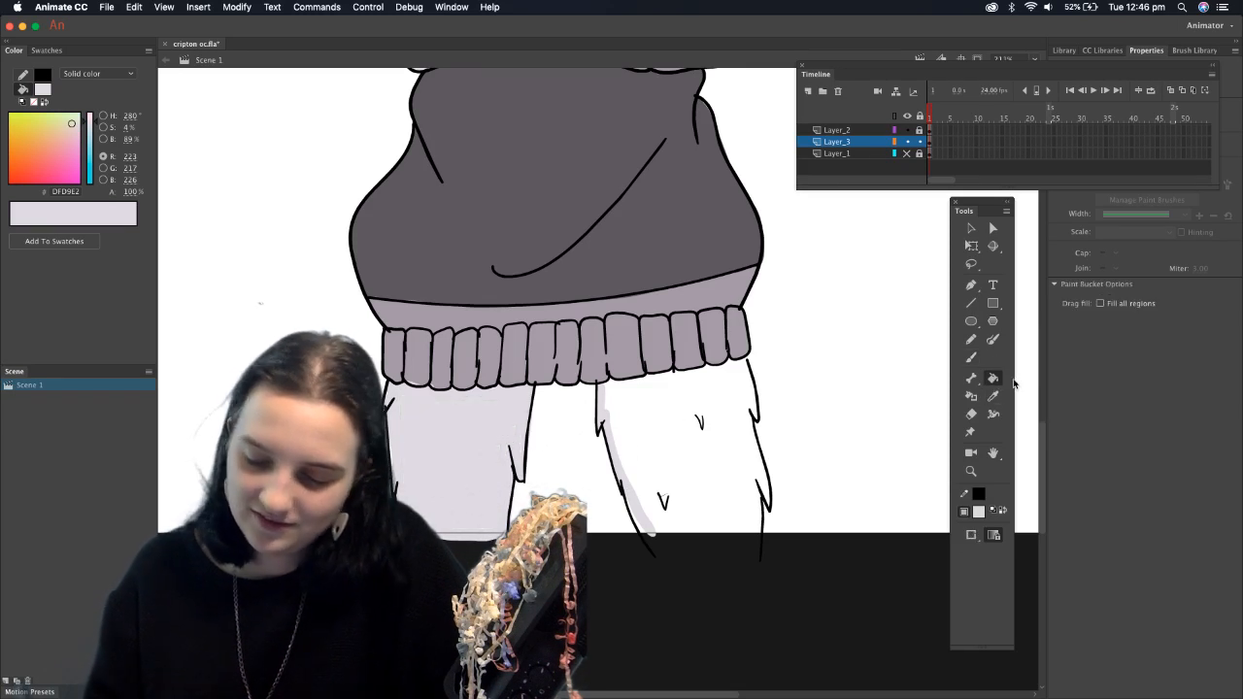
left_click(971, 357)
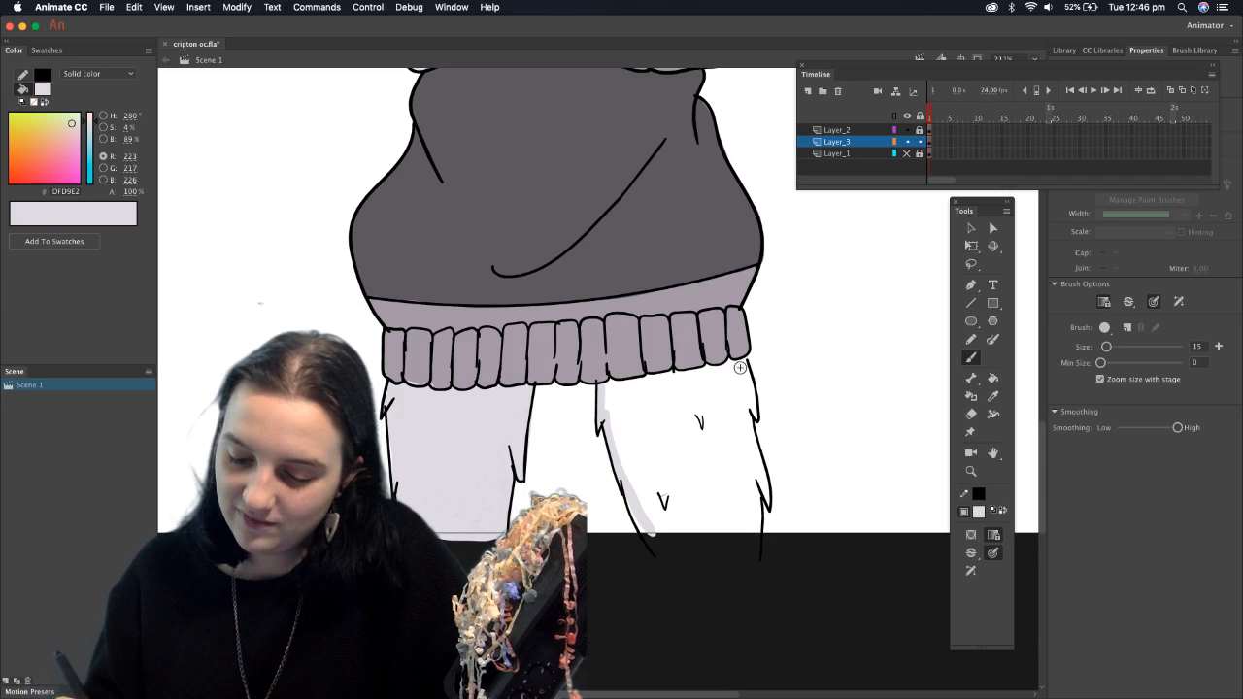
mouse_move(742, 370)
left_mouse_down()
mouse_move(768, 509)
mouse_move(753, 482)
mouse_move(758, 552)
left_mouse_up()
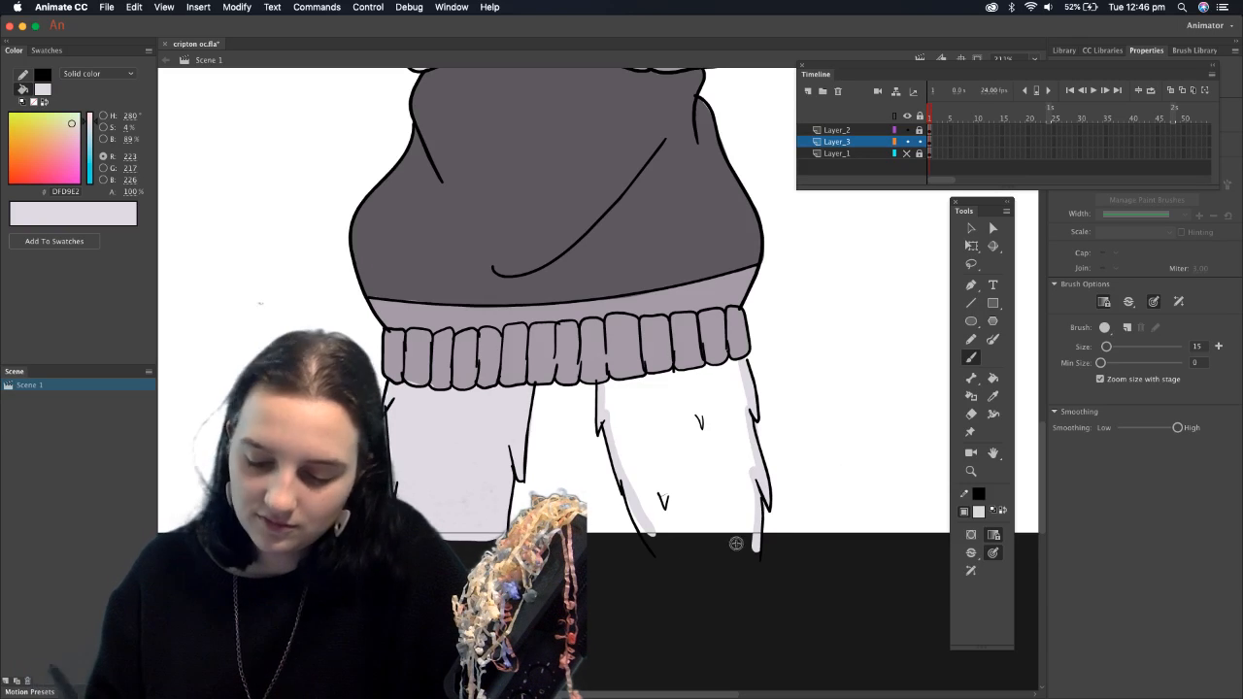
left_click_drag(643, 534, 752, 520)
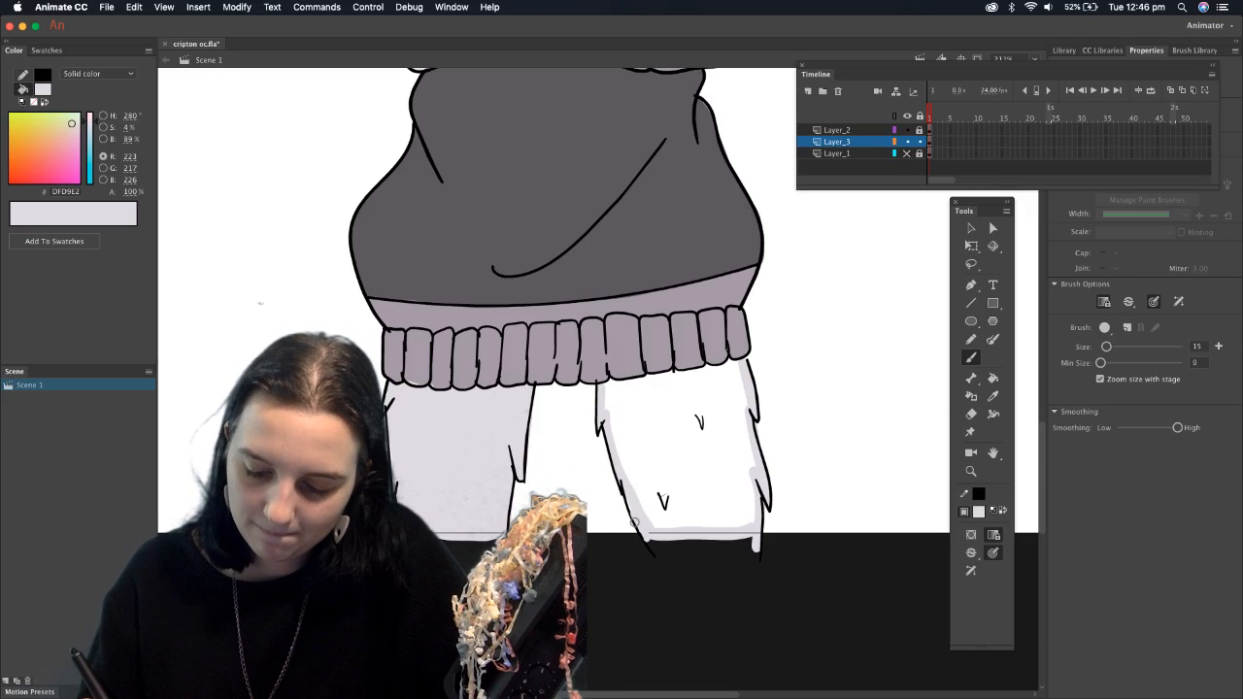
left_click(993, 379)
left_click(719, 454)
Brush the pale purple inside the right ear's upper edge, over its tip and down the outer edge to the round earring
left_click(971, 358)
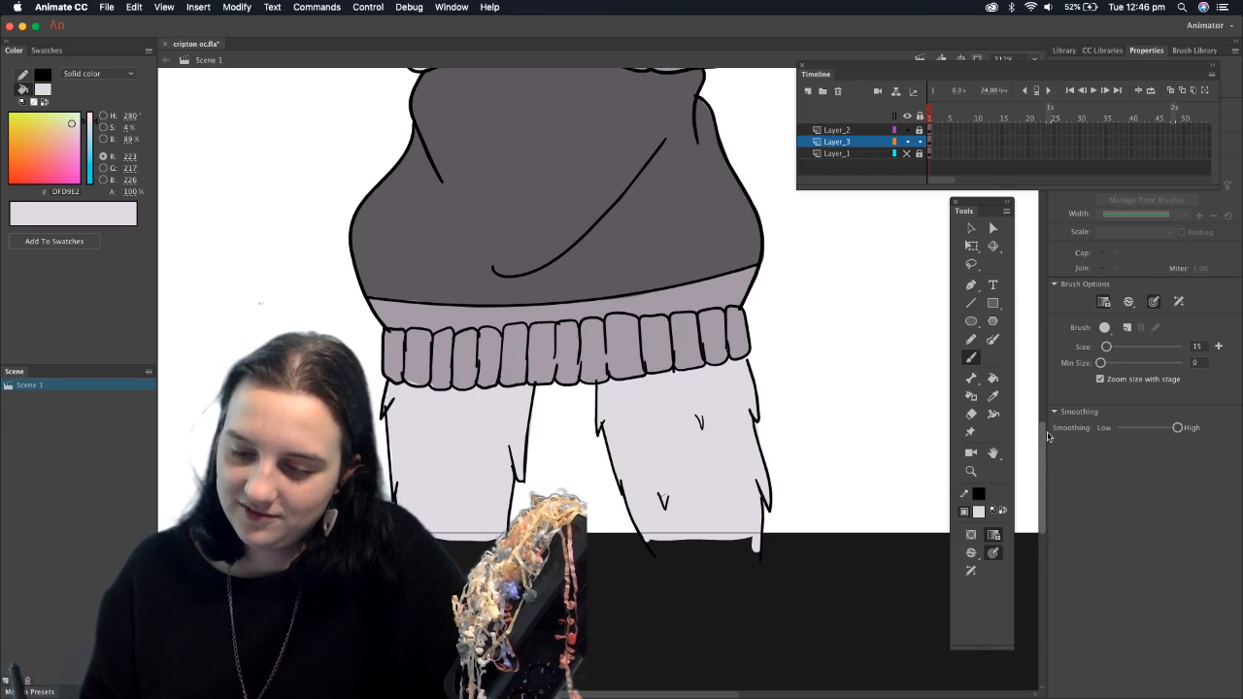
scroll(1043, 419, "up", 2)
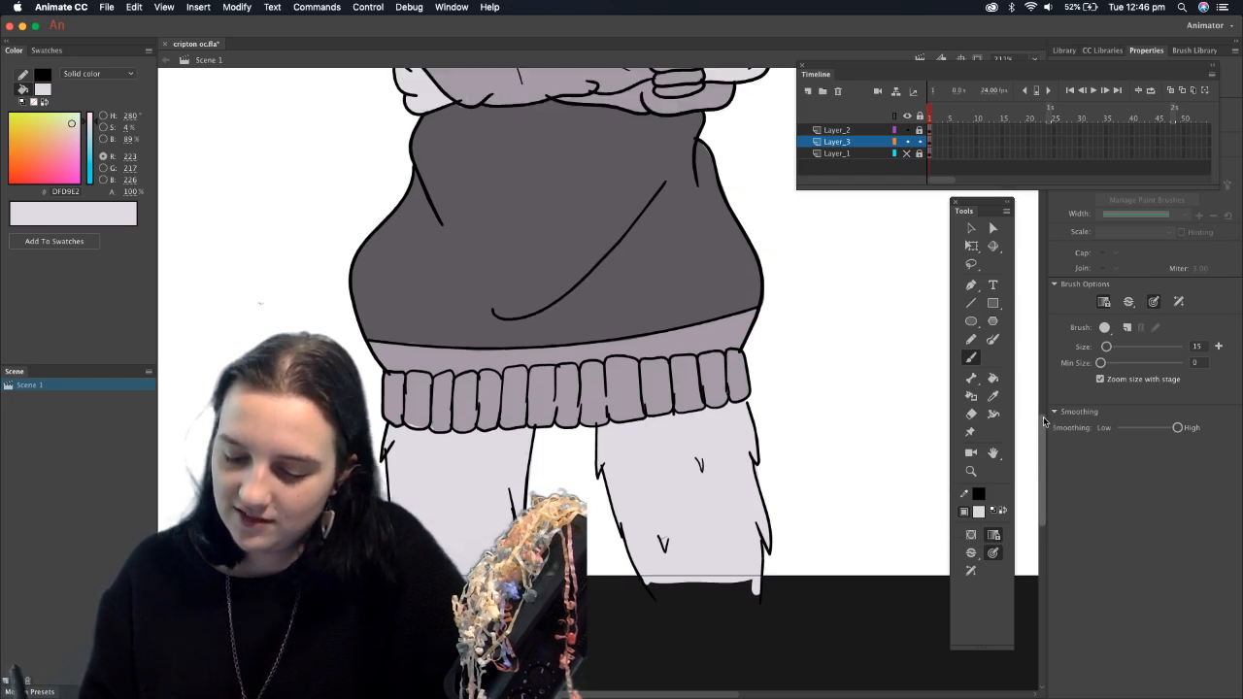
scroll(1021, 344, "up", 3)
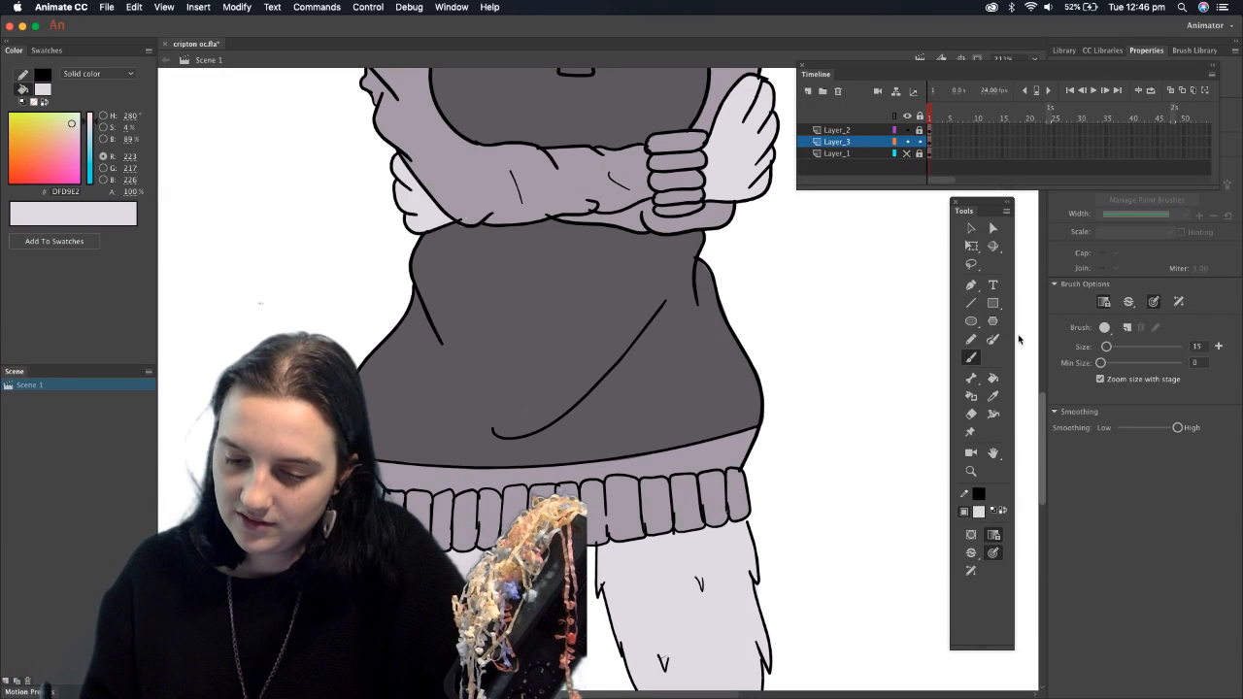
scroll(1017, 339, "up", 10)
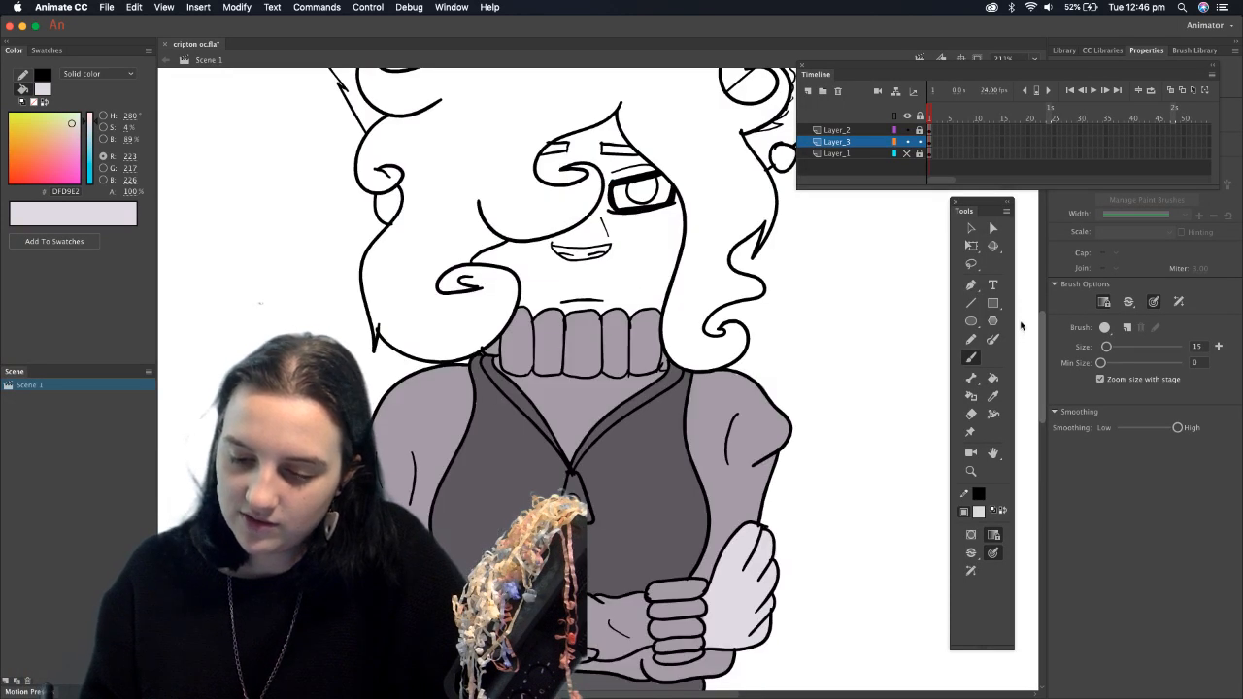
scroll(1020, 325, "up", 1)
scroll(1001, 294, "up", 3)
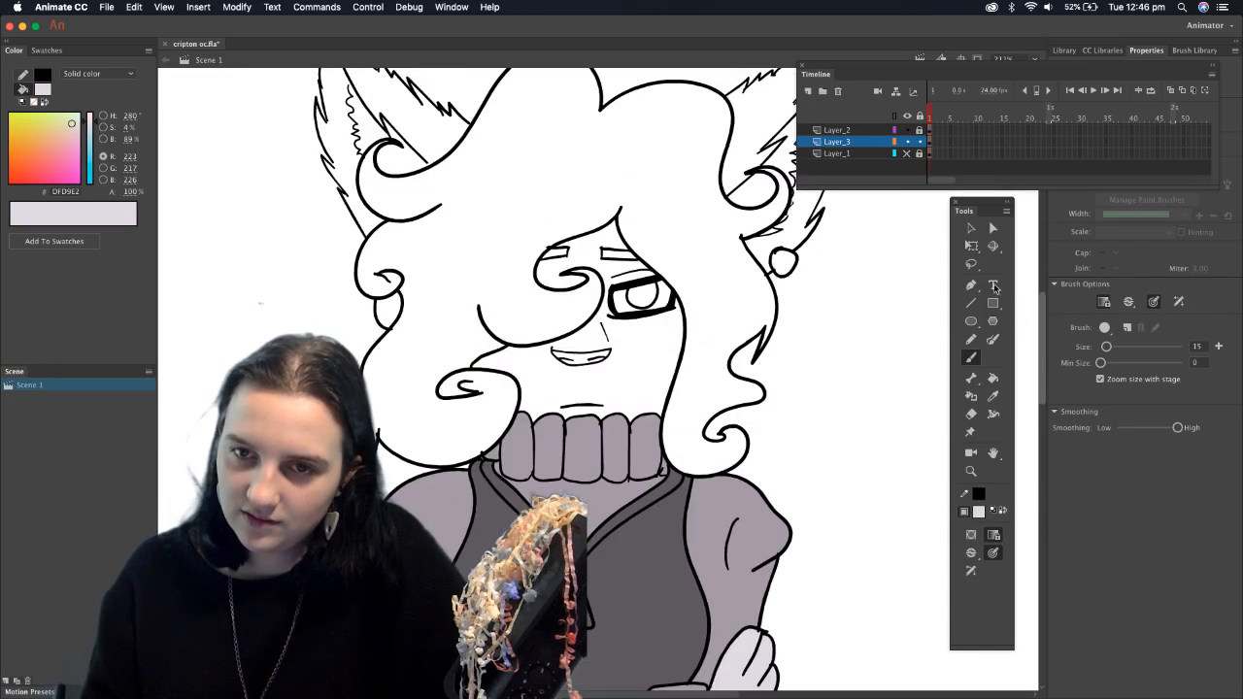
scroll(992, 284, "down", 3)
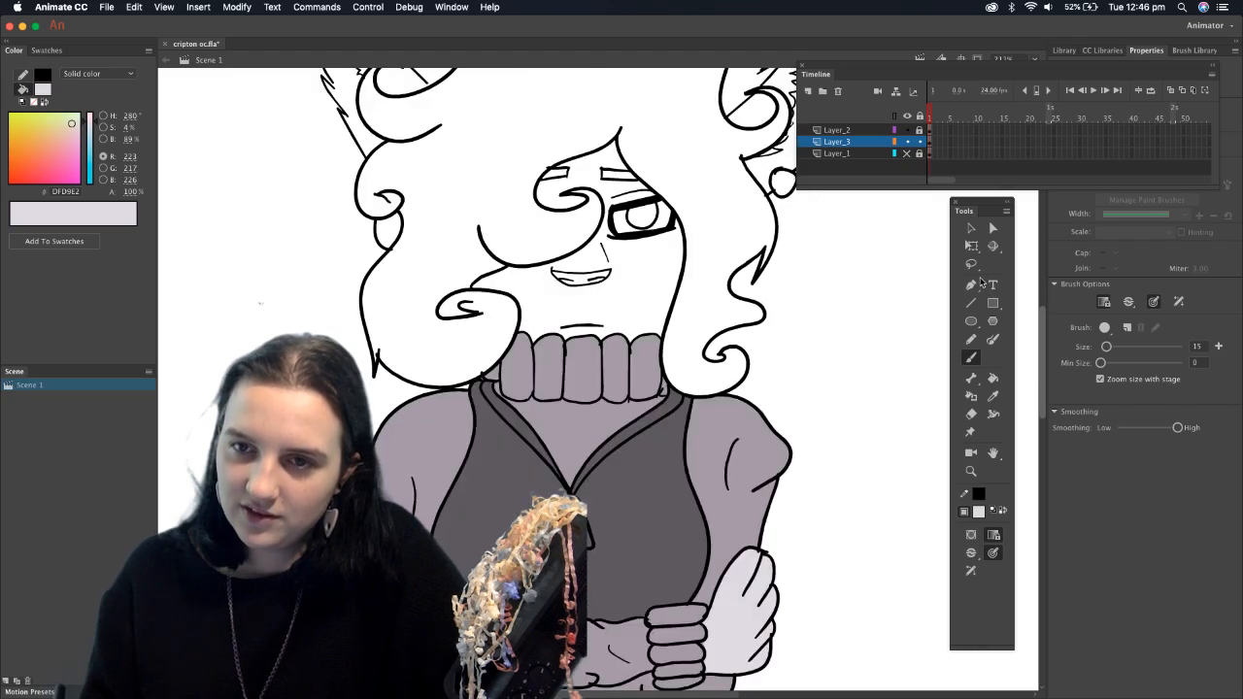
scroll(940, 309, "up", 10)
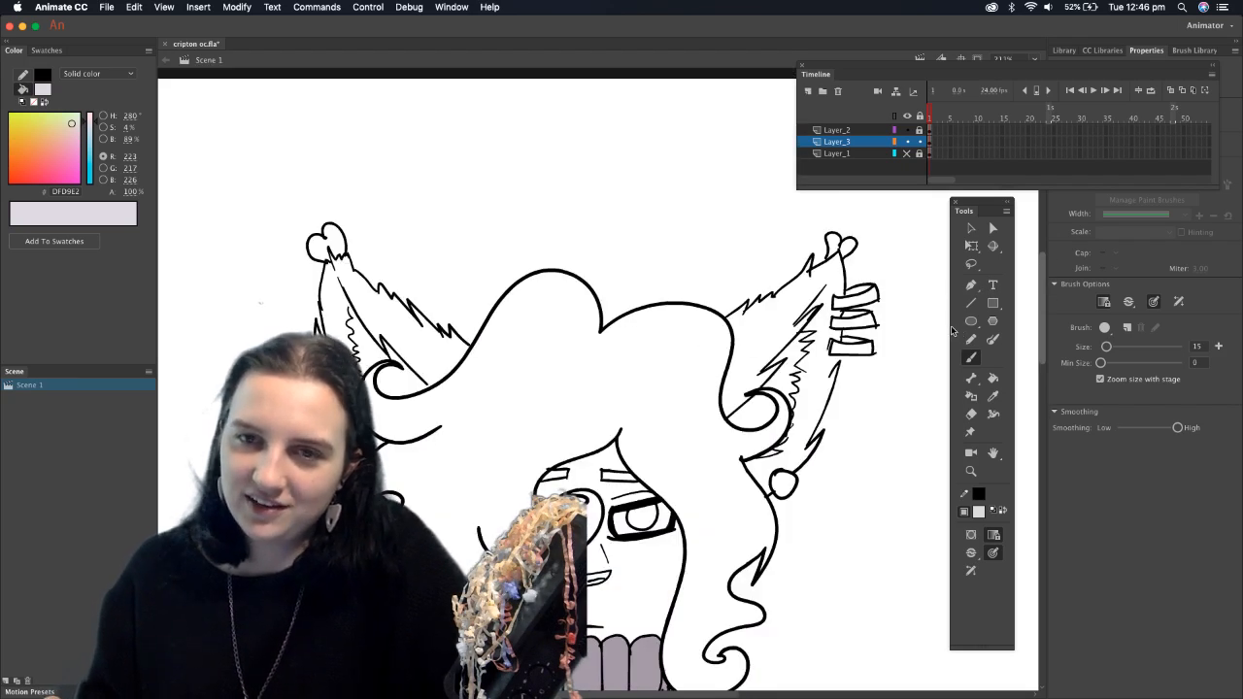
scroll(924, 338, "down", 7)
scroll(923, 338, "up", 7)
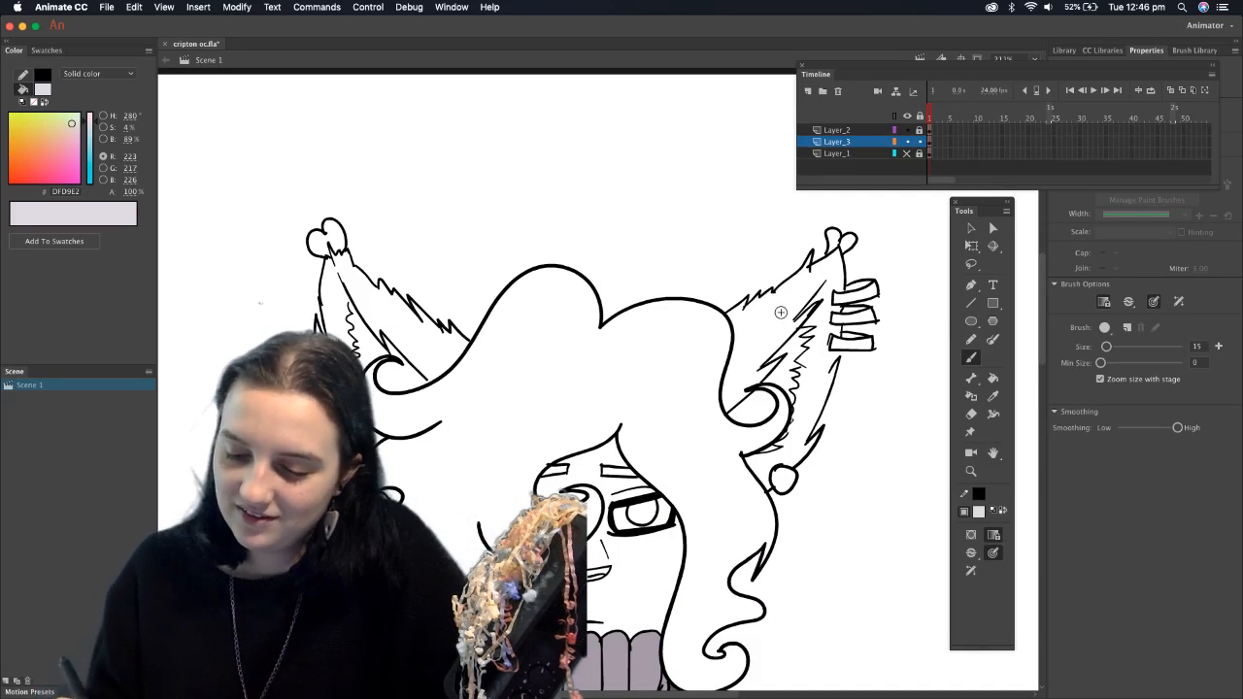
key("e")
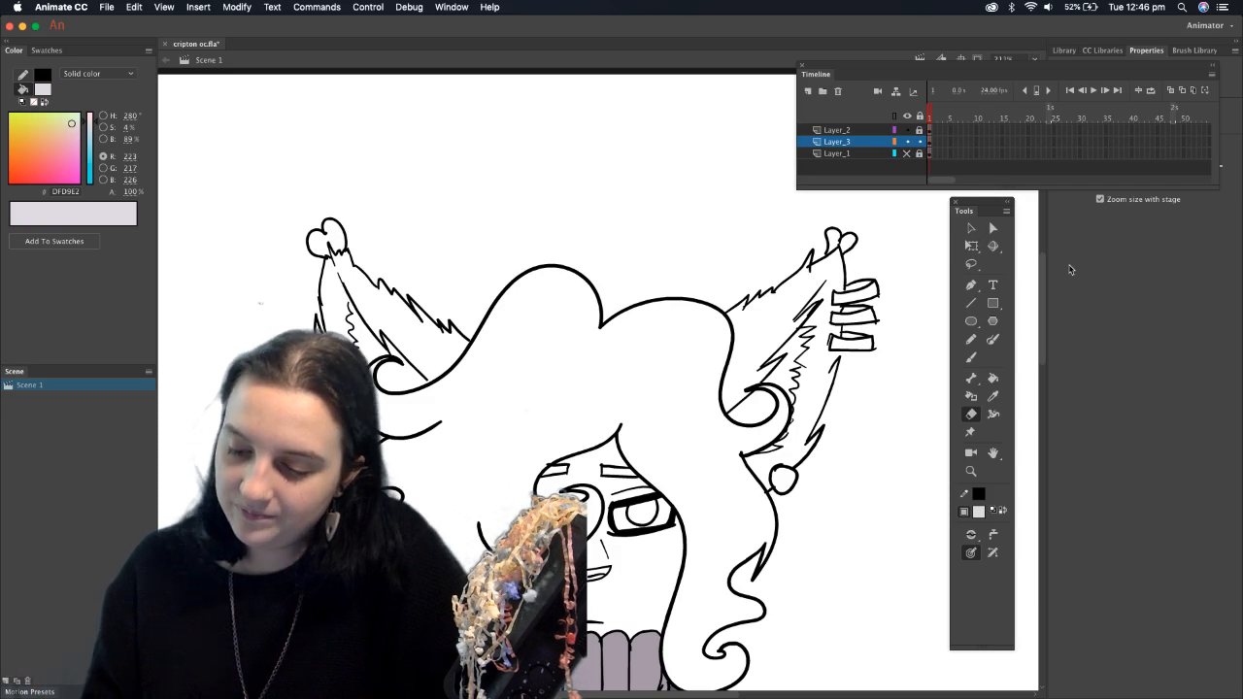
left_click(971, 357)
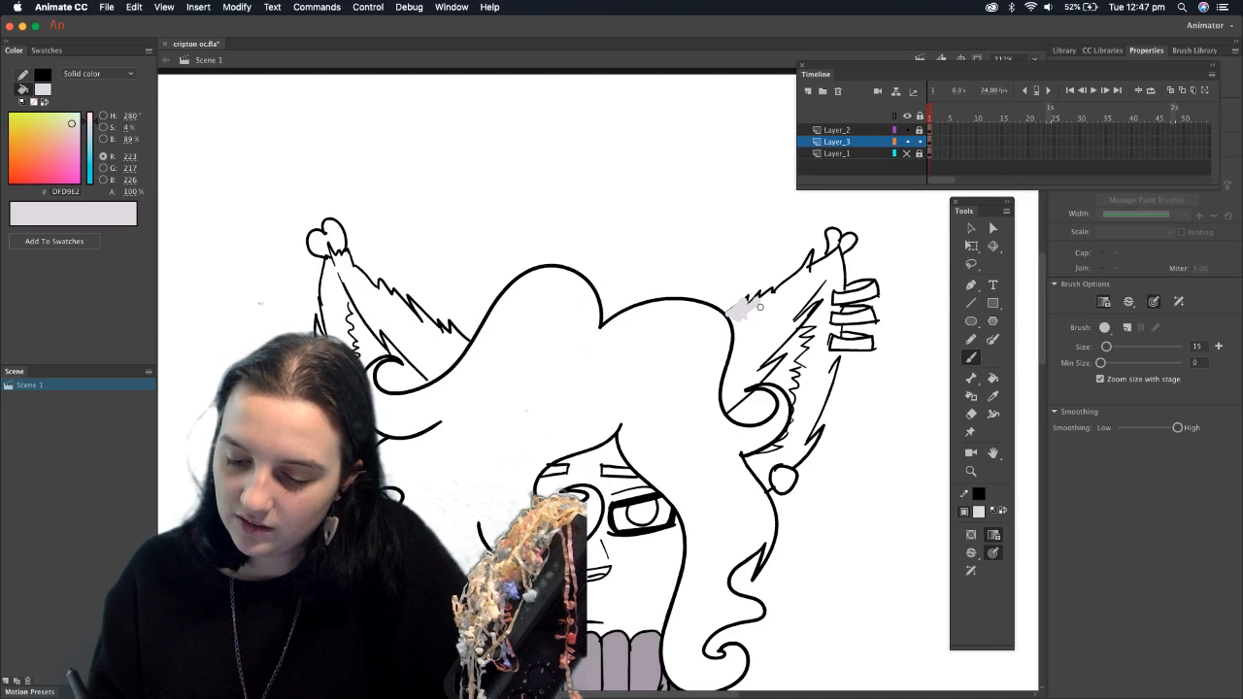
left_click_drag(782, 297, 808, 274)
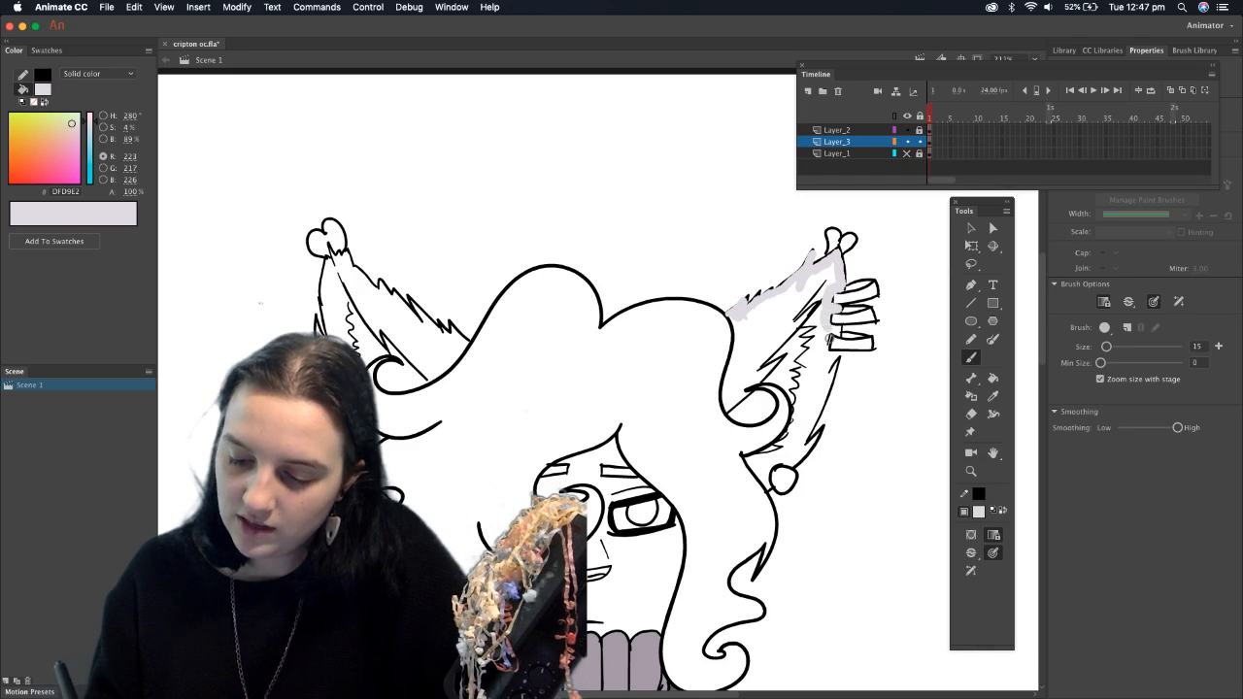
mouse_move(823, 347)
left_mouse_down()
mouse_move(804, 454)
mouse_move(814, 447)
mouse_move(755, 480)
left_mouse_up()
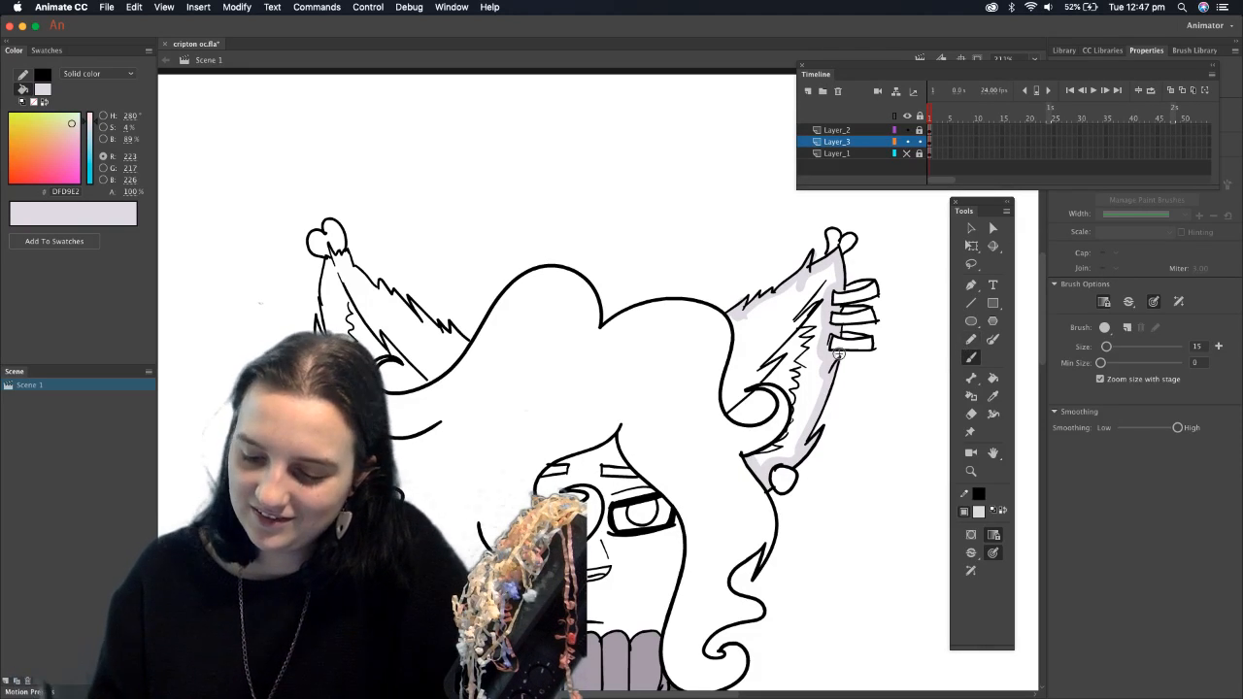
Brush the pale purple along the right ear's border with the hair and its inner fur, and fill the remaining gaps
mouse_move(735, 332)
left_mouse_down()
mouse_move(729, 424)
mouse_move(749, 434)
mouse_move(767, 421)
mouse_move(742, 399)
mouse_move(796, 409)
mouse_move(799, 438)
mouse_move(763, 472)
left_mouse_up()
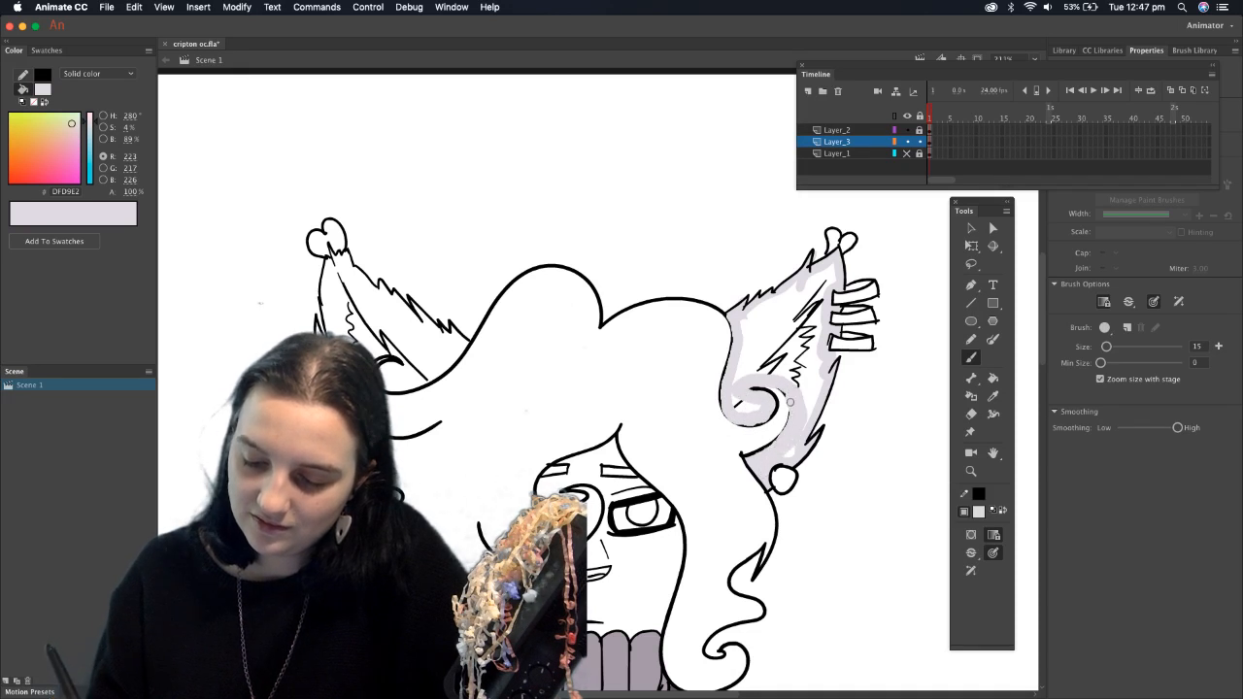
left_click_drag(806, 361, 800, 394)
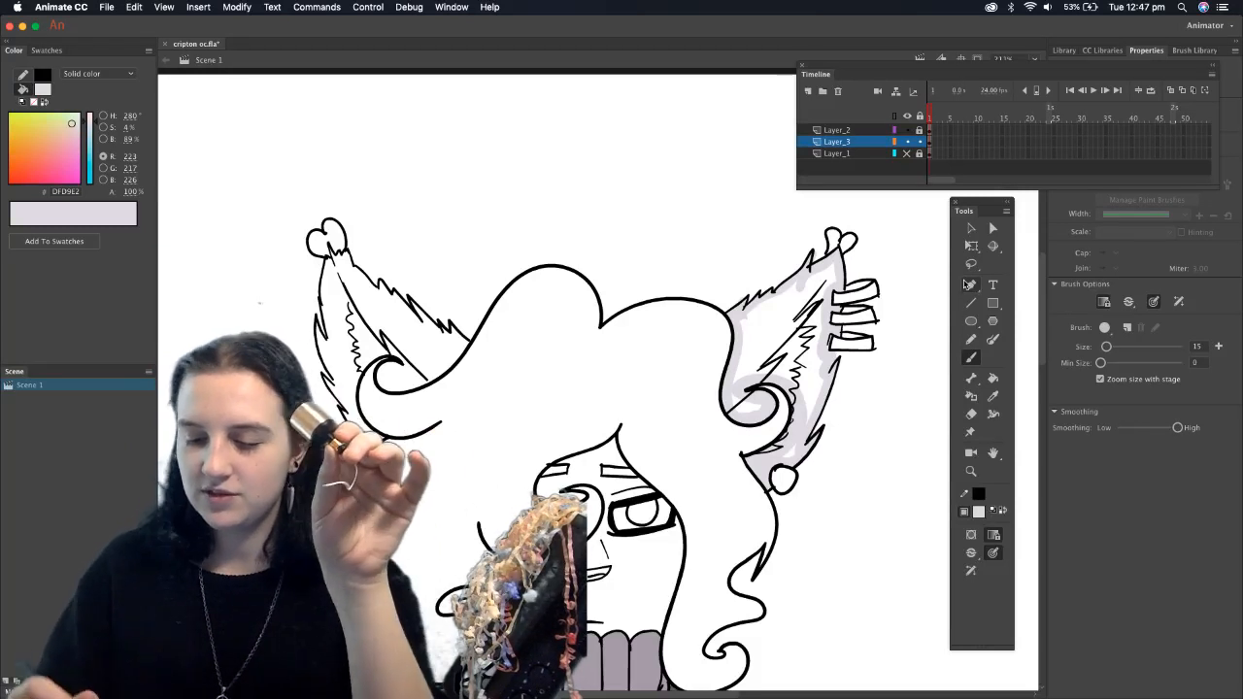
left_click_drag(753, 418, 740, 406)
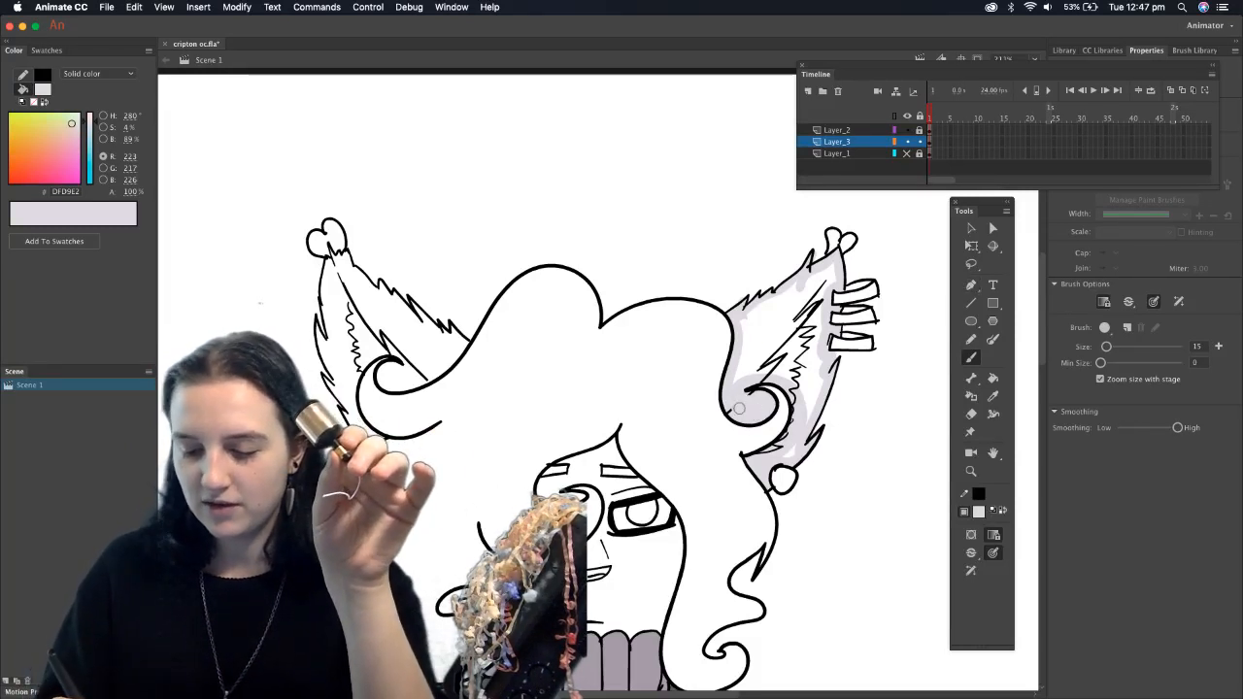
left_click(994, 378)
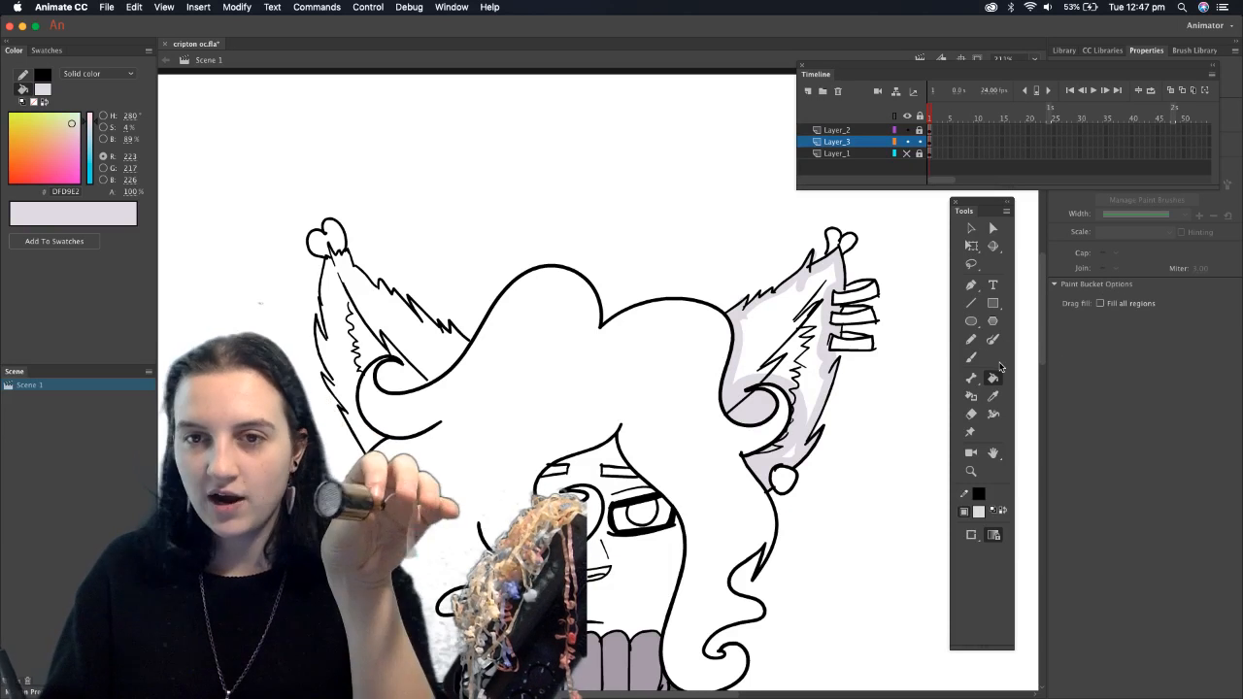
left_click(816, 382)
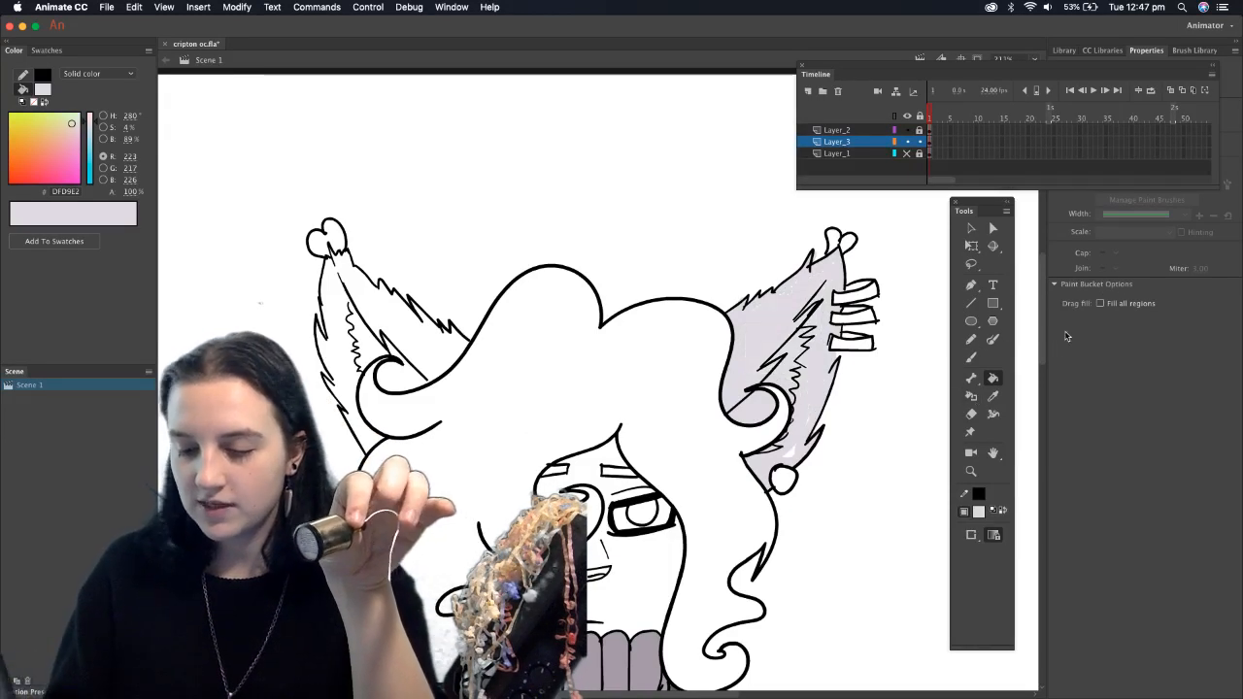
Brush the pale purple around the left ear's edges and along the hair curl, and fill the ear's interior with the Paint Bucket
left_click(971, 357)
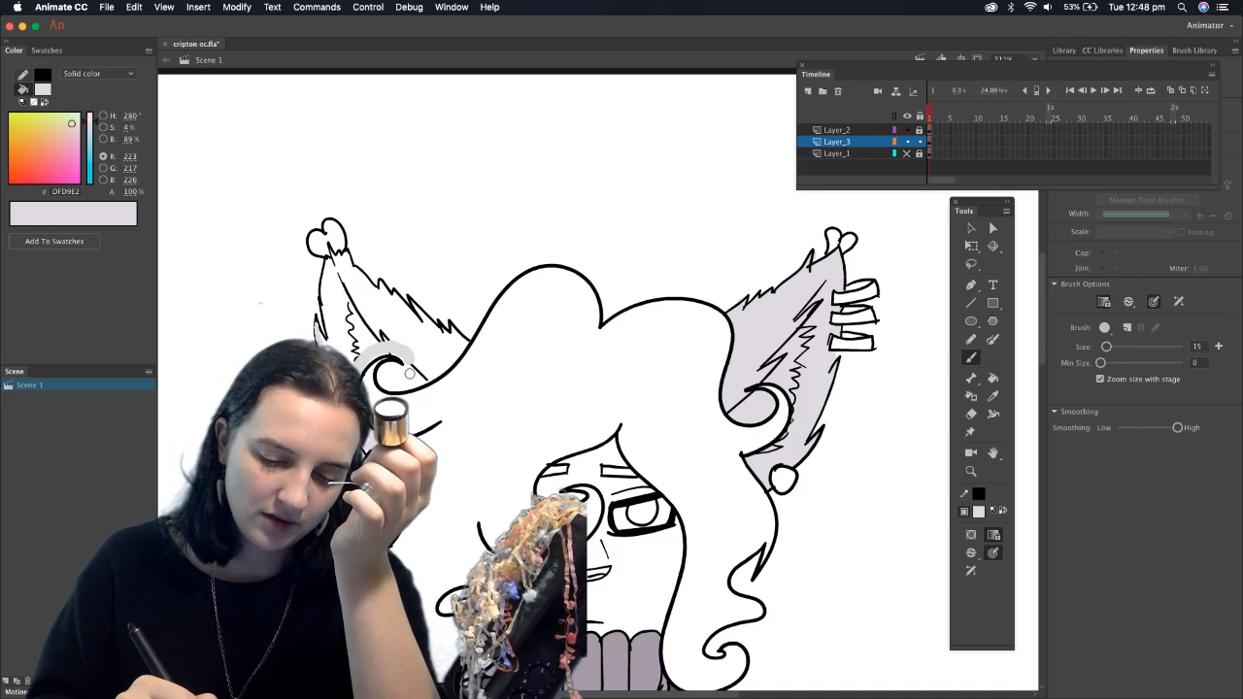
left_click_drag(462, 369, 455, 328)
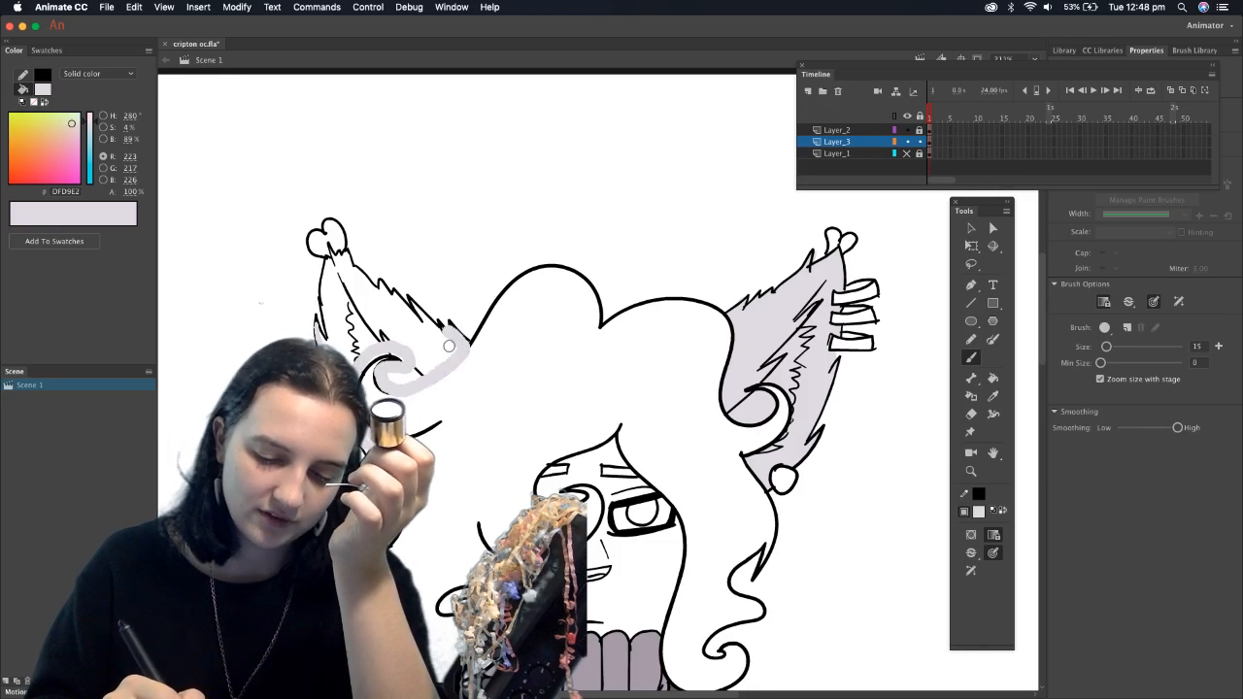
key("super+z")
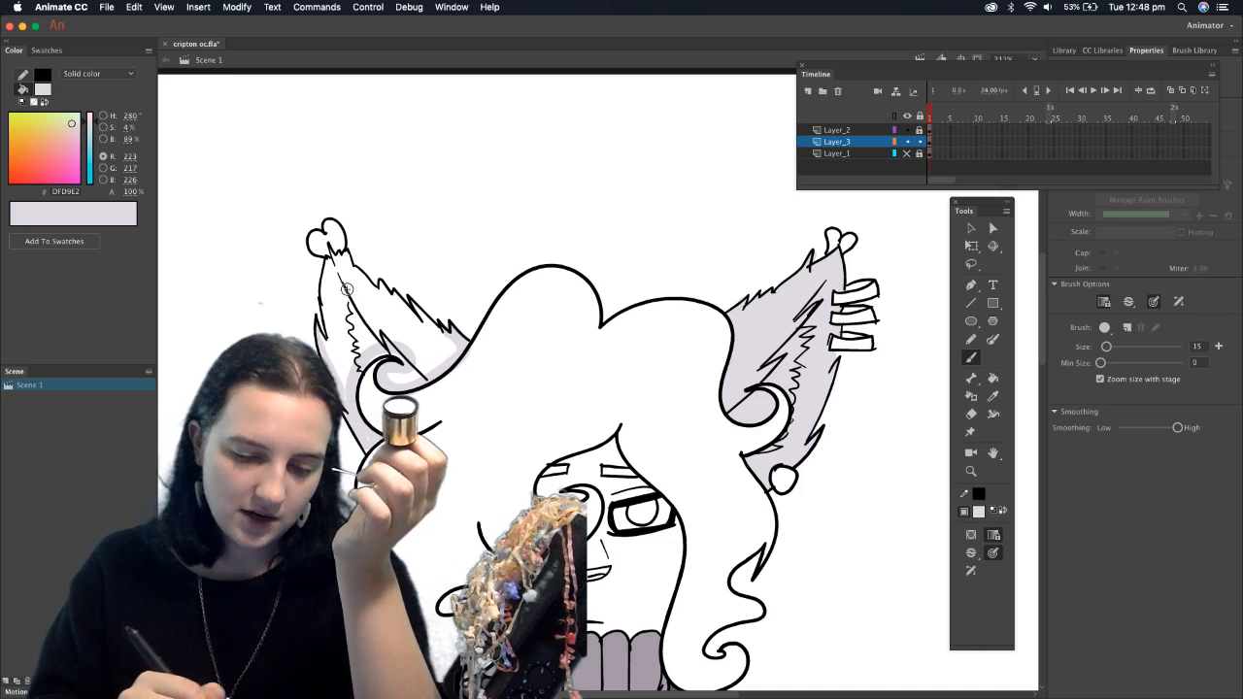
mouse_move(325, 290)
left_mouse_down()
mouse_move(344, 263)
mouse_move(427, 330)
left_mouse_up()
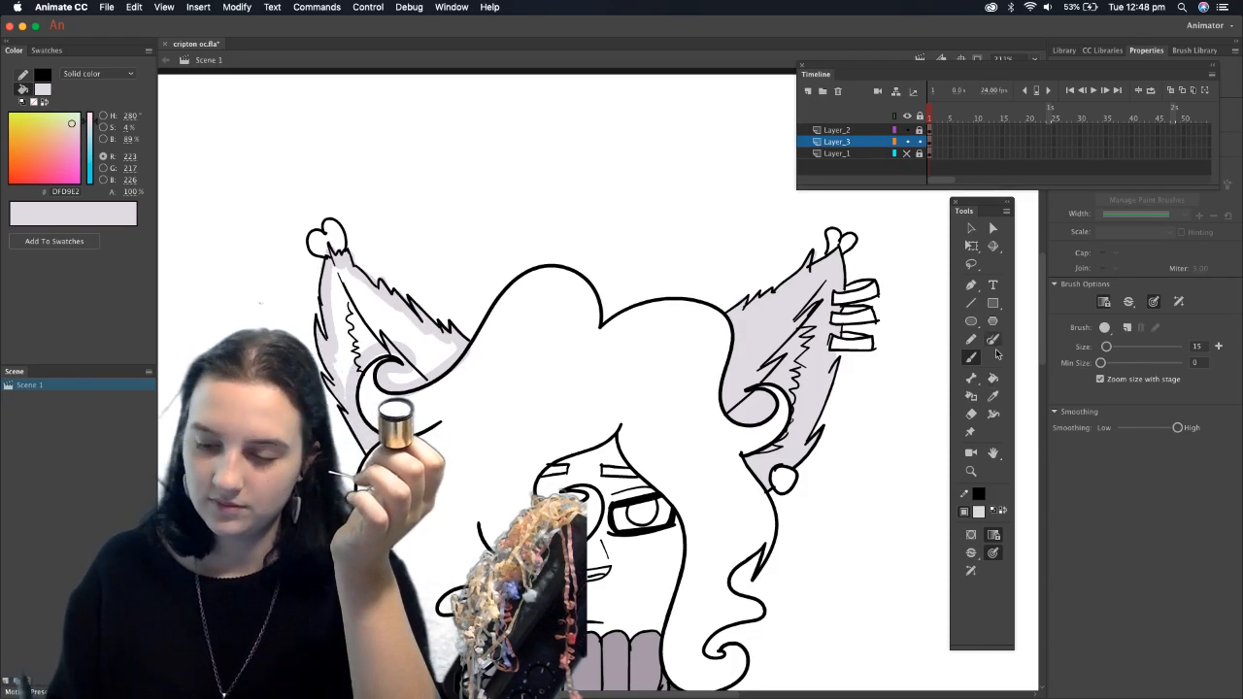
left_click(992, 378)
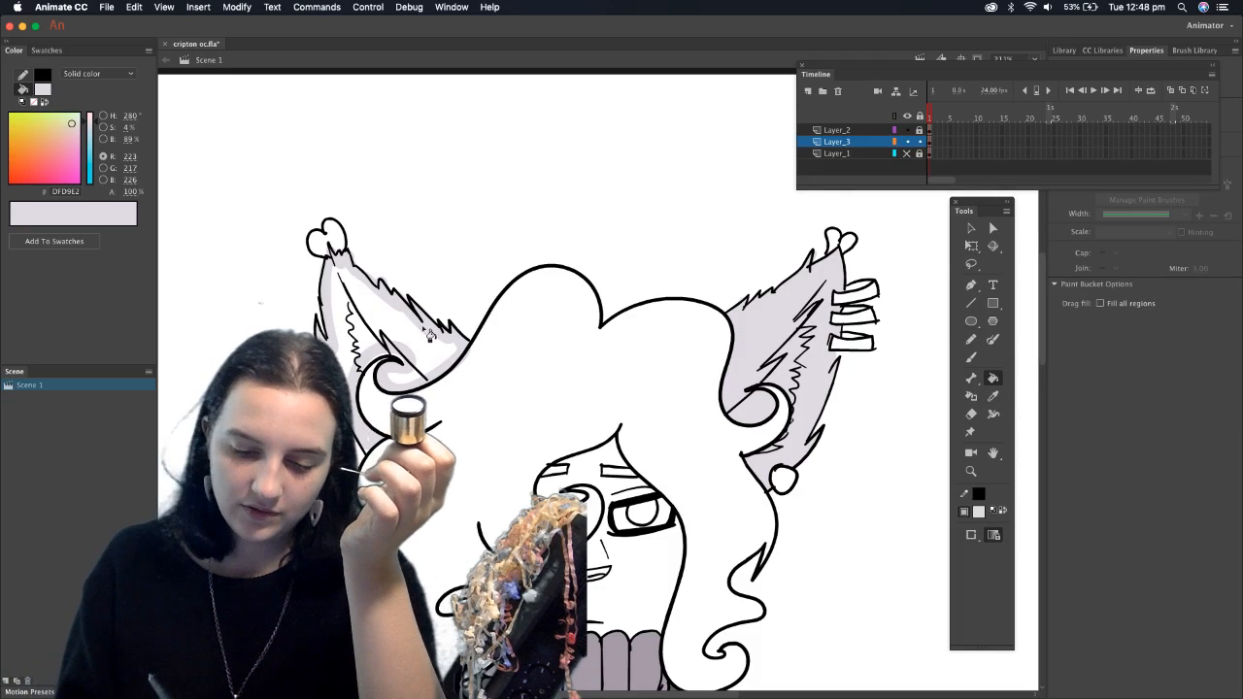
left_click(417, 330)
Darken the fill colour to the grey #BAB6BD for the hair
left_click(969, 358)
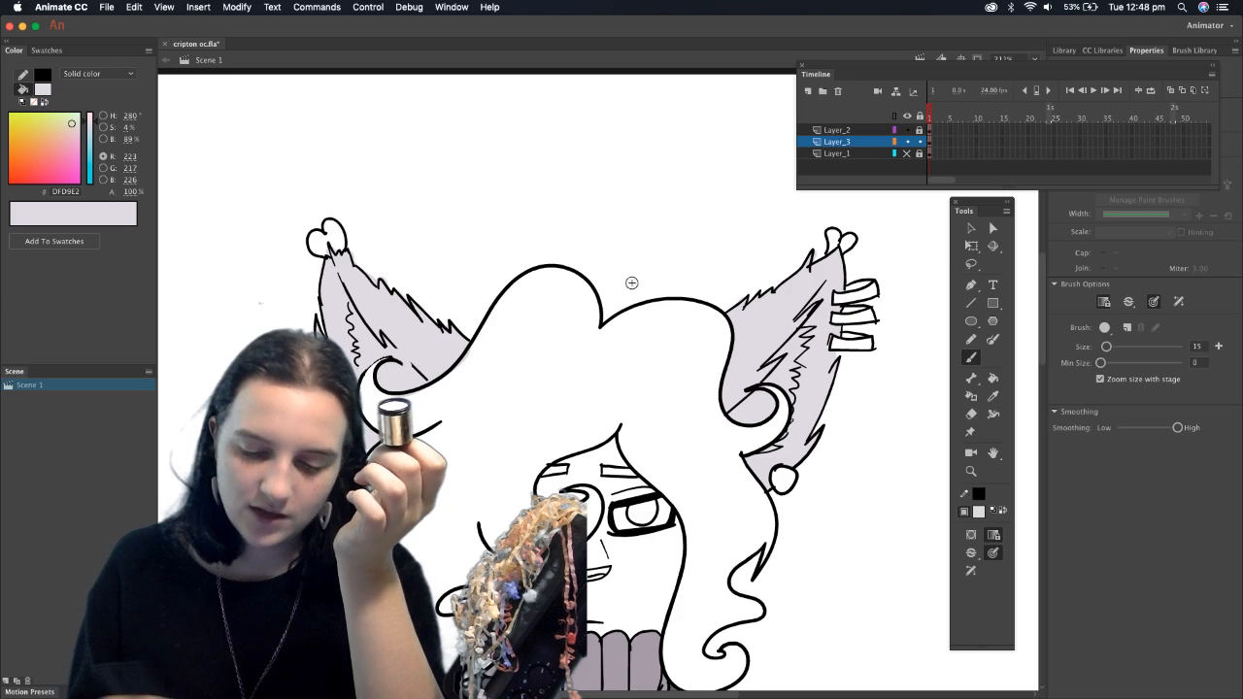
left_click(993, 397)
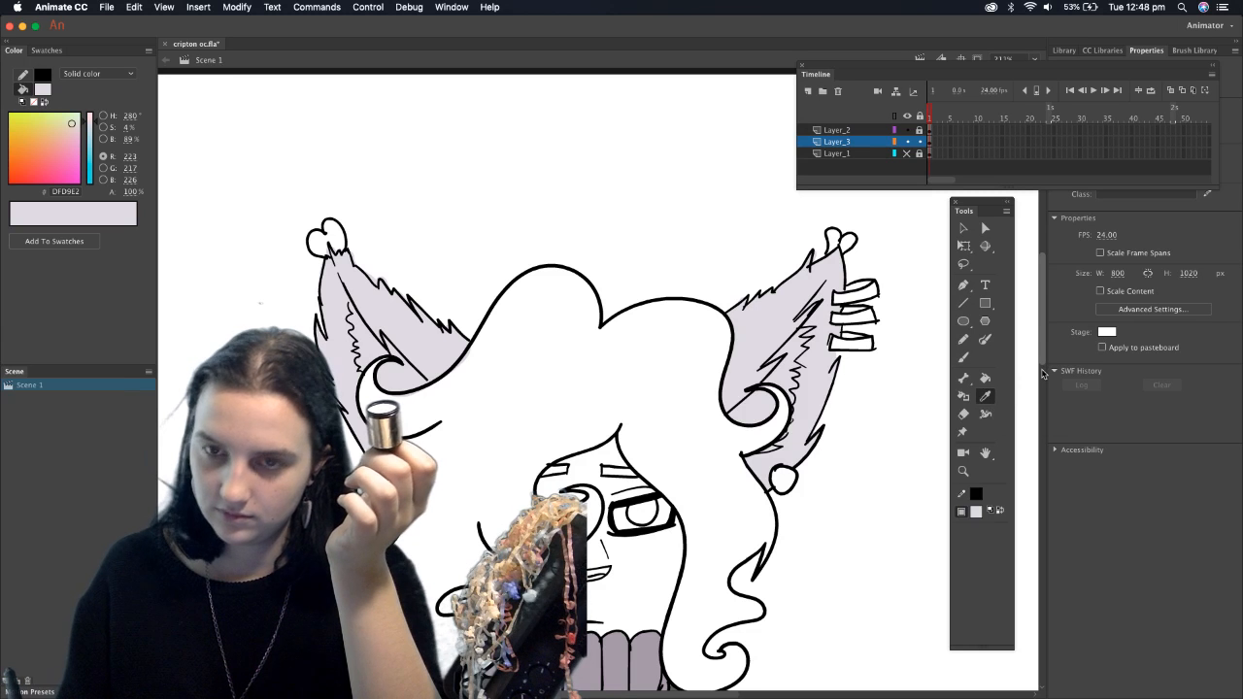
left_click_drag(1043, 369, 1043, 368)
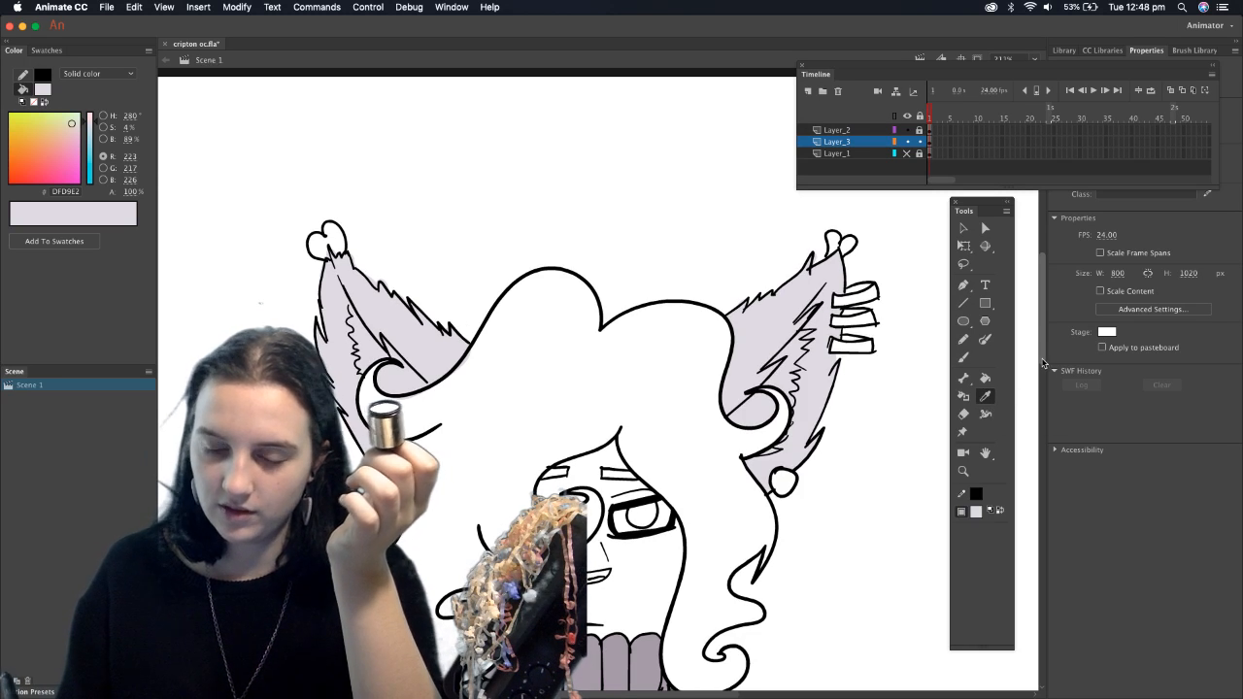
scroll(1043, 364, "down", 3)
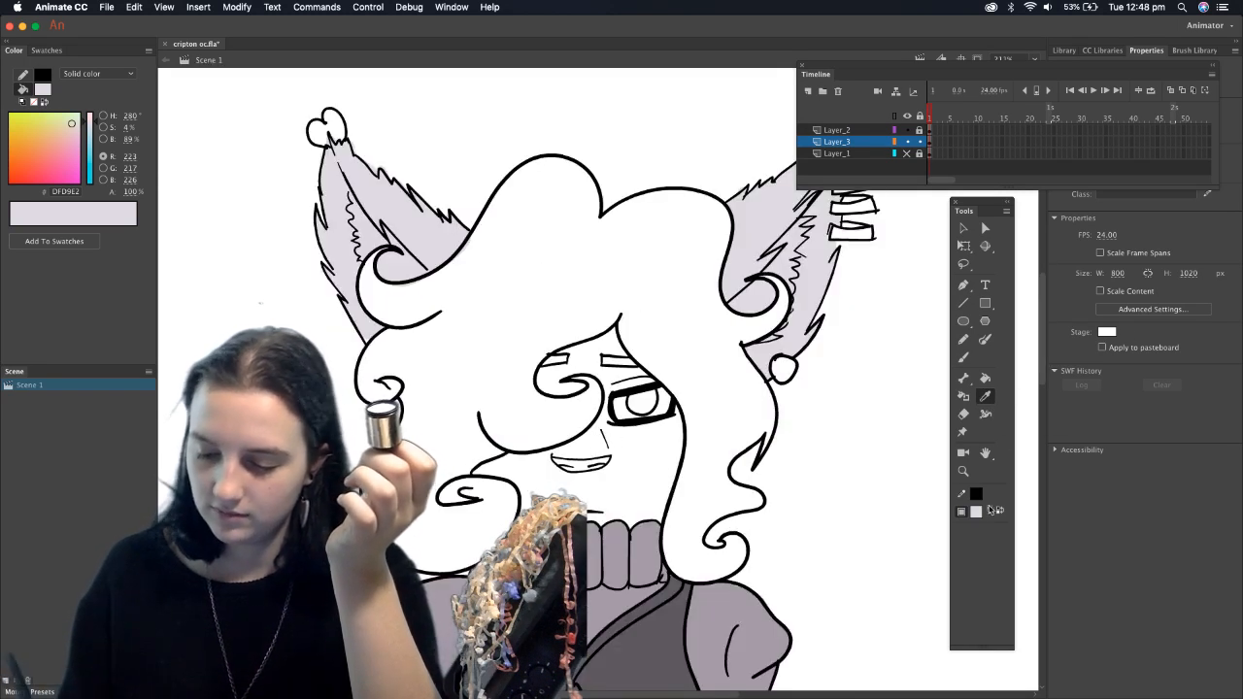
left_click(975, 511)
left_click(1206, 527)
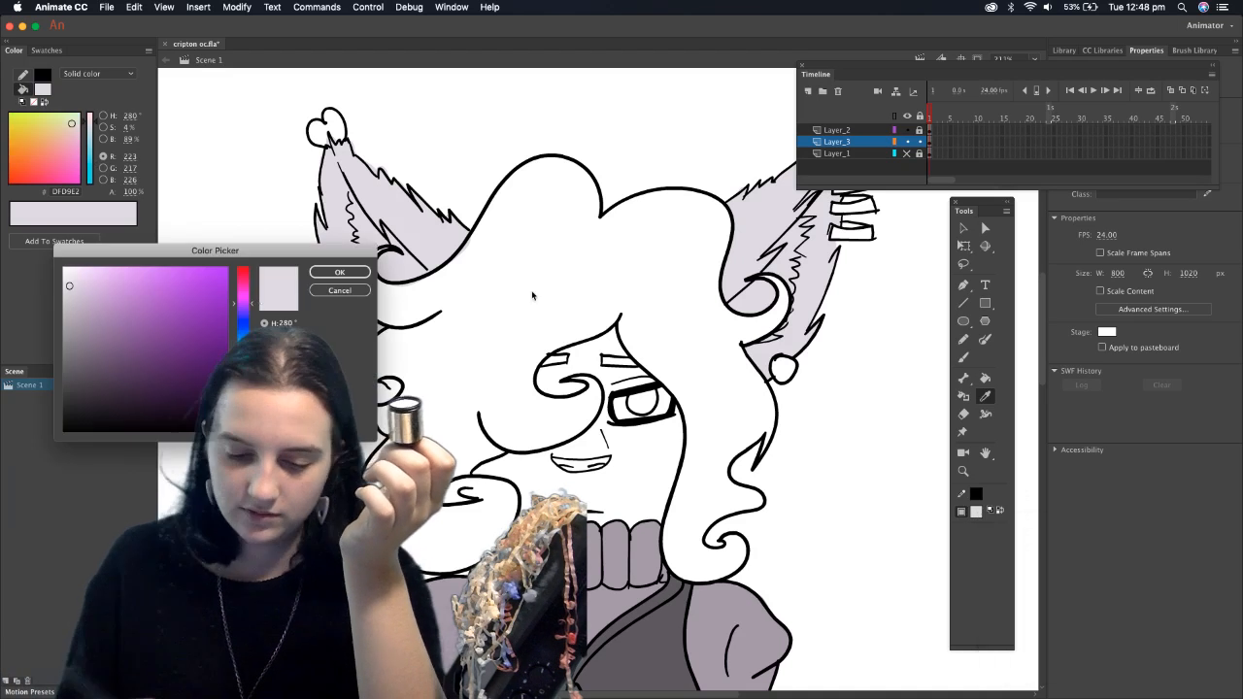
left_click(68, 315)
left_click(339, 272)
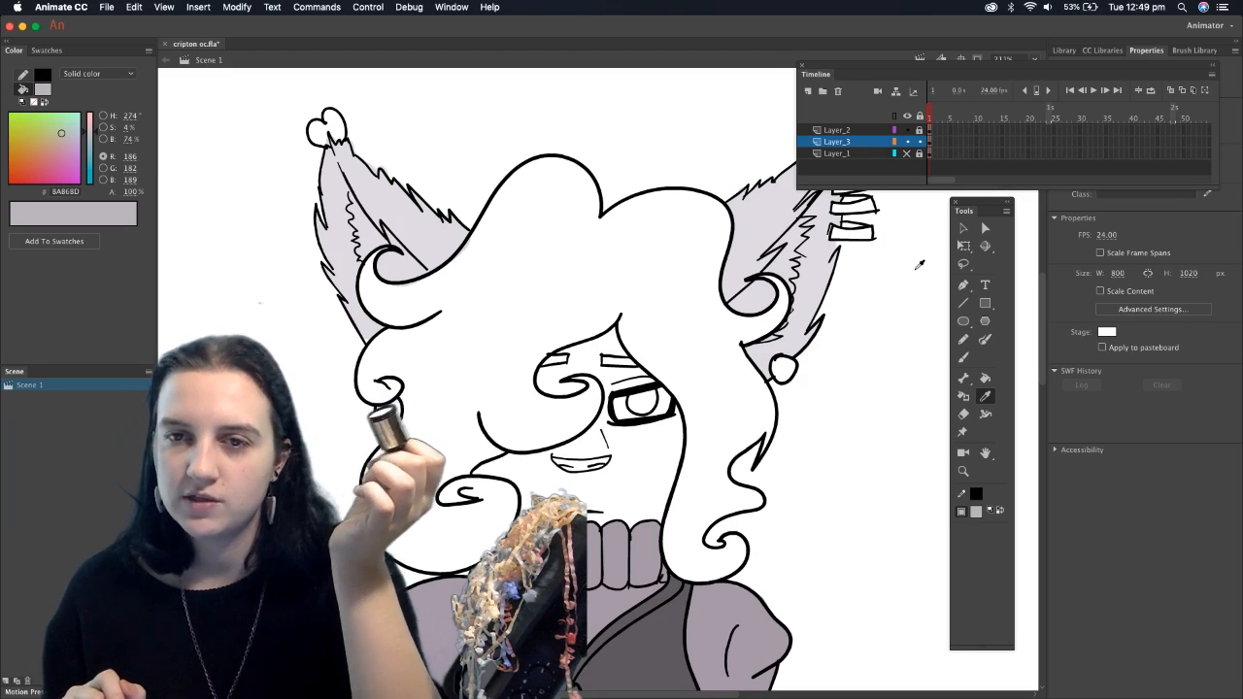
Brush the grey inside the hair's outline over the crown, down the left side and around the lower left curls to the fringe
key("b")
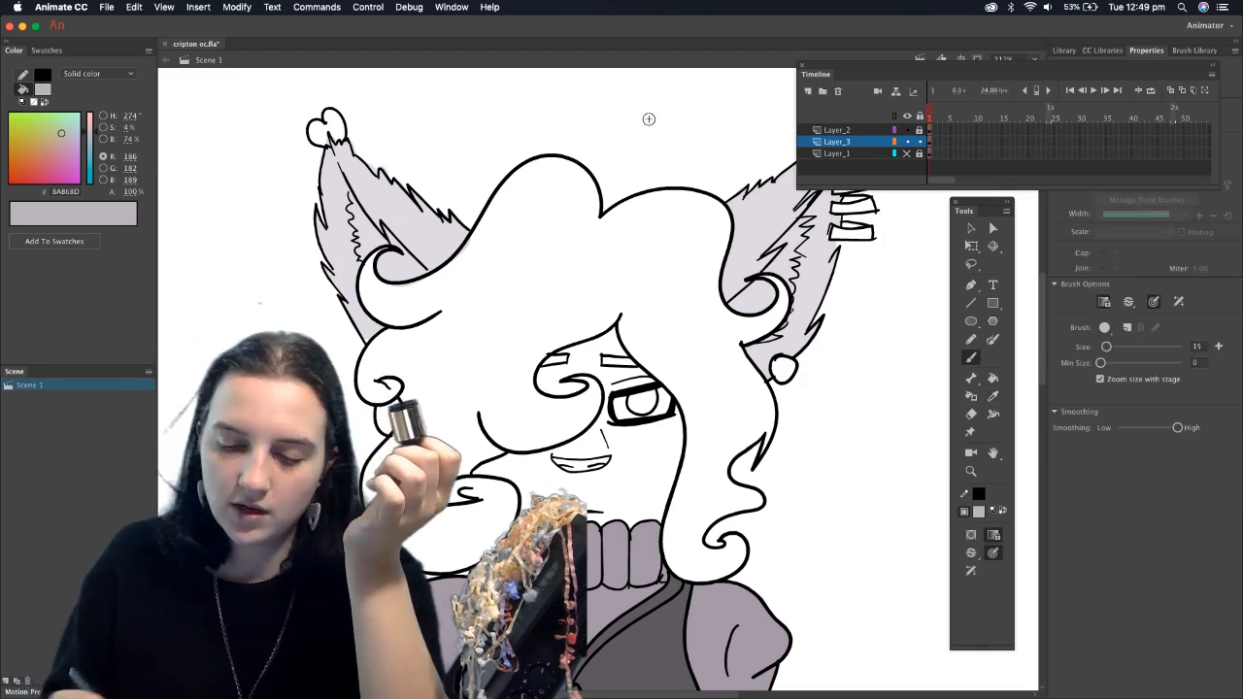
mouse_move(590, 233)
left_mouse_down()
mouse_move(584, 181)
mouse_move(554, 178)
mouse_move(503, 206)
mouse_move(459, 267)
left_mouse_up()
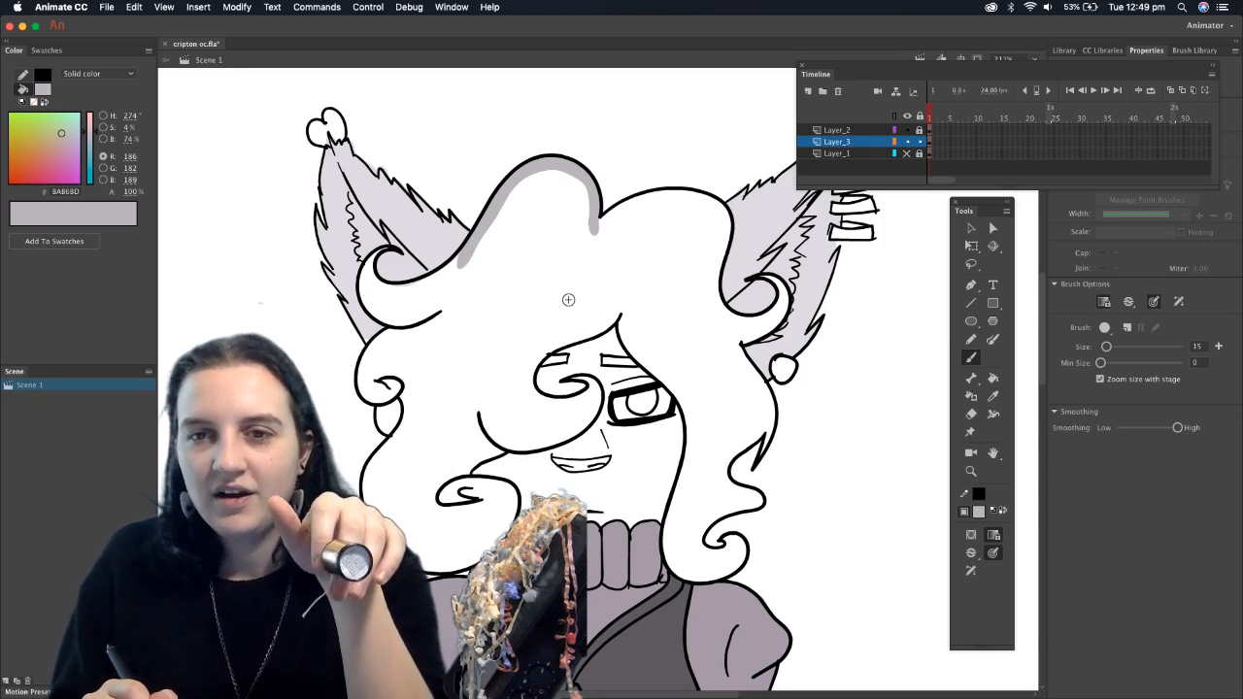
mouse_move(601, 233)
left_mouse_down()
mouse_move(621, 208)
mouse_move(706, 198)
mouse_move(724, 247)
mouse_move(703, 280)
left_mouse_up()
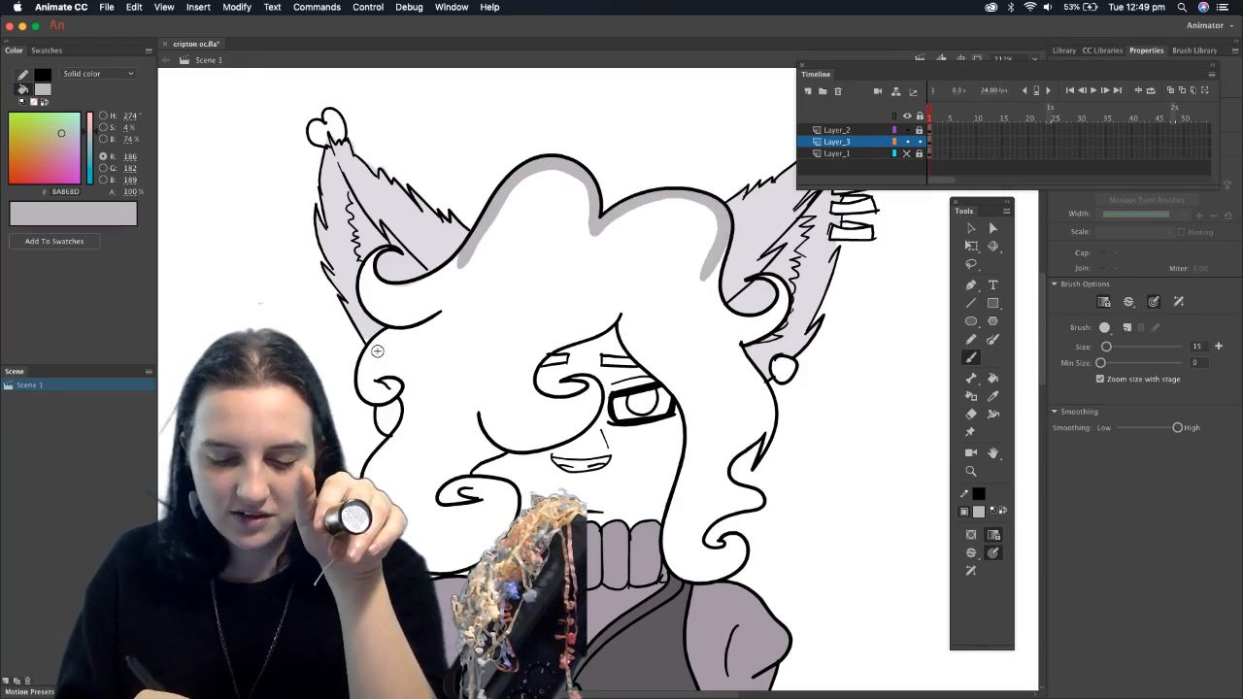
left_click_drag(381, 430, 393, 449)
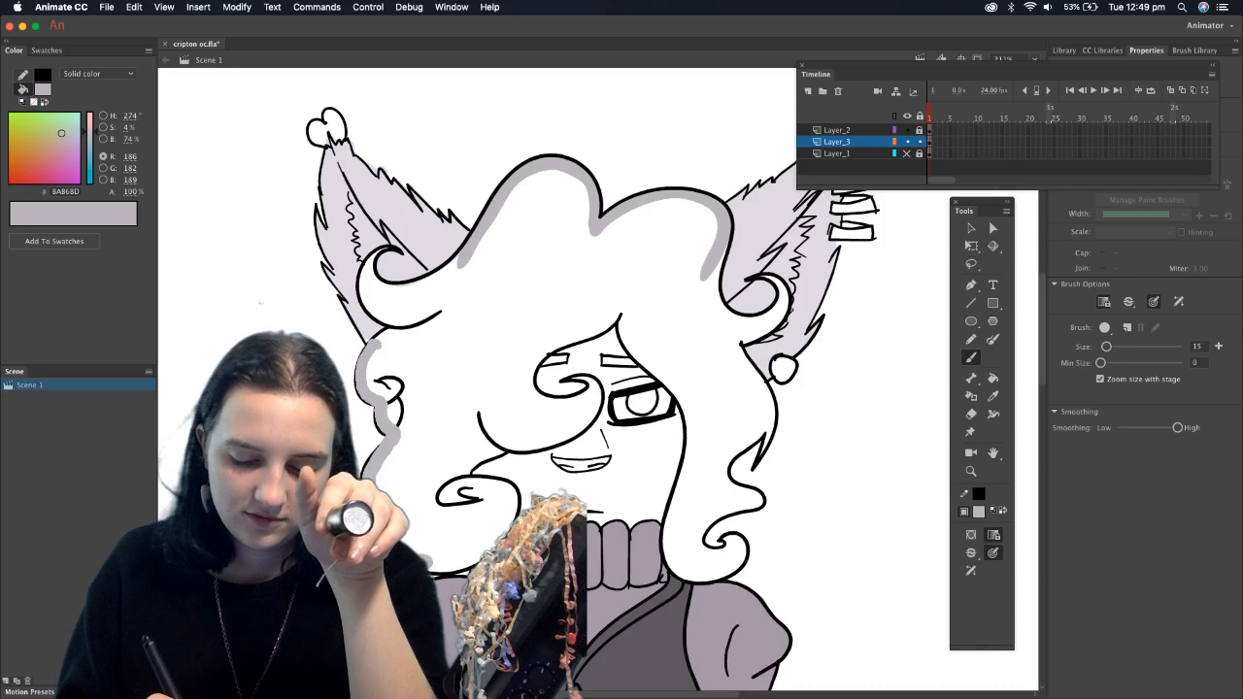
left_click_drag(419, 562, 464, 566)
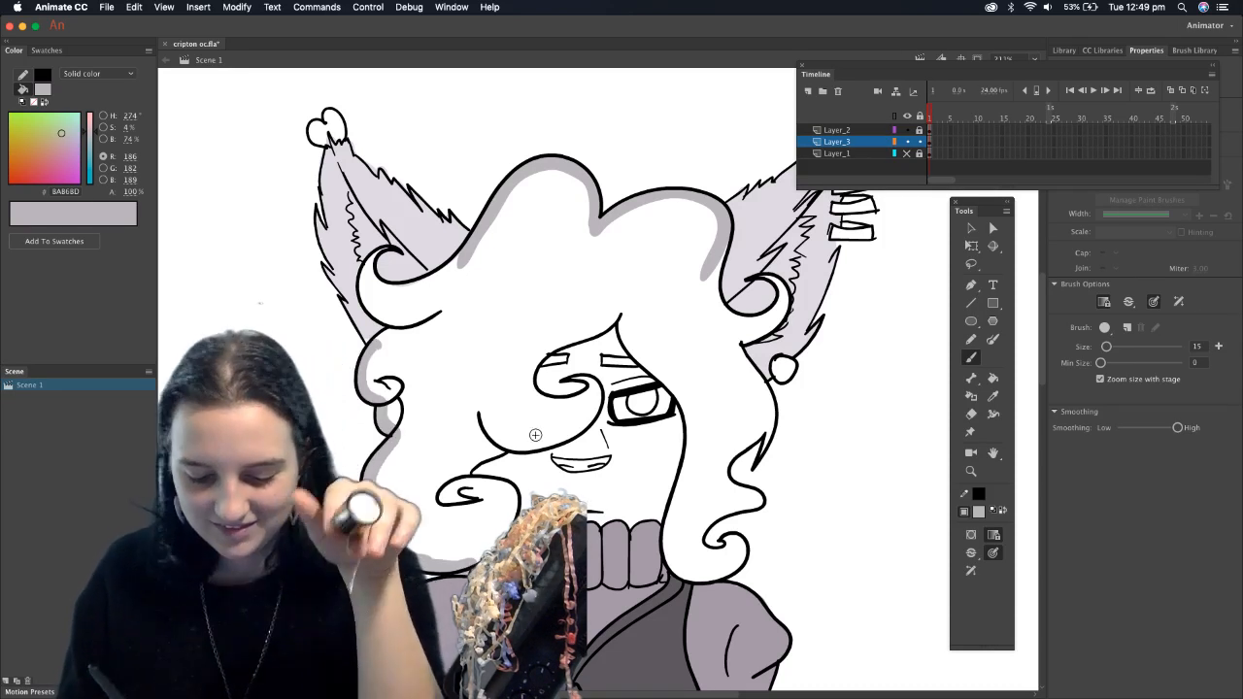
mouse_move(494, 546)
left_mouse_down()
mouse_move(512, 502)
mouse_move(471, 466)
mouse_move(573, 427)
mouse_move(594, 391)
mouse_move(599, 418)
left_mouse_up()
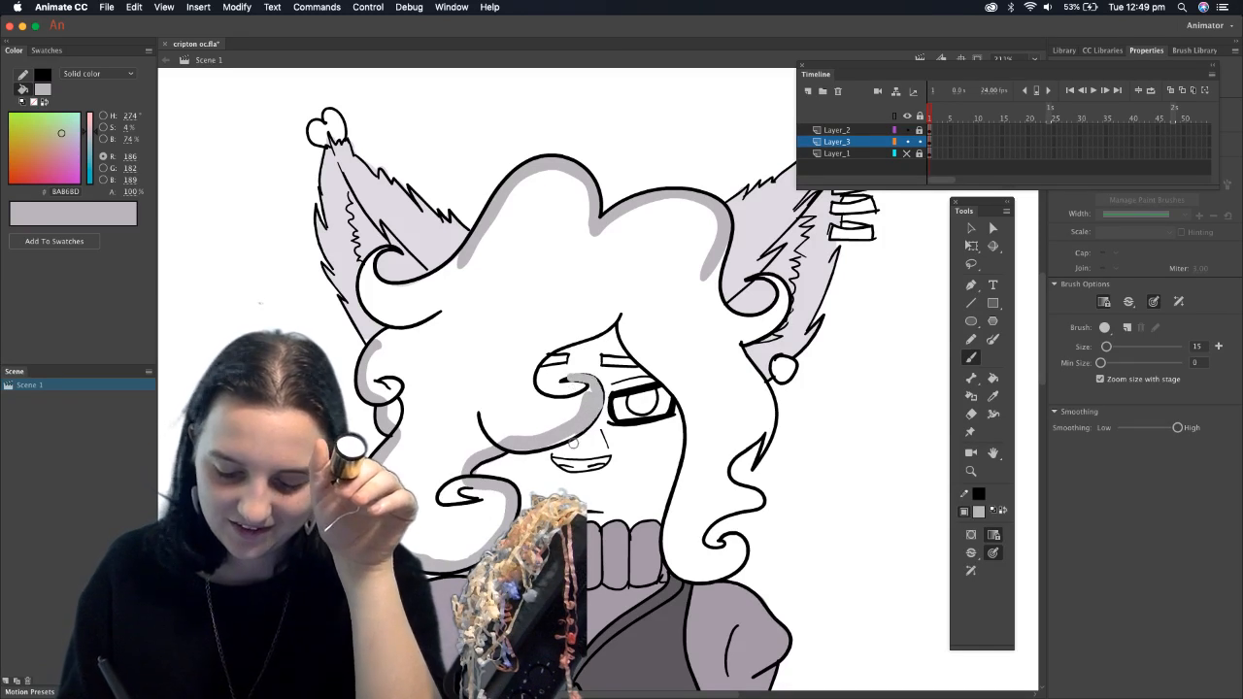
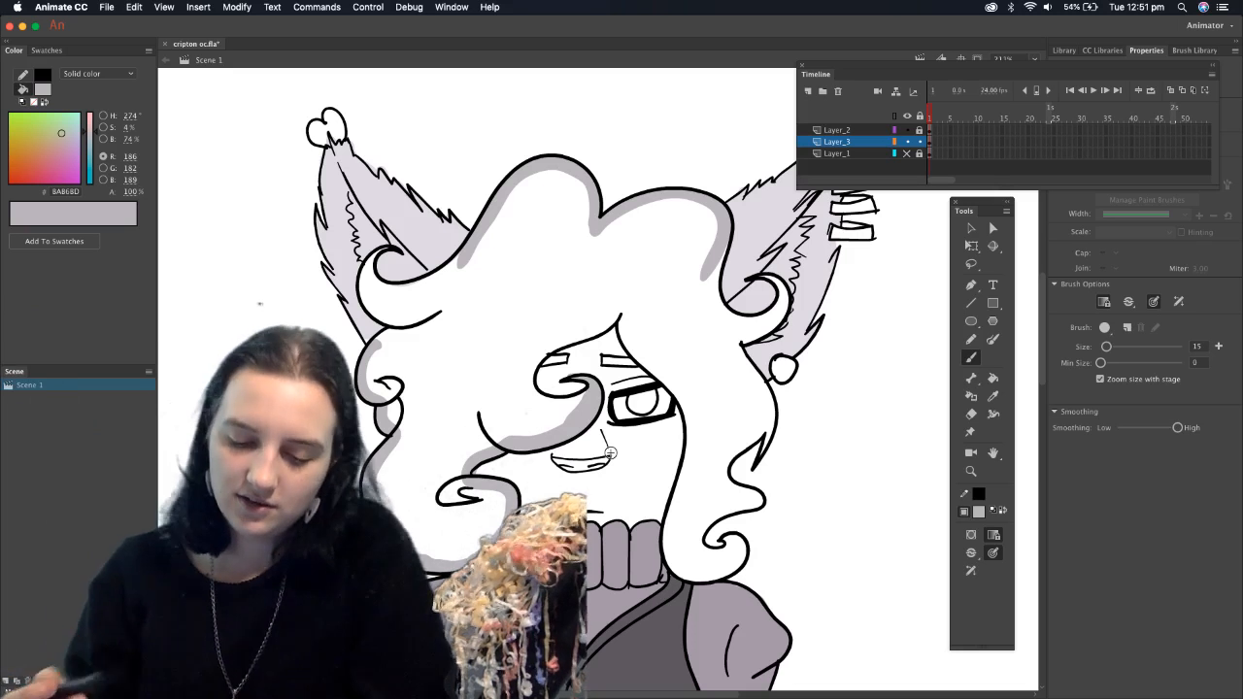
Brush the grey along the fringe curl, the parting and the right lock's edges, and fill the hair's interior with the Paint Bucket
left_click_drag(587, 402, 550, 418)
mouse_move(529, 381)
left_mouse_down()
mouse_move(558, 340)
mouse_move(578, 353)
mouse_move(613, 334)
mouse_move(631, 295)
left_mouse_up()
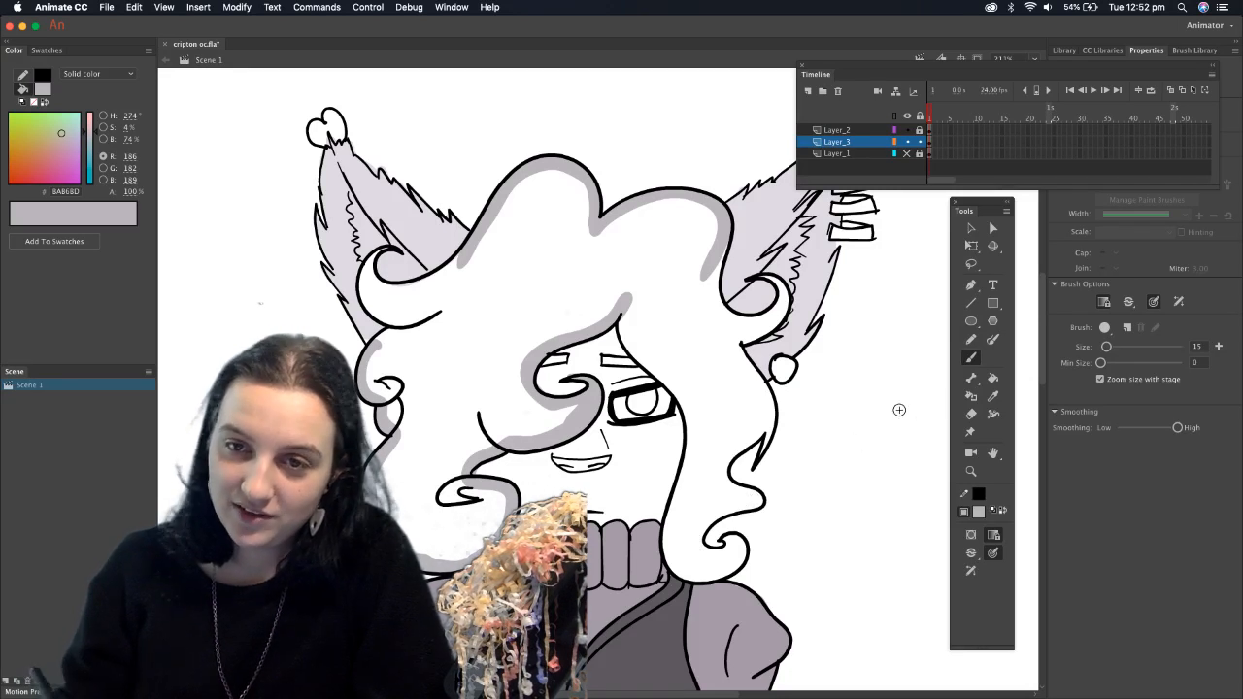
mouse_move(703, 573)
left_mouse_down()
mouse_move(736, 577)
mouse_move(742, 562)
mouse_move(700, 559)
mouse_move(711, 535)
mouse_move(756, 514)
mouse_move(725, 499)
mouse_move(724, 479)
mouse_move(722, 500)
mouse_move(767, 436)
left_mouse_up()
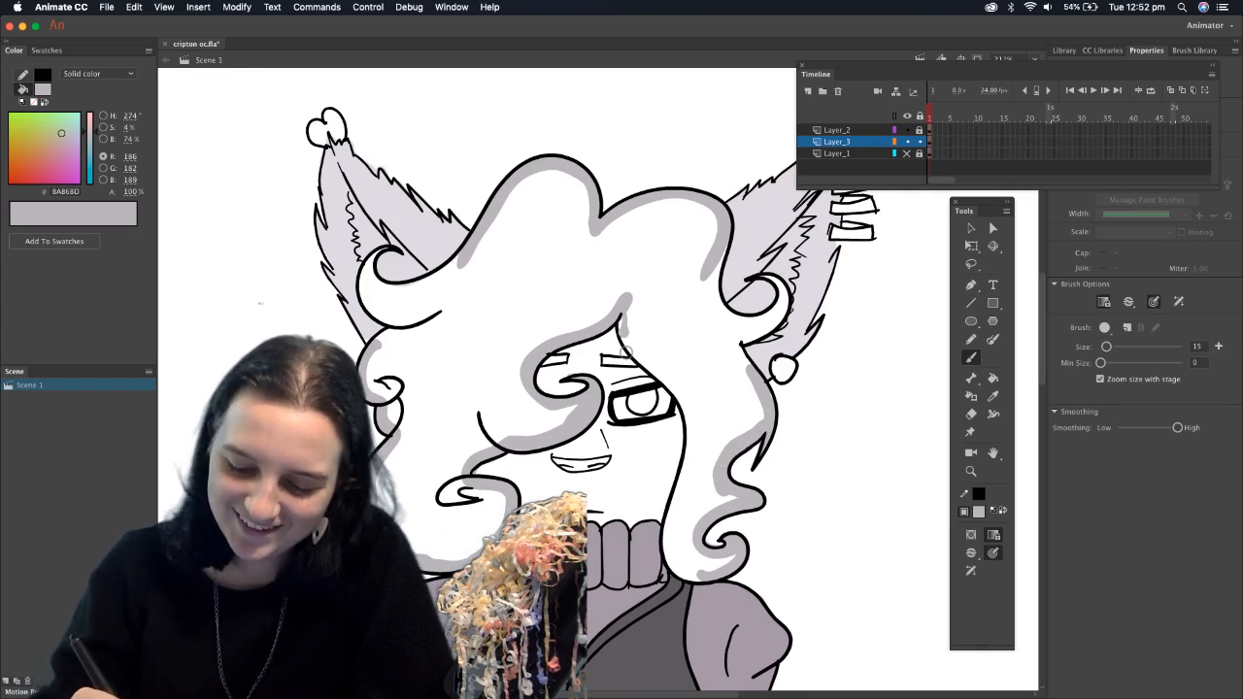
mouse_move(619, 309)
left_mouse_down()
mouse_move(633, 349)
mouse_move(691, 400)
mouse_move(670, 565)
mouse_move(703, 593)
mouse_move(717, 584)
left_mouse_up()
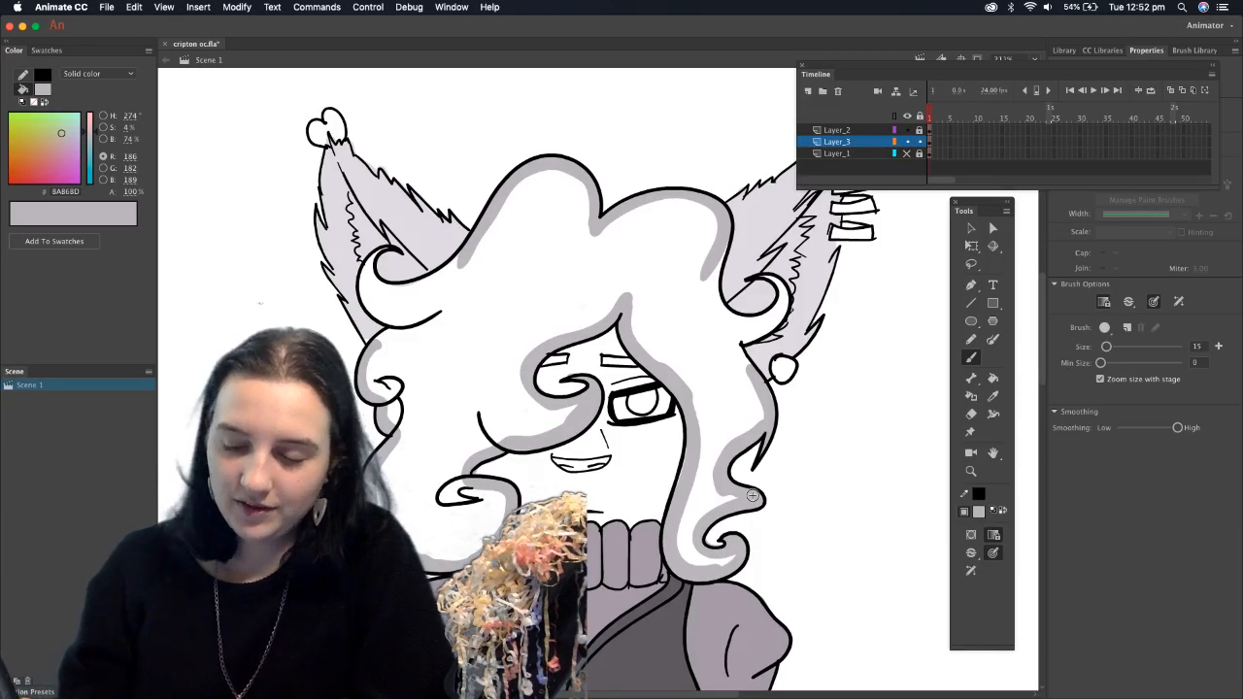
left_click(991, 377)
left_click(734, 384)
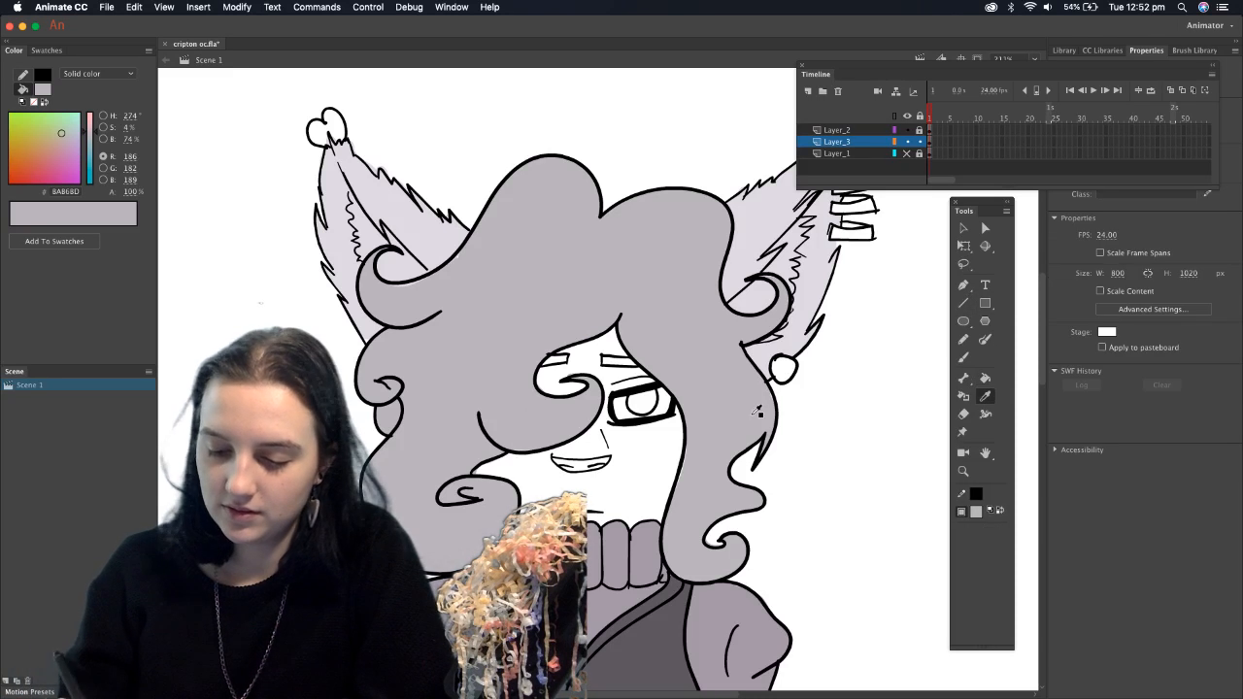
Darken the fill colour to #9A999B and refill the hair with it, including the curl beside the left ear
left_click(977, 510)
left_click(1207, 529)
left_click_drag(65, 313, 62, 326)
left_click(339, 272)
left_click(537, 321)
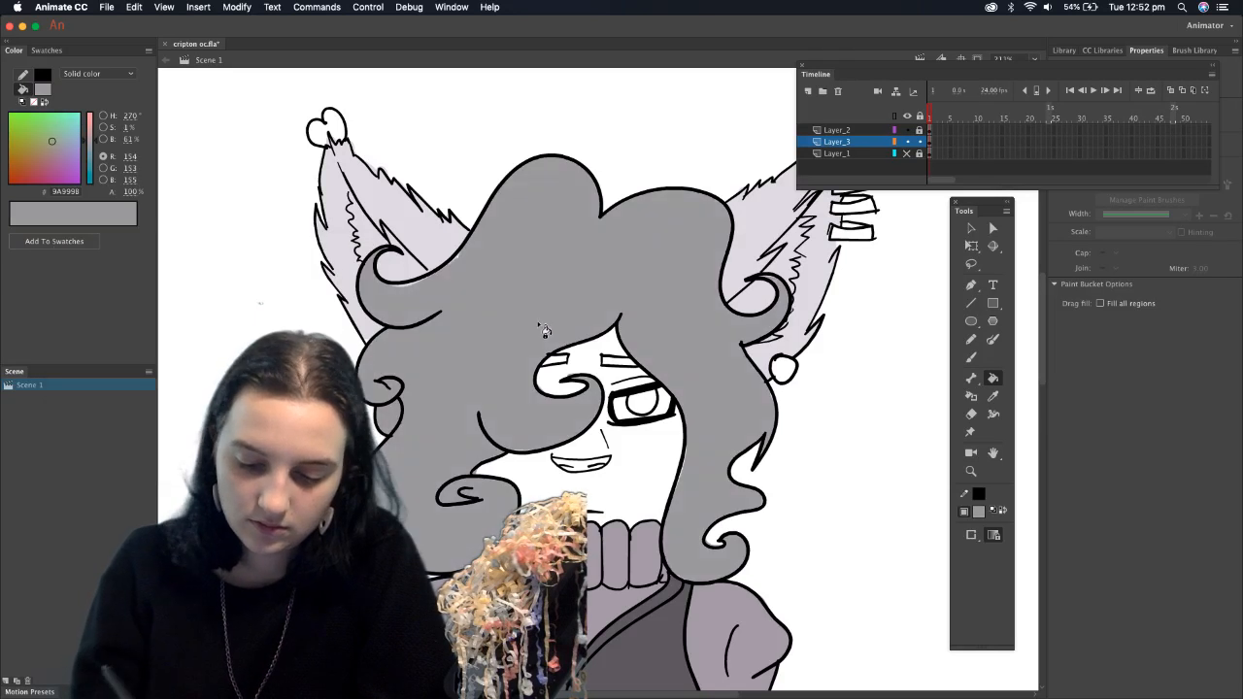
Set the fill colour to light grey #CCCCCC and brush it over the right ear's three cuffs and round earring
left_click(971, 357)
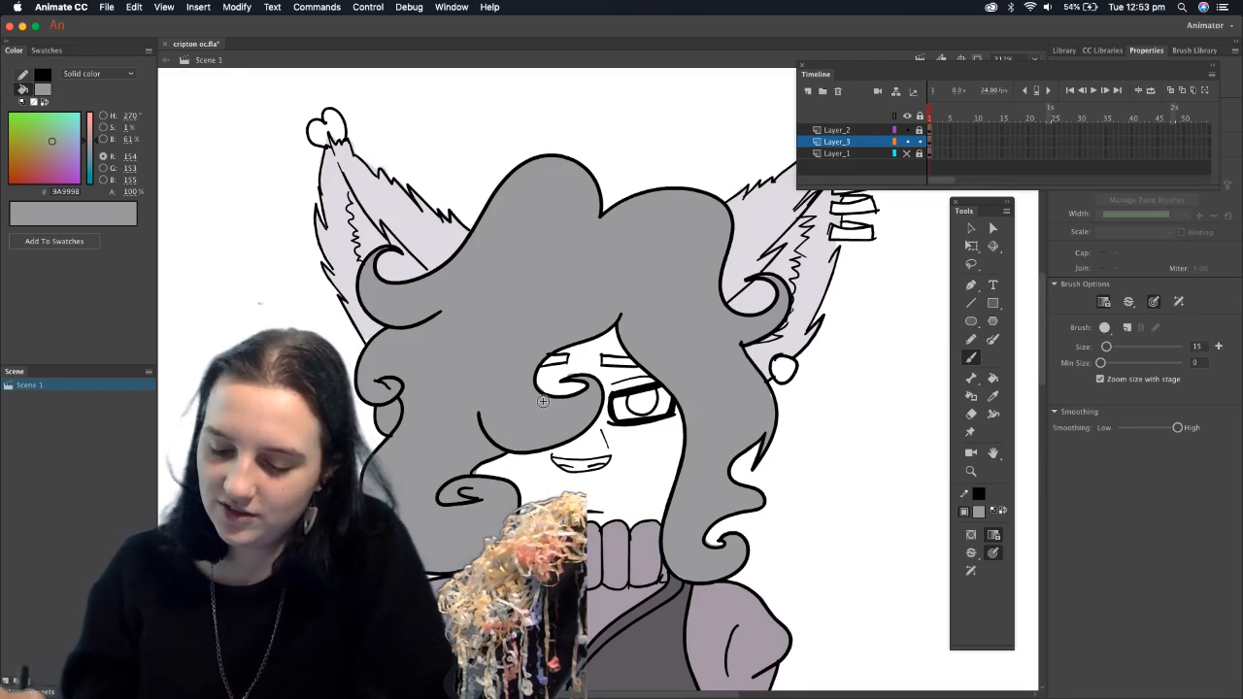
left_click(979, 513)
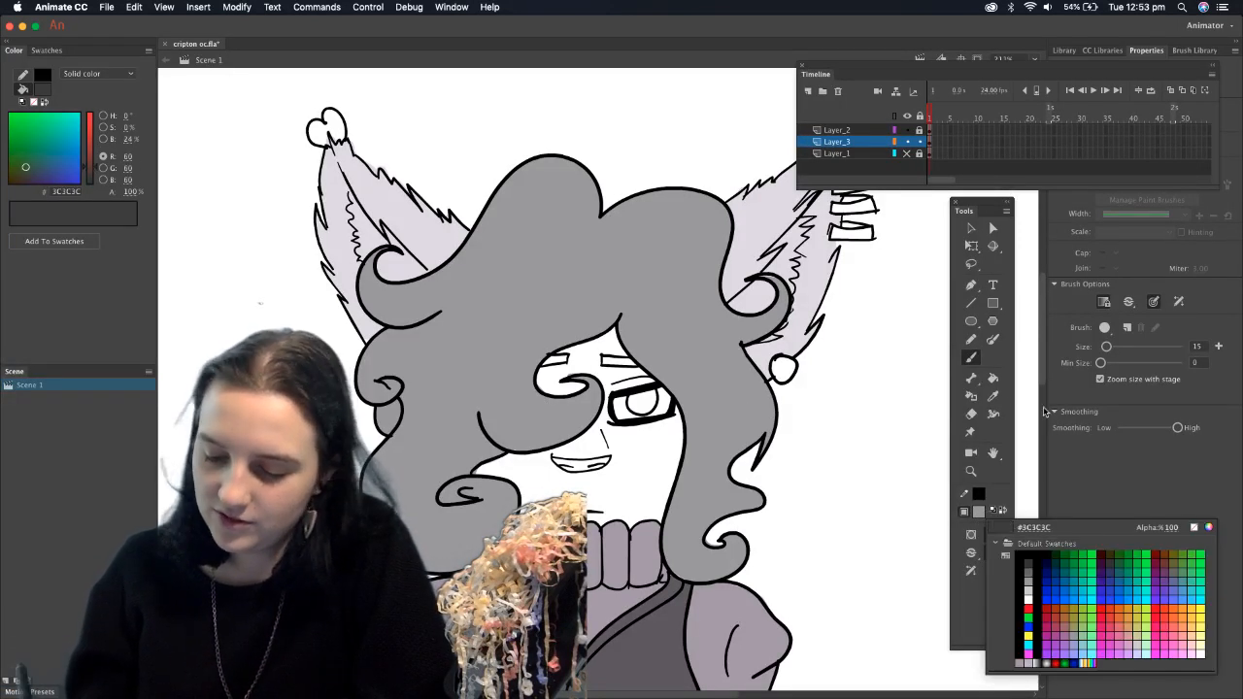
left_click(1029, 592)
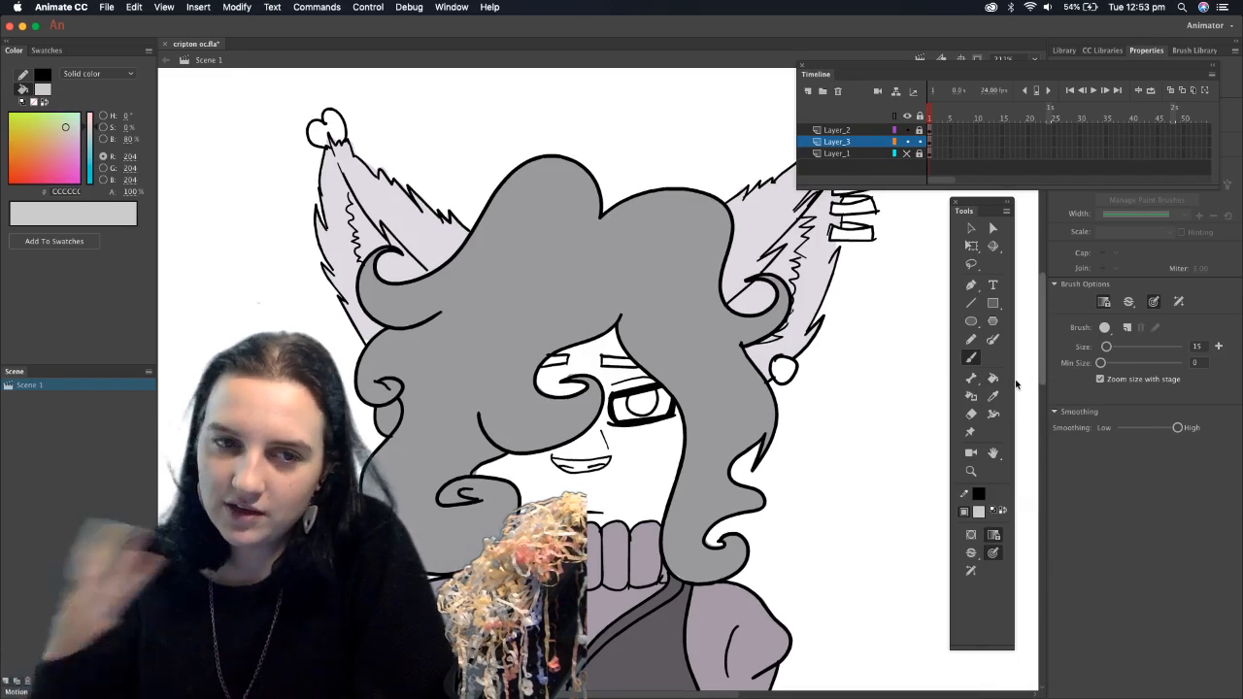
scroll(1017, 383, "up", 3)
scroll(1022, 332, "down", 1)
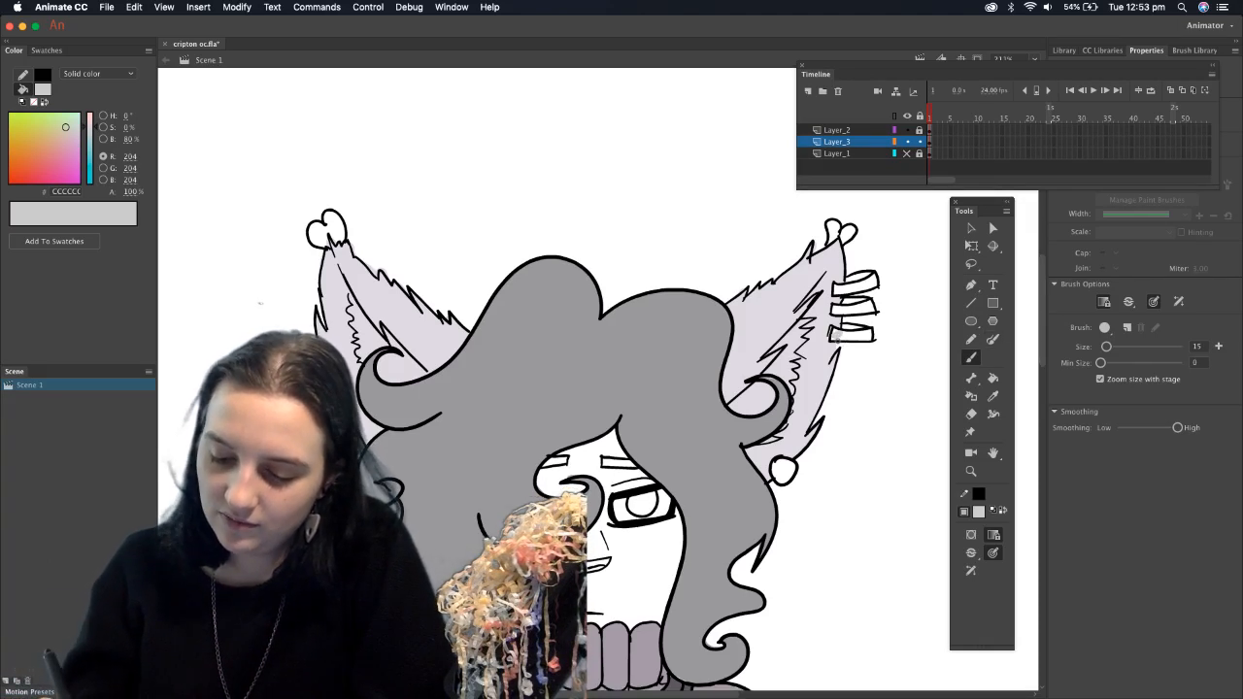
mouse_move(866, 348)
left_mouse_down()
mouse_move(835, 344)
mouse_move(869, 333)
left_mouse_up()
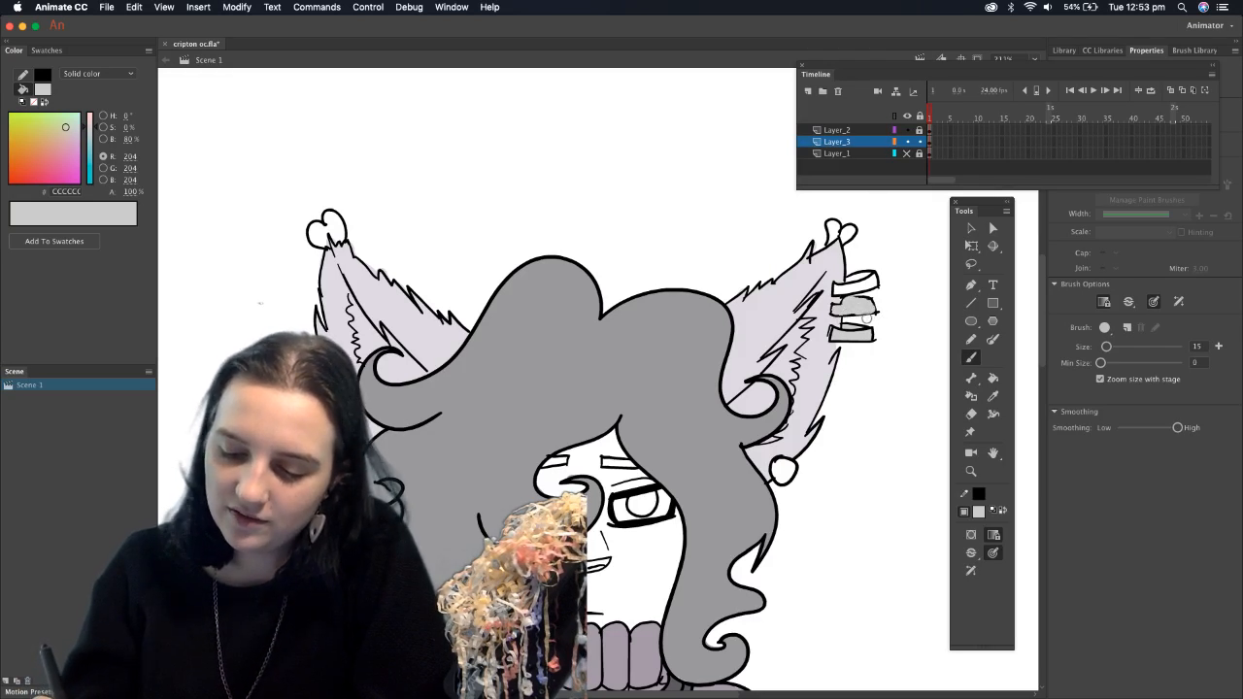
key("super+z")
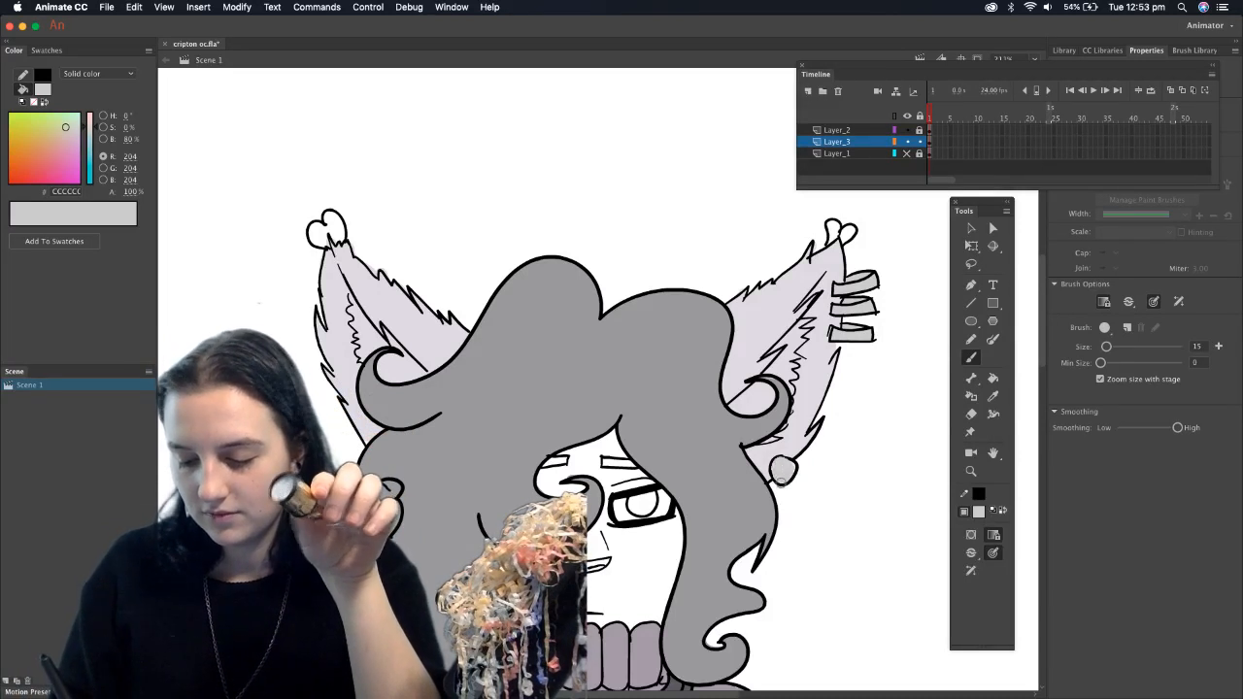
Sample the hair's grey to brush the tufts on both ear tips, and erase stray colour along the left ear's upper edge
left_click(992, 396)
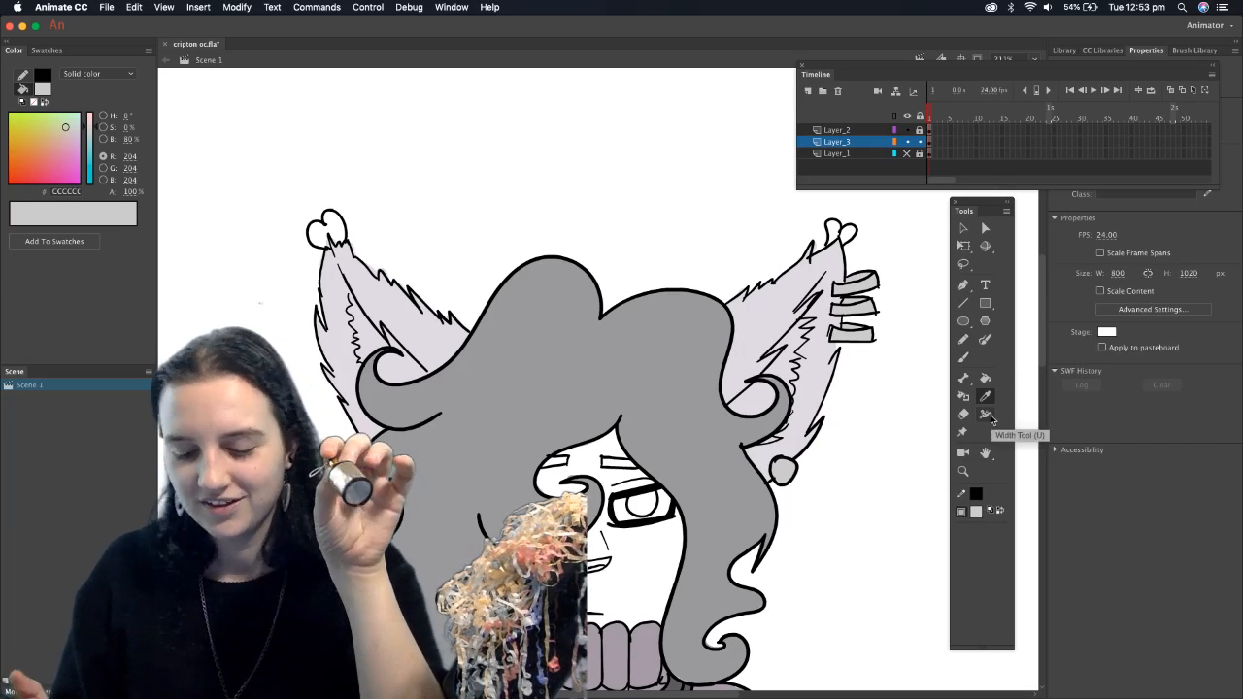
left_click(714, 447)
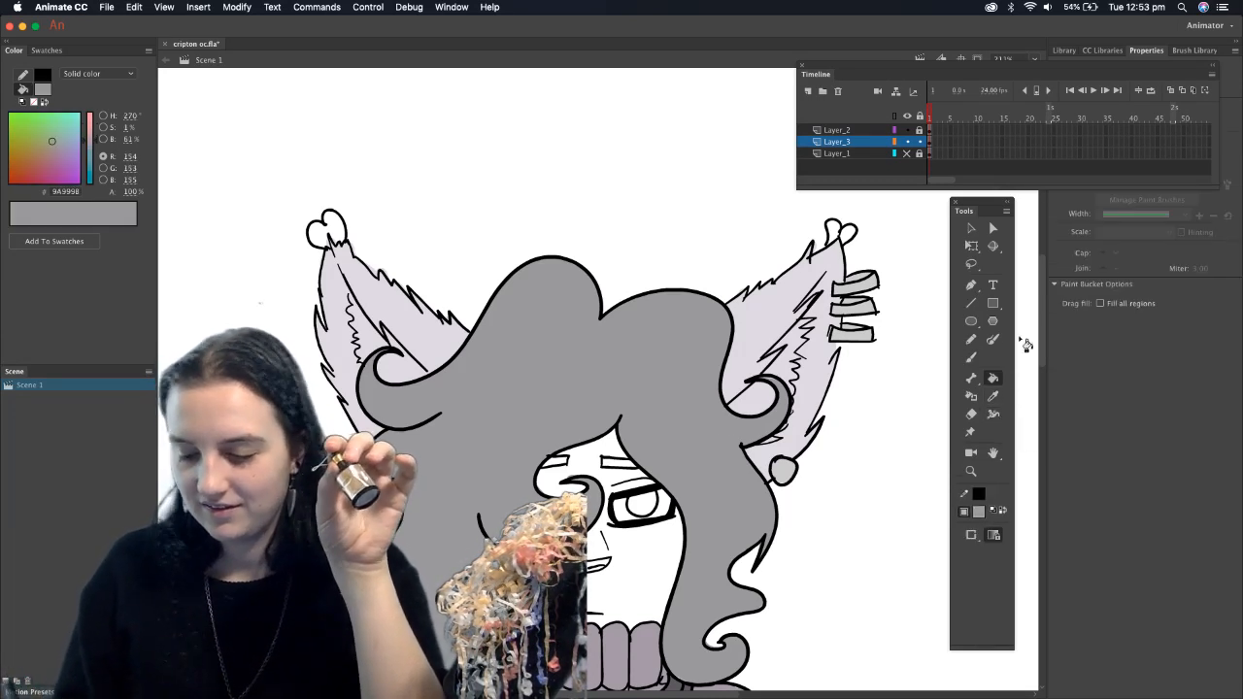
key("b")
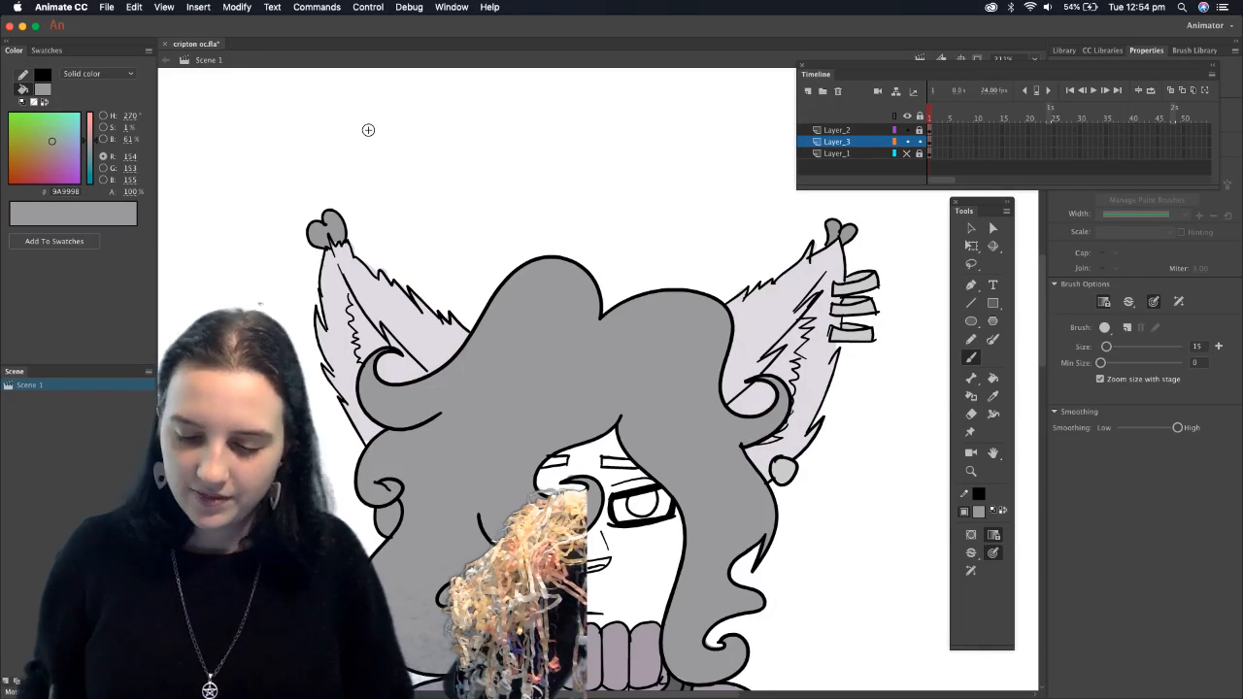
left_click(973, 415)
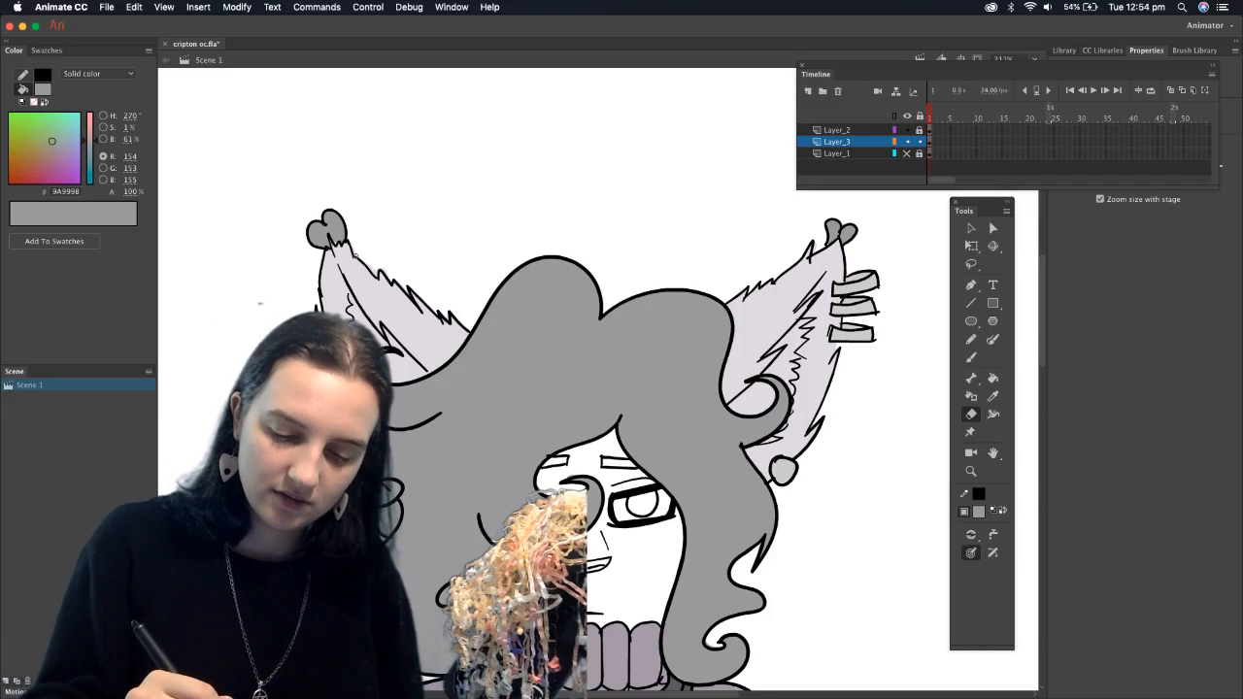
mouse_move(380, 271)
left_mouse_down()
mouse_move(412, 268)
mouse_move(429, 283)
mouse_move(399, 282)
left_mouse_up()
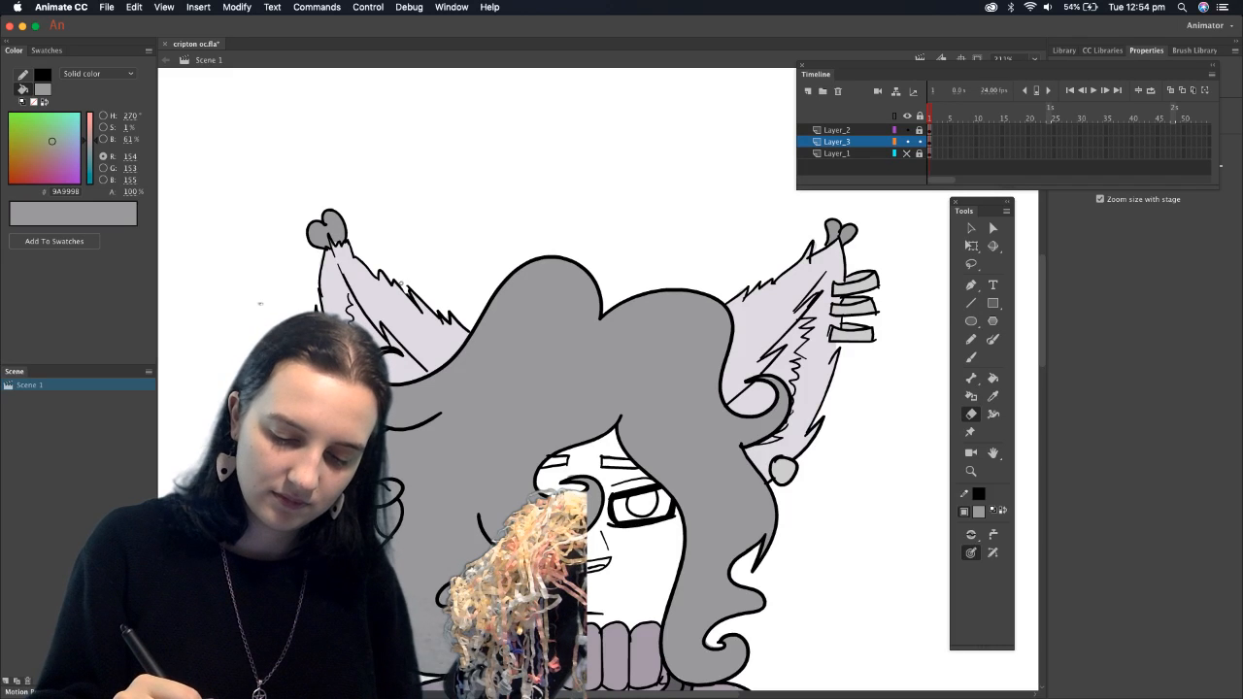
Sample the ear's pale purple #DFD9E2 and fill the face with it using the Paint Bucket
left_click(992, 397)
left_click(766, 339)
left_click(664, 561)
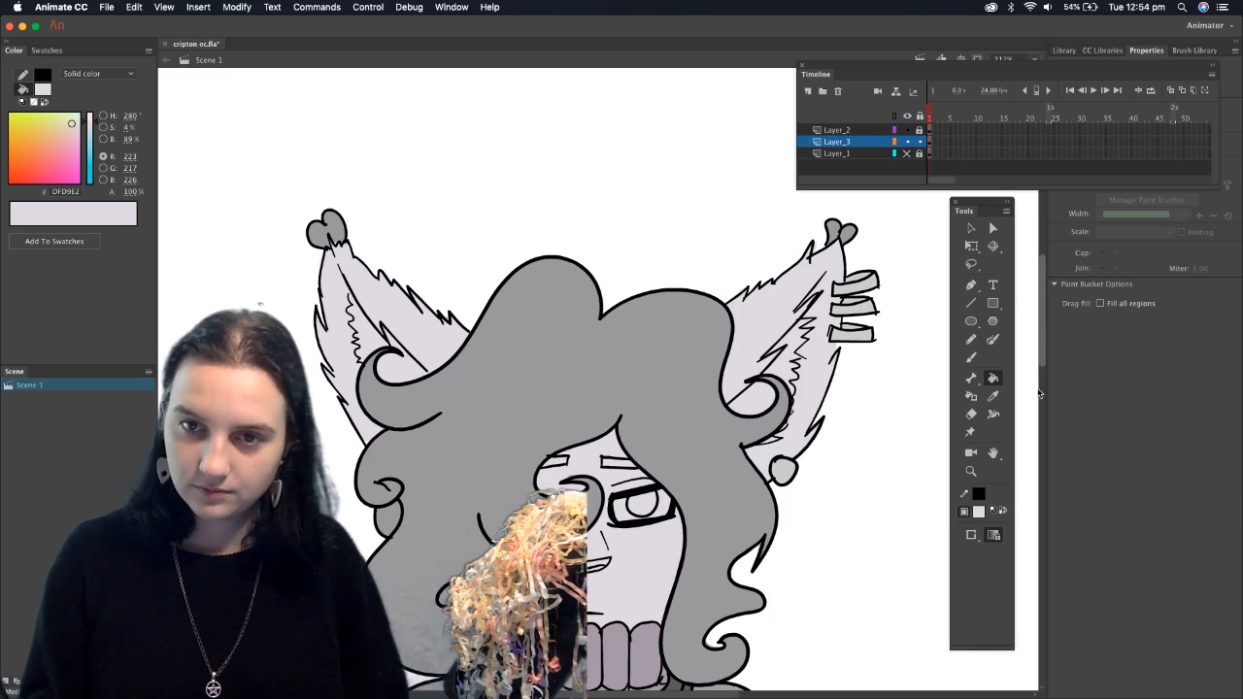
Brush the visible eye's white with #FFFFFF and its iris with black #000000
scroll(1027, 405, "down", 3)
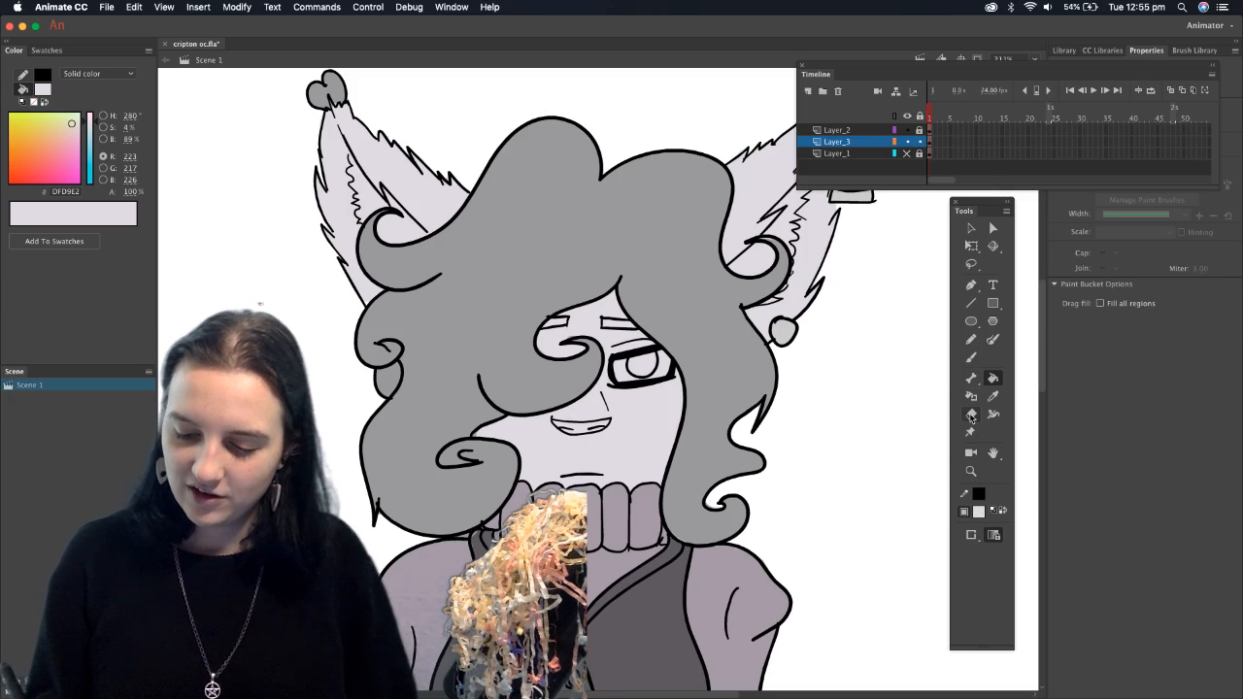
left_click(978, 512)
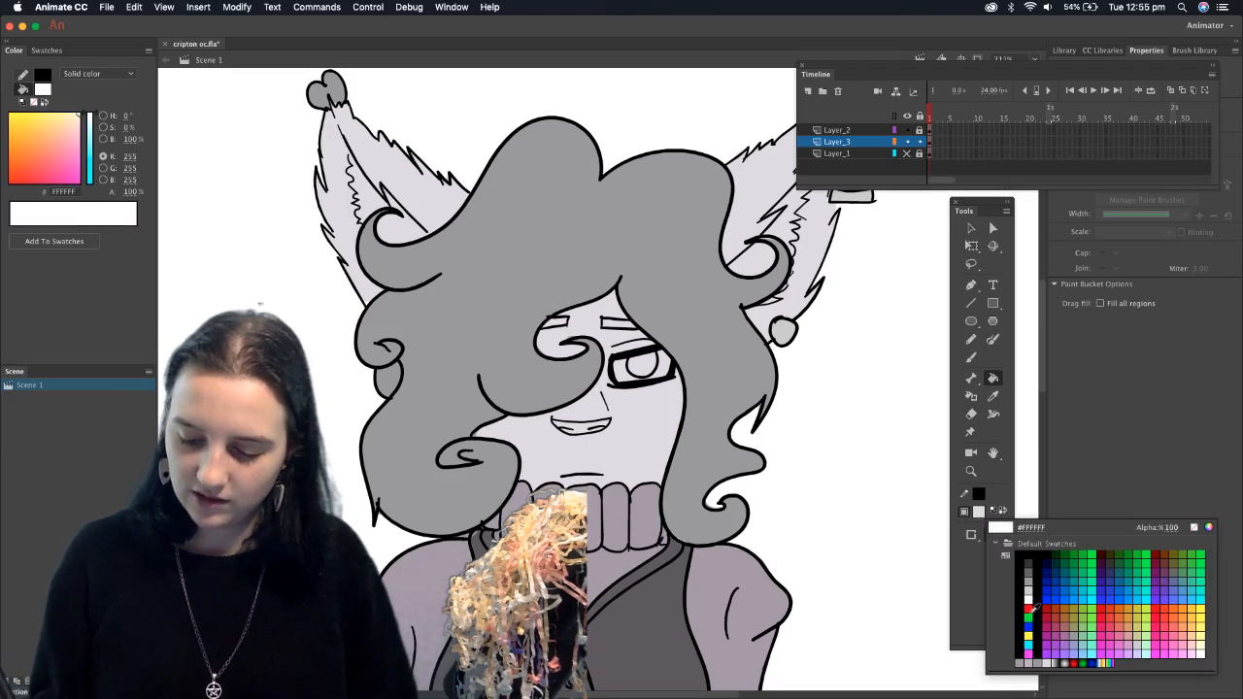
left_click(1028, 594)
left_click(970, 358)
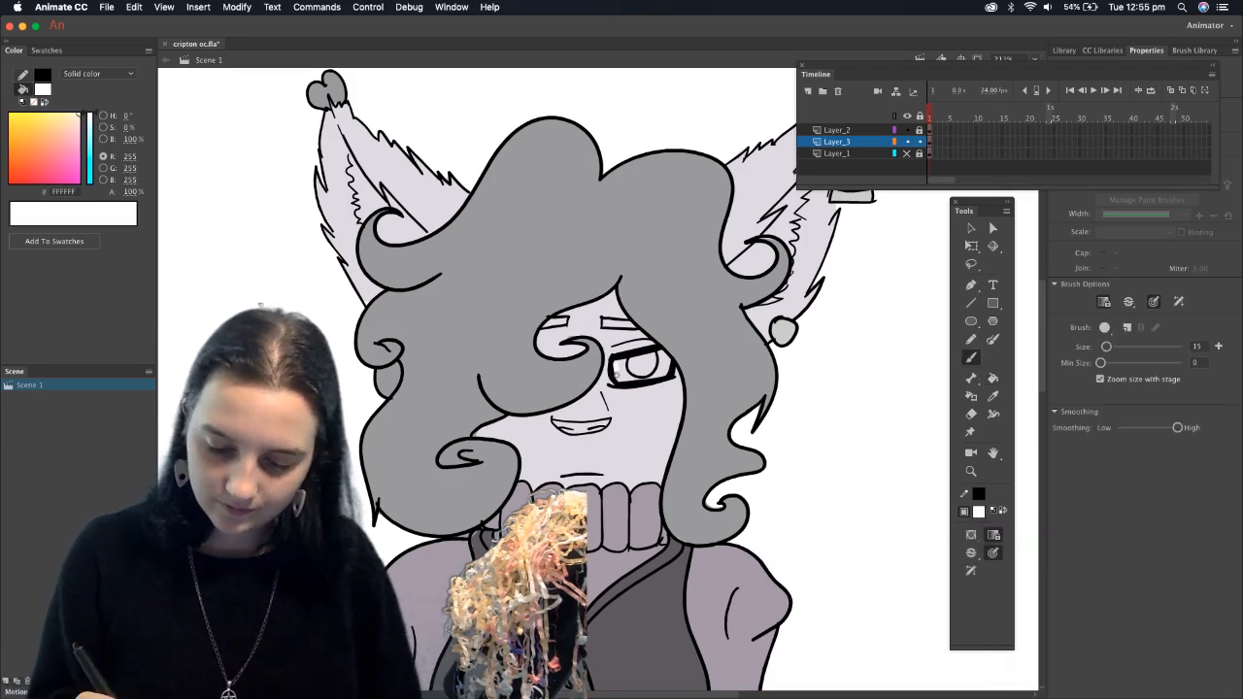
left_click_drag(629, 386, 659, 364)
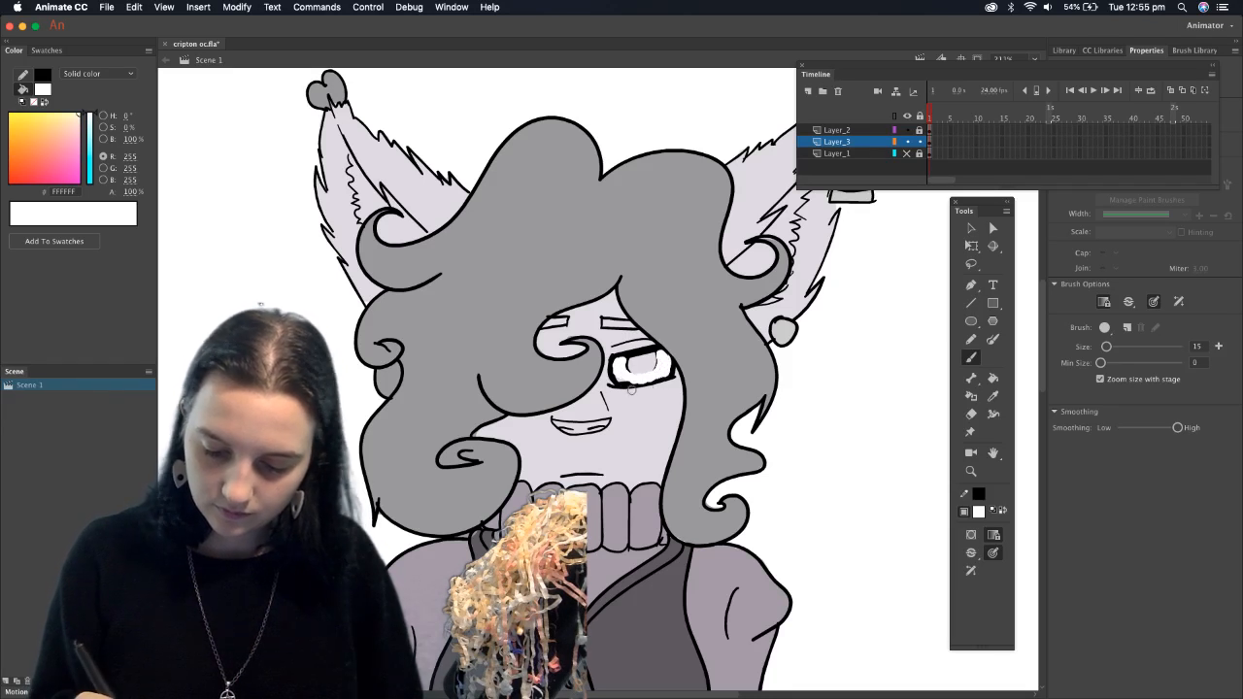
key("super+z")
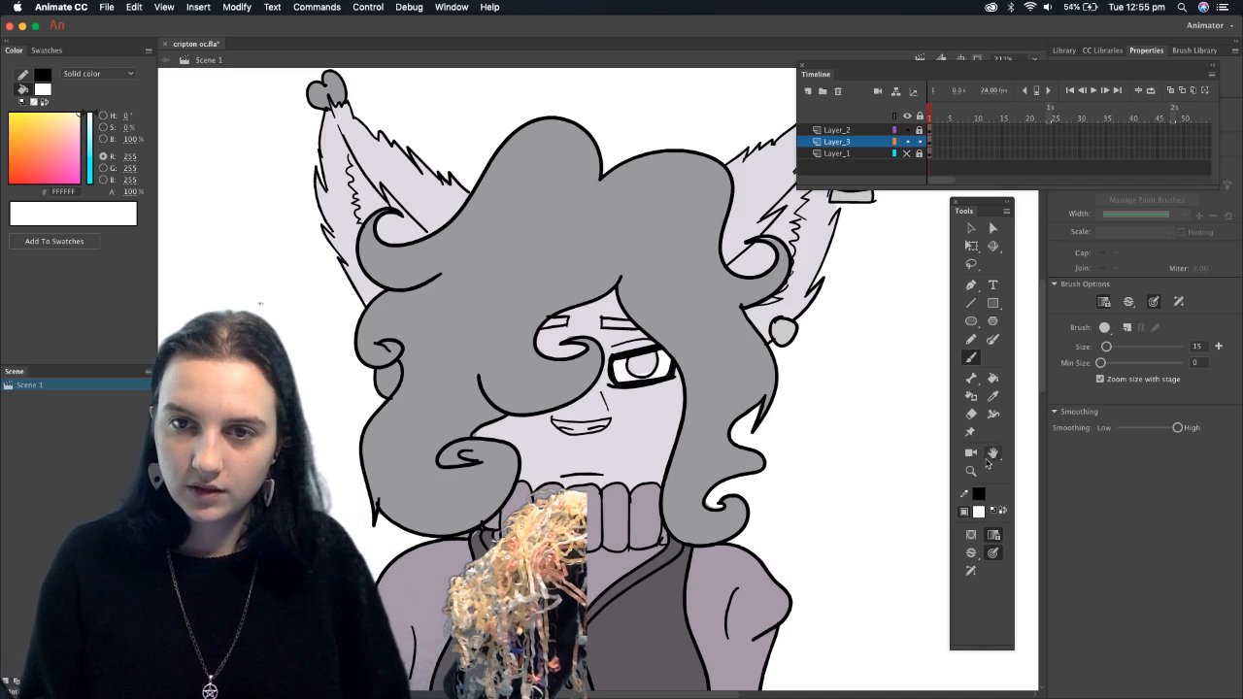
left_click(977, 511)
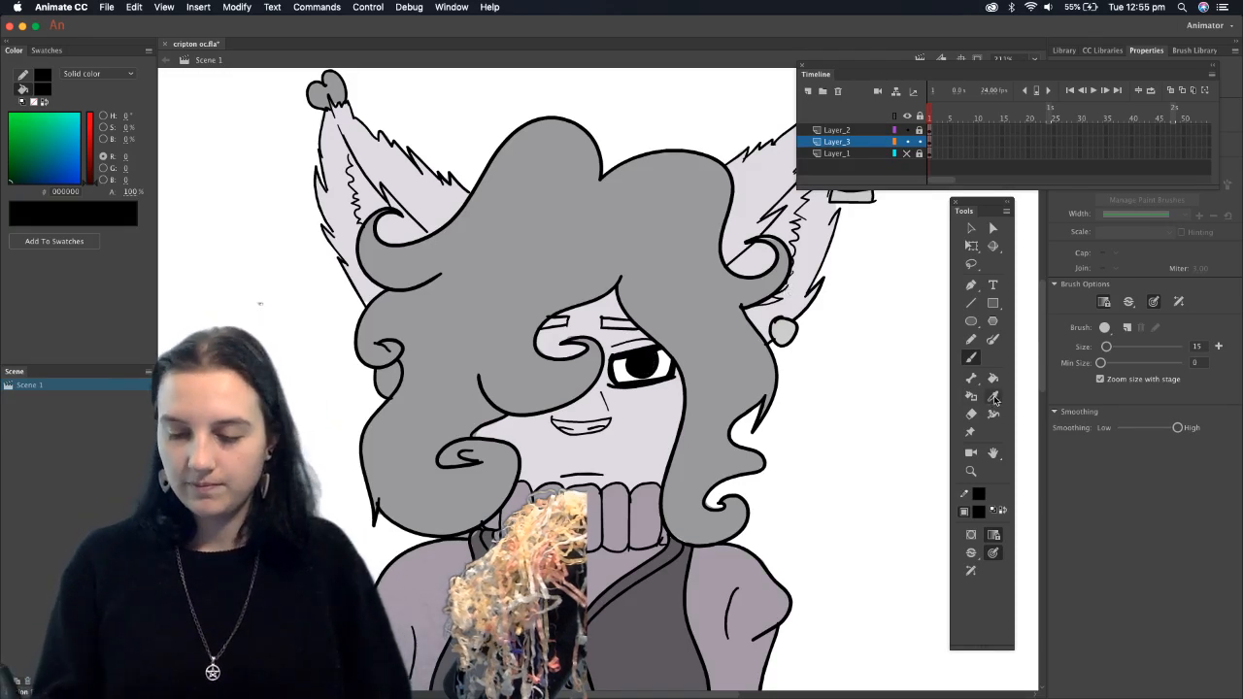
Sample the hair's grey #9A999B and brush it over both eyebrows
key("i")
left_click(706, 361)
left_click(972, 358)
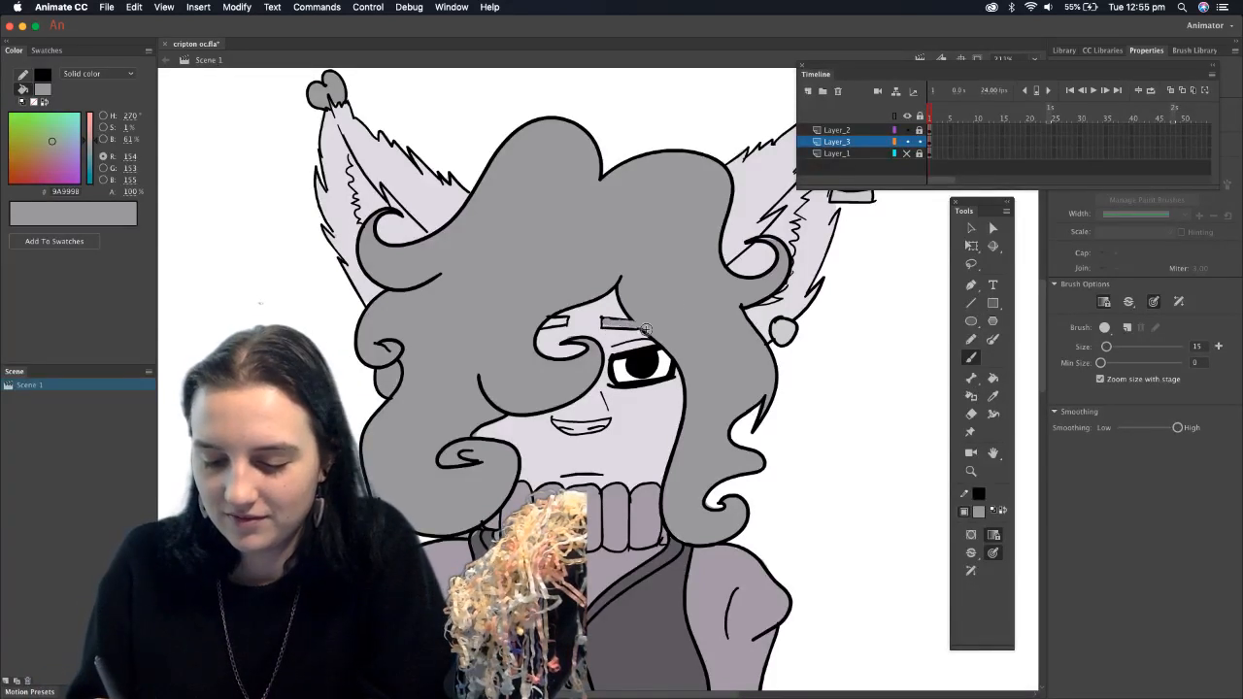
left_click_drag(640, 320, 604, 327)
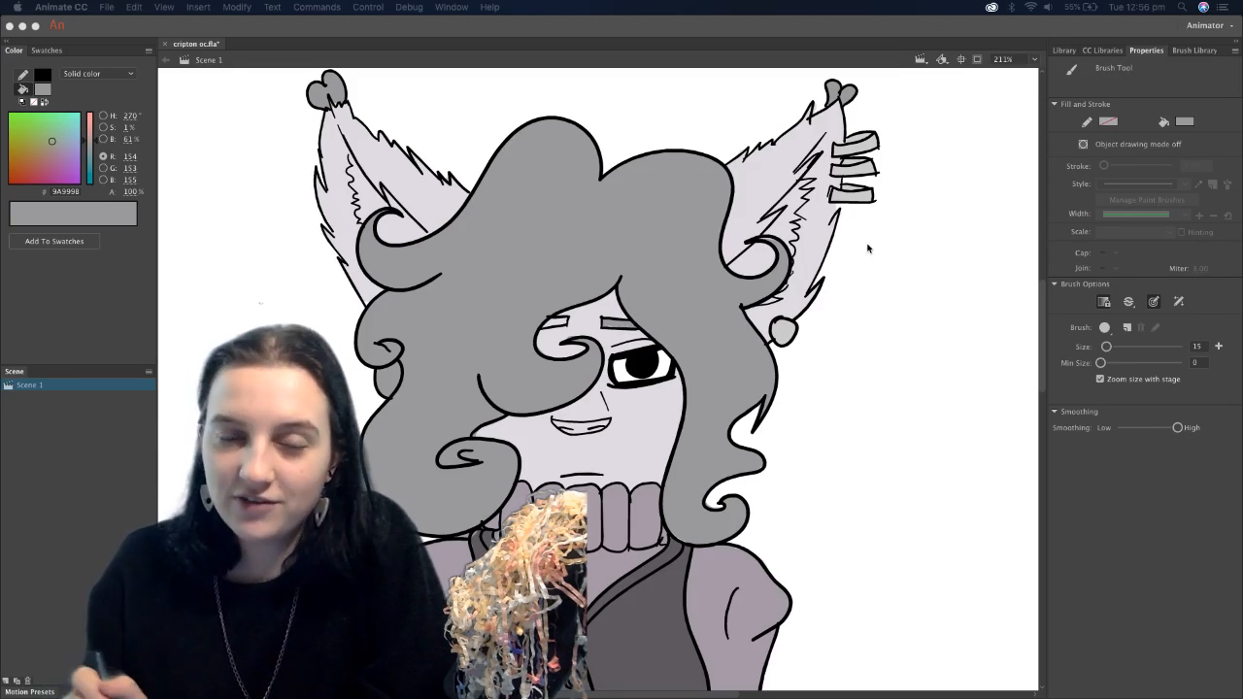
left_click(611, 327)
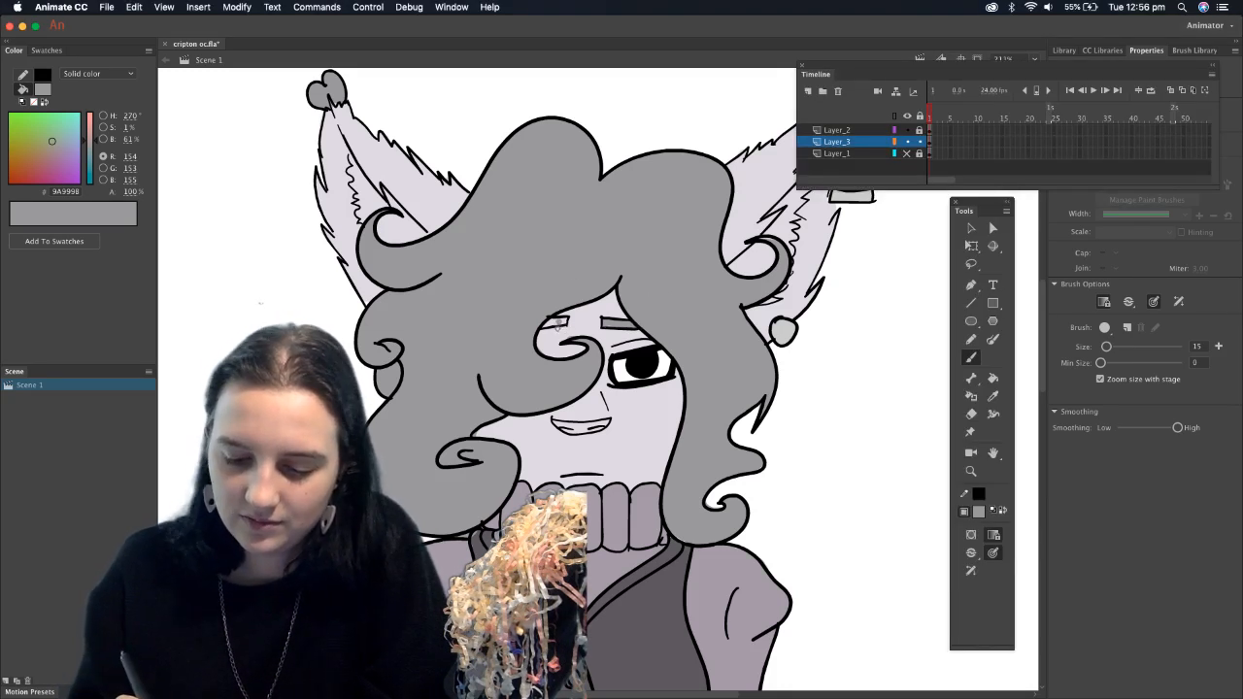
left_click_drag(546, 319, 569, 323)
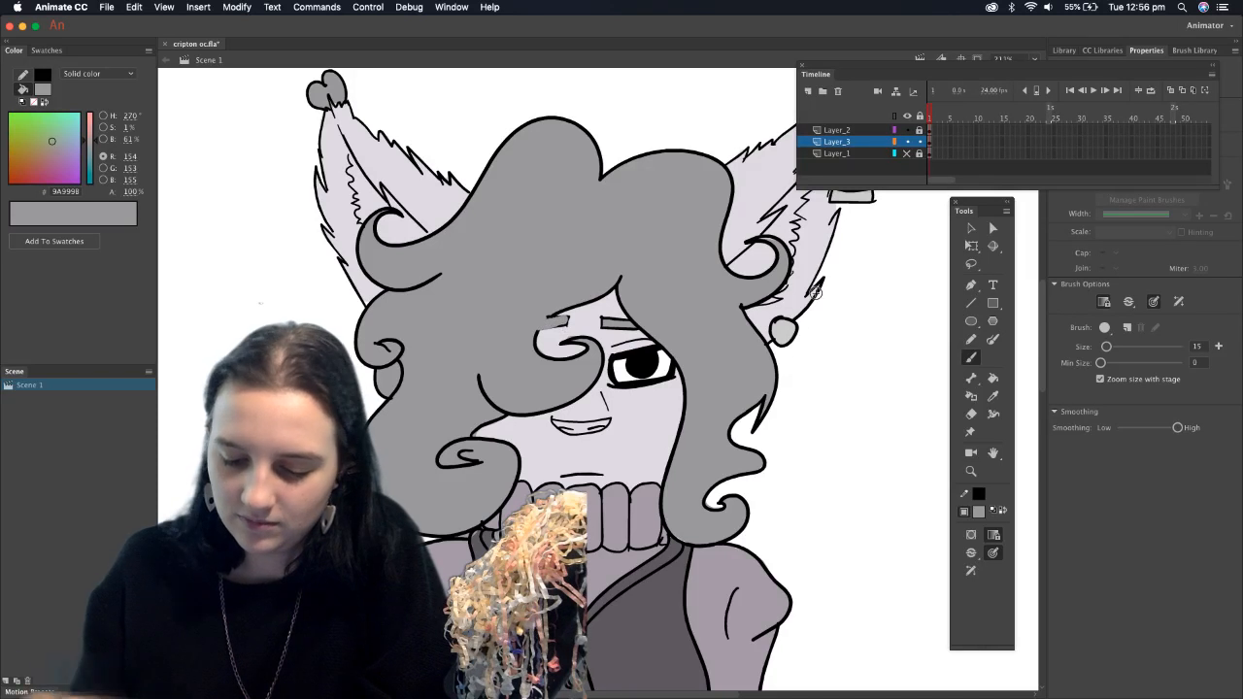
key("i")
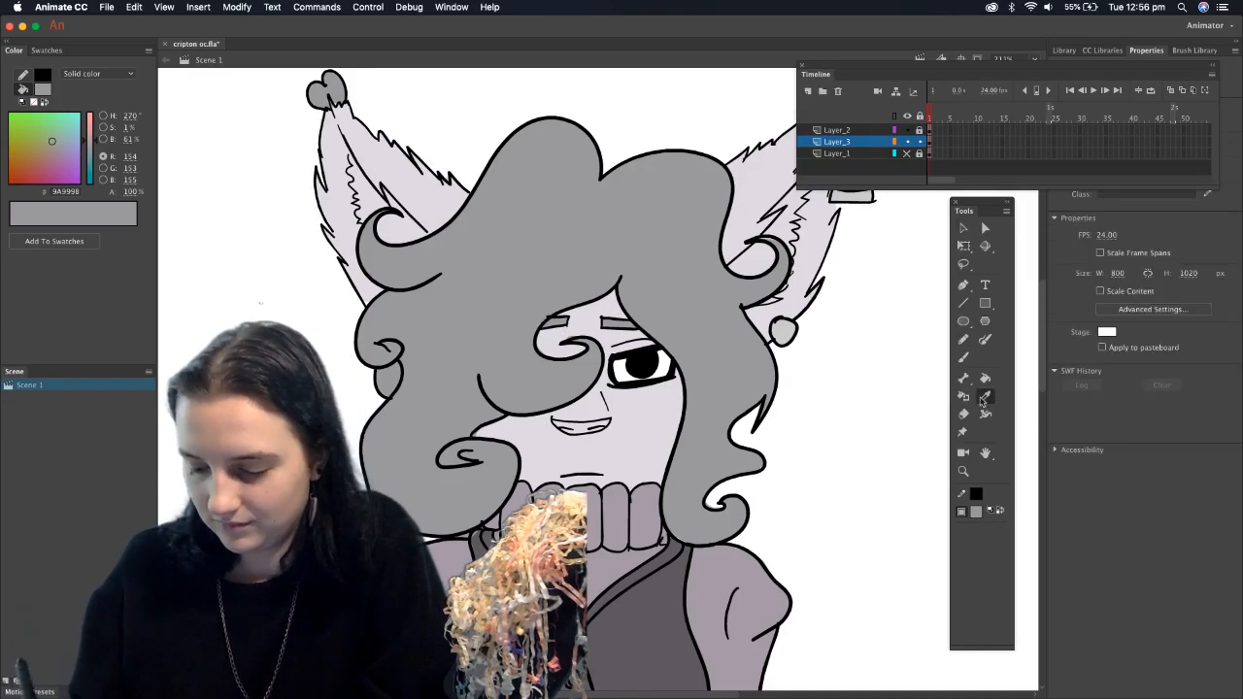
Sample the sleeve's muted purple #A399A8 and brush it inside the mouth
left_click(726, 587)
key("b")
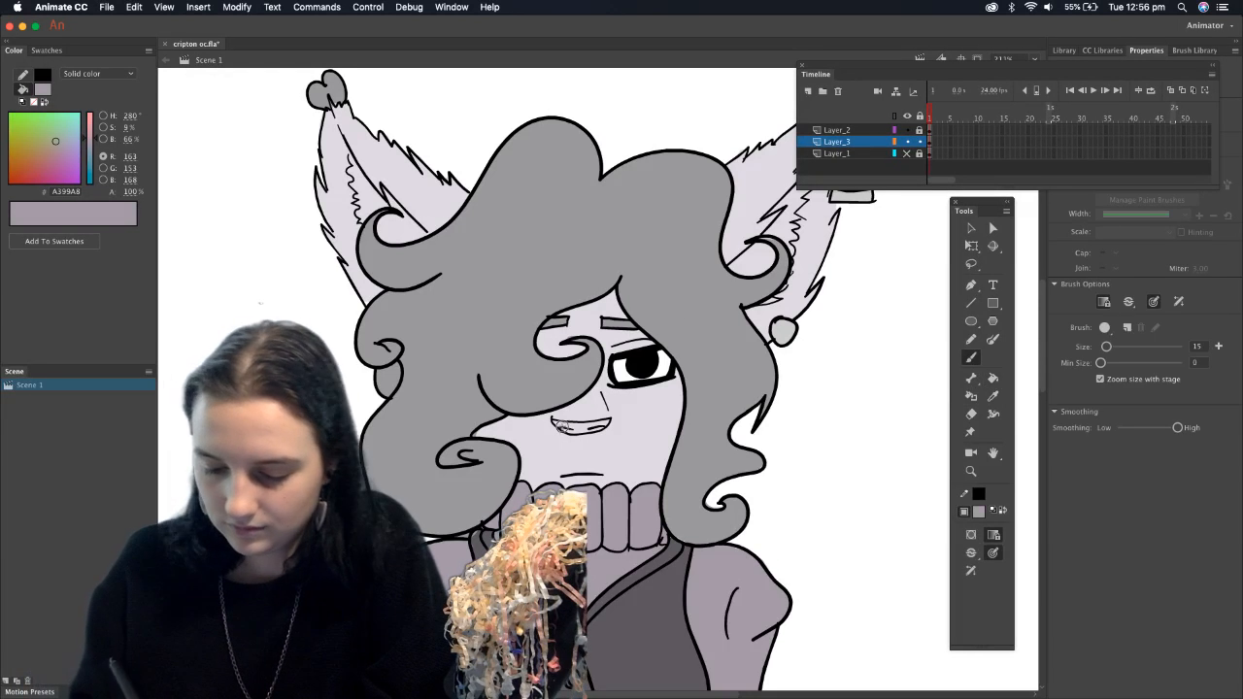
mouse_move(558, 424)
left_mouse_down()
mouse_move(607, 428)
mouse_move(570, 440)
mouse_move(609, 427)
left_mouse_up()
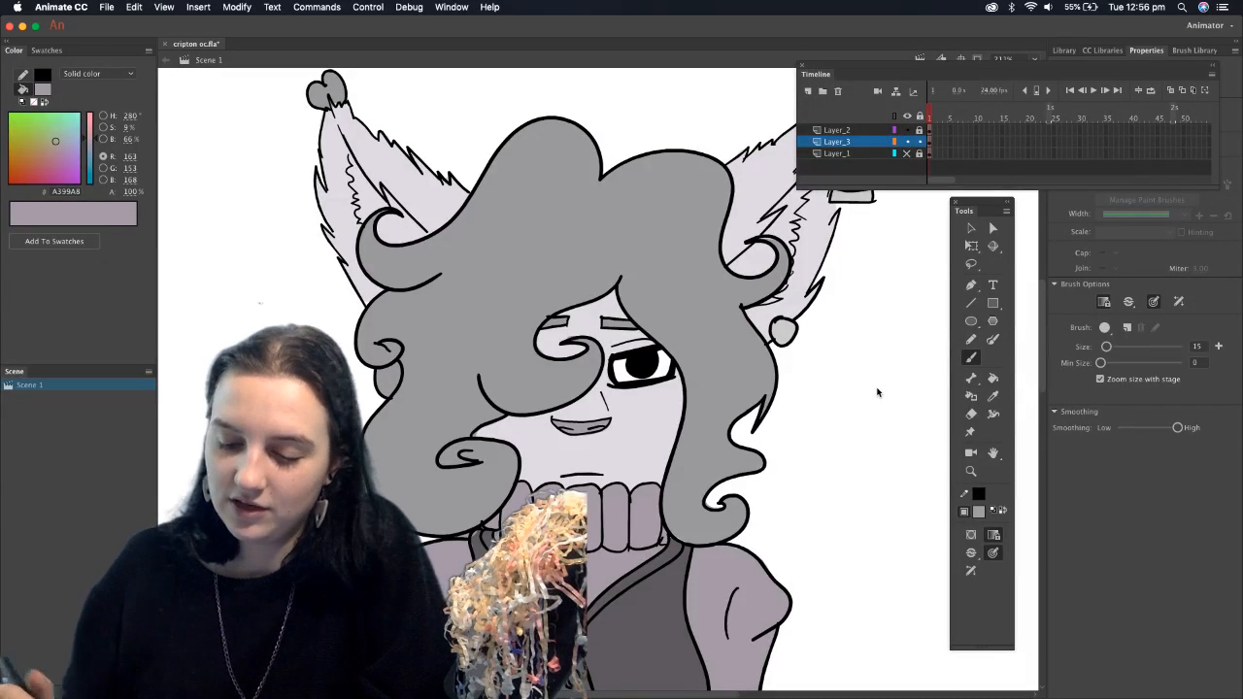
Sample the face's pale purple and lighten the fill colour to #F8F3FB
left_click(992, 378)
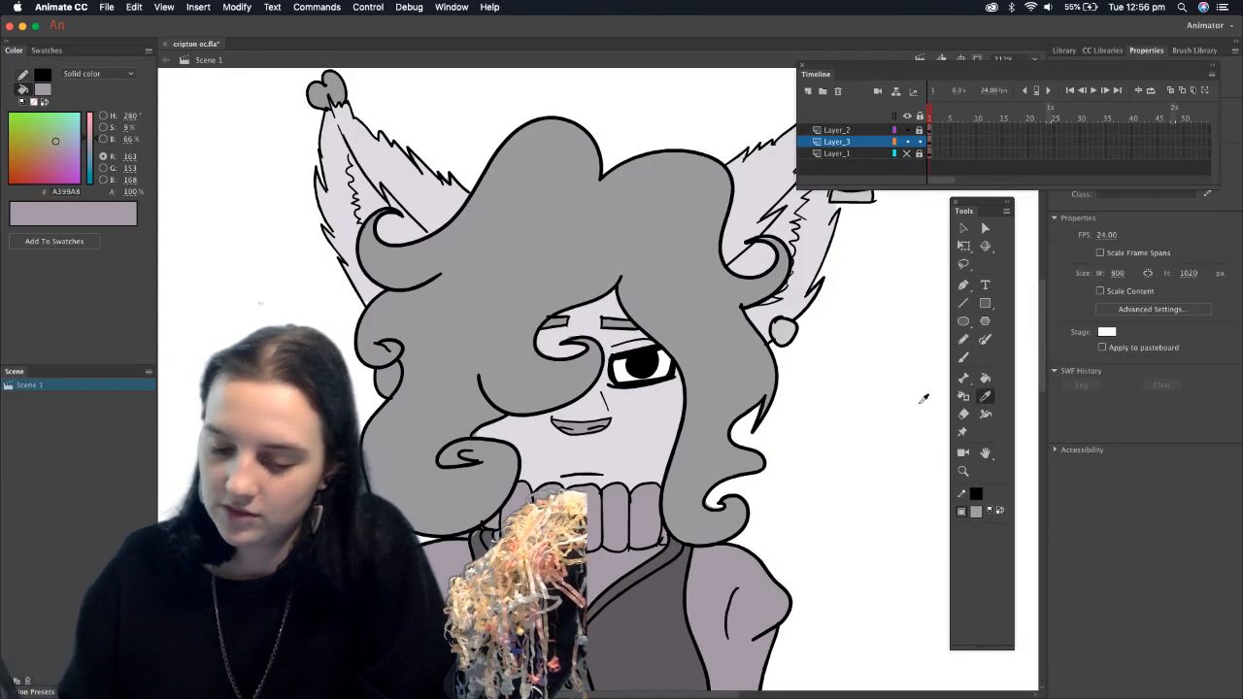
left_click(971, 358)
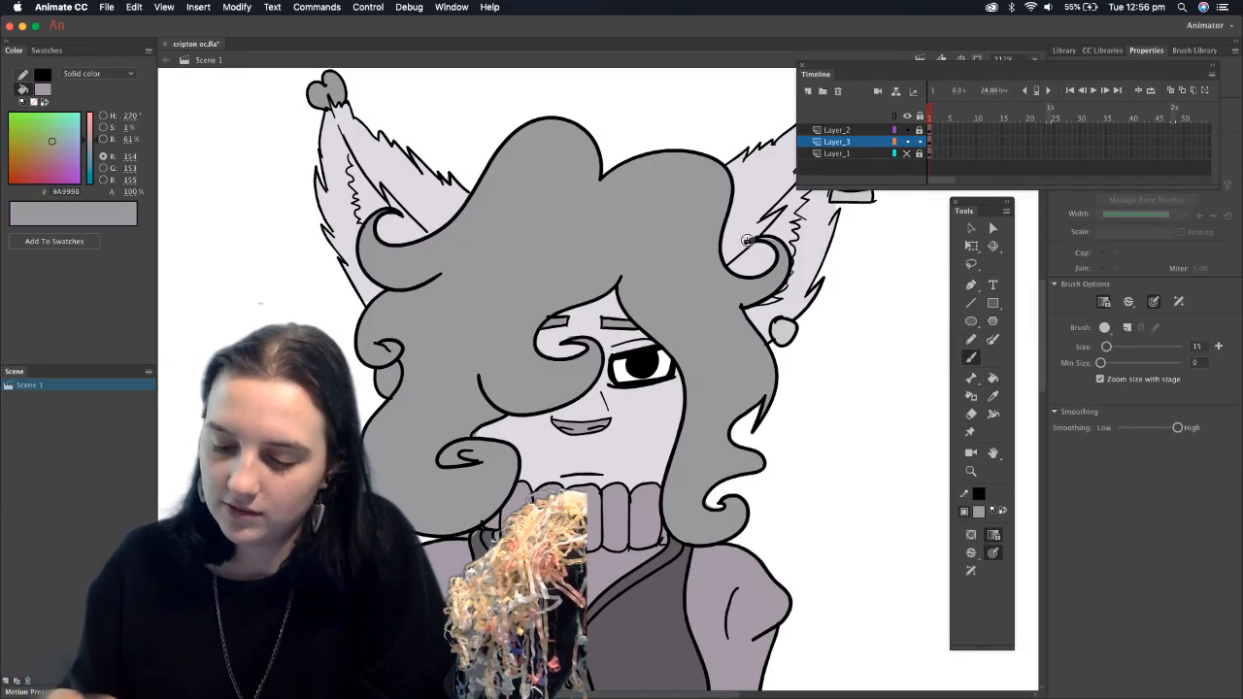
left_click(992, 396)
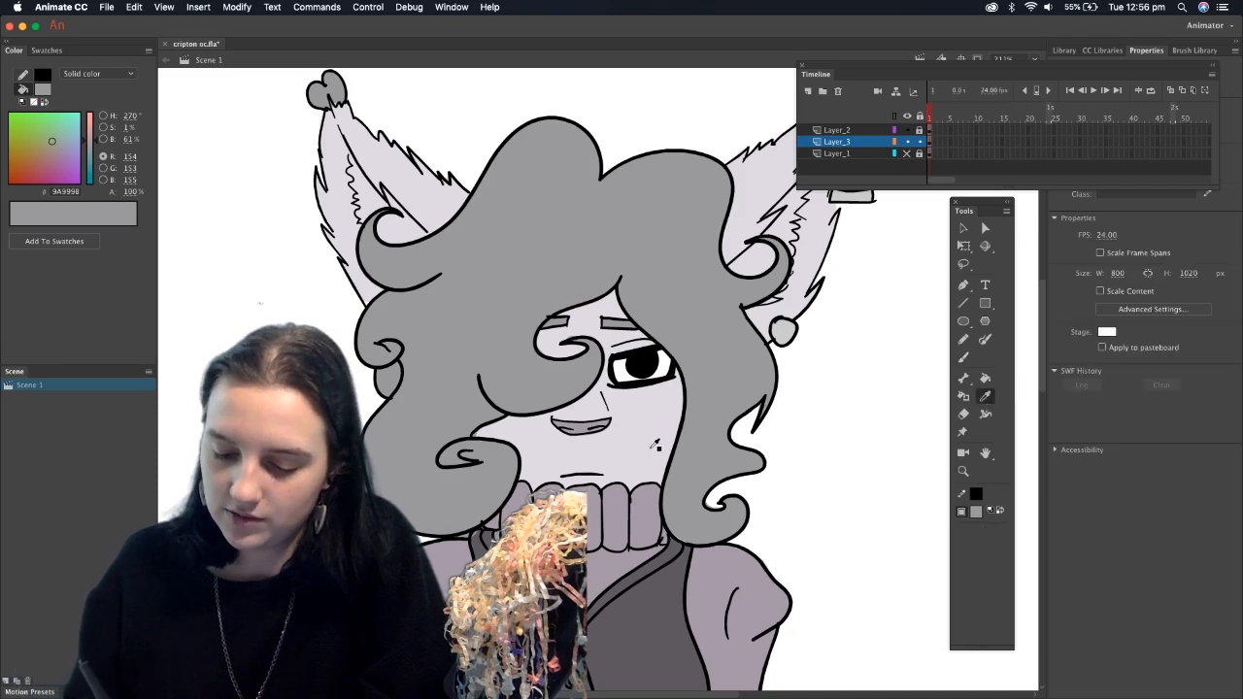
left_click(656, 445)
left_click(981, 515)
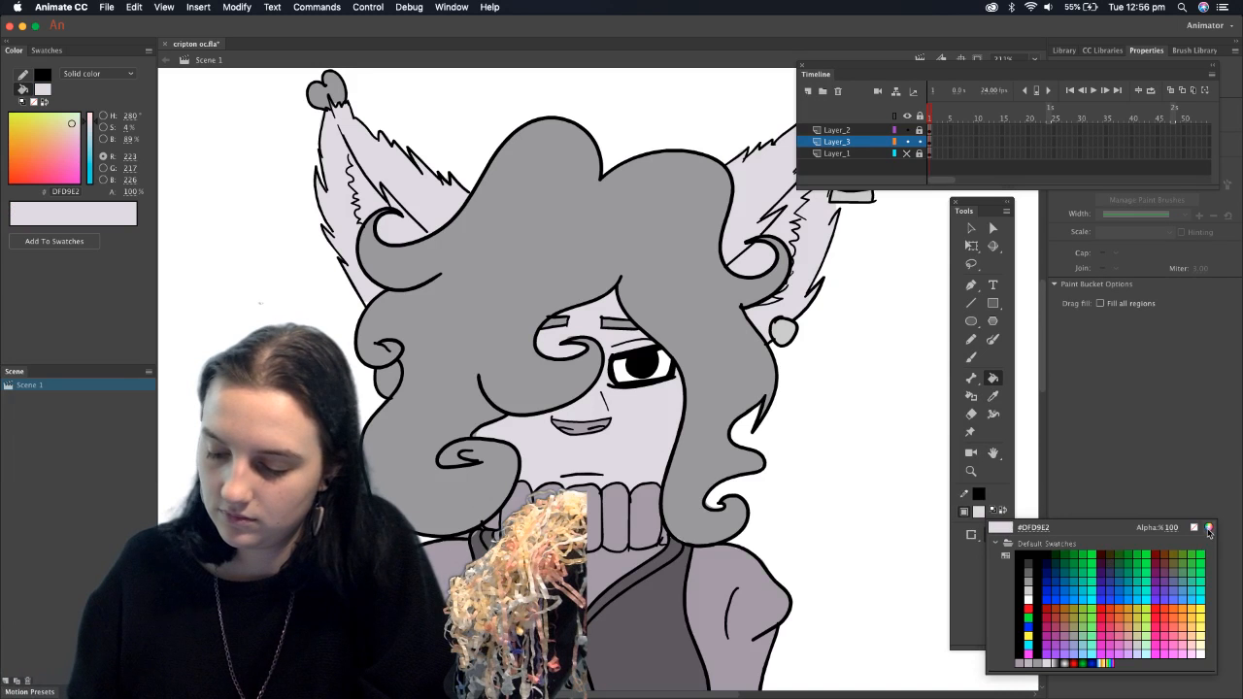
left_click(1210, 534)
left_click_drag(80, 299, 68, 273)
left_click(340, 272)
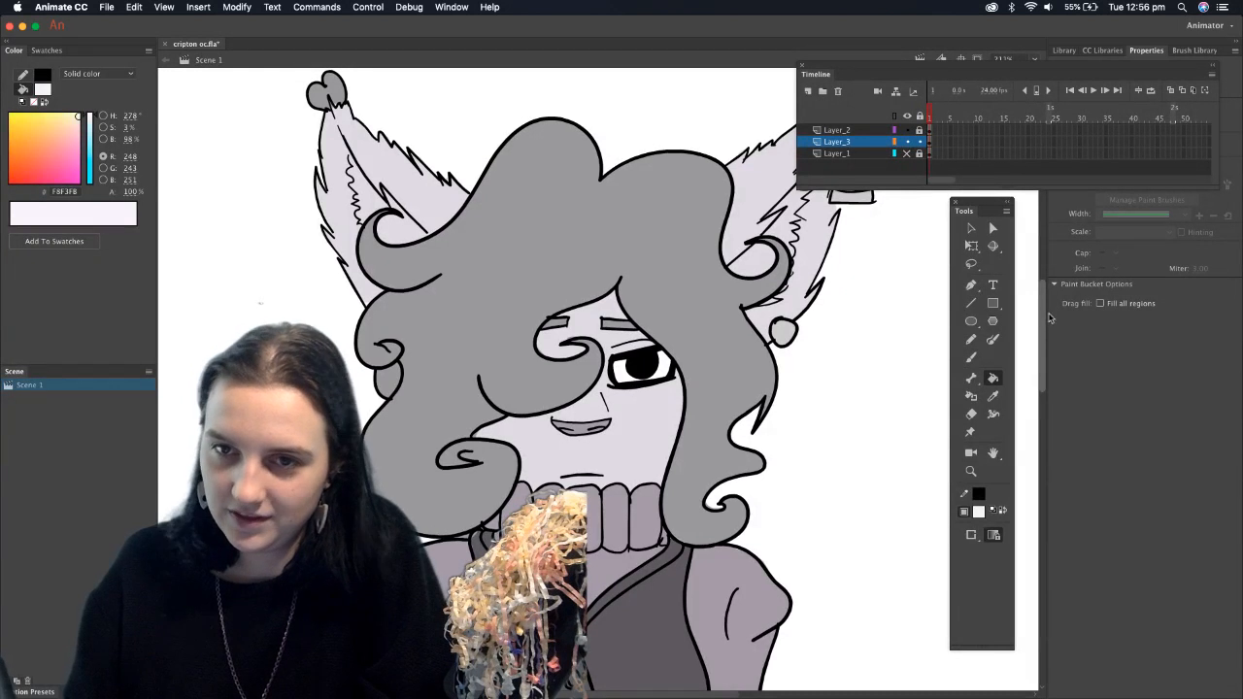
Brush the inner fur of the right ear and the gap inside its hair curl with #F8F3FB, undoing the last stray stroke
scroll(1010, 345, "up", 3)
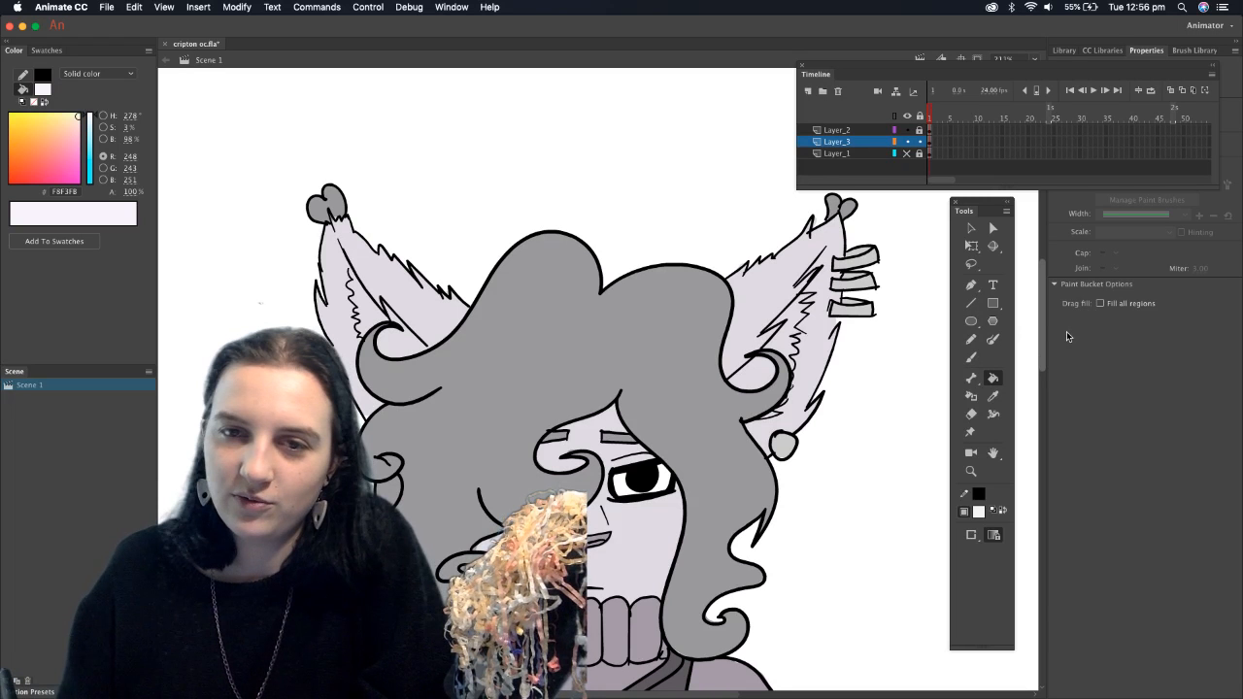
key("b")
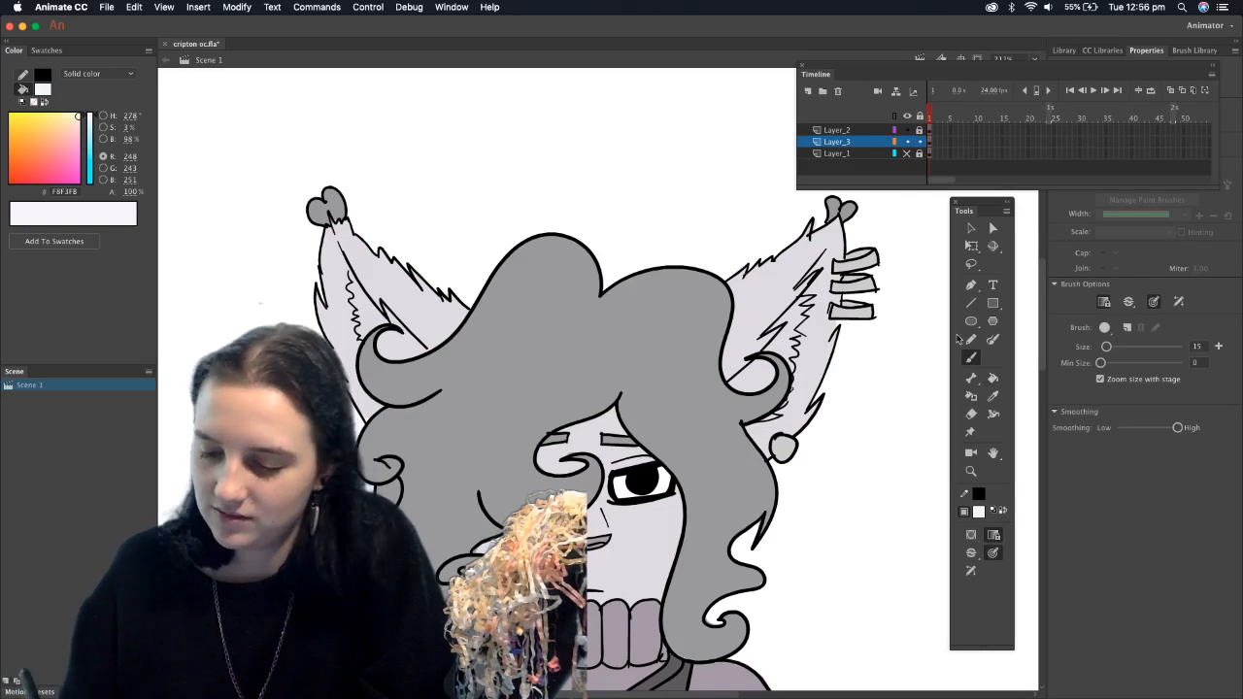
mouse_move(772, 351)
left_mouse_down()
mouse_move(814, 284)
mouse_move(783, 353)
left_mouse_up()
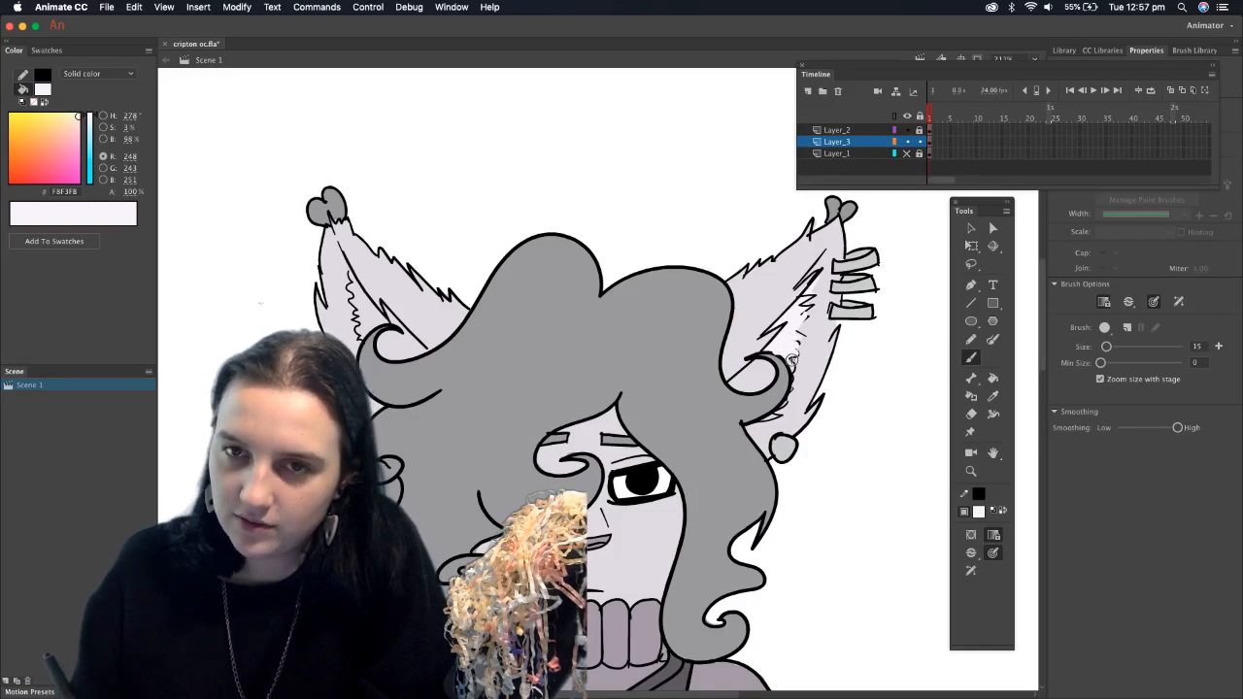
left_click_drag(805, 313, 777, 365)
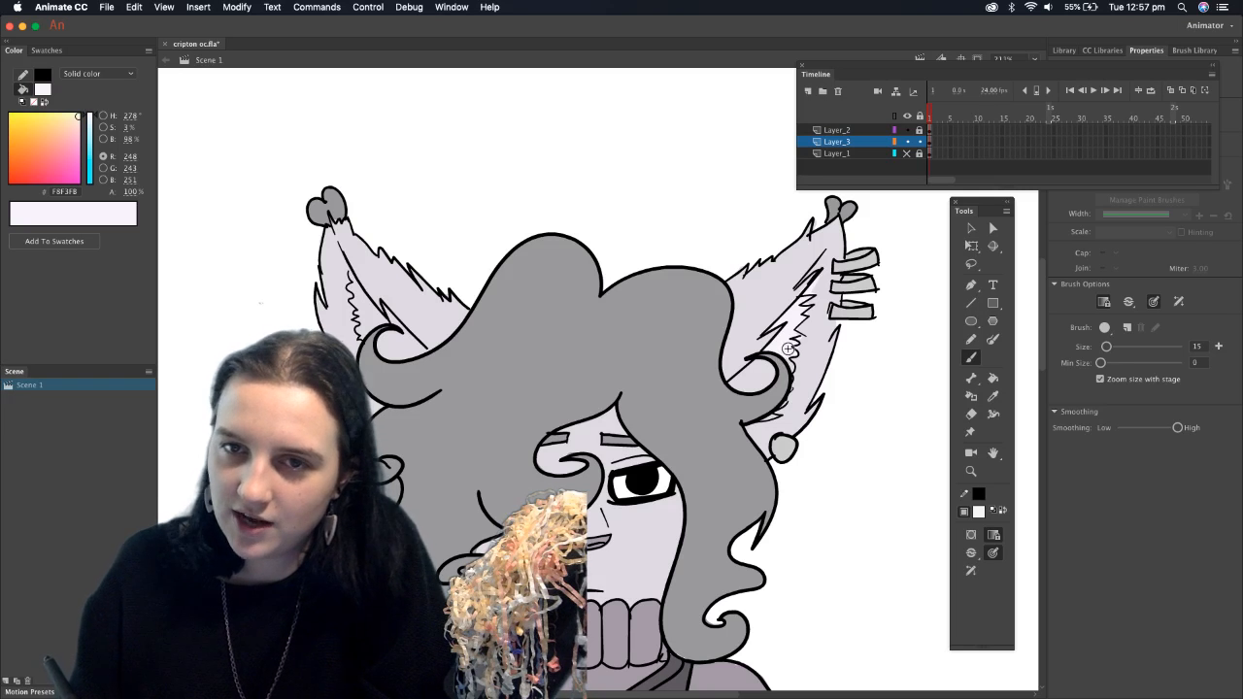
mouse_move(759, 372)
left_mouse_down()
mouse_move(739, 389)
mouse_move(769, 383)
left_mouse_up()
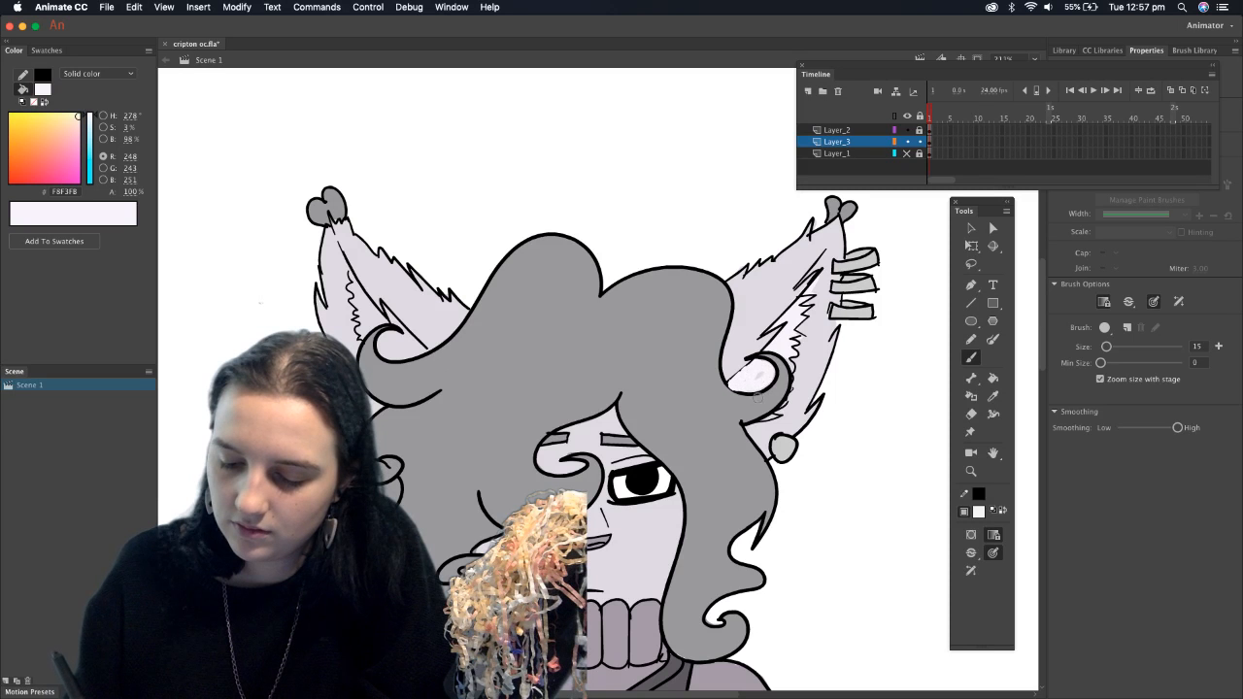
key("super+z")
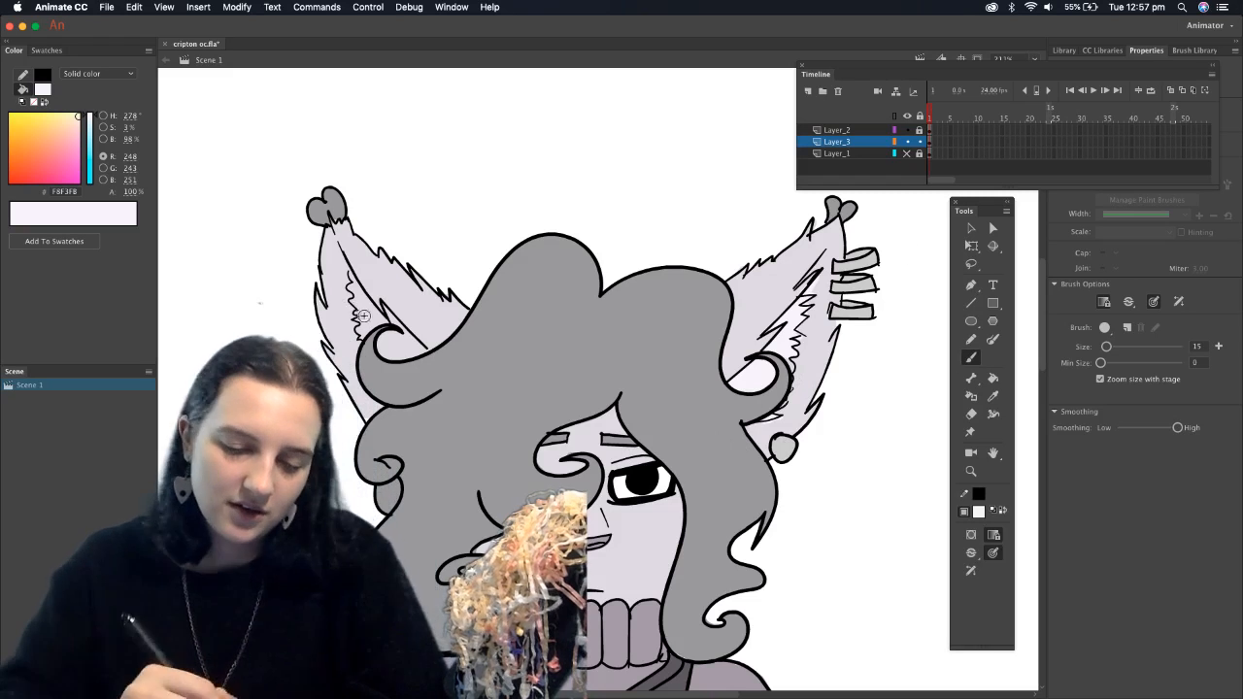
Brush the left ear's inner area down to the hair curl with #F8F3FB, and touch up the right ear's upper inner fur
left_click_drag(357, 297, 342, 251)
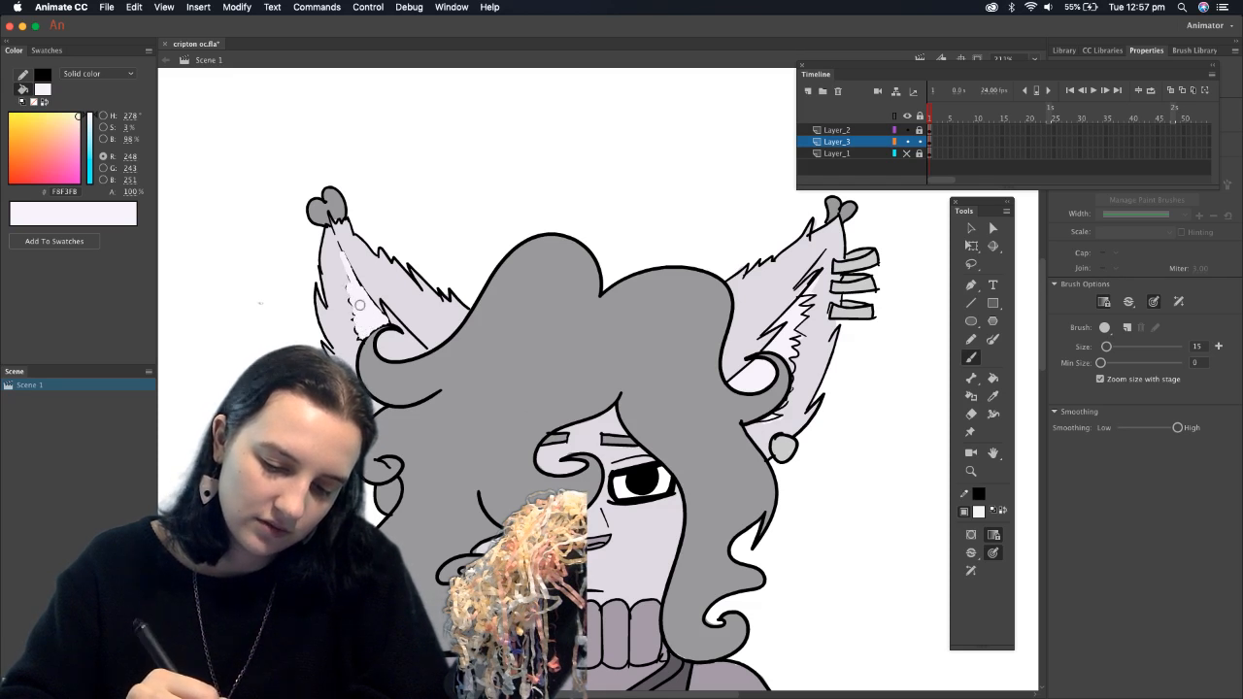
left_click_drag(347, 272, 362, 332)
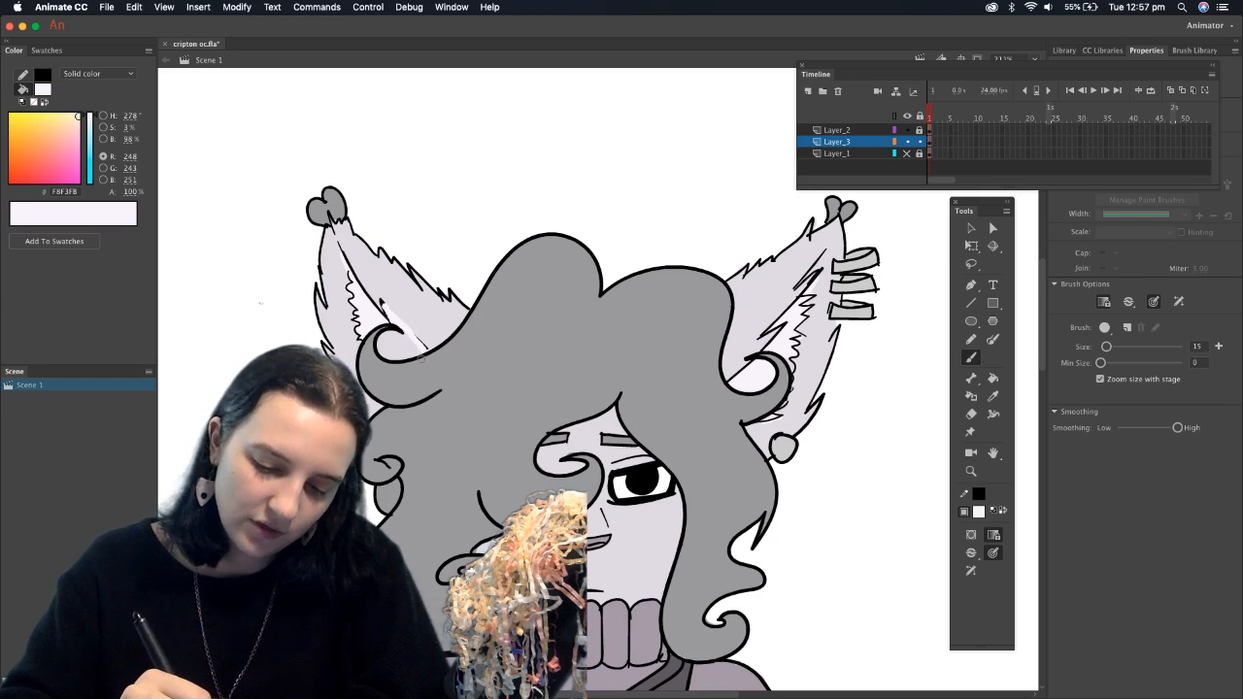
mouse_move(382, 355)
left_mouse_down()
mouse_move(398, 340)
mouse_move(418, 354)
mouse_move(414, 329)
mouse_move(418, 361)
left_mouse_up()
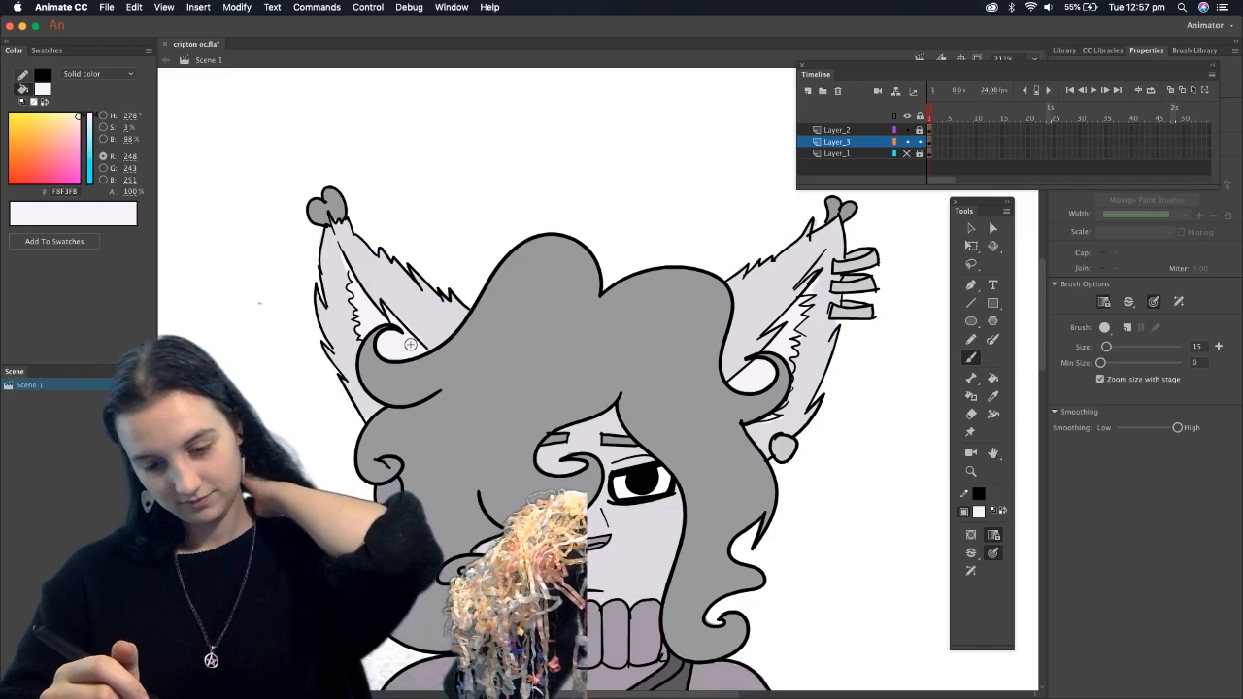
left_click_drag(804, 284, 821, 260)
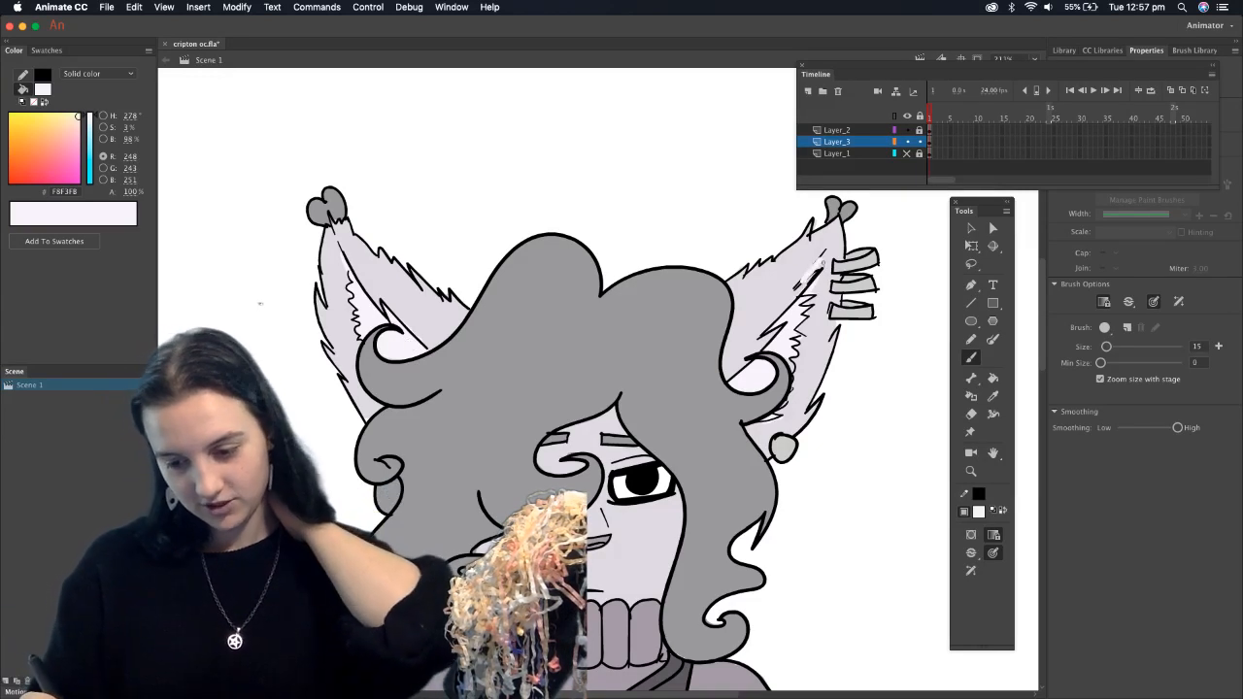
key("super+z")
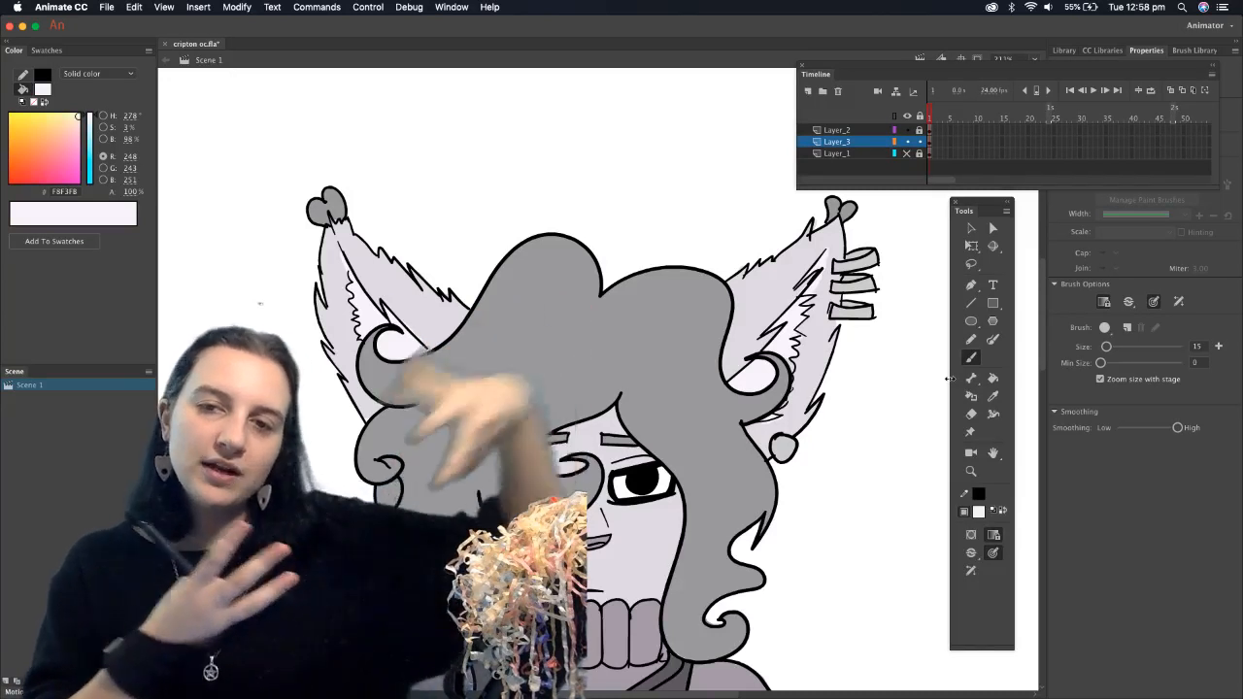
Move the Timeline clear of the zoom setting and fit the whole stage in view
left_click_drag(1023, 68, 1028, 93)
left_click(1034, 59)
left_click(1027, 73)
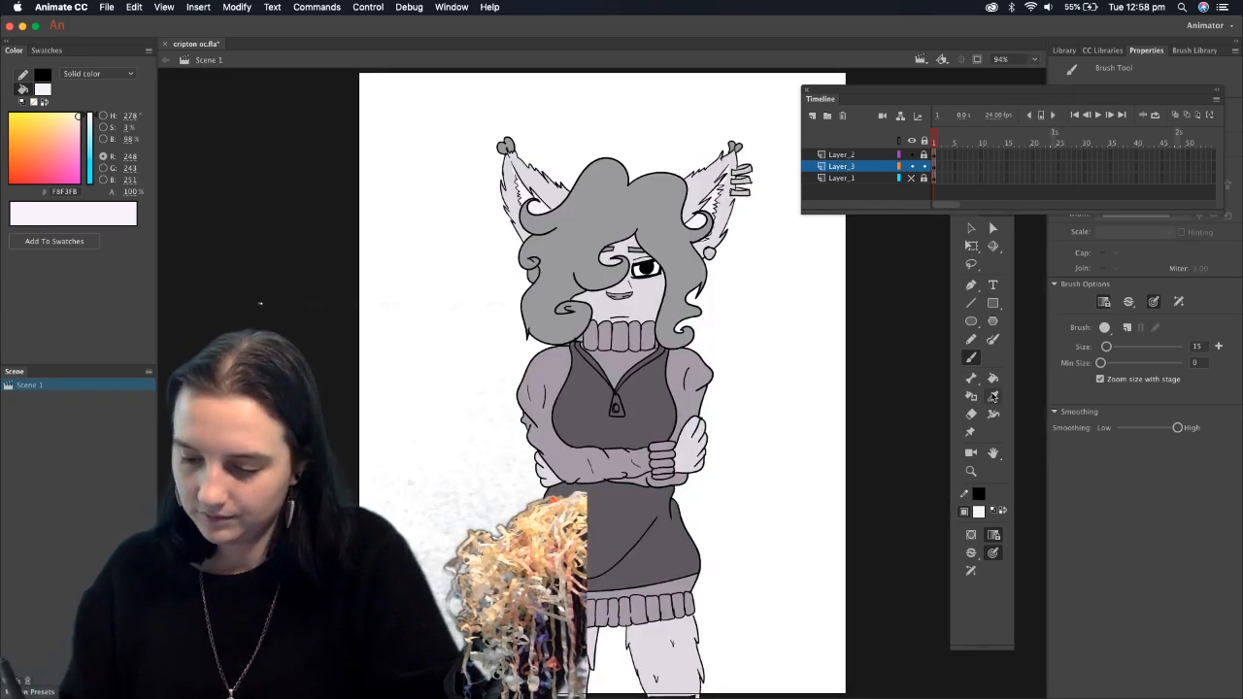
left_click(992, 396)
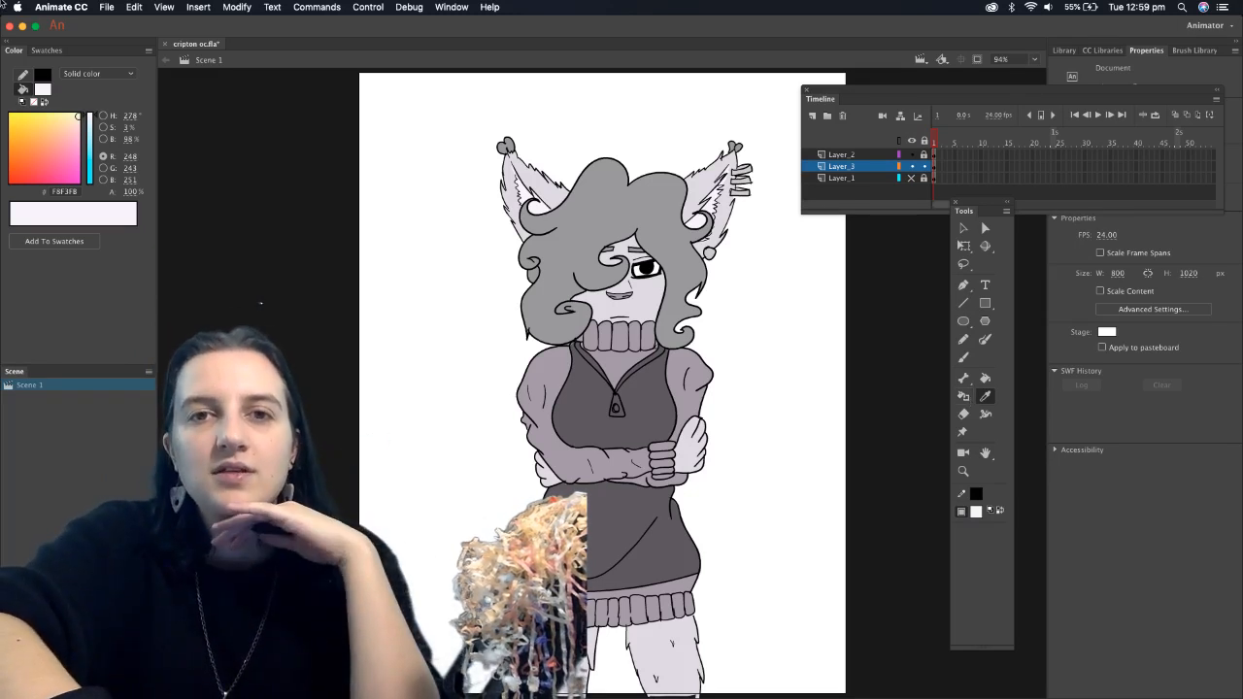
left_click(0, 4)
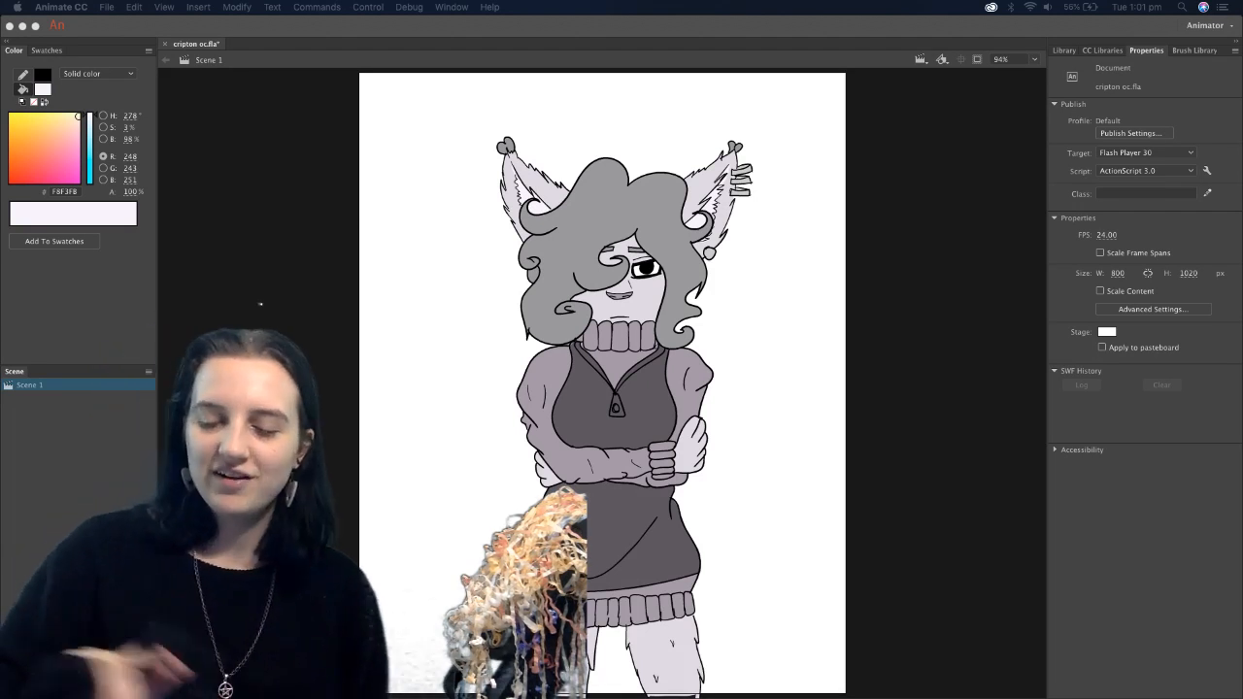
left_click(788, 346)
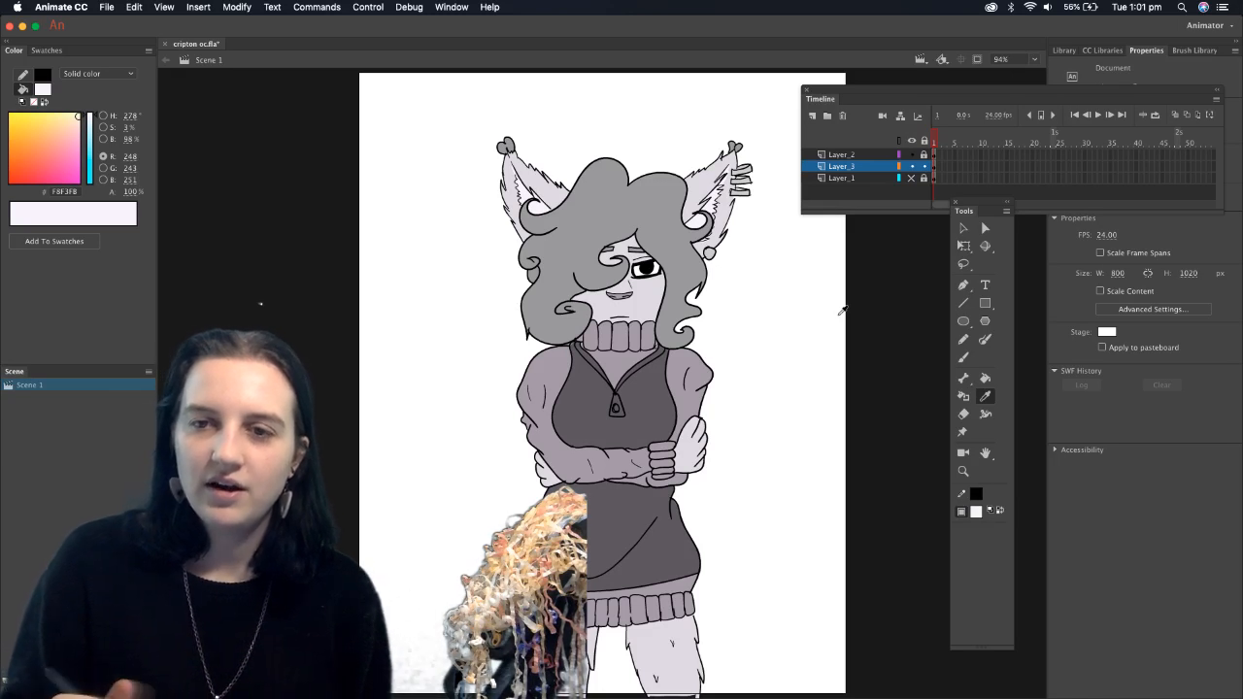
Set the fill colour to orange #BB6F48 for markings on the upper leg
key("z")
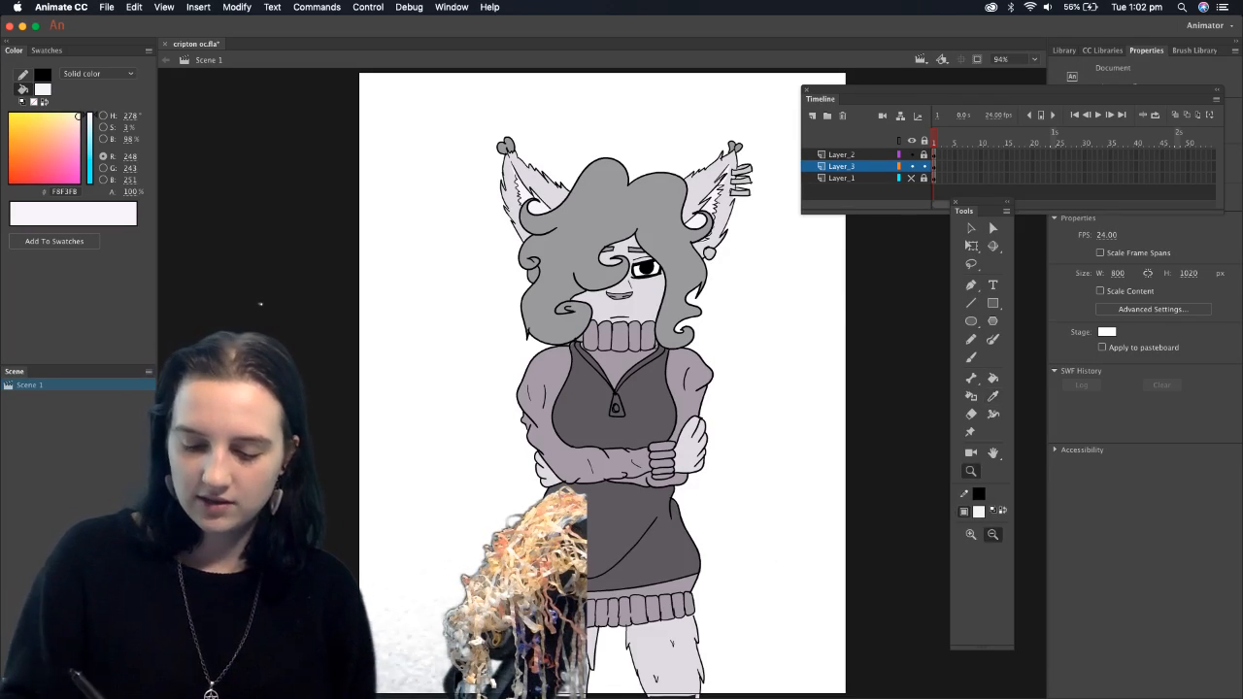
left_click_drag(587, 573, 762, 697)
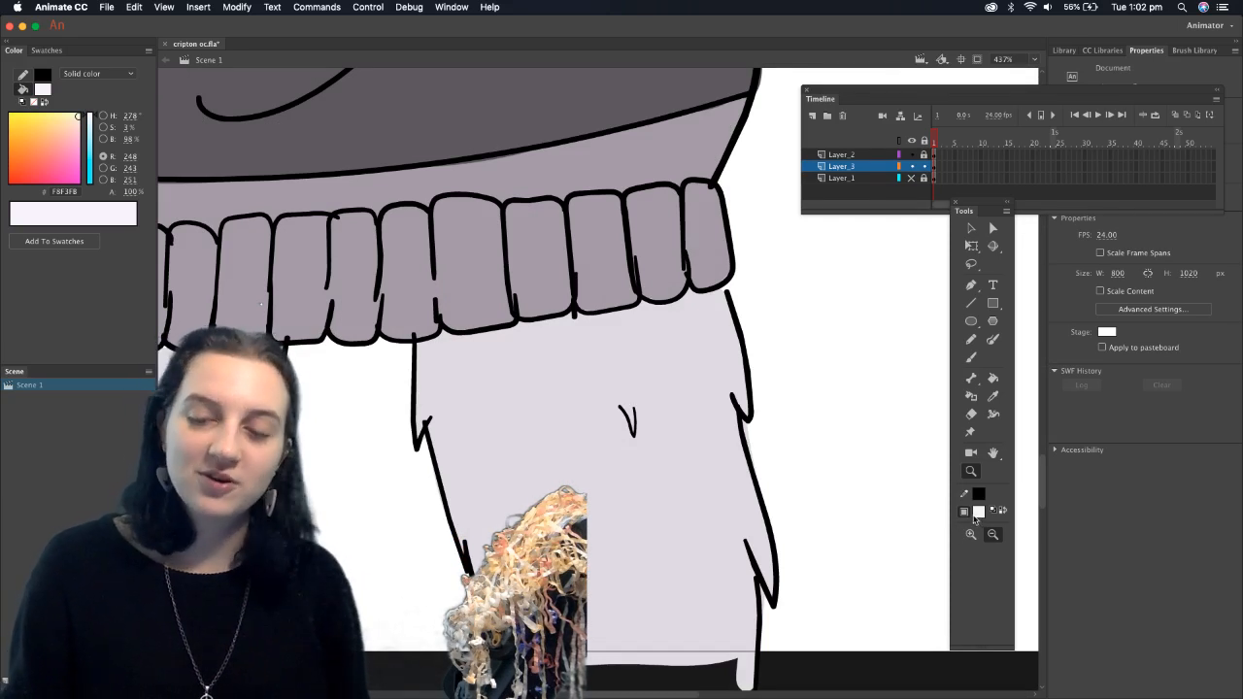
left_click(992, 396)
left_click(977, 511)
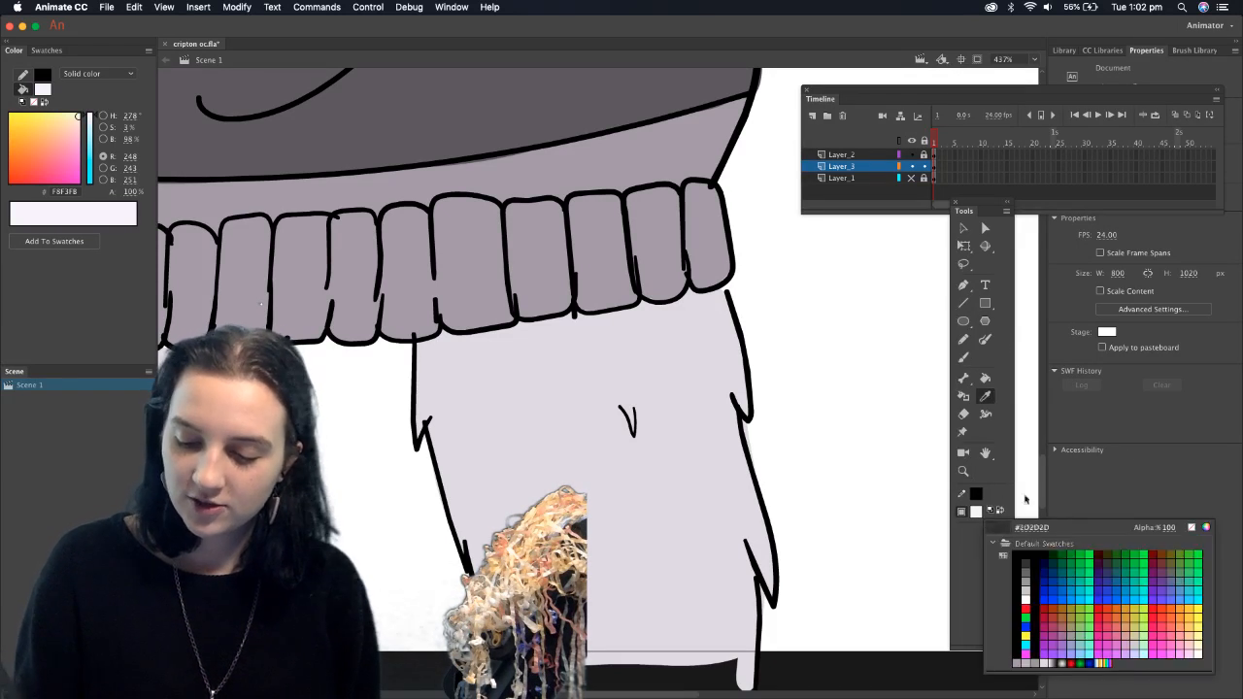
left_click(1204, 525)
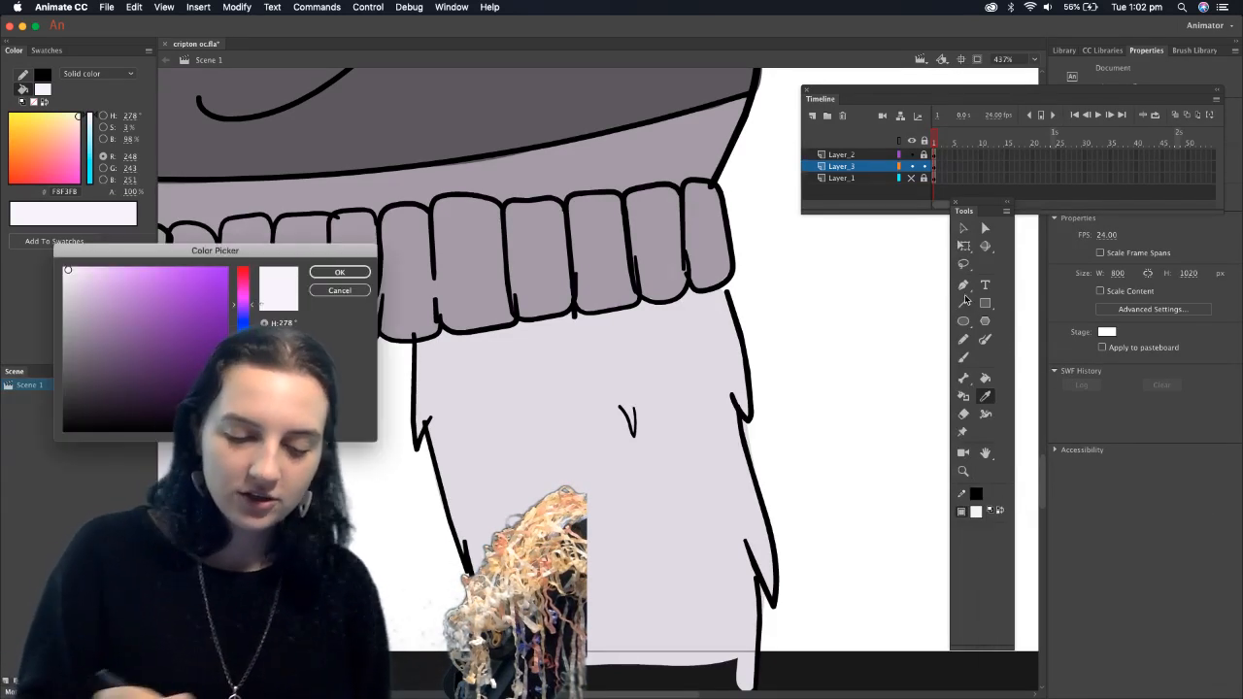
left_click_drag(245, 305, 245, 419)
left_click(131, 303)
mouse_move(131, 303)
left_mouse_down()
mouse_move(140, 320)
mouse_move(158, 294)
mouse_move(162, 306)
left_mouse_up()
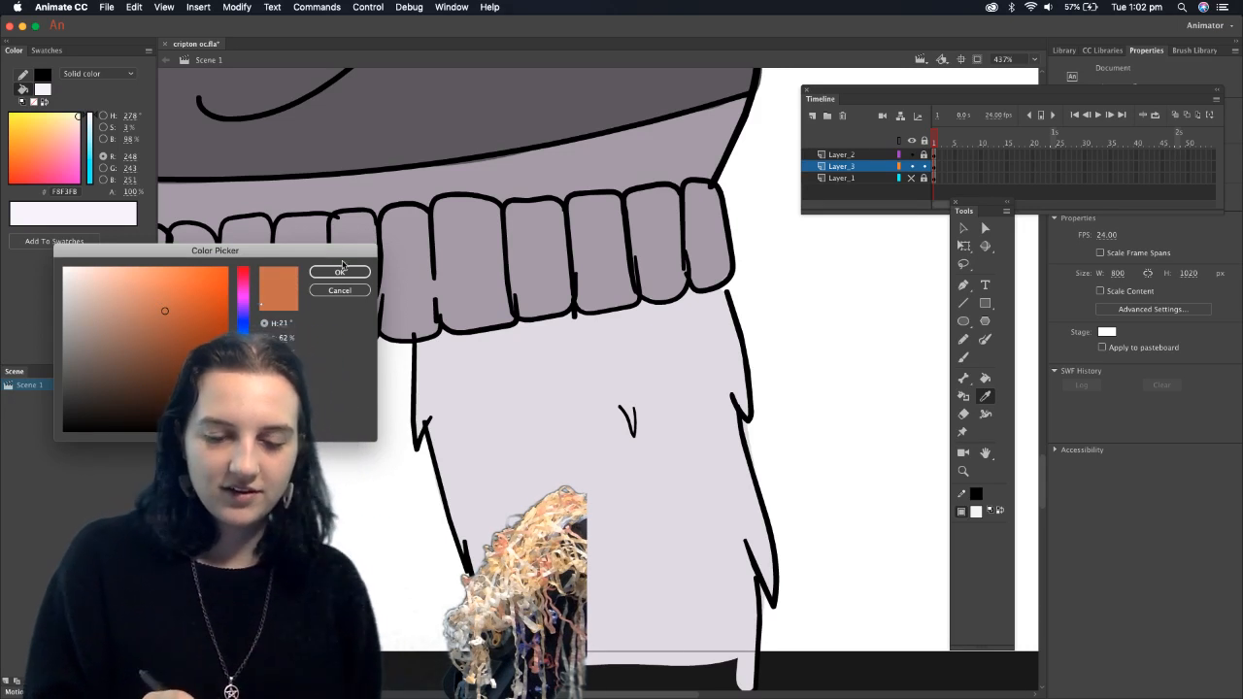
left_click(339, 272)
Brush the outlines of two pointed, slanting orange stripes on the upper leg just below the sweater's ribbed hem
key("b")
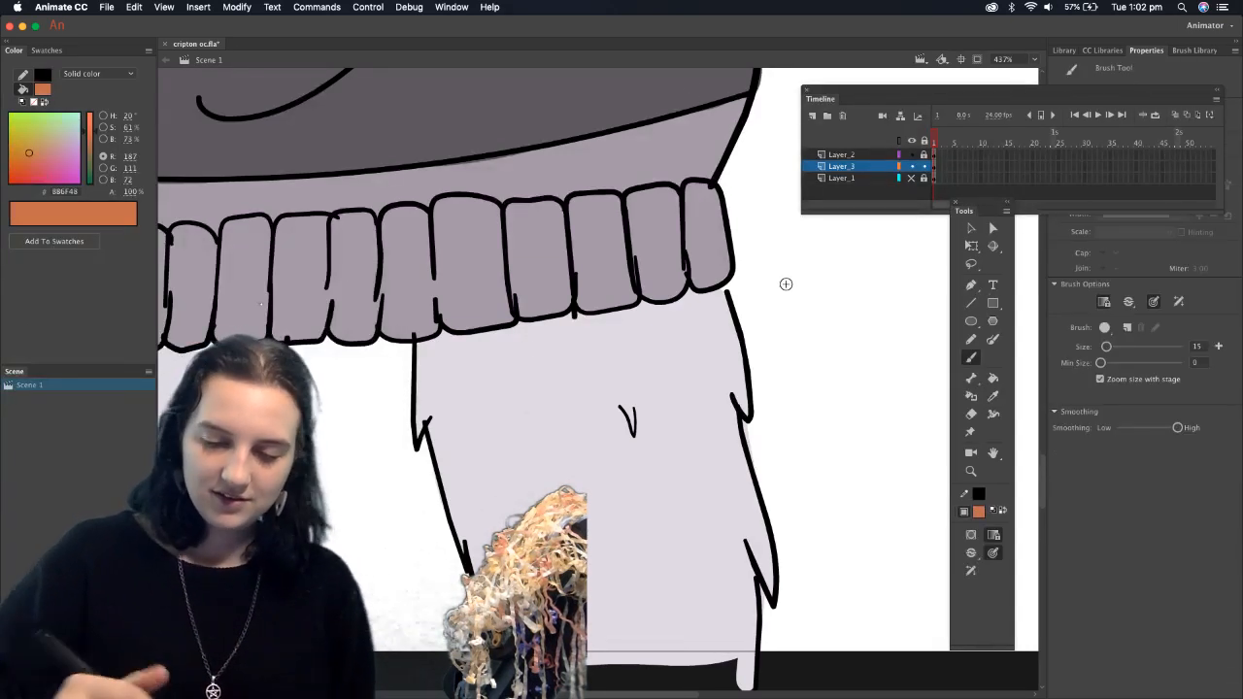
mouse_move(485, 347)
left_mouse_down()
mouse_move(618, 403)
mouse_move(512, 322)
left_mouse_up()
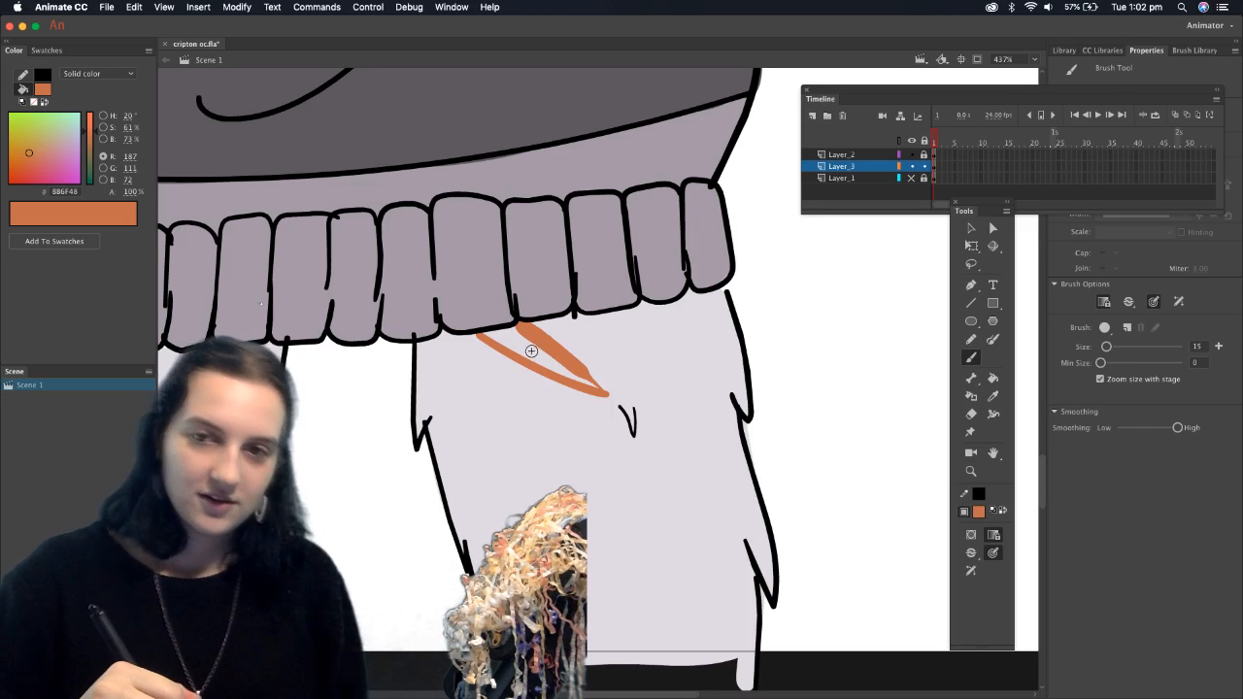
key("super+z")
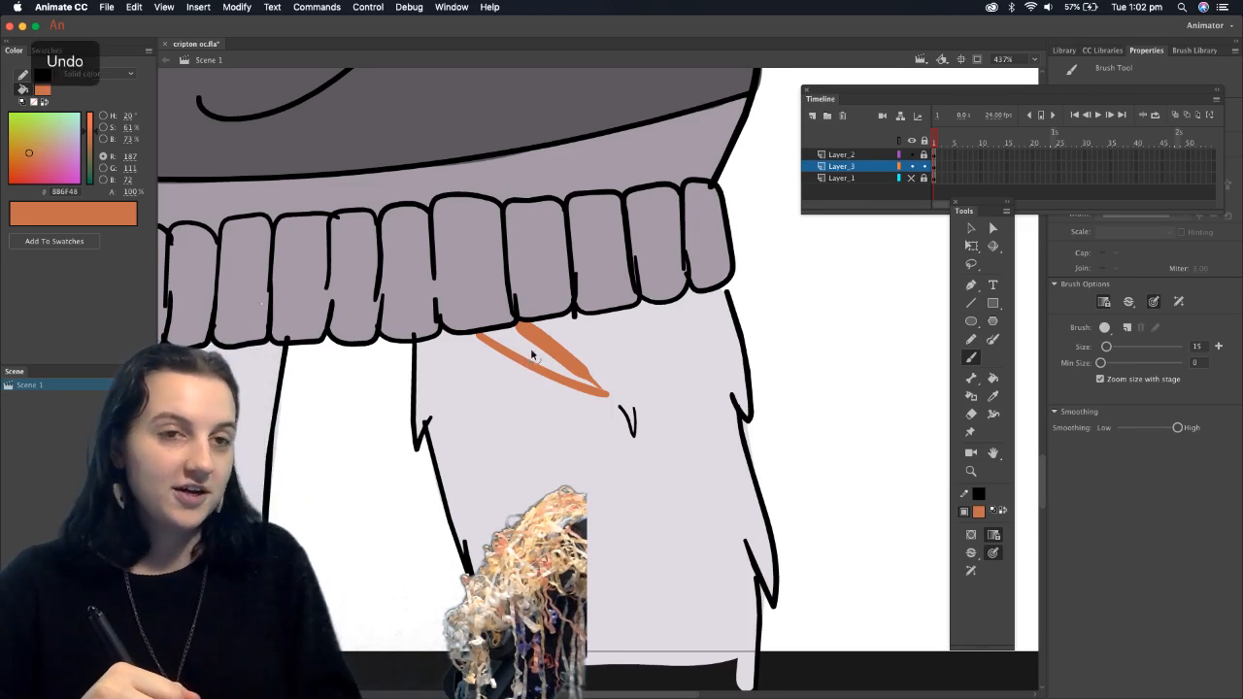
left_click_drag(604, 393, 514, 328)
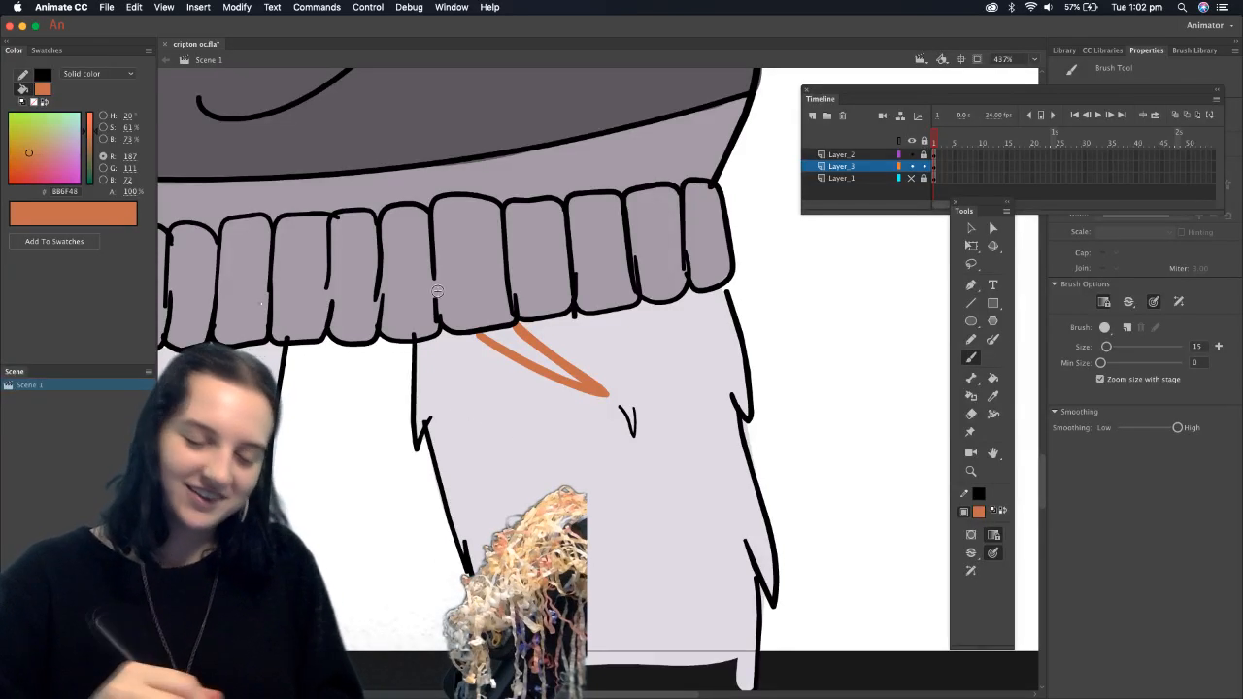
left_click_drag(419, 352, 508, 410)
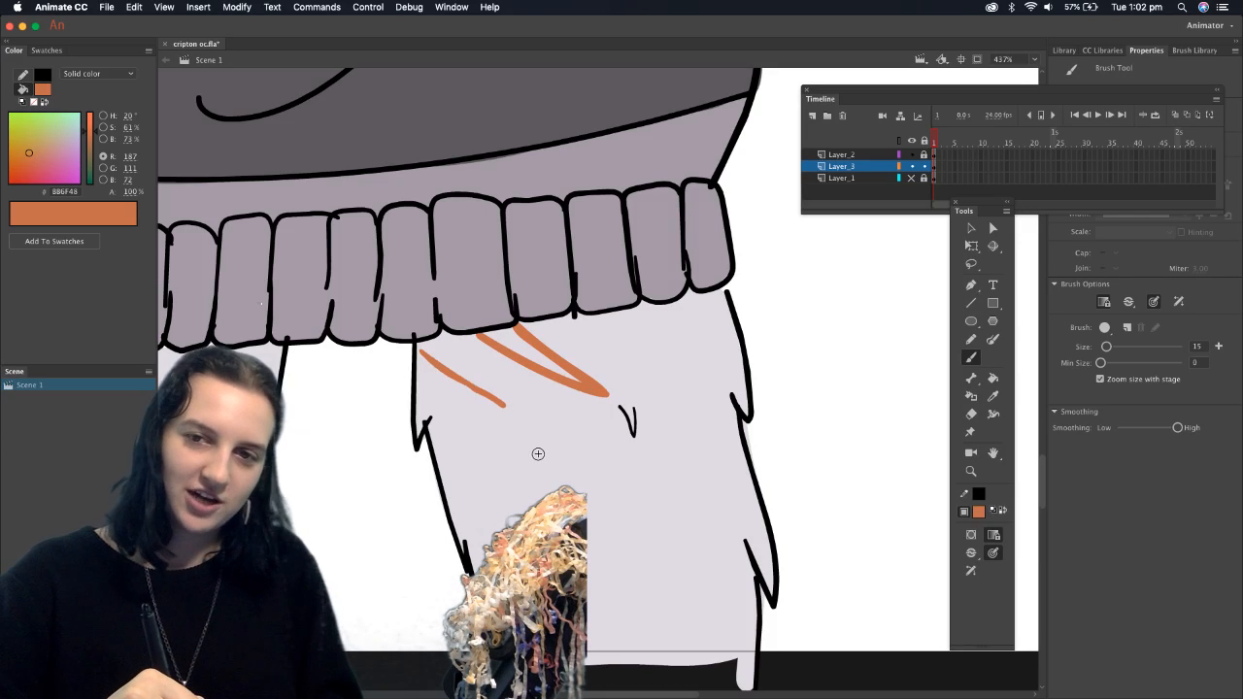
left_click_drag(476, 384, 439, 353)
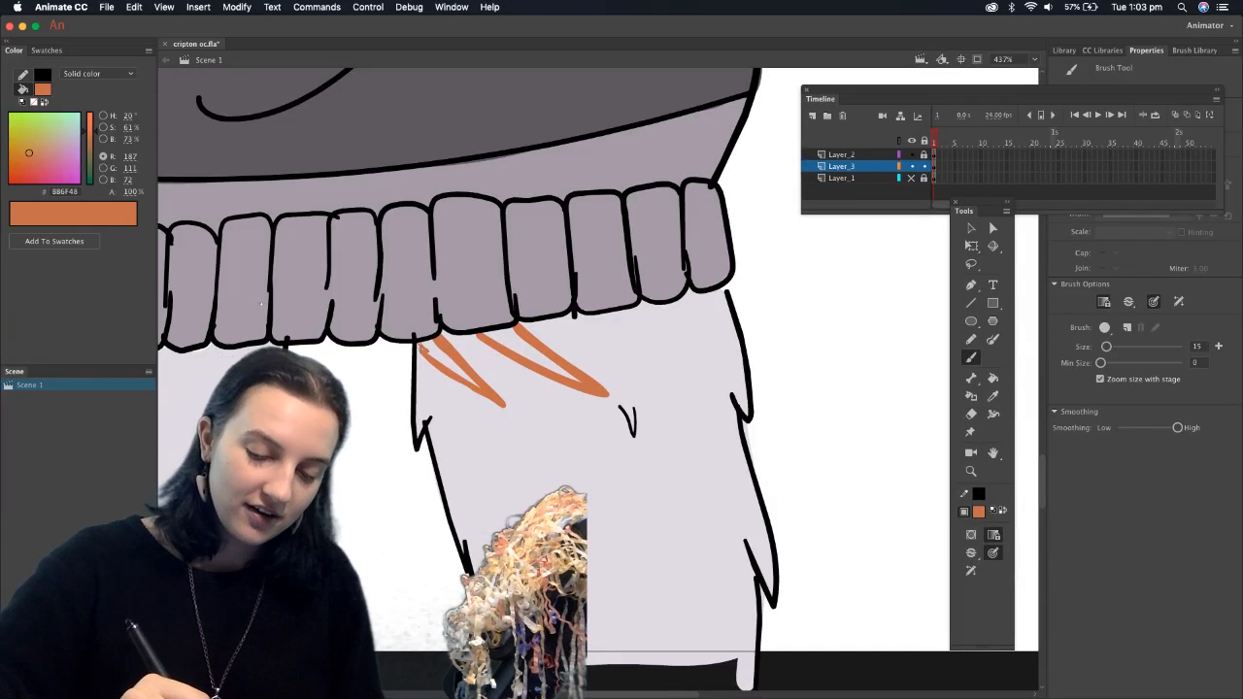
Fill the inside of both outlined leg stripes with orange #BB6F48 using the Paint Bucket
left_click(992, 378)
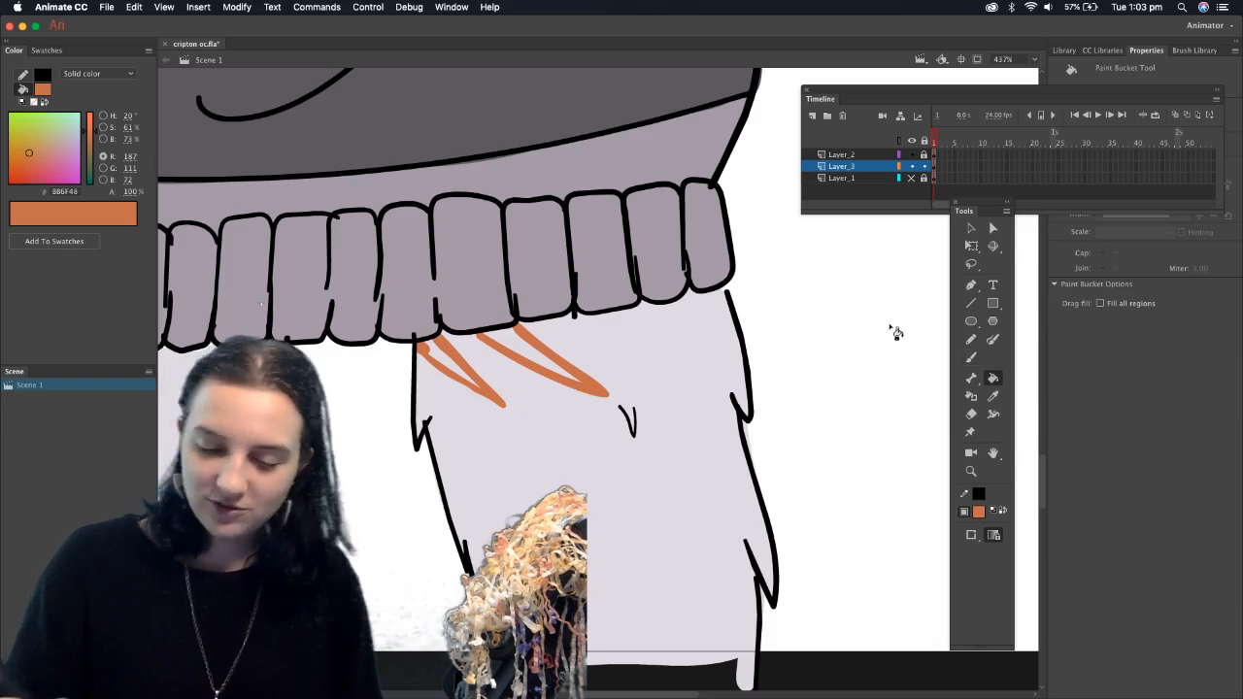
left_click(515, 340)
left_click(454, 357)
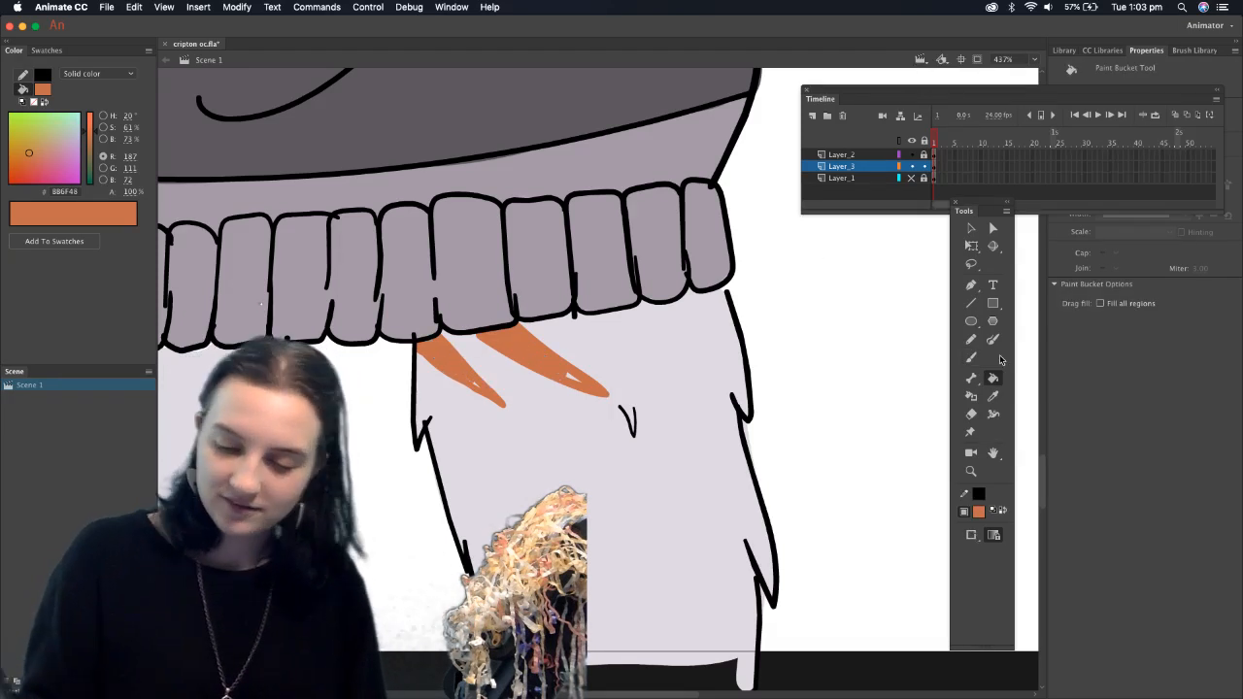
Brush over the unfilled gap near the tip of the longer orange leg stripe and undo the stray strokes
left_click(970, 357)
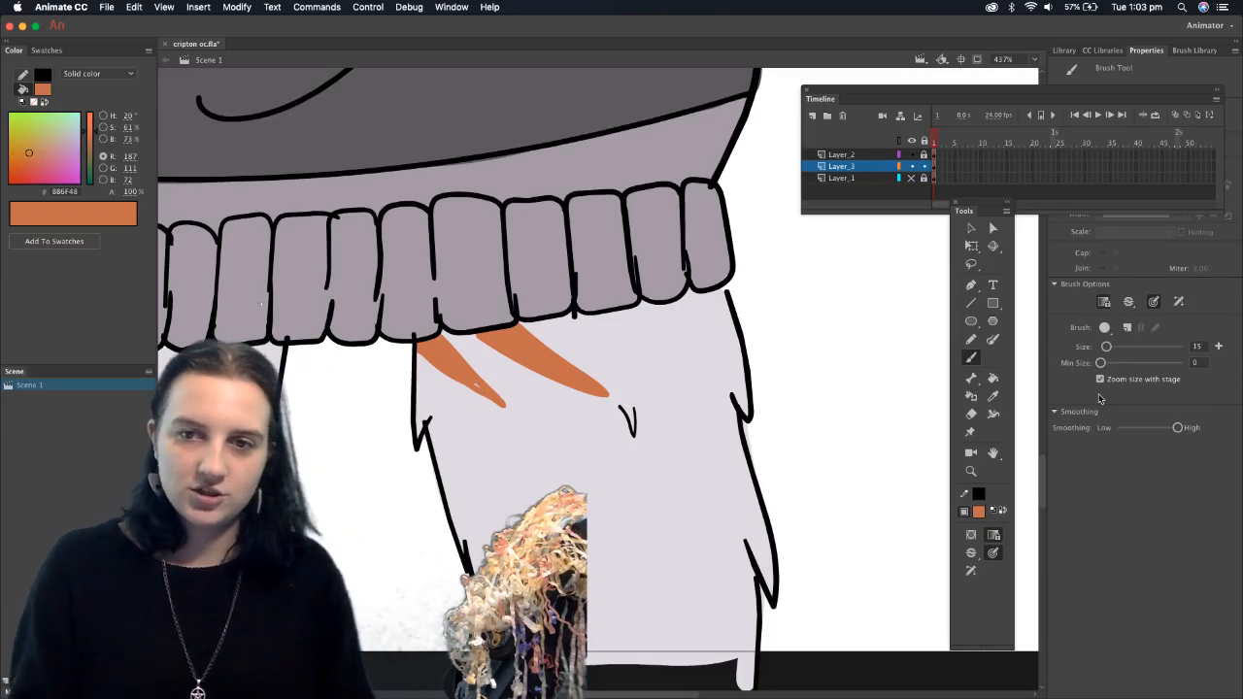
key("super+z")
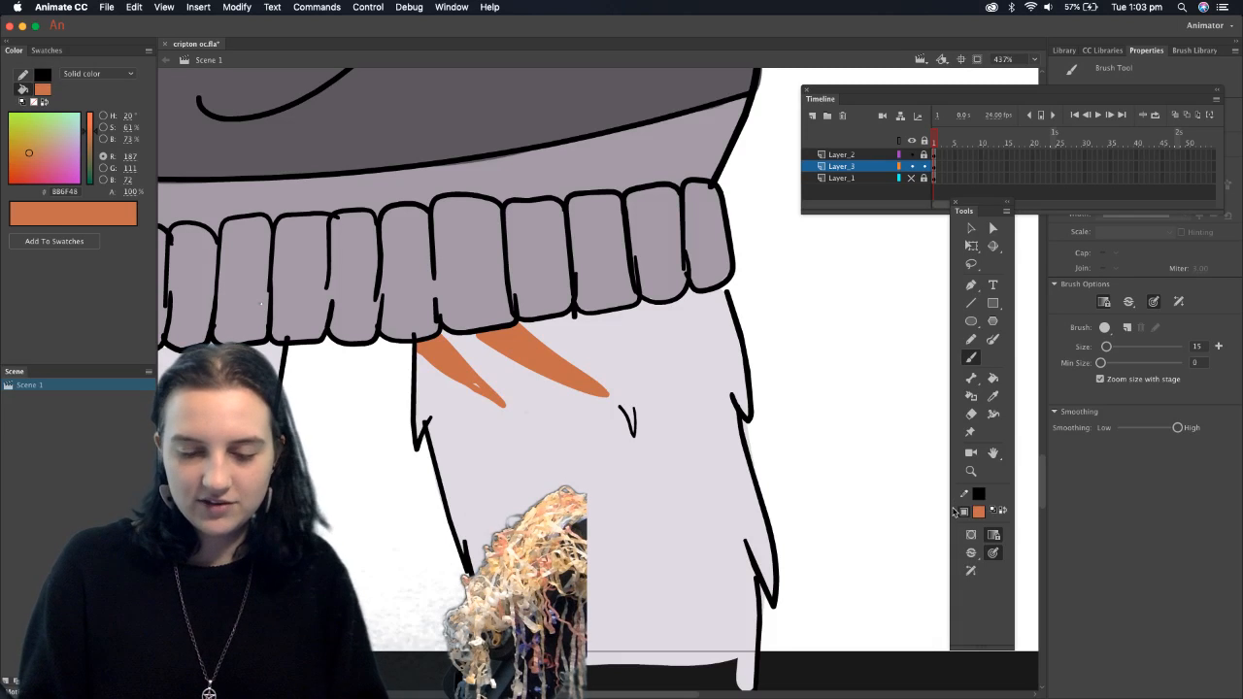
key("super+z")
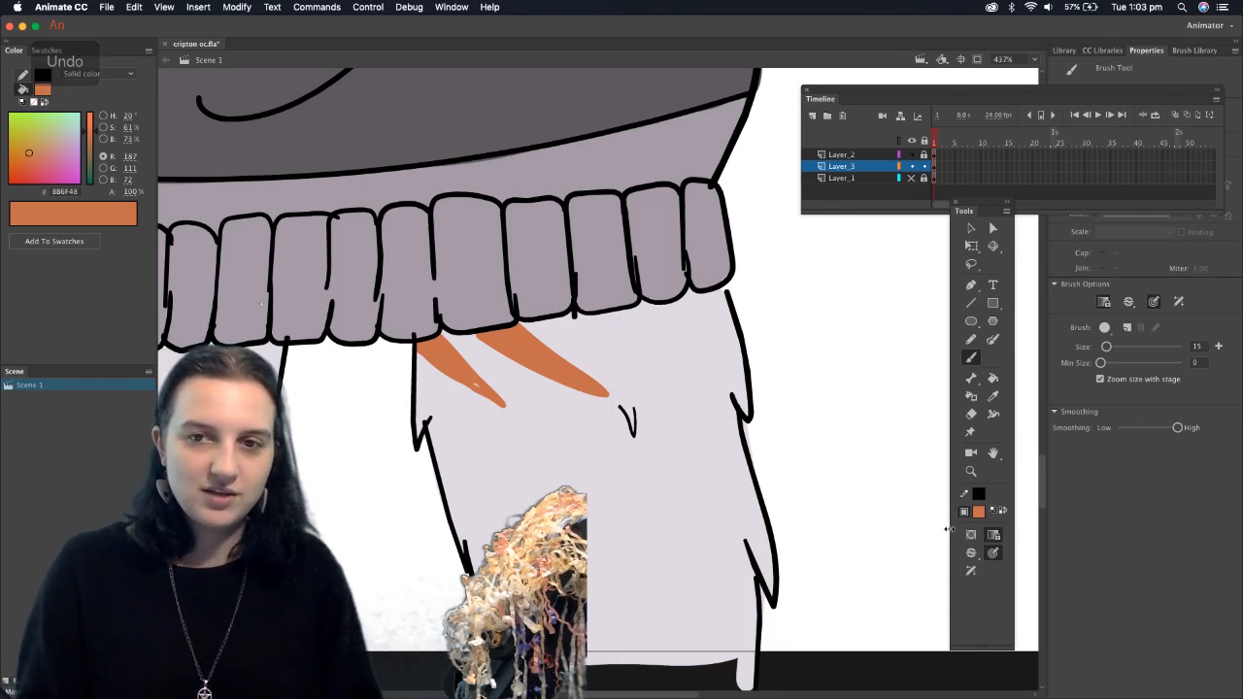
key("super+z")
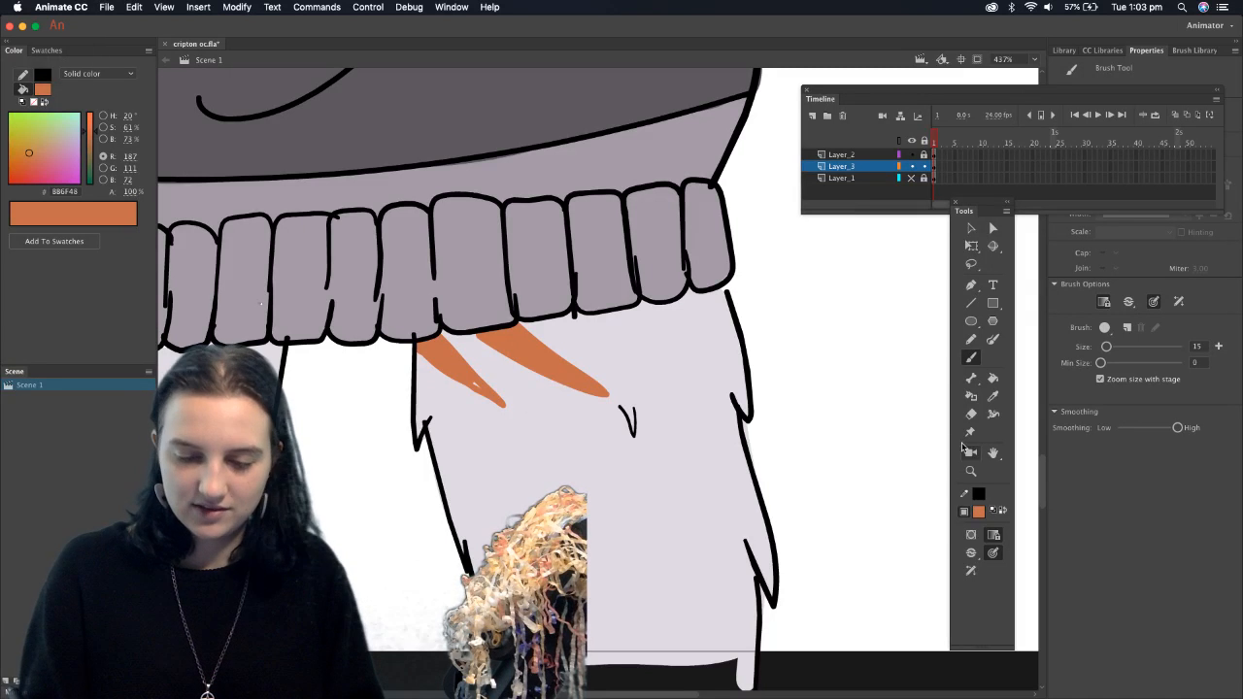
key("super+z")
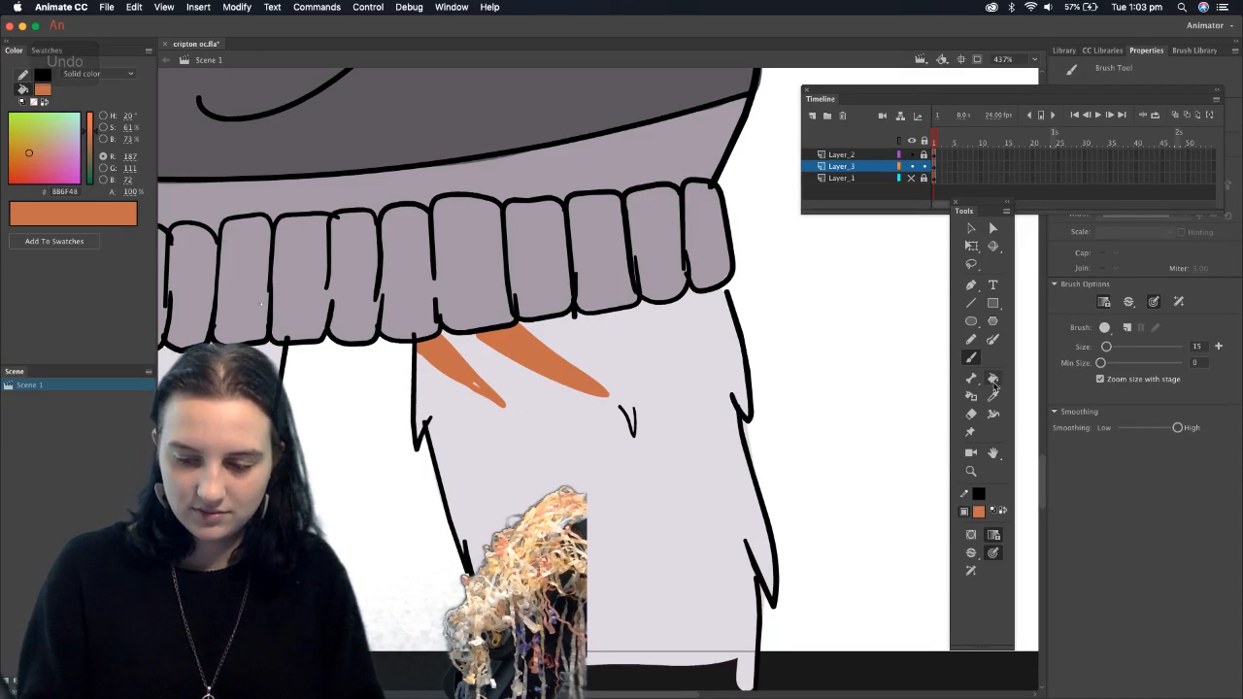
Sample the leg's pale lilac #DFD9E2 and brush over both orange stripes to remove them from the upper leg
left_click(992, 395)
left_click(624, 505)
left_click(970, 357)
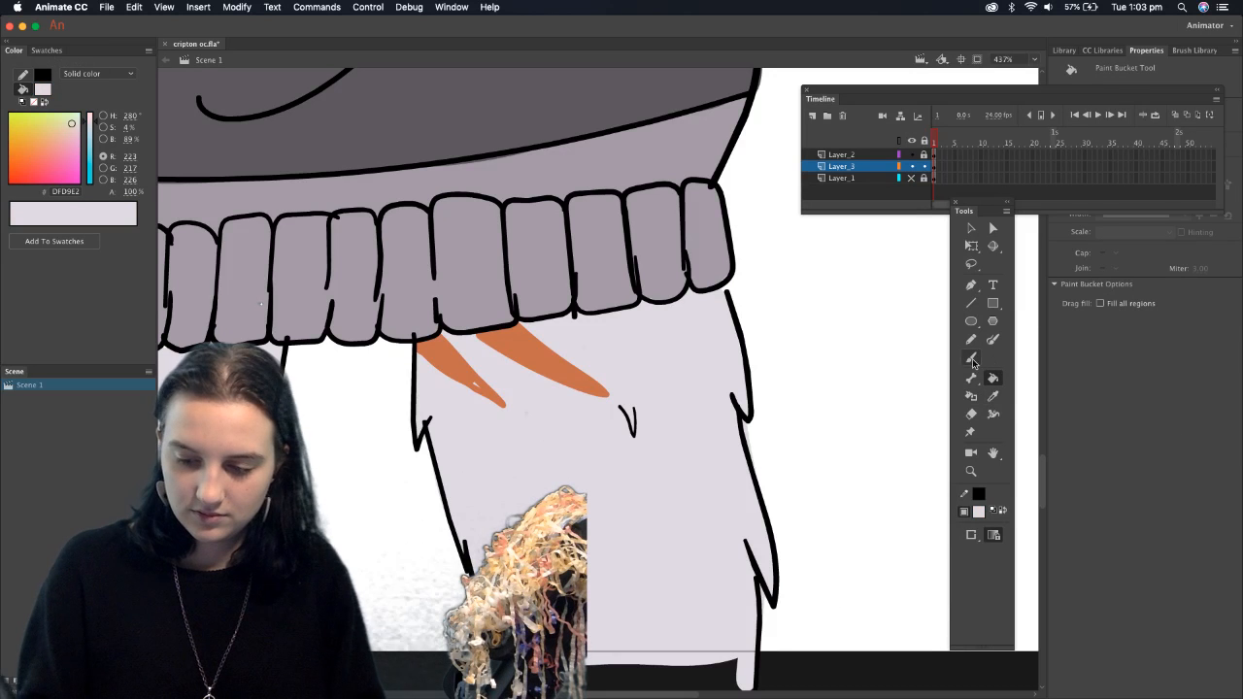
left_click_drag(596, 397, 604, 433)
mouse_move(573, 377)
left_mouse_down()
mouse_move(484, 437)
mouse_move(428, 378)
mouse_move(450, 373)
mouse_move(427, 374)
mouse_move(460, 385)
mouse_move(466, 371)
mouse_move(536, 371)
mouse_move(476, 369)
left_mouse_up()
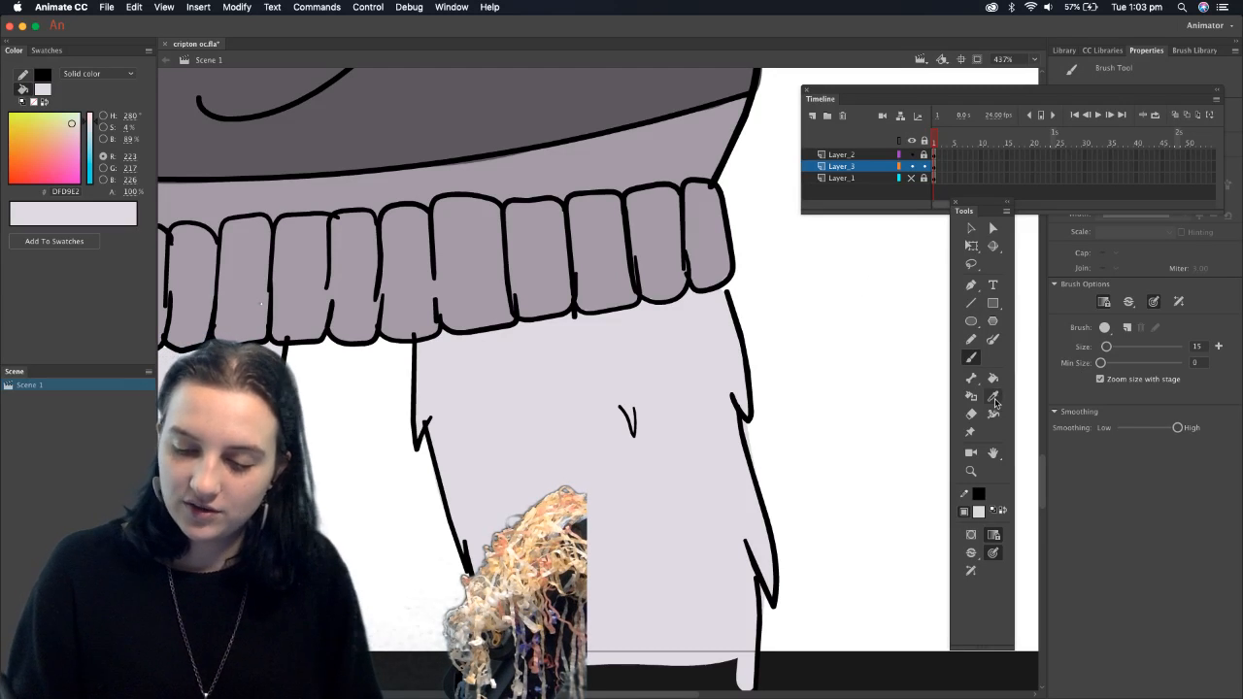
Set the fill colour to a brighter orange, #CC5F2E
left_click(977, 510)
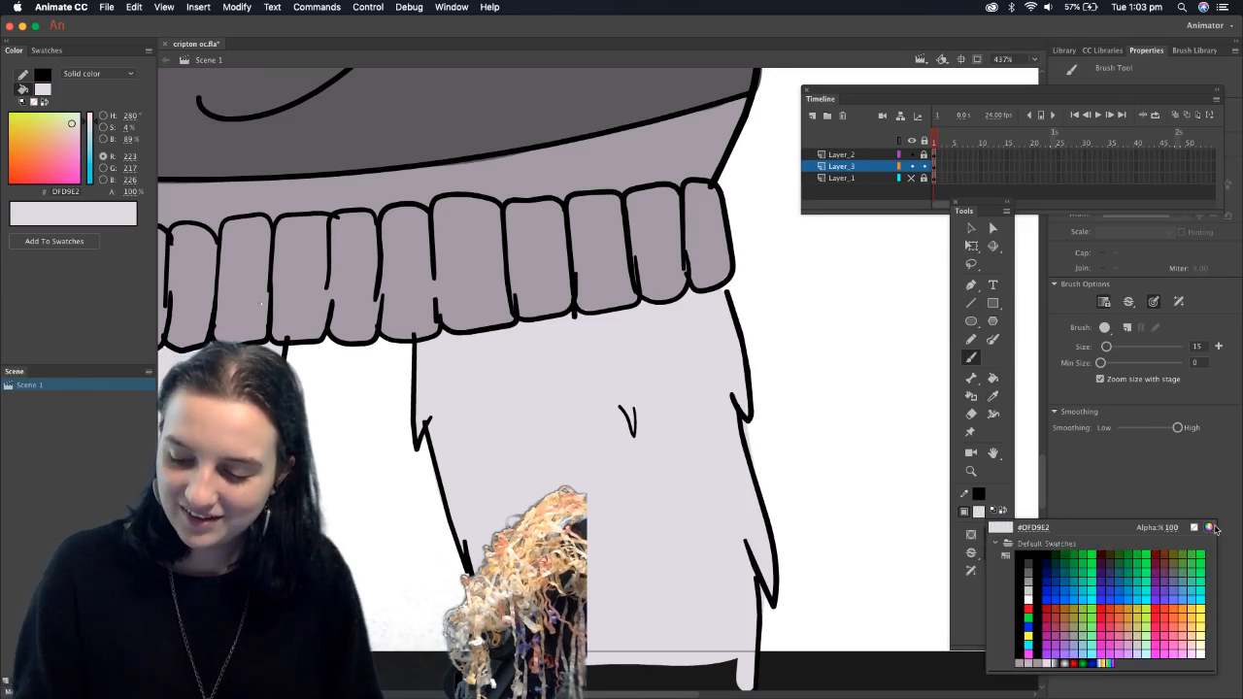
left_click(1210, 528)
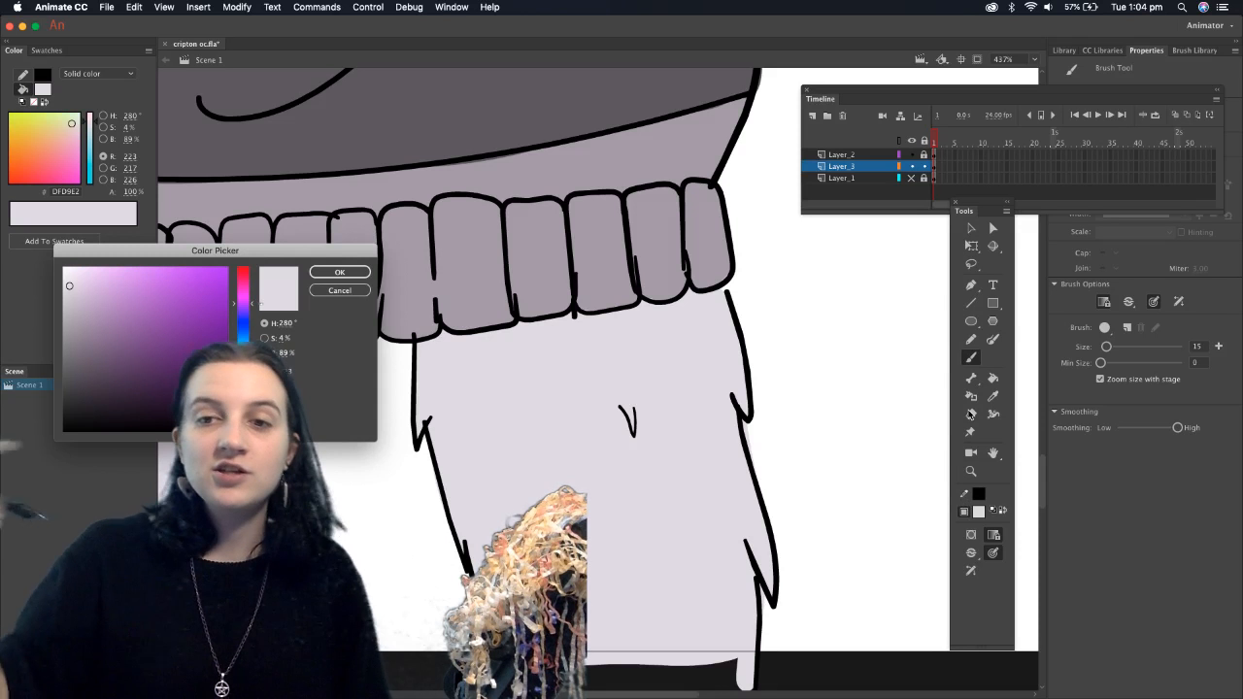
left_click_drag(243, 304, 243, 425)
left_click_drag(69, 285, 171, 311)
left_click(181, 311)
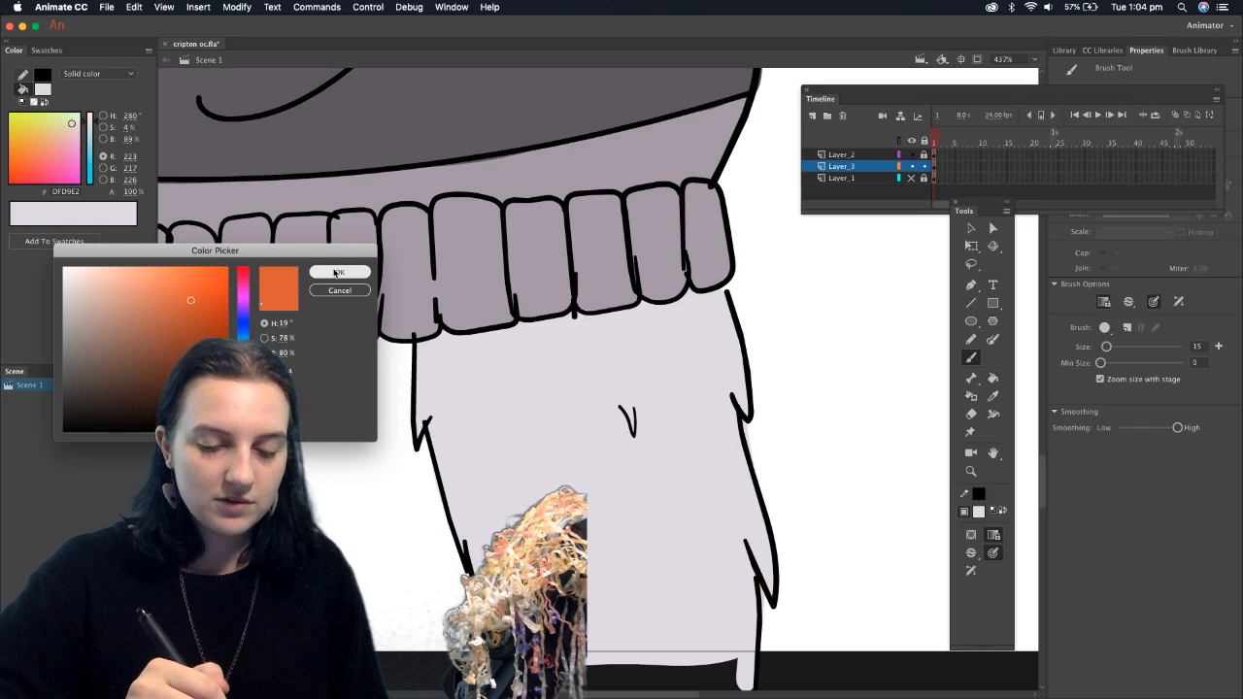
left_click(339, 272)
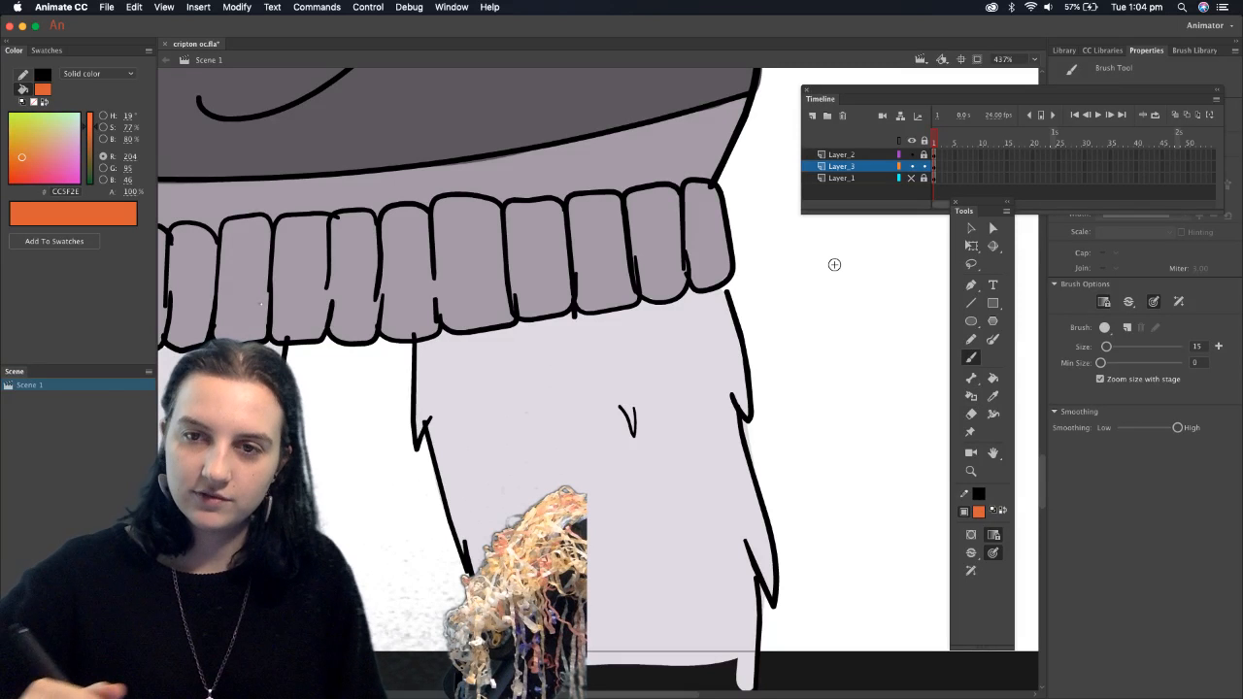
Brush the outlines of three pointed, slanting orange stripes on the upper leg, hanging from the sweater's ribbed hem
left_click_drag(550, 320, 687, 396)
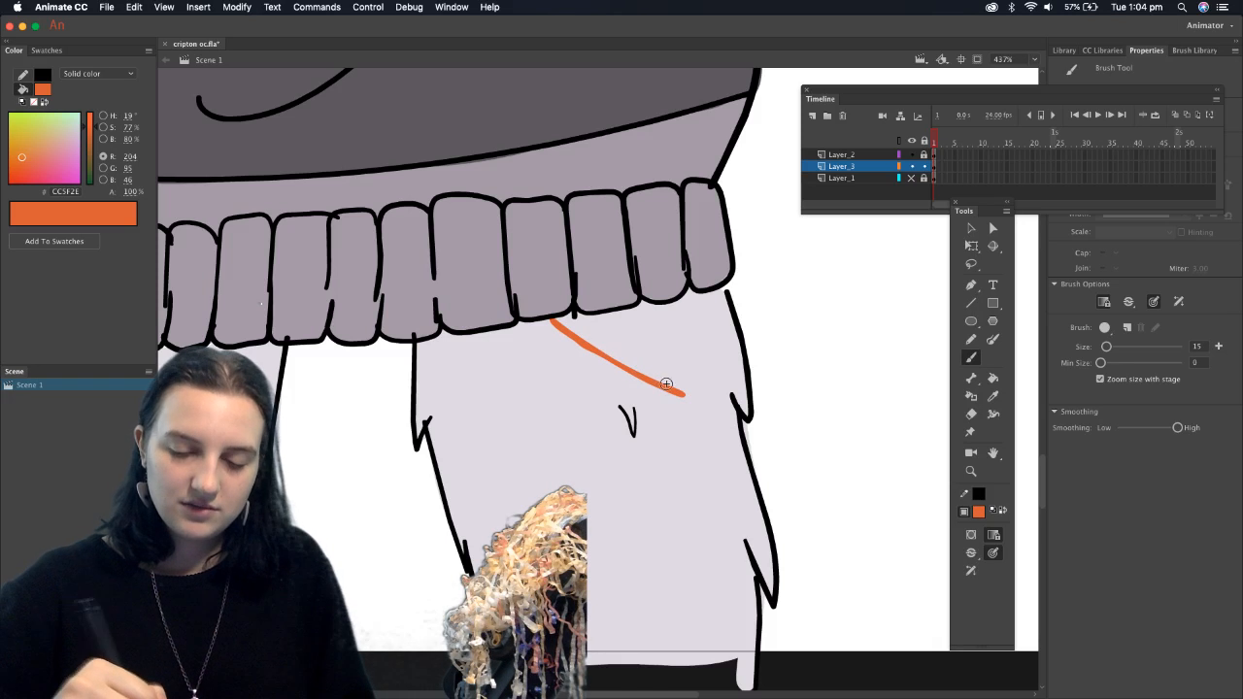
left_click_drag(684, 398, 603, 316)
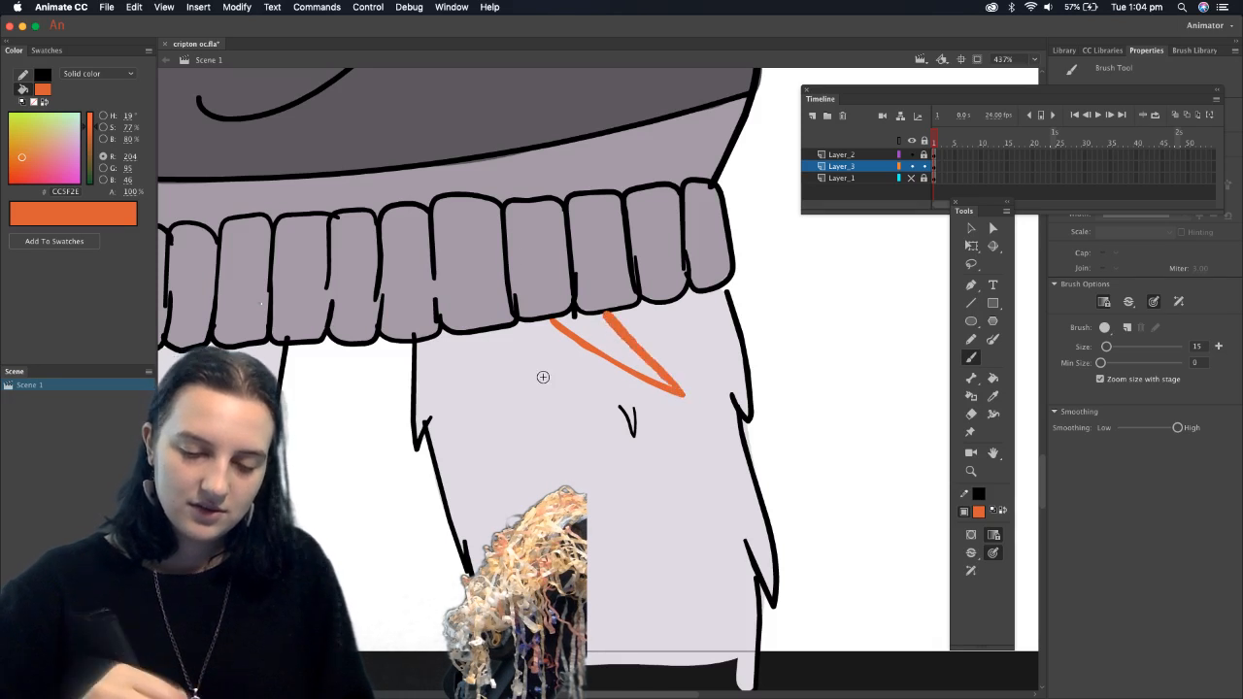
mouse_move(509, 356)
left_mouse_down()
mouse_move(599, 402)
mouse_move(528, 327)
left_mouse_up()
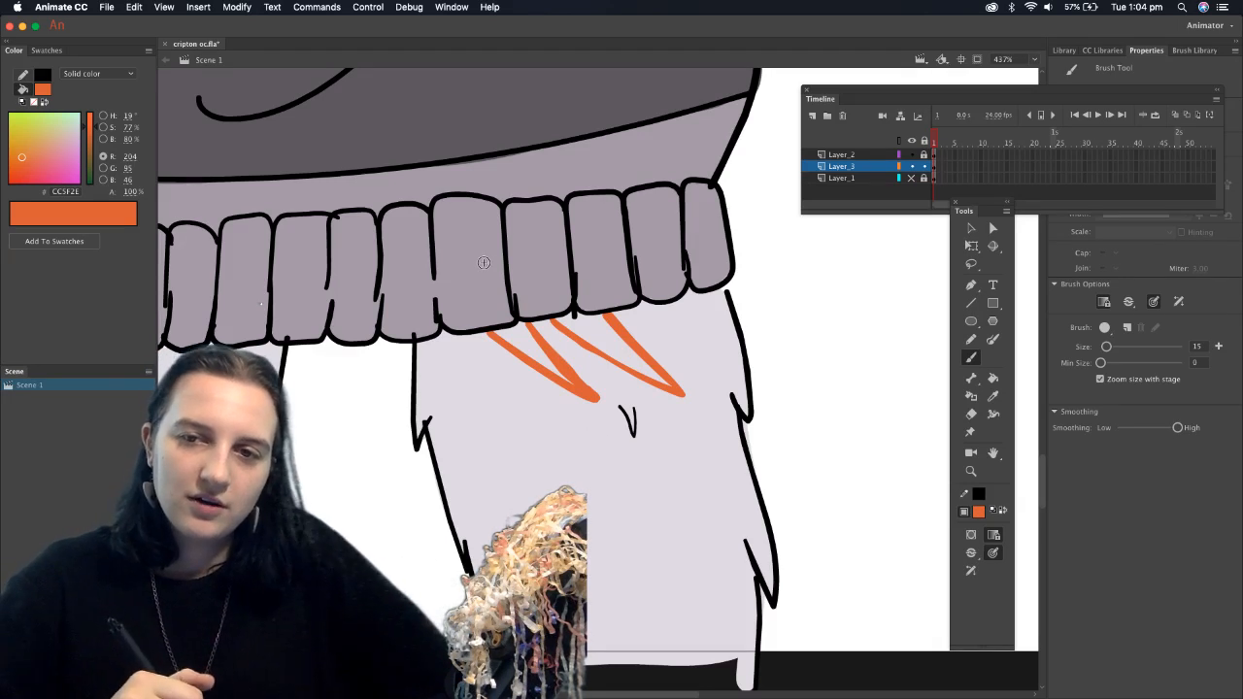
left_click_drag(436, 341, 490, 396)
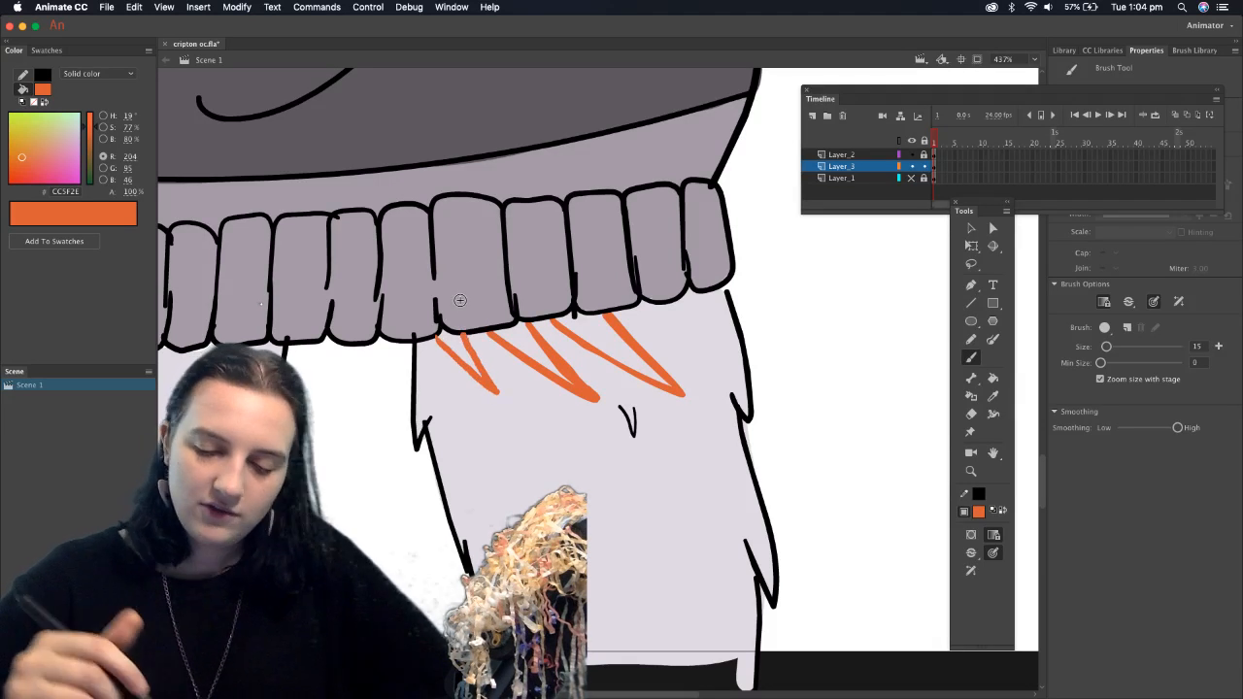
Fill the three outlined leg stripes with orange #CC5F2E and brush over the small gaps left near their tips
key("k")
left_click(624, 343)
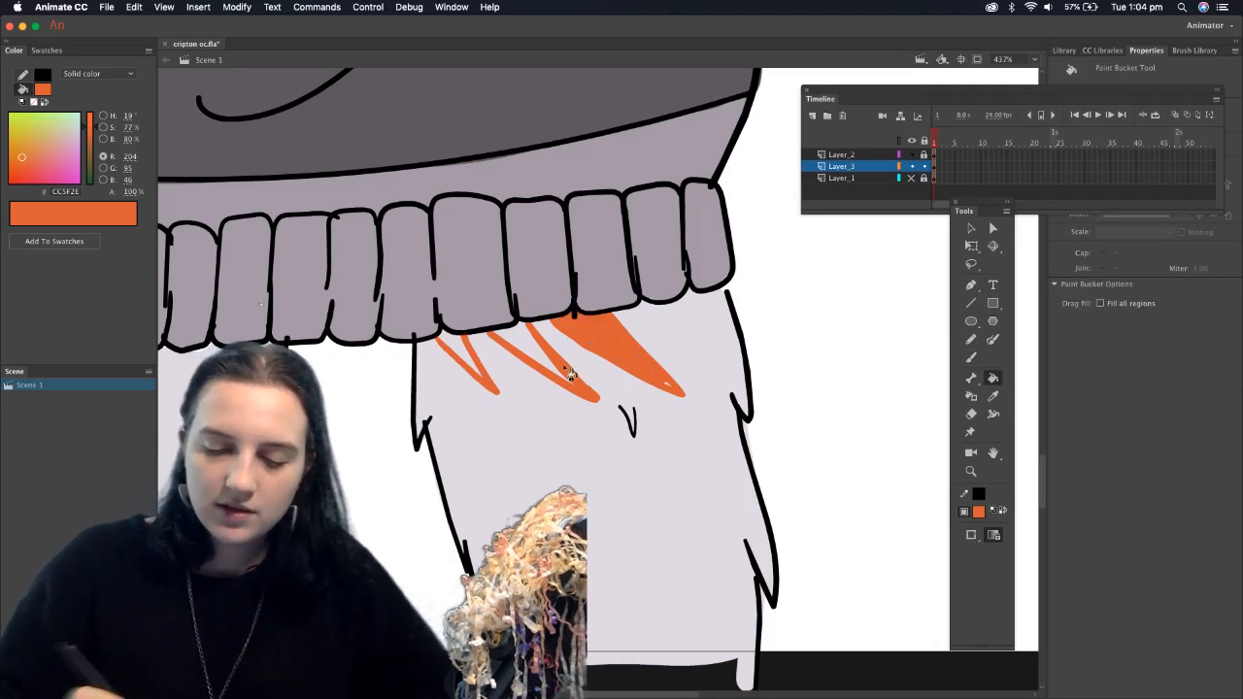
left_click(539, 346)
left_click(476, 357)
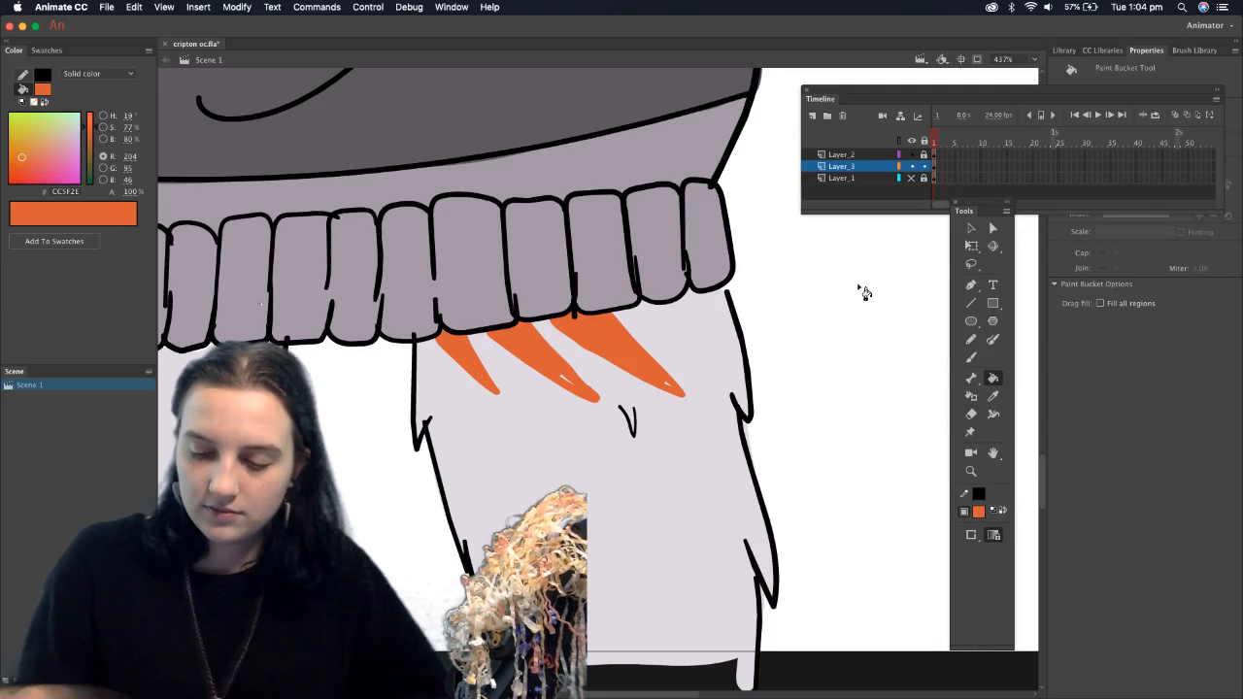
left_click(969, 359)
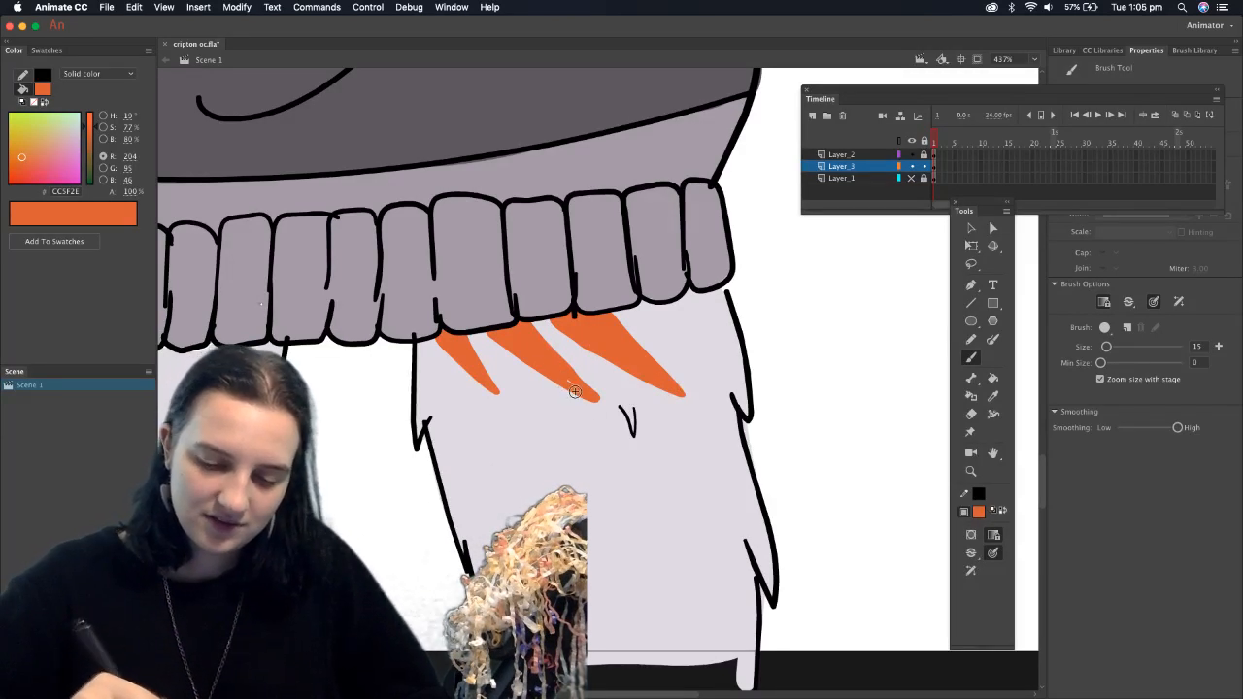
Set the fill colour to a darker red-orange, #B5361D, with a hue of 10°
left_click(978, 510)
left_click(1207, 527)
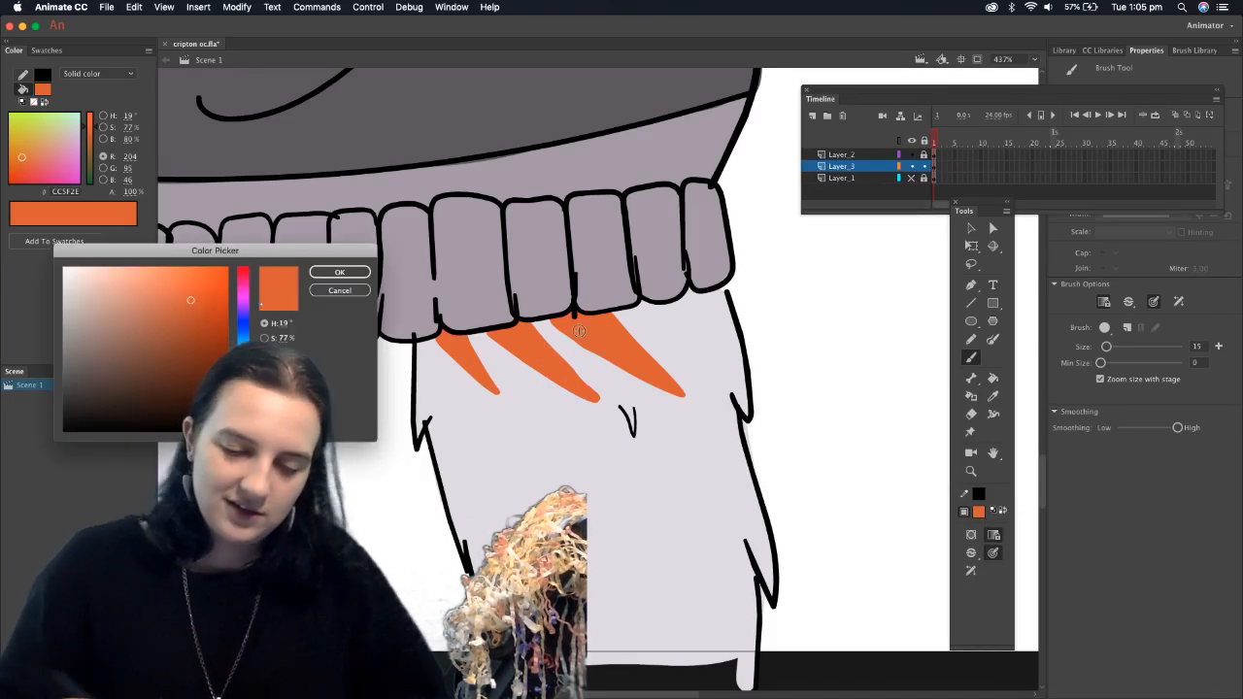
left_click(201, 315)
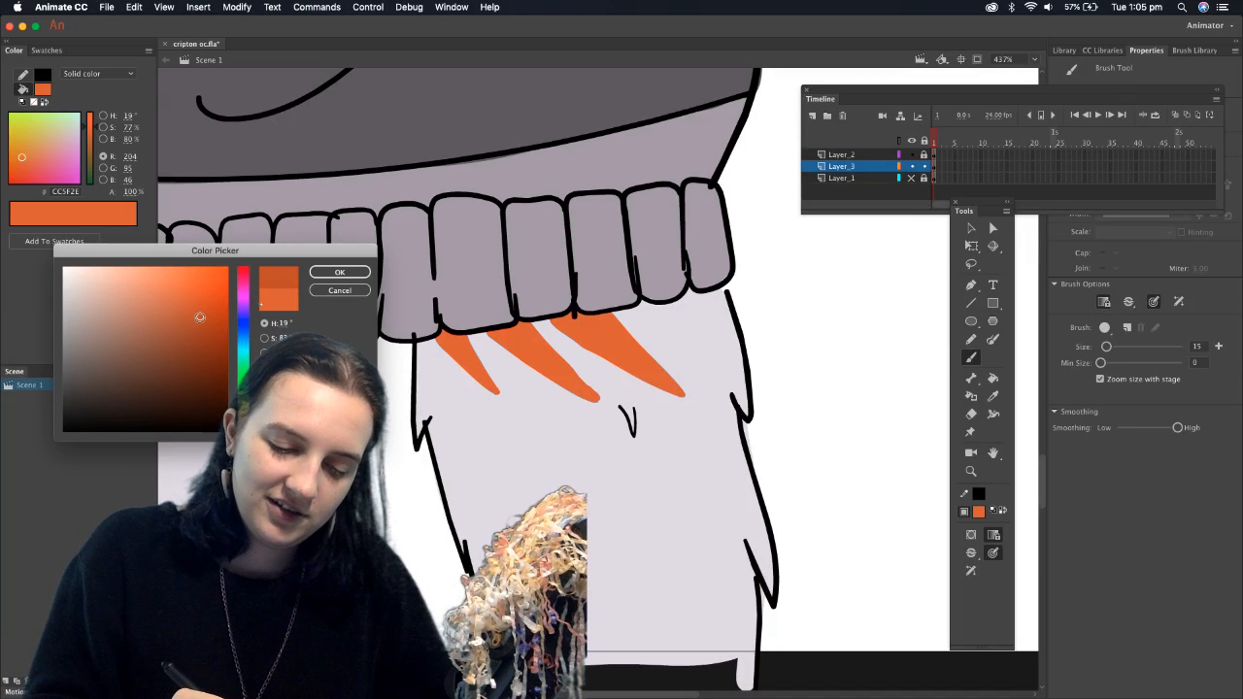
double_click(282, 322)
type("10")
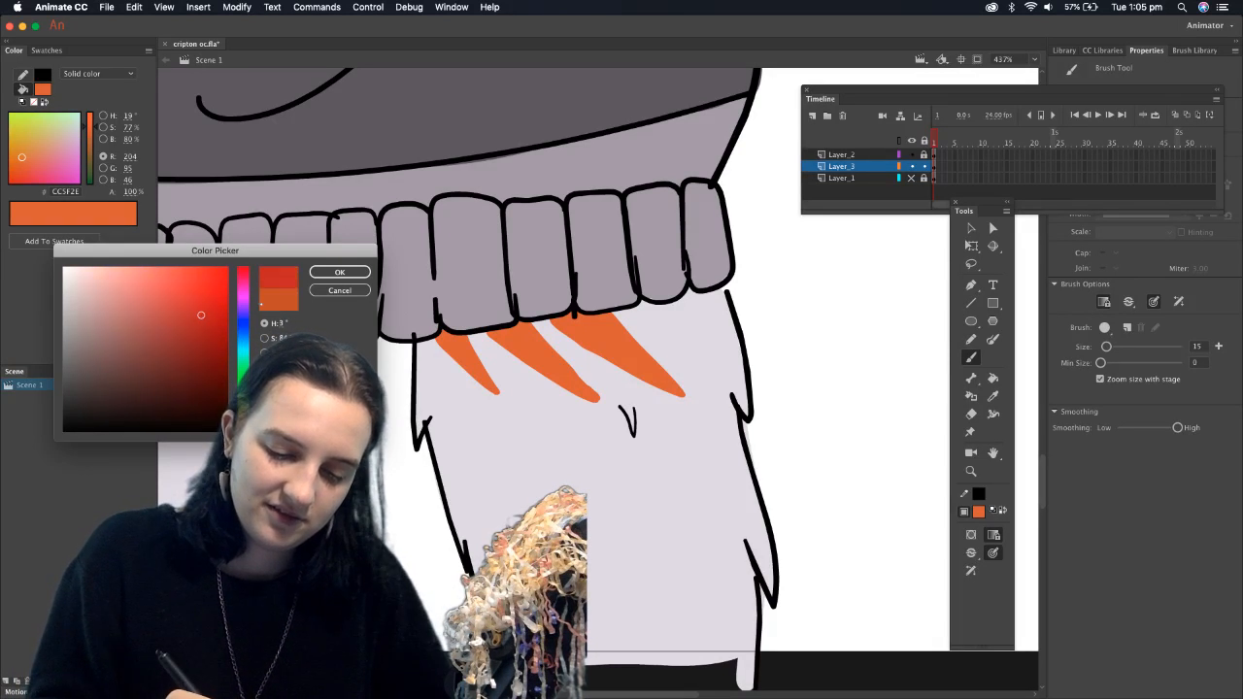
left_click(340, 271)
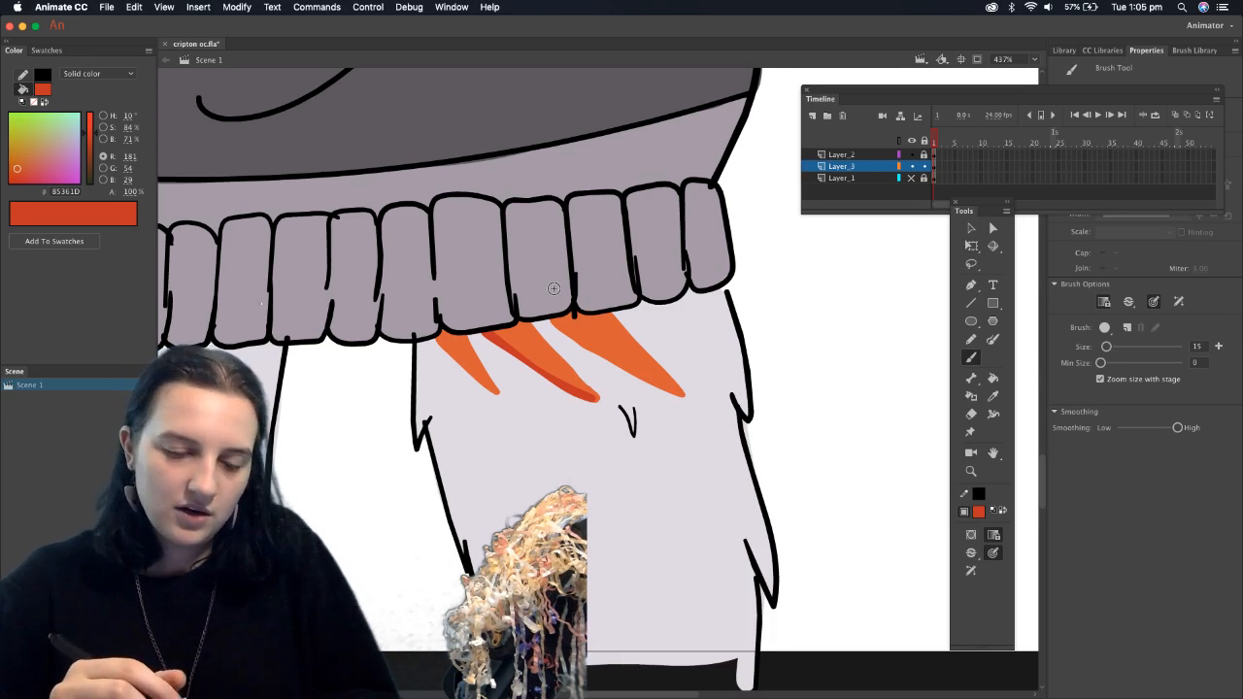
Brush thin red-orange edges along both sides of the three leg stripes, undoing the strokes that miss
key("super+z")
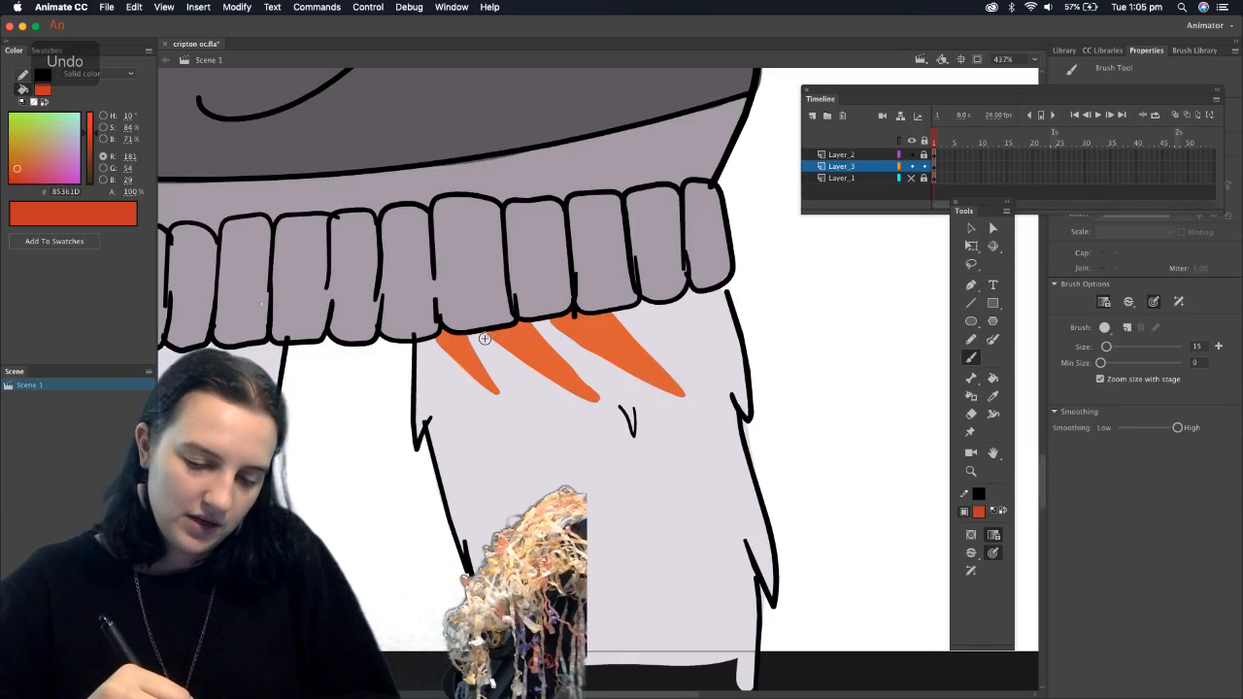
left_click_drag(558, 388, 596, 399)
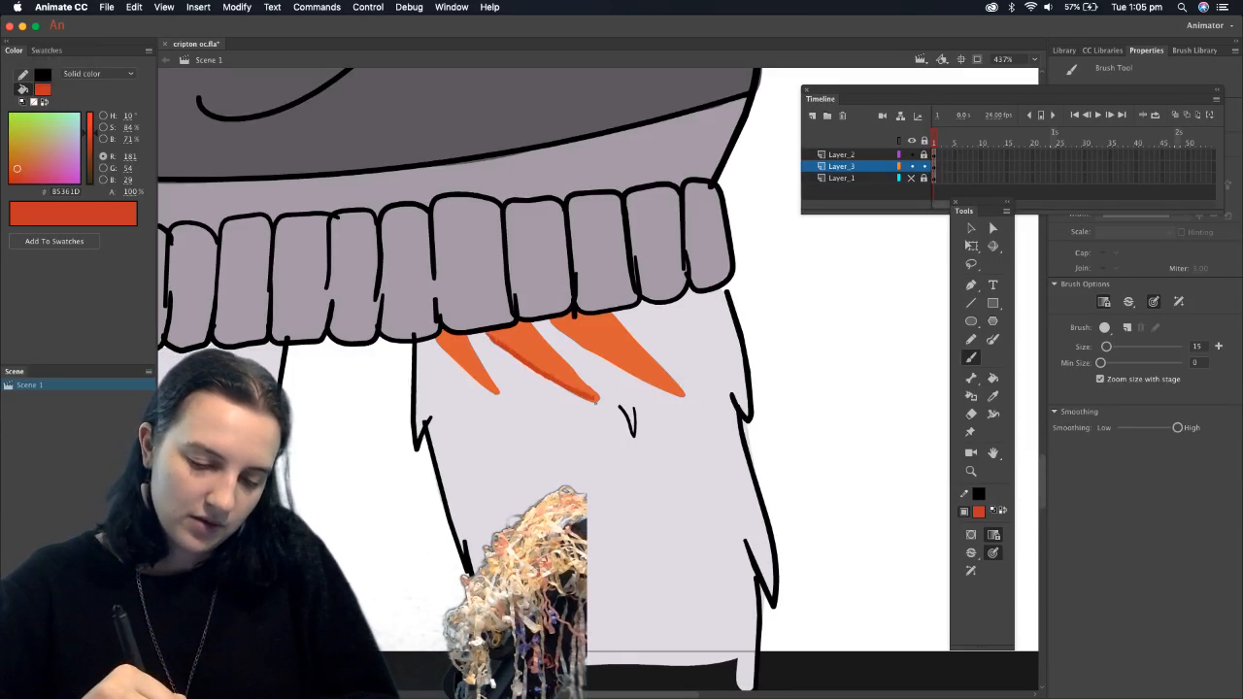
left_click_drag(532, 329, 598, 399)
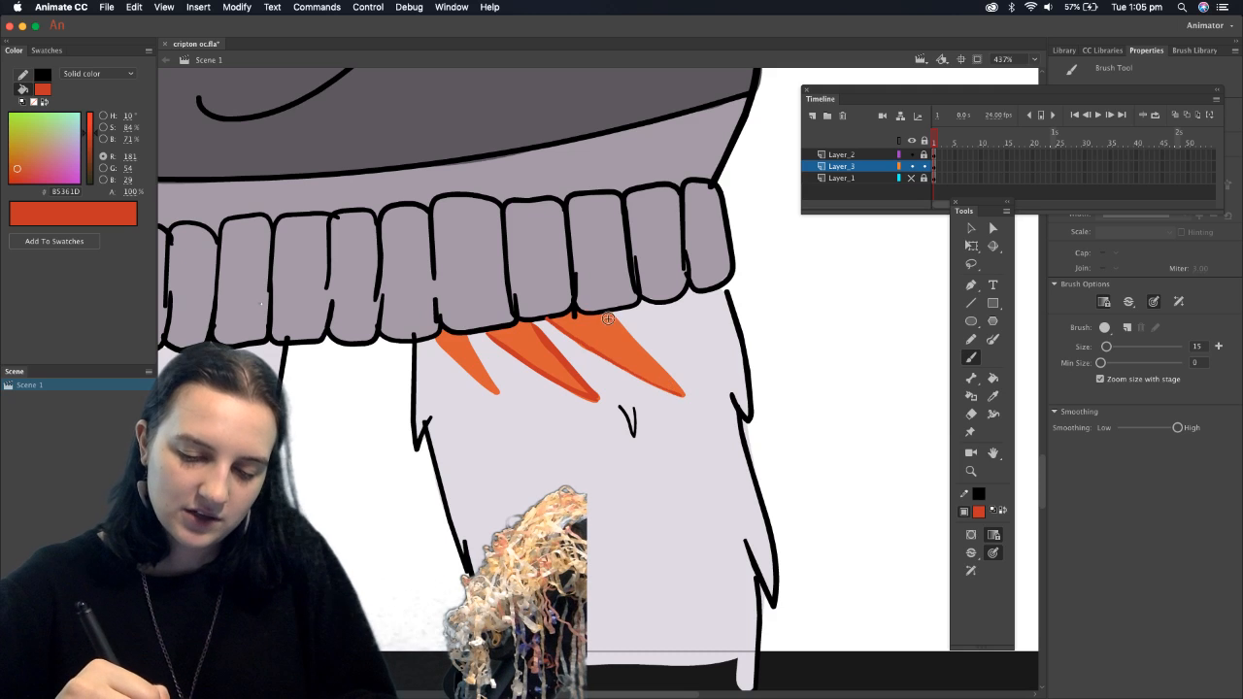
left_click_drag(608, 312, 643, 351)
key("super+z")
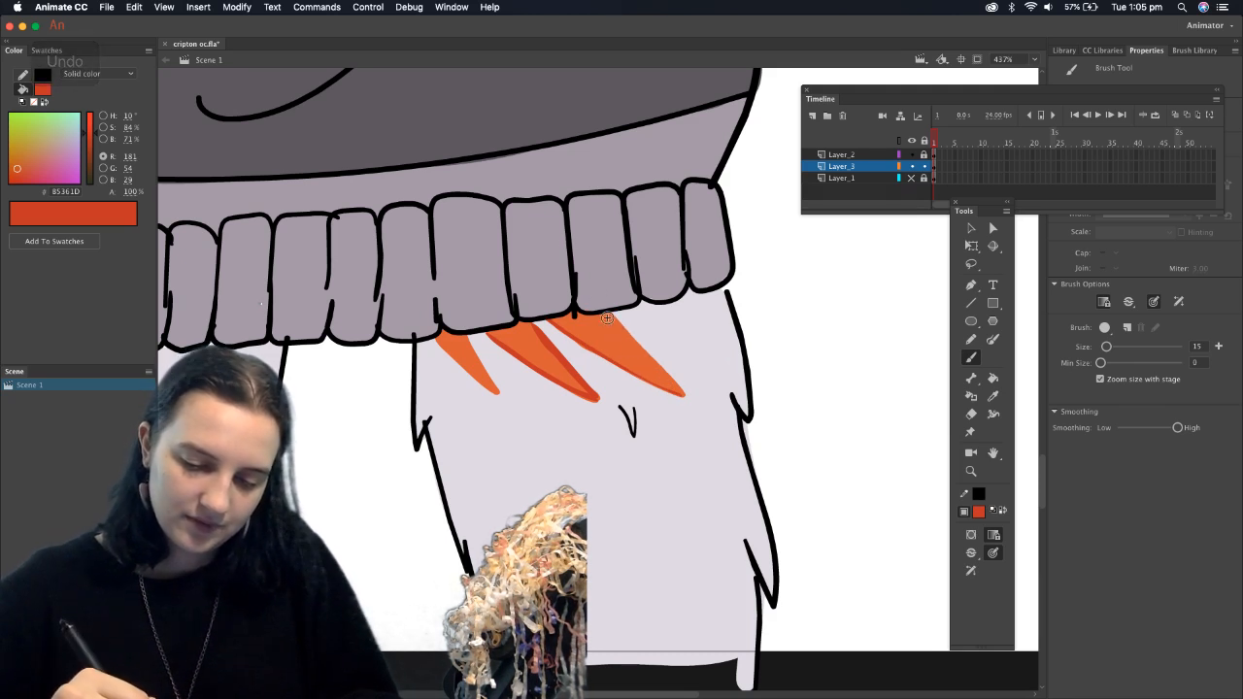
left_click_drag(654, 367, 685, 395)
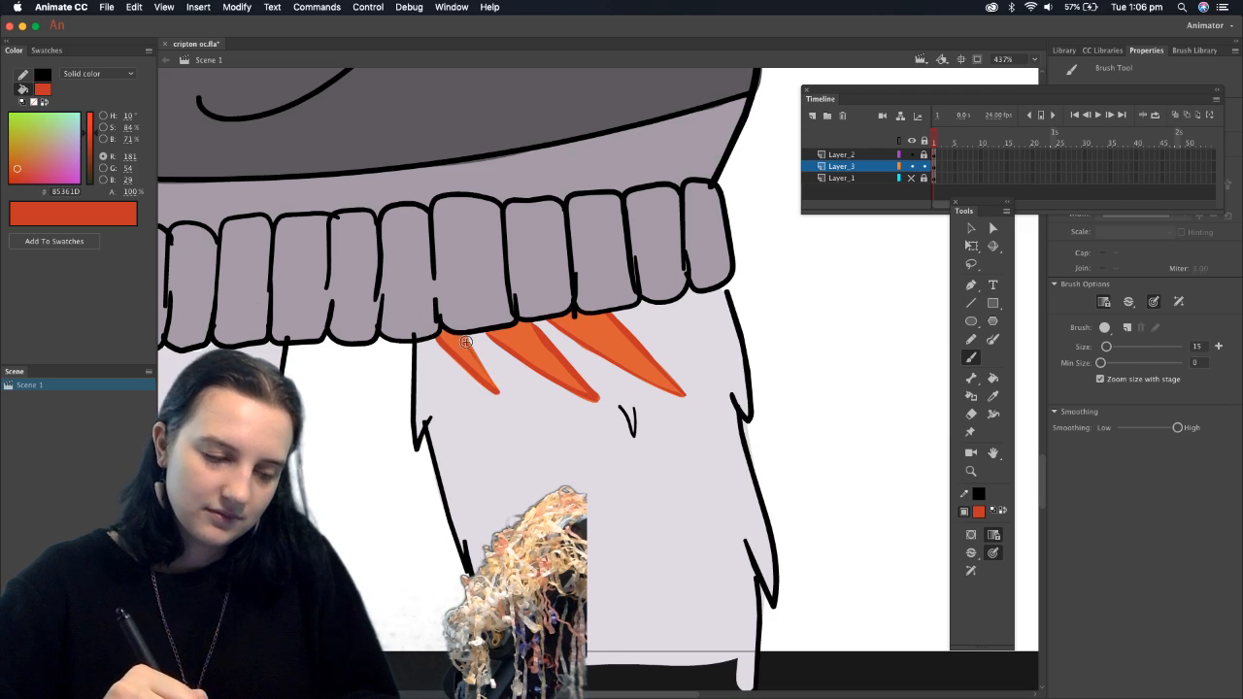
key("super+z")
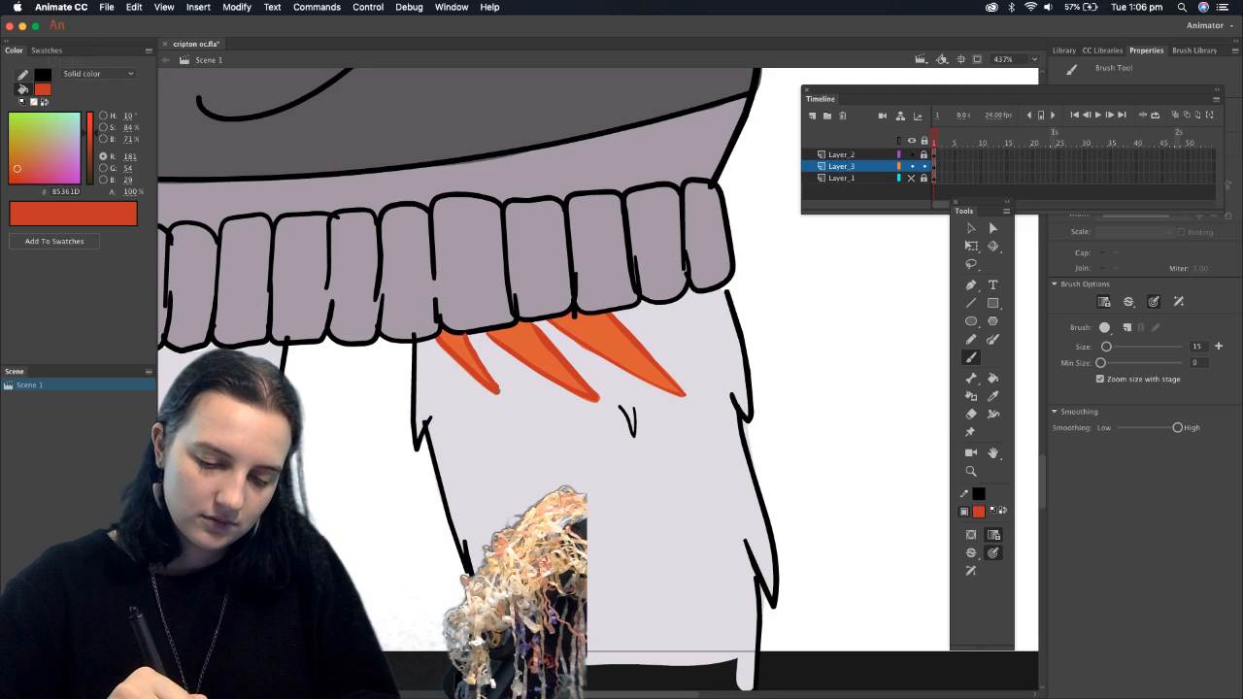
Sample the leg's pale lilac and darken the fill colour to greyish lilac #BBB3C0 for shading
key("i")
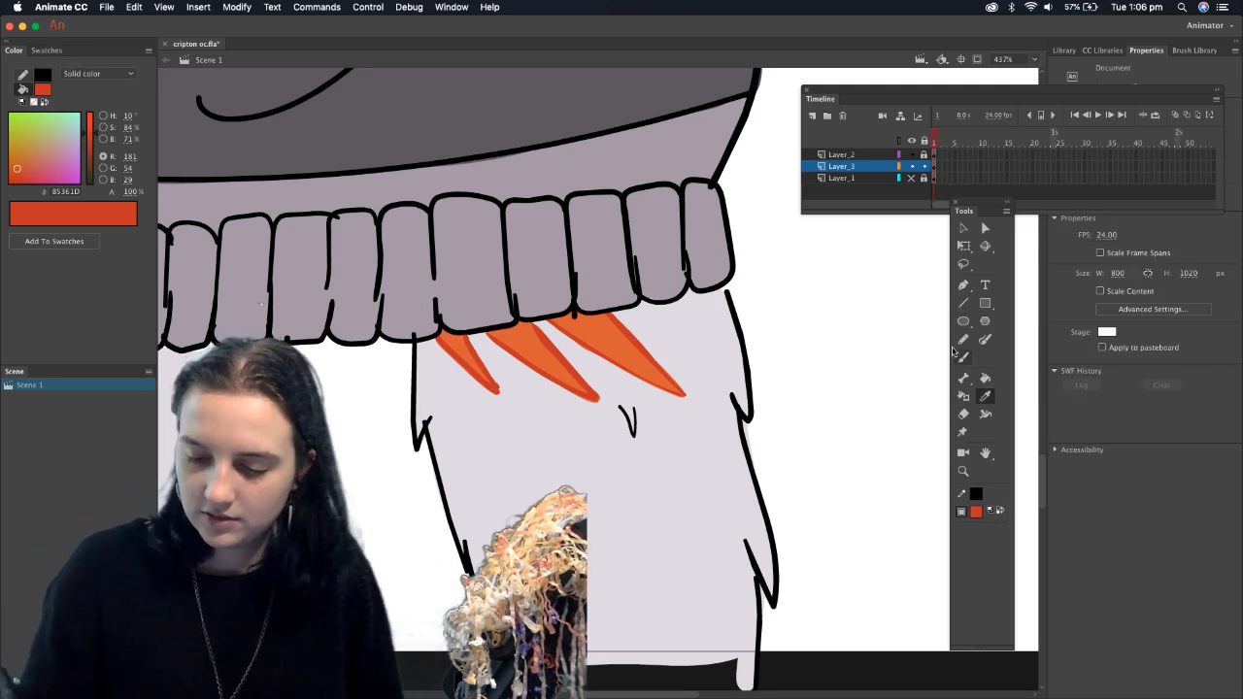
left_click(719, 447)
left_click(976, 510)
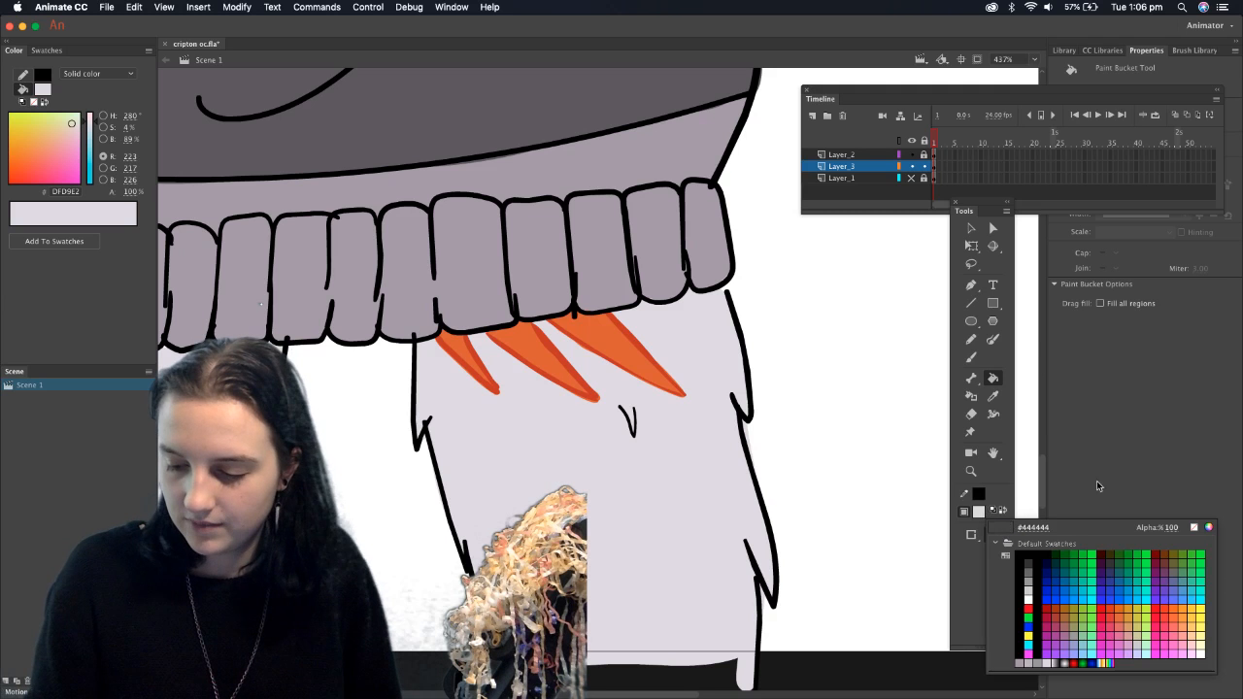
left_click(1208, 527)
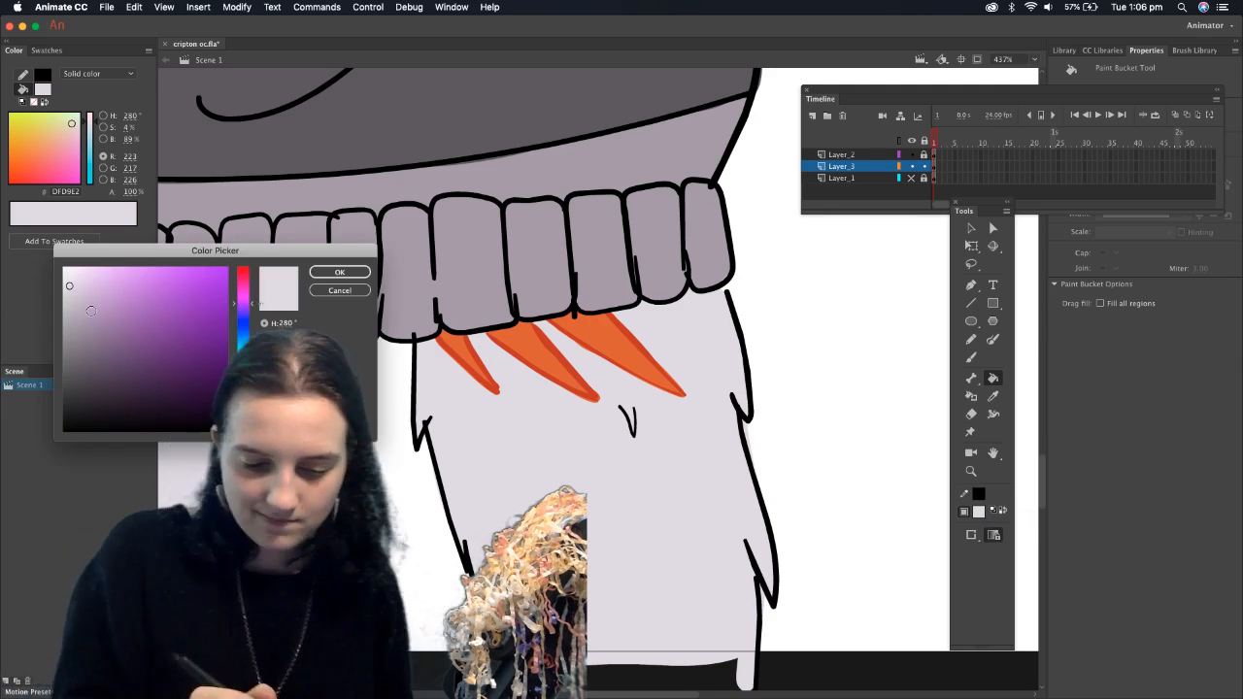
left_click(68, 308)
left_click(339, 272)
left_click(385, 243)
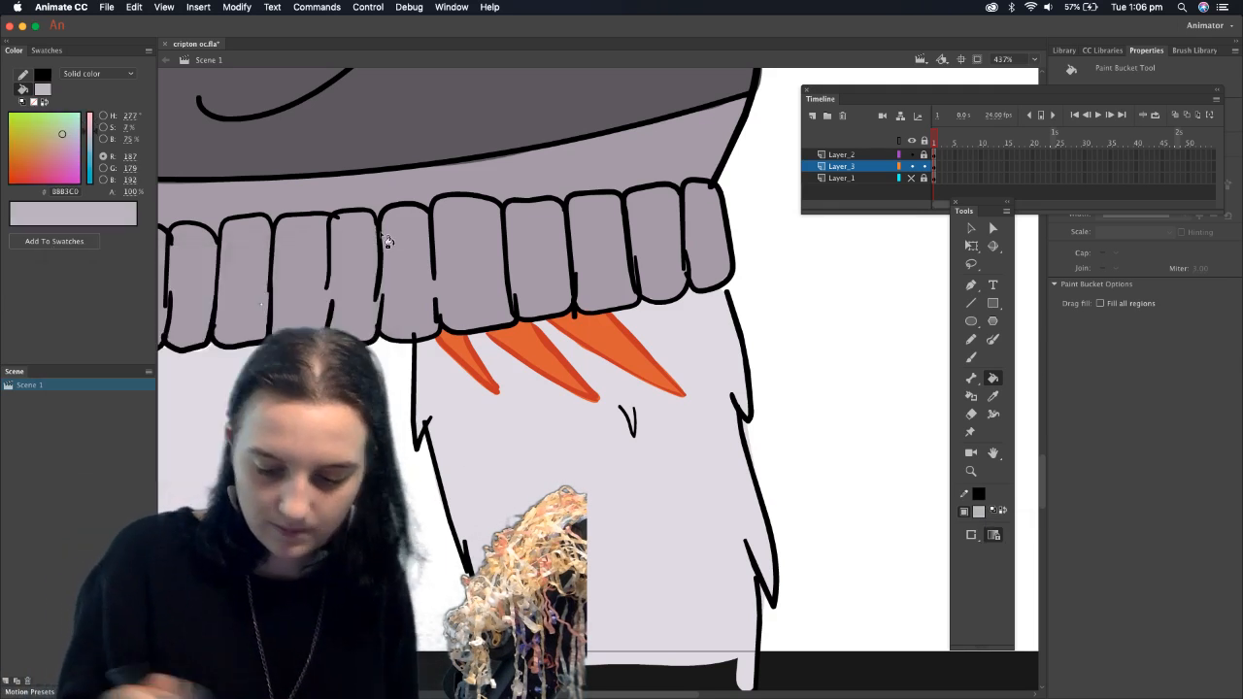
Brush a thin #BBB3C0 shadow along the lower edge of the longest leg stripe, redoing the first stroke
left_click(971, 357)
mouse_move(544, 327)
left_mouse_down()
mouse_move(595, 366)
mouse_move(677, 398)
left_mouse_up()
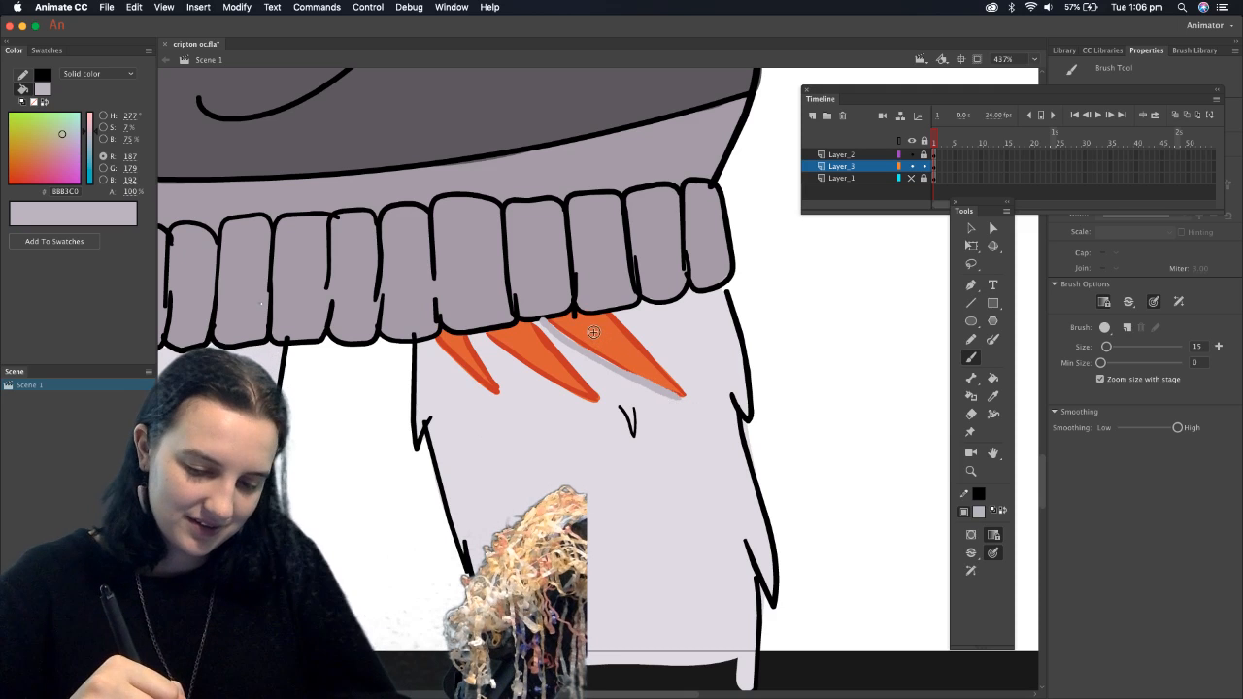
key("super+z")
left_click_drag(572, 351, 670, 399)
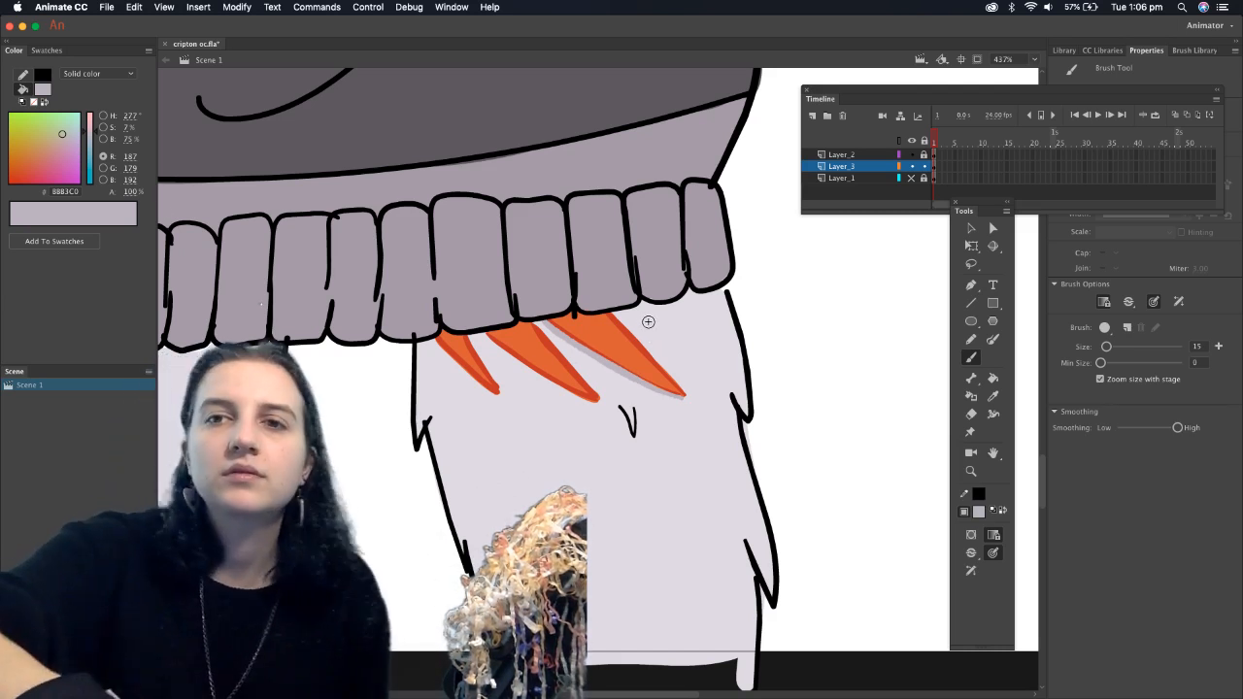
key("super+Tab")
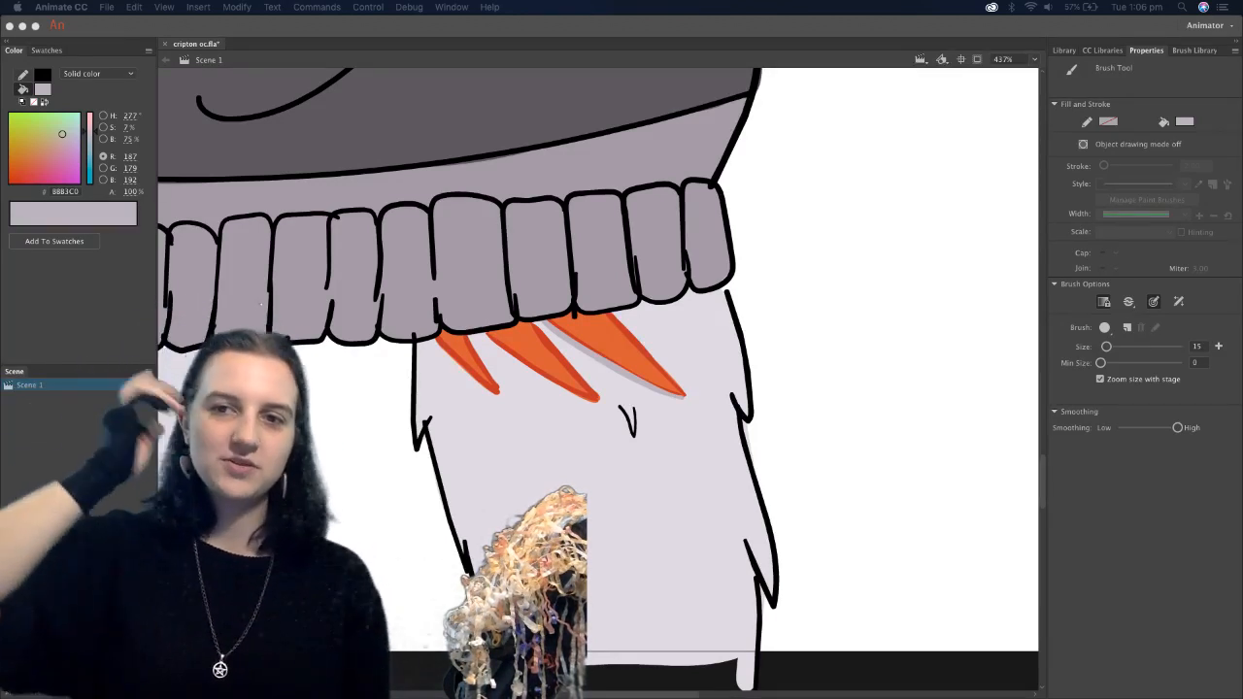
Brush #BBB3C0 shadows along the upper edge of the longest leg stripe and around the two shorter stripes, redoing one missed stroke
left_click(630, 320)
left_click_drag(614, 318, 687, 399)
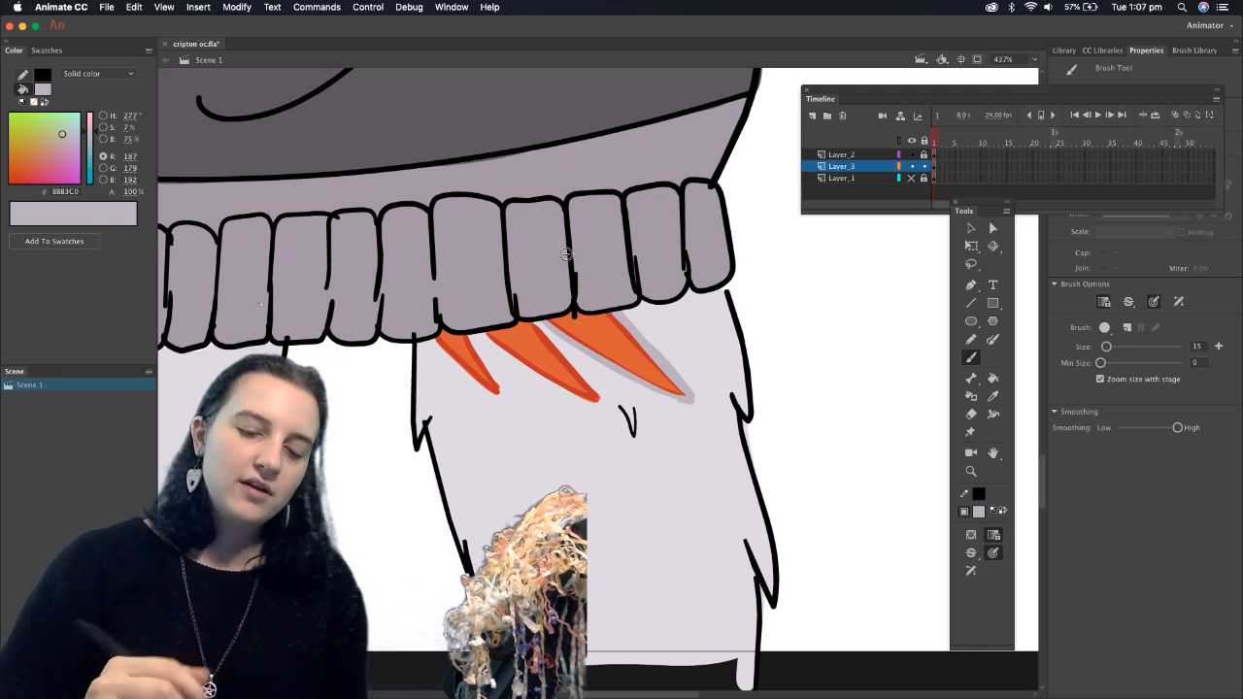
mouse_move(480, 338)
left_mouse_down()
mouse_move(528, 385)
mouse_move(587, 405)
left_mouse_up()
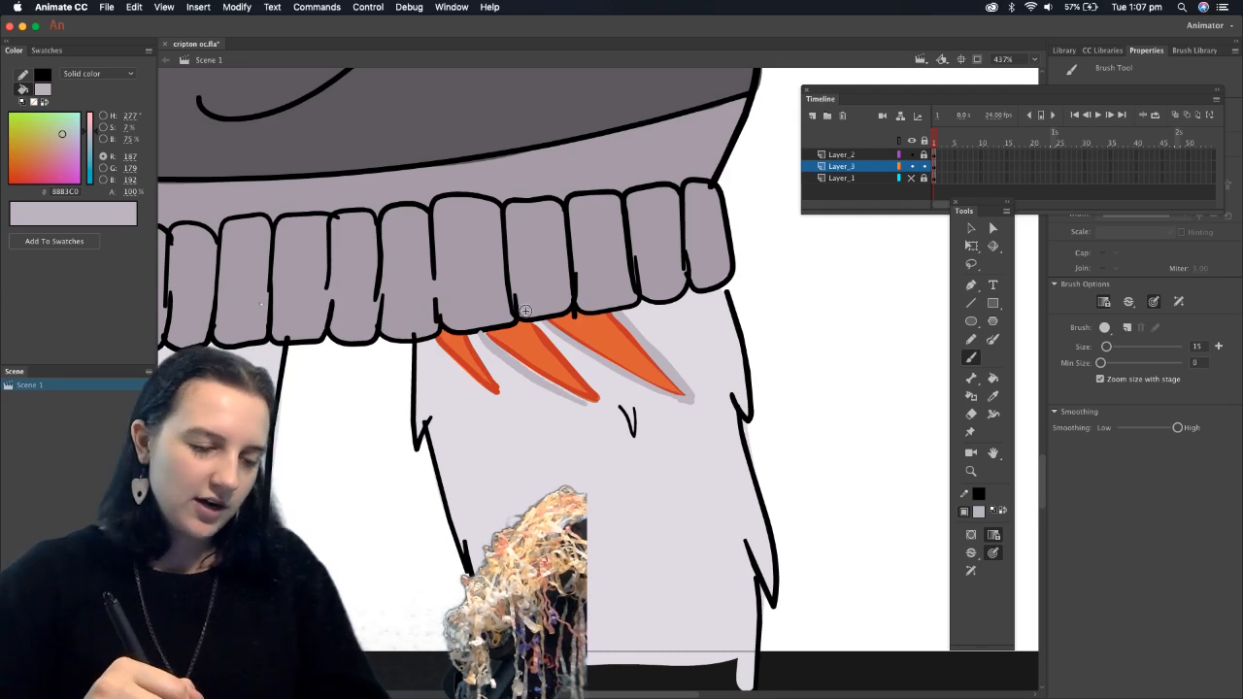
key("super+z")
mouse_move(483, 339)
left_mouse_down()
mouse_move(510, 369)
mouse_move(588, 405)
left_mouse_up()
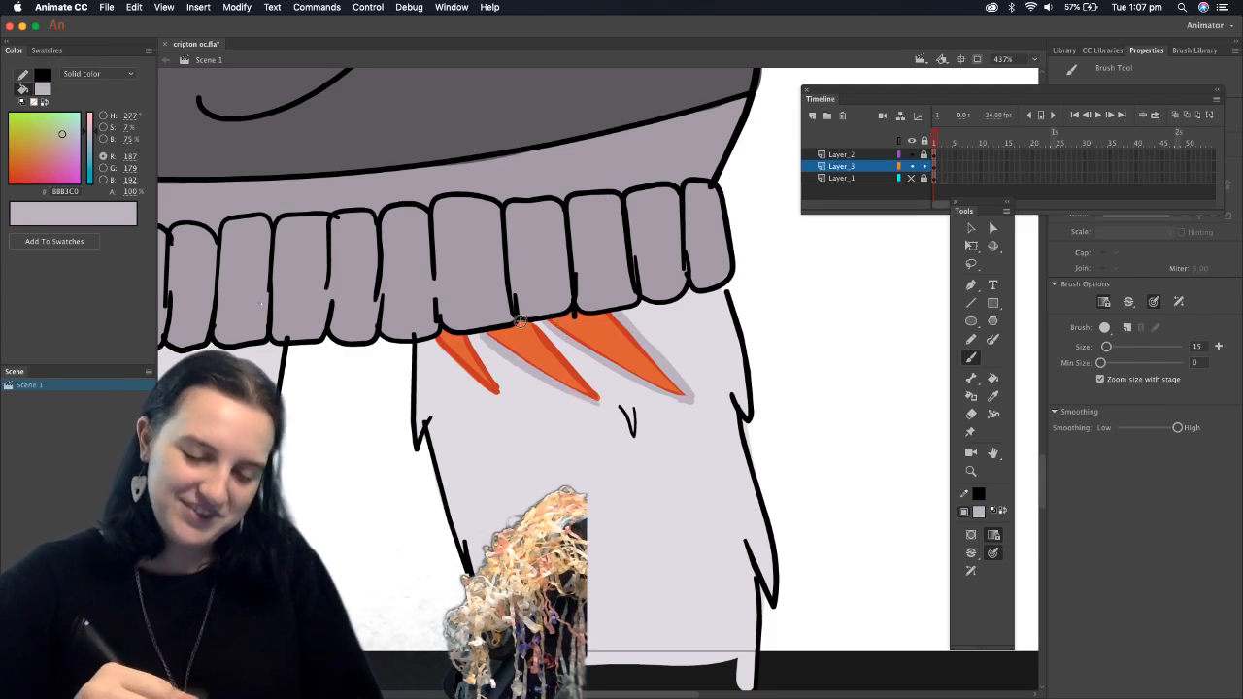
left_click_drag(549, 343, 584, 386)
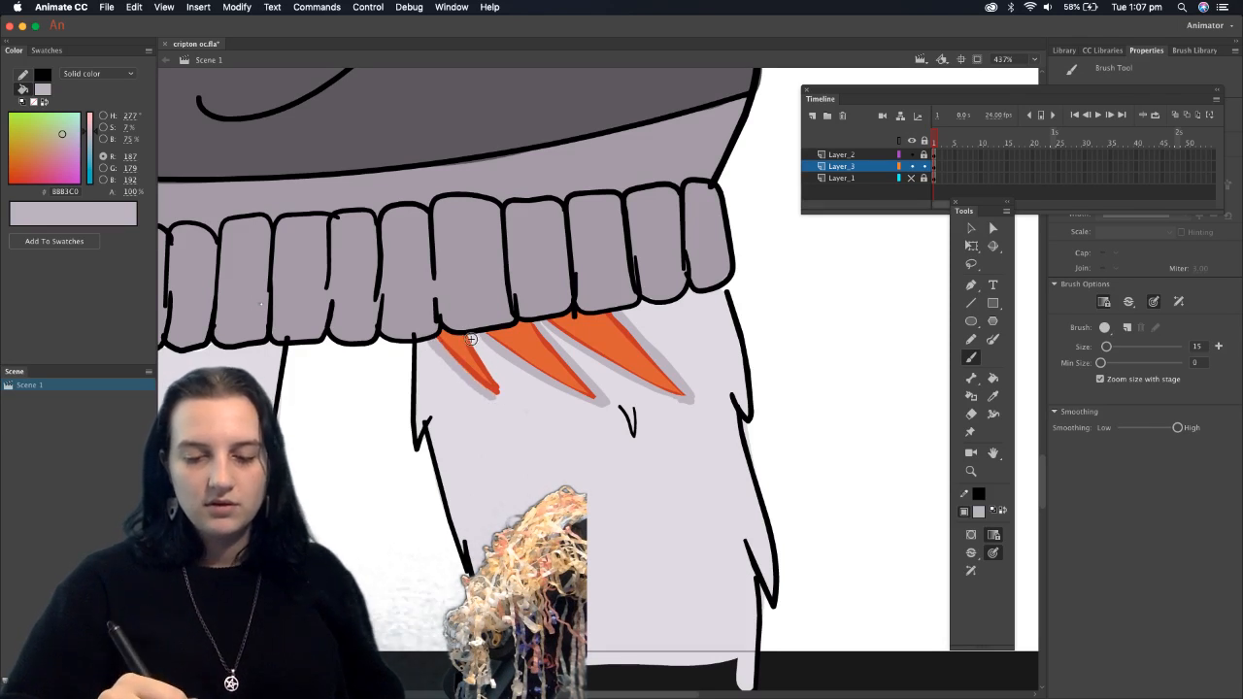
left_click_drag(478, 355, 500, 393)
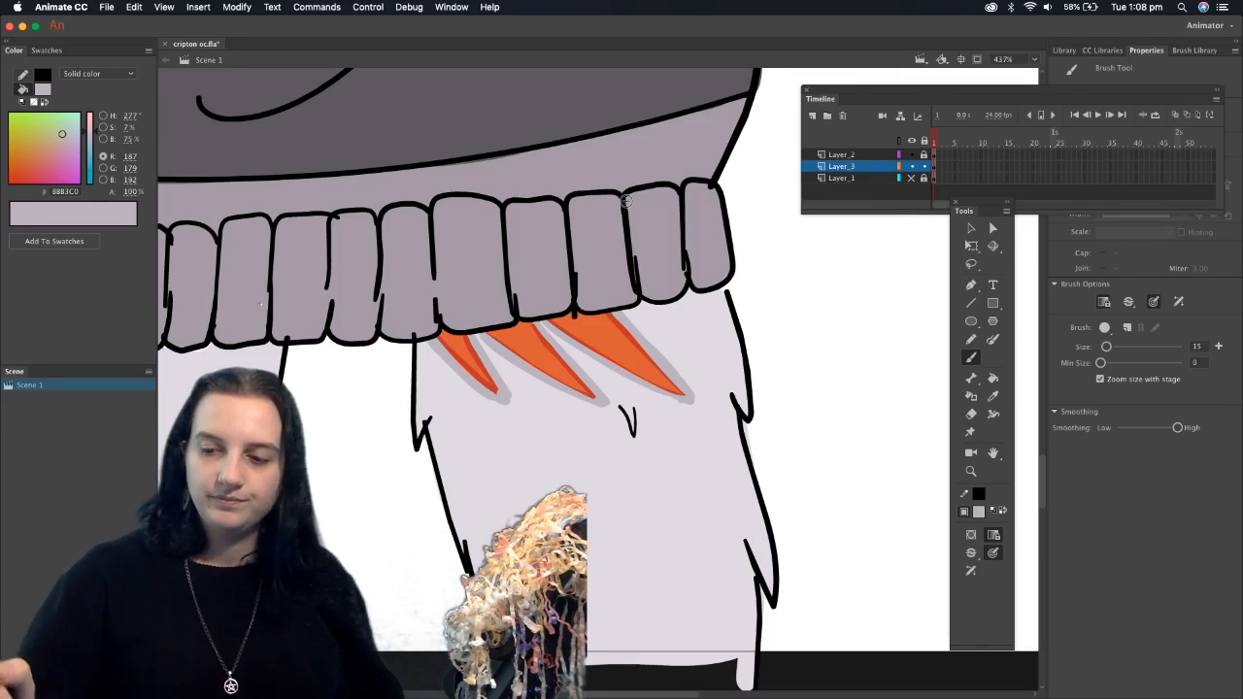
Lock Layer_3 and add a new layer directly above it for the eye colouring
left_click(1034, 59)
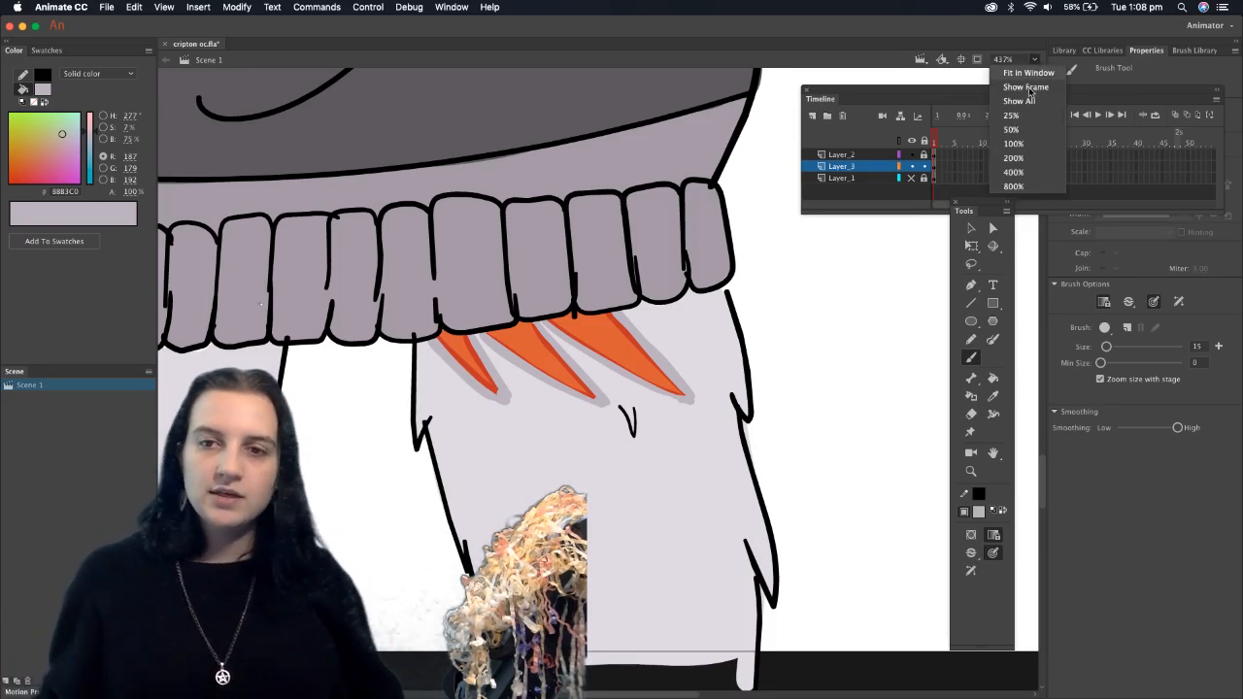
left_click(1030, 90)
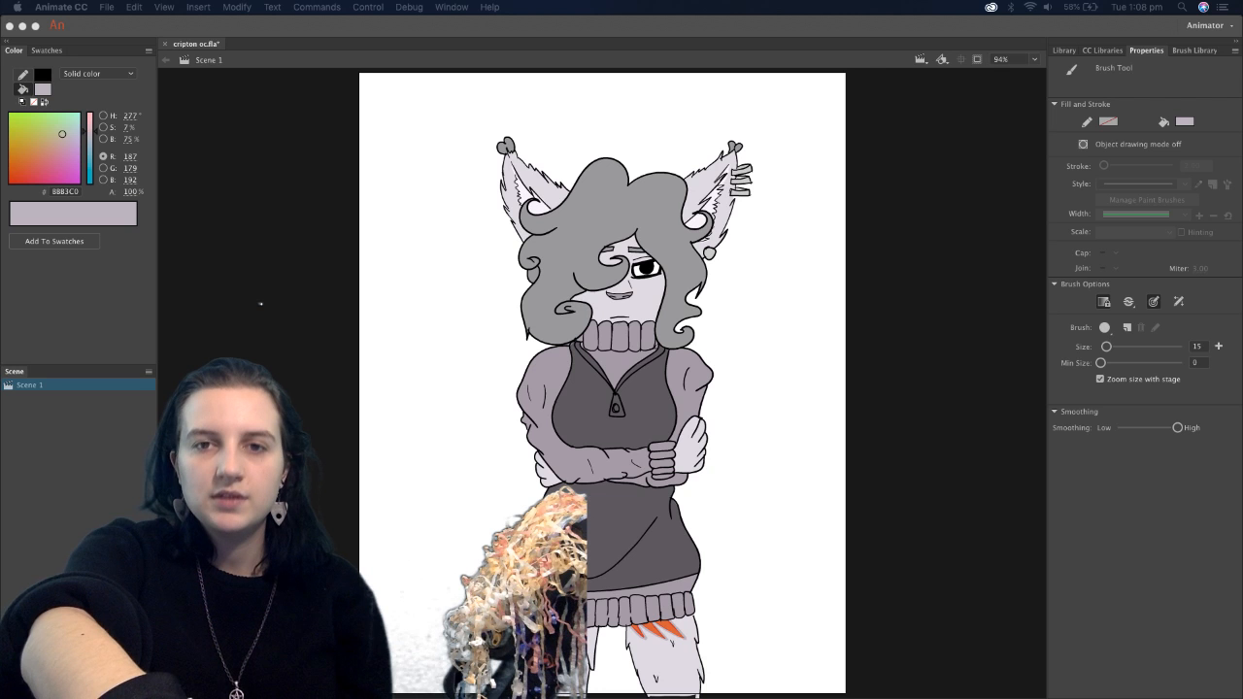
left_click(748, 370)
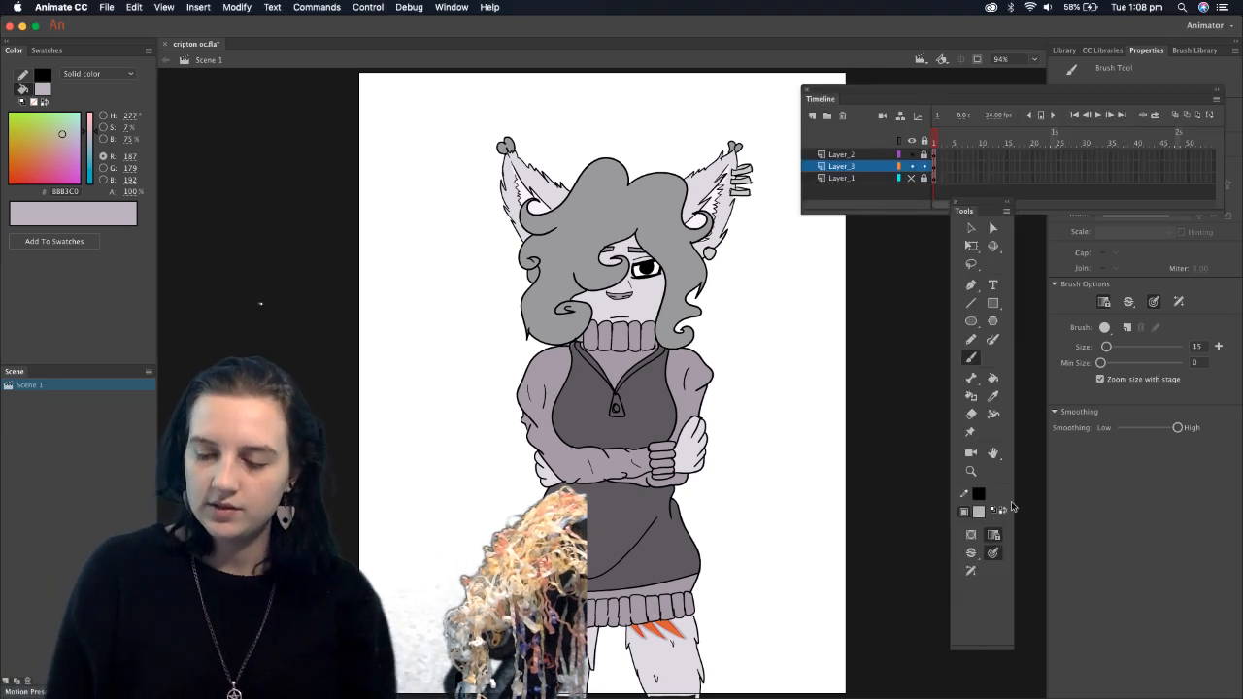
left_click(971, 471)
left_click_drag(509, 179, 957, 371)
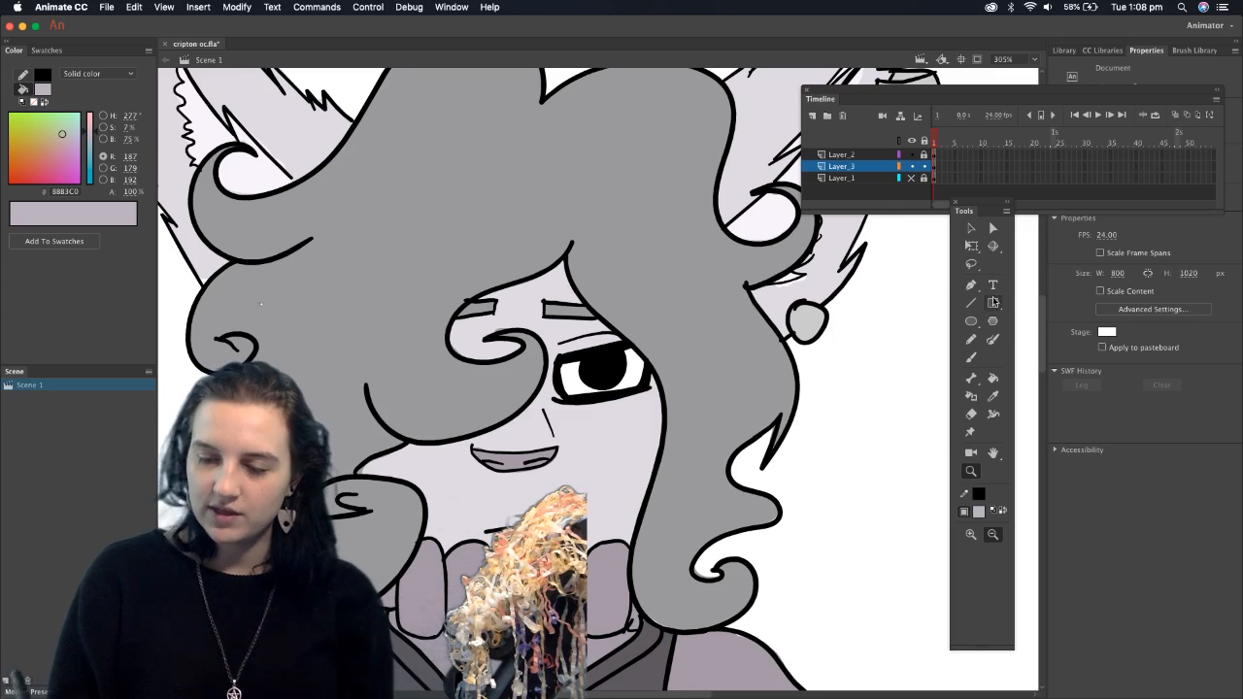
left_click(923, 167)
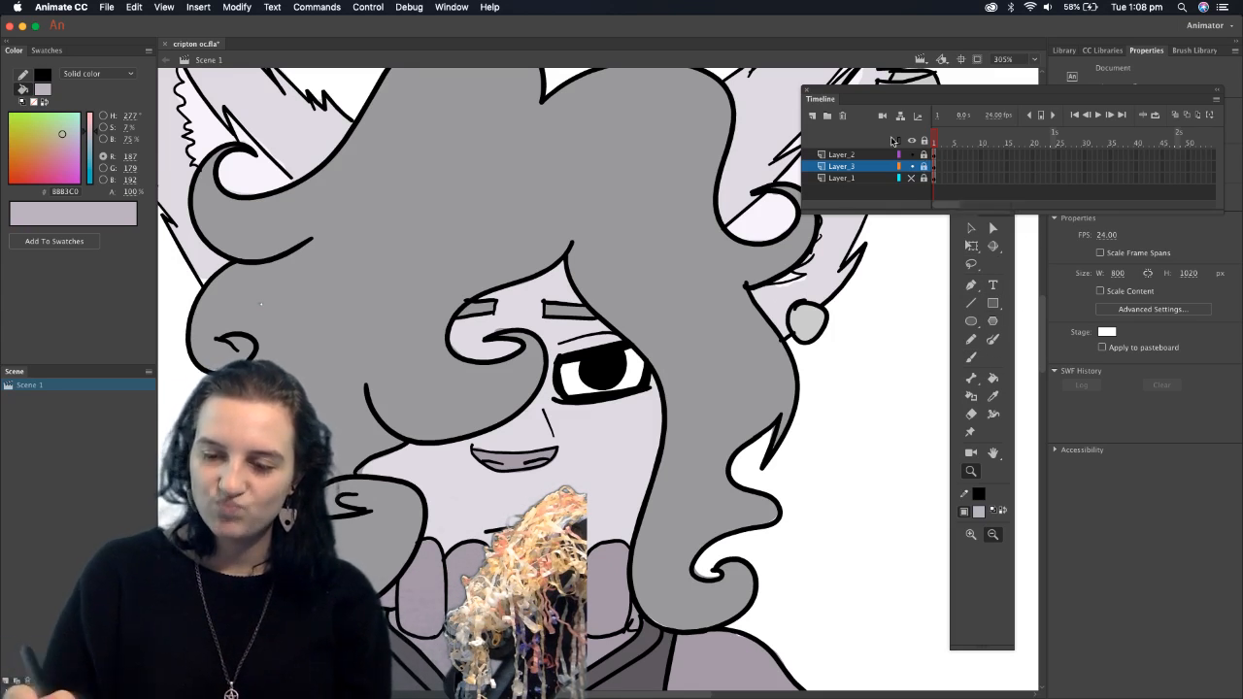
left_click(813, 116)
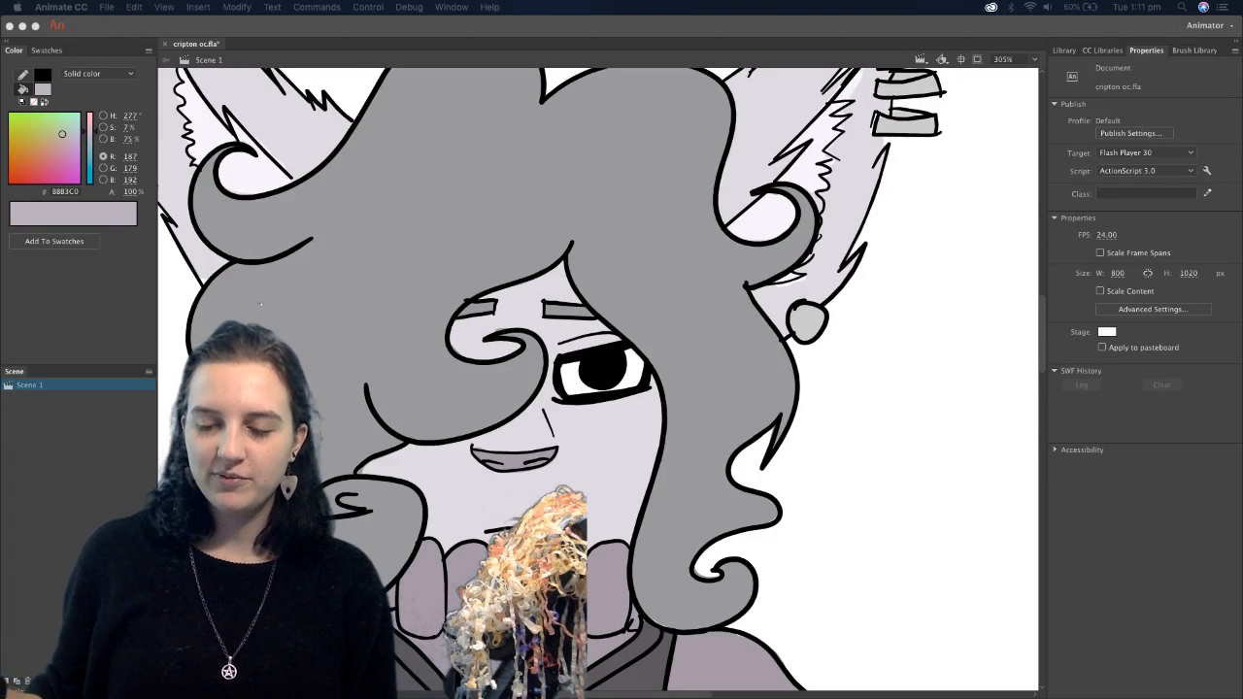
left_click(886, 456)
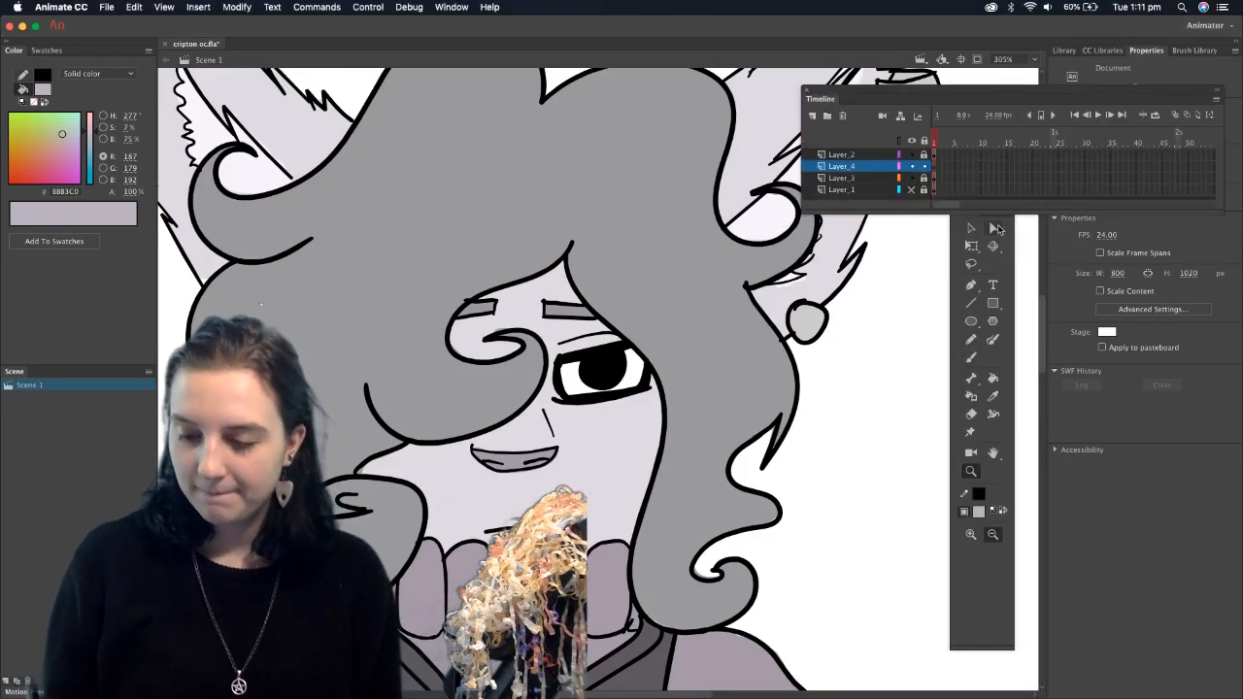
Copy the white eye shape from Layer_3 and paste it in place on Layer_4, keeping Layer_3 locked
left_click(971, 228)
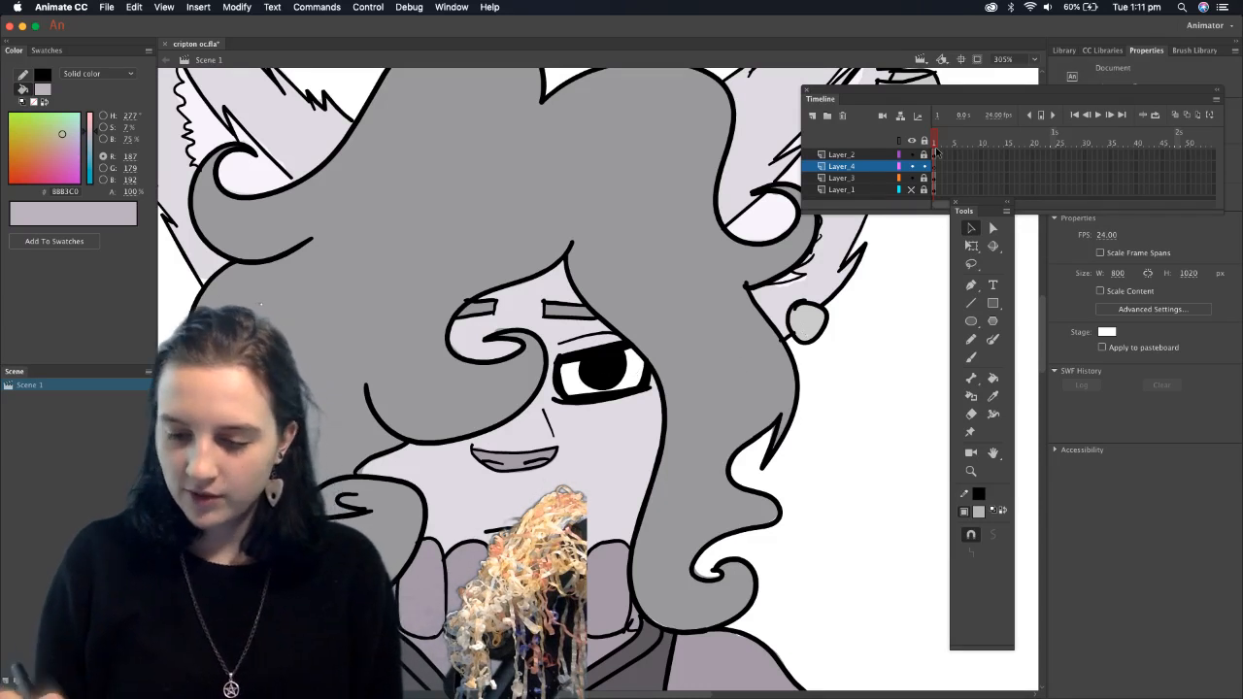
left_click(926, 177)
left_click(878, 180)
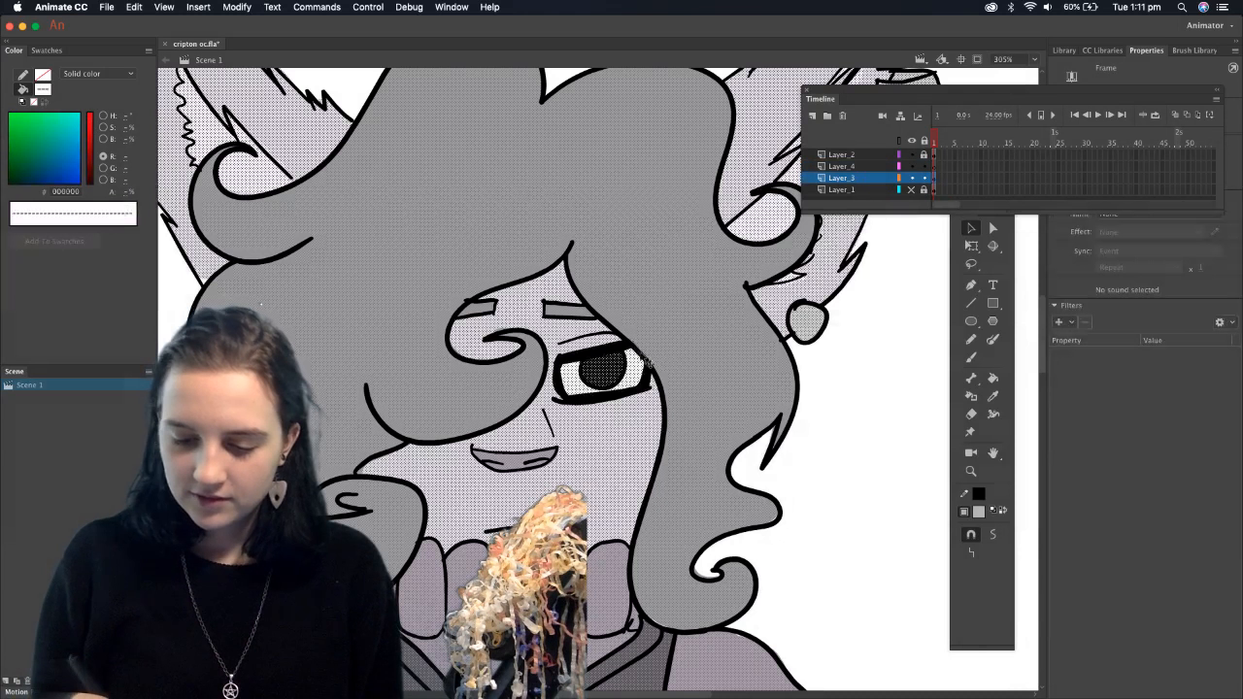
left_click(883, 367)
left_click(641, 366)
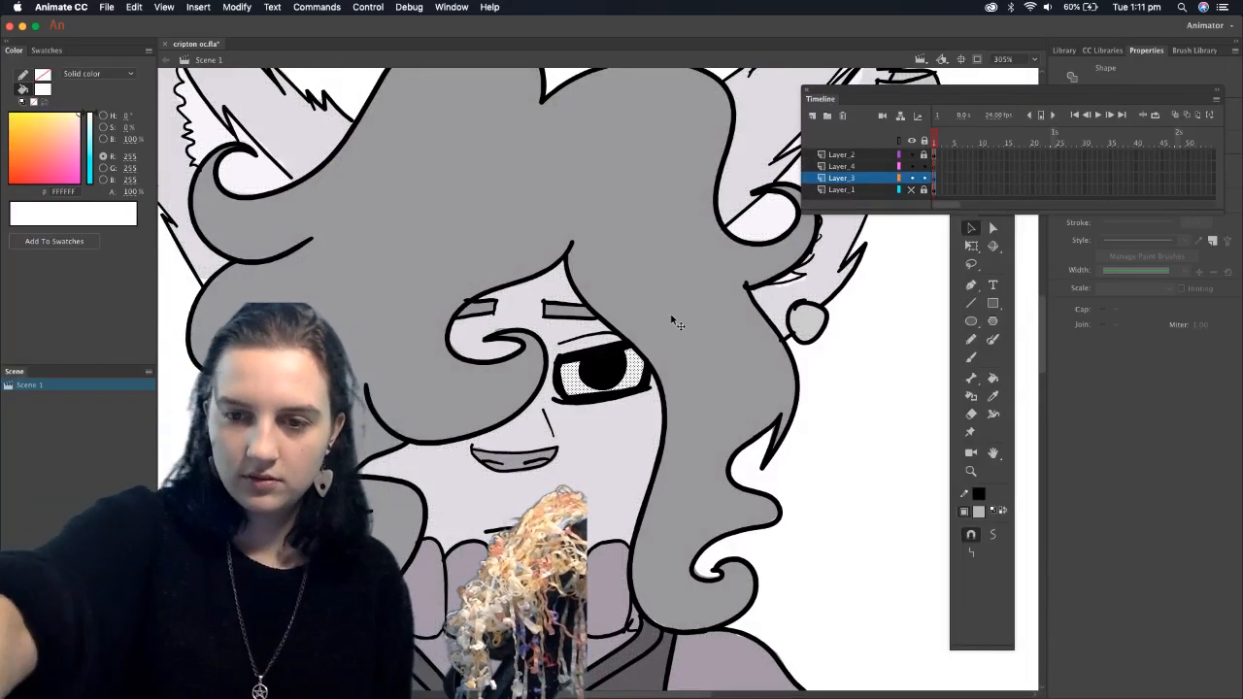
key("super+shift+a")
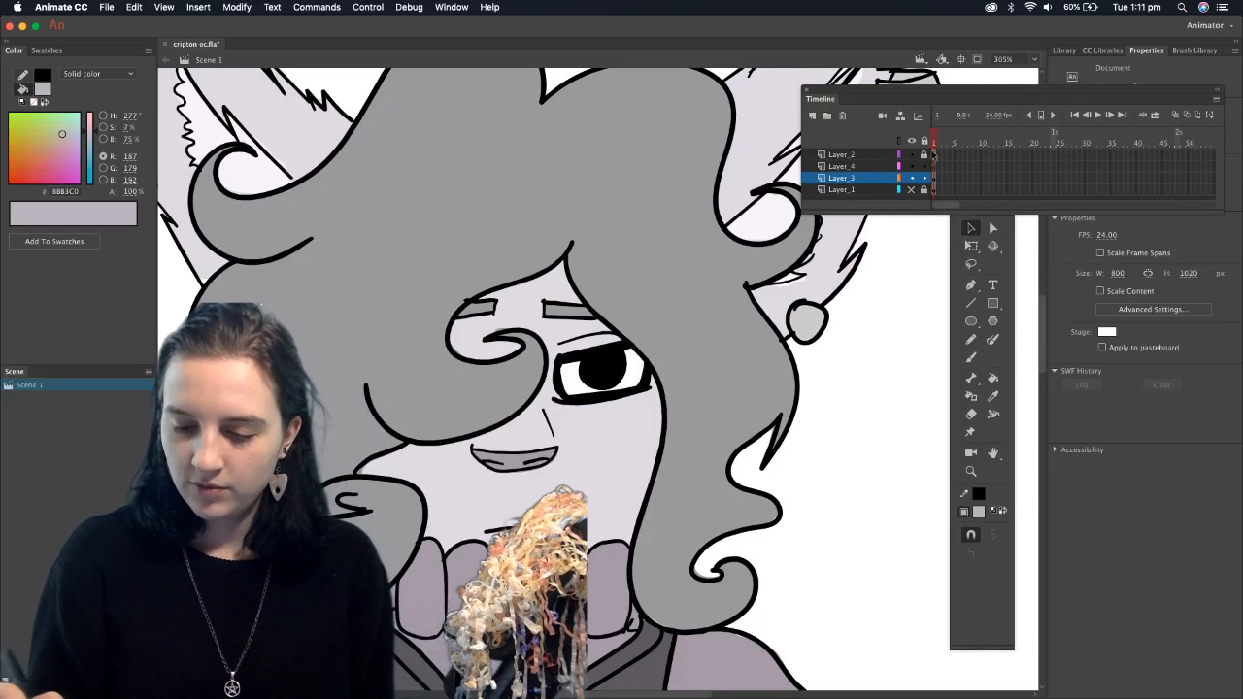
left_click(878, 166)
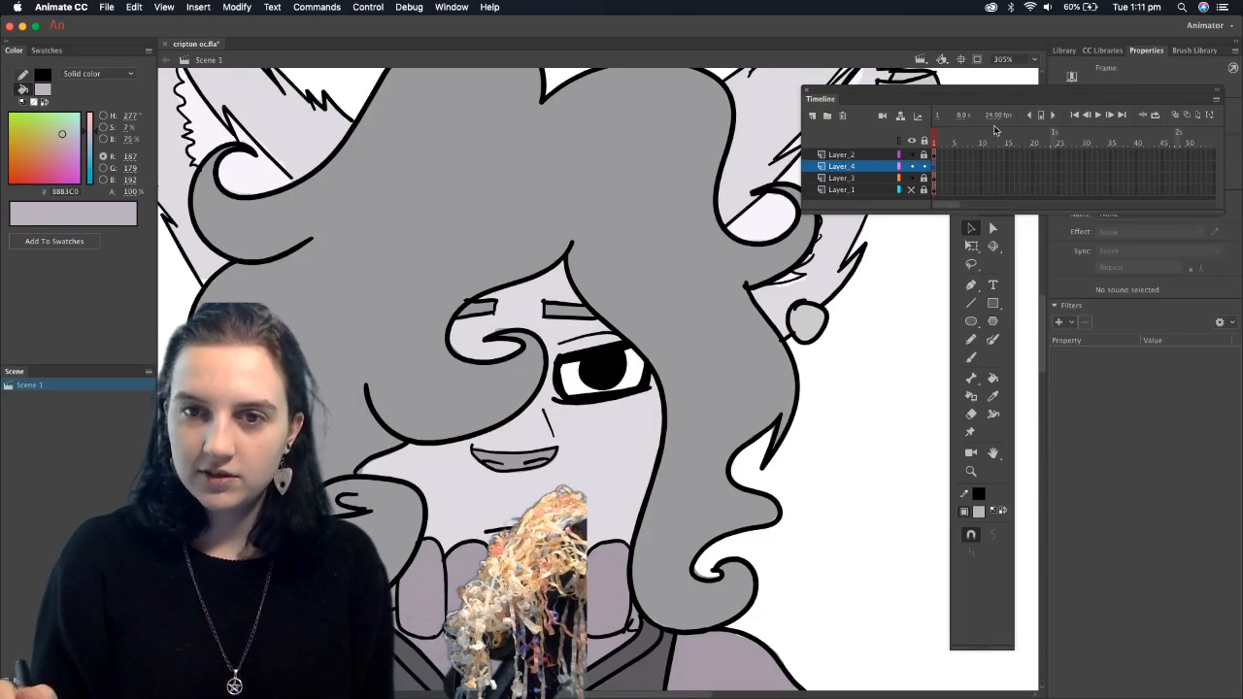
right_click(860, 370)
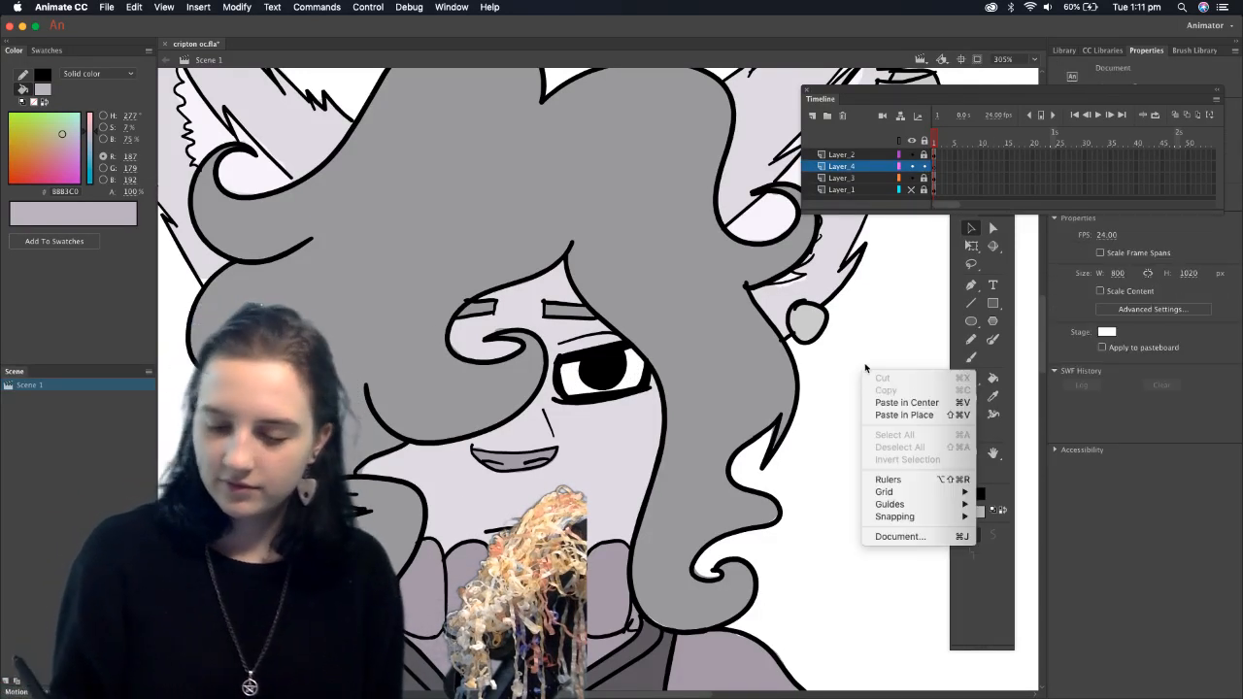
left_click(927, 415)
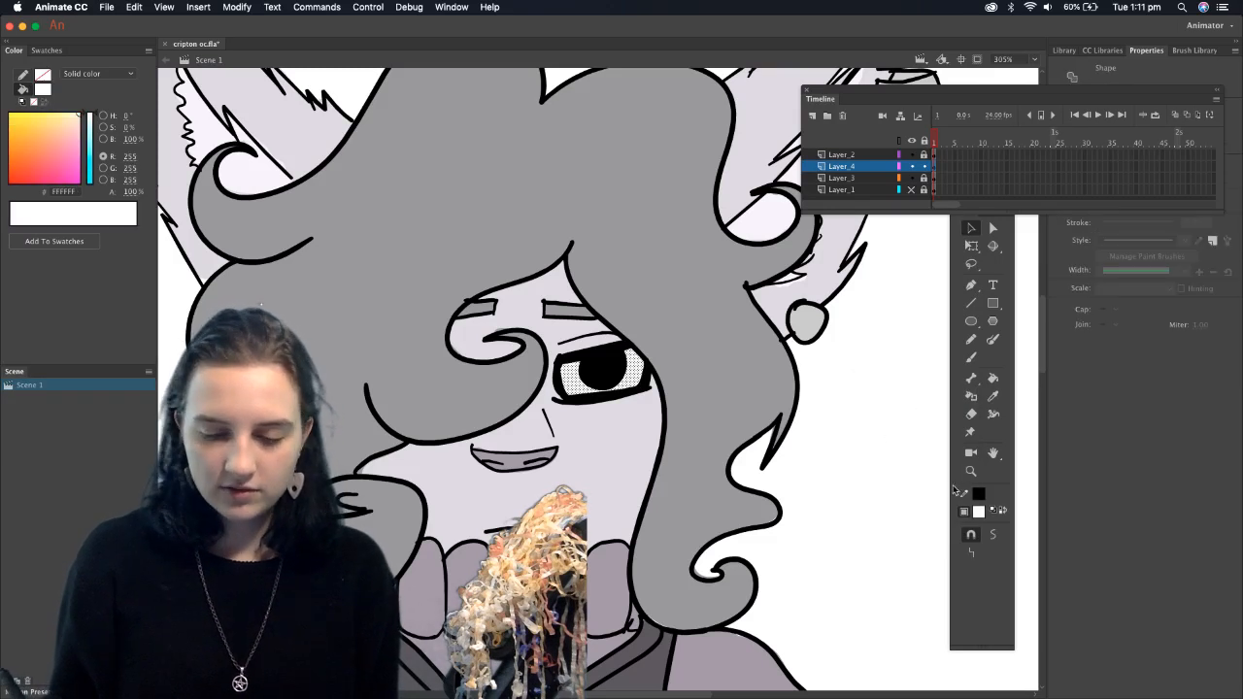
Change the pasted eye shape's fill to a linear gradient from red #FF0000 to pale yellow #FFFFDF
left_click(129, 76)
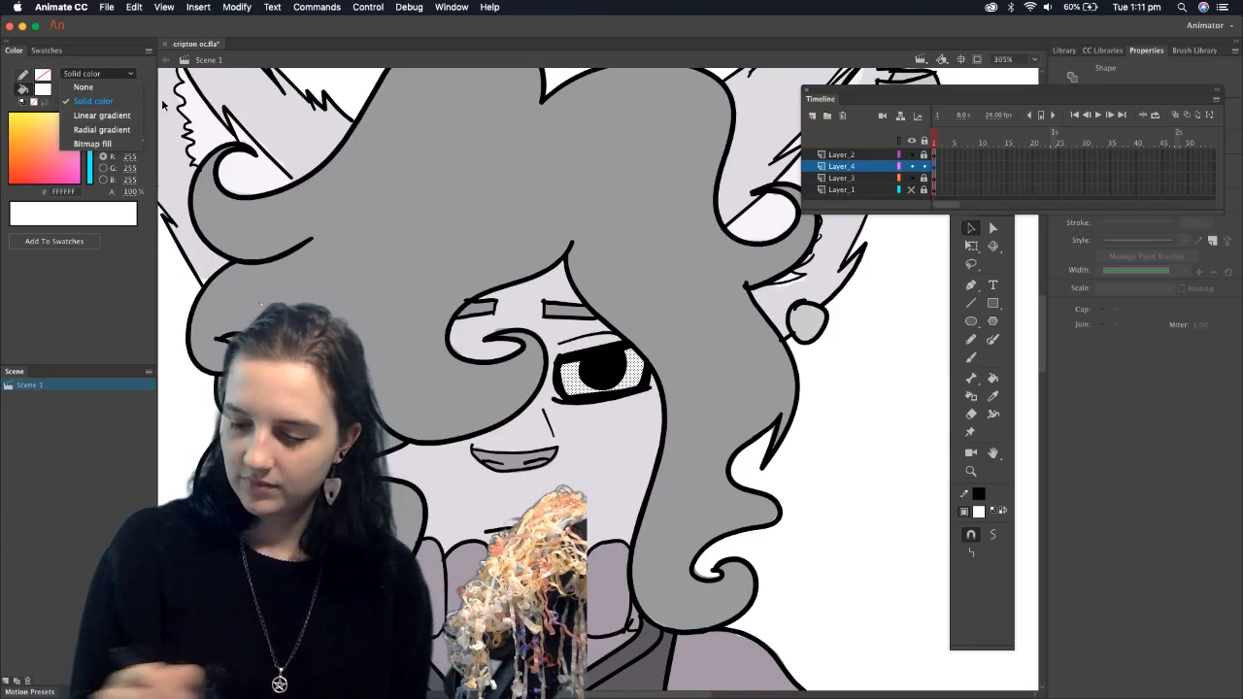
left_click(117, 74)
left_click(118, 74)
left_click(83, 109)
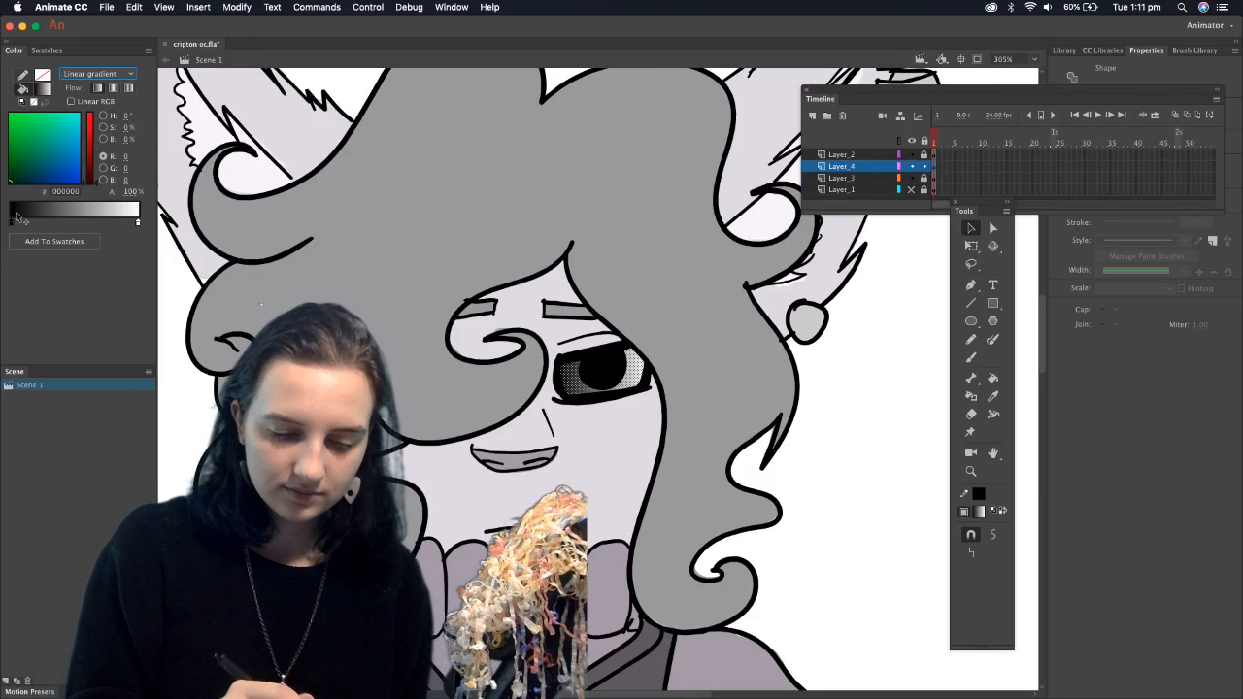
left_click_drag(77, 165, 92, 113)
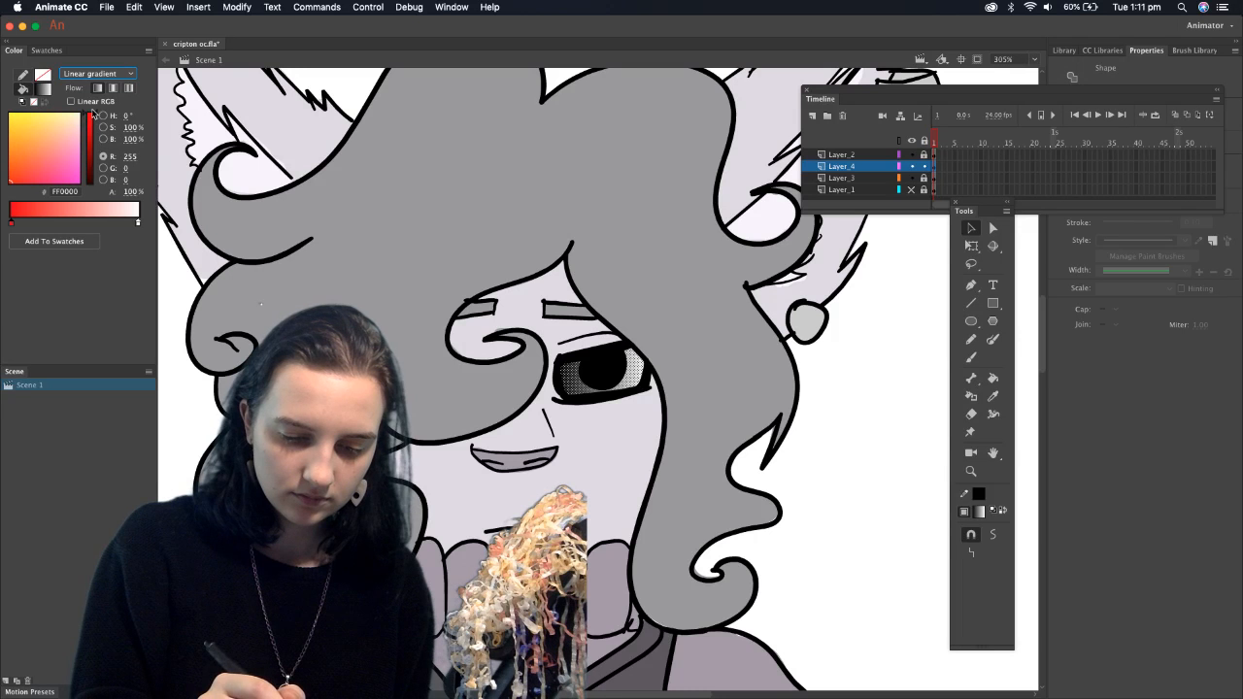
left_click(138, 225)
left_click_drag(44, 136, 67, 112)
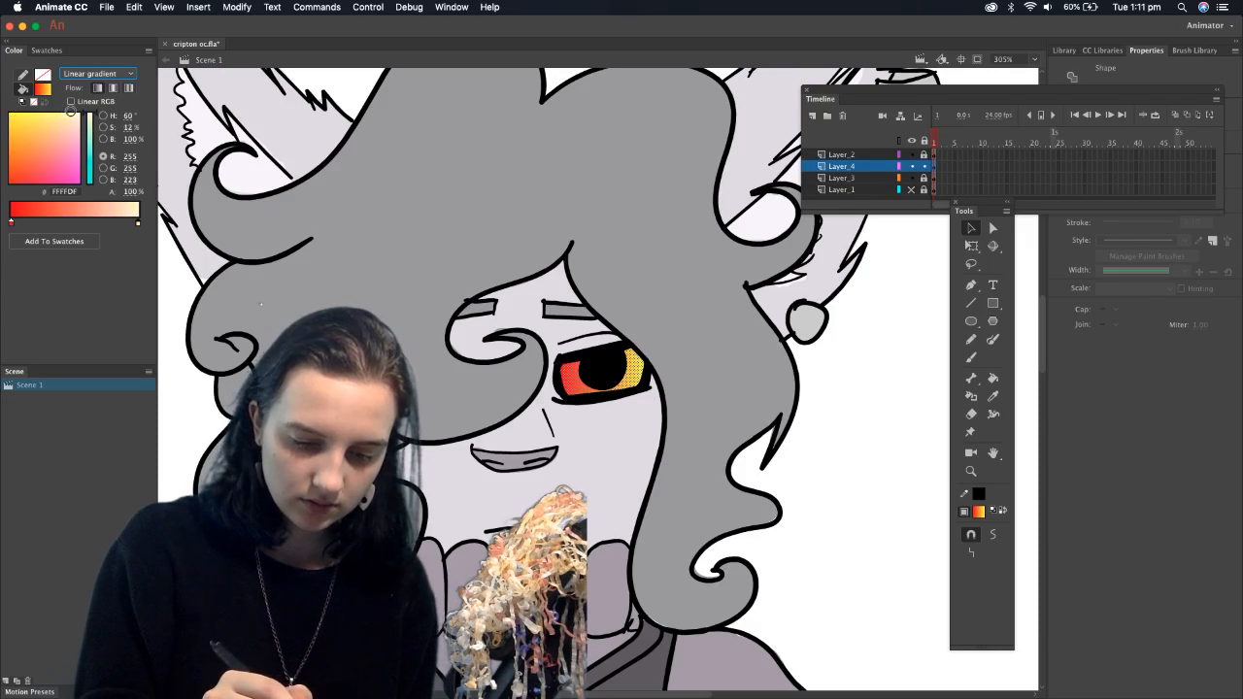
Recolour the eye's gradient to run from pastel pink to soft yellow #FFFFB1, and deselect the shape
left_click(12, 223)
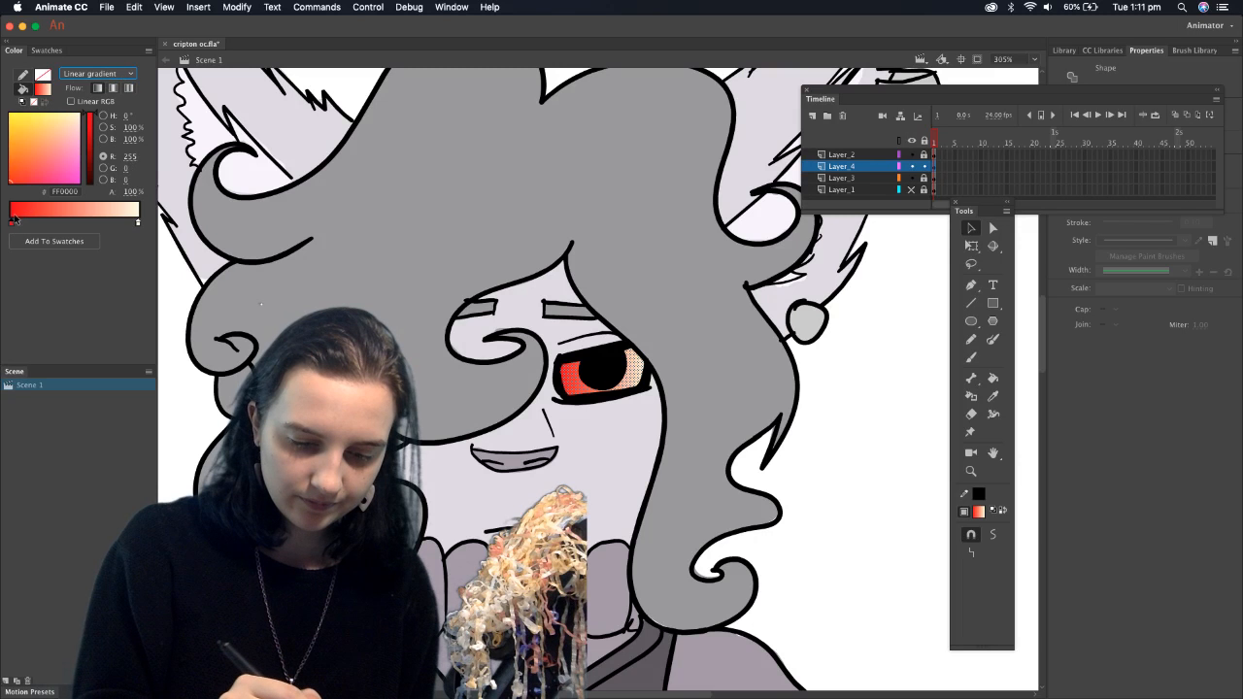
left_click_drag(21, 183, 77, 138)
left_click(137, 223)
left_click(58, 114)
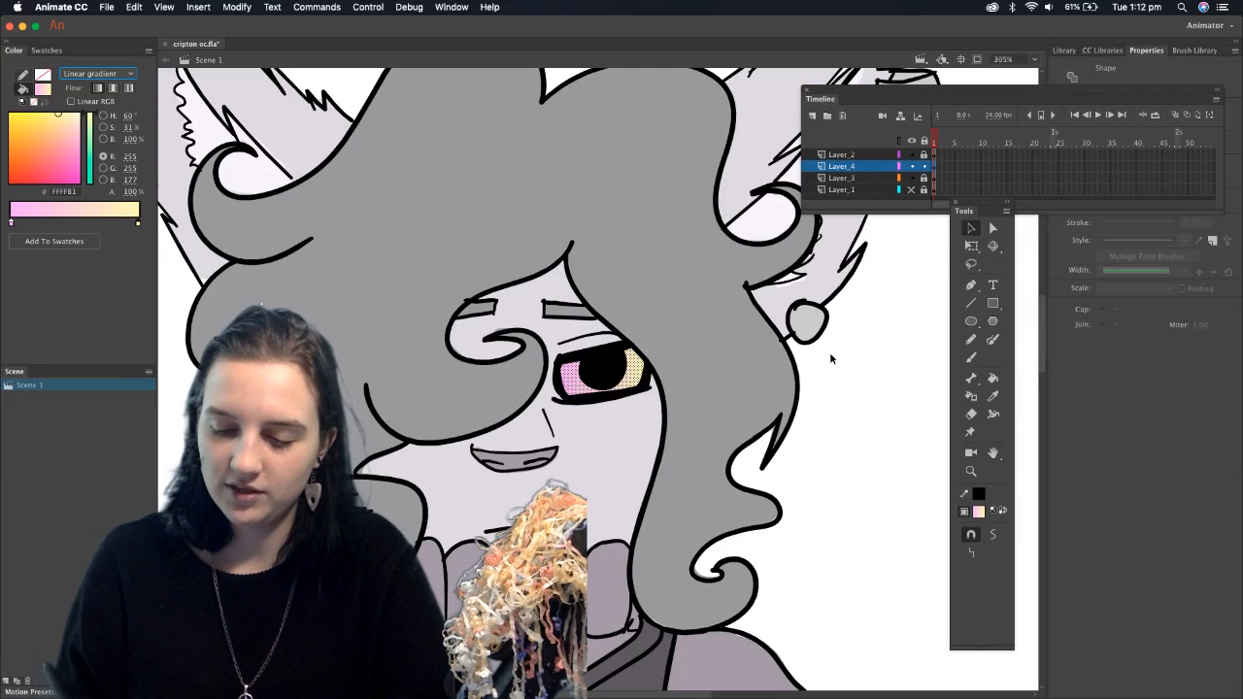
left_click(868, 337)
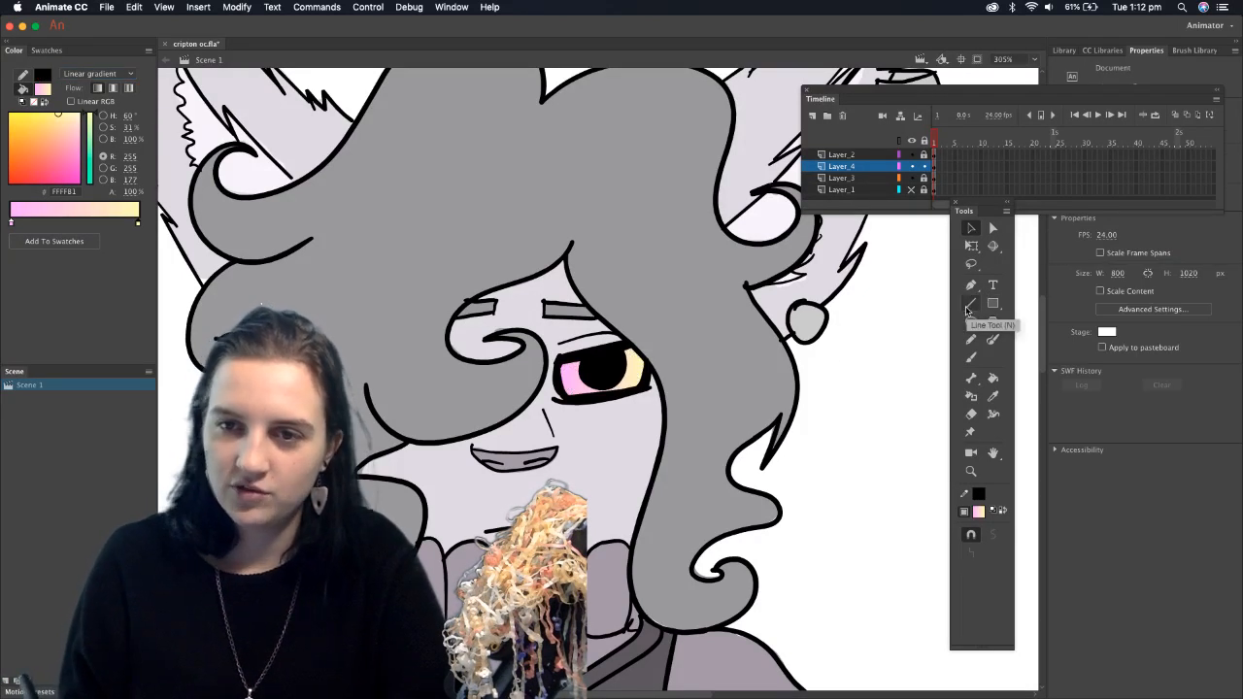
Lighten the gradient to run from pale pink #FFD5FA to cream #FFFDCA and fill the eye shape with it using the Paint Bucket
left_click(1034, 61)
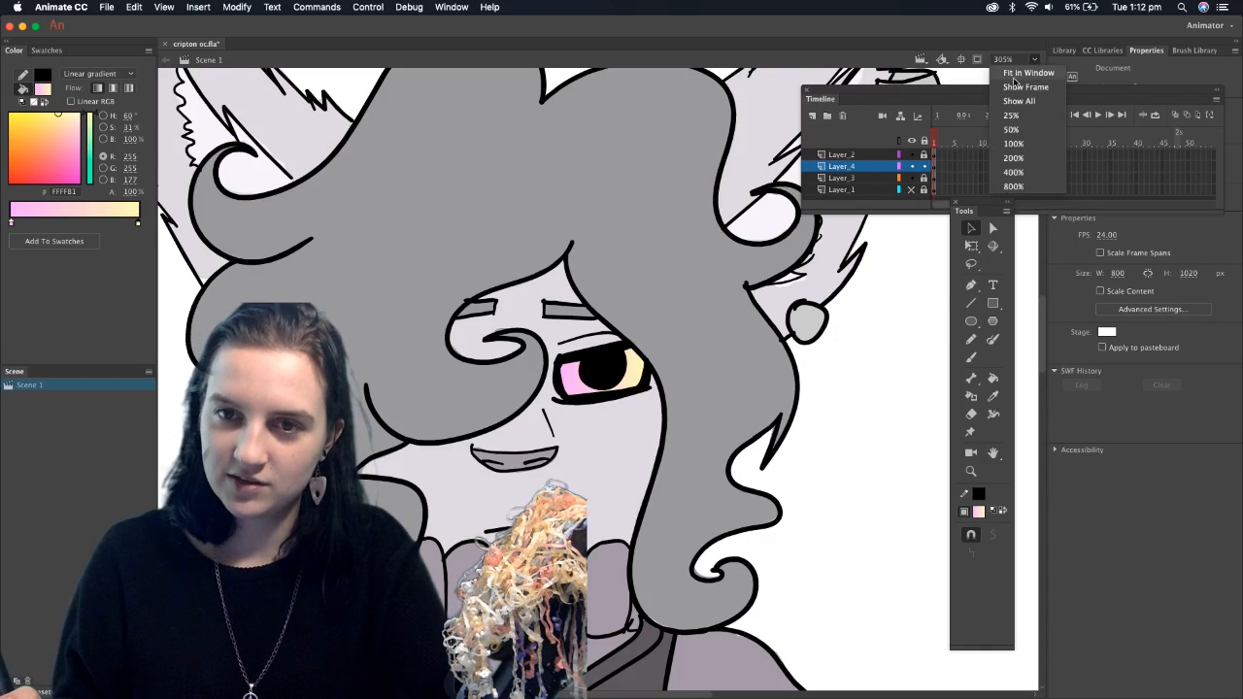
left_click(1012, 86)
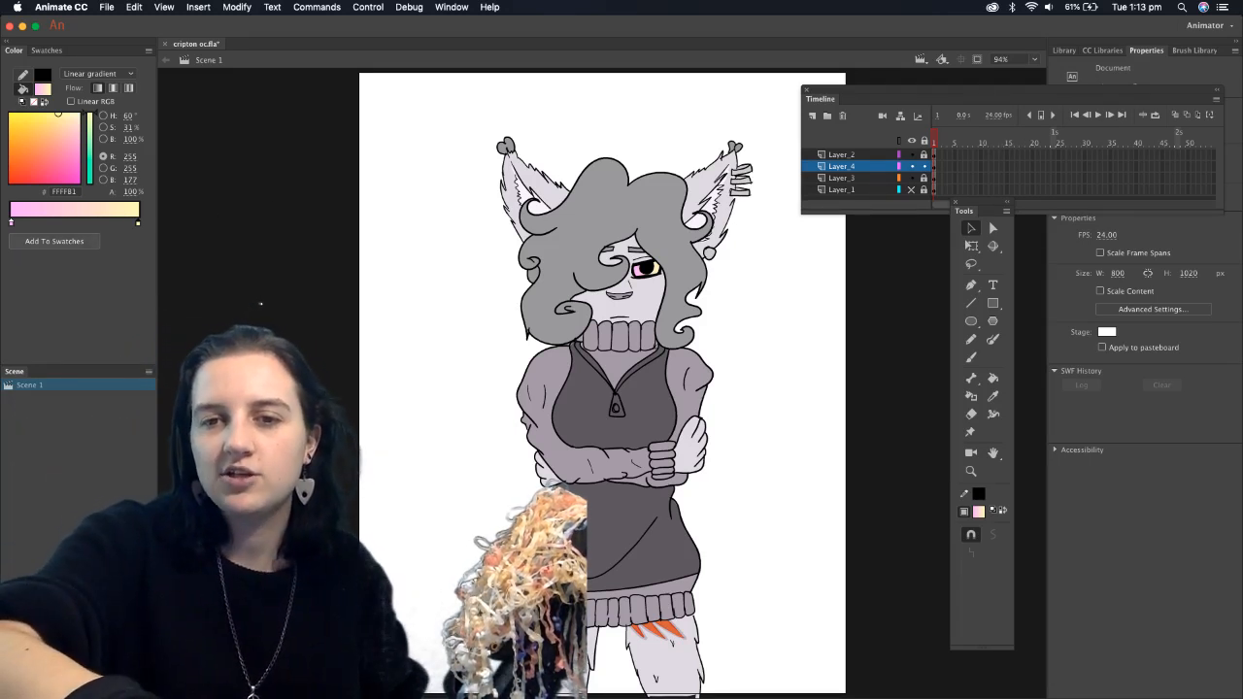
key("super+Tab")
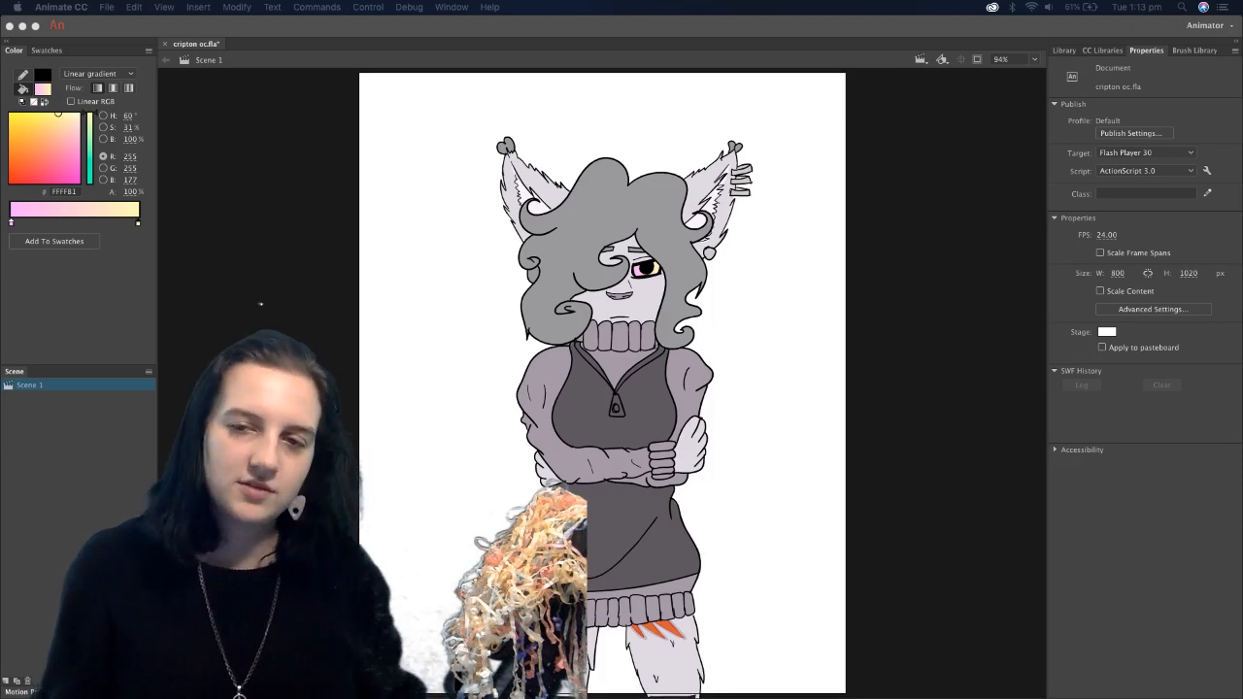
left_click(797, 465)
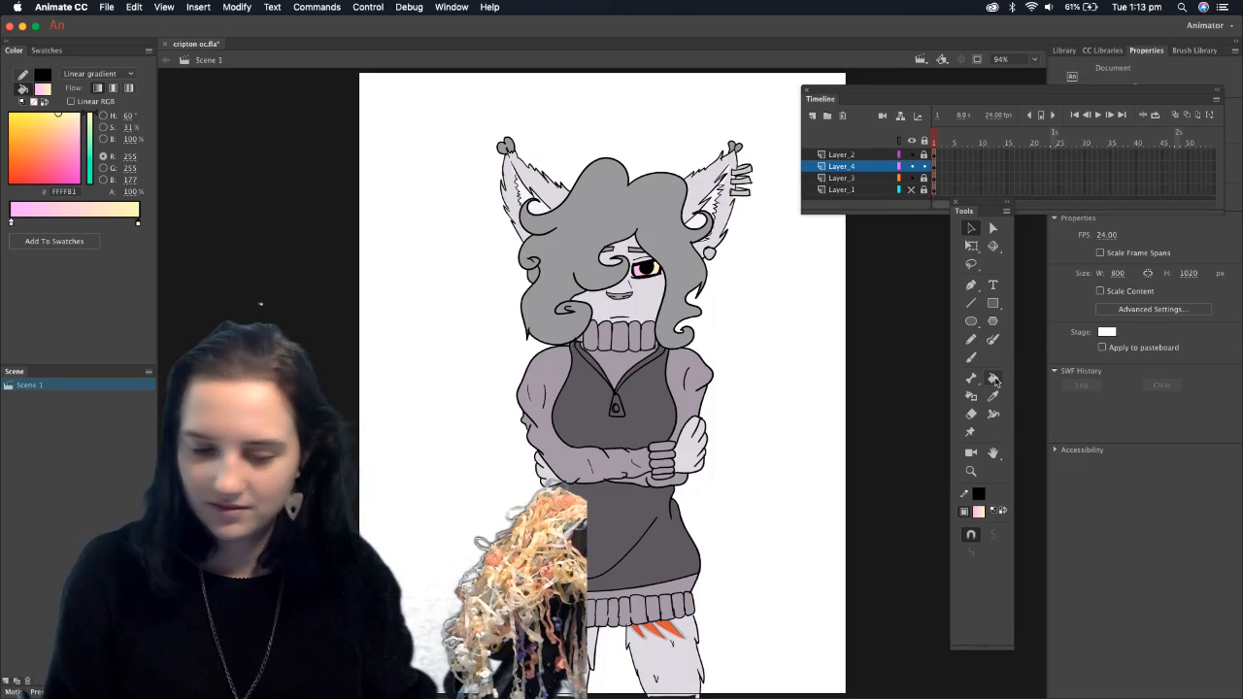
left_click(11, 222)
left_click_drag(80, 138, 78, 125)
left_click(138, 222)
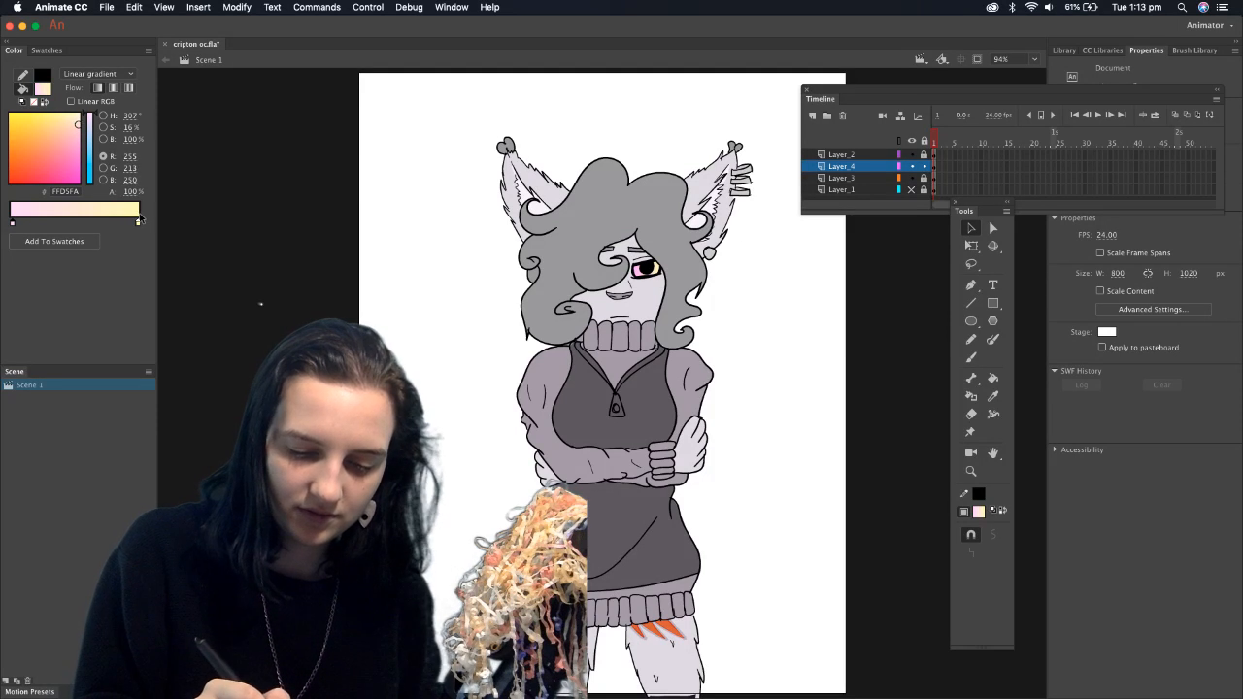
left_click(64, 114)
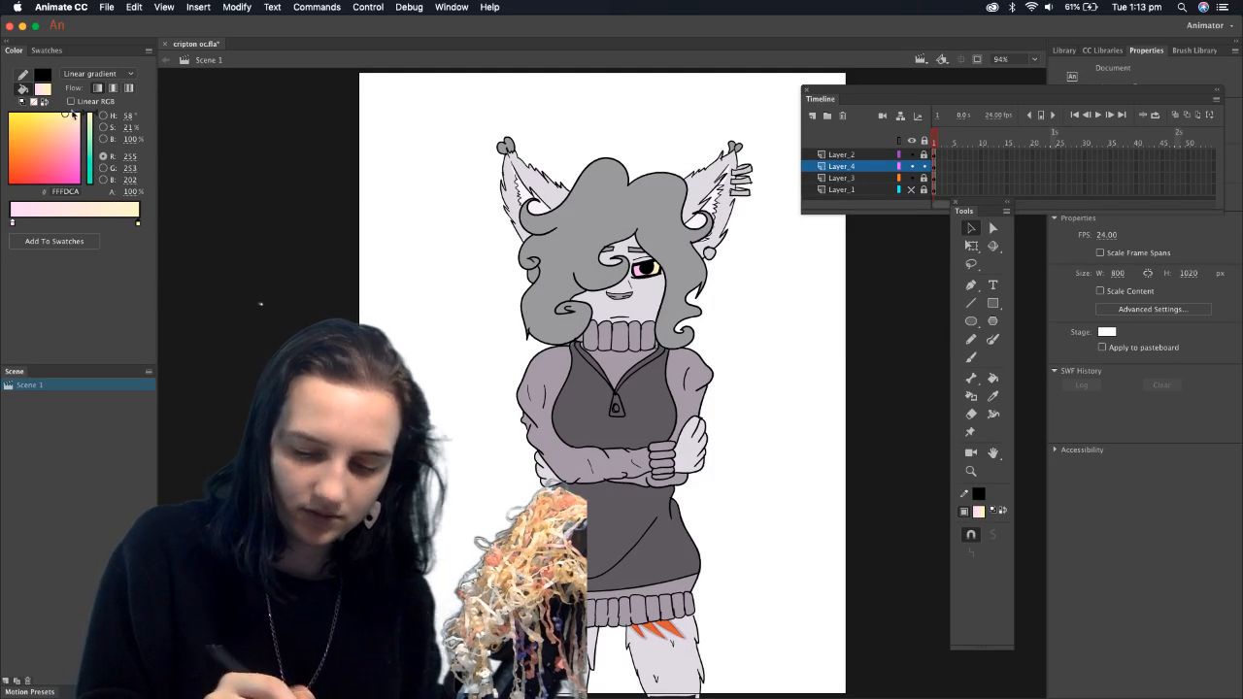
left_click(996, 378)
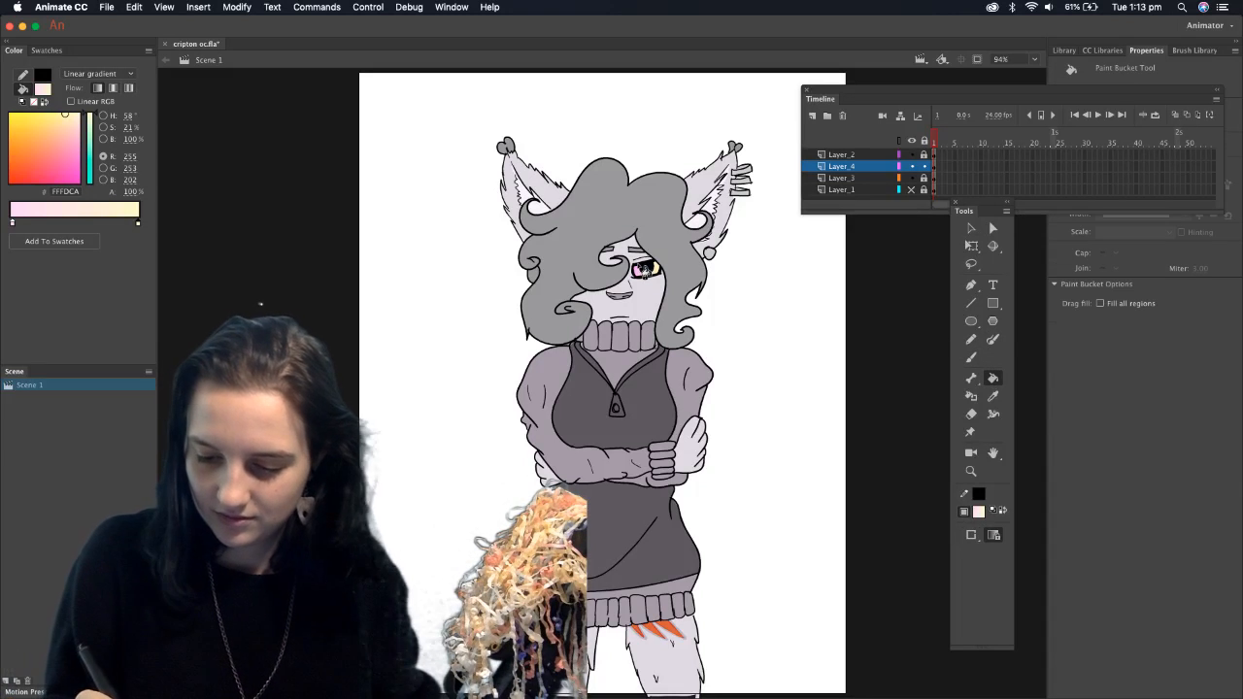
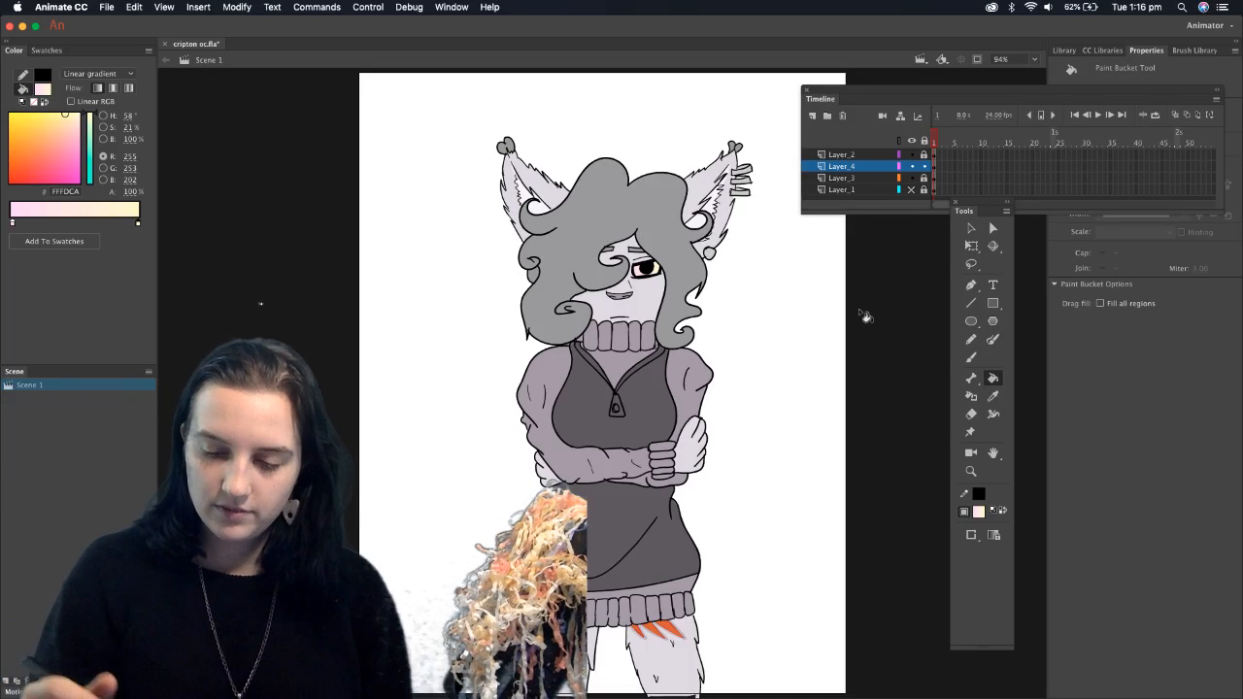
Lock Layer_4 and make Layer_3 the unlocked active layer, ready for brush shading on the character's torso
left_click(976, 358)
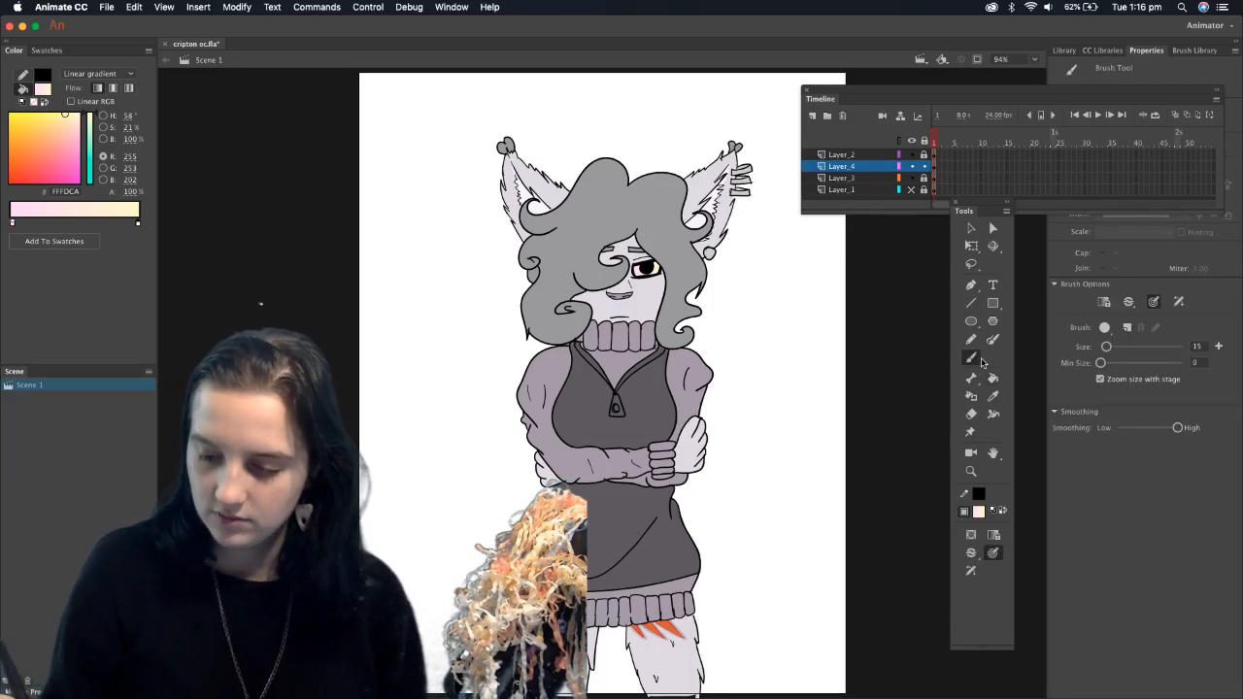
left_click(934, 166)
left_click(934, 179)
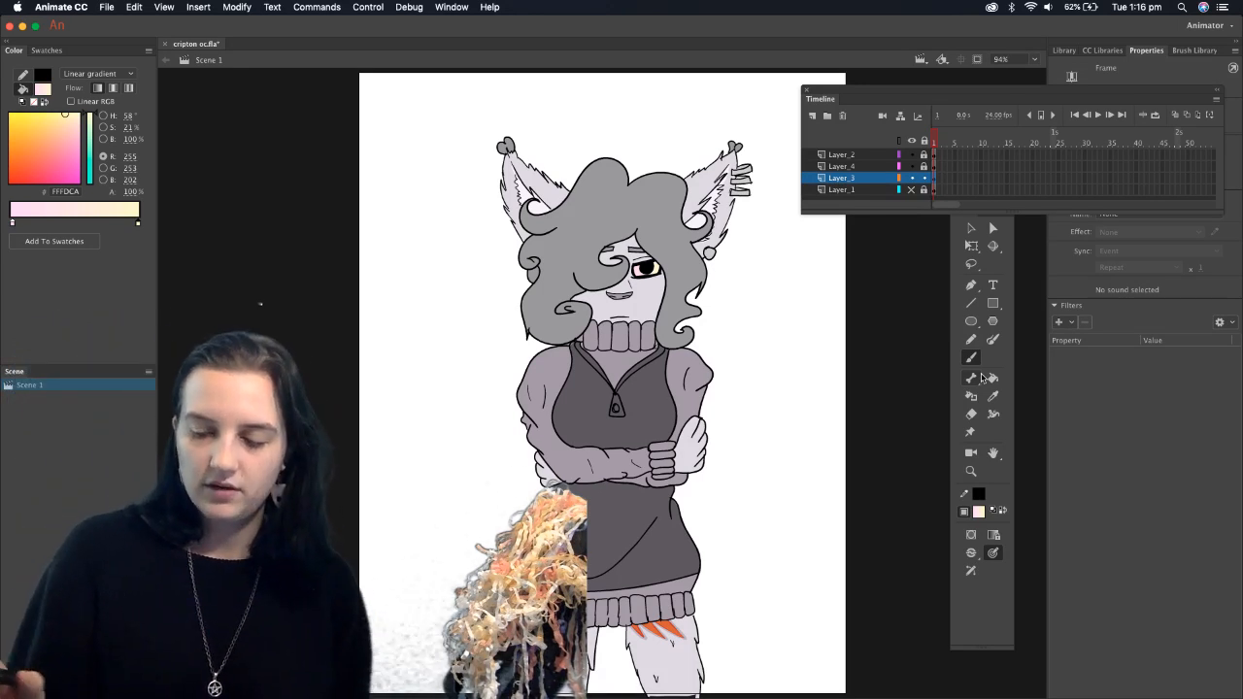
left_click(971, 470)
left_click_drag(505, 301, 752, 605)
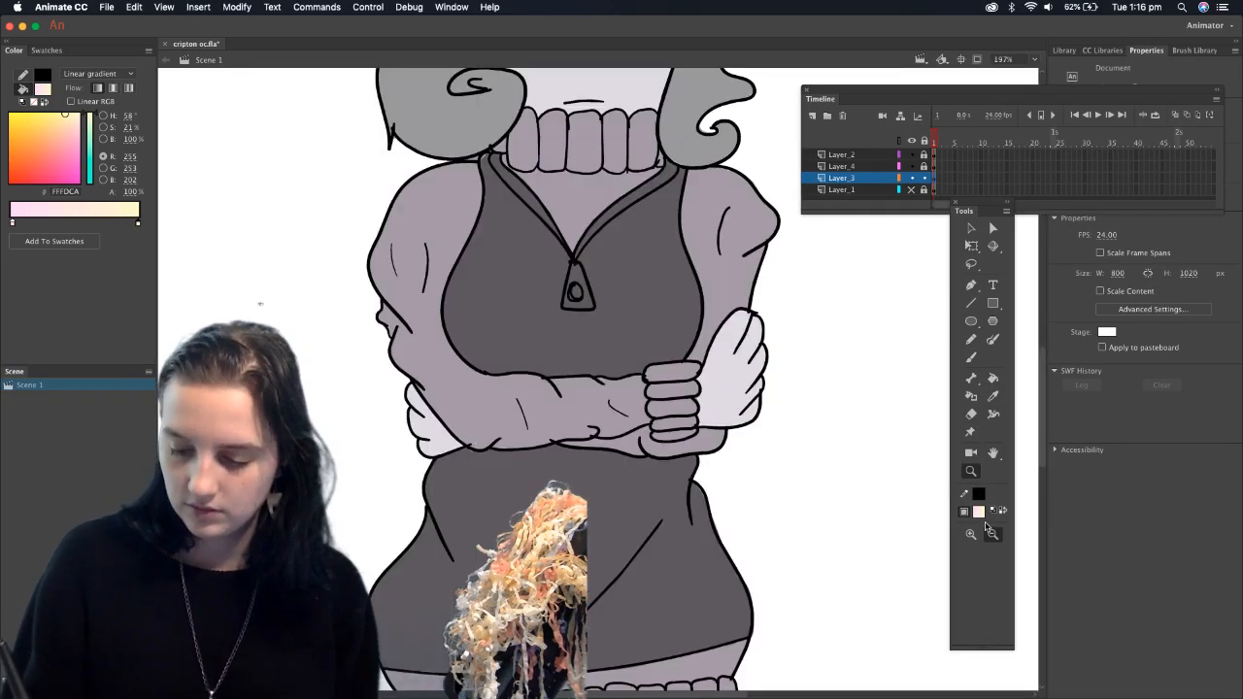
Sample the dress's dark grey and darken it to #454148 as the shadow fill colour
left_click(992, 396)
left_click(636, 524)
left_click(995, 534)
left_click(1209, 530)
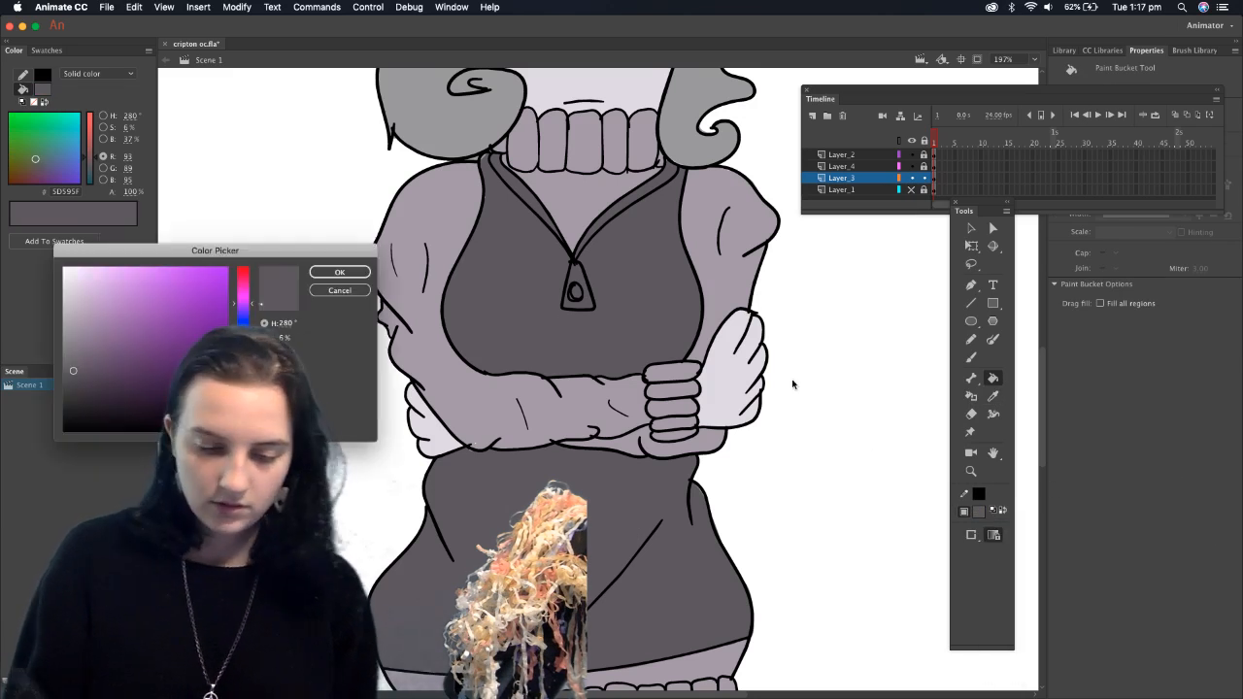
left_click(77, 385)
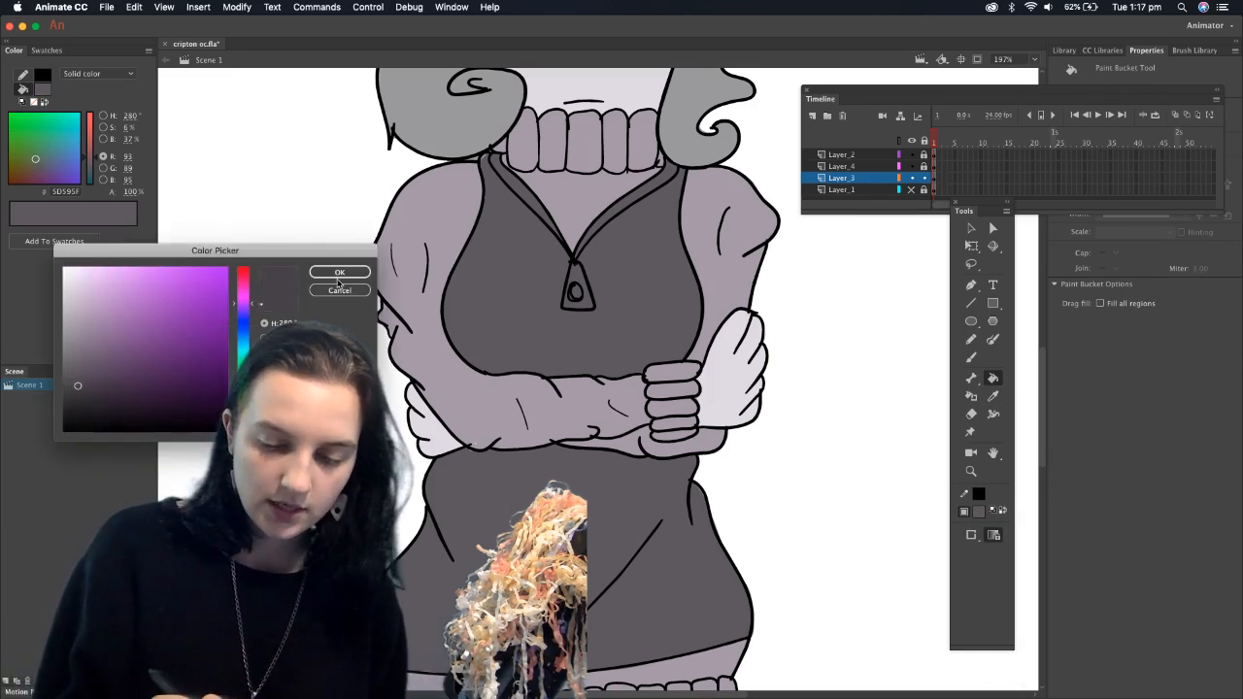
left_click(340, 272)
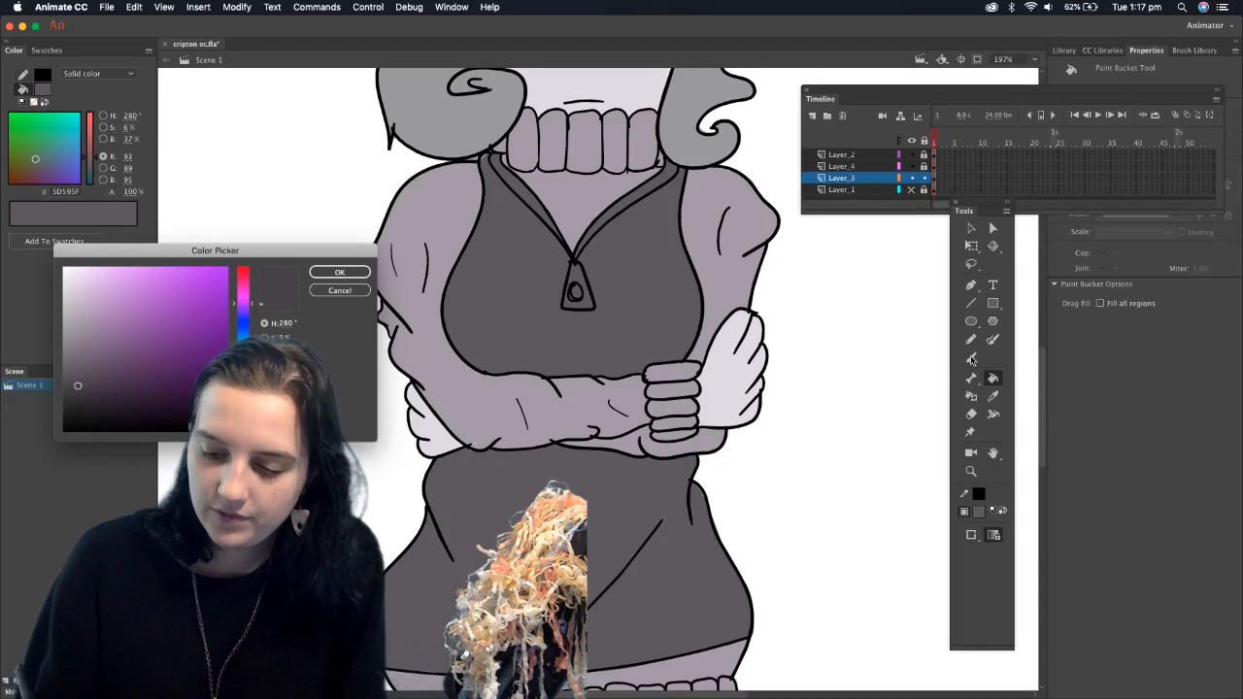
left_click(340, 272)
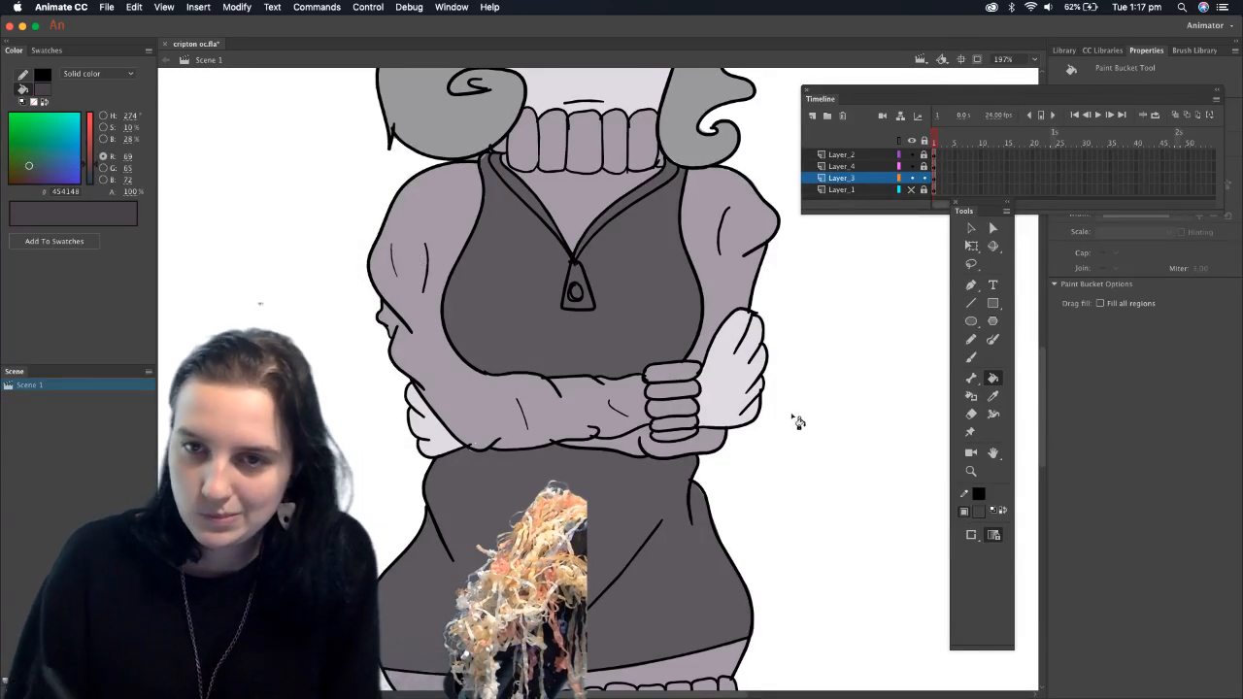
Brush a shadow outline along the skirt's diagonal fold line and fill the enclosed area with #454148
left_click(971, 357)
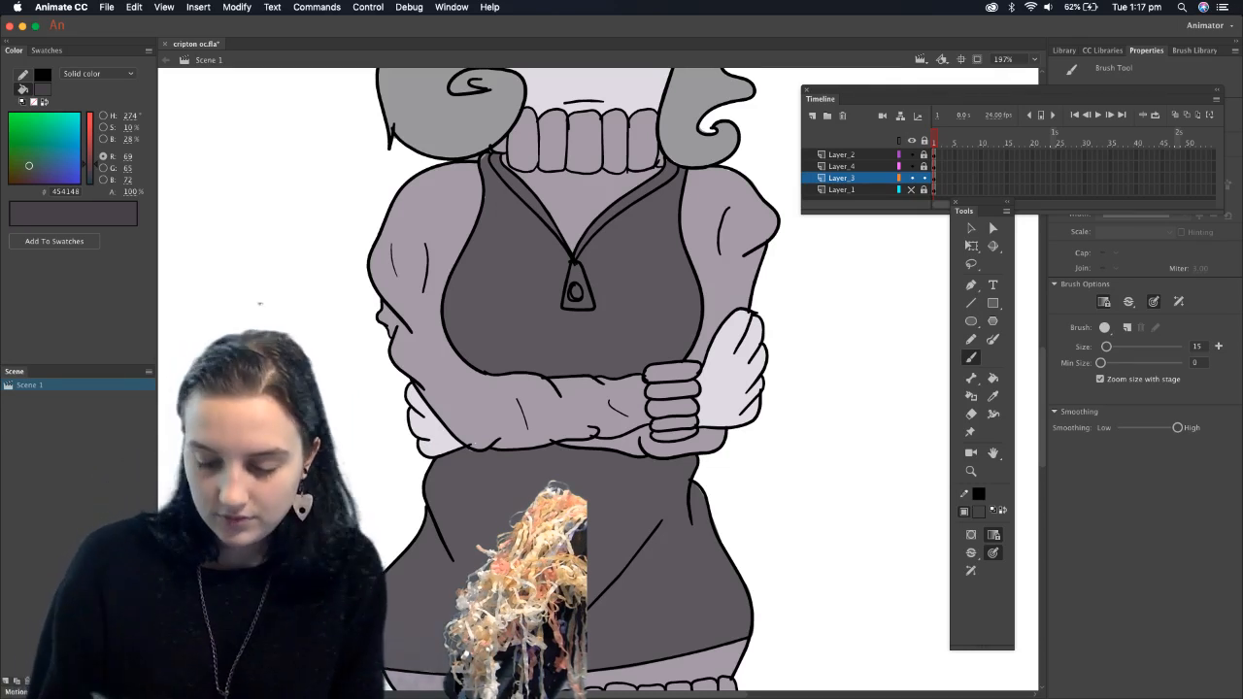
left_click_drag(589, 580, 676, 499)
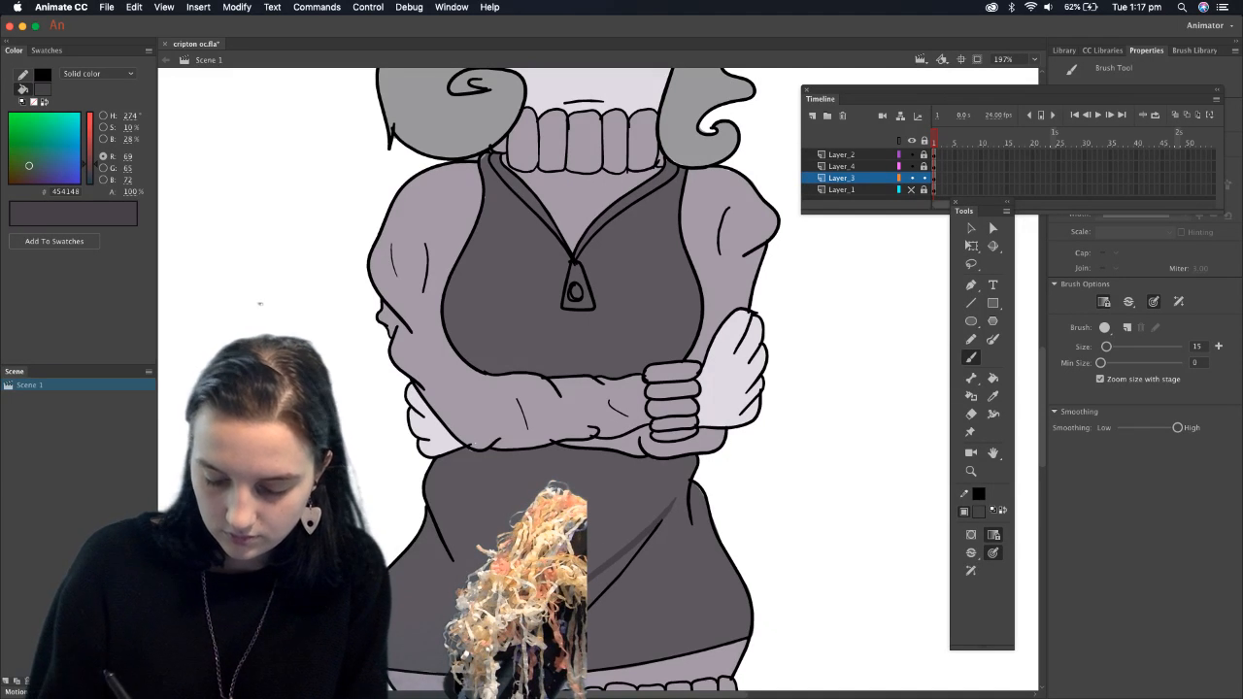
left_click_drag(592, 604, 649, 532)
key("super+z")
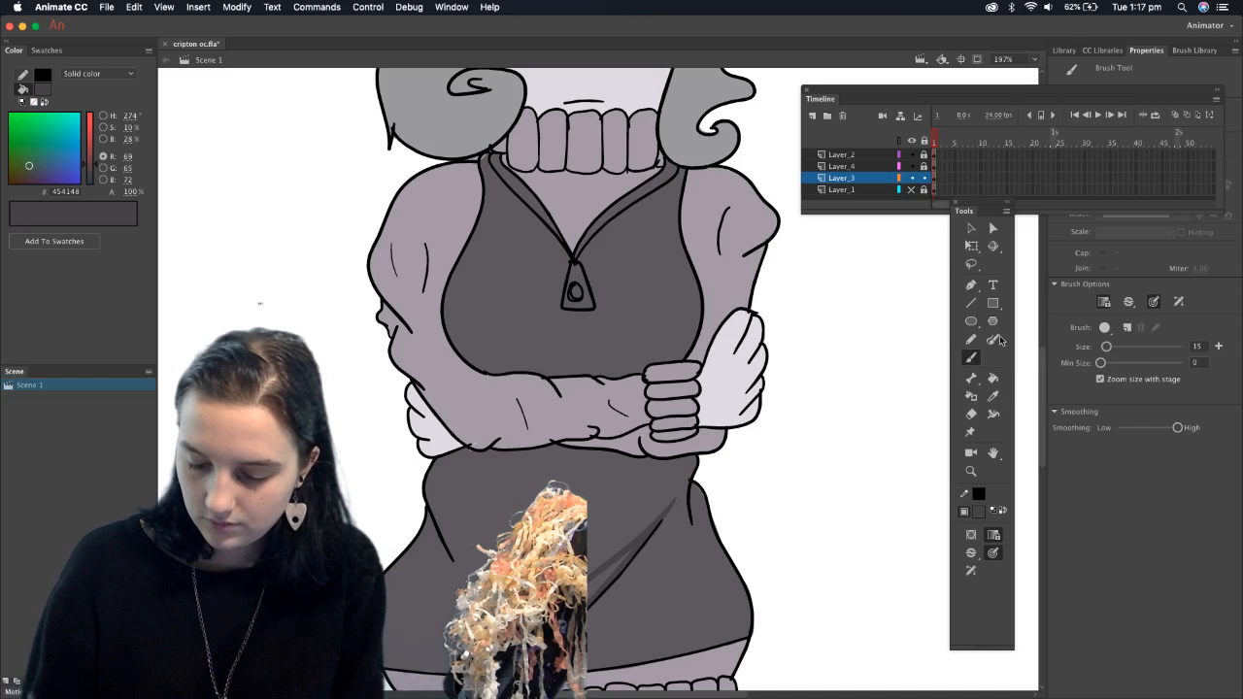
left_click(994, 378)
left_click(607, 578)
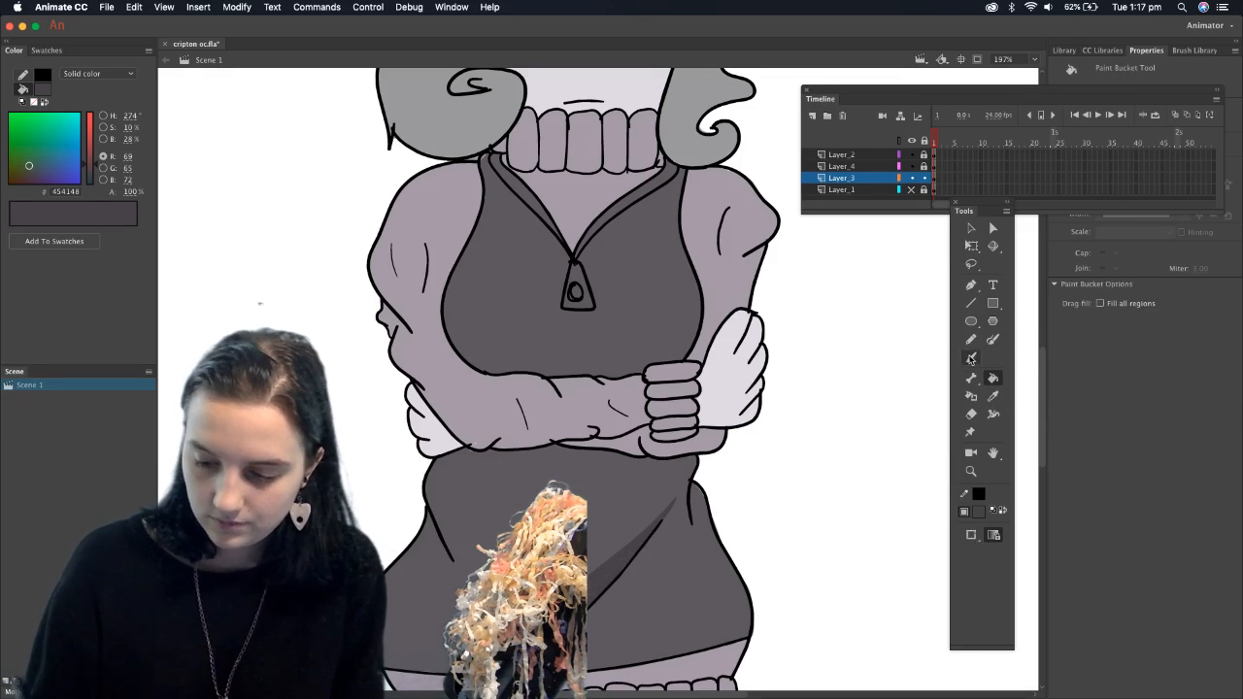
Outline a wavy shadow across the waist beneath the crossed arms and down the fold, and fill it with #454148
left_click(971, 358)
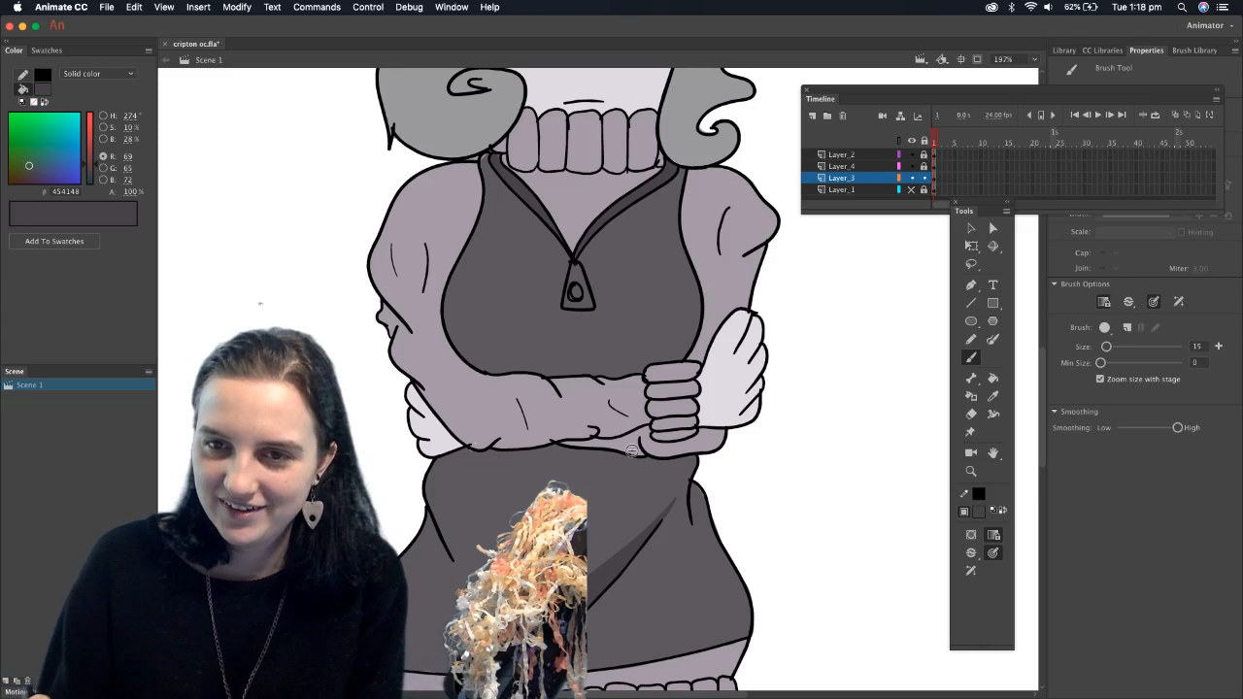
mouse_move(452, 561)
left_mouse_down()
mouse_move(460, 519)
mouse_move(493, 473)
mouse_move(558, 469)
left_mouse_up()
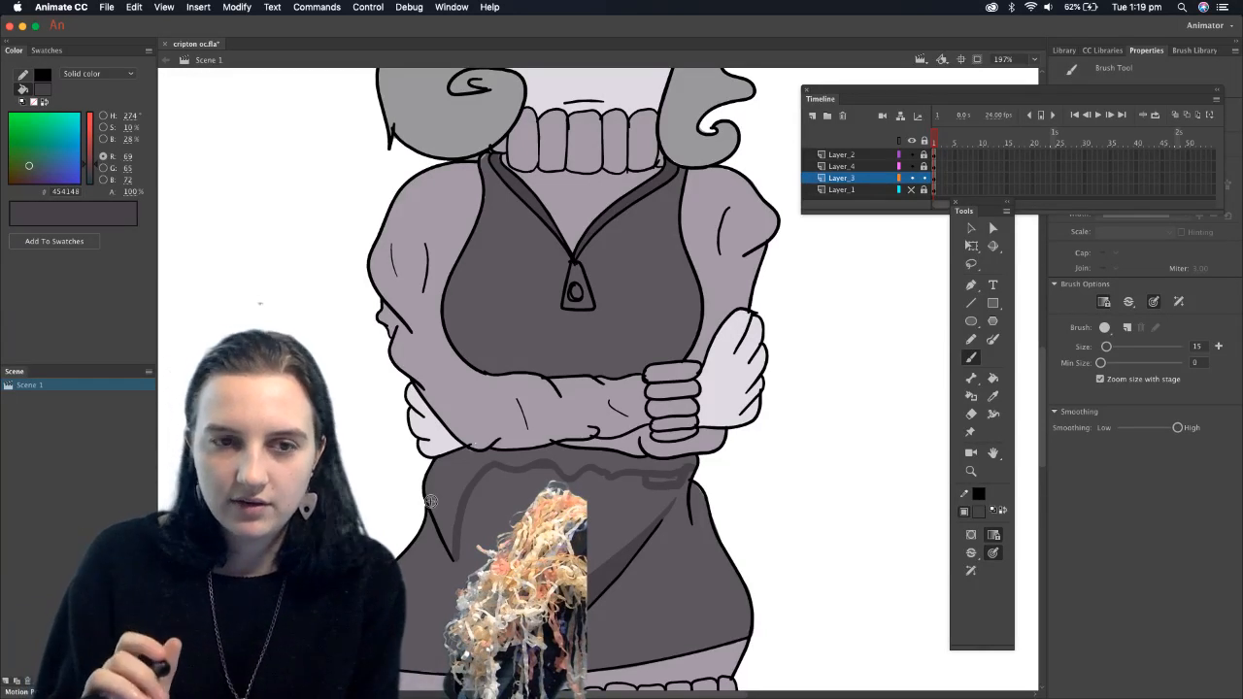
left_click_drag(444, 527, 448, 545)
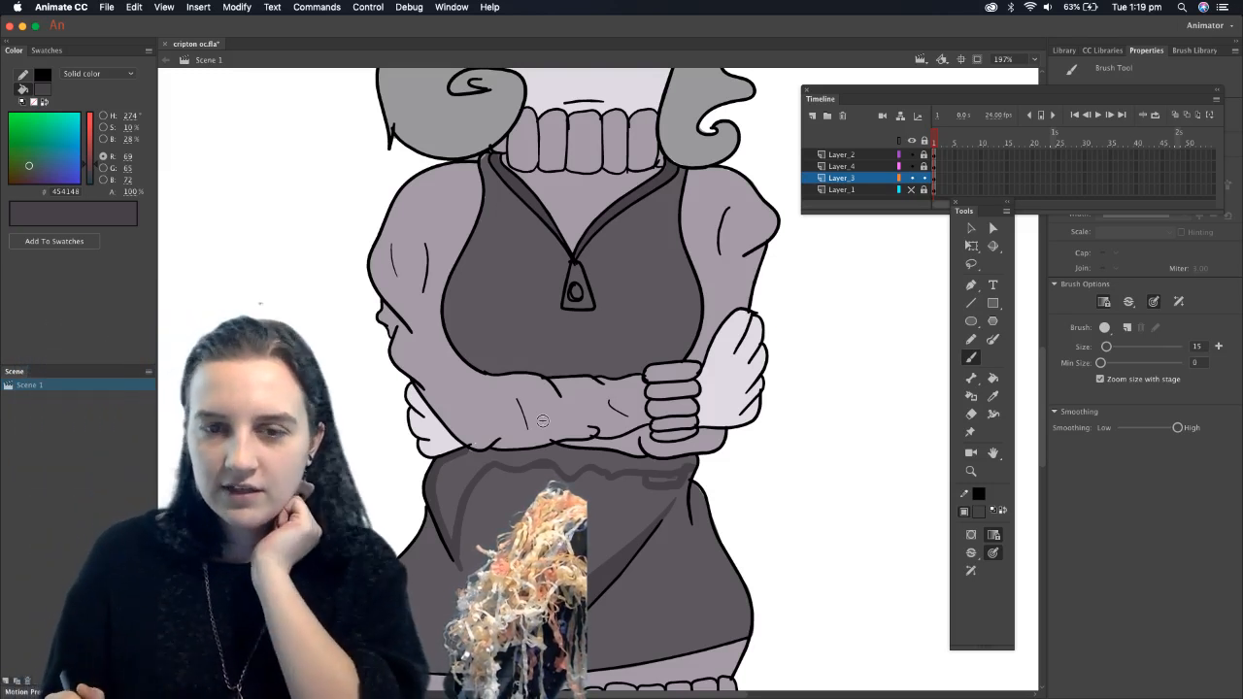
left_click(991, 378)
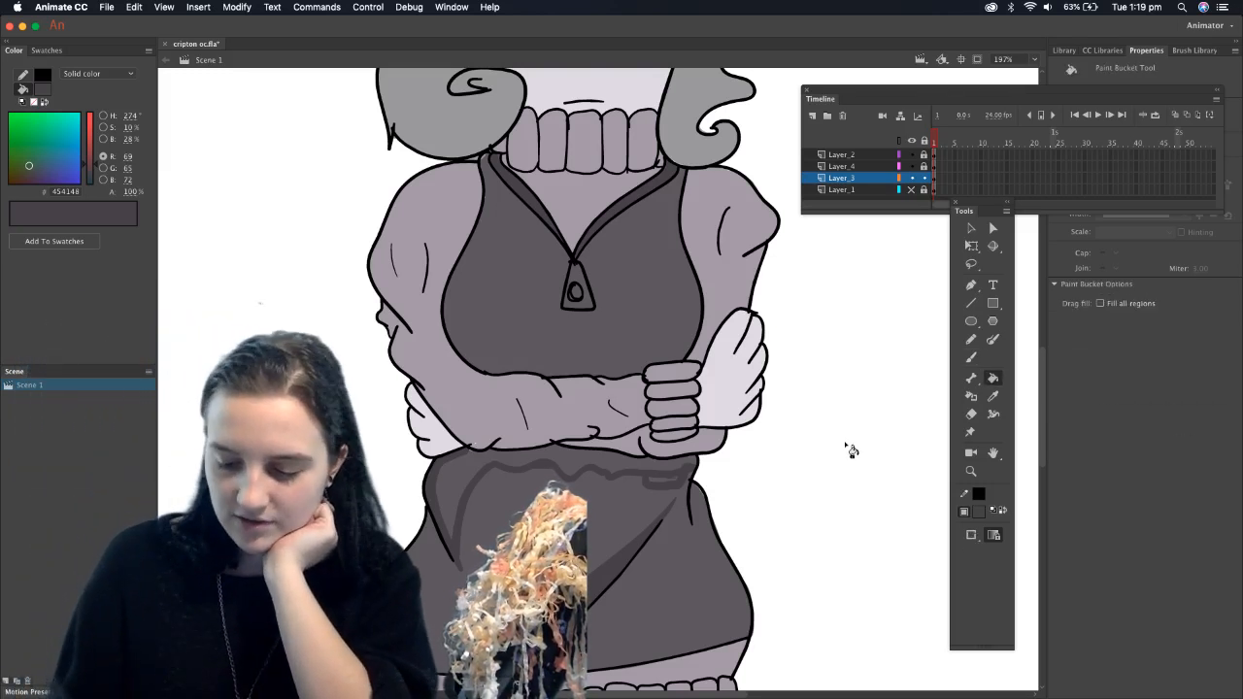
left_click(671, 472)
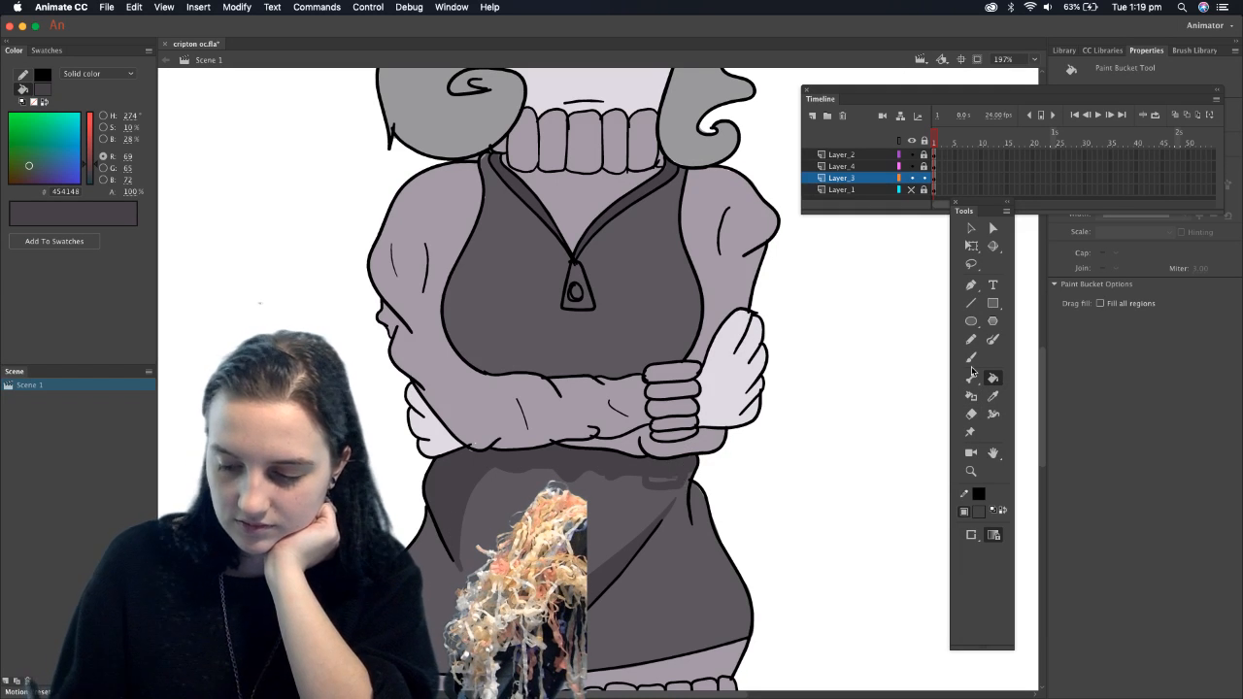
Brush a curved shadow edge down the chest of the dress and fill the enclosed area with the resampled dark shade #454148
key("b")
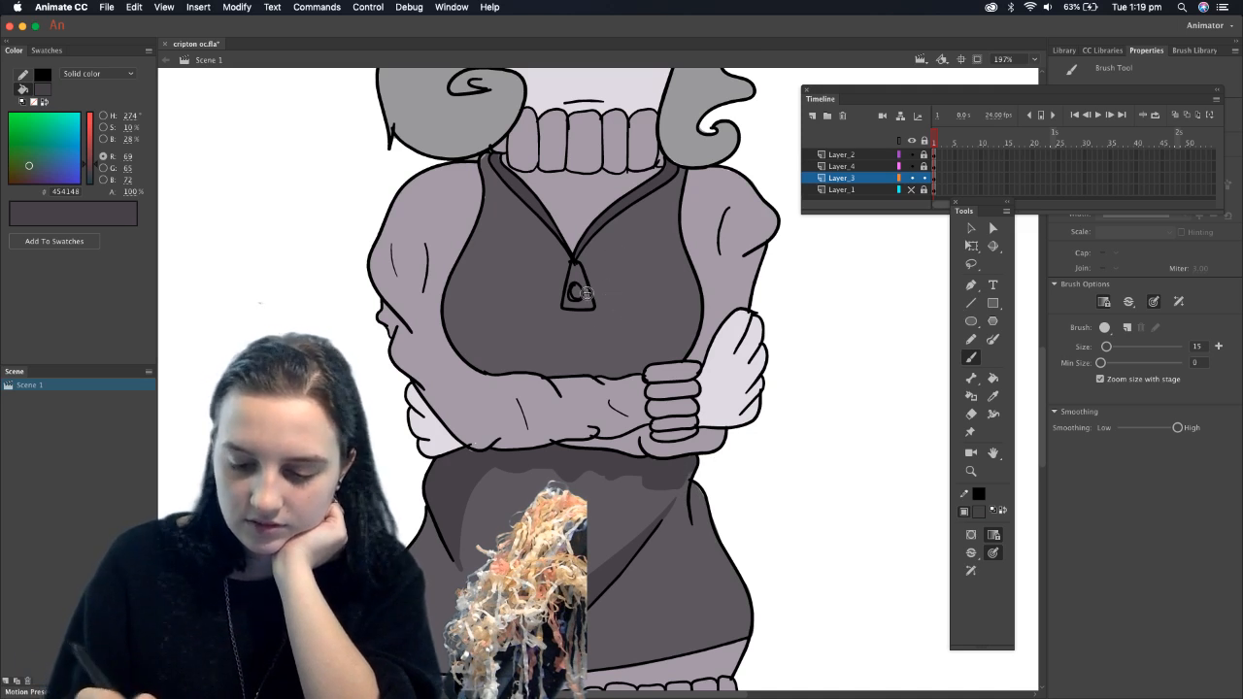
mouse_move(488, 175)
left_mouse_down()
mouse_move(506, 232)
mouse_move(512, 342)
mouse_move(554, 371)
mouse_move(649, 369)
left_mouse_up()
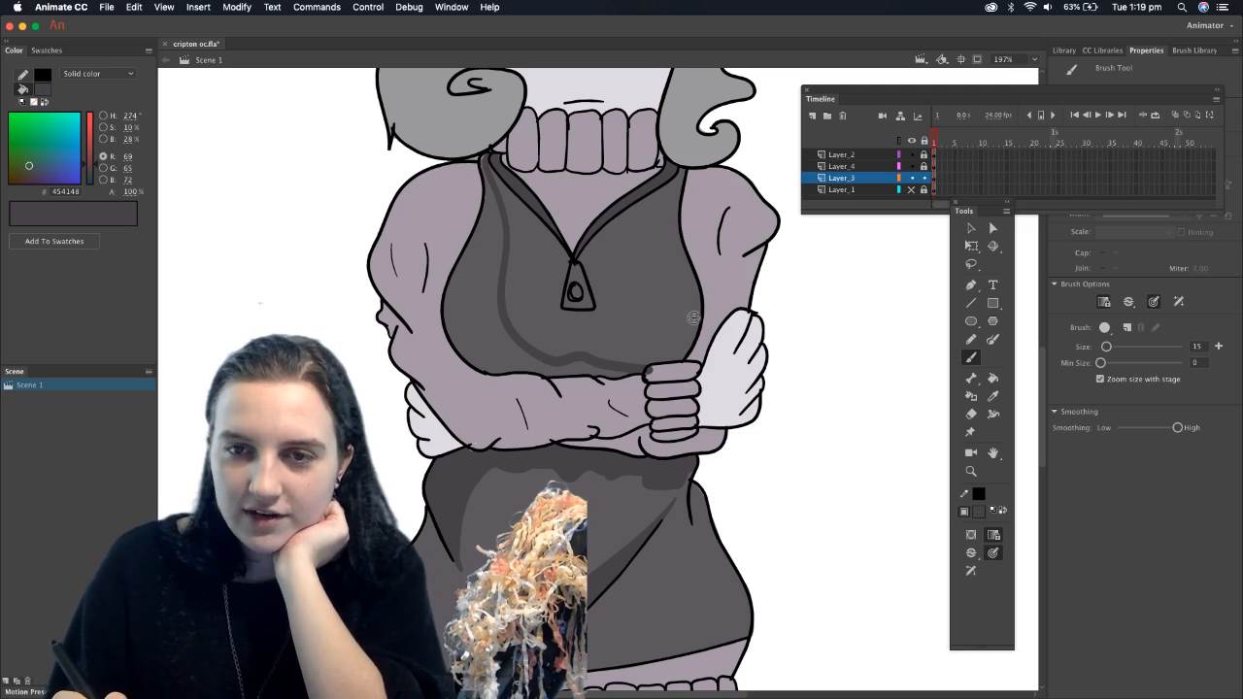
left_click(992, 395)
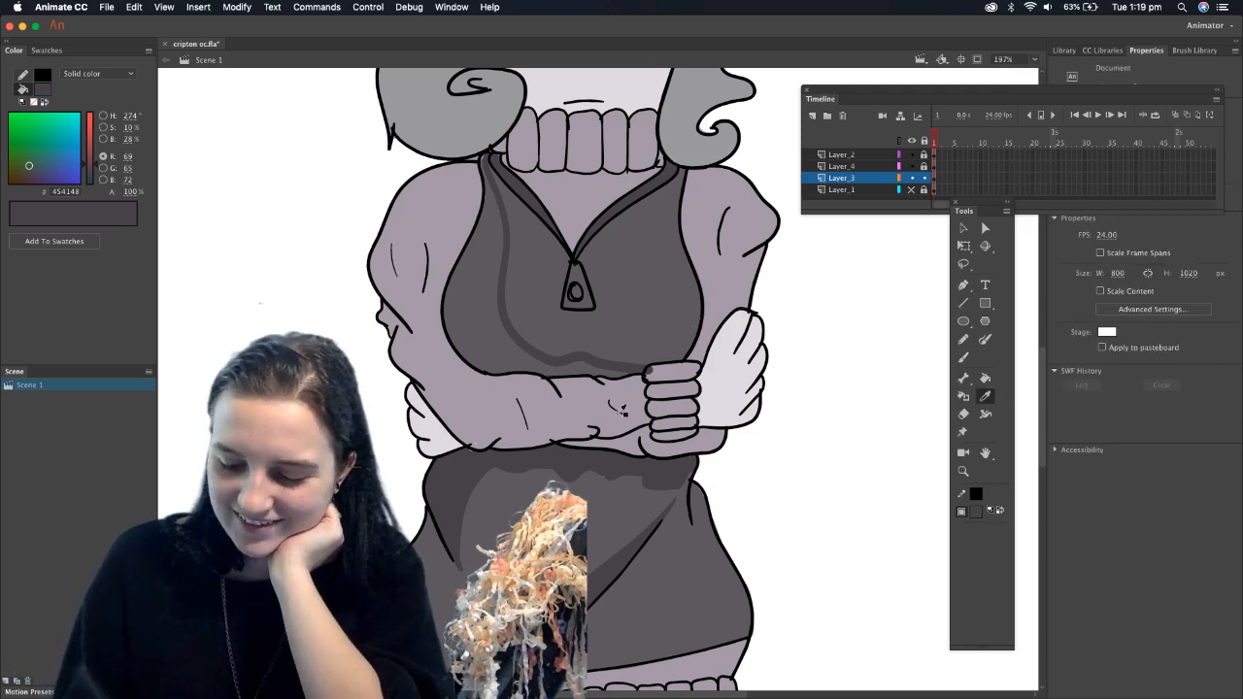
left_click(602, 411)
key("b")
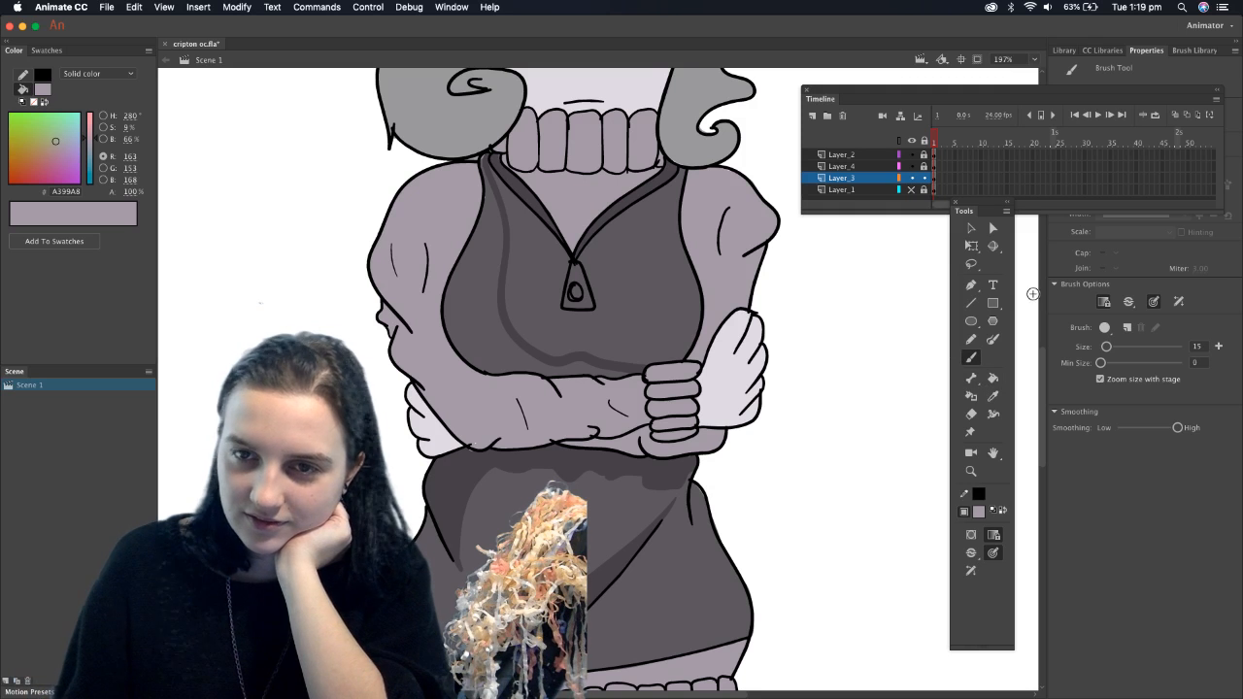
left_click(990, 394)
left_click(639, 445)
left_click(498, 350)
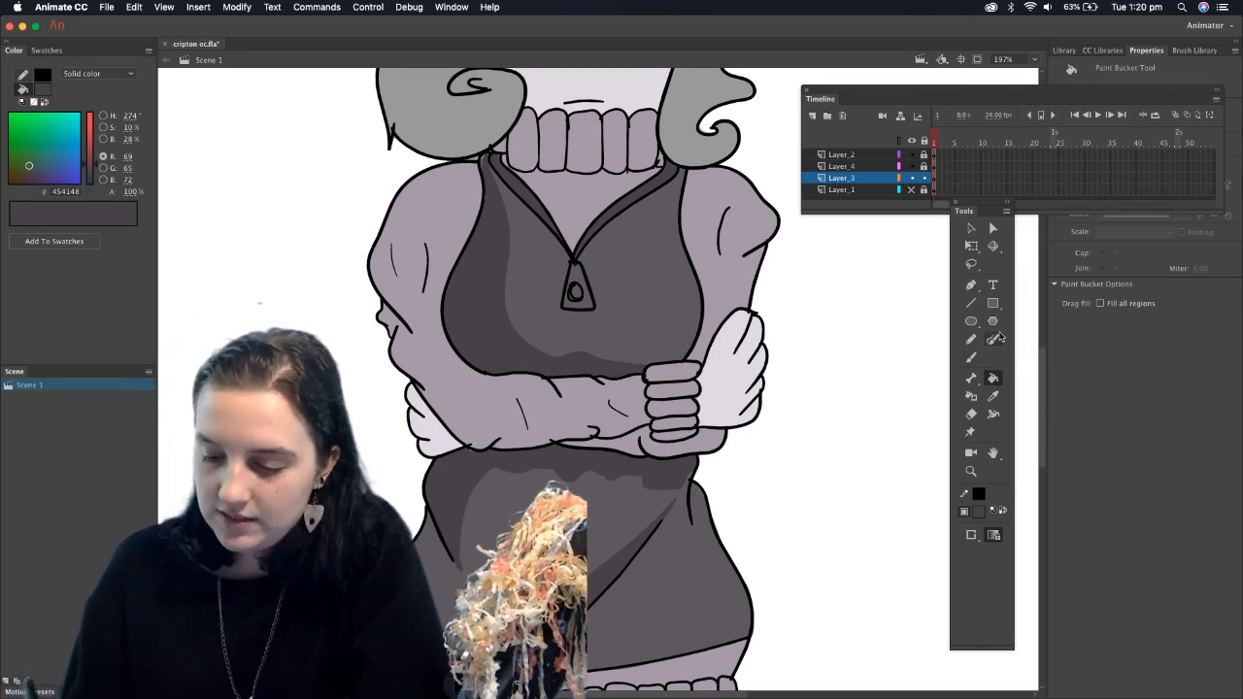
Sample the mauve sleeve colour and darken it to #79727D as the shadow fill colour
key("b")
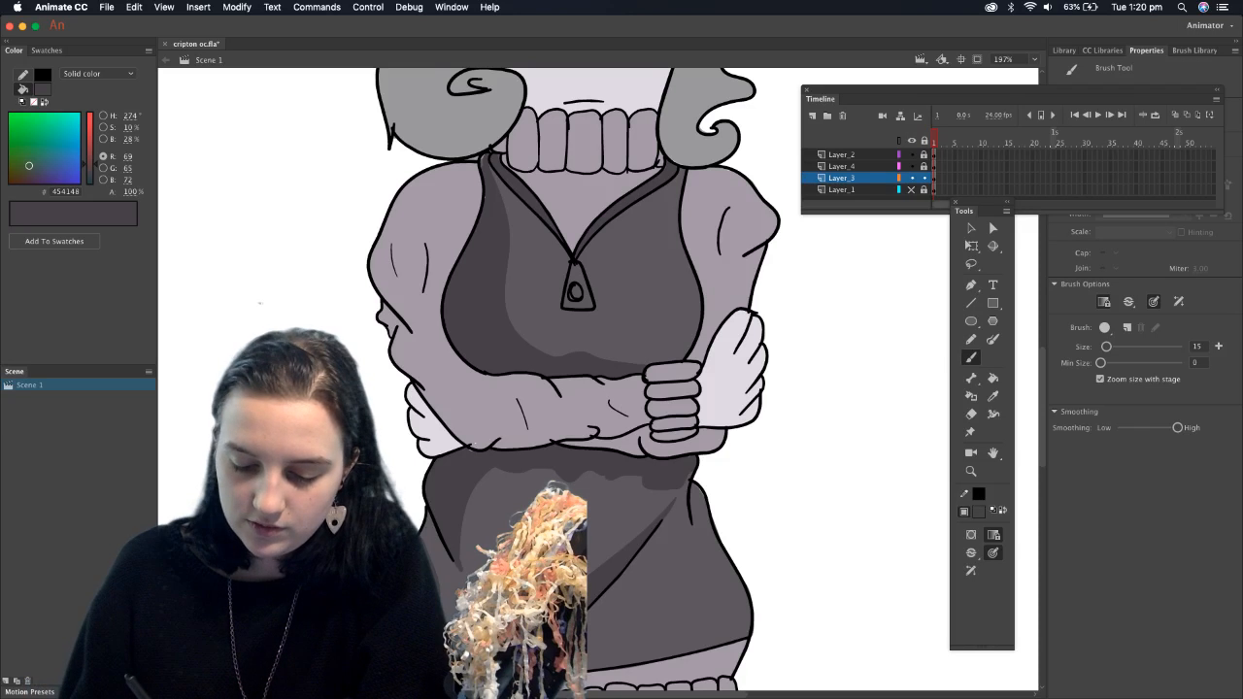
left_click(994, 378)
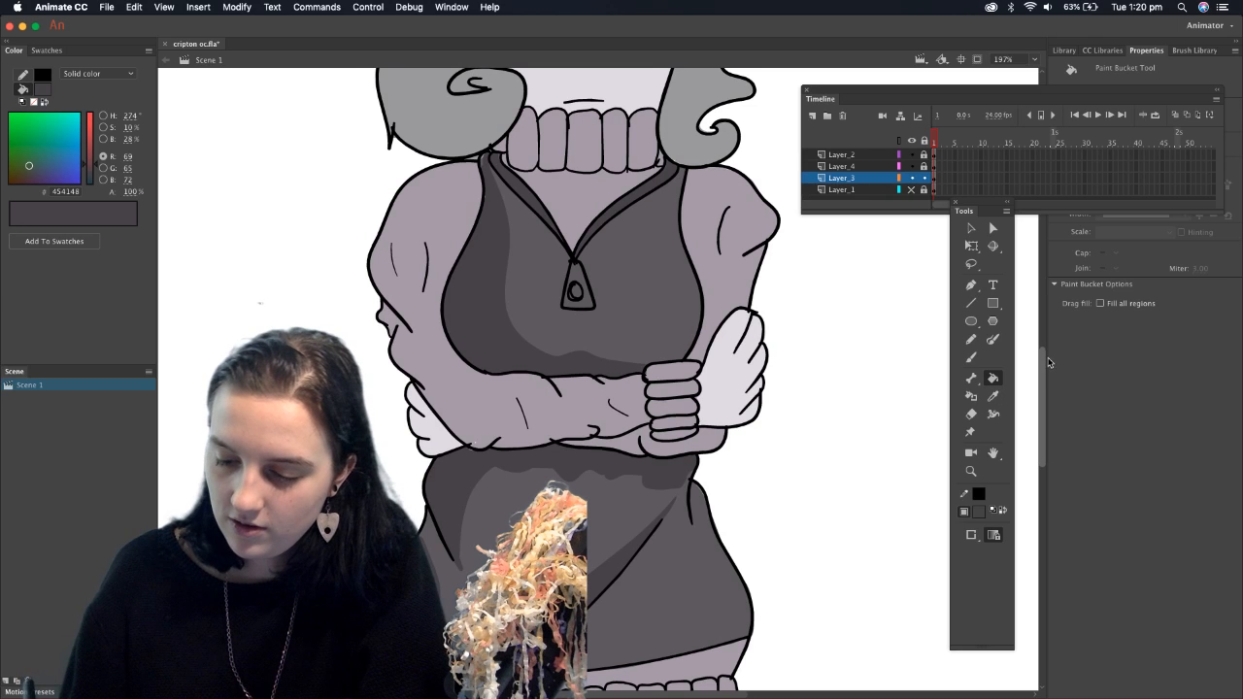
scroll(1048, 362, "up", 2)
scroll(1032, 381, "down", 1)
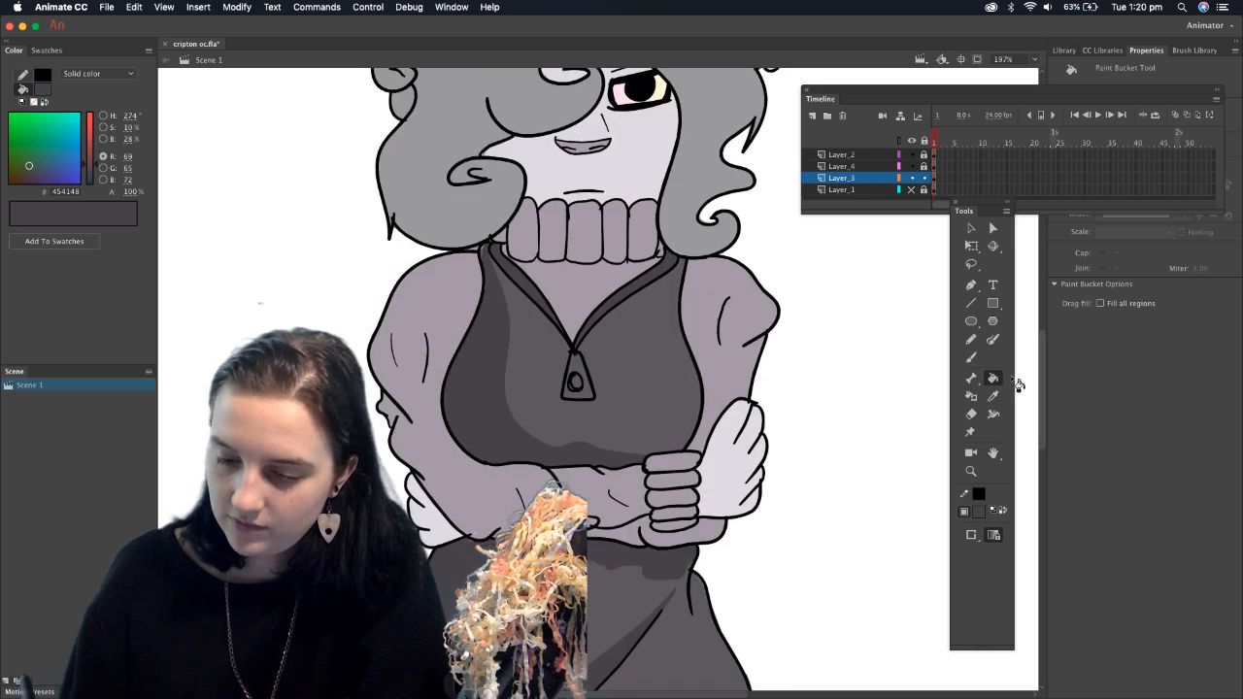
left_click(996, 397)
left_click(730, 381)
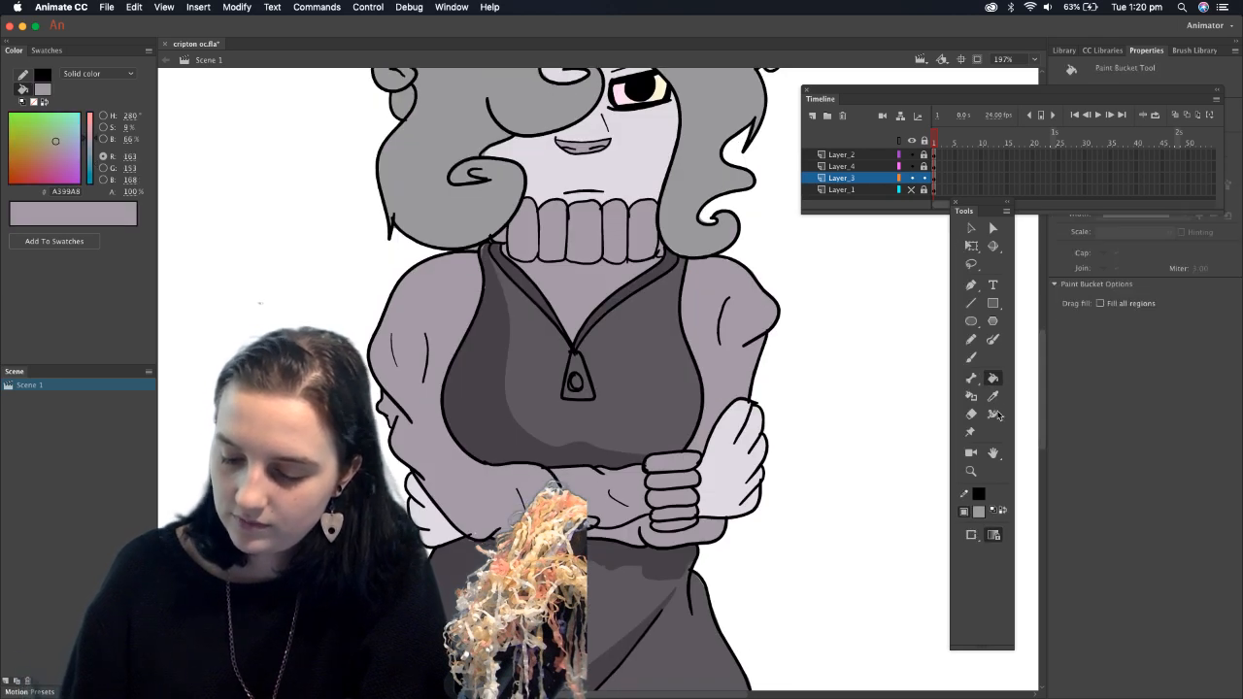
left_click(981, 510)
left_click(1214, 529)
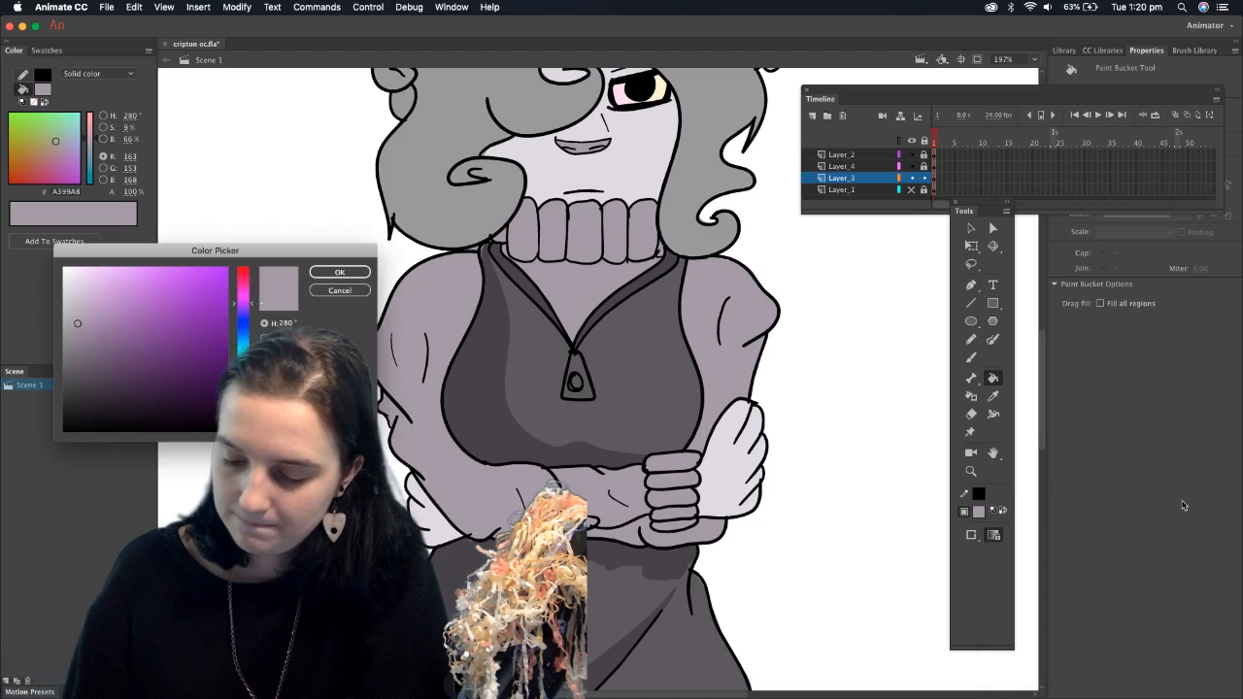
left_click_drag(78, 331, 78, 343)
left_click(340, 272)
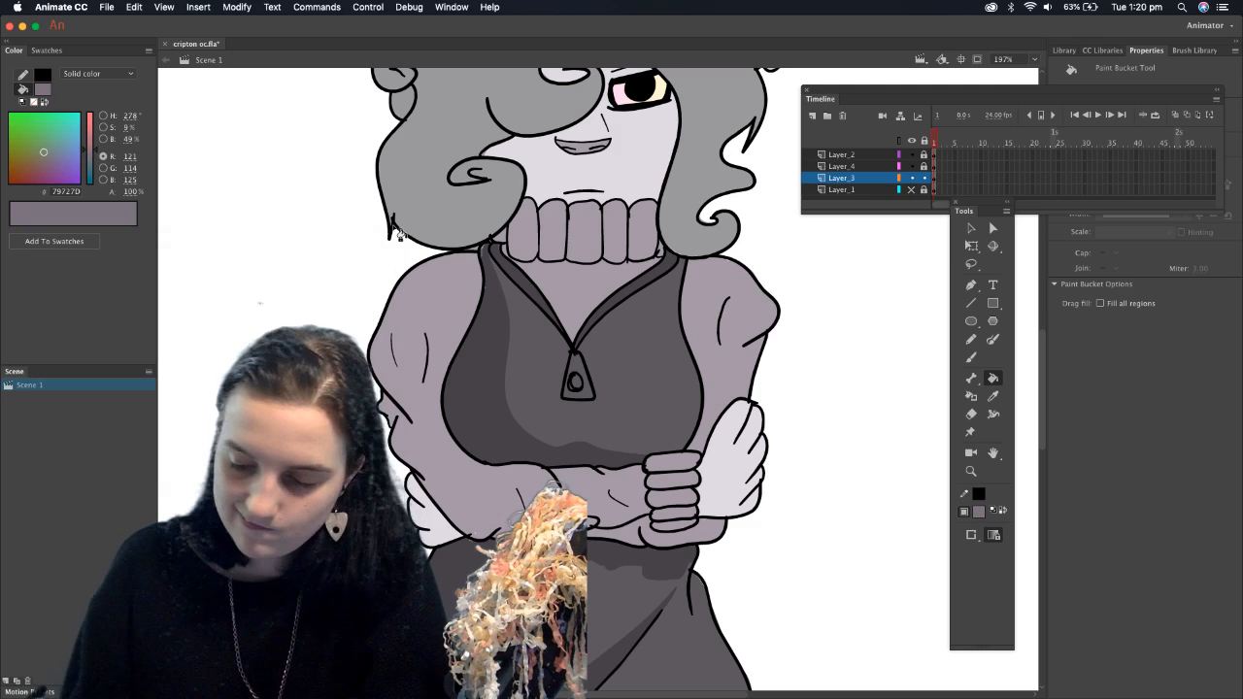
Brush a shadow edge along the outer side of the left-hand upper sleeve and fill it with #79727D
left_click(969, 357)
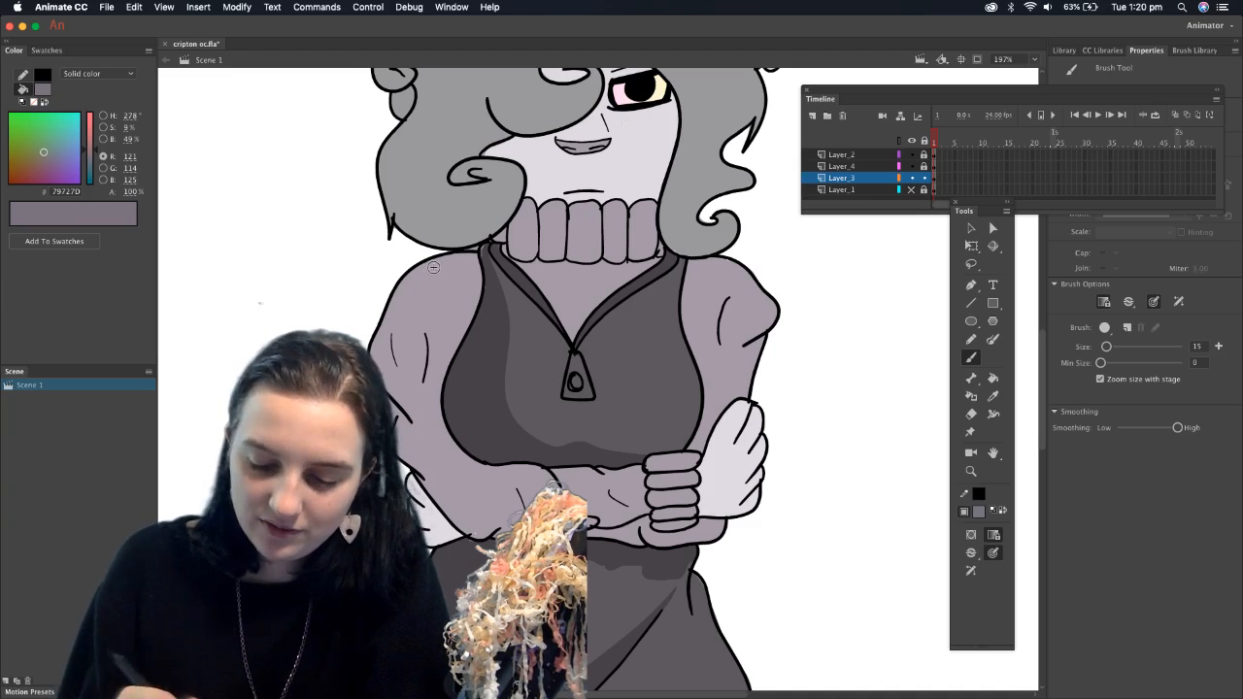
mouse_move(431, 260)
left_mouse_down()
mouse_move(401, 295)
mouse_move(389, 349)
left_mouse_up()
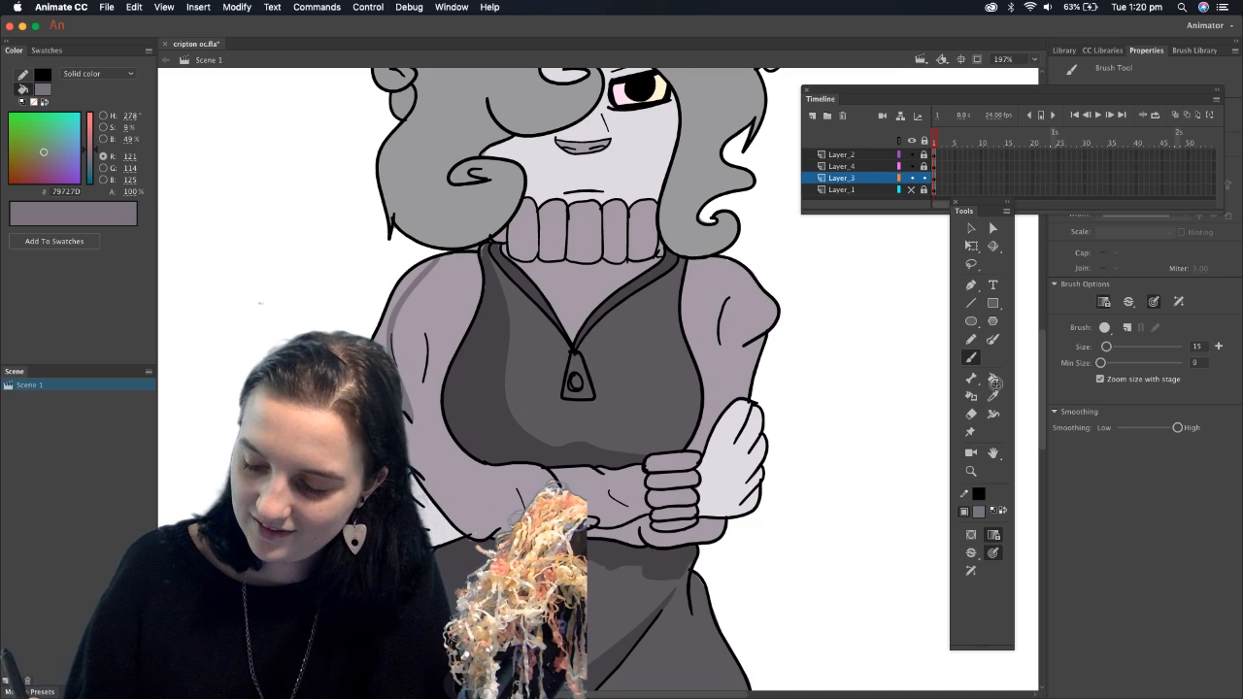
key("k")
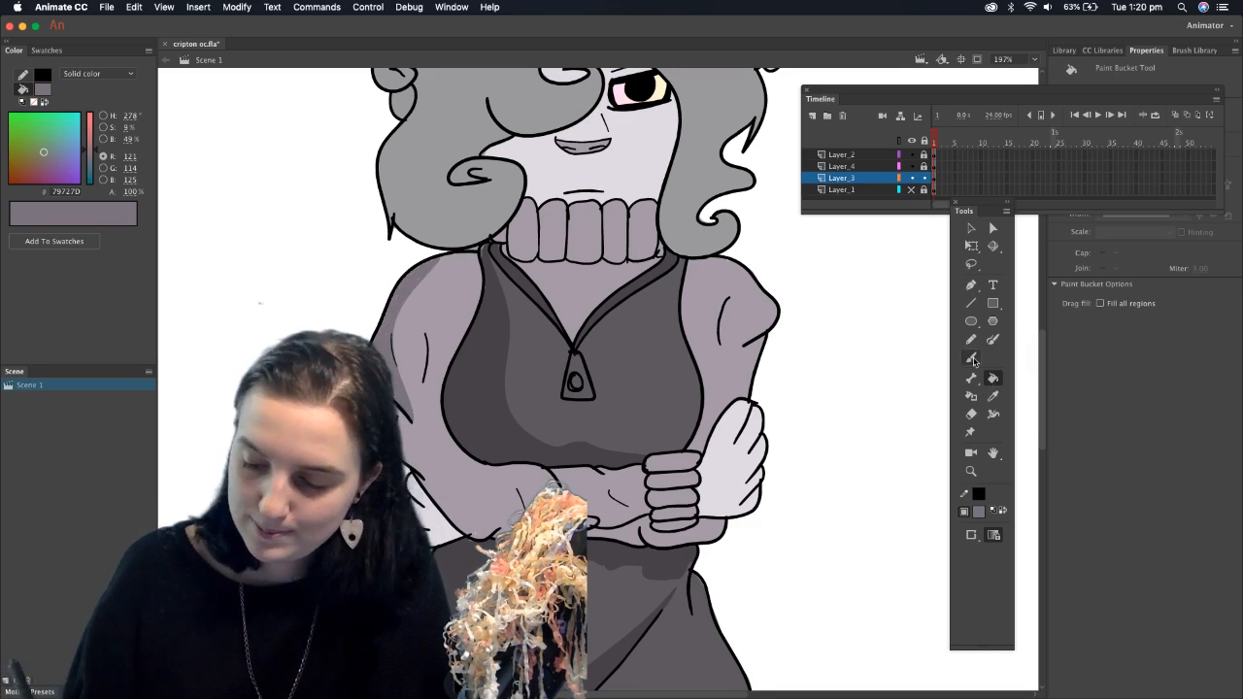
Try shading the folds of the ribbed wrist cuff with #79727D brush strokes, and undo them
key("b")
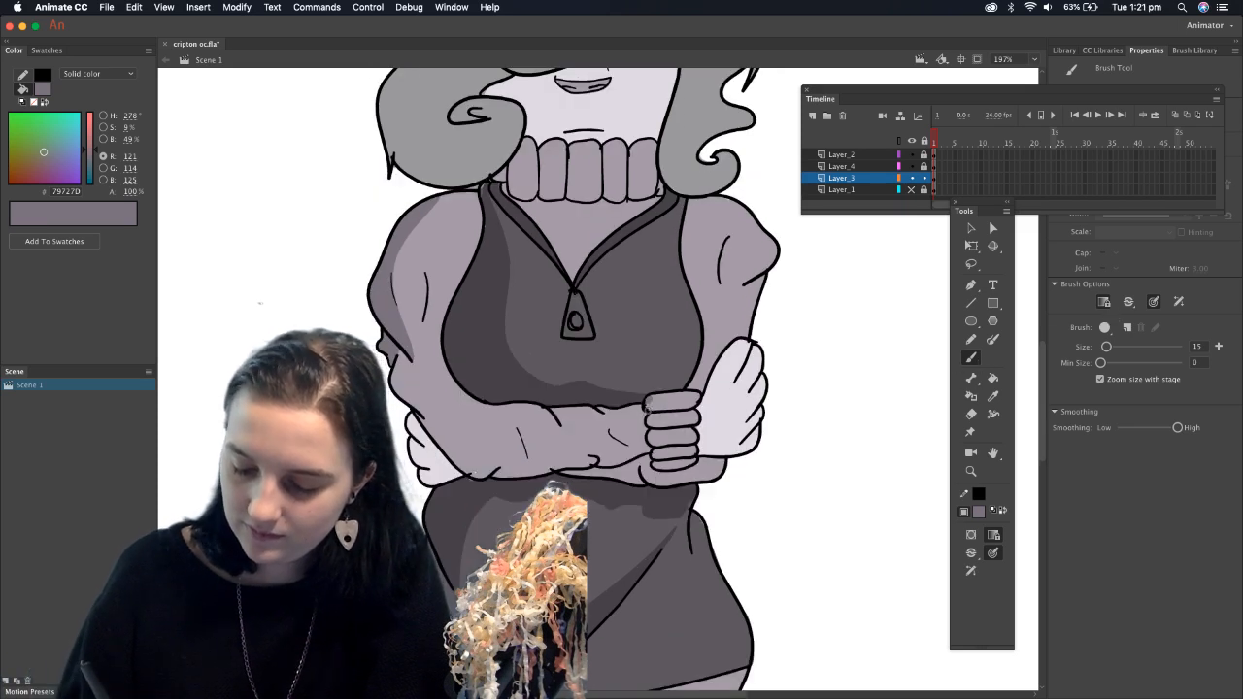
left_click_drag(645, 400, 701, 399)
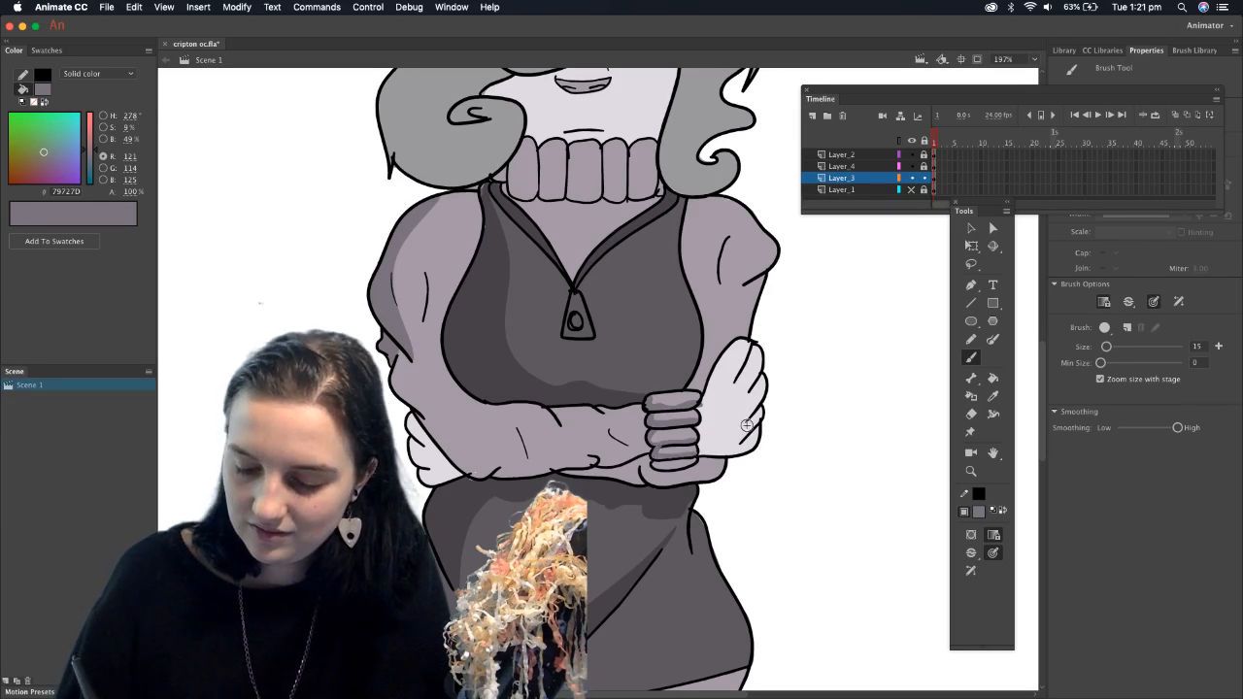
key("ctrl+z")
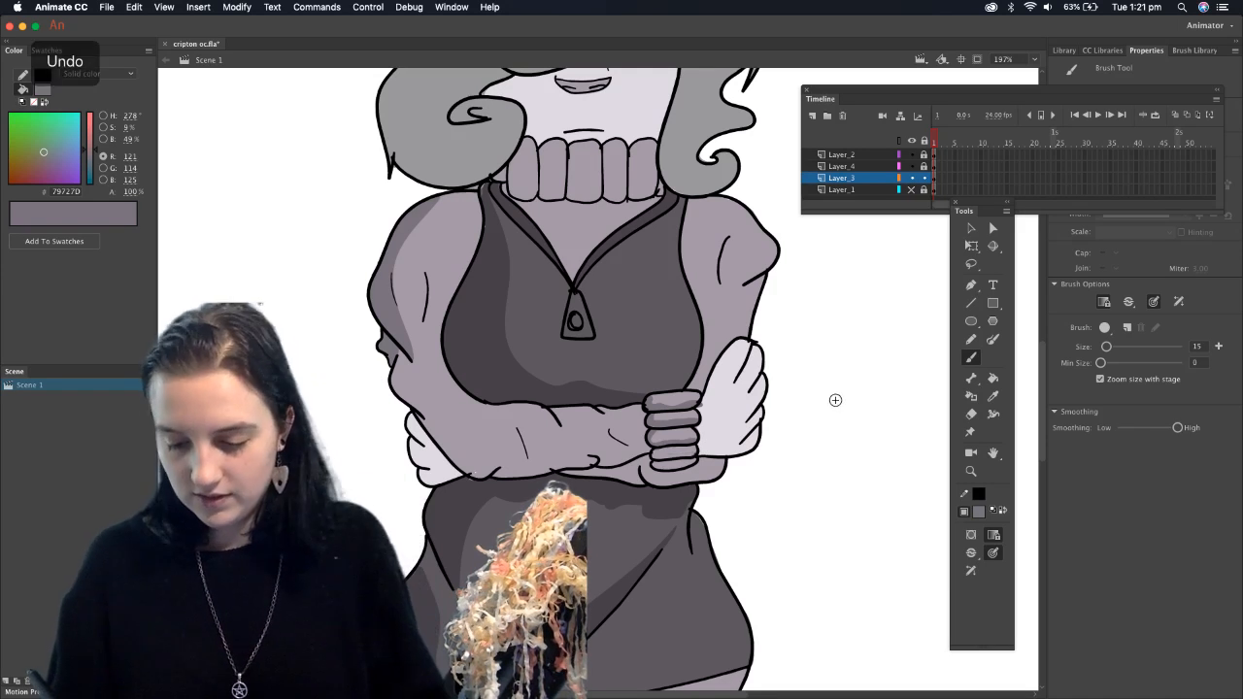
key("ctrl+z")
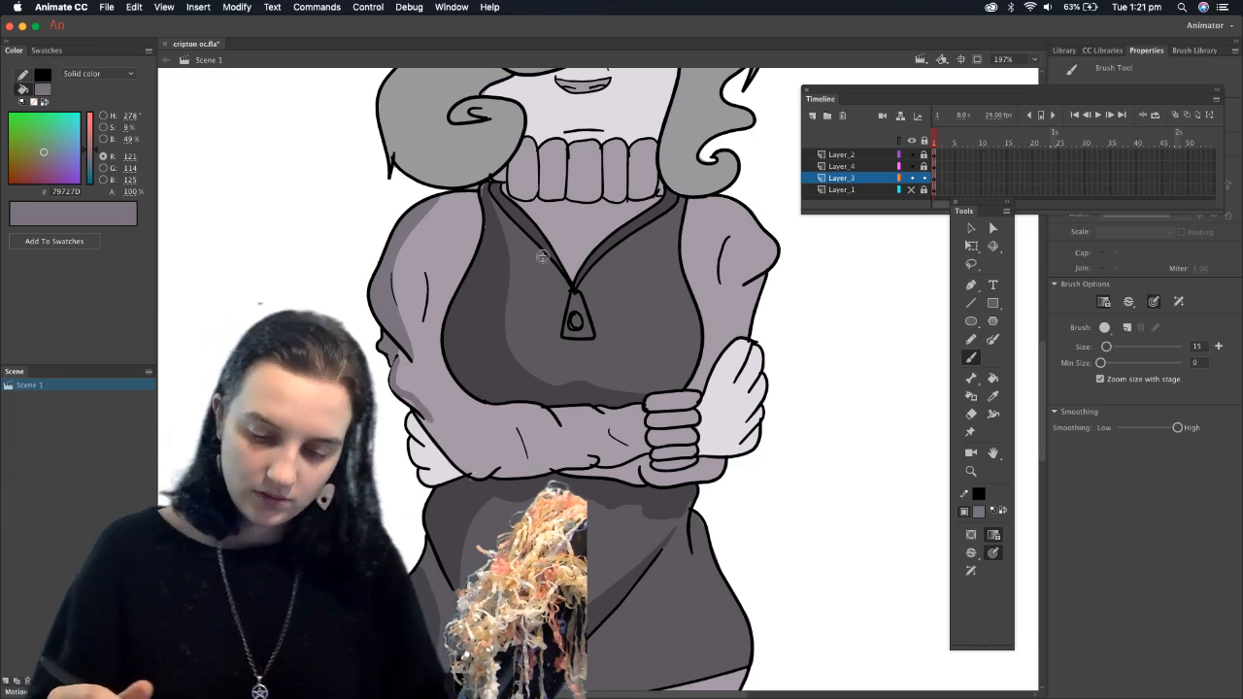
Brush #79727D shadows along the left-hand upper-sleeve fold, the outer elbow edge and the upper side of the crossed forearm
left_click_drag(428, 272, 423, 346)
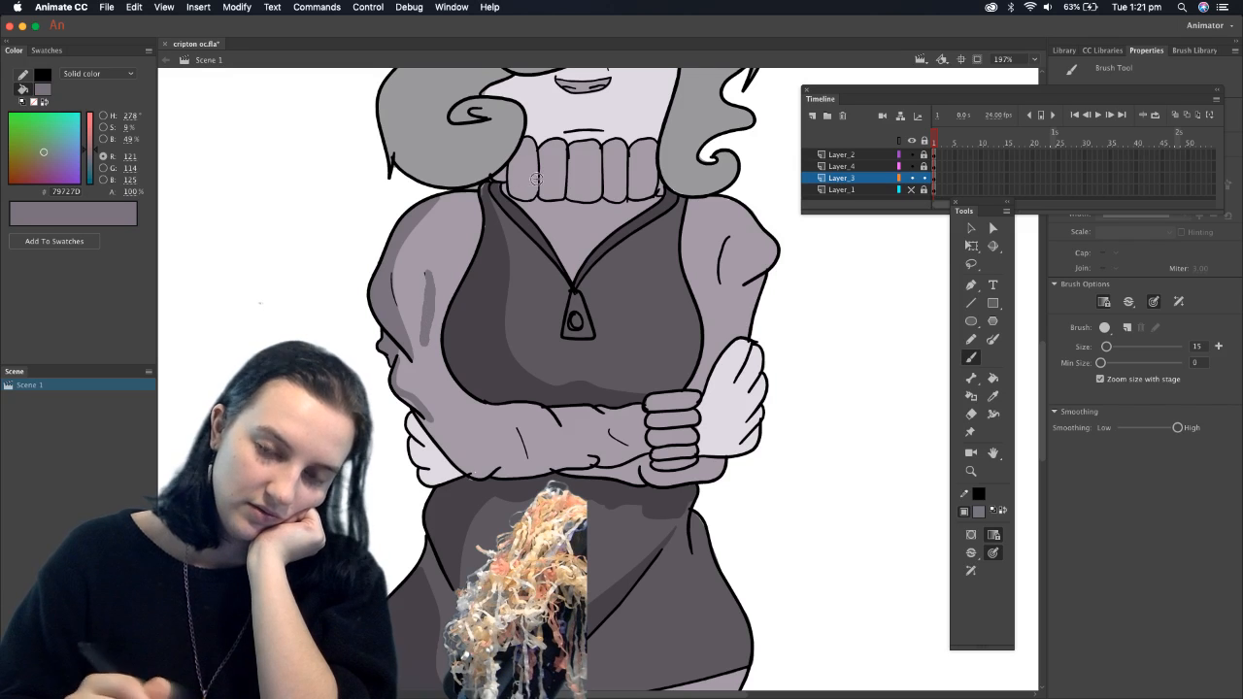
left_click_drag(425, 272, 424, 322)
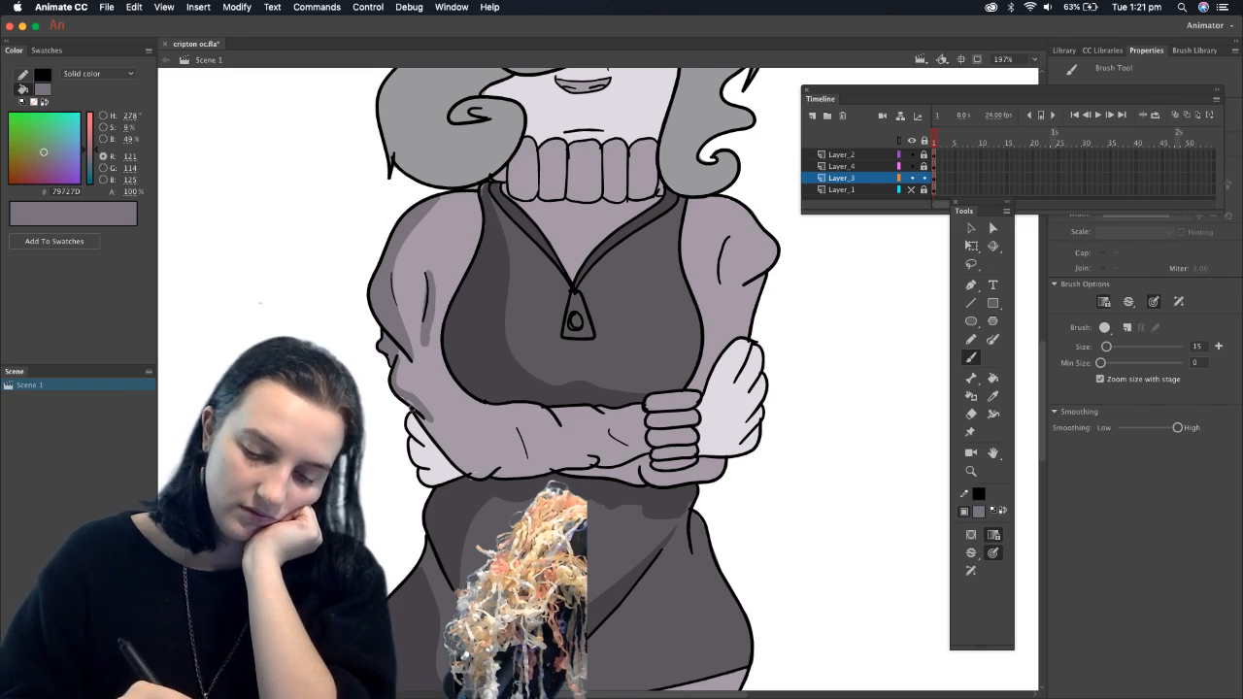
left_click_drag(423, 427, 473, 483)
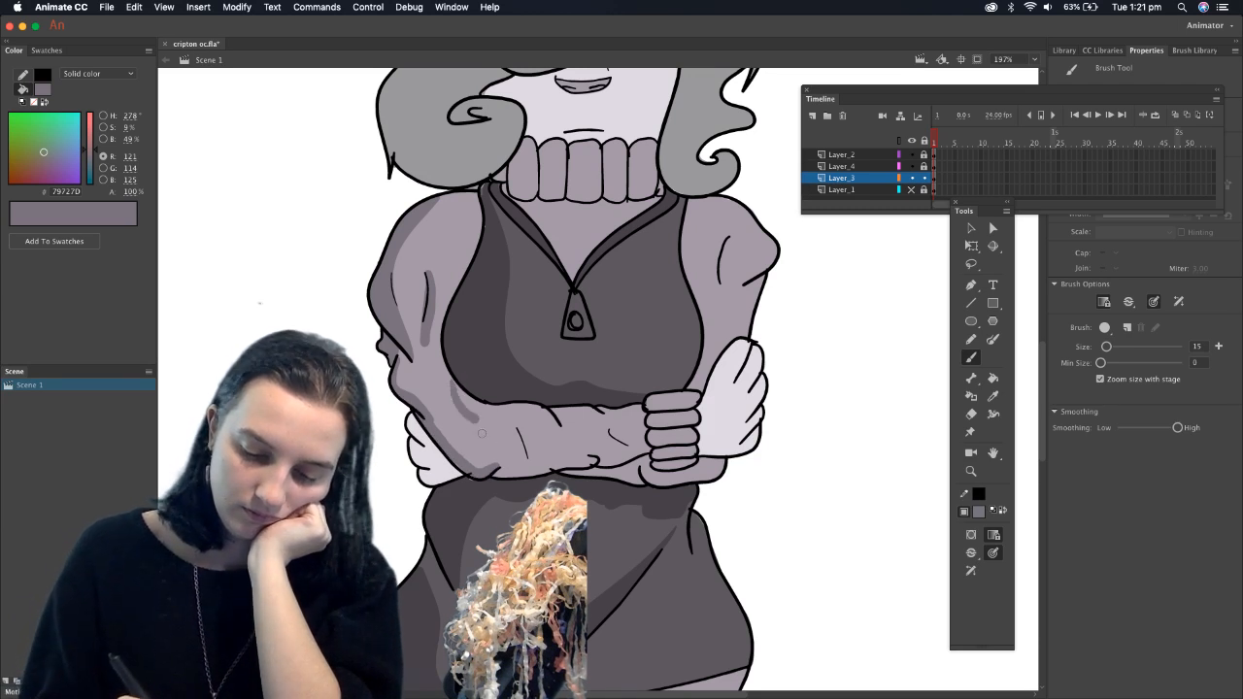
left_click_drag(482, 433, 547, 435)
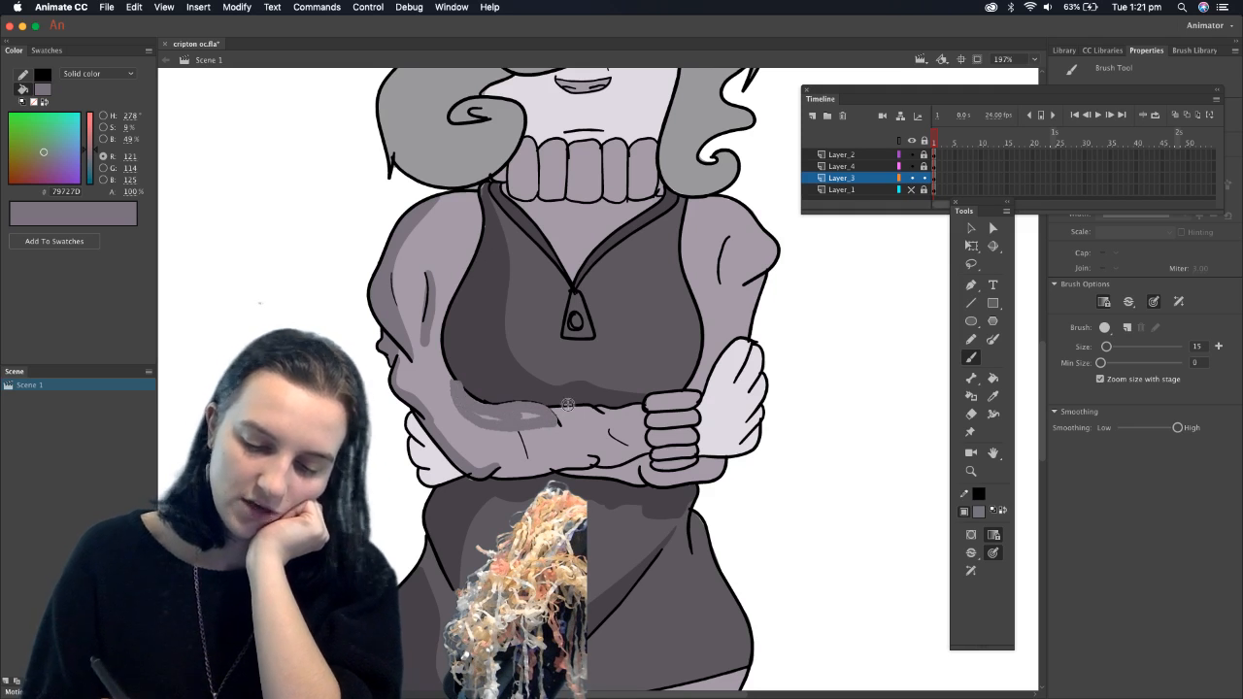
left_click_drag(566, 408, 544, 408)
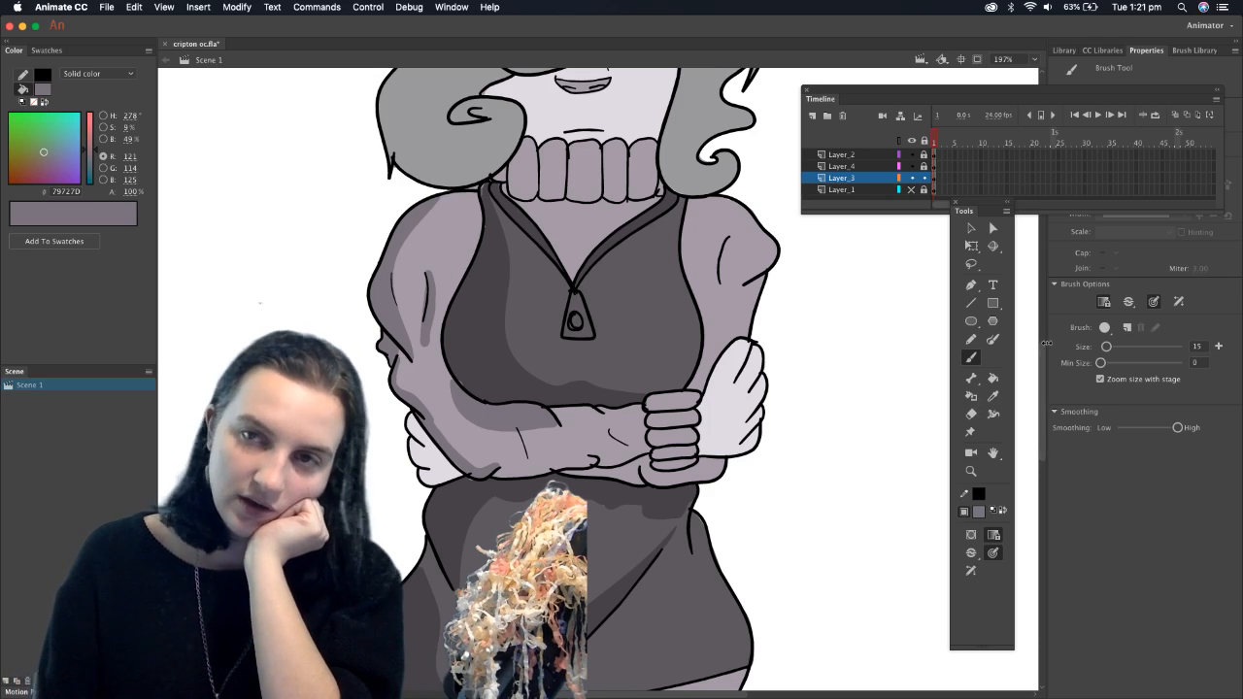
Sample the dress's dark shade #454148, and return to the sleeve shadow colour #79727D
left_click(992, 395)
left_click(527, 360)
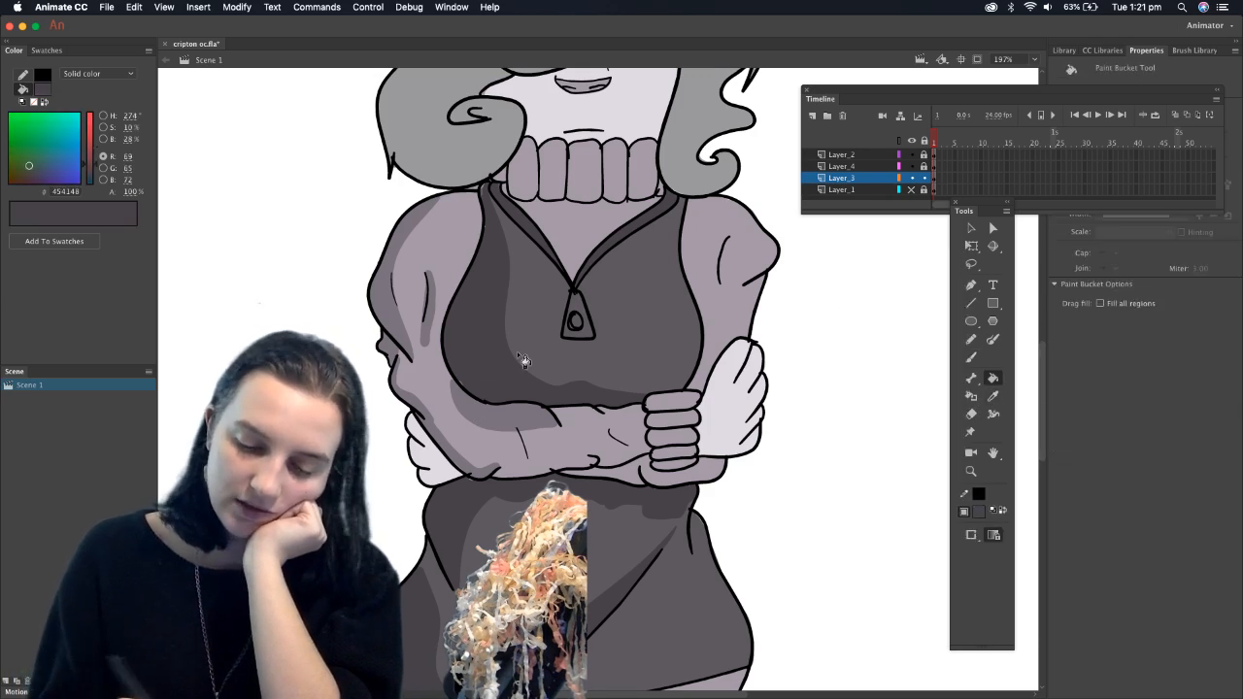
left_click(971, 356)
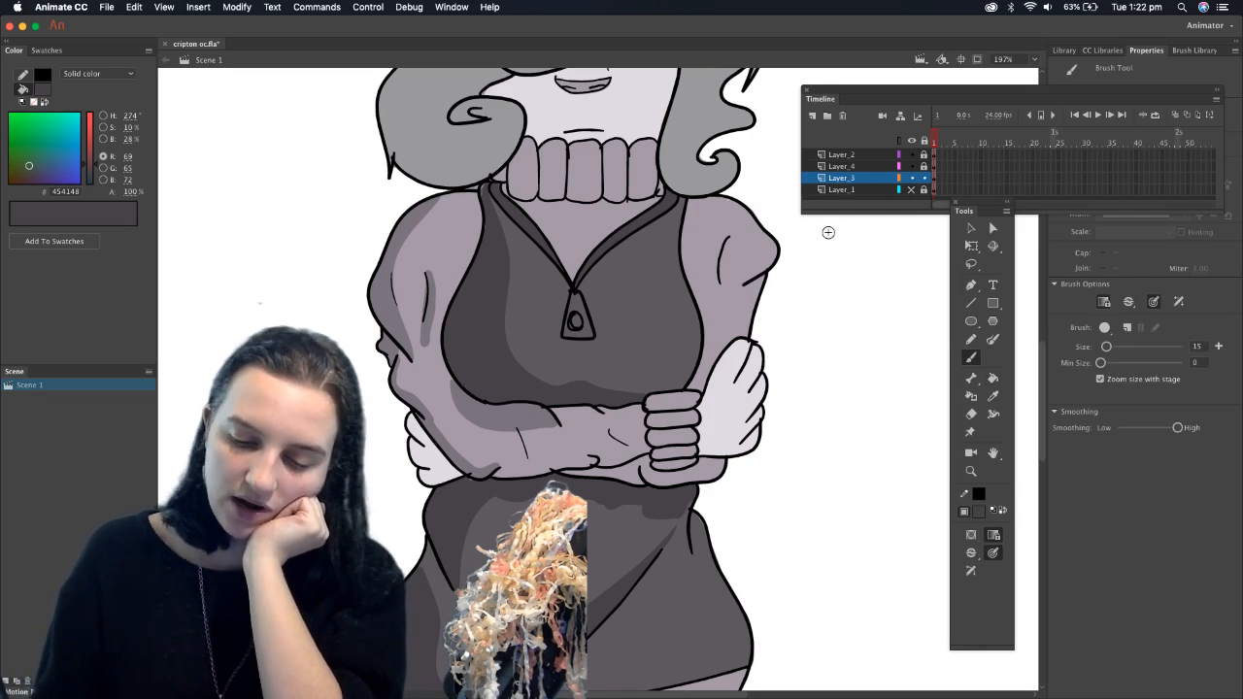
left_click(994, 395)
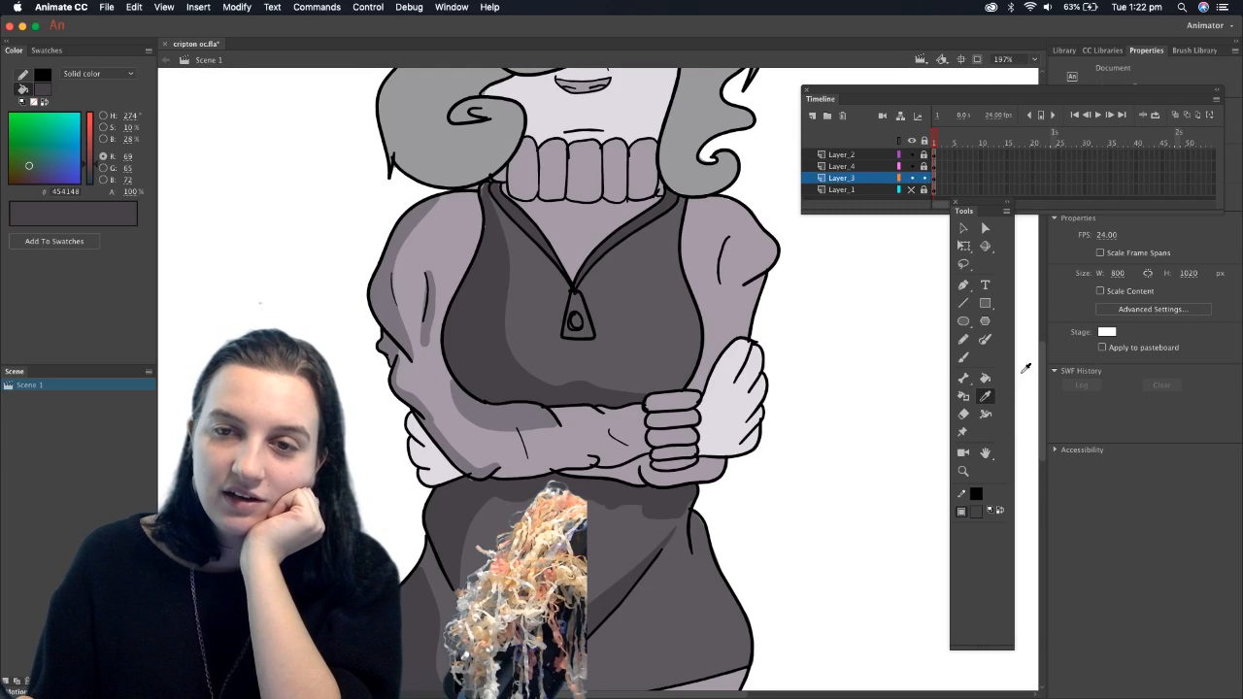
left_click(520, 407)
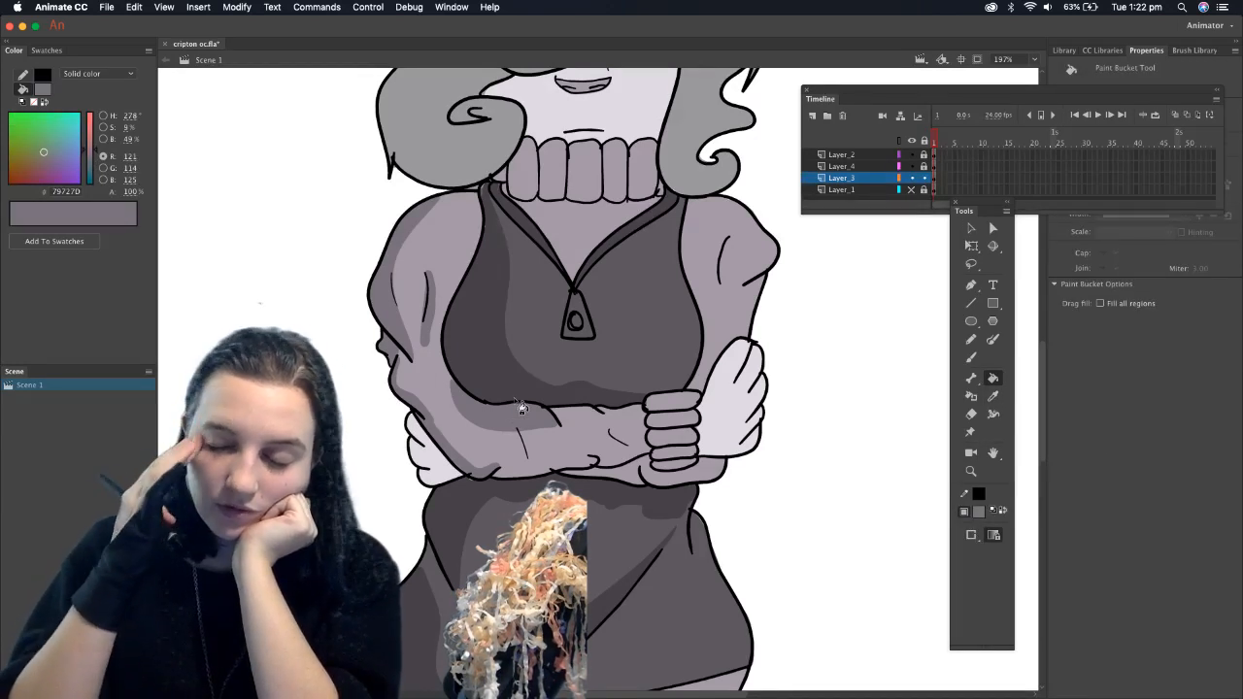
Brush #79727D shadows at the forearm crease and along the forearm's underside towards the cuff, filling the enclosed area
left_click(970, 358)
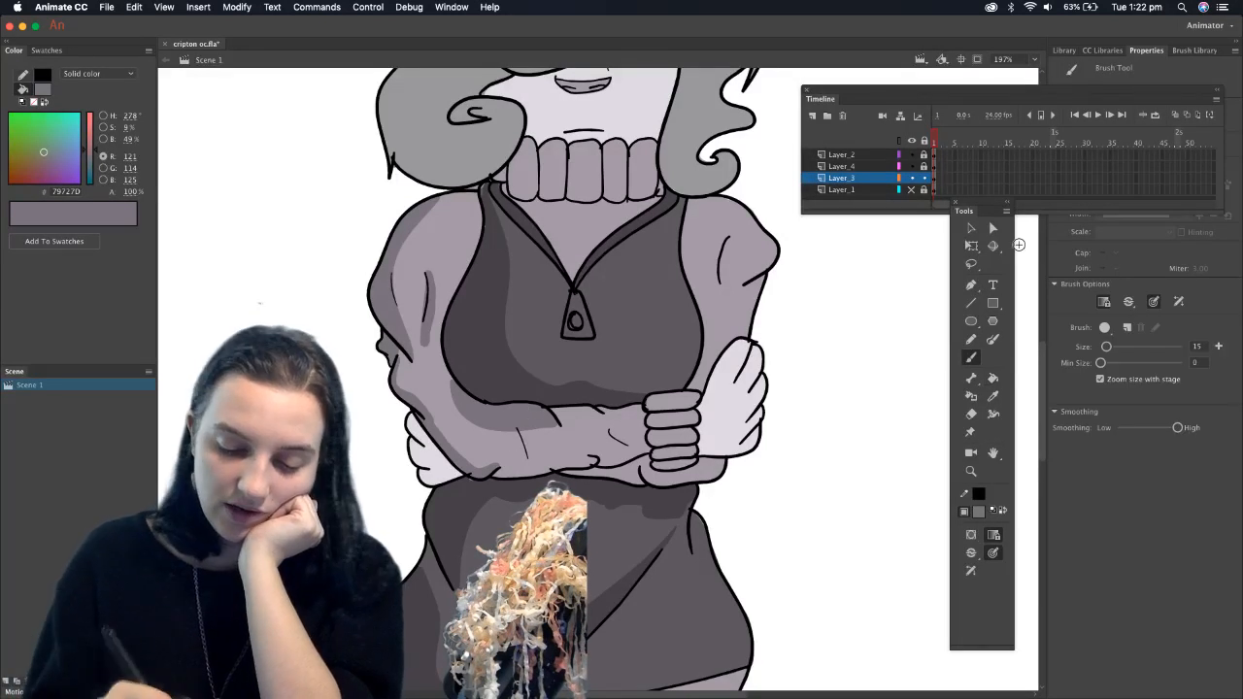
left_click_drag(506, 430, 525, 458)
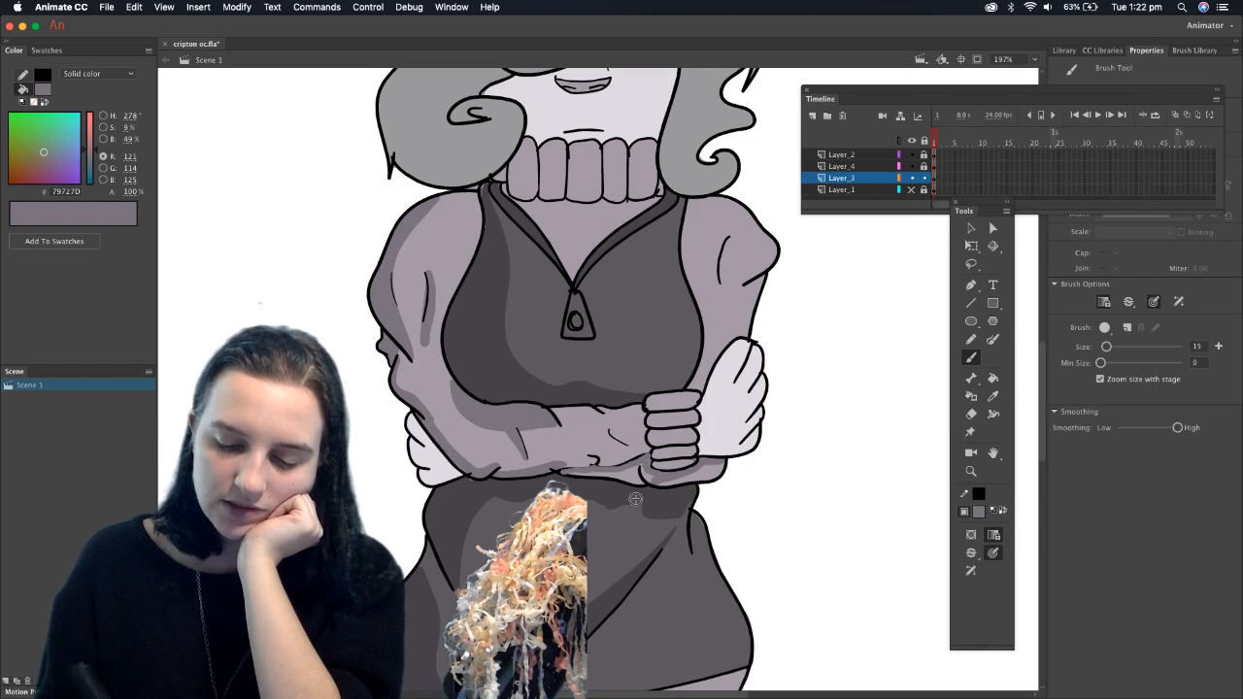
left_click(993, 380)
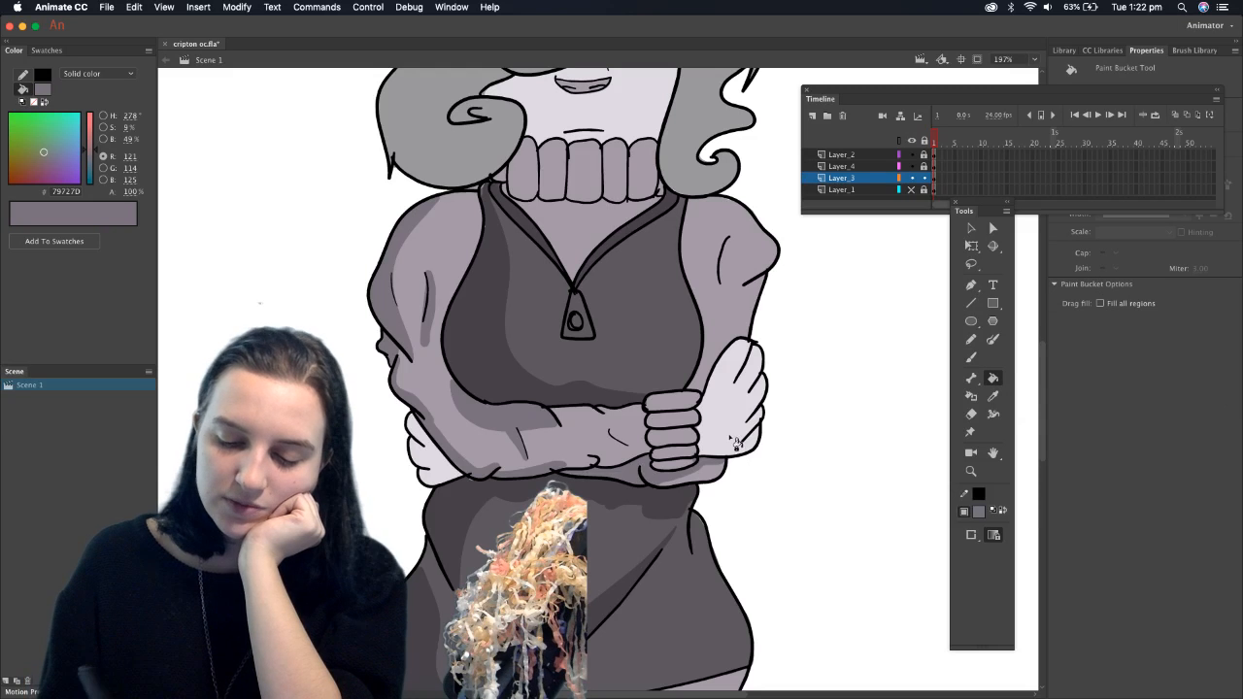
left_click(970, 357)
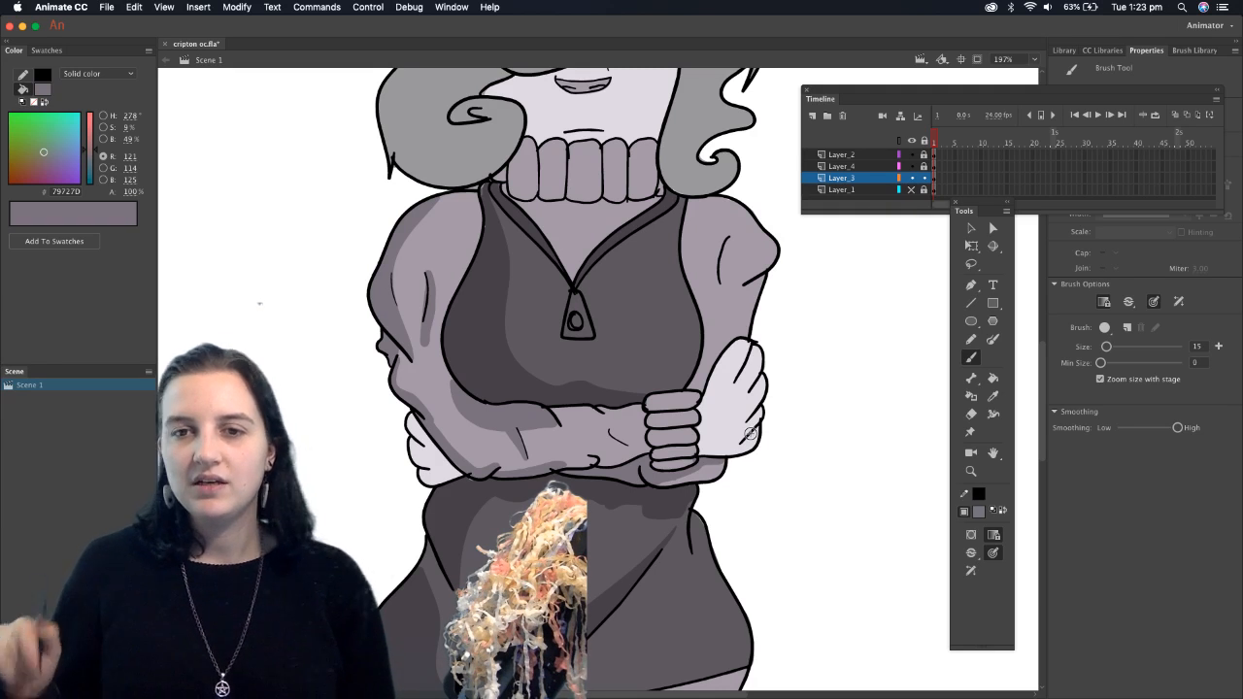
Try shading the hair beside the visible eye with #79727D brush strokes, and undo them
left_click(1034, 59)
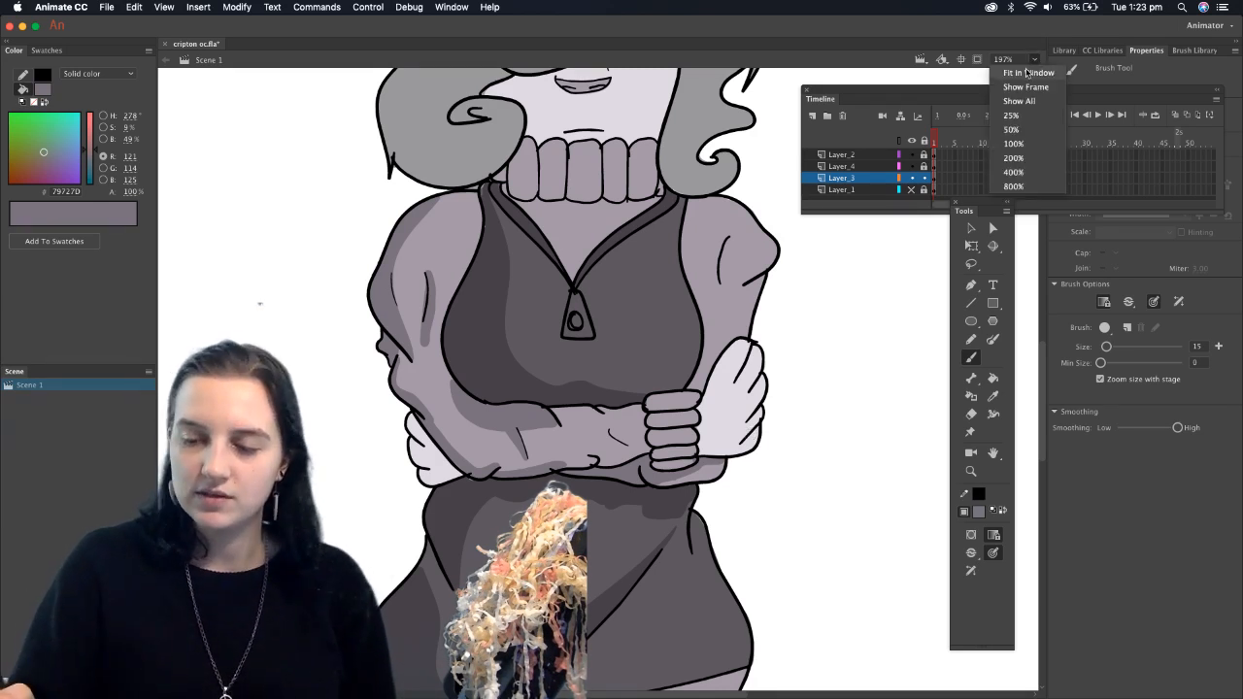
left_click(1037, 117)
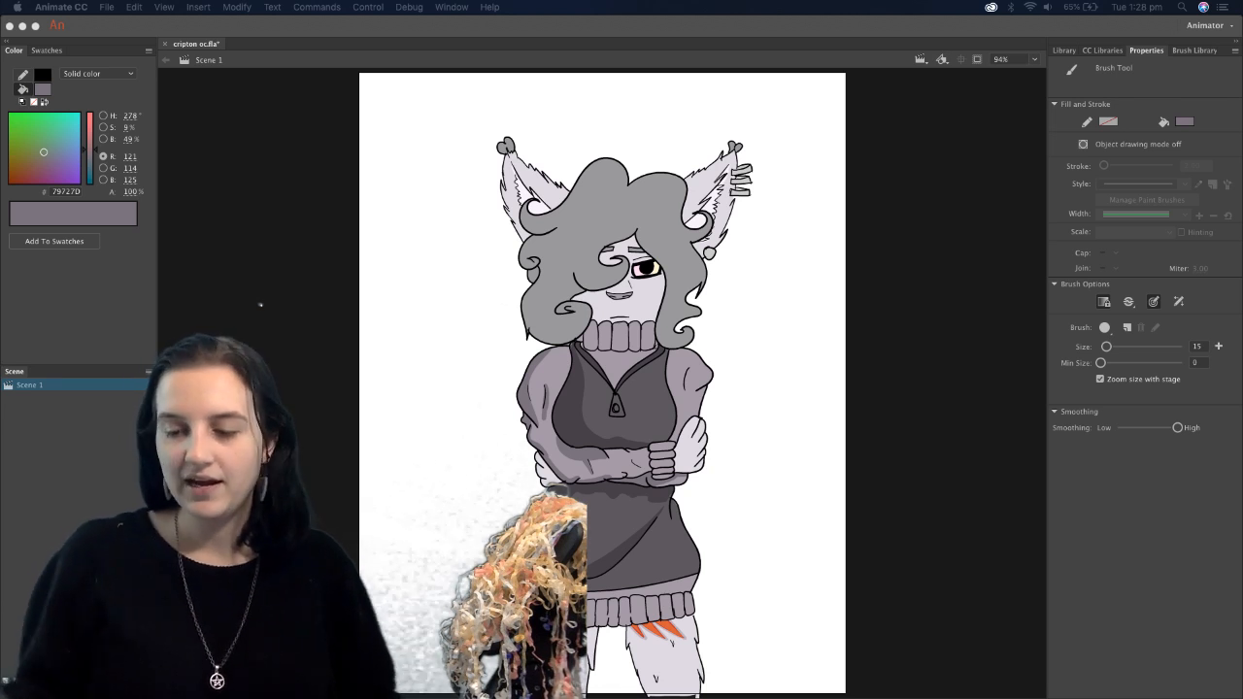
left_click(923, 339)
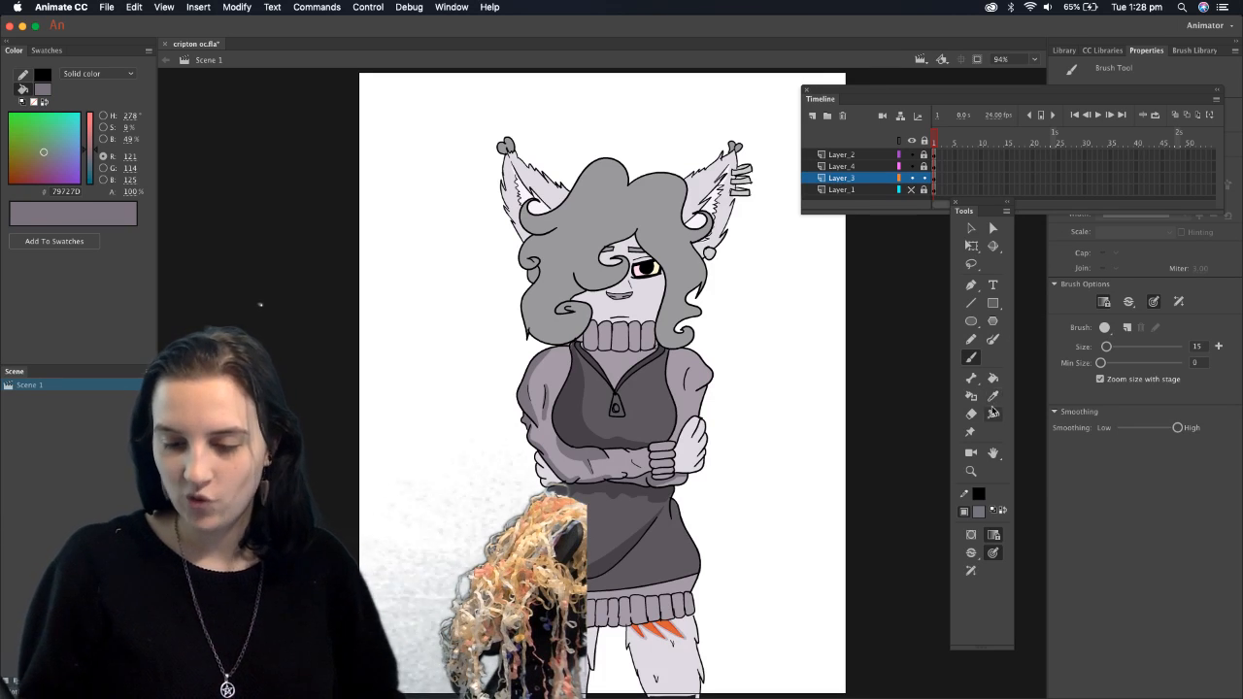
left_click_drag(658, 264, 668, 237)
left_click_drag(674, 280, 681, 233)
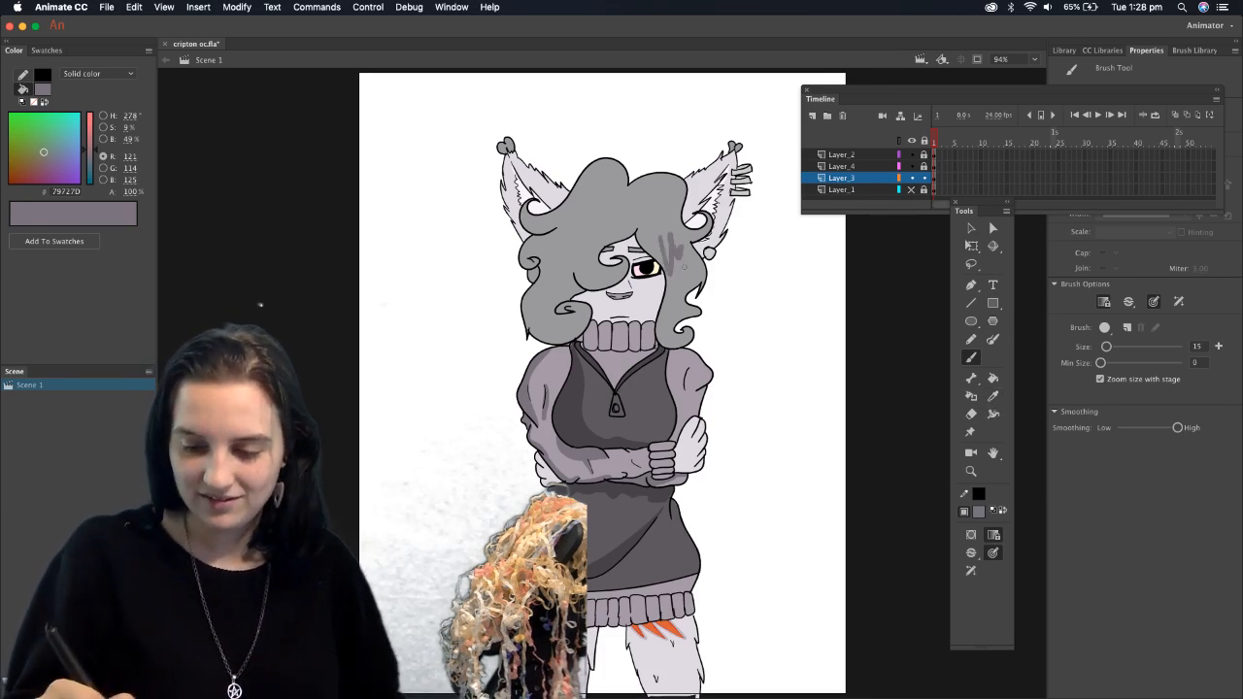
key("super+z")
key("super+z")
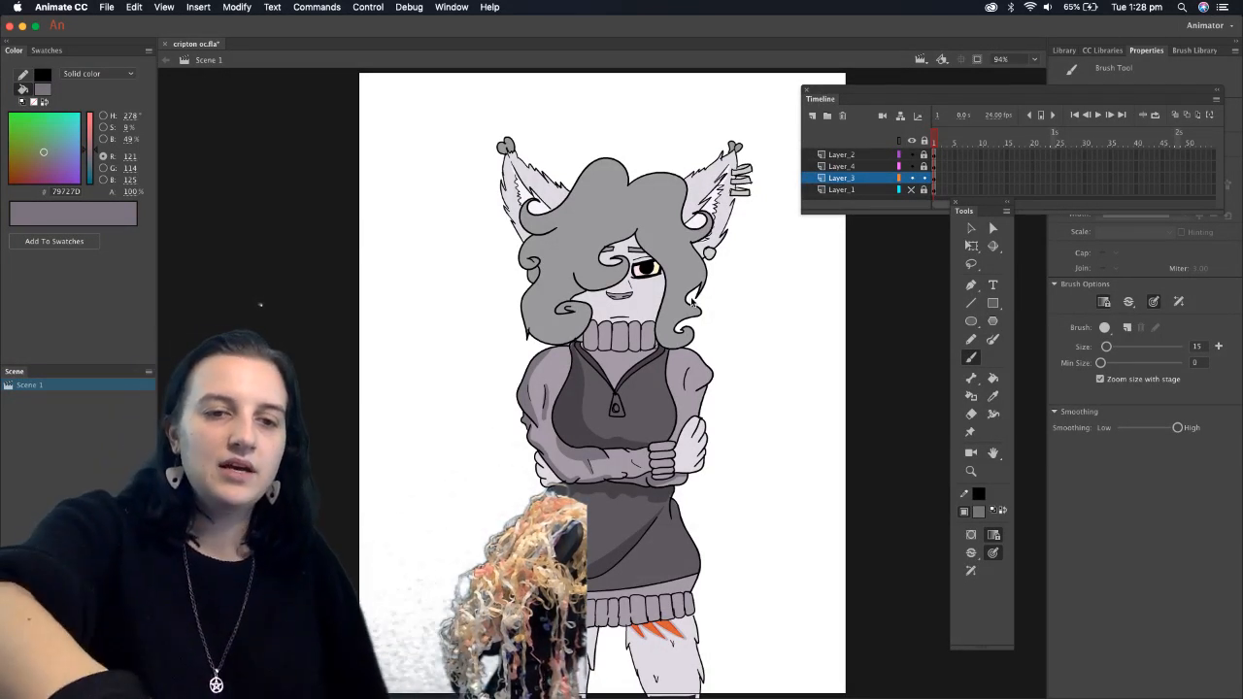
key("super+Tab")
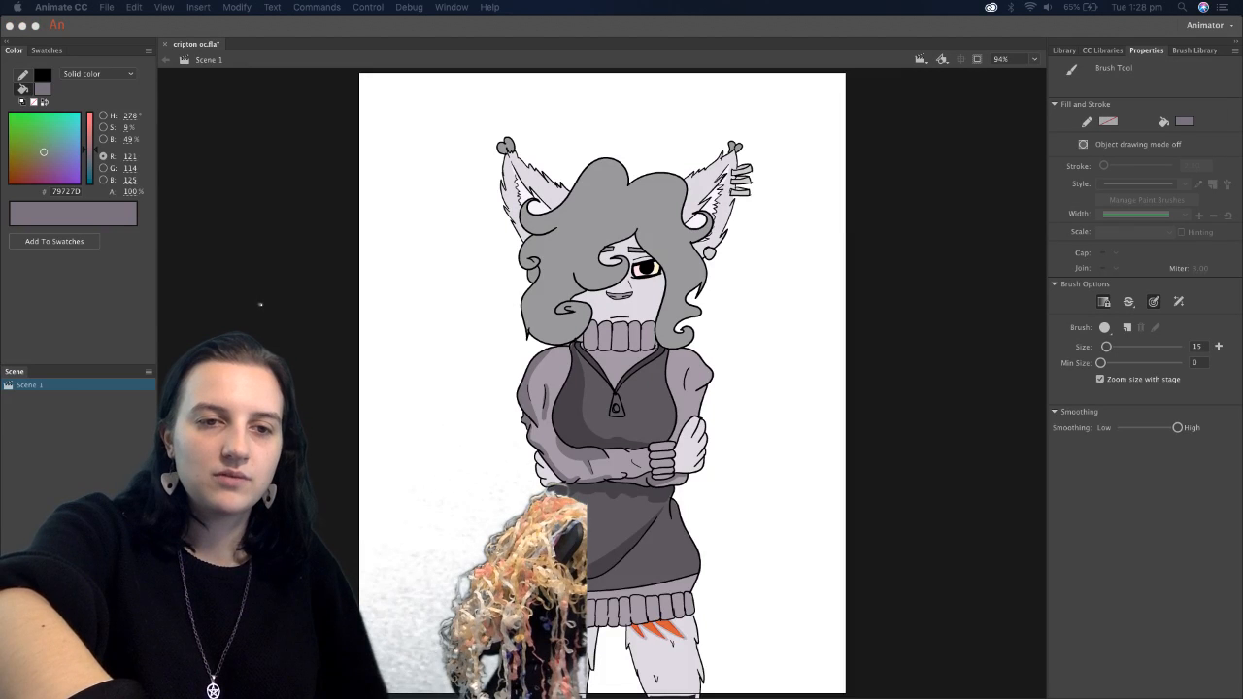